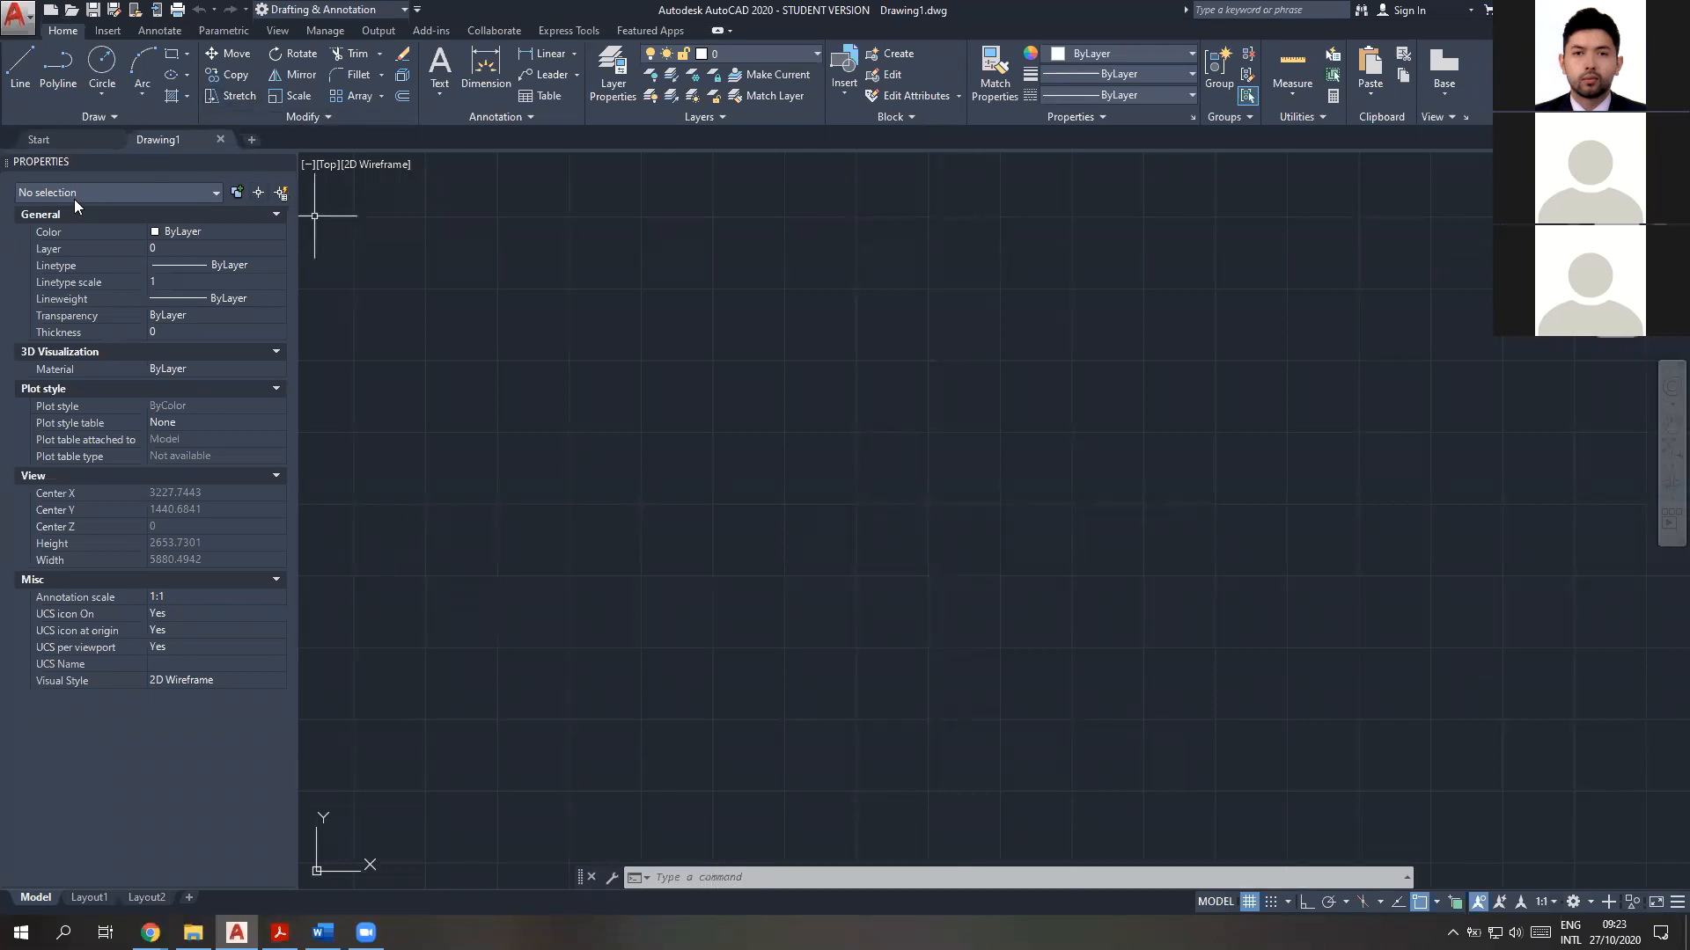
Close the Properties palette and calculate 3+18 with the CAL command
click(286, 162)
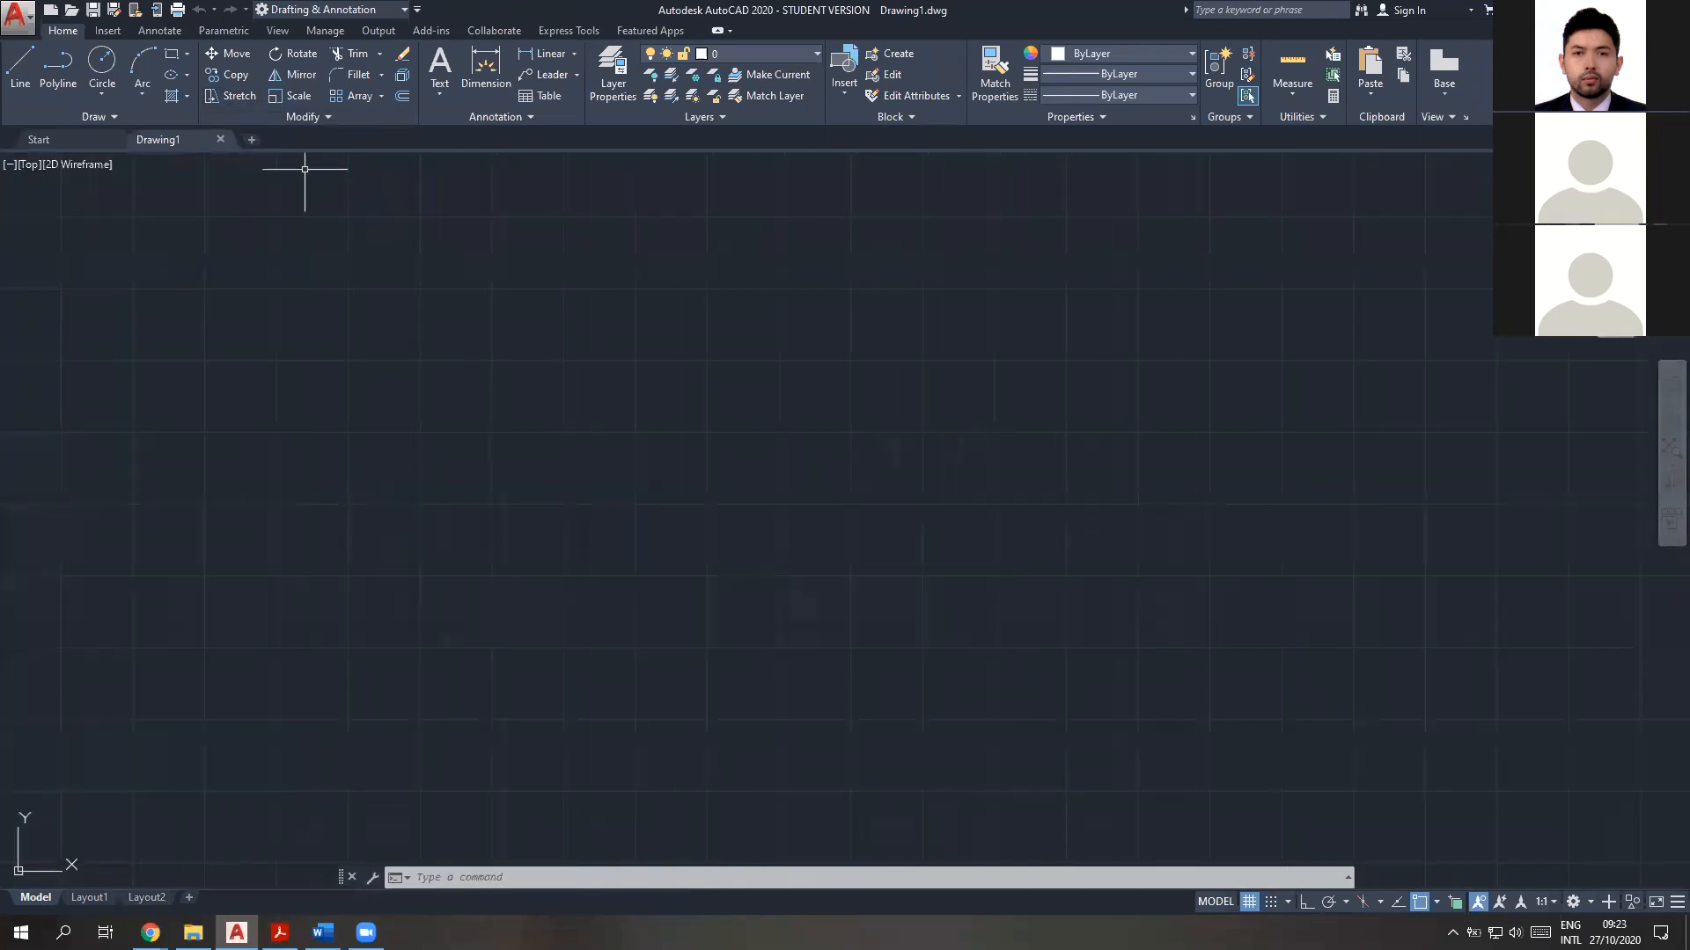
click(555, 877)
text(c)
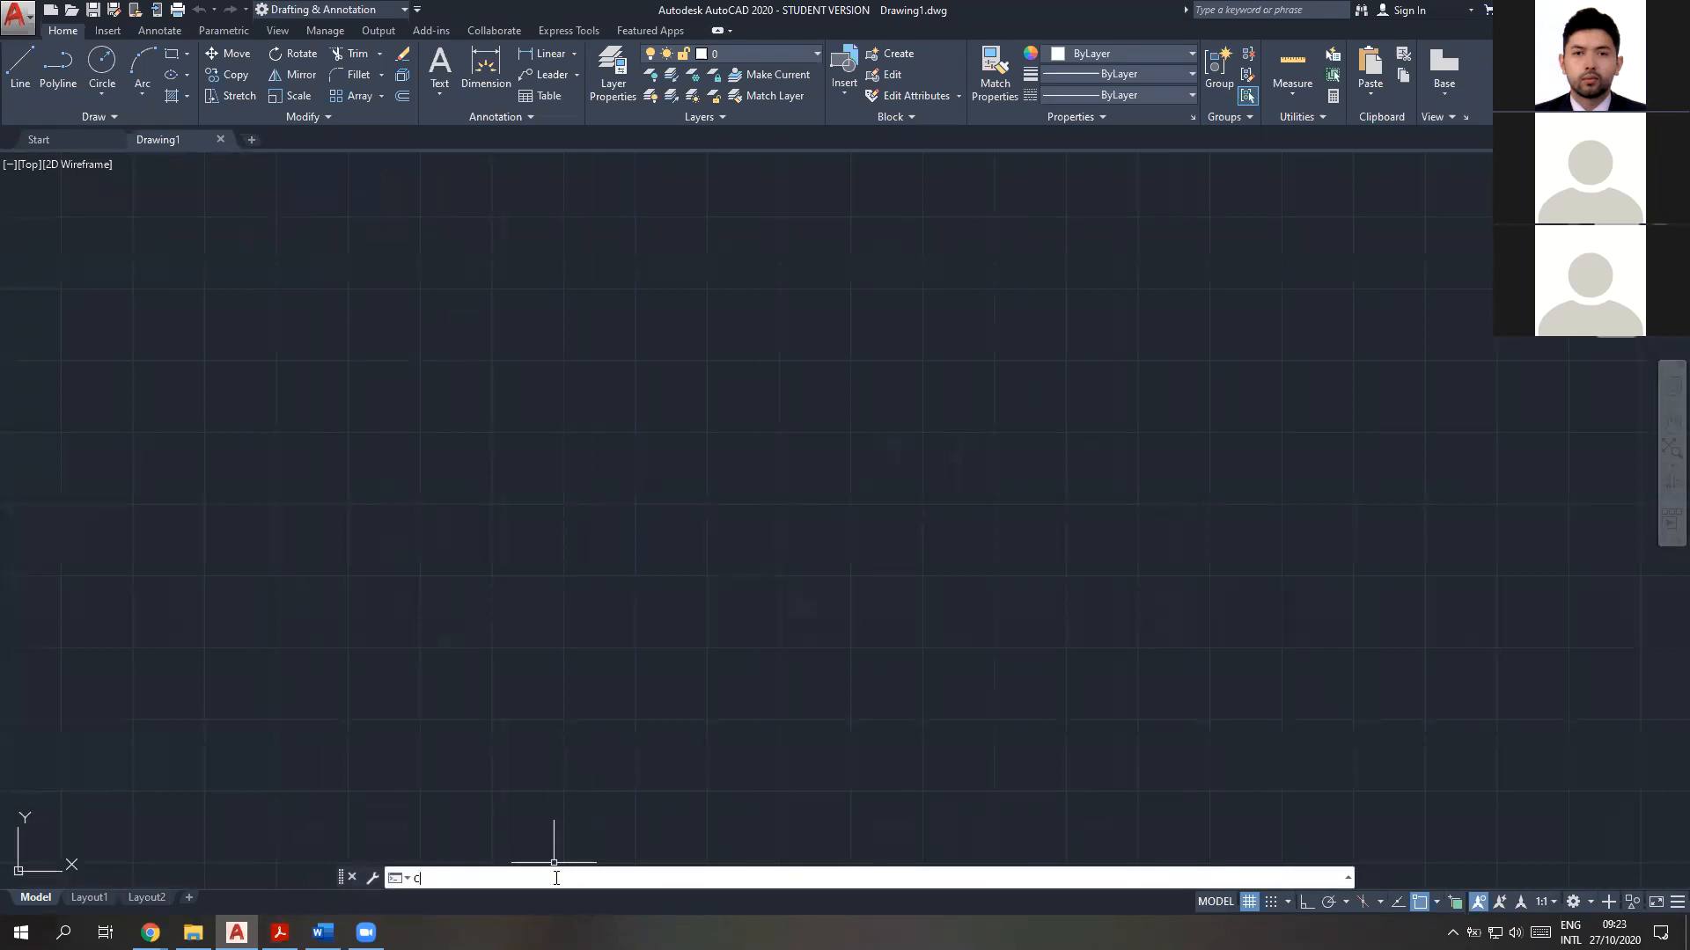
text(al)
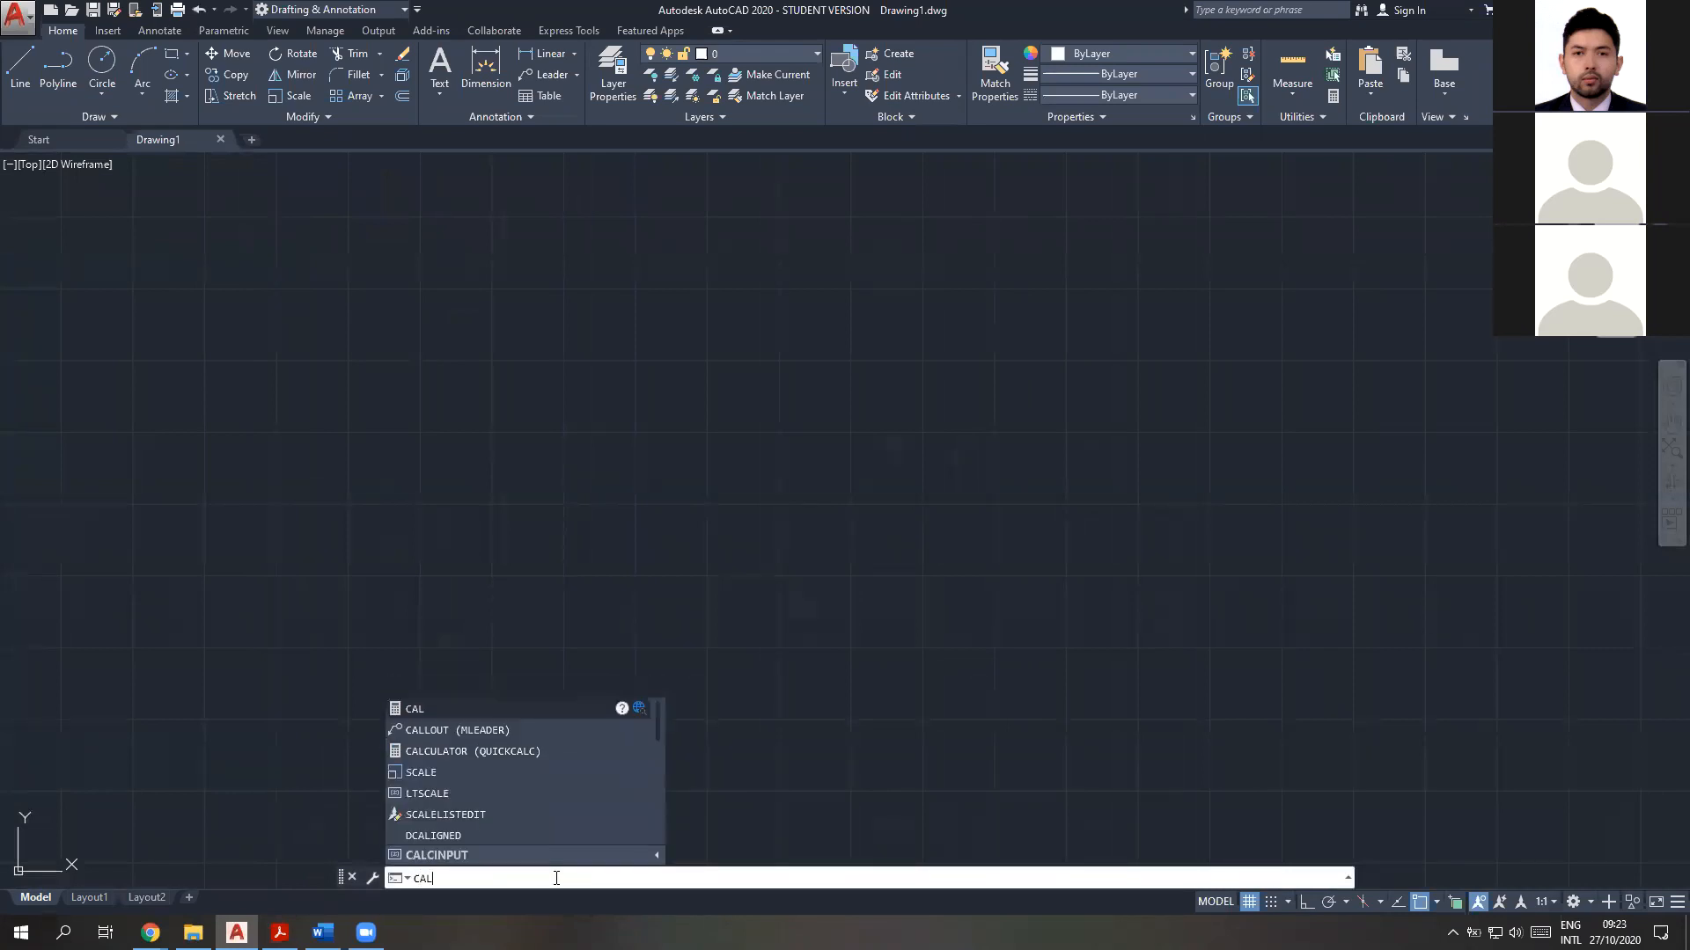
key(Return)
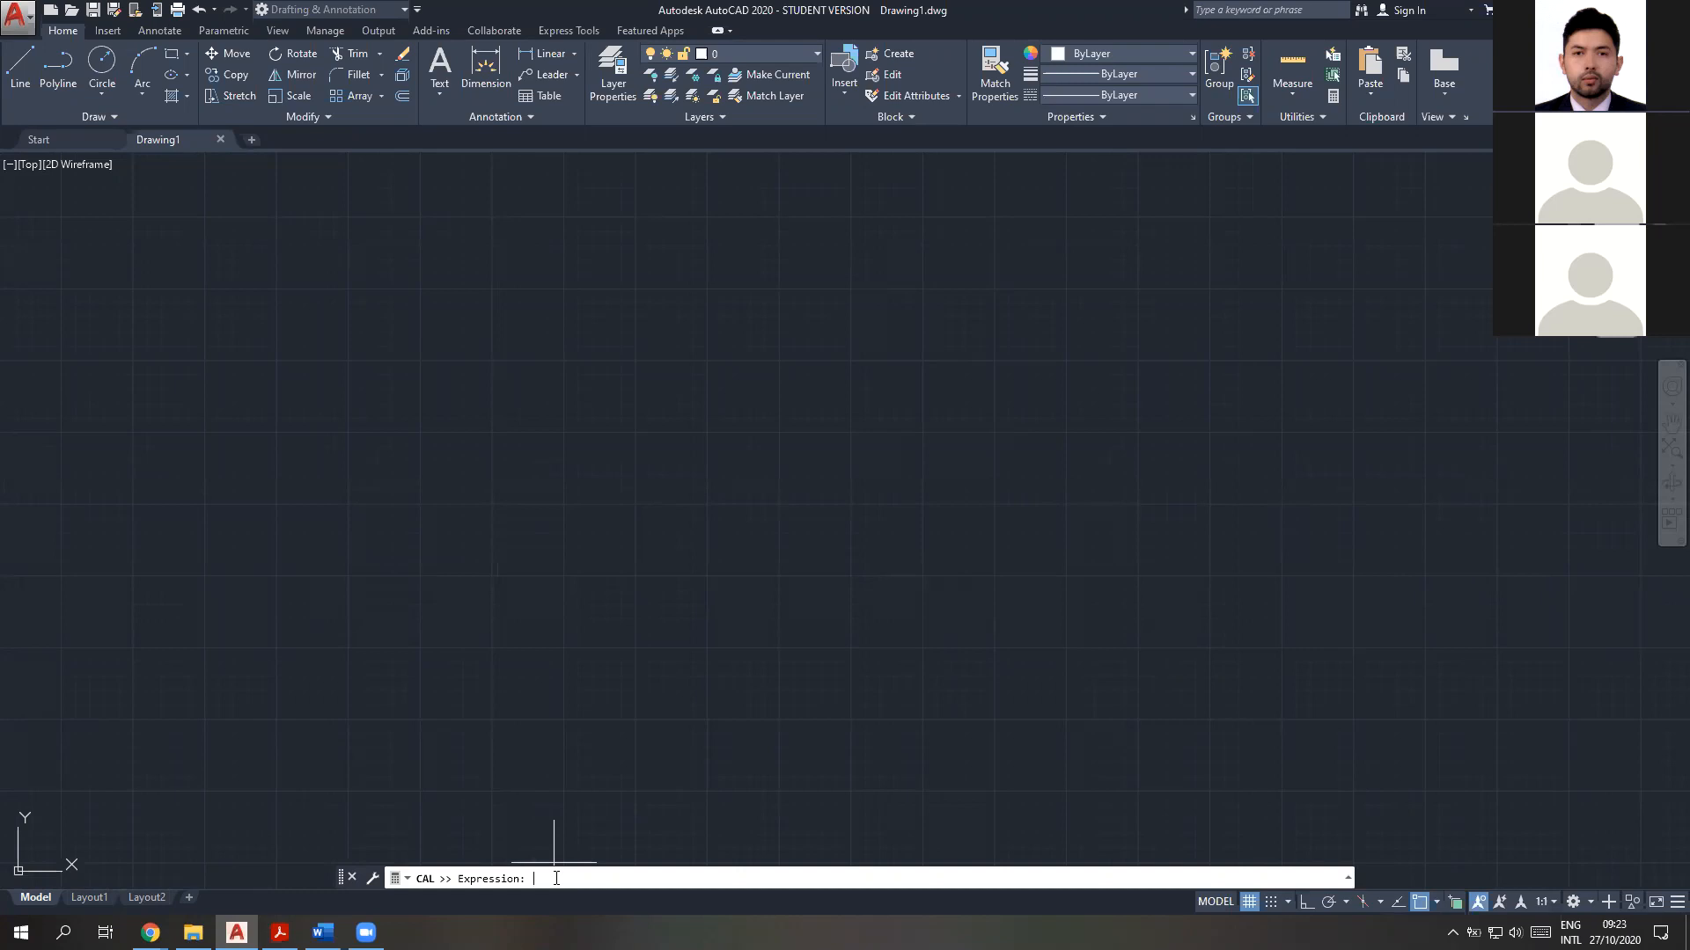
text(3+18)
key(Return)
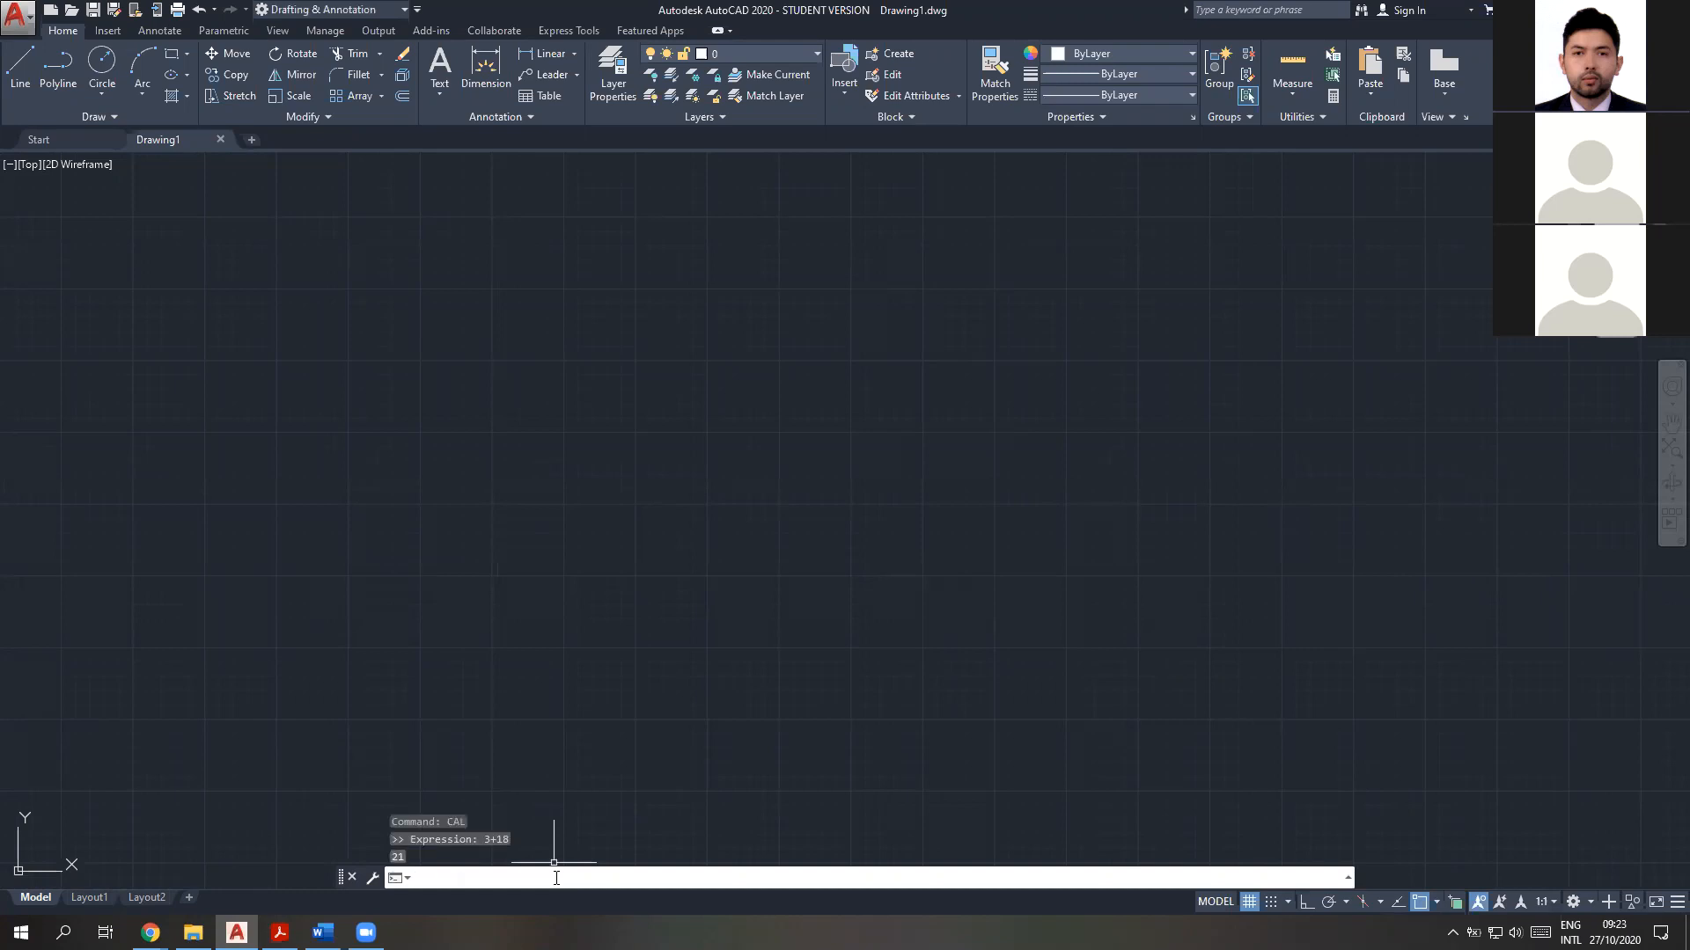
Try entering 3+18 without the calculator command, and evaluate (35/7)*8 with CAL
text(3+18)
key(Return)
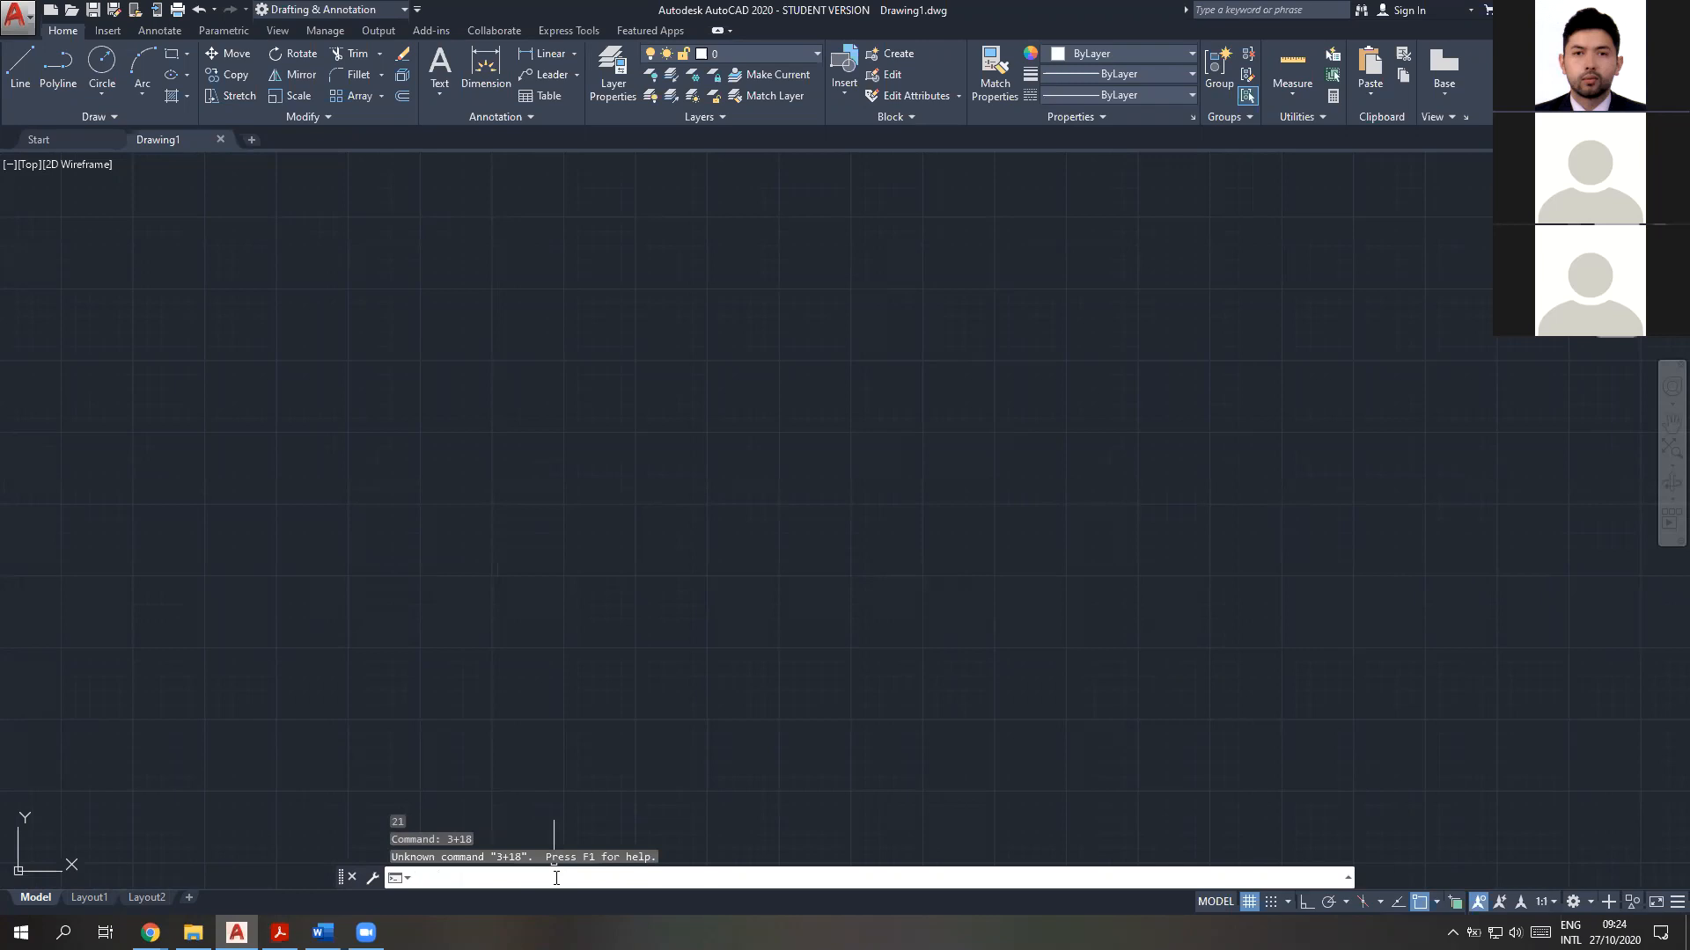
text(CAL)
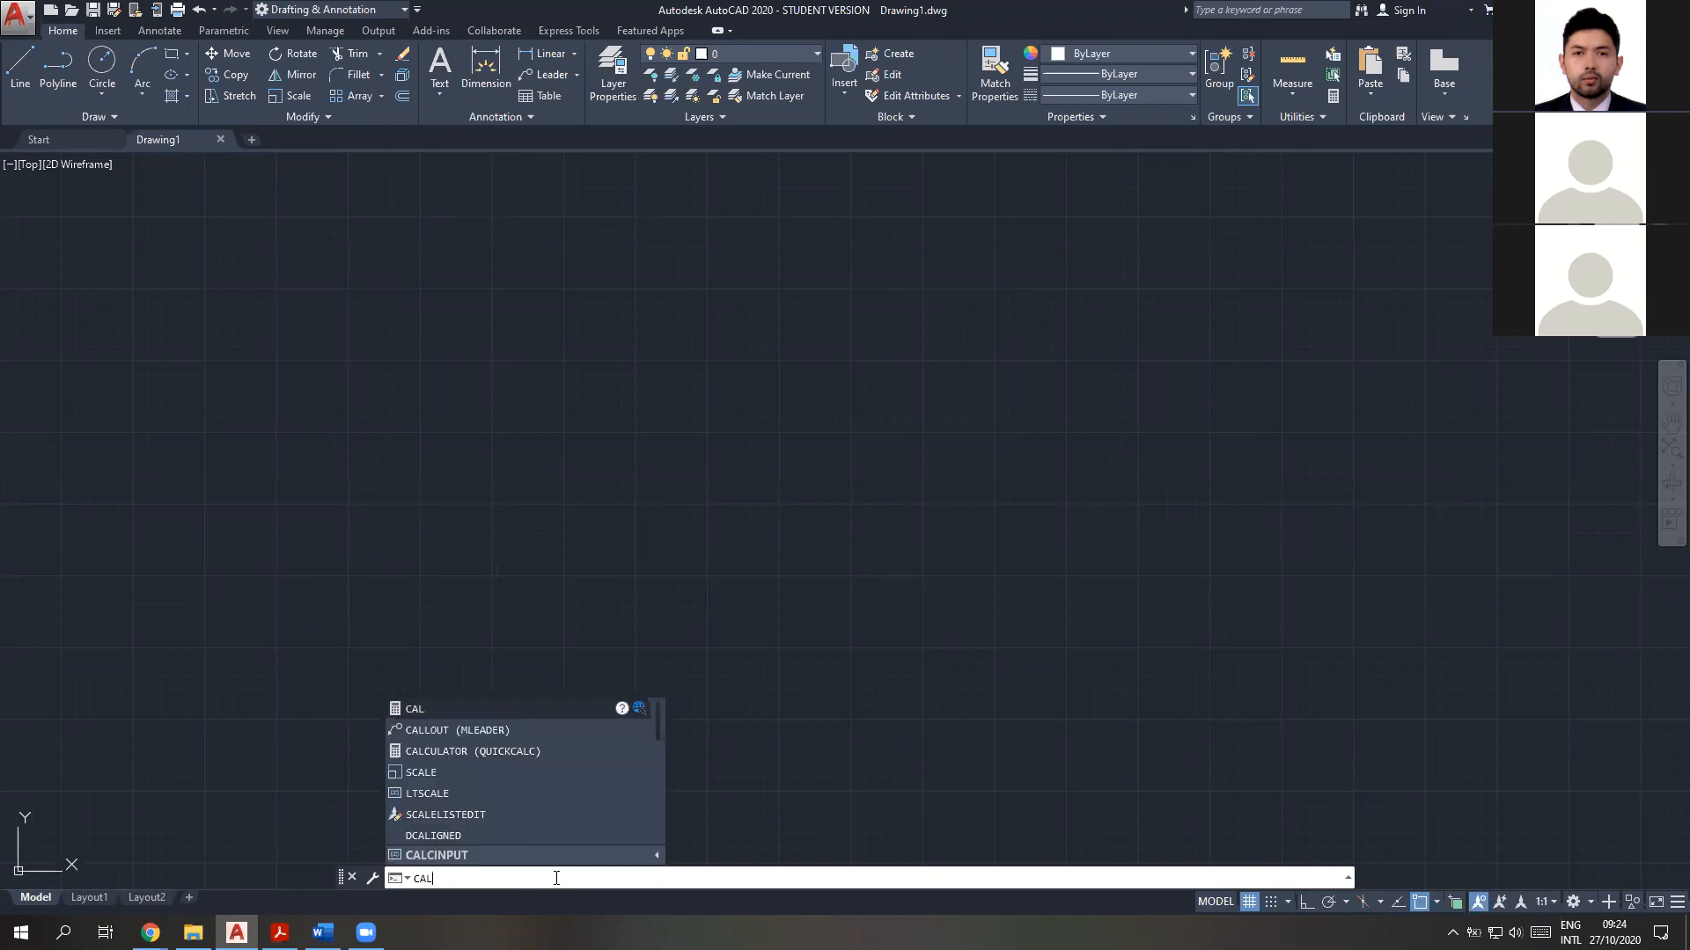
key(Return)
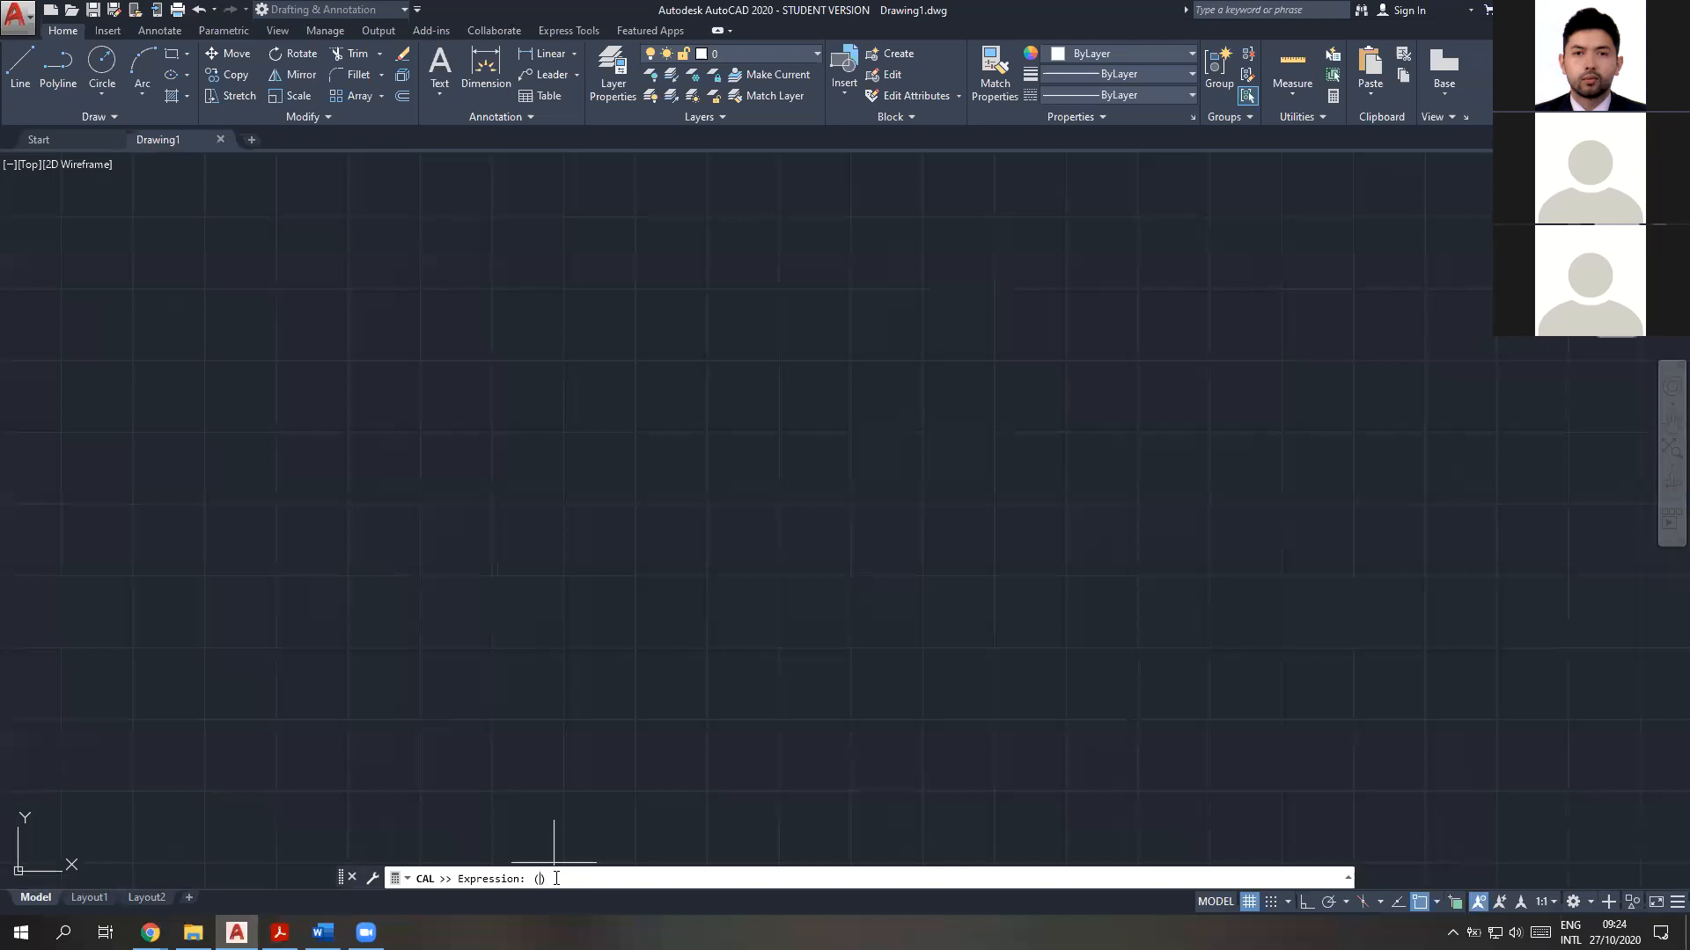
text(35,7)*8)
key(Return)
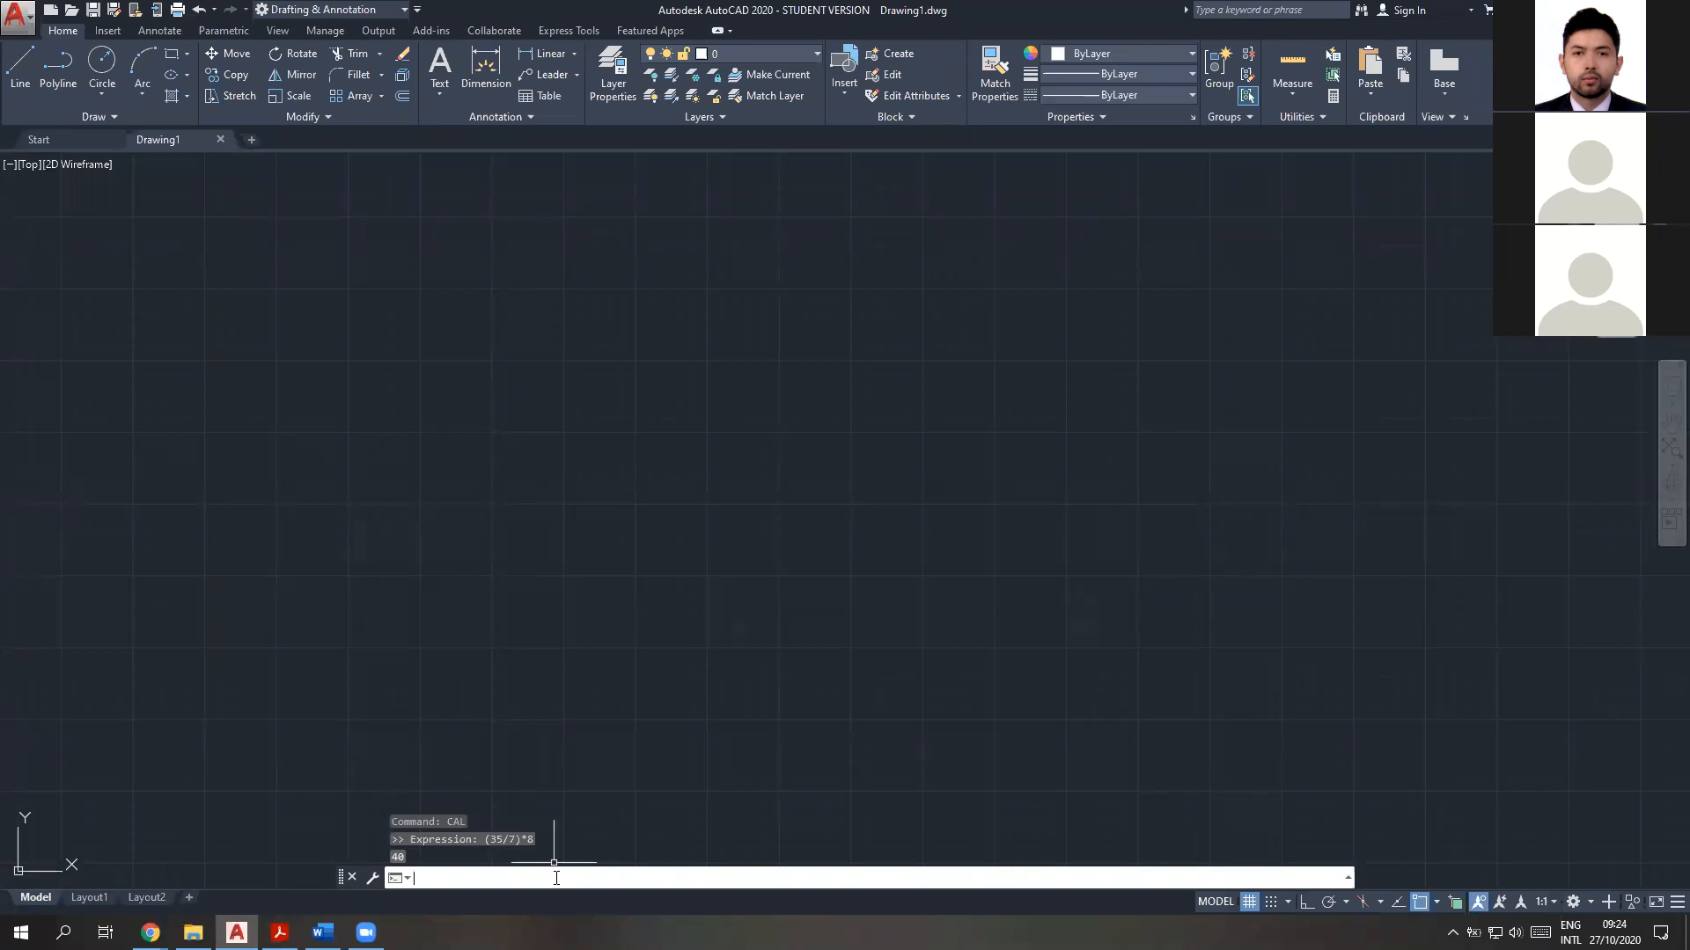
Try to define variable R at the command line without the calculator command
text(R)
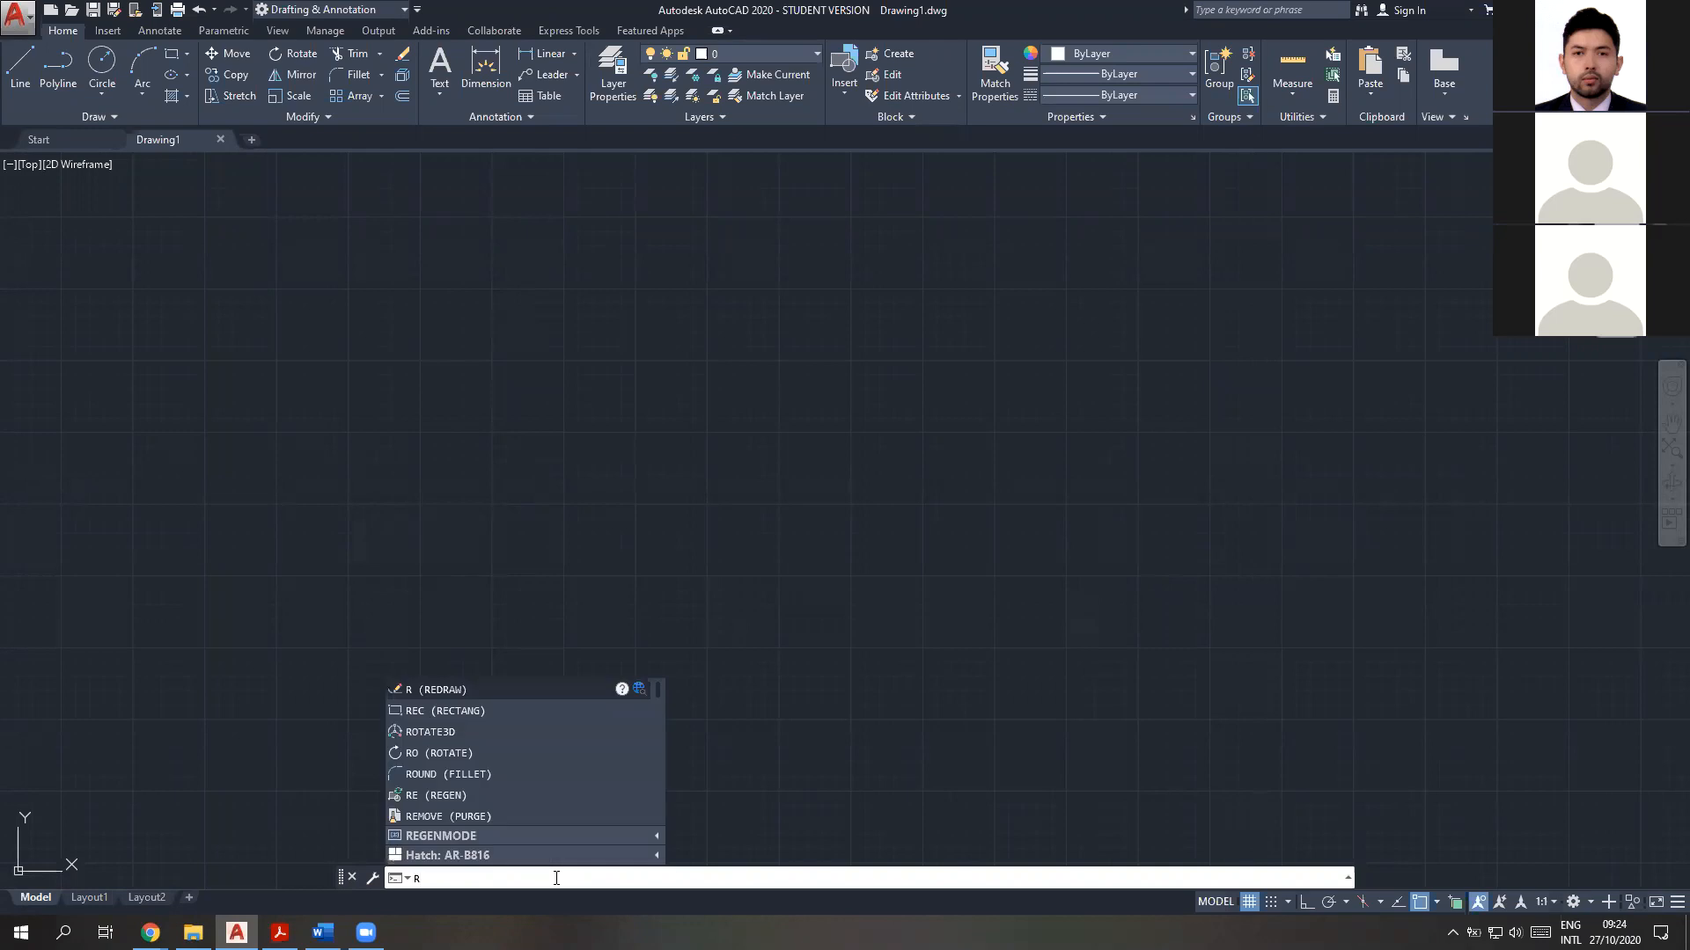
key(BackSpace)
text(R)
key(Return)
text(=)
key(Return)
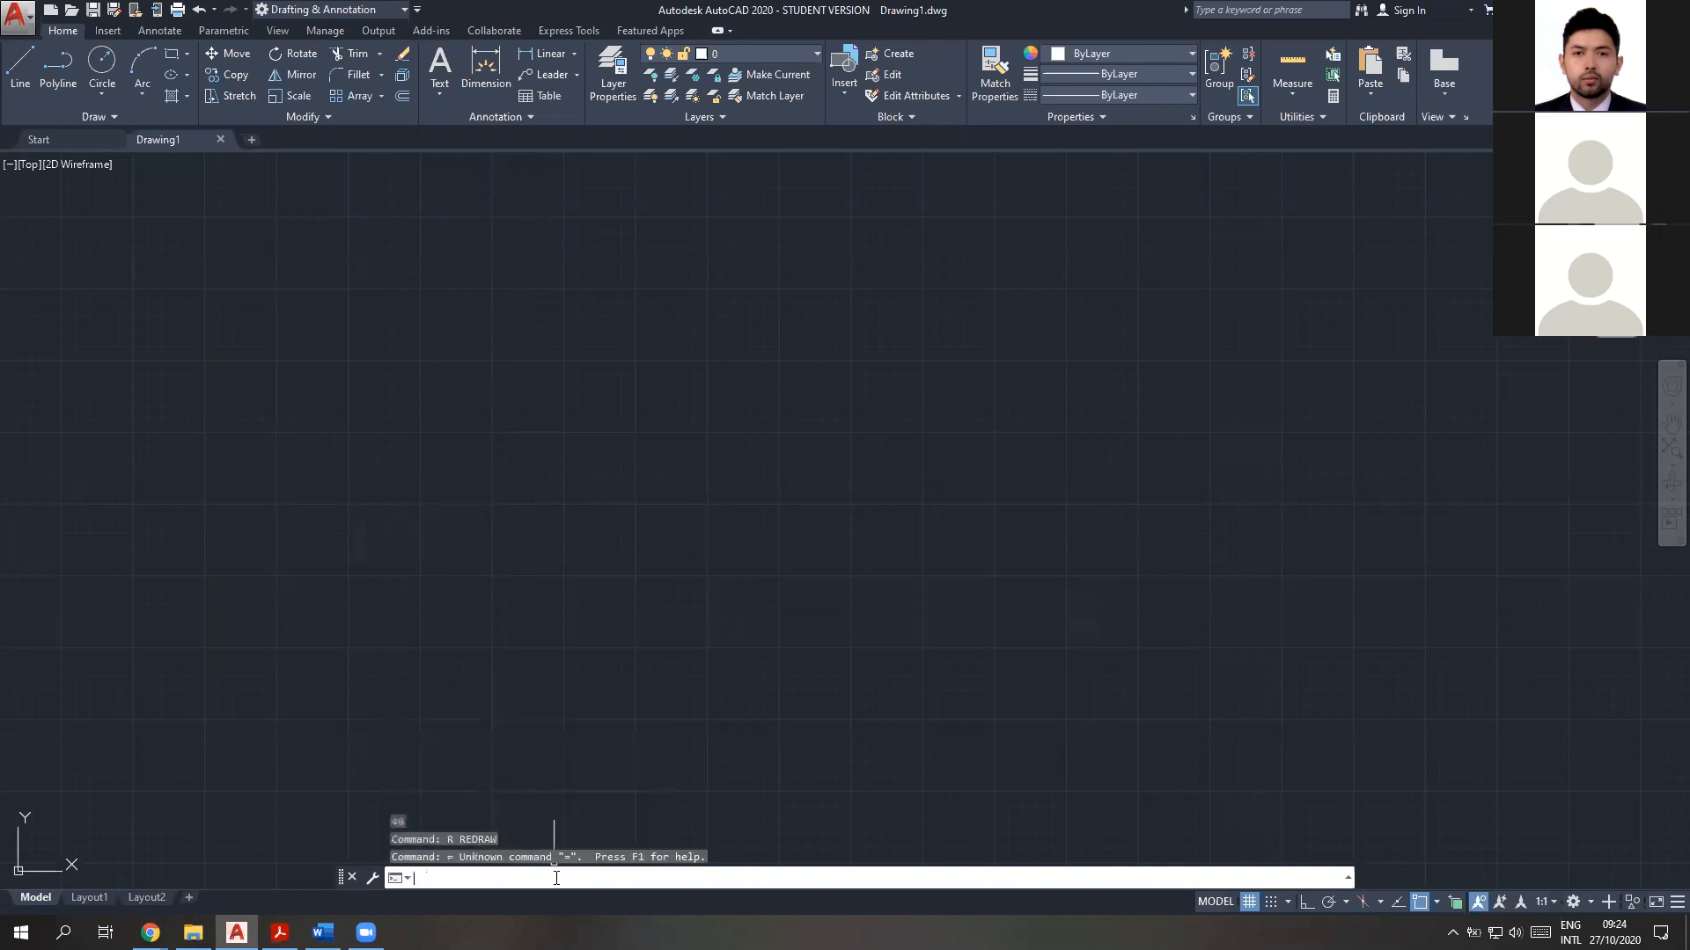
Store the value 5 in variable r using the CAL expression r=5
text(cal)
key(Return)
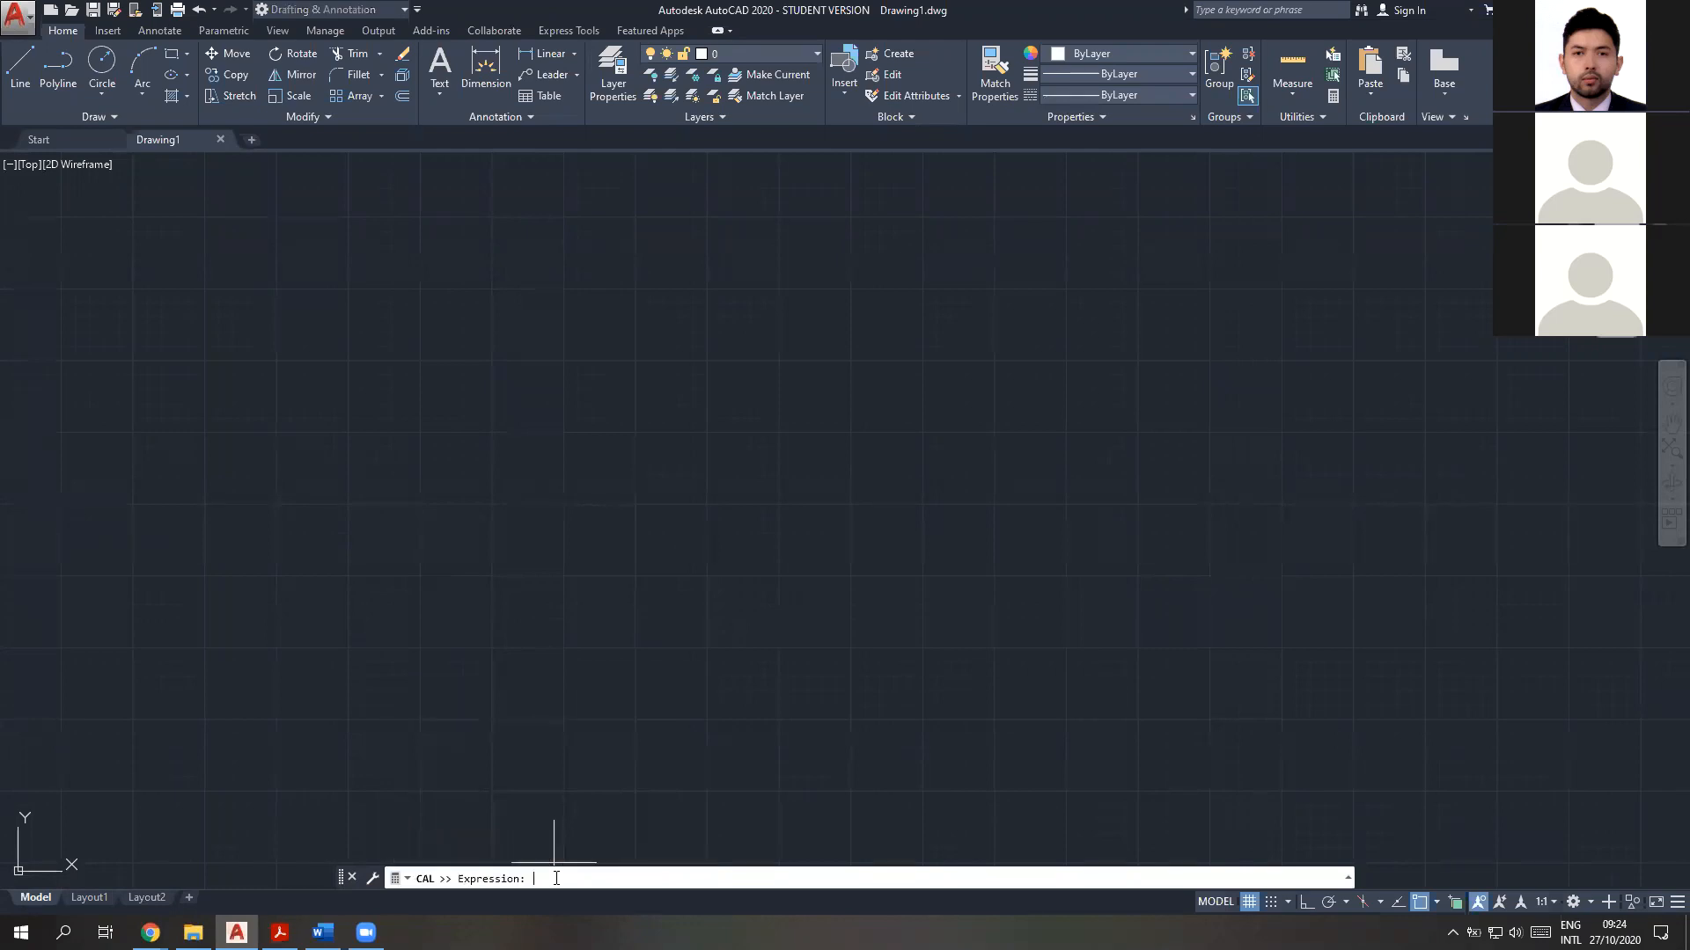
text(r=5)
key(Return)
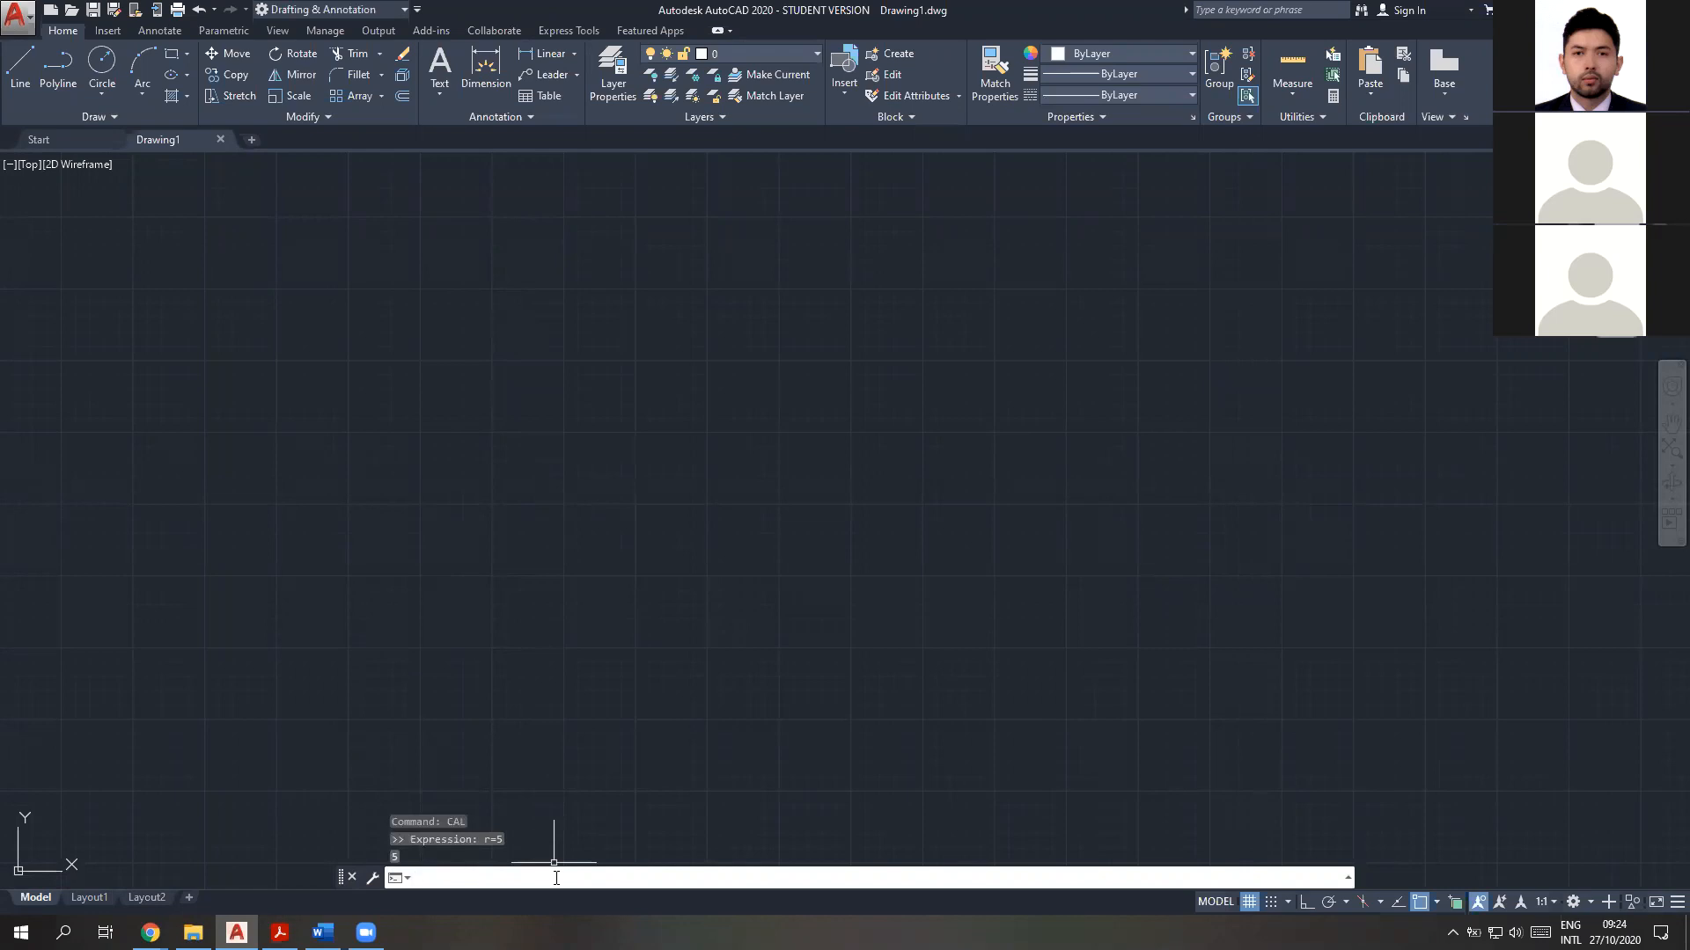
Try to recall variable r by entering only its name at the command line
text(r)
key(Return)
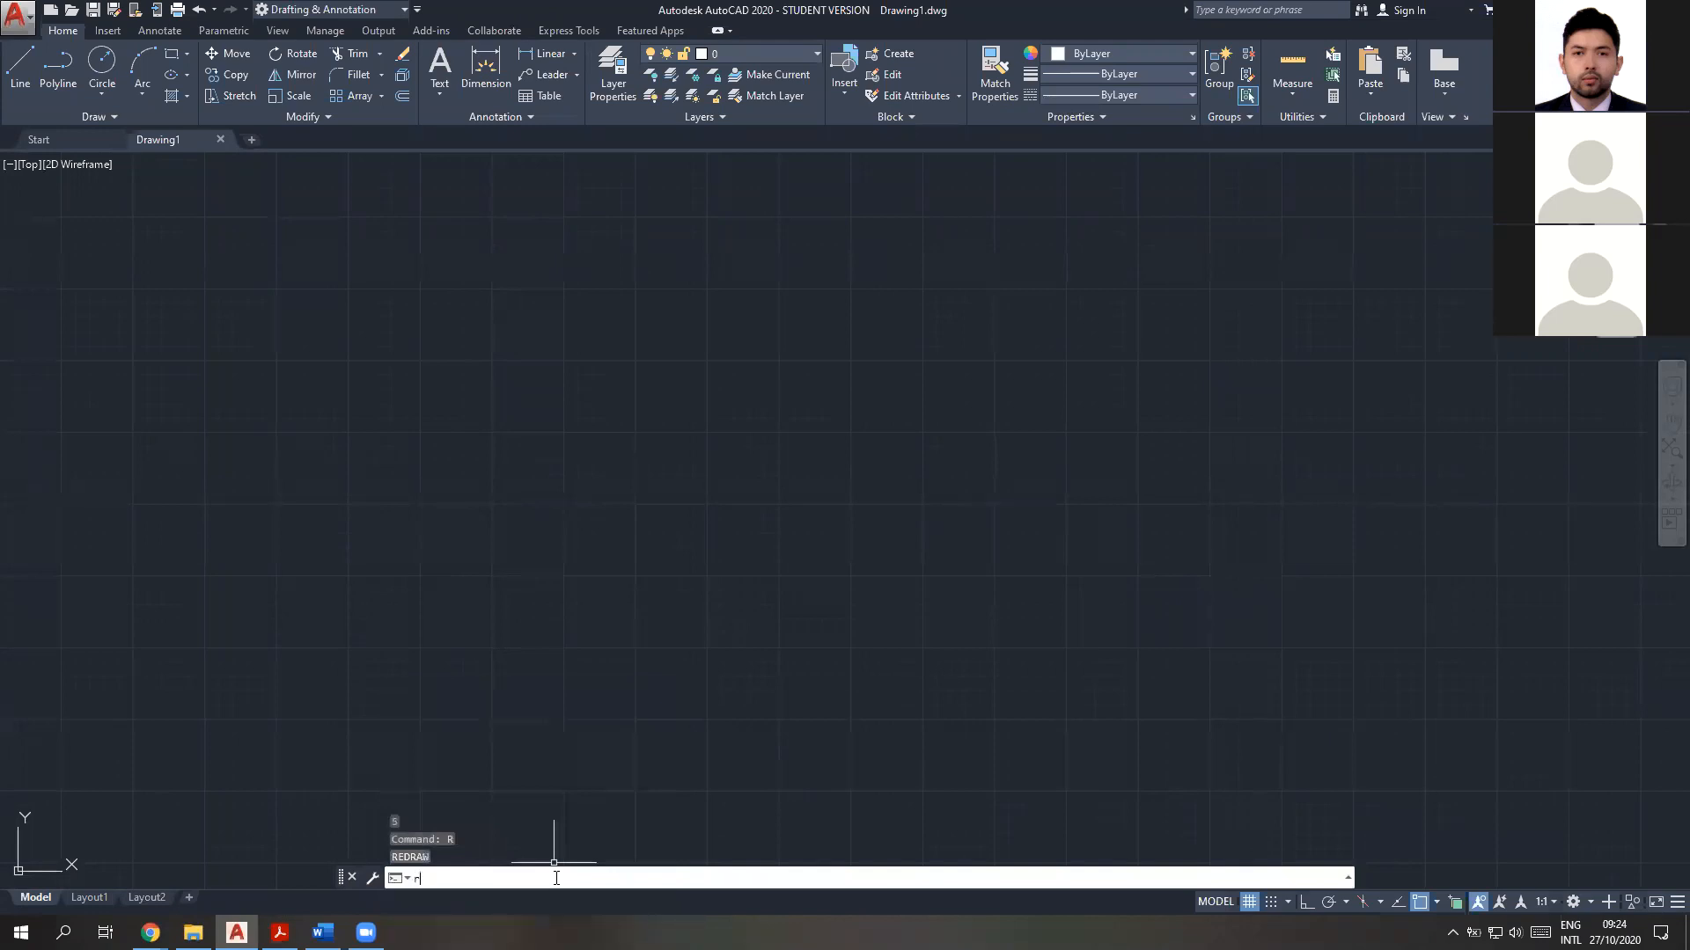
key(Return)
key(Escape)
key(Escape)
key(Escape)
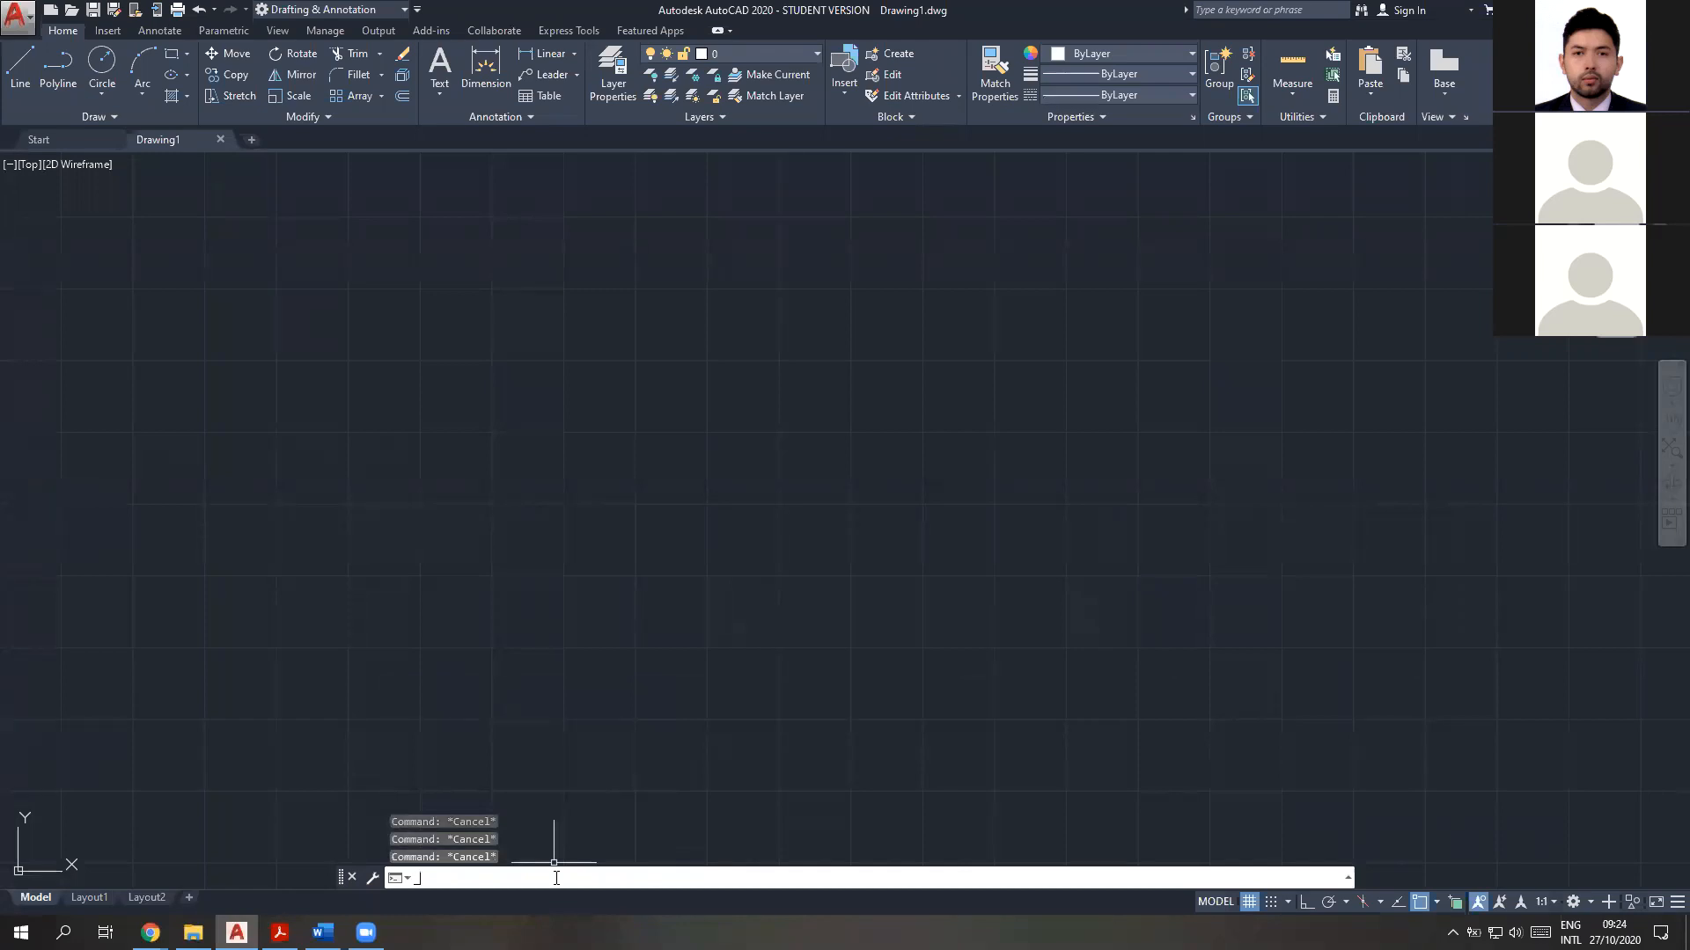
click(556, 878)
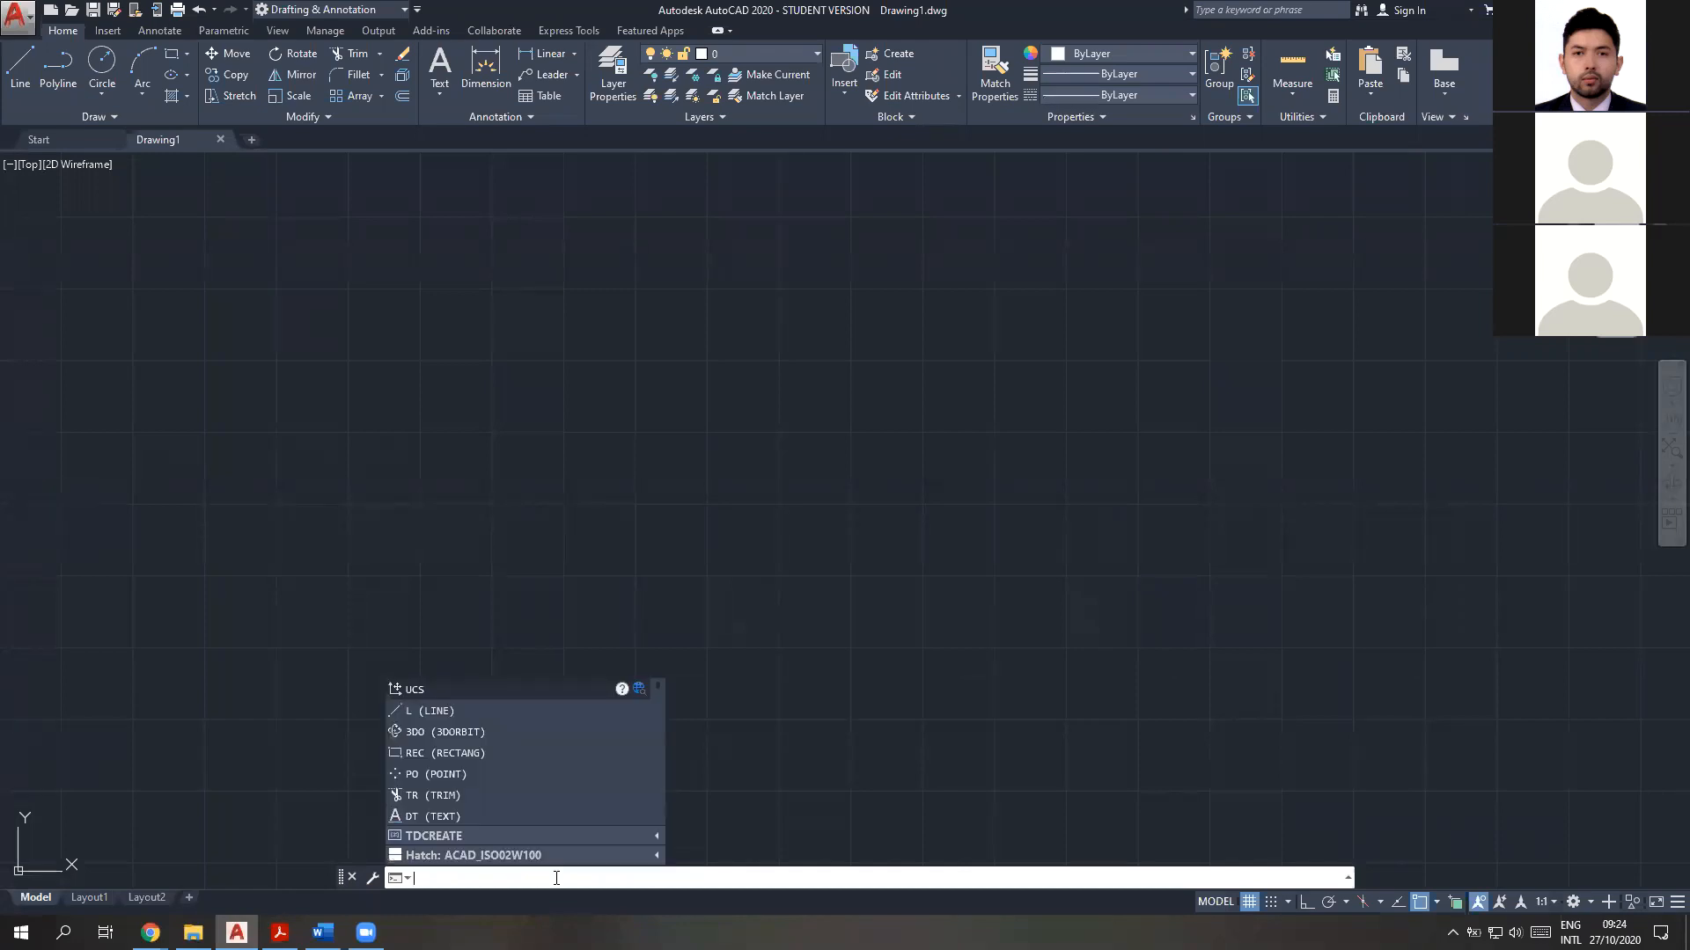
Display the stored value of variable r with the expression !r
key(Return)
text(!)
key(Escape)
key(Escape)
text(!)
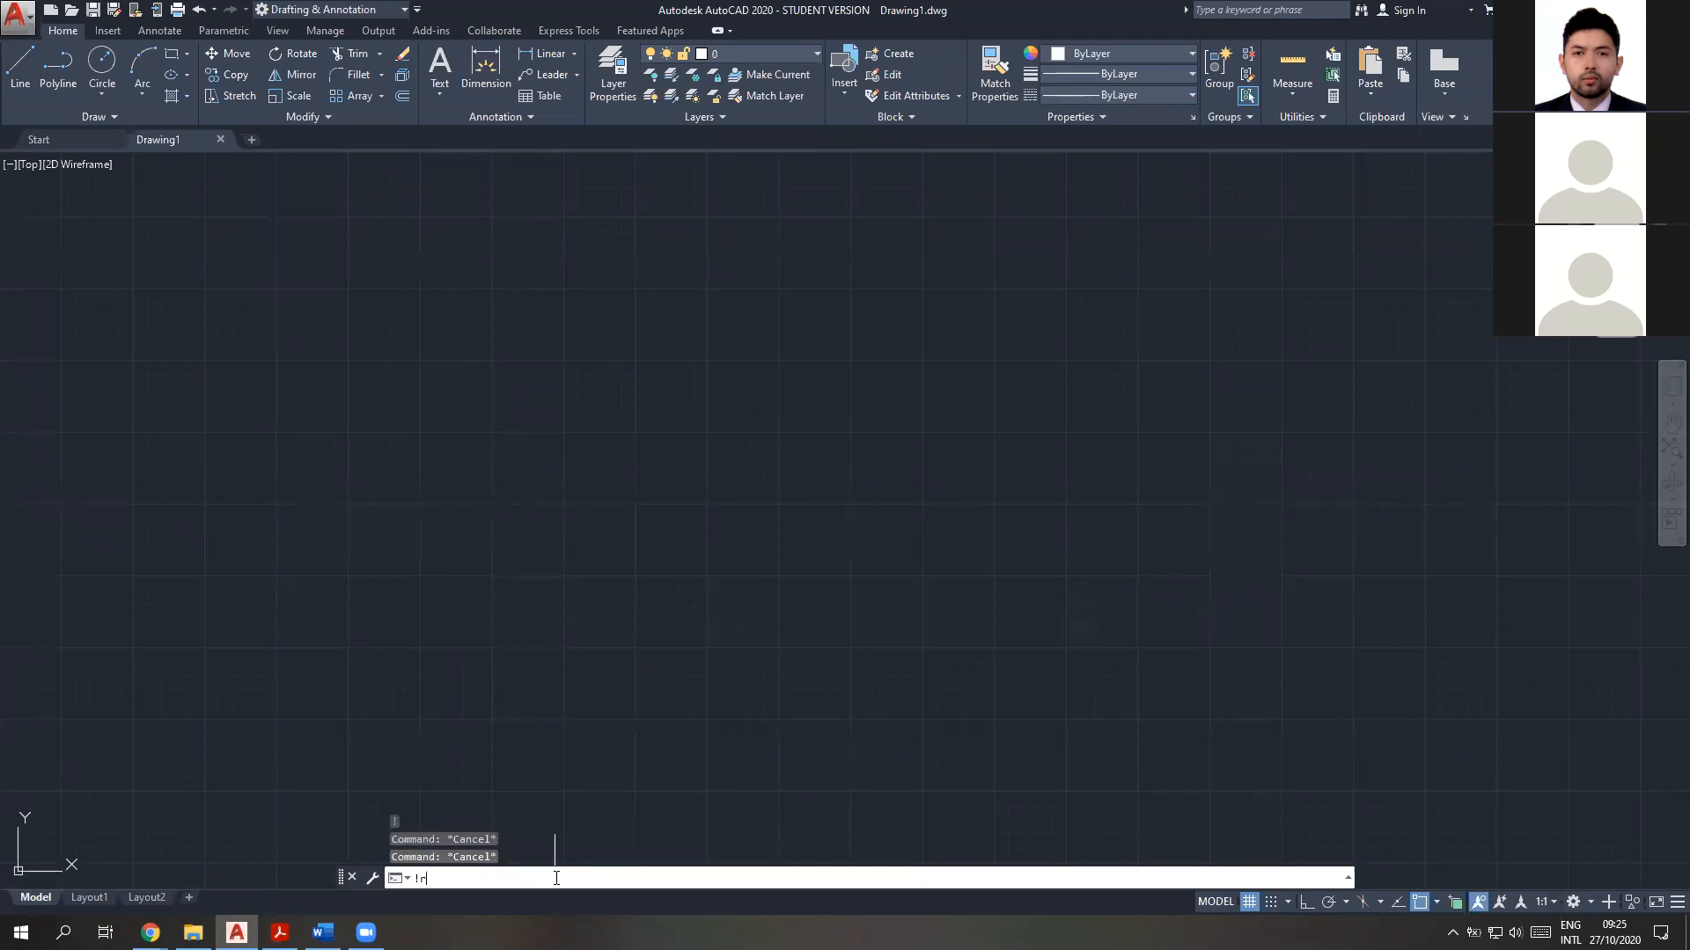
text(r)
key(Return)
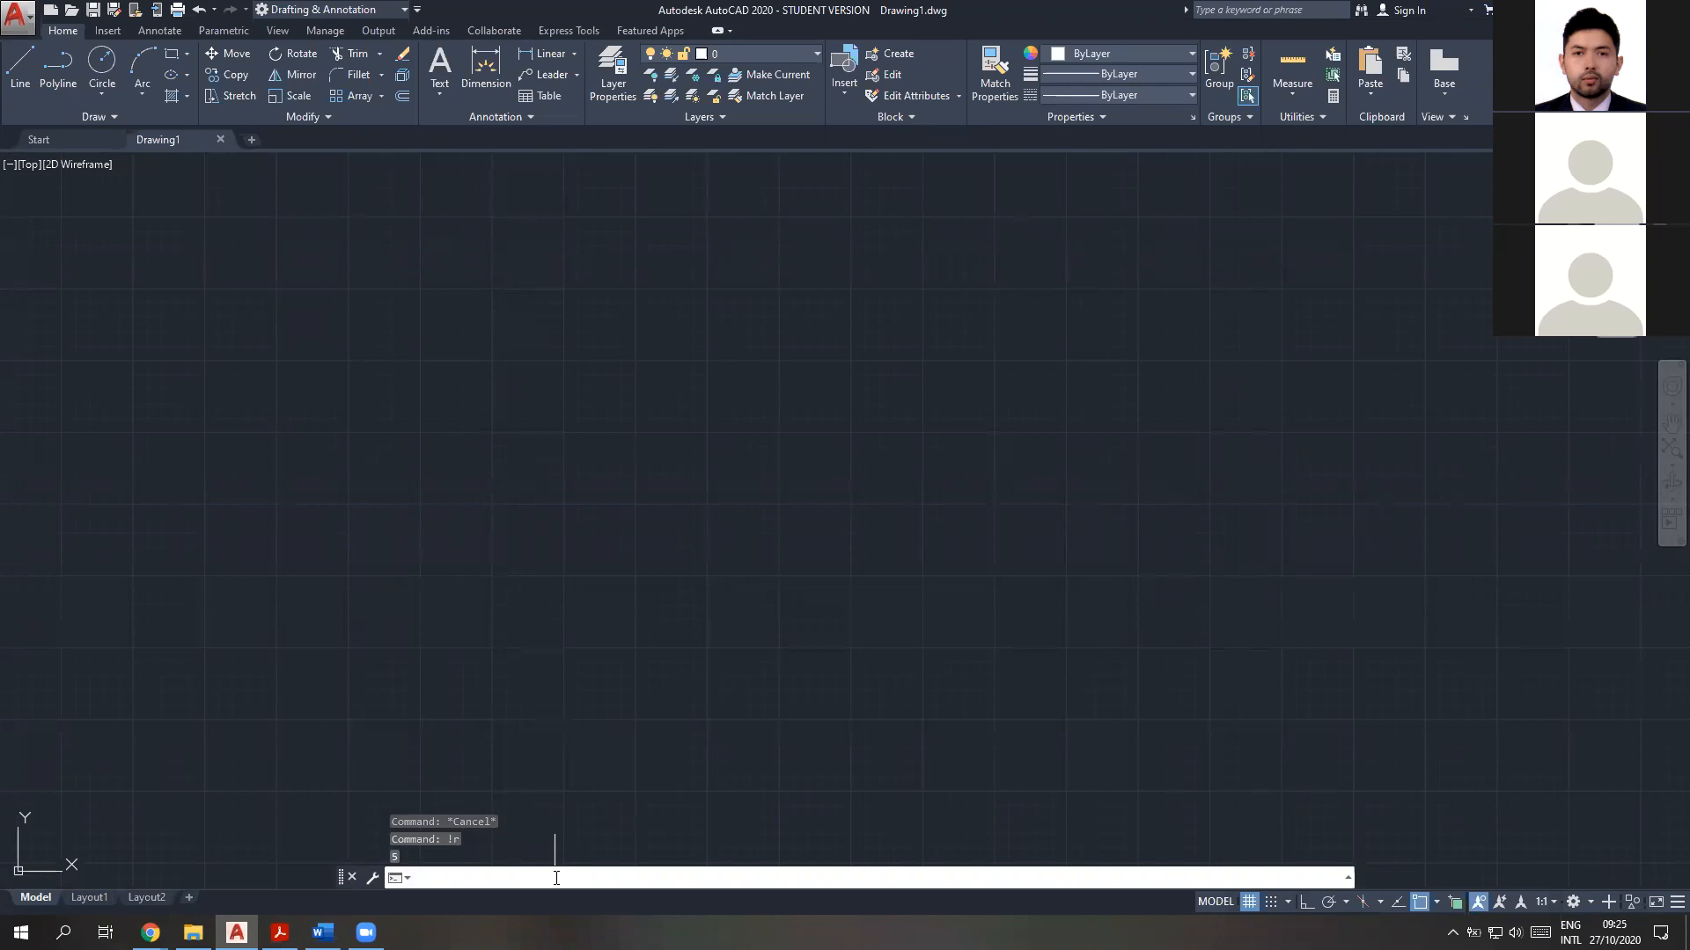
Try to set a variable named q with the SETVAR command
text(ca)
key(BackSpace)
key(BackSpace)
text(set)
key(Return)
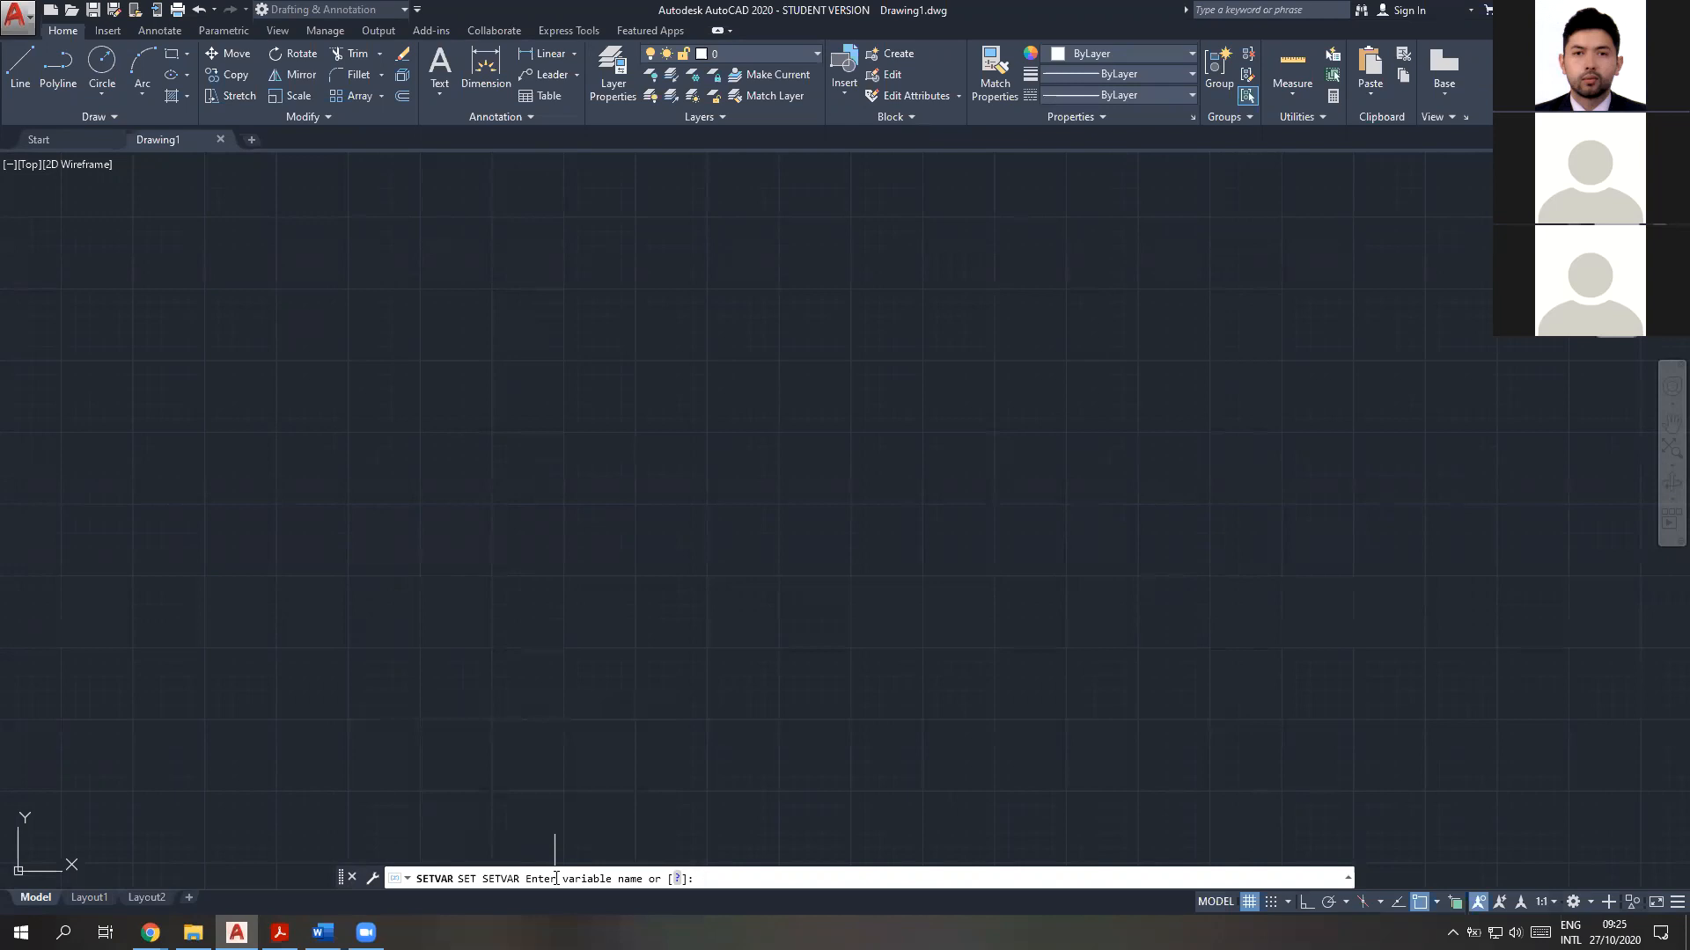
text(q)
key(Return)
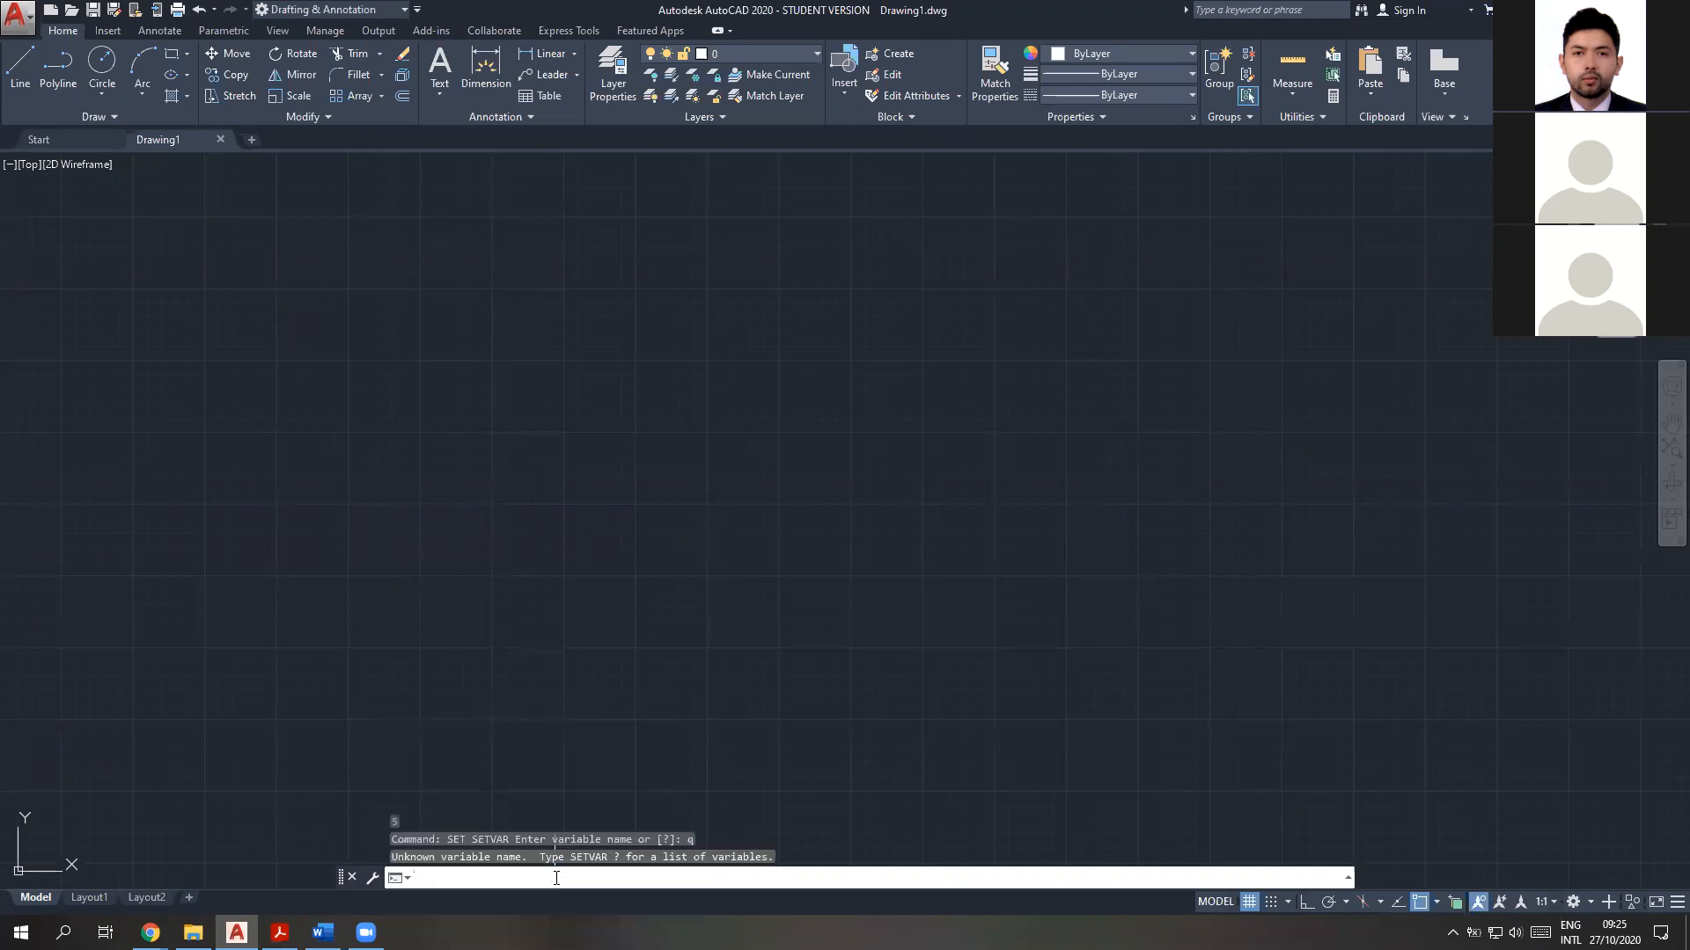
Try to assign 3 to variable q with the expression "set q 3" inside CAL
text(cal)
key(Return)
text(set q 3)
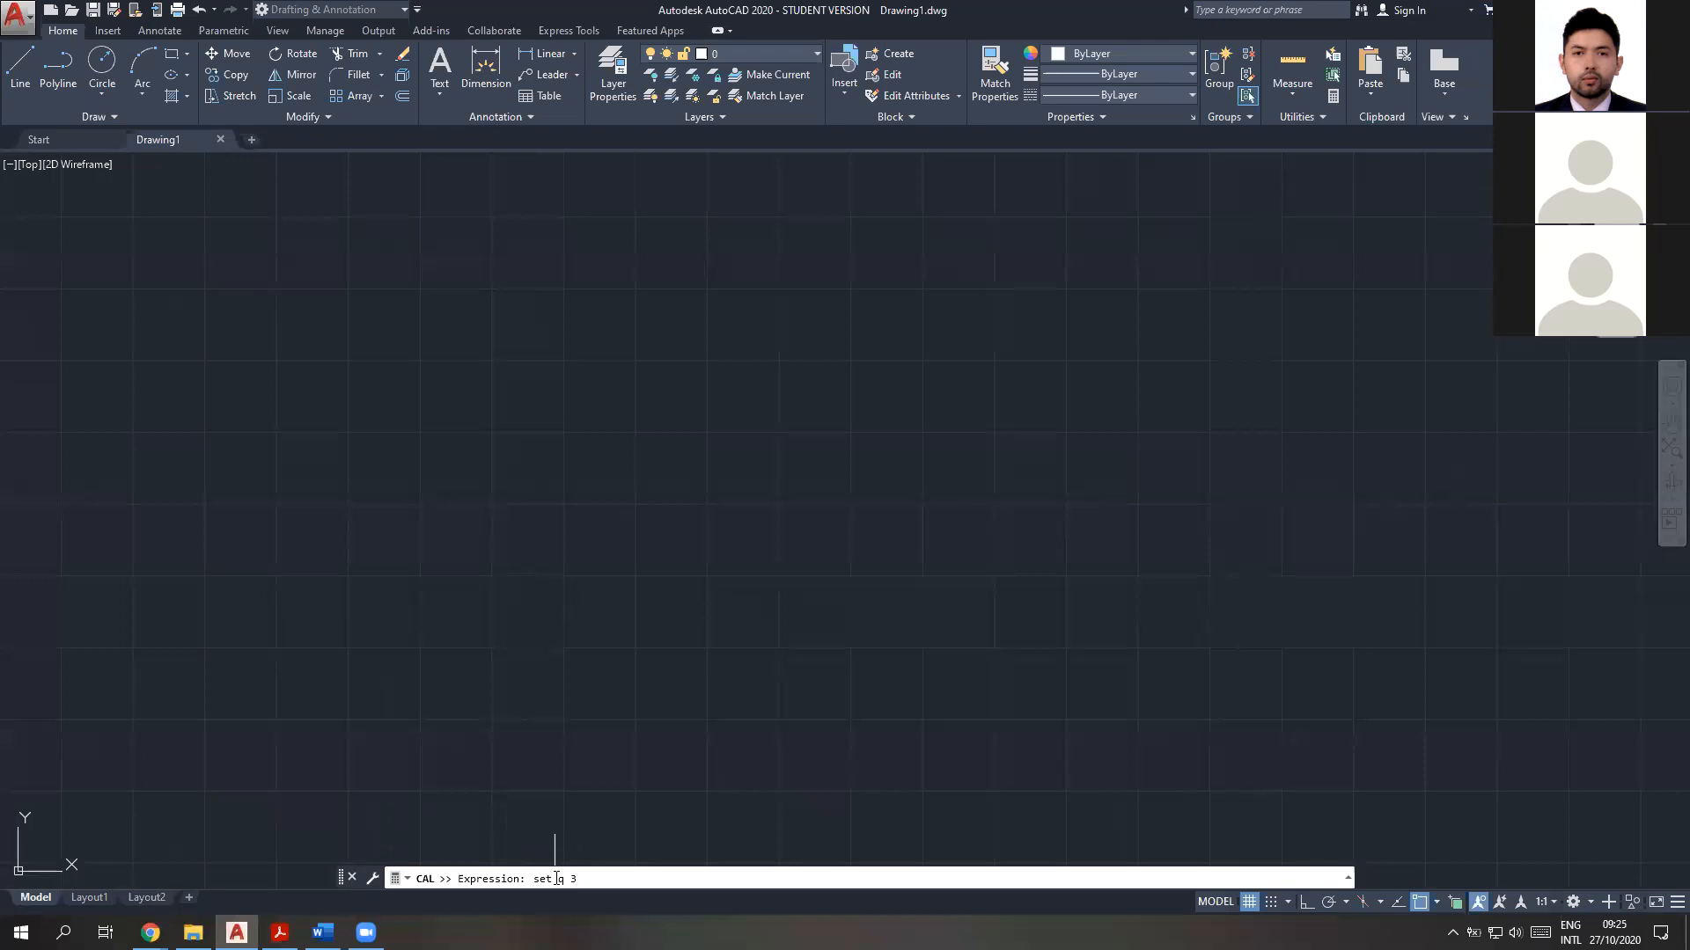
key(Return)
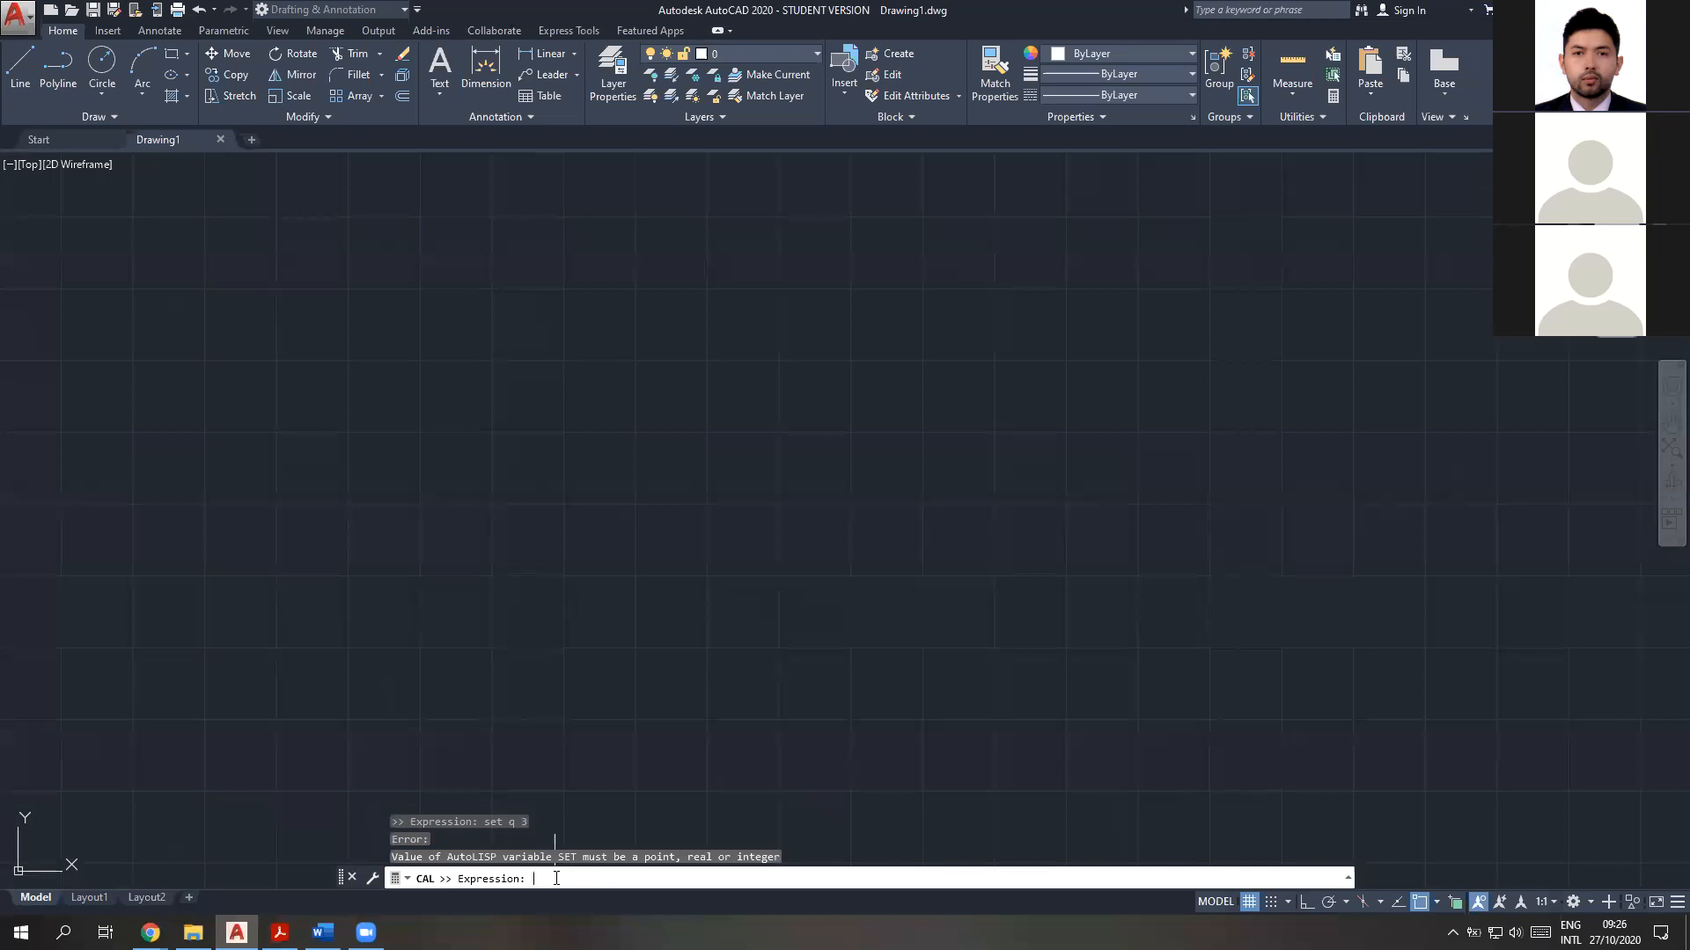
Try the assignments "setq p 3" and "setq r=5" inside CAL, and cancel the calculator command
text(setq r)
key(BackSpace)
text(p 3)
key(Return)
text(set)
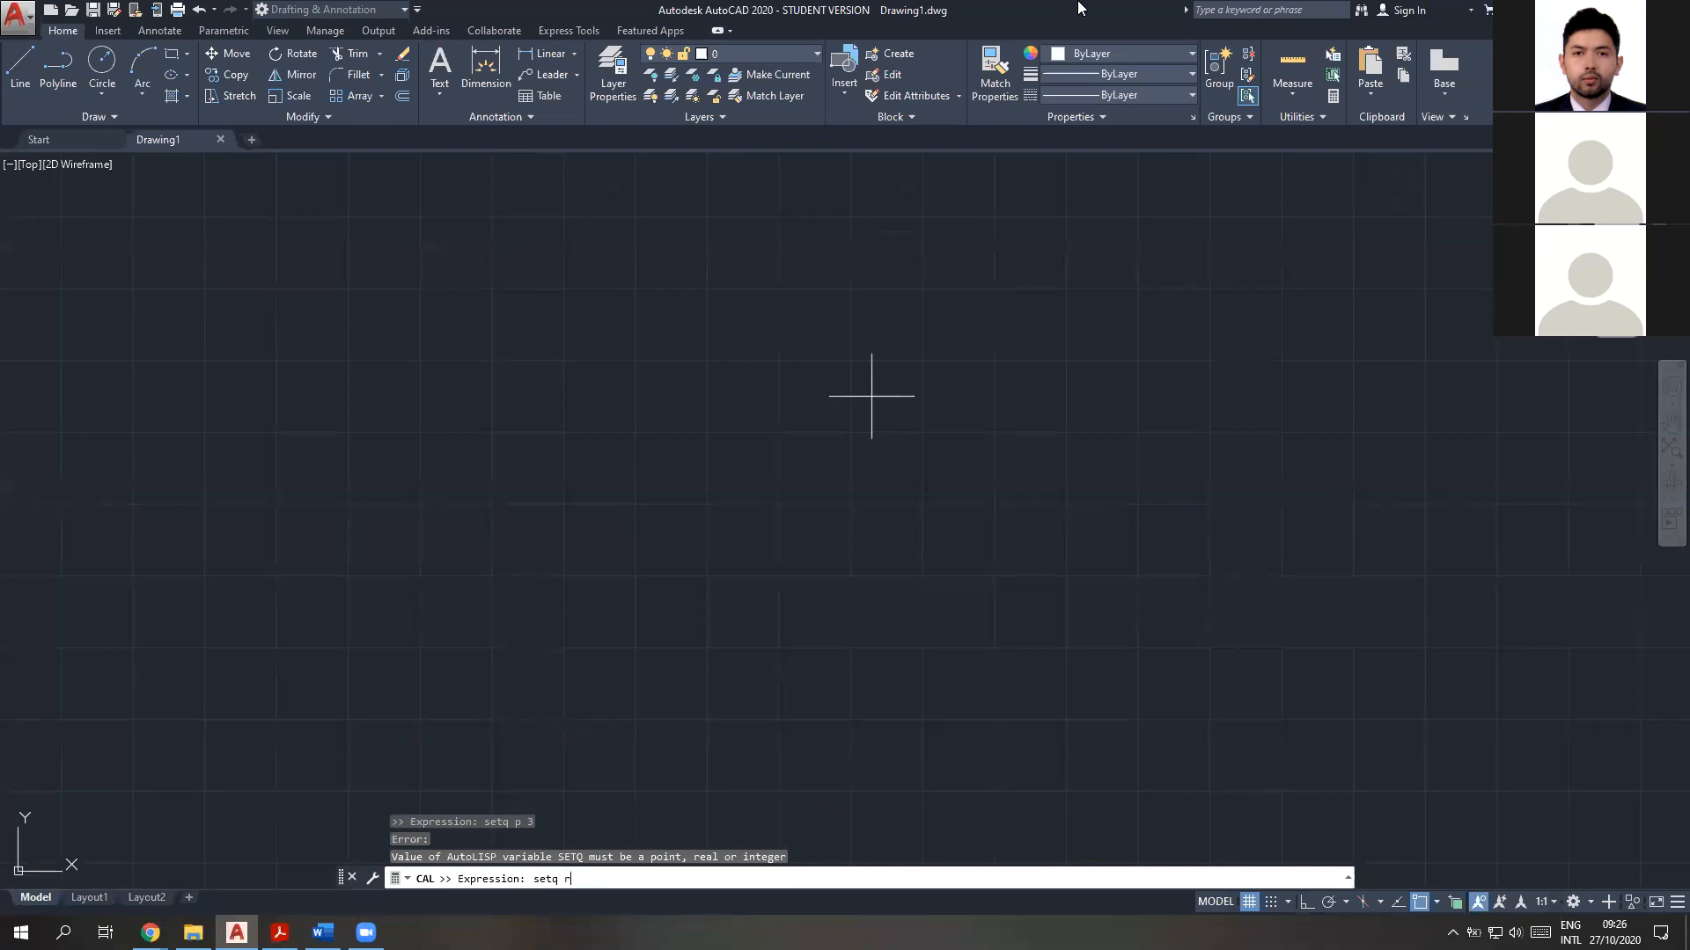
text(=5)
key(Return)
key(Escape)
key(Escape)
key(Escape)
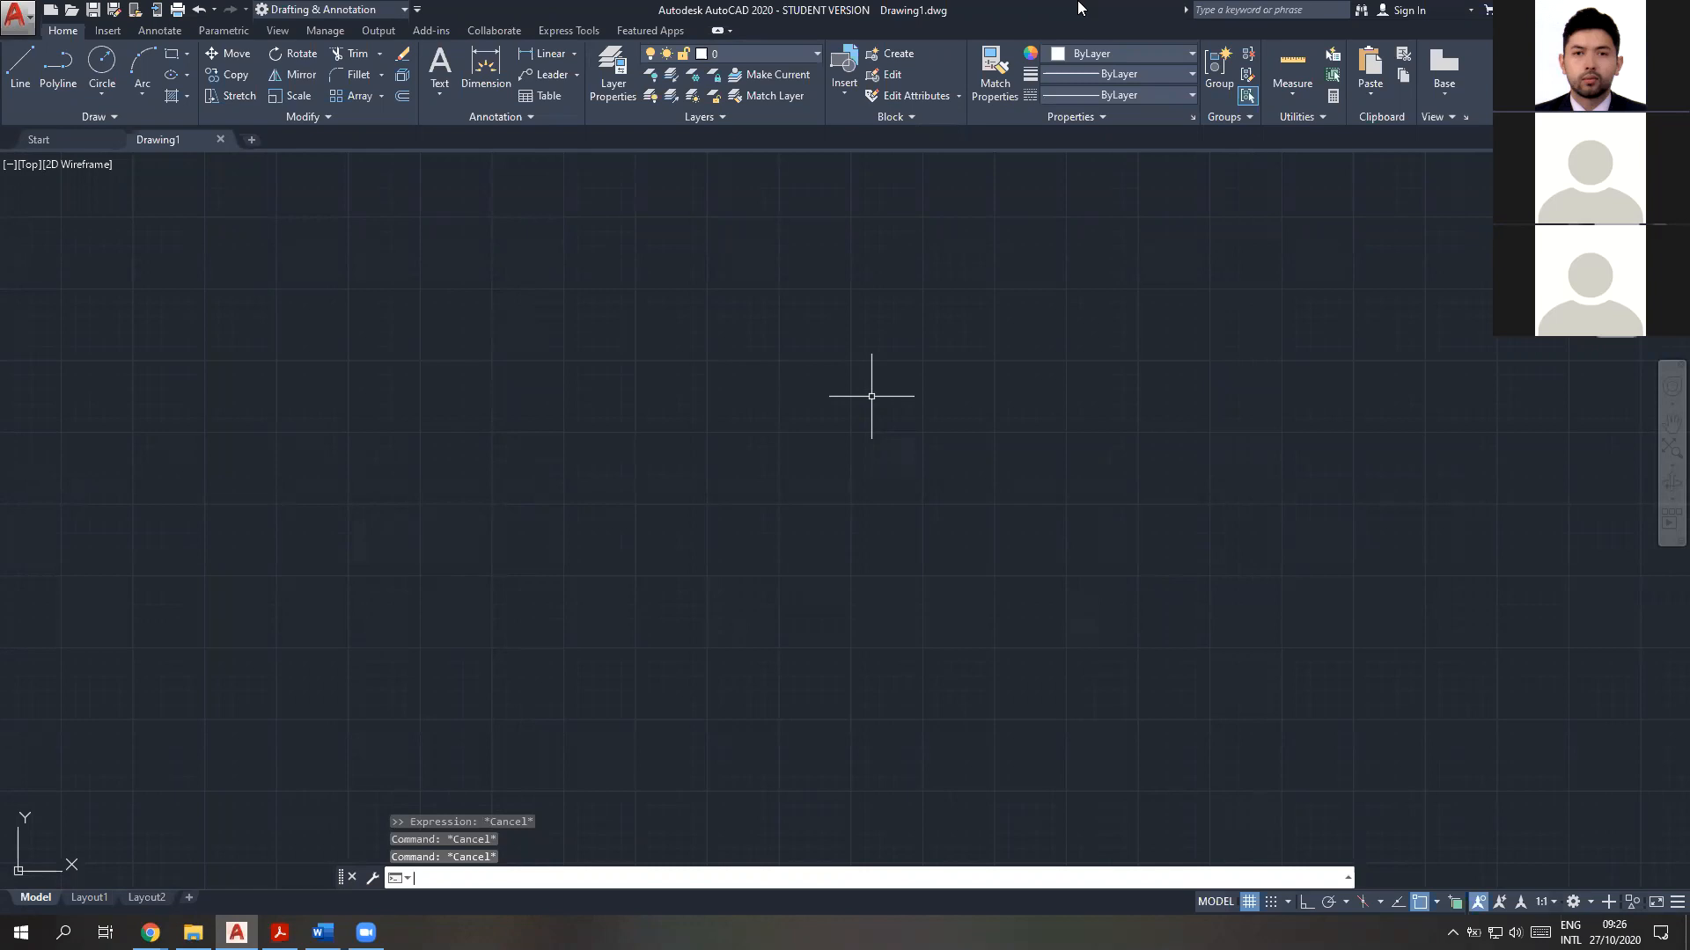
Store the result of sqrt(2500)*6 in variable p using the CAL command
key(BackSpace)
text(CAL)
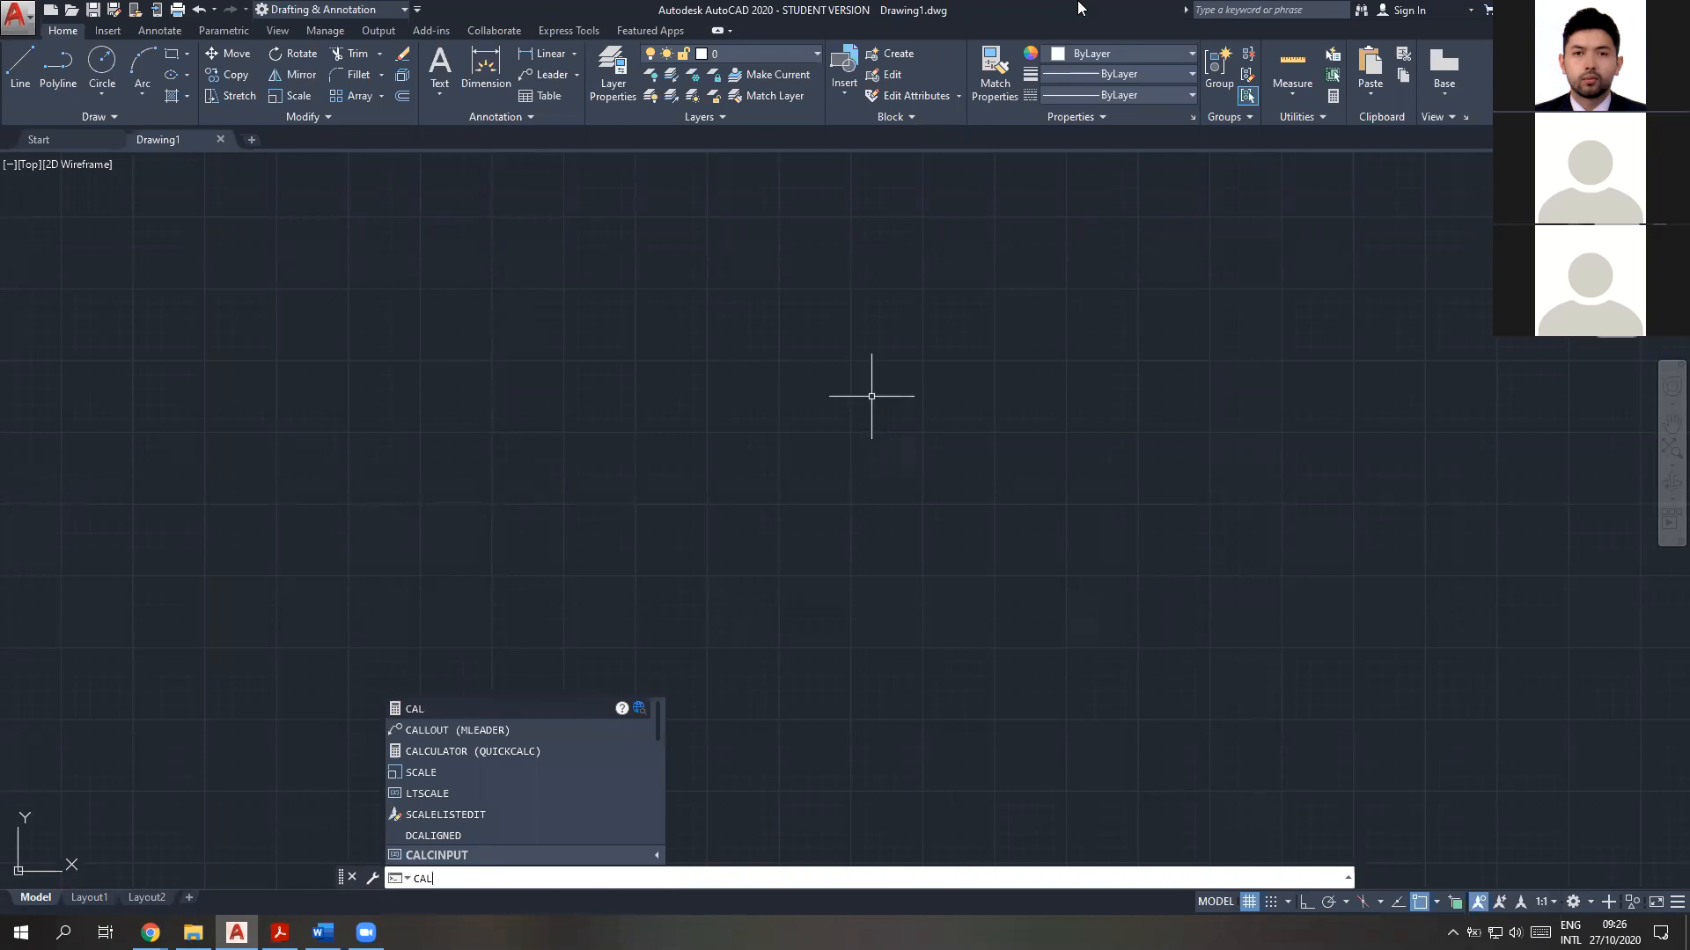
key(Return)
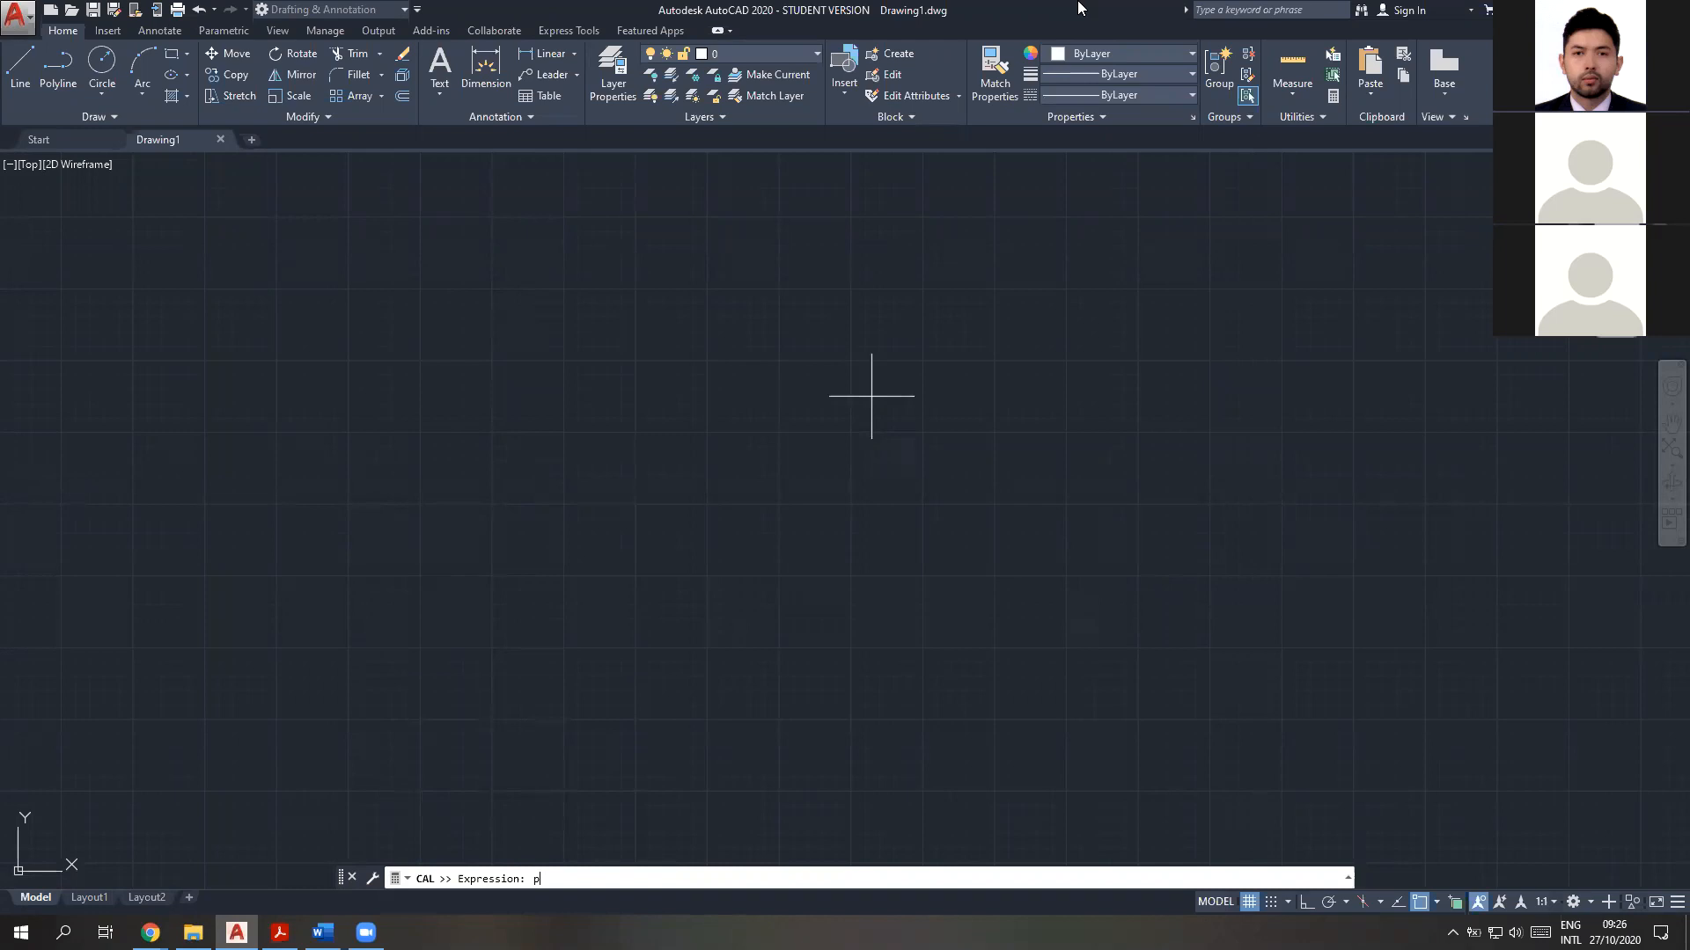
text(s)
text(q)
text(rt)
text(())
text(2500)*6)
key(Return)
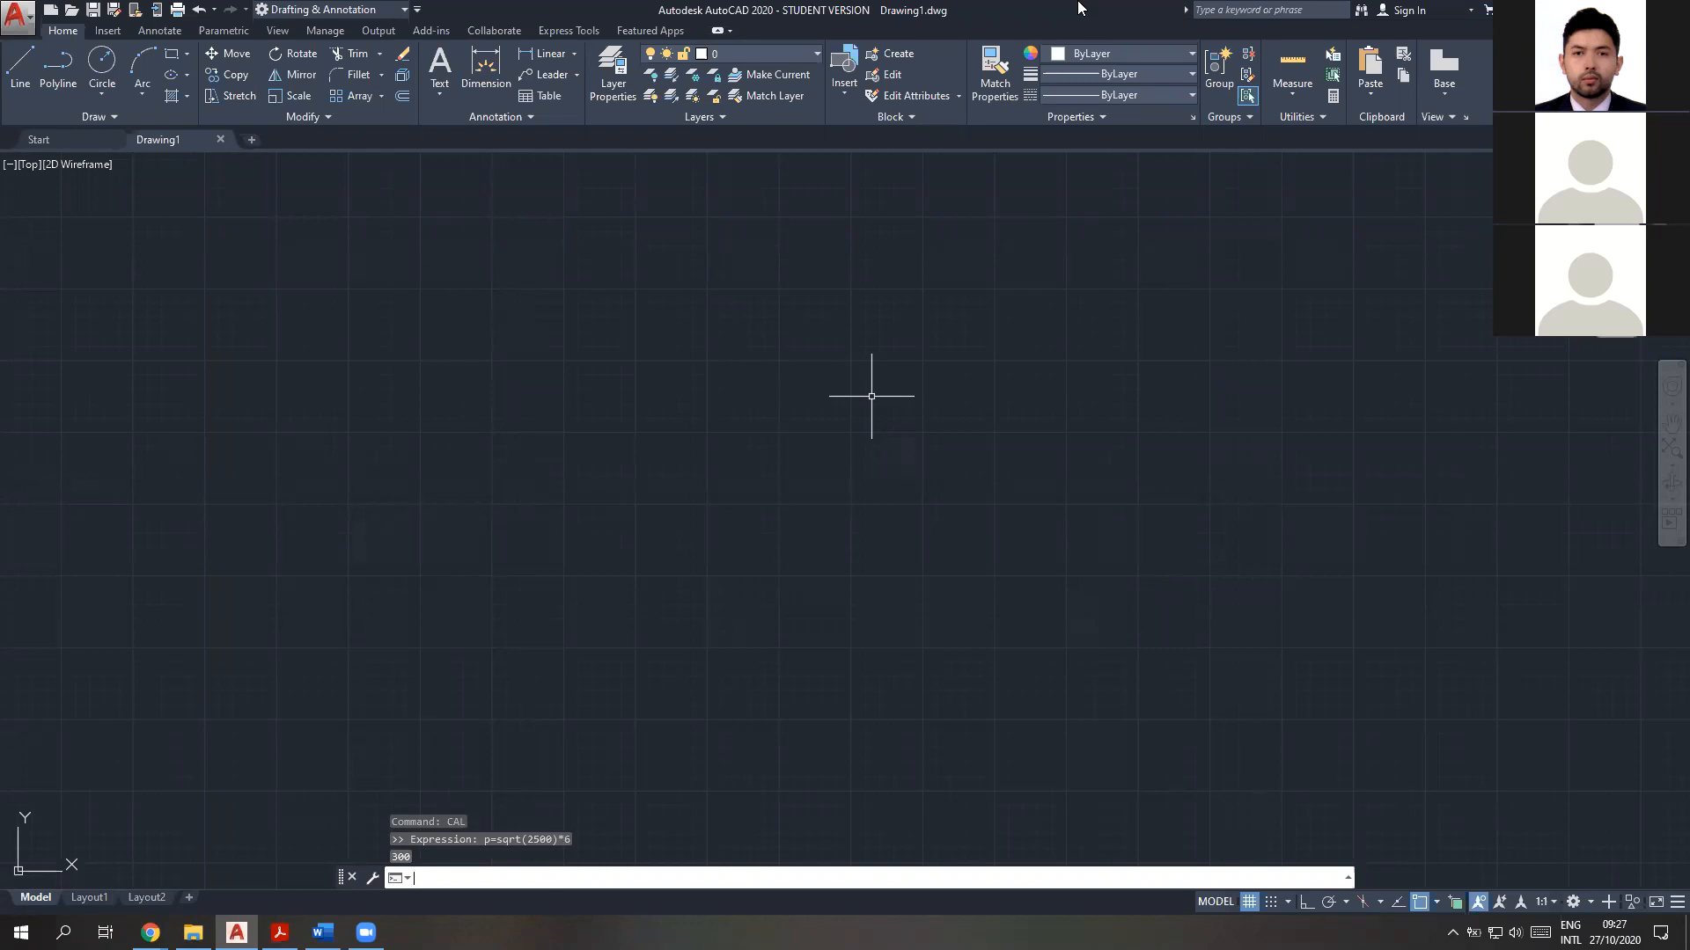
Try the expression q-p in CAL, and evaluate p-r in its place
text(cal)
key(Return)
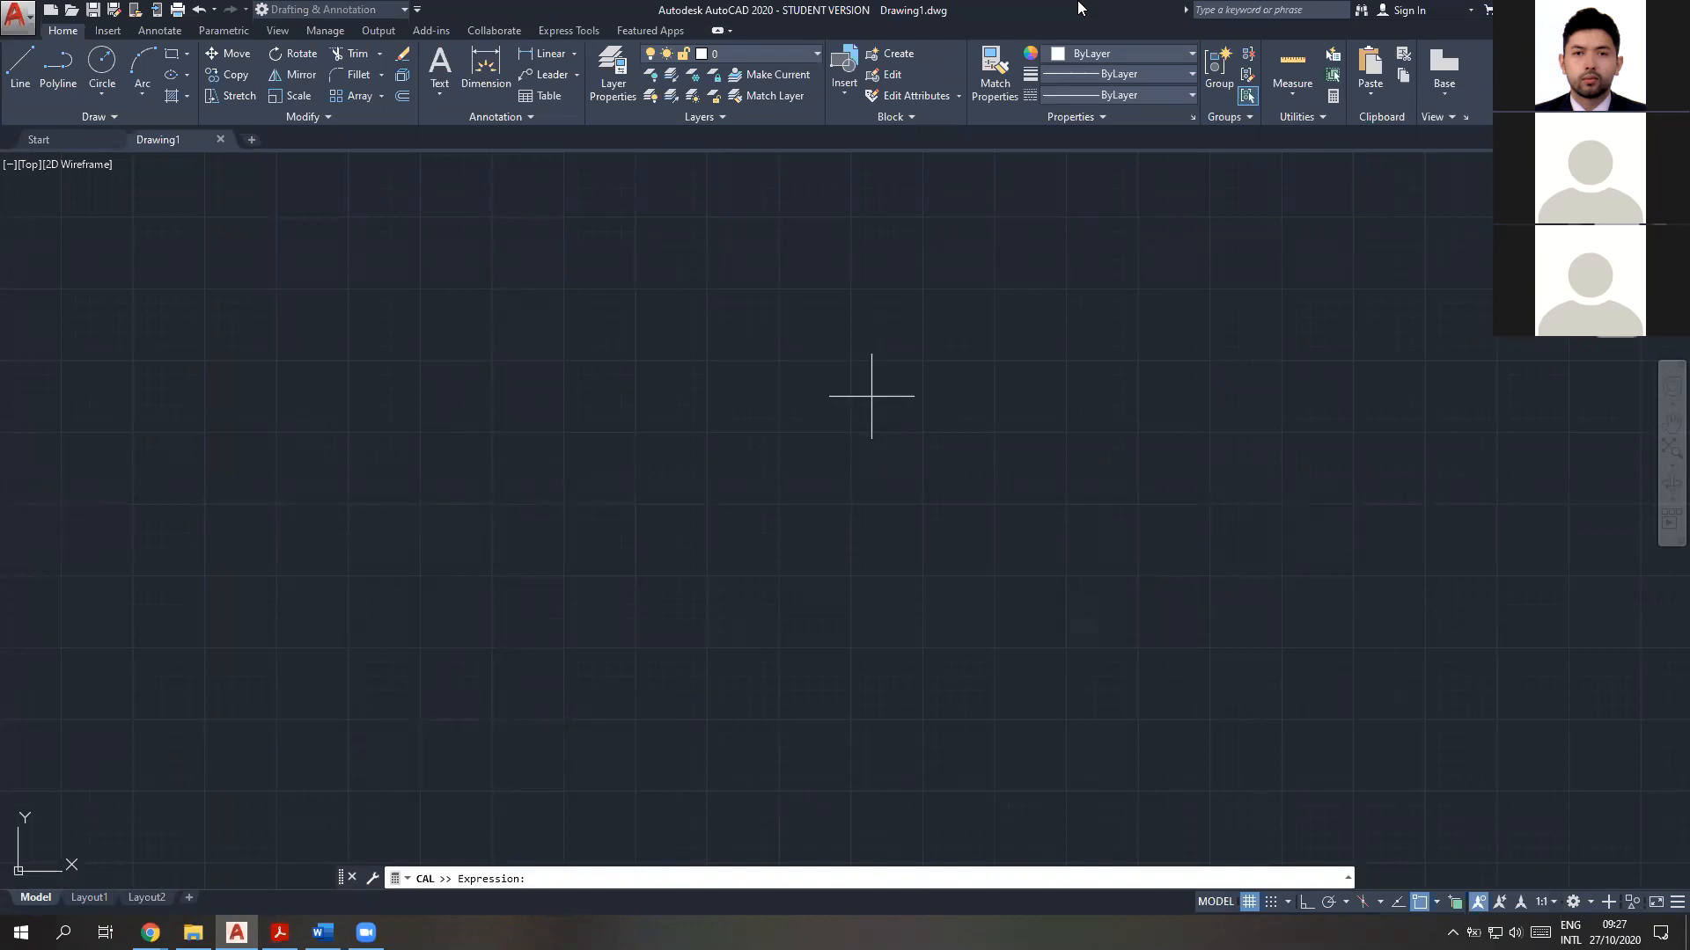
text(q-p)
key(Return)
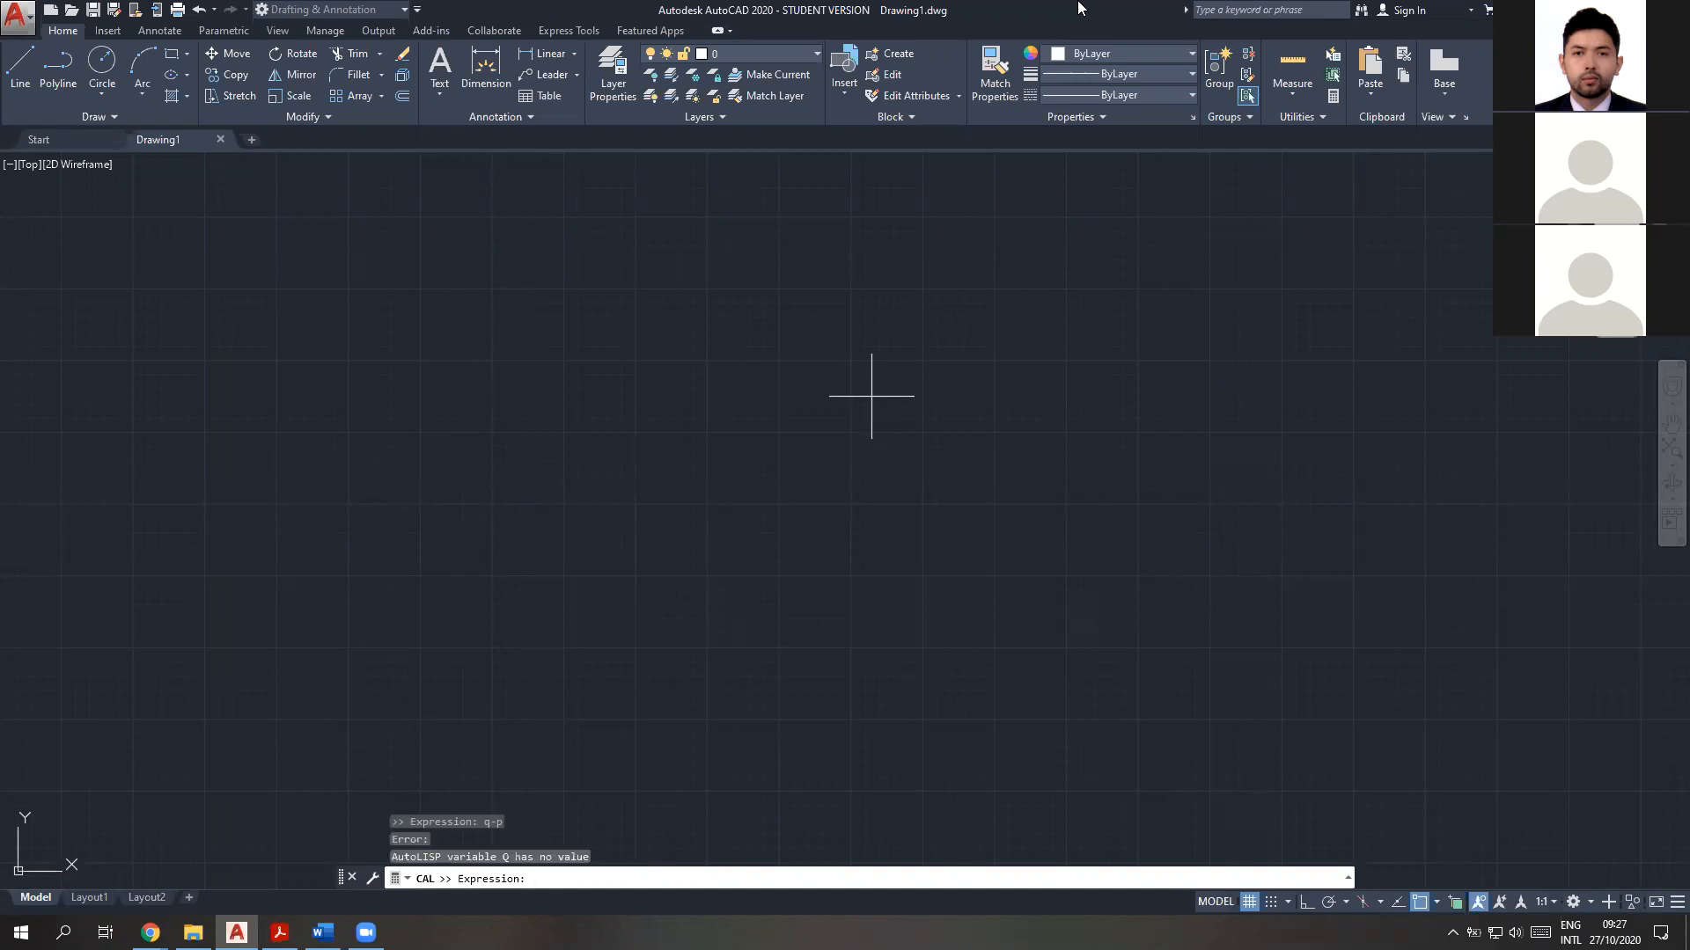
key(F2)
text(-r)
key(Return)
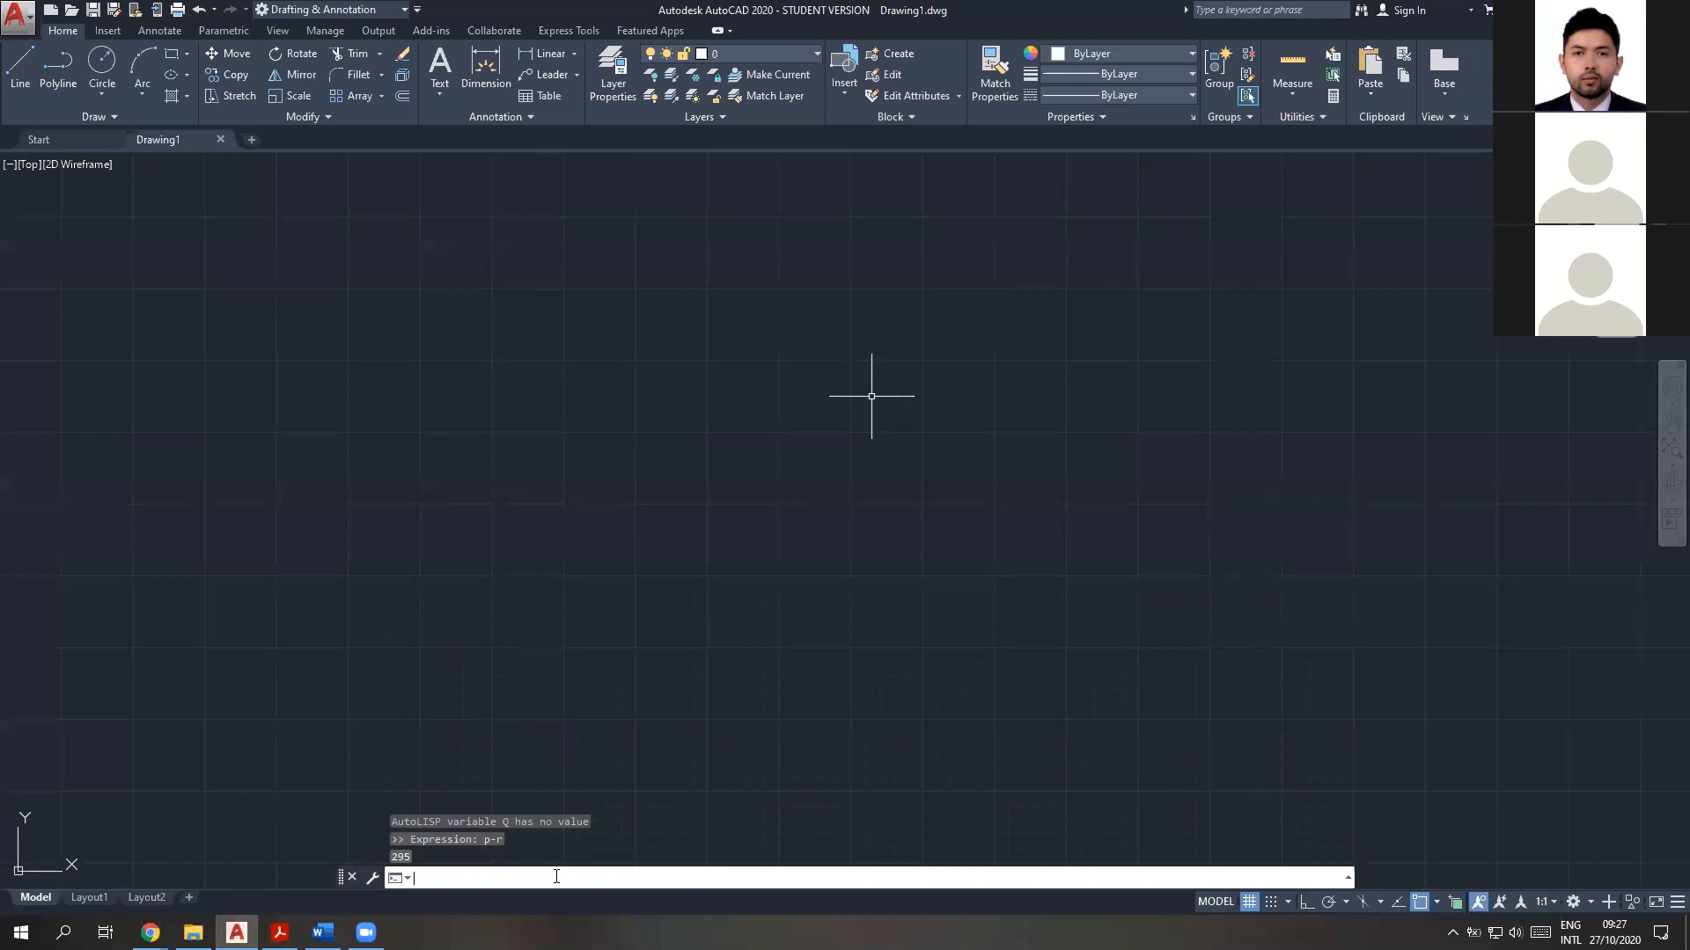
Try to assign 400 to variable t with (setq t 400) inside CAL, and cancel the command
text(cal)
key(Return)
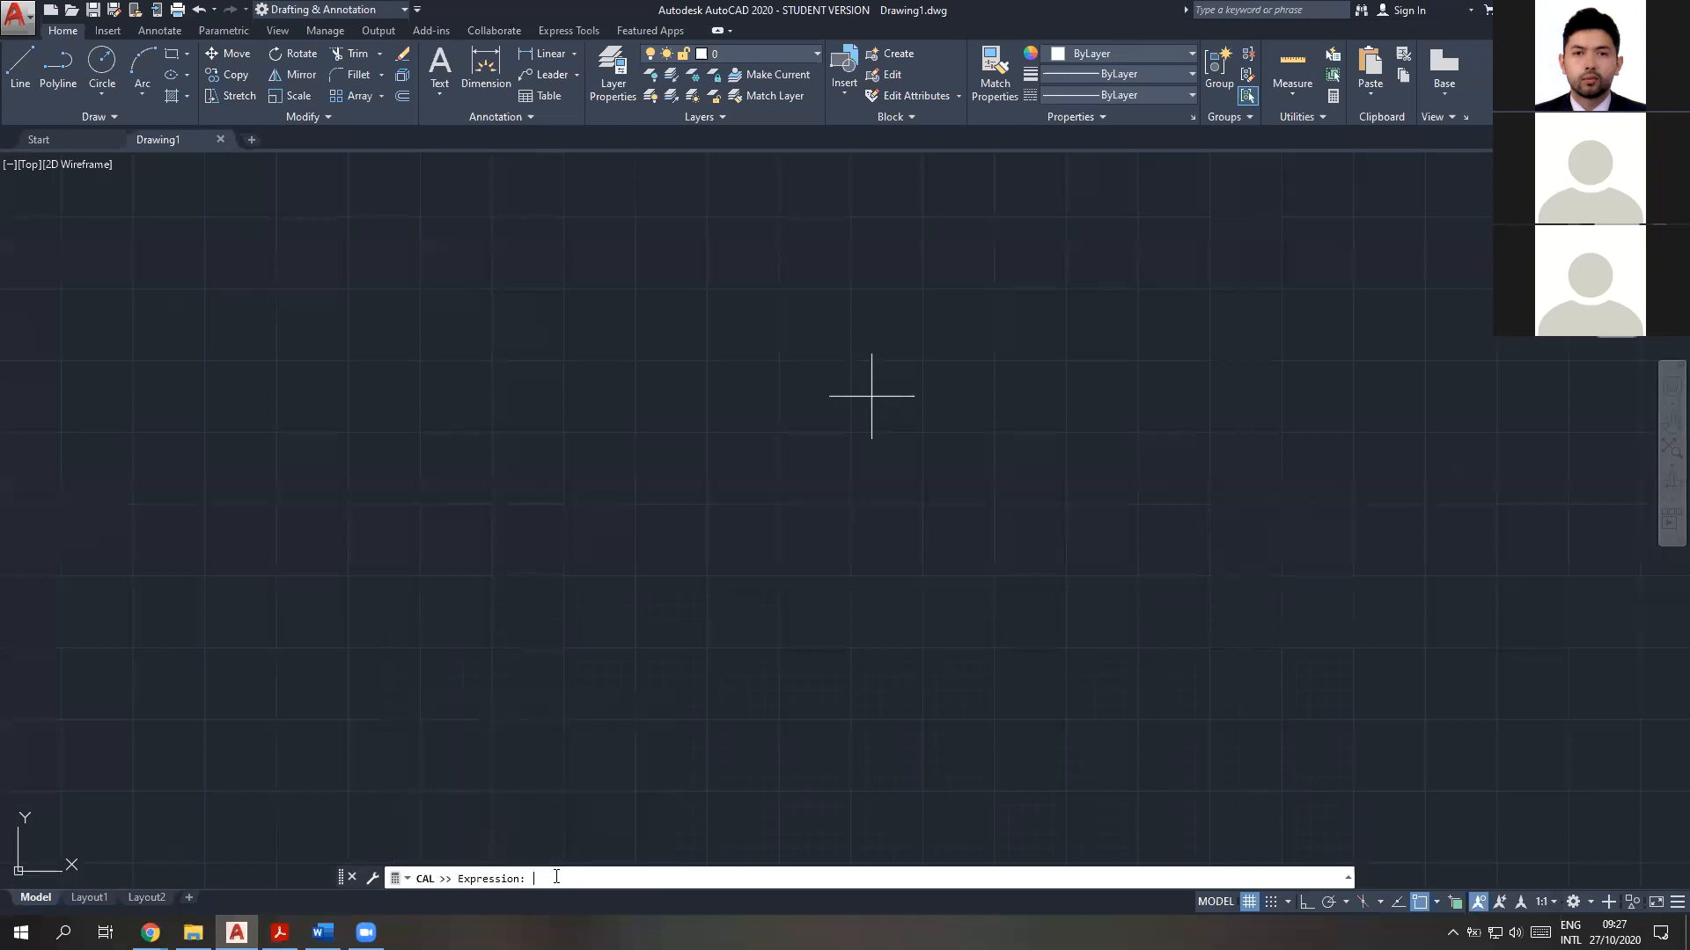
text(())
text(setq)
text( t)
text( 400)
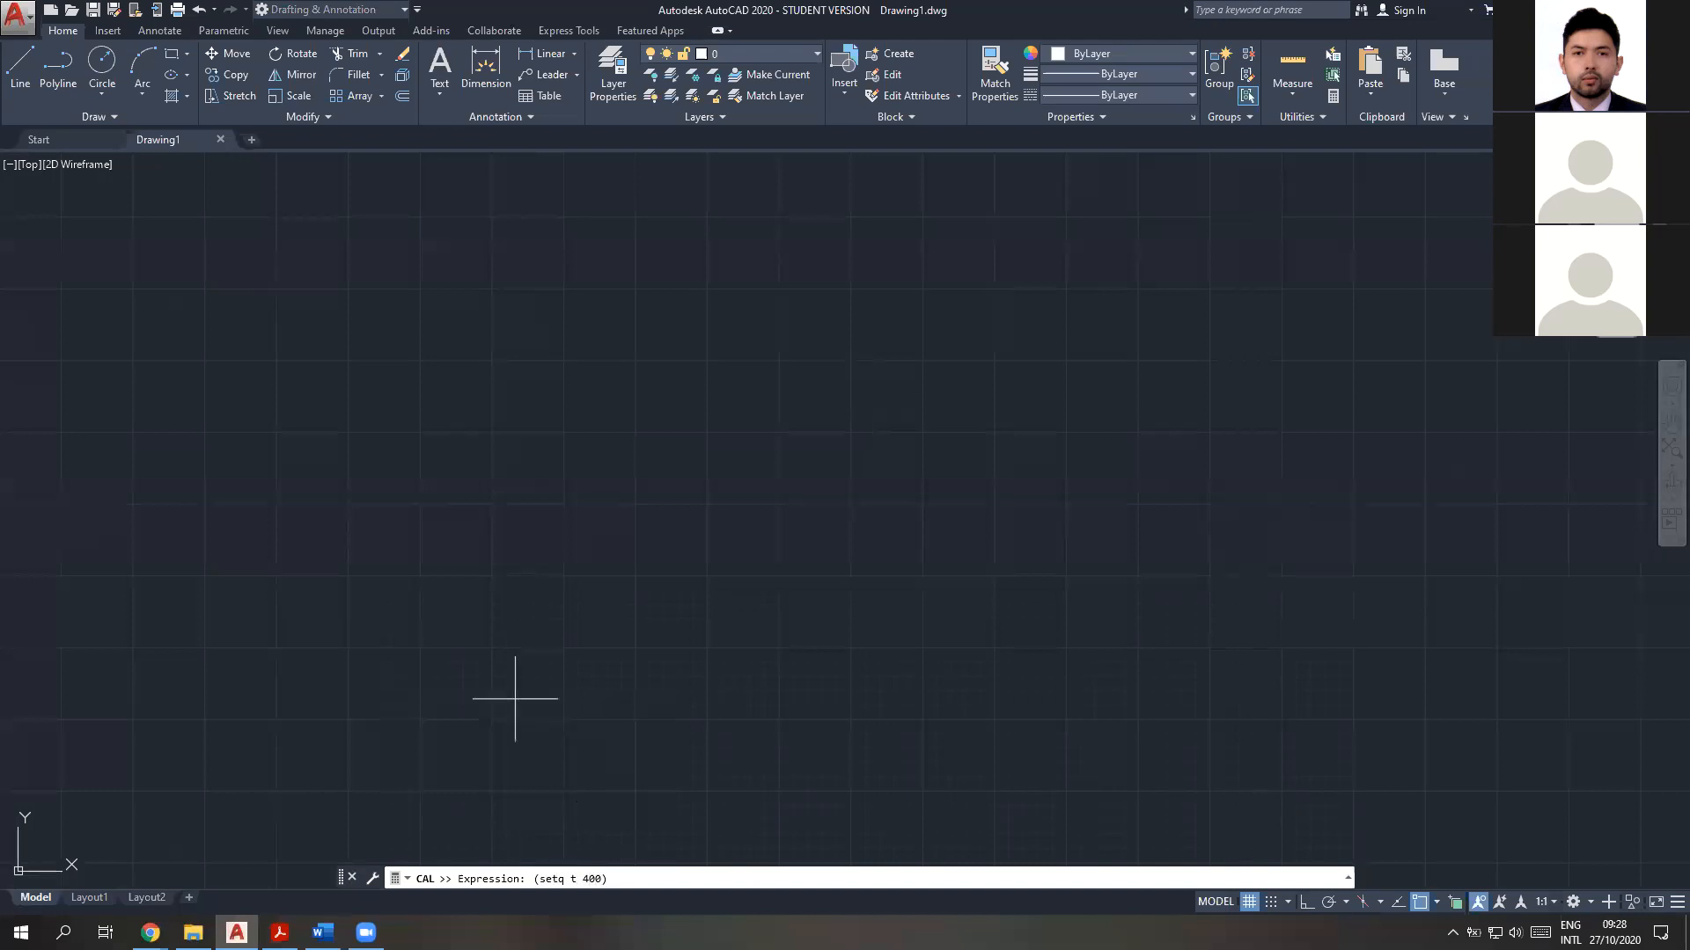
key(Return)
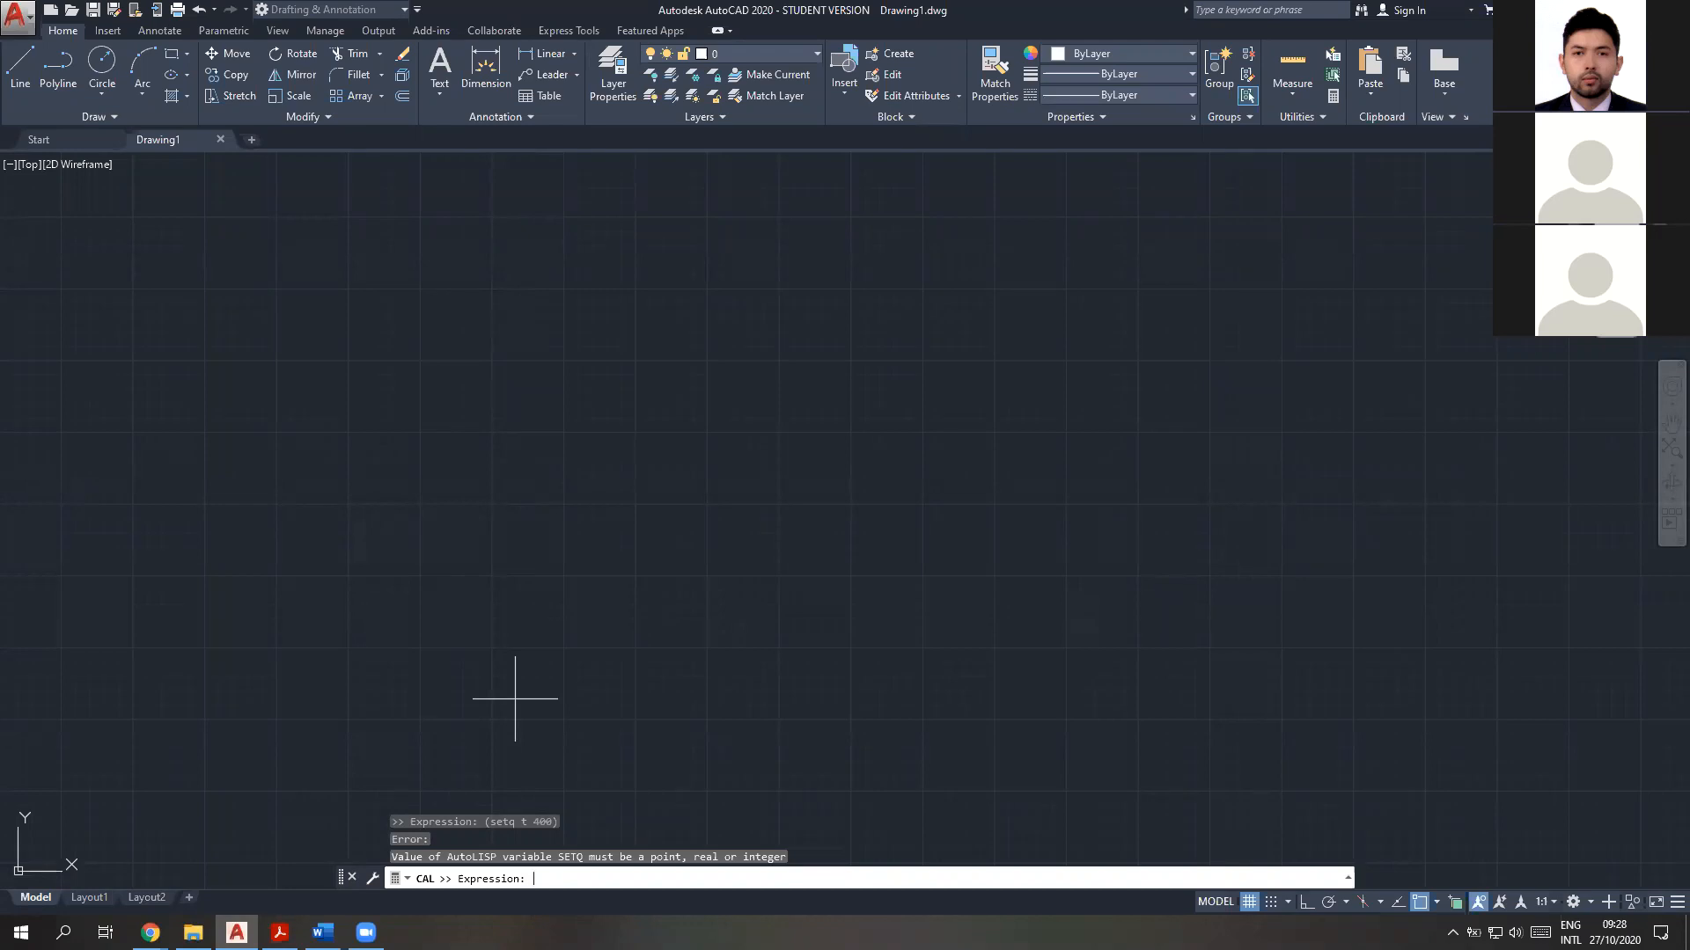
key(Escape)
key(Escape)
key(Escape)
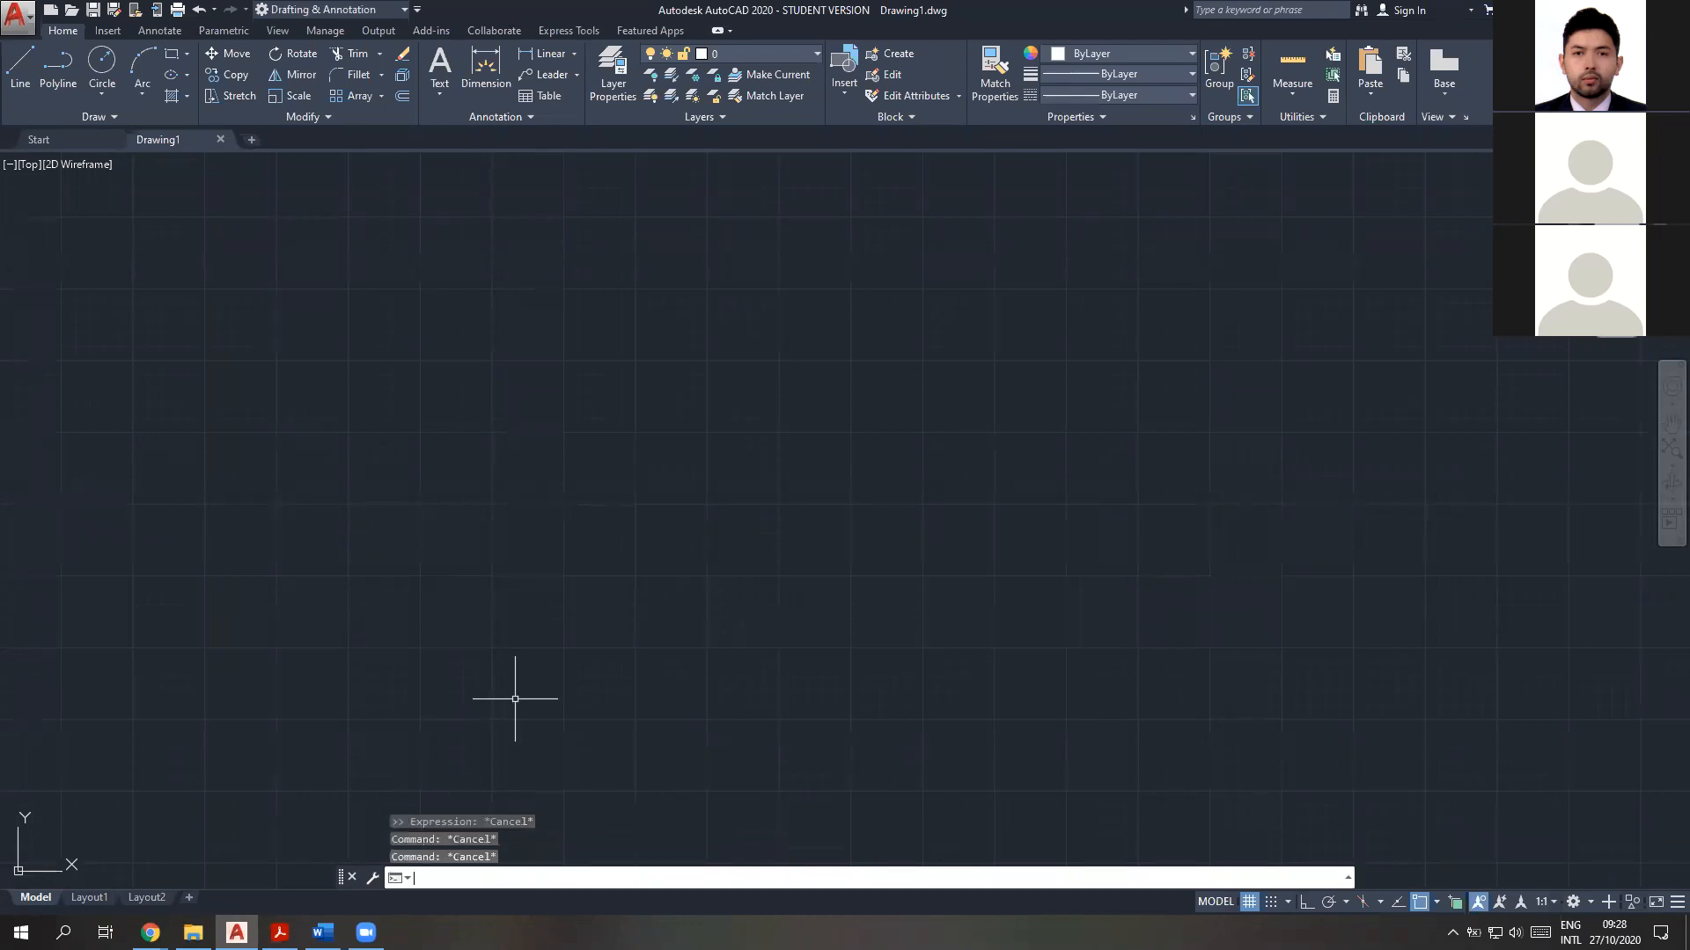
Assign 600 to variable f by entering the AutoLISP expression (setq f 600) directly at the command line
text(())
text(set q)
text(f)
text( 600)
key(Return)
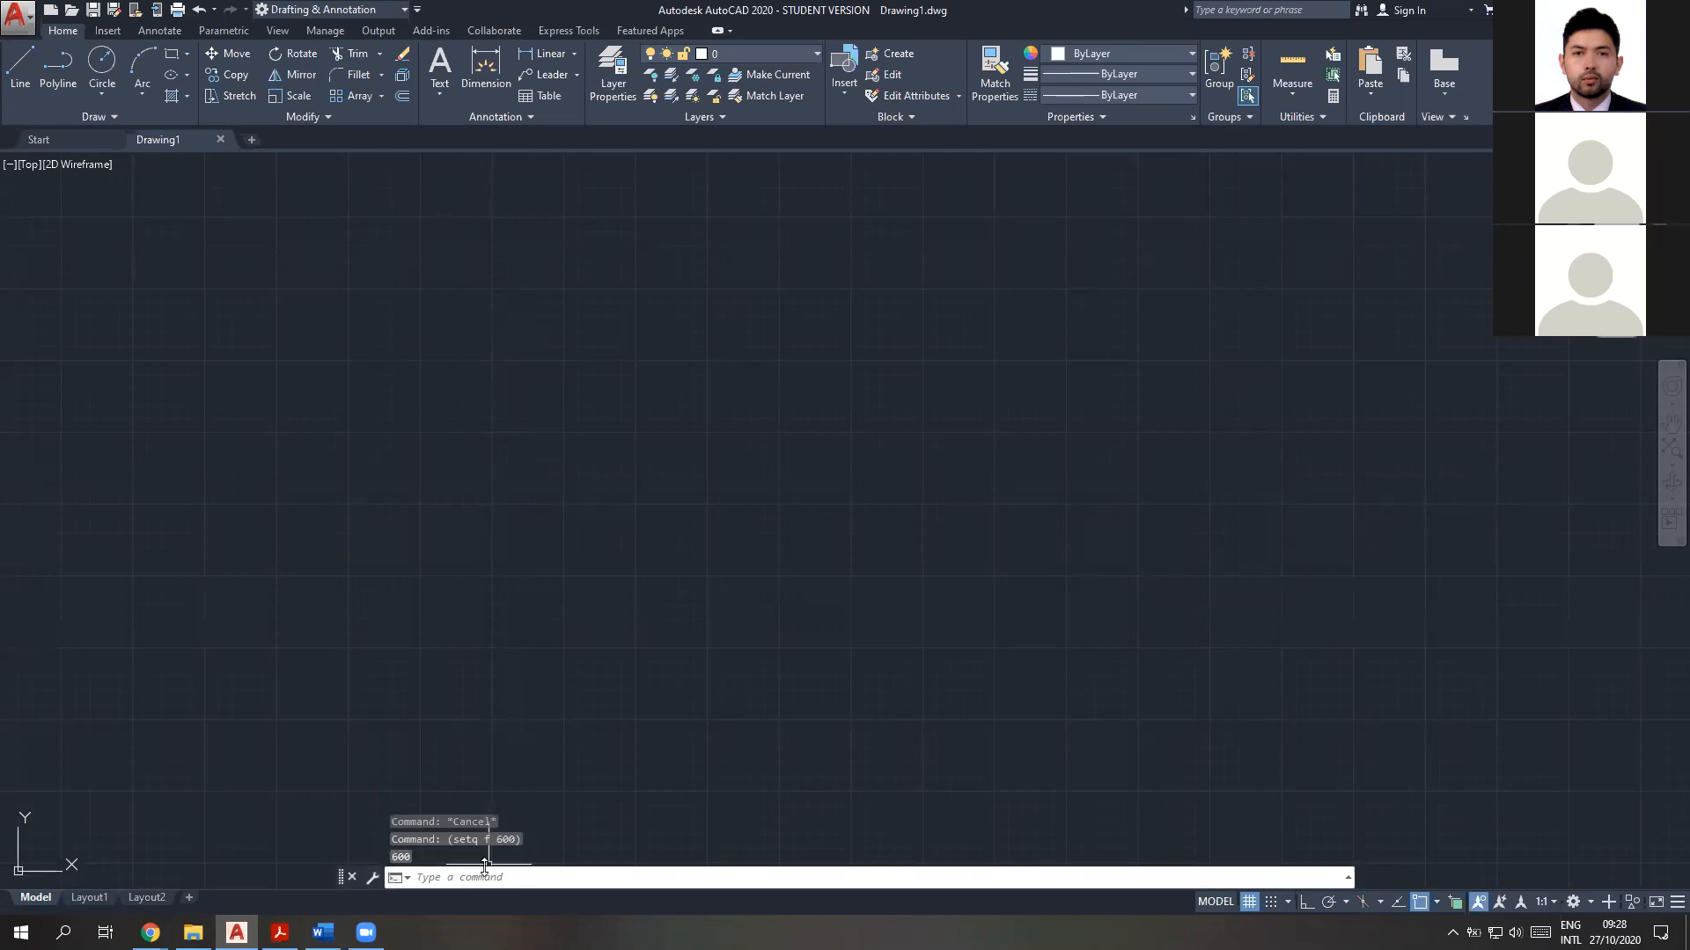
Draw a freehand rectangle in the positive X and Y quadrant, clear of the origin
click(524, 880)
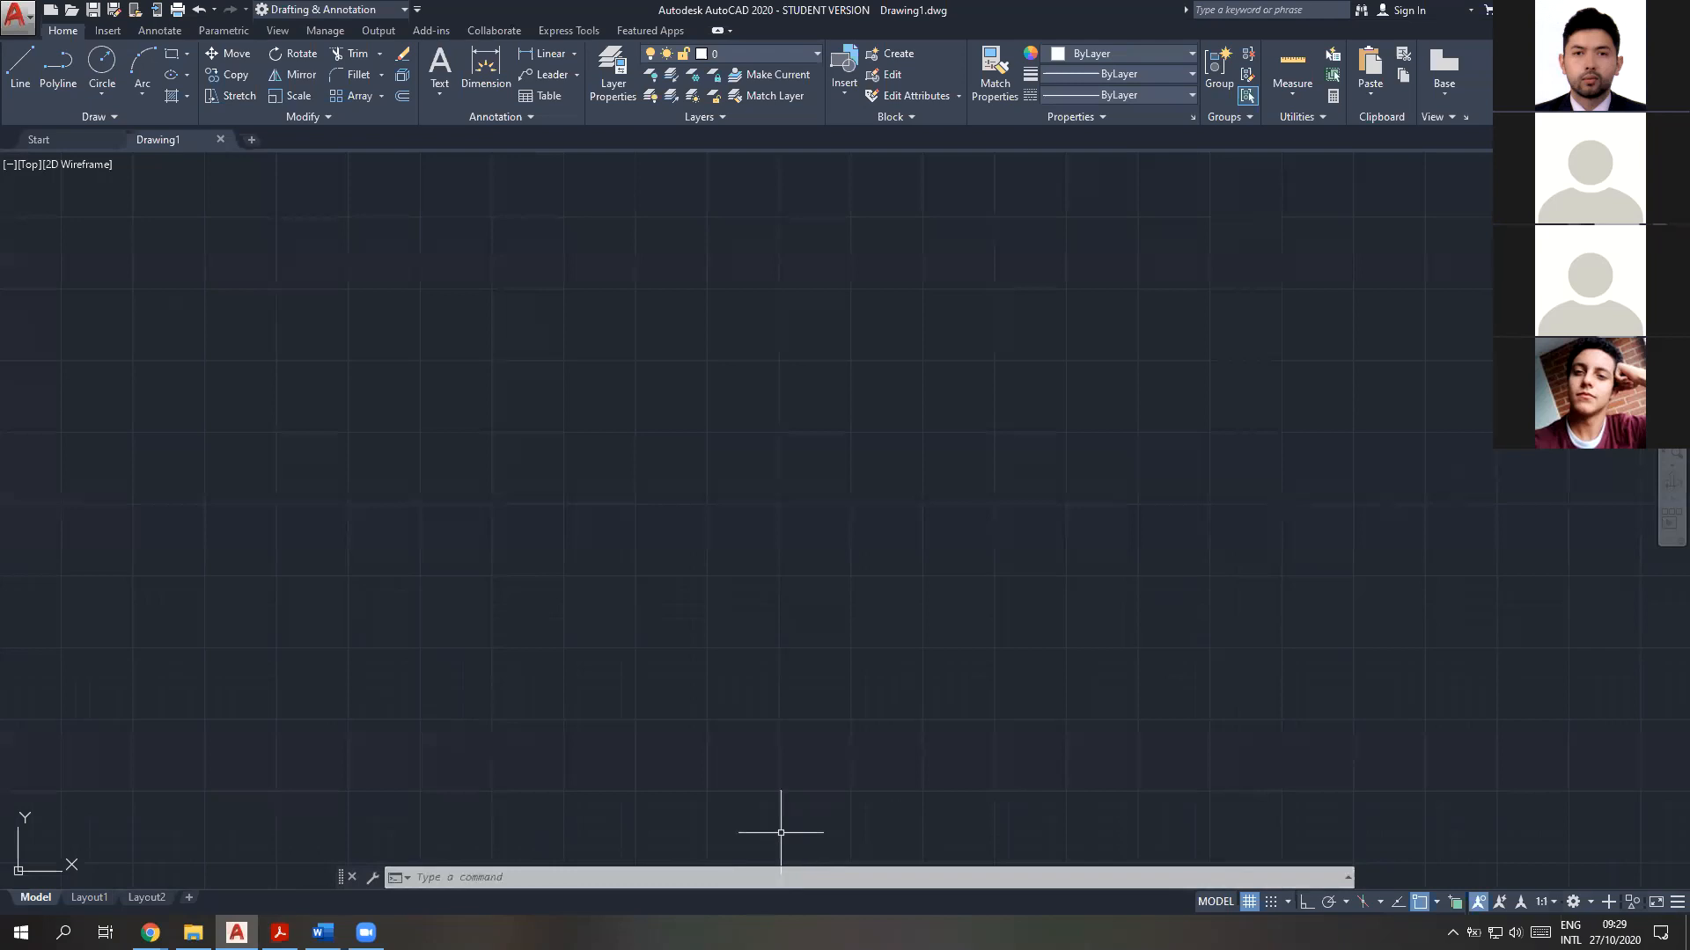
scroll(818, 558, down, 3)
scroll(792, 598, up, 3)
middle_drag(826, 565, 728, 615)
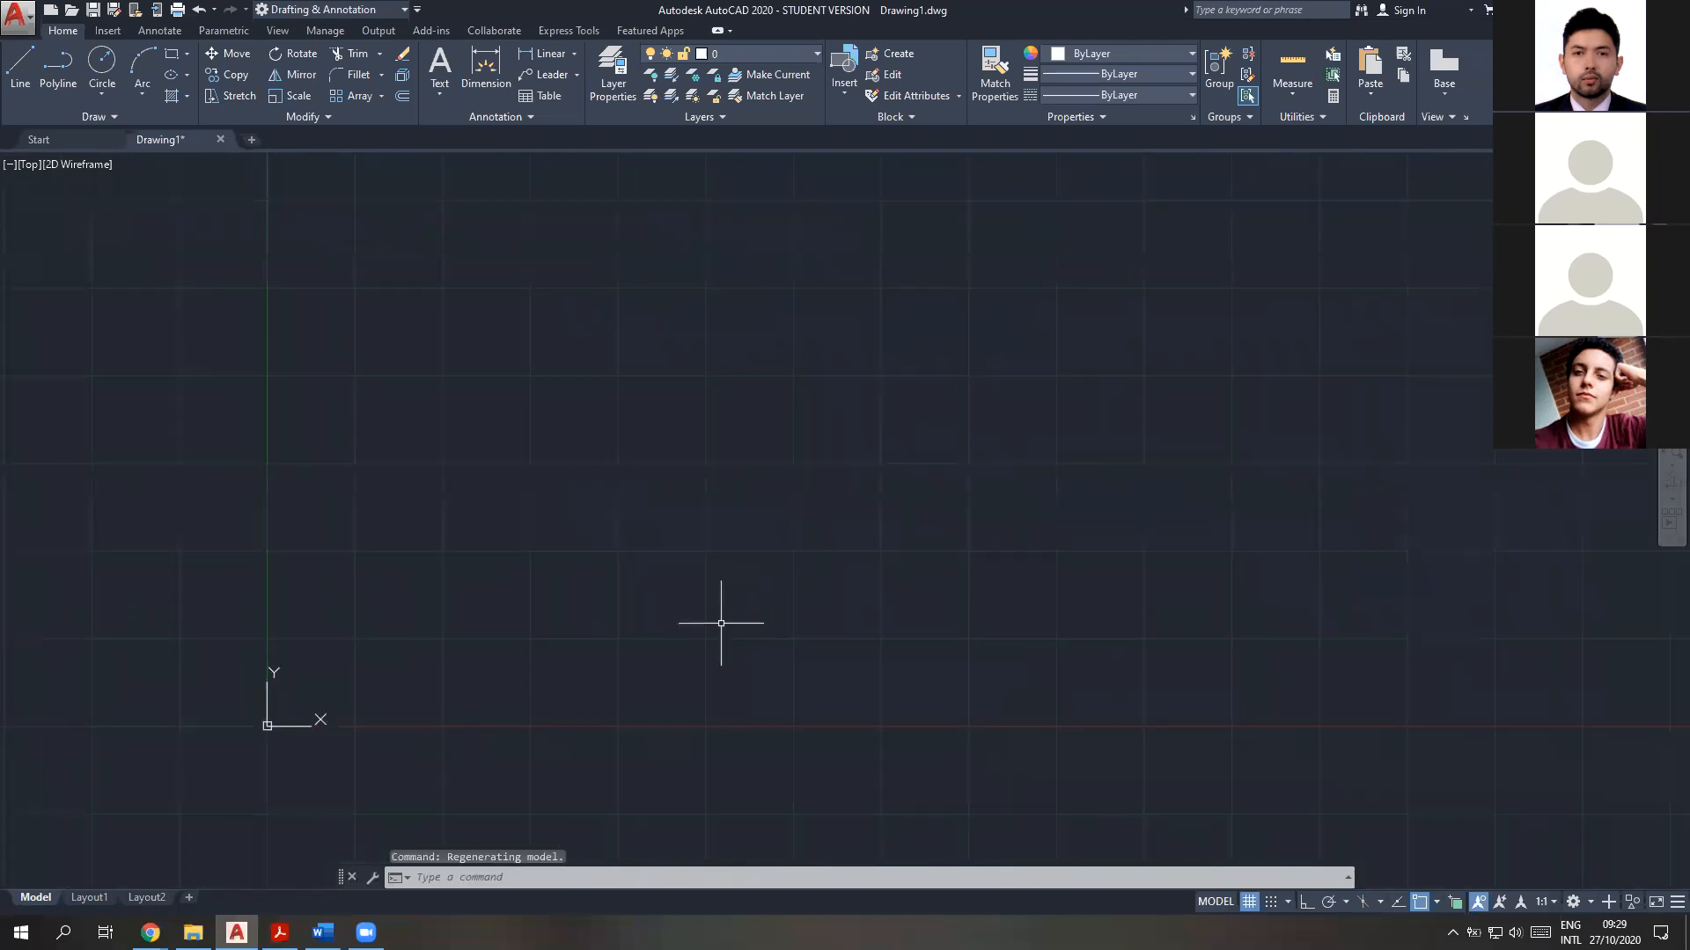
click(171, 53)
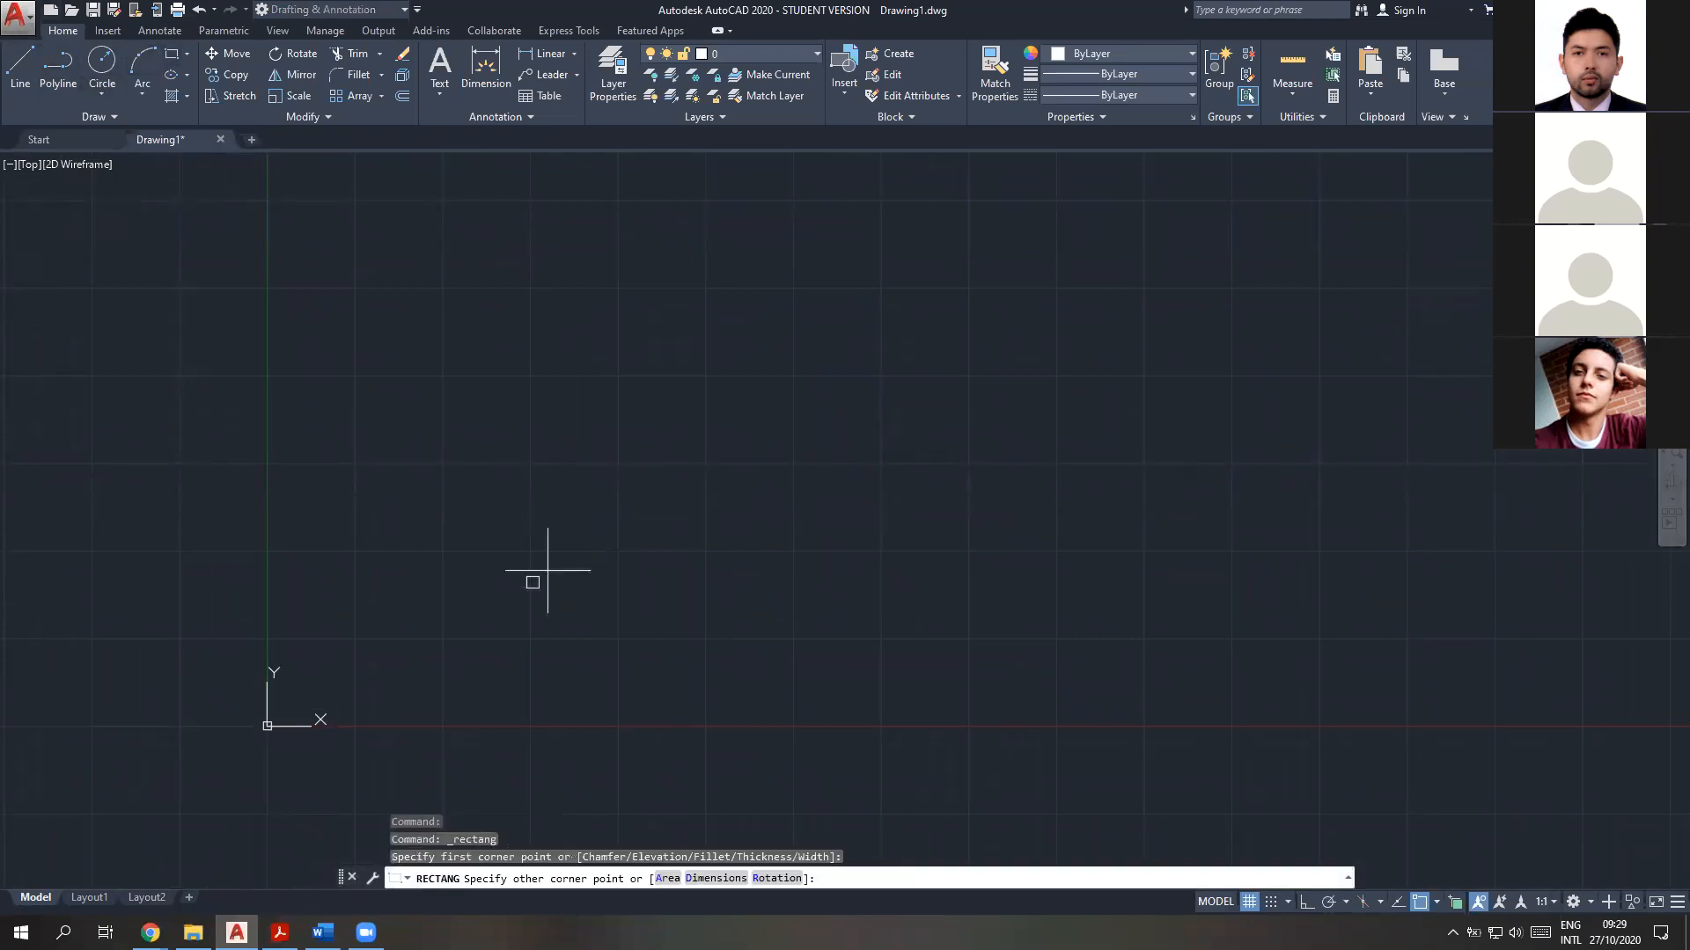
click(1120, 206)
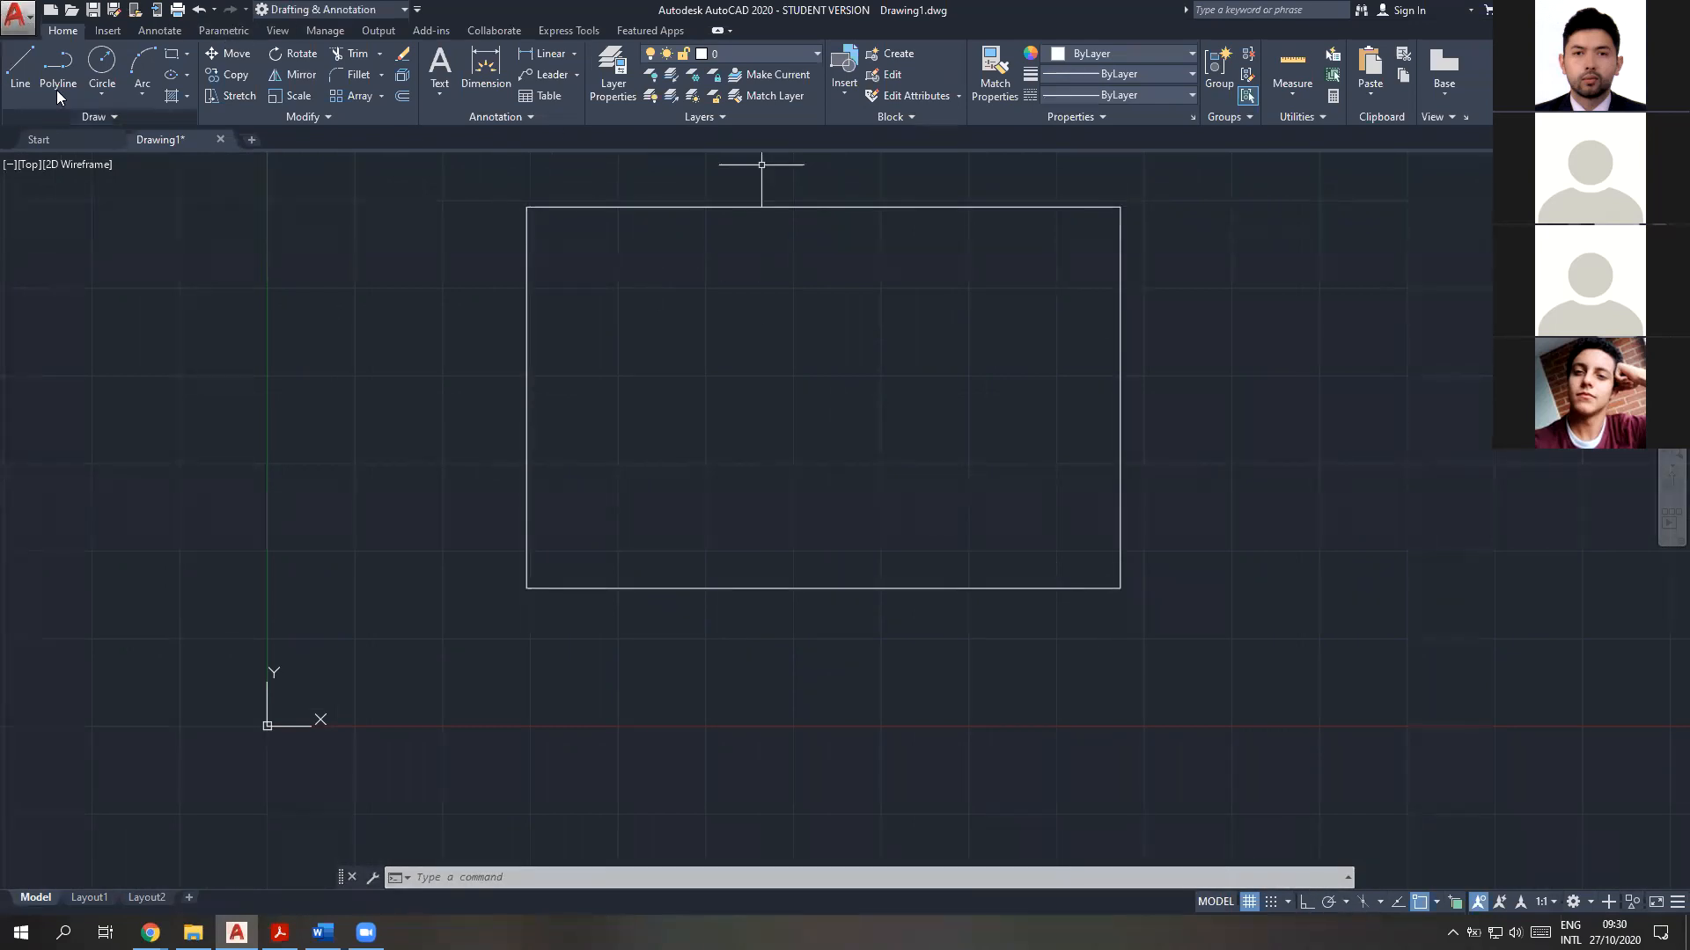
Draw a diagonal line from the rectangle's upper-left corner to its lower-right corner
click(21, 66)
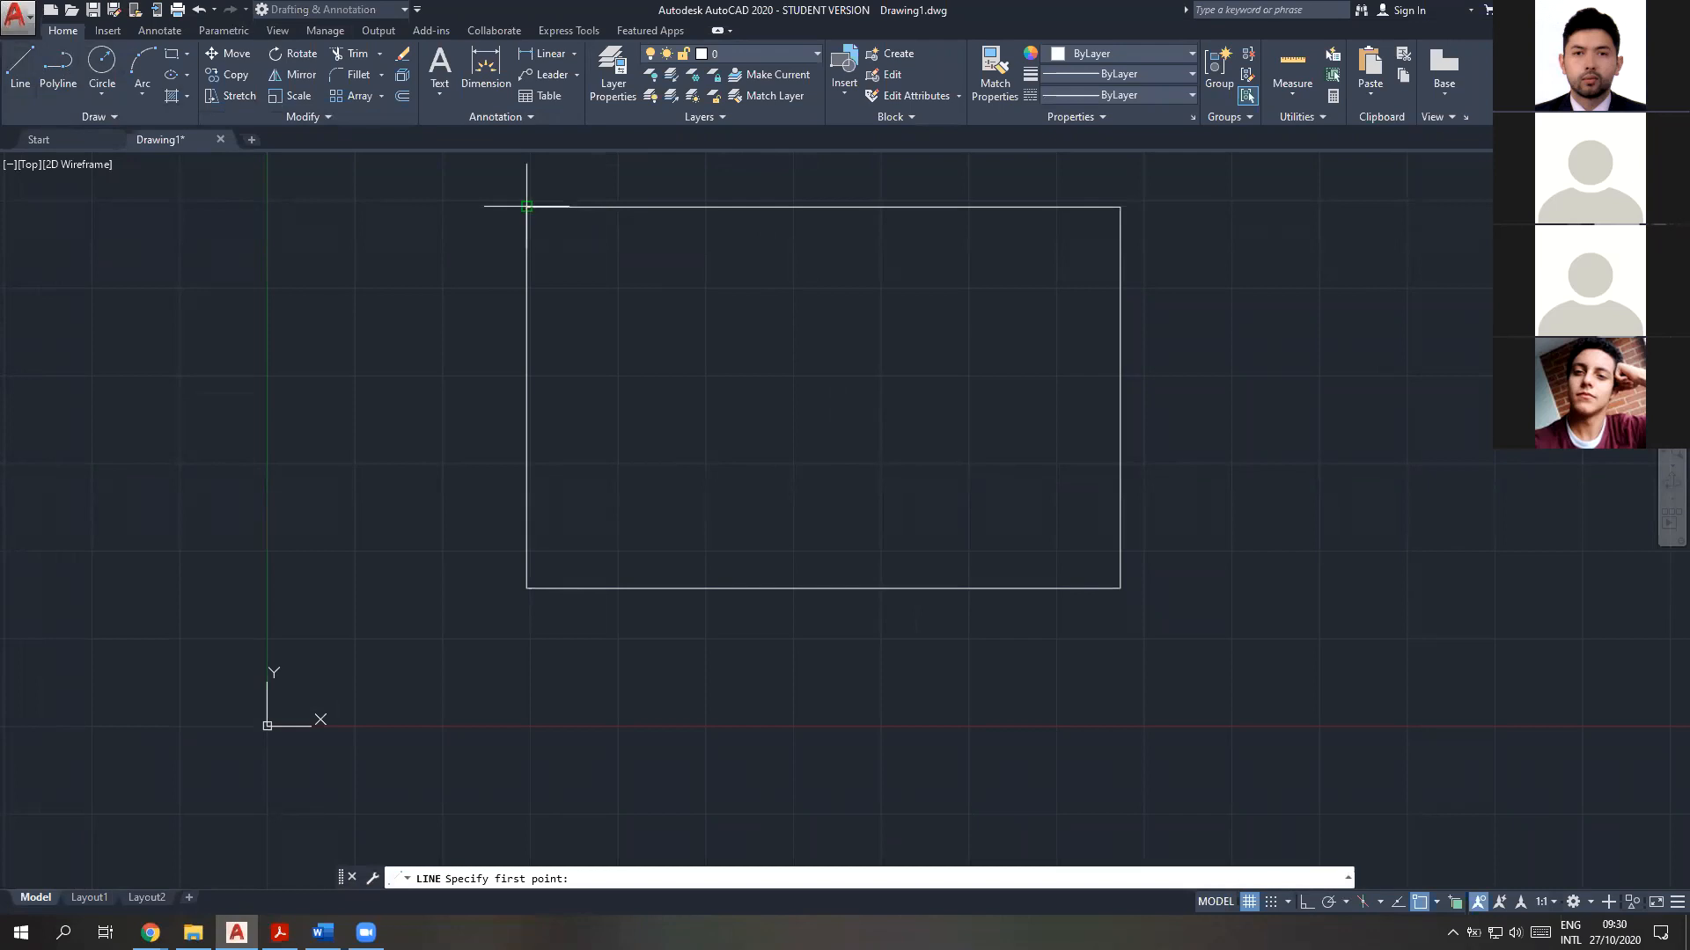
click(527, 208)
click(1120, 588)
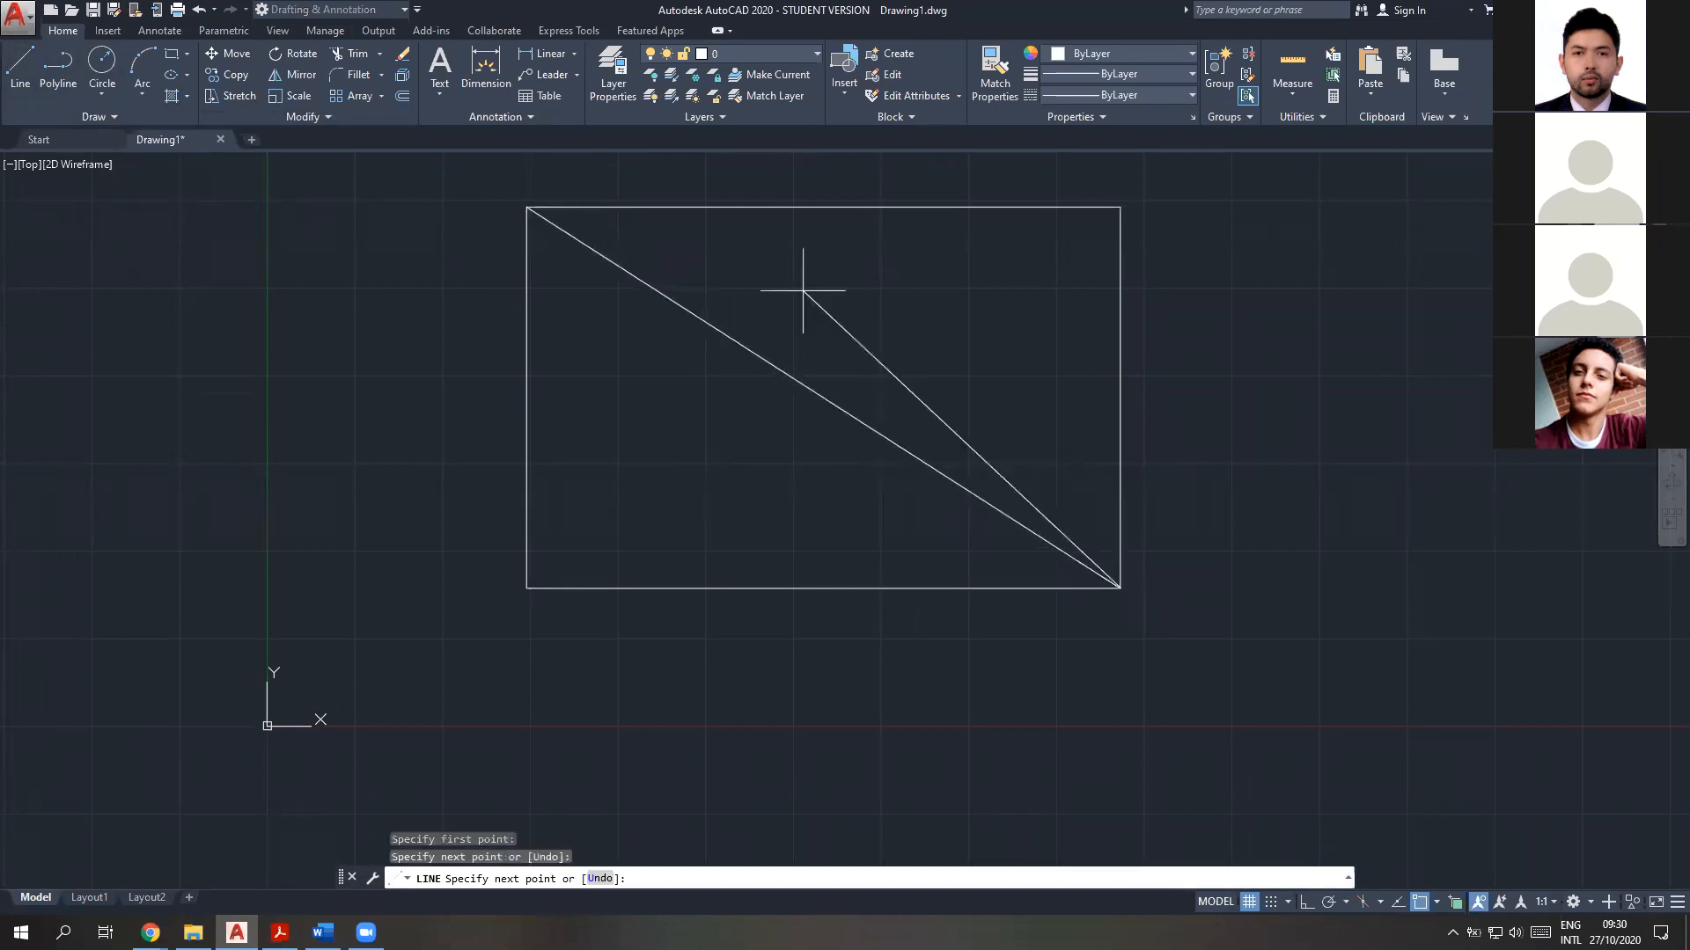
key(Escape)
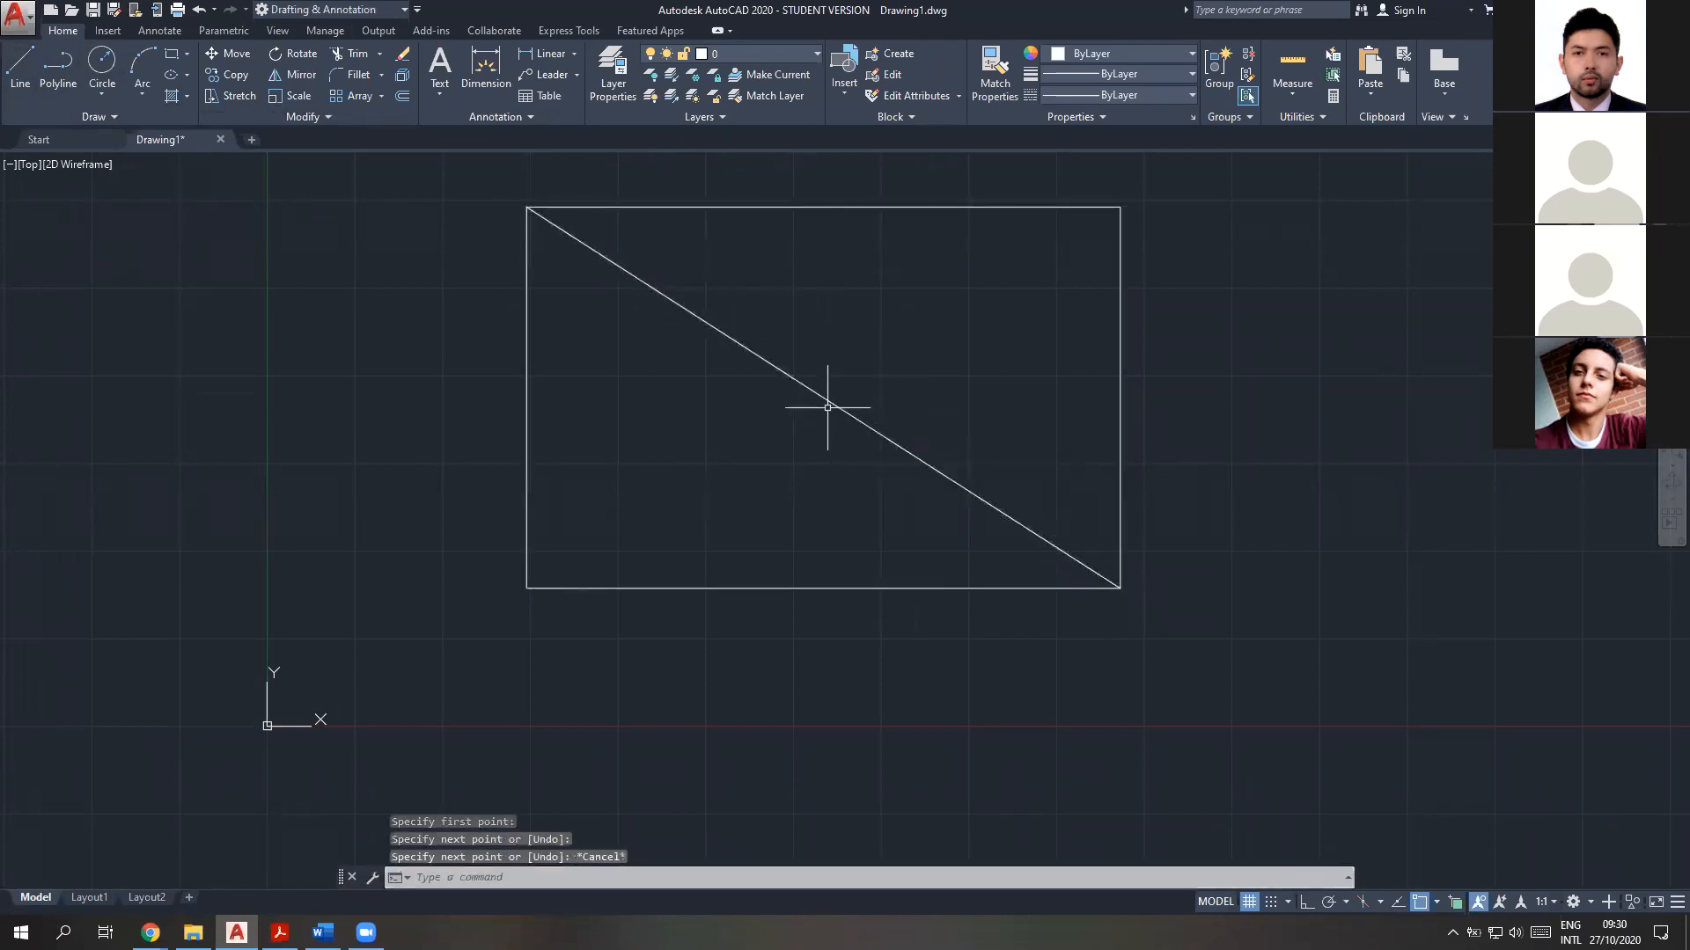
Turn on the Midpoint object snap and try a circle centred on the diagonal's midpoint
click(1437, 902)
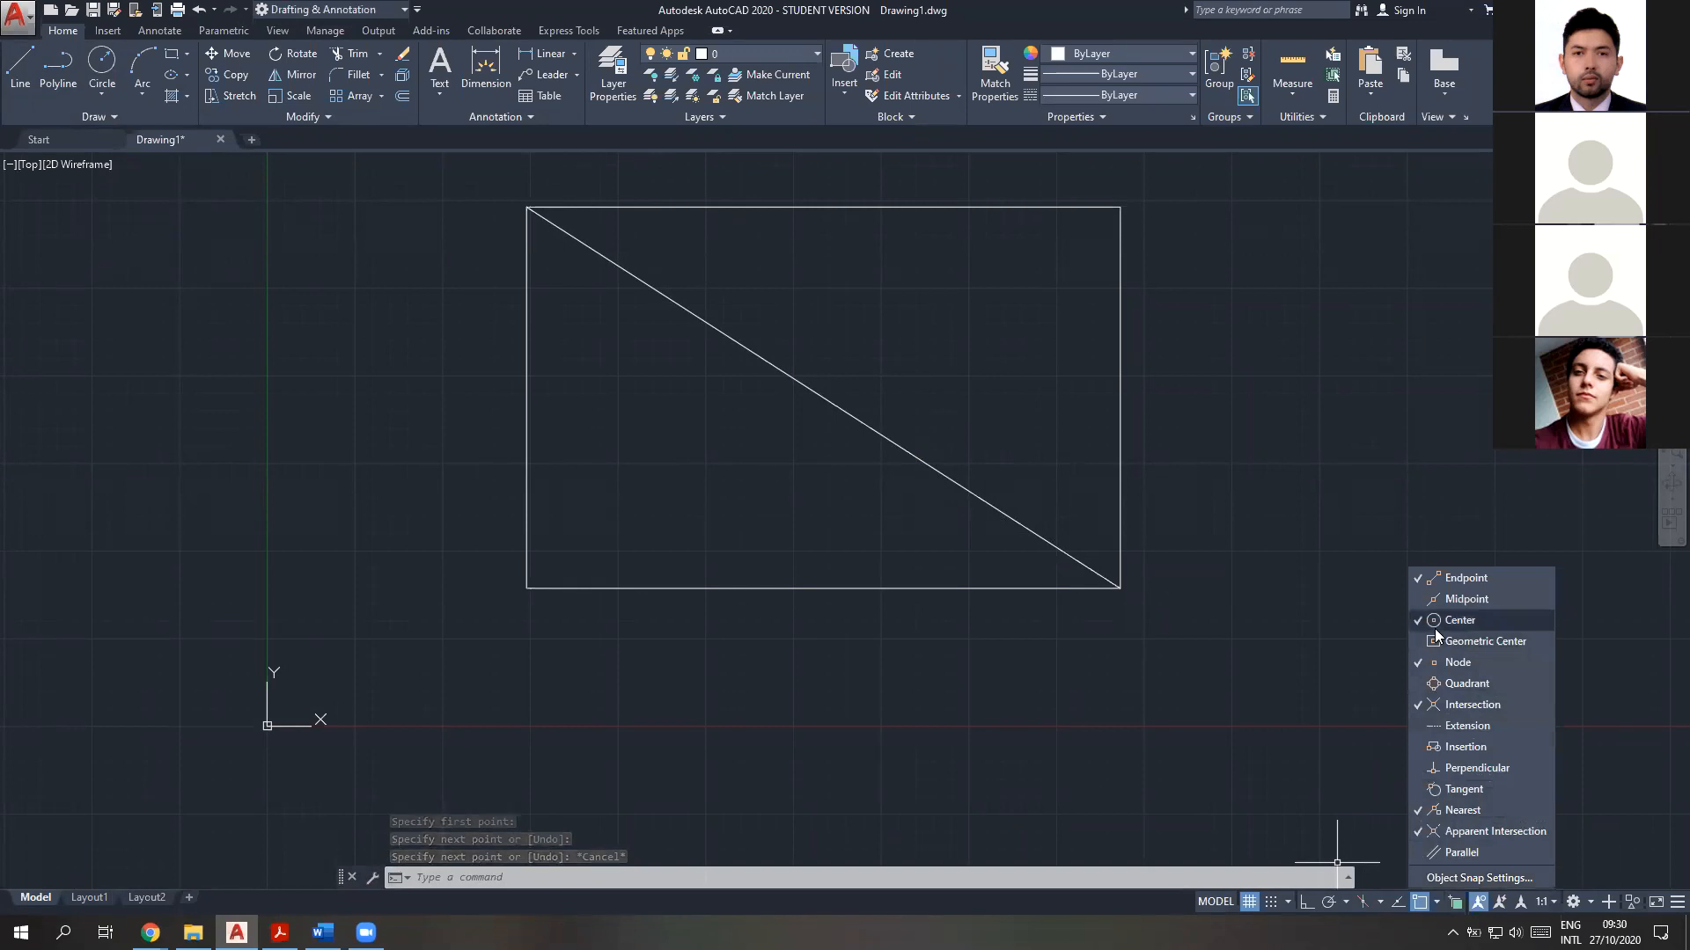
click(1441, 603)
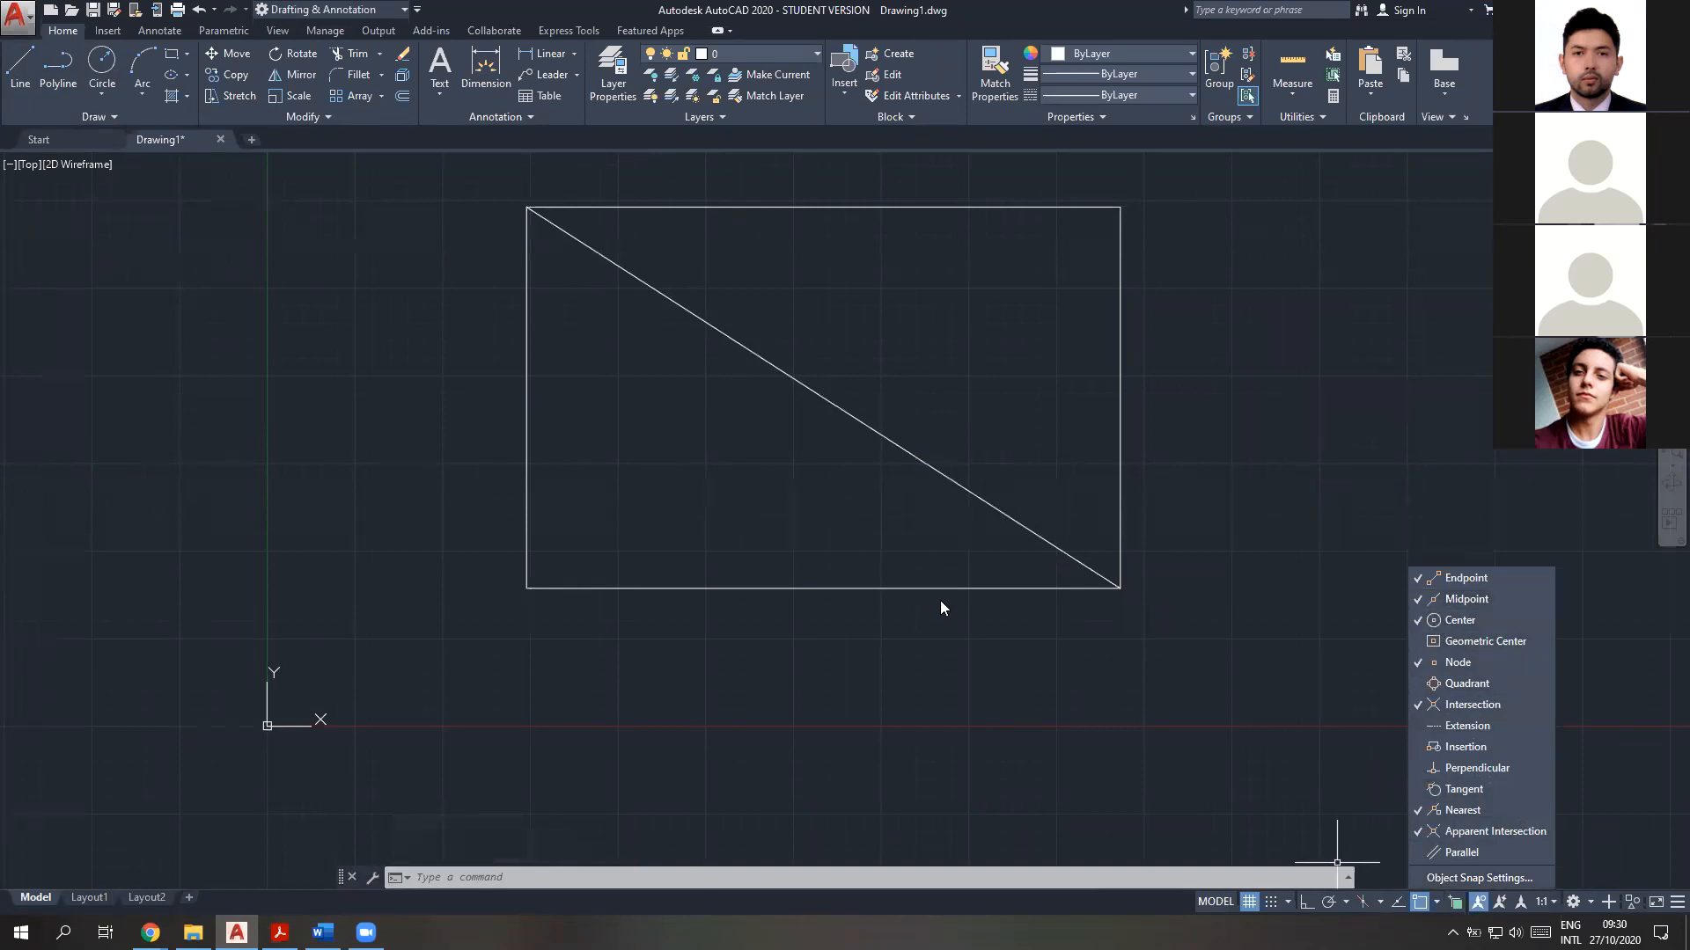
click(102, 66)
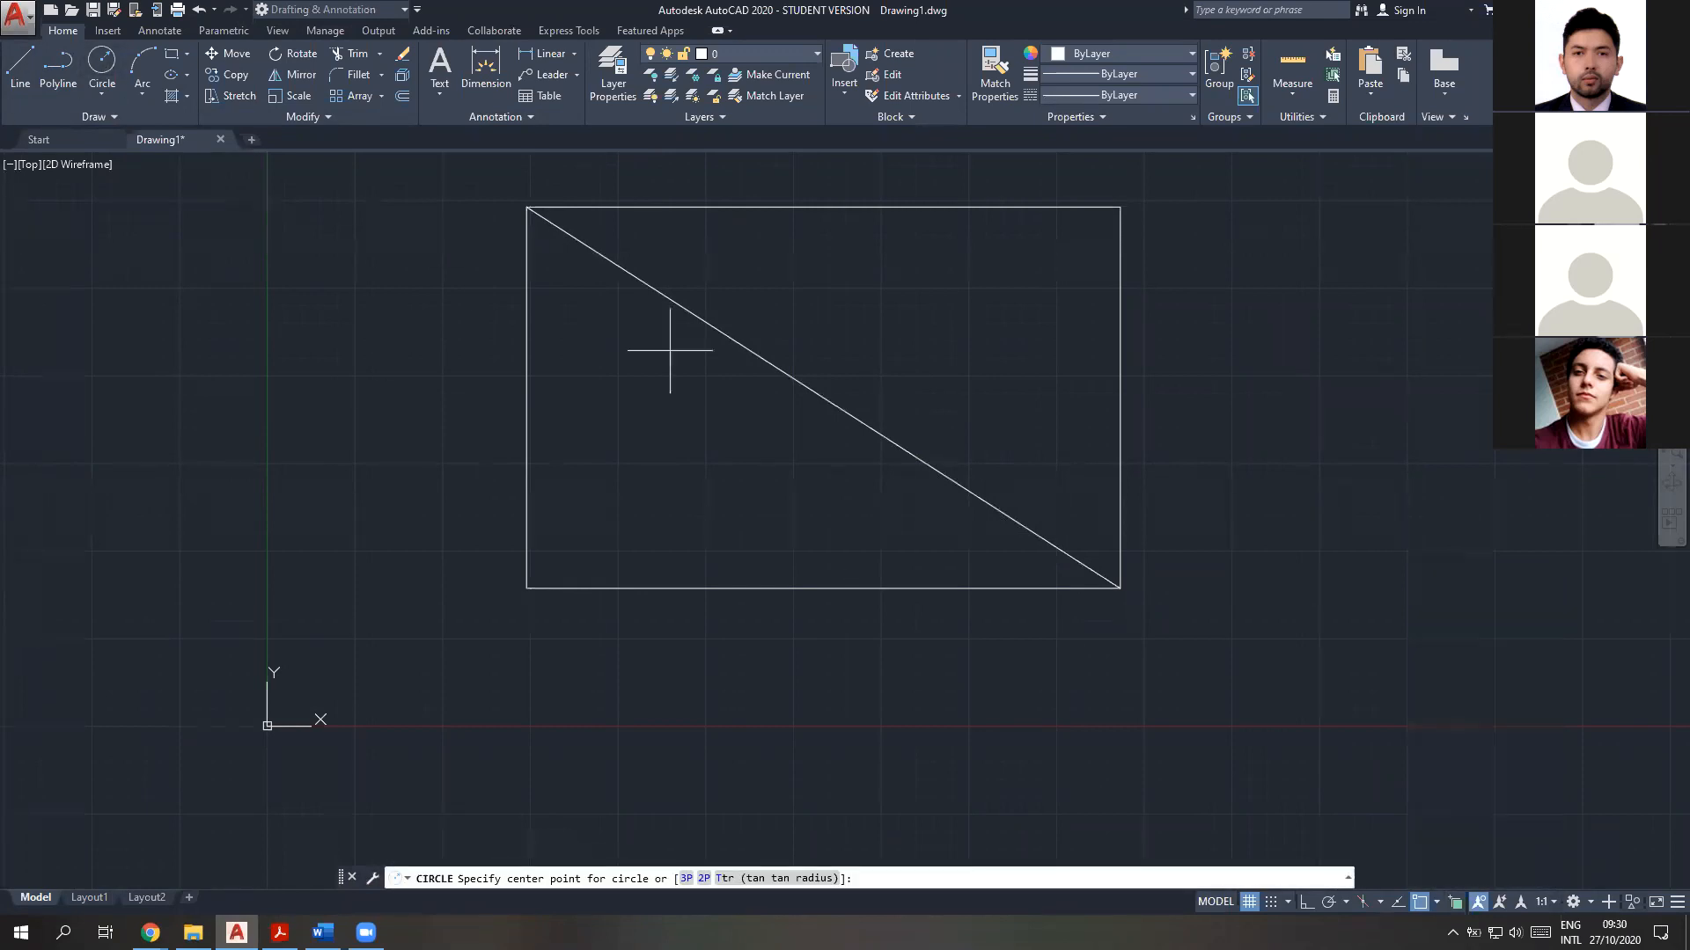
click(821, 395)
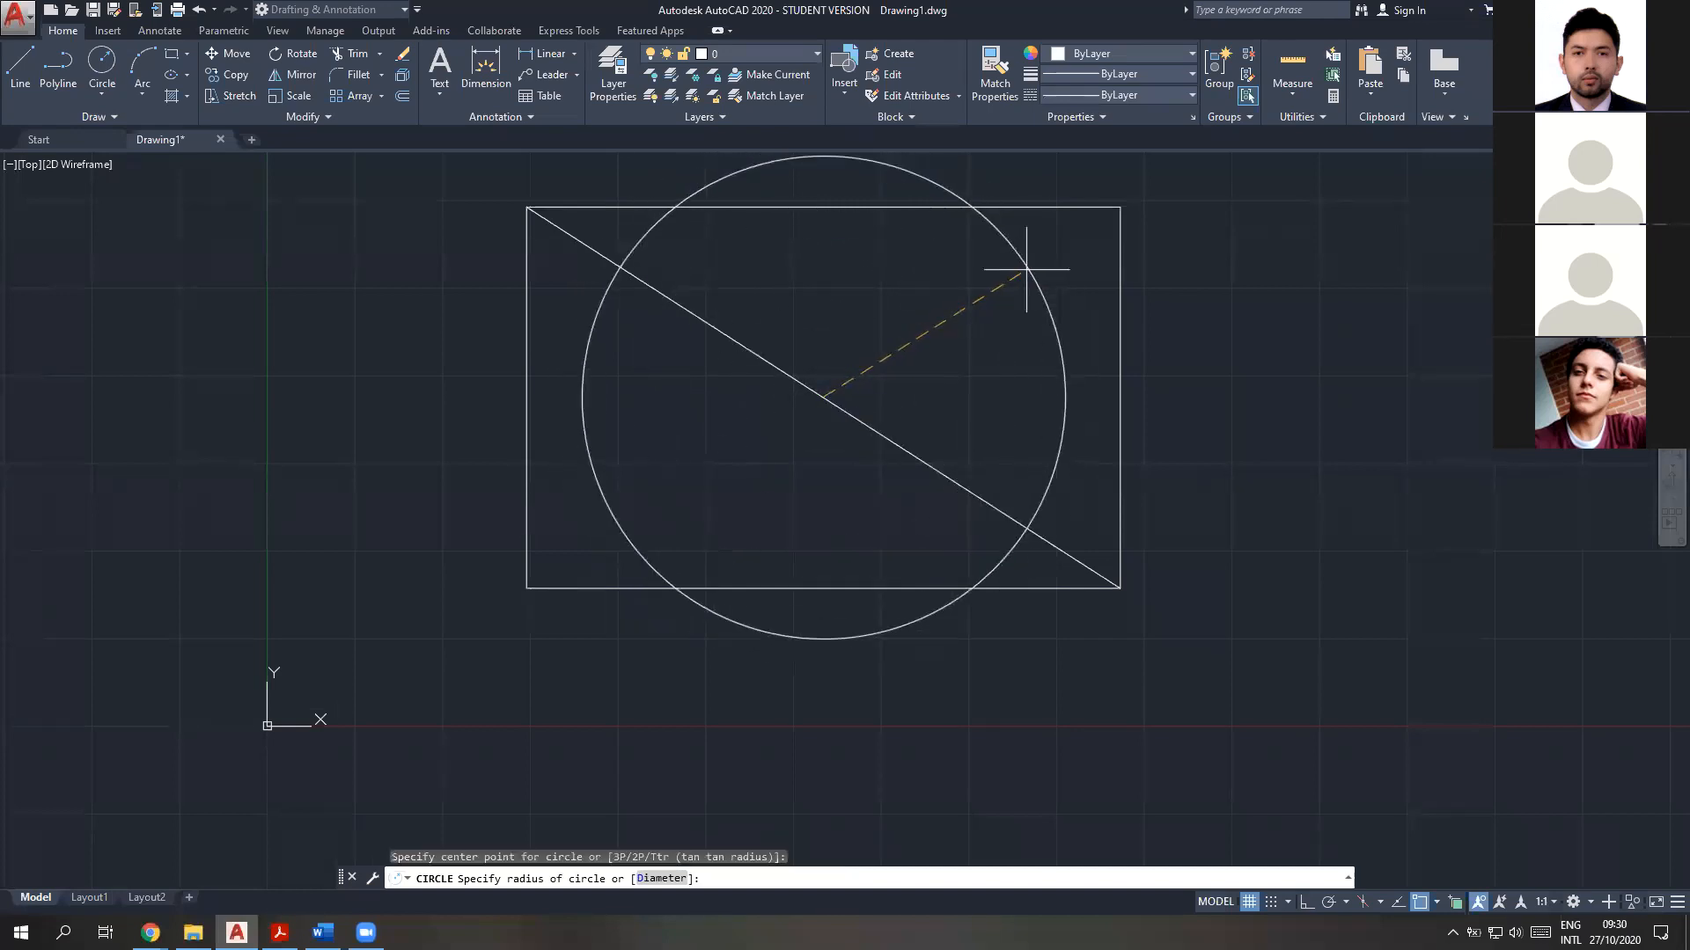
key(Escape)
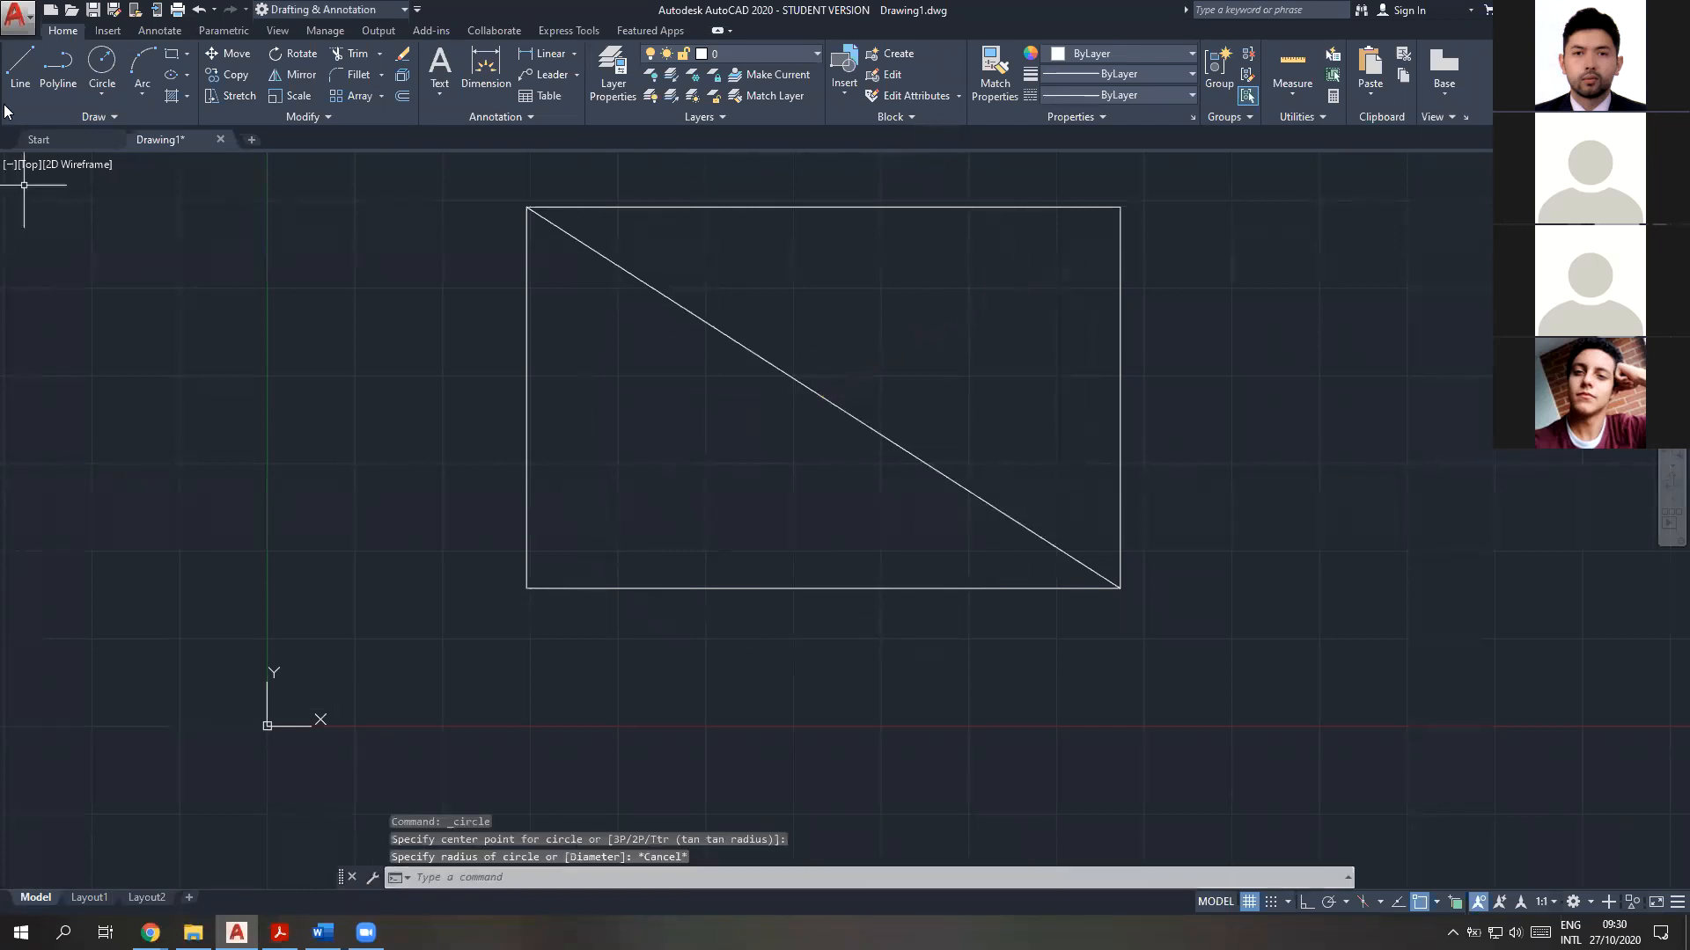
Draw the second diagonal from the rectangle's upper-right corner to its lower-left corner
text(l)
key(Return)
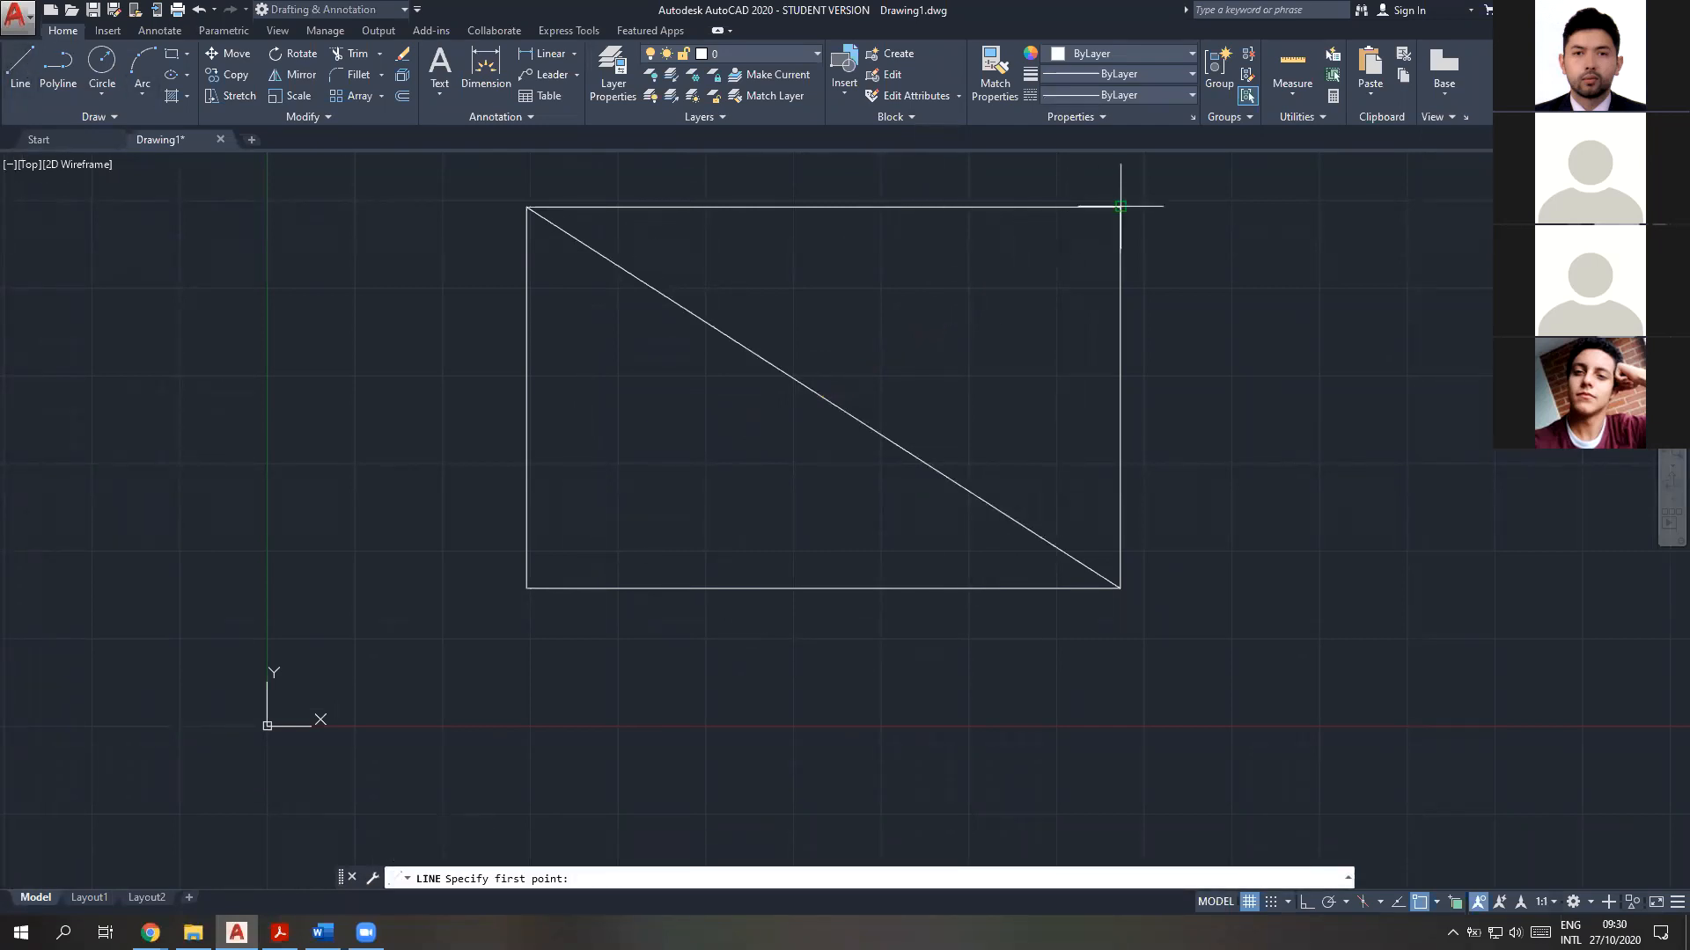
click(1119, 207)
click(526, 588)
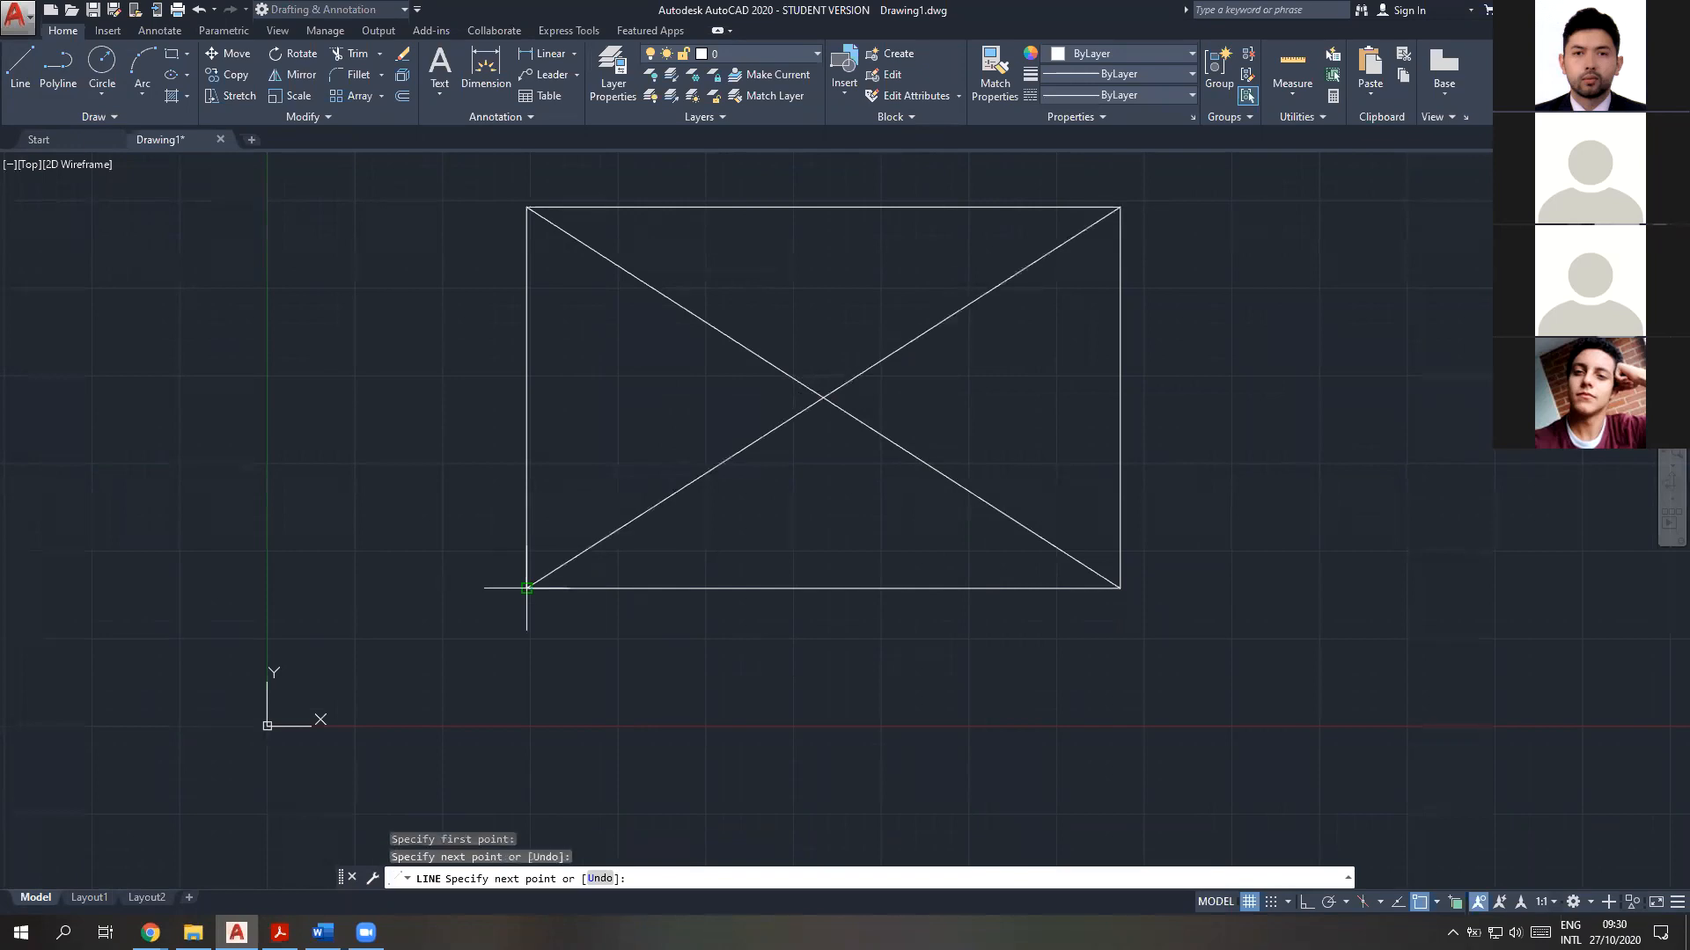
key(Escape)
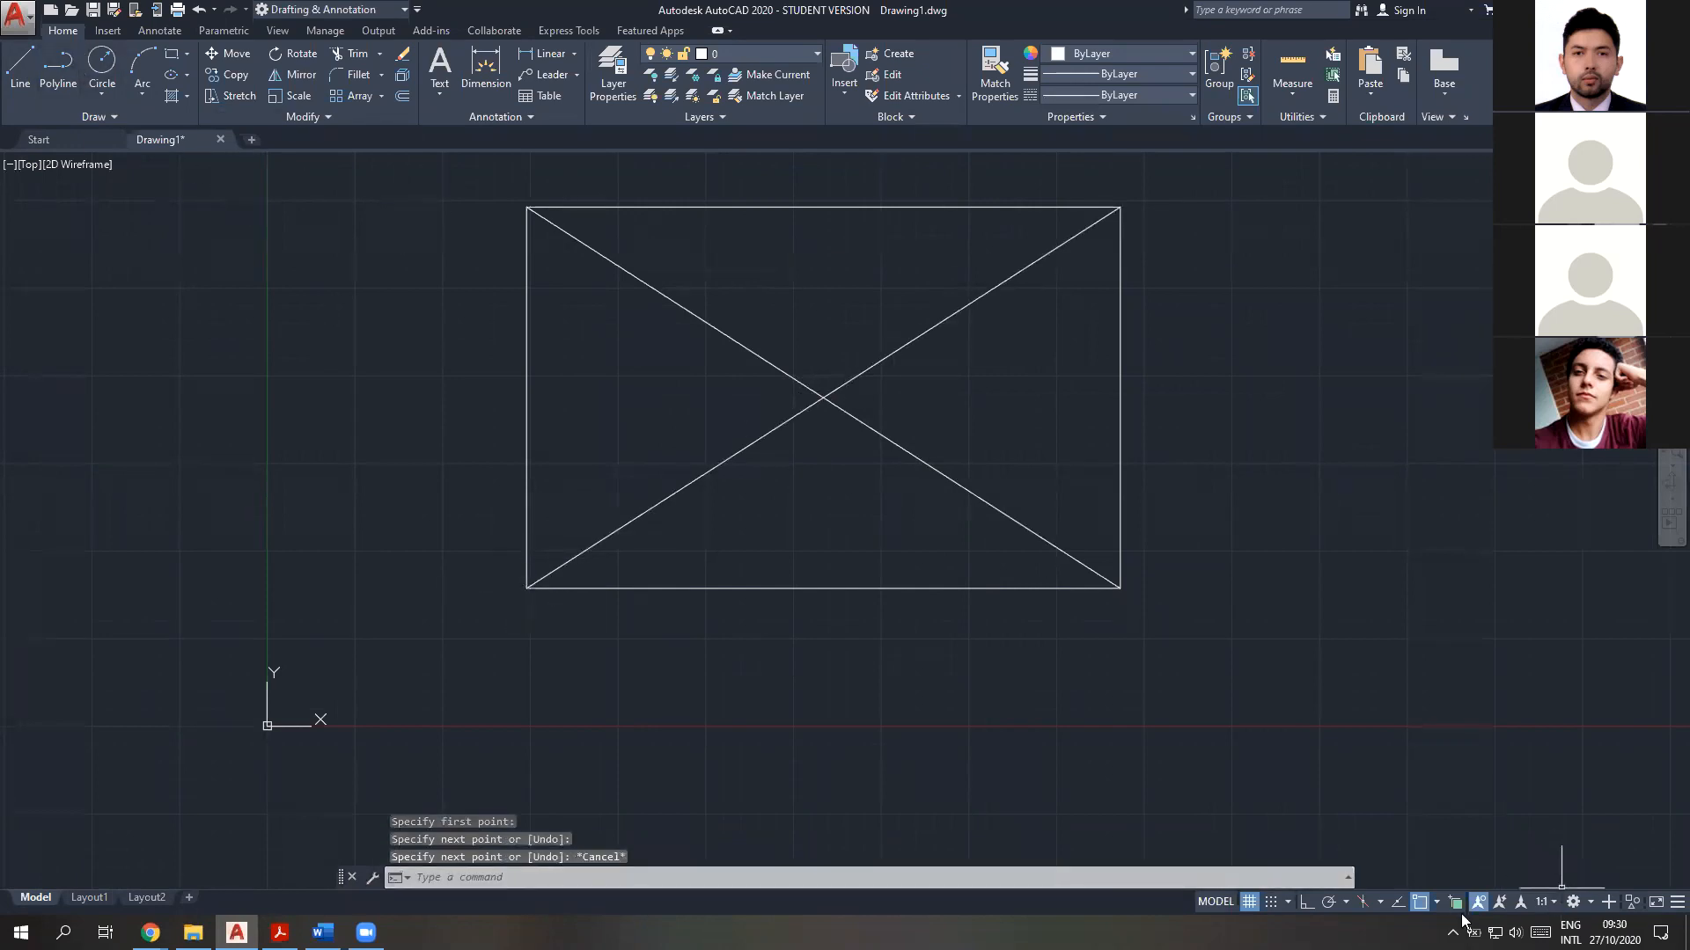
Check the active object snap modes and try a circle centred on the intersection of the two diagonals
click(1436, 902)
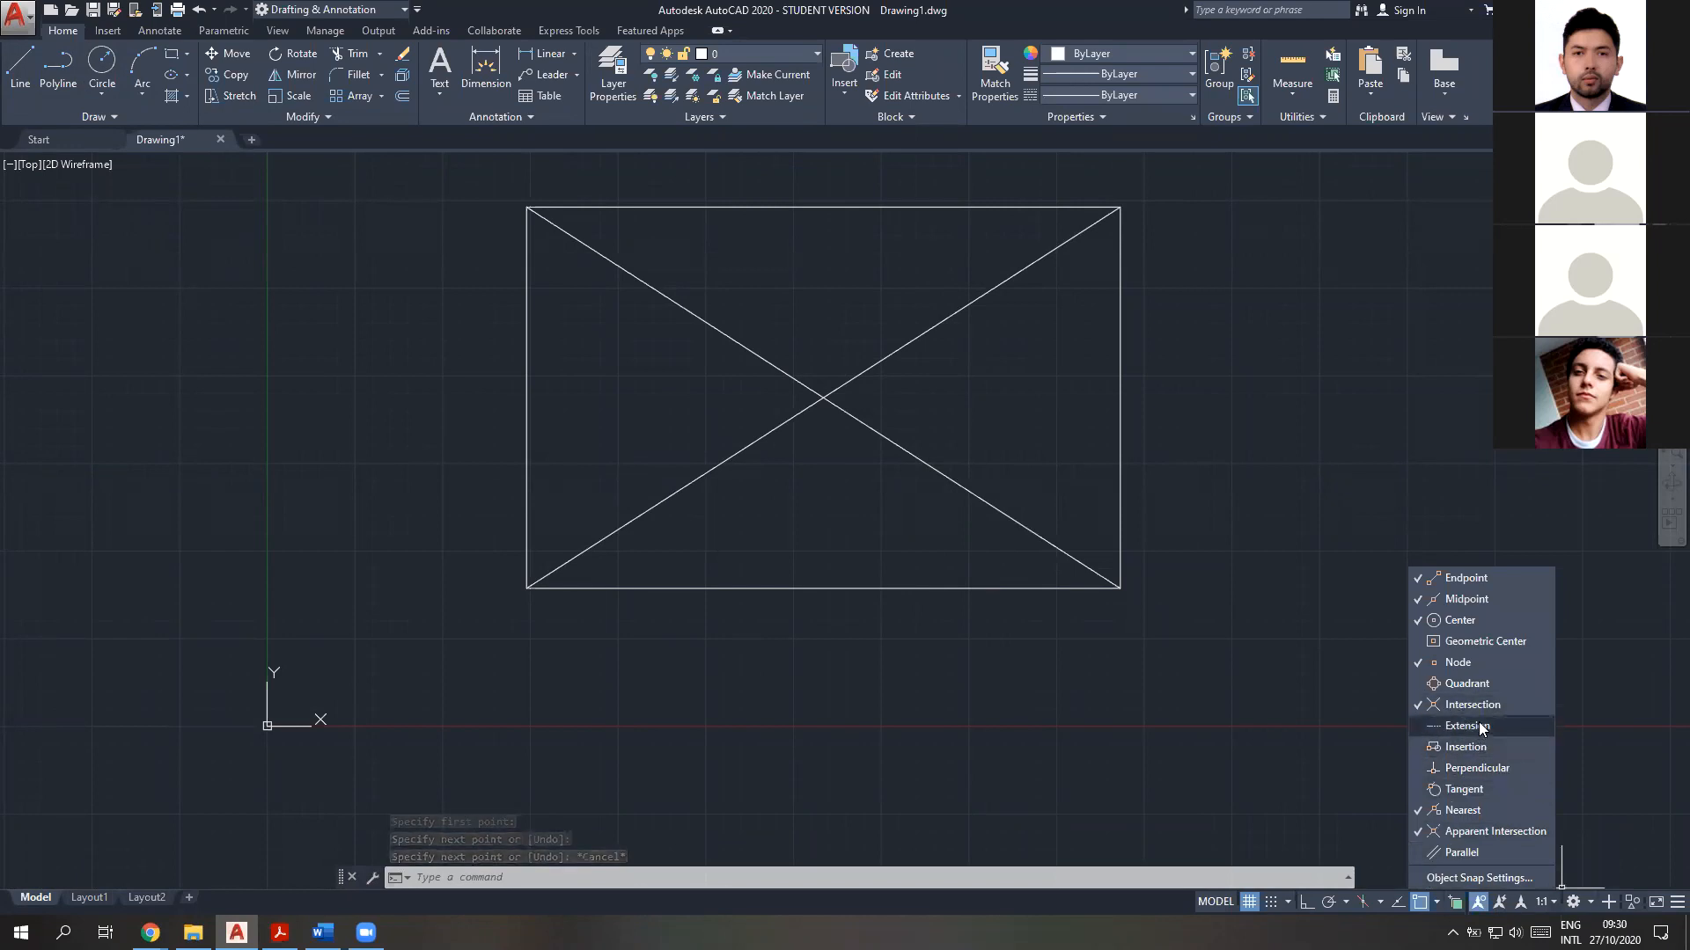
key(Escape)
click(108, 71)
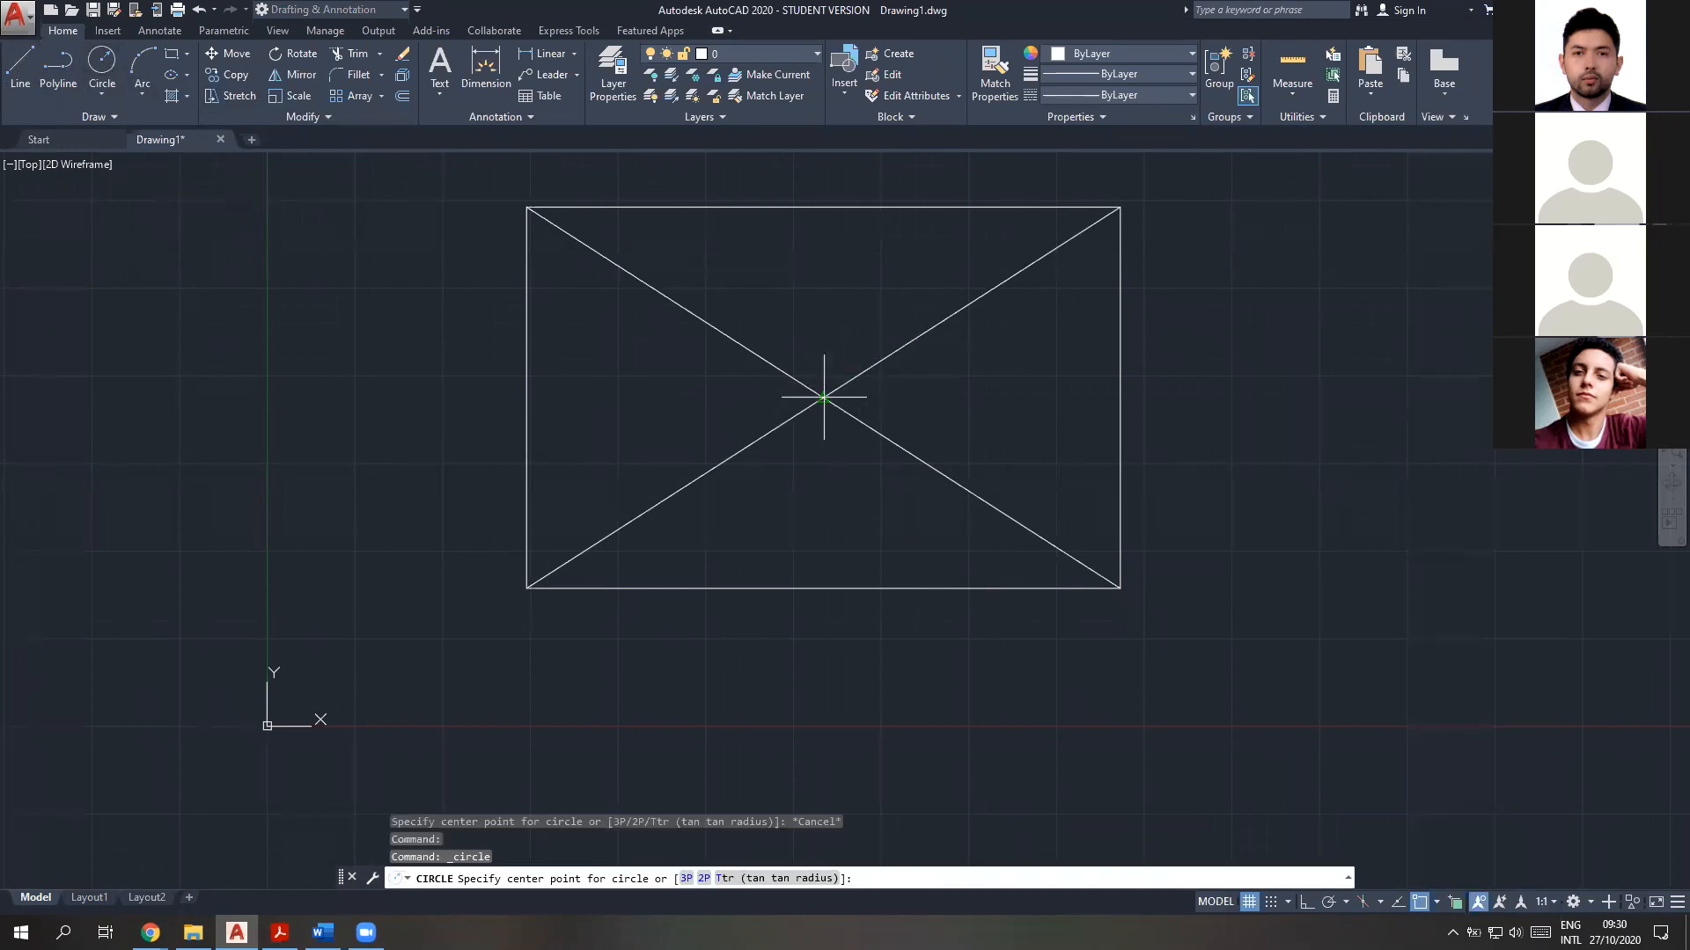
click(1437, 903)
click(824, 397)
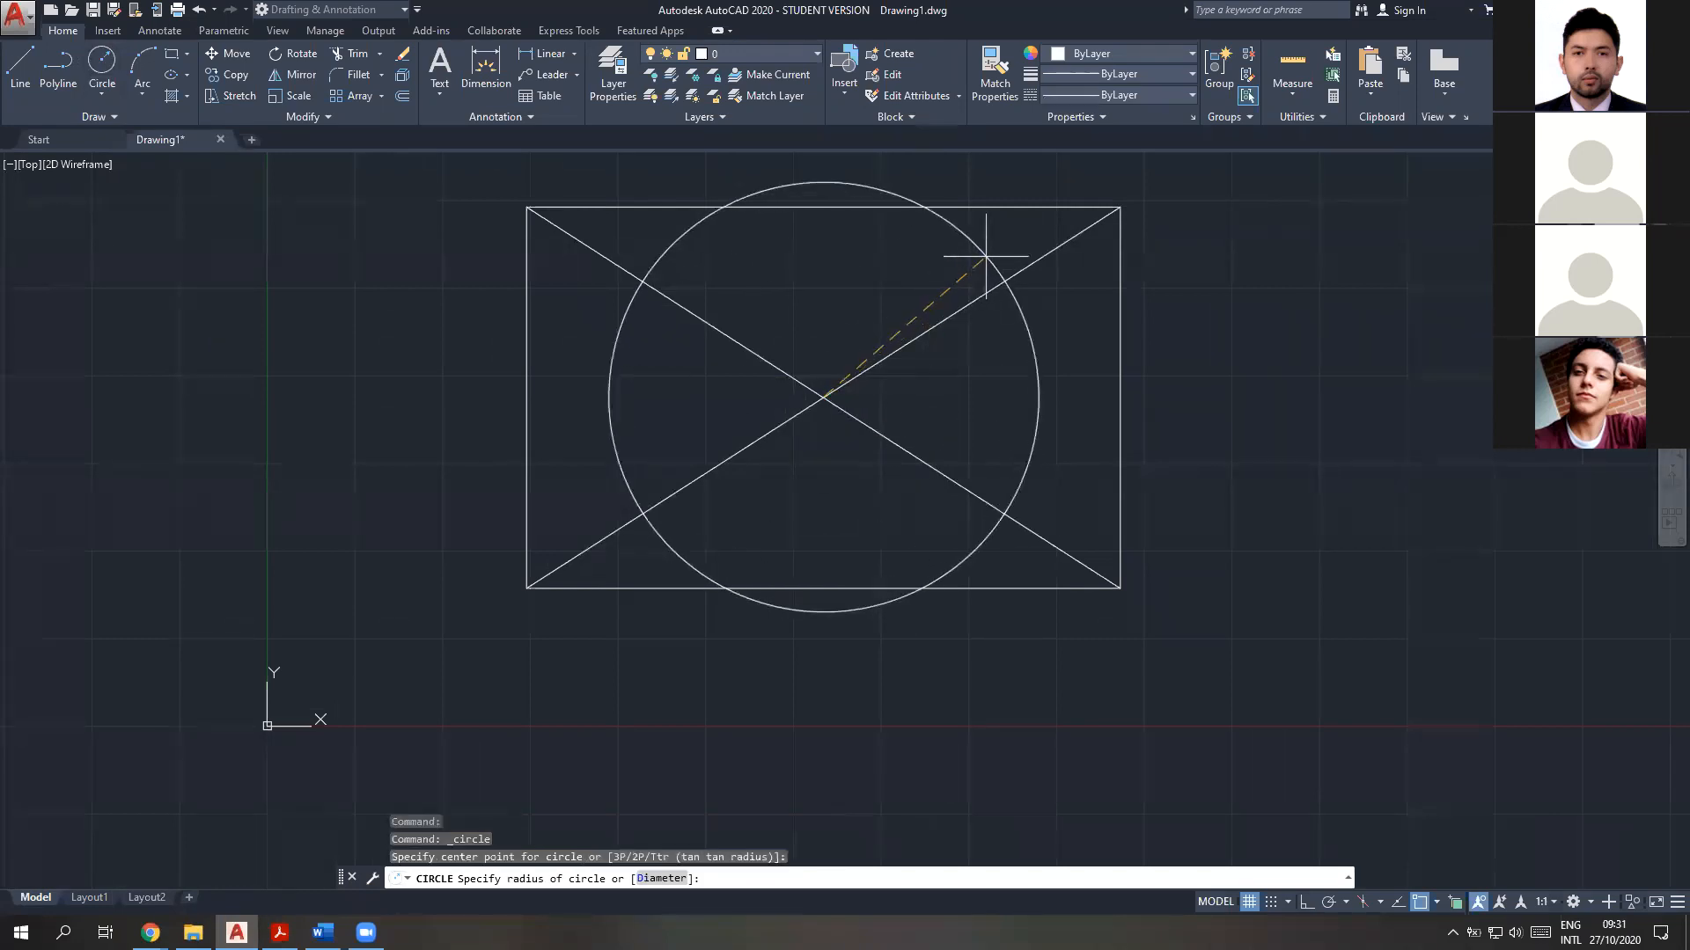
key(Escape)
Delete both diagonal lines from the rectangle
click(995, 282)
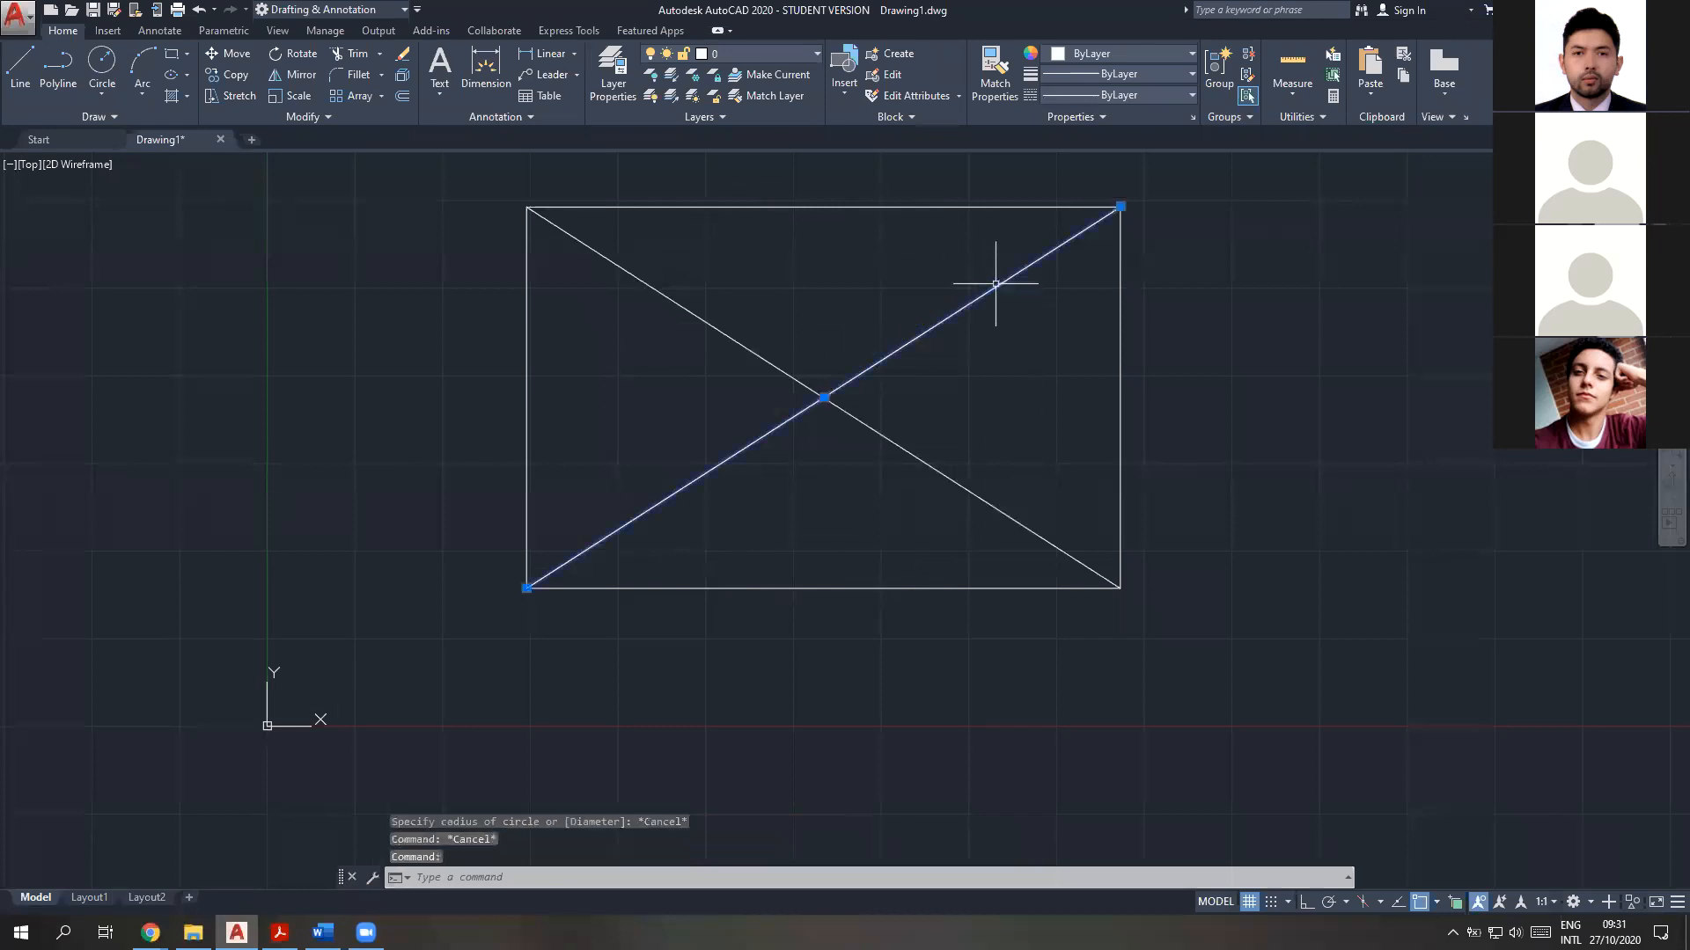
key(Delete)
click(912, 452)
key(Delete)
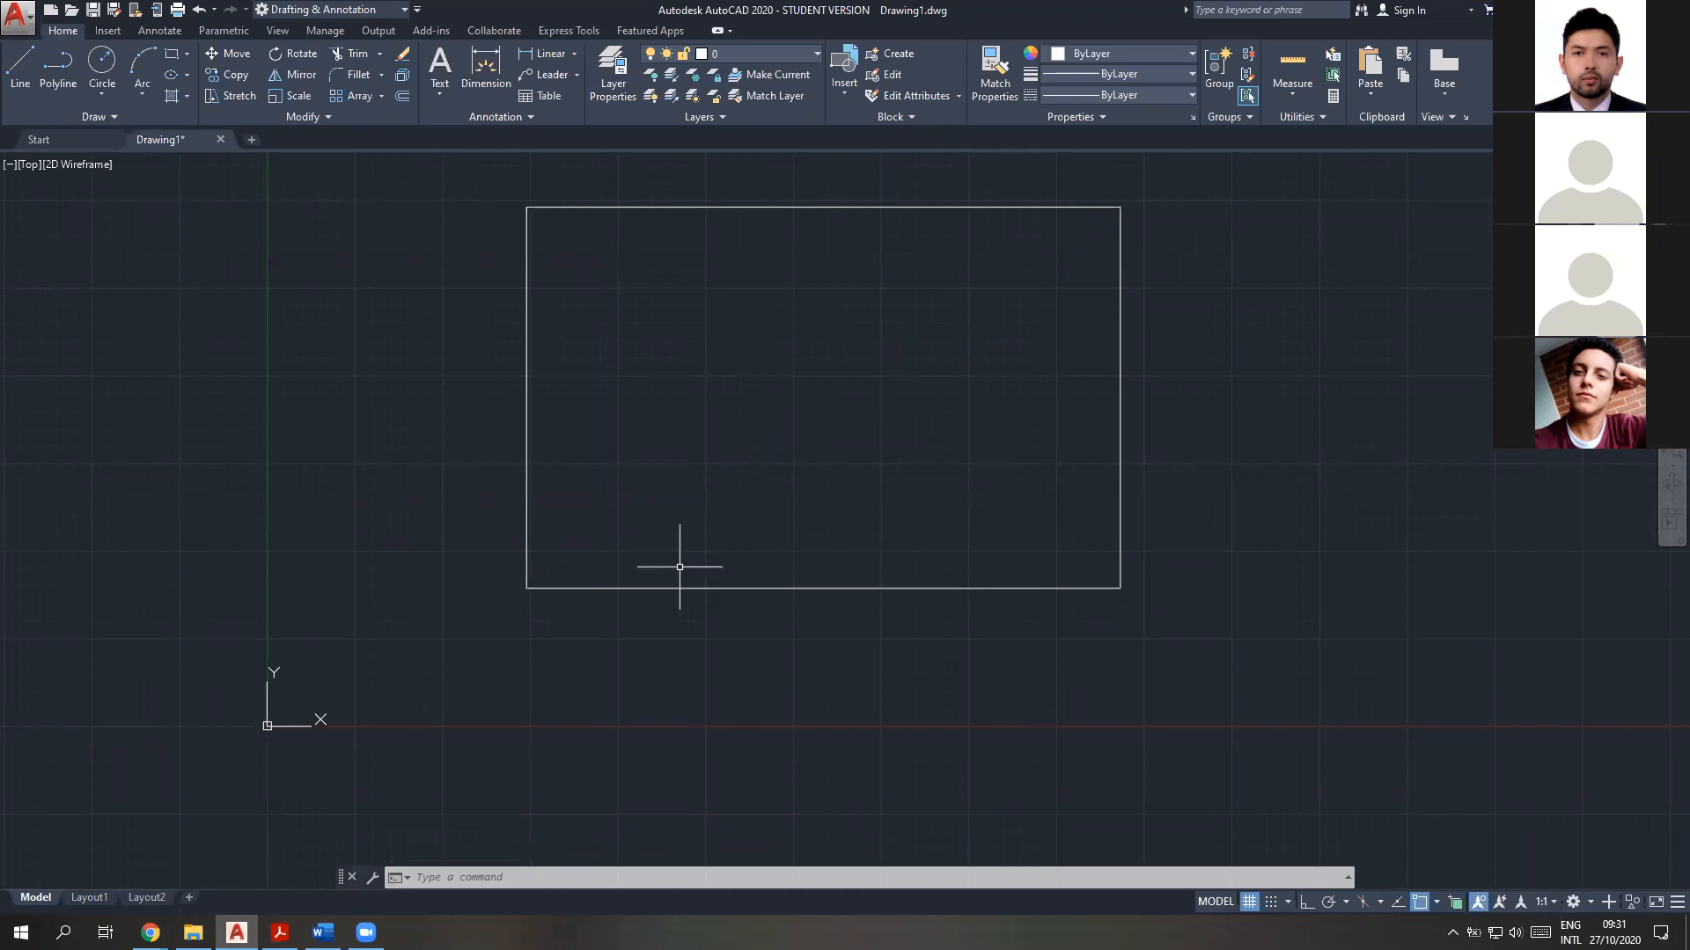
Try the CIRCLE command with its centre at 0,0 and the Diameter option, and cancel it before giving a diameter
middle_drag(725, 472, 743, 554)
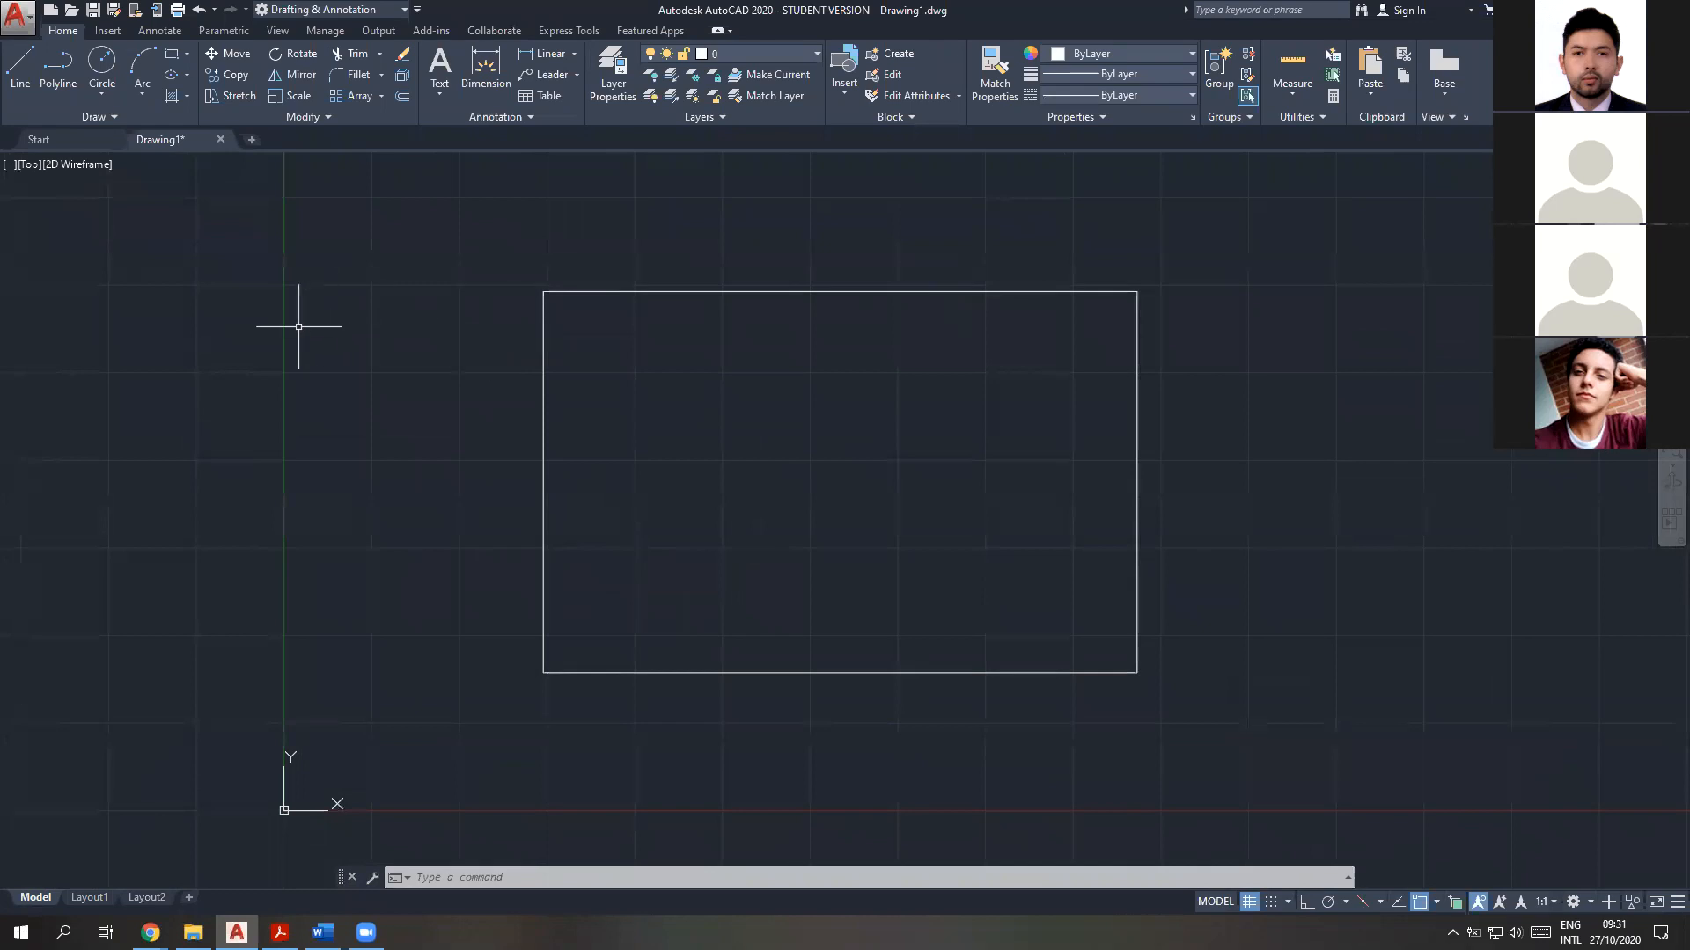
click(469, 832)
key(Escape)
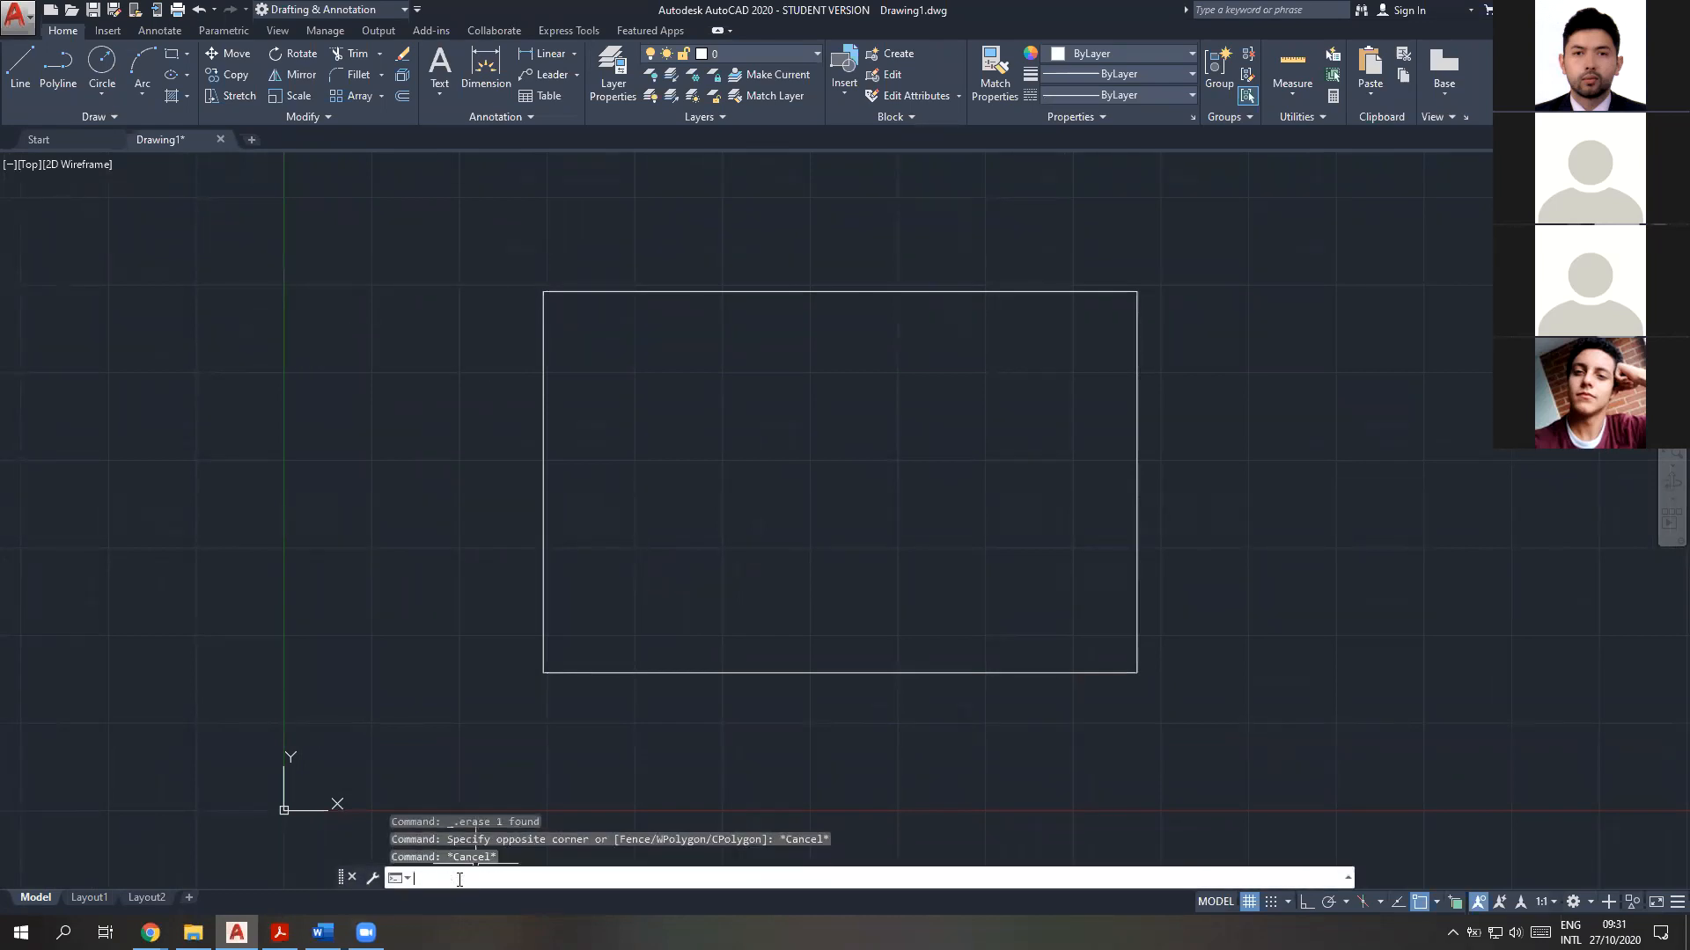
text(circle)
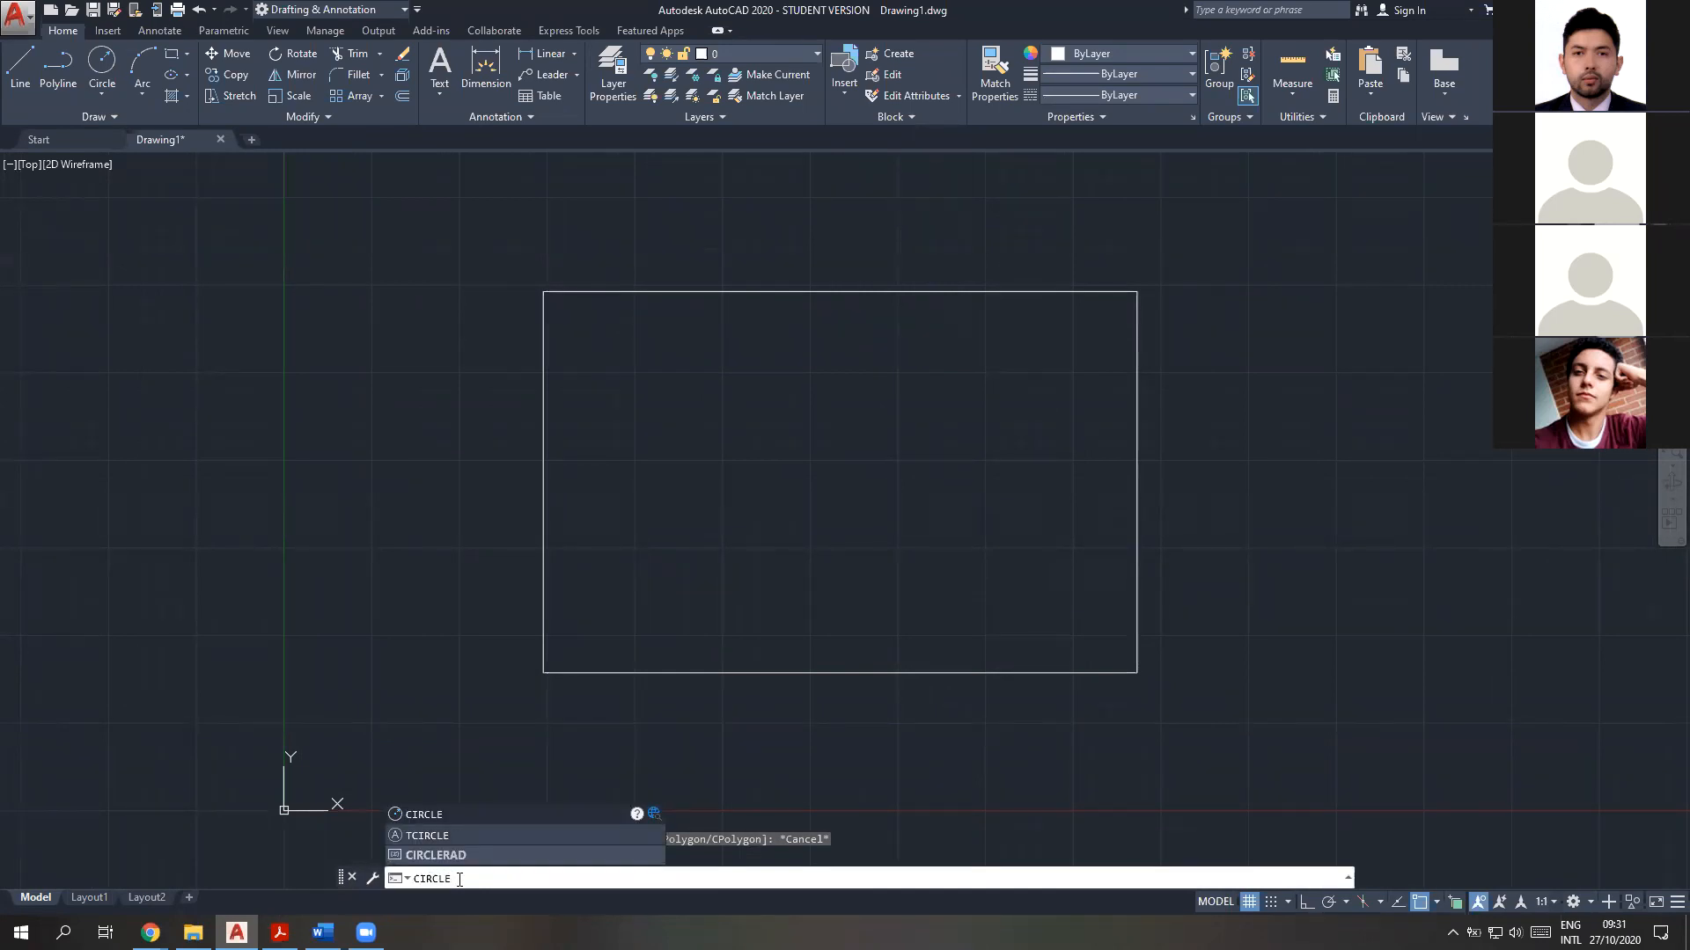
key(Return)
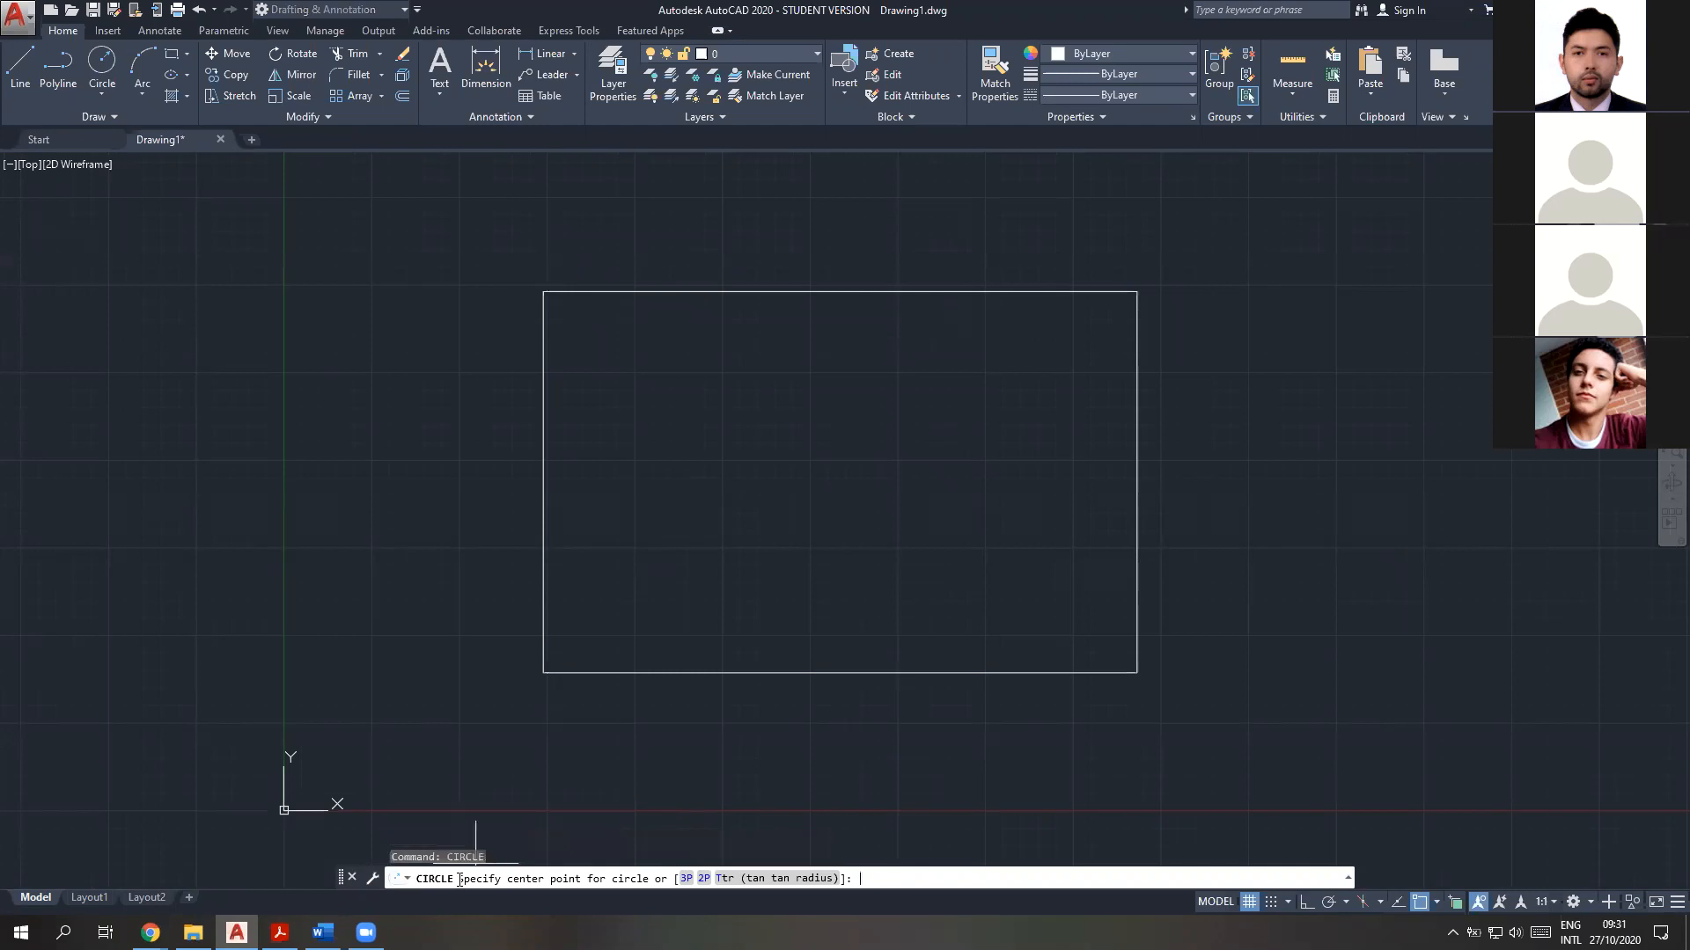
text(0,0)
key(Return)
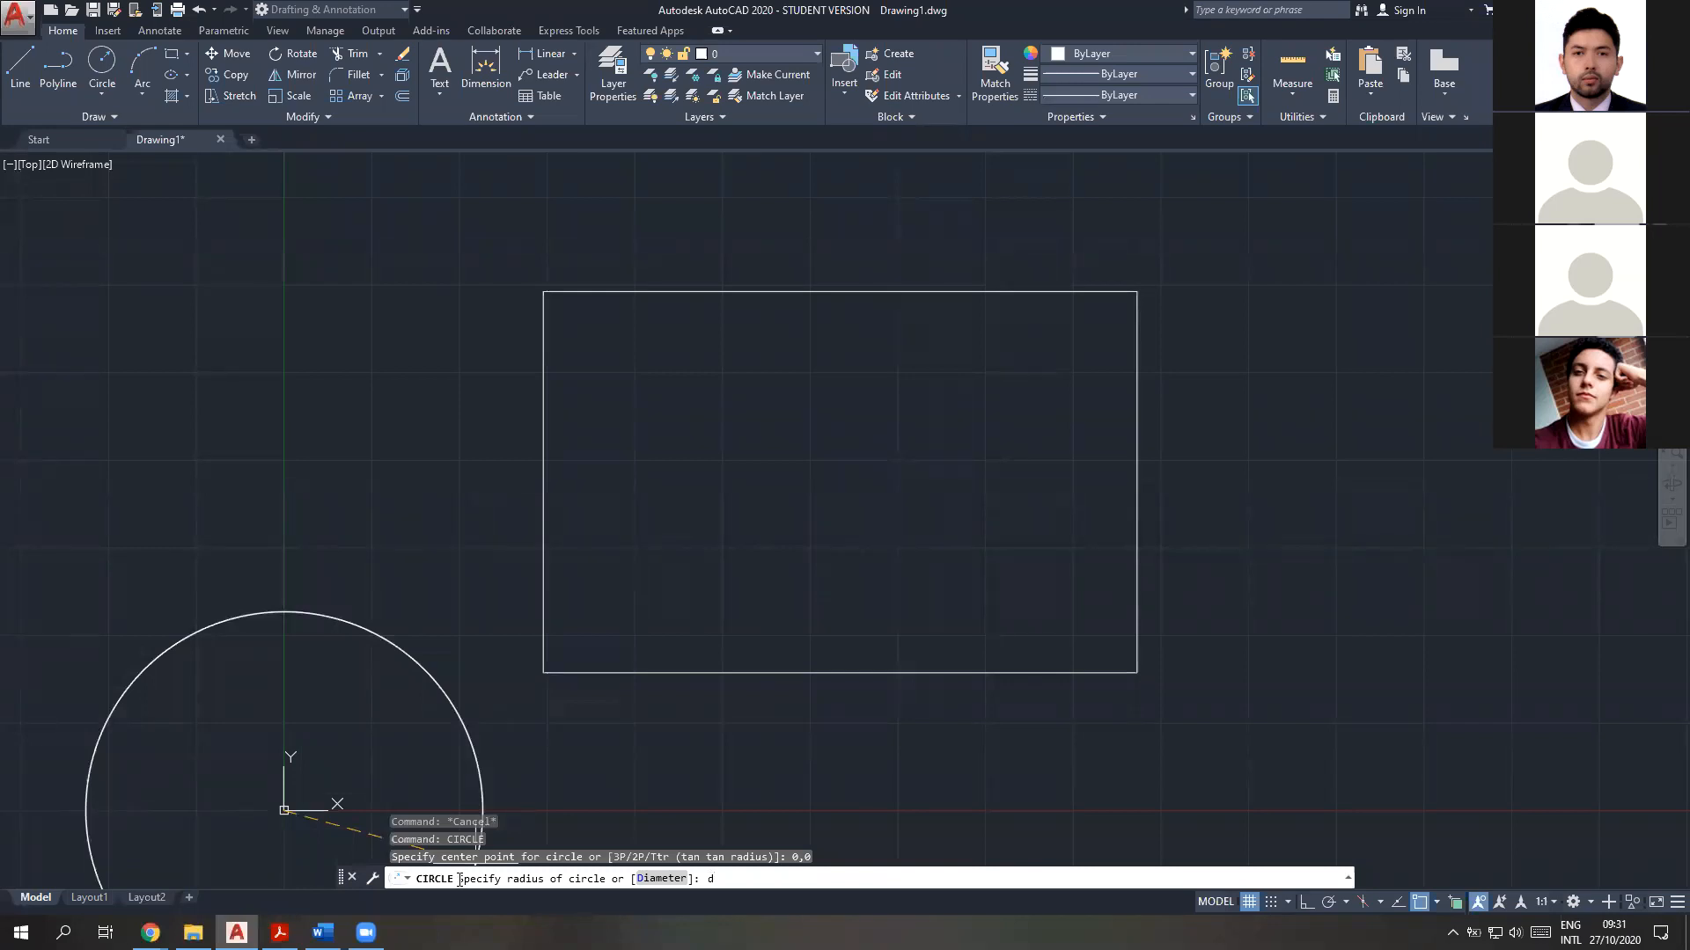
key(Return)
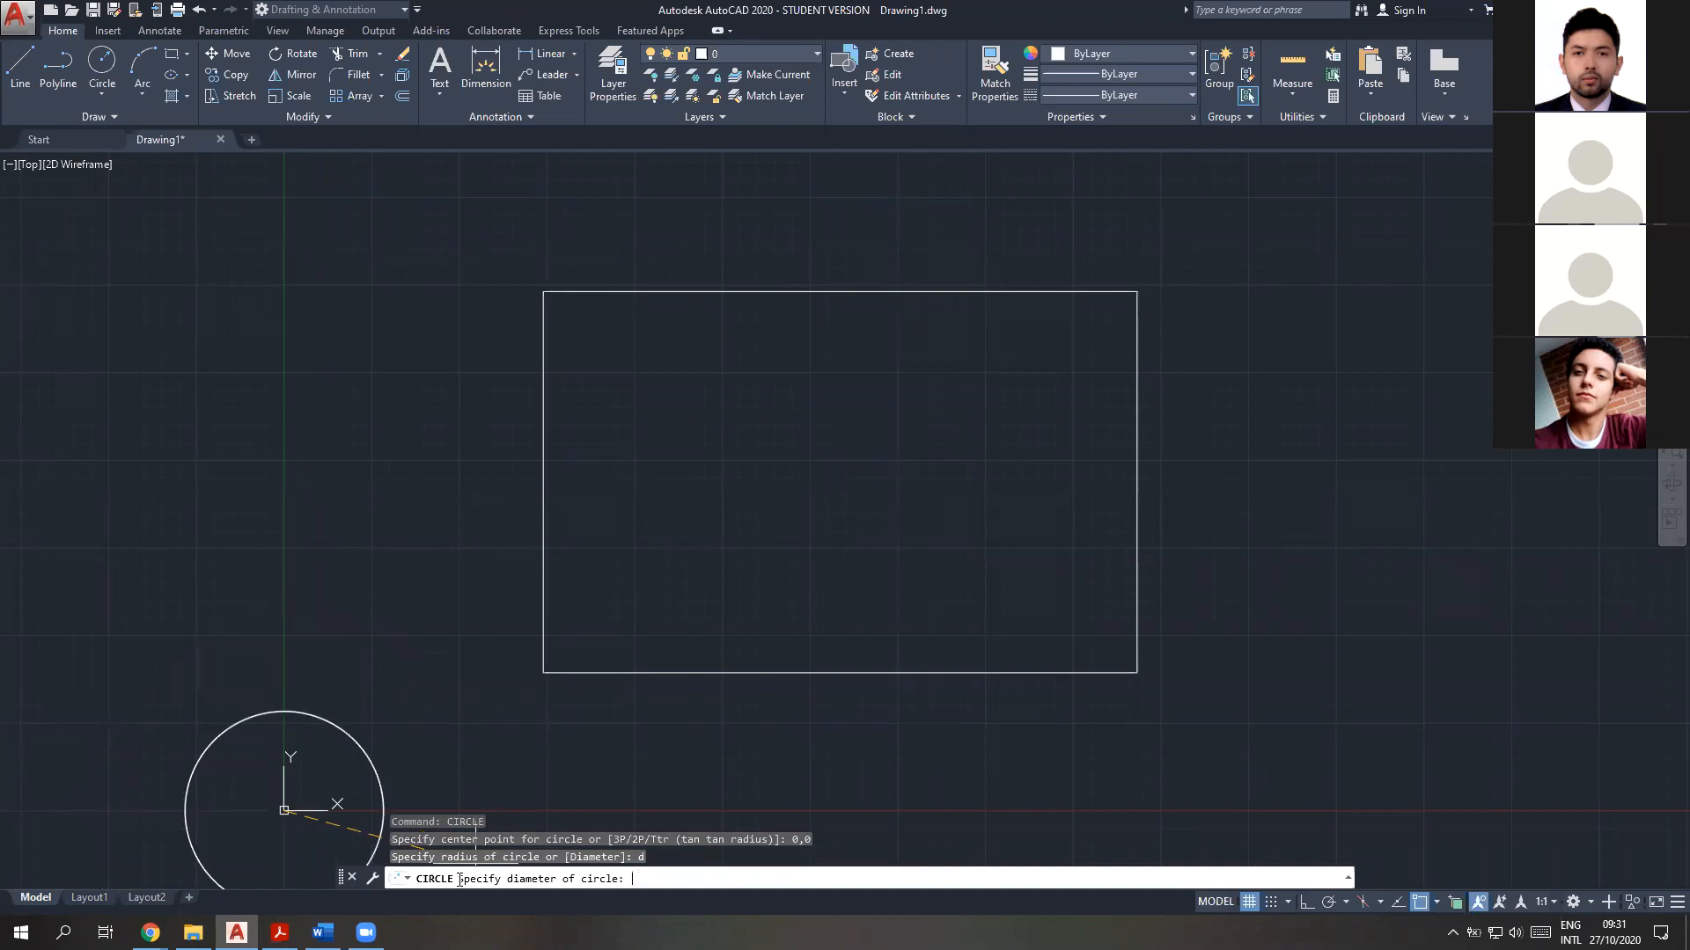
key(Escape)
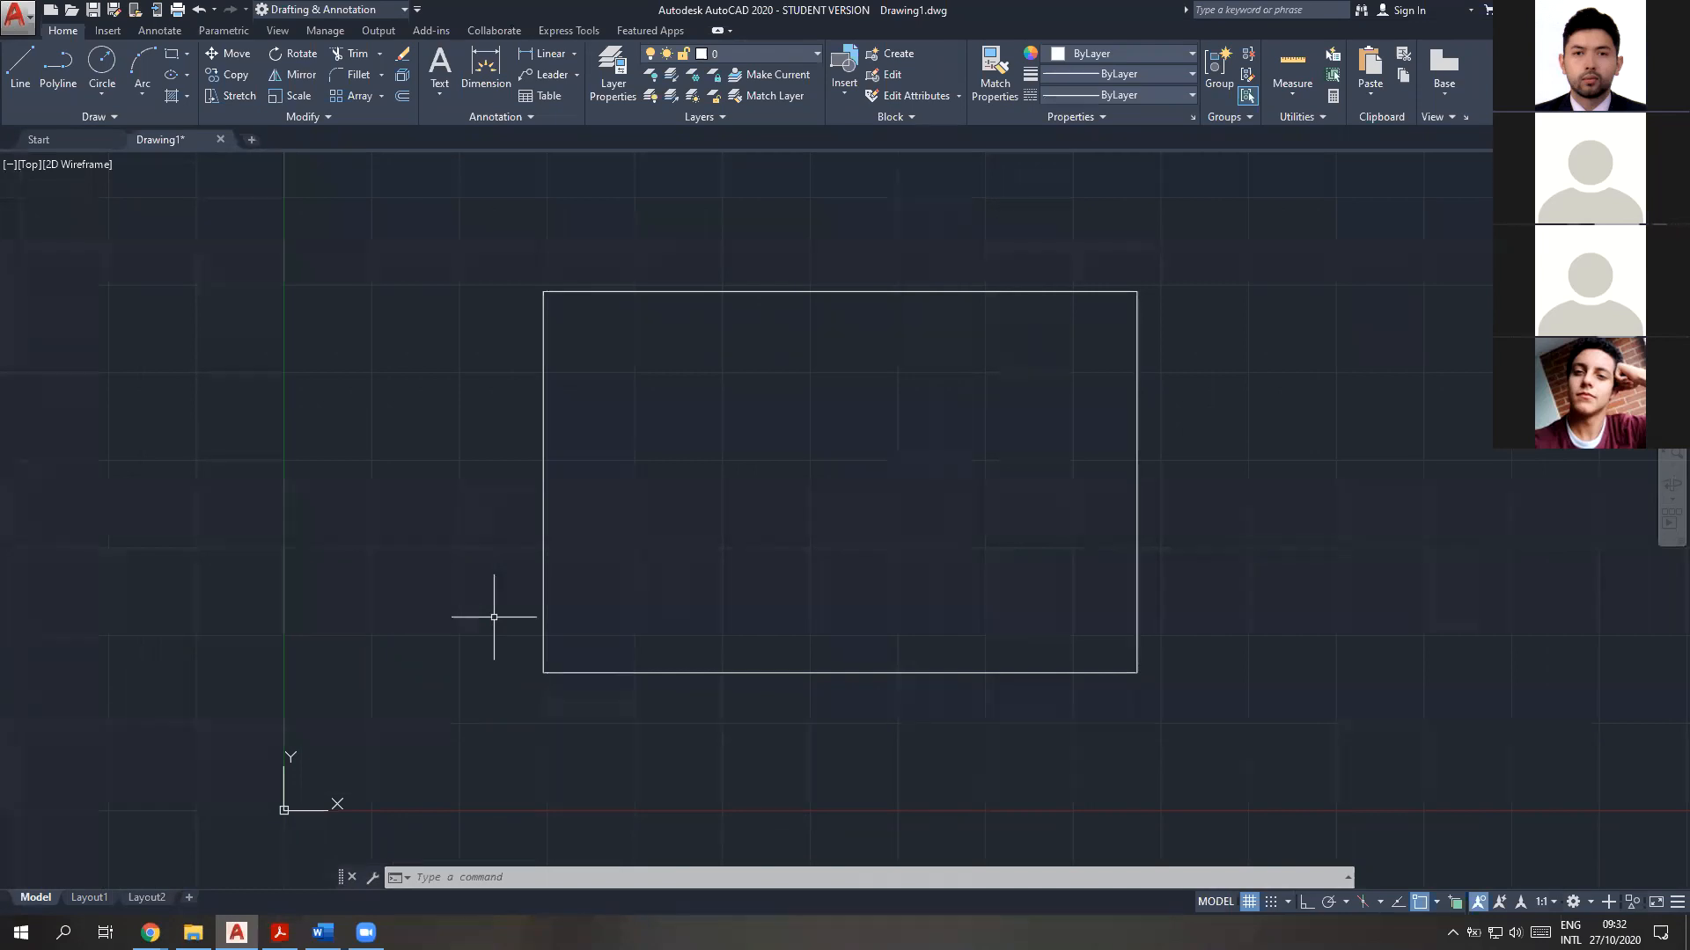
Start the CIRCLE command and, while it waits for a centre, run 'zoom transparently on a window around the rectangle's lower-left corner
click(517, 878)
click(533, 880)
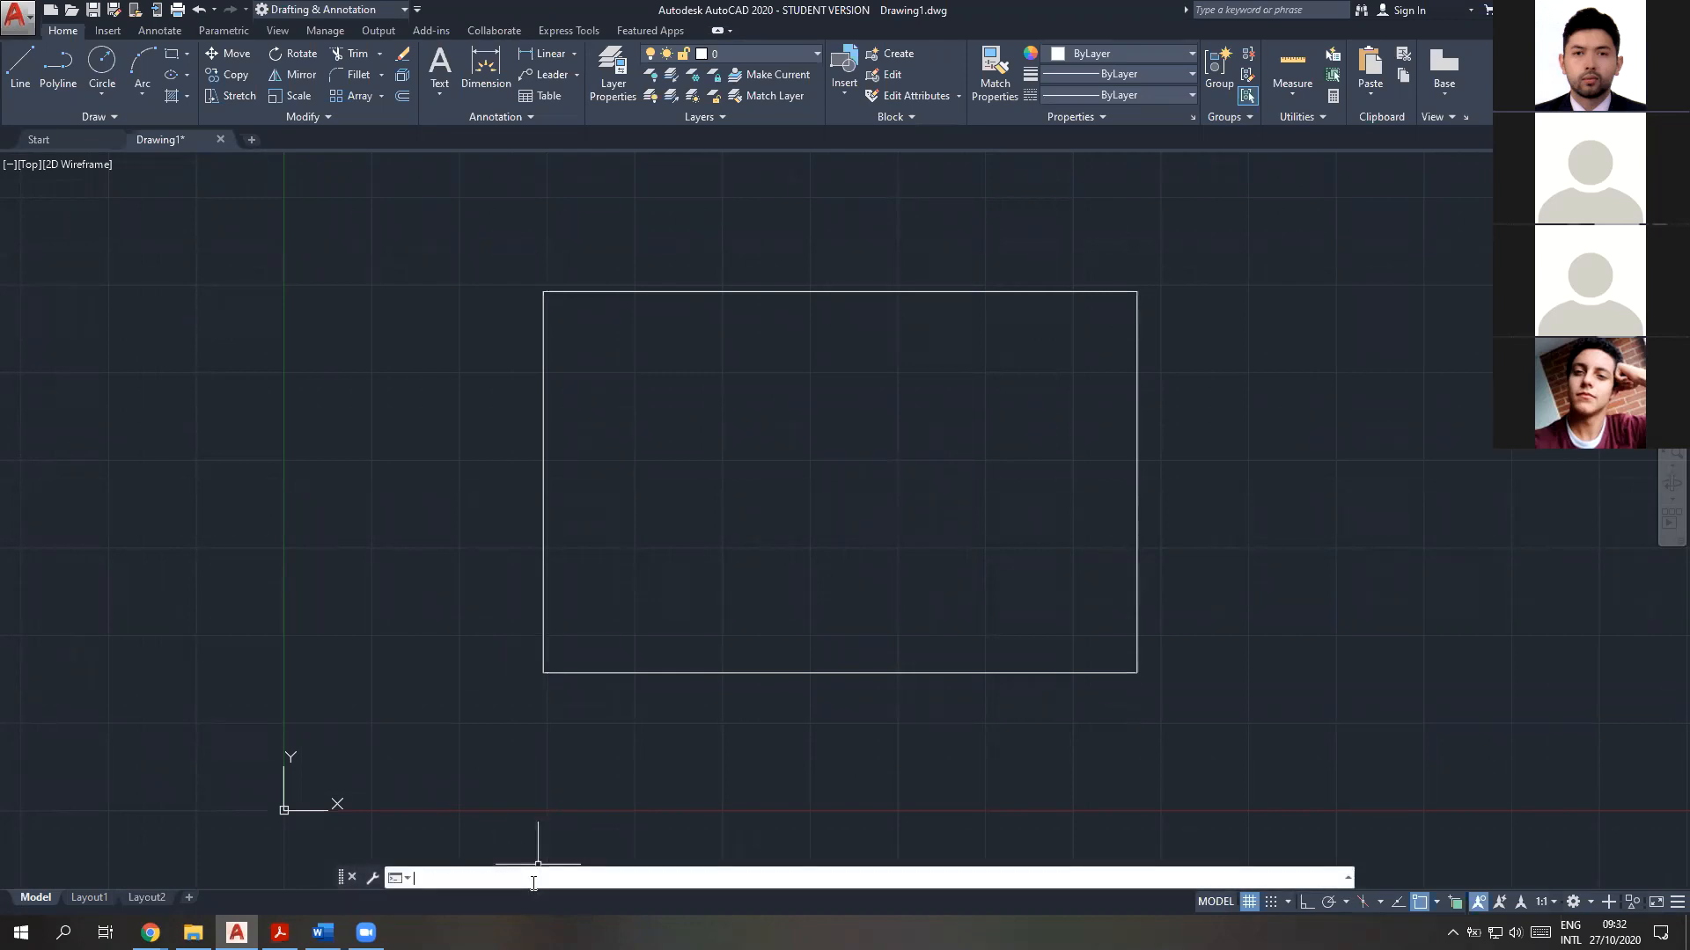
text(c)
key(BackSpace)
text(circle)
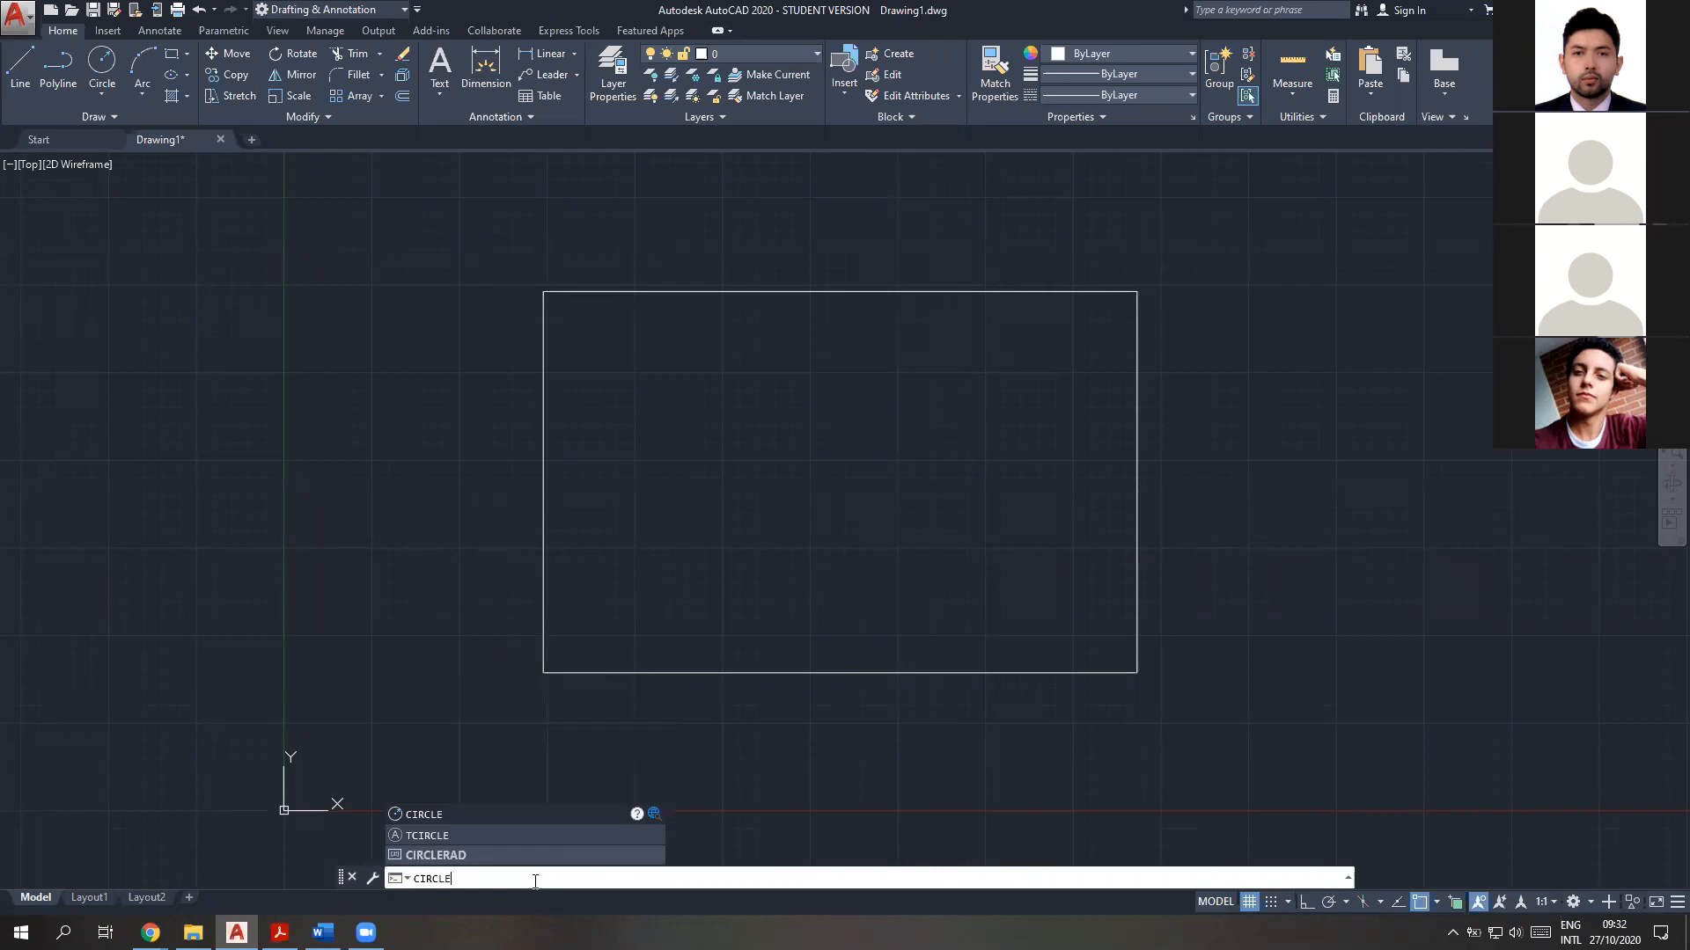
key(Return)
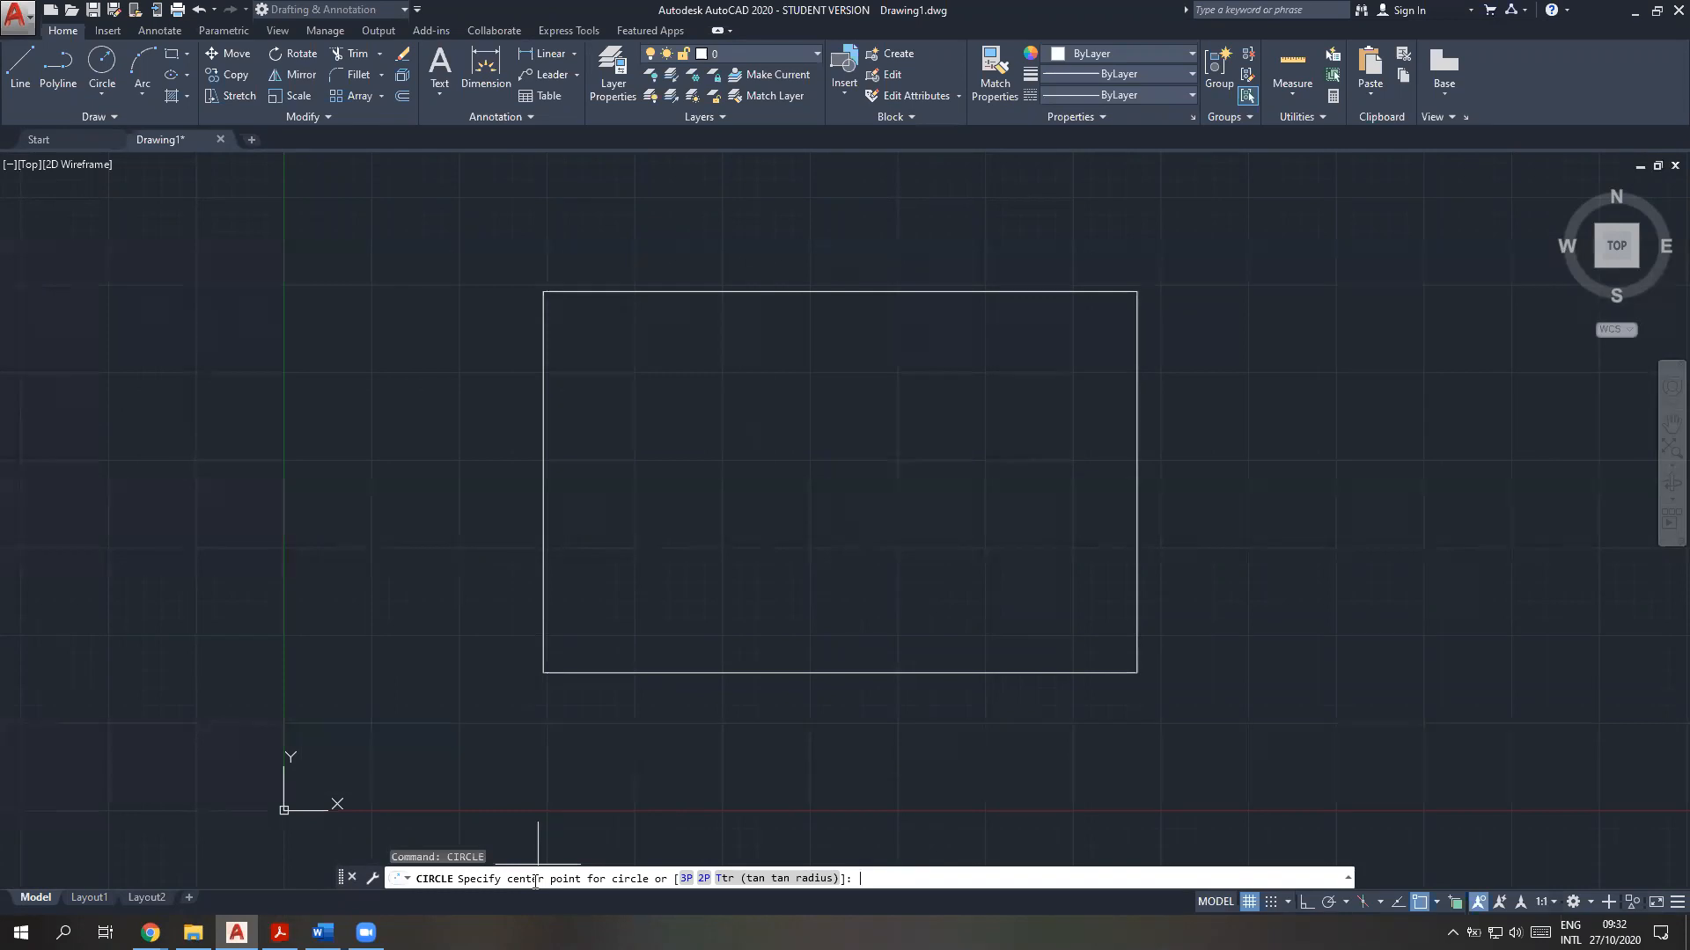
key(Return)
text(')
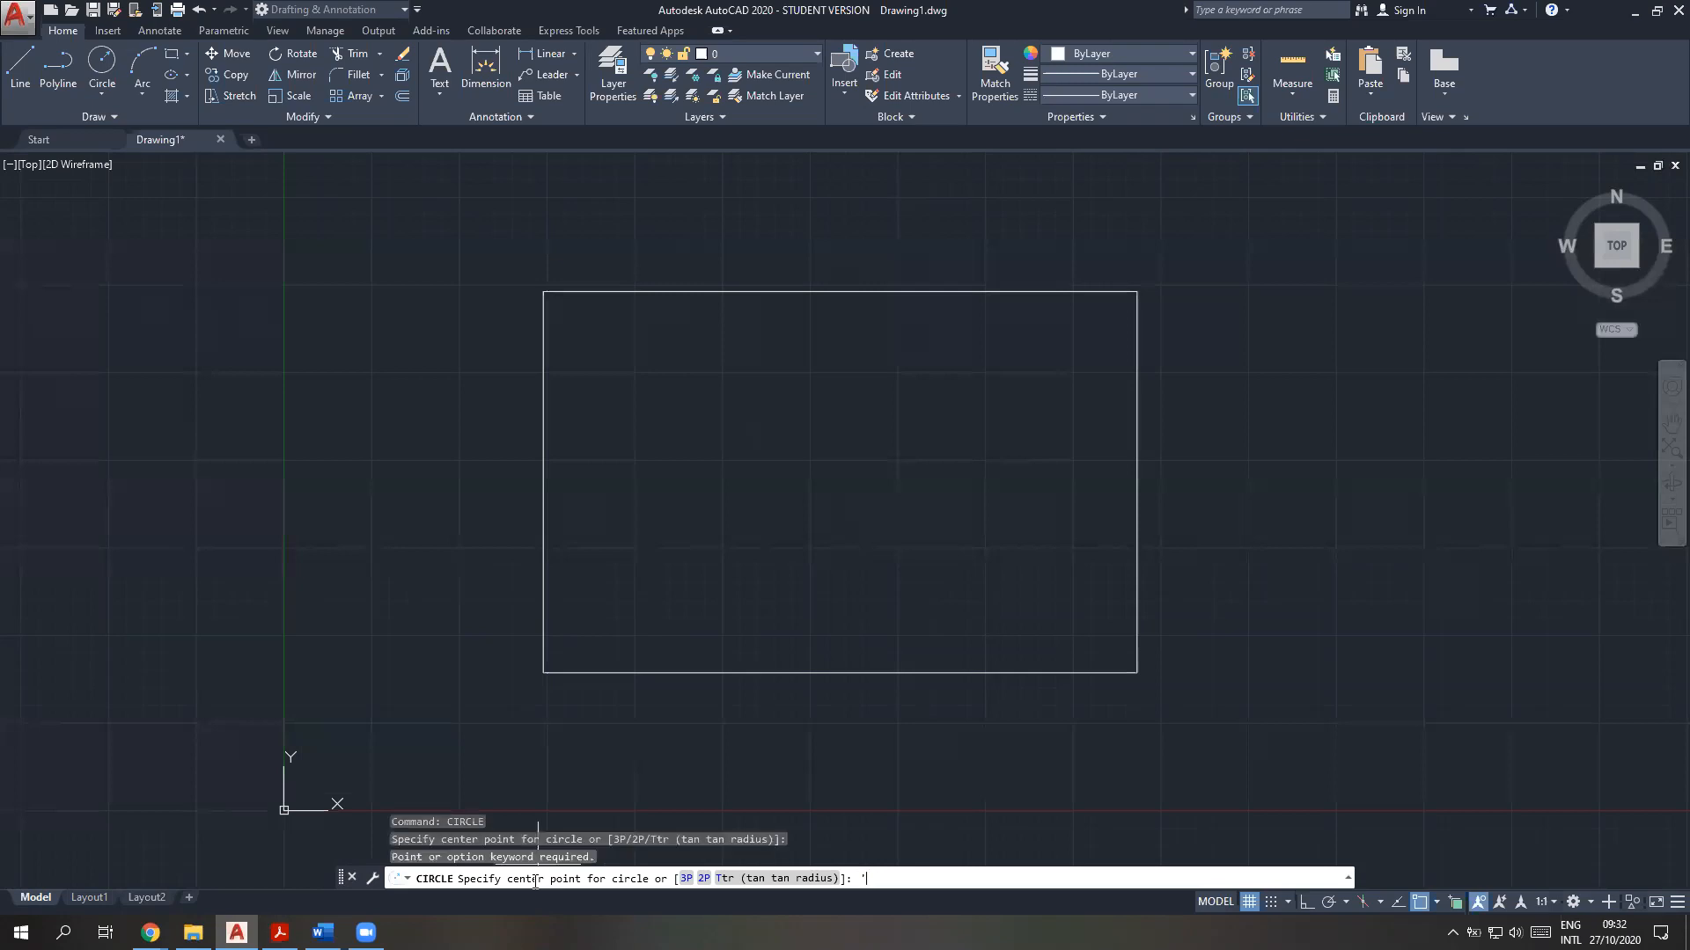
text(zoom)
key(Return)
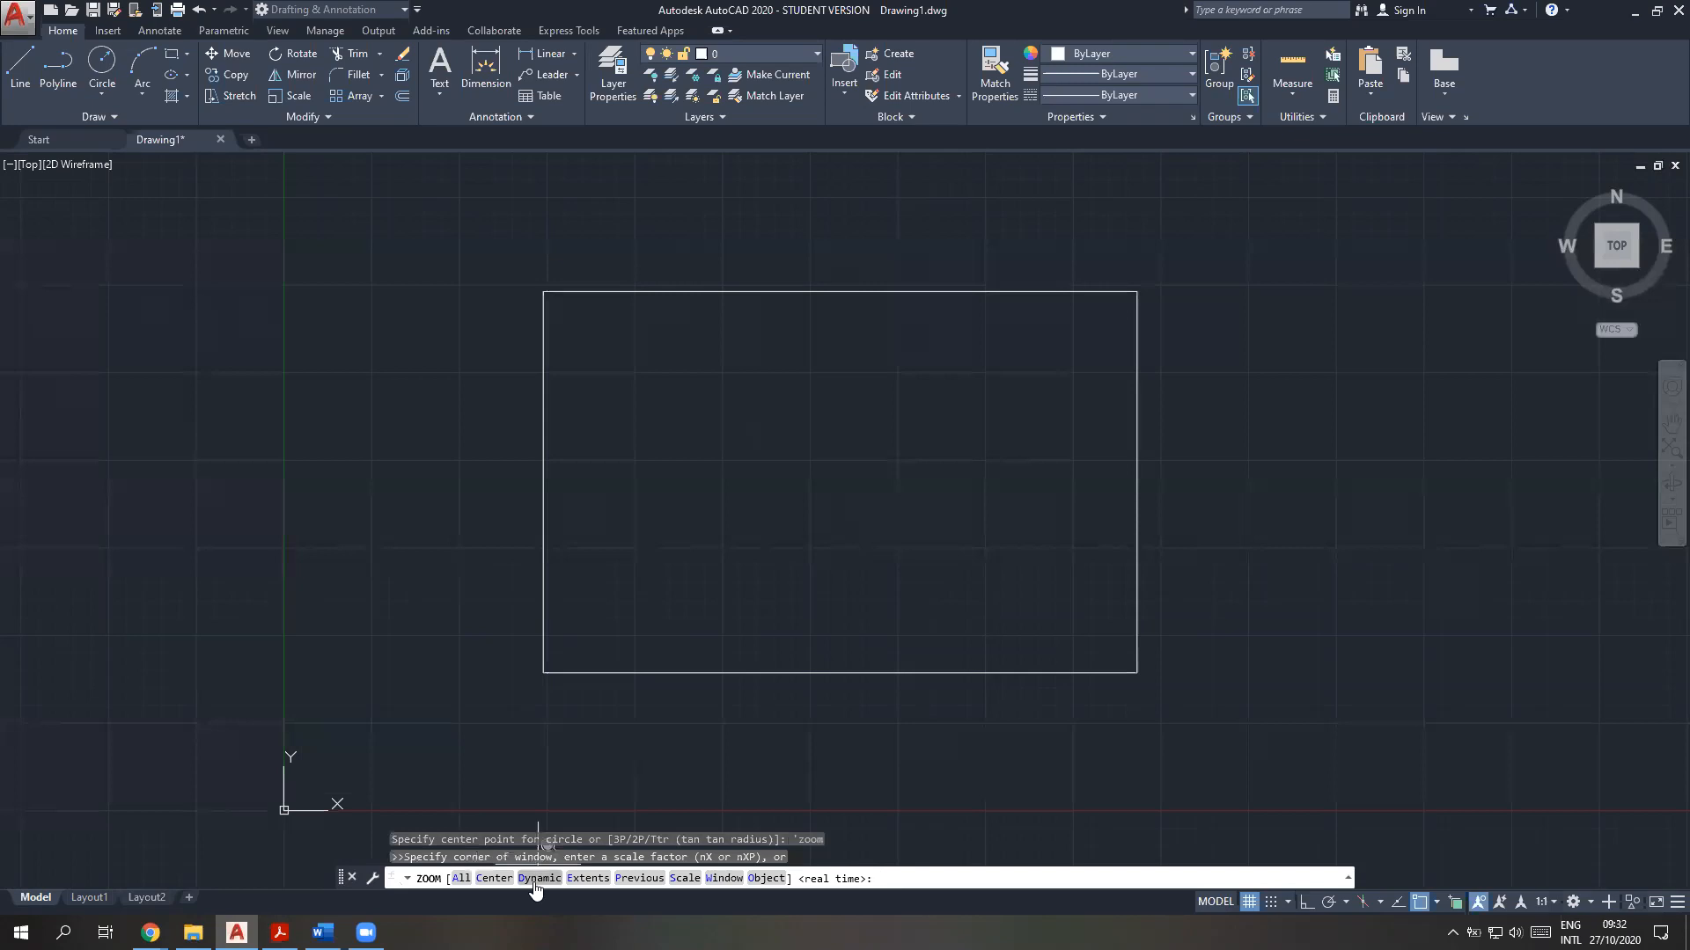
click(477, 735)
click(700, 514)
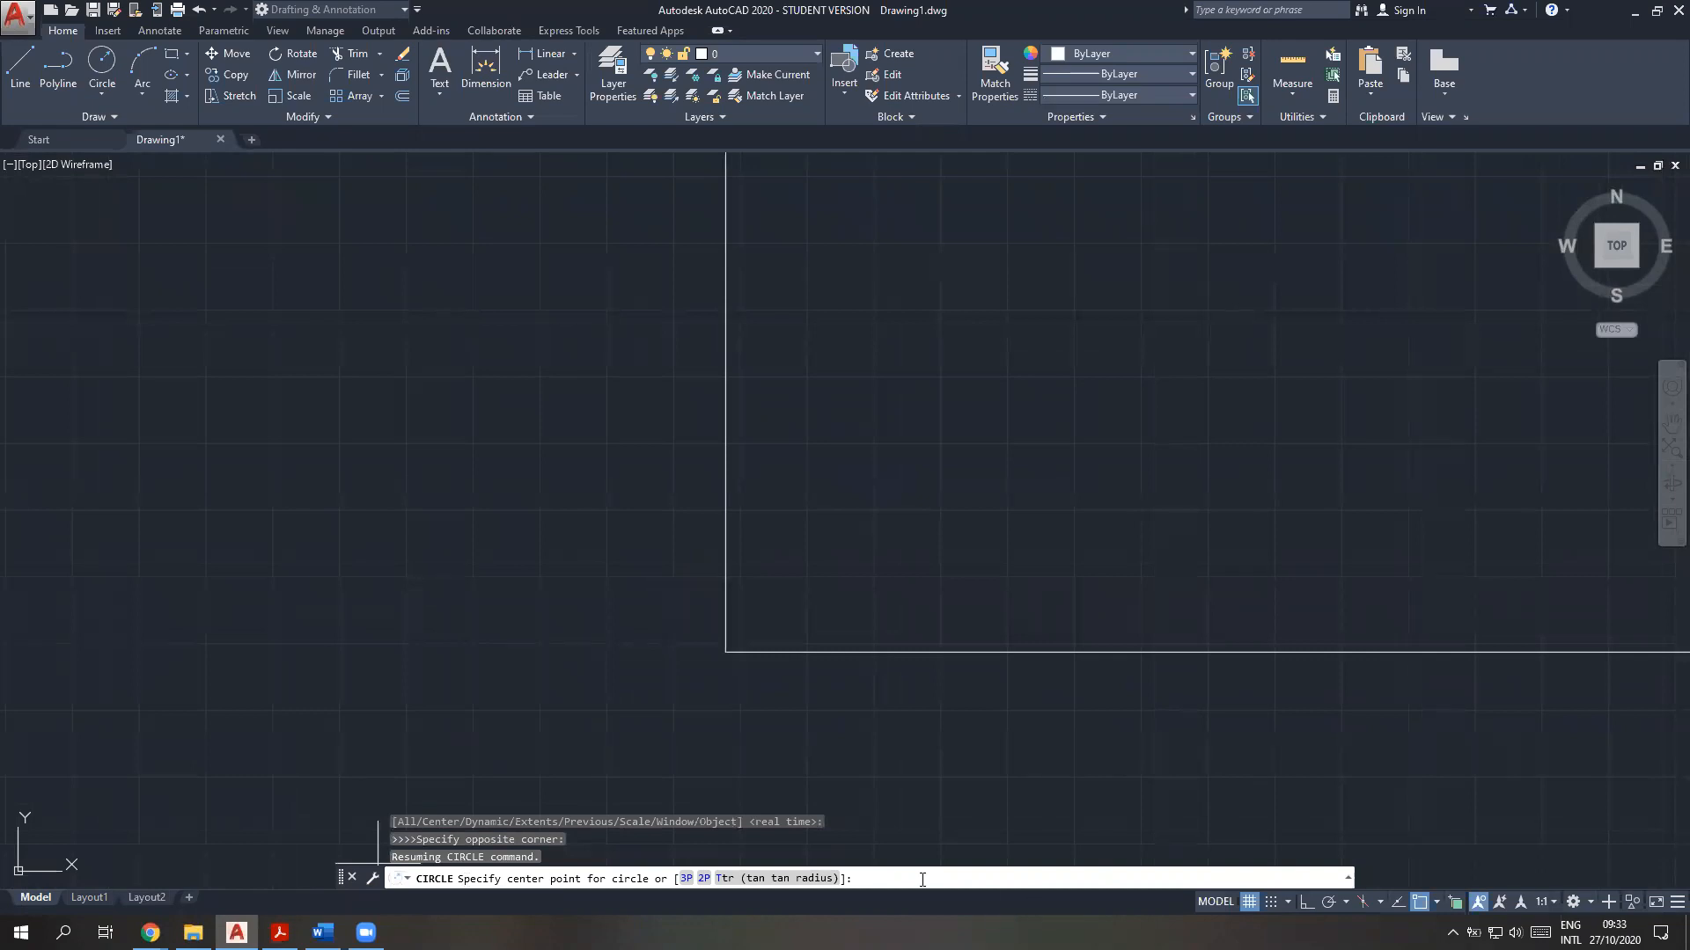
Invoke 'cal transparently at the circle's centre prompt, cancel both commands and bring the whole rectangle back into view
key(Return)
text('cal)
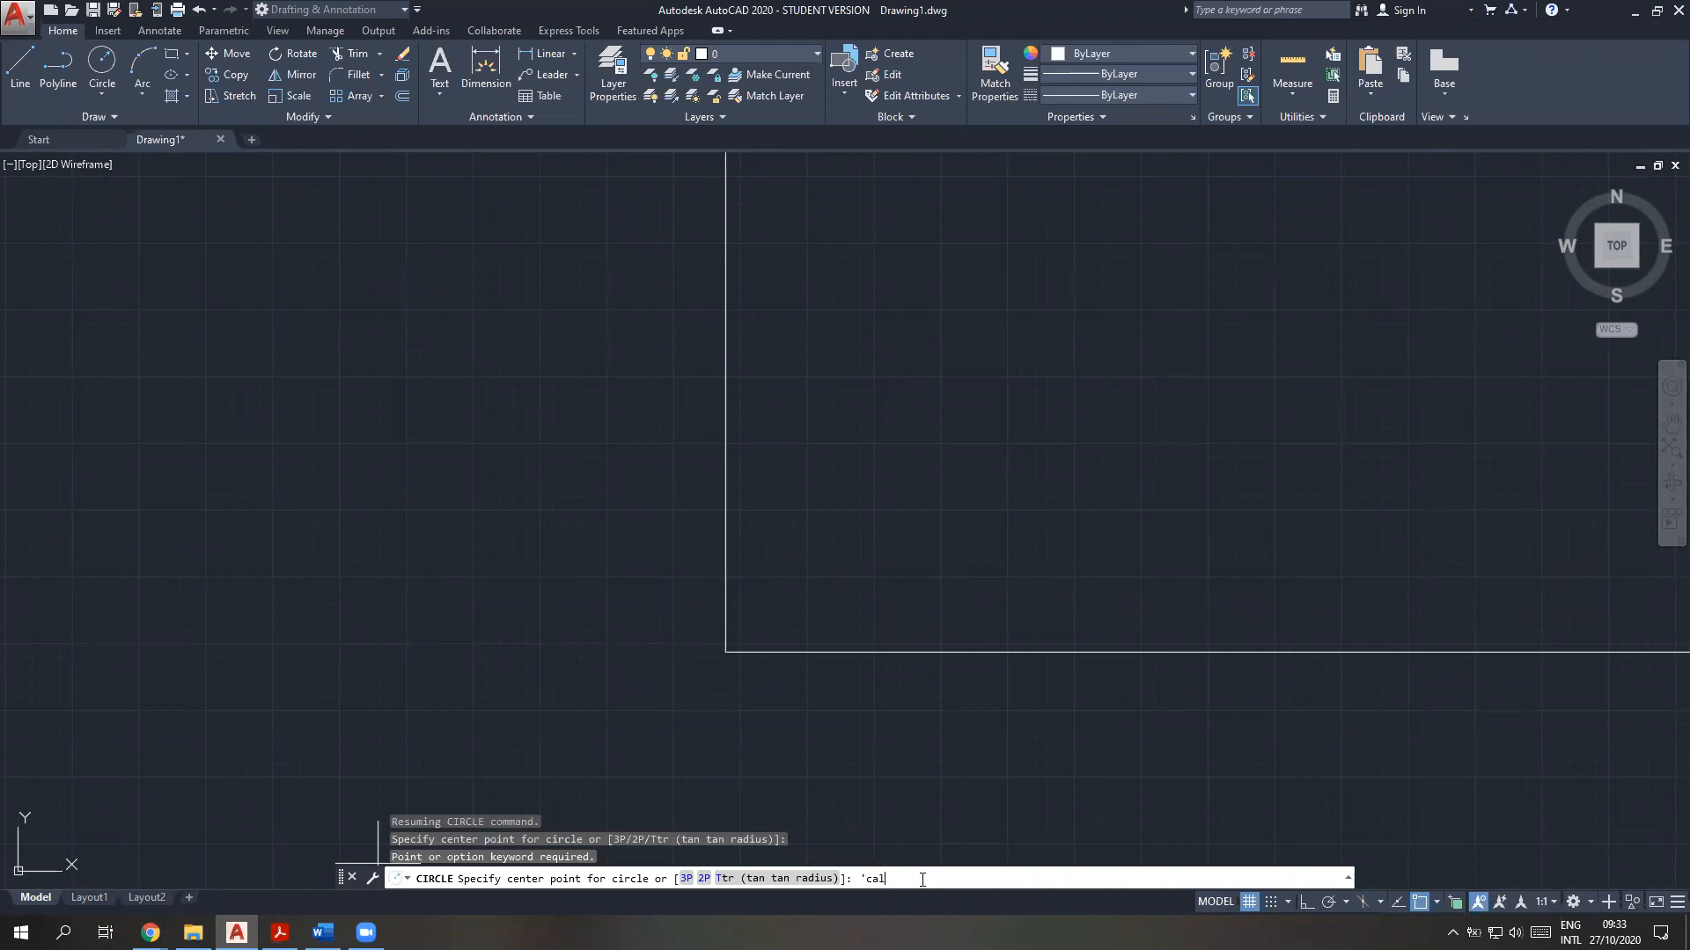
key(Return)
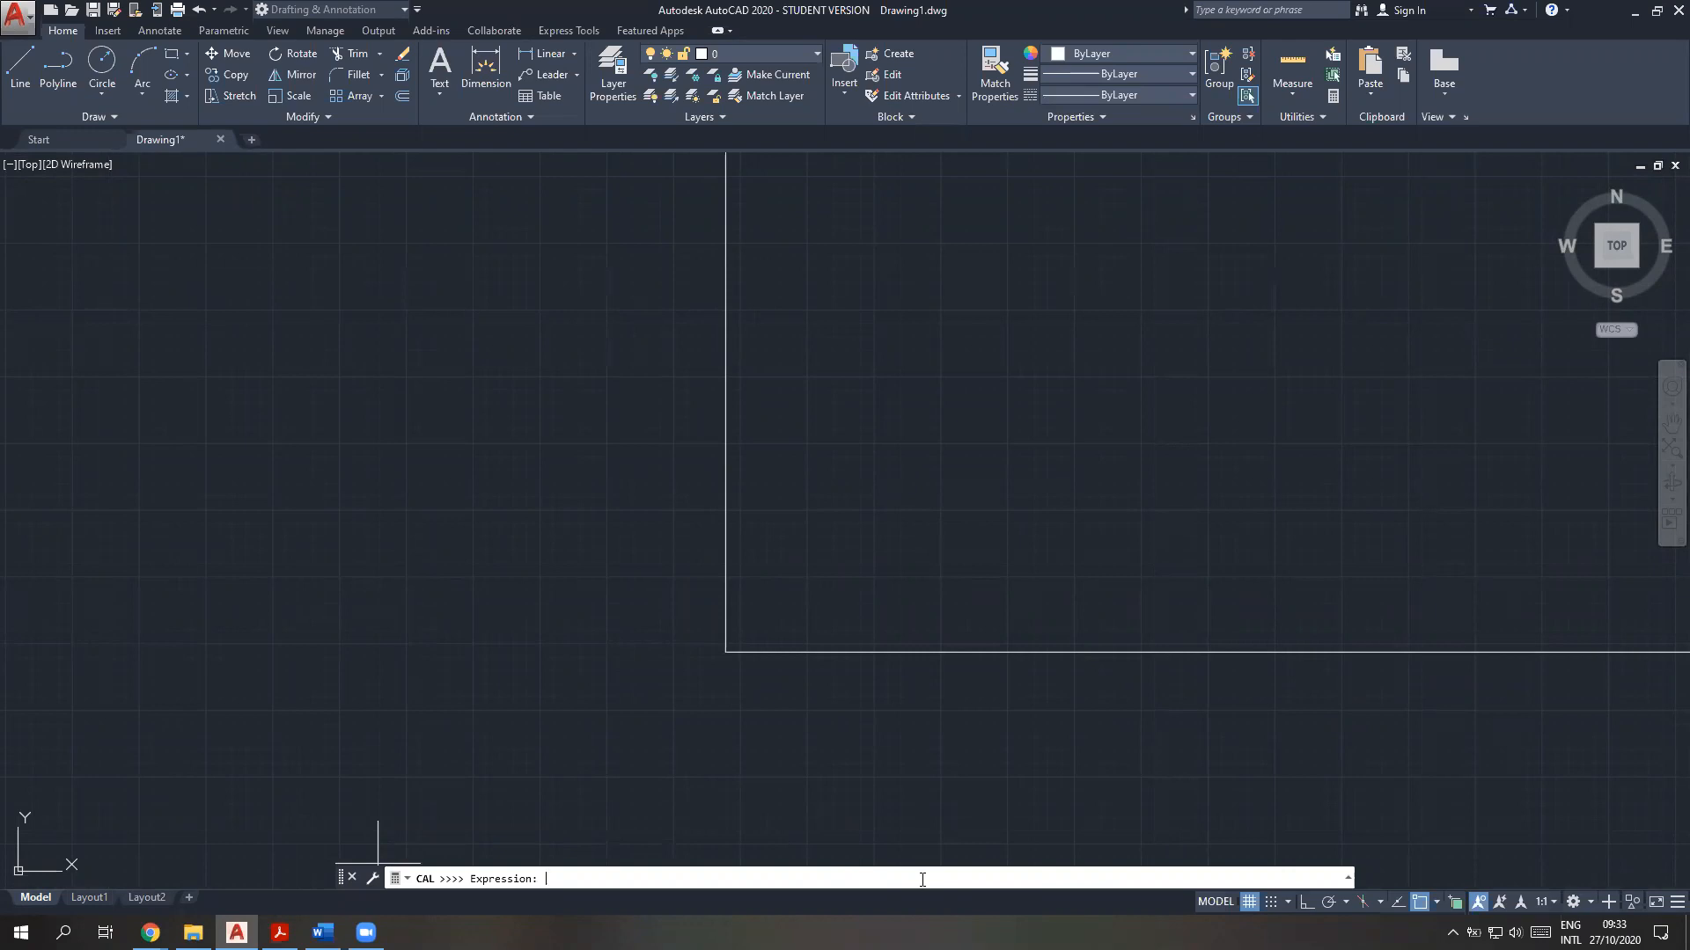
key(Escape)
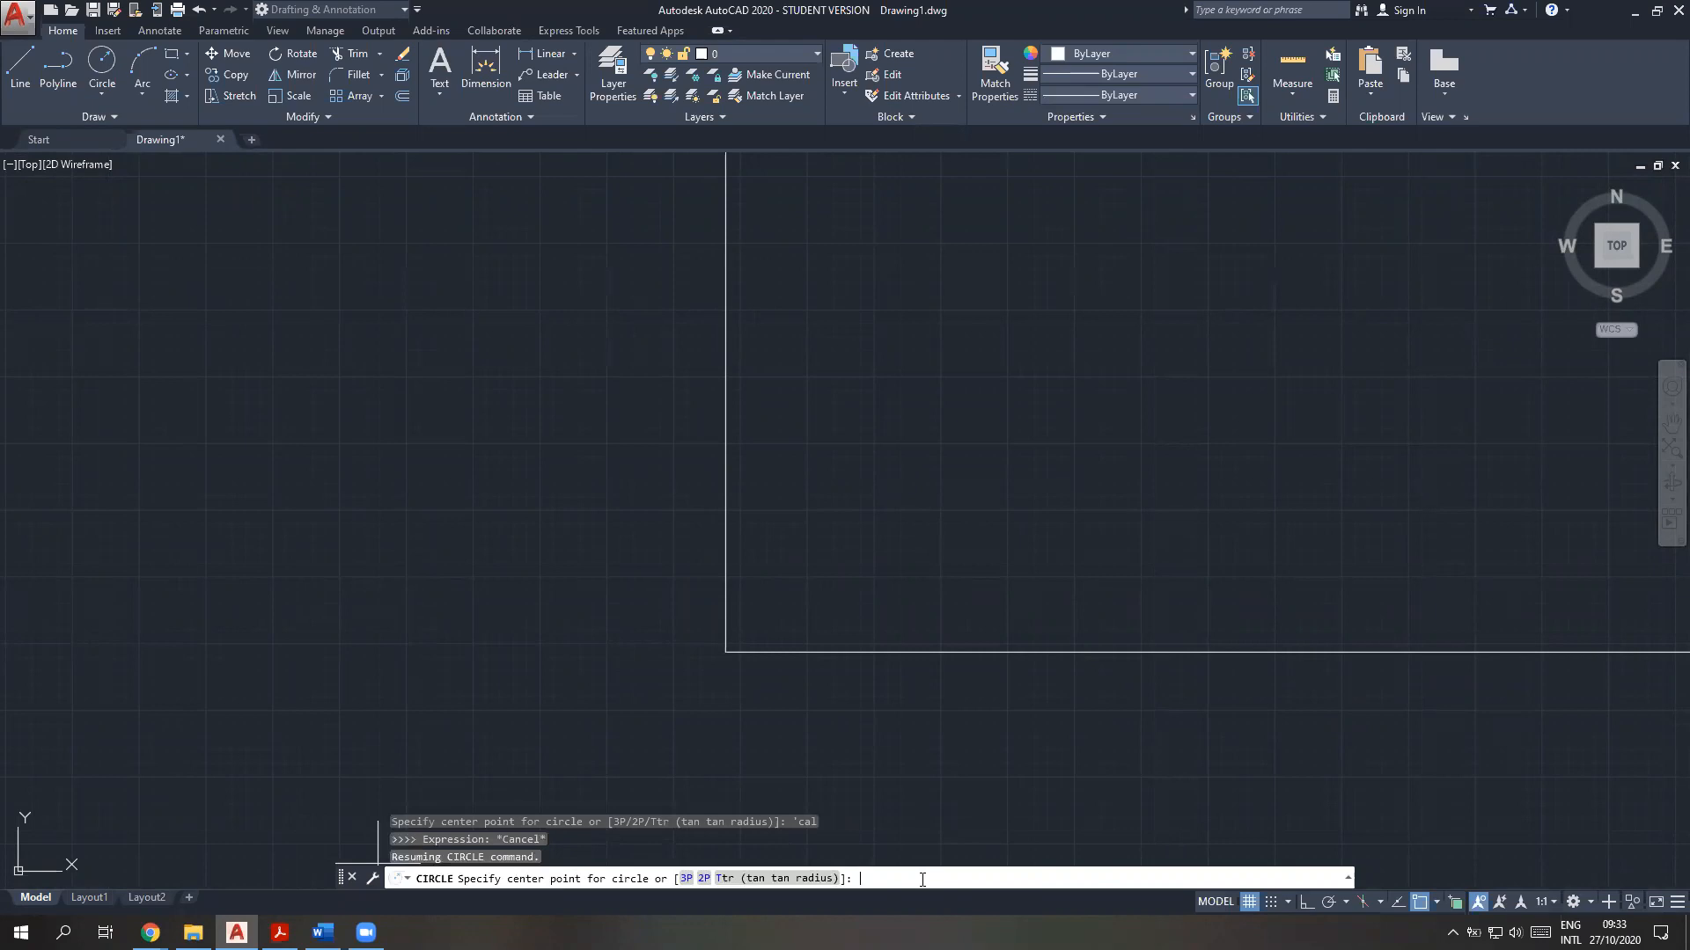
key(Escape)
scroll(1126, 616, down, 3)
middle_drag(1226, 596, 811, 677)
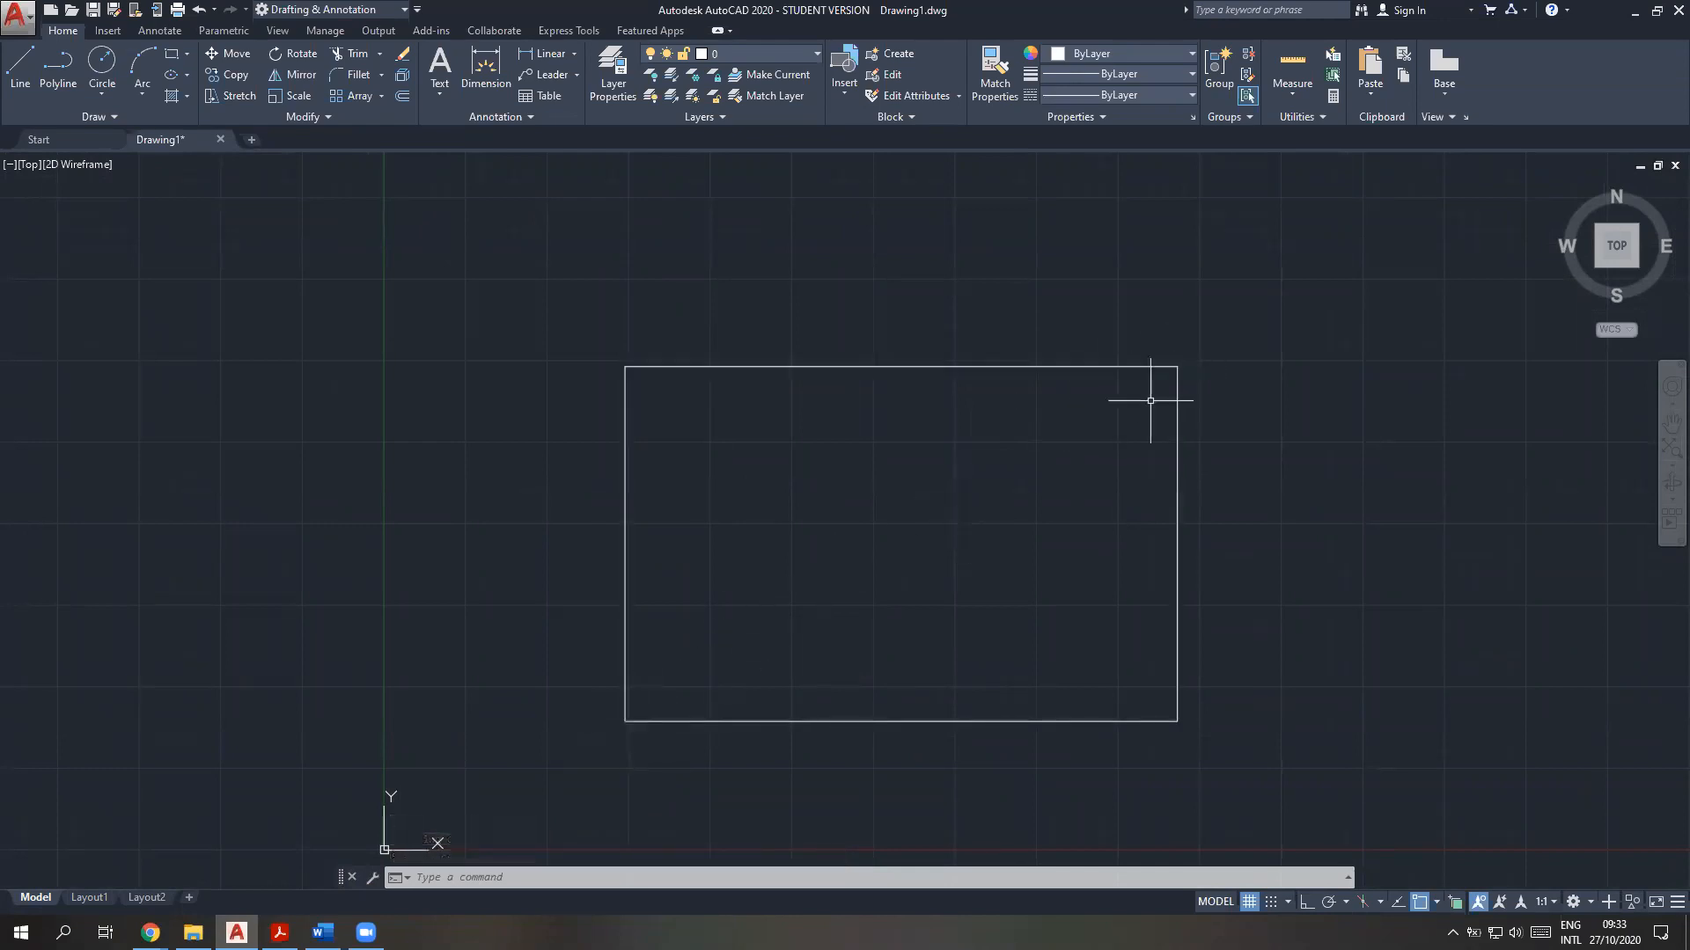
mouse_move(1177, 367)
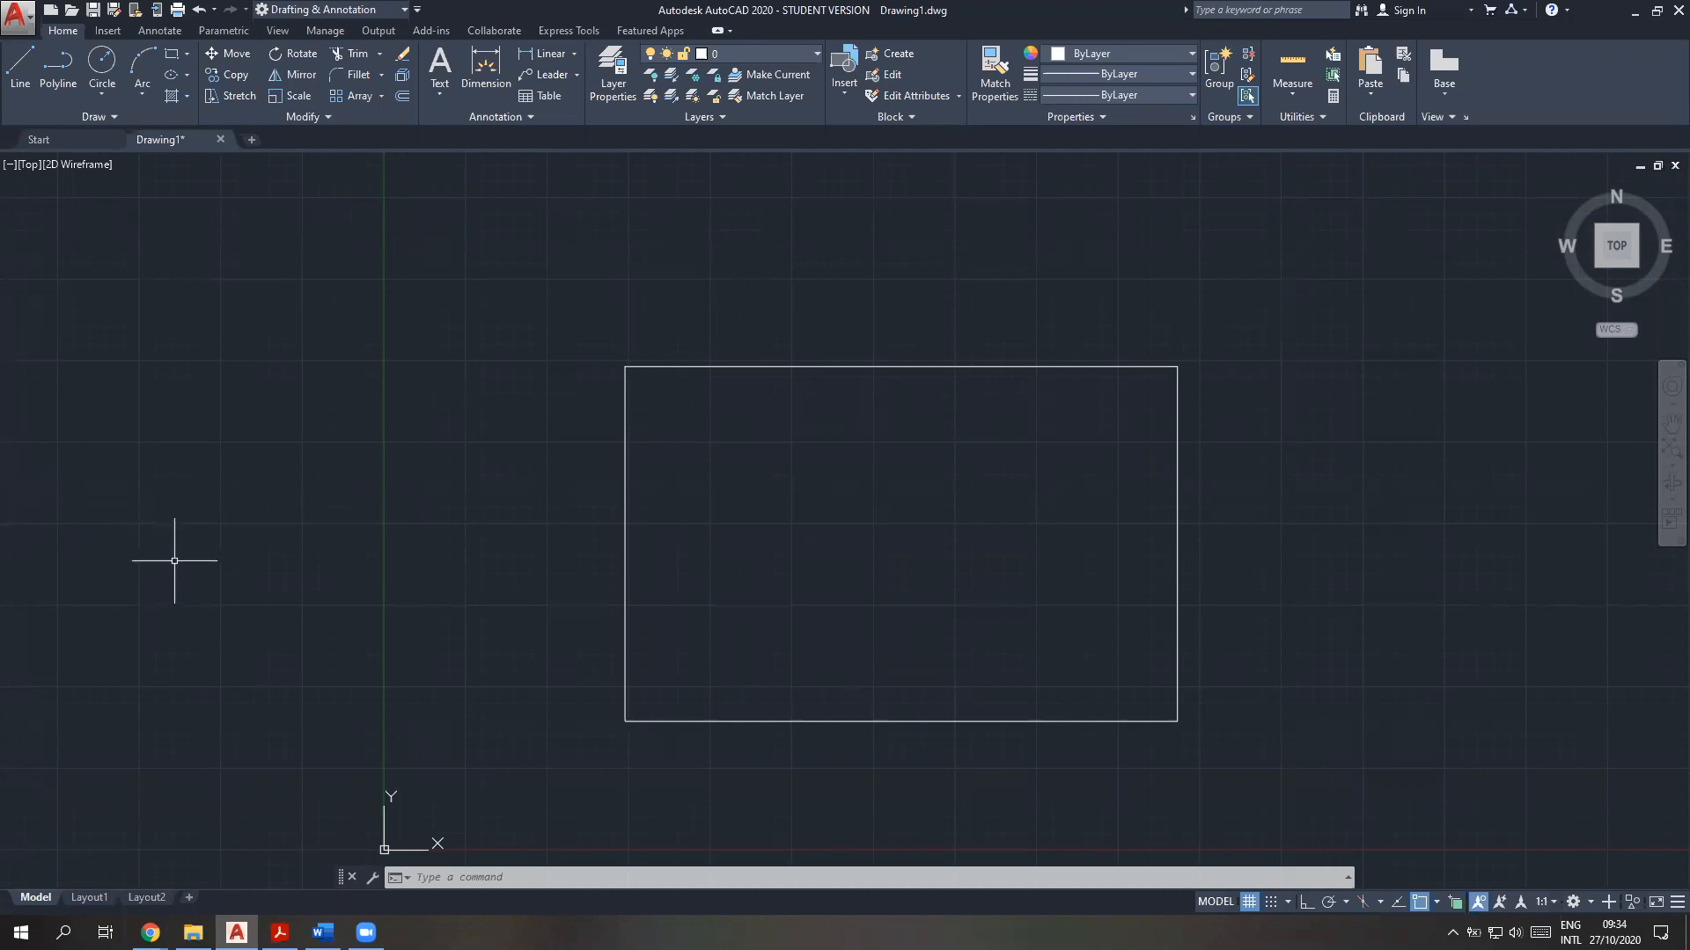
click(619, 878)
key(Escape)
key(Escape)
key(Escape)
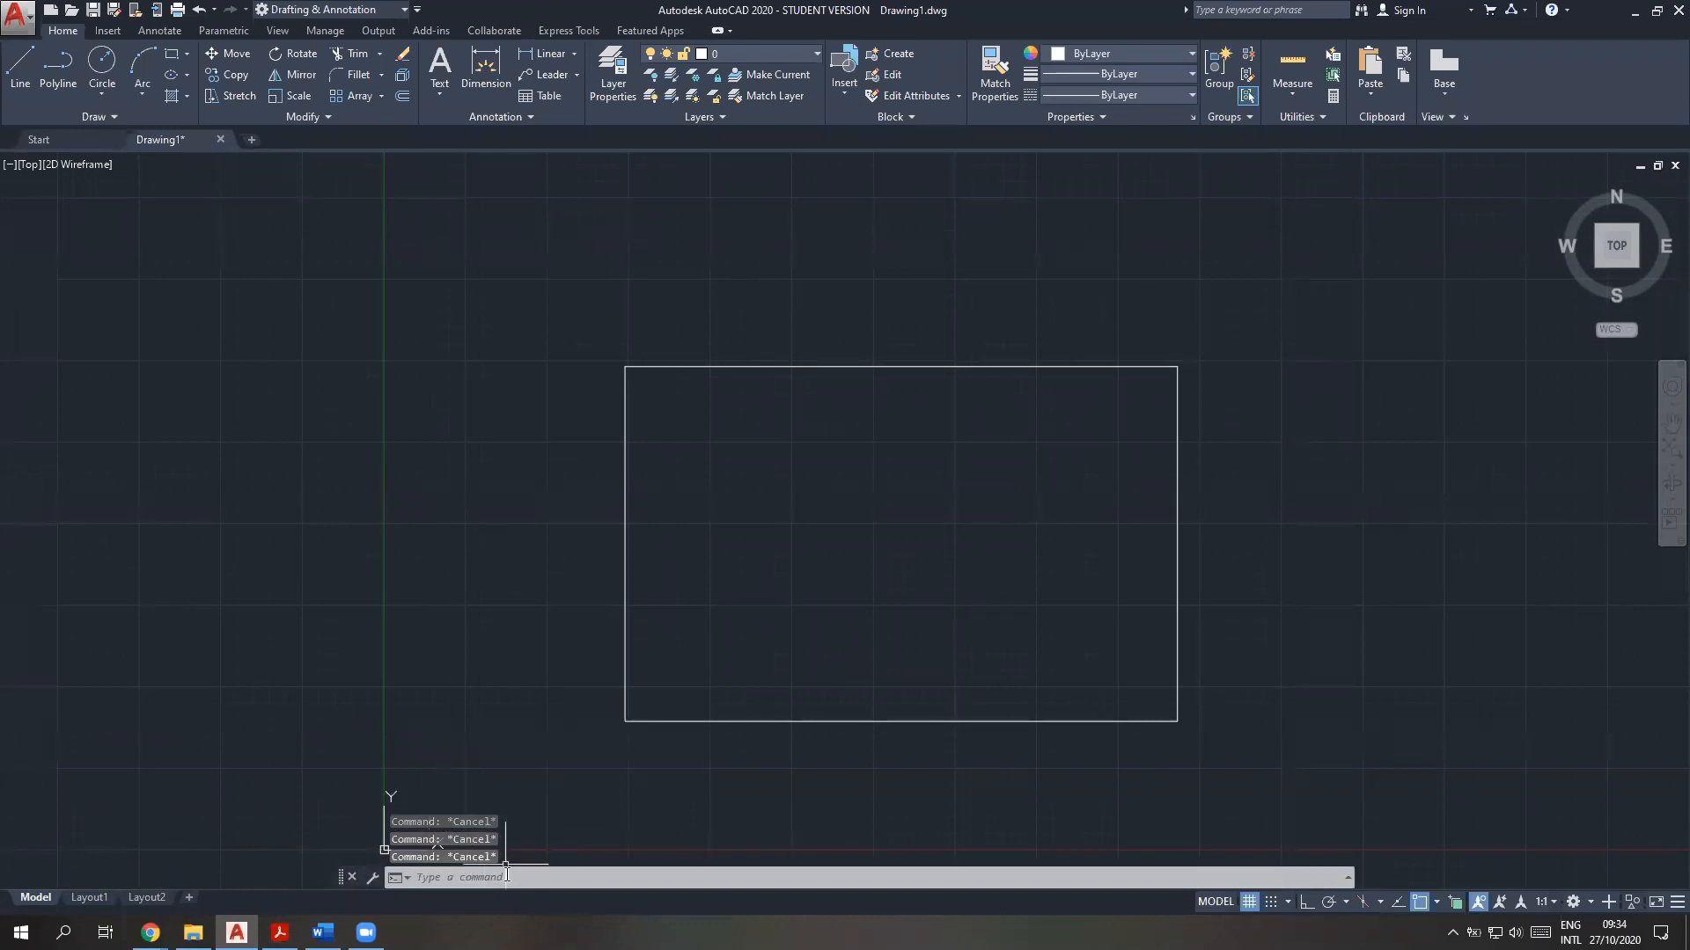
text(endpoint)
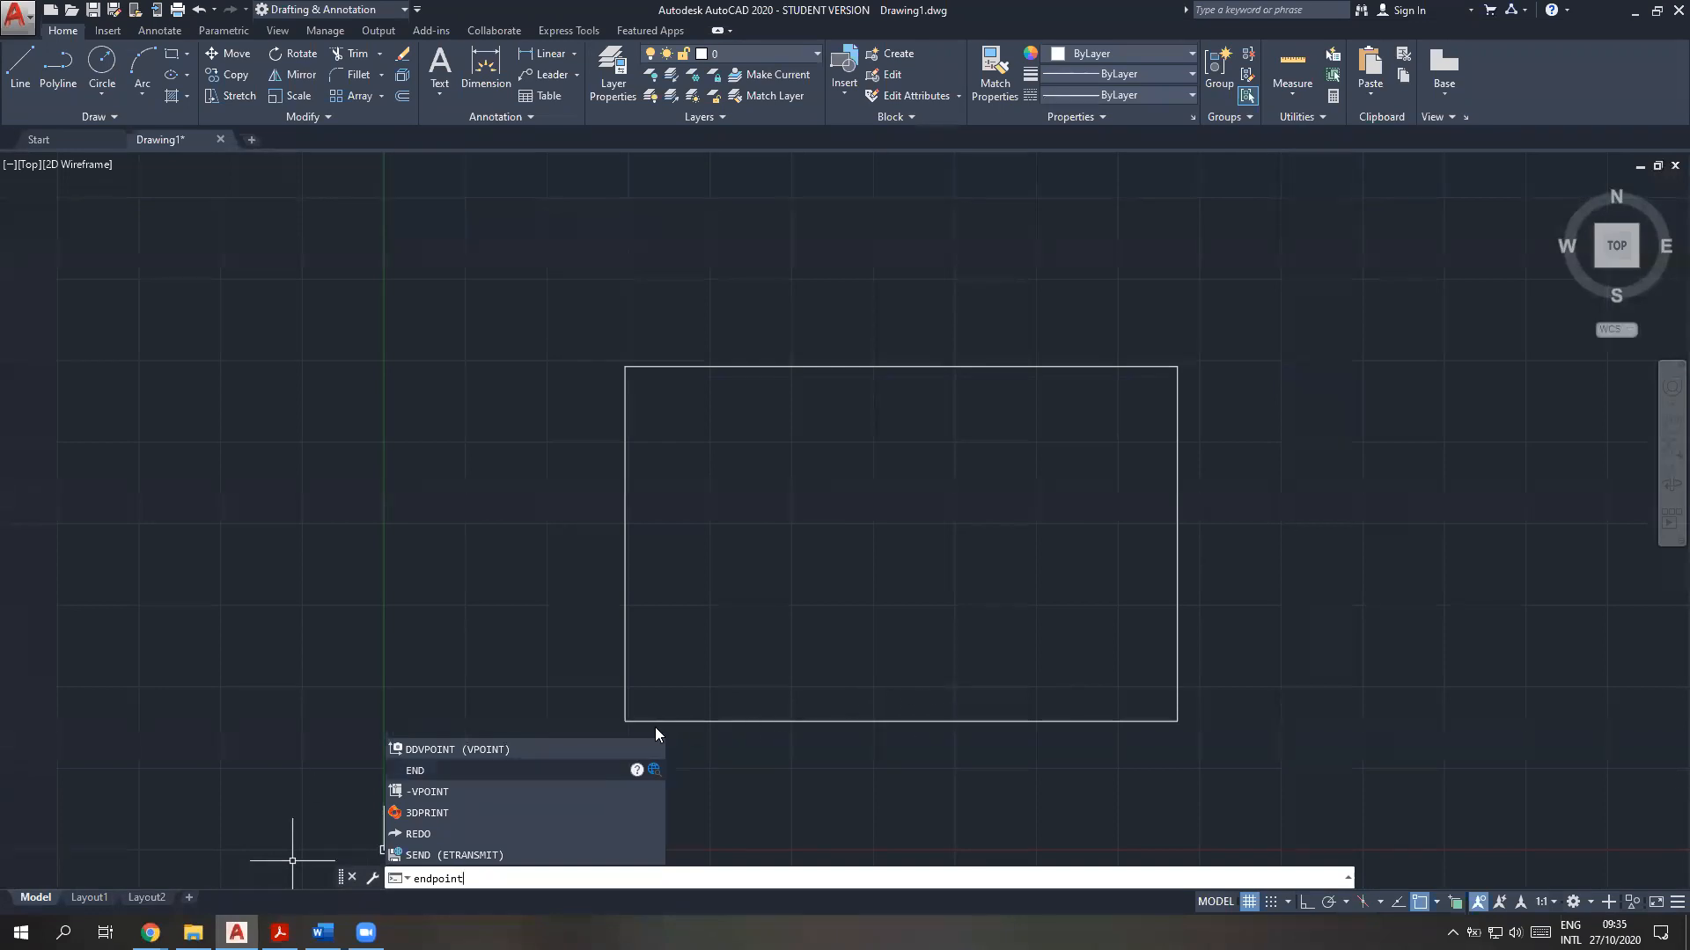
key(Escape)
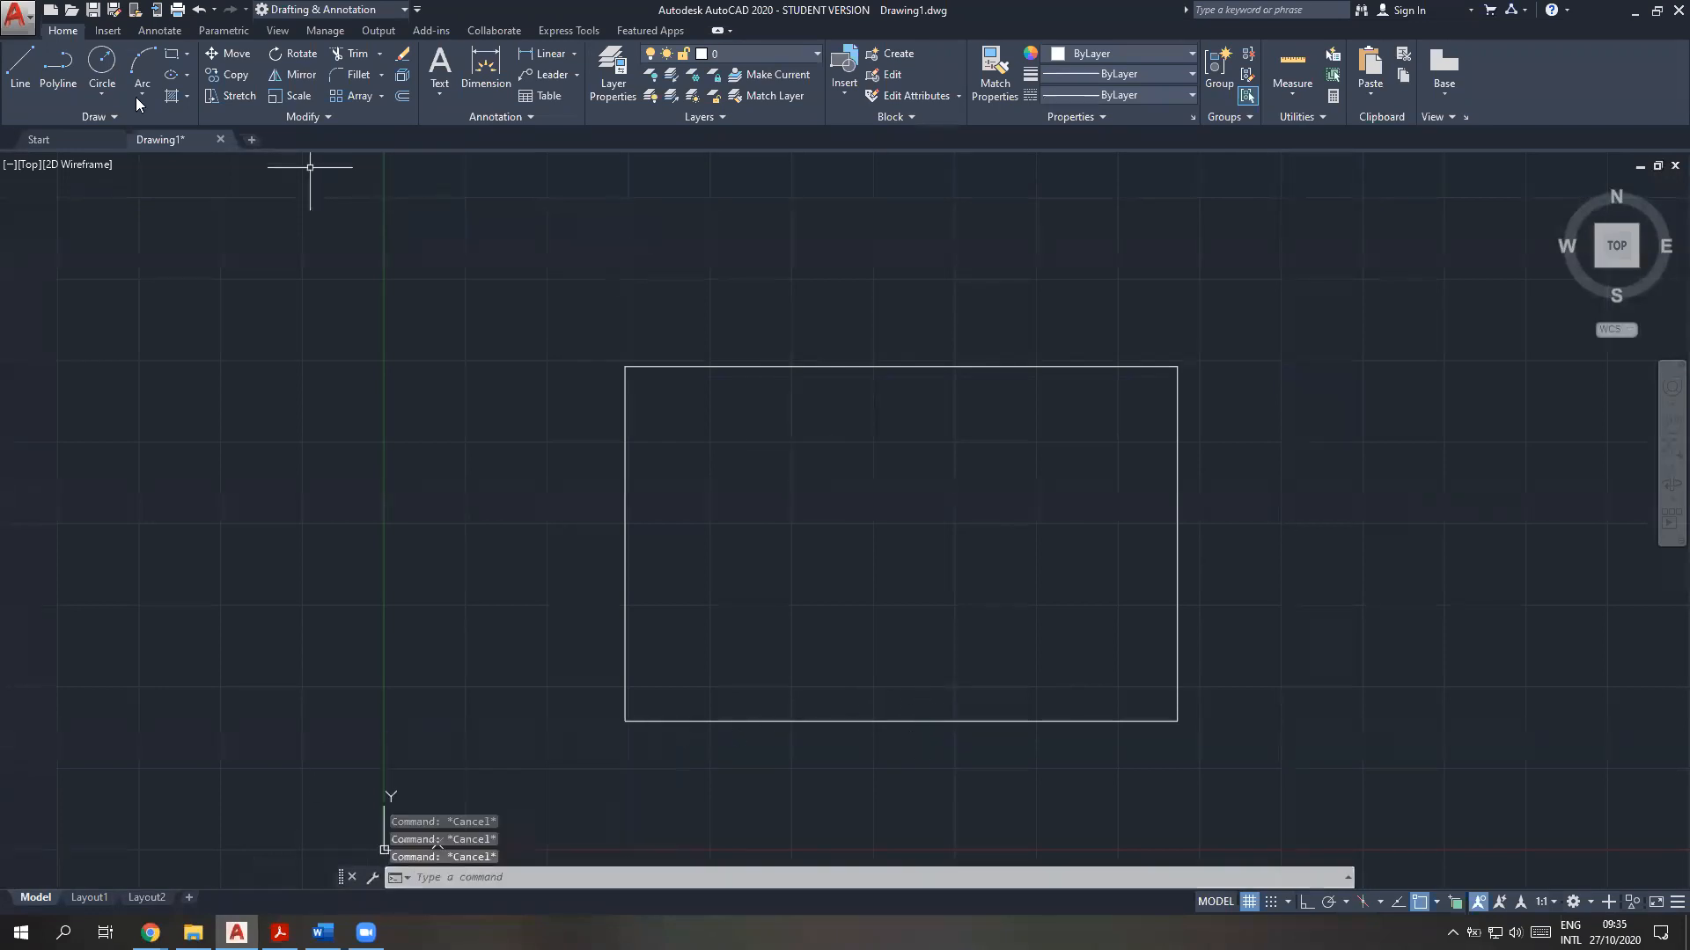
Enable the Midpoint object snap mode
click(1436, 902)
click(1461, 599)
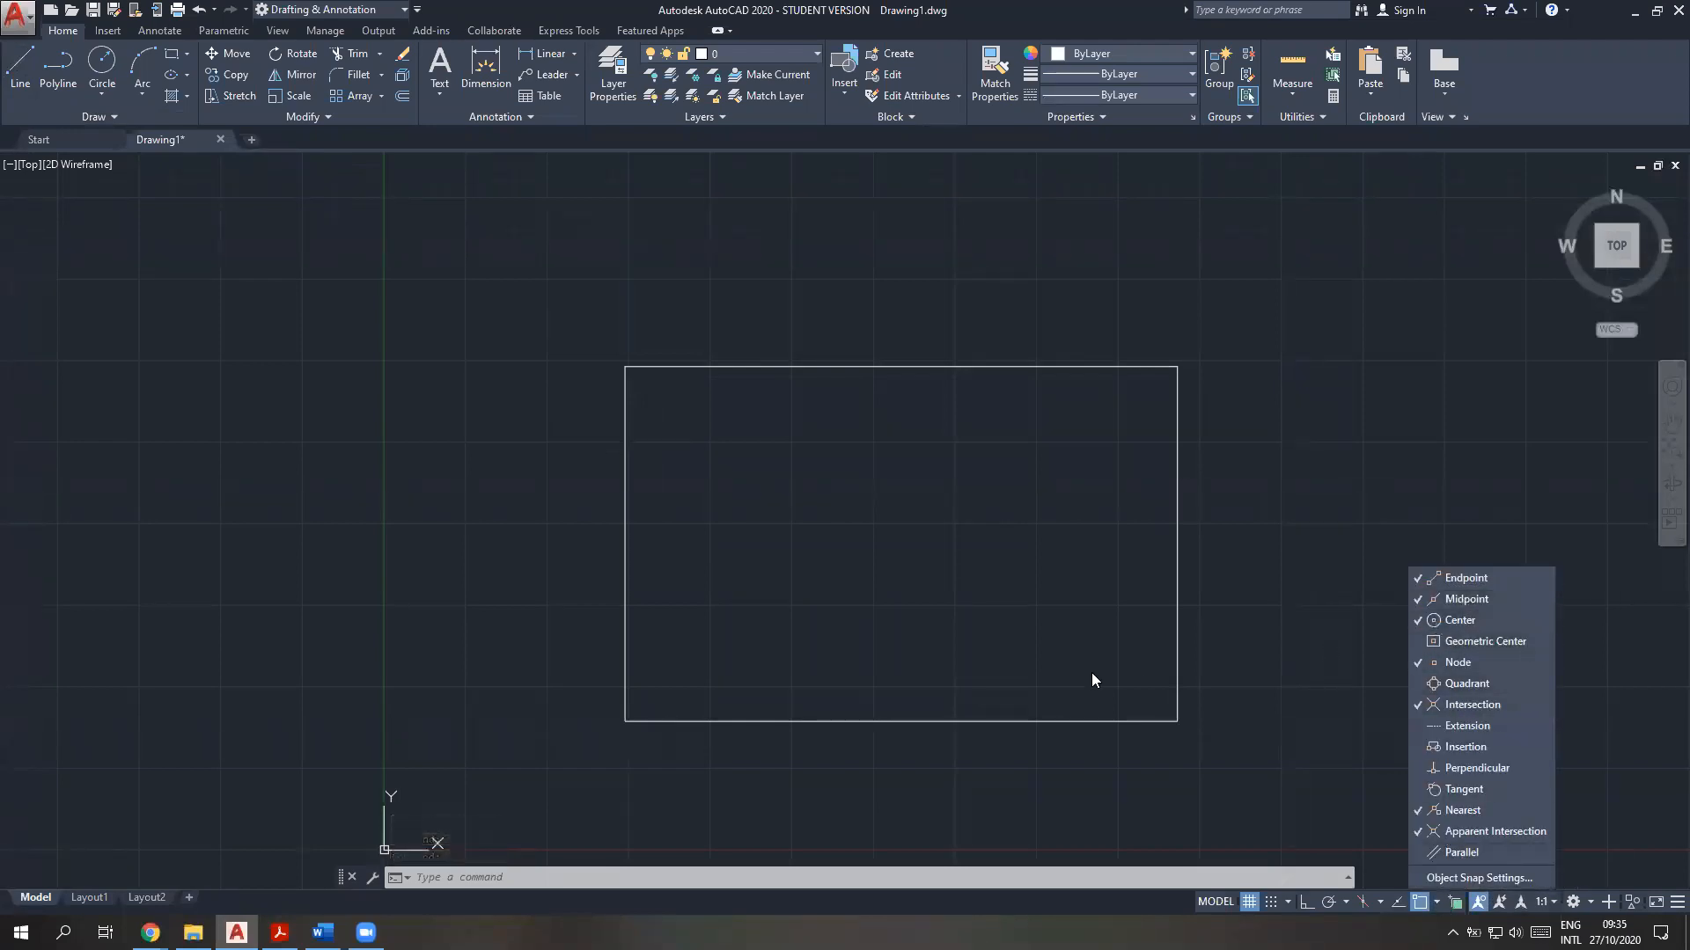
click(1088, 674)
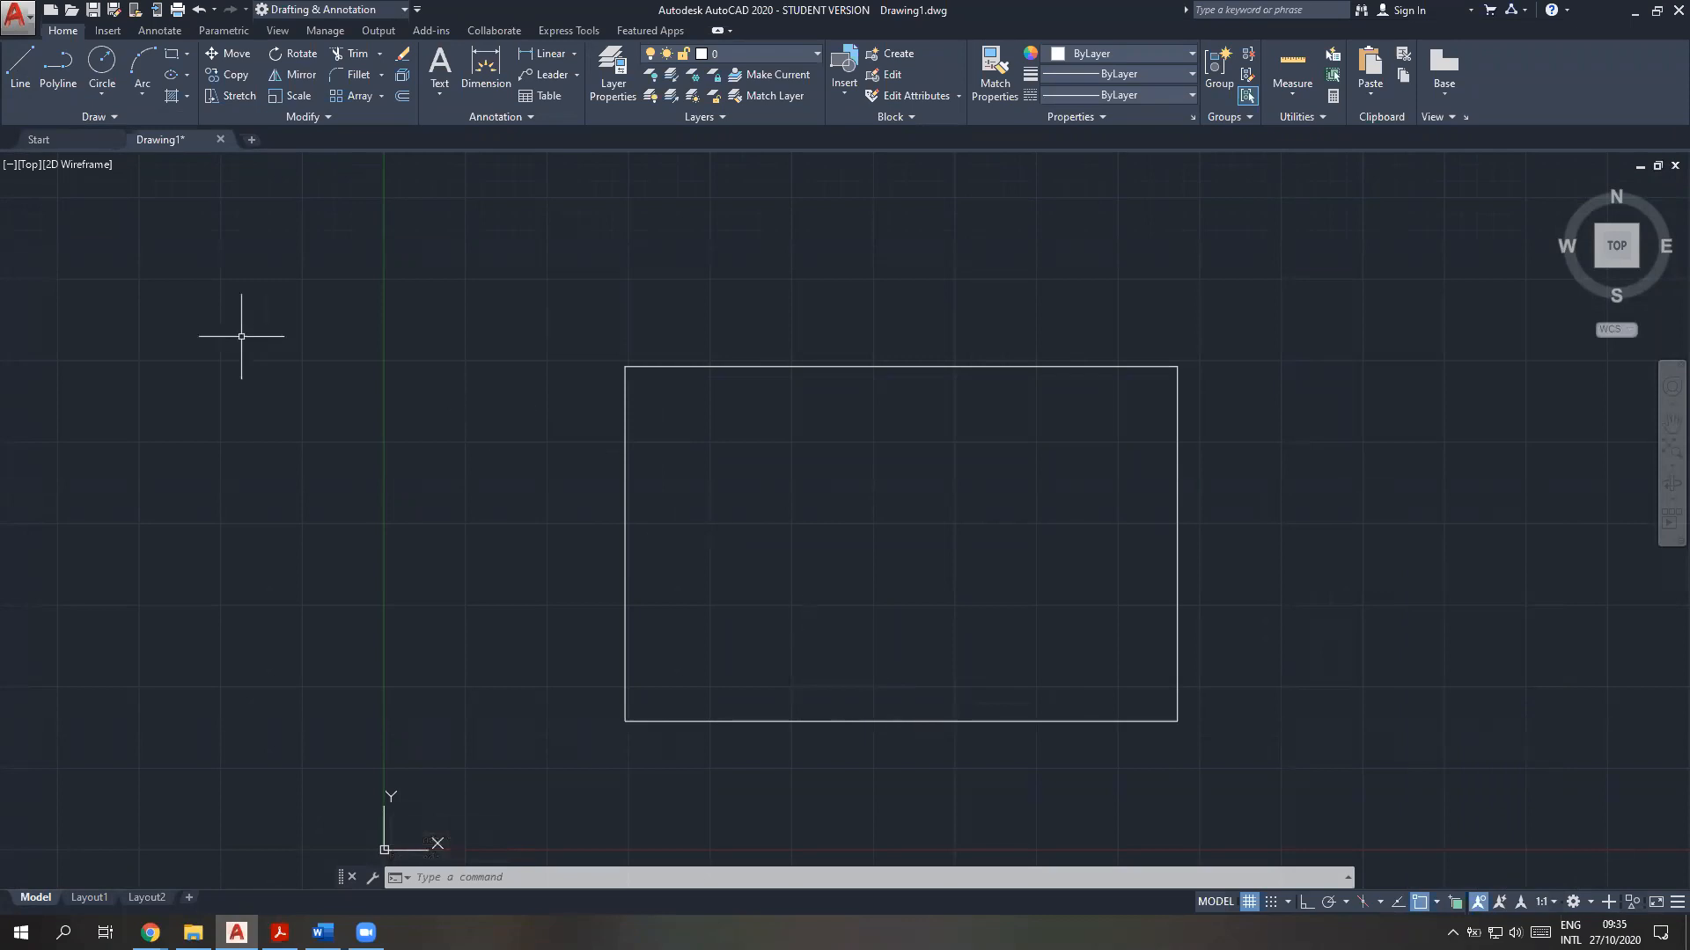
Try a short upward line from the midpoint of the rectangle's bottom edge and delete it
click(19, 66)
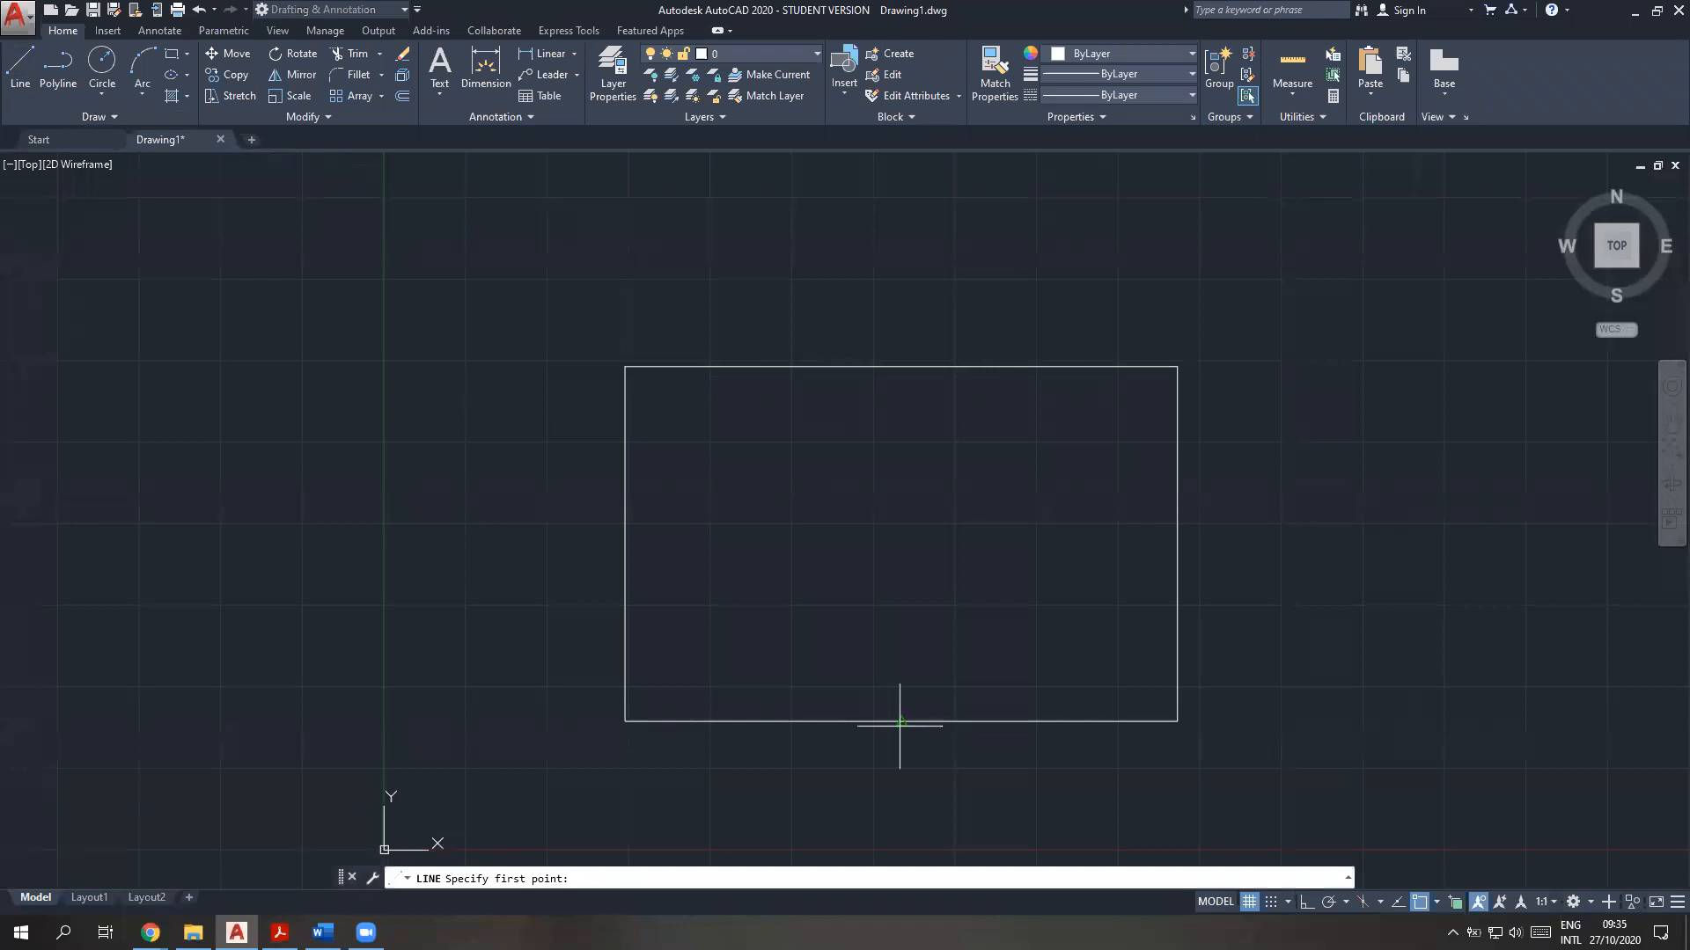
click(898, 725)
click(898, 614)
key(Escape)
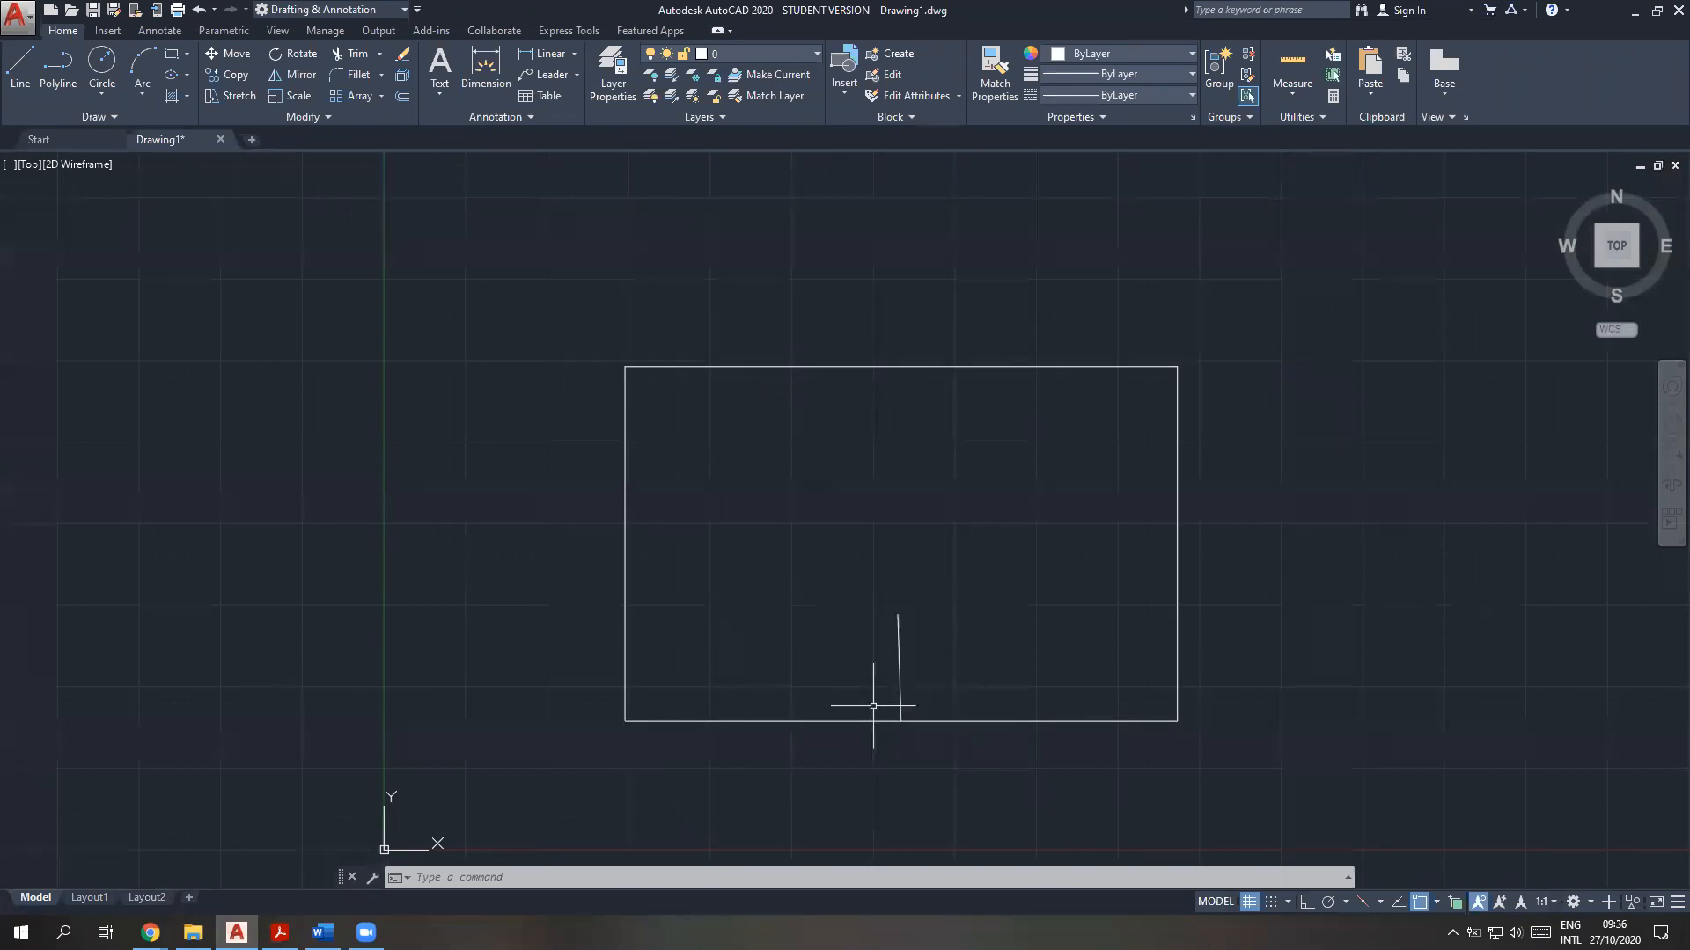
click(899, 661)
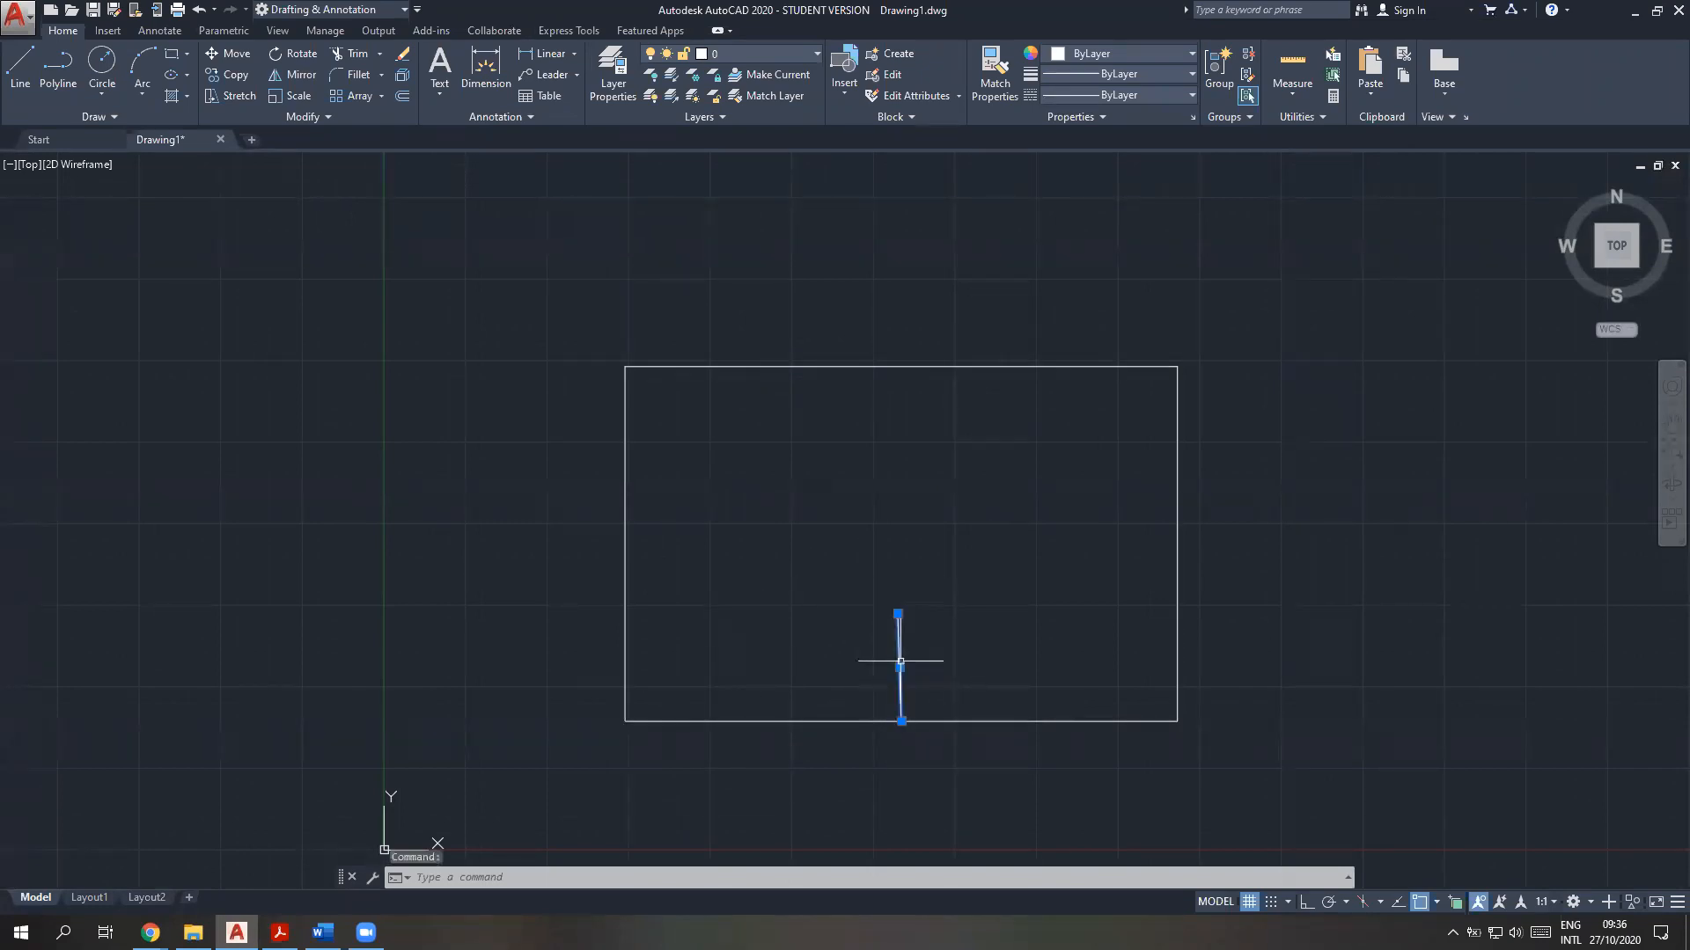
key(Delete)
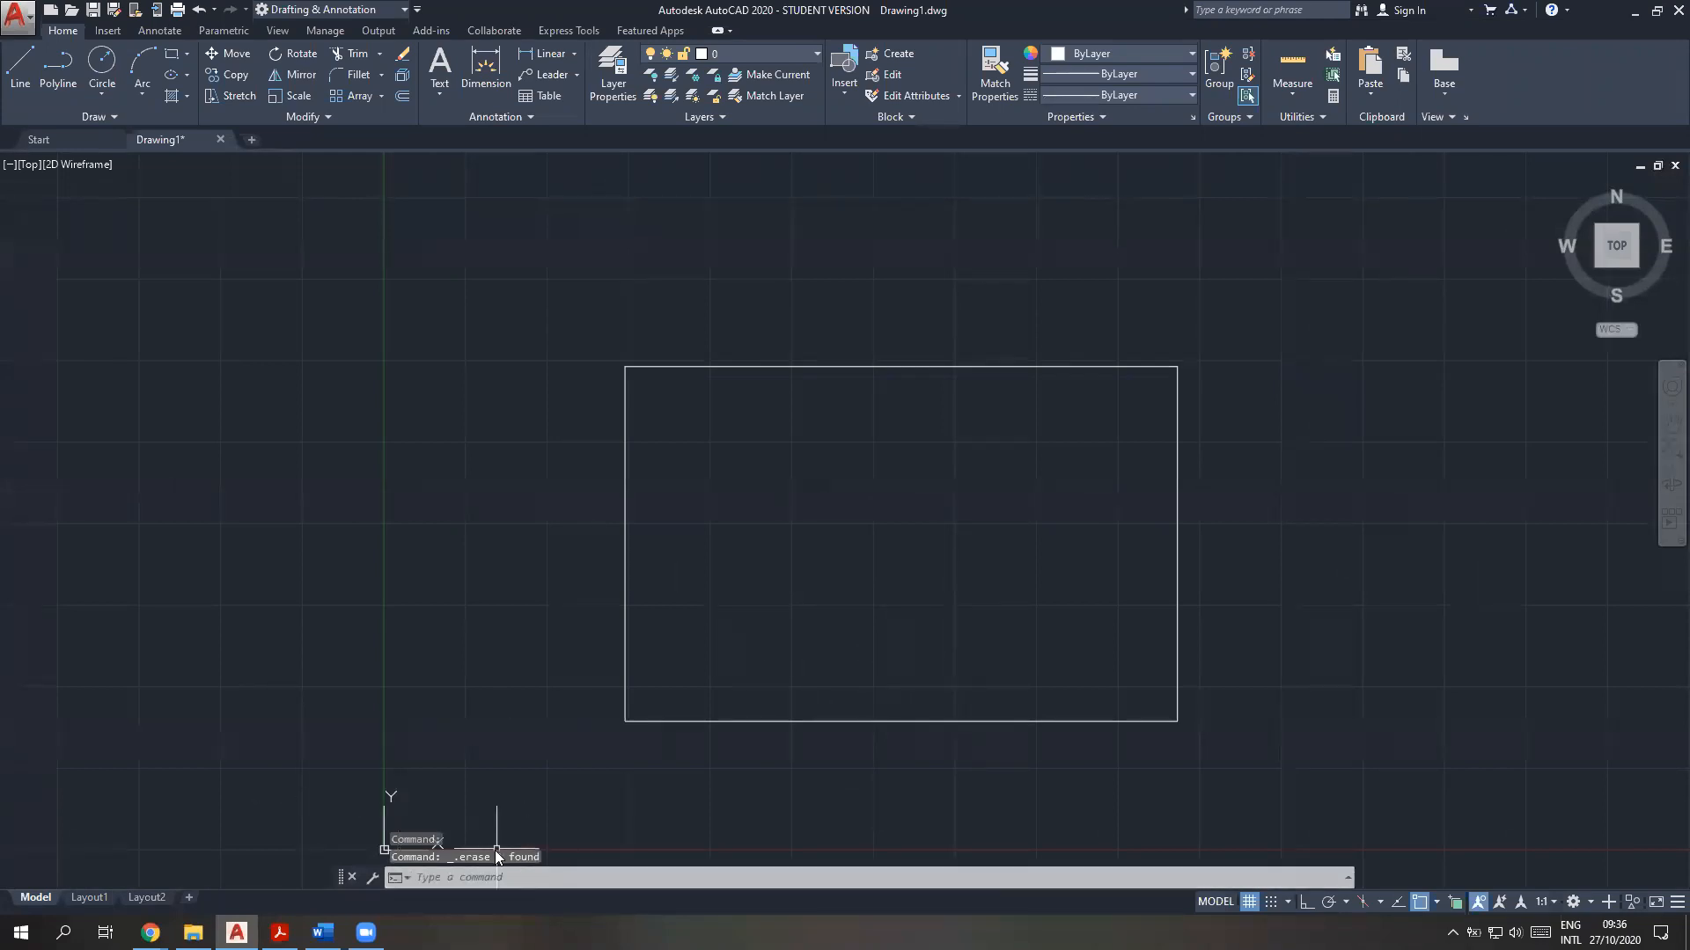
Start the CIRCLE command and invoke 'cal transparently at its centre point prompt
text(circle)
key(Return)
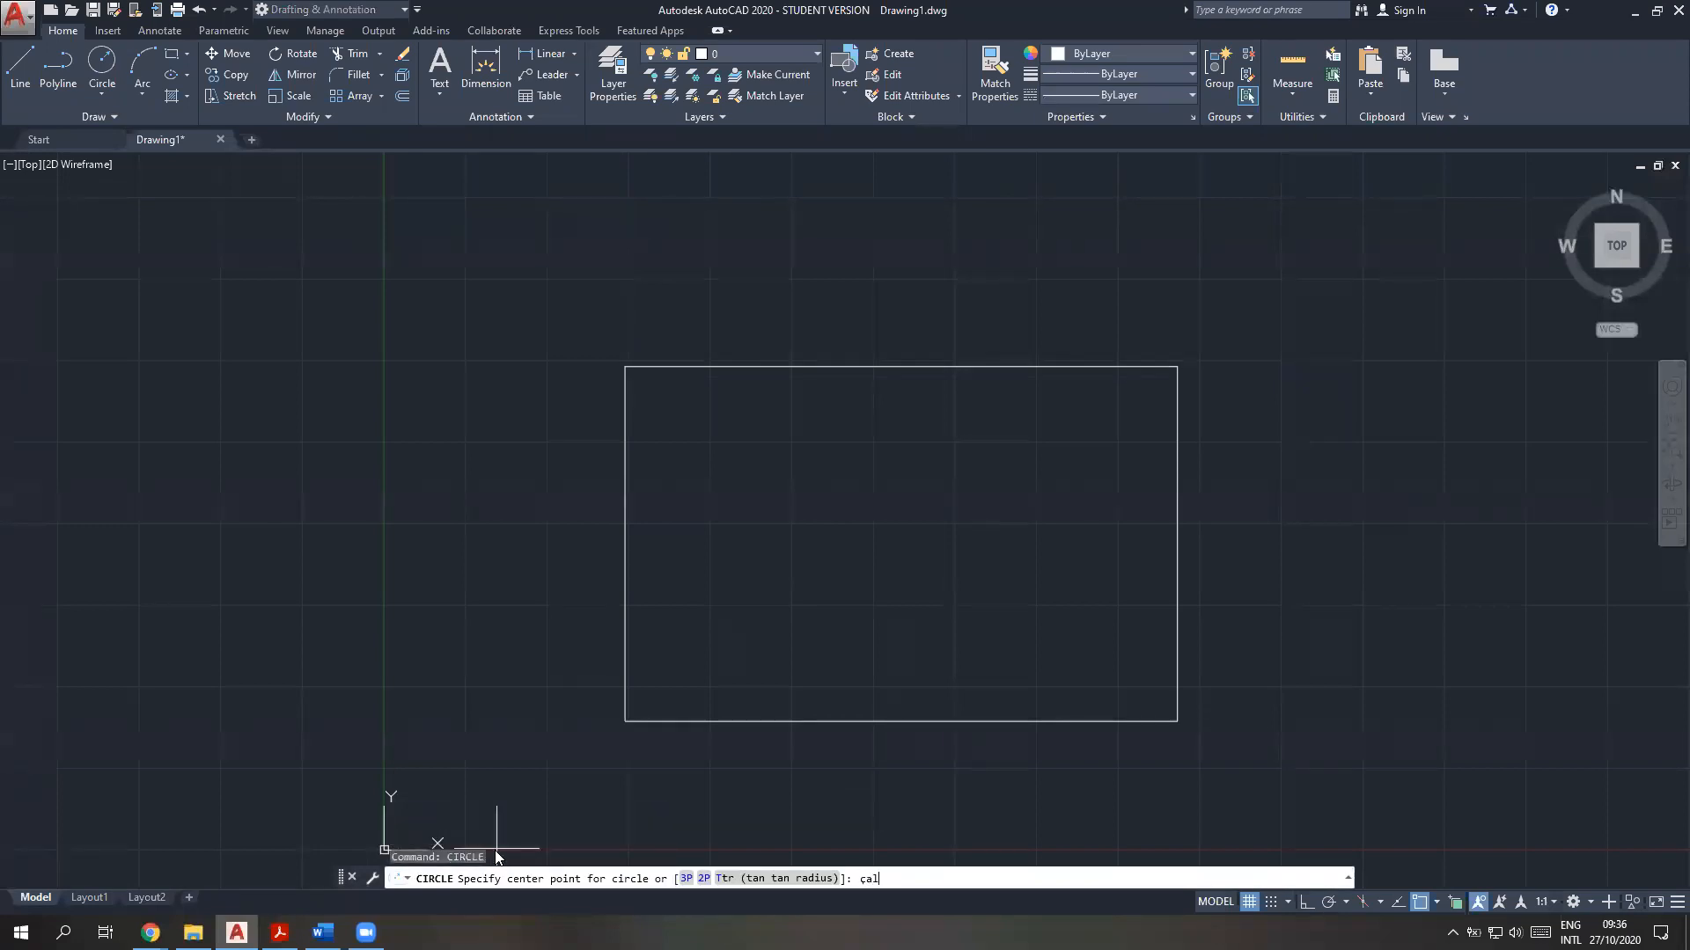
key(Return)
text('ca;)
key(BackSpace)
key(BackSpace)
text(l)
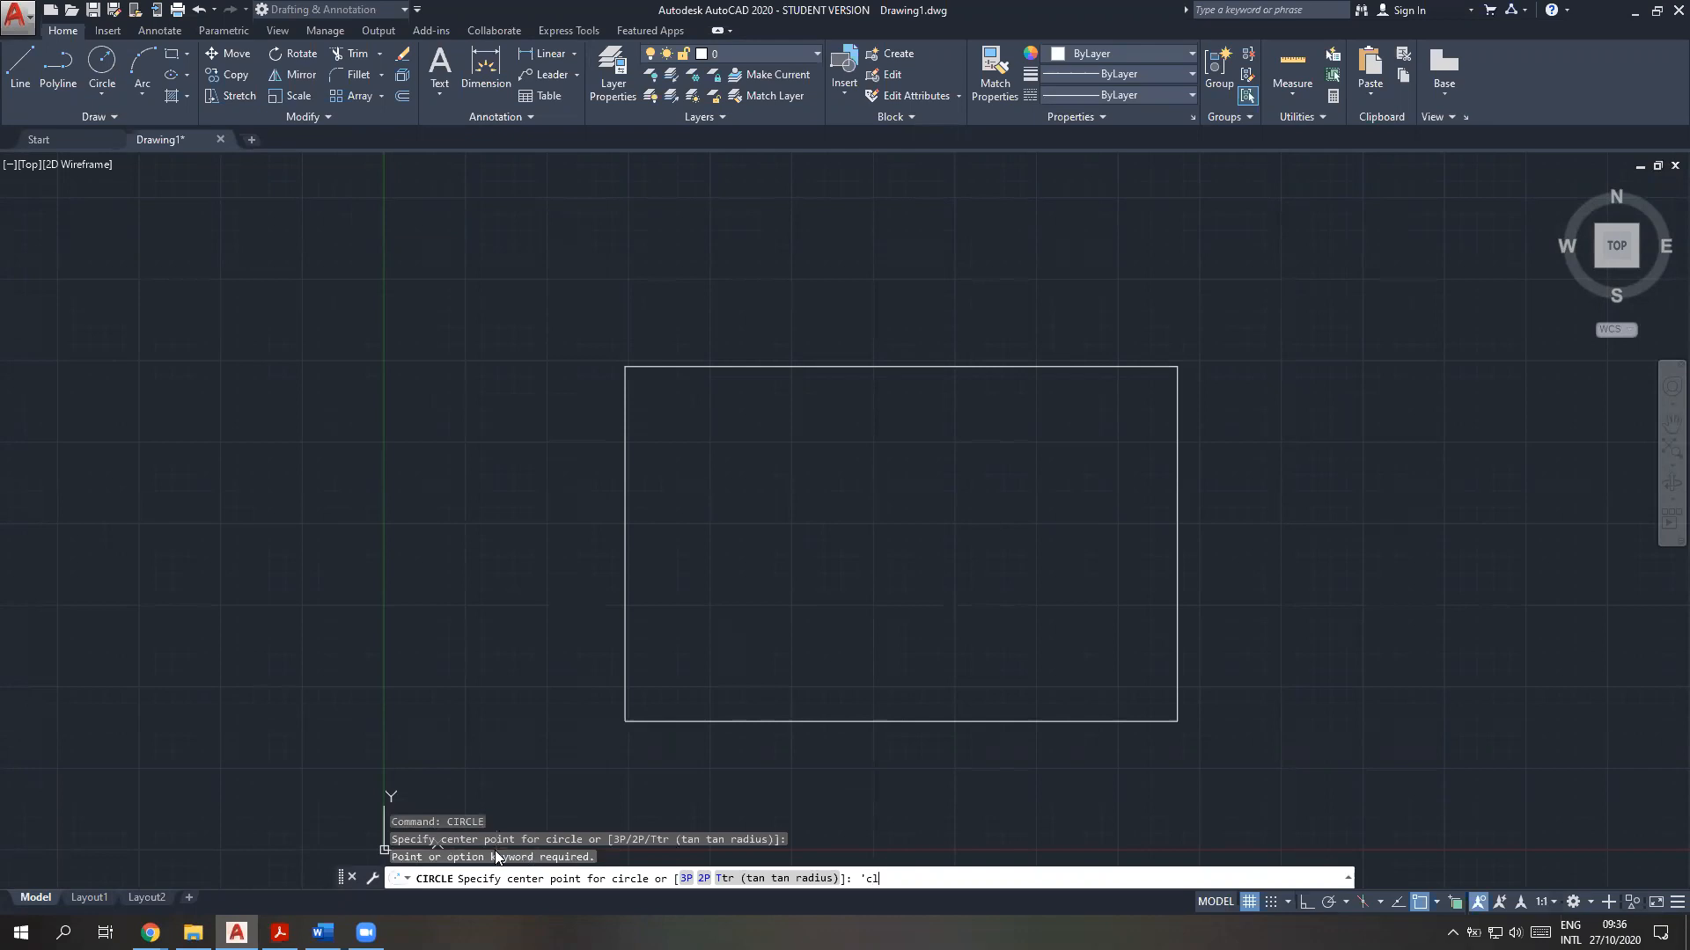
key(Return)
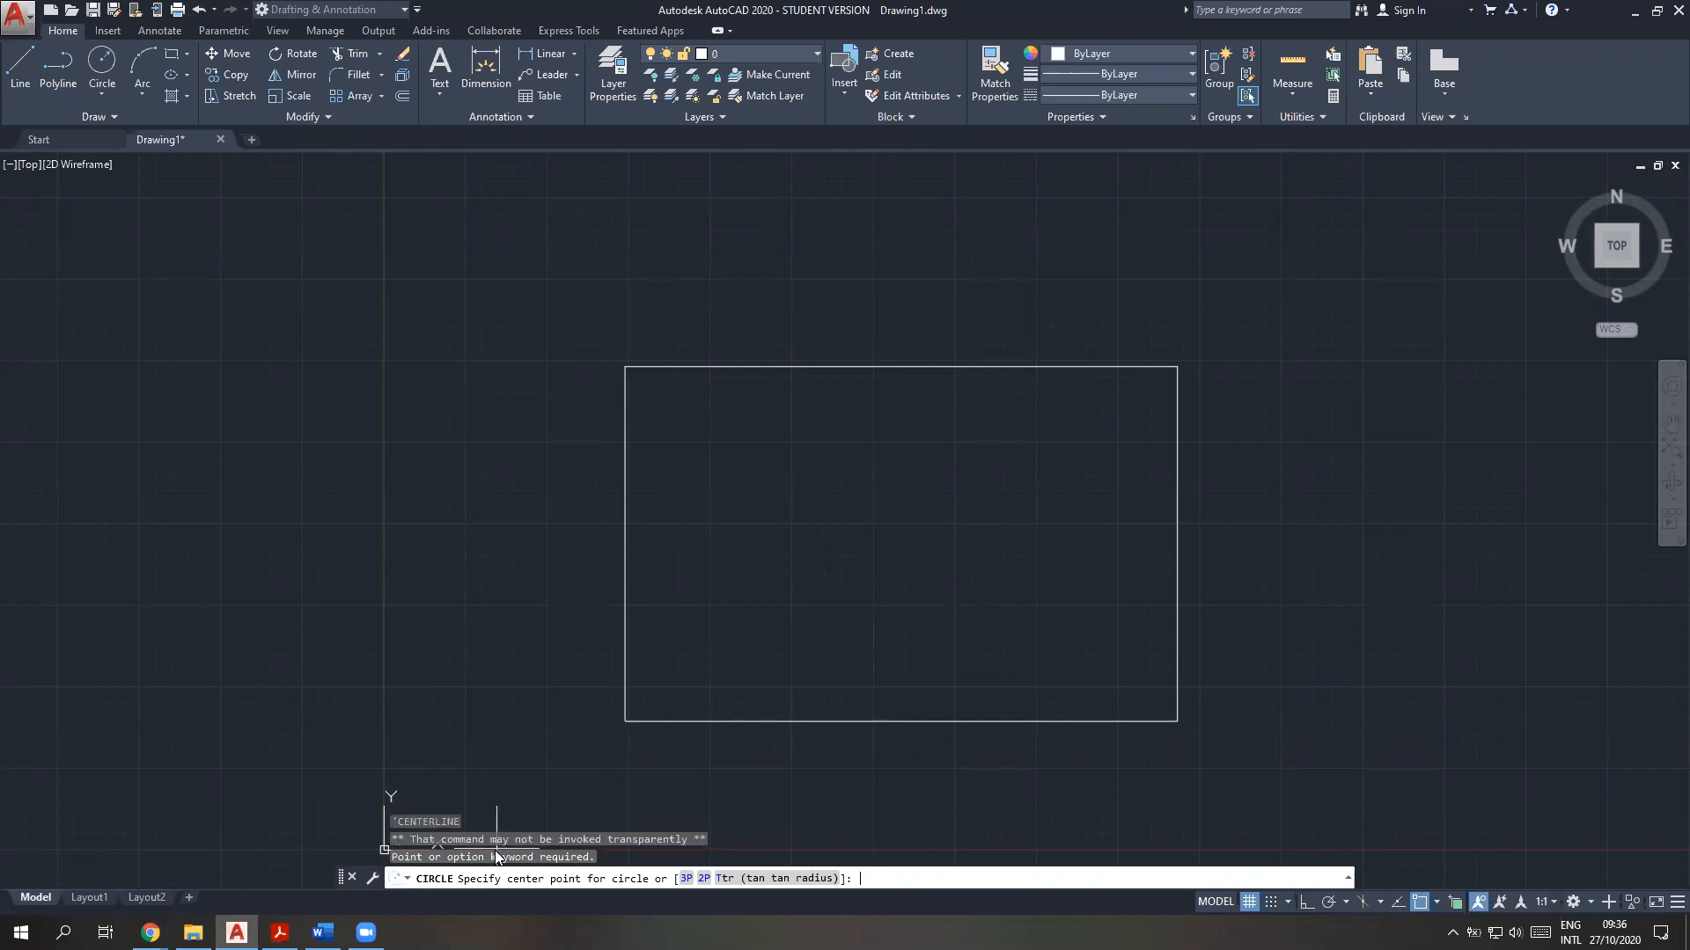
key(Return)
text('cal)
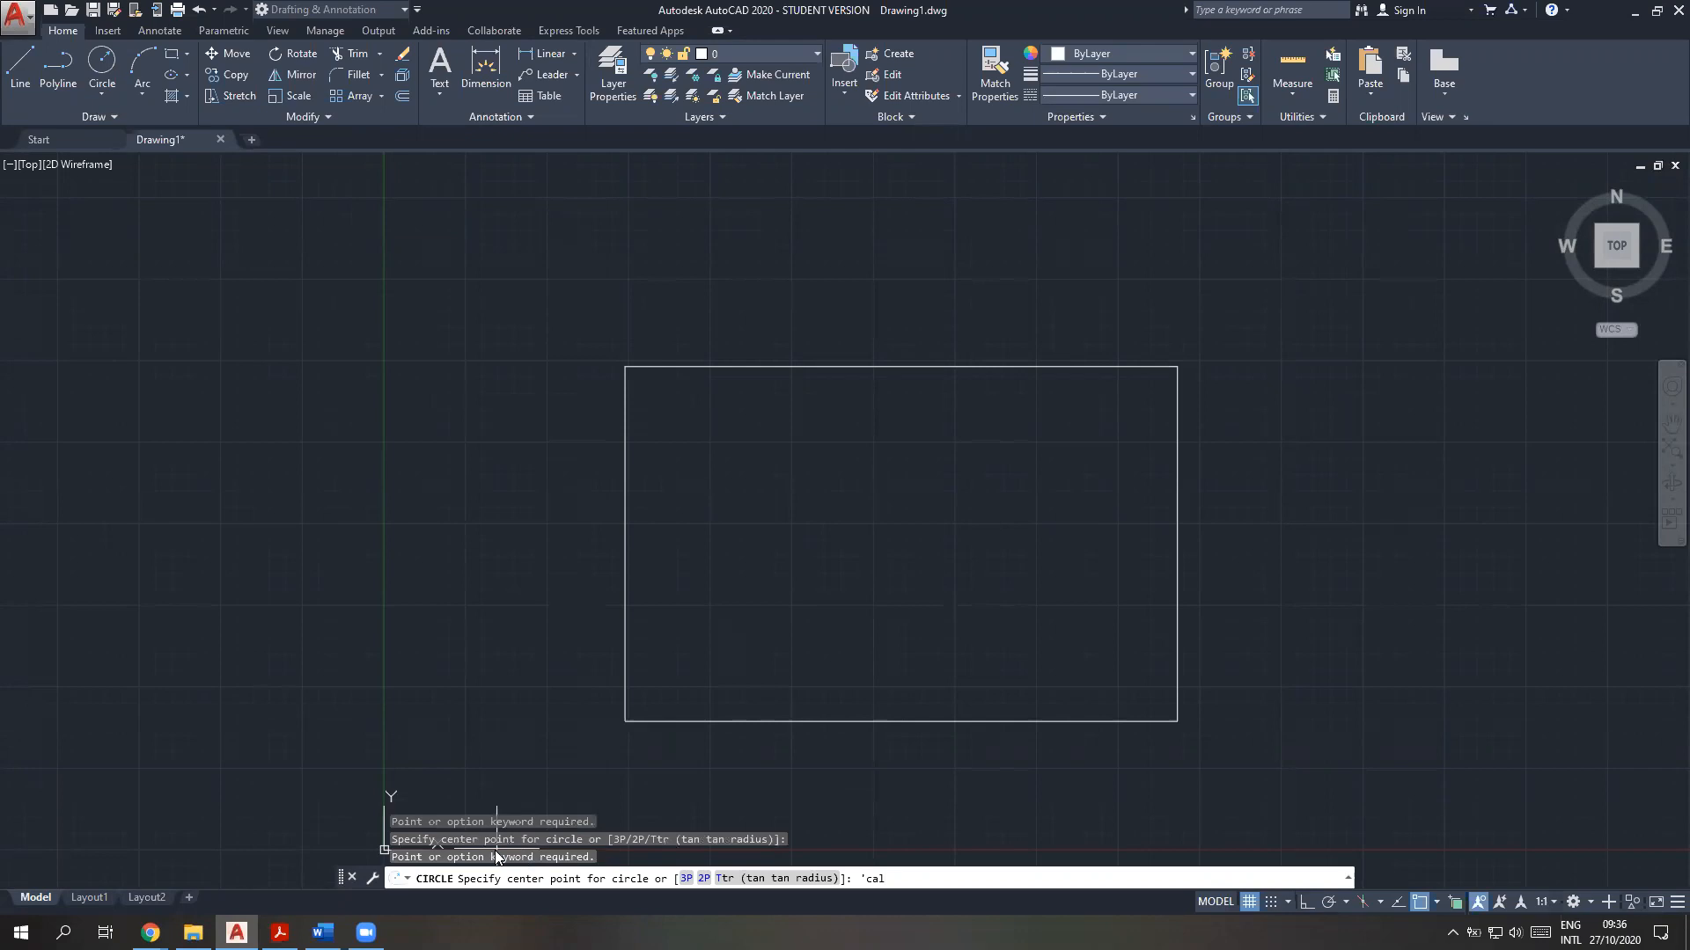
key(Return)
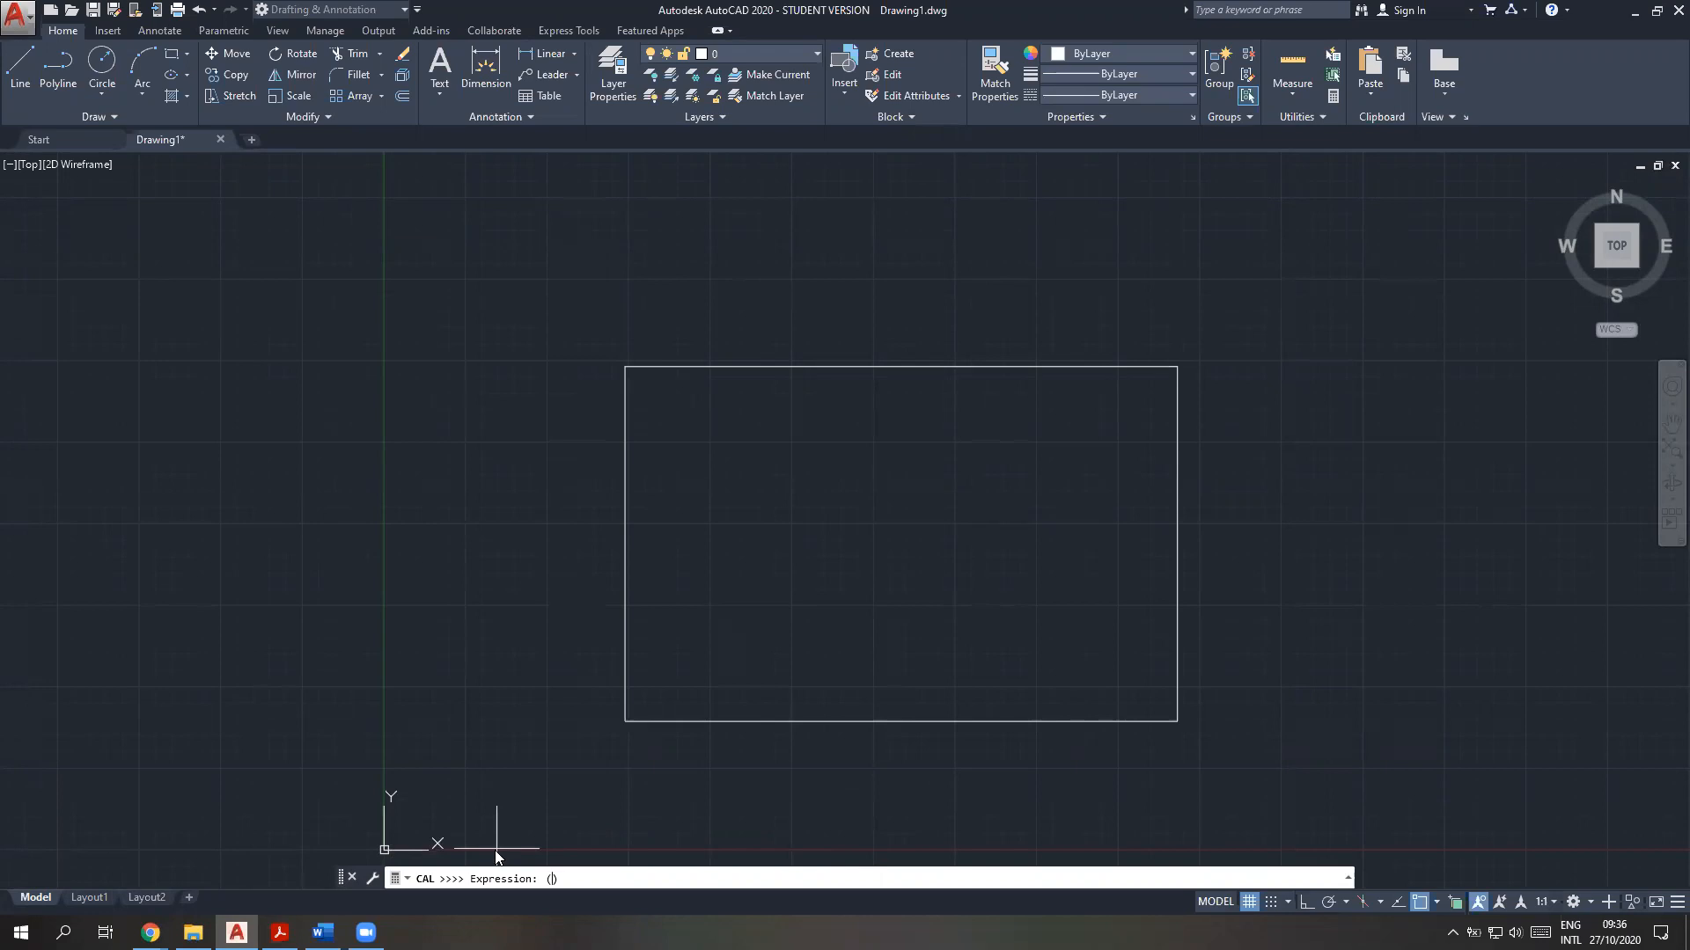
Set the circle's centre with the expression (end+end)/2, picking the rectangle near its lower-left and upper-right corners
text(end+end)
key(BackSpace)
key(BackSpace)
key(BackSpace)
key(BackSpace)
key(Return)
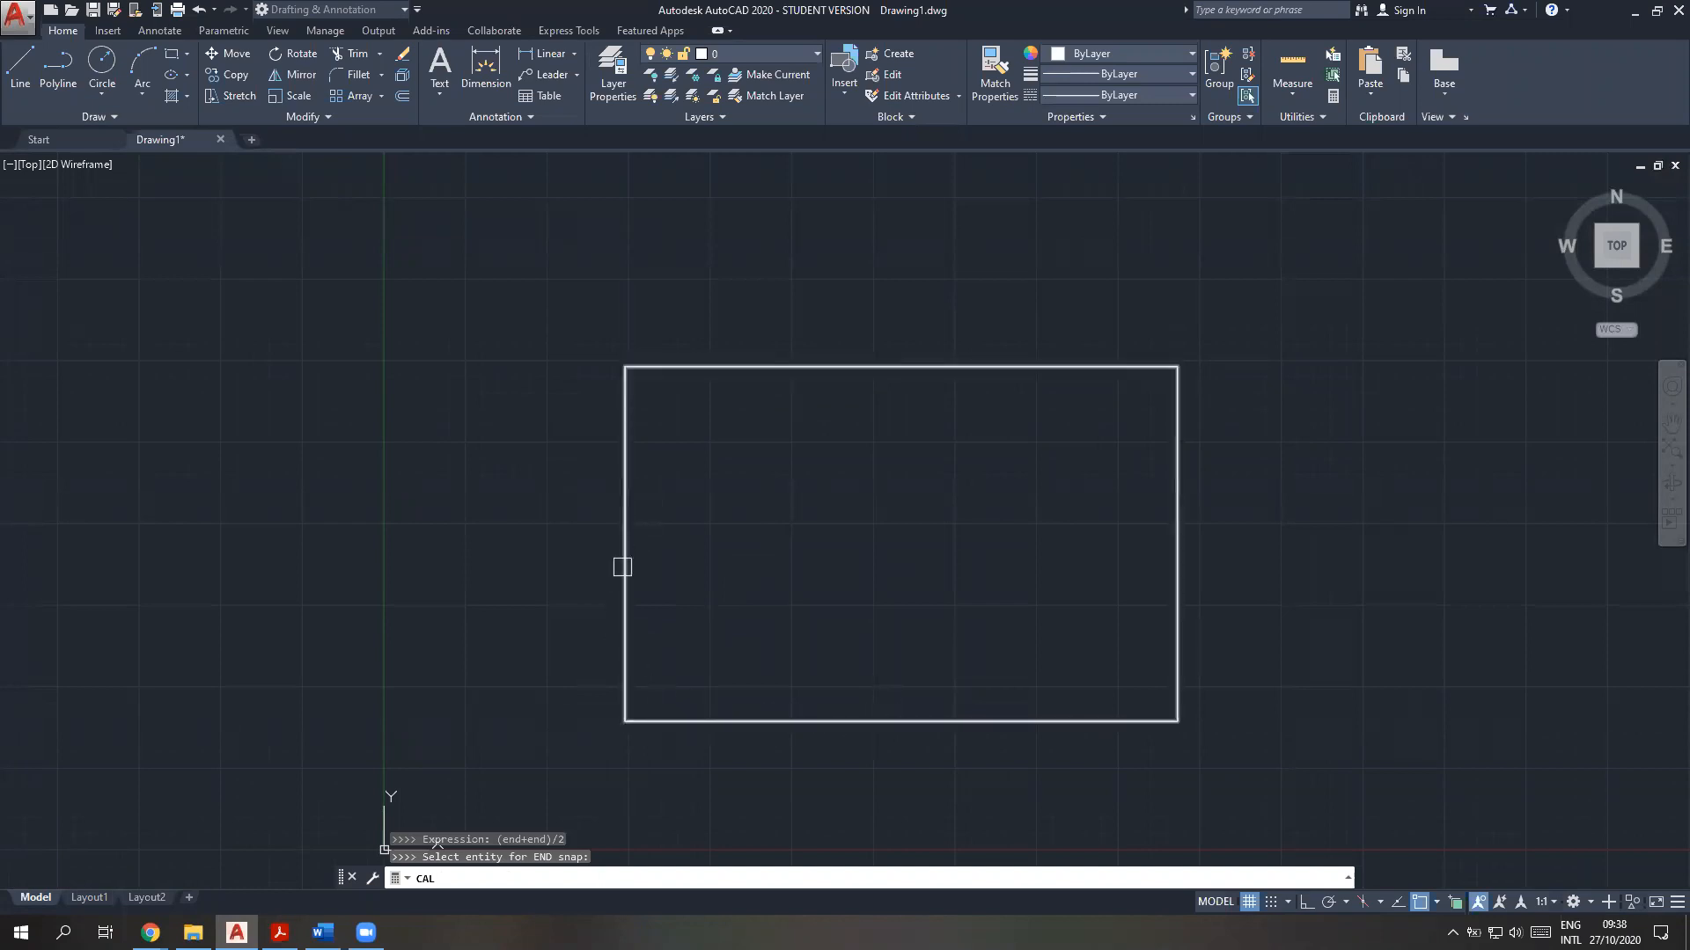
click(657, 720)
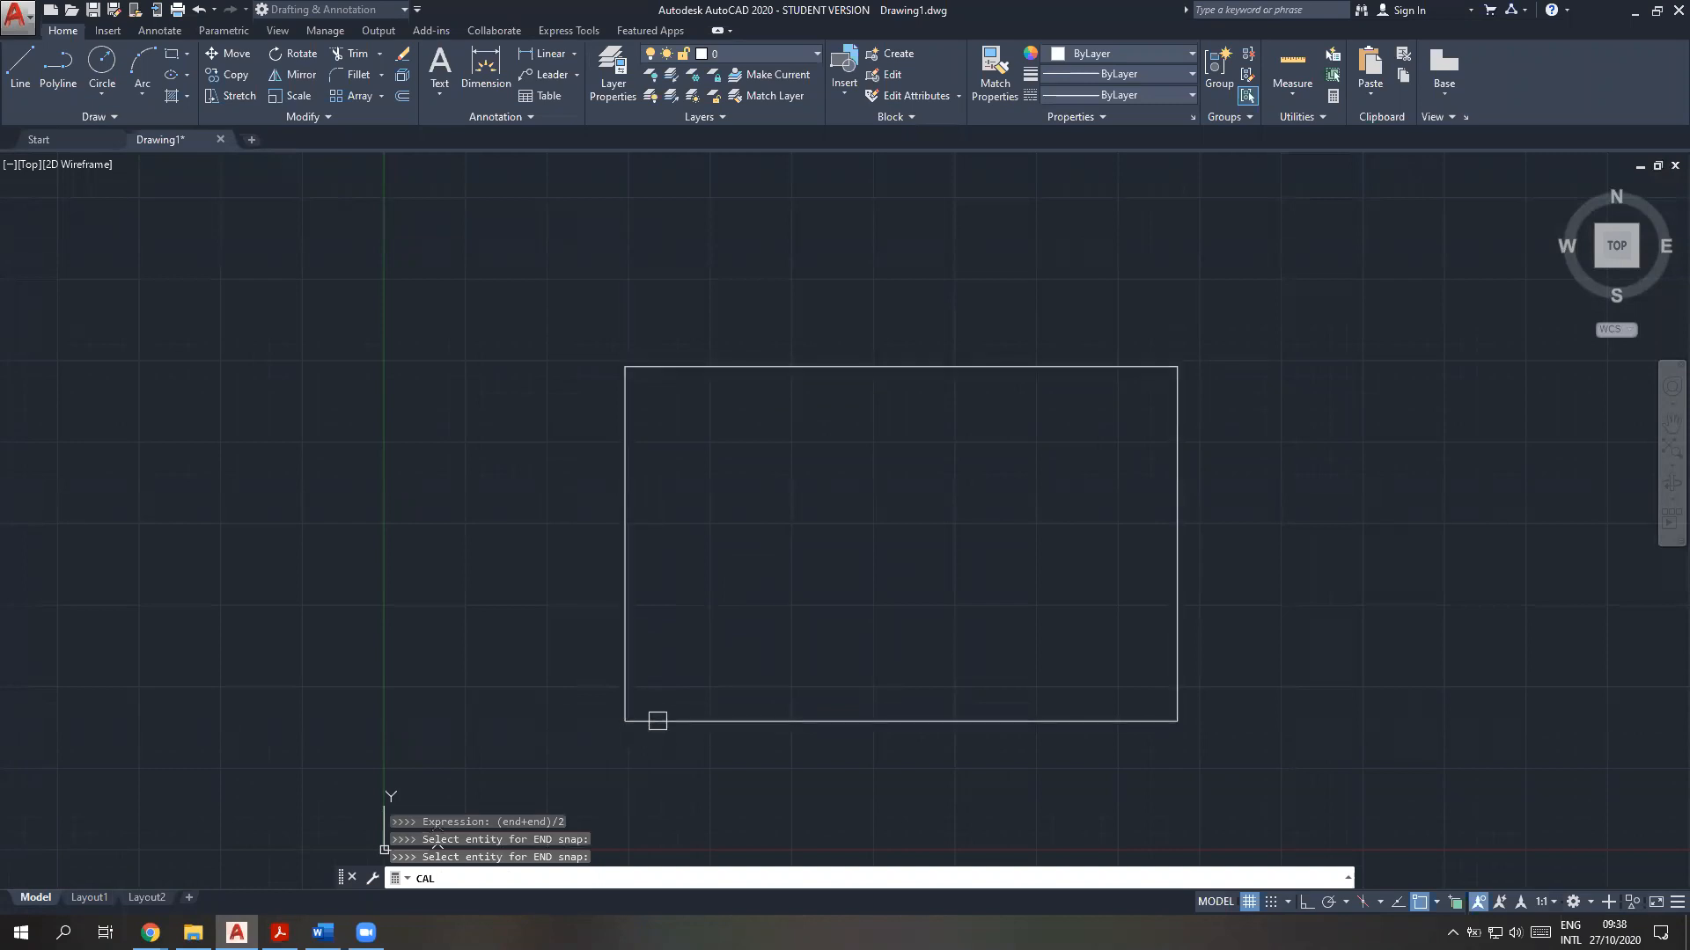
click(1179, 388)
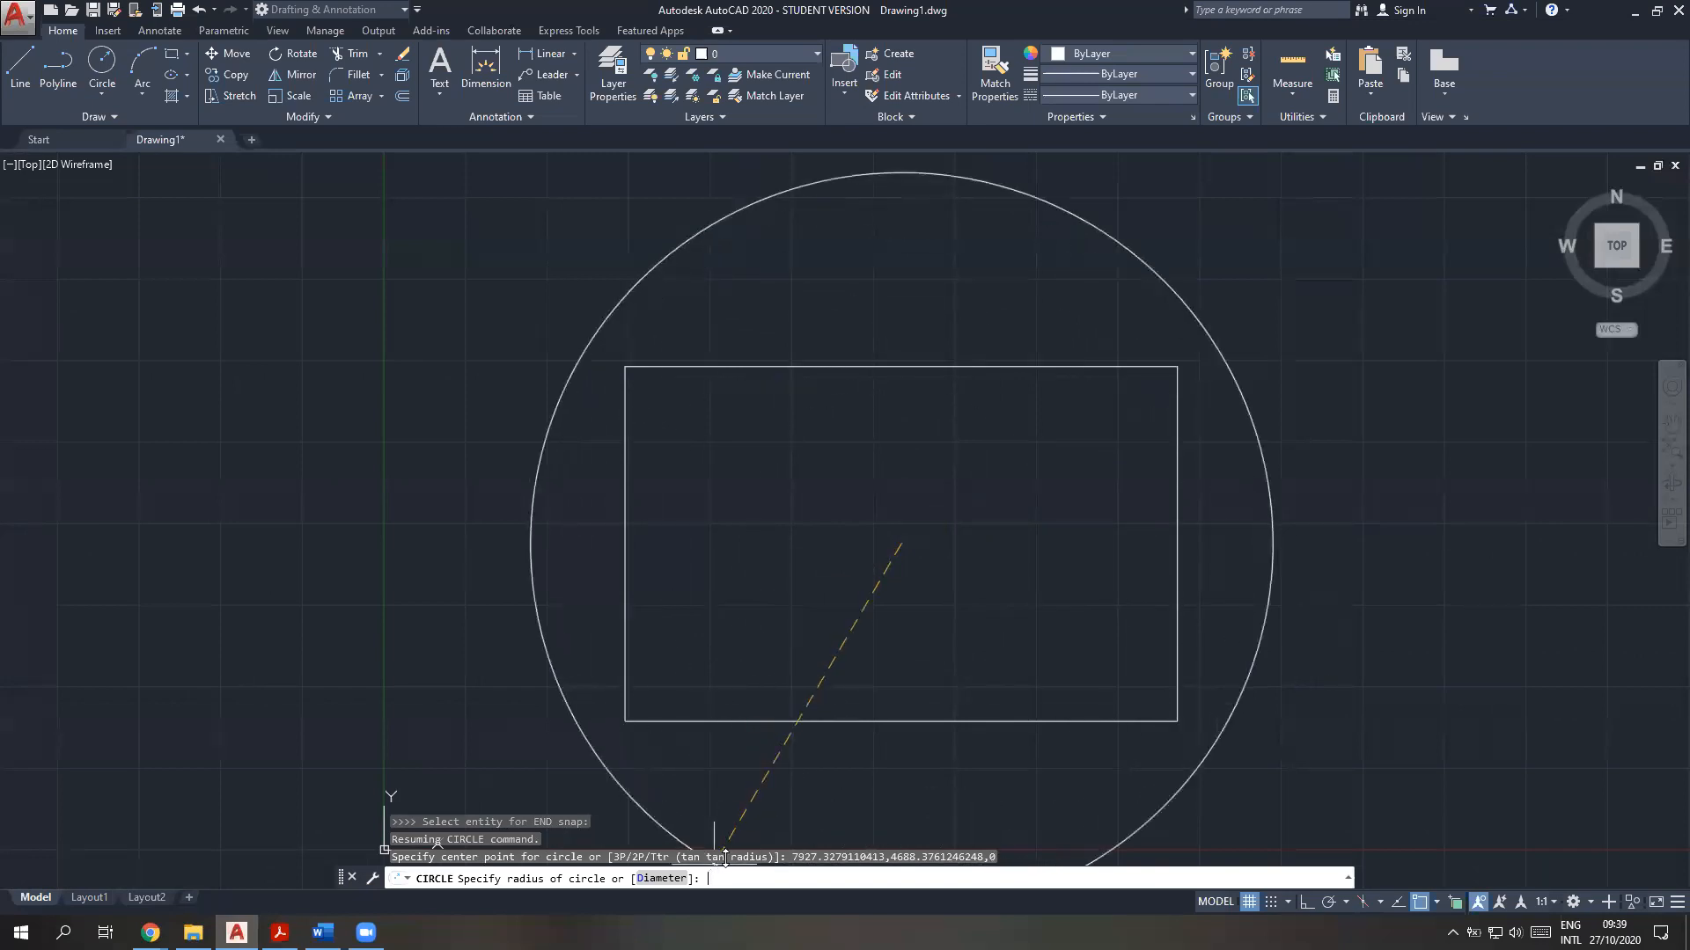
Invoke 'cal transparently at the radius prompt and enter a distance expression, dist(int,int)
key(Return)
text('cal)
key(Return)
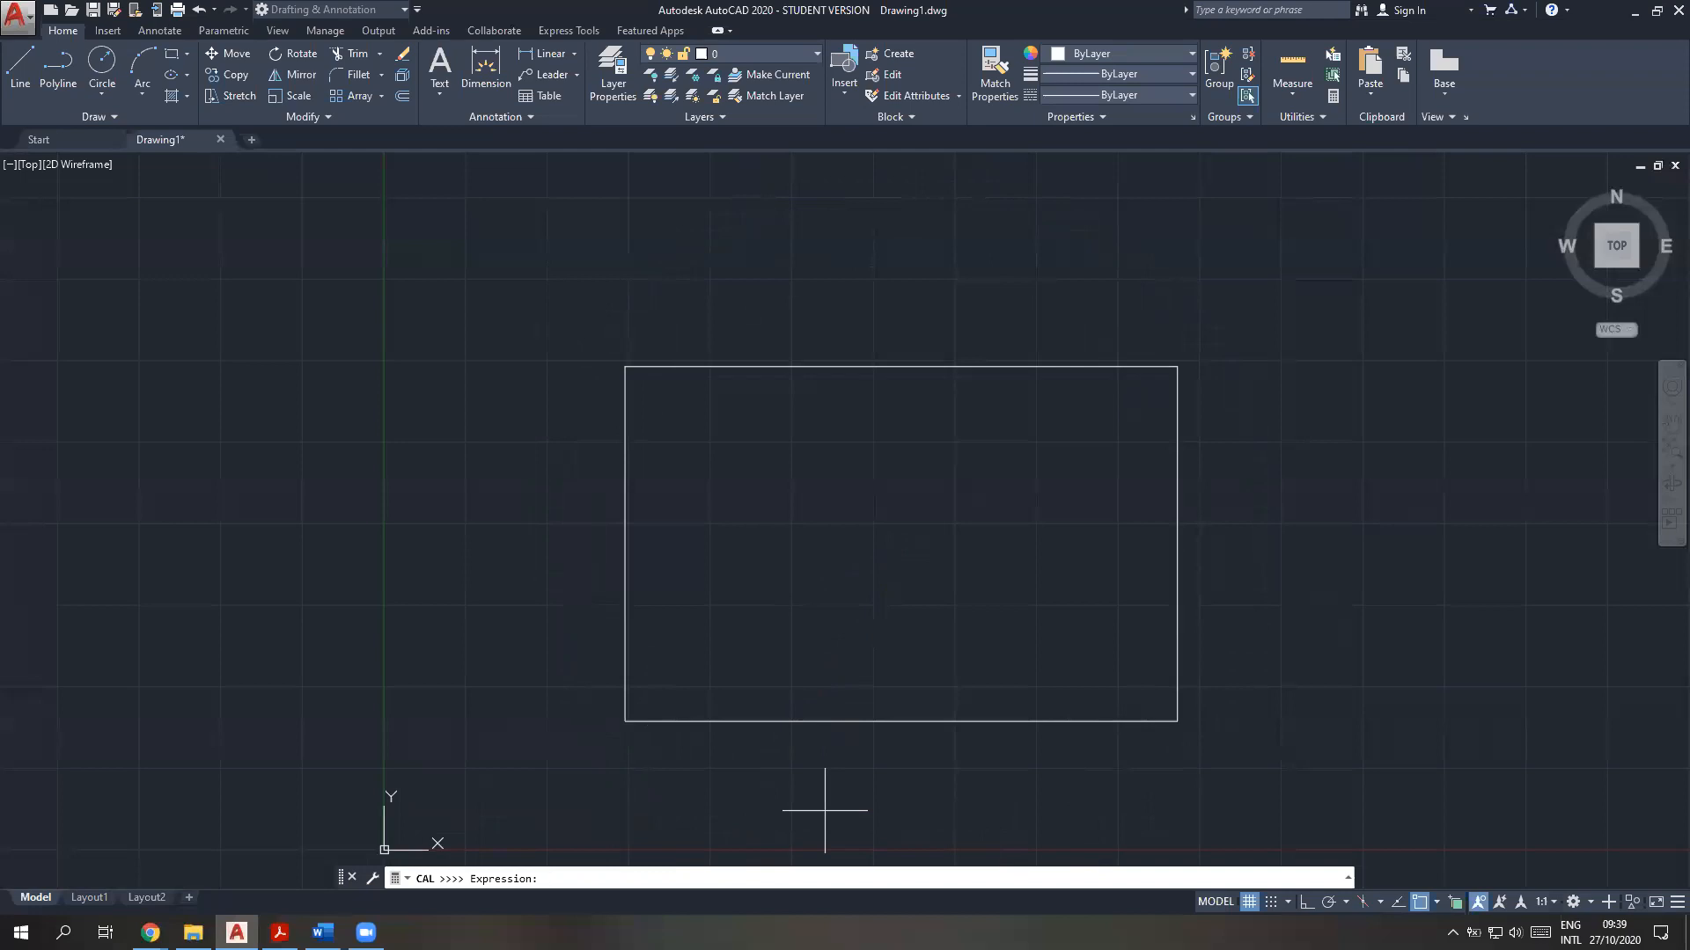
text(dist)
text(()
text(end)
text(,i)
key(BackSpace)
key(BackSpace)
key(BackSpace)
key(BackSpace)
text(nd,end)
key(BackSpace)
key(BackSpace)
key(BackSpace)
key(BackSpace)
key(BackSpace)
key(BackSpace)
key(BackSpace)
key(BackSpace)
text((int,int)
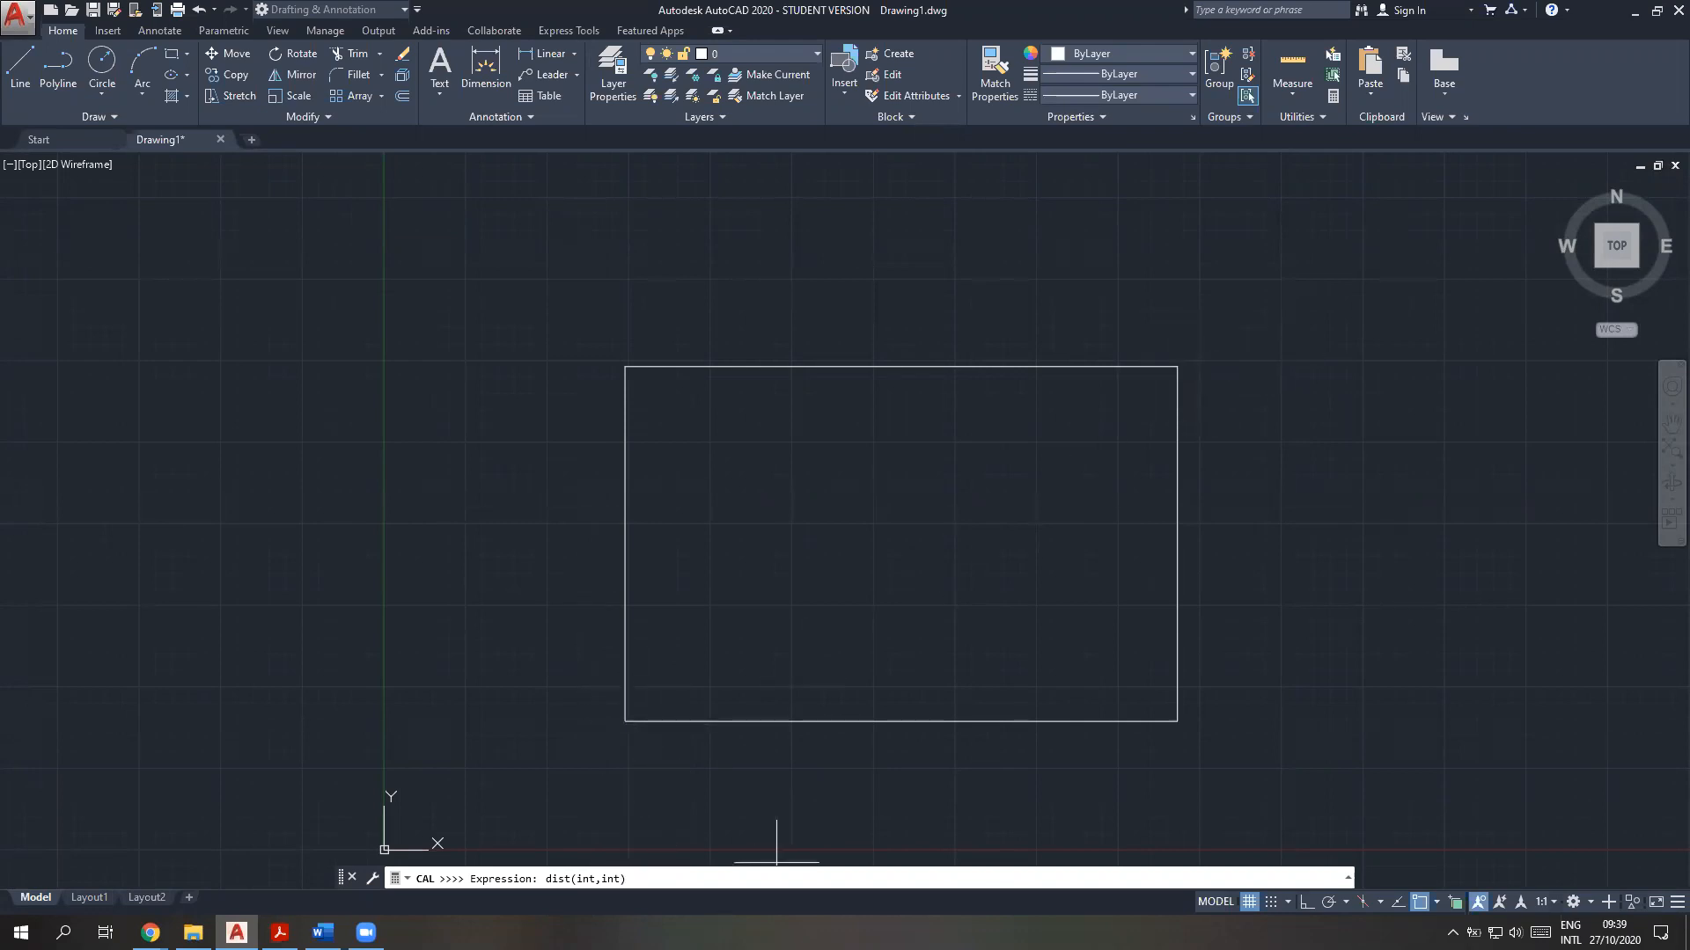
Change the radius expression to dist(int,end)/3 and evaluate it between the rectangle's lower-left and upper-right corners
text())
key(BackSpace)
key(BackSpace)
key(BackSpace)
key(BackSpace)
key(BackSpace)
text(,end)
key(Return)
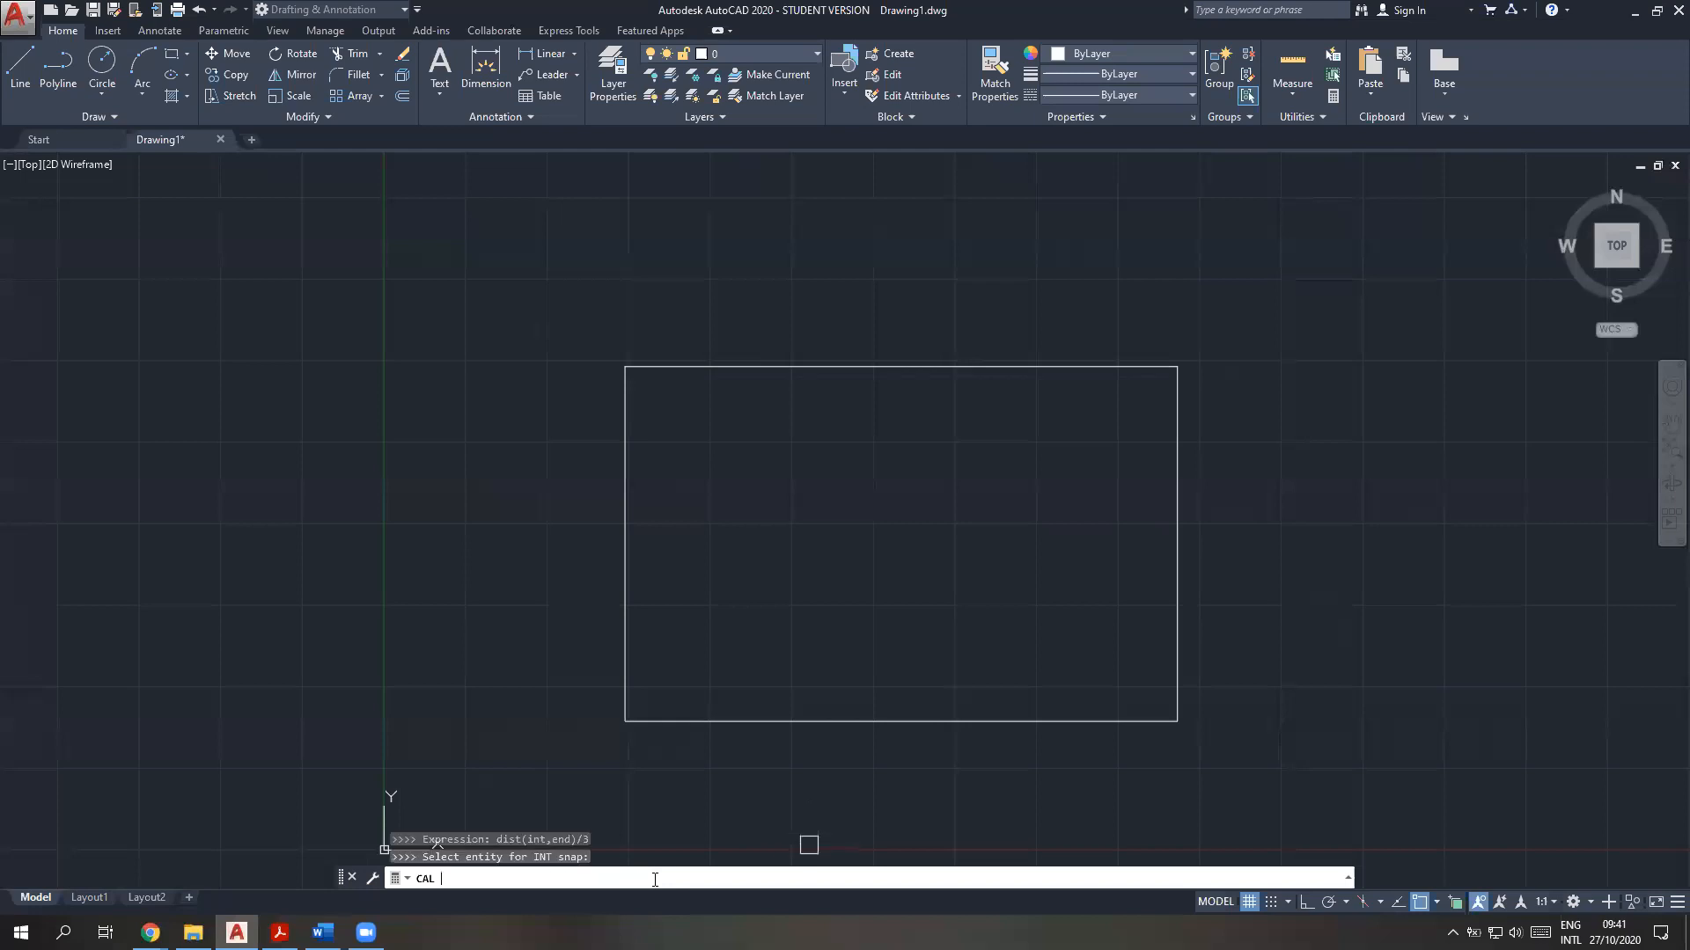
click(627, 720)
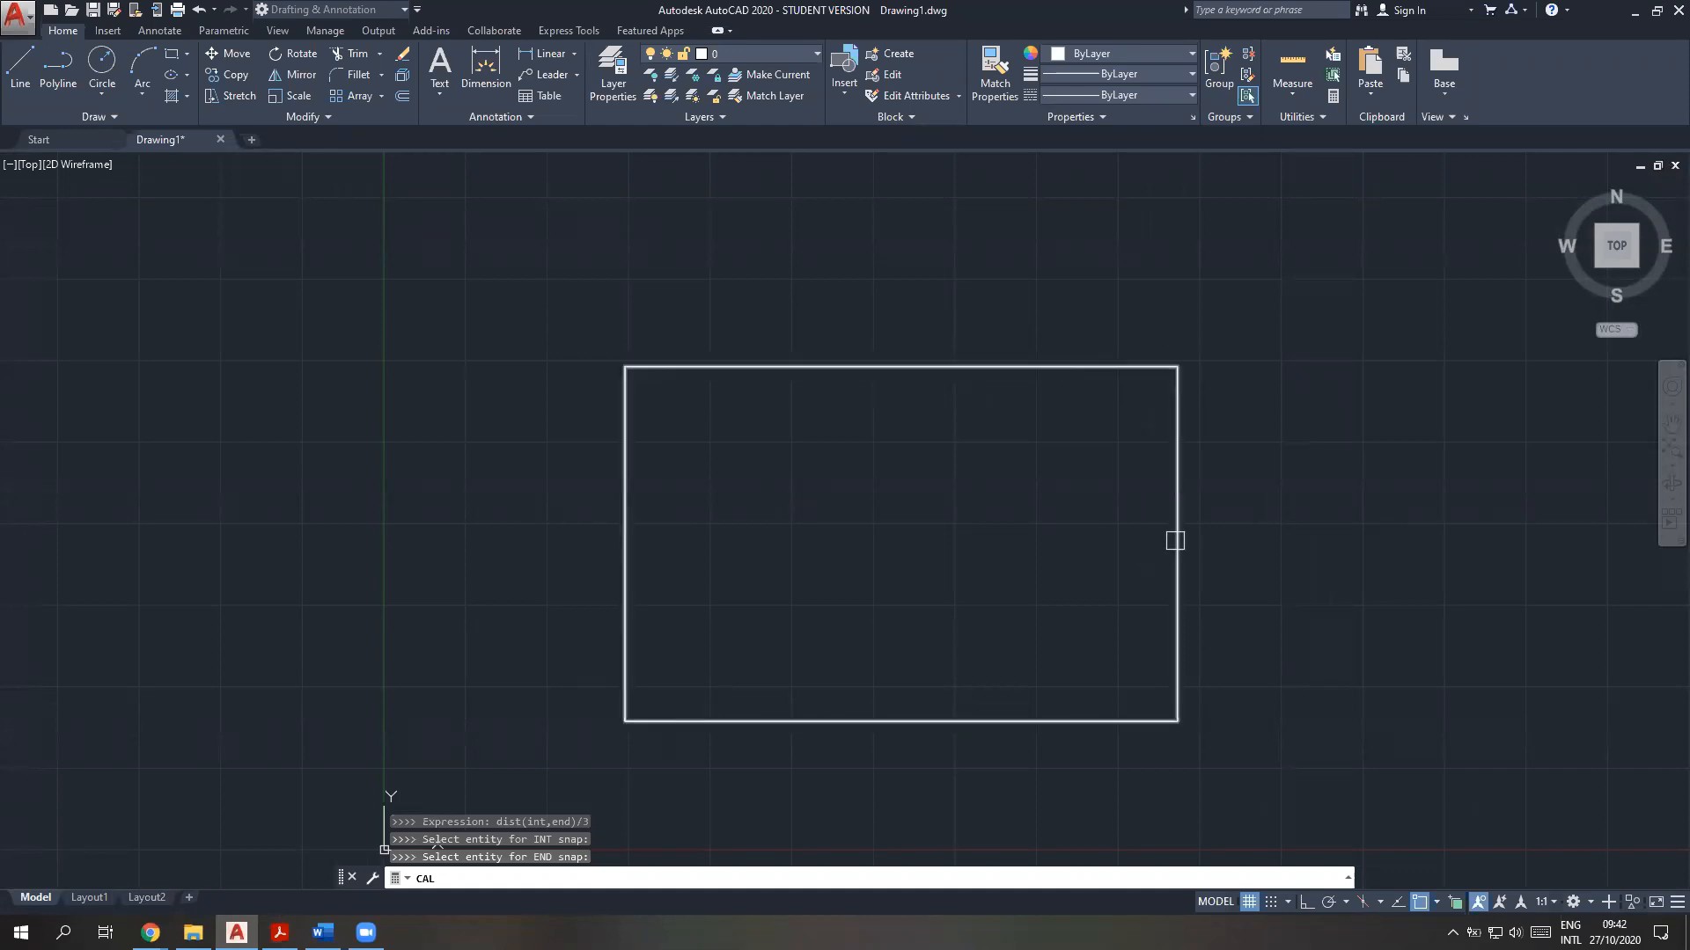
click(1176, 400)
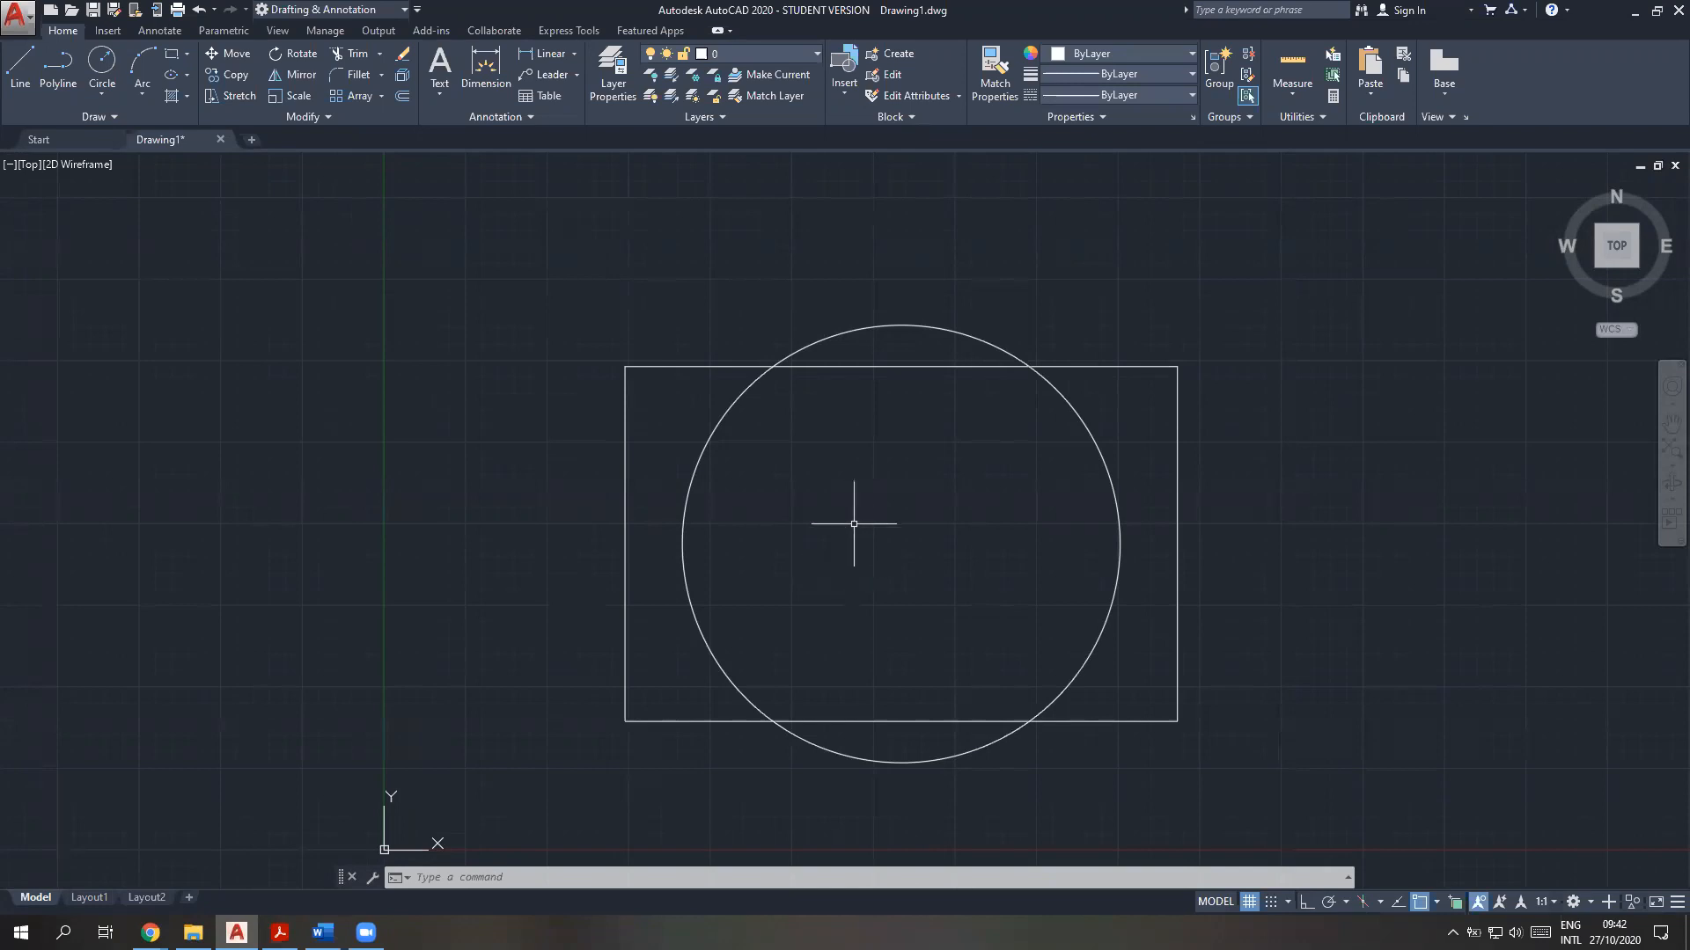
Run LIST on the circle to examine its centre point and radius
click(651, 882)
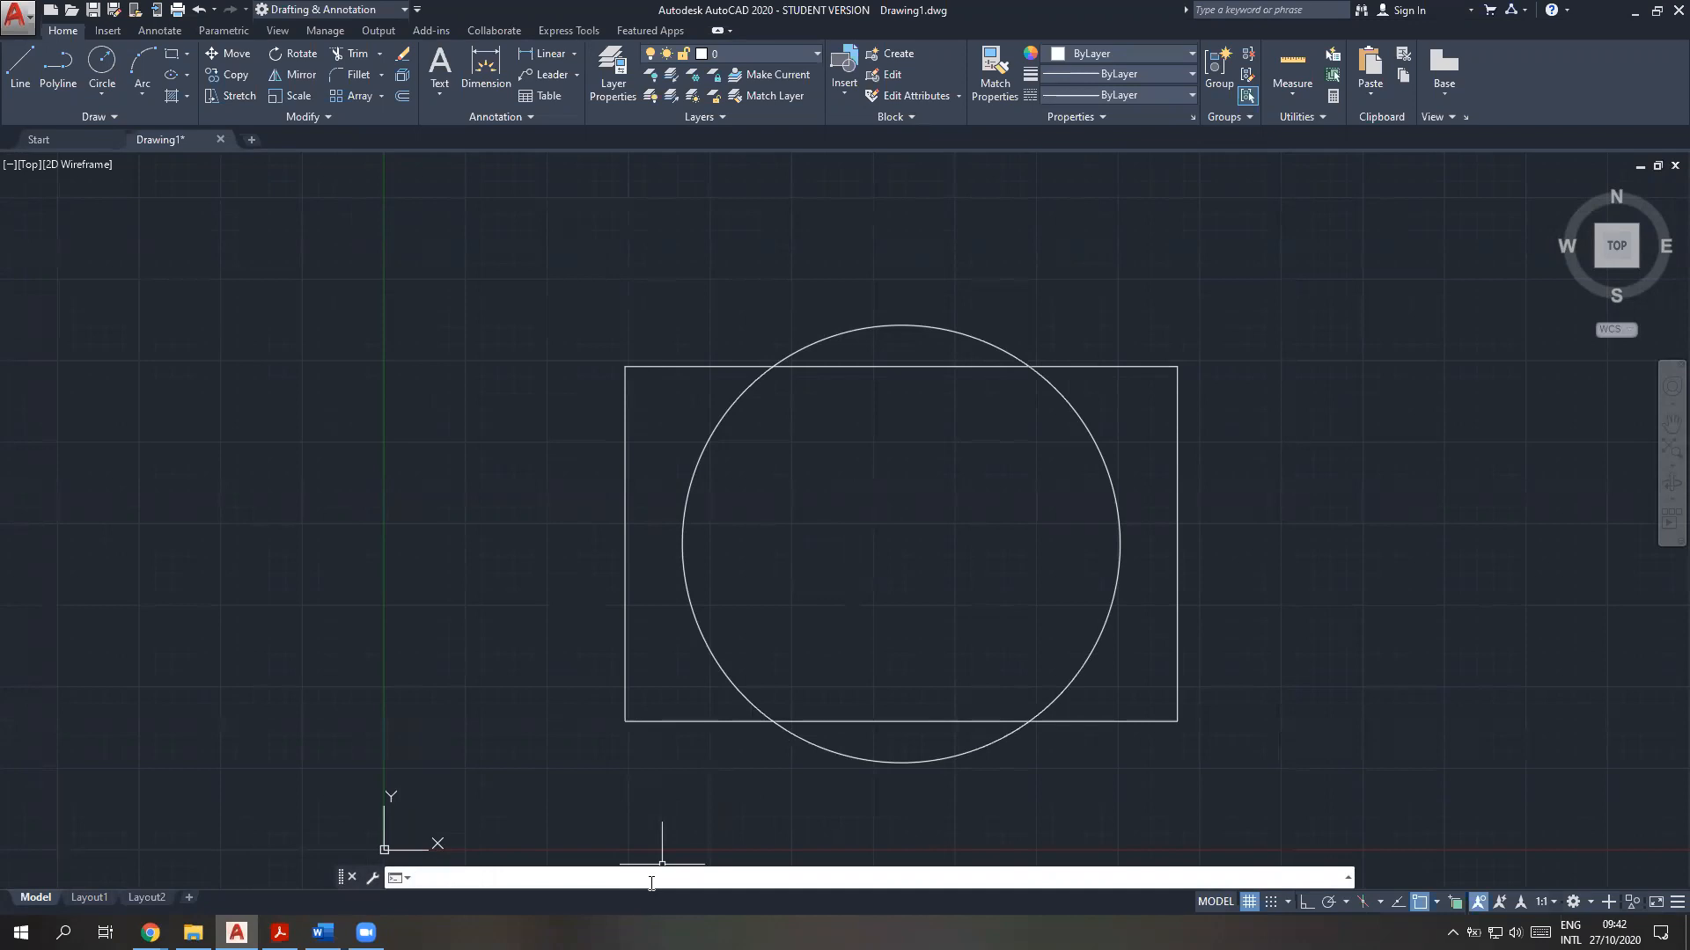
text(LIST)
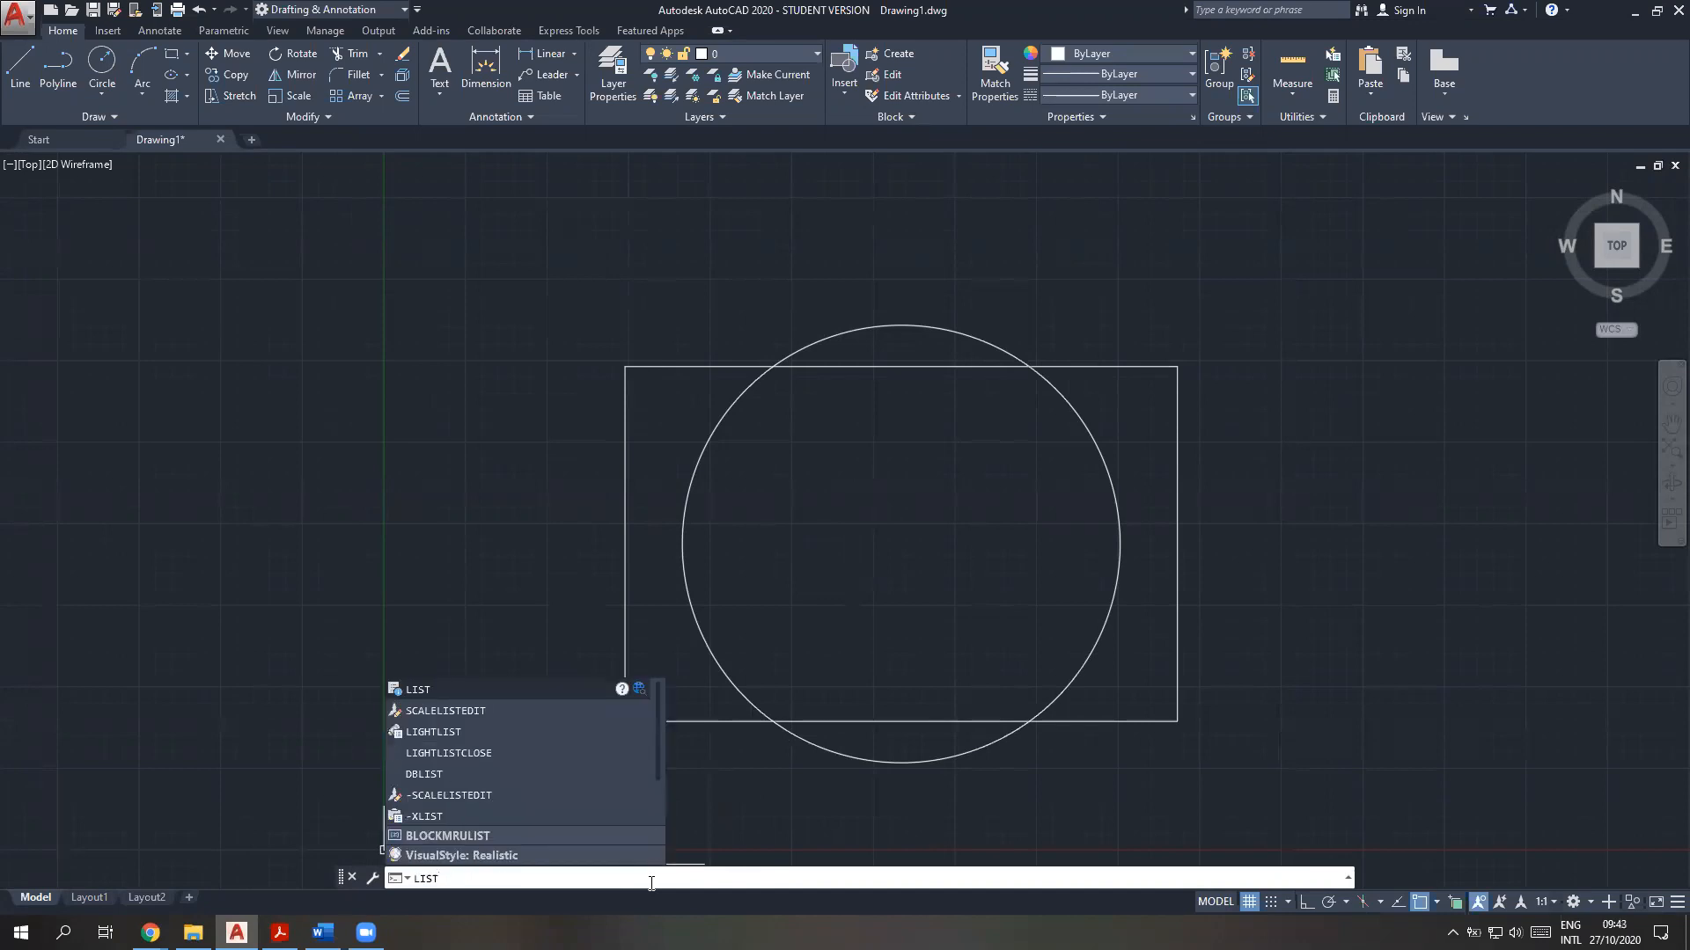
key(Return)
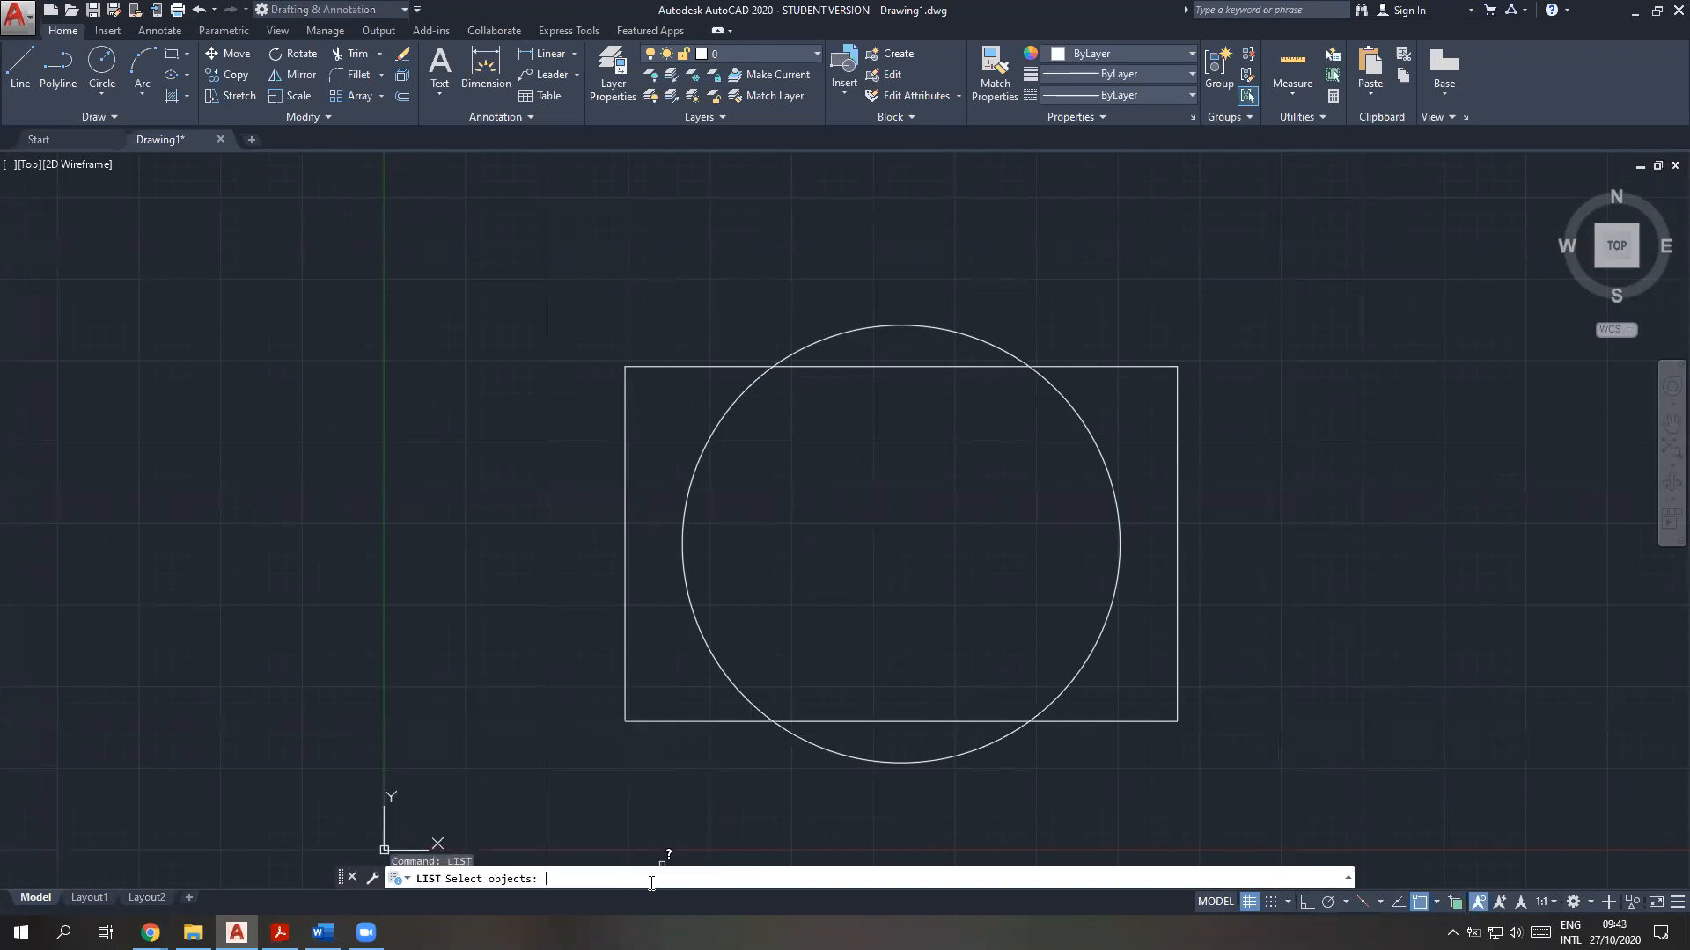
click(693, 613)
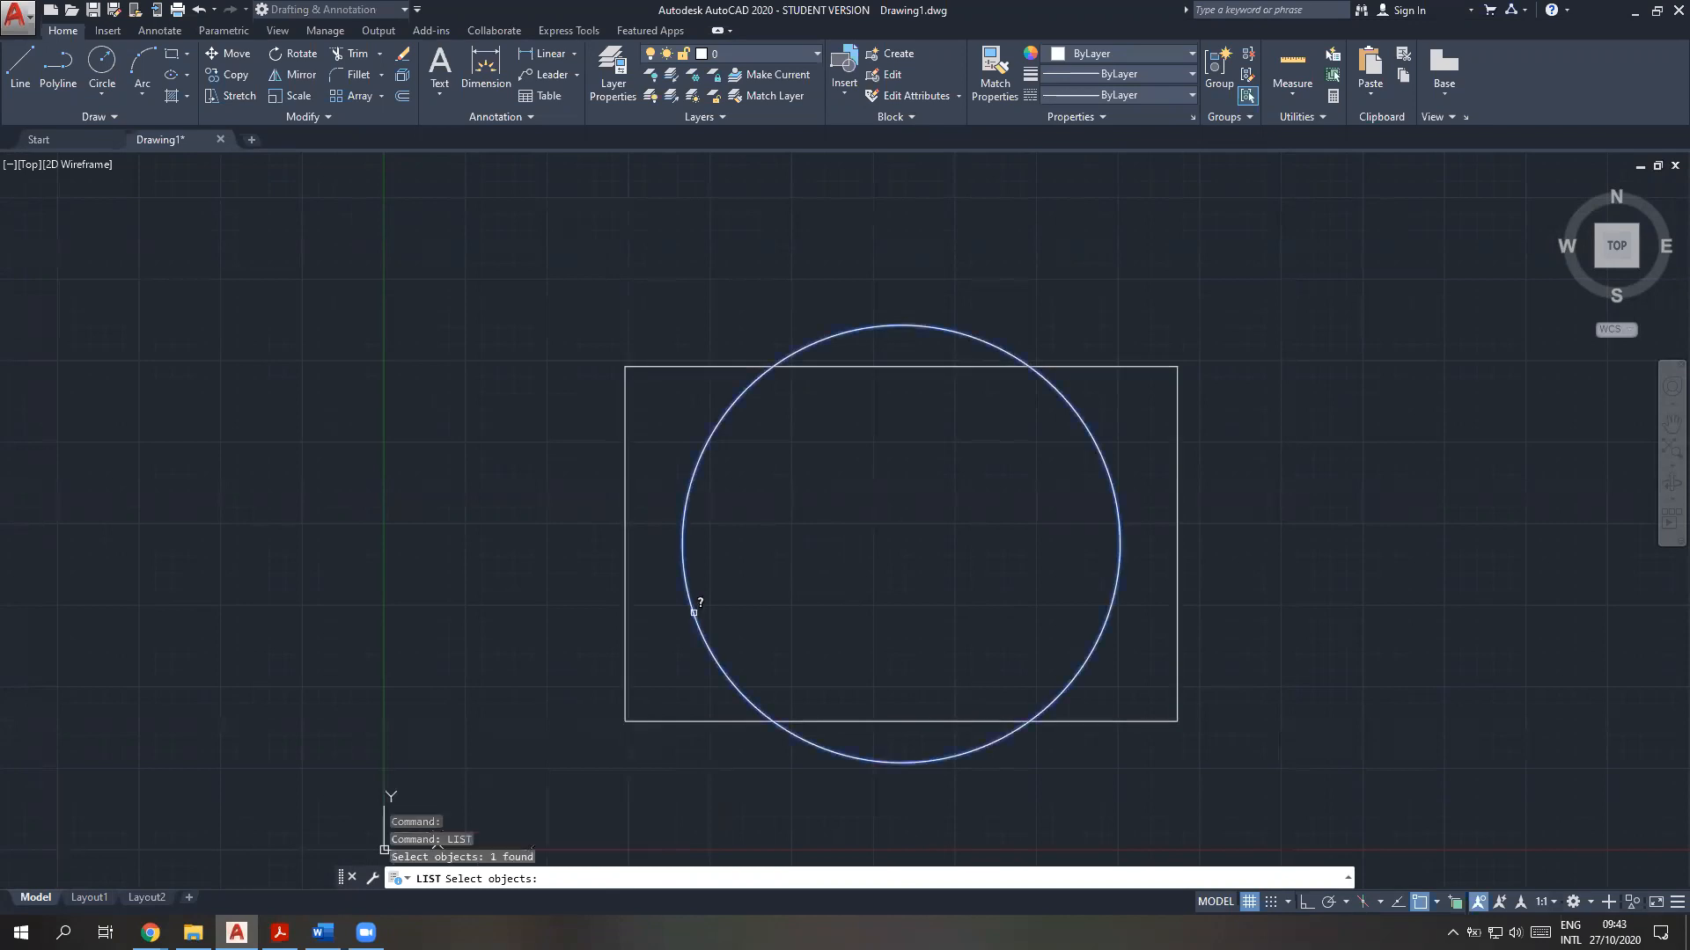
key(Return)
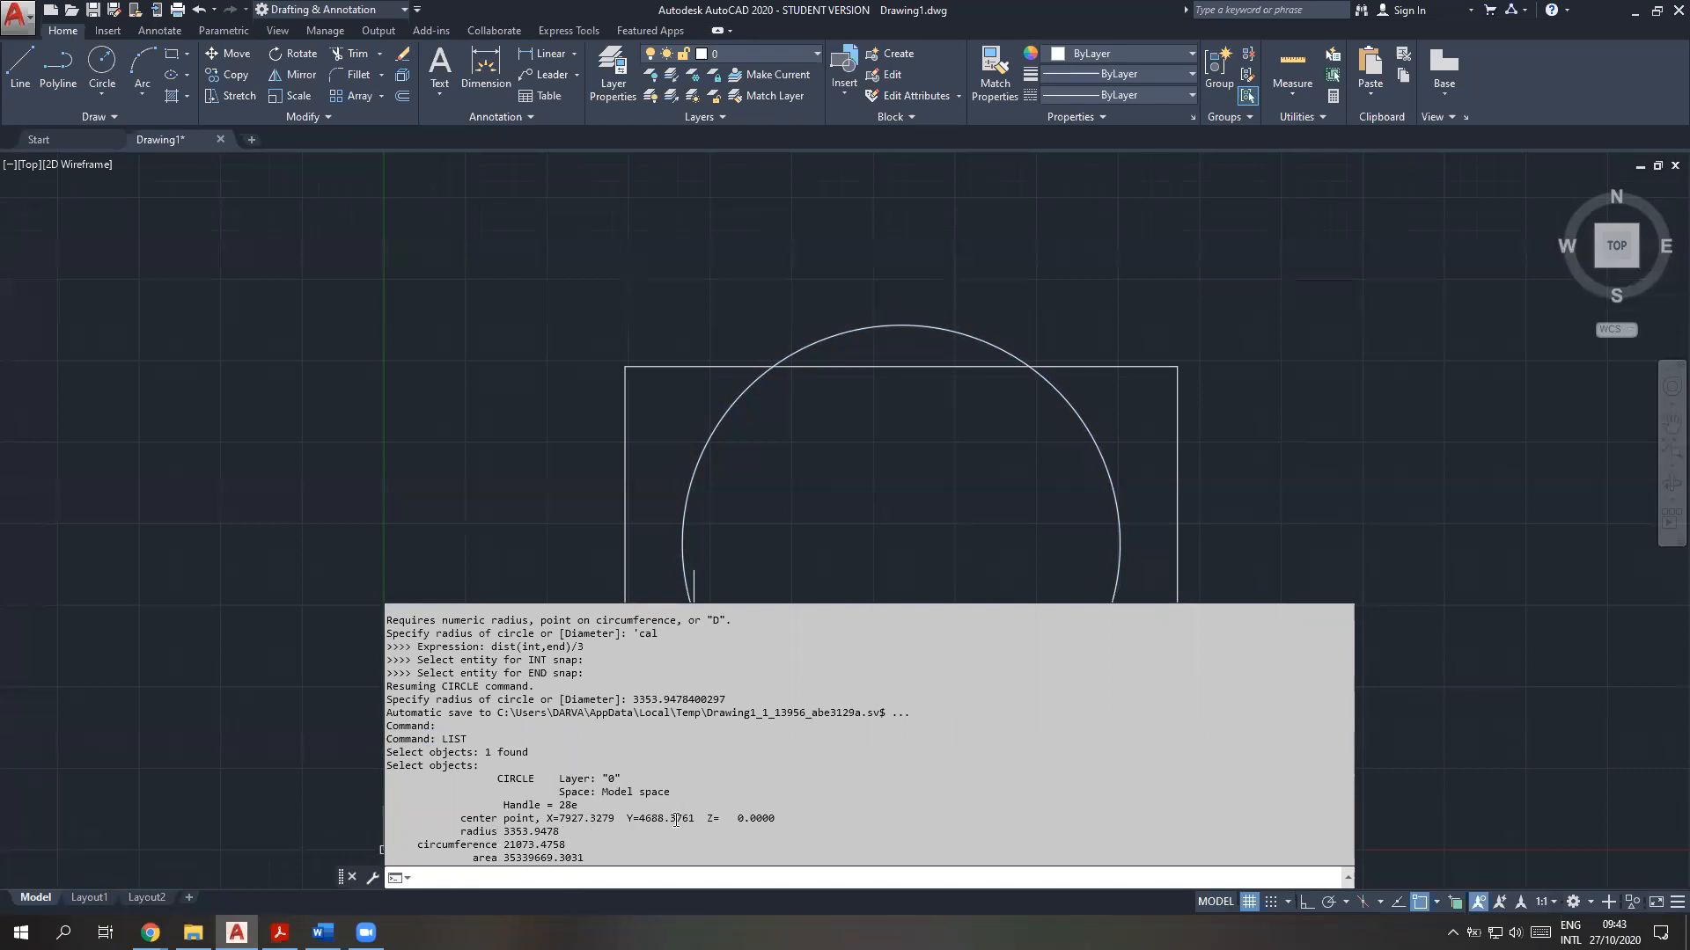
drag(504, 831, 528, 834)
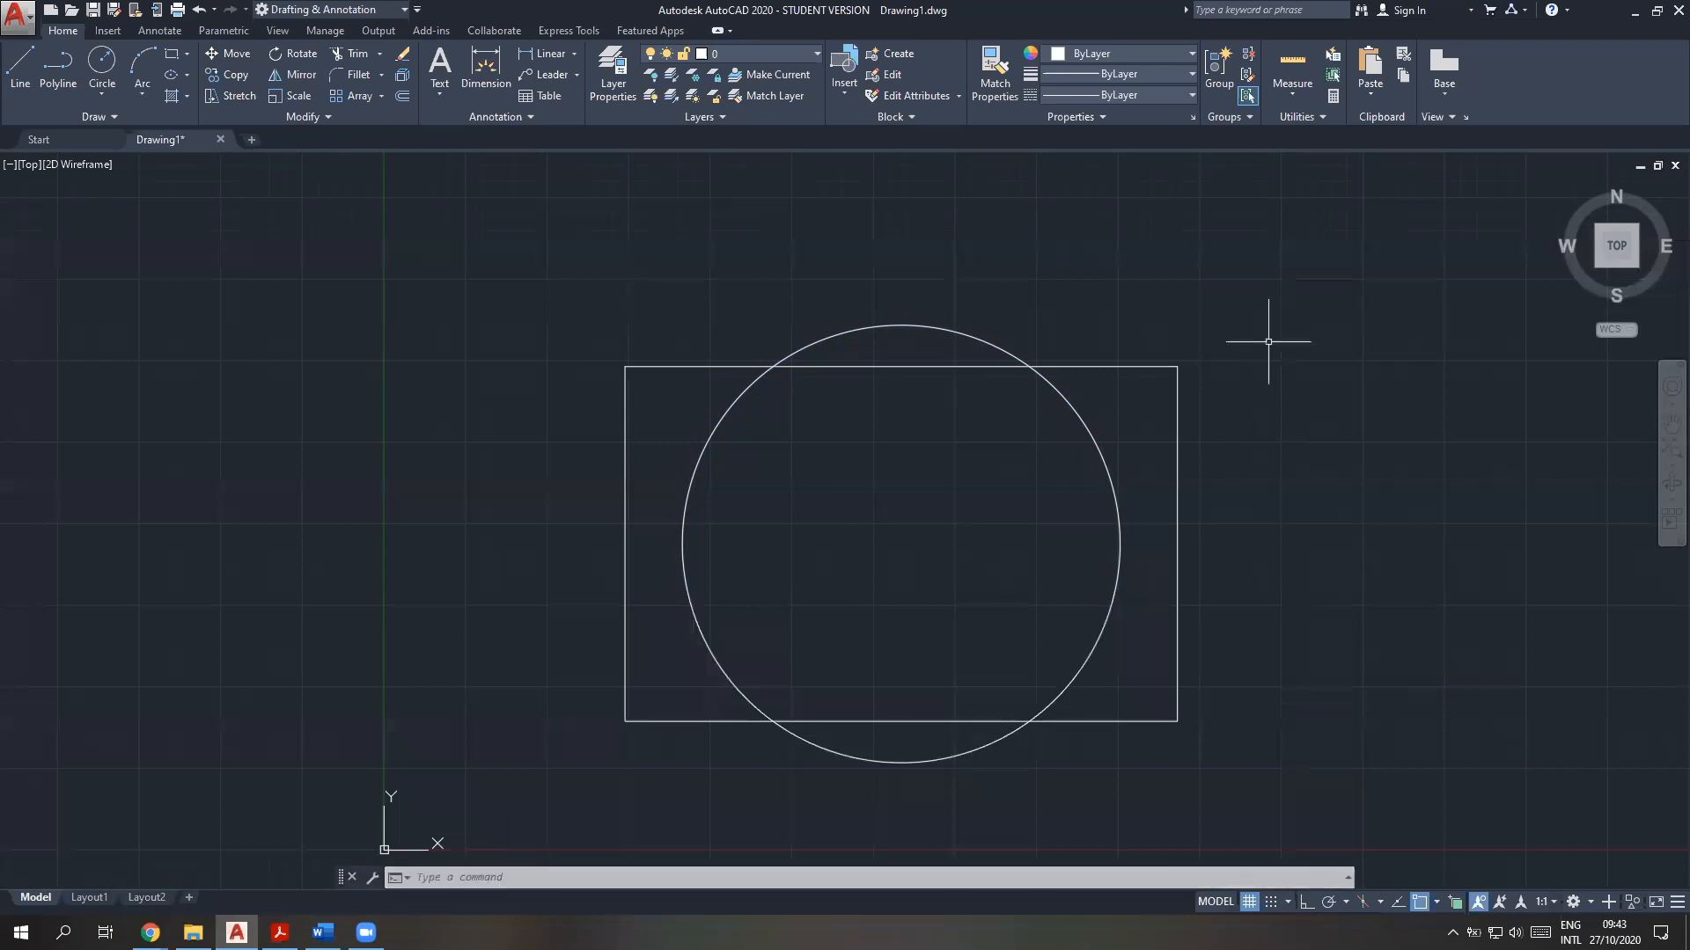
click(549, 877)
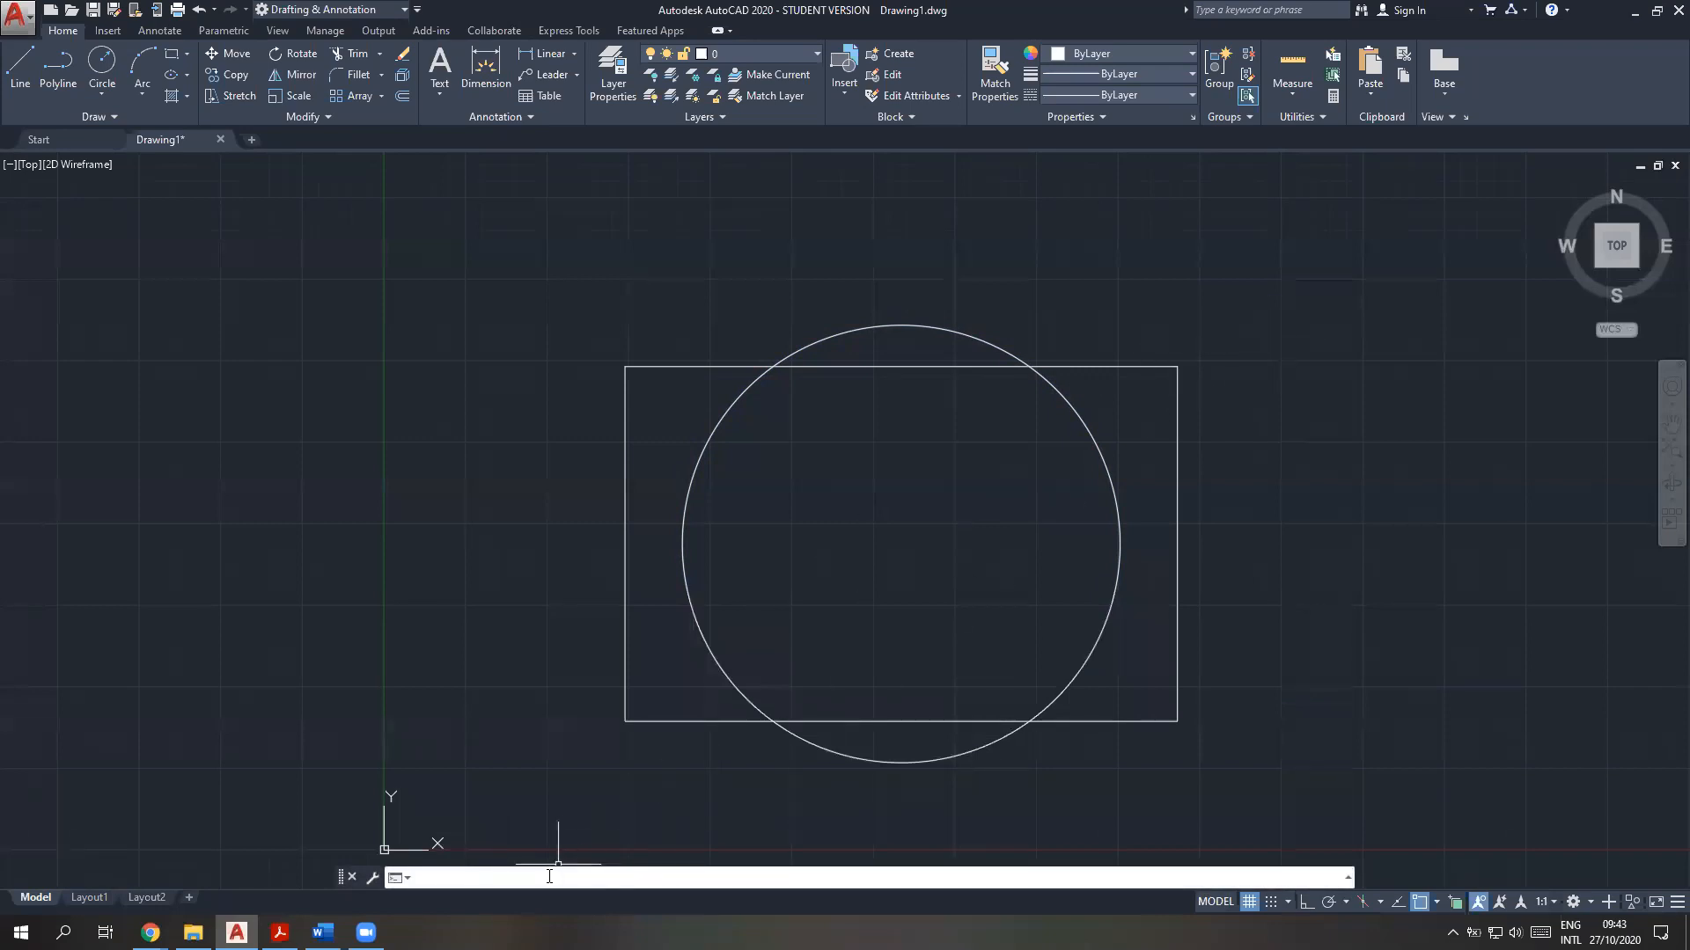
text(CAL)
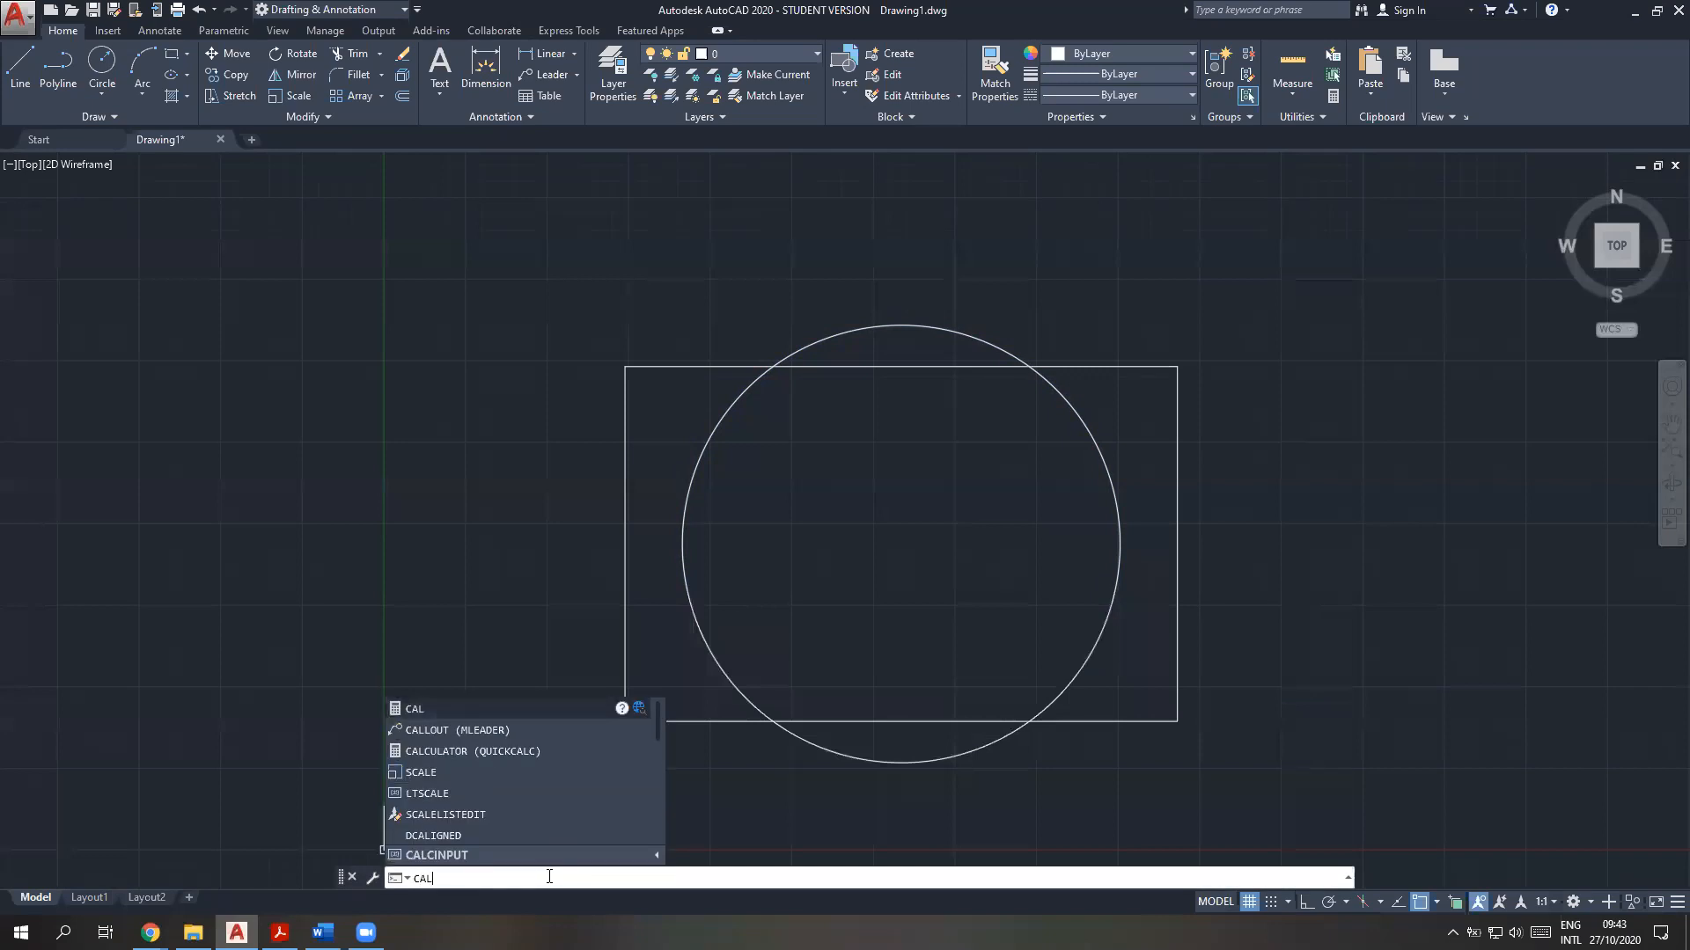
key(Return)
text(dist())
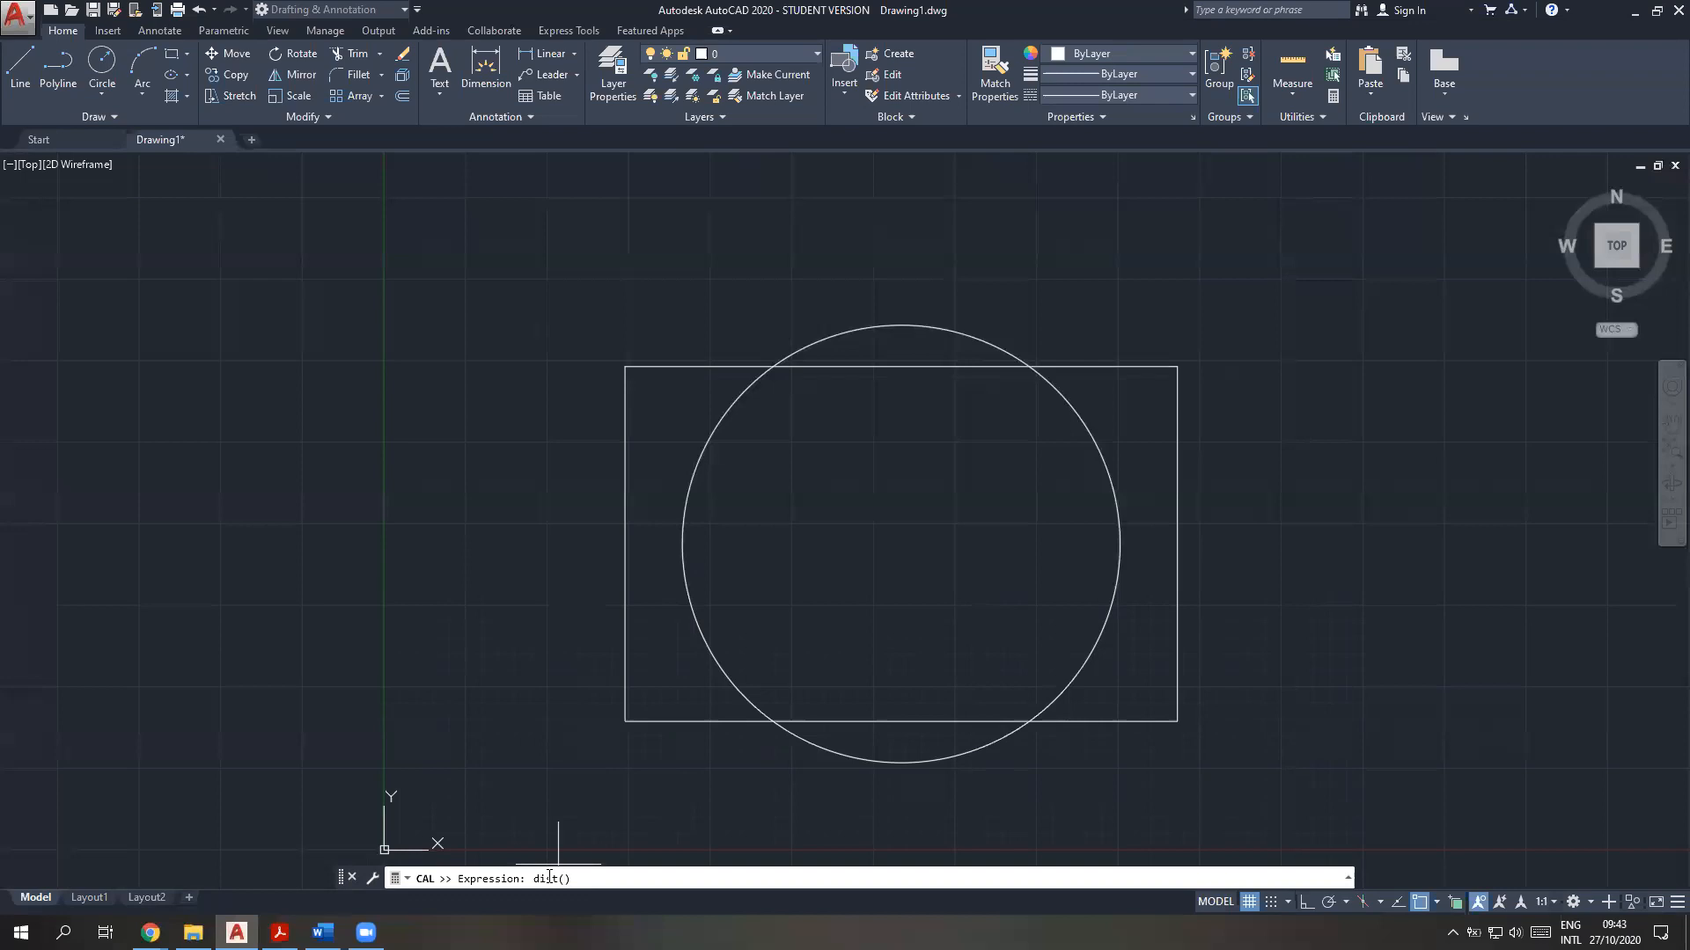
text(en)
key(BackSpace)
key(BackSpace)
key(BackSpace)
key(BackSpace)
text(int,end)/3)
click(553, 880)
text(()
key(Return)
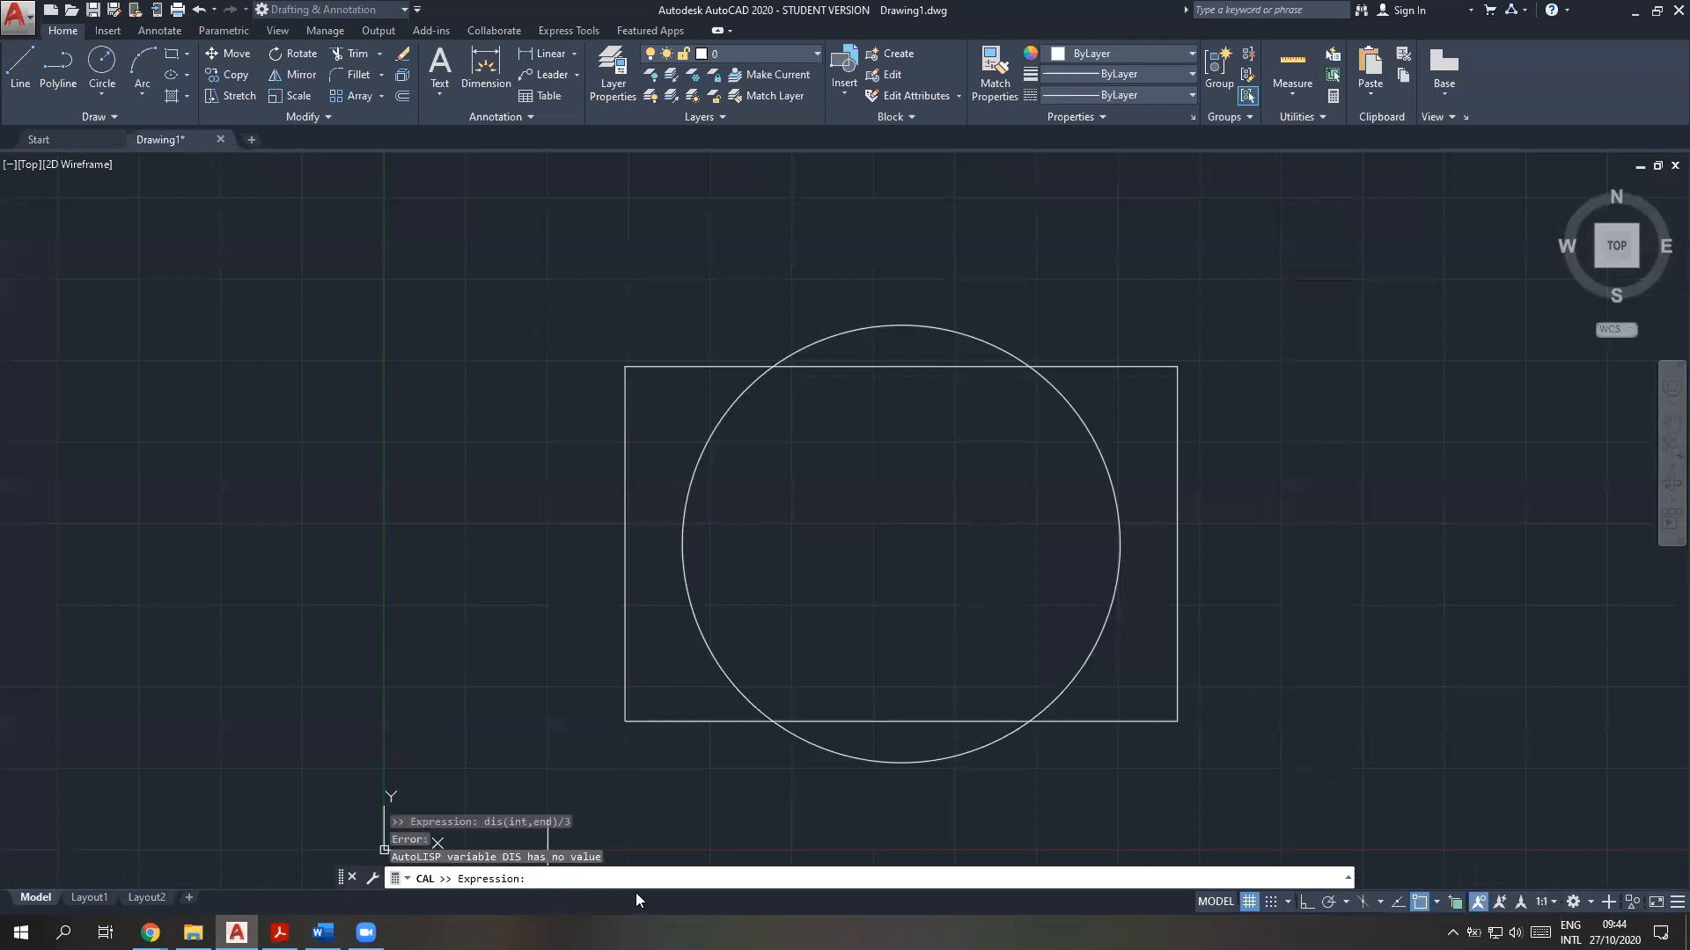
key(Escape)
text(dist)
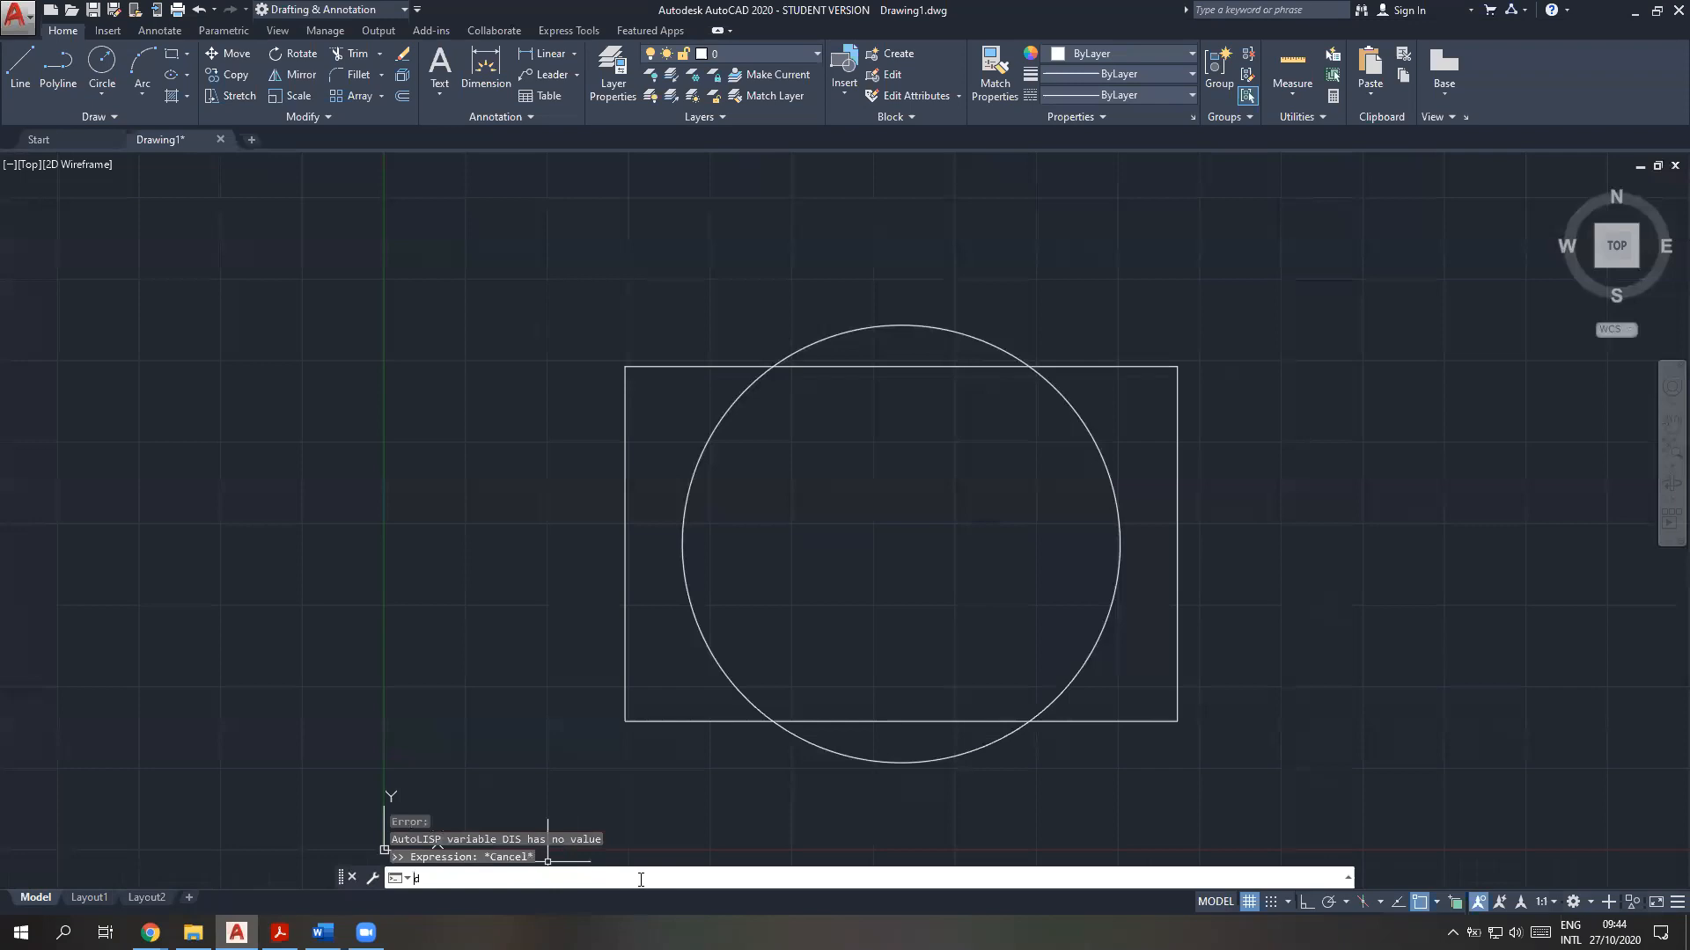
key(BackSpace)
key(BackSpace)
key(BackSpace)
key(BackSpace)
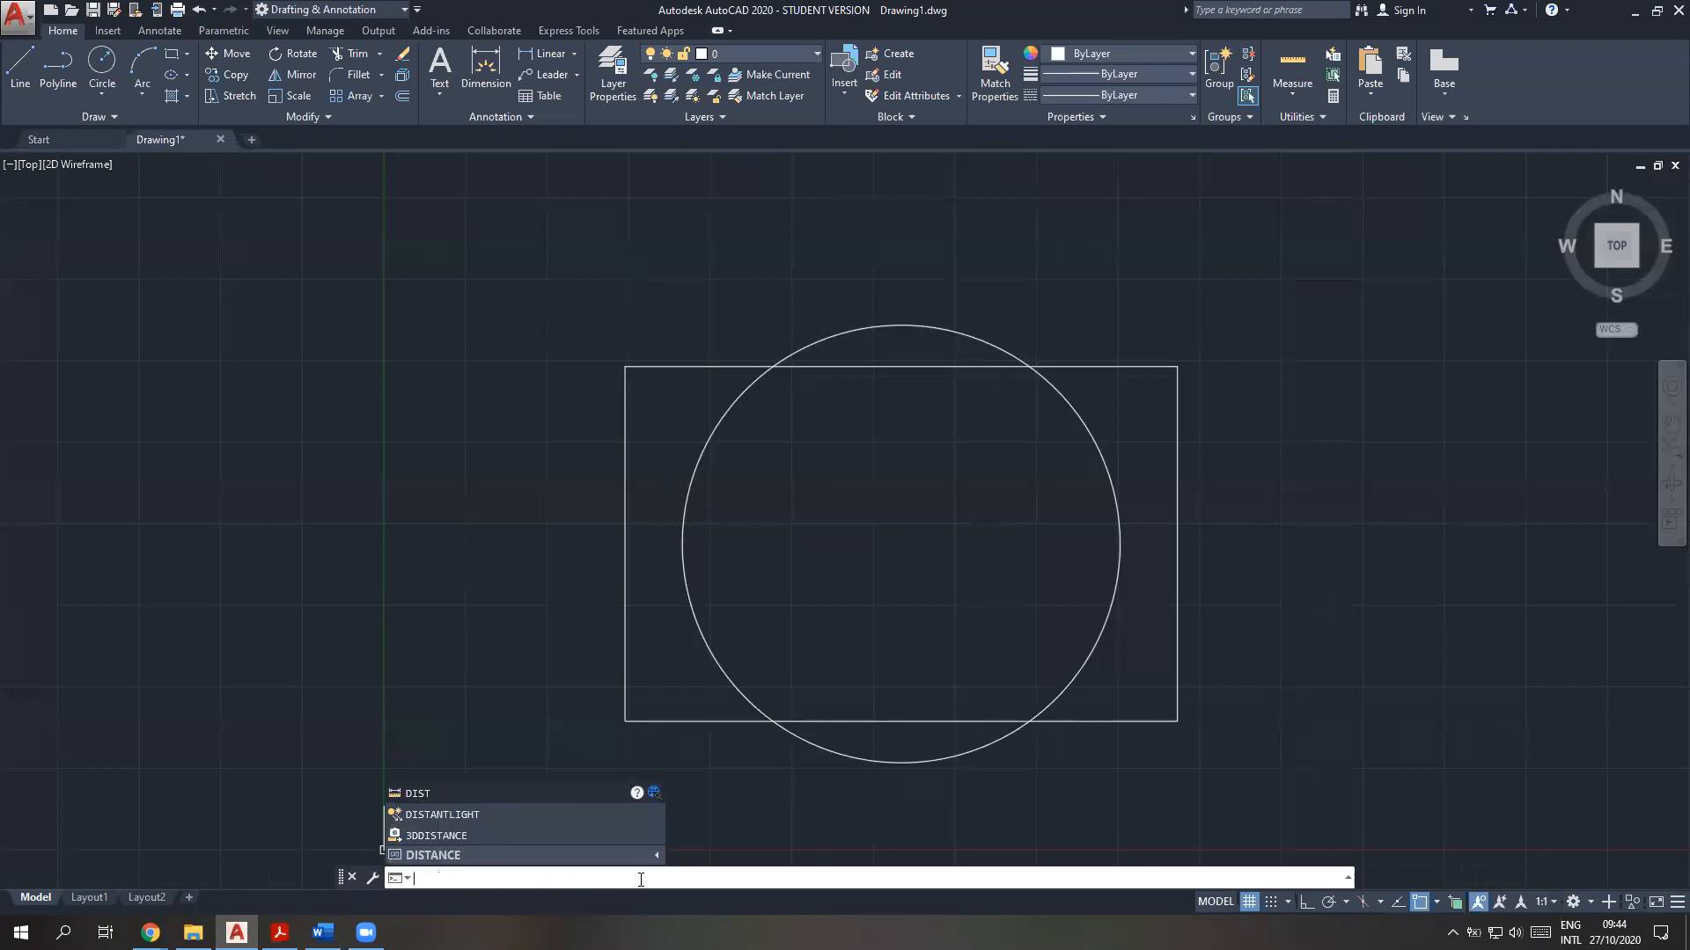
key(Escape)
key(Escape)
key(Escape)
Evaluate dist(int,end)/3 with CAL between the rectangle's lower-left and upper-right corners
text(cal)
key(Return)
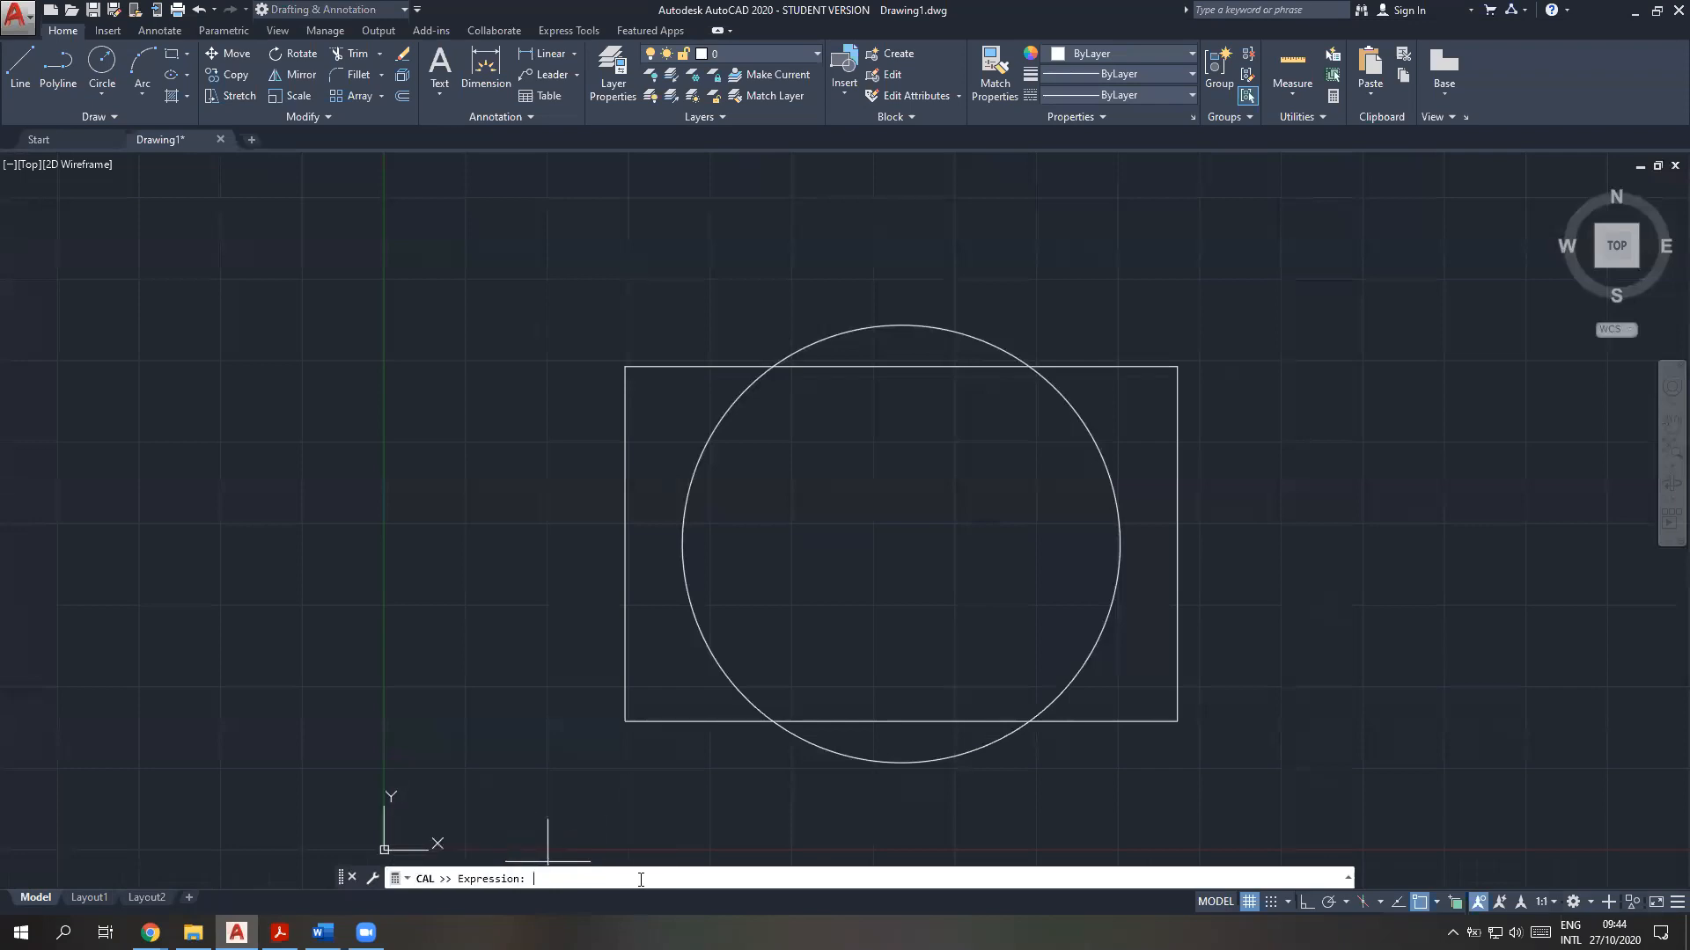
text(dist)
text(())
text(int)
text(,end)
text(/3)
key(Return)
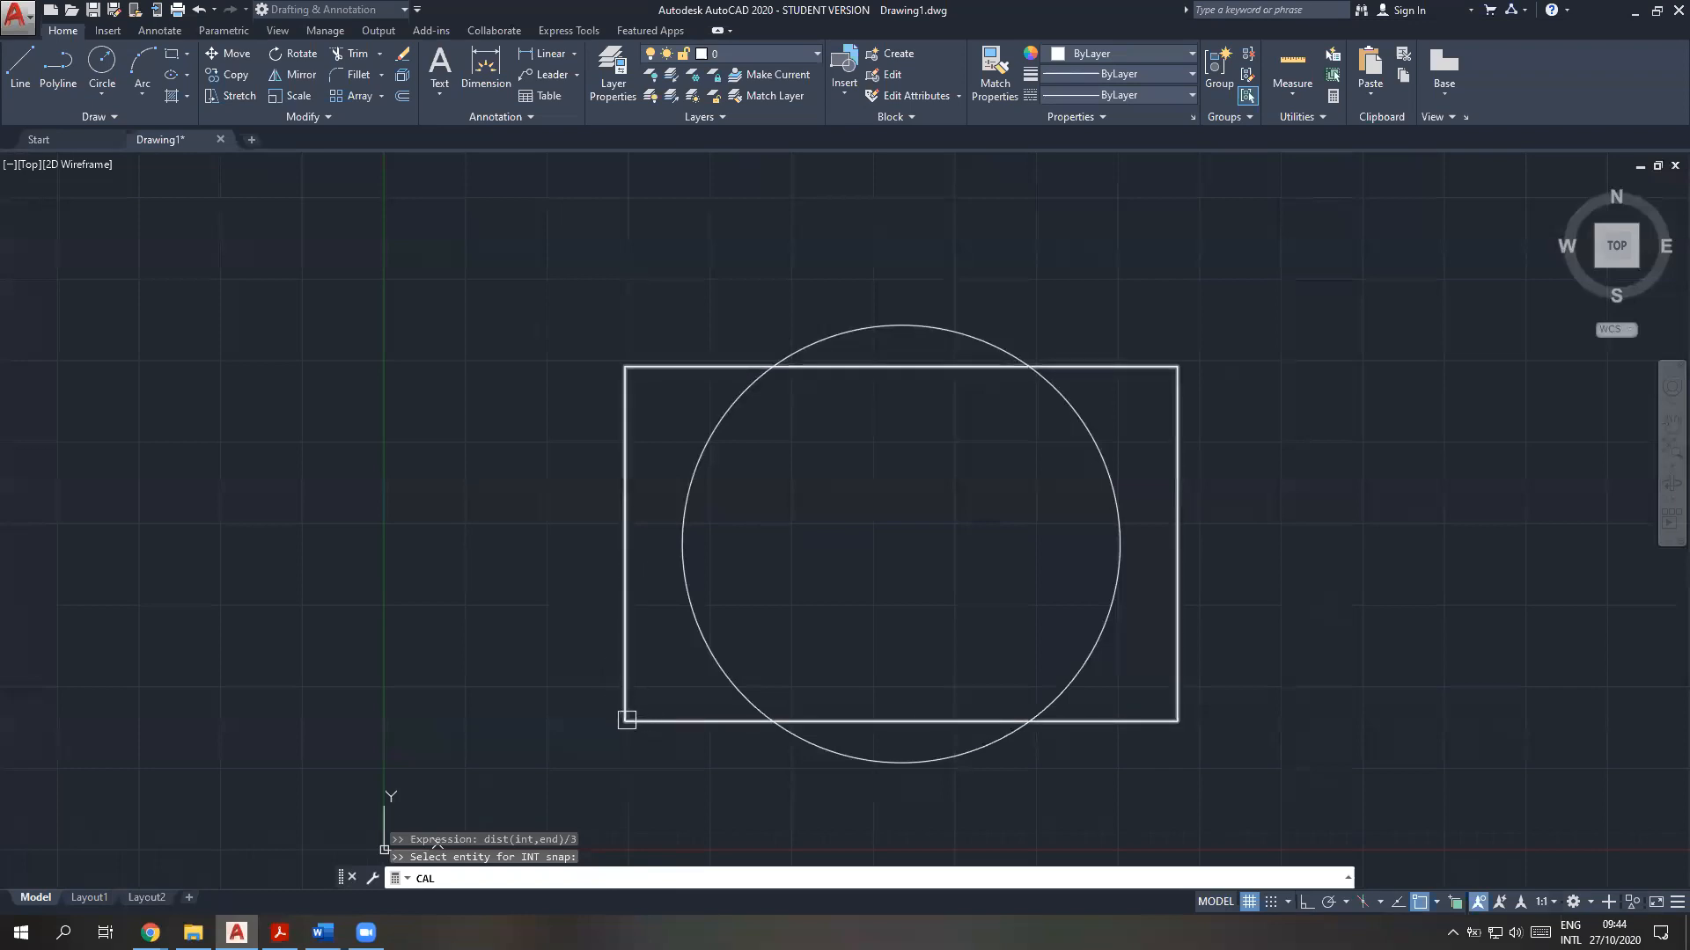
click(626, 720)
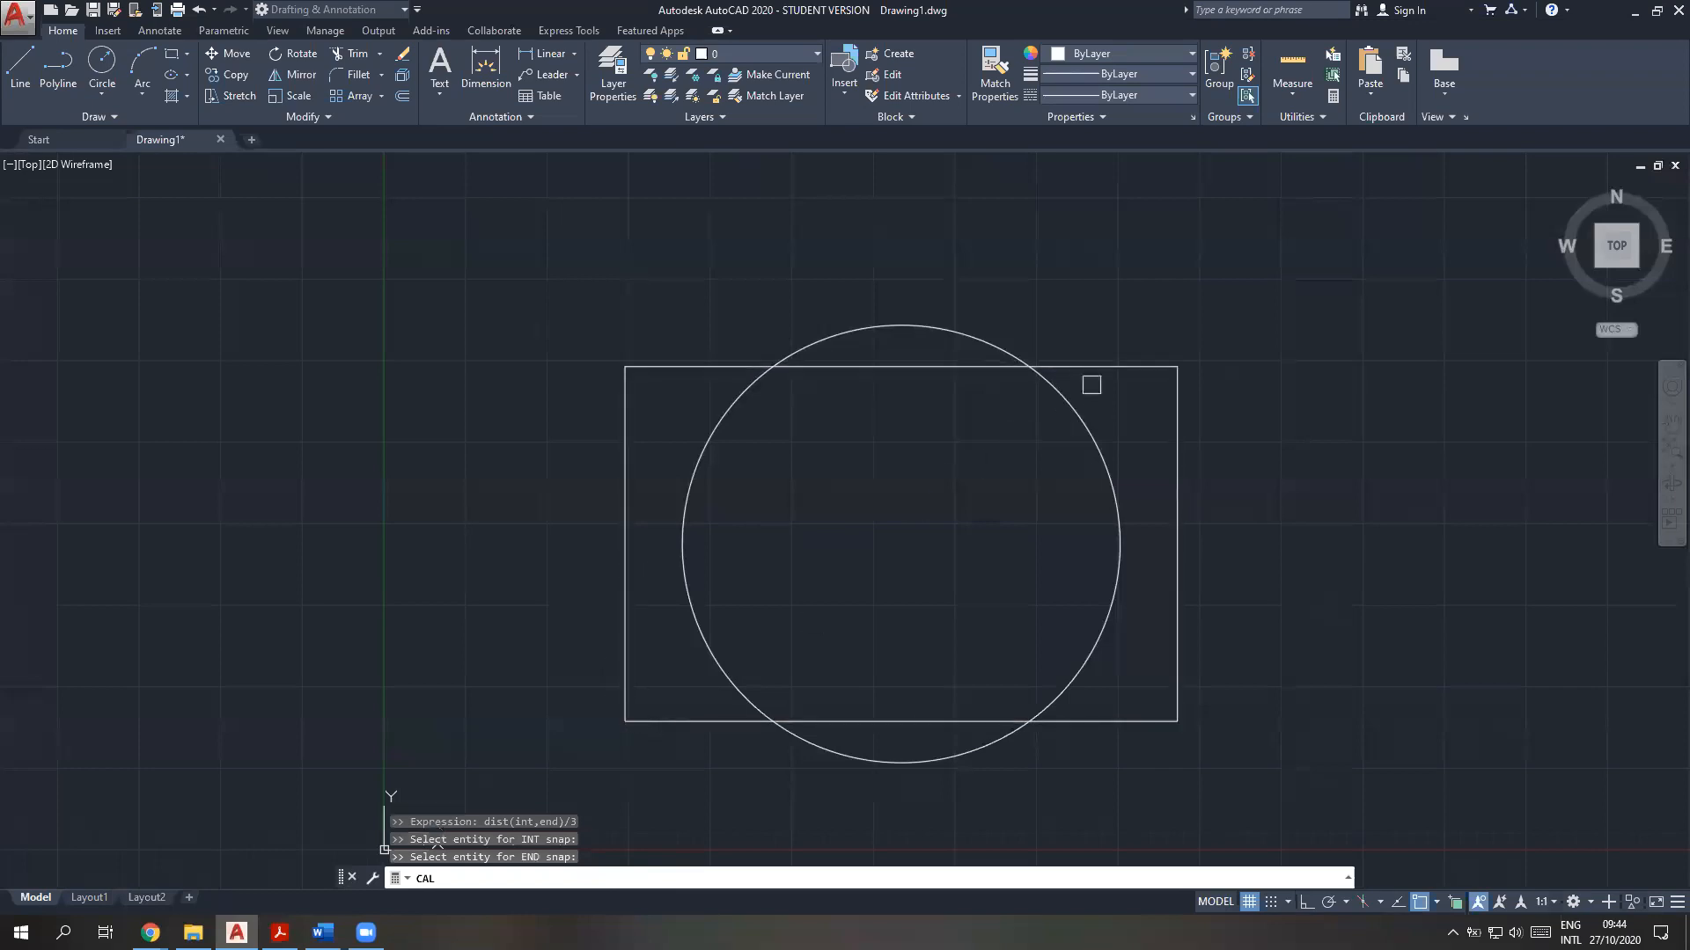
click(1175, 380)
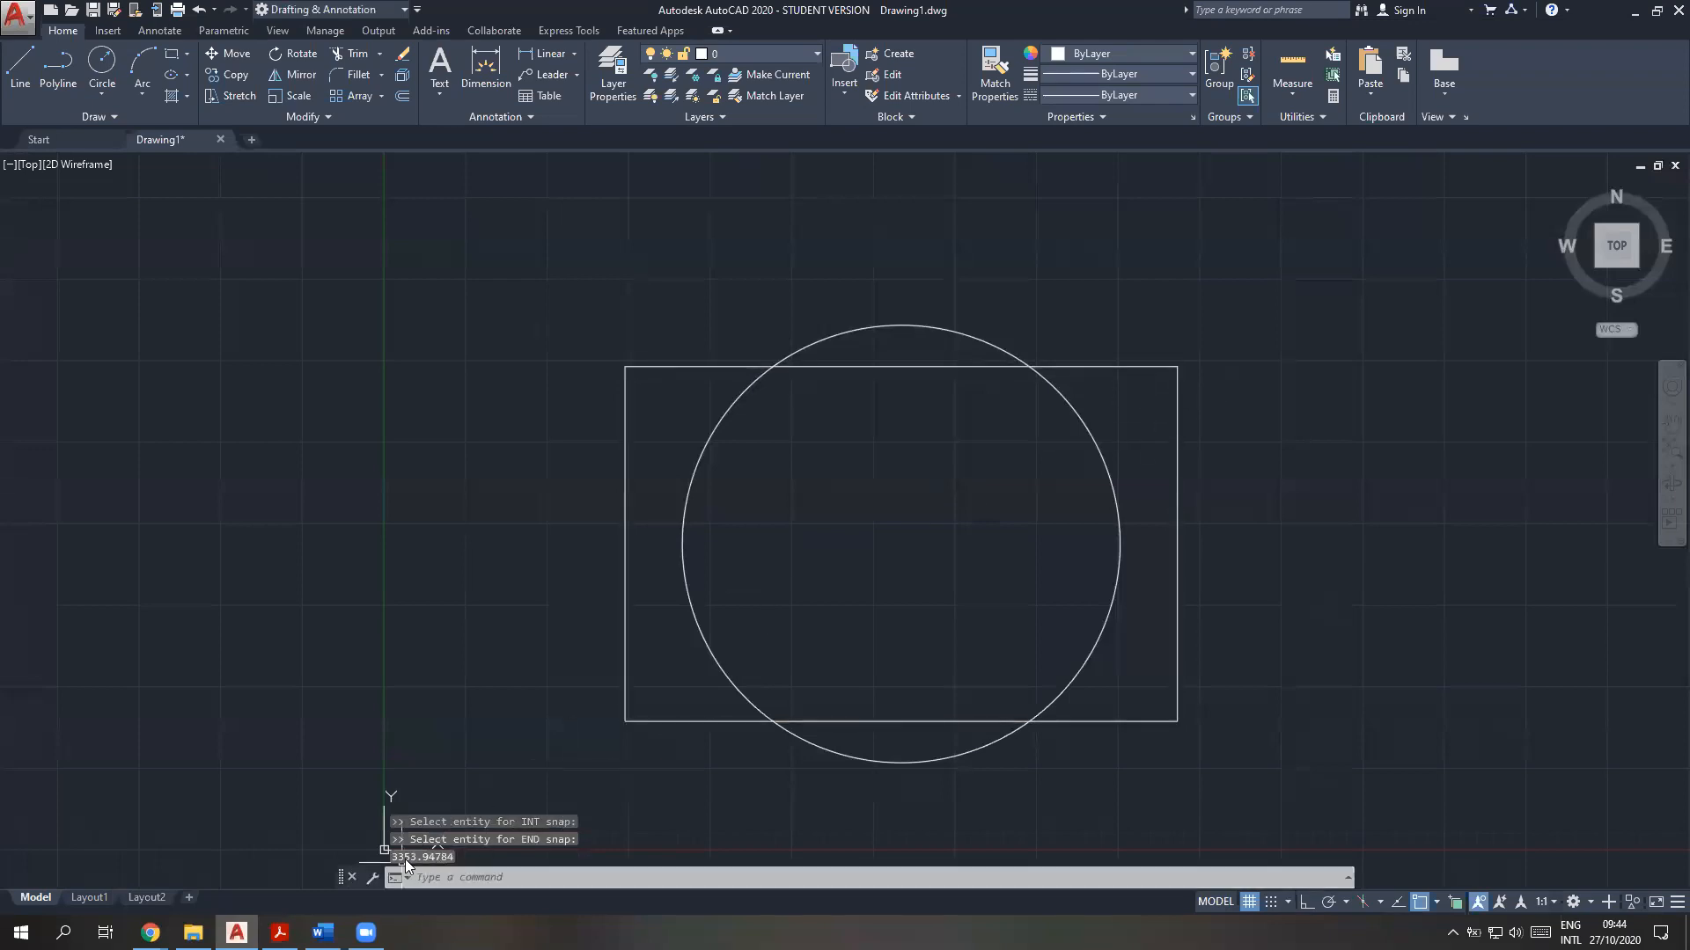
Compare the circle's listed radius with the calculated CAL result in the command history
click(434, 876)
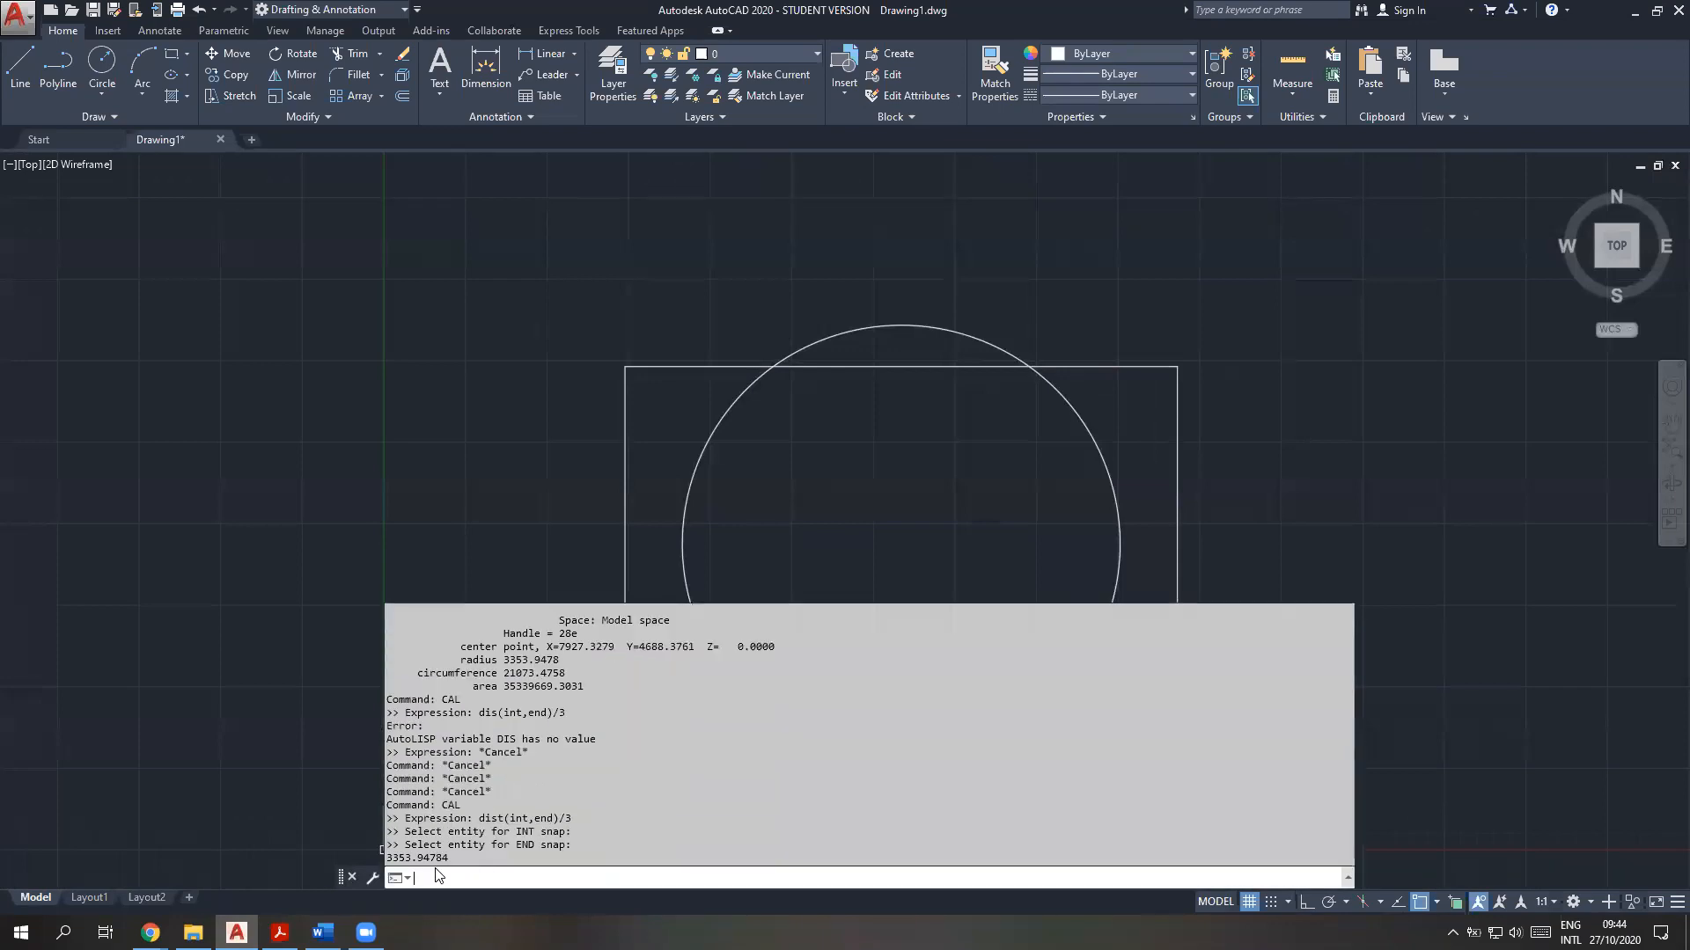
key(Escape)
click(442, 878)
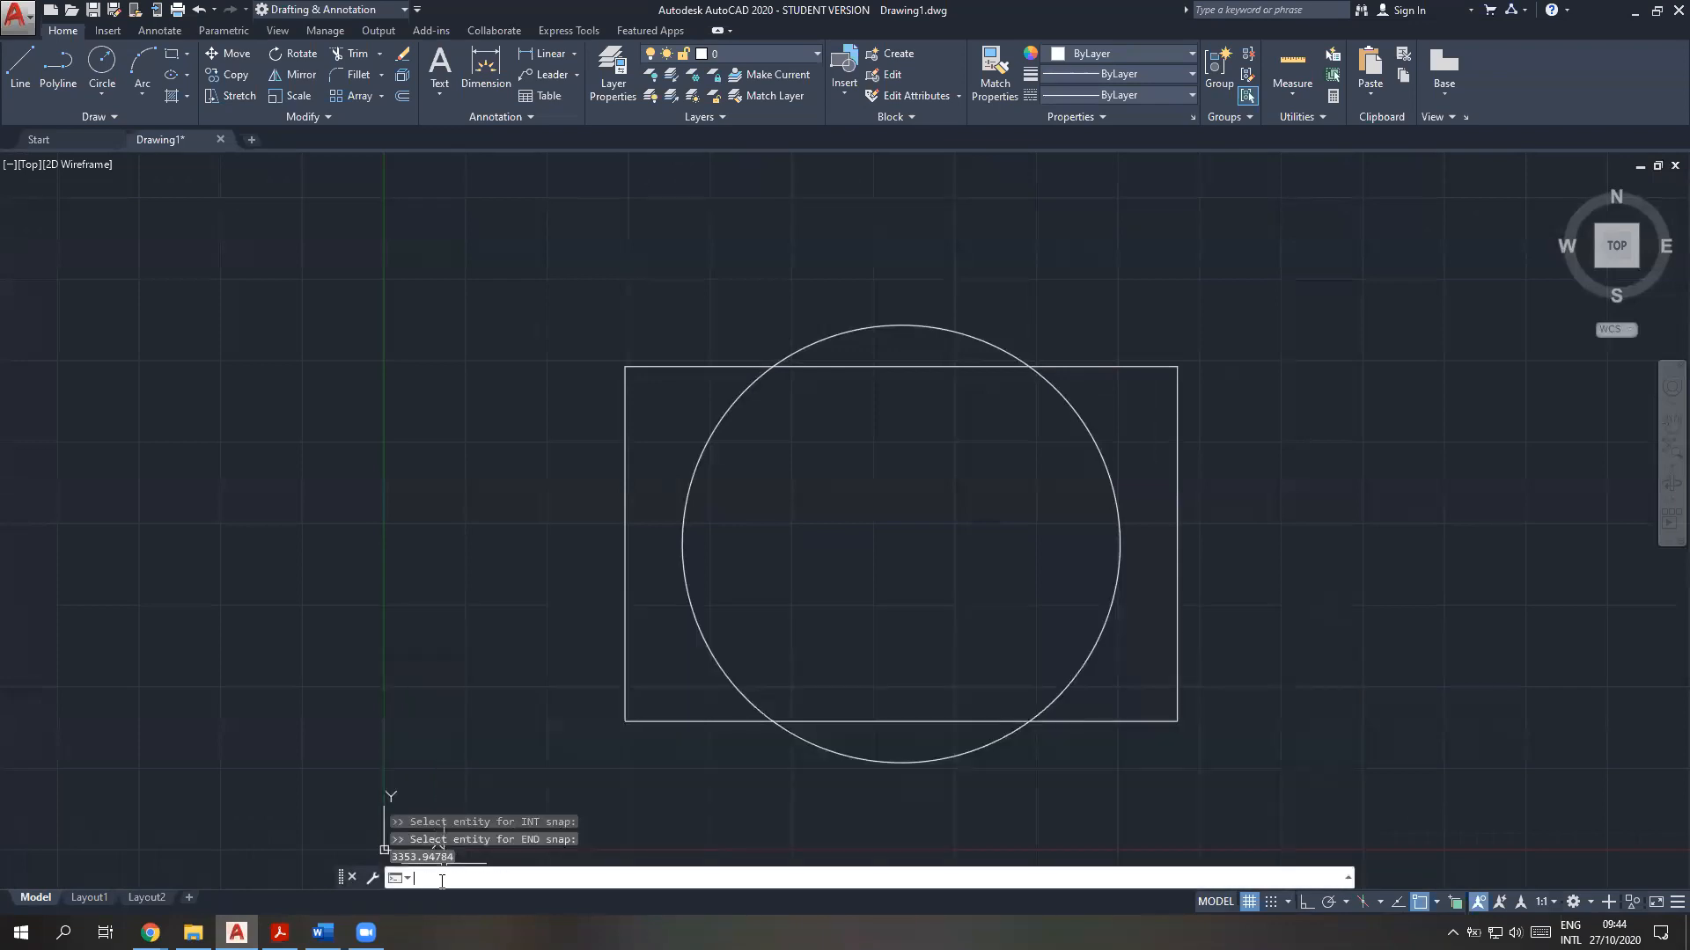
key(F2)
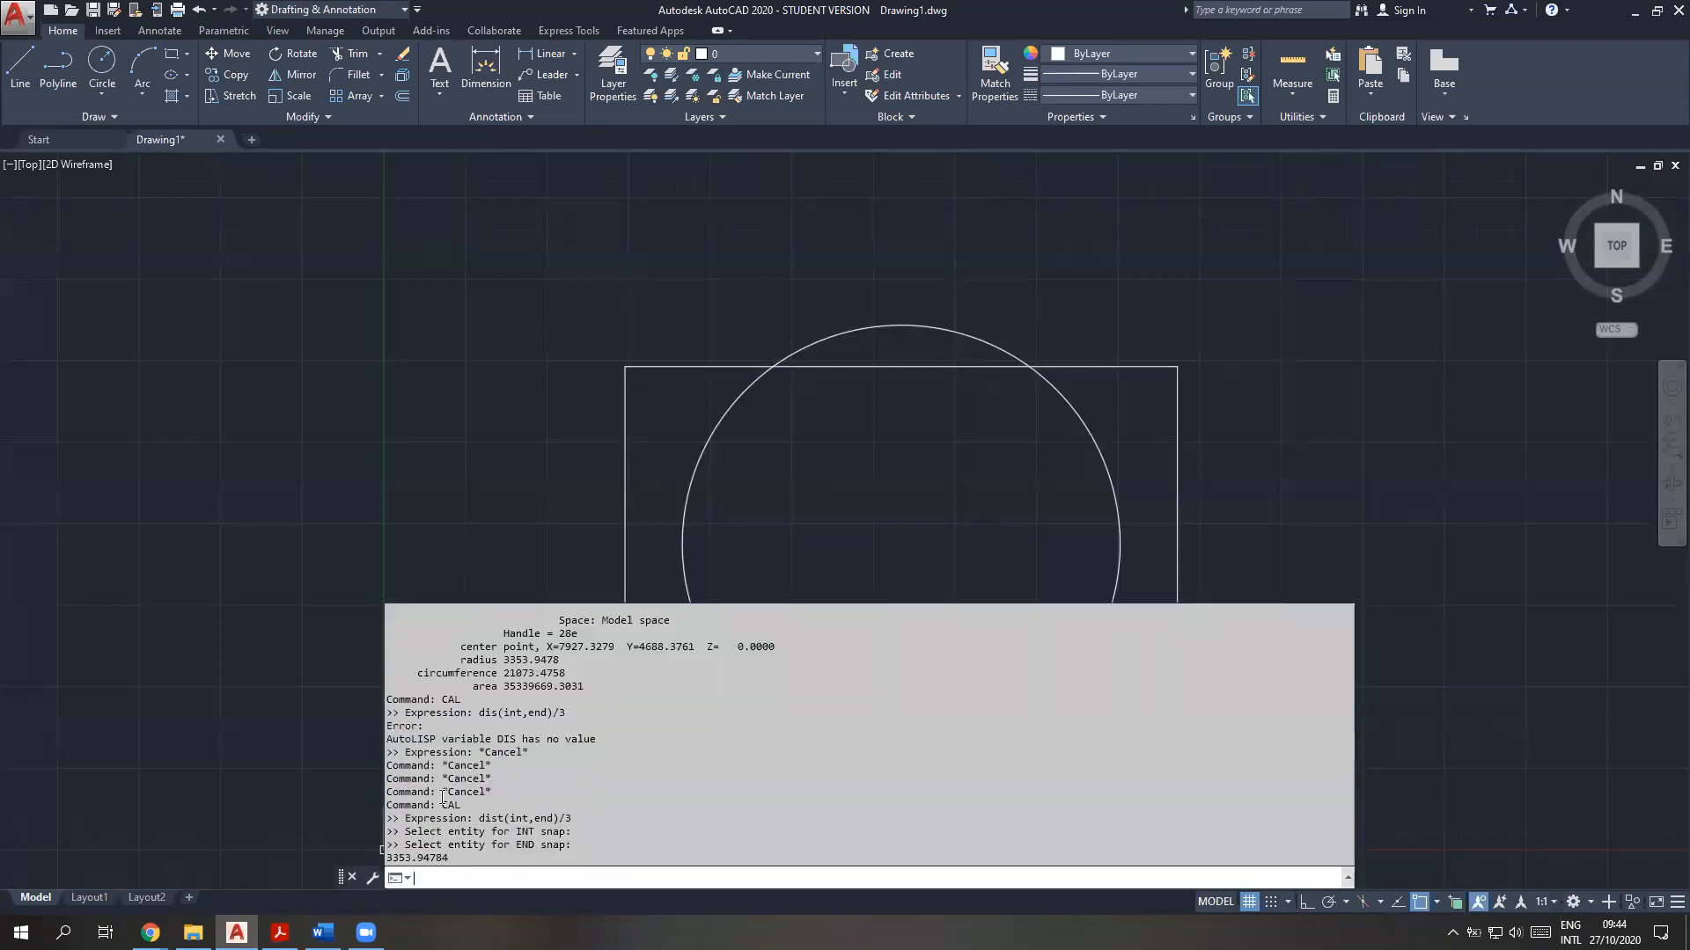
key(F2)
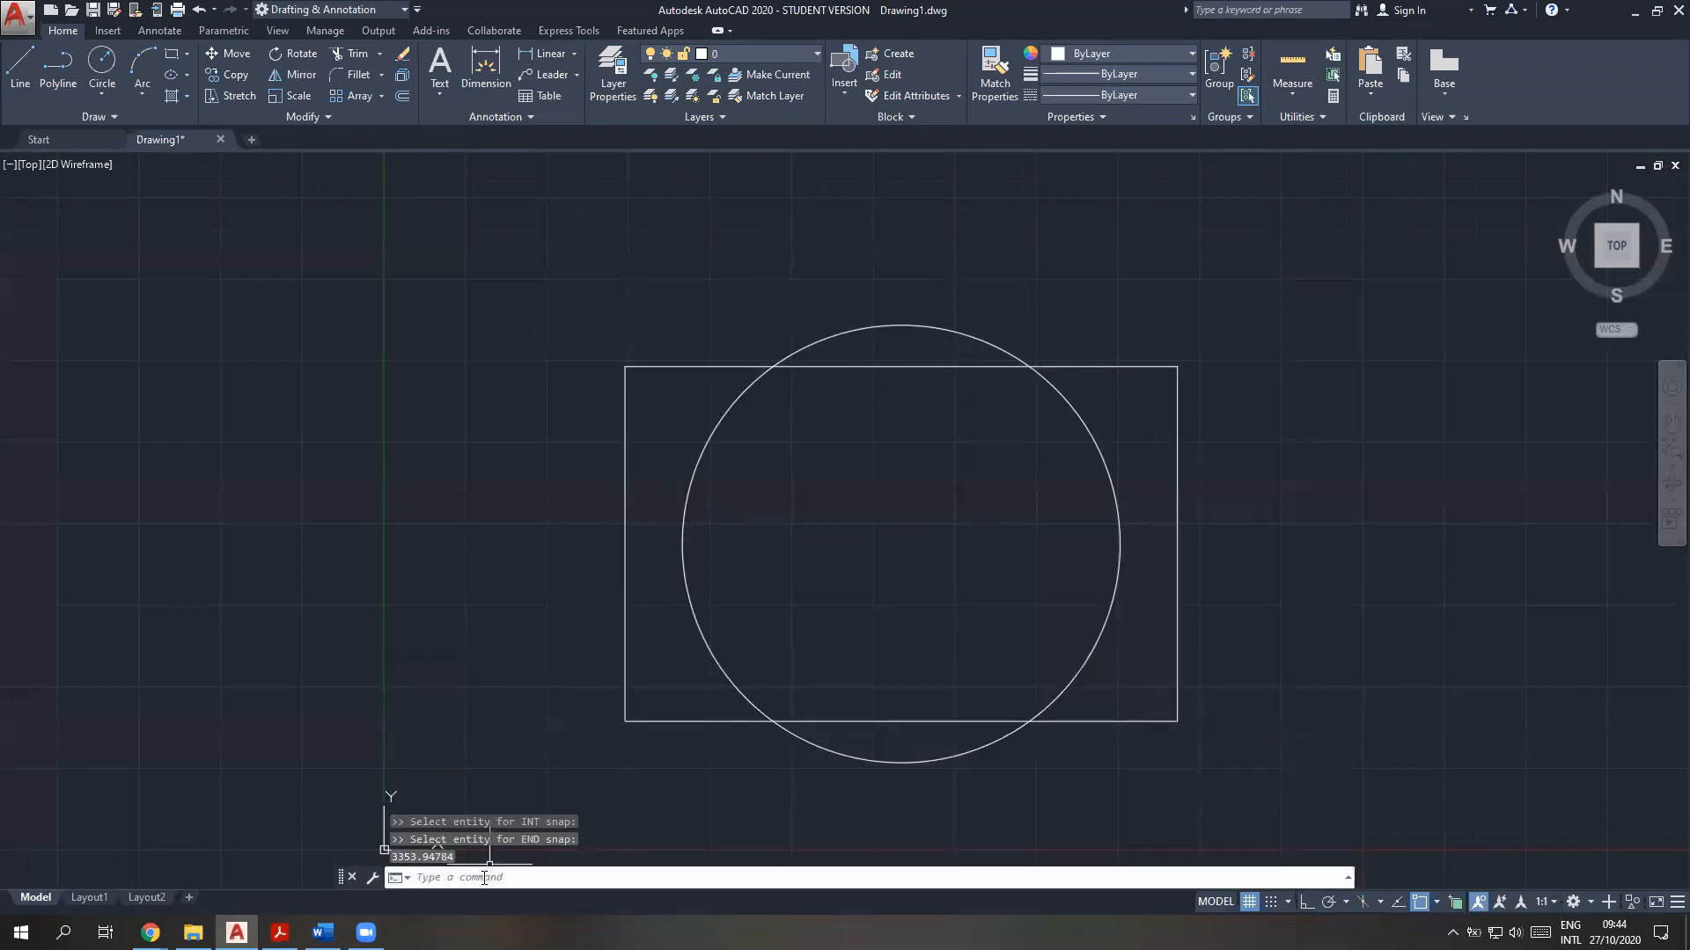
key(F2)
scroll(510, 822, up, 3)
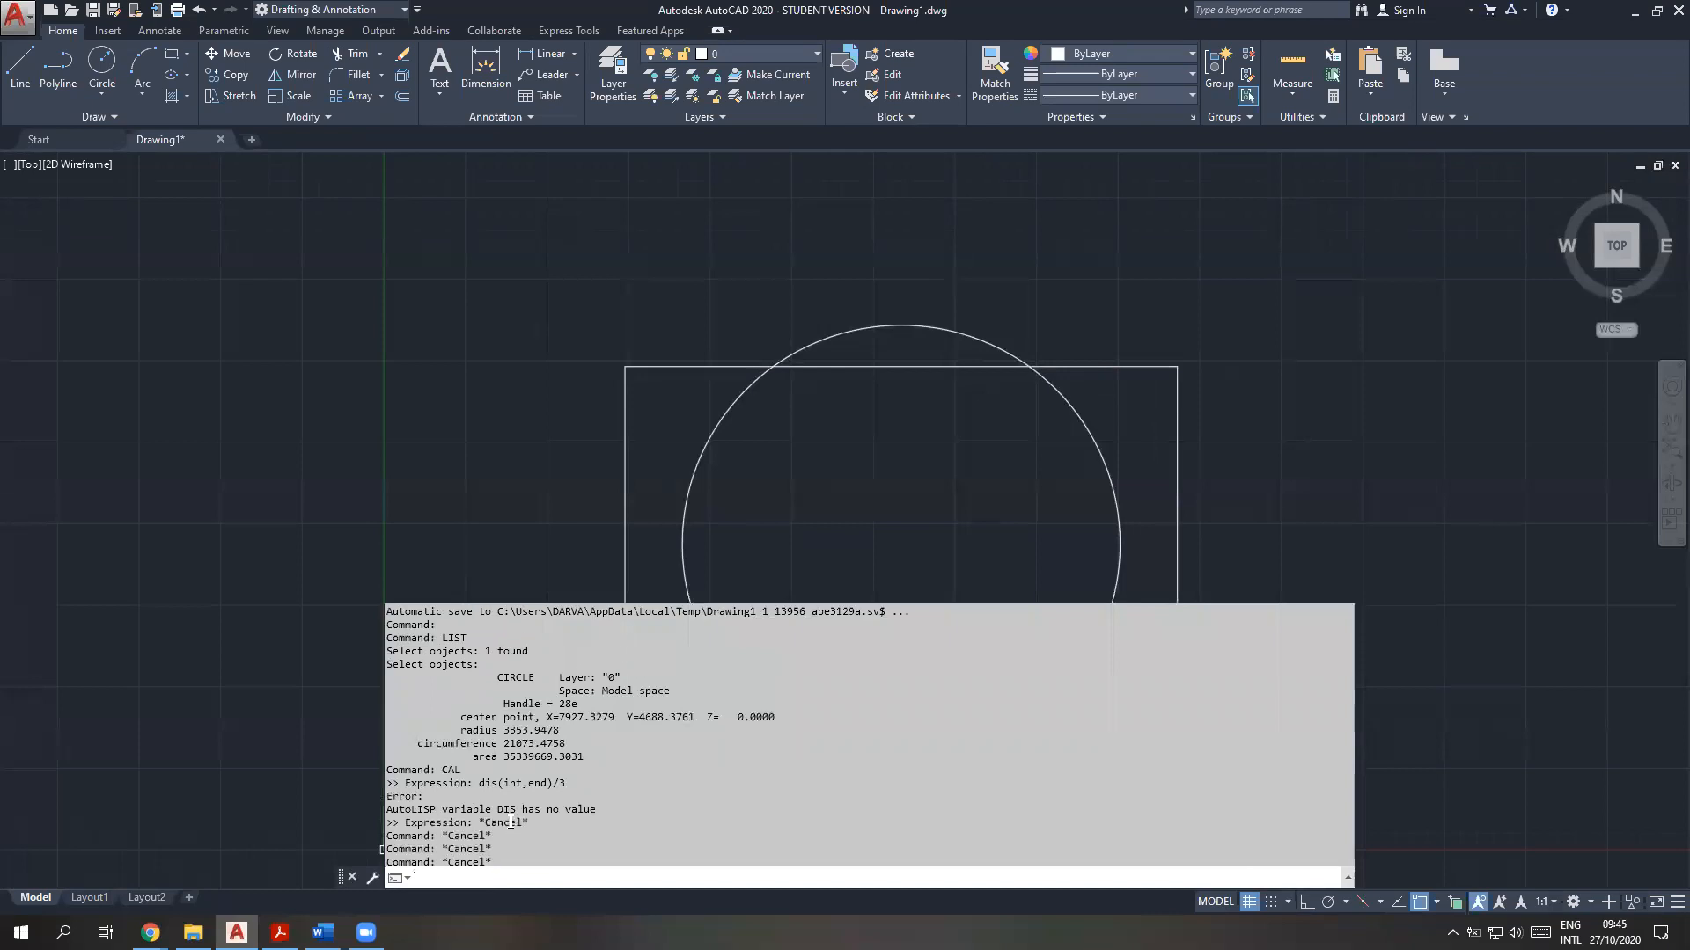
scroll(510, 822, down, 3)
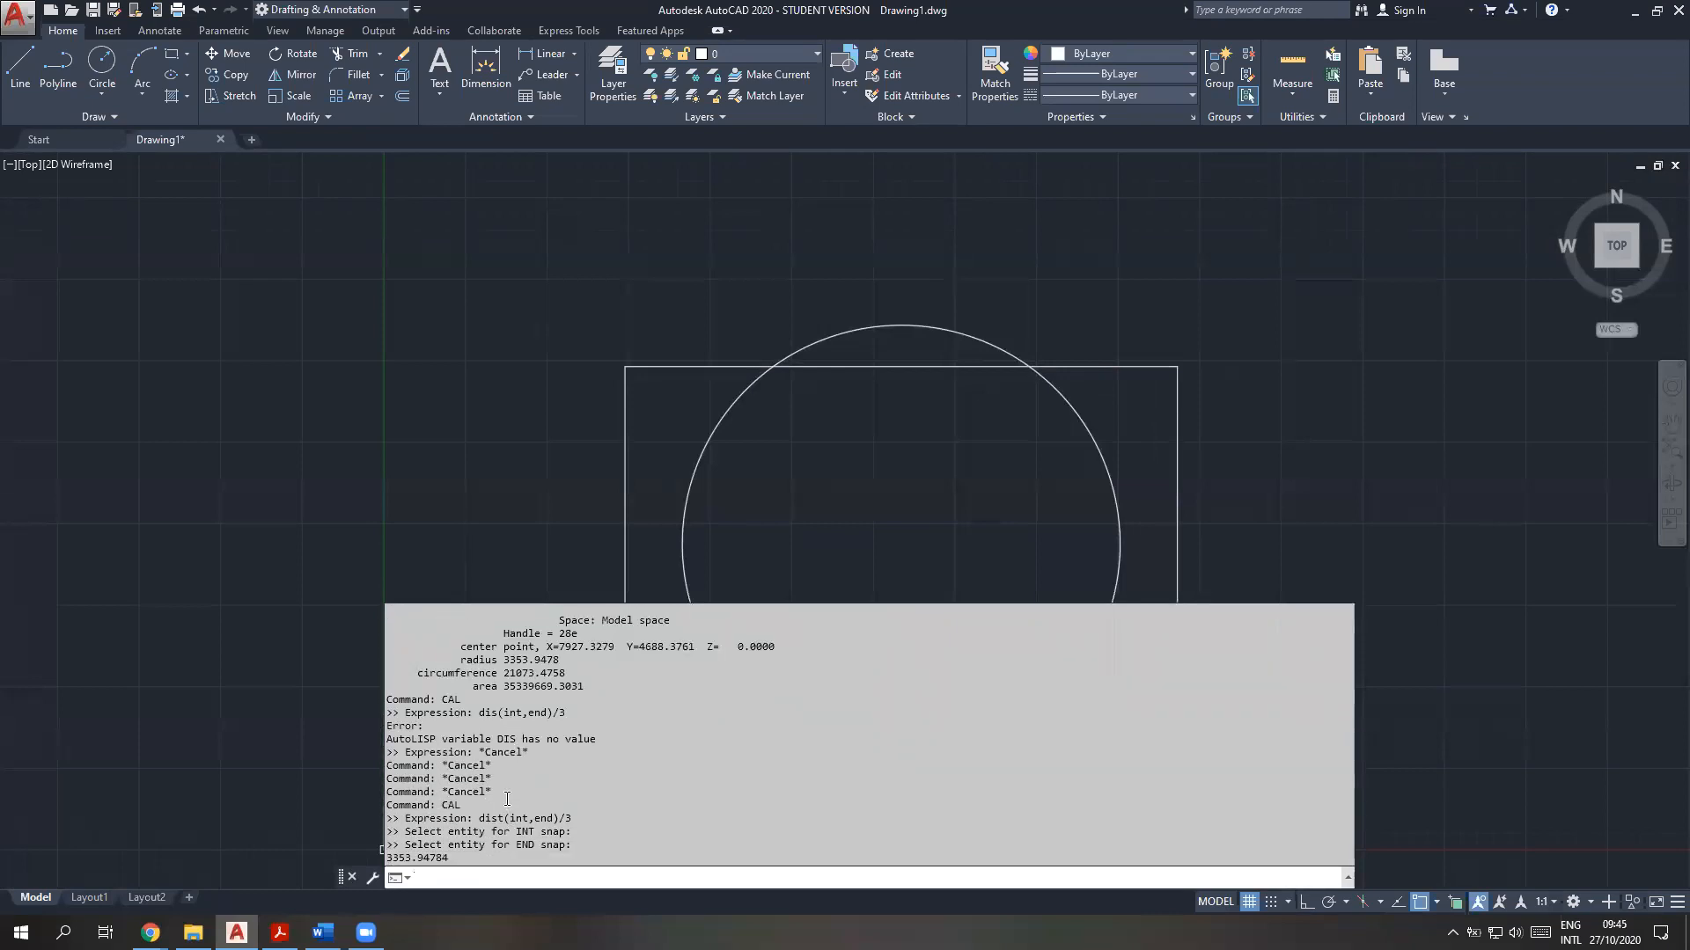
click(552, 664)
drag(559, 661, 459, 663)
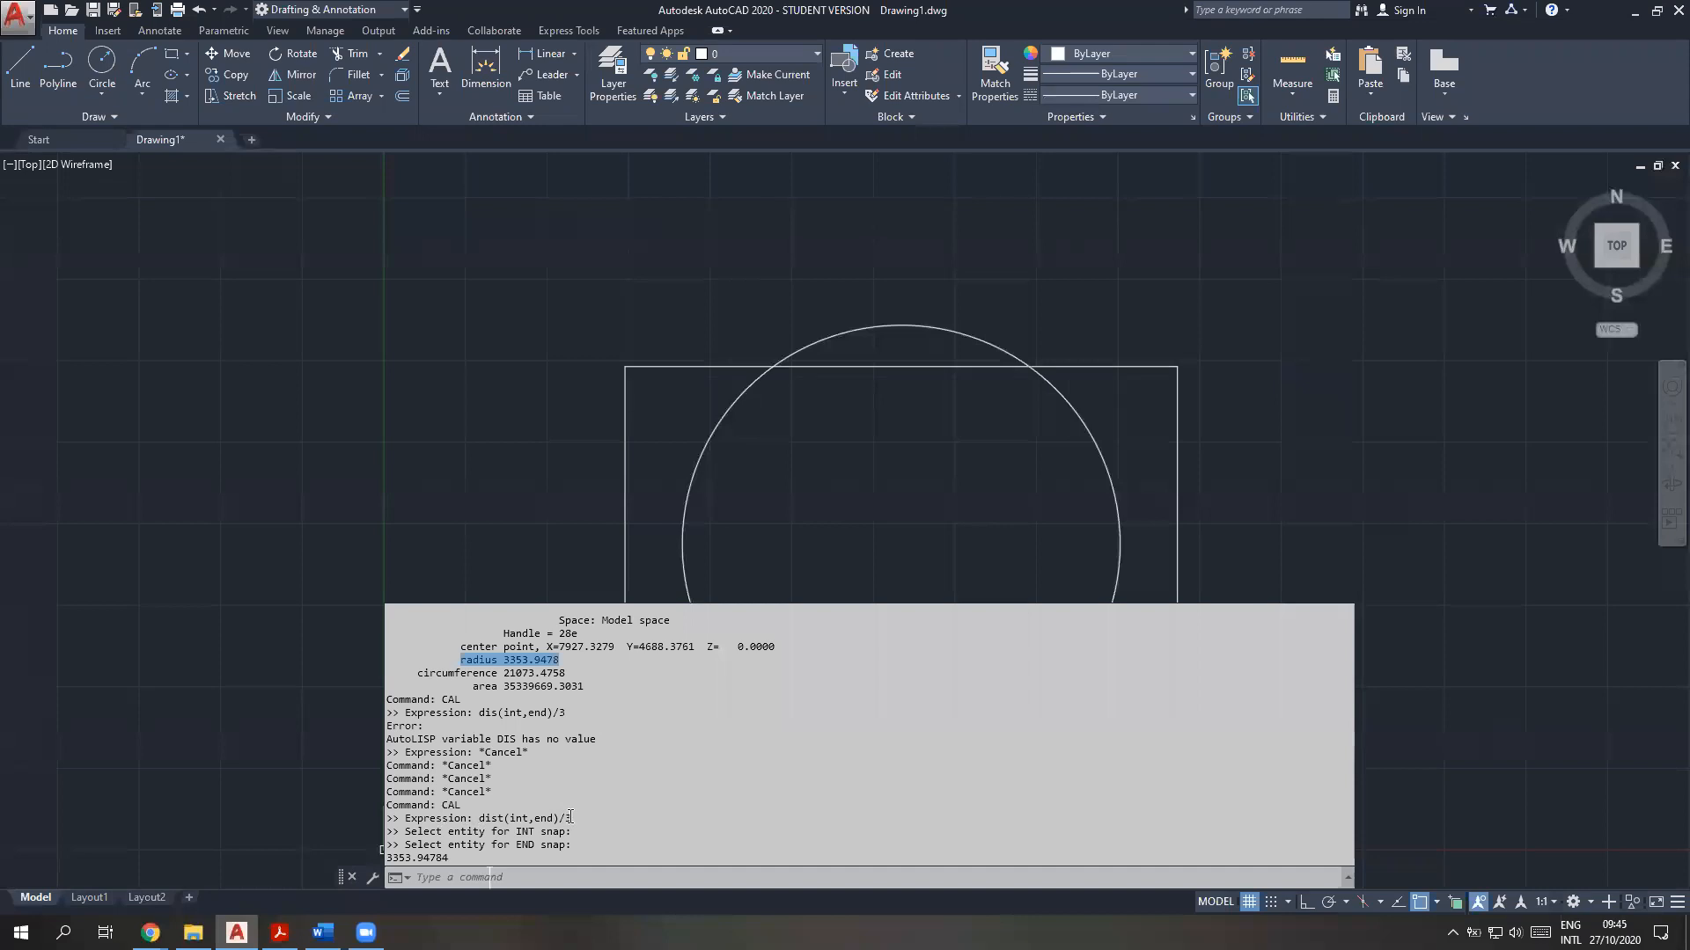
drag(456, 858, 385, 858)
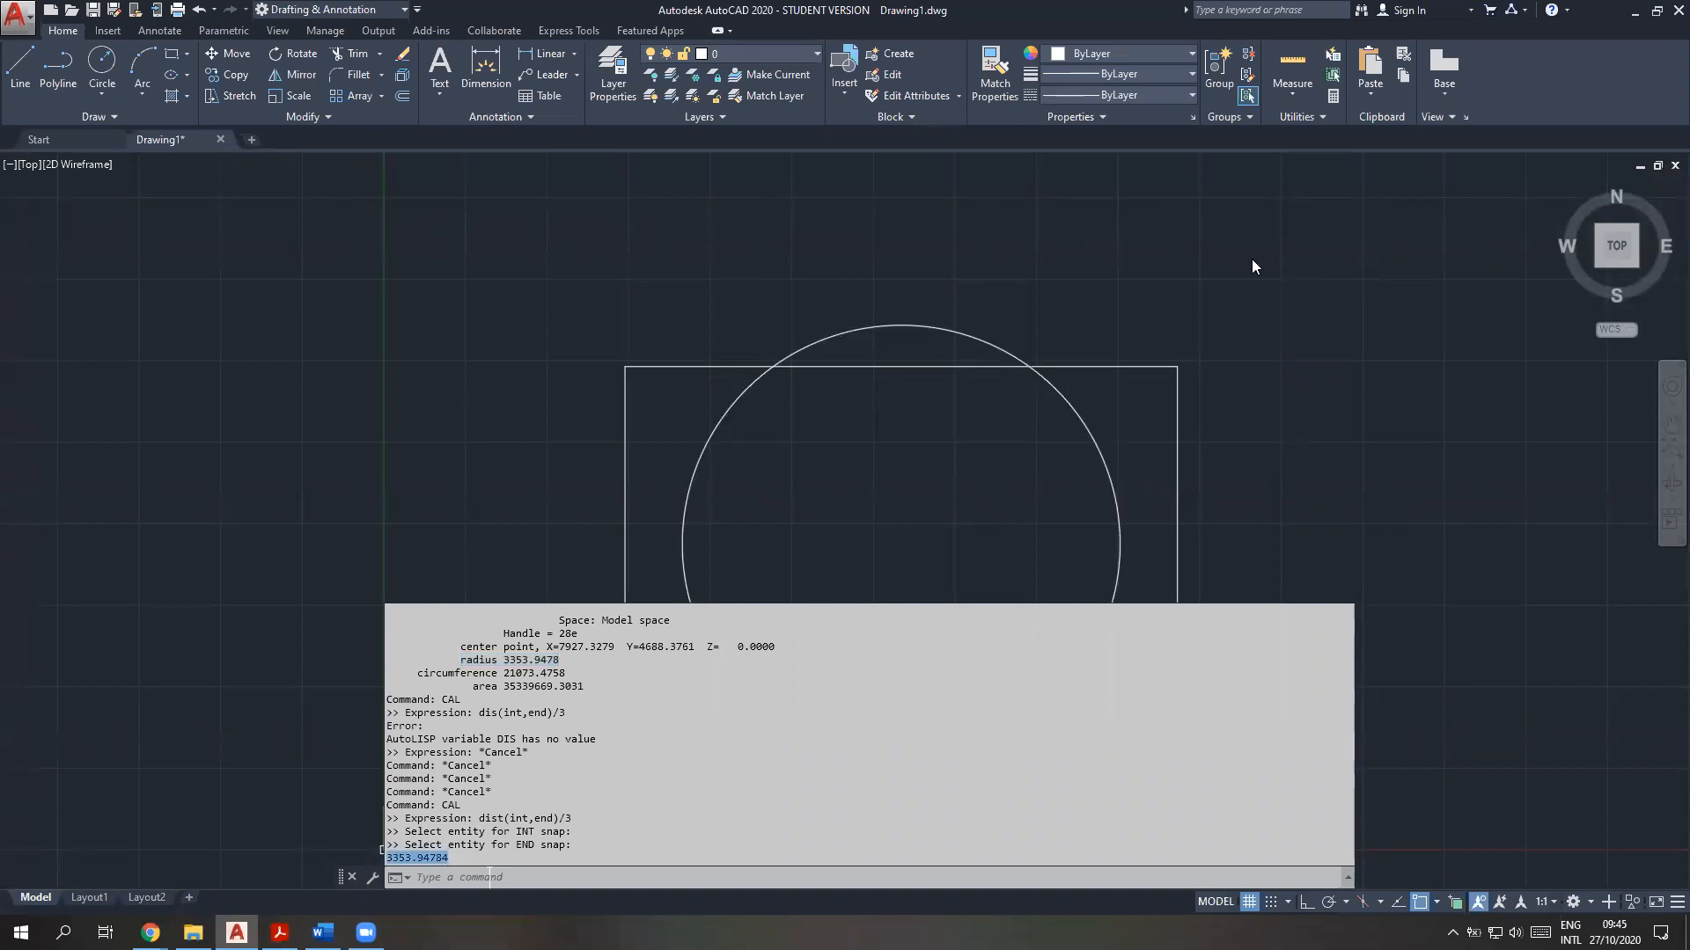
click(1336, 310)
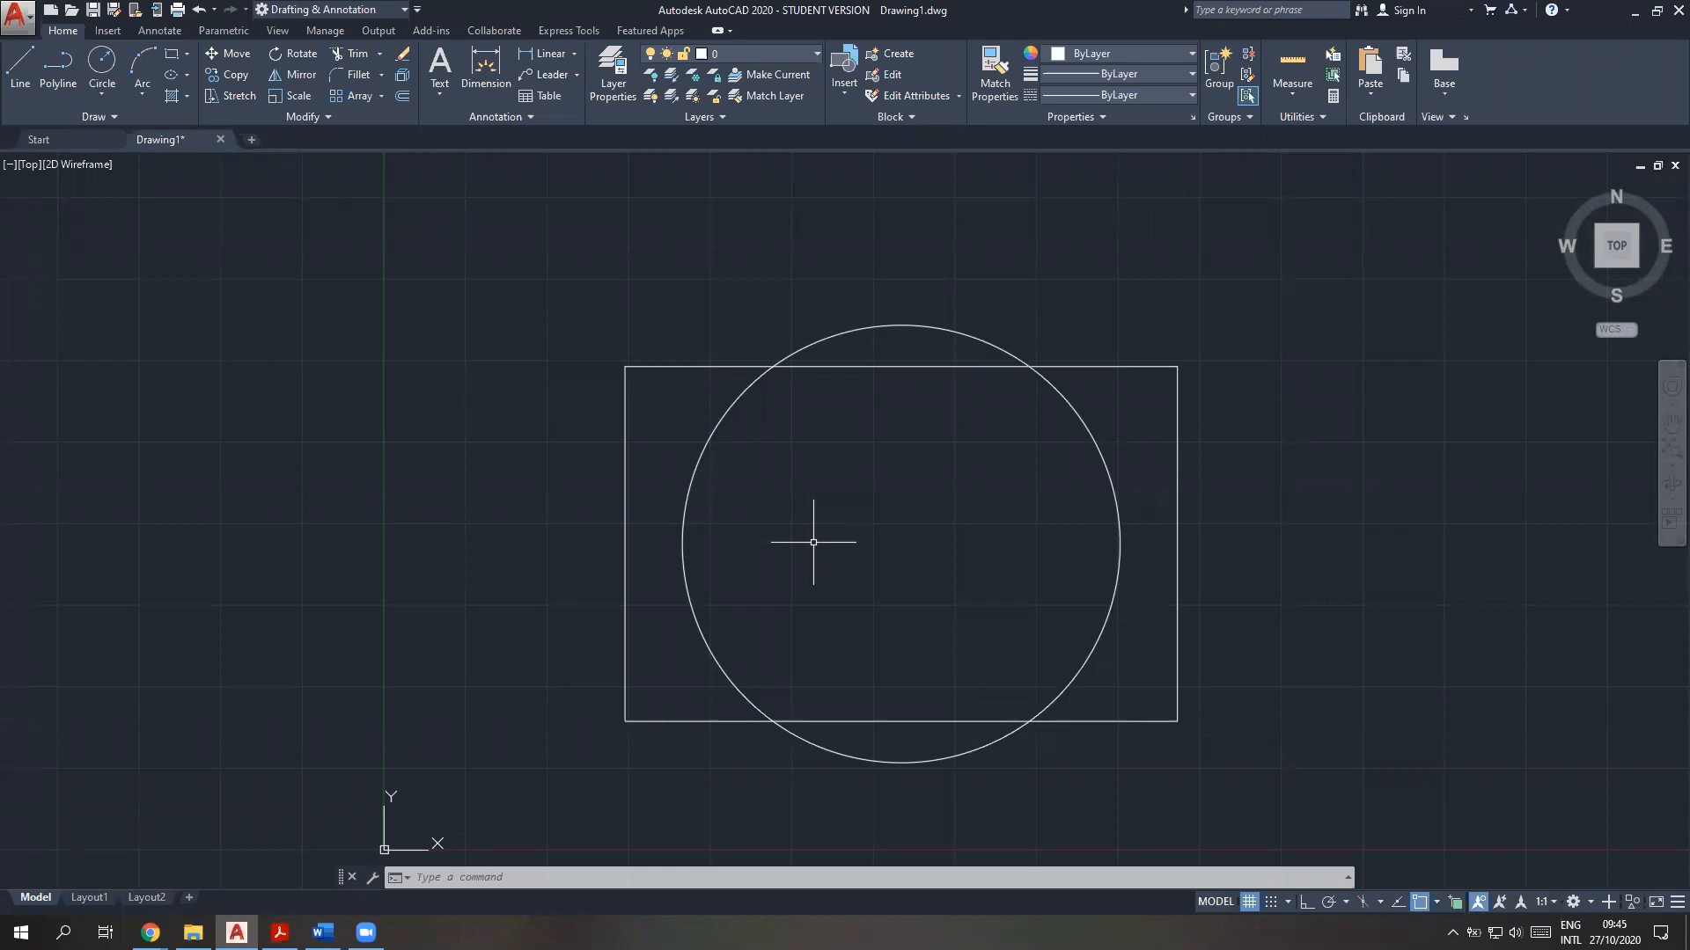
click(563, 577)
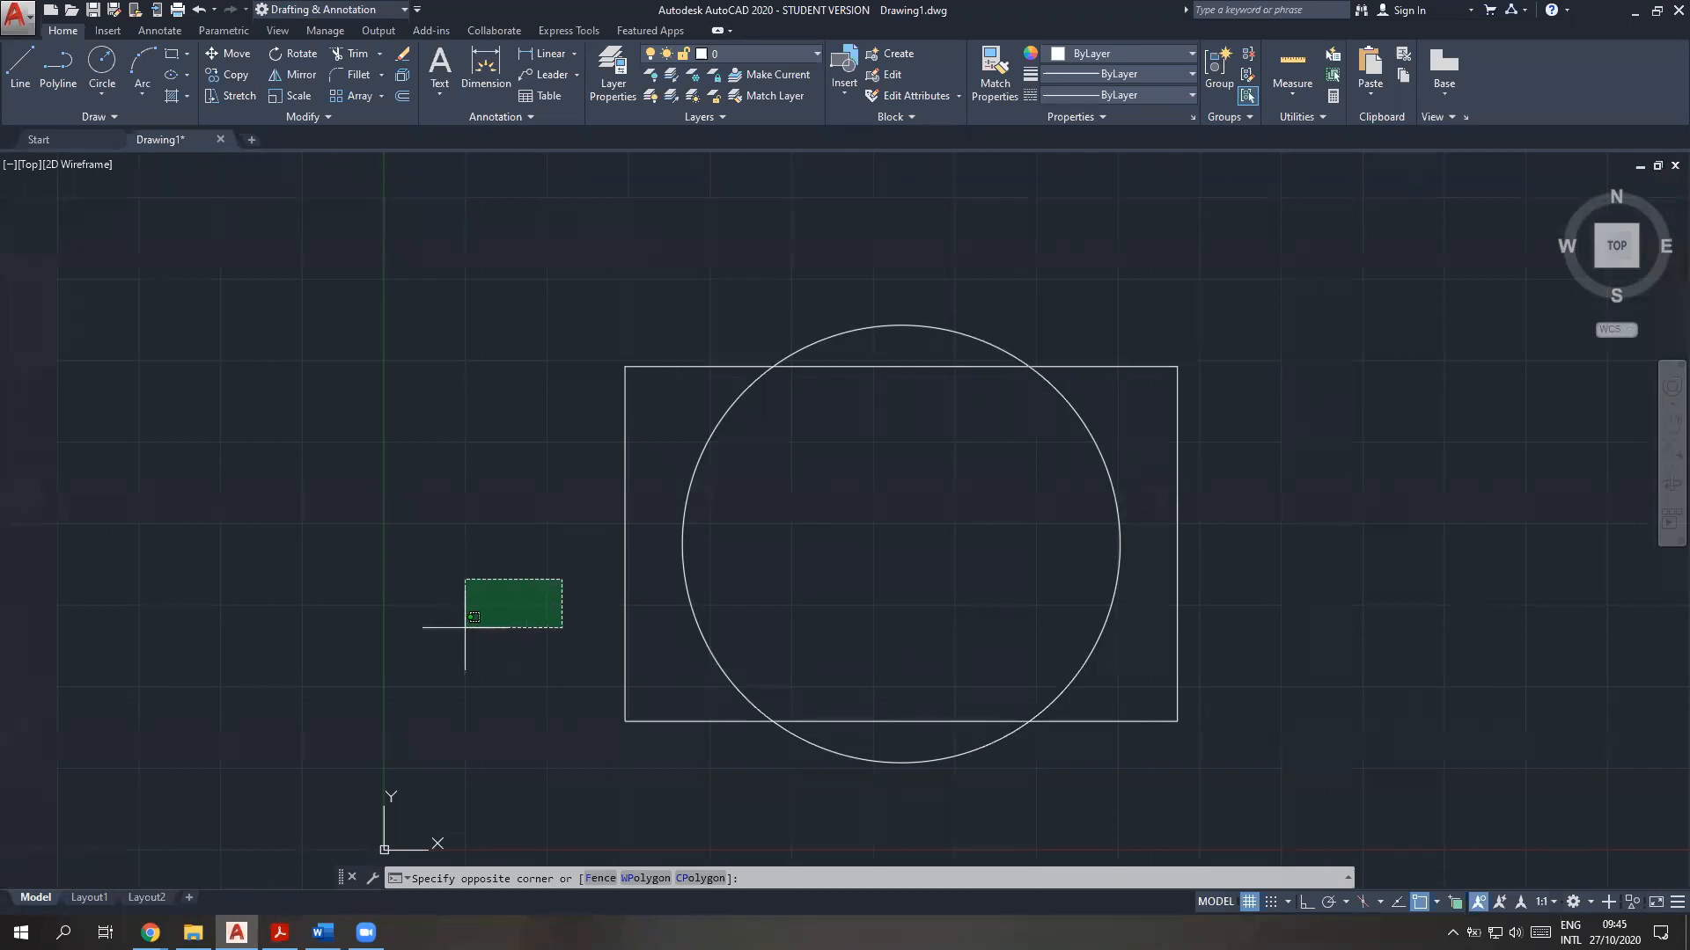
key(Escape)
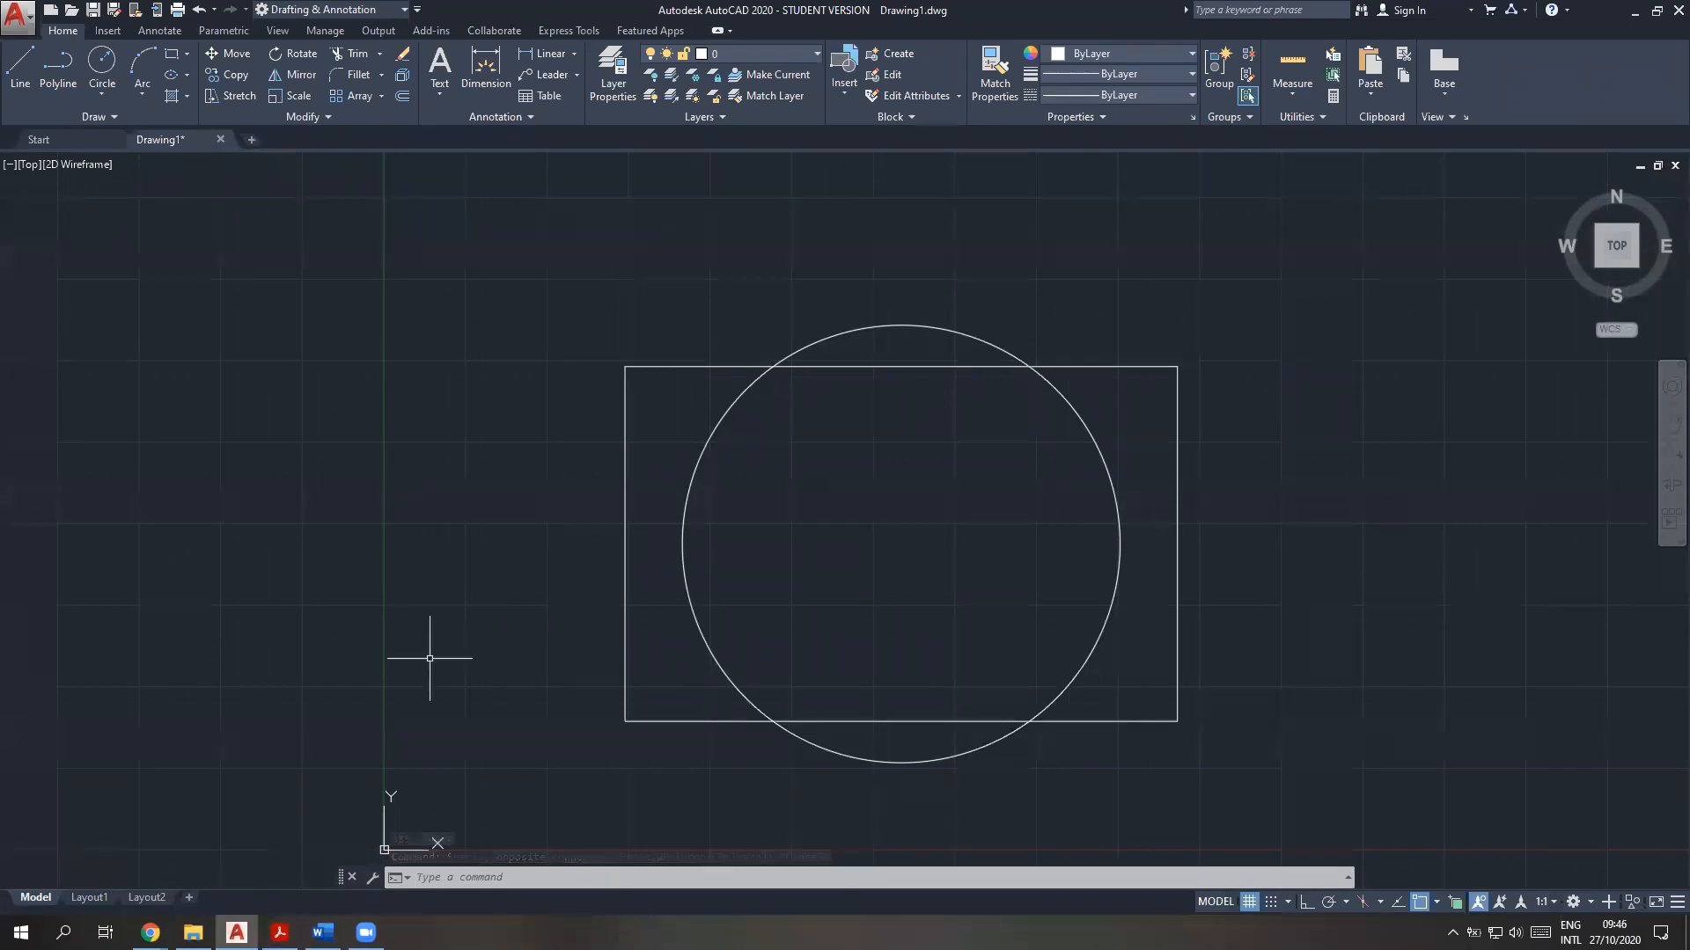
scroll(1203, 667, down, 2)
scroll(1112, 728, down, 2)
middle_drag(1112, 727, 425, 711)
scroll(638, 676, up, 4)
middle_drag(331, 616, 1035, 606)
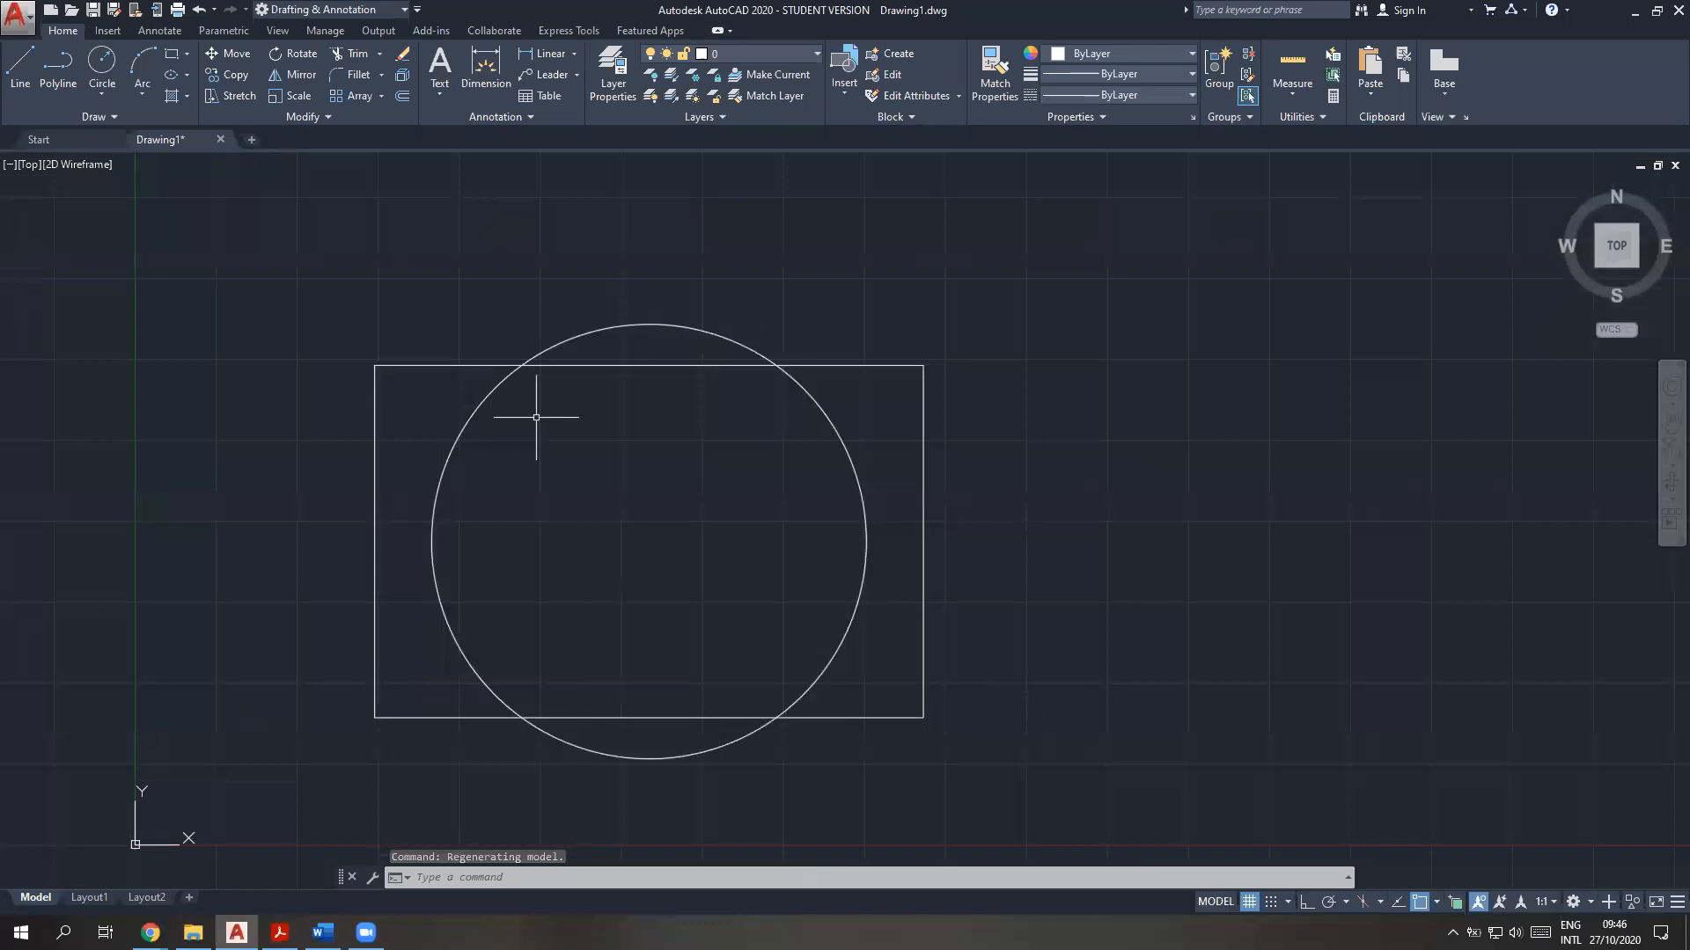
Draw a single slanted line segment, rising to the right, in the empty area right of the rectangle and circle
middle_drag(1264, 544, 396, 520)
middle_drag(946, 544, 839, 564)
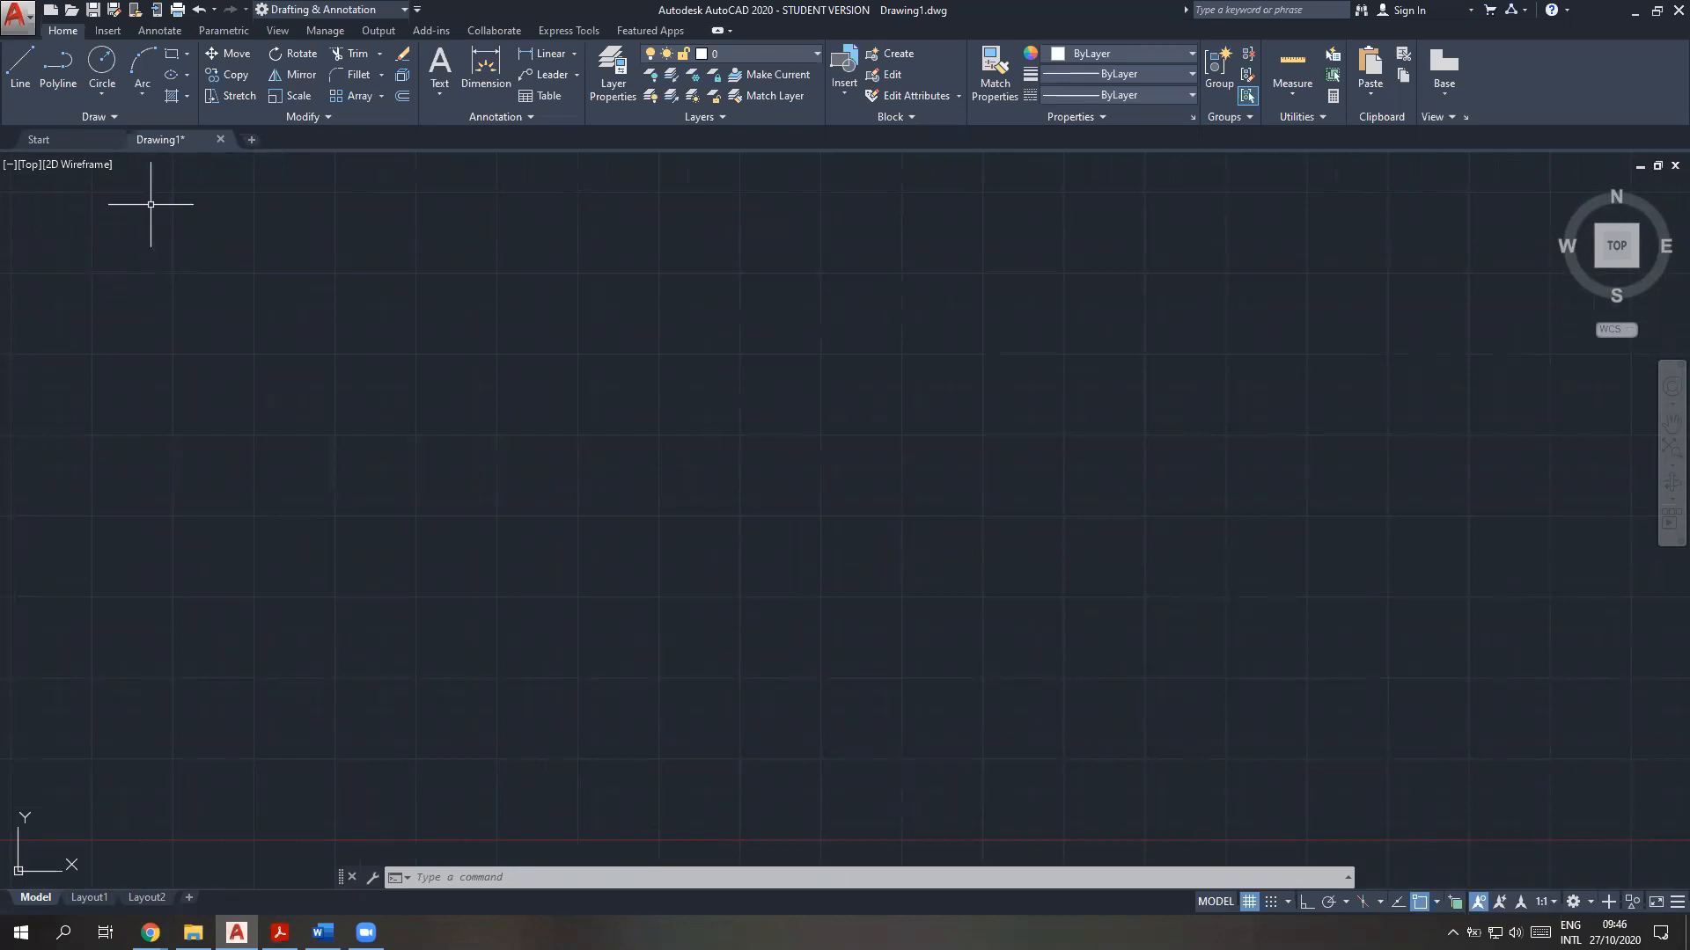
click(20, 66)
click(414, 615)
click(738, 351)
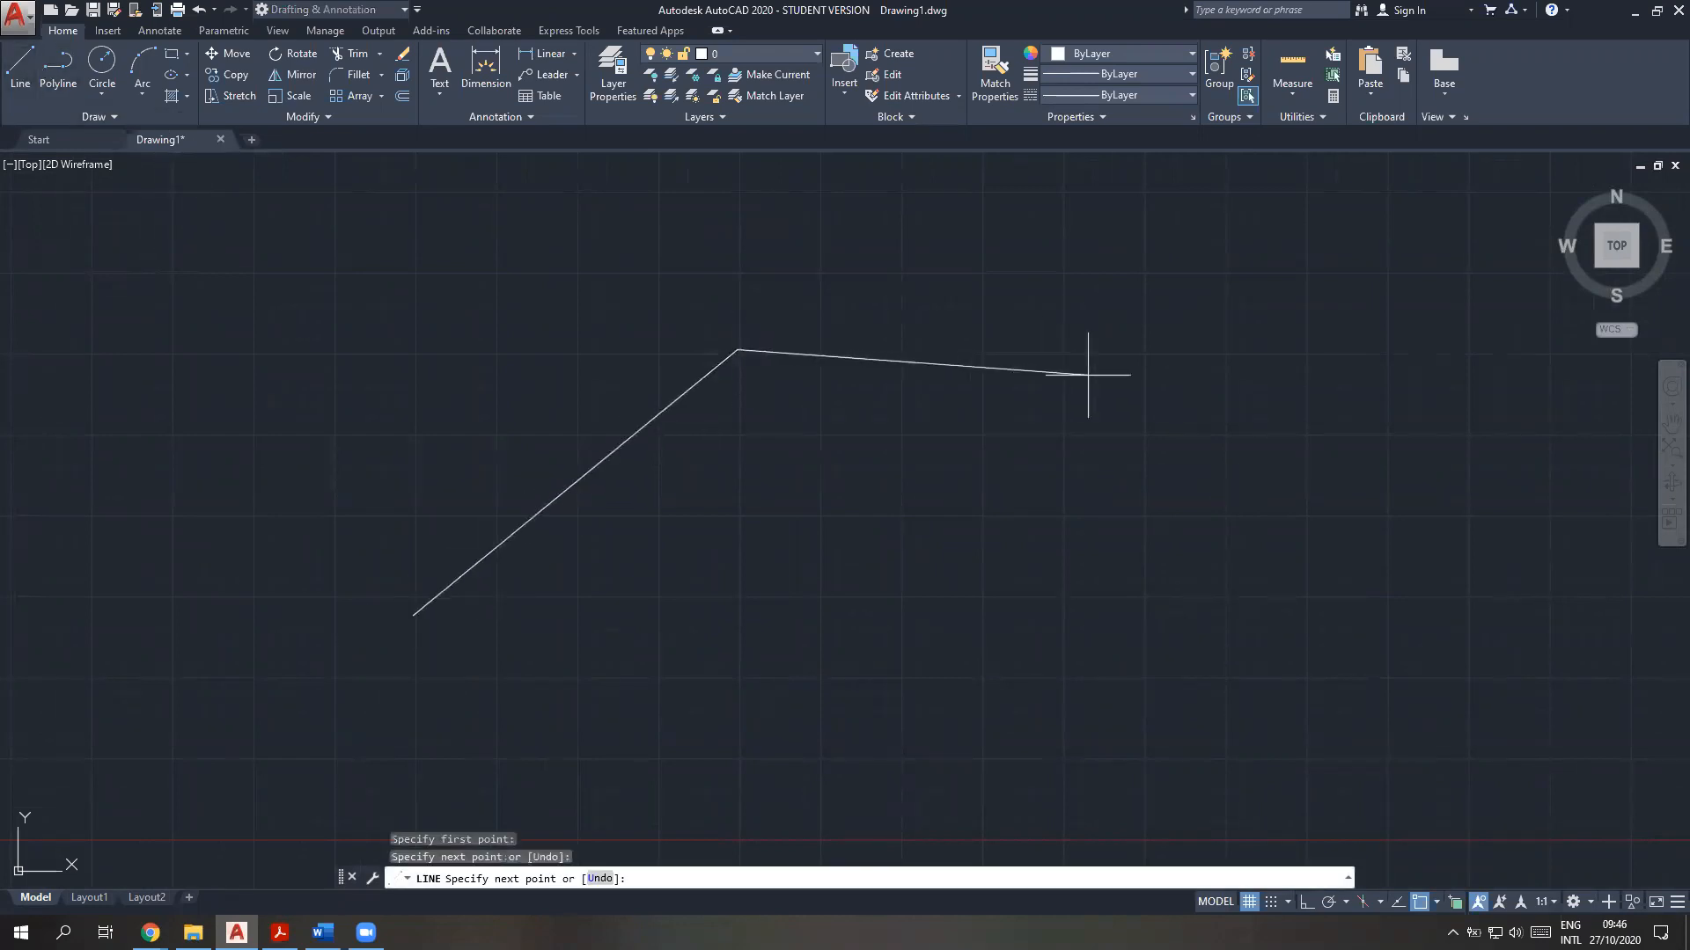
key(Escape)
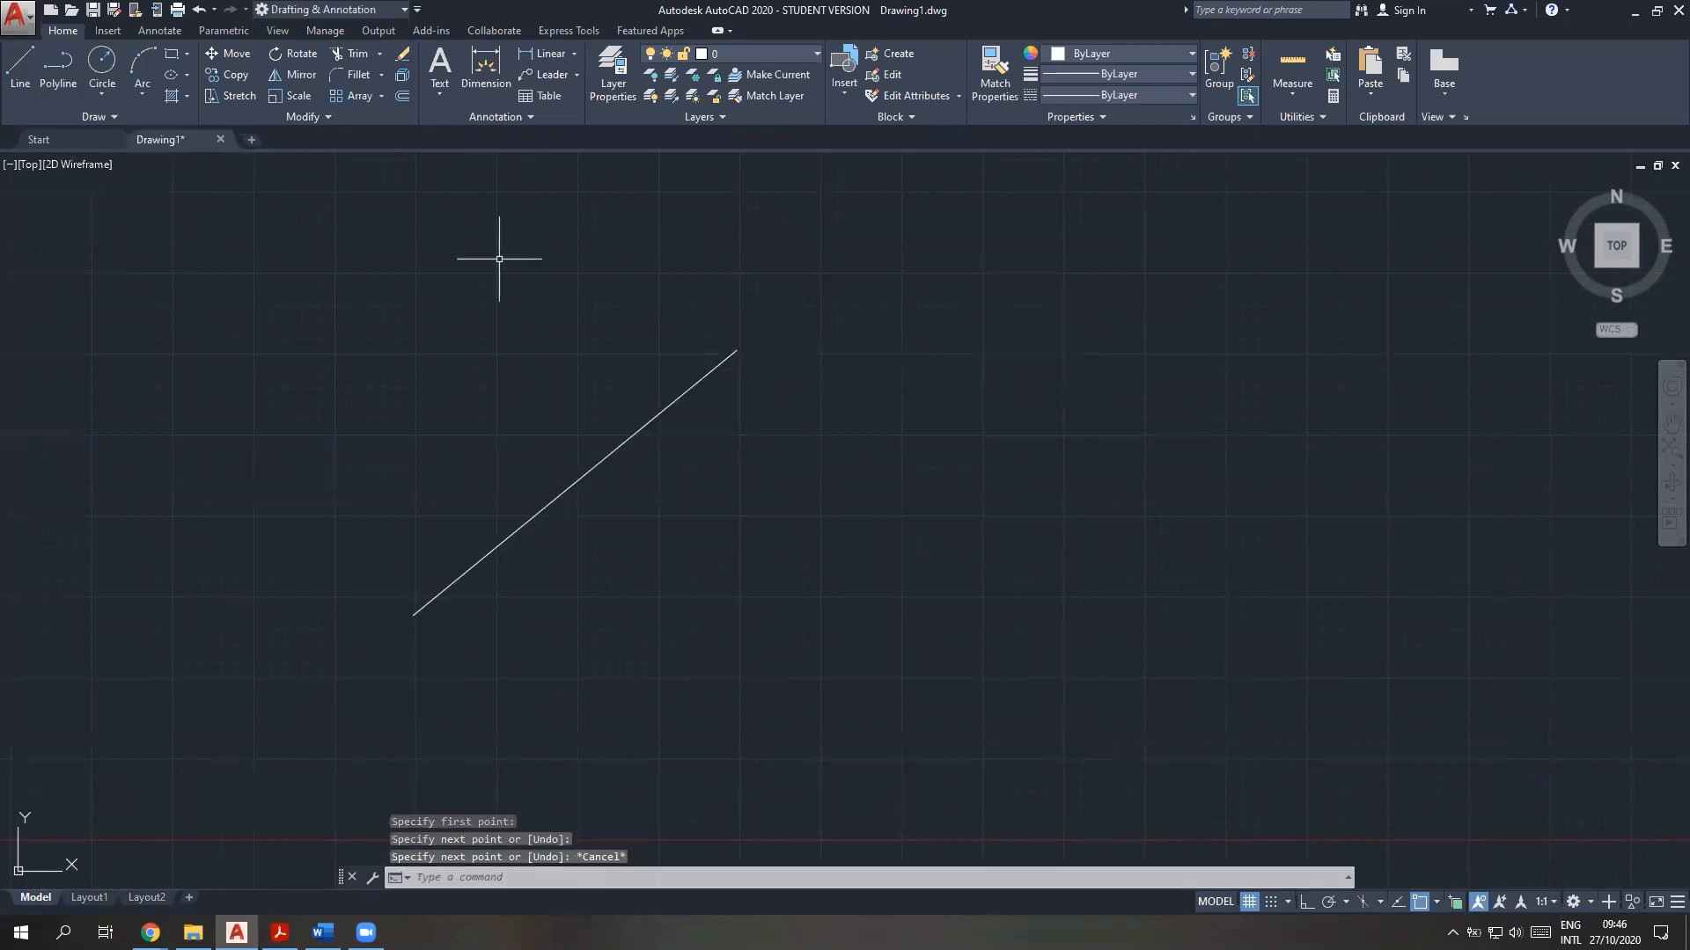
Draw a slanted polyline segment to the right of the line, rising to the right
click(10, 61)
key(Escape)
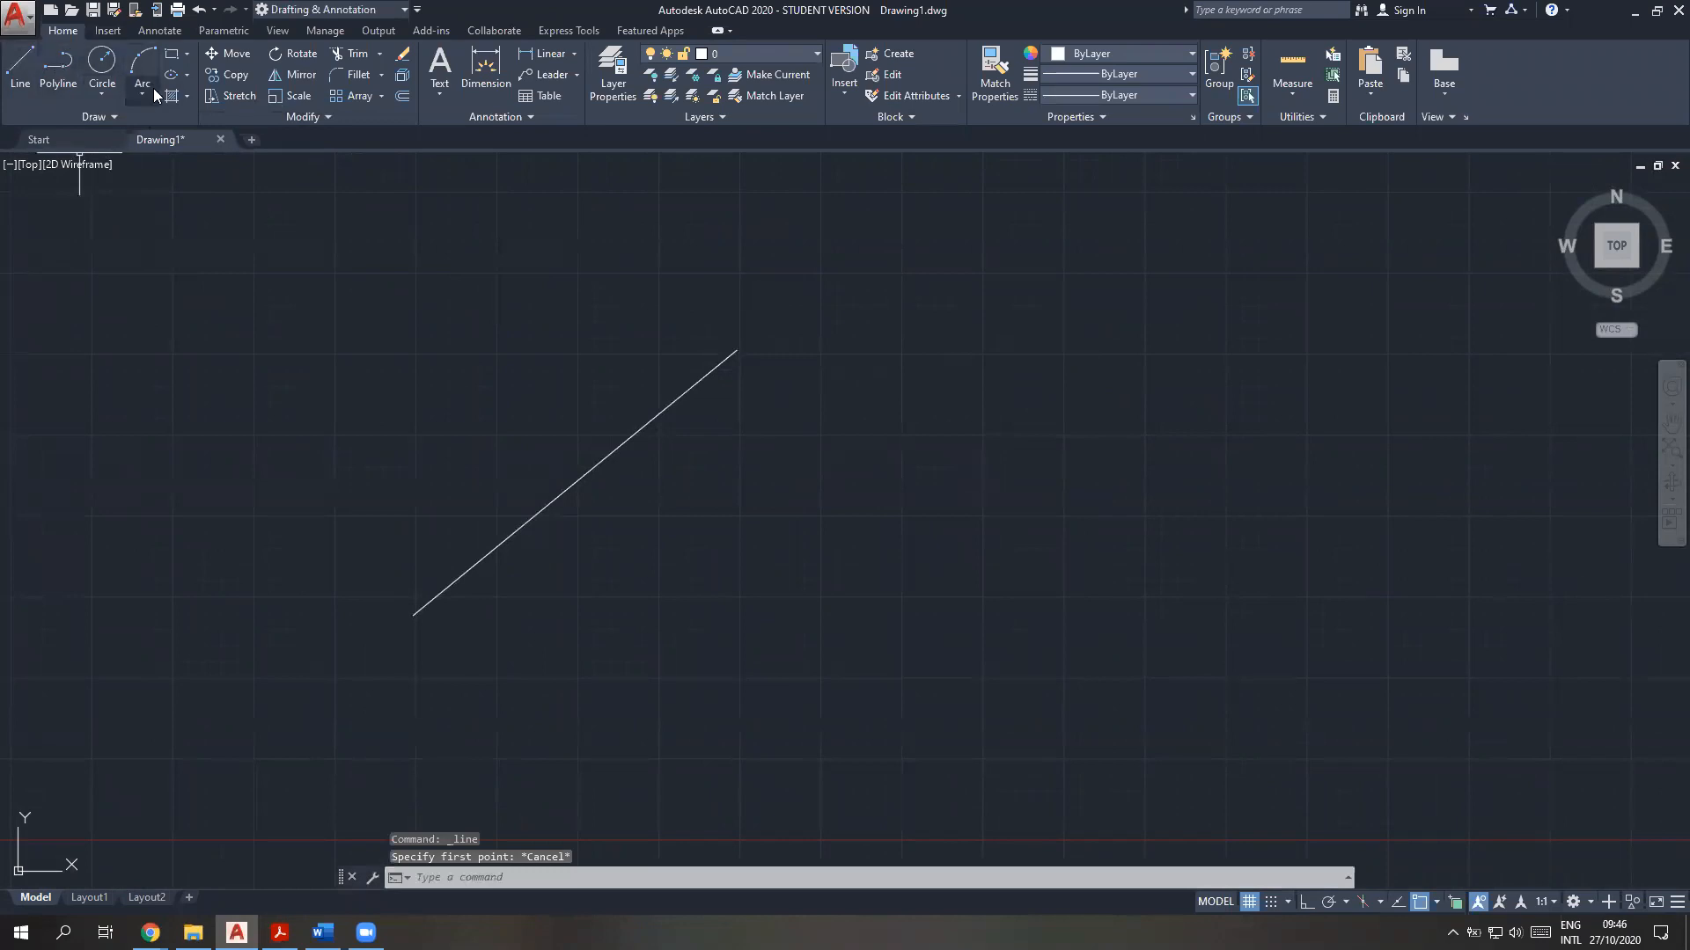
click(120, 116)
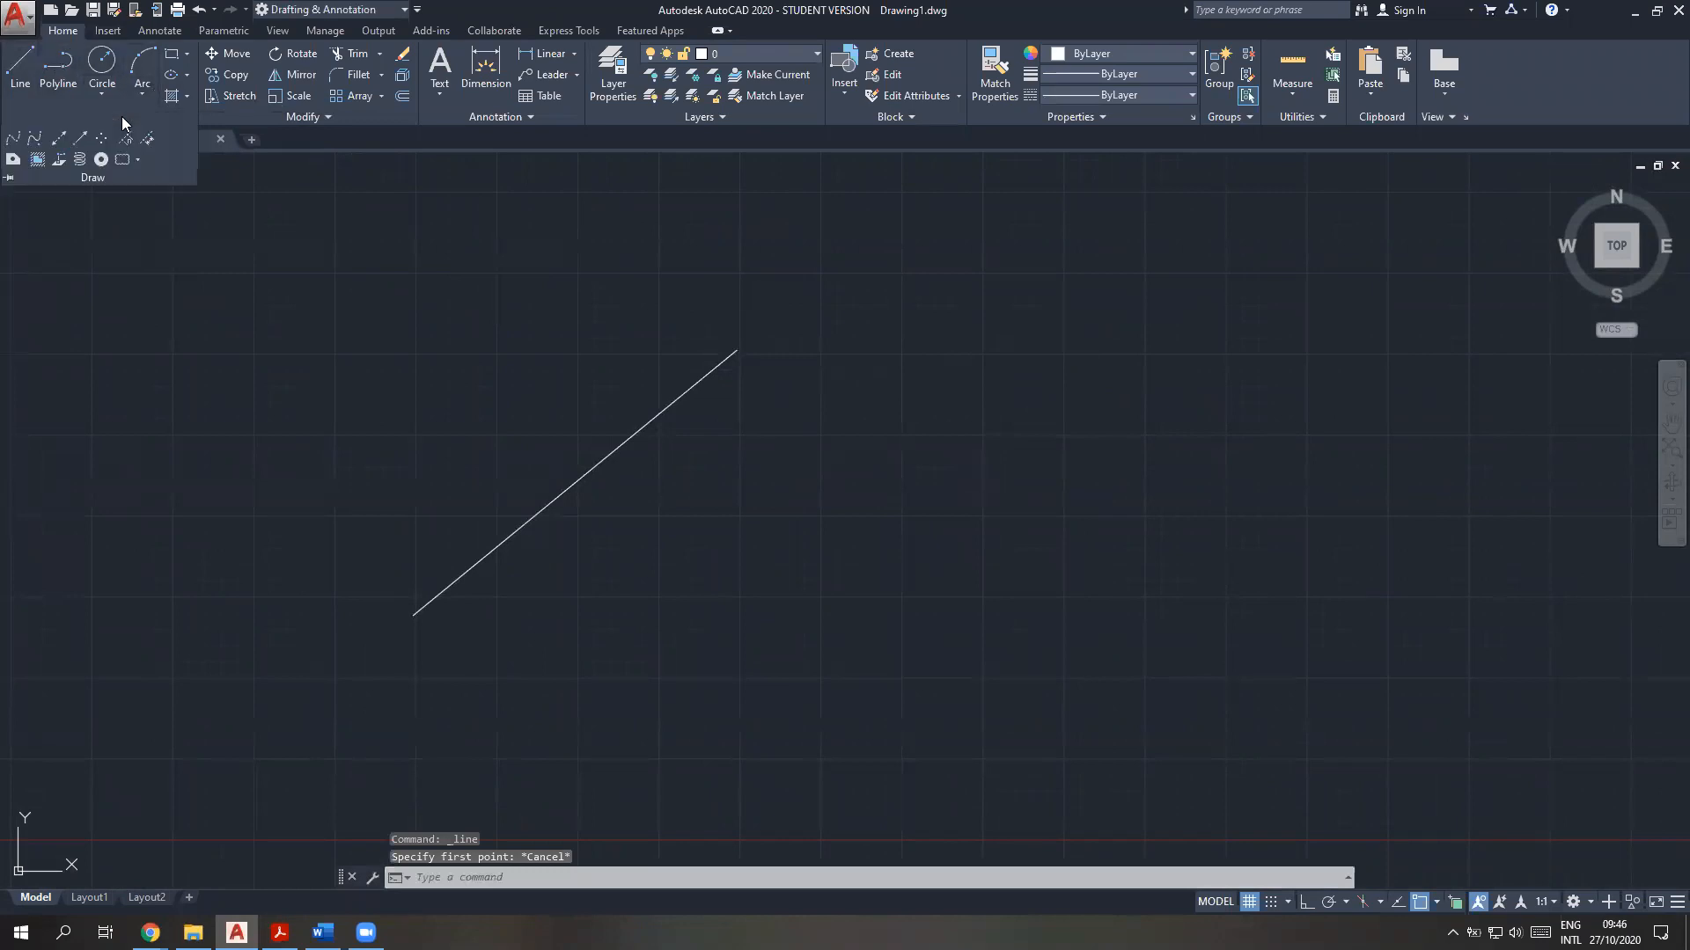
click(74, 95)
click(771, 702)
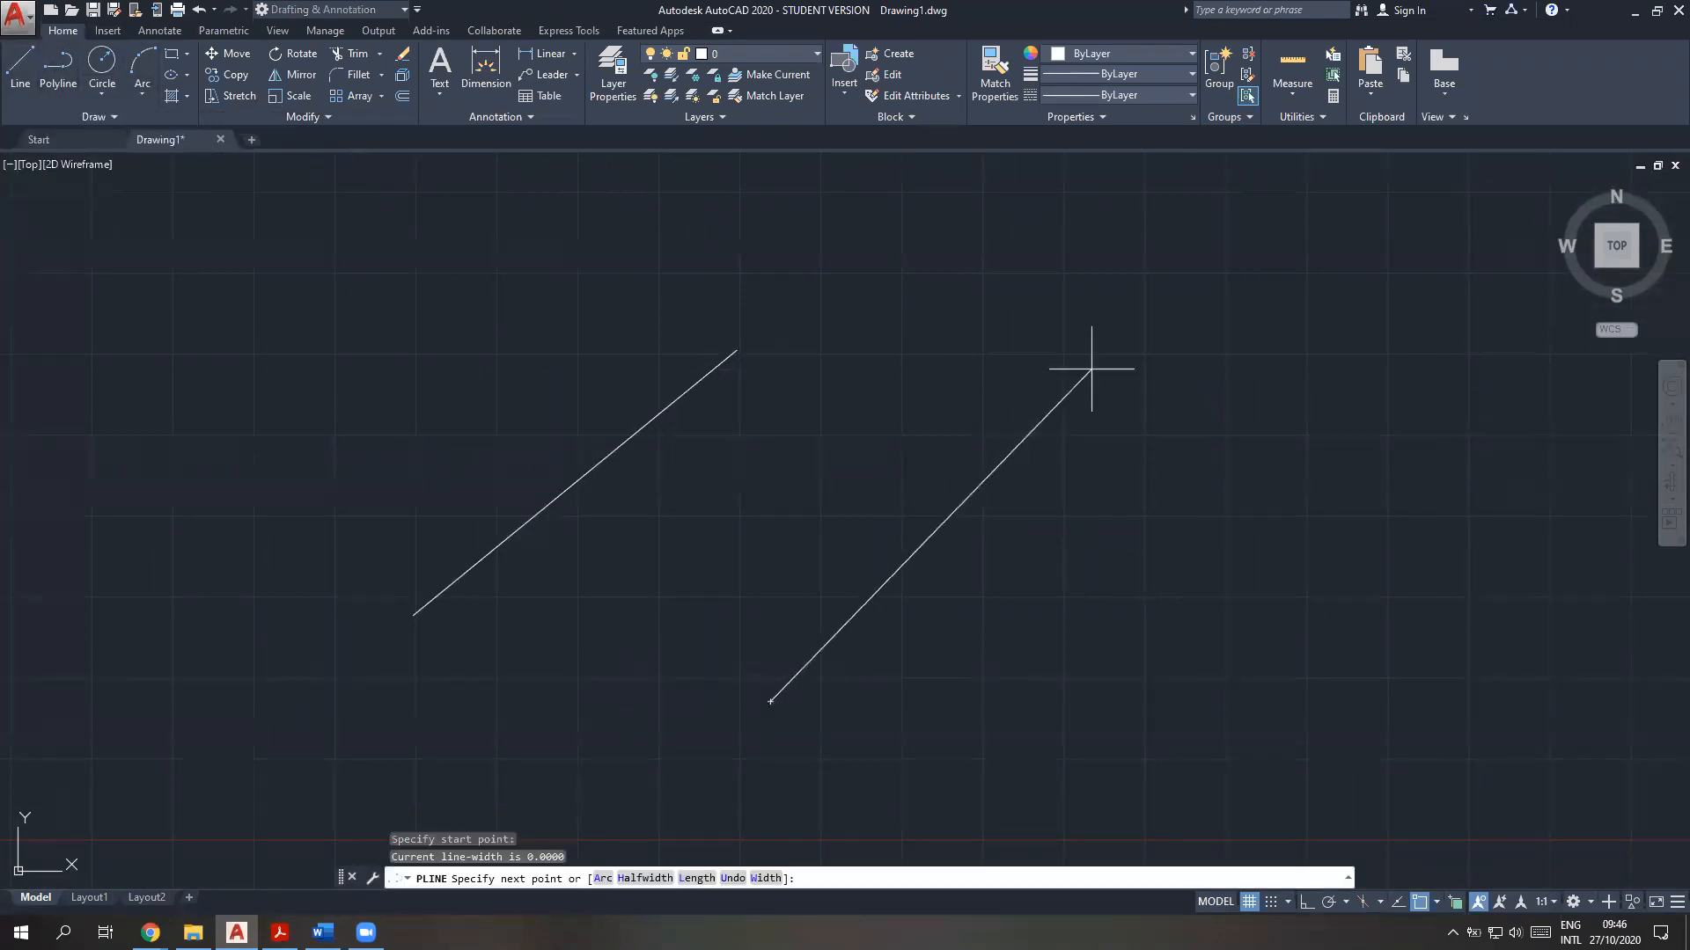
click(1075, 387)
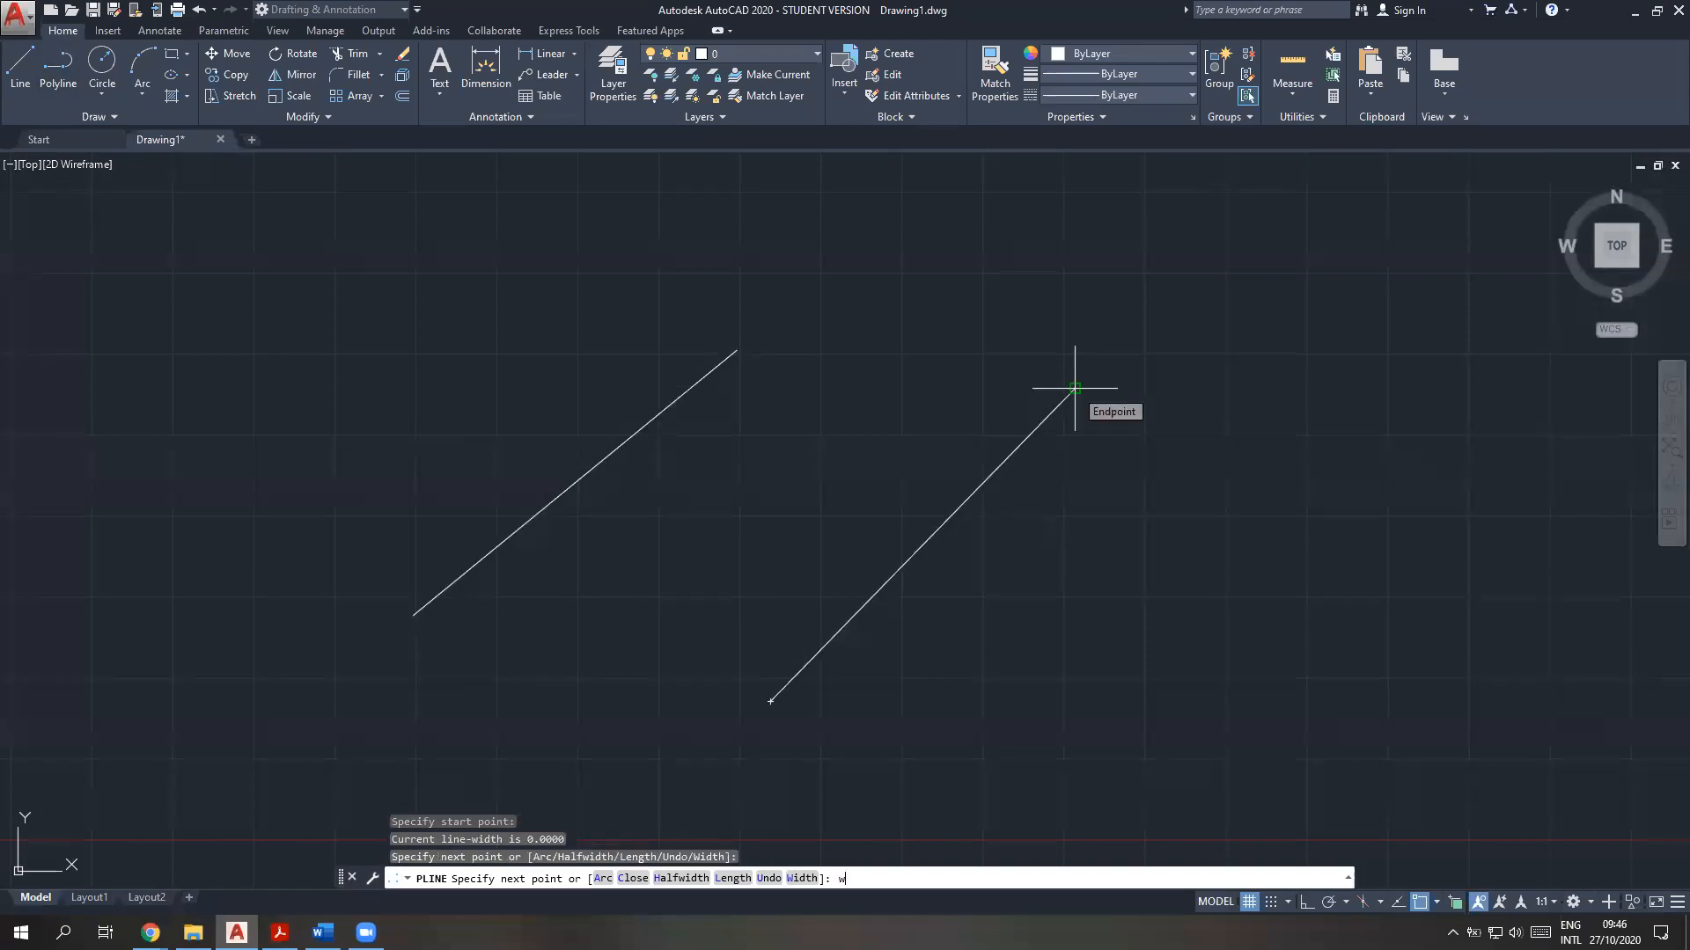
Set the polyline's starting width to 5 and ending width to 0 for the next segment, and end the polyline
text(w)
key(Return)
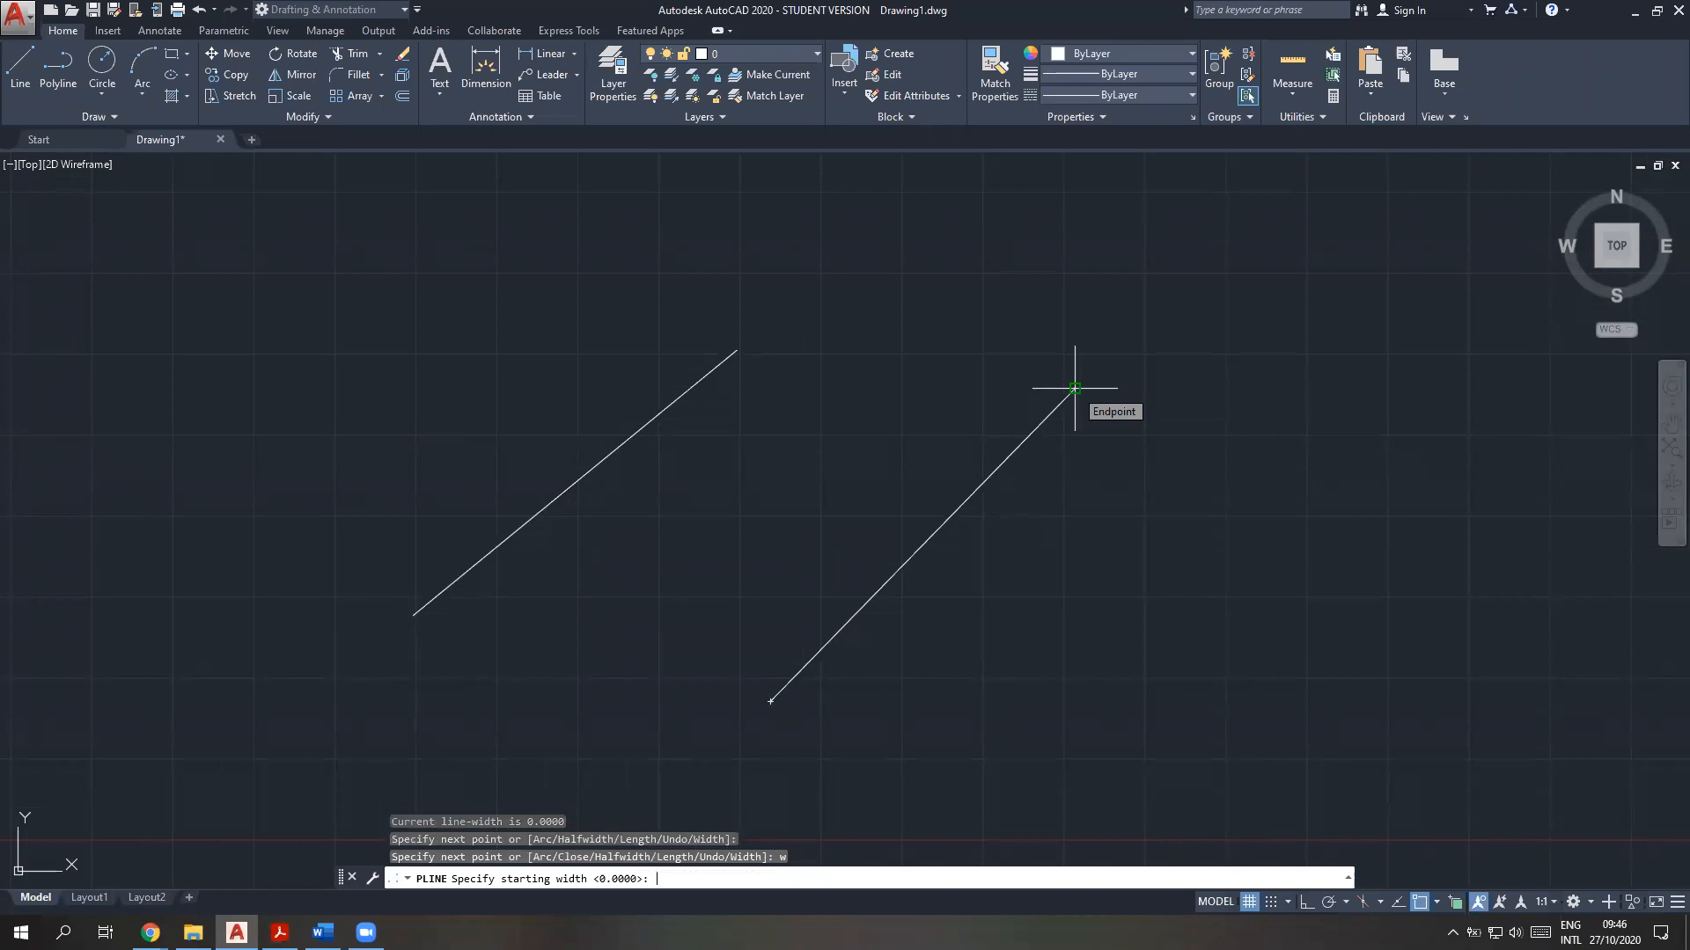
key(Return)
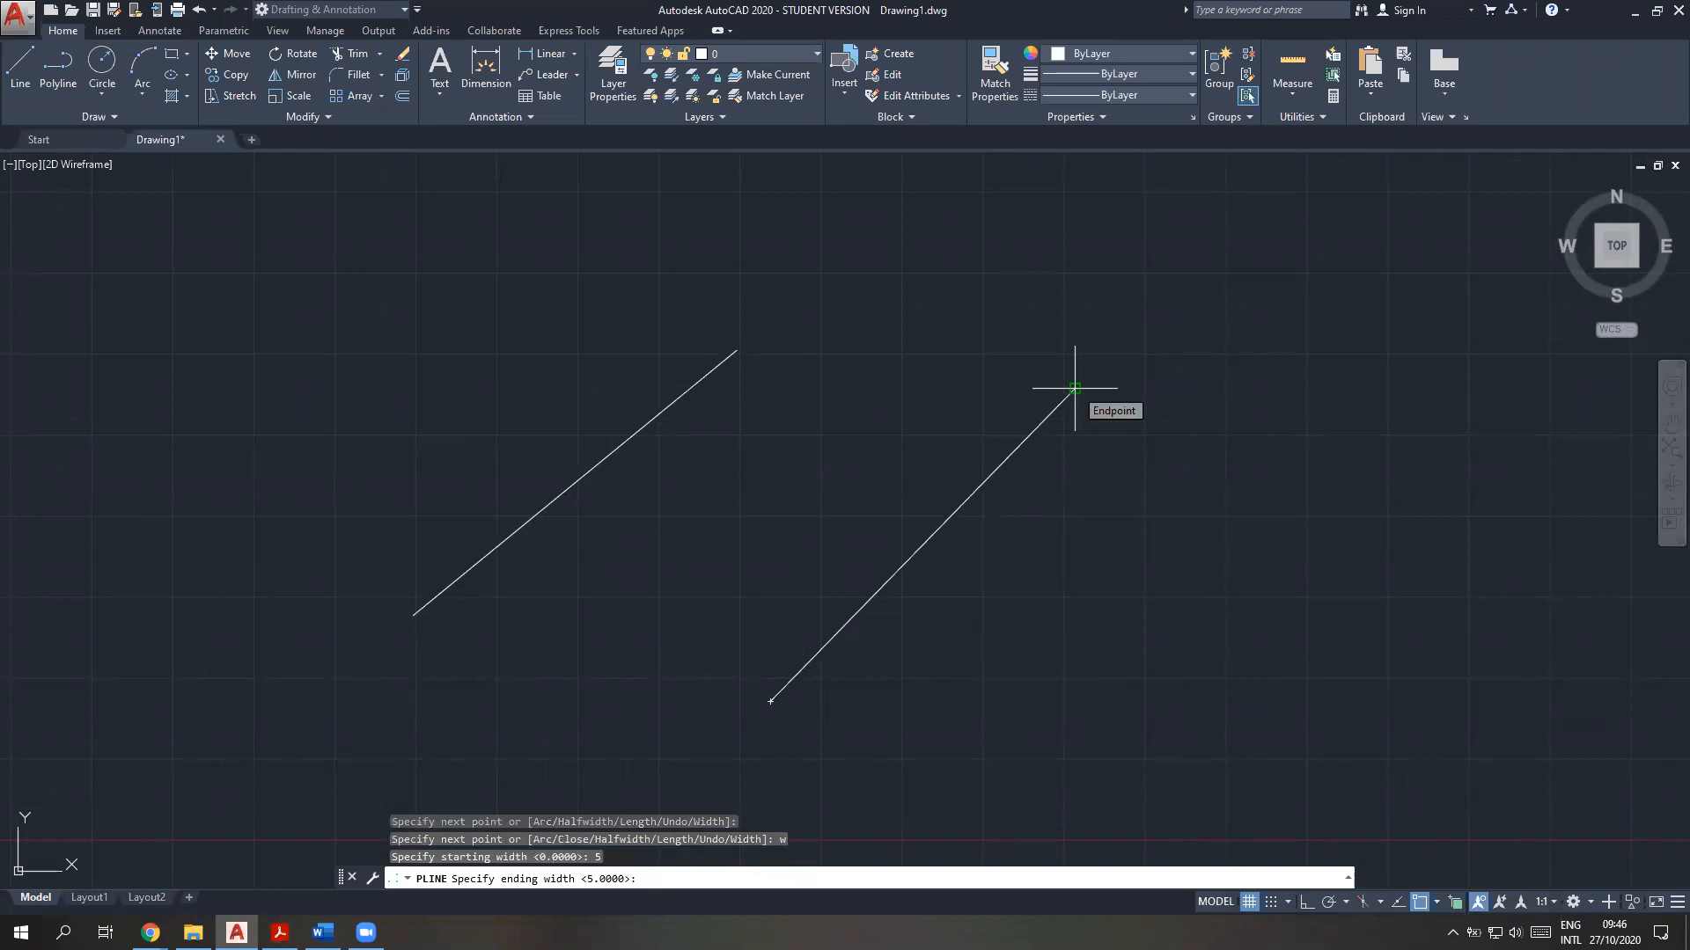
key(Return)
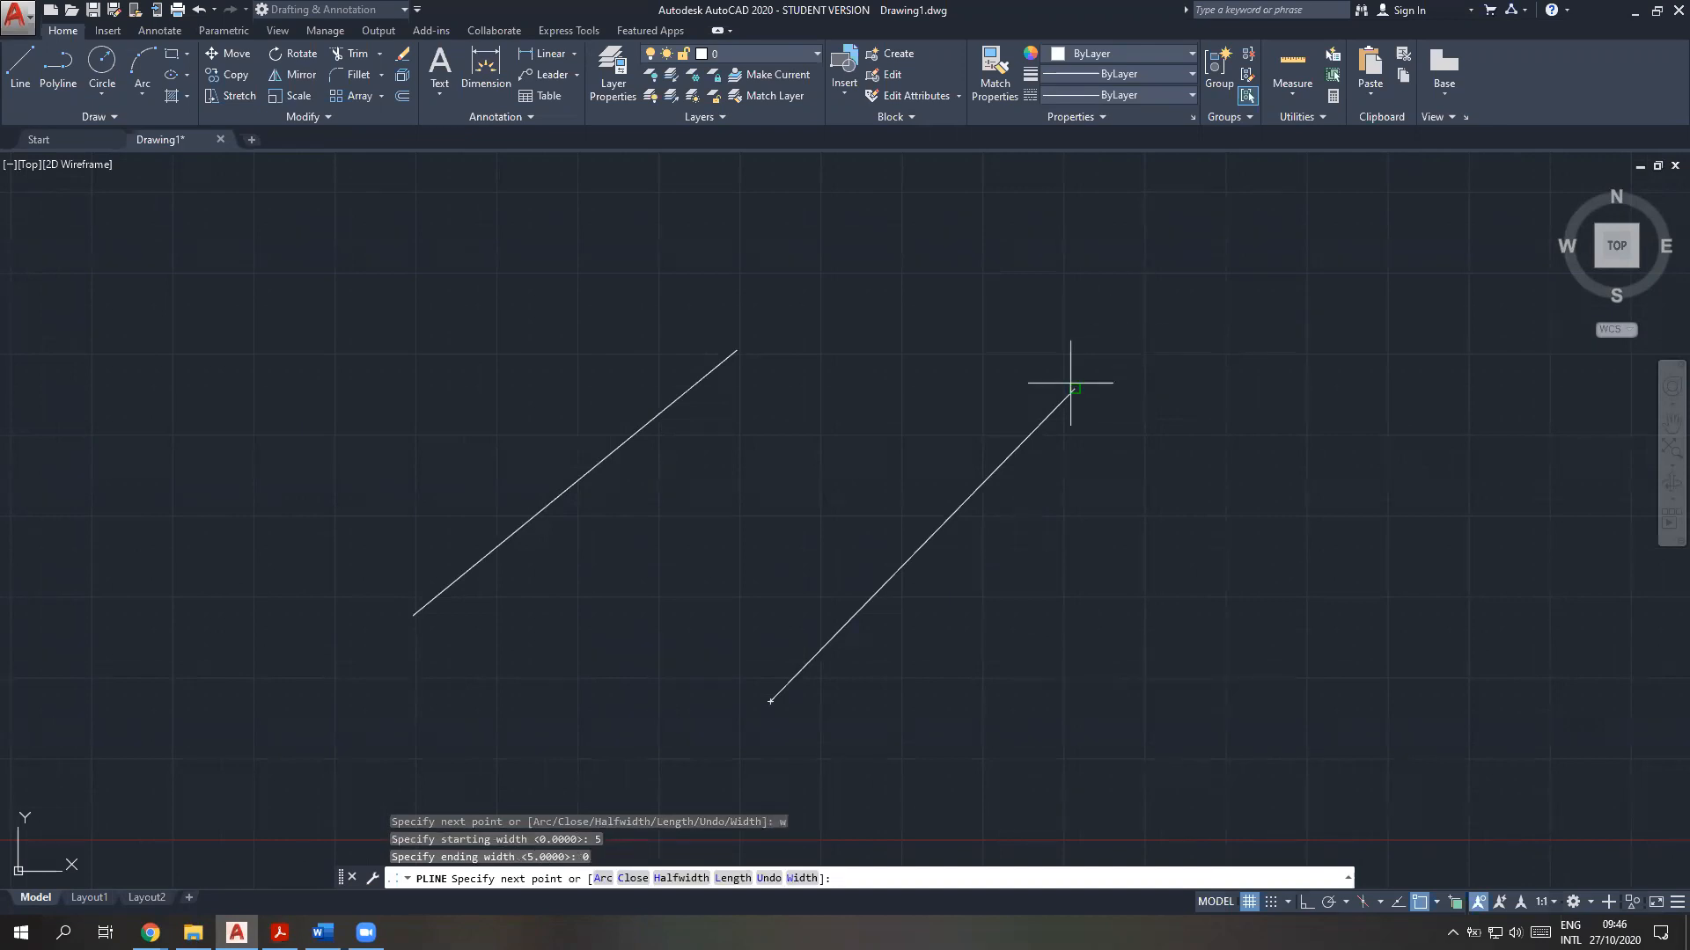
key(Escape)
key(Escape)
key(Escape)
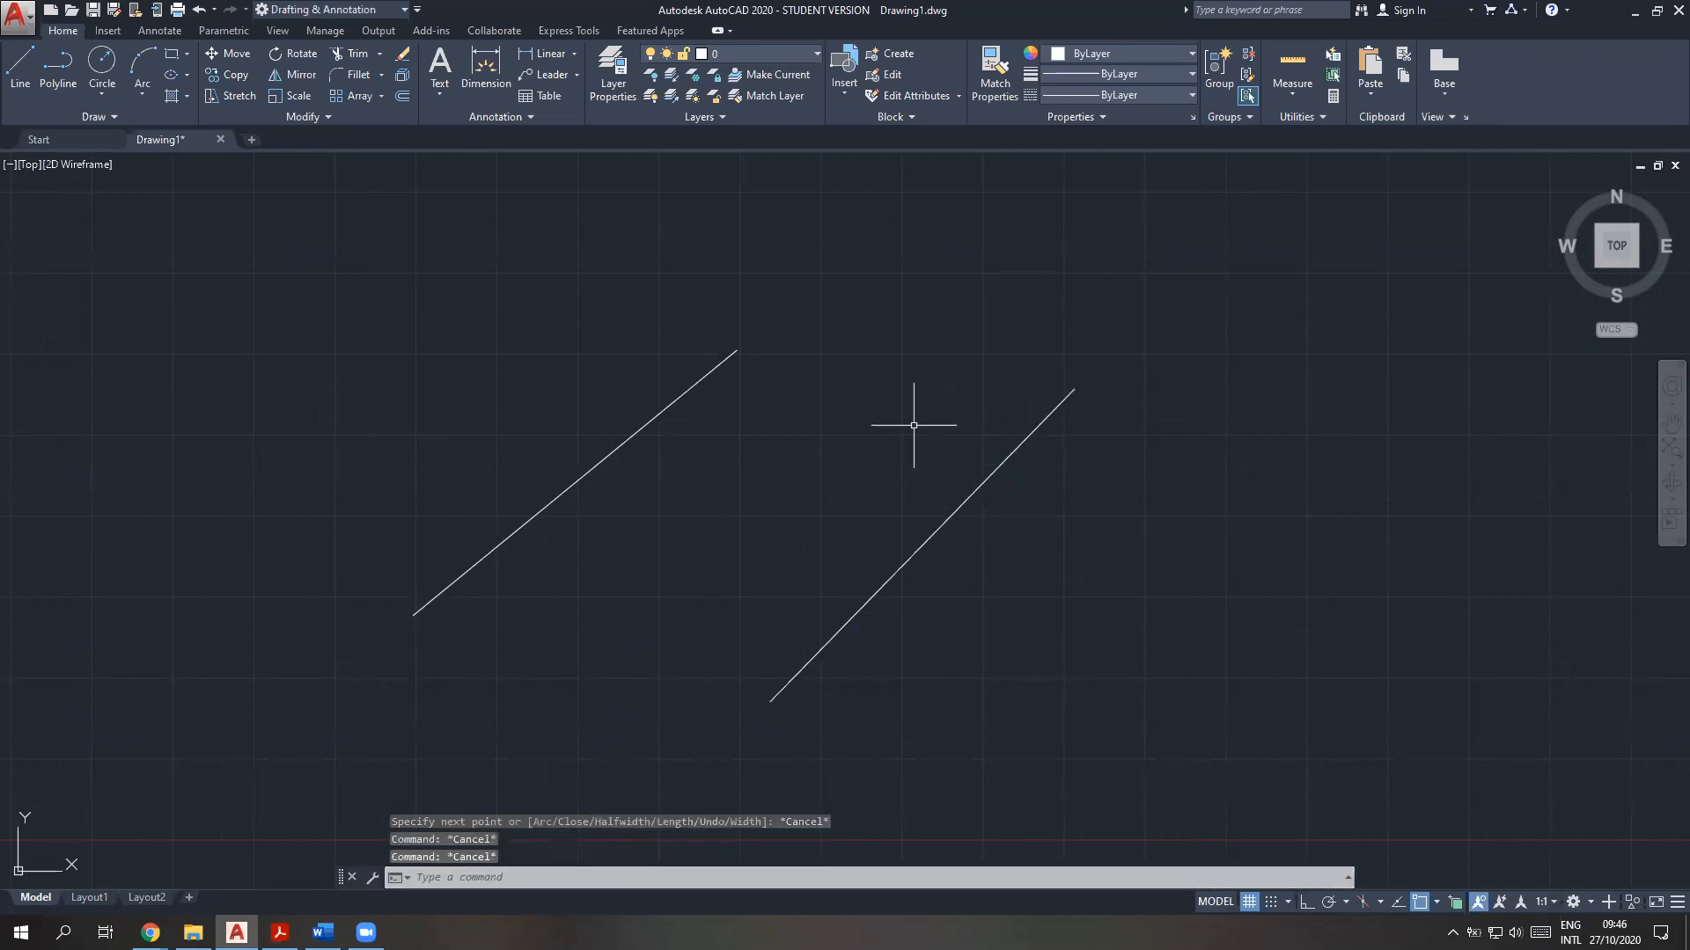
Erase the polyline segment to the right of the line
click(973, 489)
key(Delete)
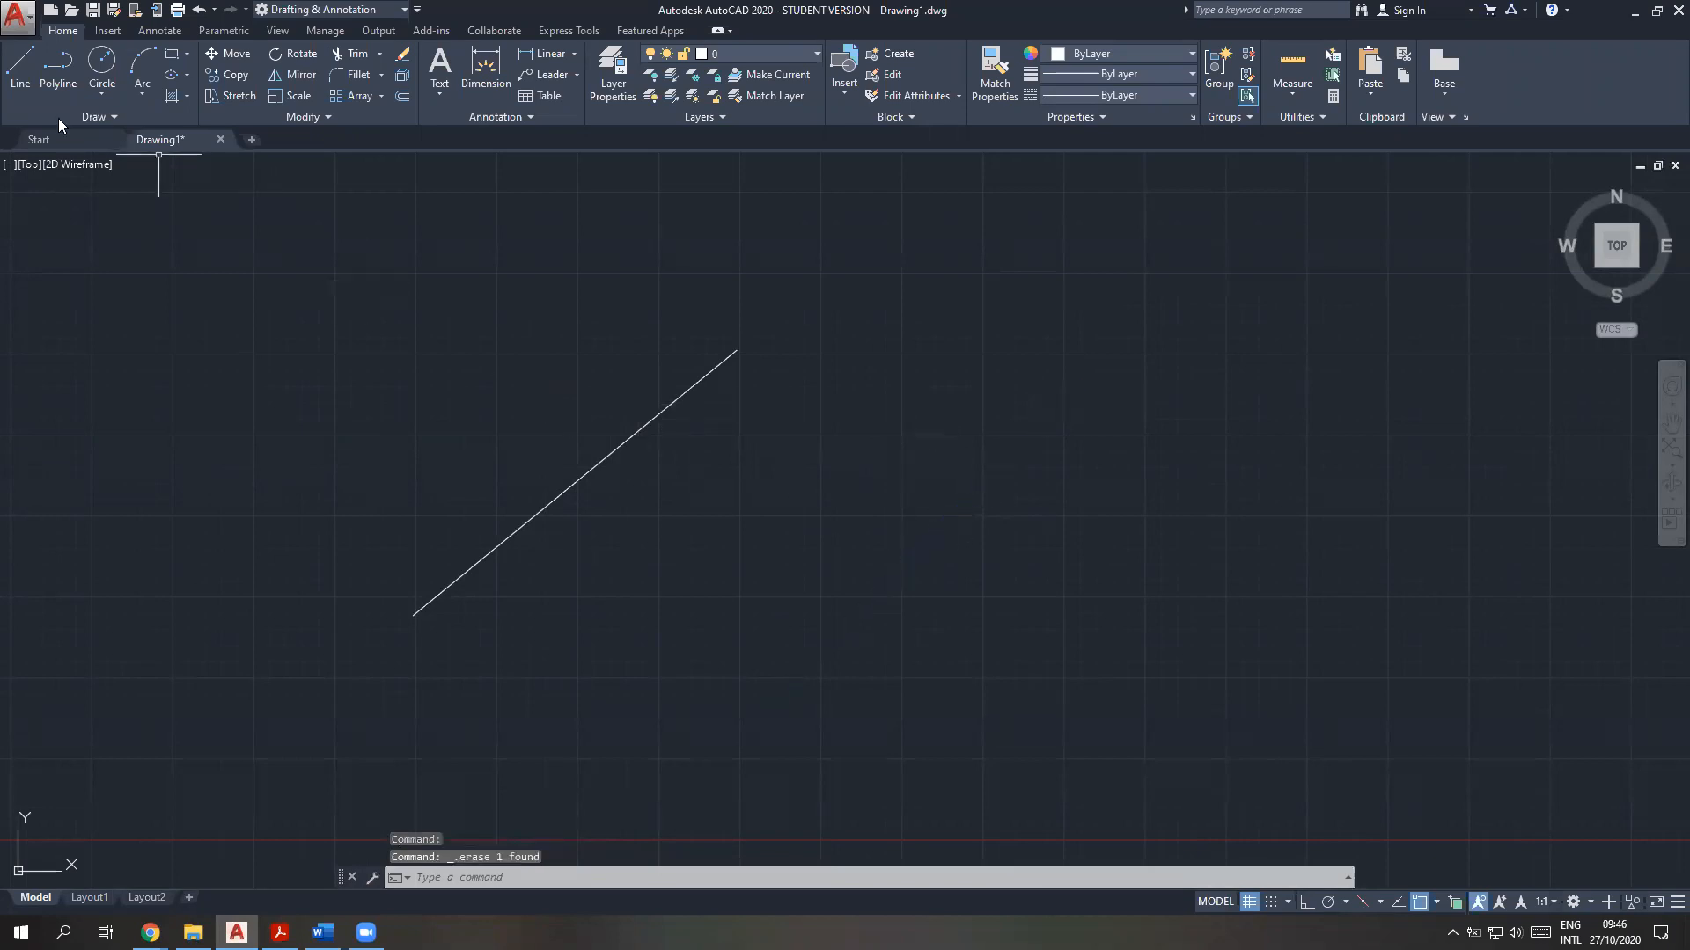
Draw a slanted polyline segment to the right of the existing line, rising to the right
click(19, 66)
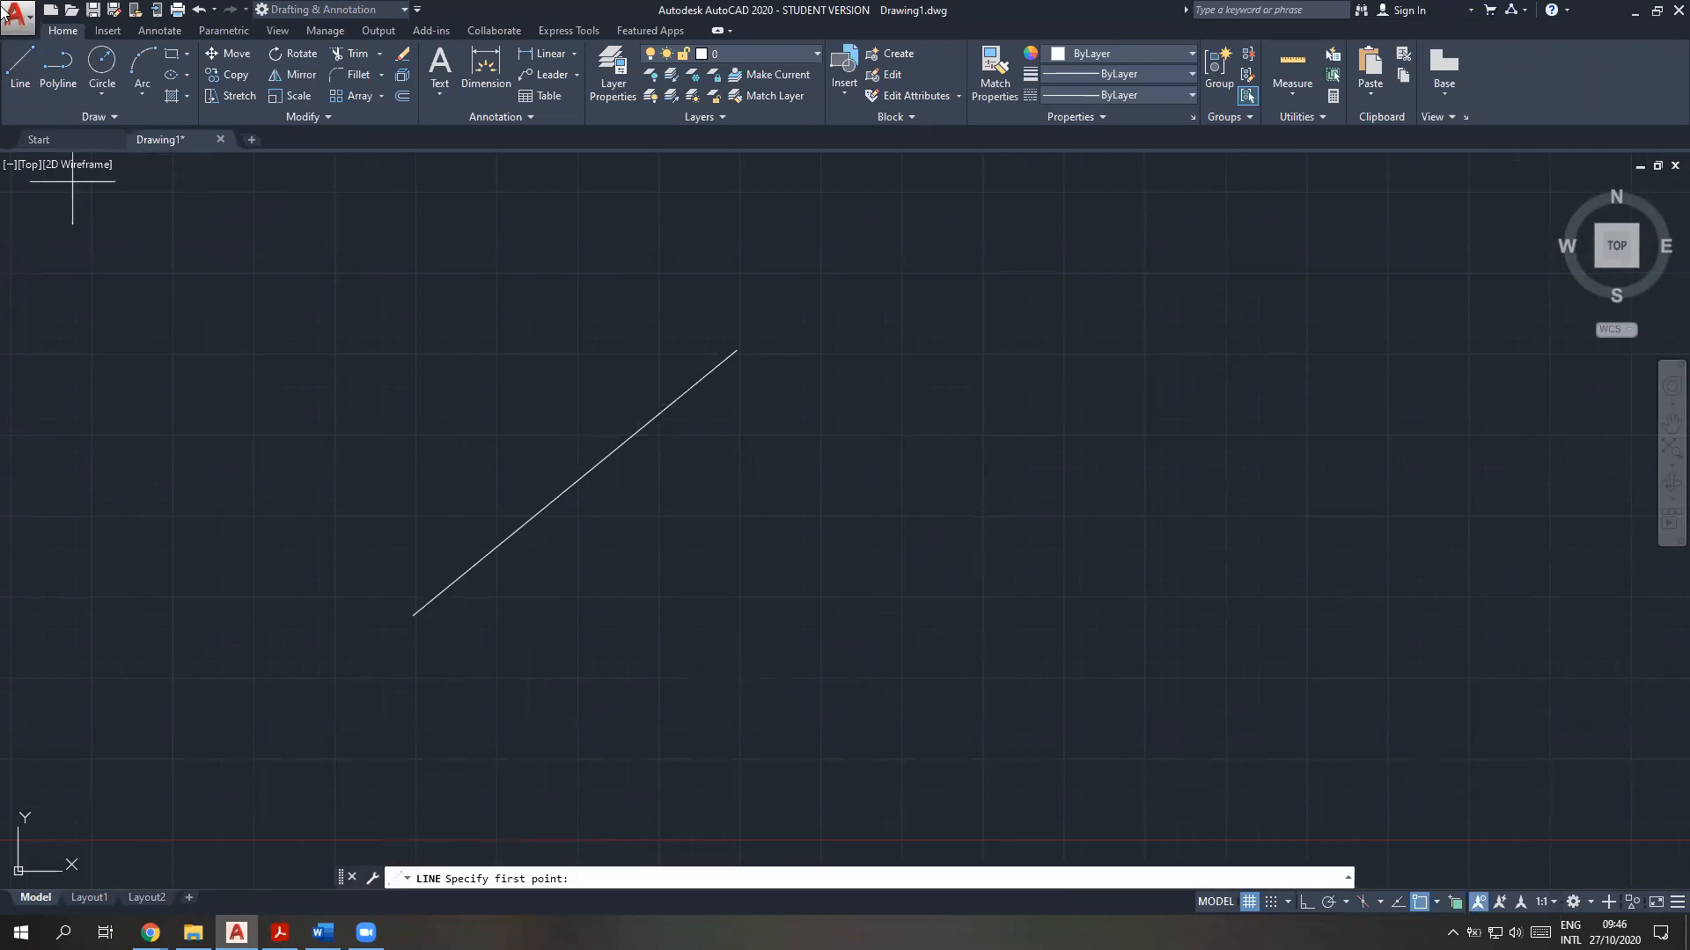
click(58, 66)
click(744, 665)
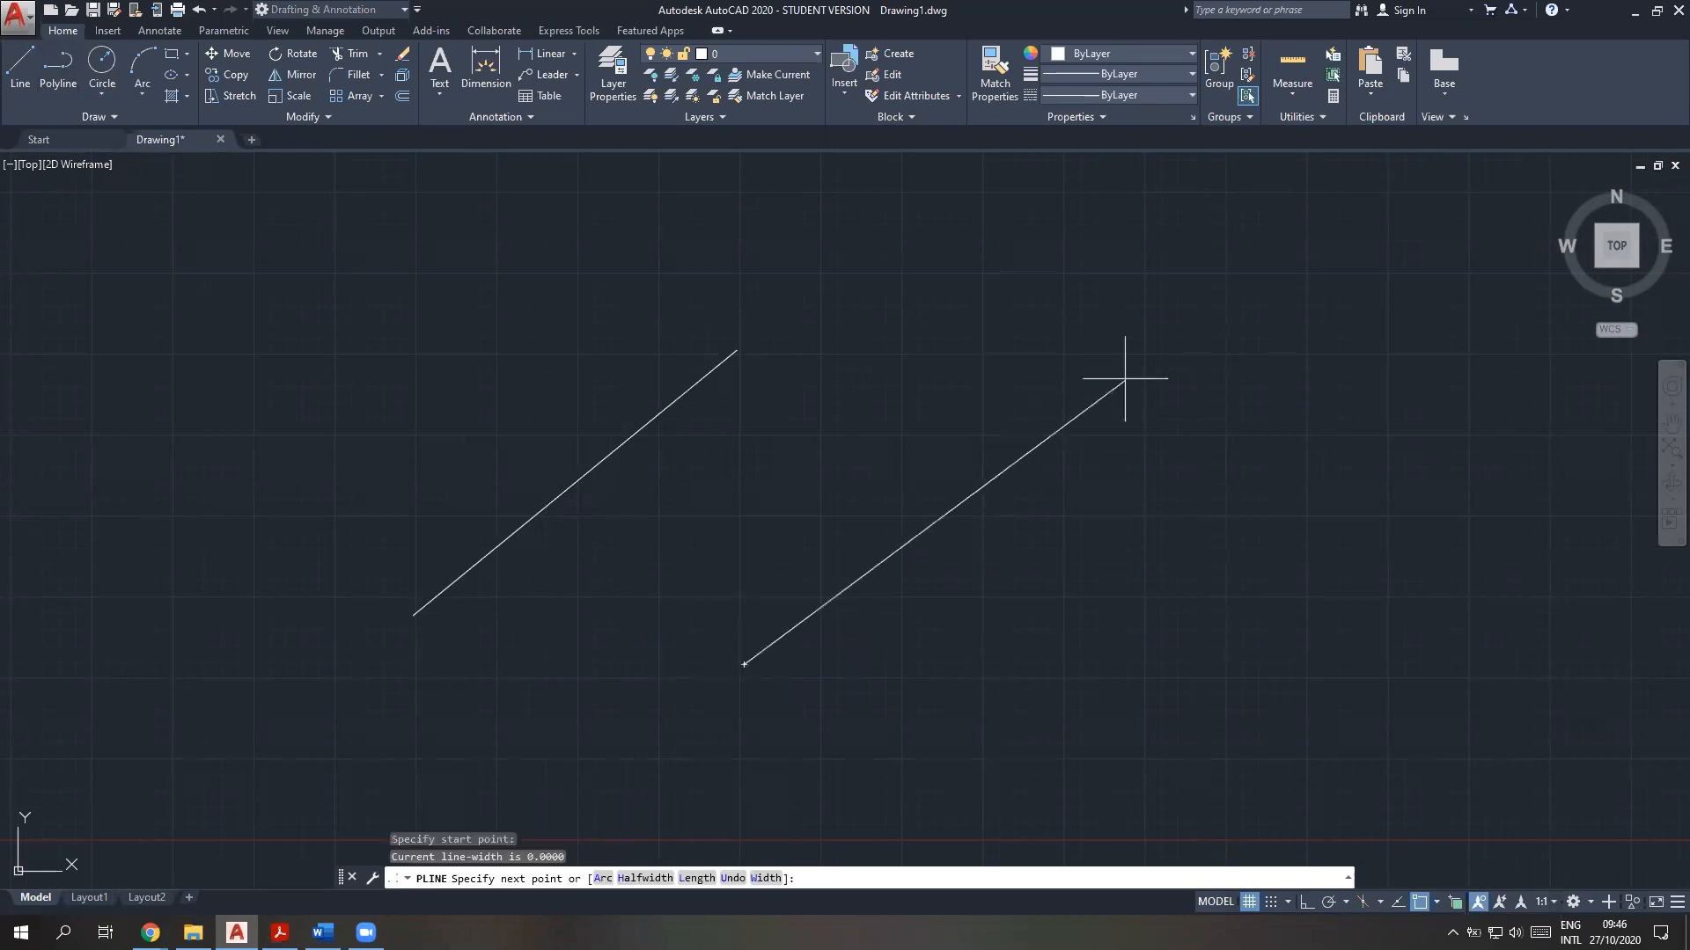
click(1018, 384)
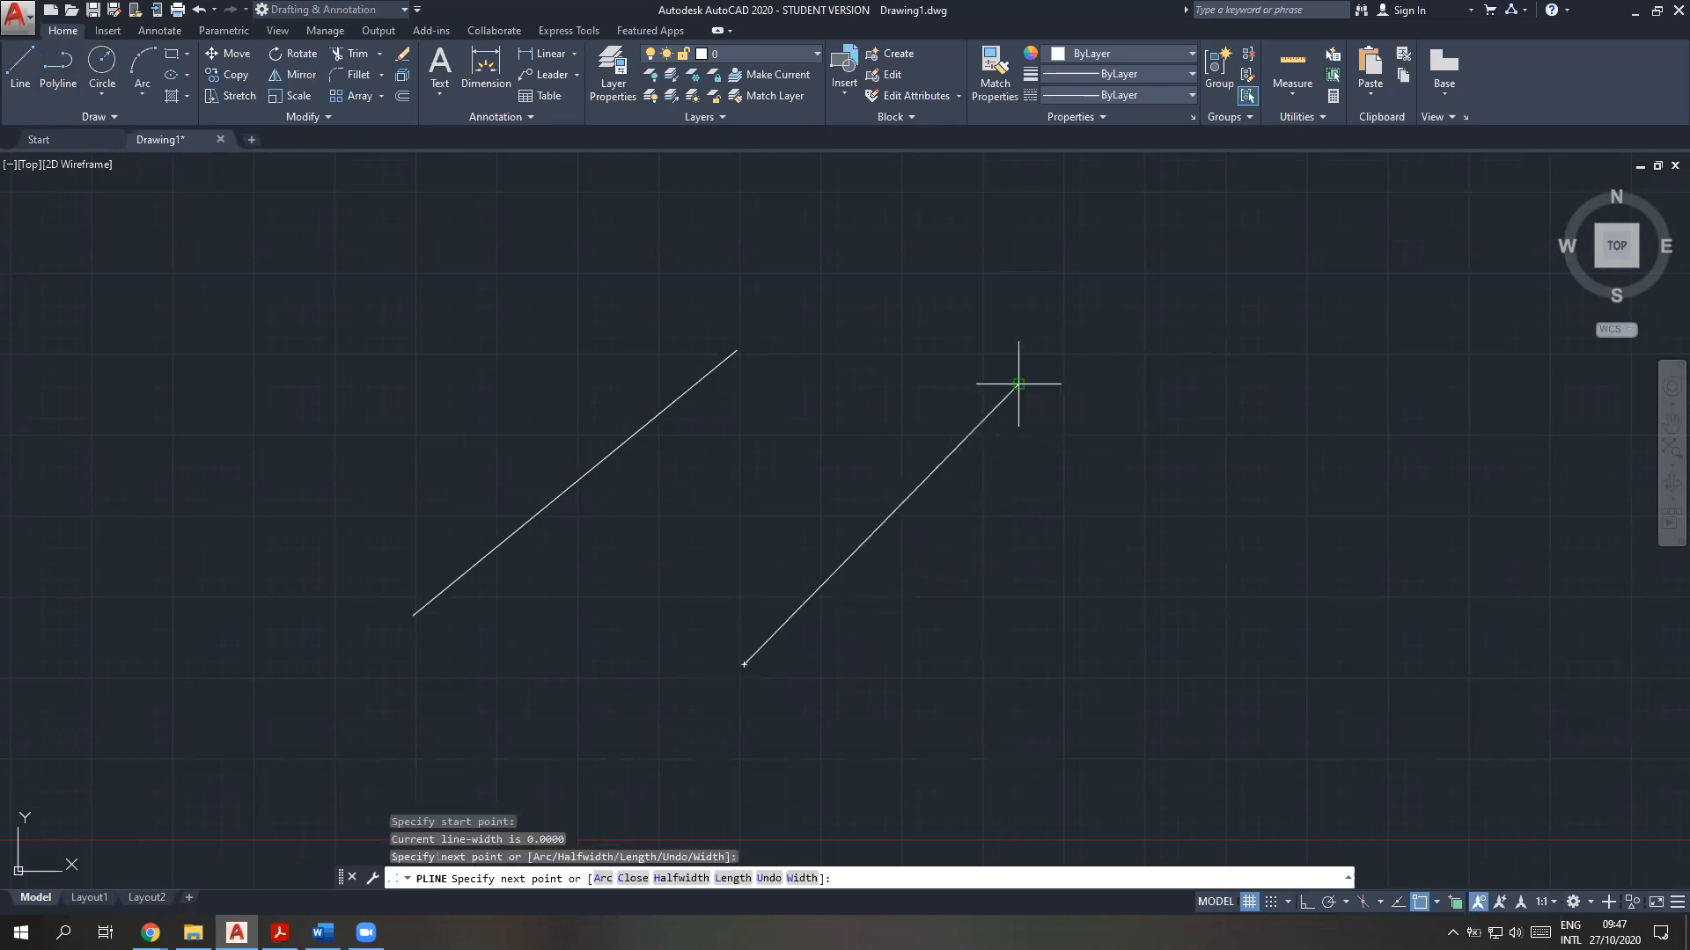
Set the next polyline segment's starting and ending width to 10, double it back briefly from the upper end as an arrowhead, and end the polyline
text(w)
key(Return)
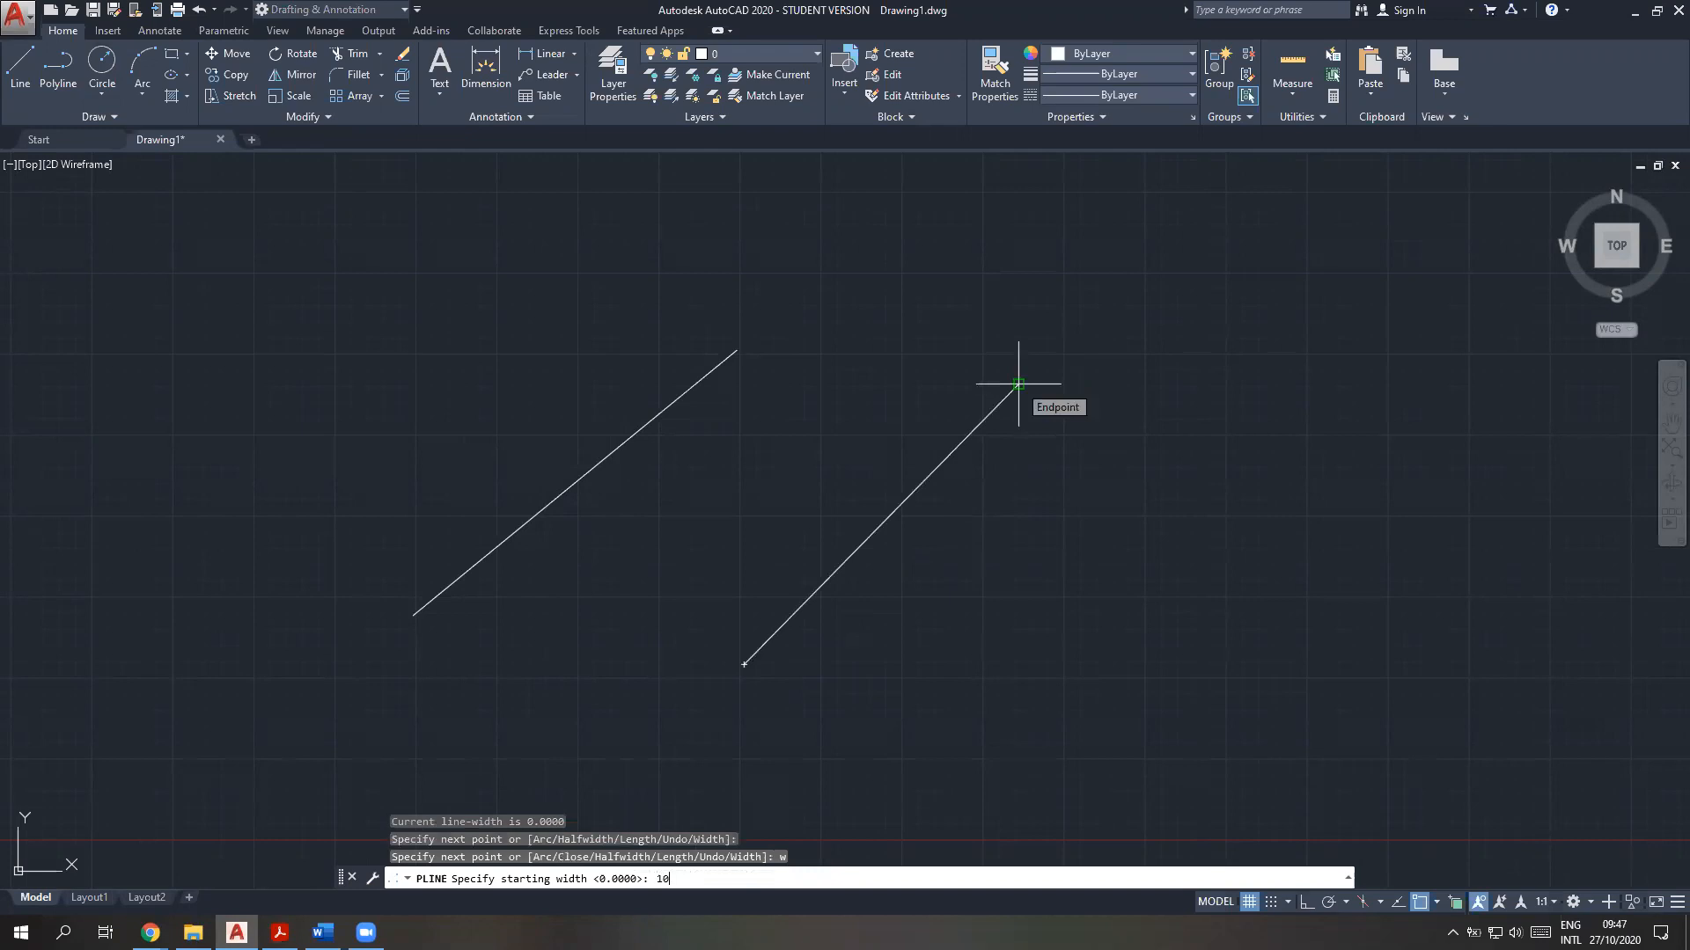
key(Return)
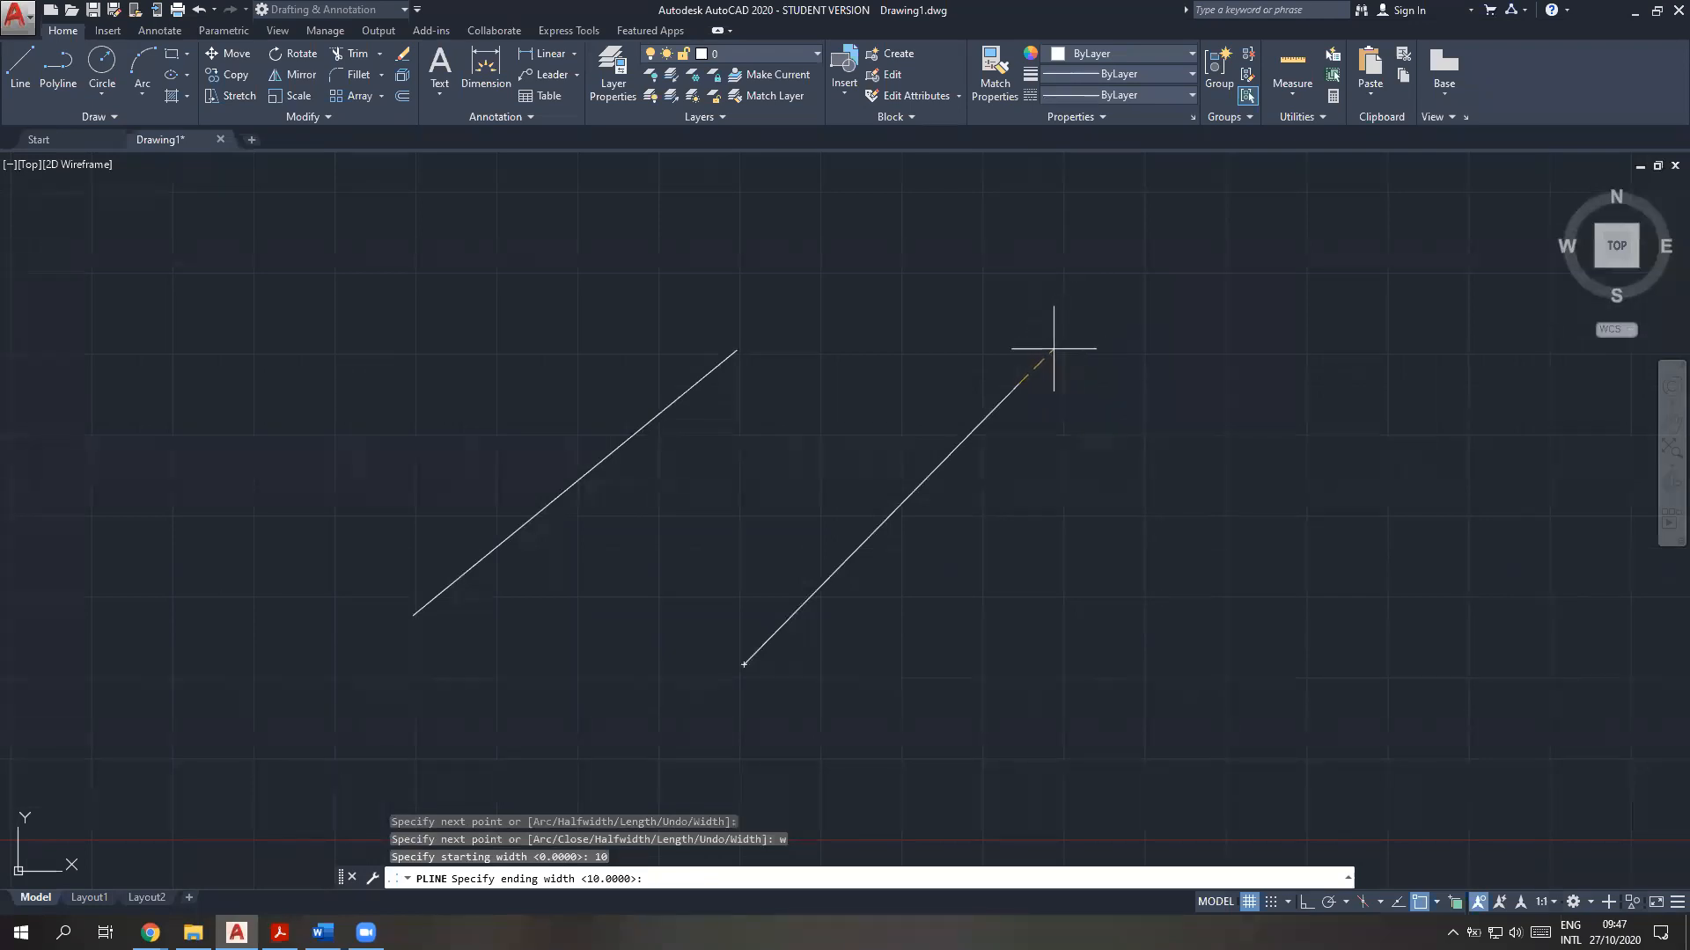
key(Return)
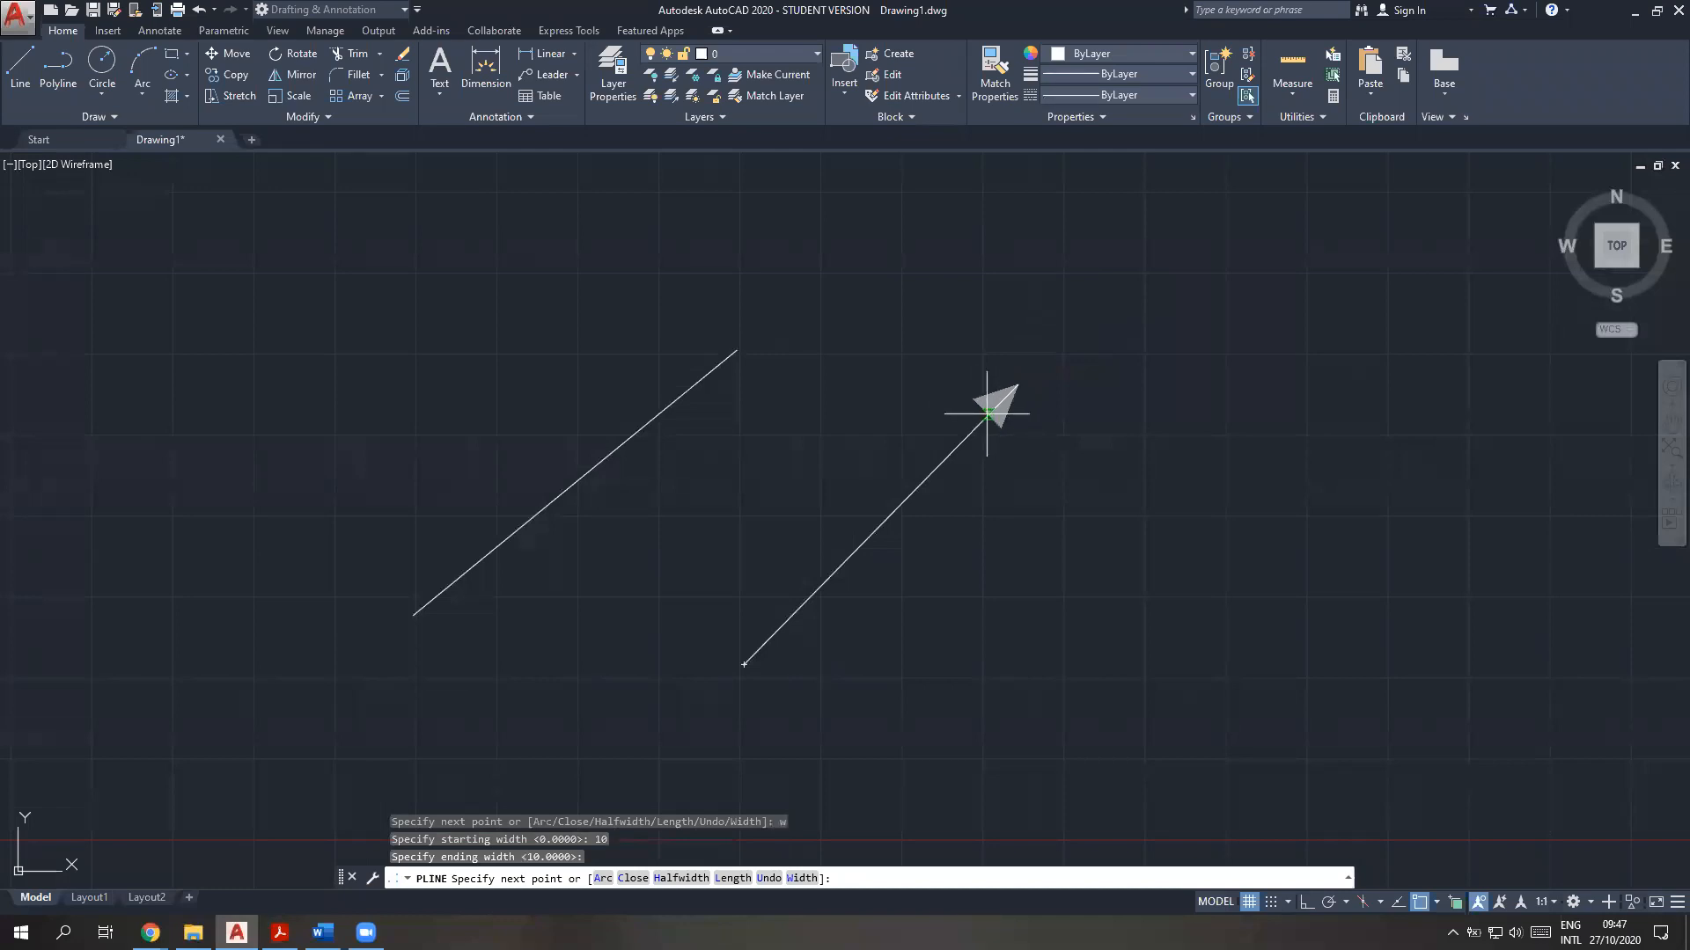
click(1018, 386)
key(Escape)
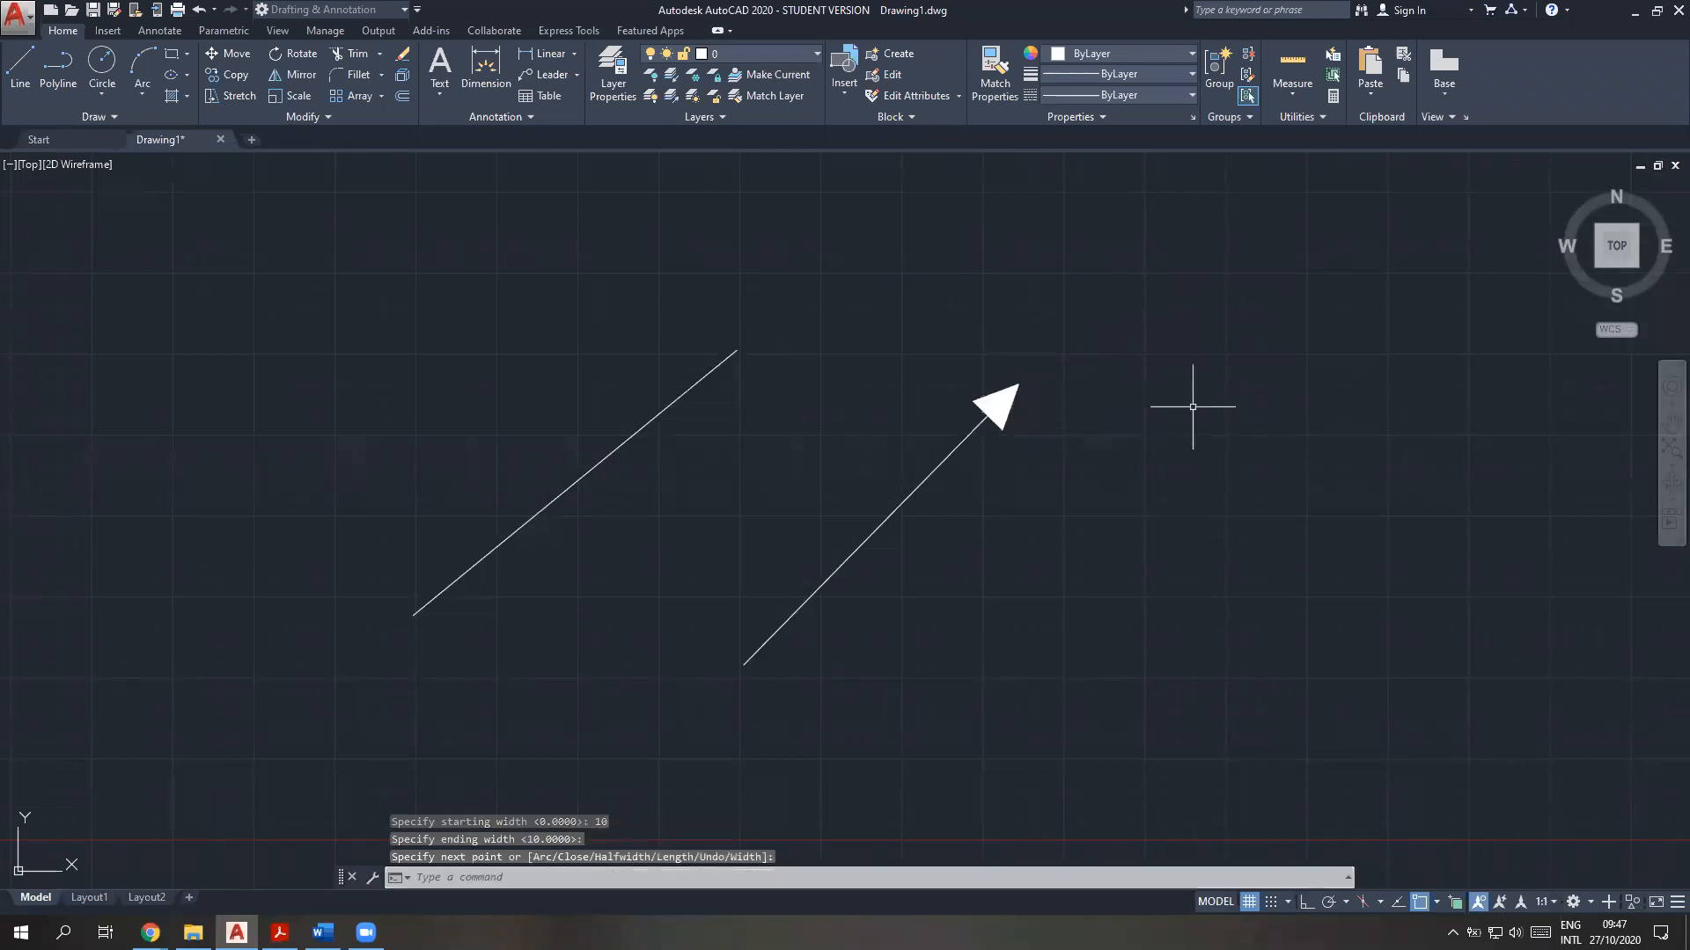
Copy the arrow polyline and paste the duplicate above and to the right of the original
middle_drag(1218, 460, 943, 451)
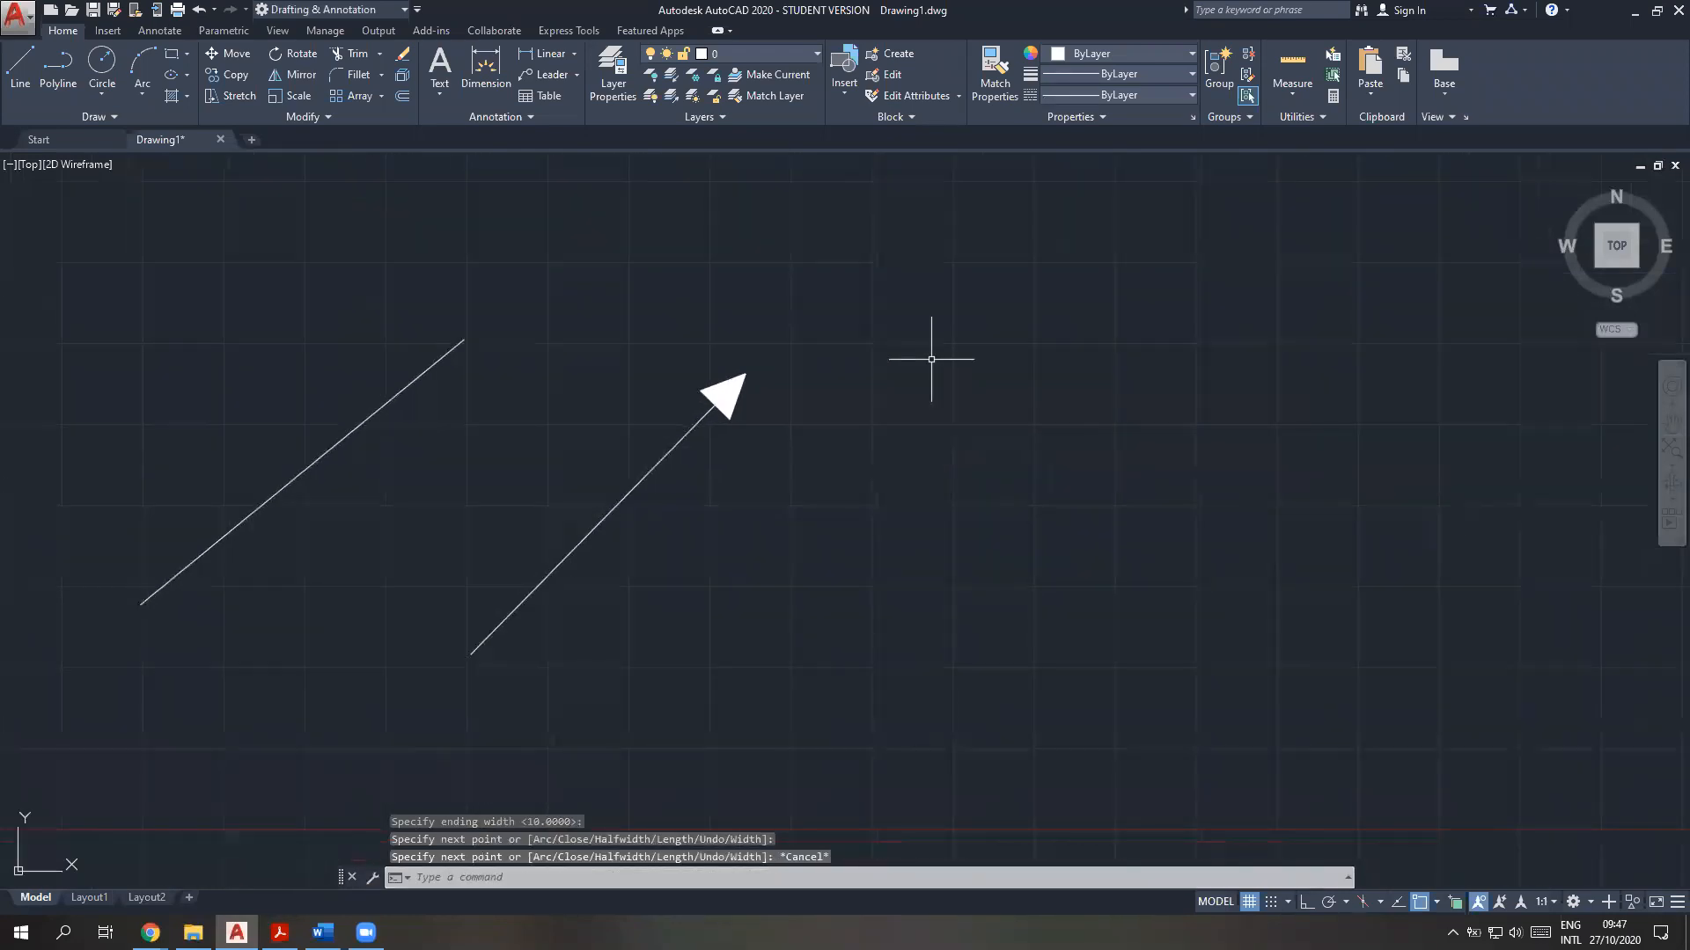
click(794, 679)
click(582, 357)
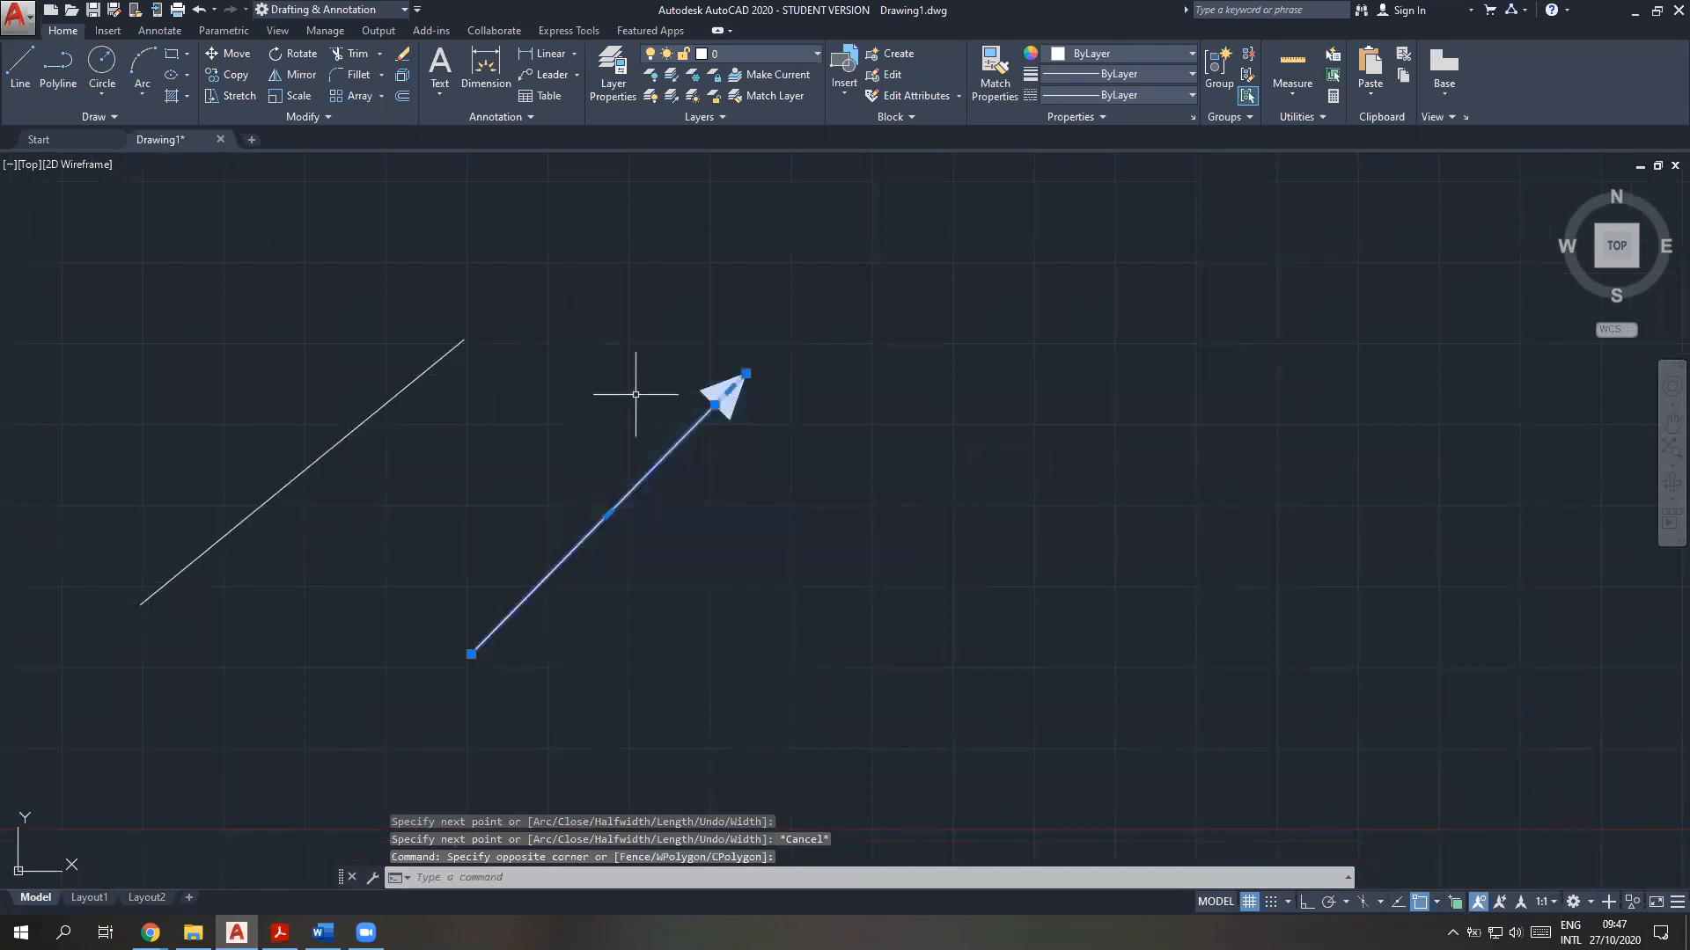
key(ctrl+c)
key(ctrl+v)
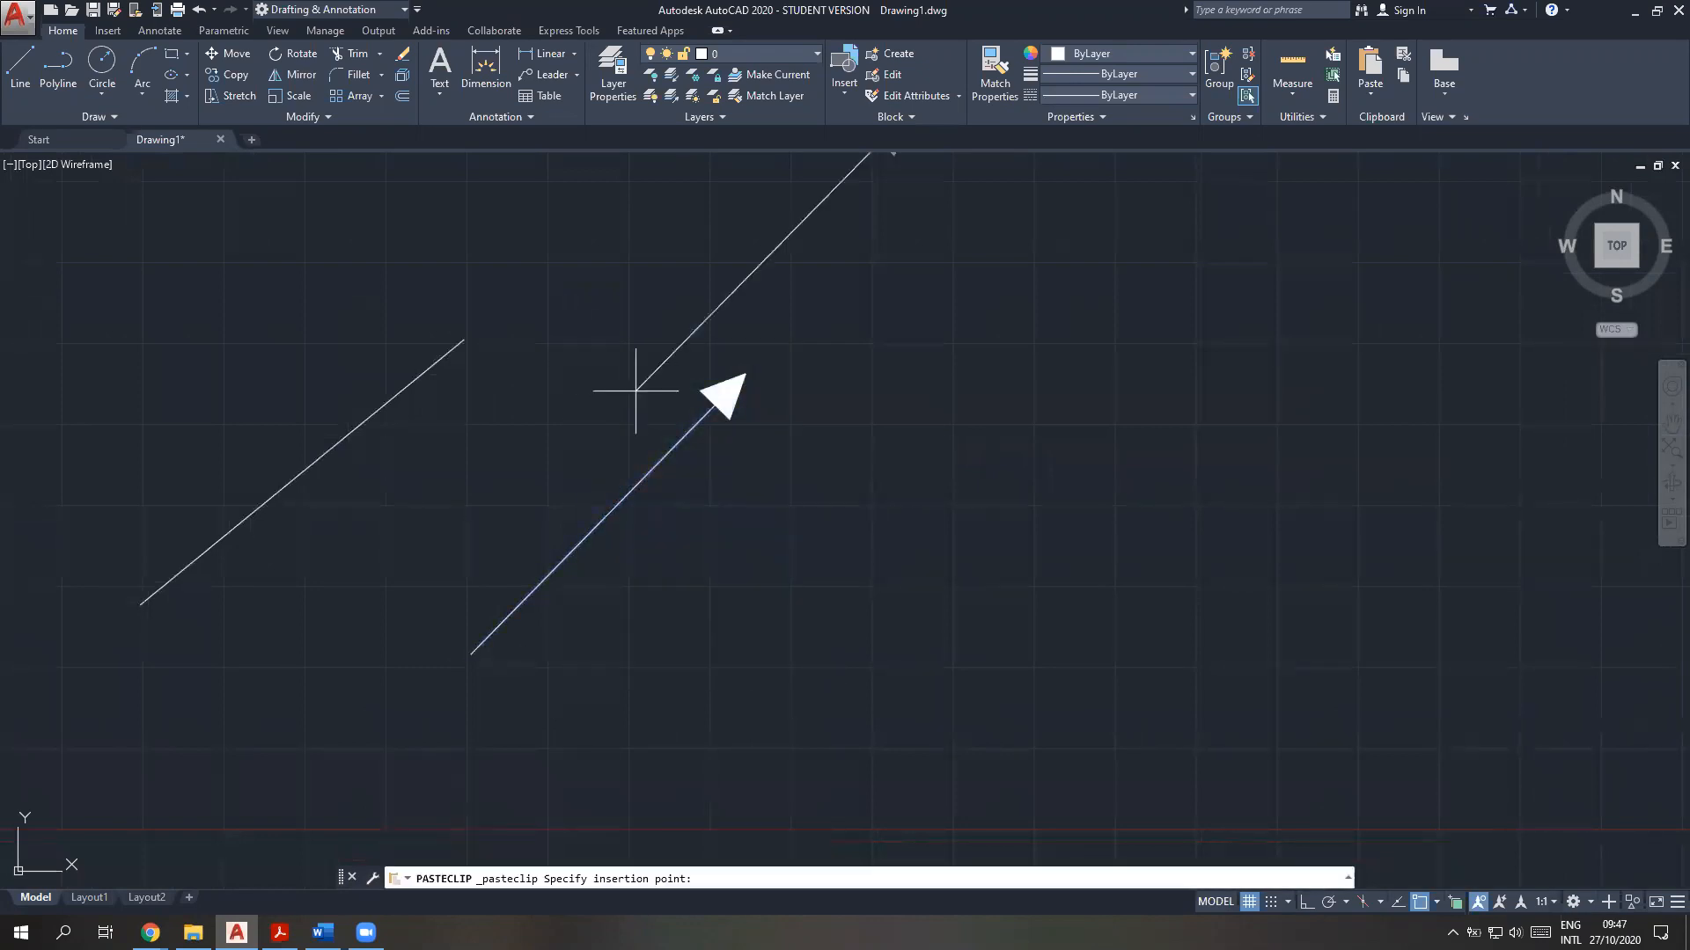
mouse_move(1172, 411)
middle_down()
mouse_move(1112, 483)
mouse_move(1044, 518)
middle_up()
Rotate the pasted arrow about its tail end until it points almost straight up
click(1136, 555)
click(733, 207)
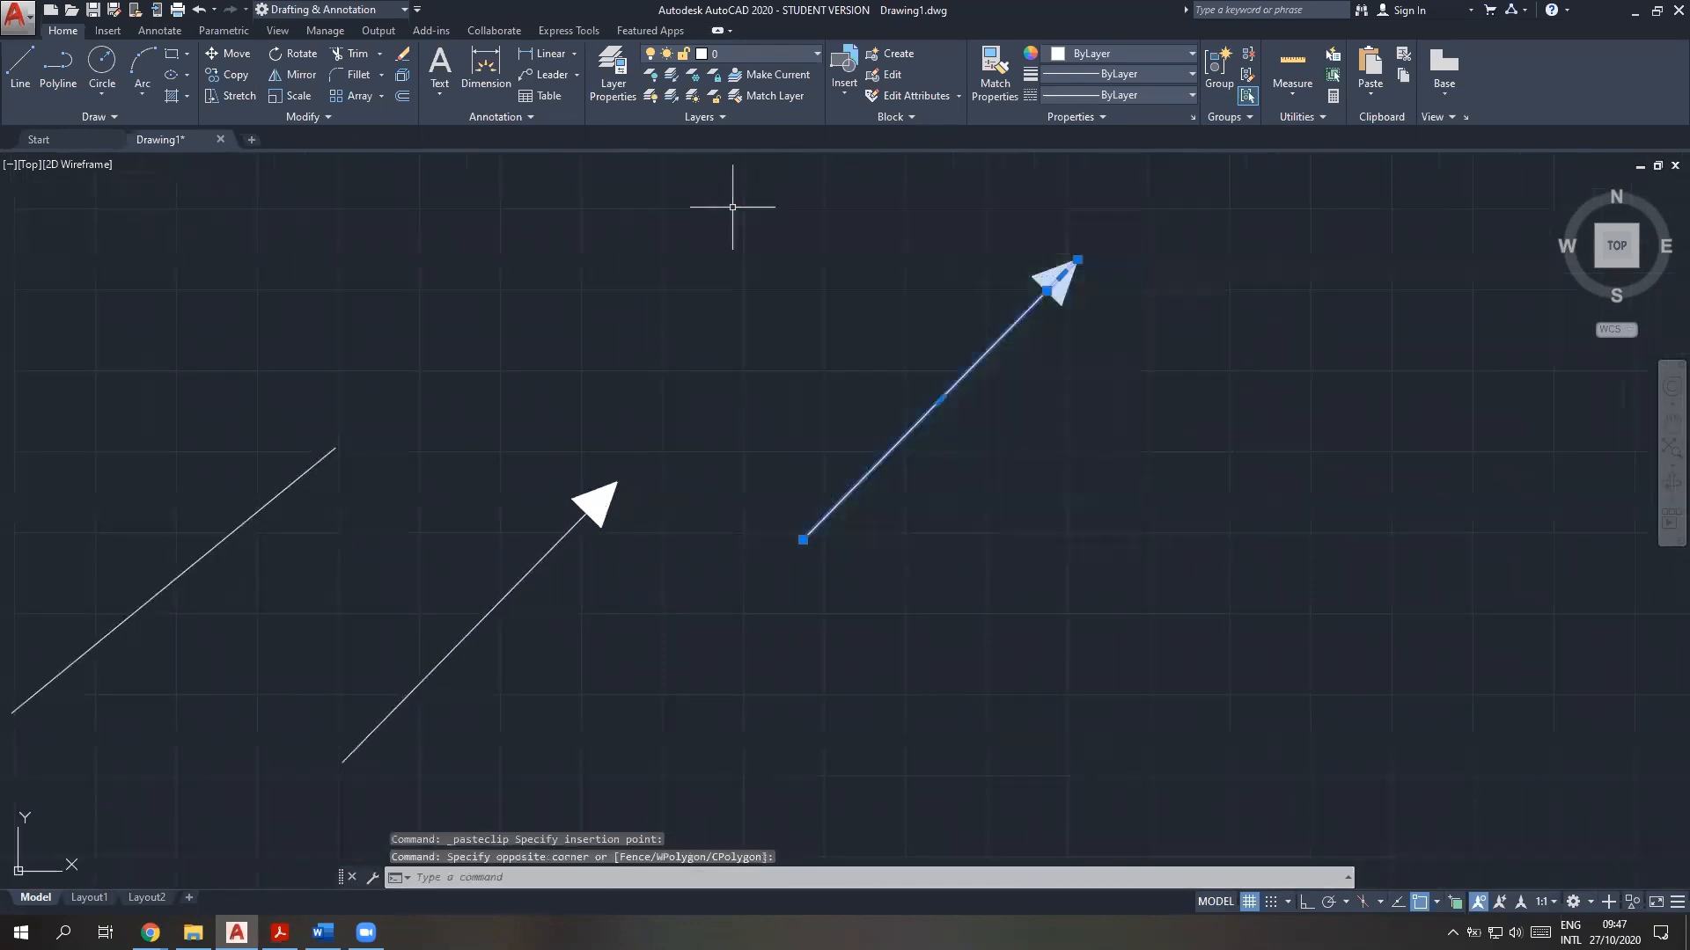
text(ROT)
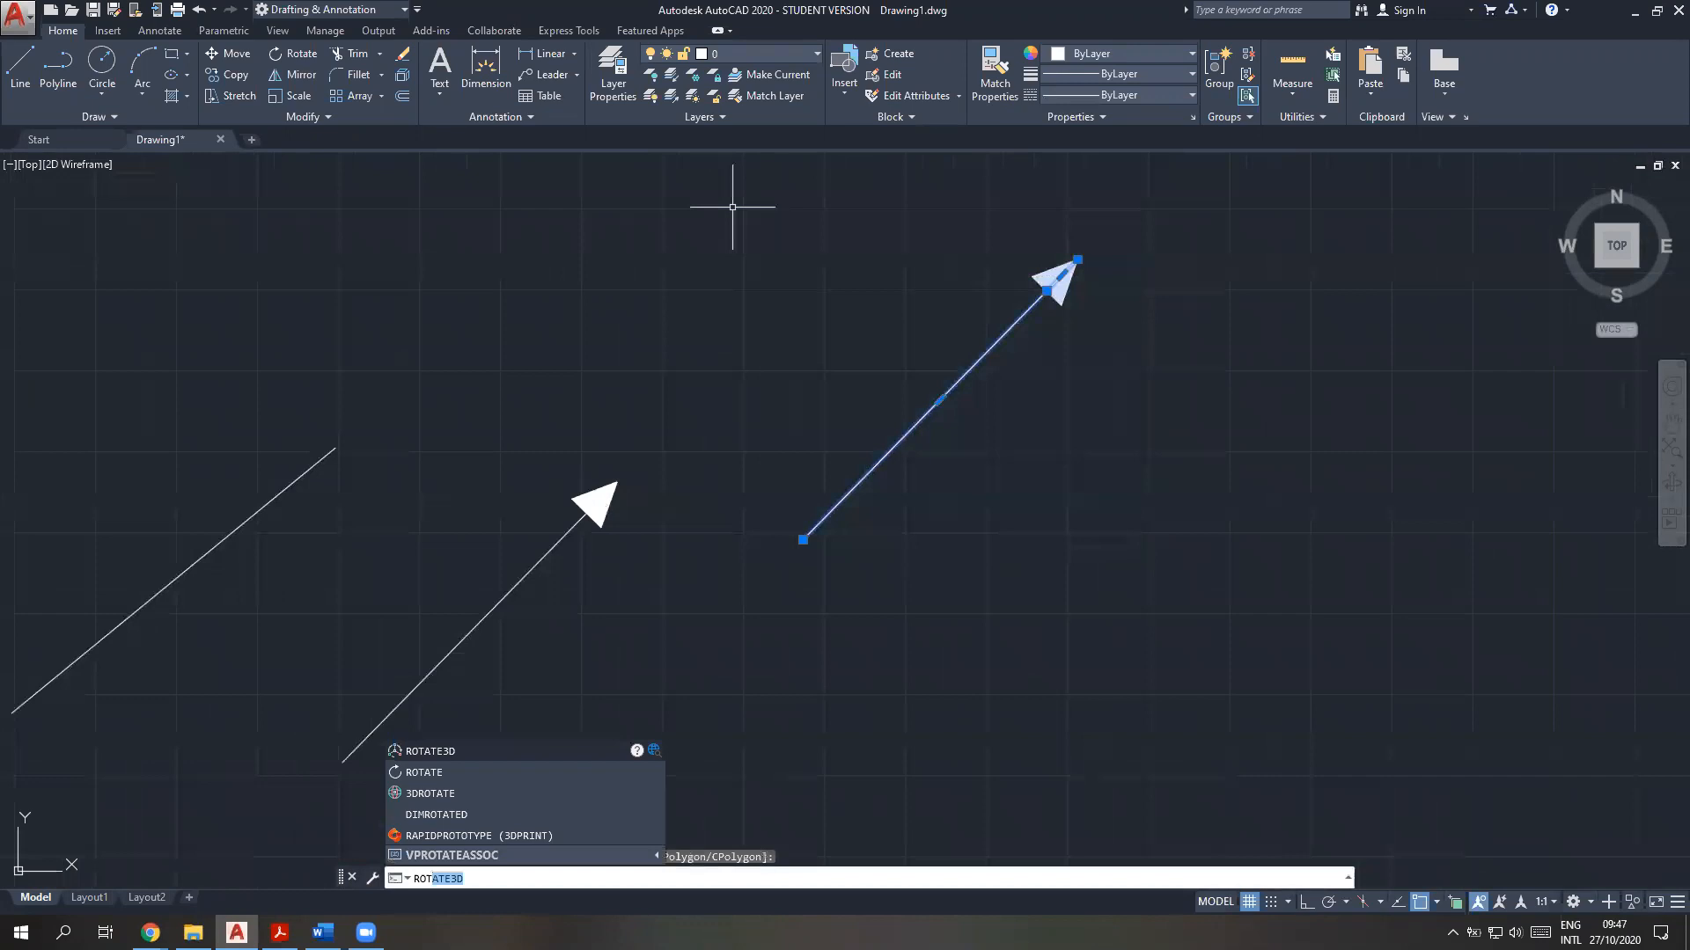
text(ATE)
key(Return)
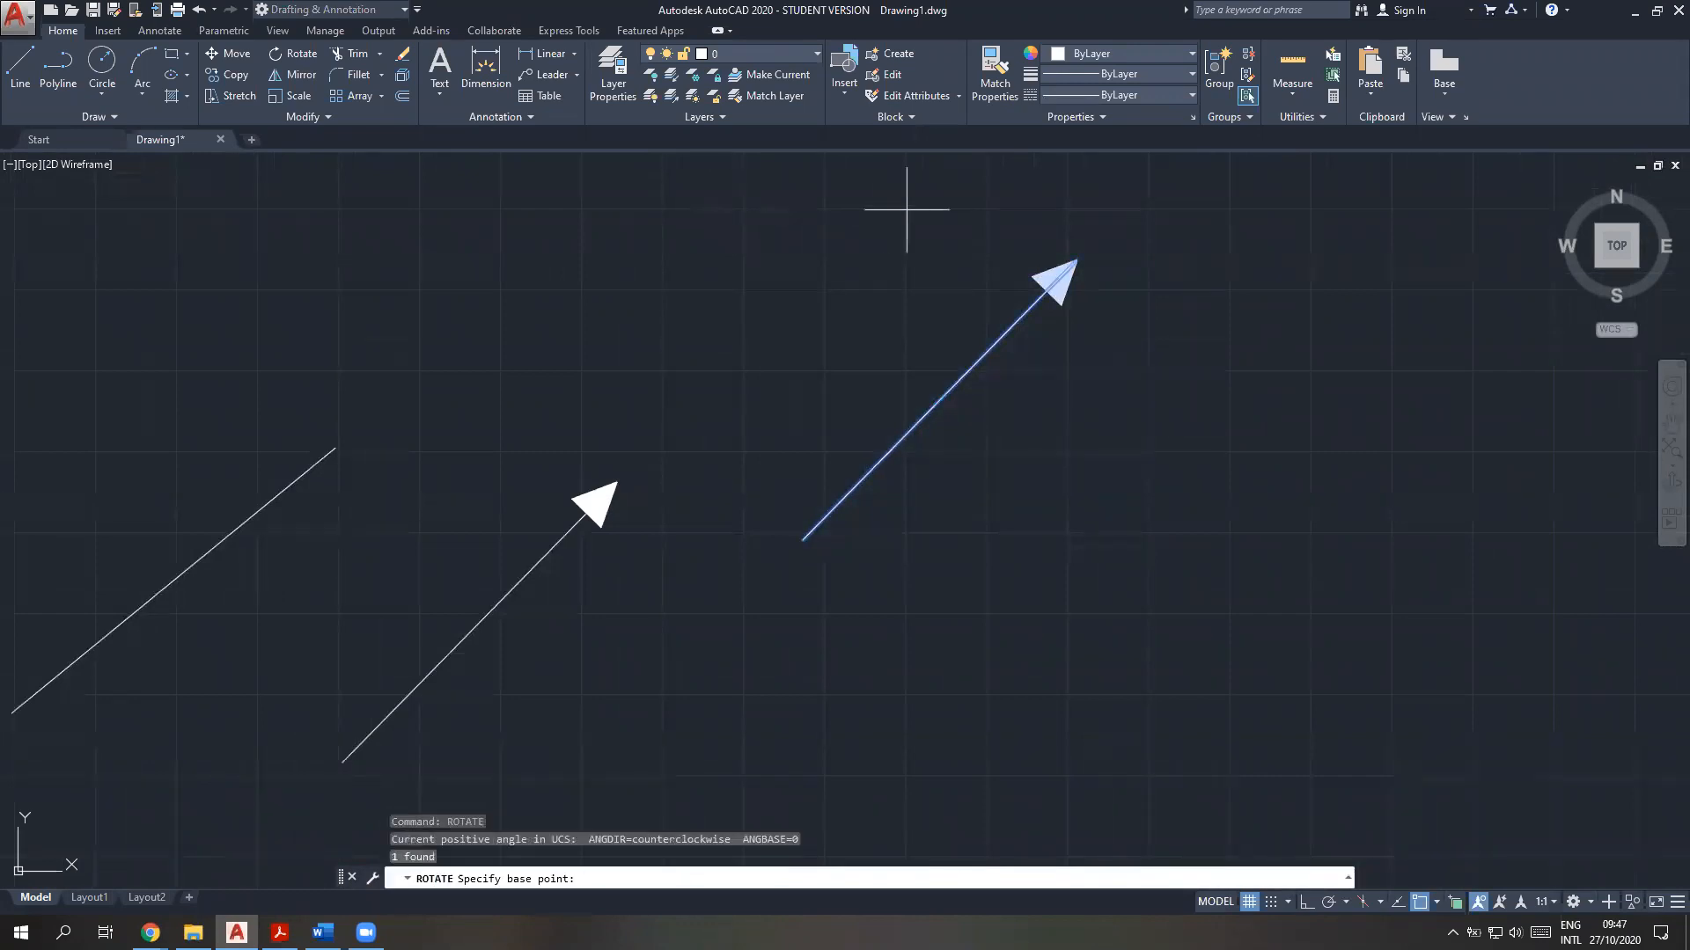
click(802, 539)
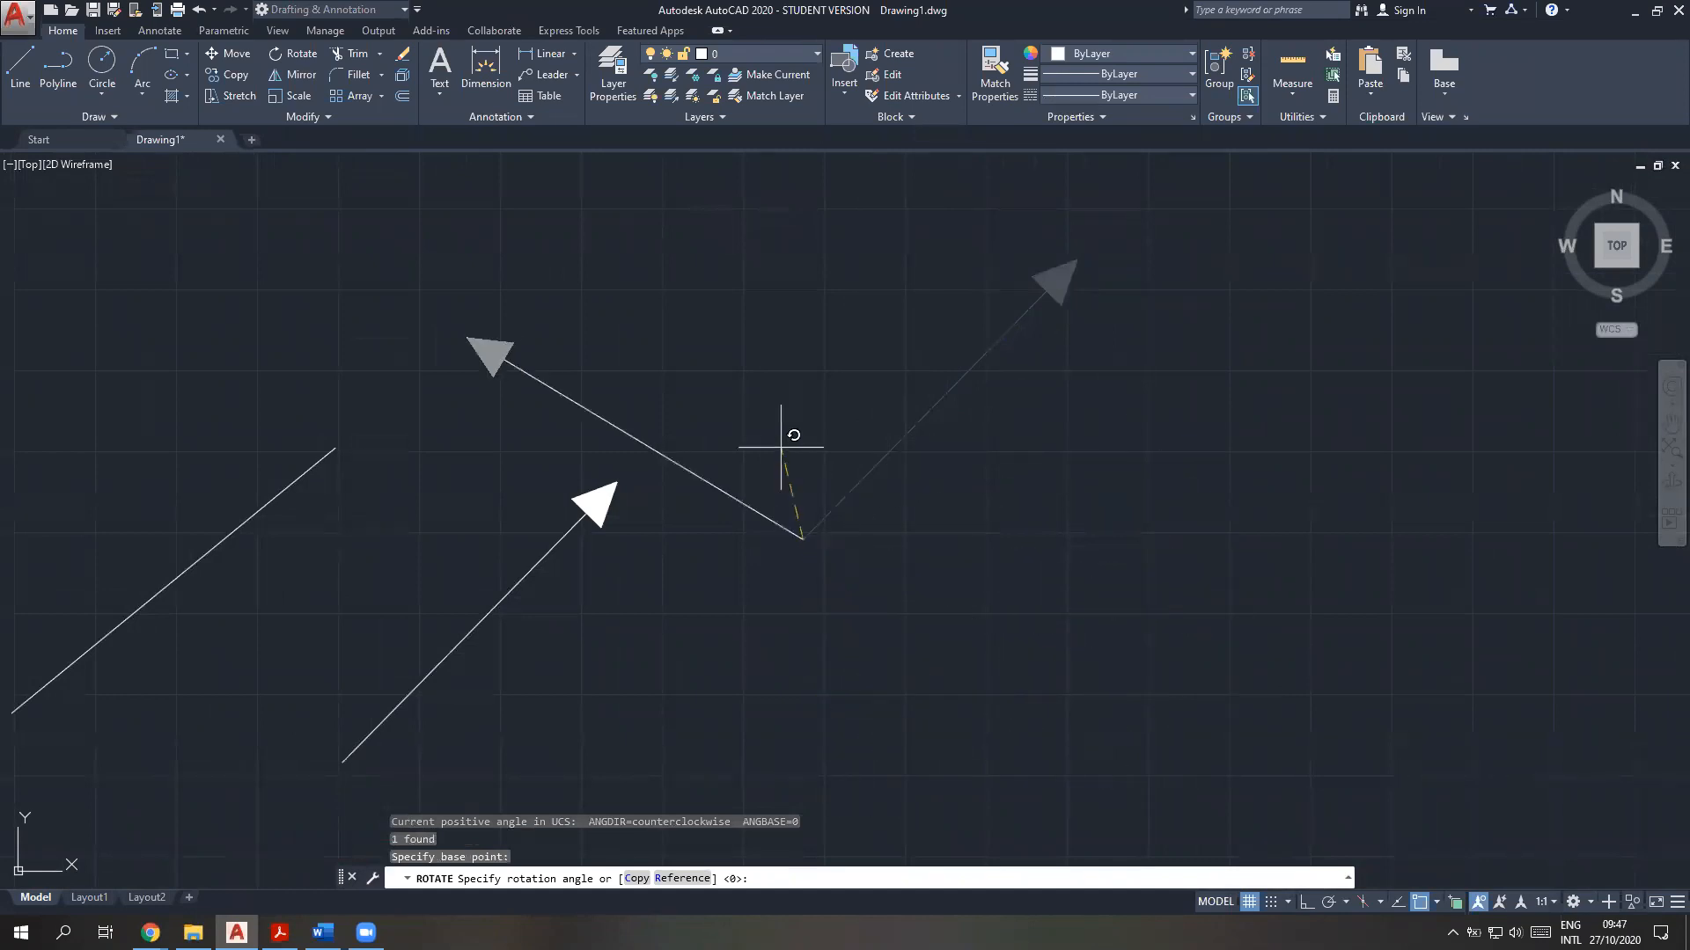
key(Escape)
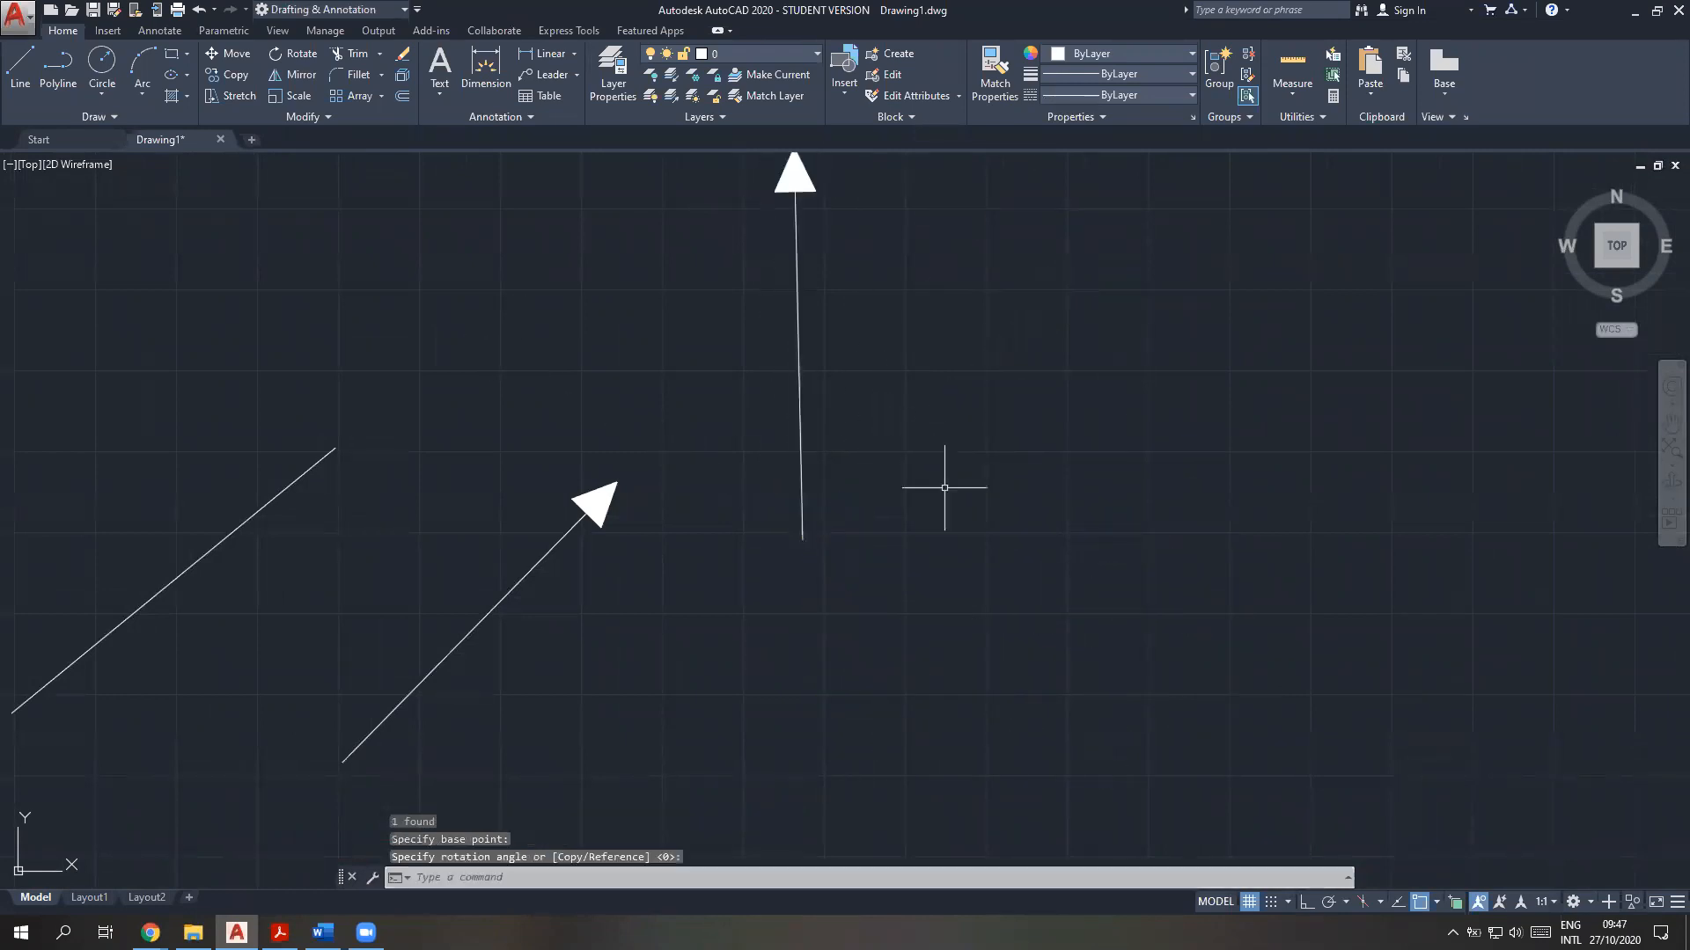
Erase the plain slanted line to the left of the arrows
mouse_move(777, 543)
middle_down()
mouse_move(959, 543)
mouse_move(986, 526)
middle_up()
click(453, 573)
click(234, 416)
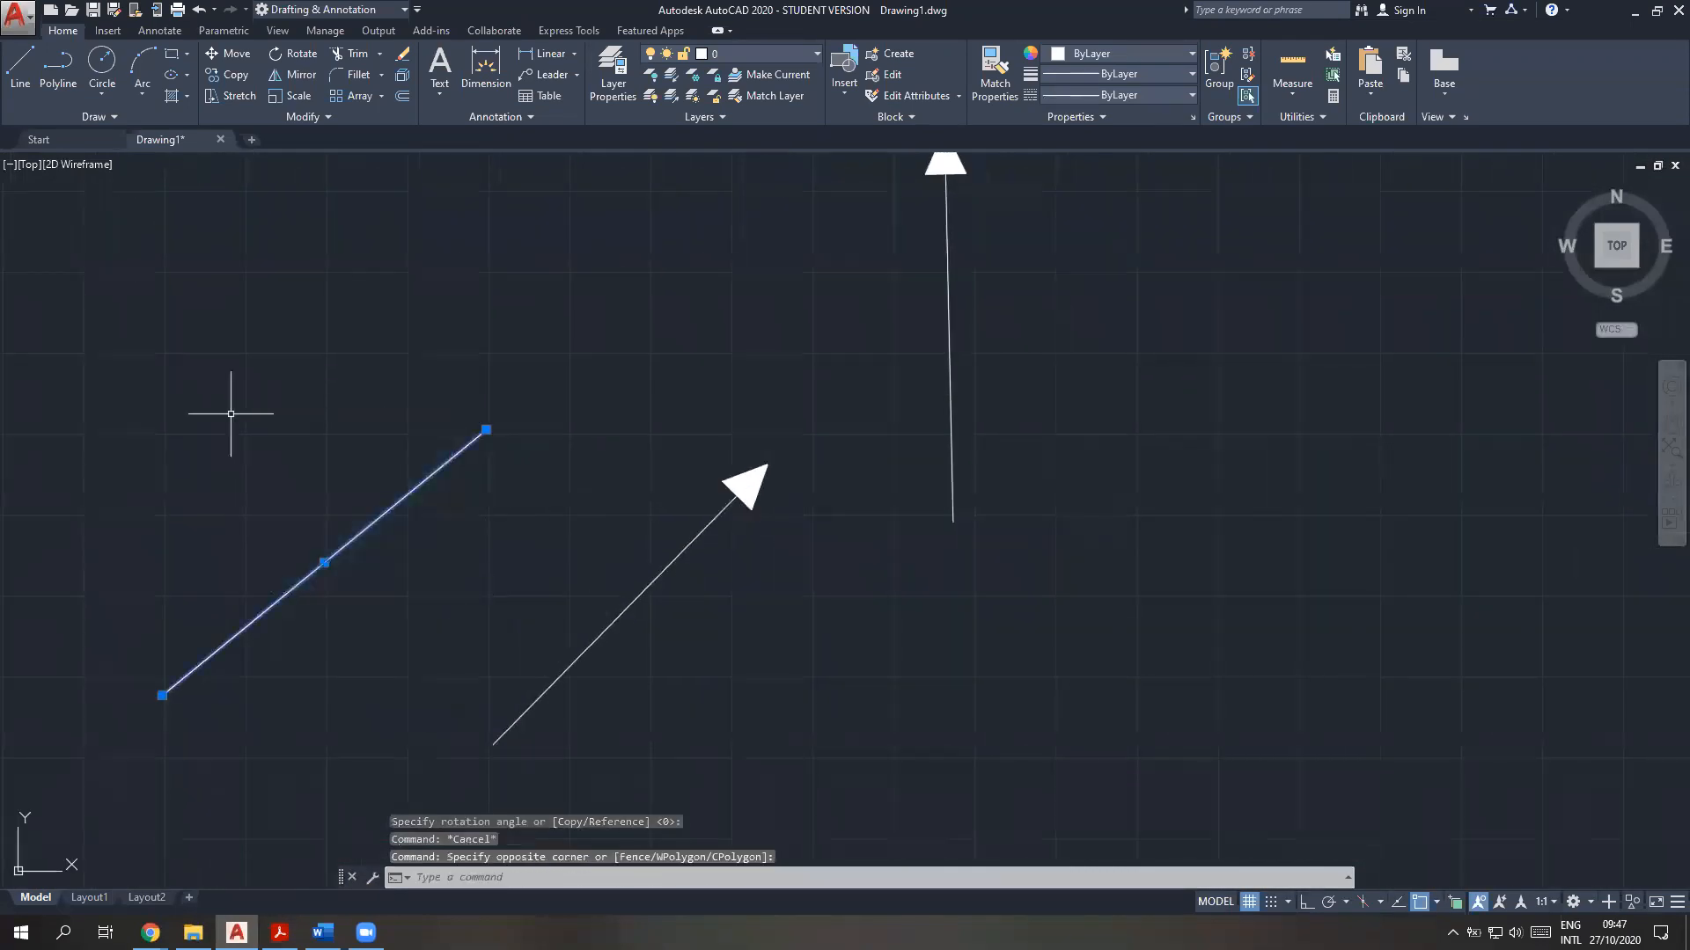
key(Delete)
scroll(458, 418, down, 2)
mouse_move(604, 446)
middle_down()
mouse_move(658, 395)
mouse_move(796, 455)
middle_up()
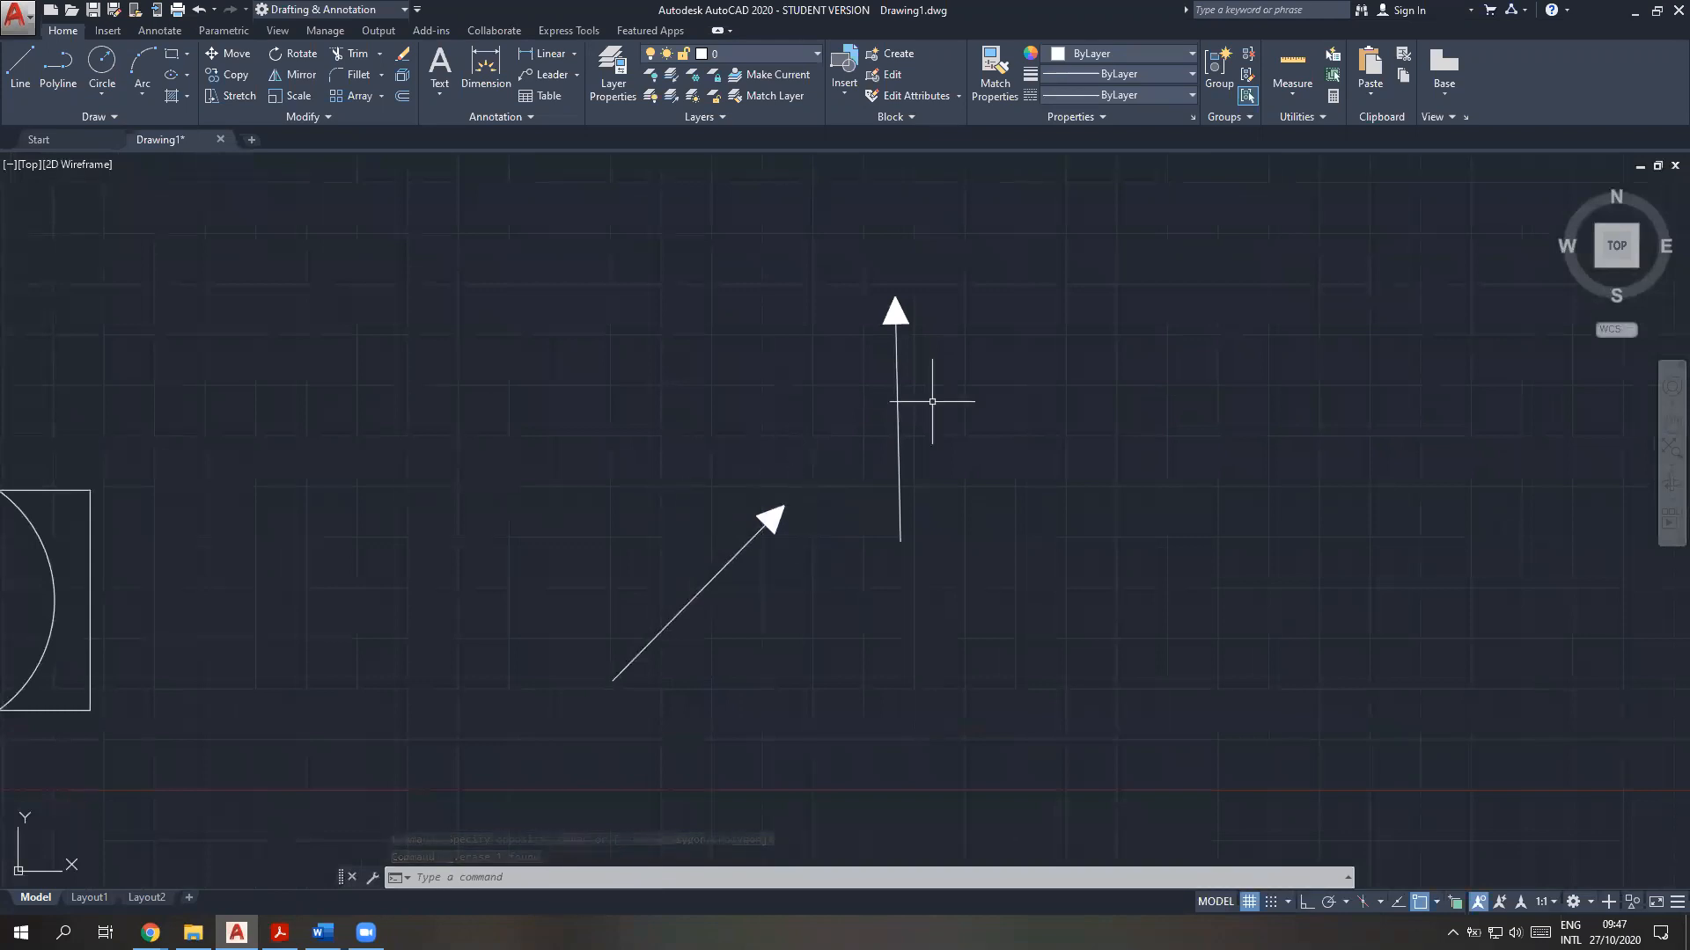
Move the upright arrow from its tail endpoint onto the tail endpoint of the slanted arrow
click(955, 576)
click(898, 276)
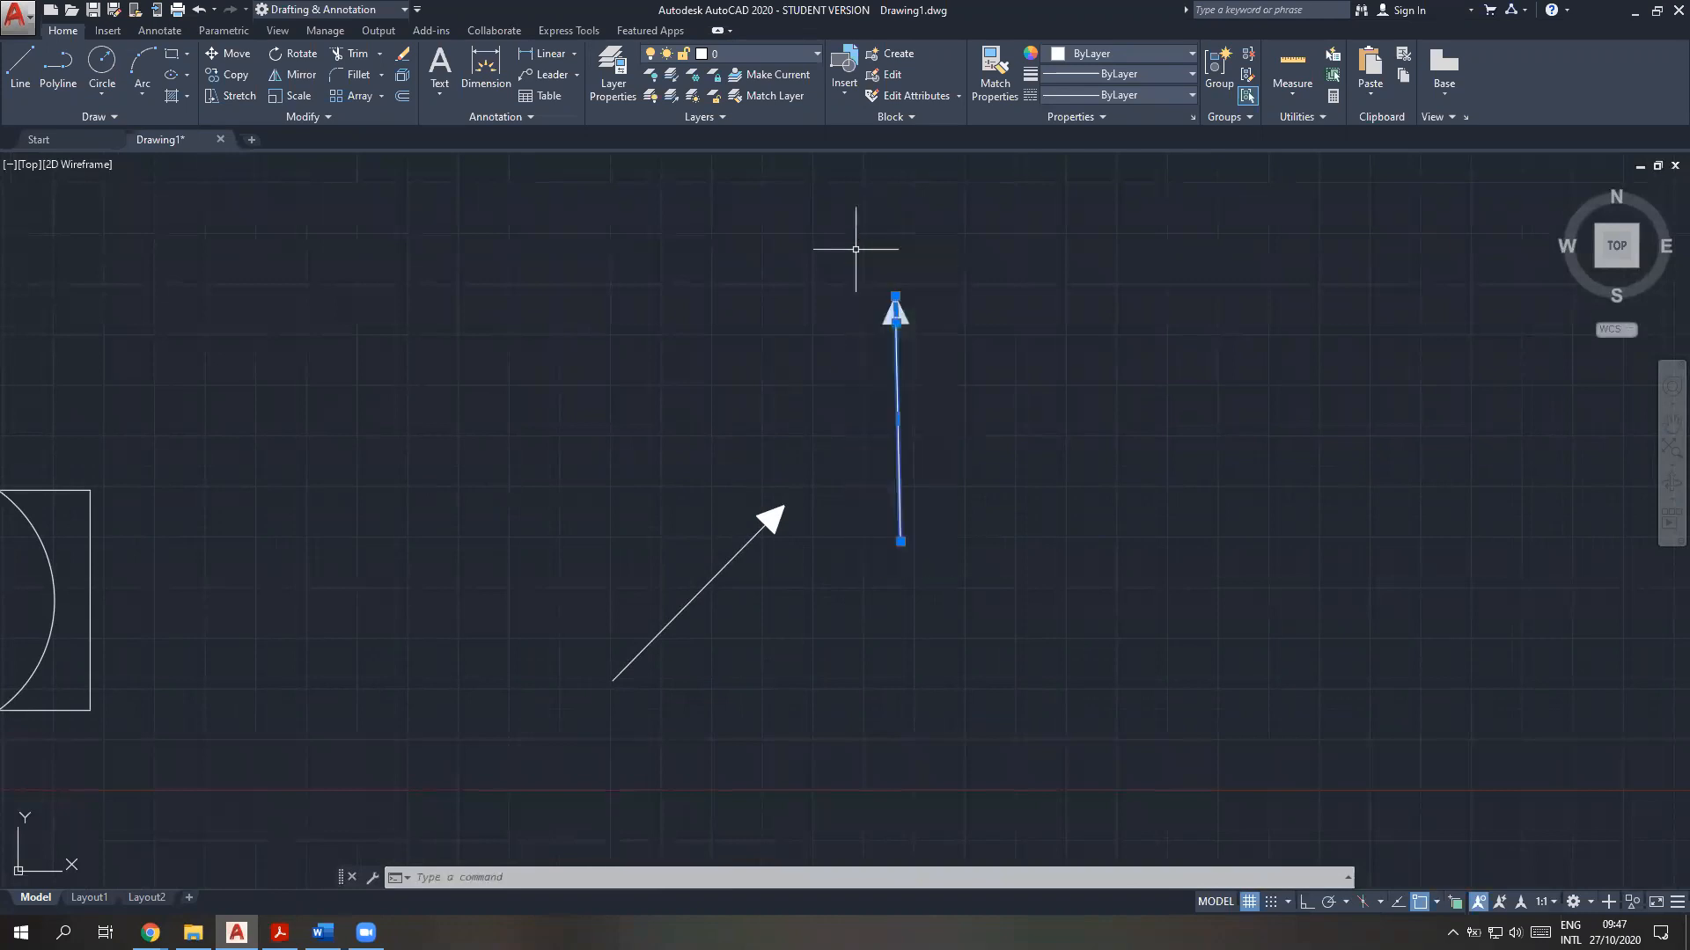
click(900, 541)
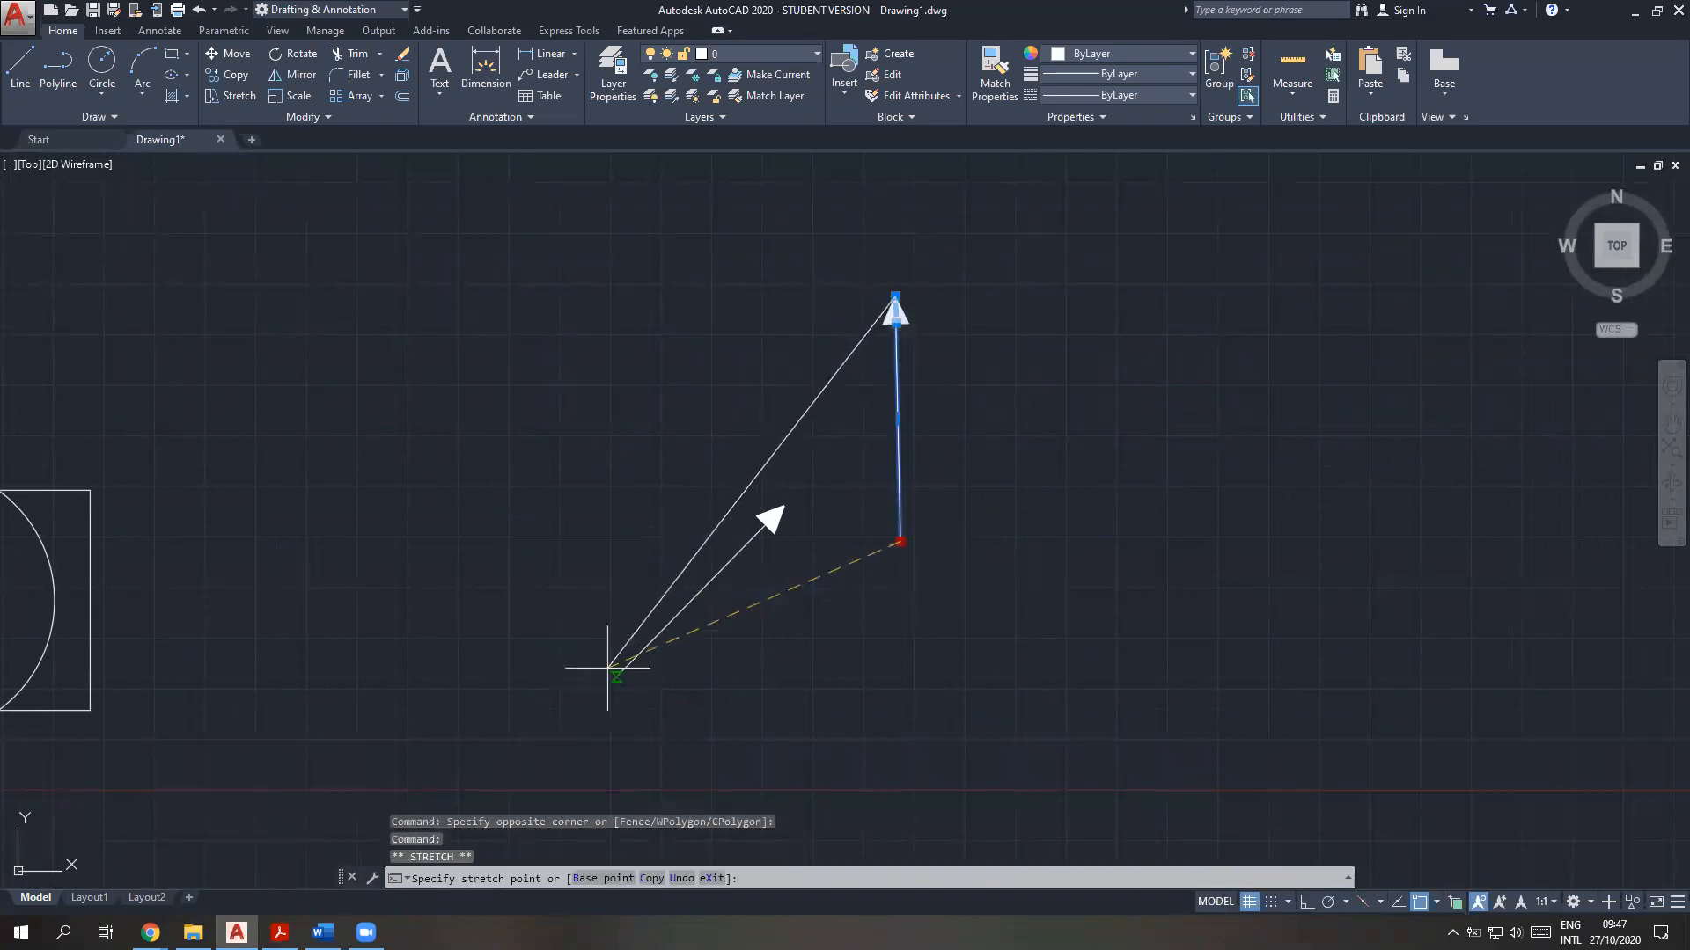
key(Escape)
text(m)
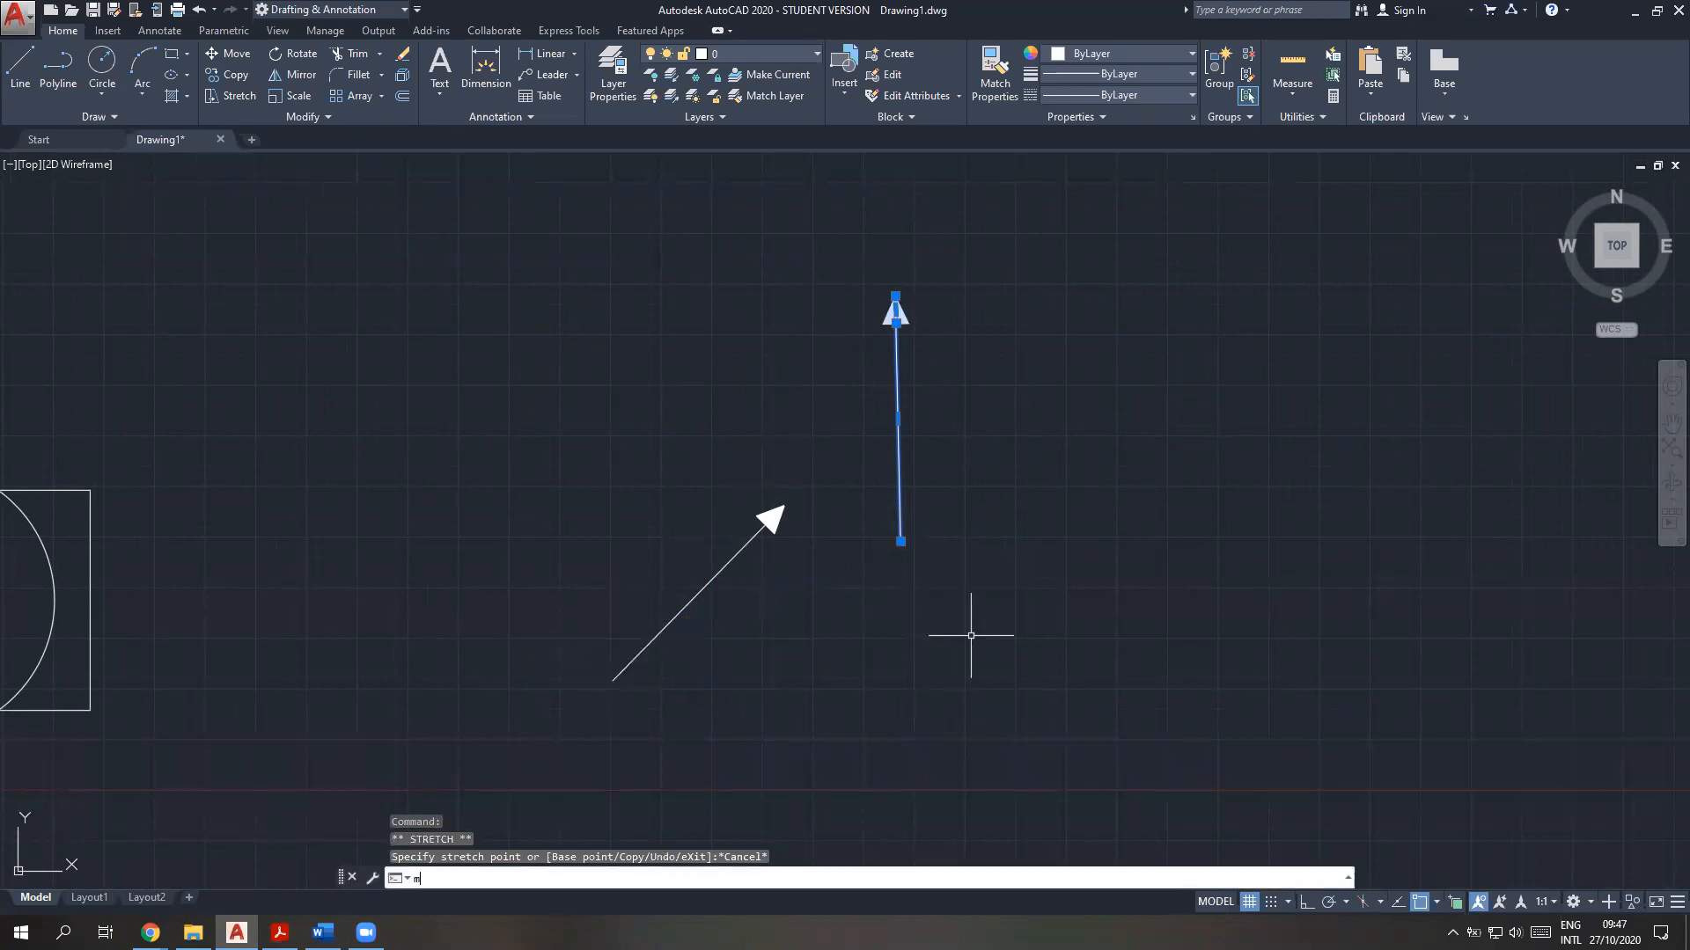
text(ov)
key(Return)
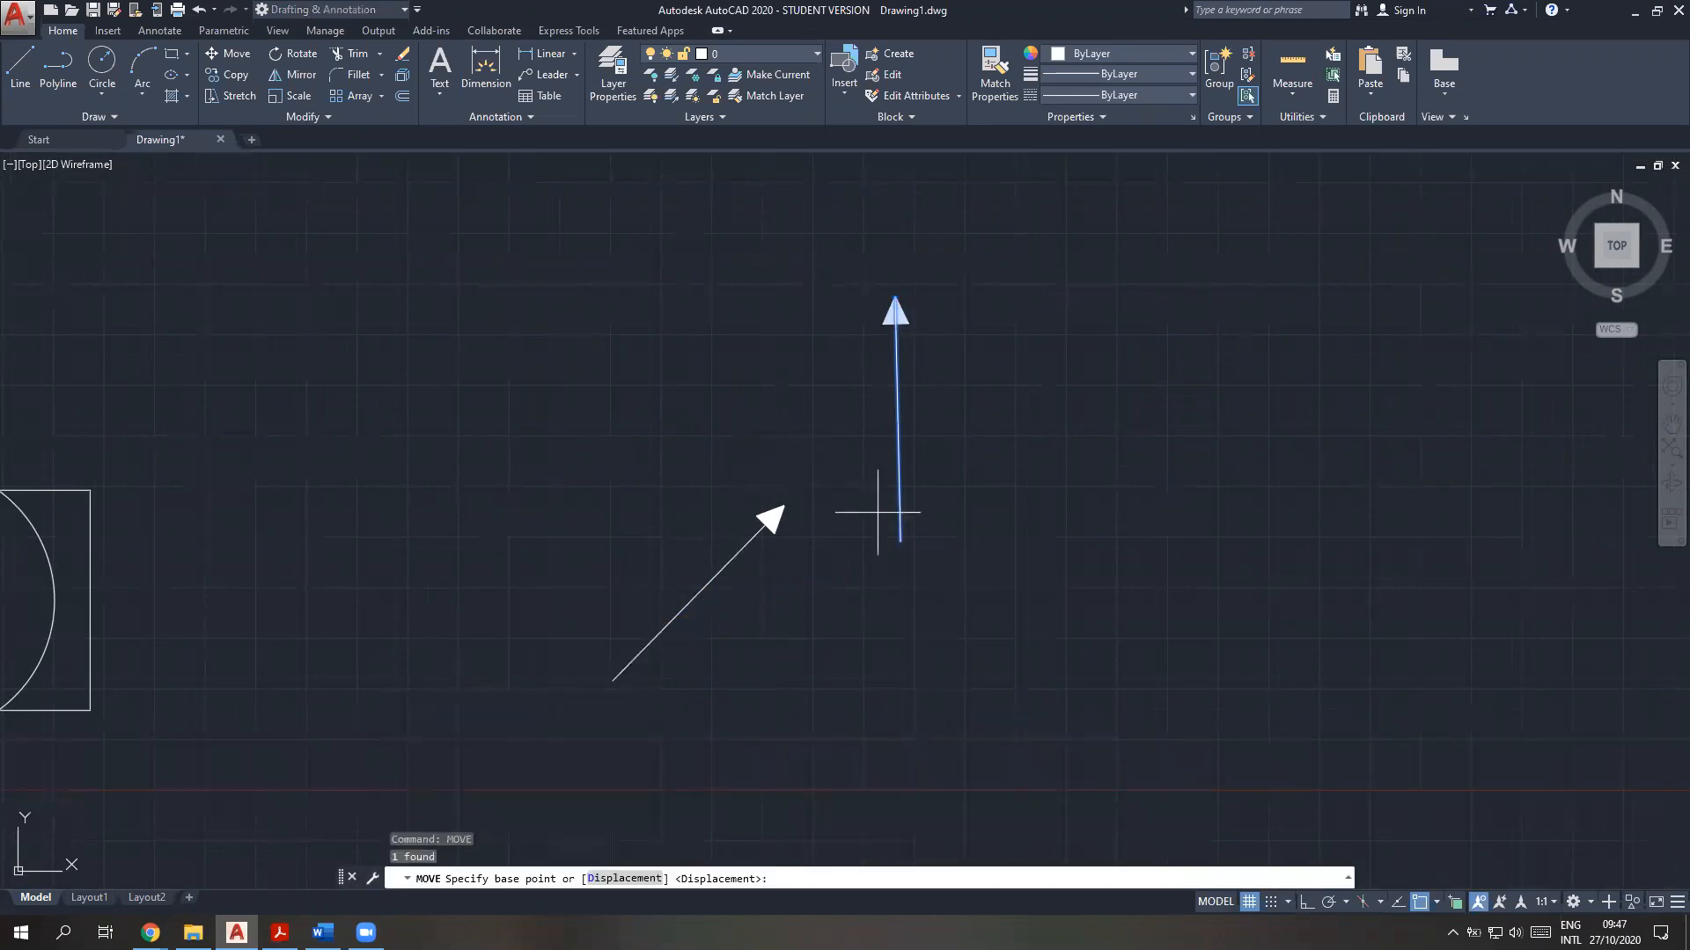
click(900, 542)
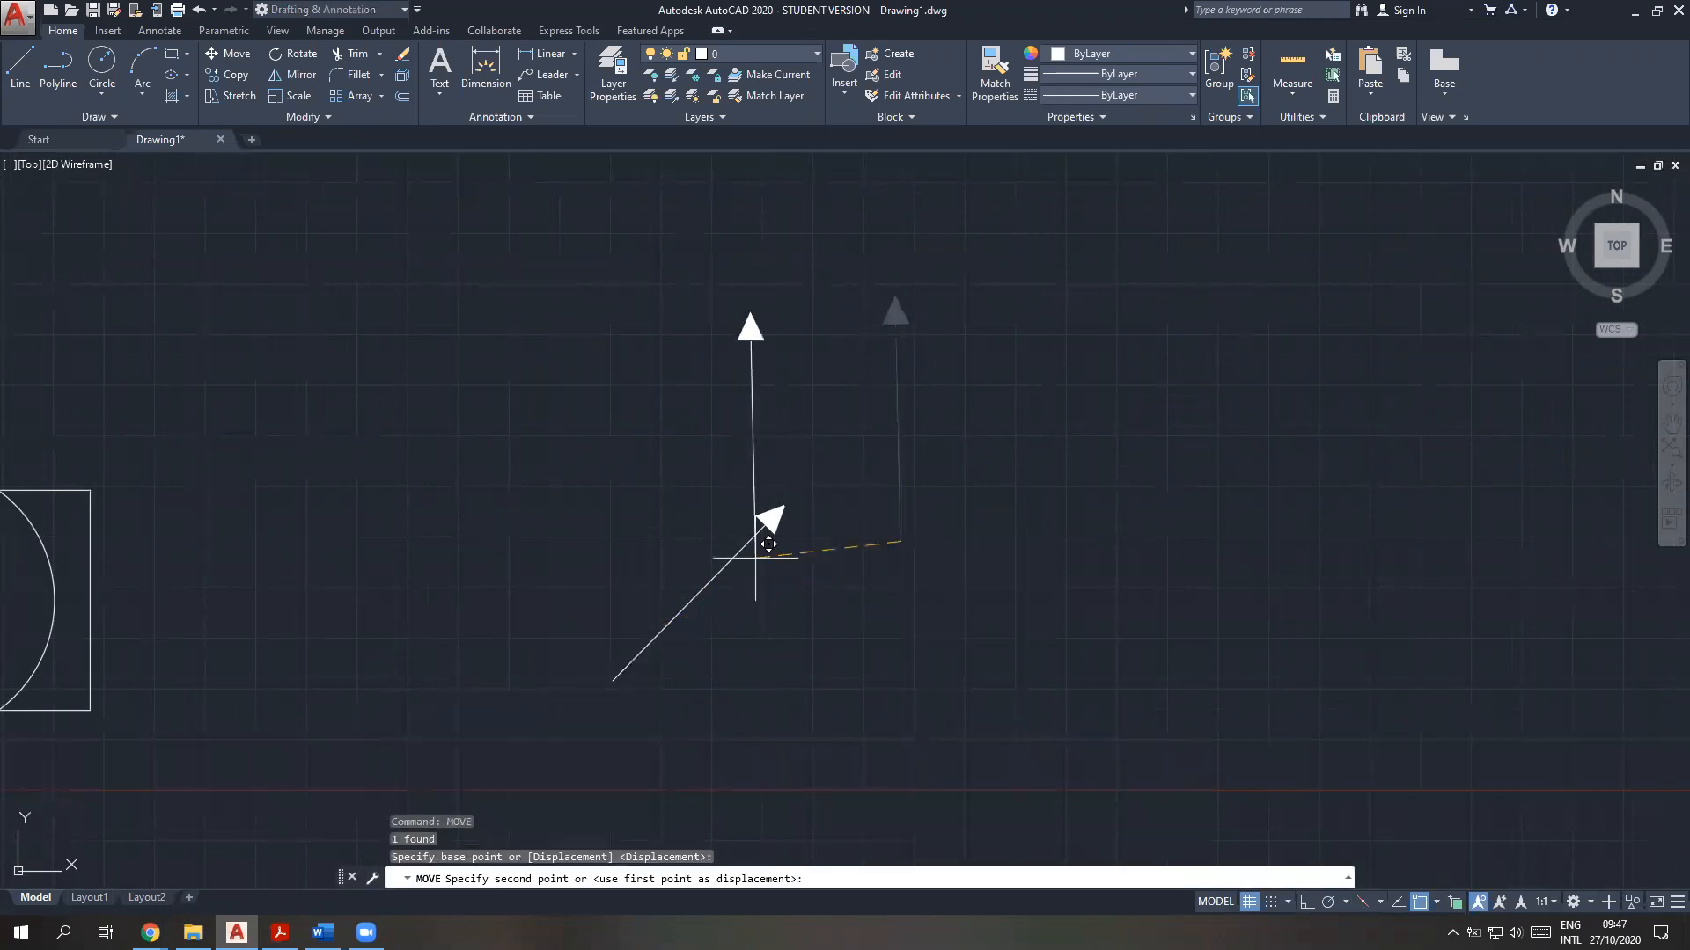
click(613, 681)
key(Escape)
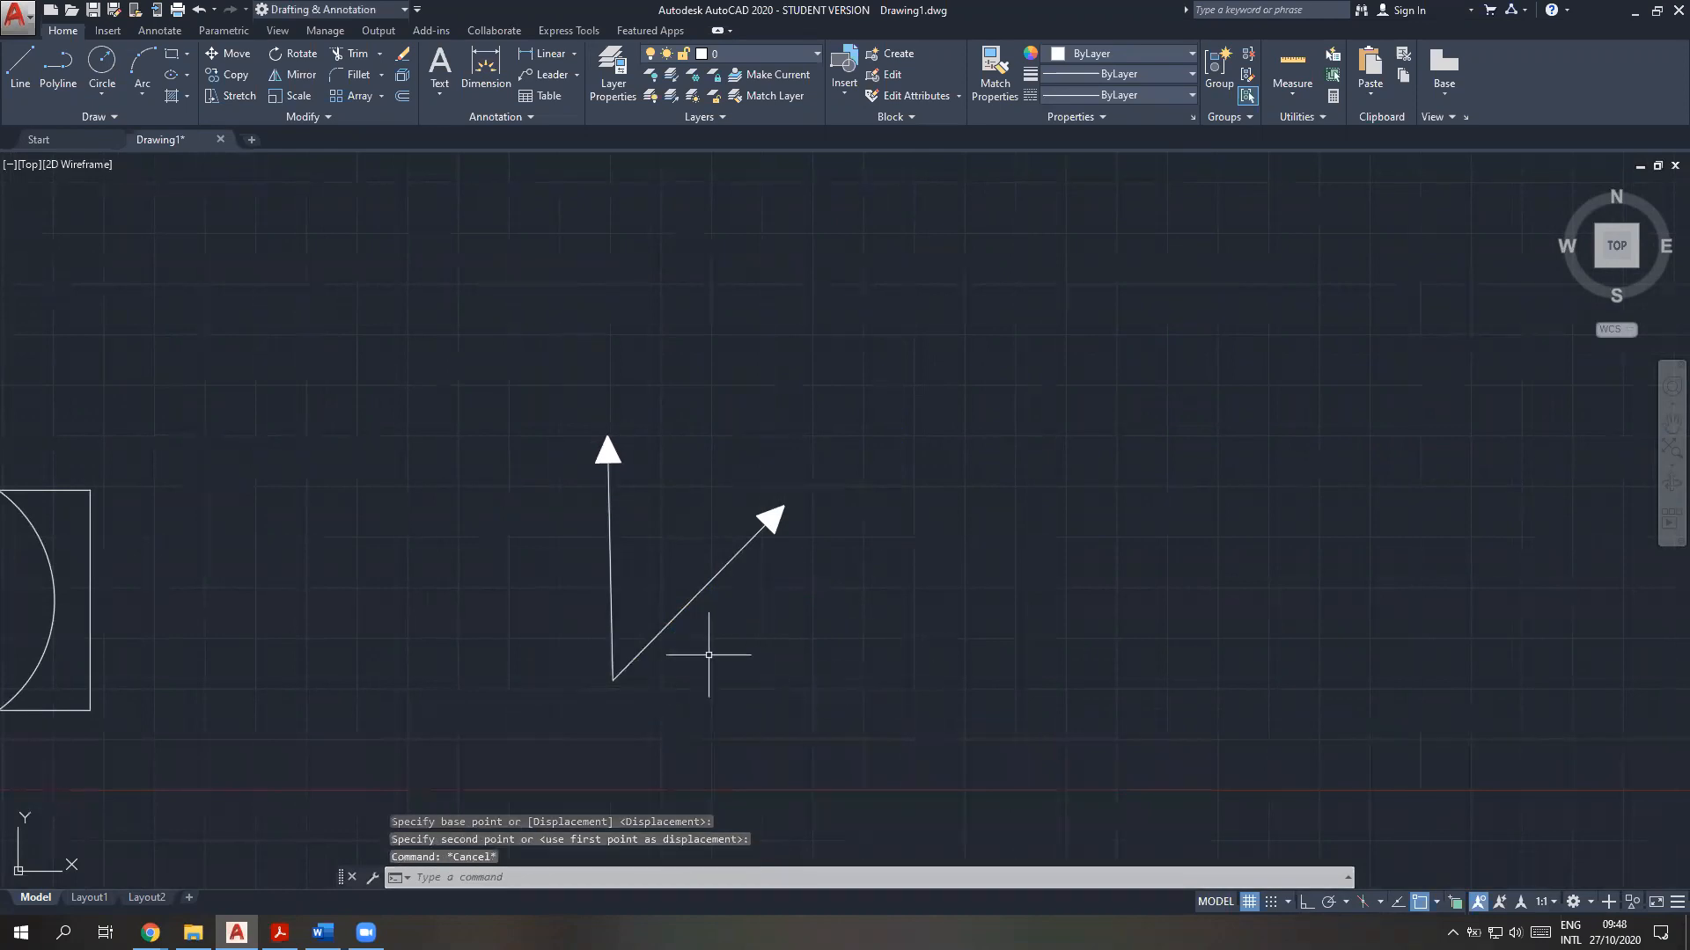
middle_drag(717, 697, 792, 678)
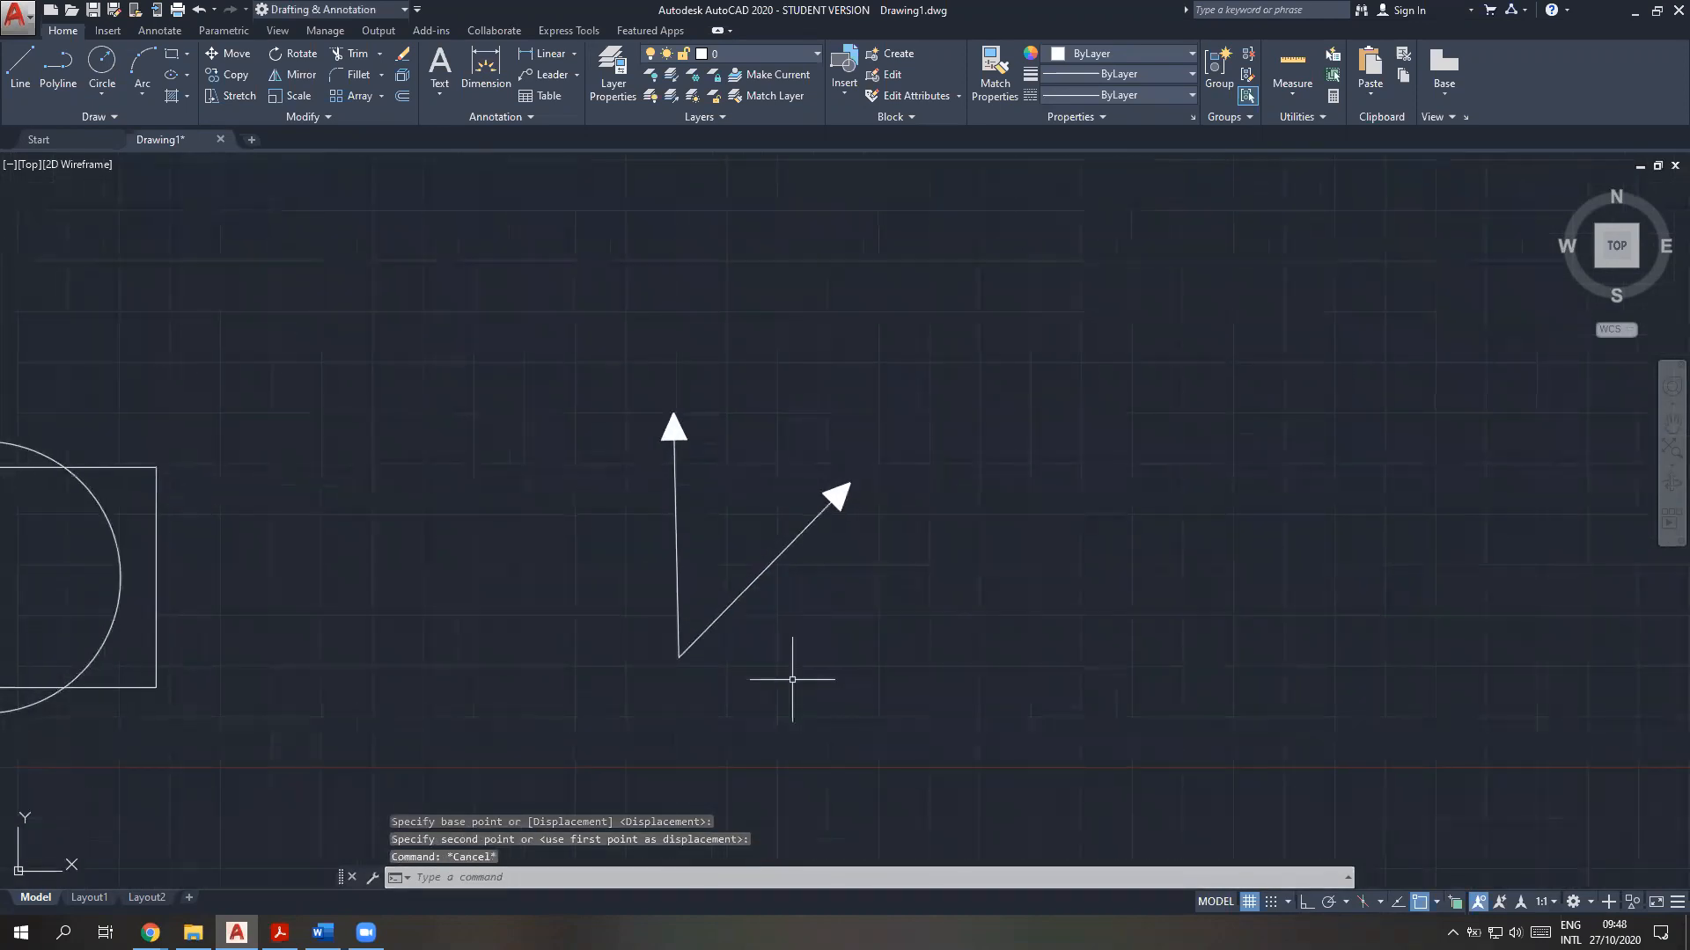
text(ucs)
key(Return)
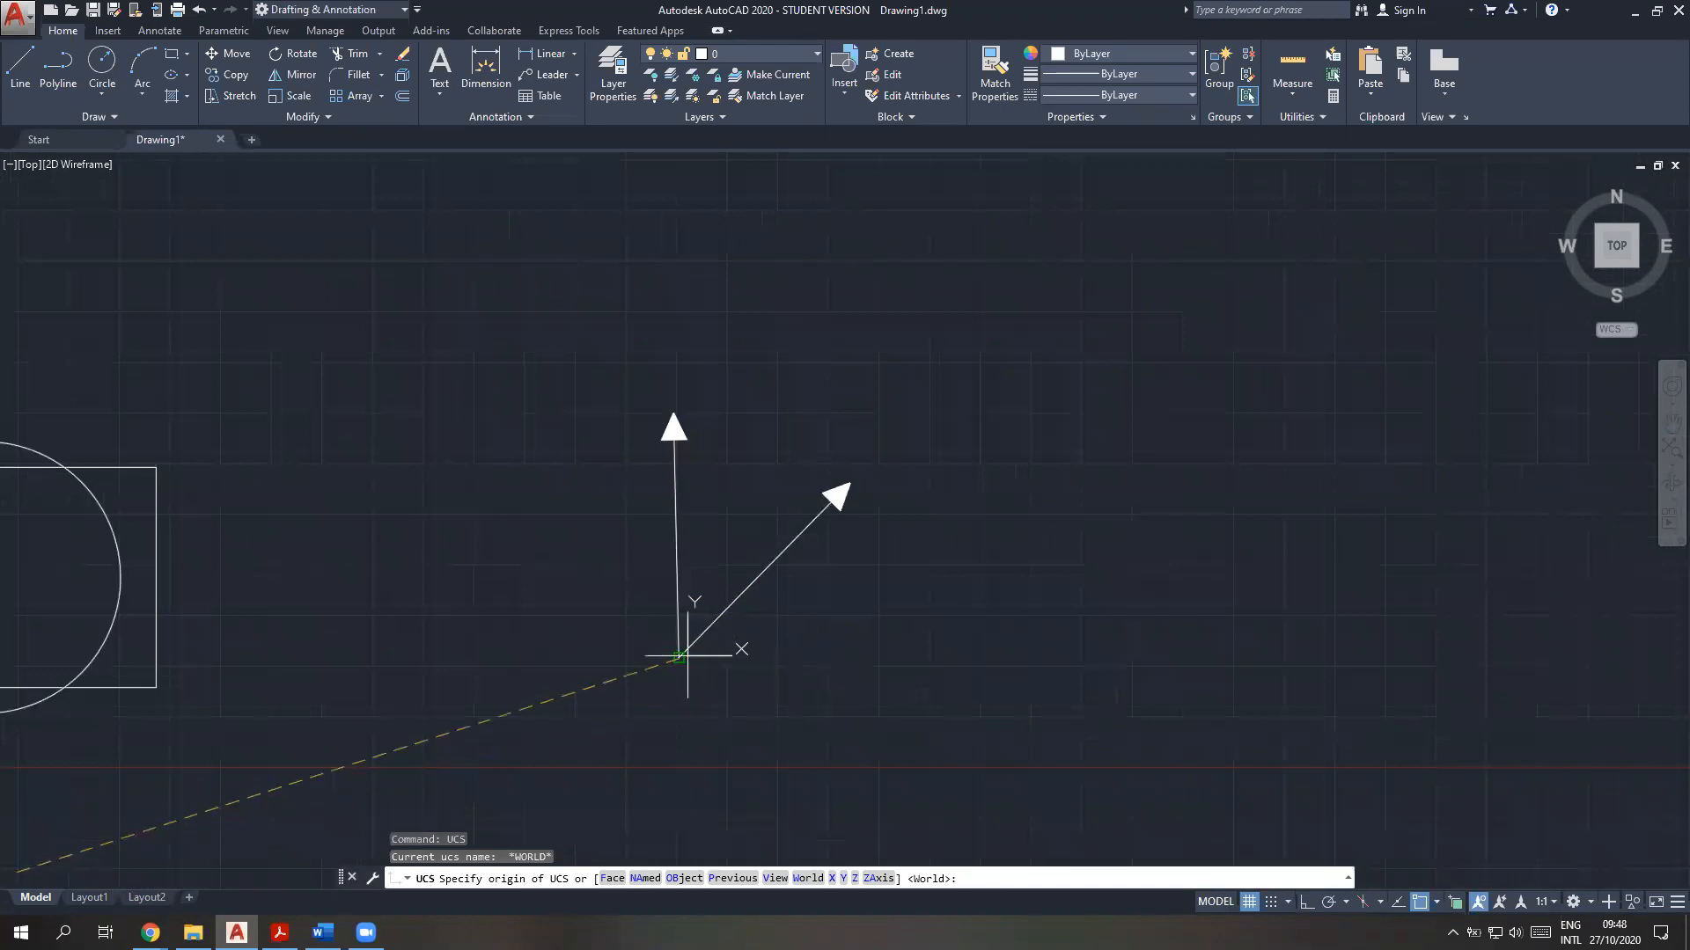
click(679, 657)
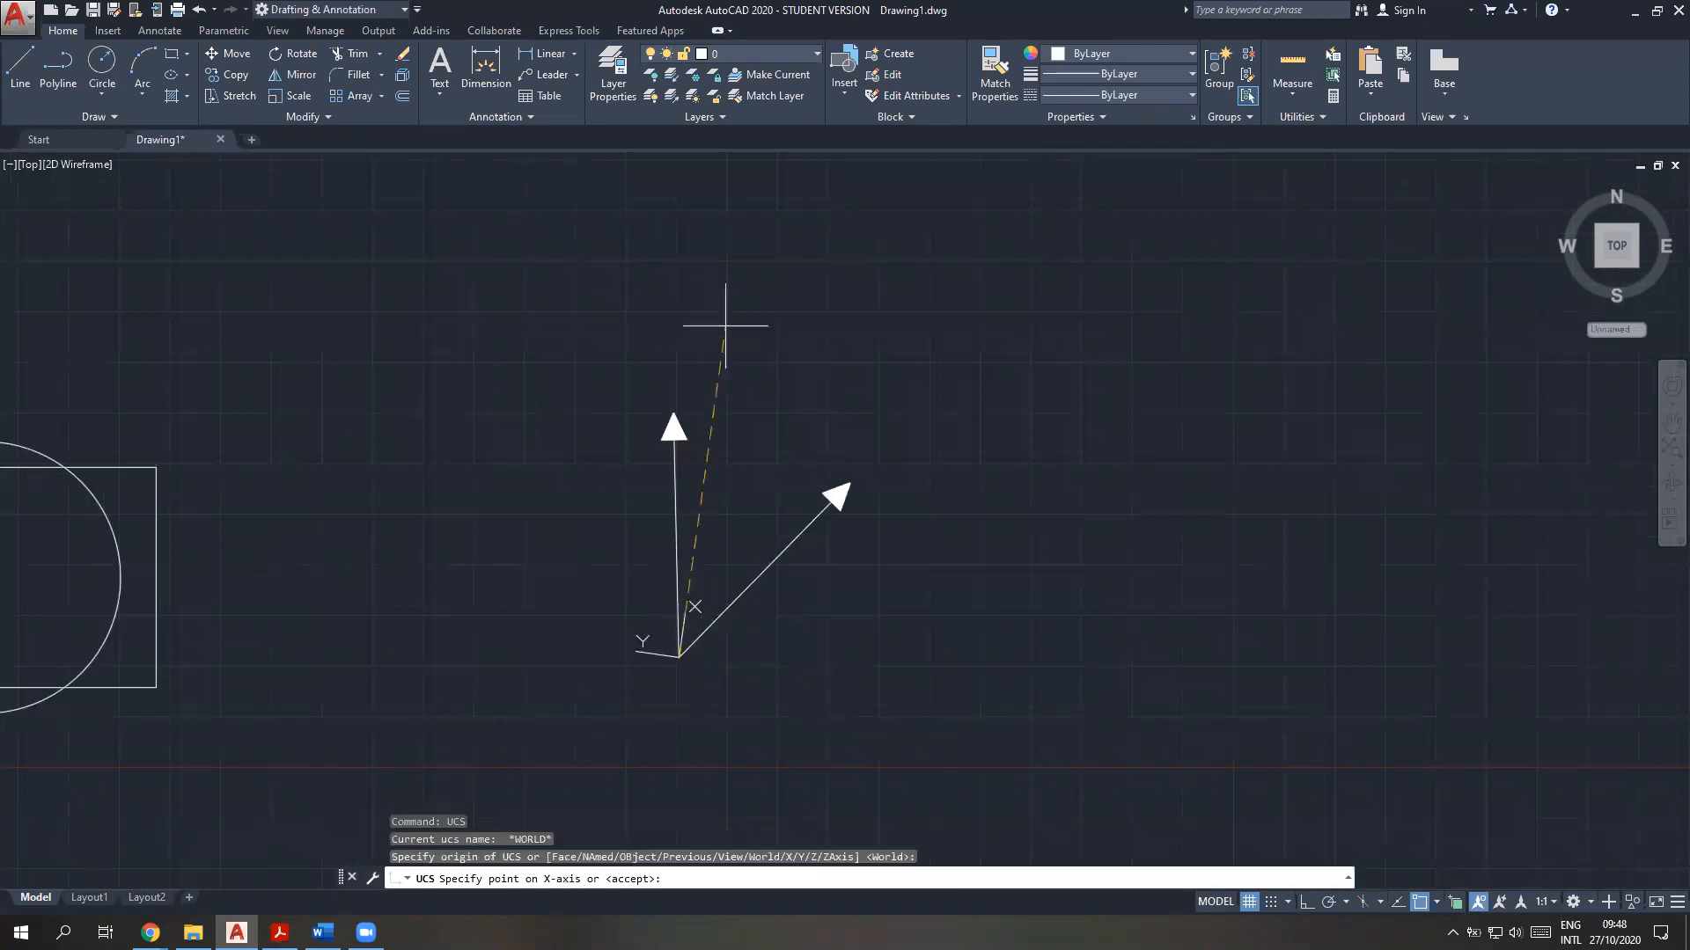
key(Escape)
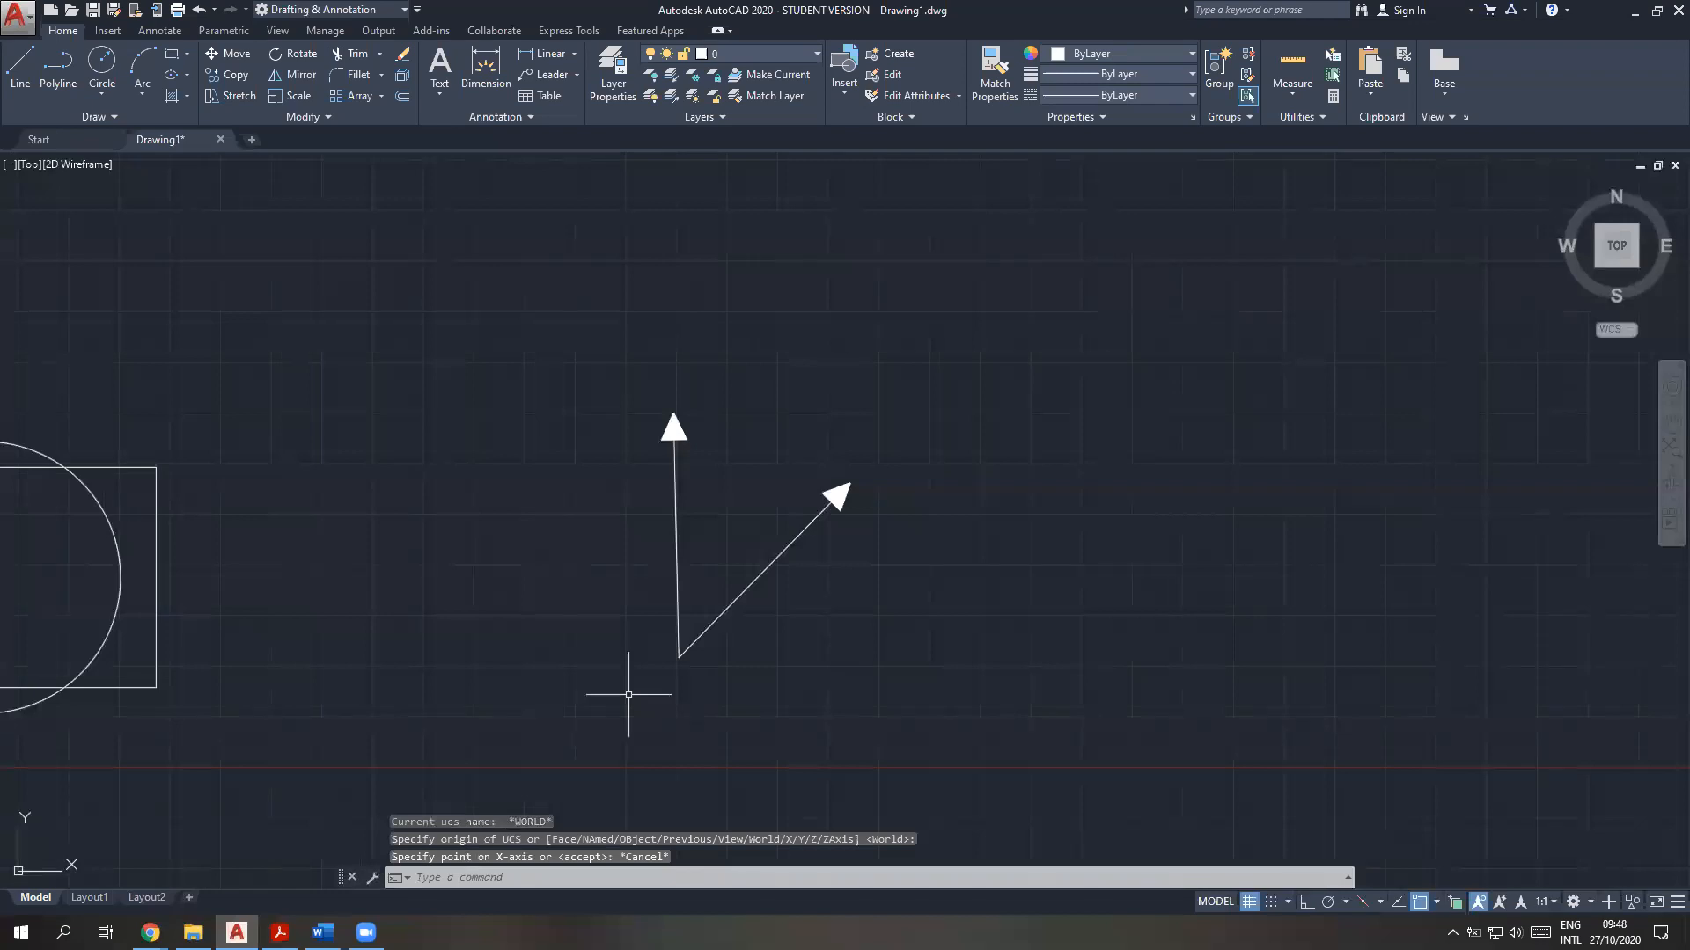
Set the UCS origin at the shared tail point of the two arrows, keeping the default axis directions
text(uc)
key(Return)
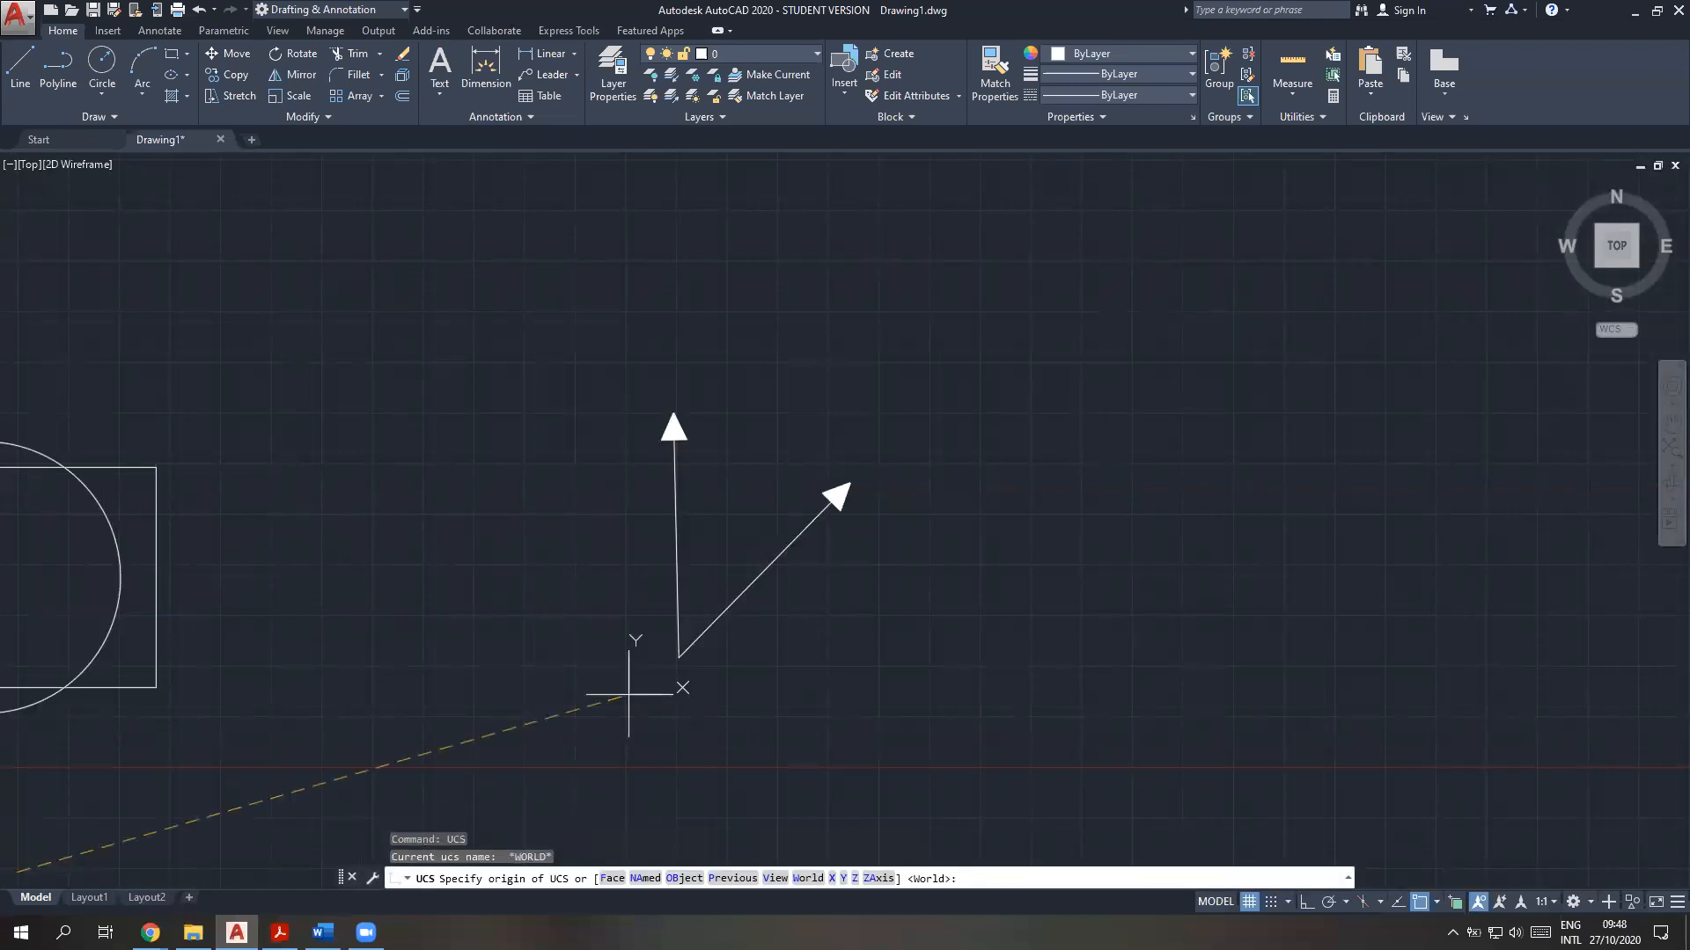
click(679, 657)
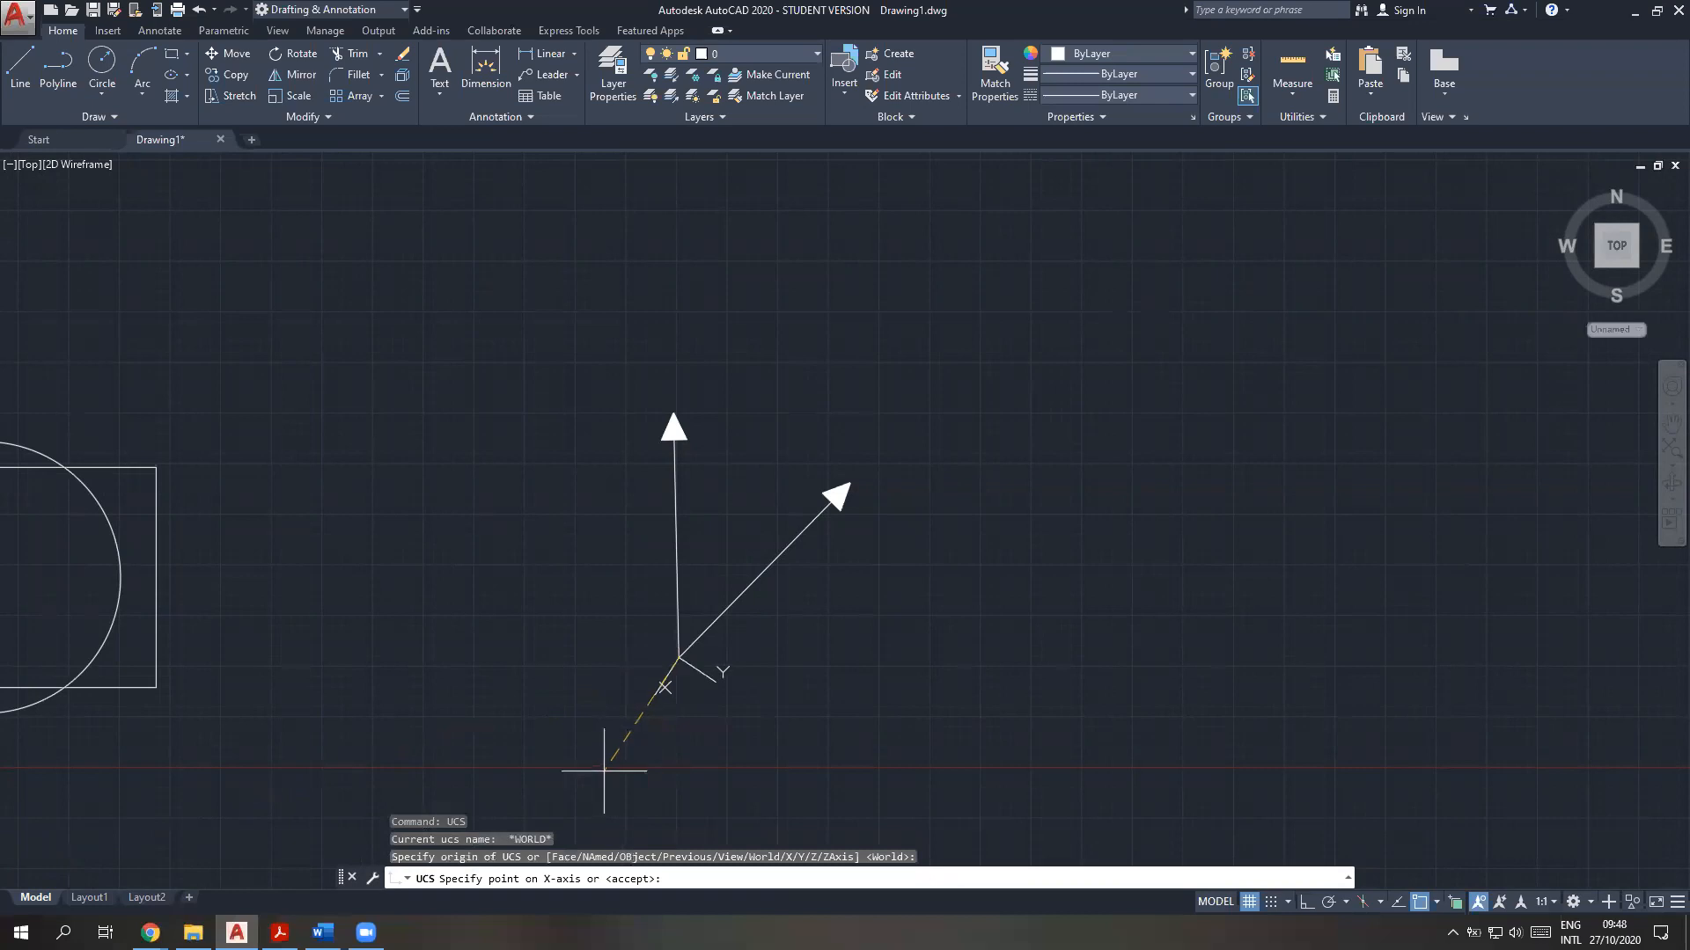
key(Return)
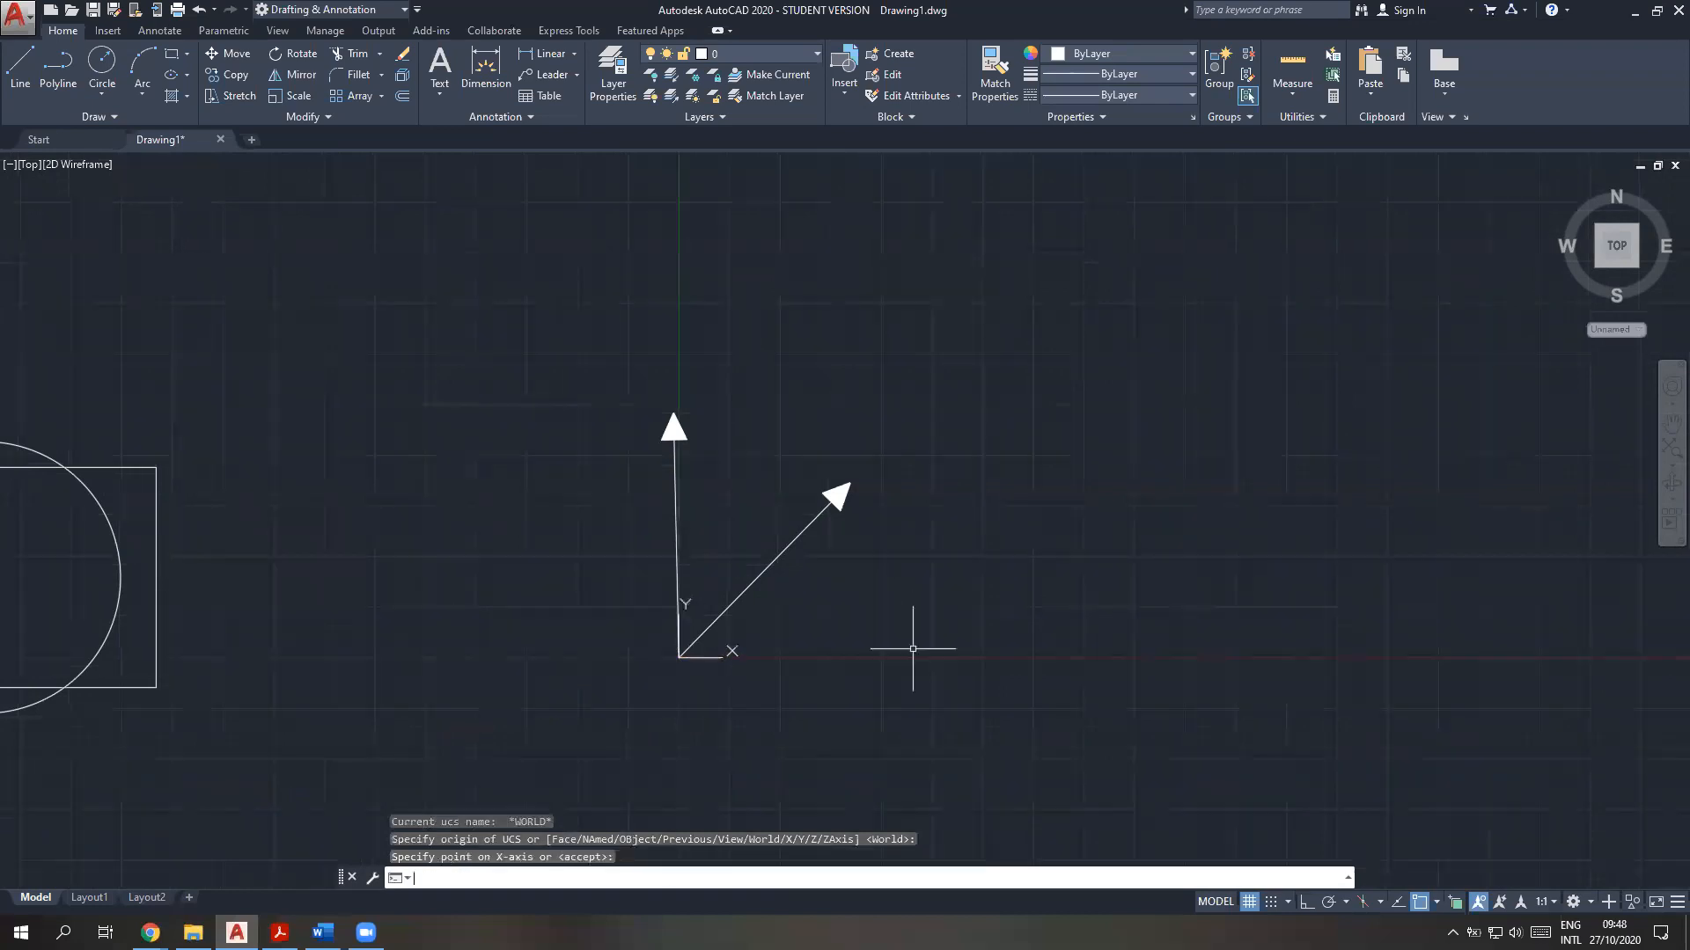
scroll(815, 572, up, 2)
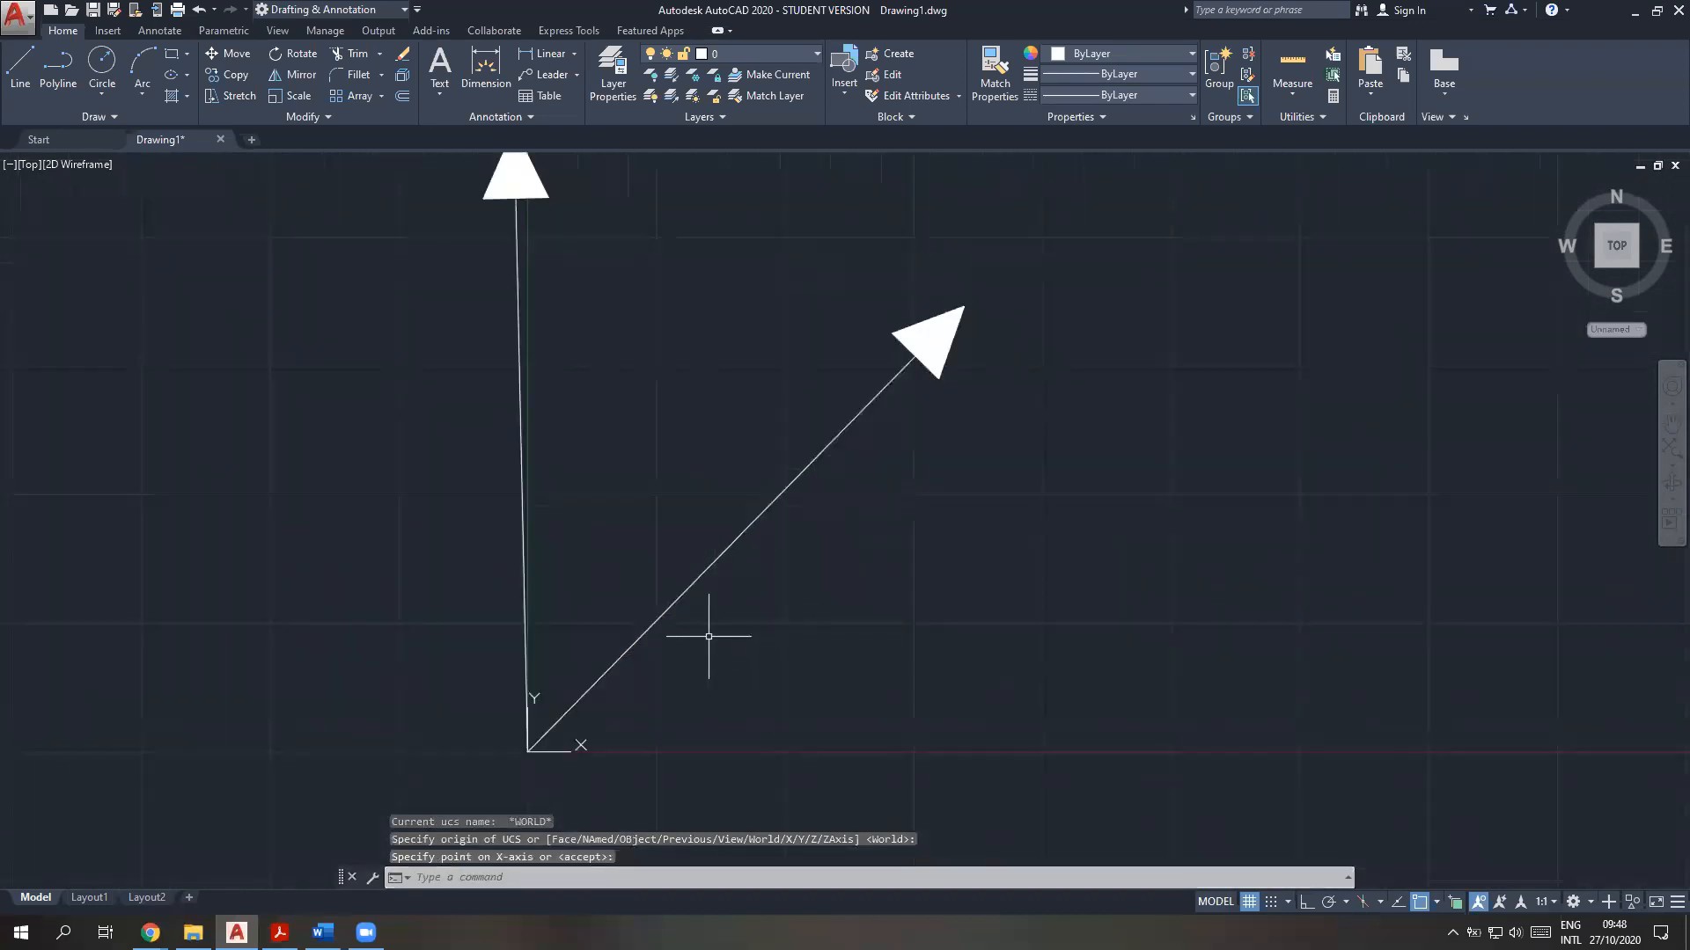
middle_drag(776, 592, 882, 563)
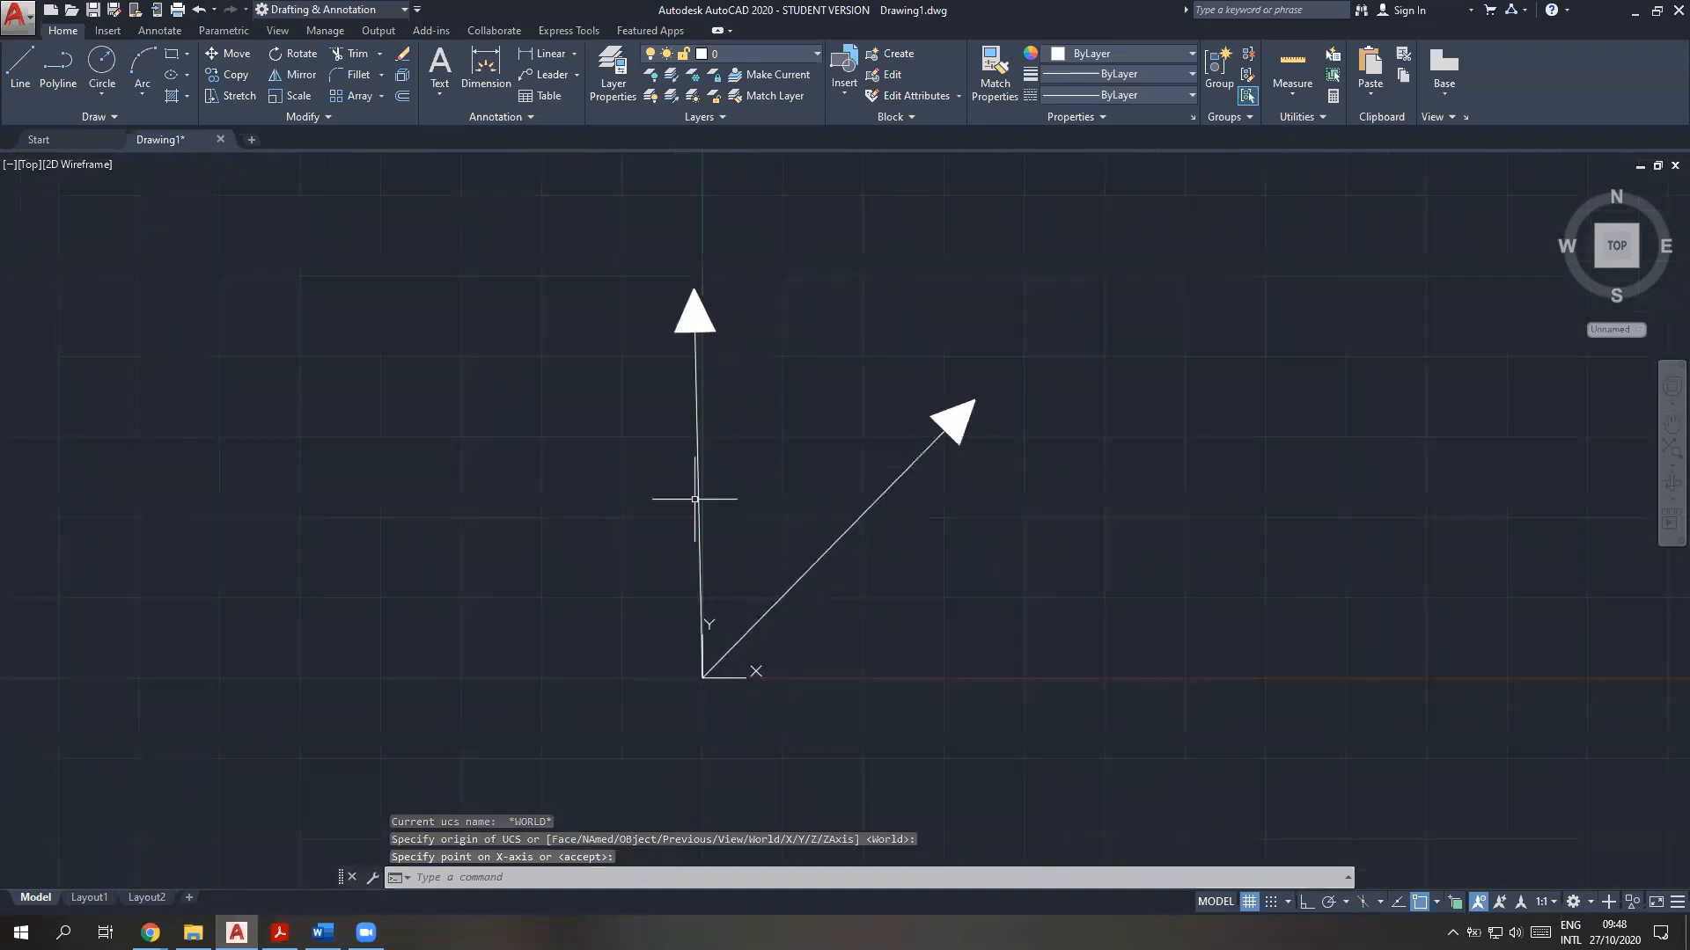
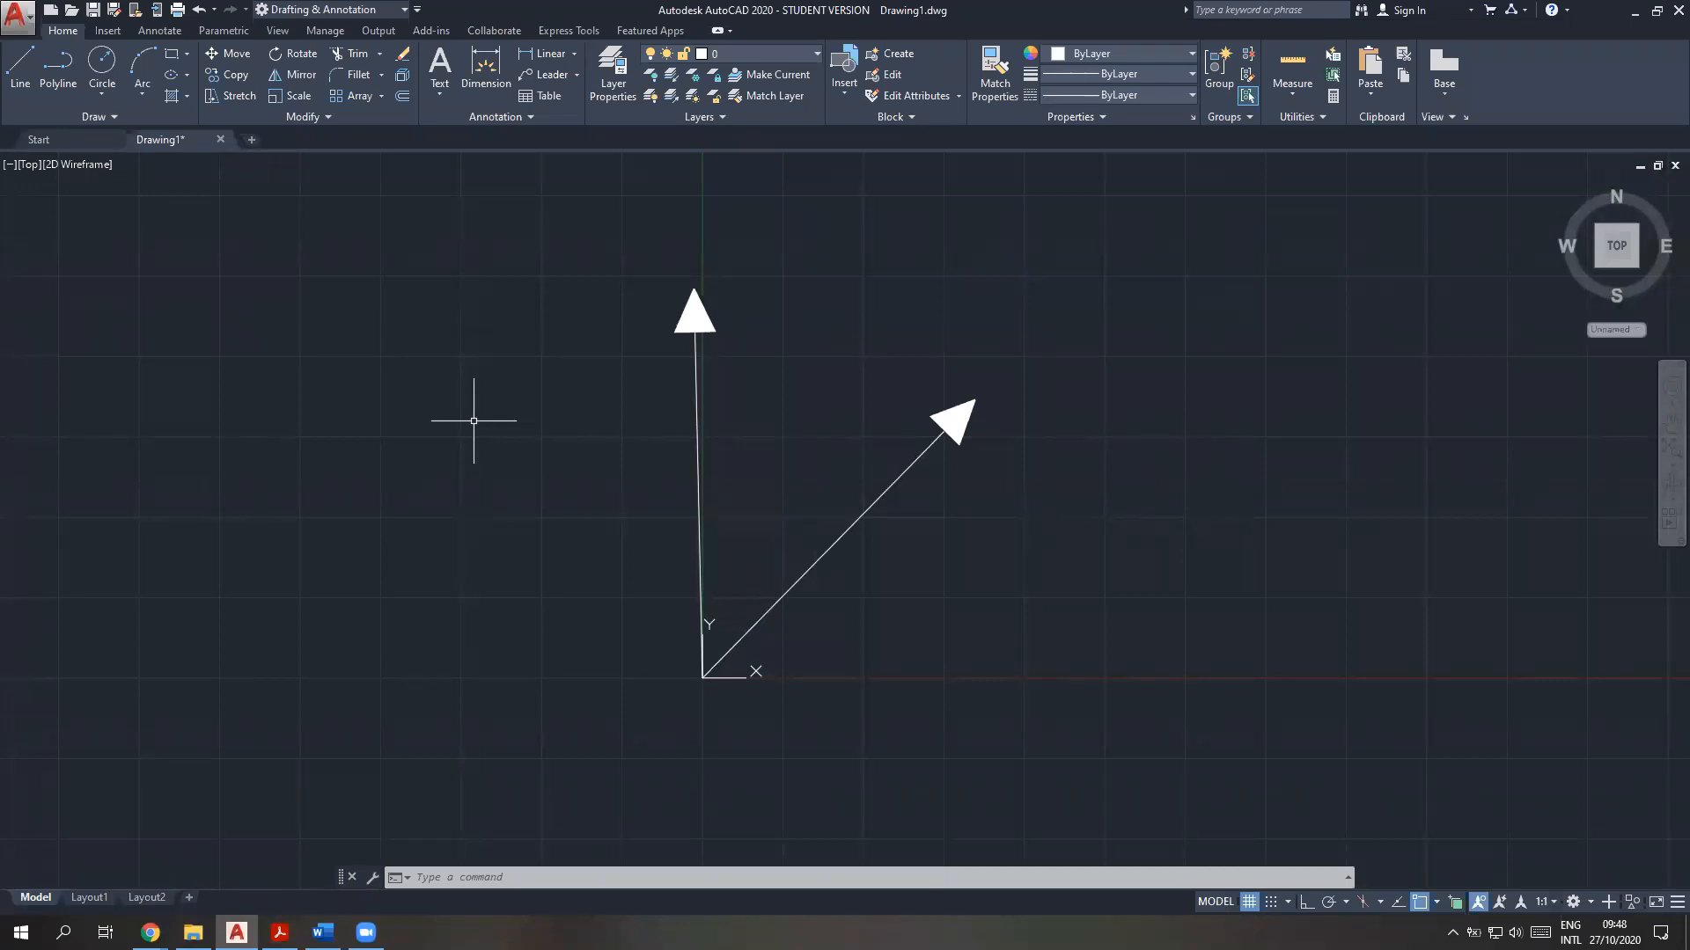
Move the upright arrow from its tail endpoint onto the tip of the slanted arrow
mouse_move(858, 414)
middle_down()
mouse_move(736, 499)
mouse_move(694, 503)
middle_up()
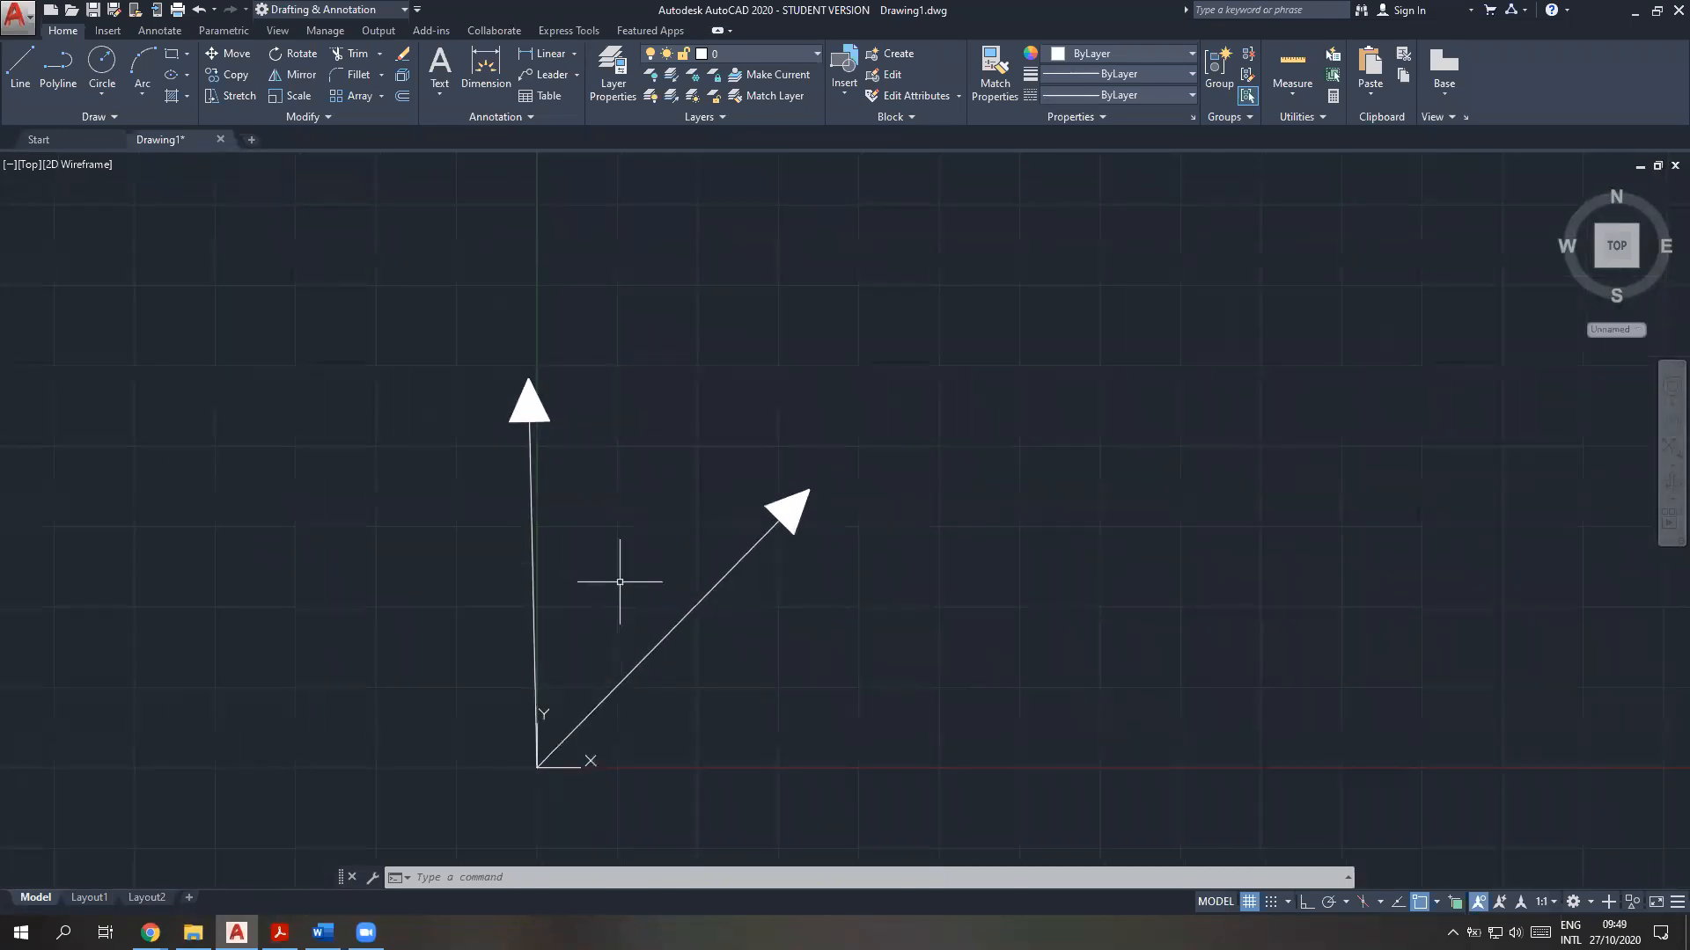
click(617, 602)
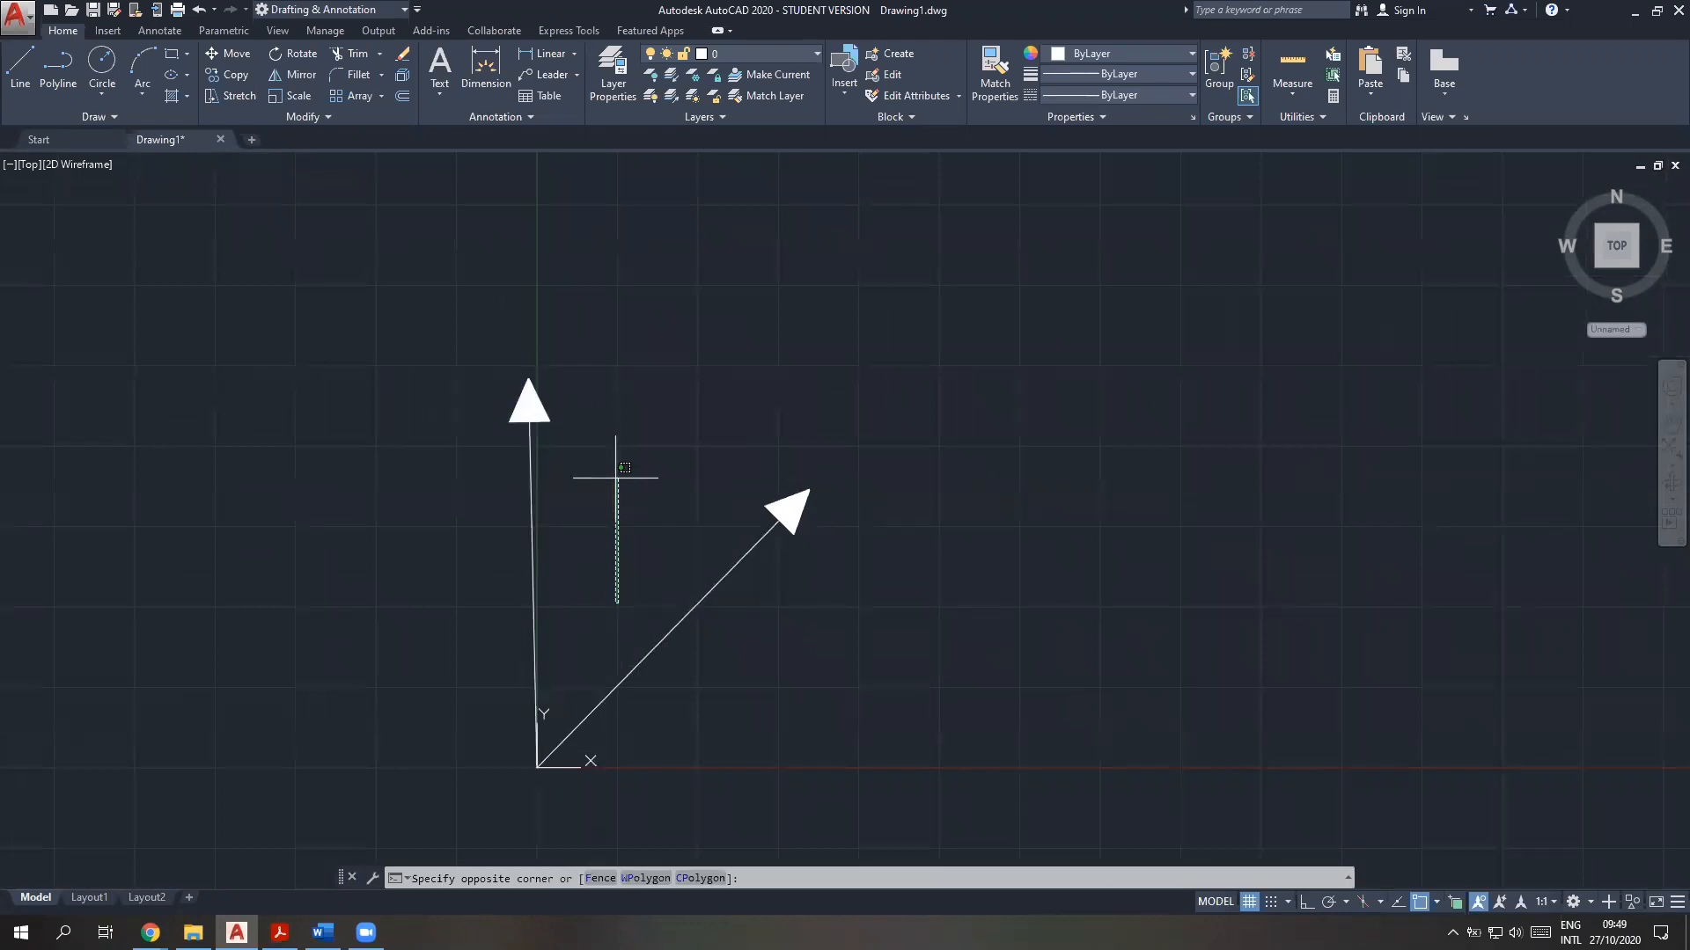
click(276, 284)
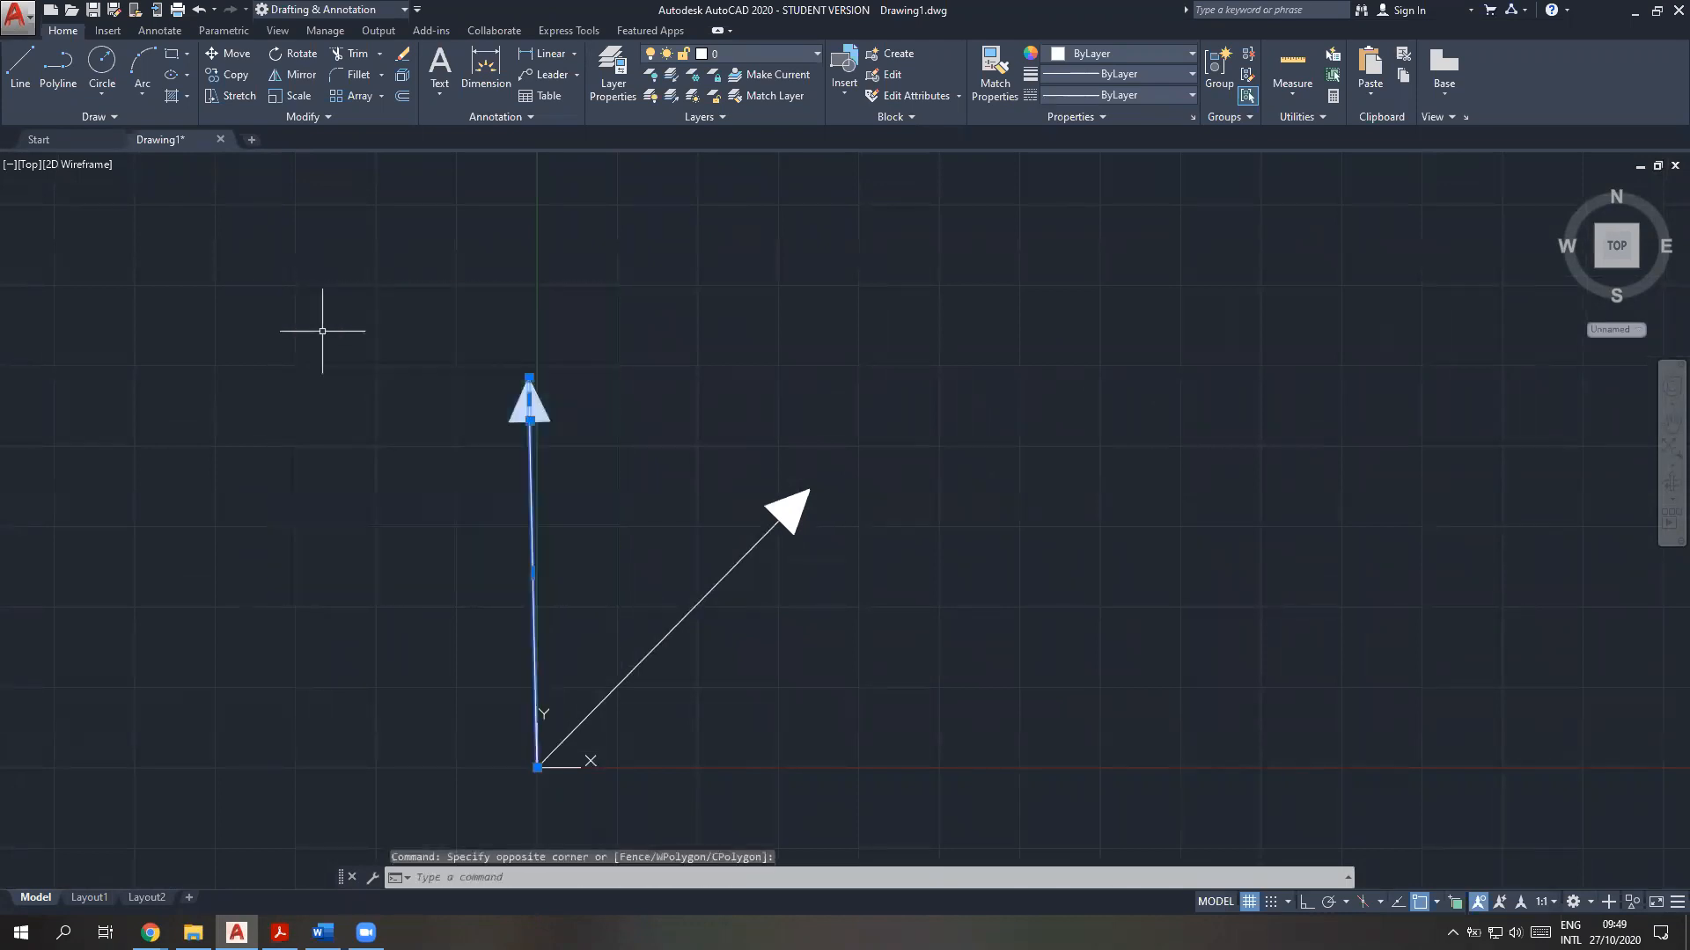
text(move)
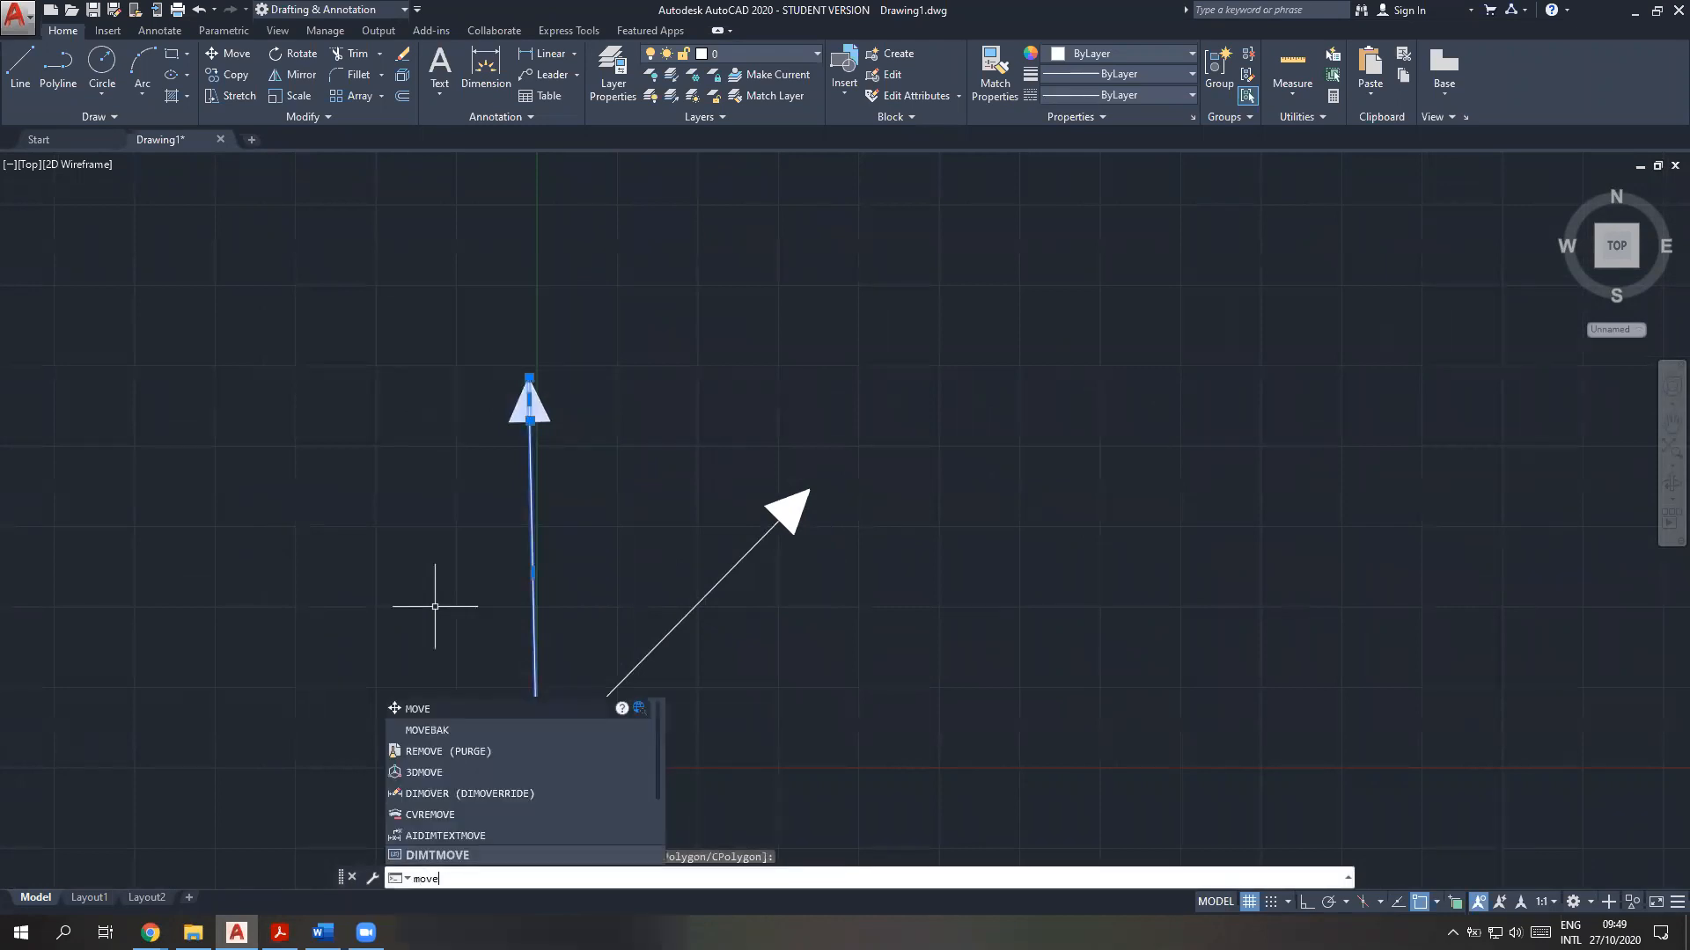
key(Return)
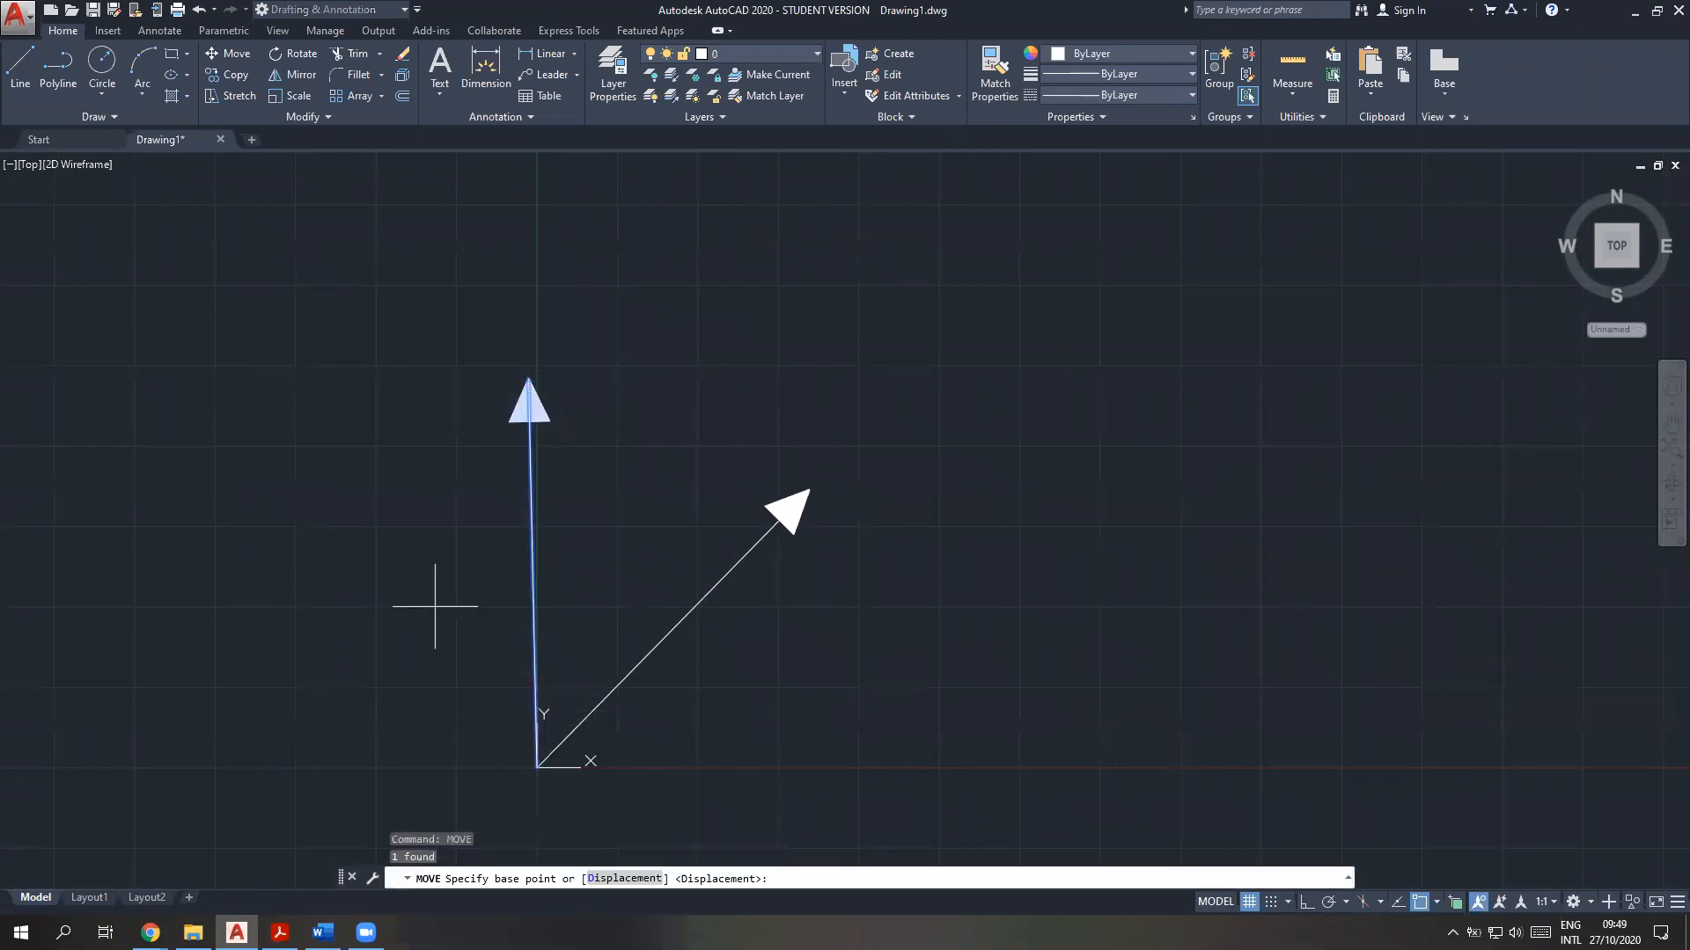
click(538, 765)
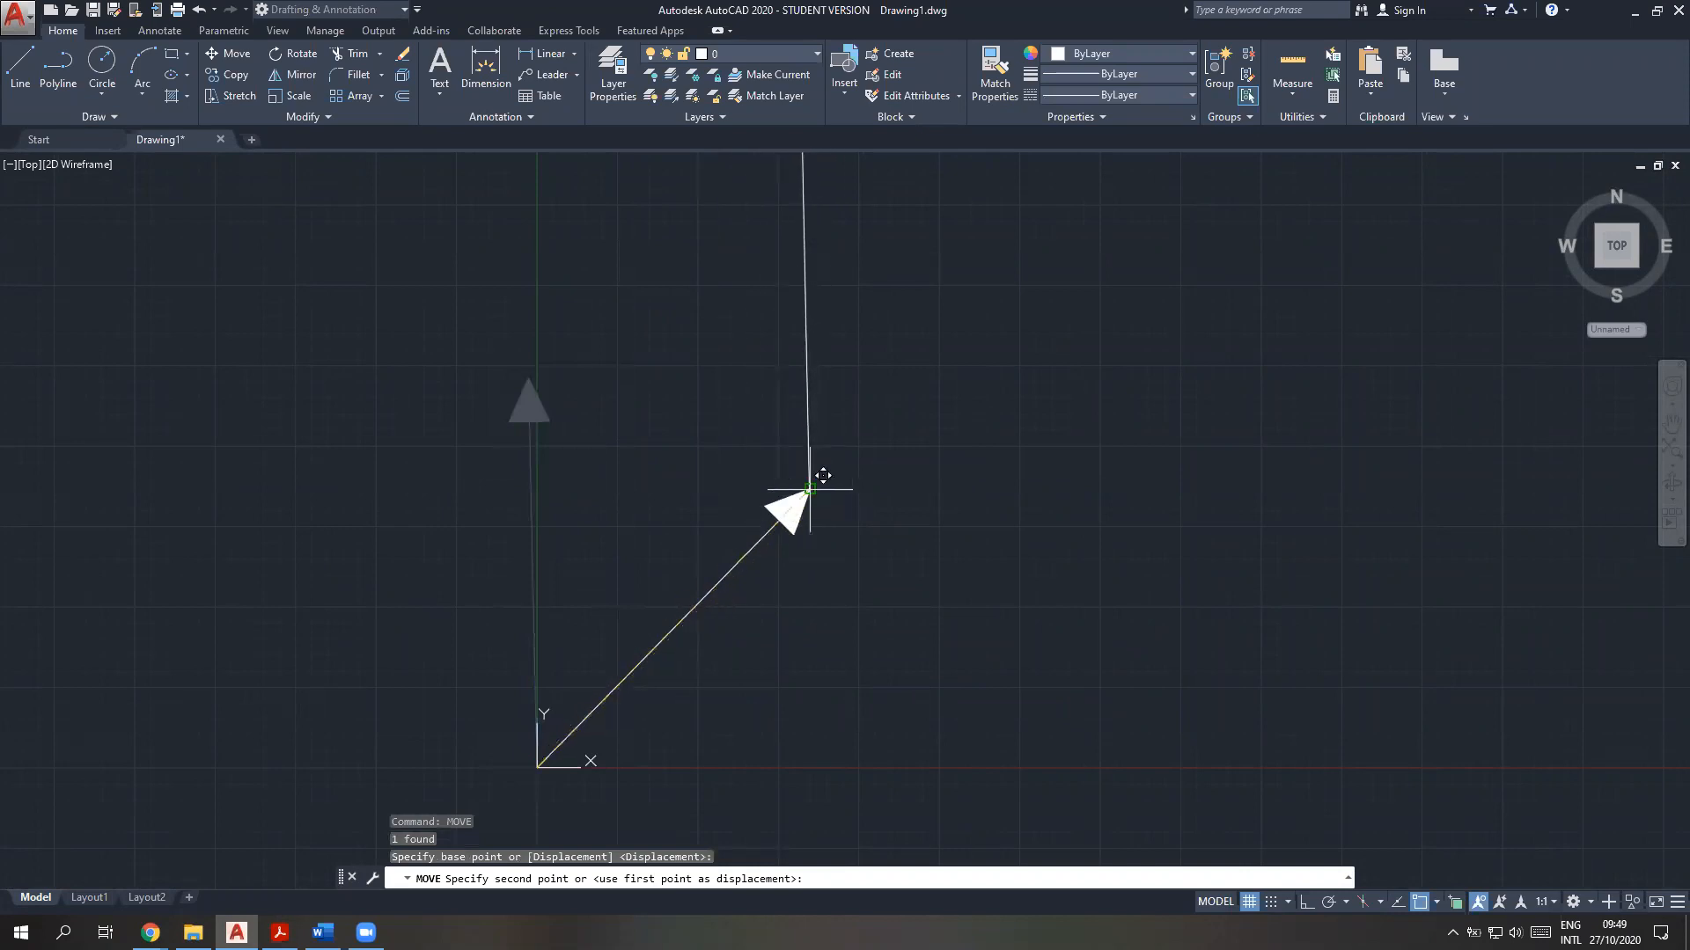
click(810, 489)
scroll(1056, 682, down, 2)
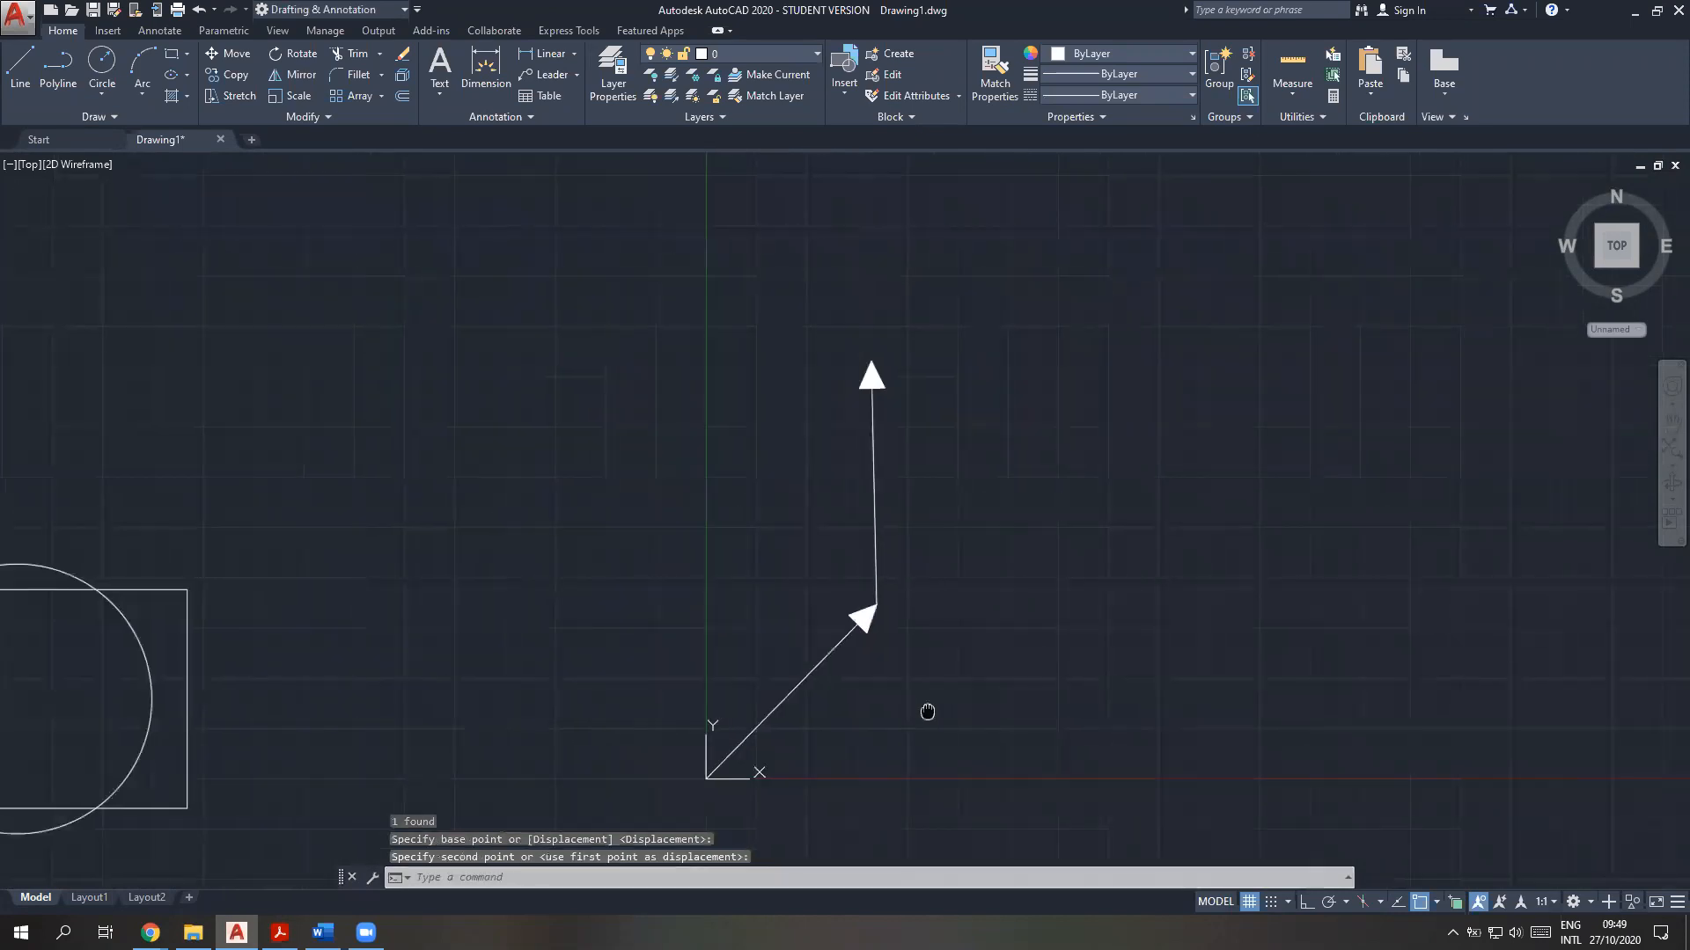
middle_drag(928, 711, 861, 708)
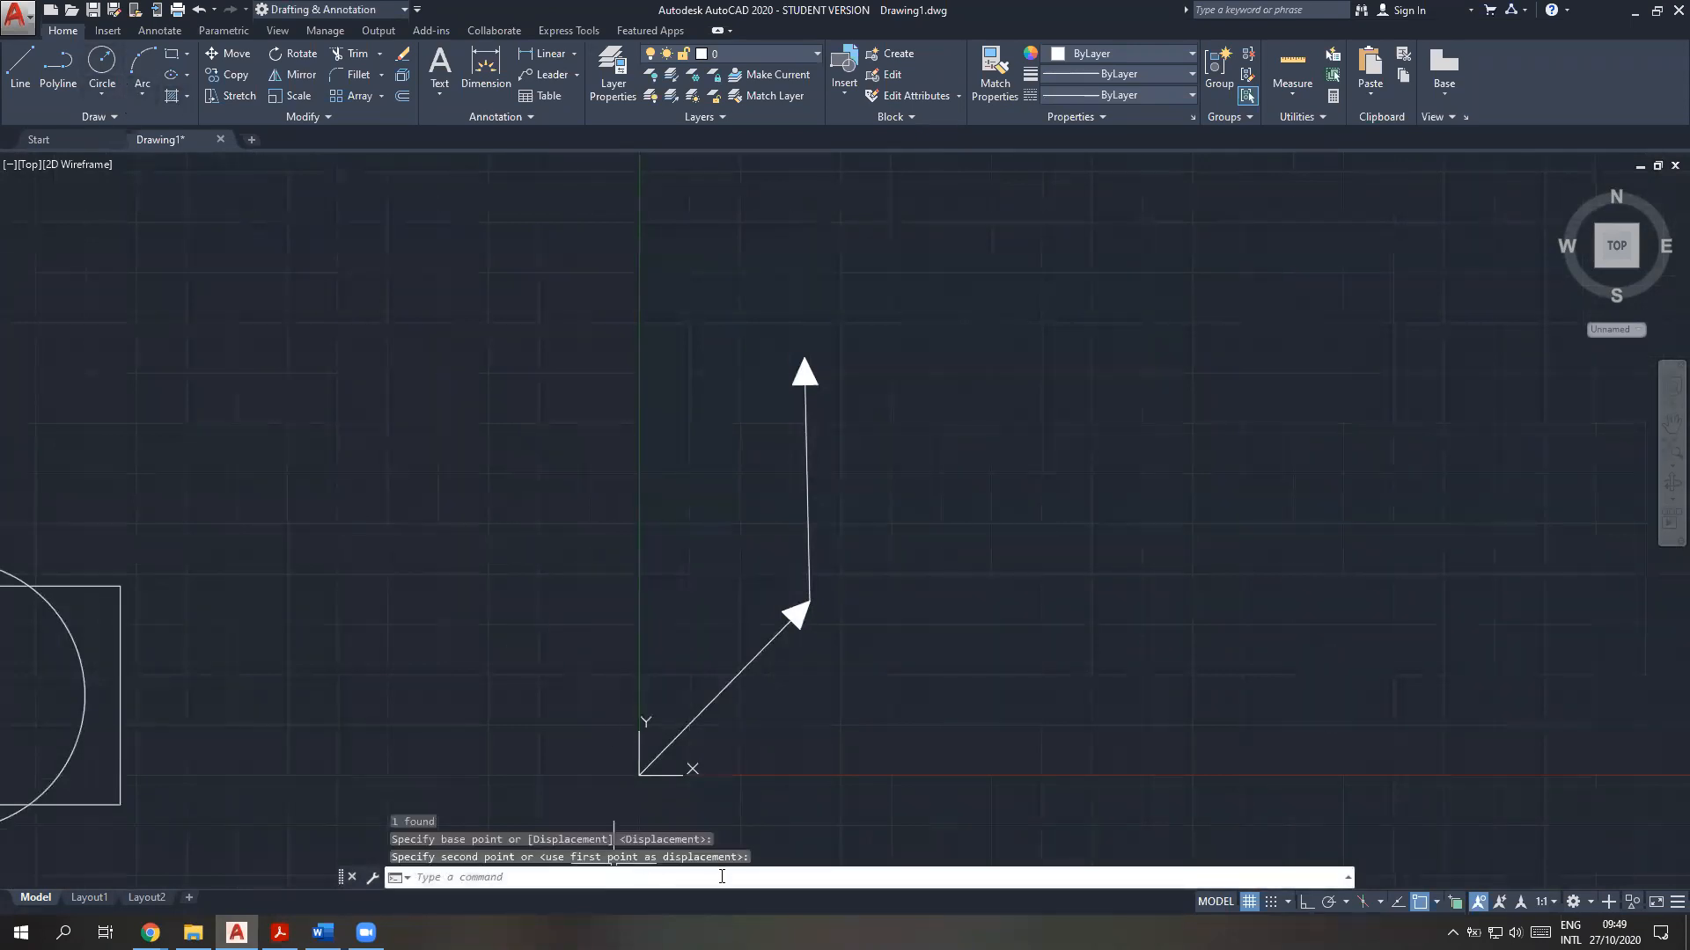
Draw a resultant line from the UCS origin to the tip of the upright arrow and highlight it
mouse_move(1105, 480)
middle_down()
mouse_move(1046, 573)
mouse_move(832, 774)
middle_up()
middle_drag(684, 632, 789, 478)
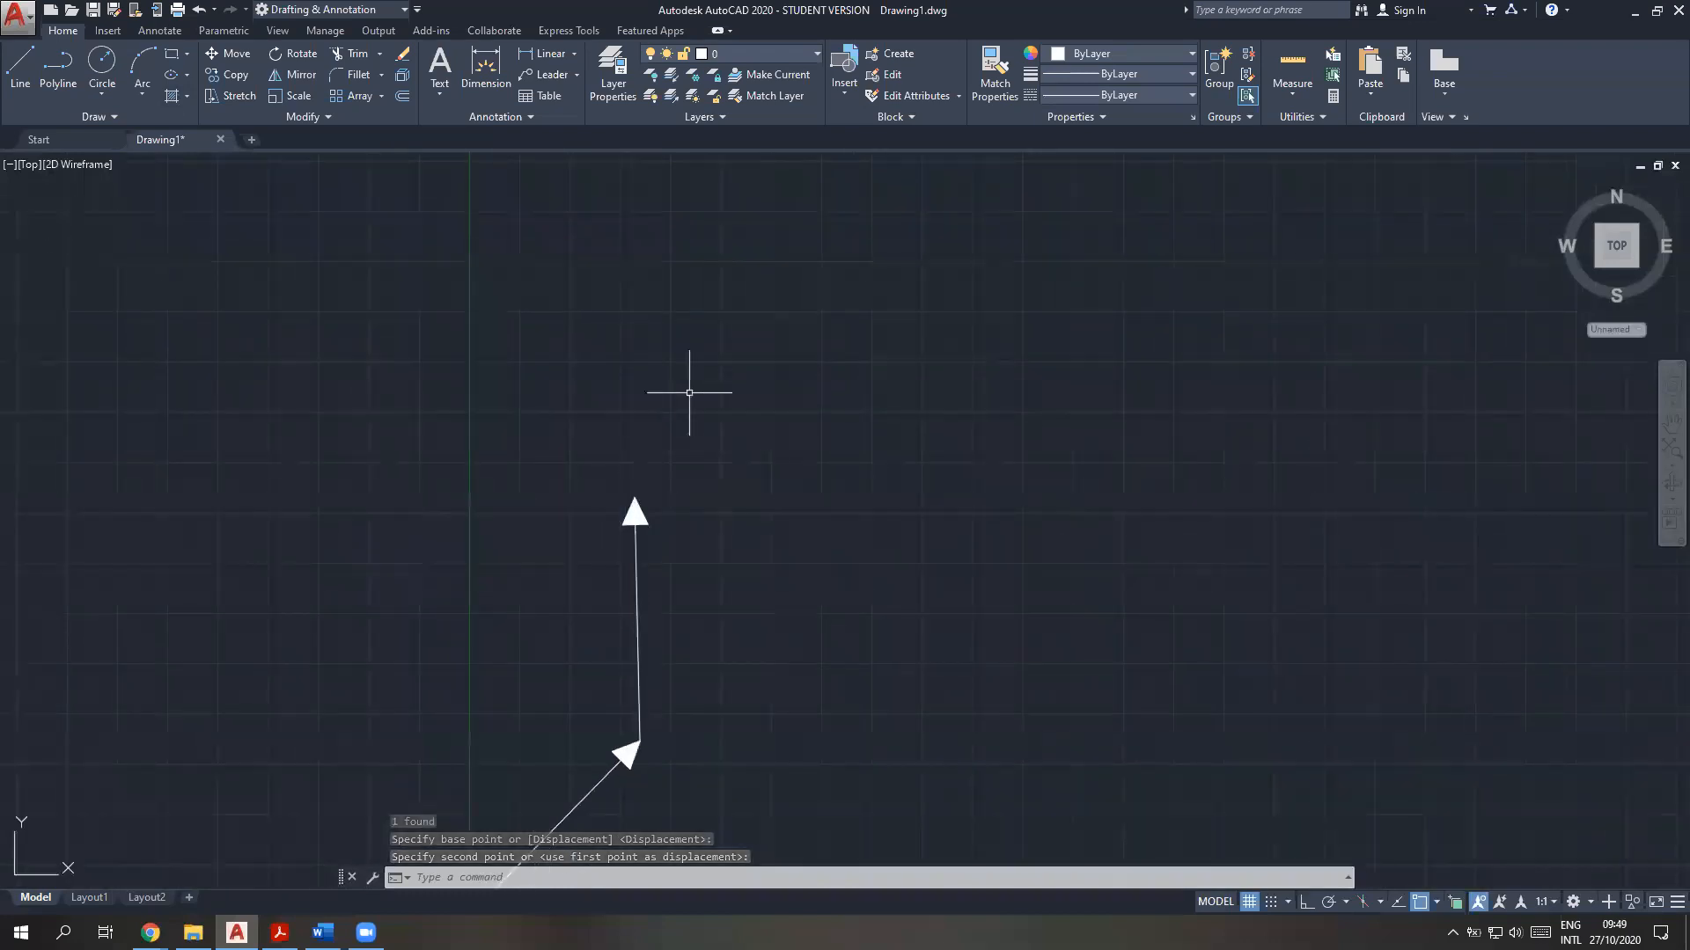
middle_drag(750, 785, 897, 618)
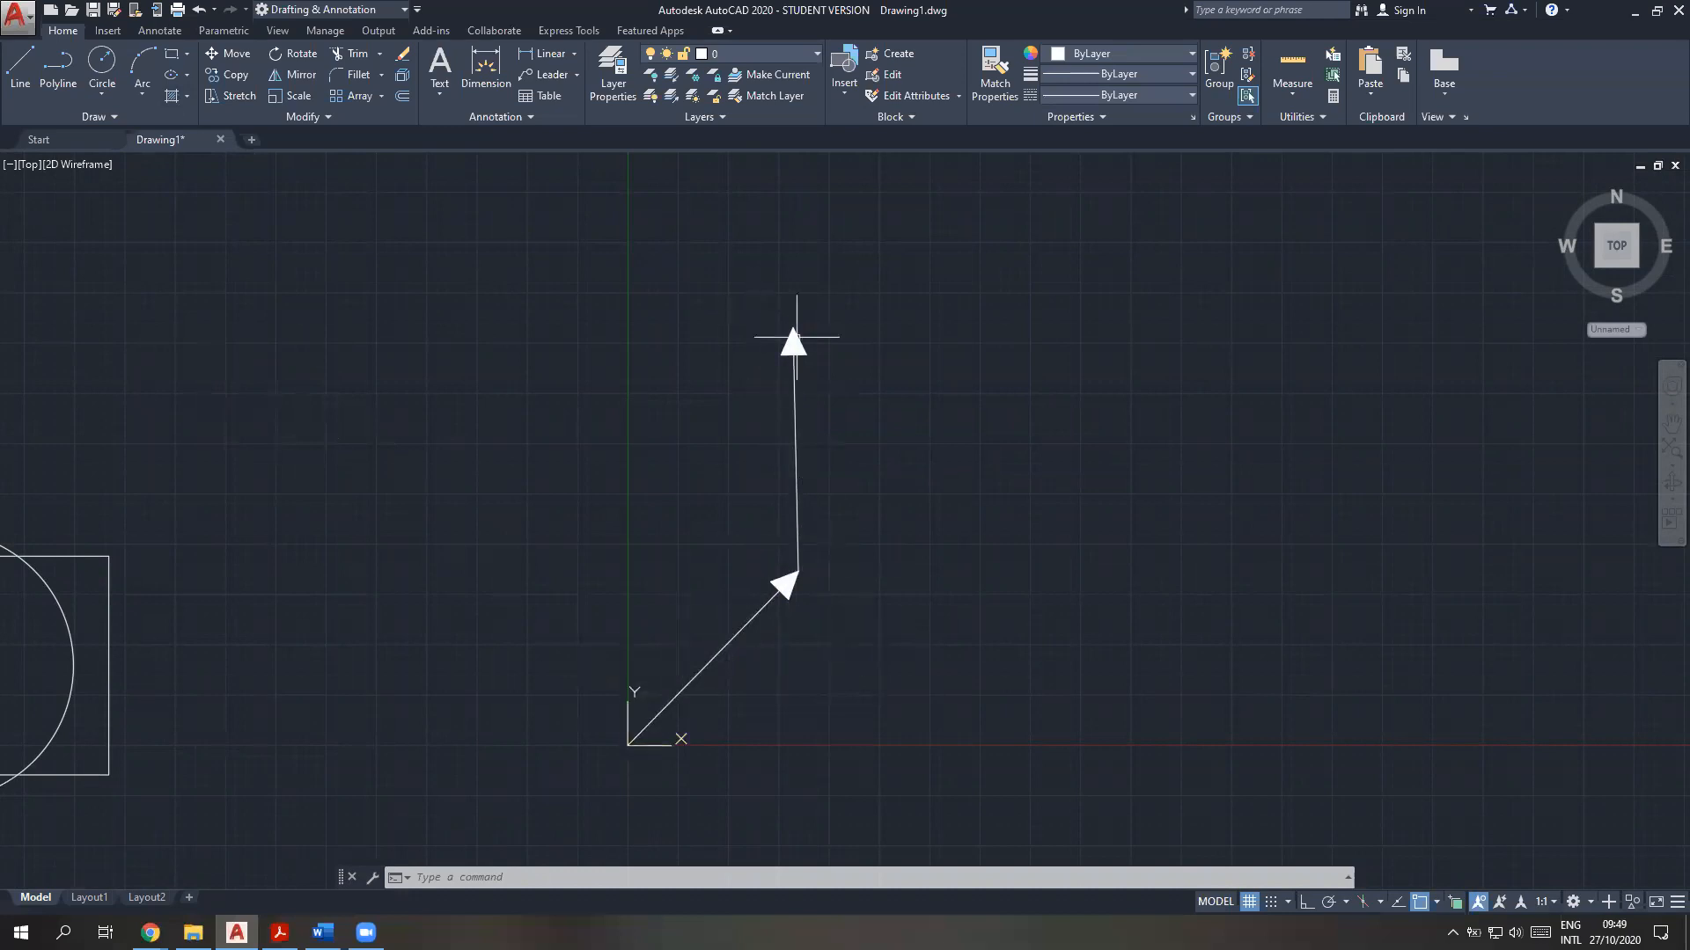
click(22, 67)
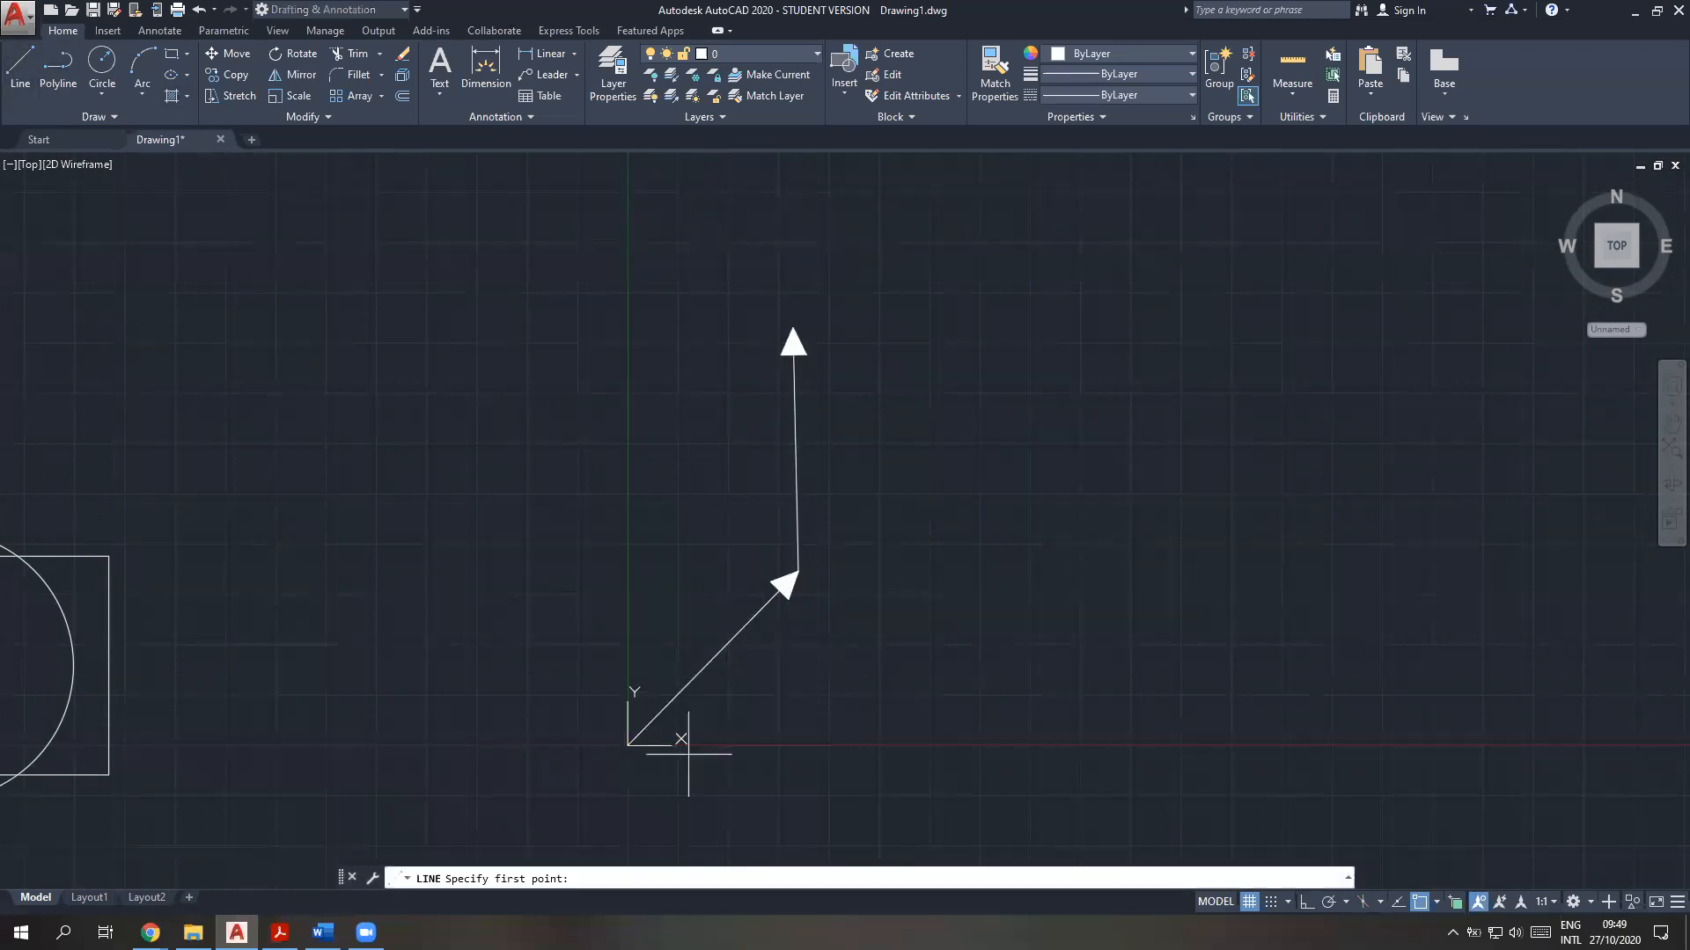
click(629, 745)
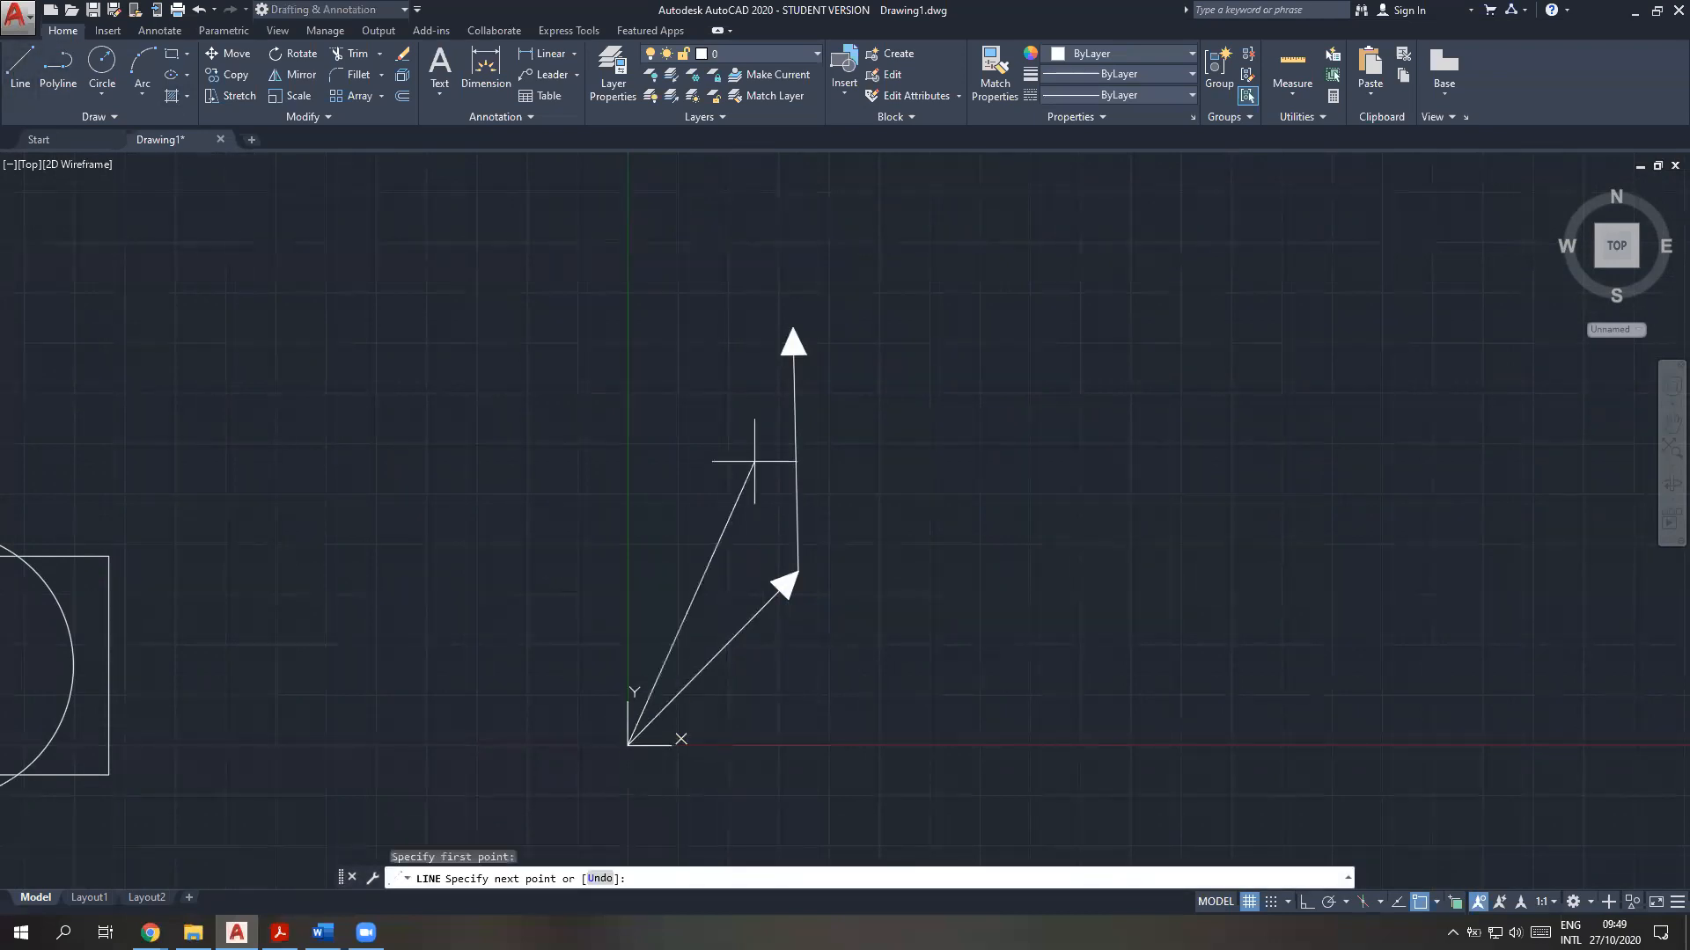
click(788, 333)
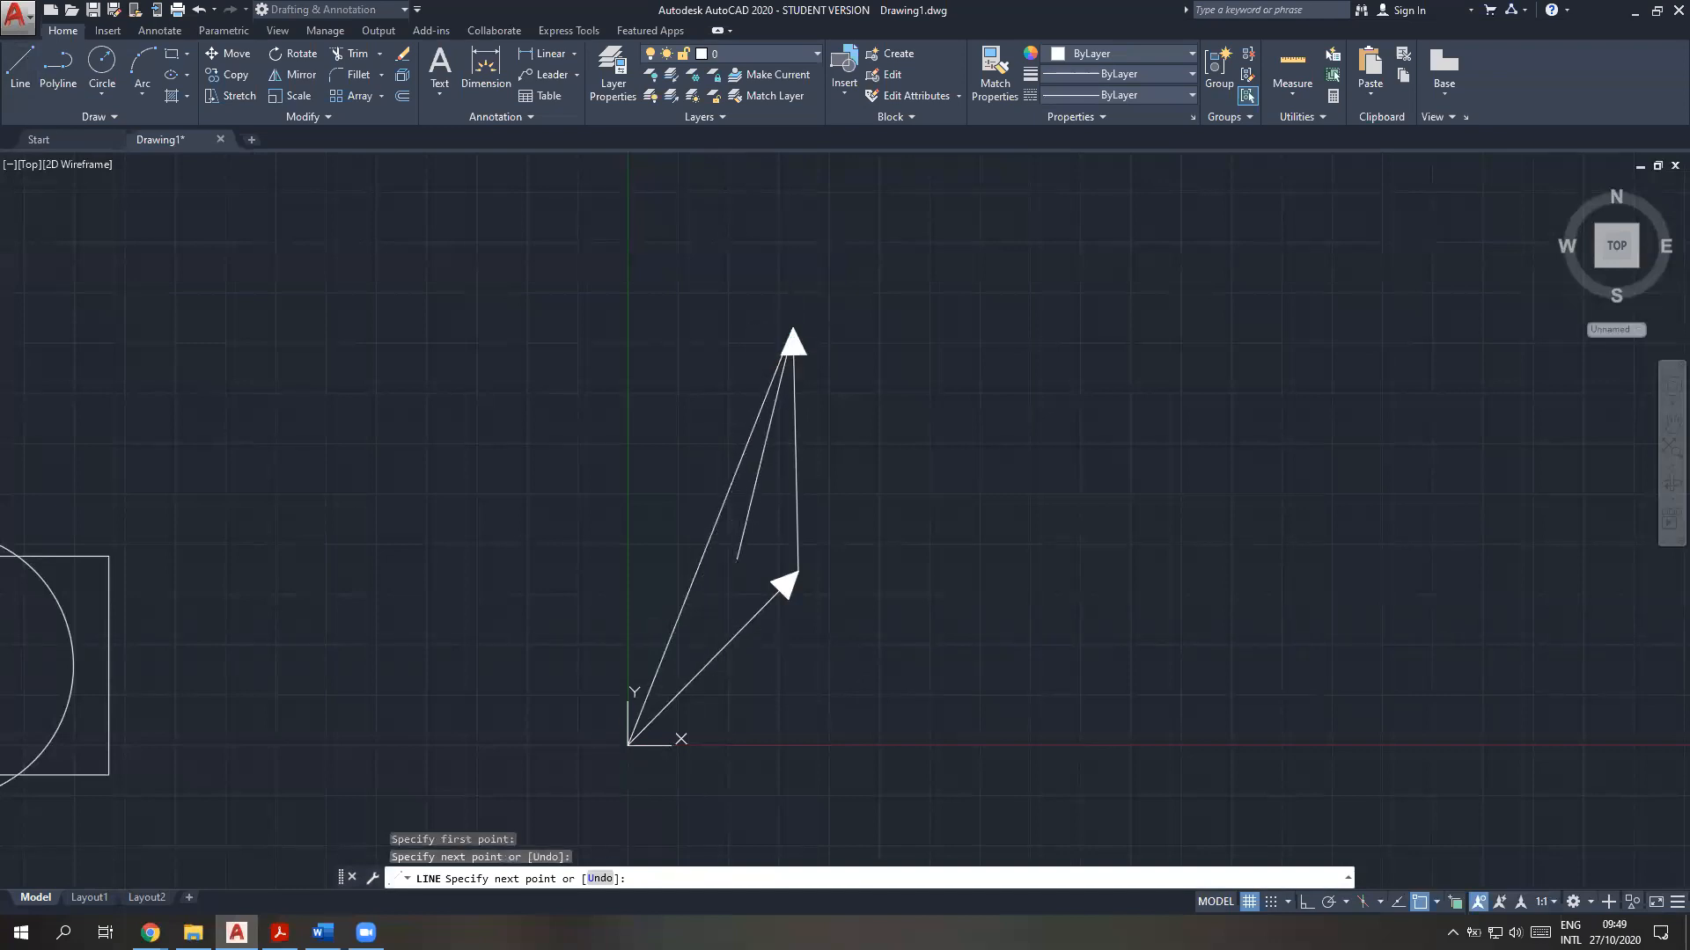
key(Escape)
click(724, 490)
click(727, 486)
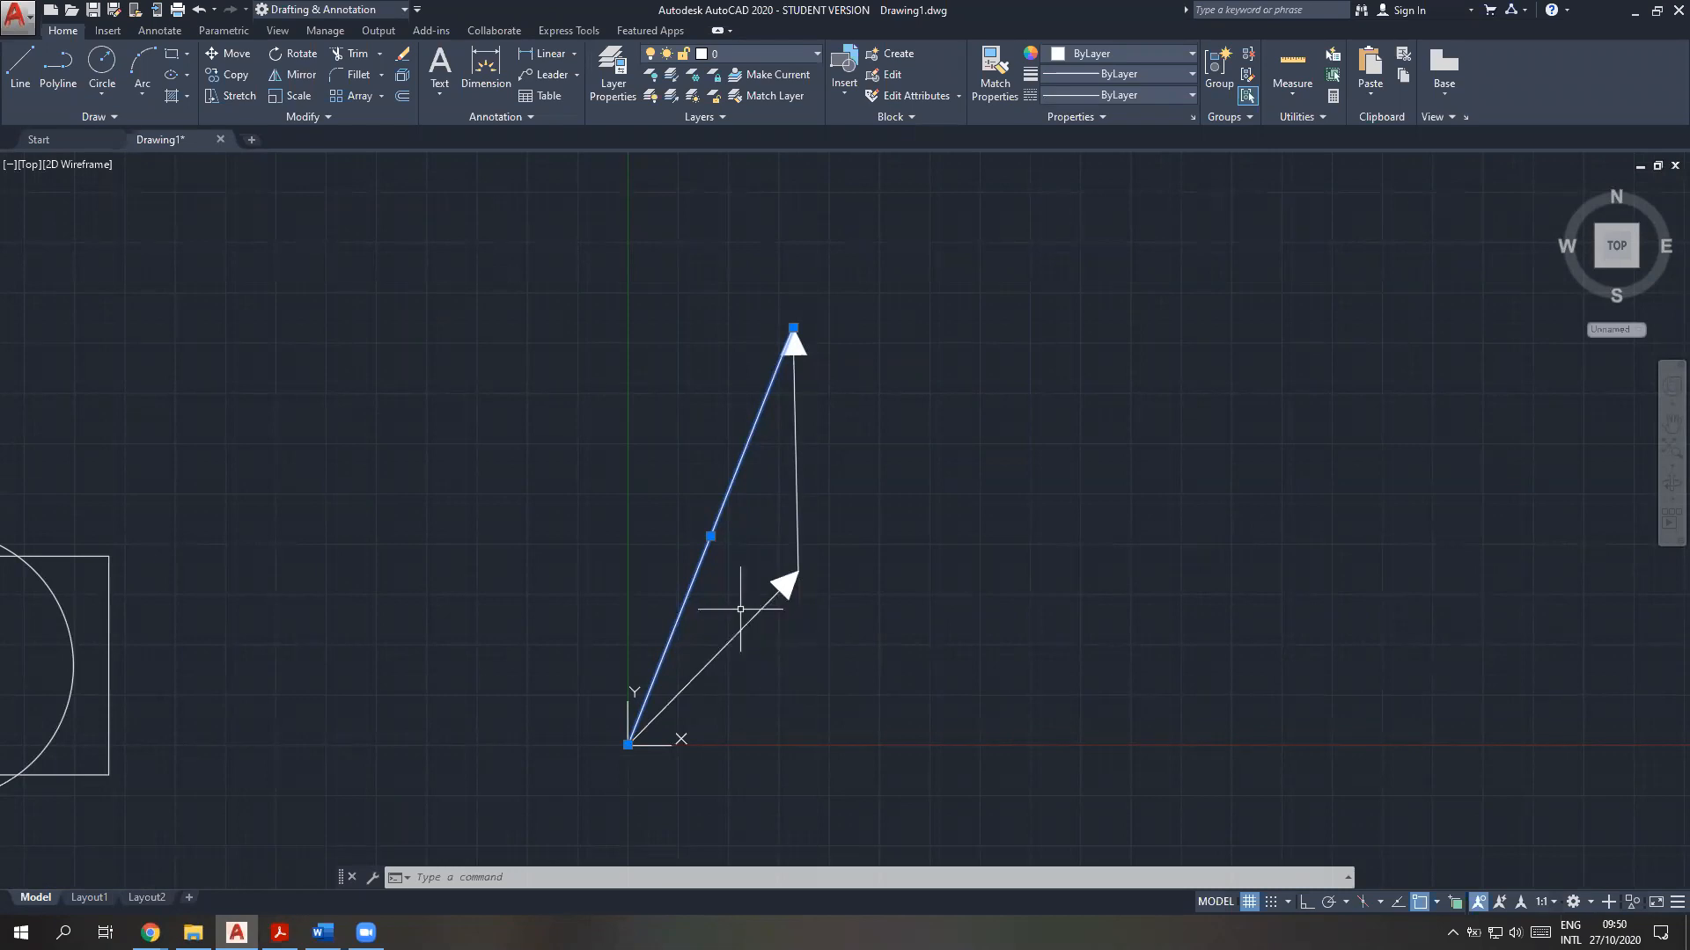
key(Escape)
click(718, 510)
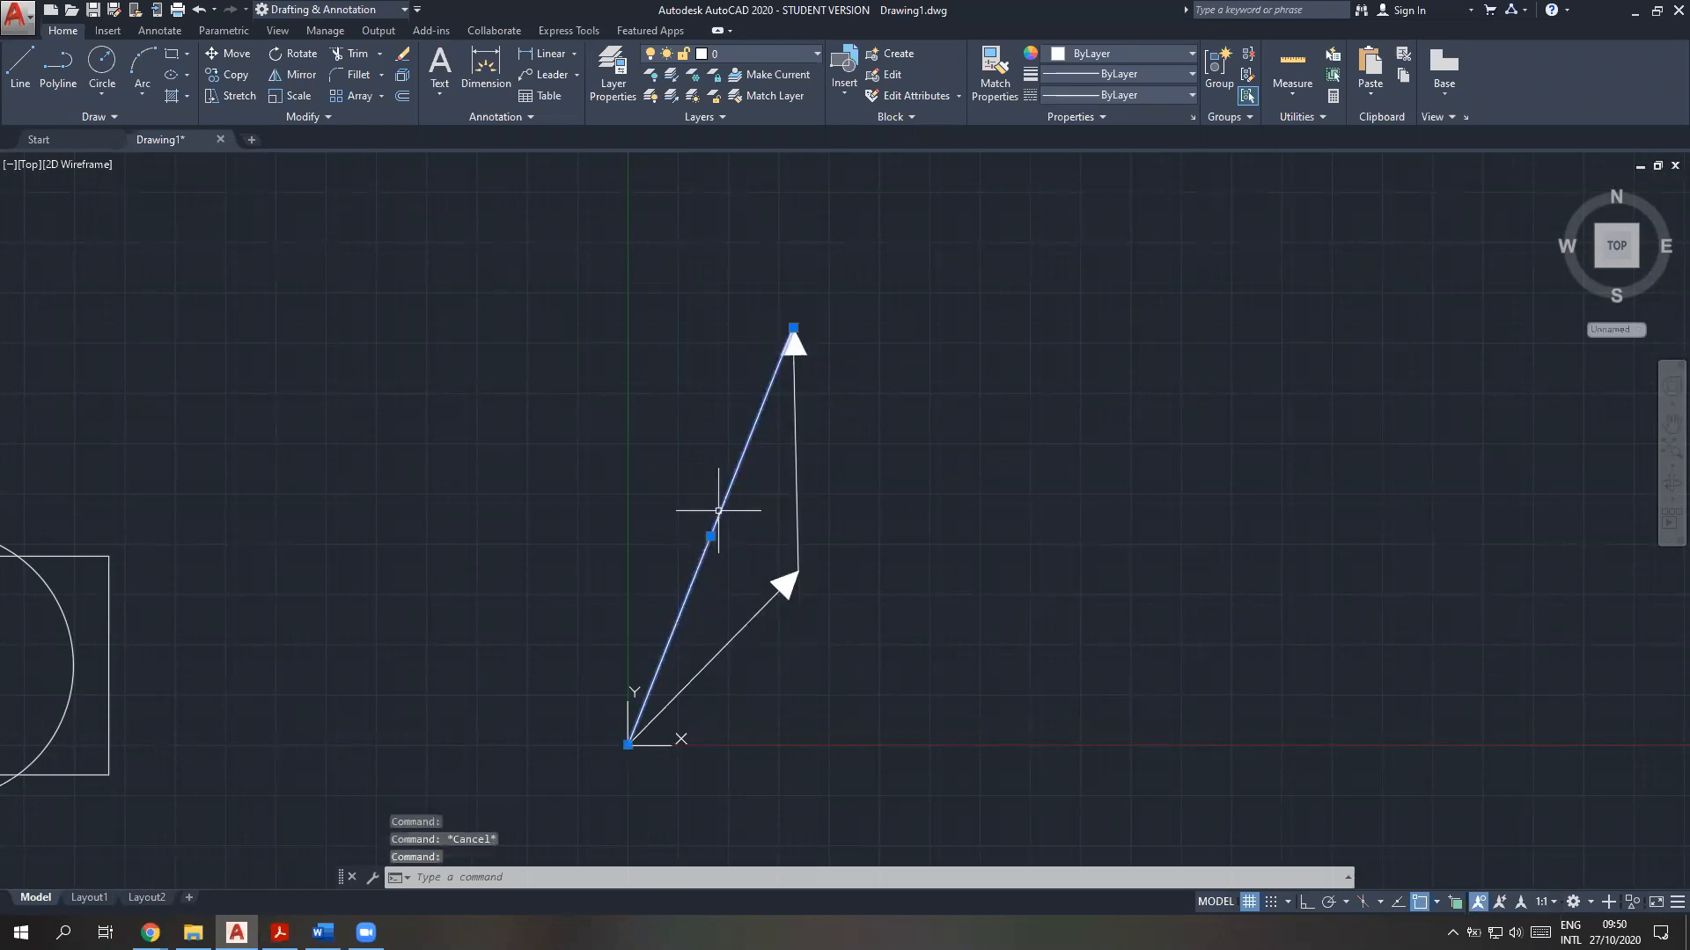
Undo the resultant line and the move of the upright arrow
key(ctrl+z)
key(ctrl+z)
key(ctrl+z)
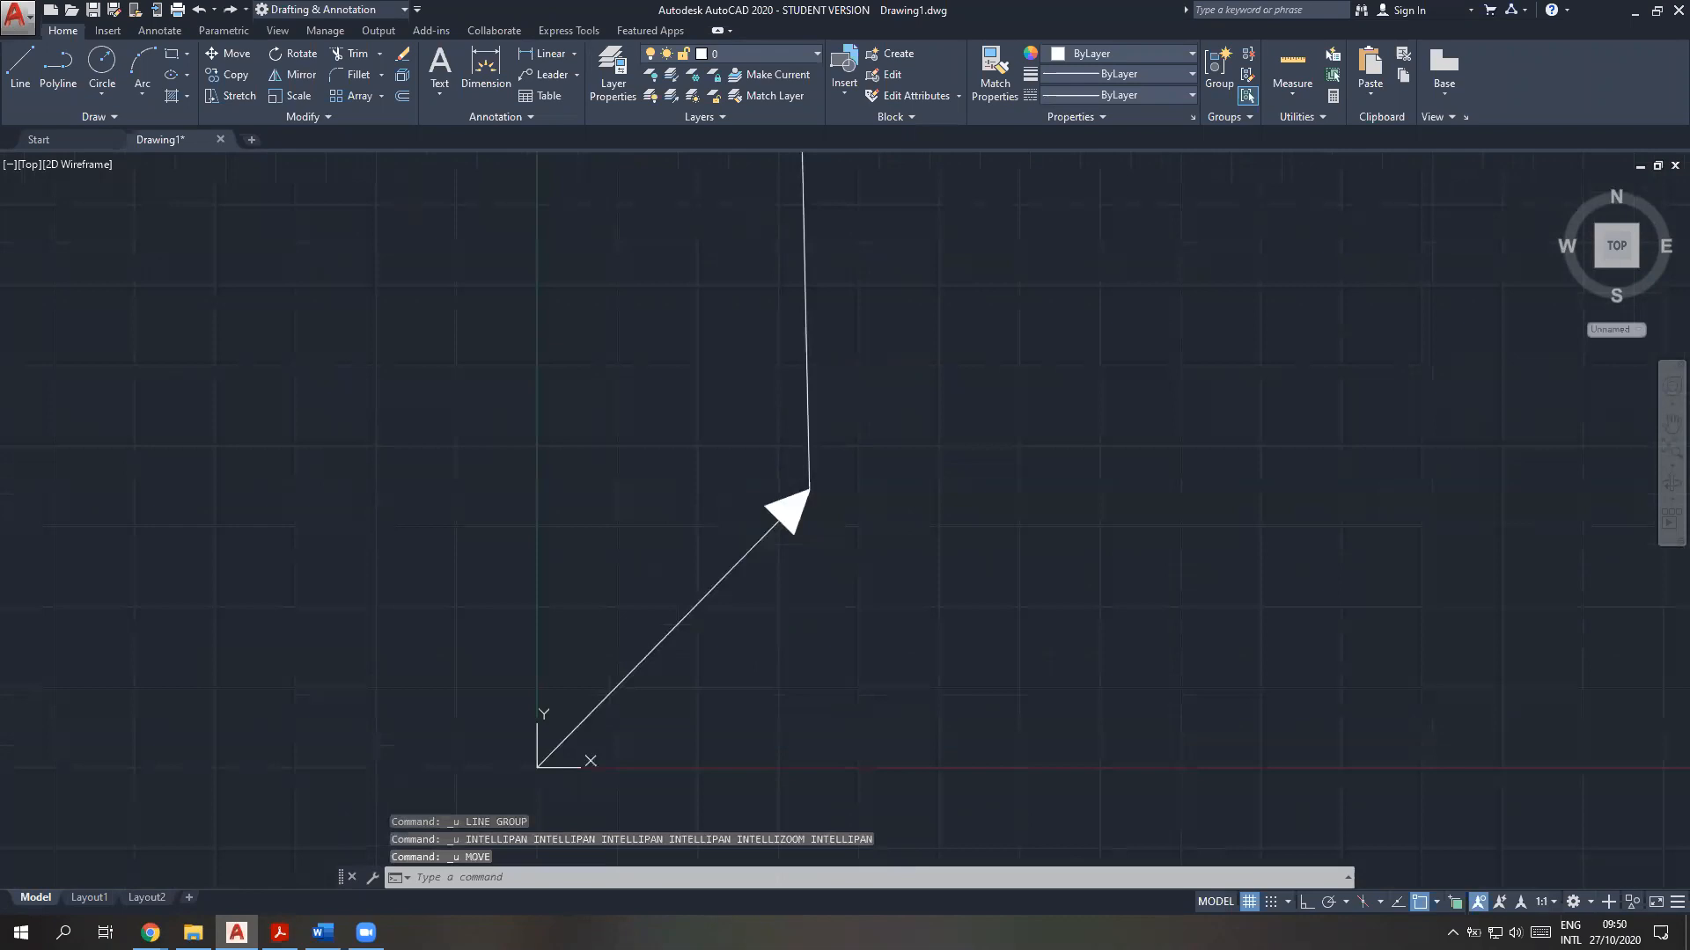
Move the upright arrow by its tip onto the tip of the slanted arrow
scroll(713, 595, down, 2)
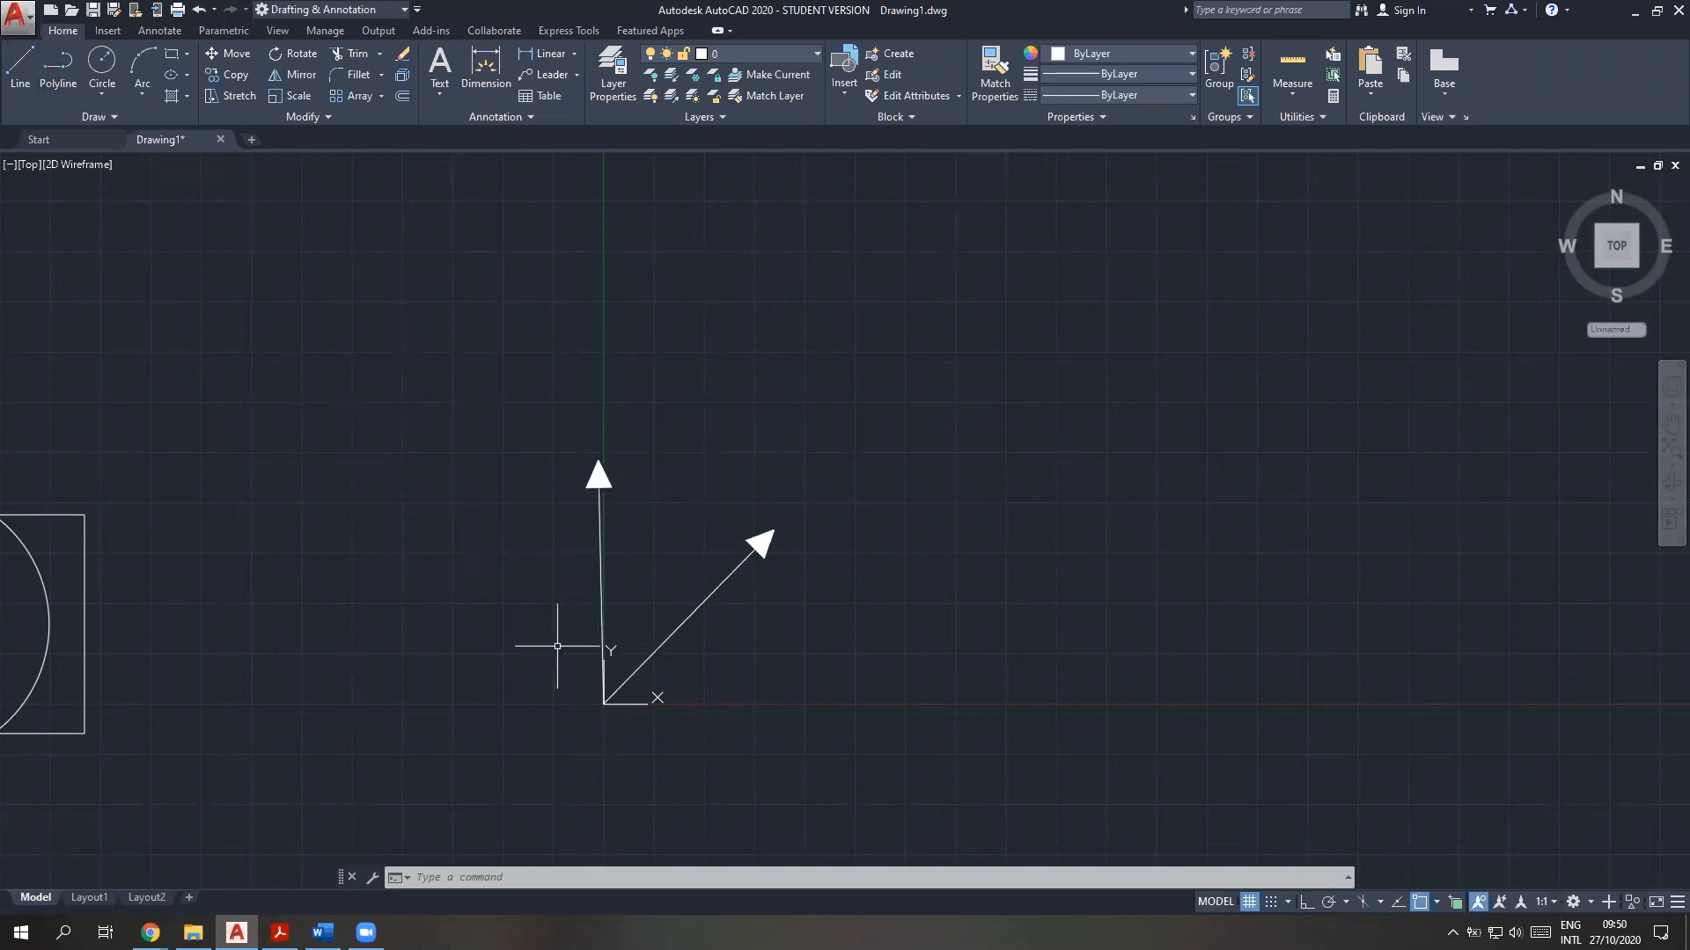
text(move)
key(Return)
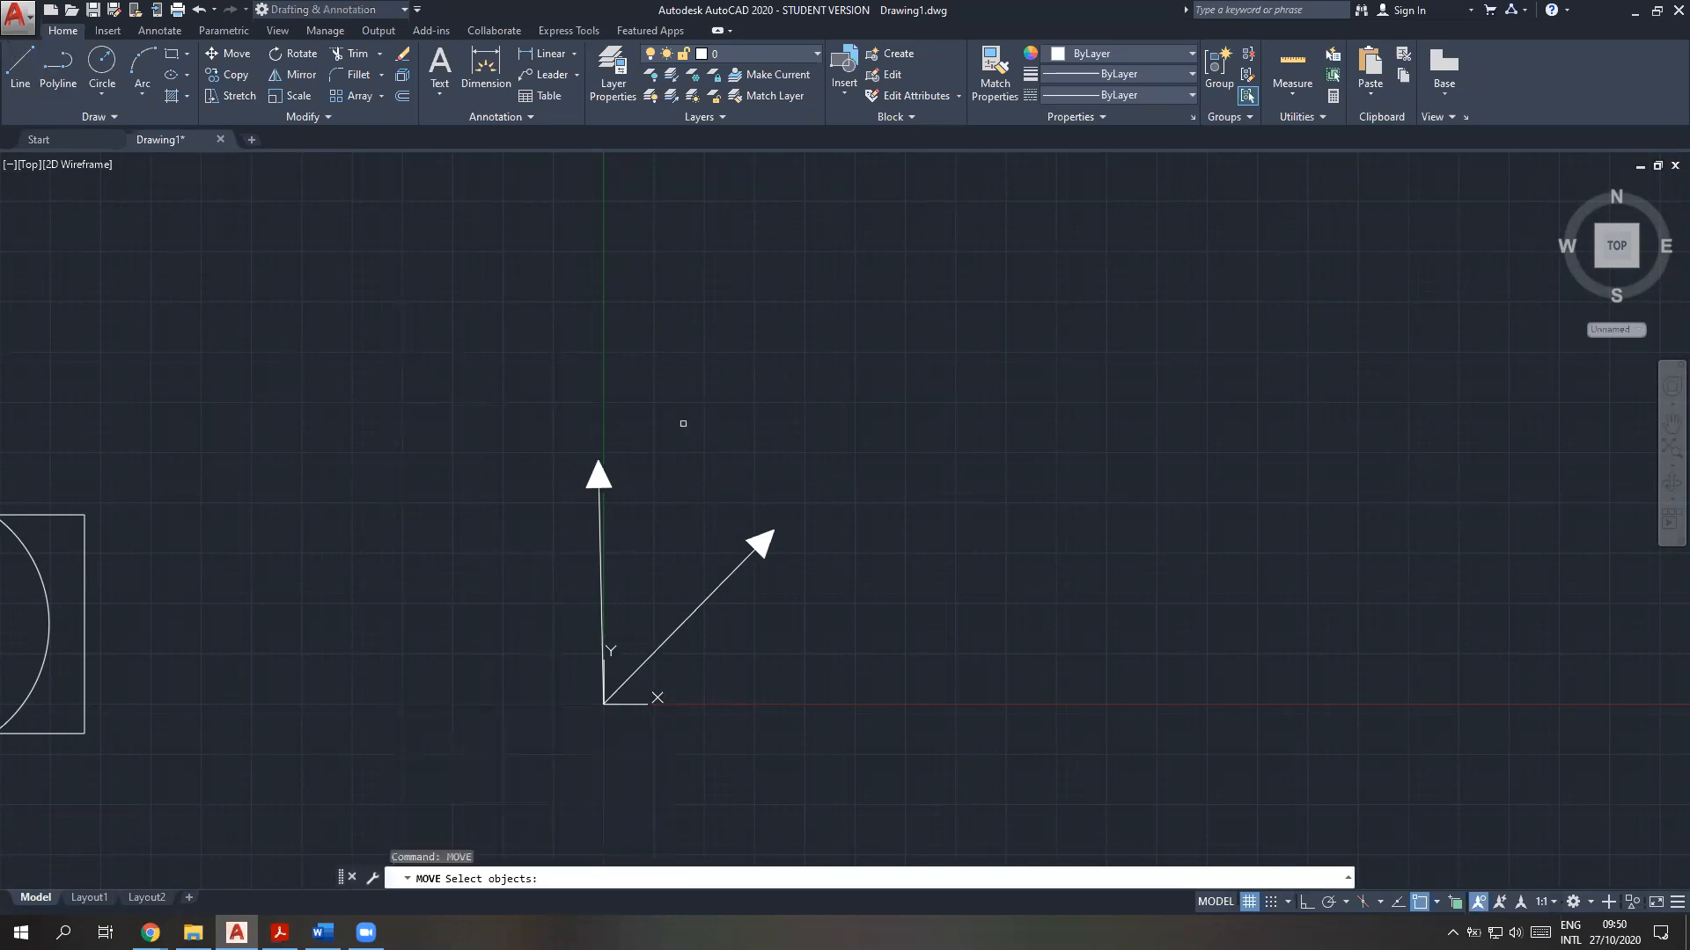
click(648, 579)
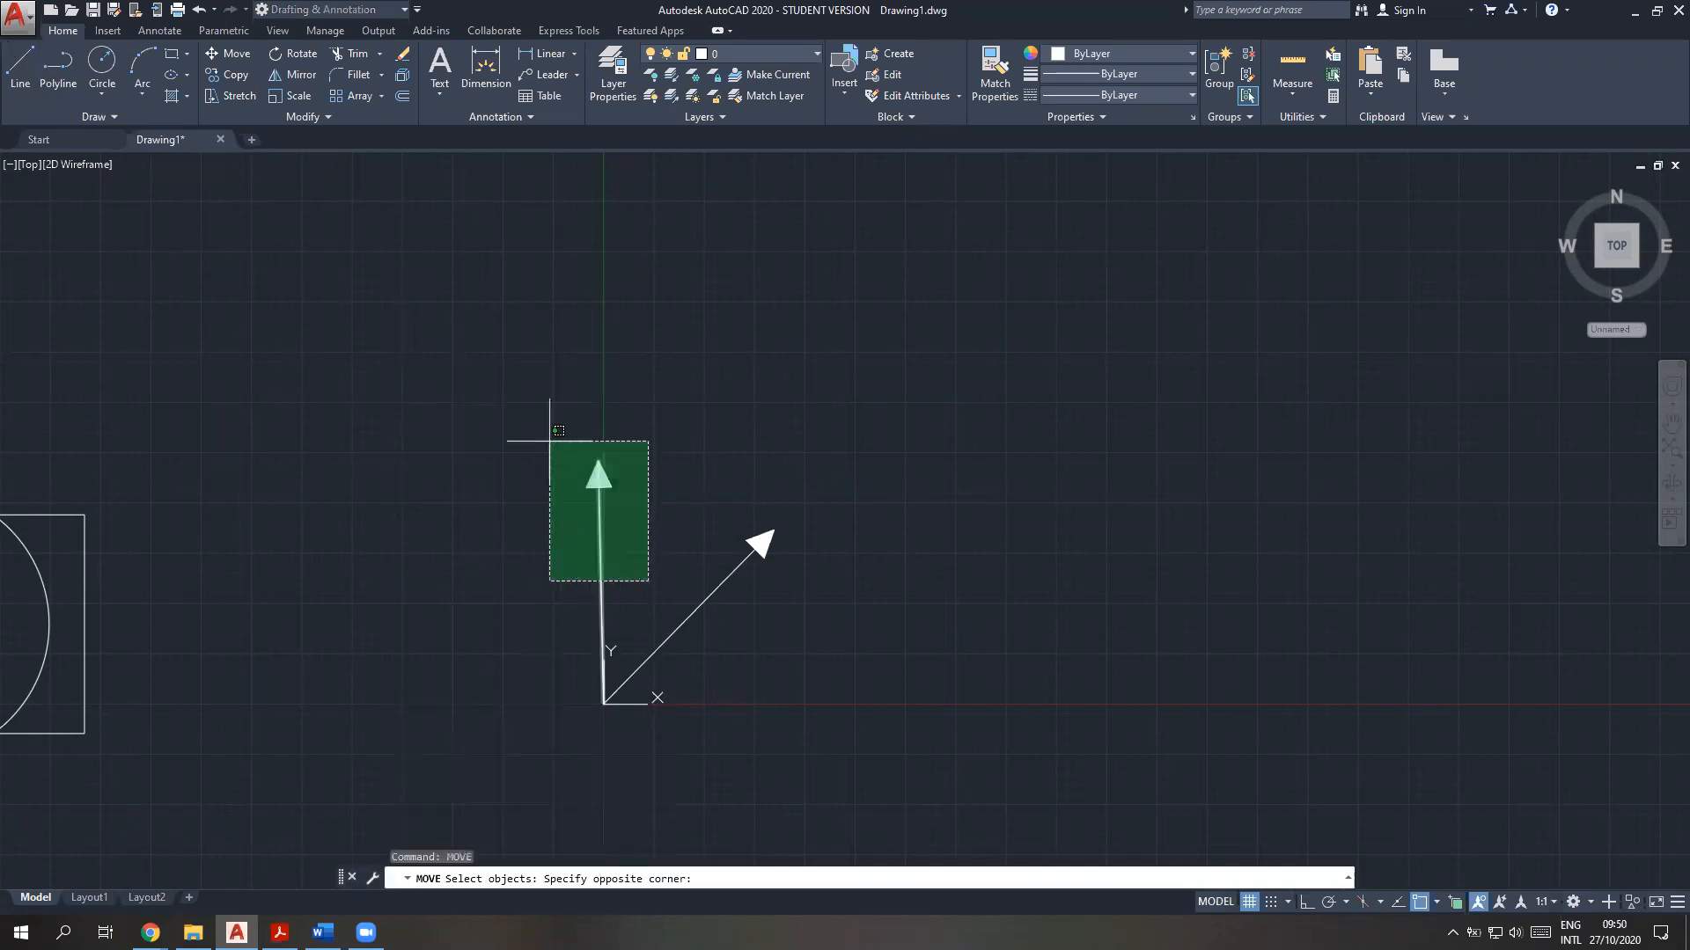
click(526, 430)
key(Return)
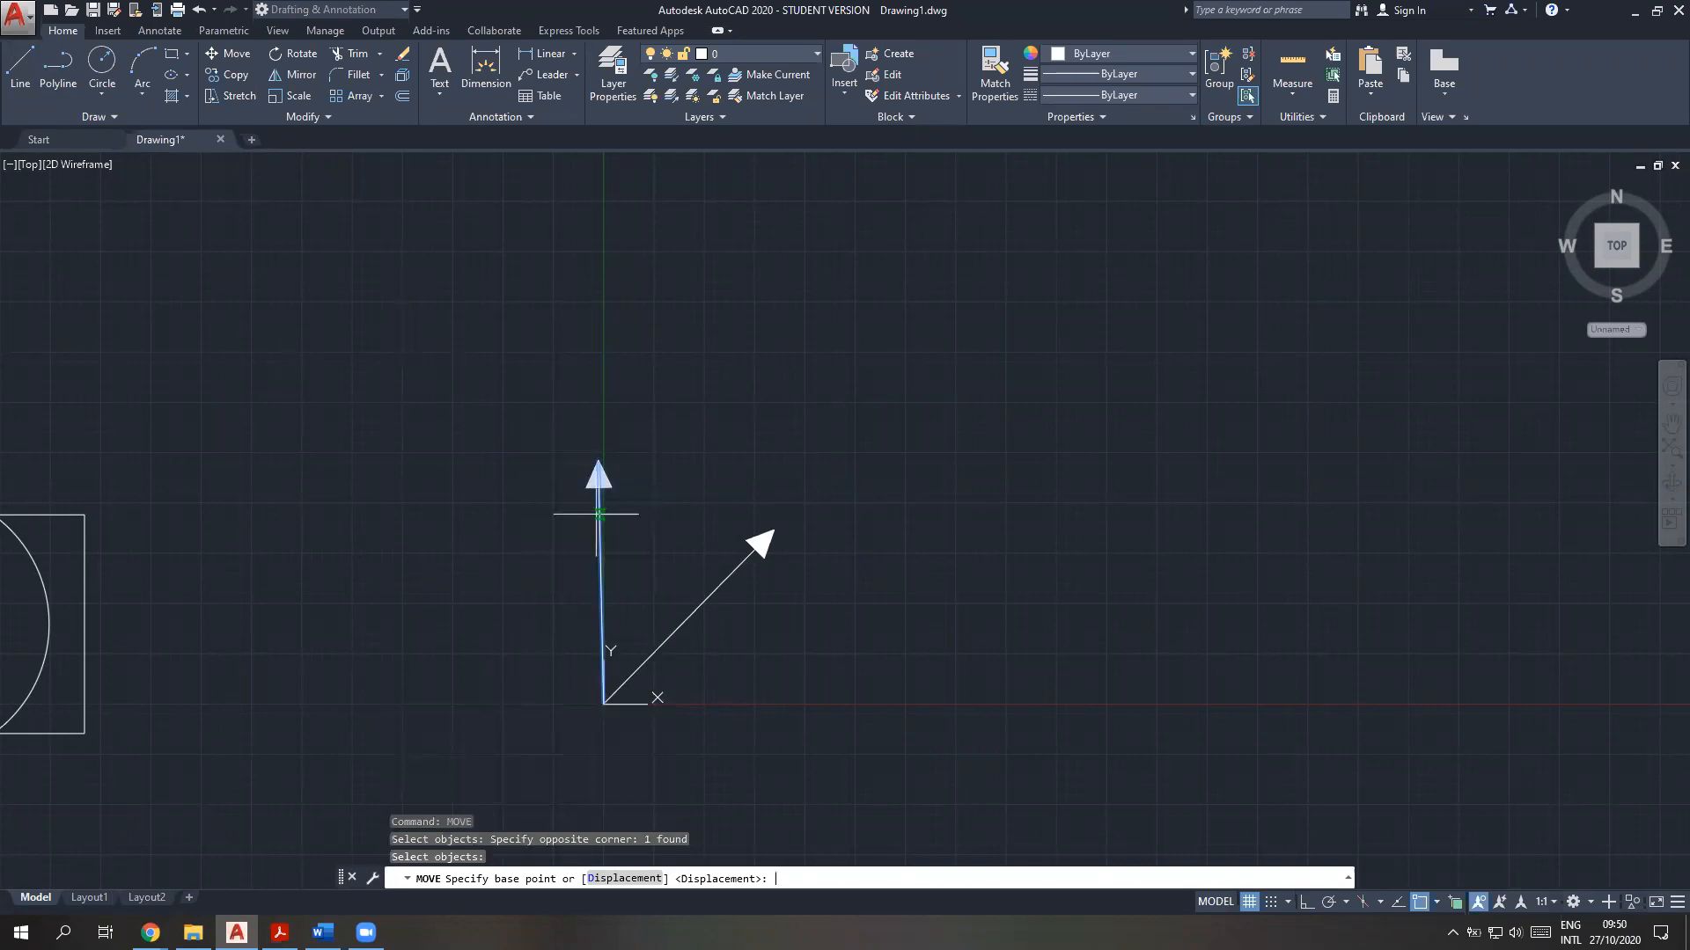
click(599, 466)
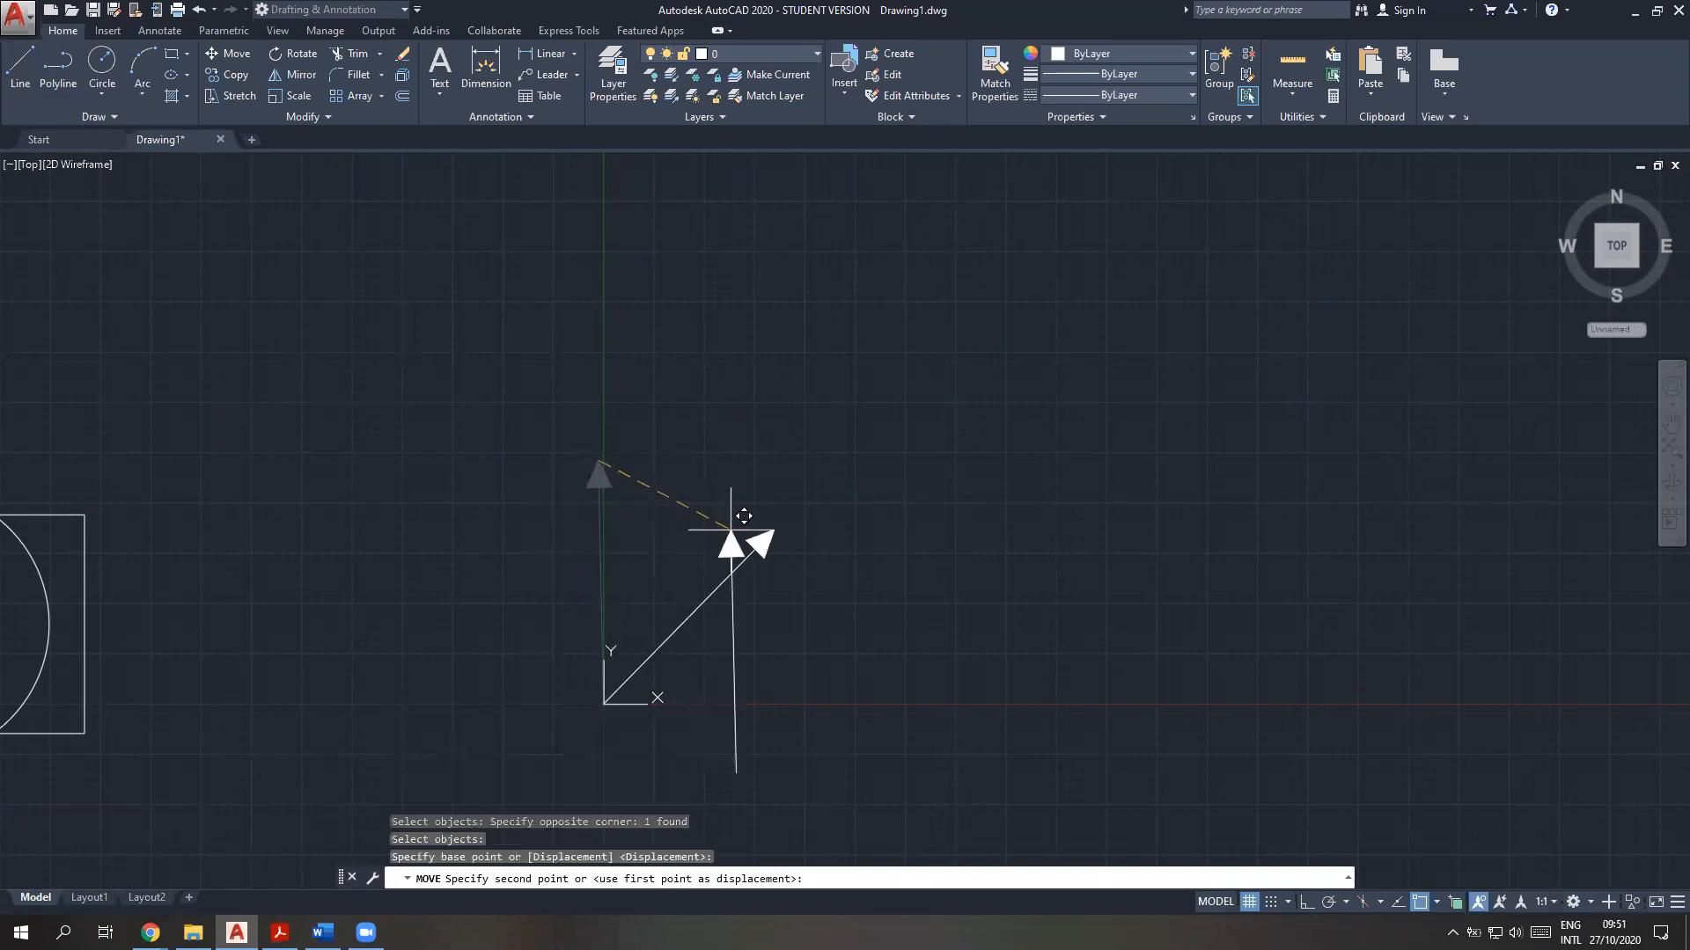
click(774, 529)
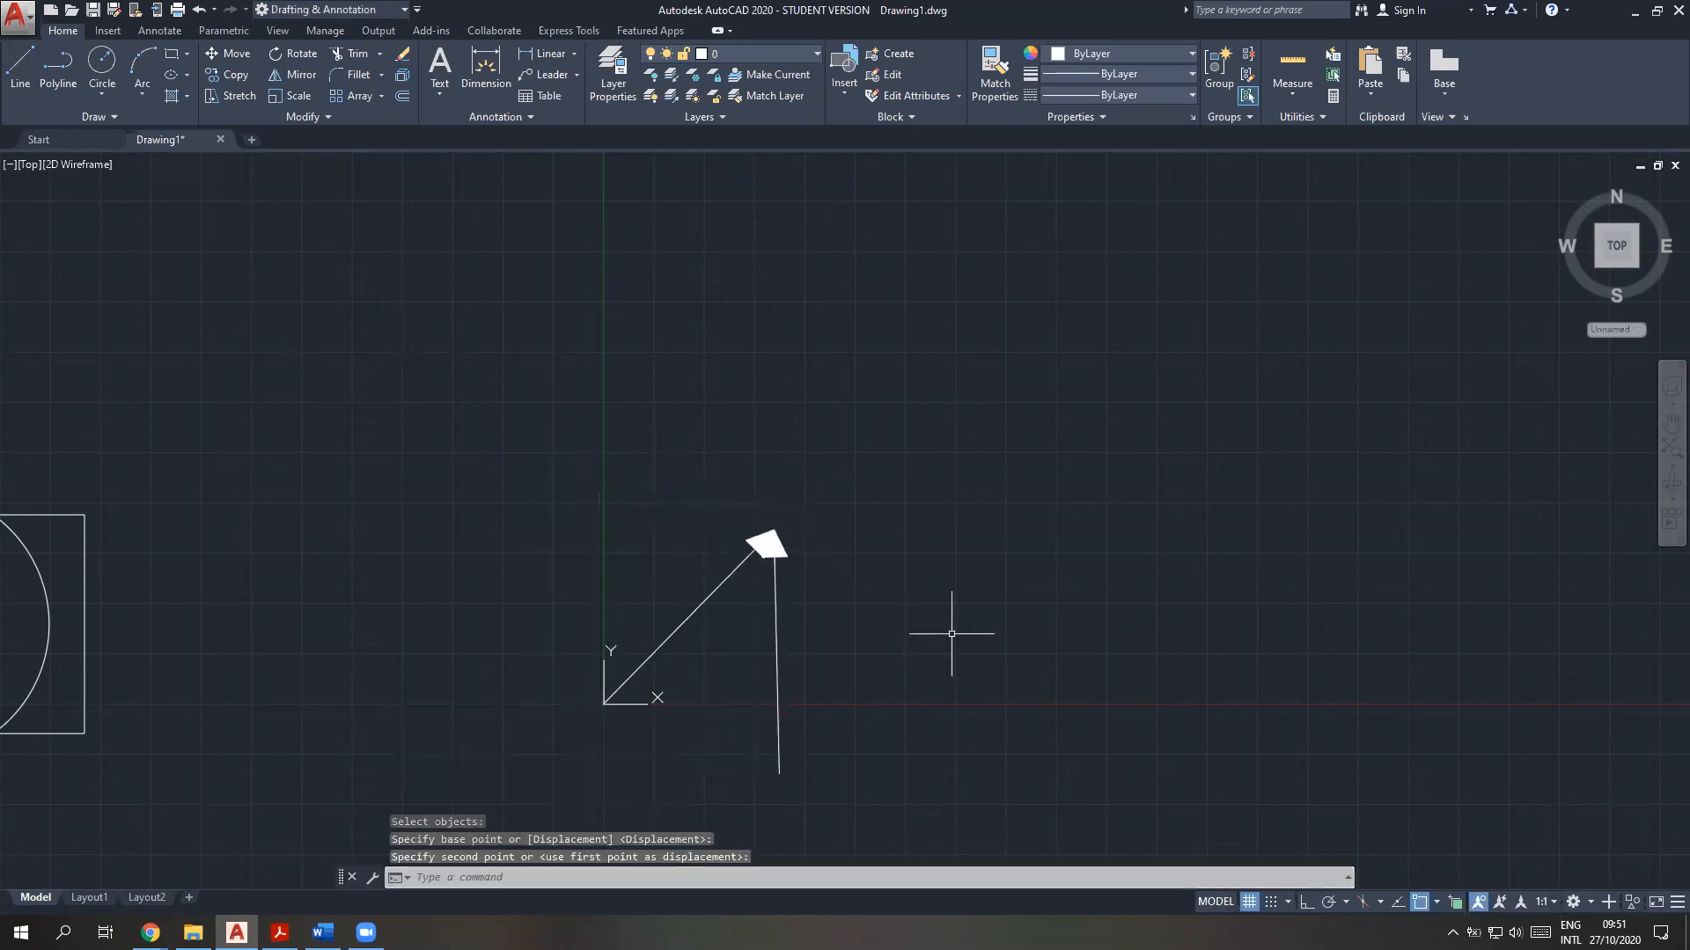
Draw a line from the UCS origin to the tail end of the moved arrow and highlight it
click(7, 64)
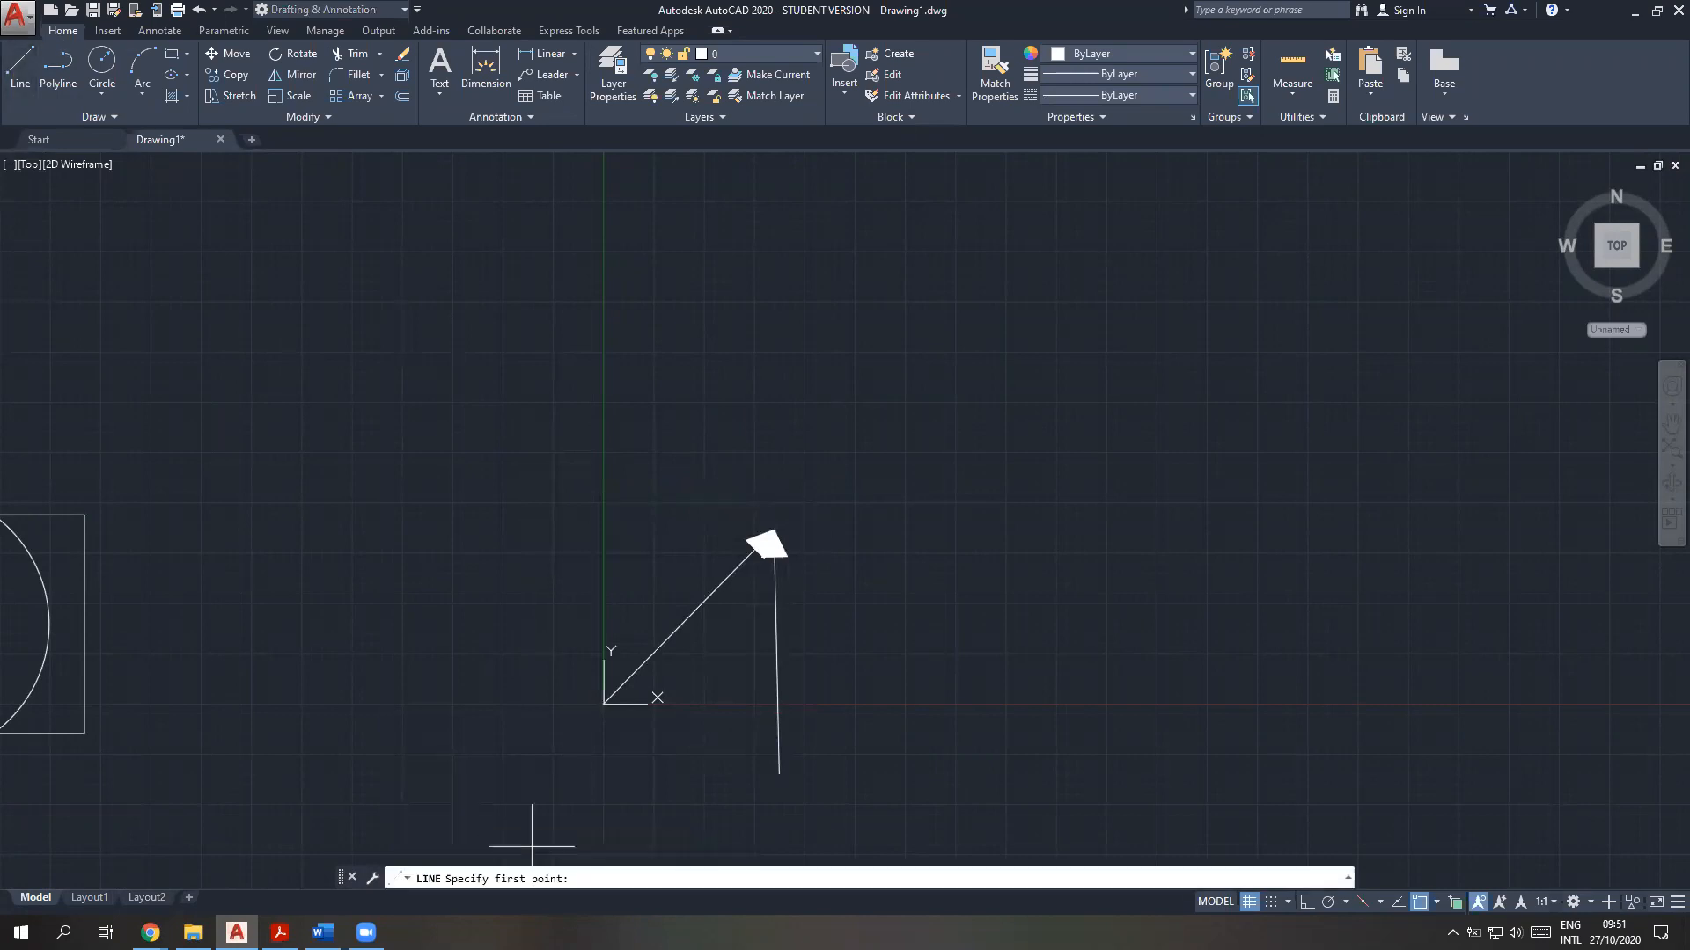
click(604, 703)
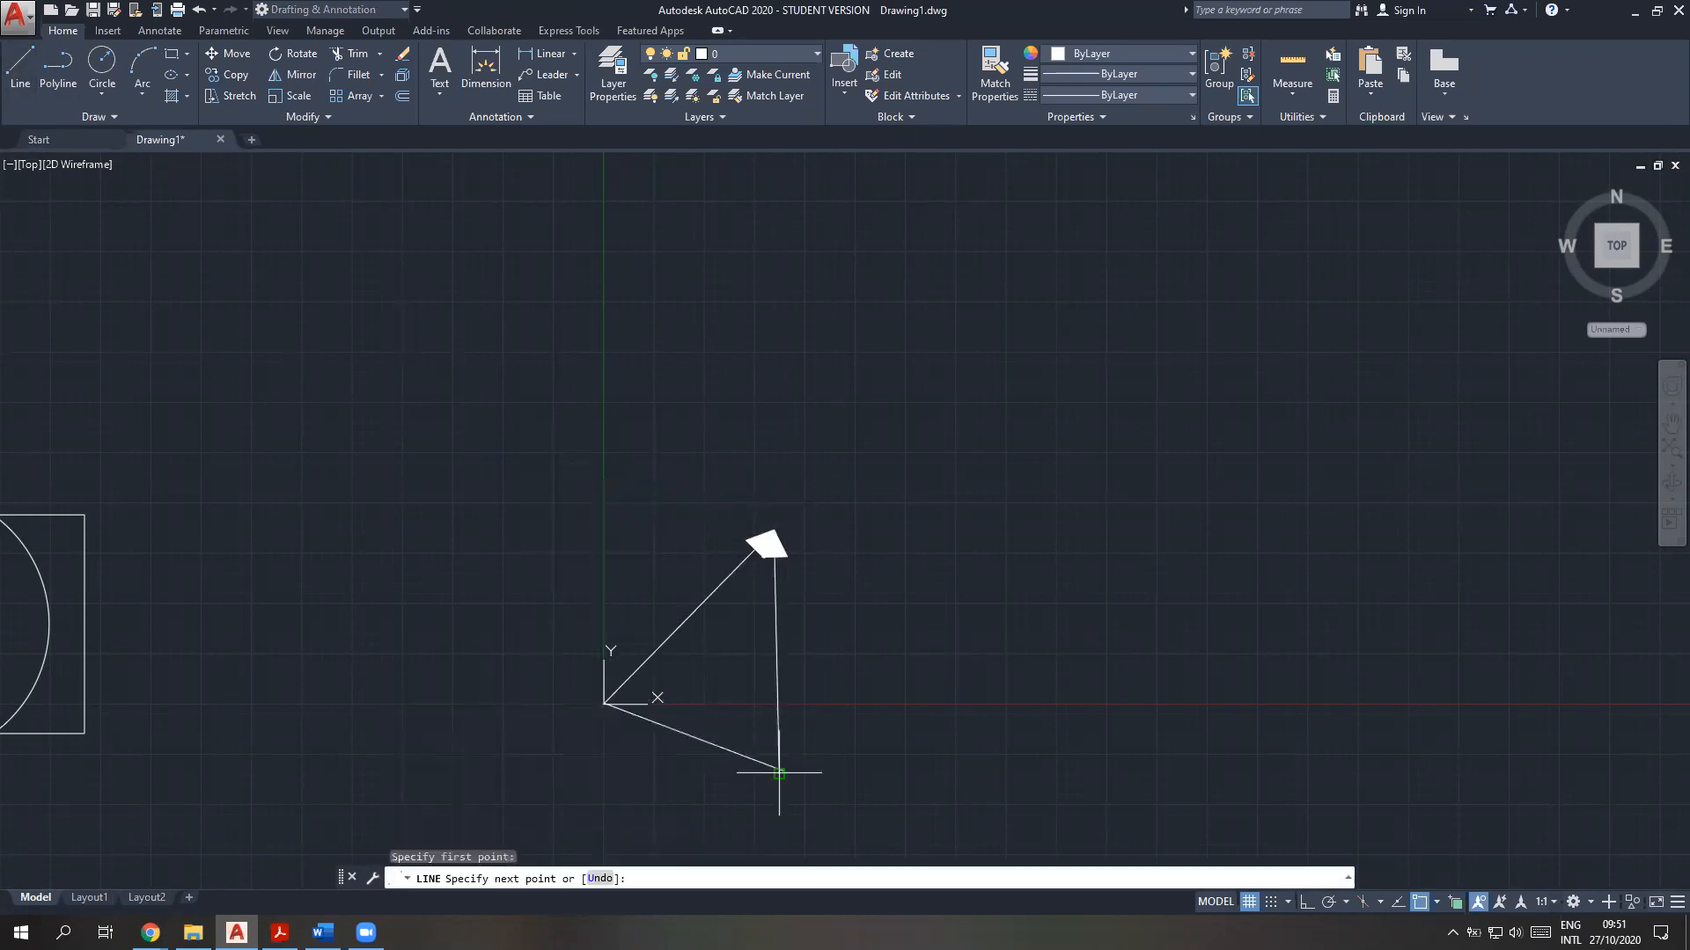
click(779, 773)
key(Escape)
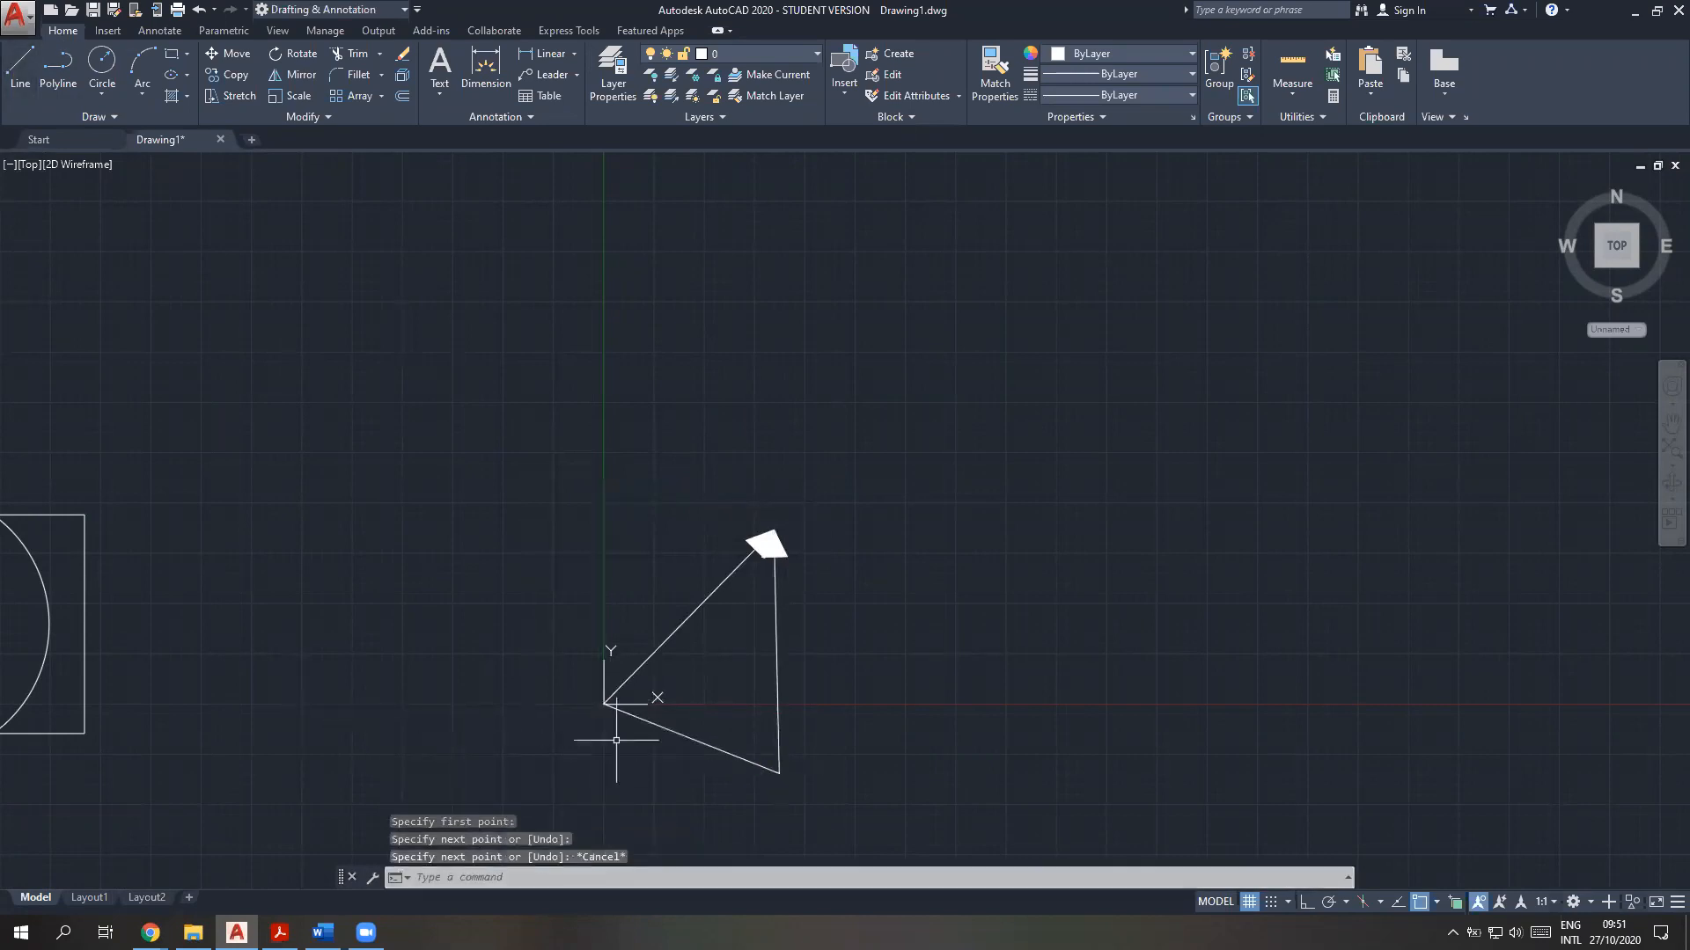
click(701, 741)
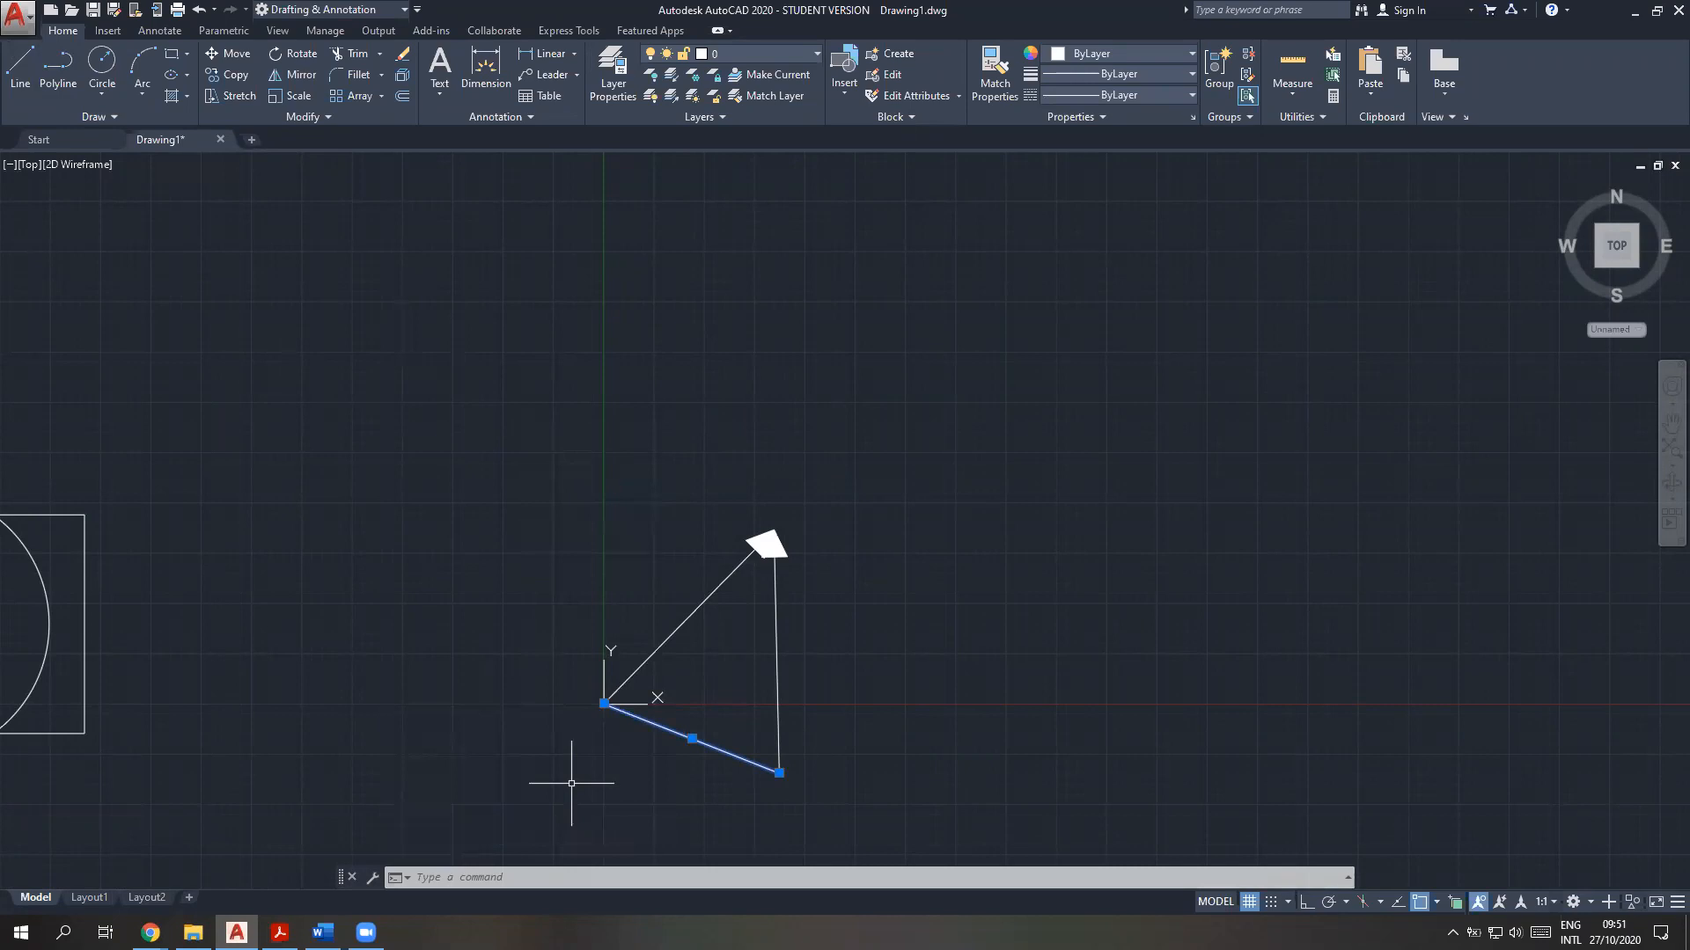
key(Escape)
Erase the line between the two tail ends and the upright arrow, keeping only the slanted arrow
scroll(804, 717, down, 2)
scroll(806, 737, up, 2)
scroll(806, 737, up, 1)
click(838, 743)
key(Delete)
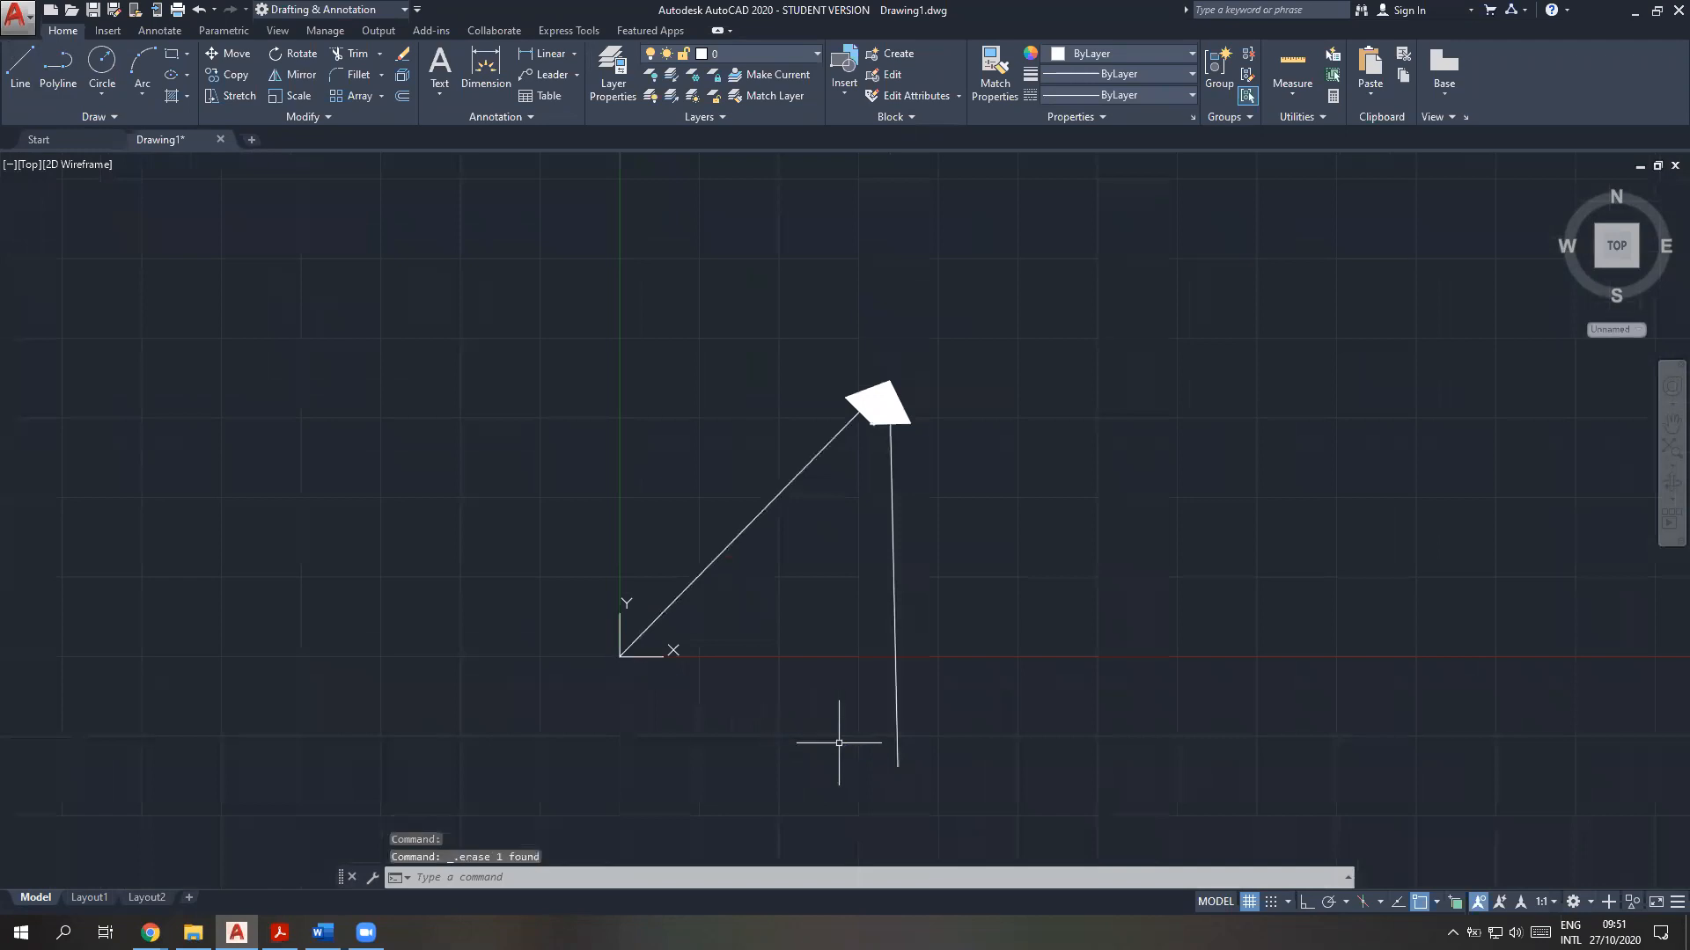
click(896, 664)
key(Delete)
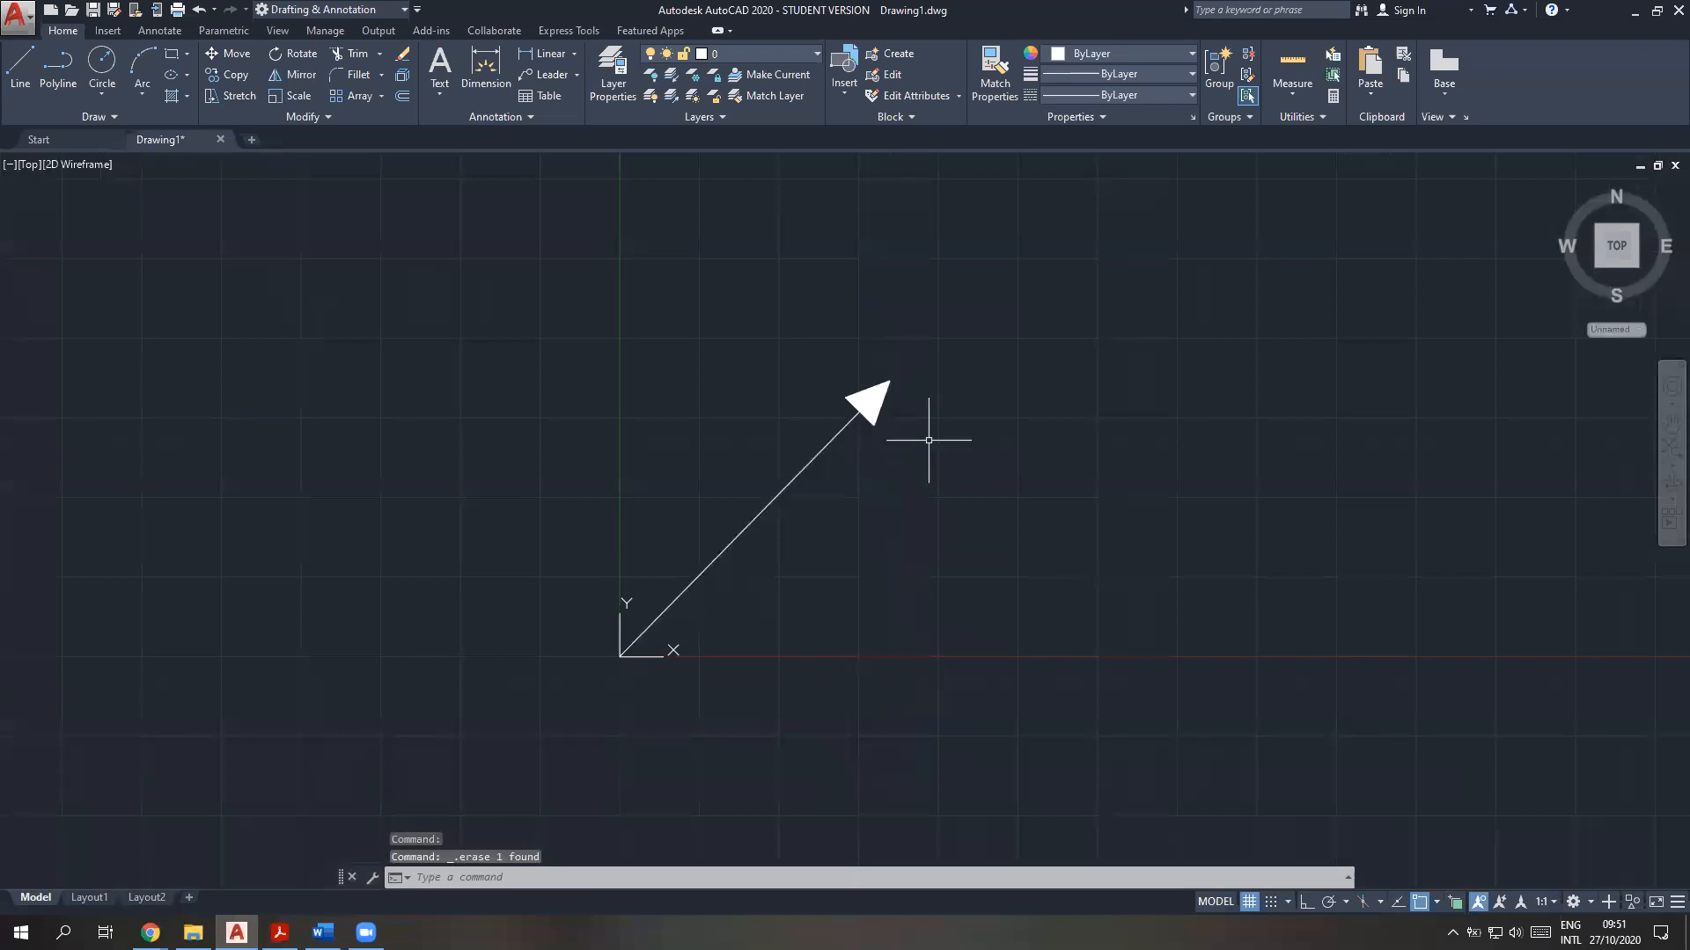
mouse_move(867, 484)
middle_down()
mouse_move(698, 560)
mouse_move(592, 583)
middle_up()
scroll(592, 582, down, 2)
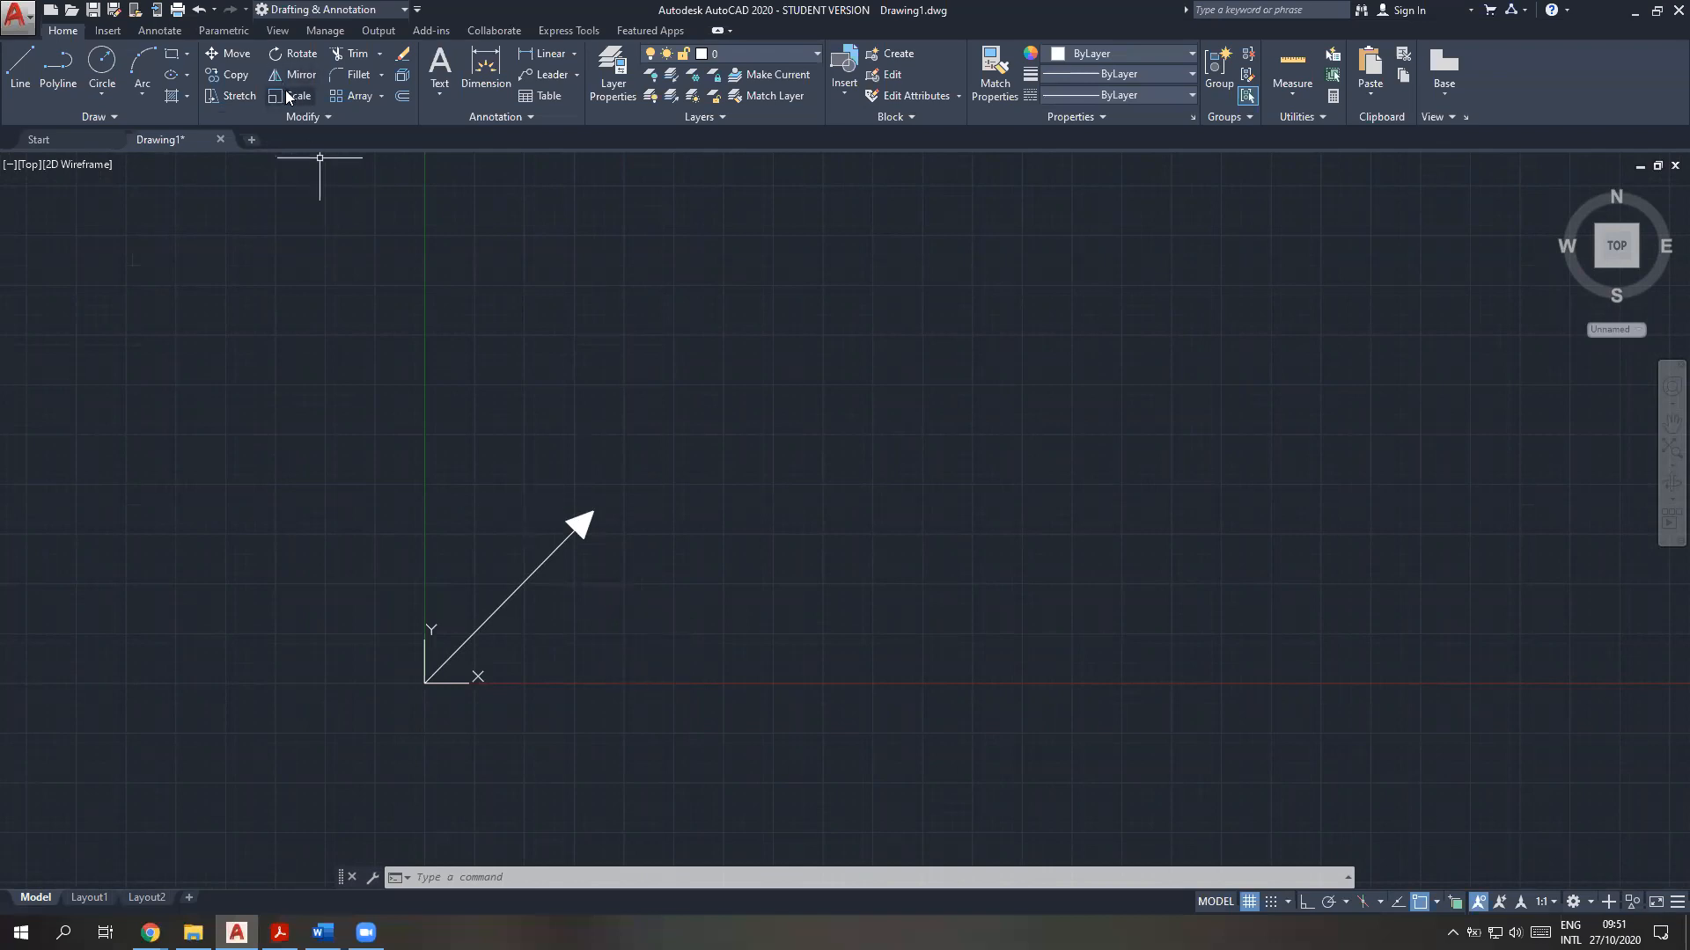
click(336, 118)
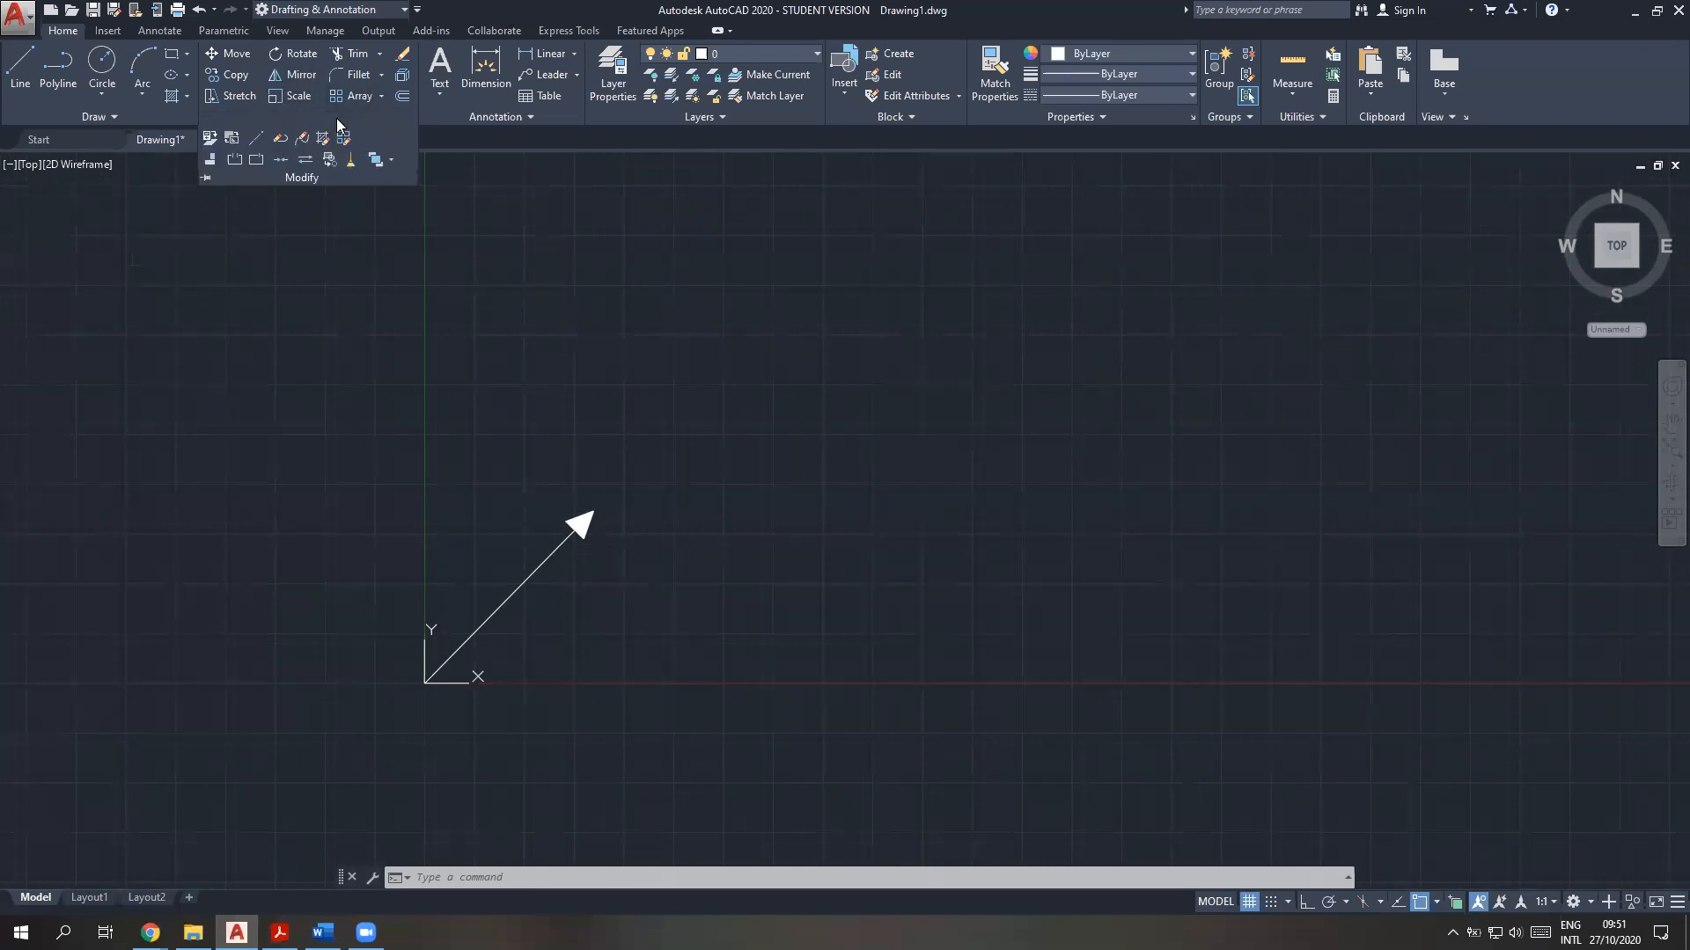
key(Escape)
key(Escape)
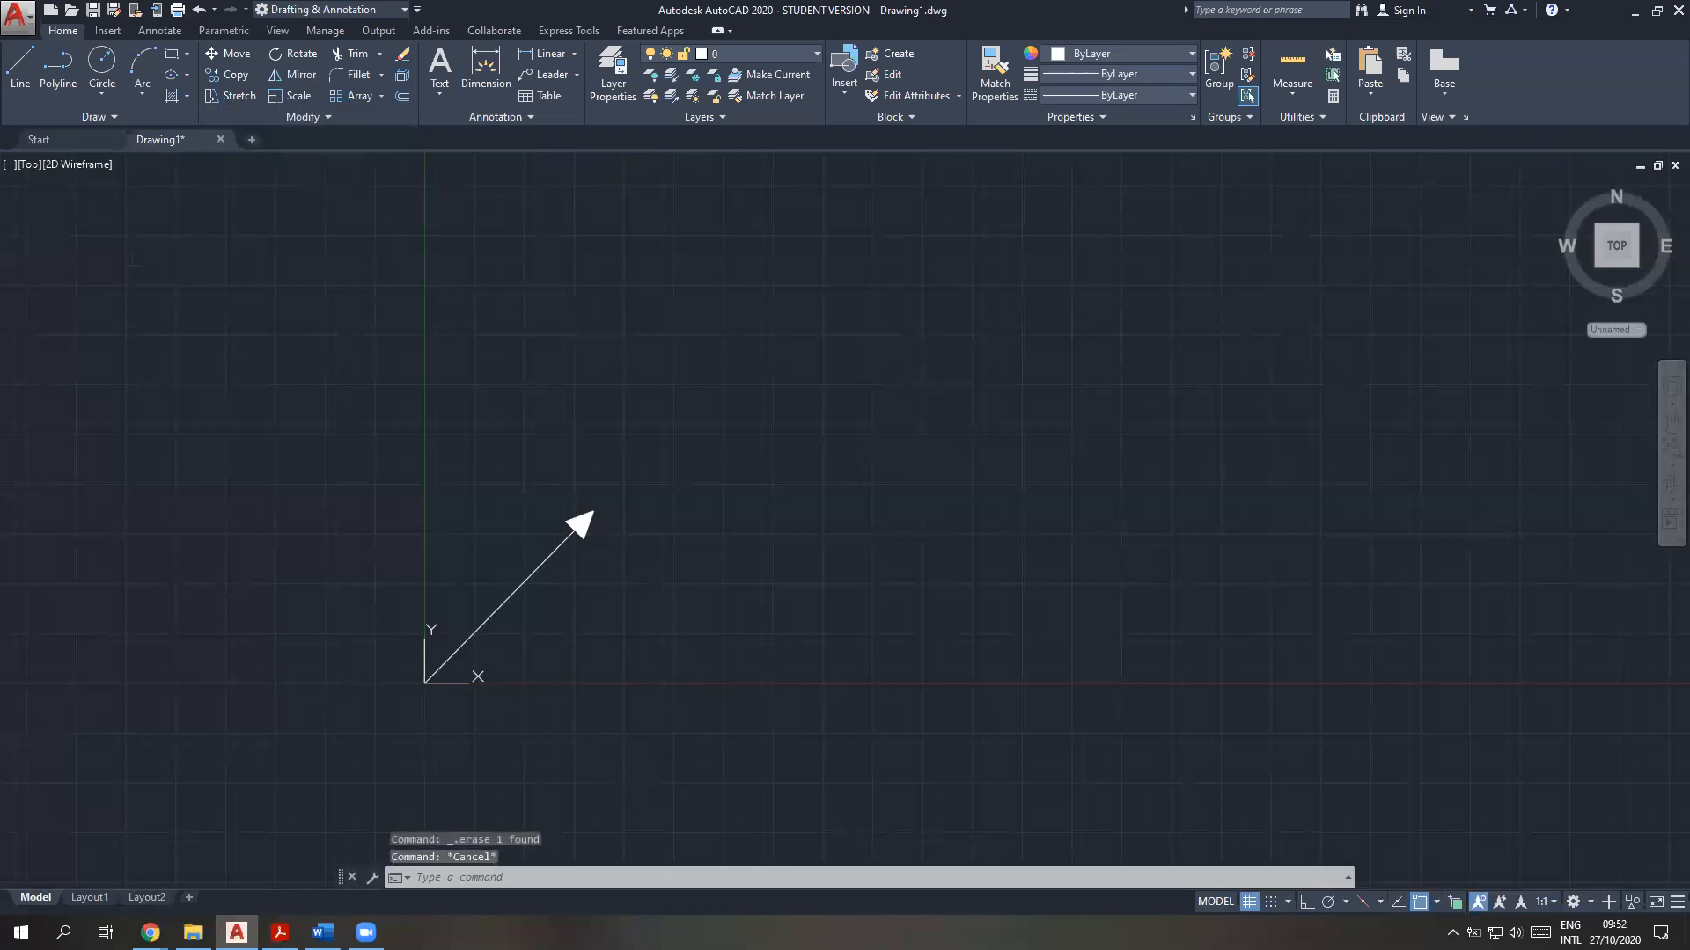
Scale the slanted arrow by a factor of 5, using its tail at the UCS origin as base point
click(716, 693)
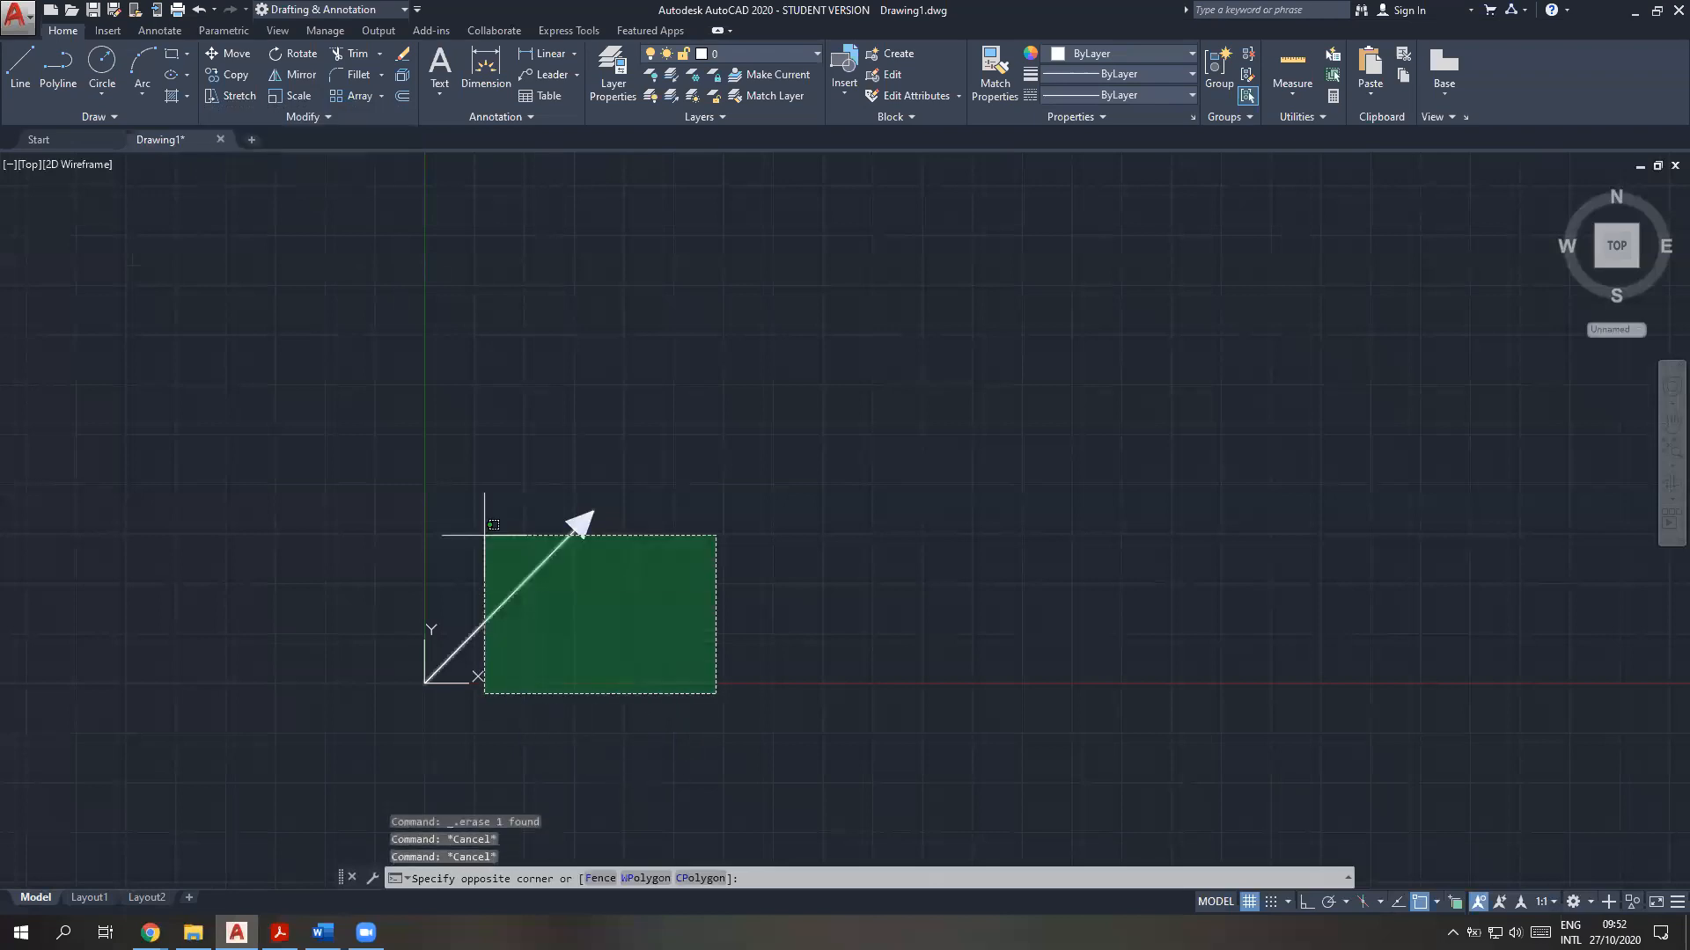
click(451, 457)
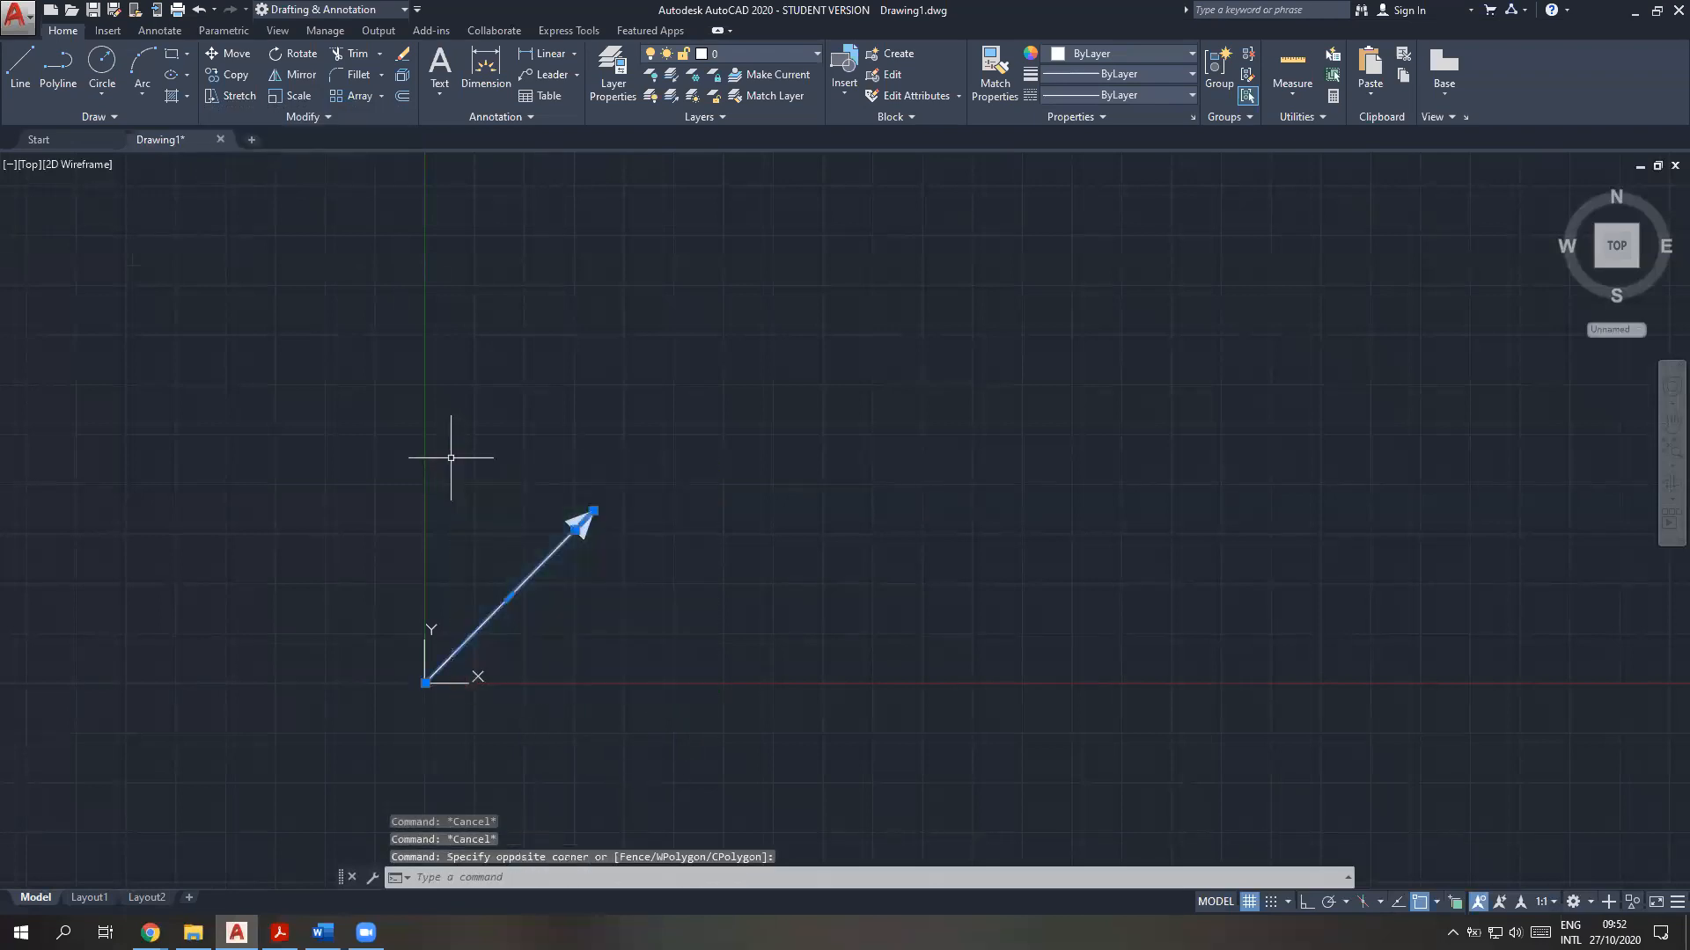
click(282, 96)
click(651, 651)
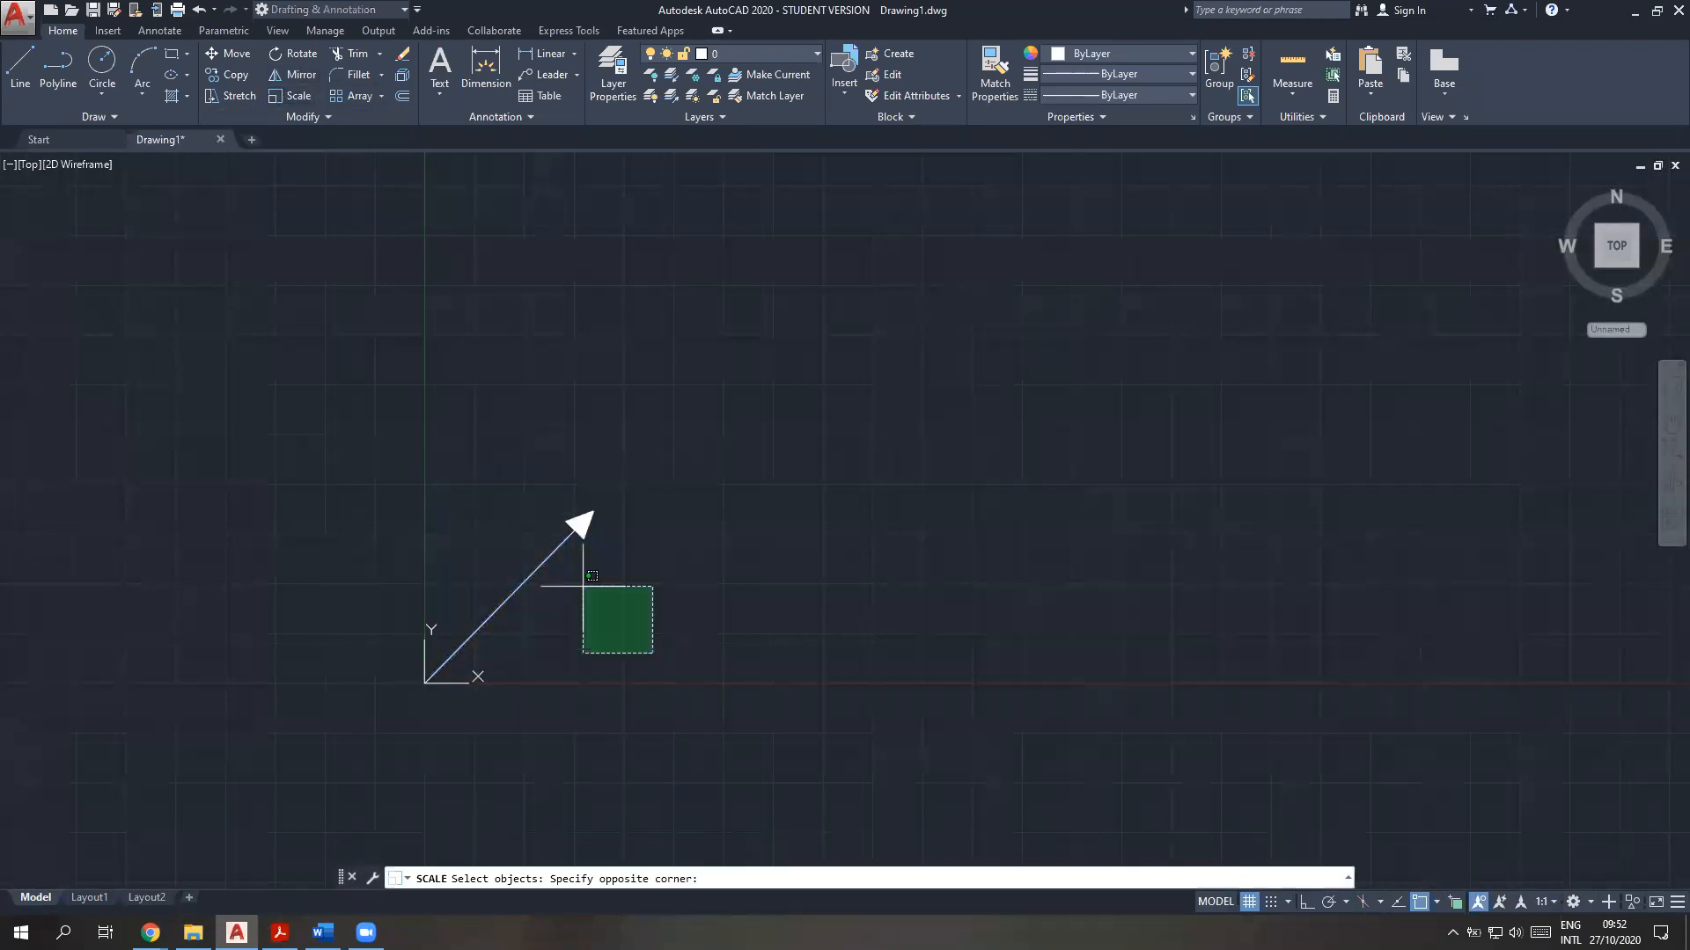
click(396, 426)
key(Return)
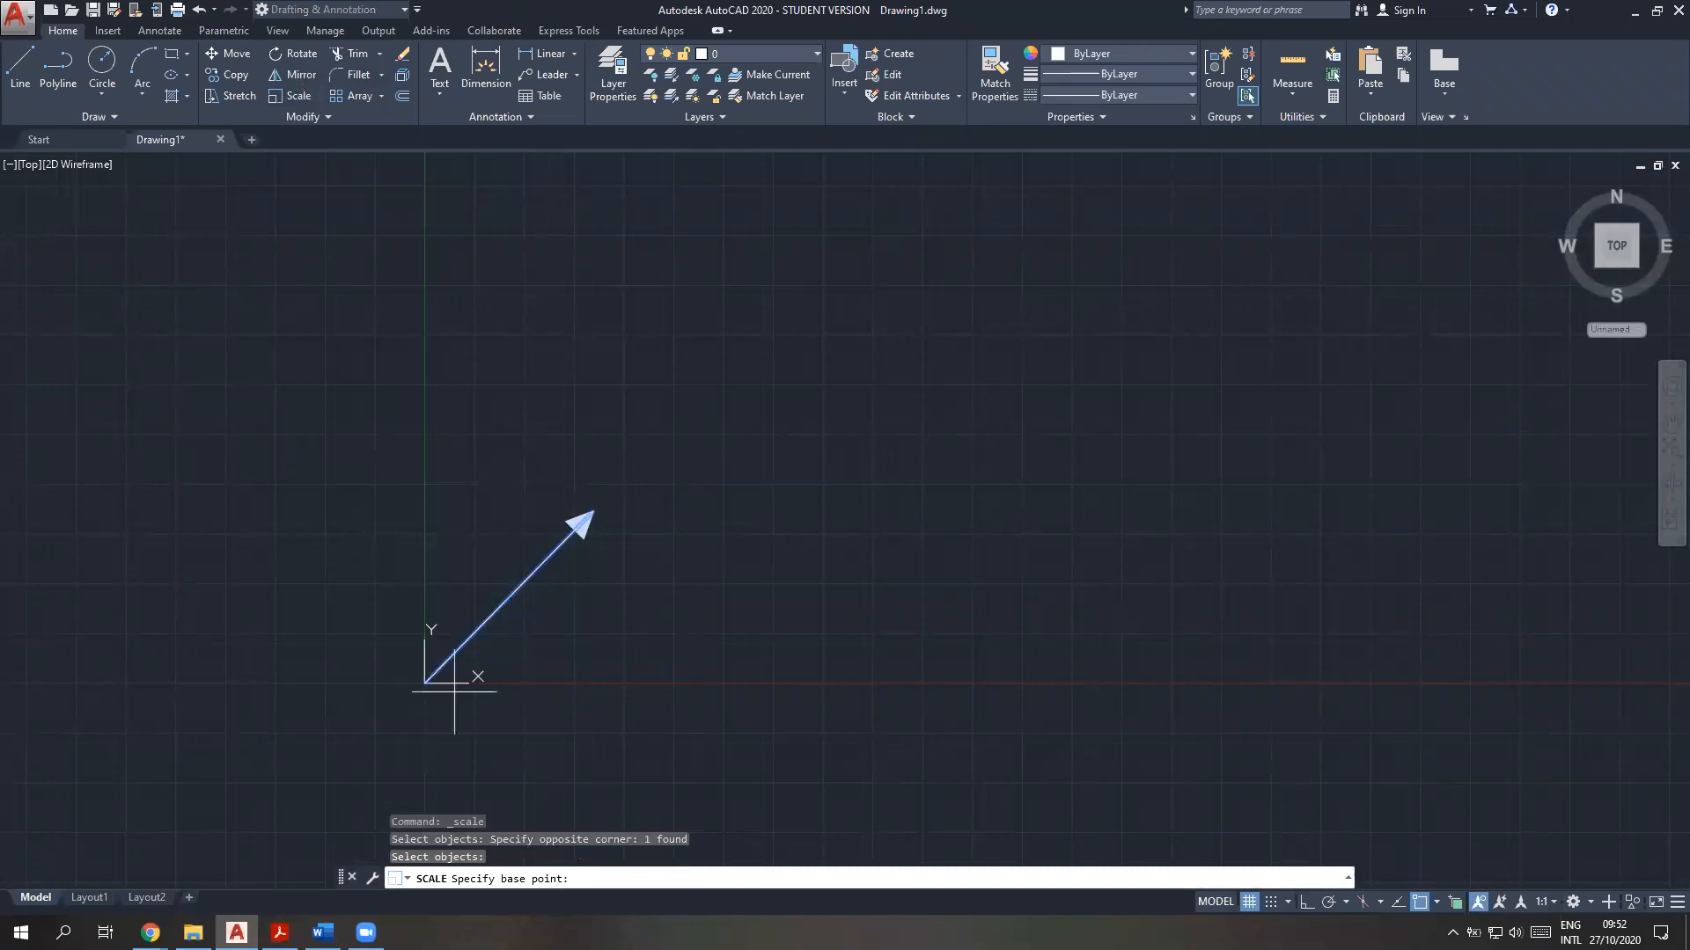
click(425, 682)
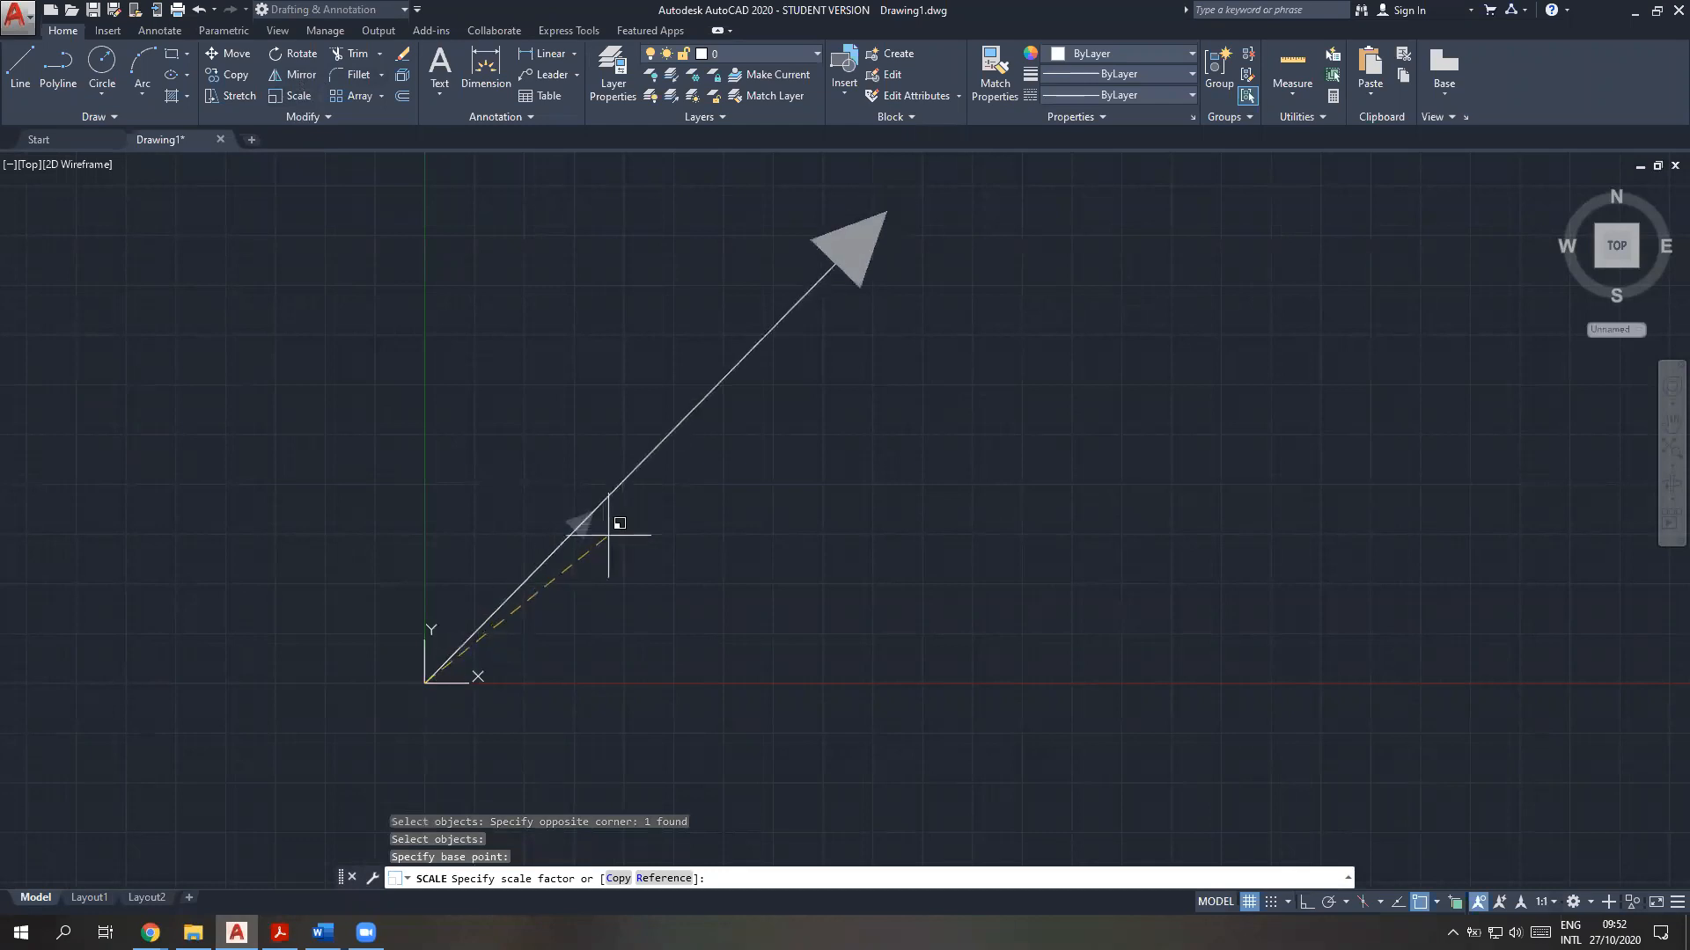
text(5)
key(Return)
scroll(620, 543, up, 5)
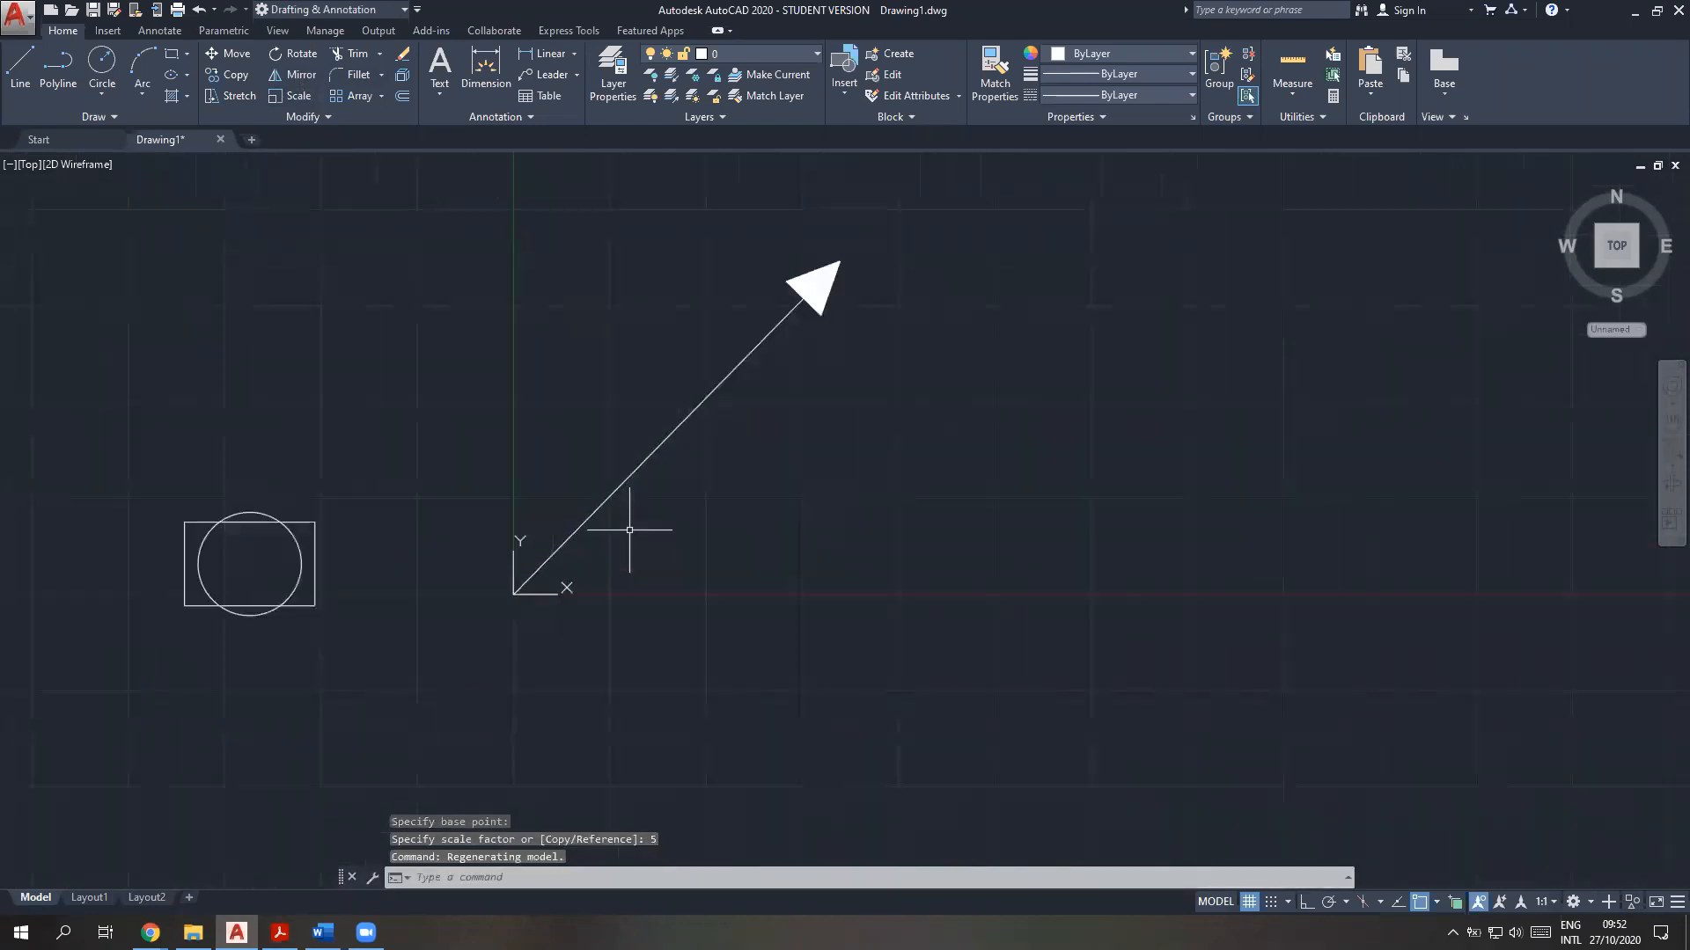
scroll(584, 573, up, 3)
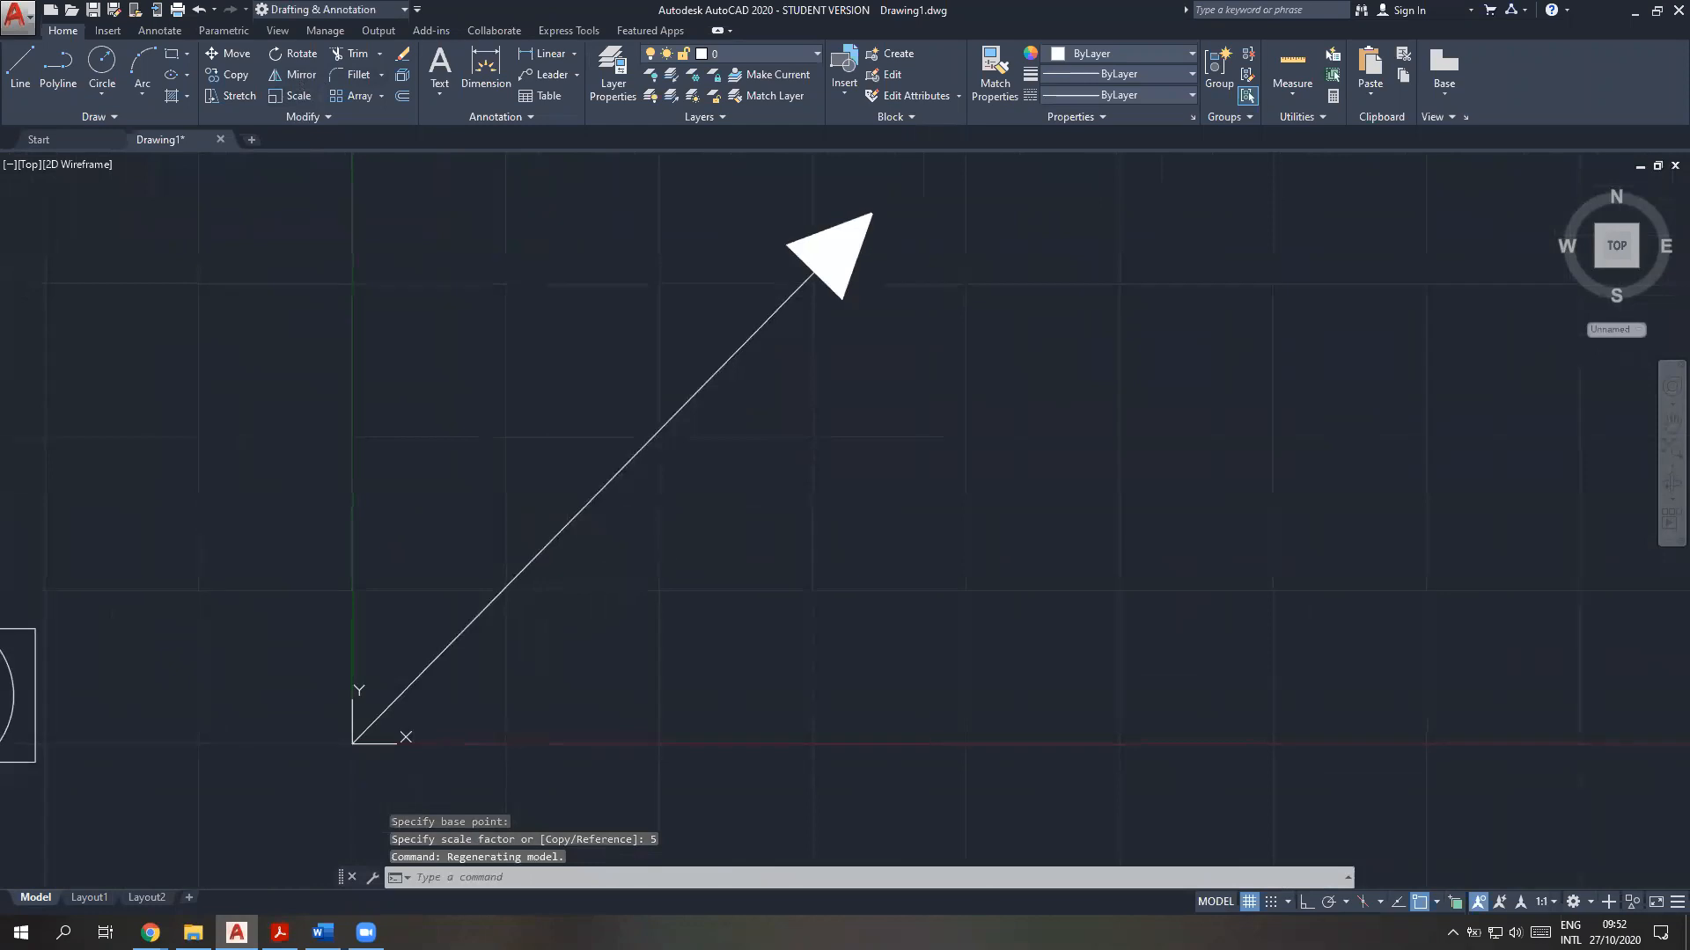
middle_drag(589, 578, 568, 596)
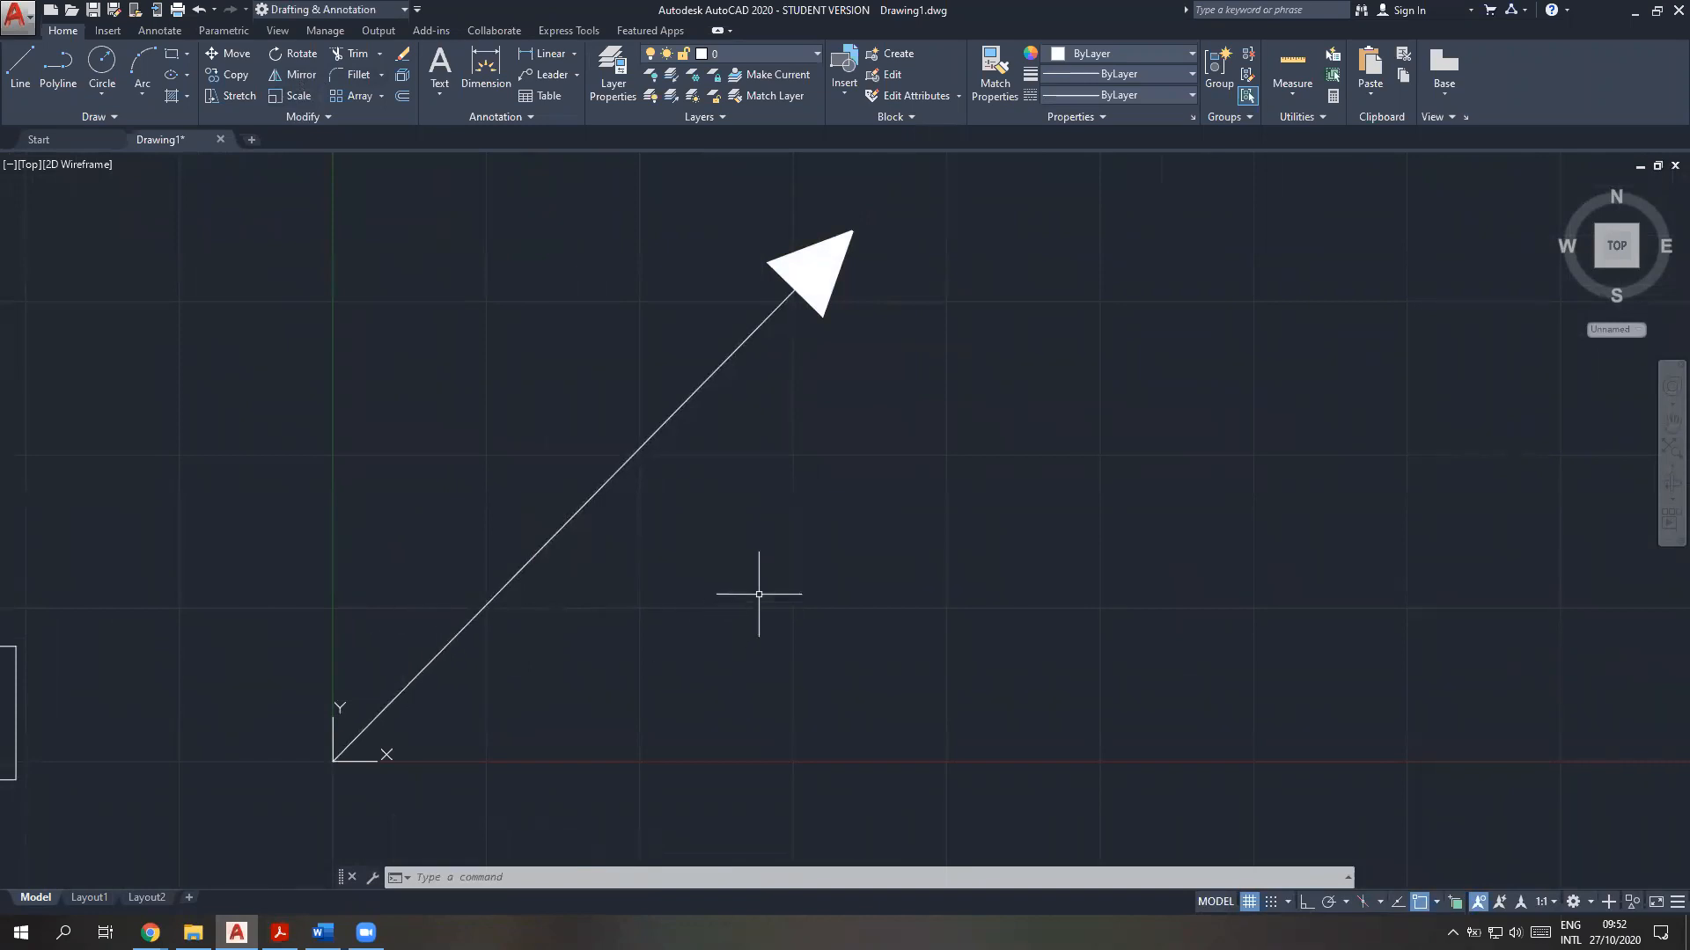
mouse_move(733, 631)
middle_down()
mouse_move(615, 683)
mouse_move(466, 690)
middle_up()
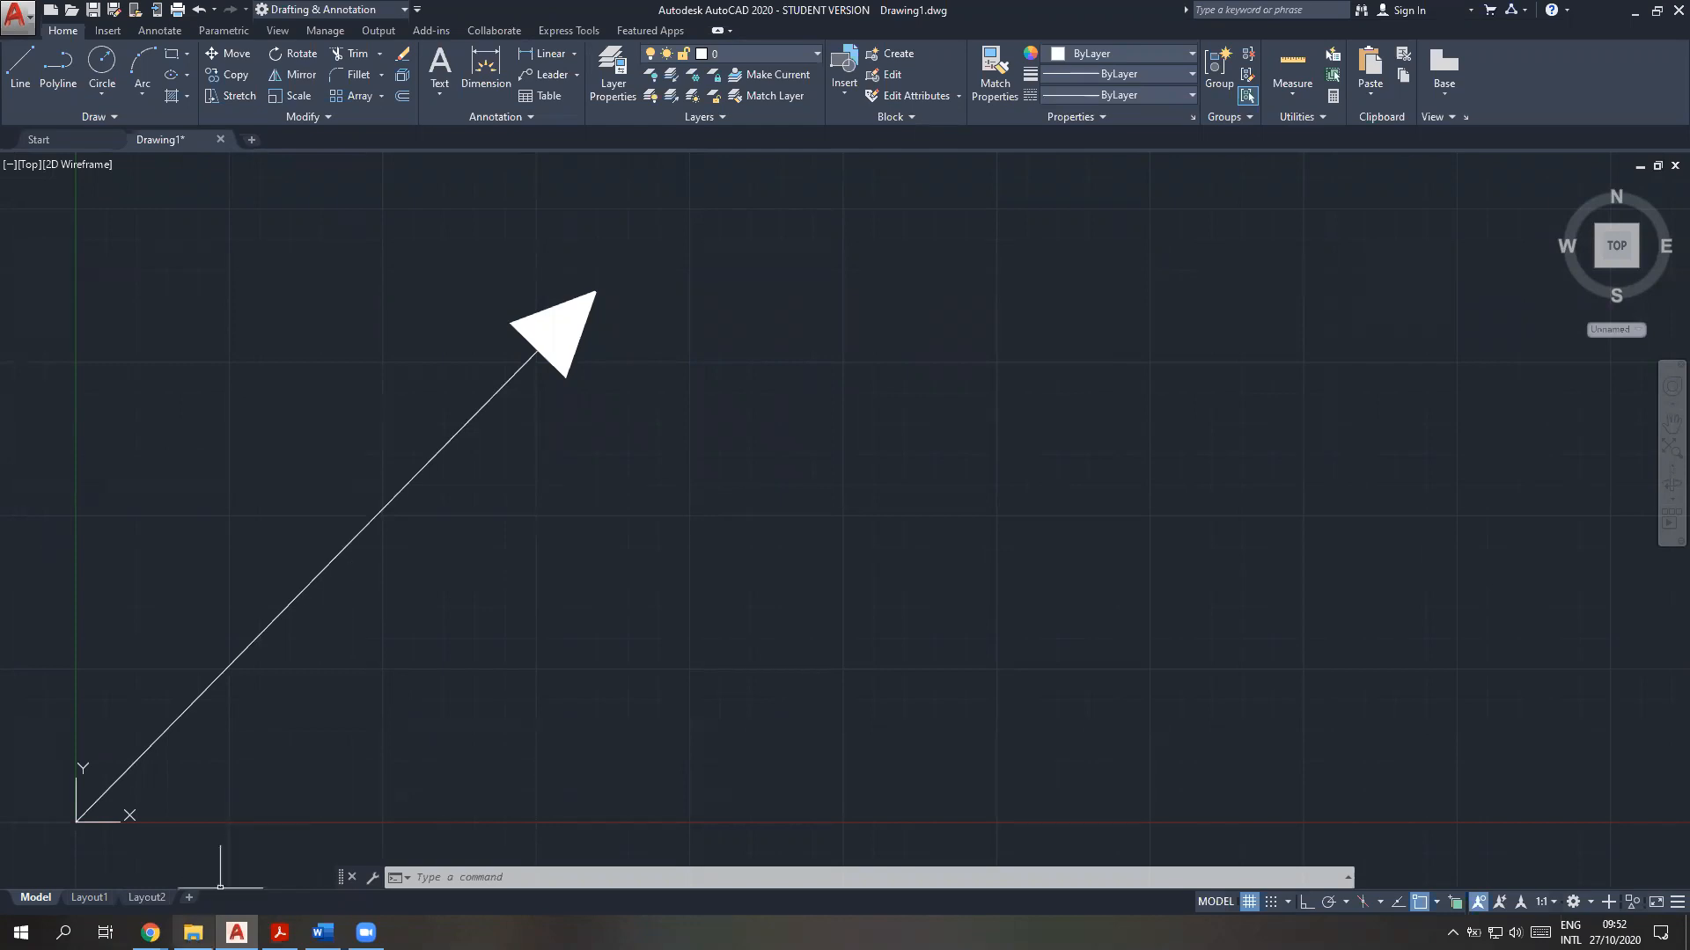
Switch to Chrome and search Google for "ley mano derecha" in a new tab
click(150, 933)
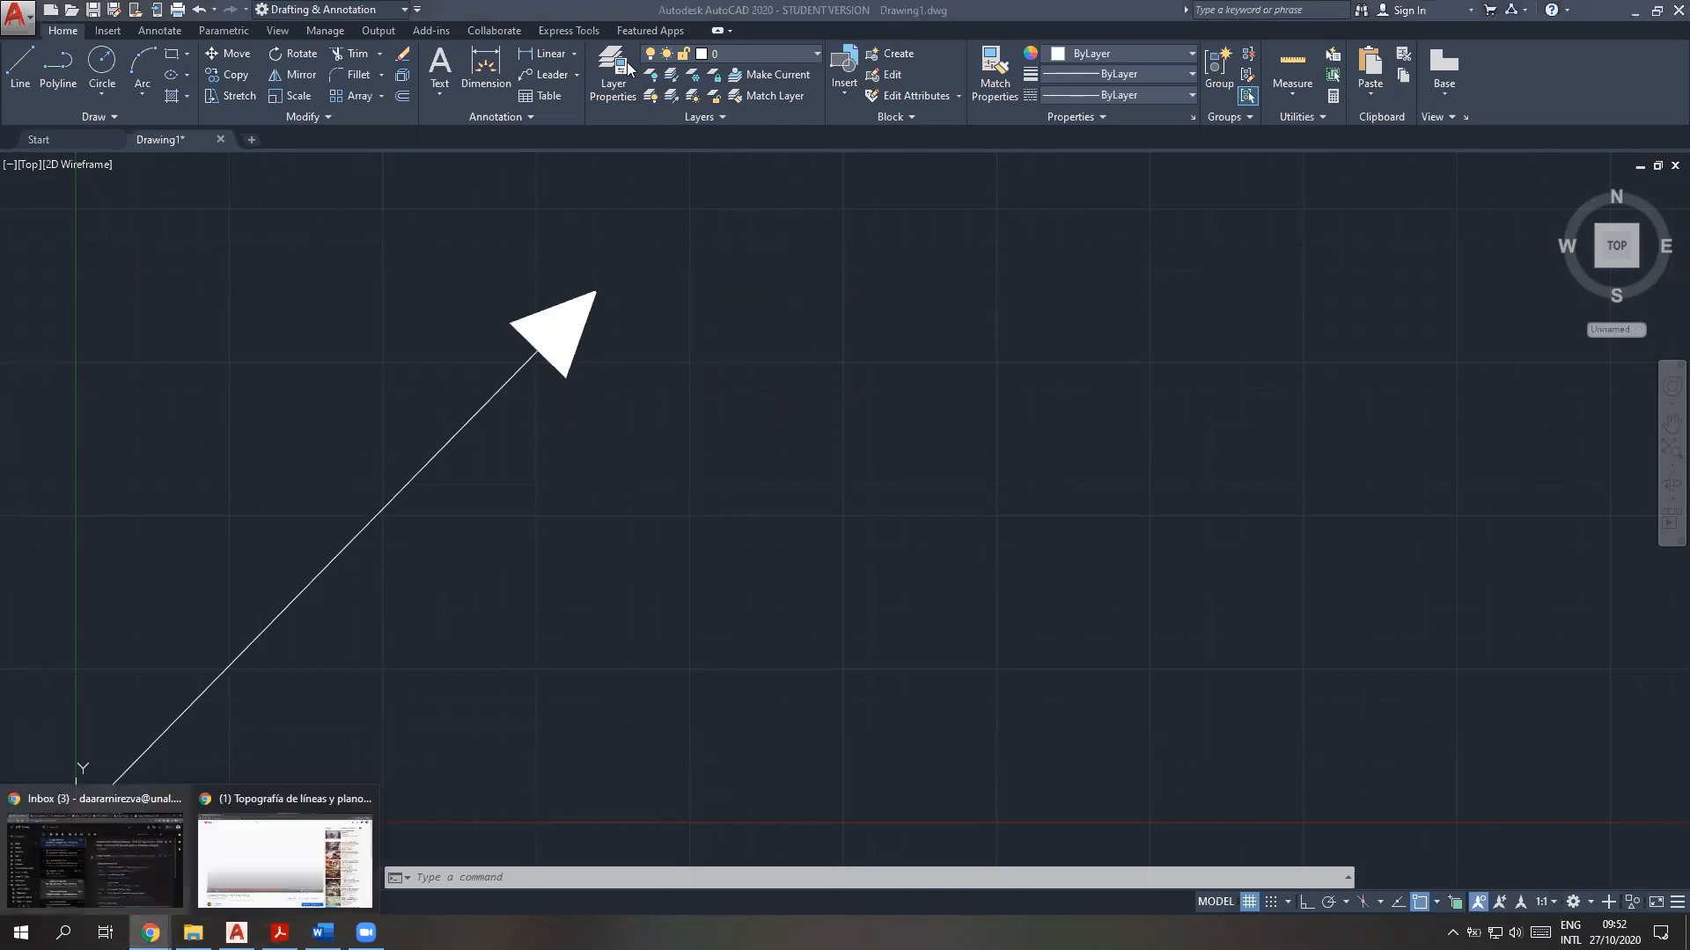
click(248, 829)
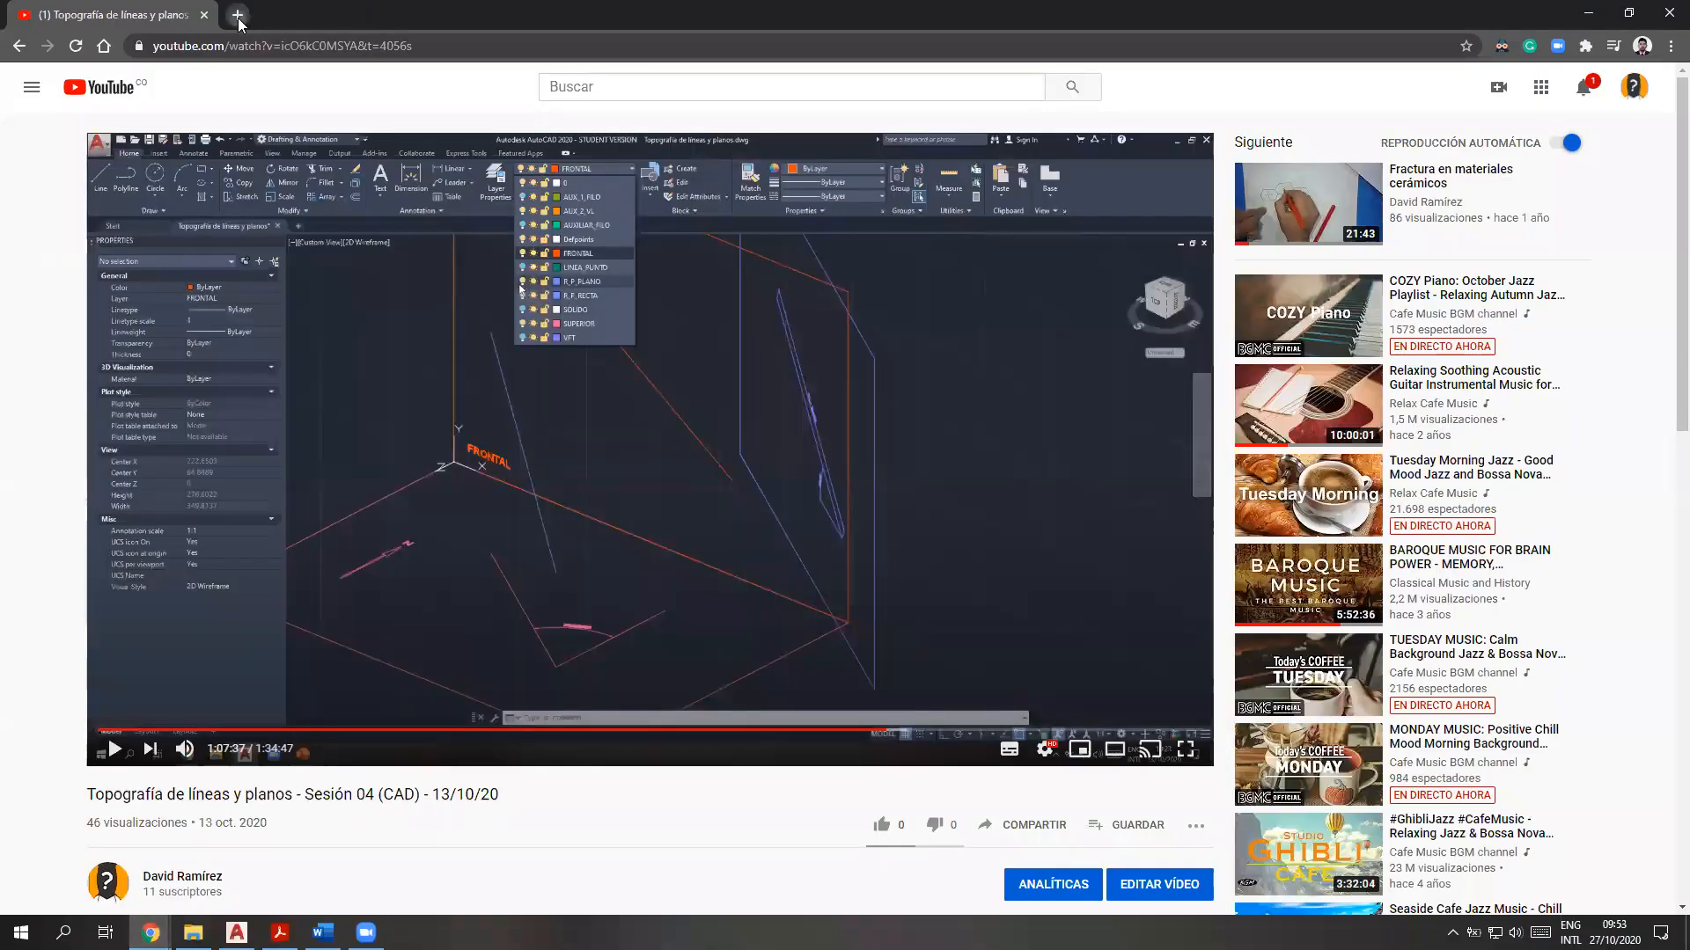
click(235, 16)
text(ley mano d)
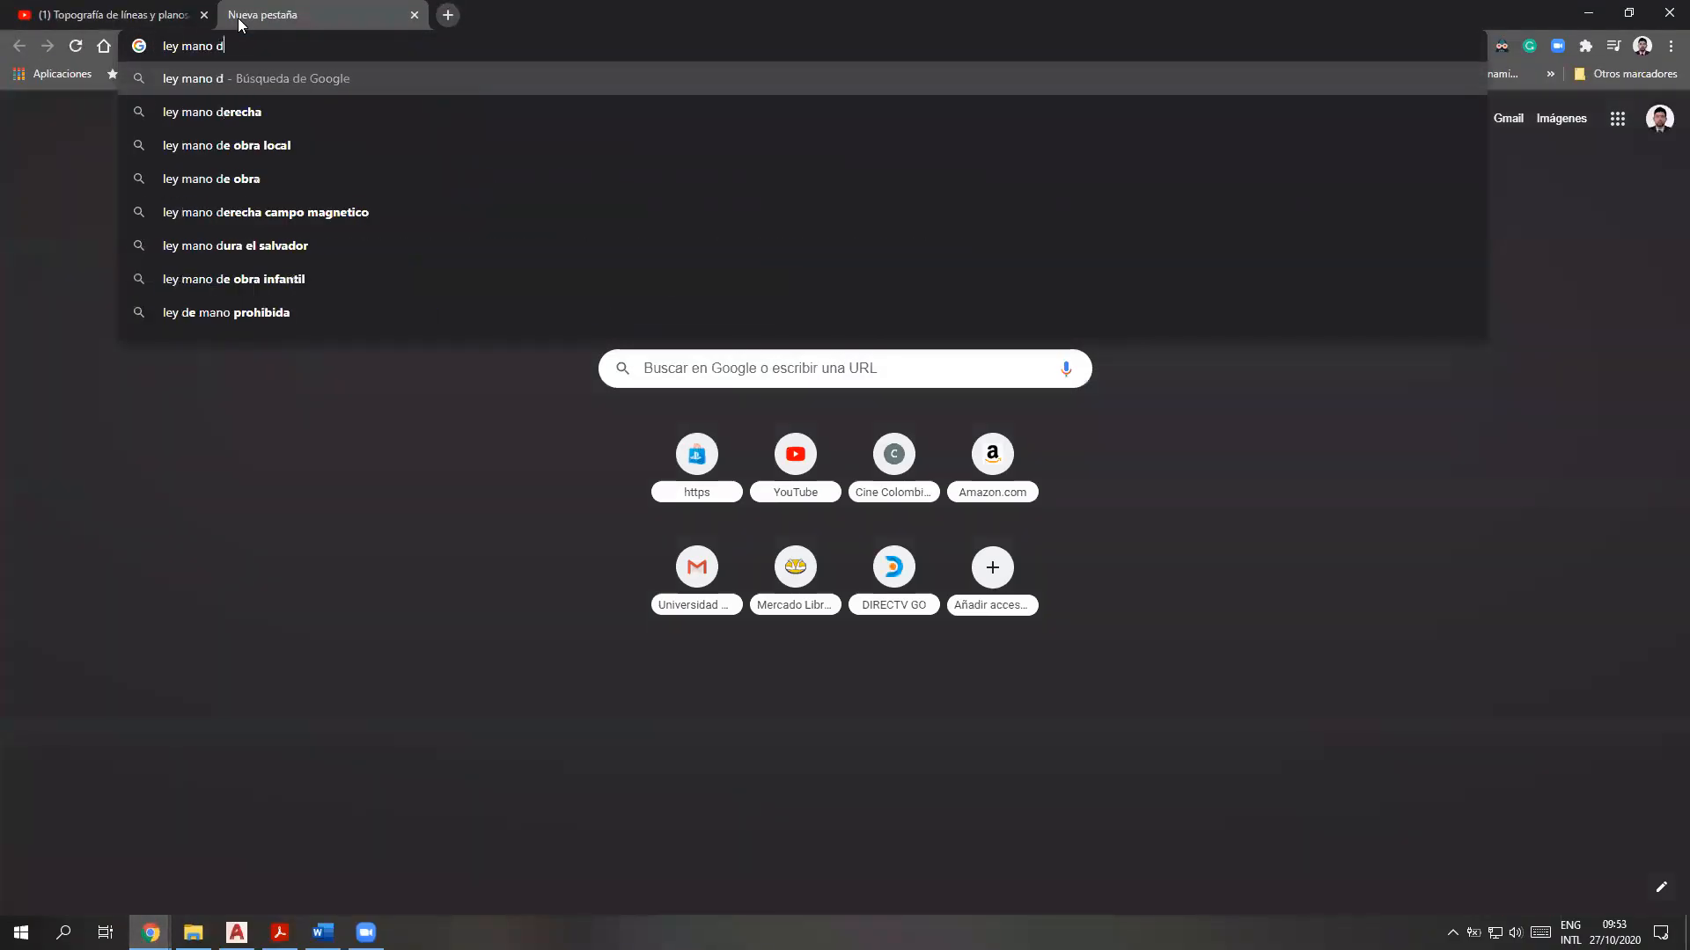
text(erecha)
key(Return)
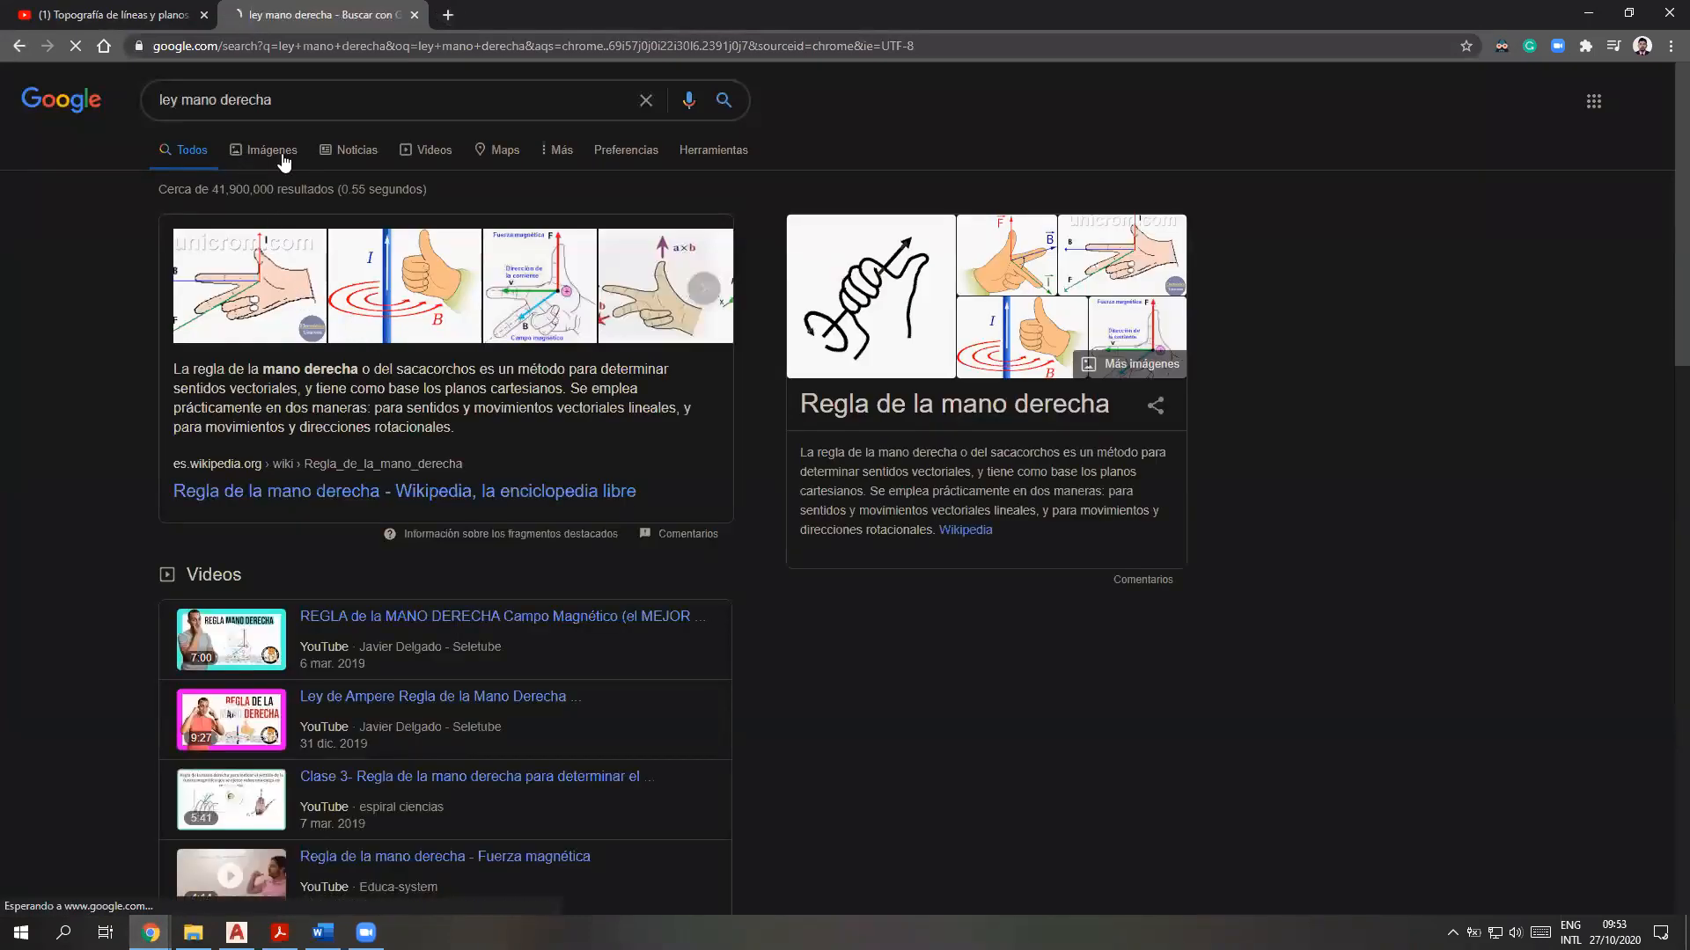
Show the image results, preview the CLUSTER right-hand rule picture, open its source page and return to the results
click(281, 153)
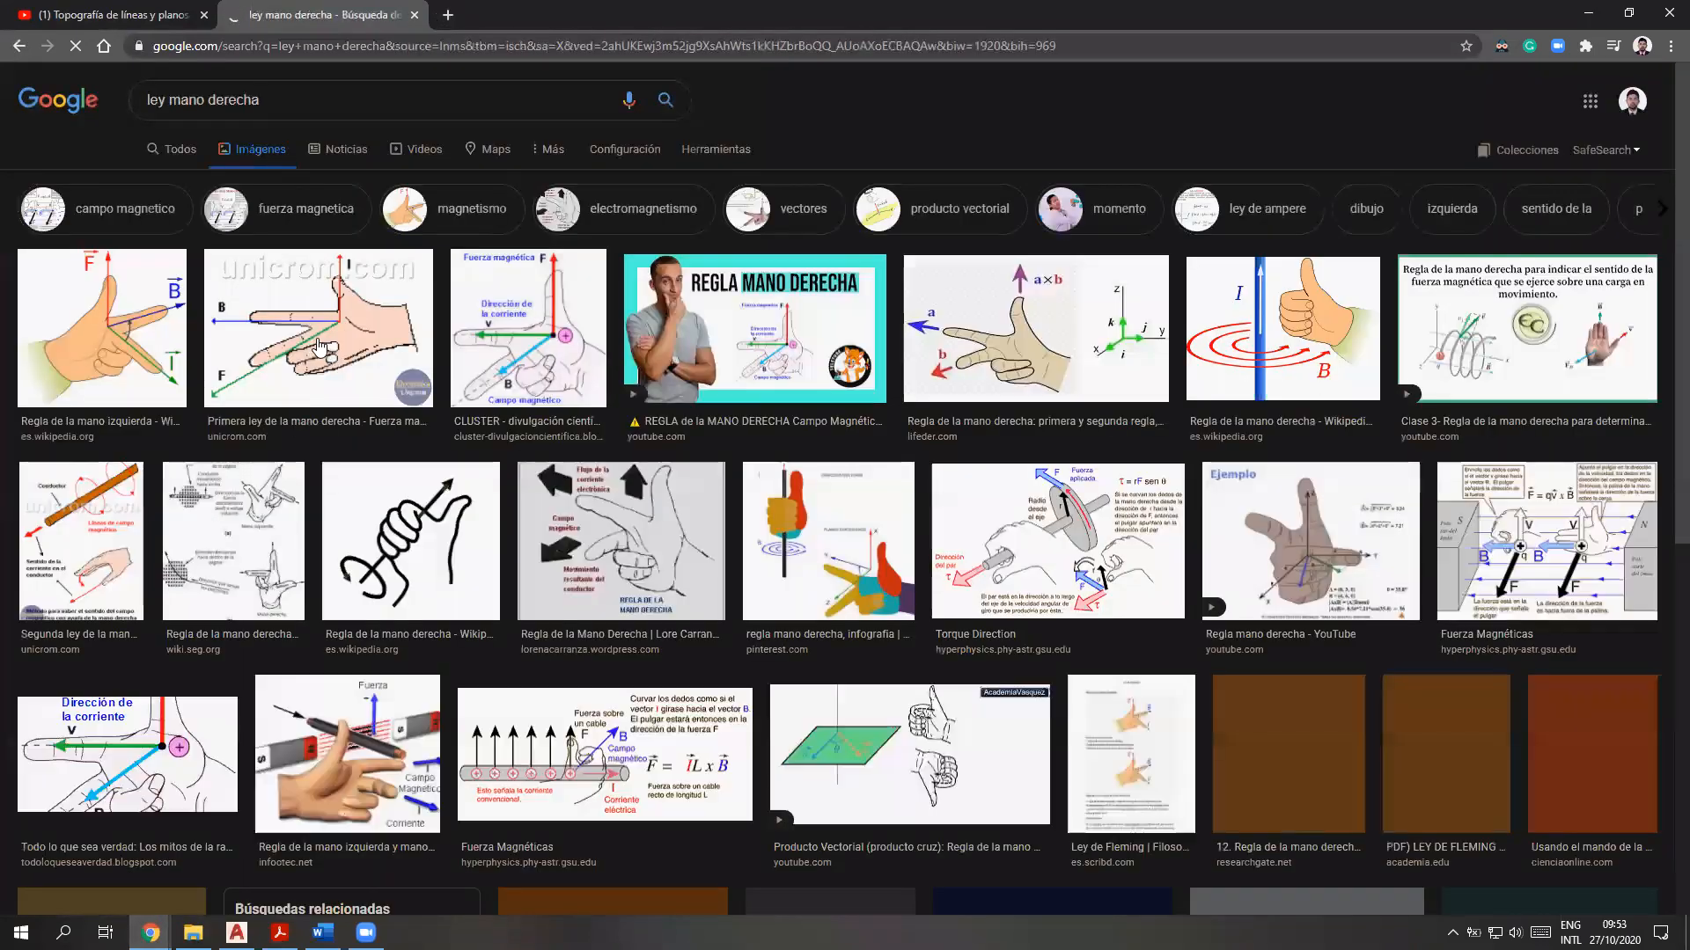
click(531, 343)
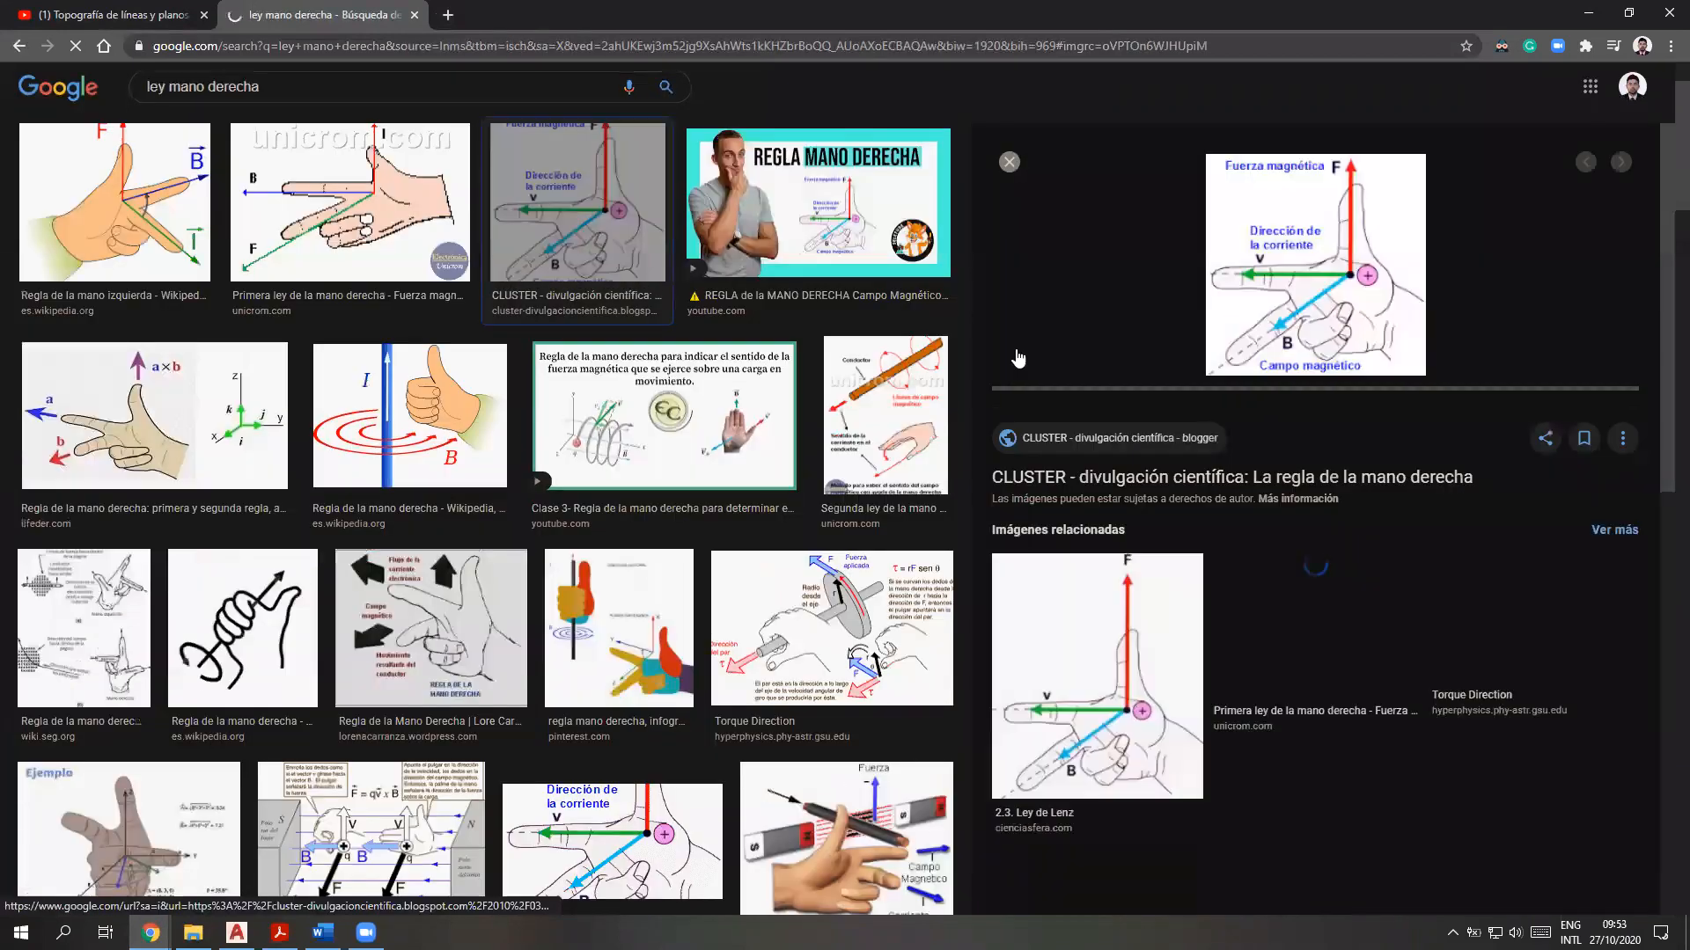
click(1329, 278)
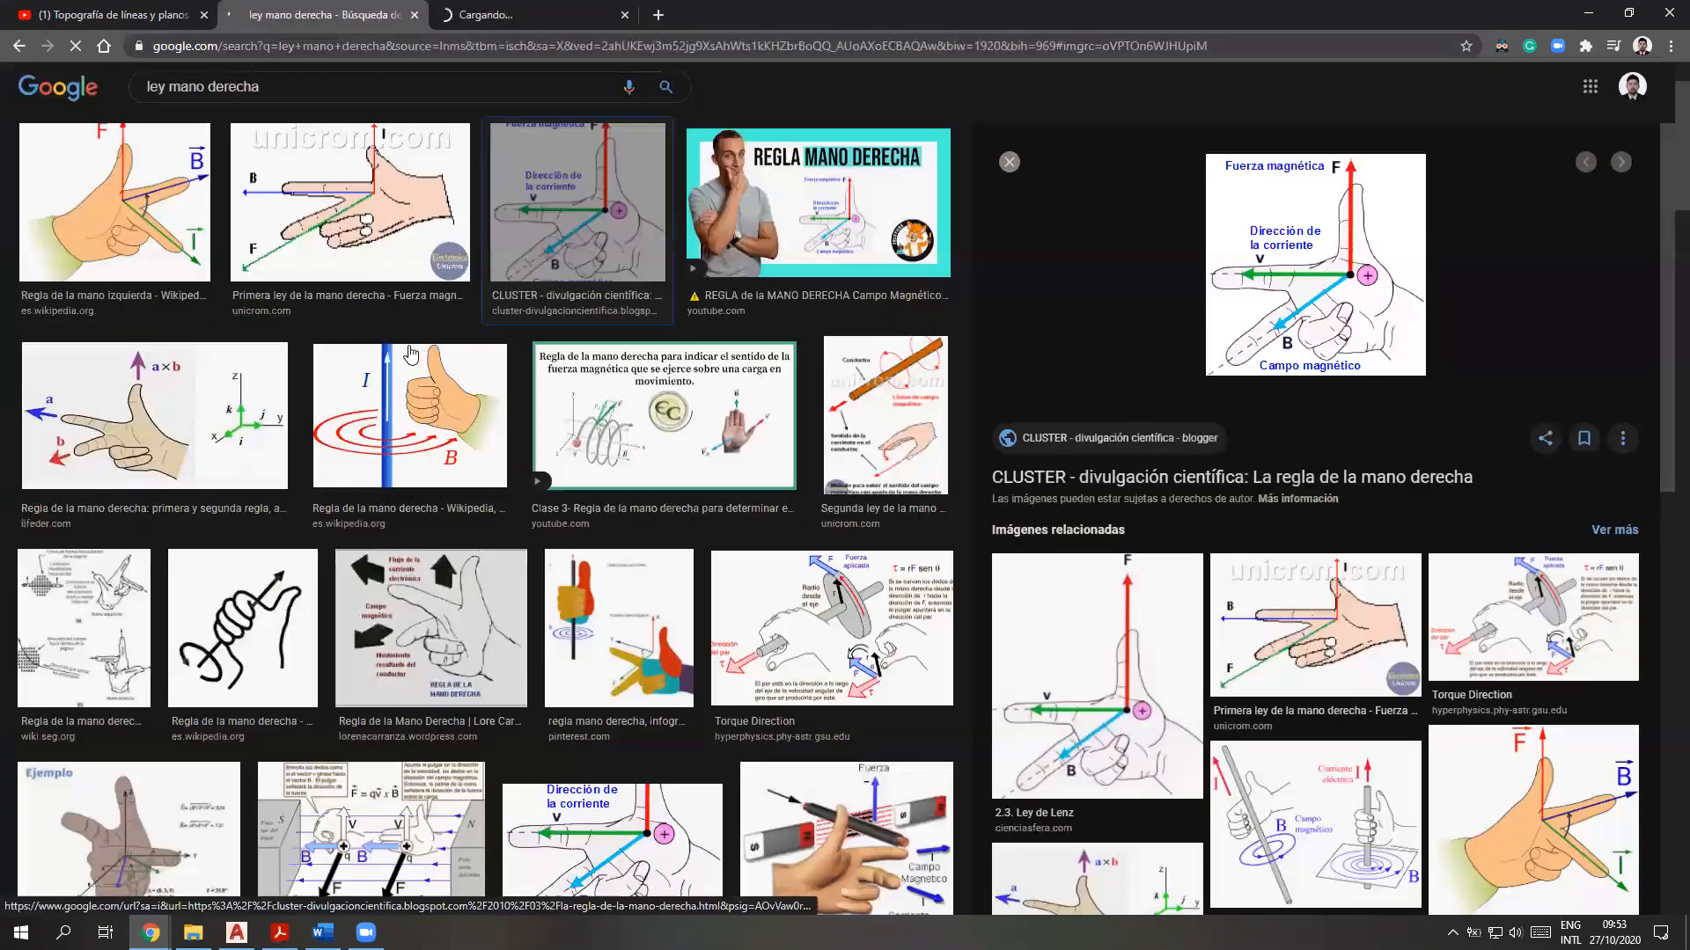
click(308, 14)
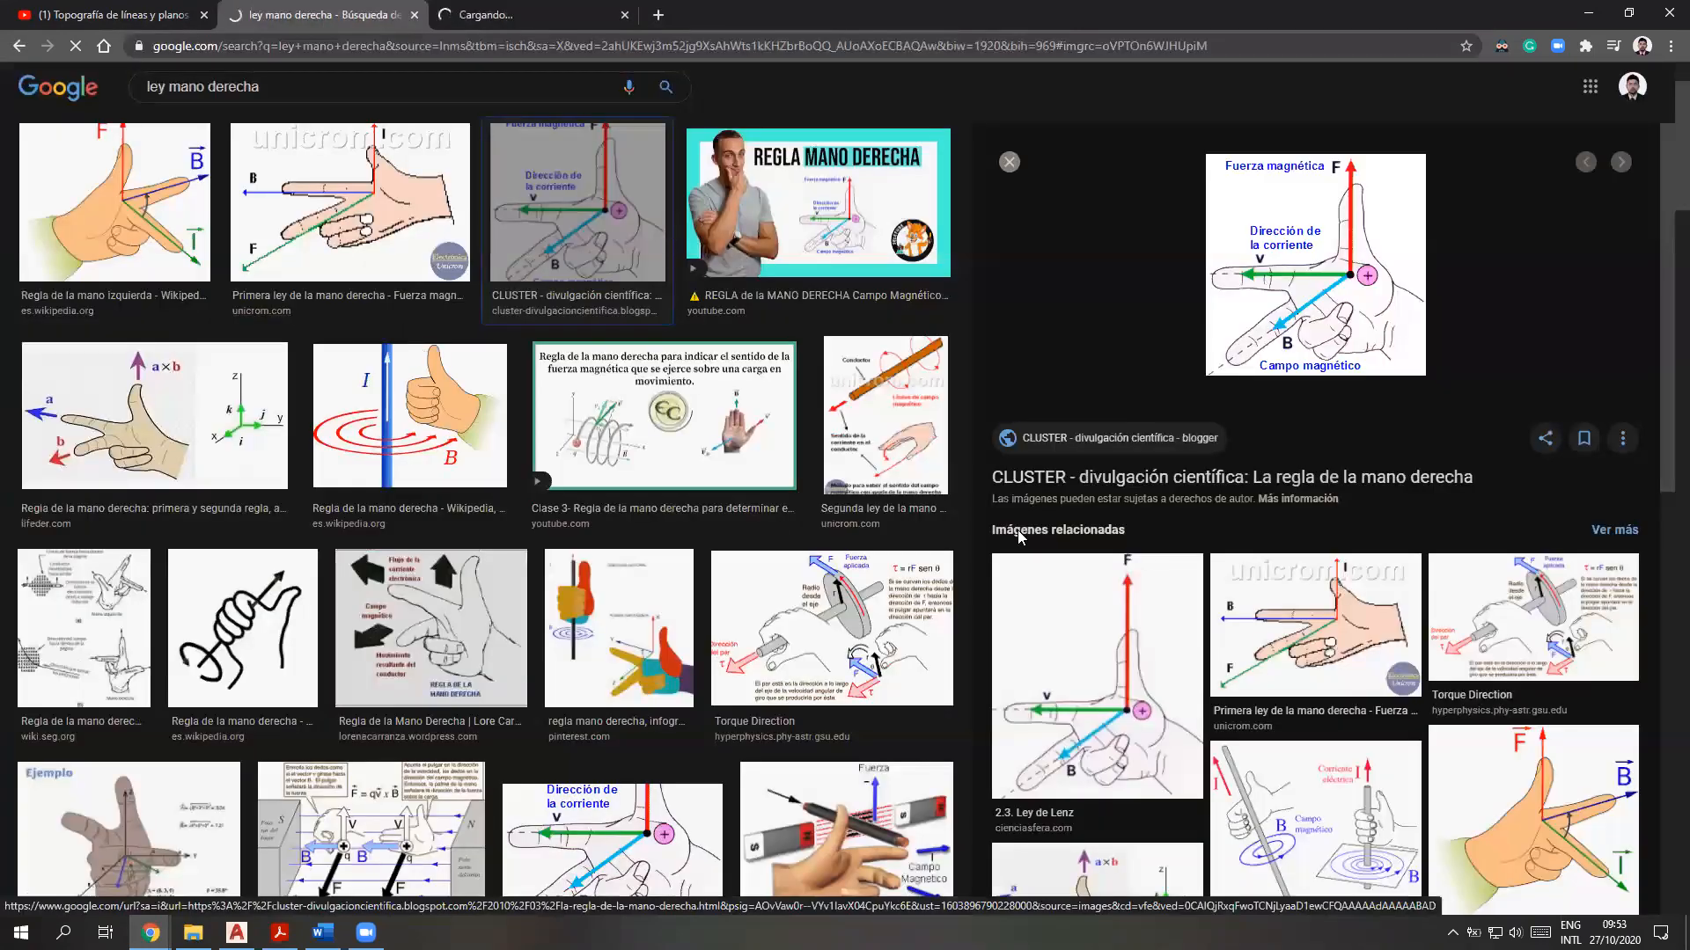
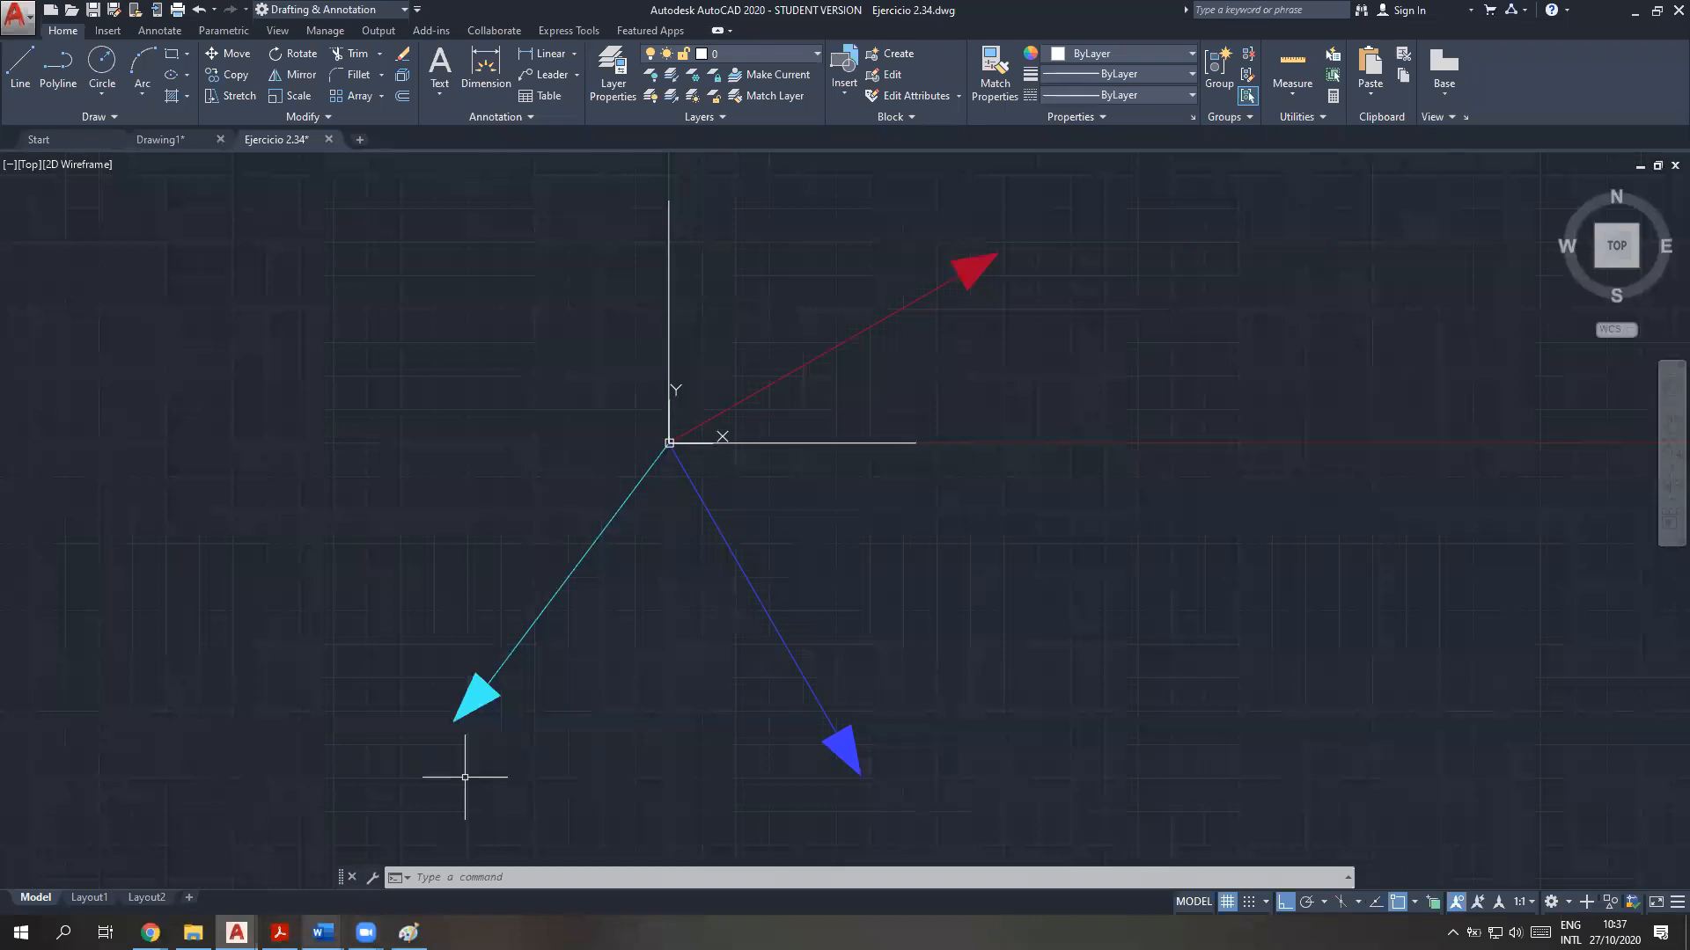
Review the force diagram of exercise 2.34 in the Word document Ejemplos Hibbeler, then return to AutoCAD
middle_drag(867, 551, 1237, 578)
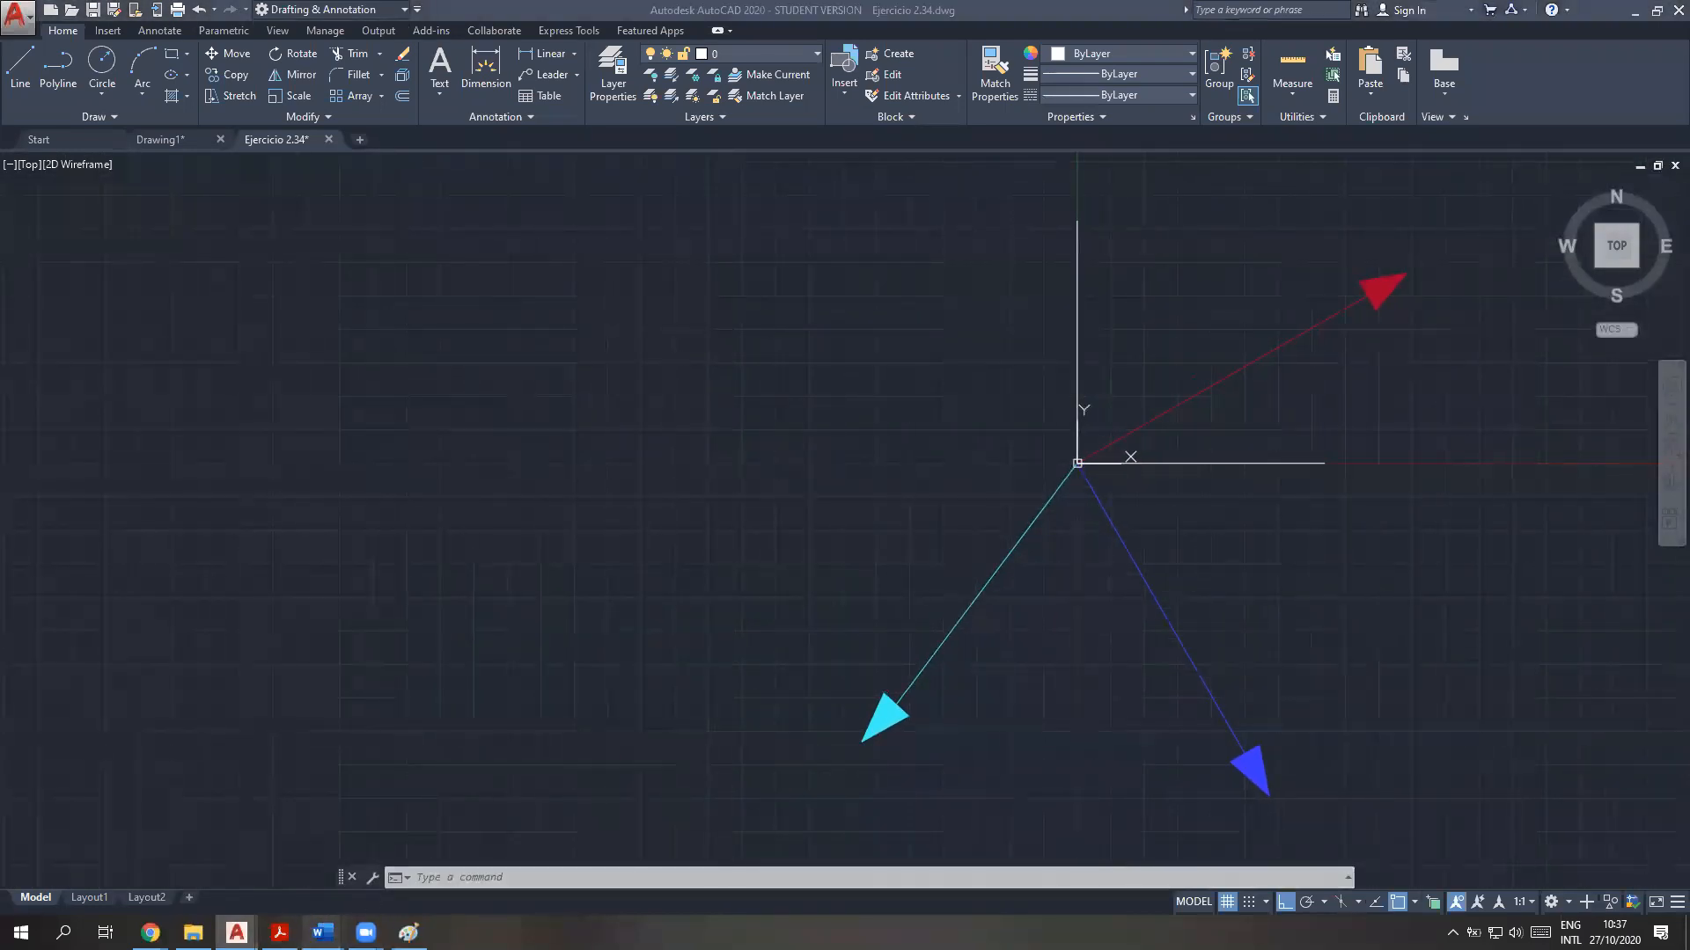
mouse_move(323, 933)
click(220, 861)
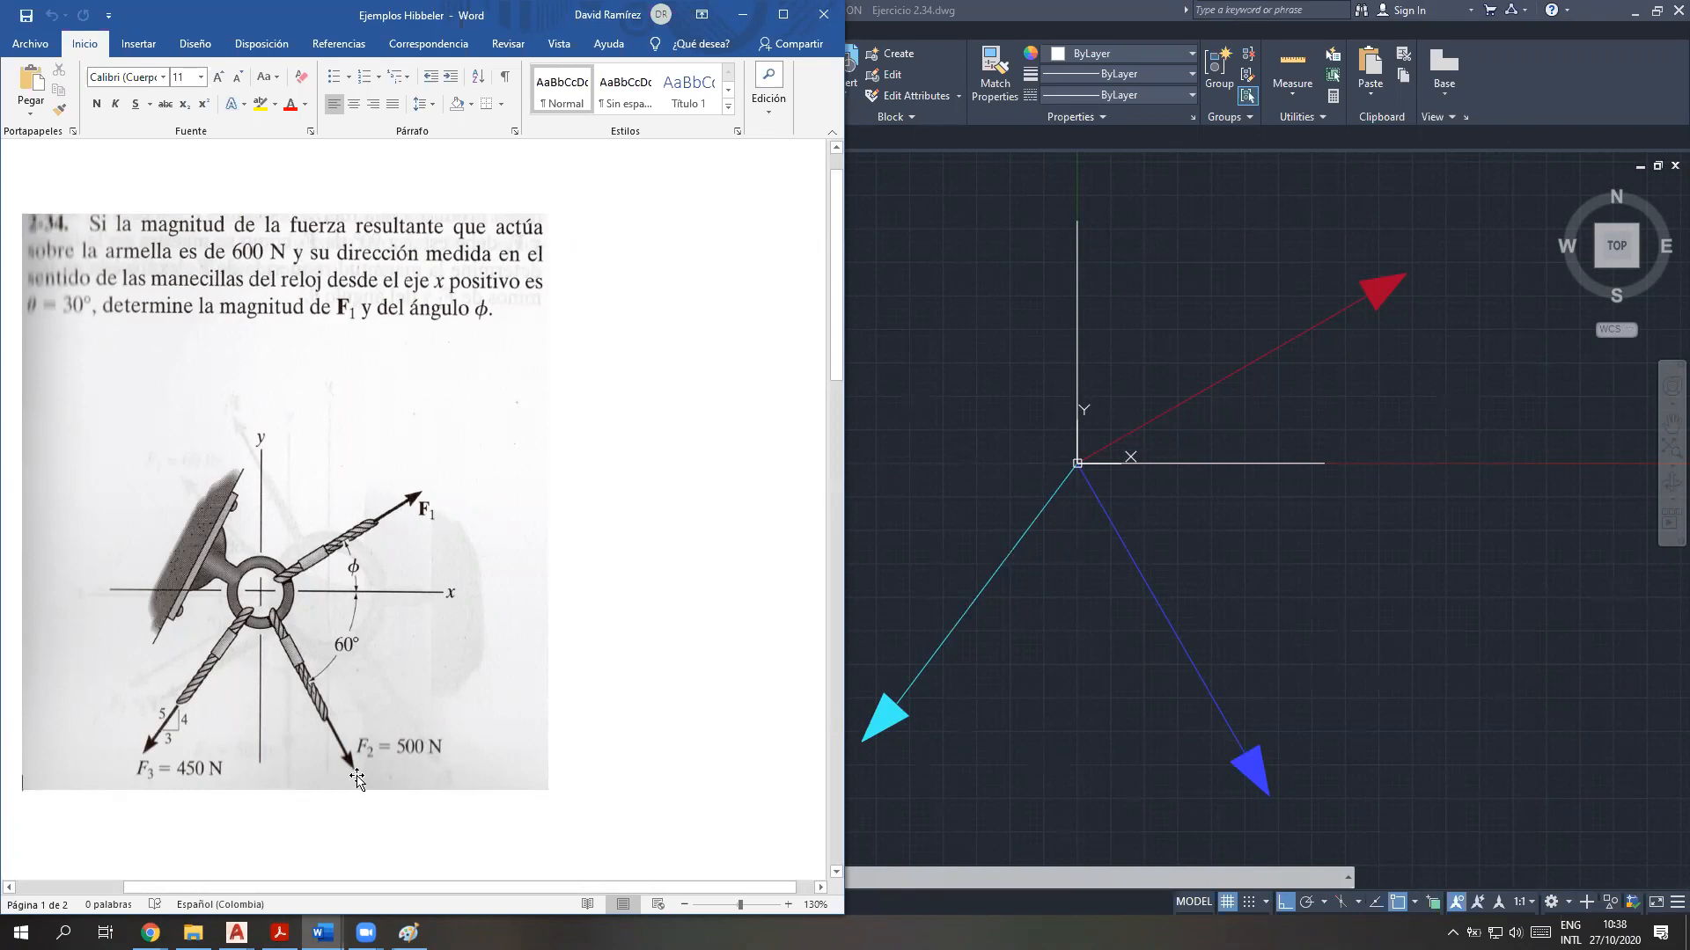
click(1021, 470)
Scale the red F1 arrow by a factor of 1/10 about the common origin of the force arrows
middle_drag(1235, 448, 1026, 498)
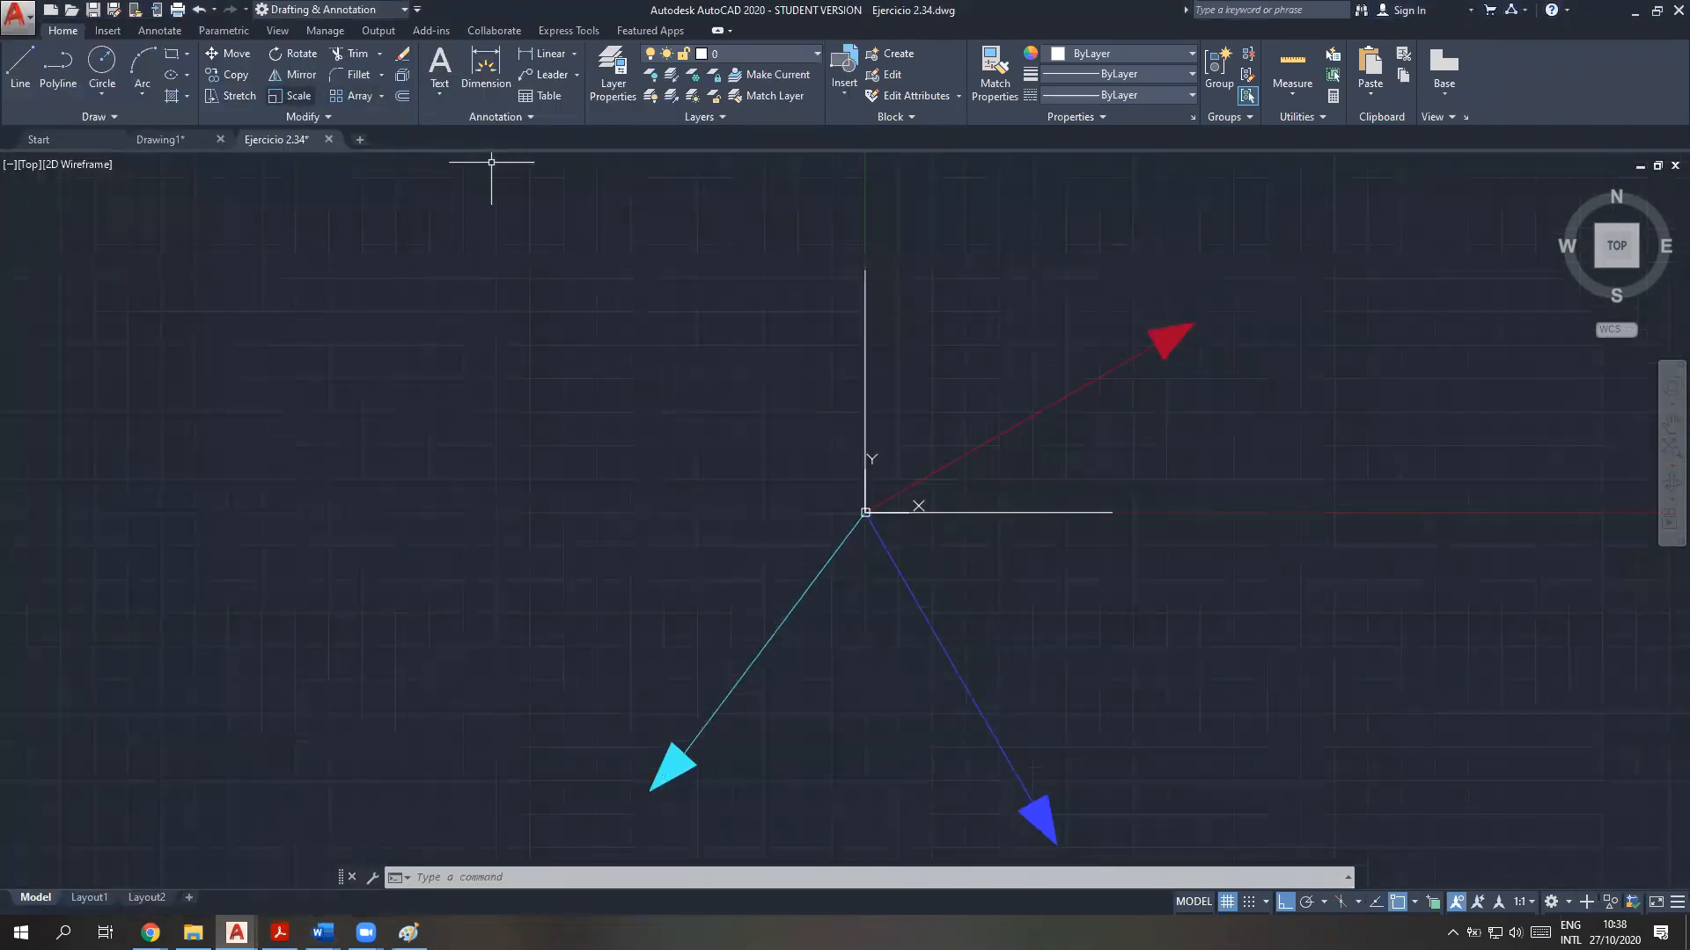
key(Escape)
click(1285, 452)
click(985, 292)
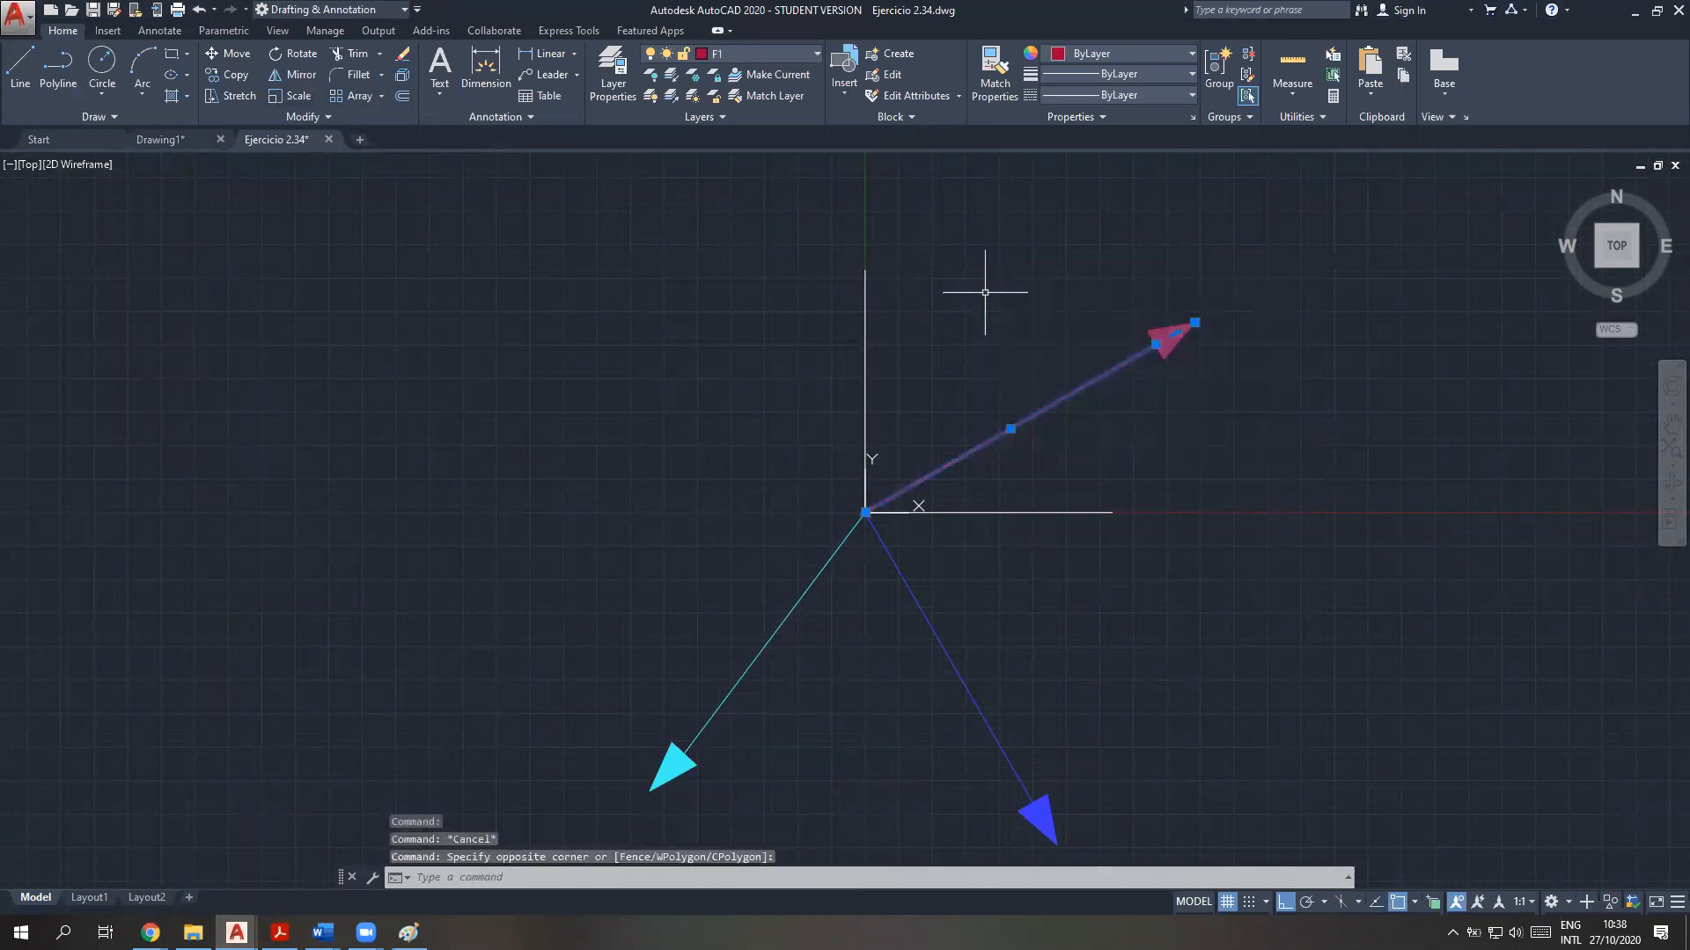
text(scale)
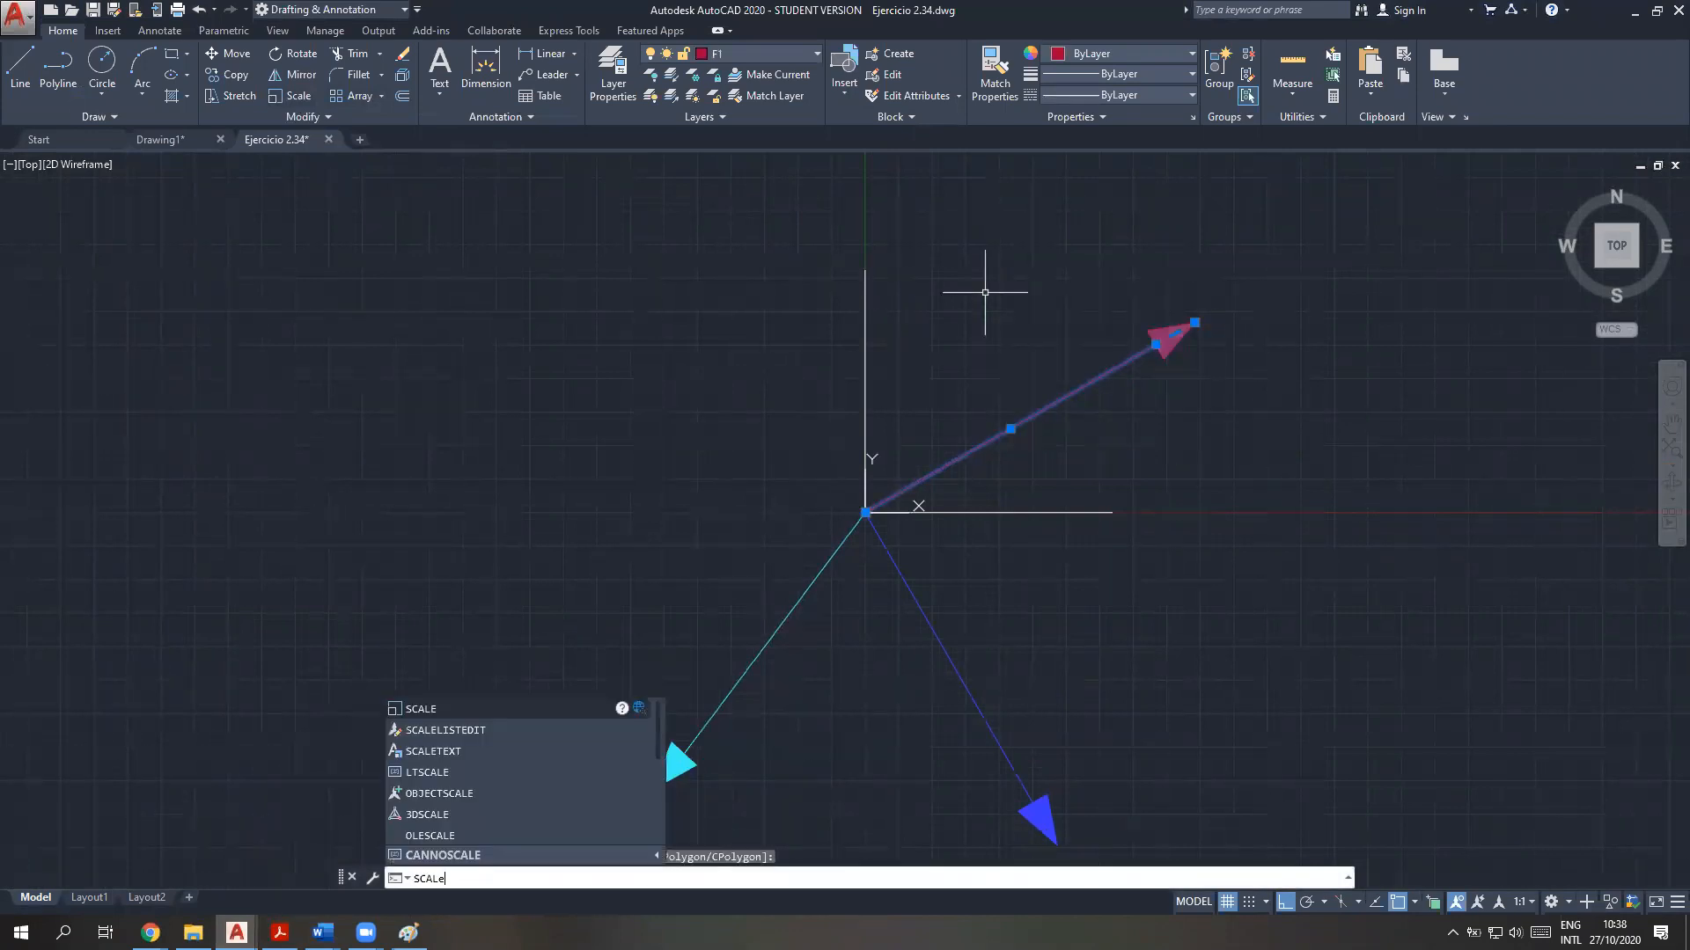
key(Return)
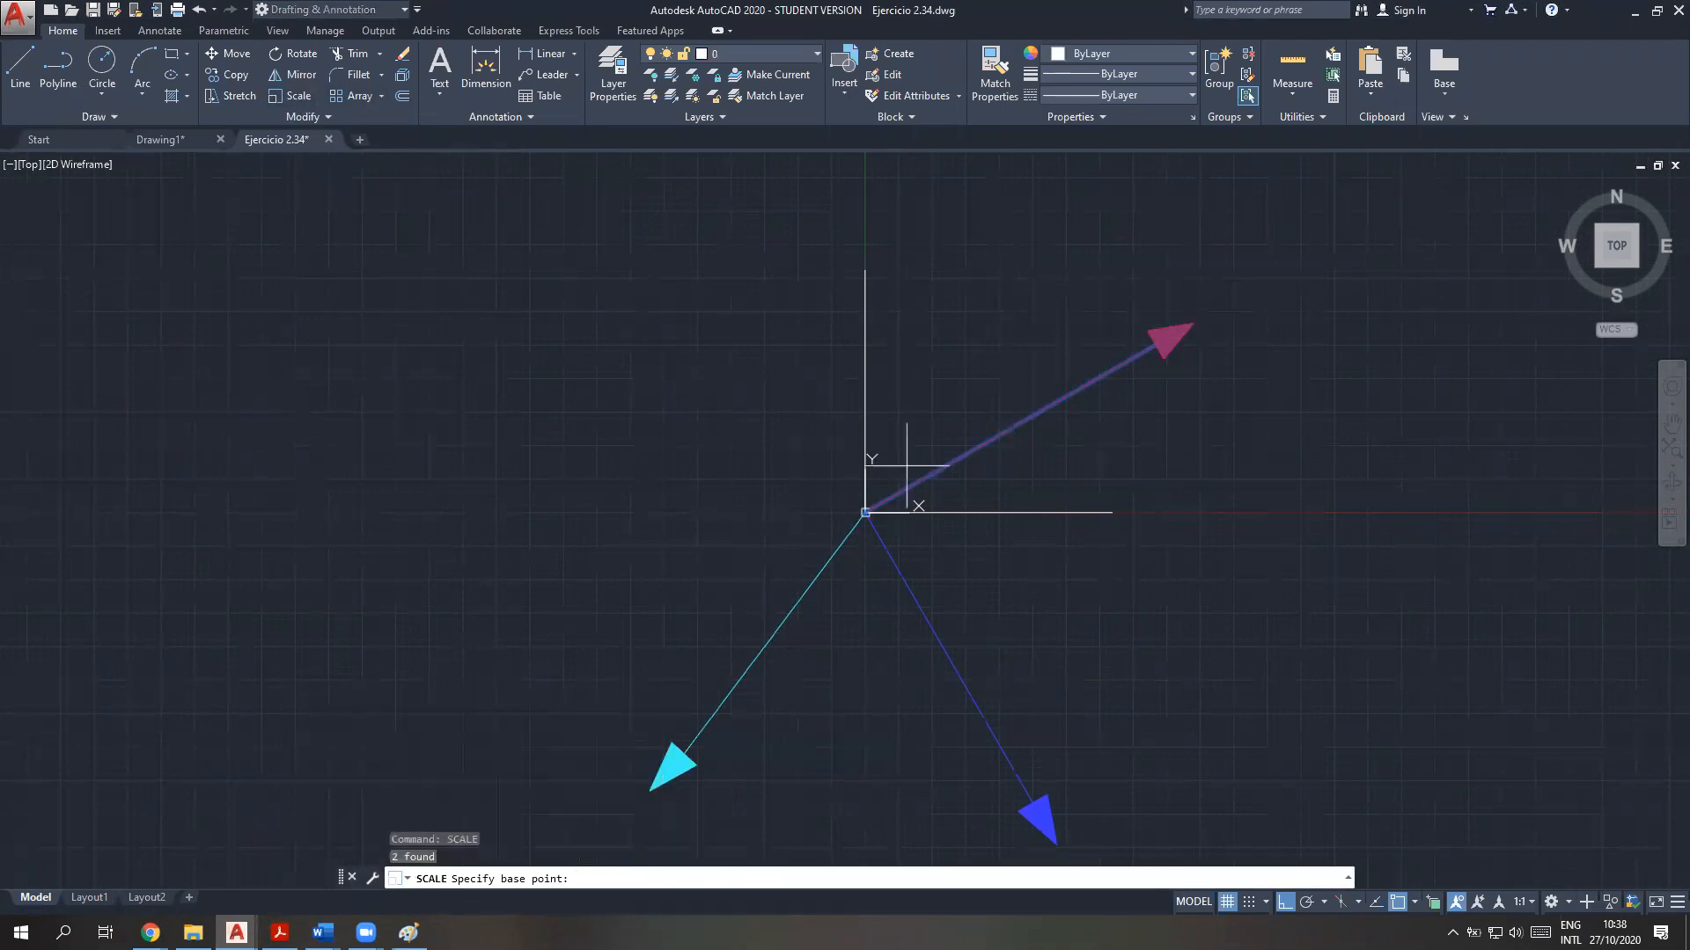
click(866, 512)
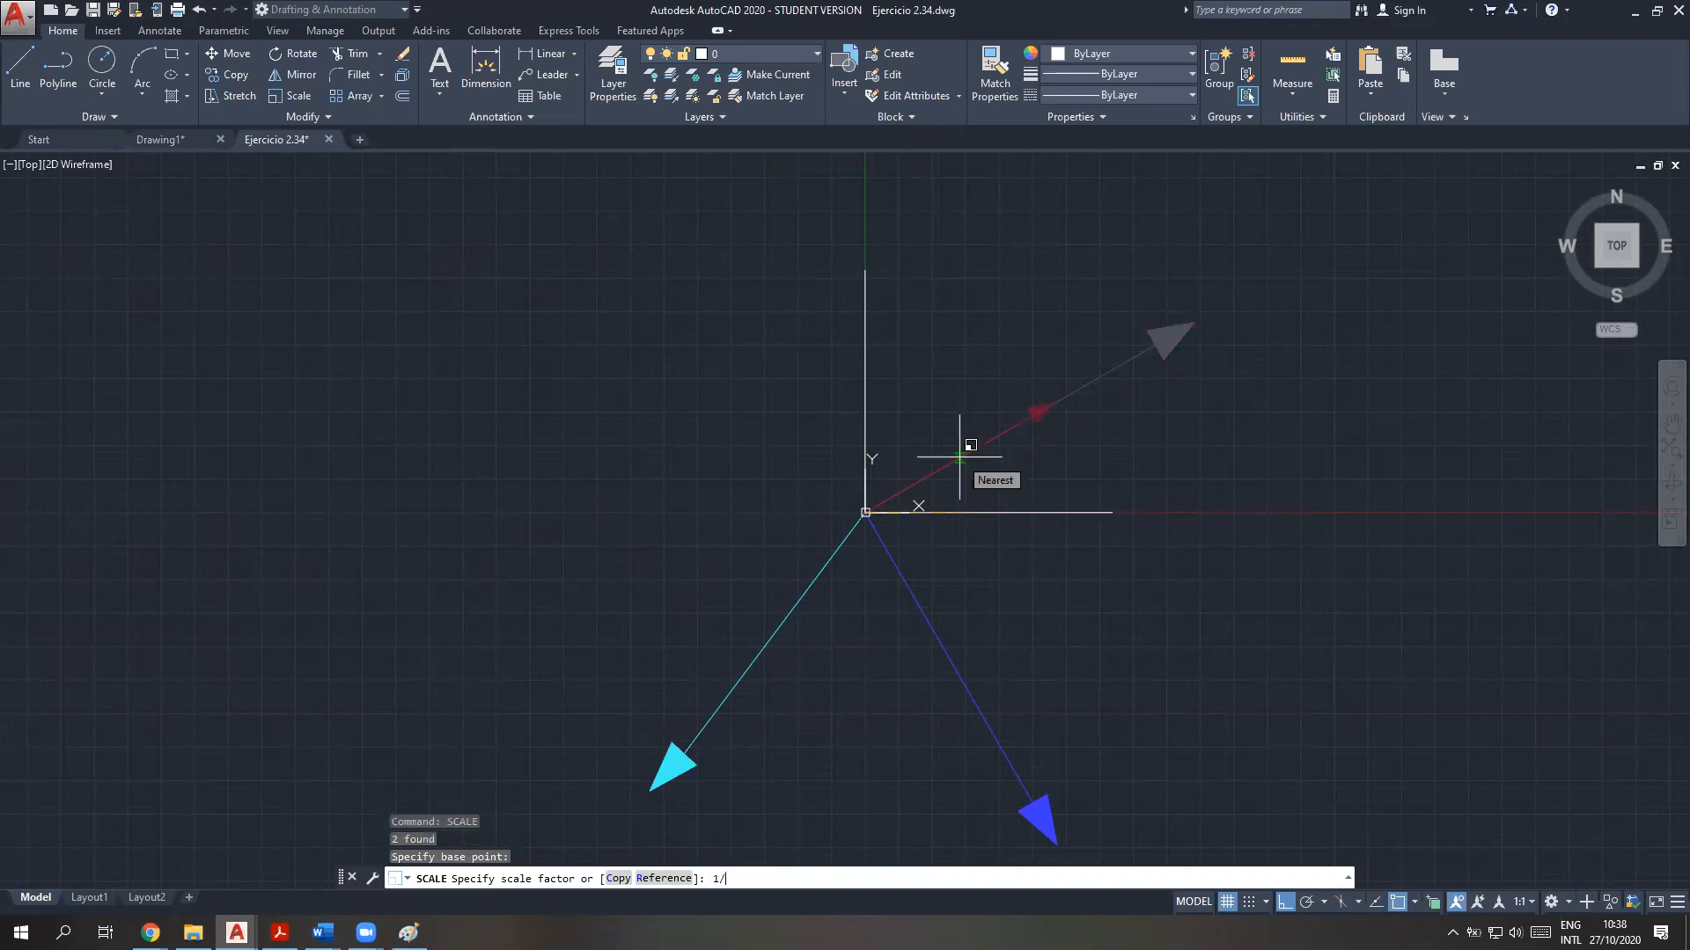
key(Return)
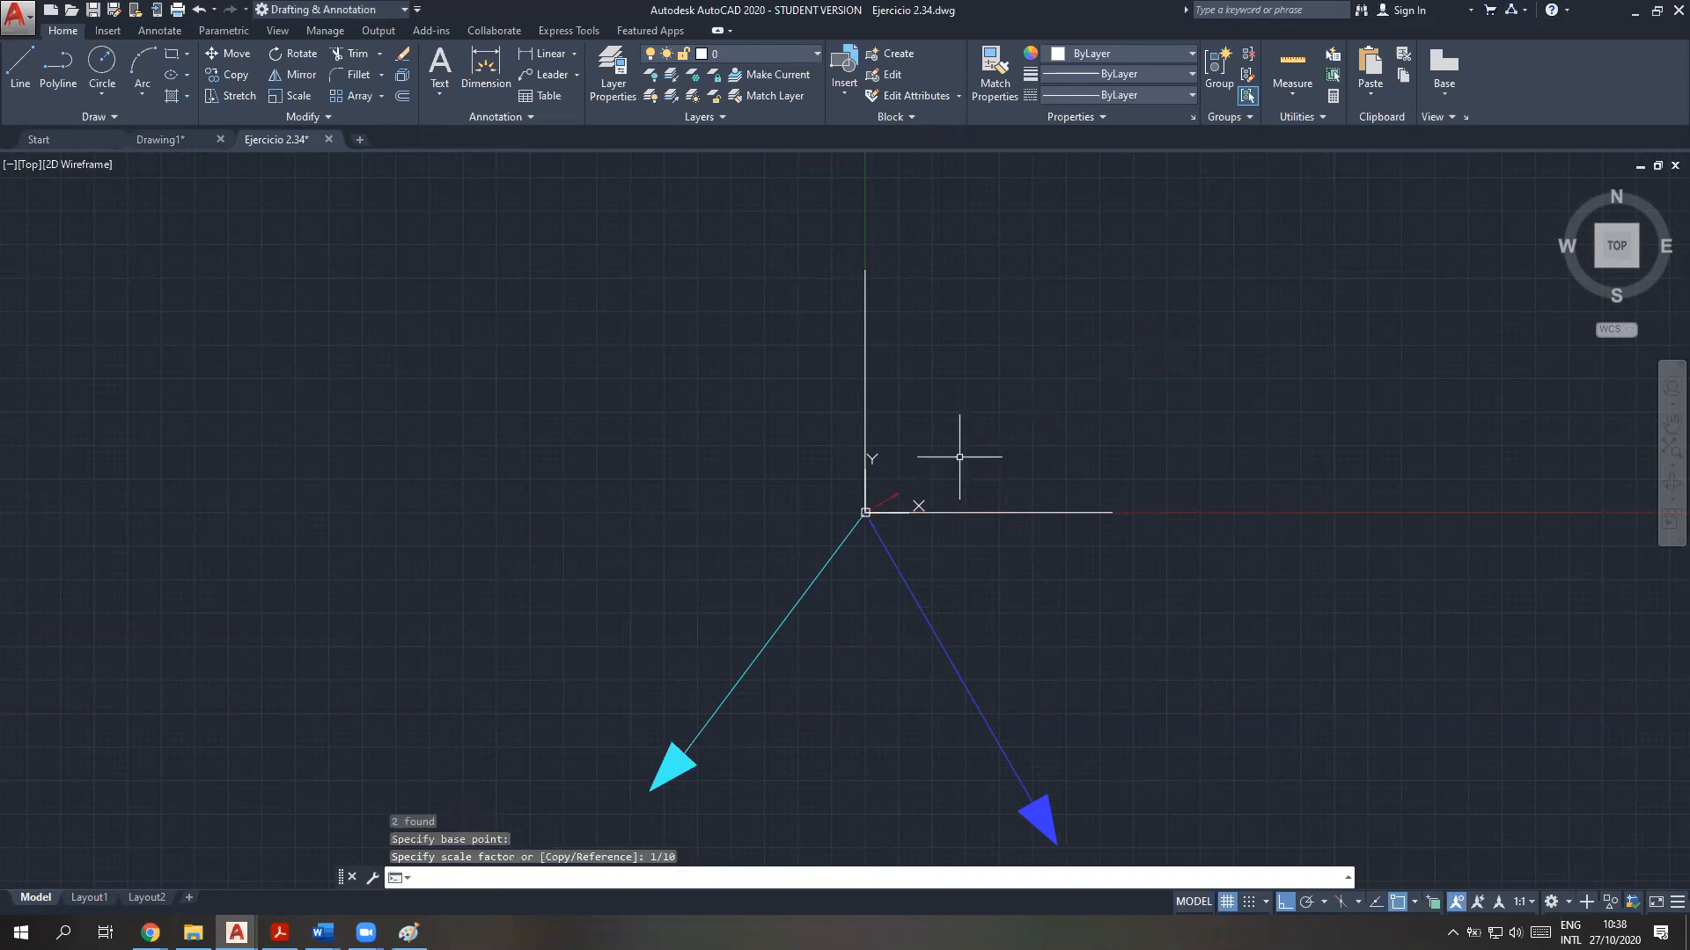
Scale the blue F2 arrow by a factor of 1/10 about the common origin of the force arrows
middle_drag(932, 736, 856, 619)
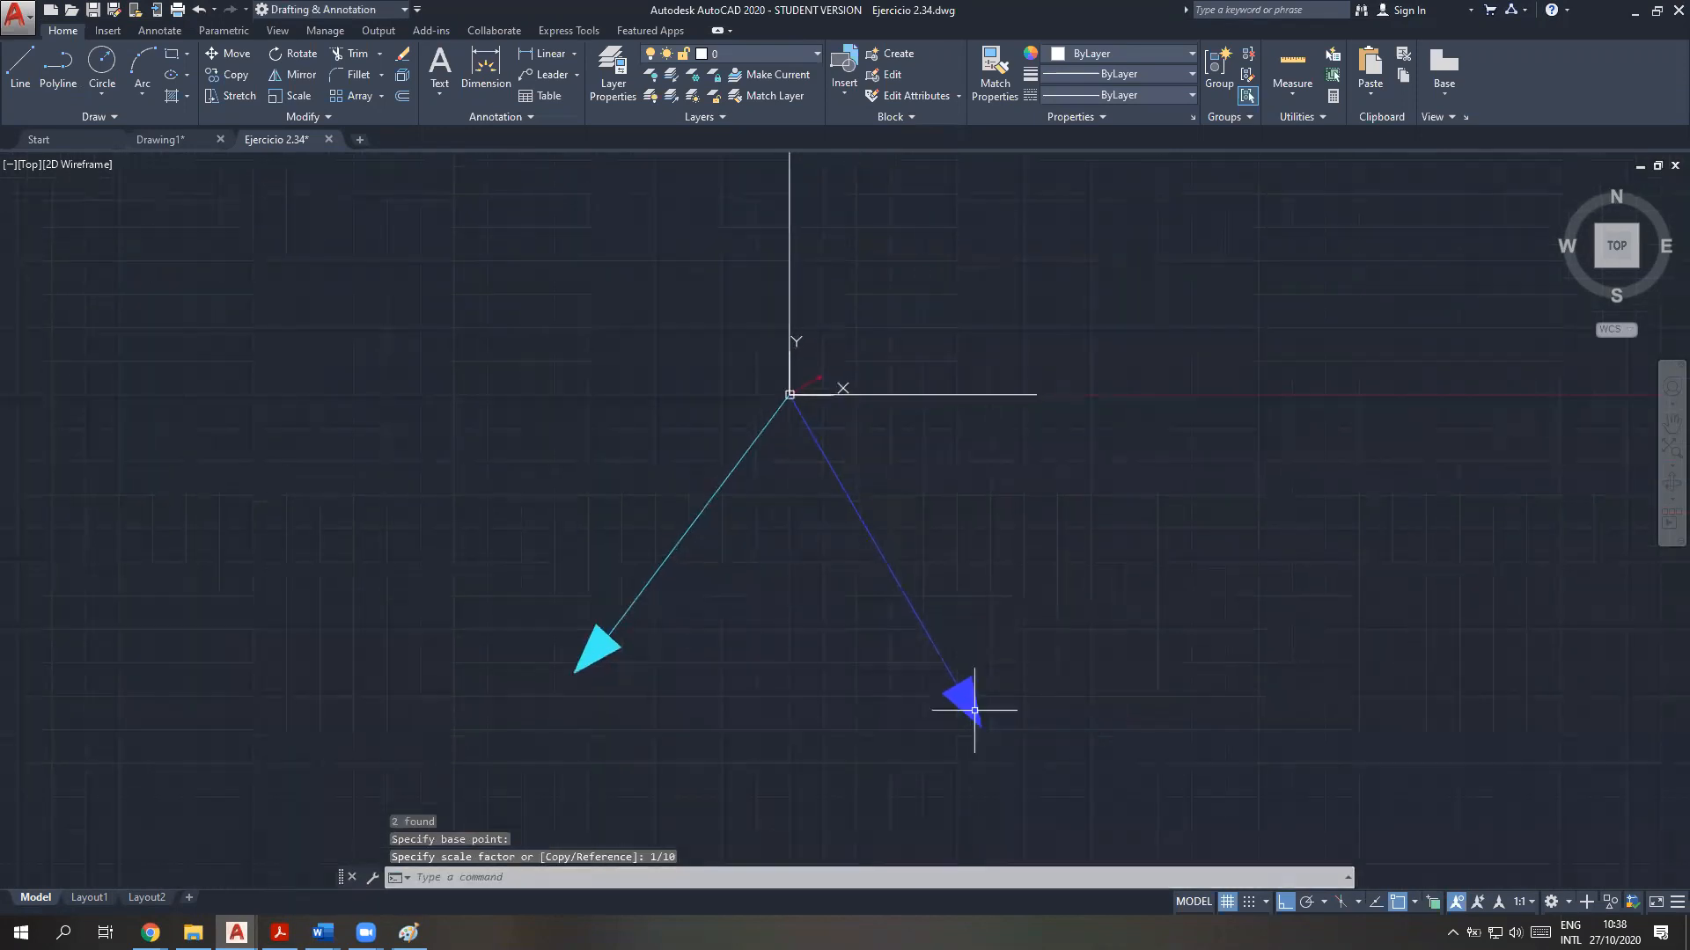
click(1031, 776)
click(864, 585)
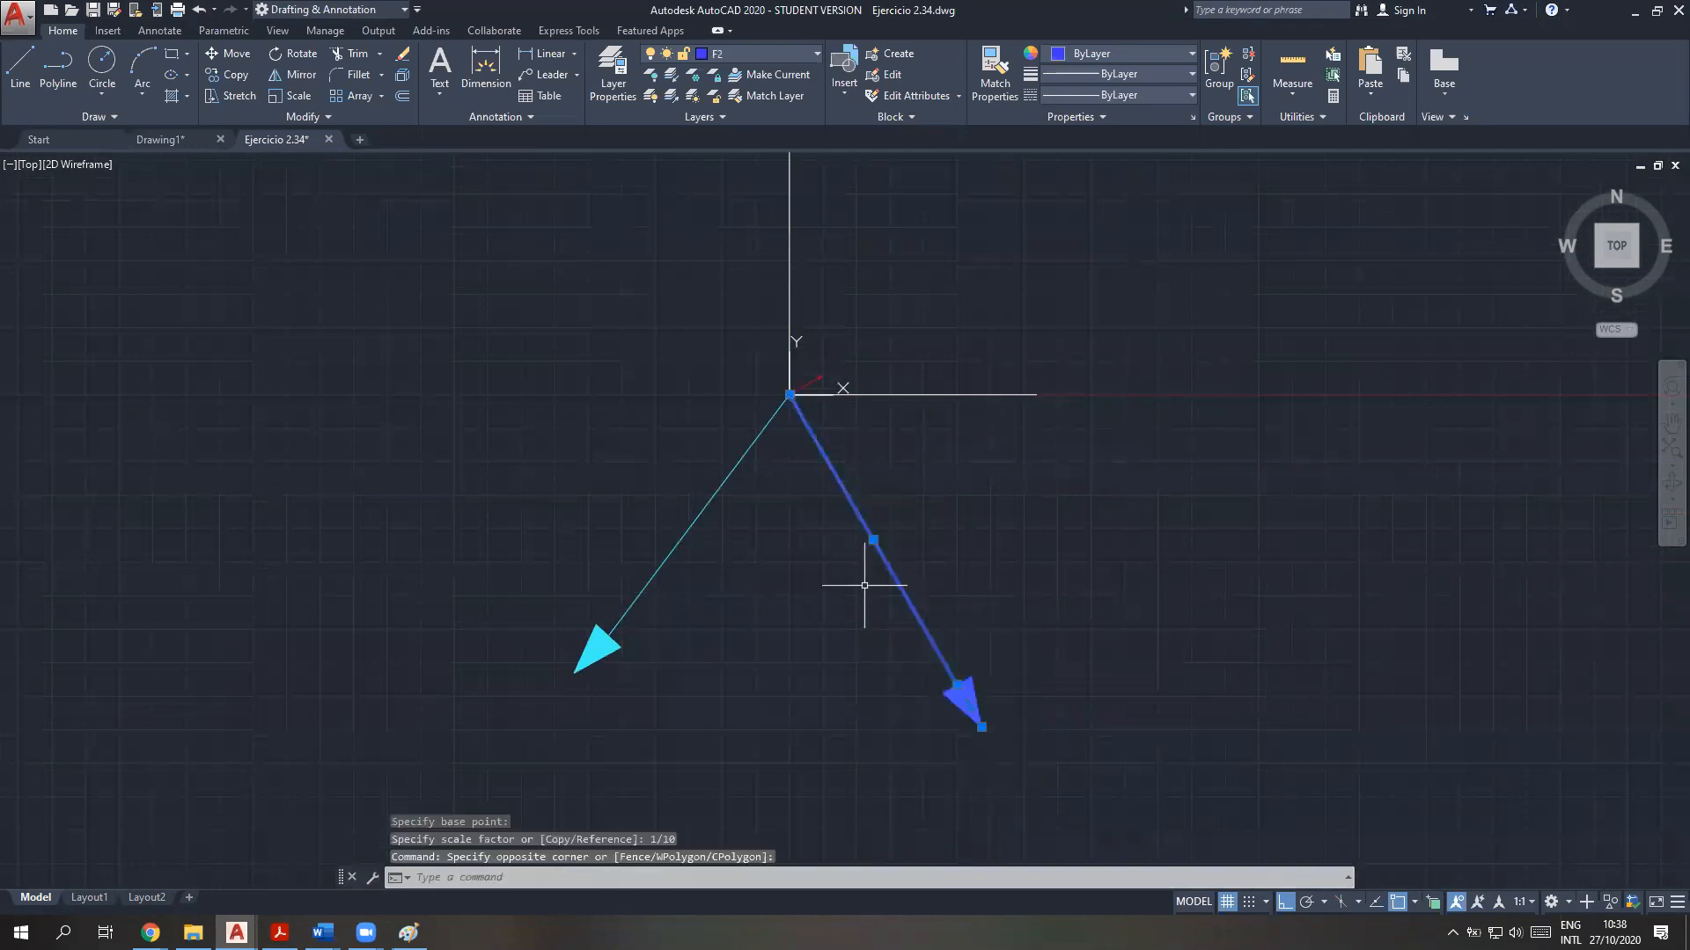
text(scale)
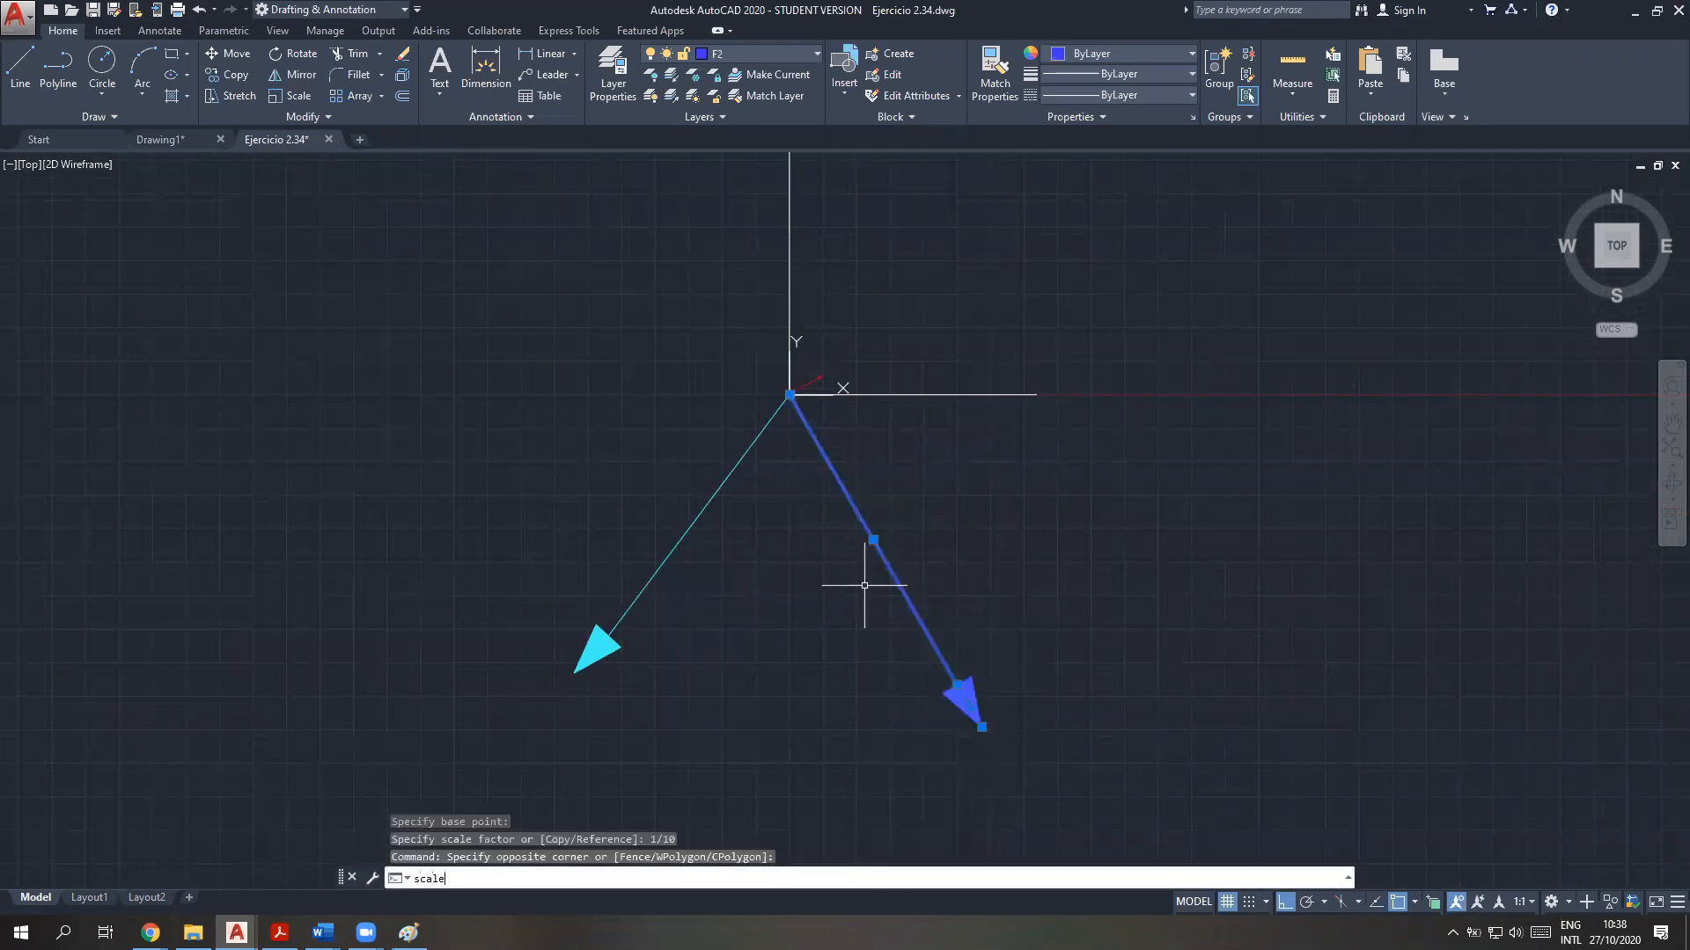
key(Return)
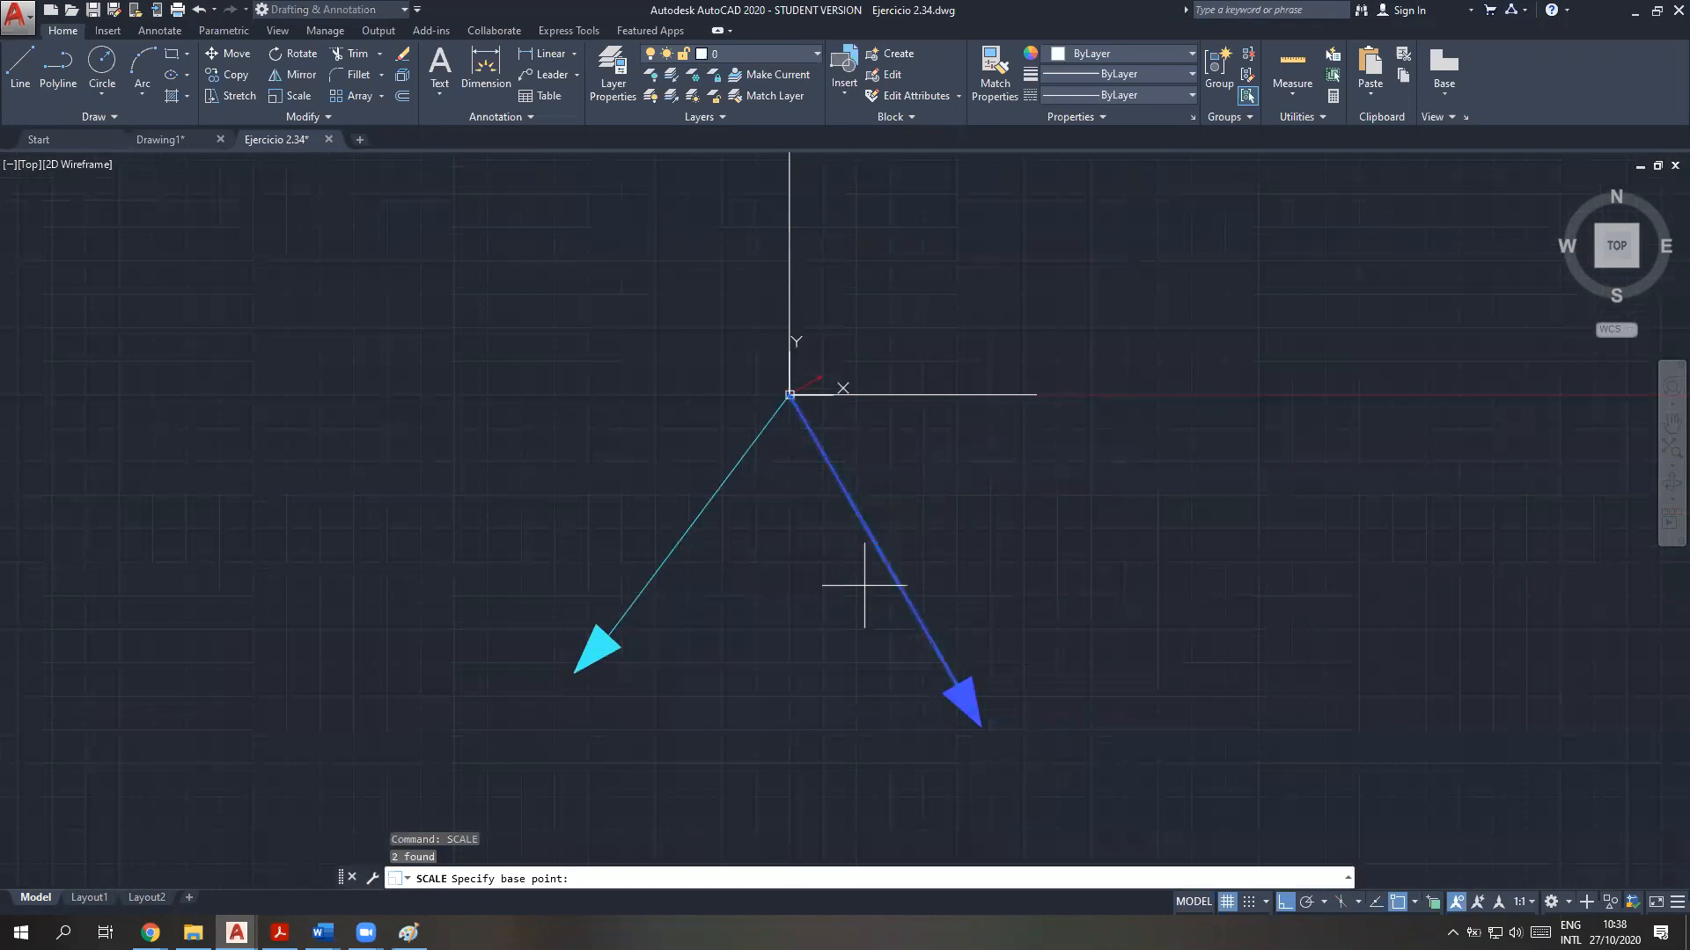
click(790, 395)
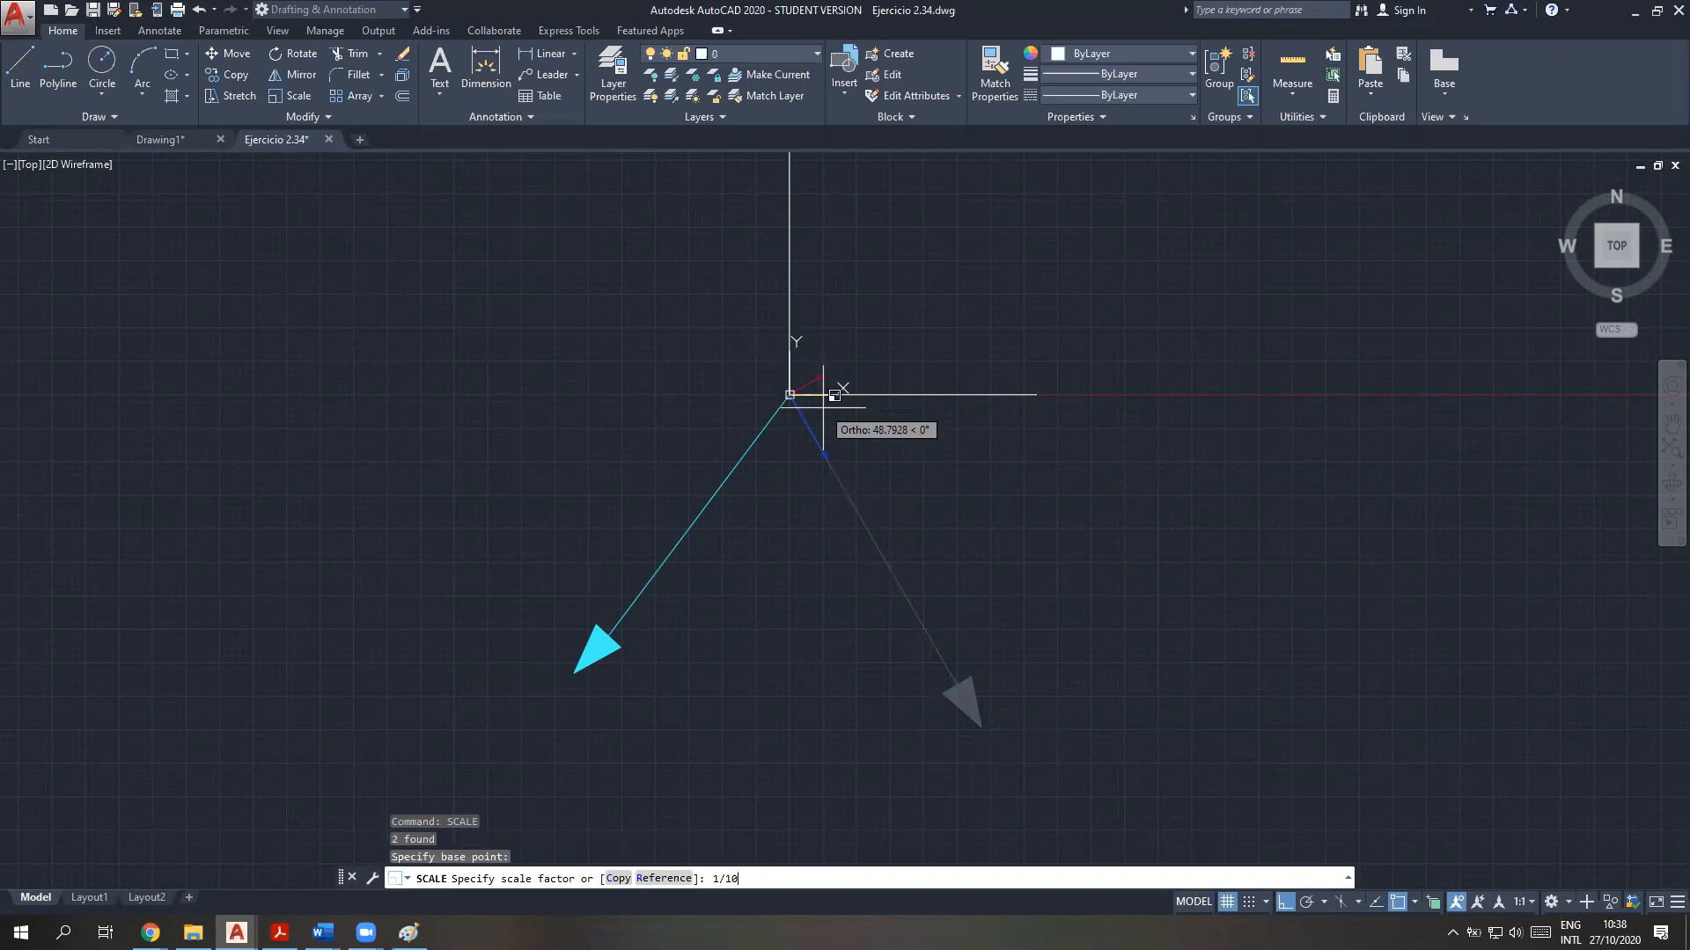
key(Return)
Scale the cyan F3 arrow by a factor of 1/10 about the common origin of the force arrows
click(729, 717)
click(396, 438)
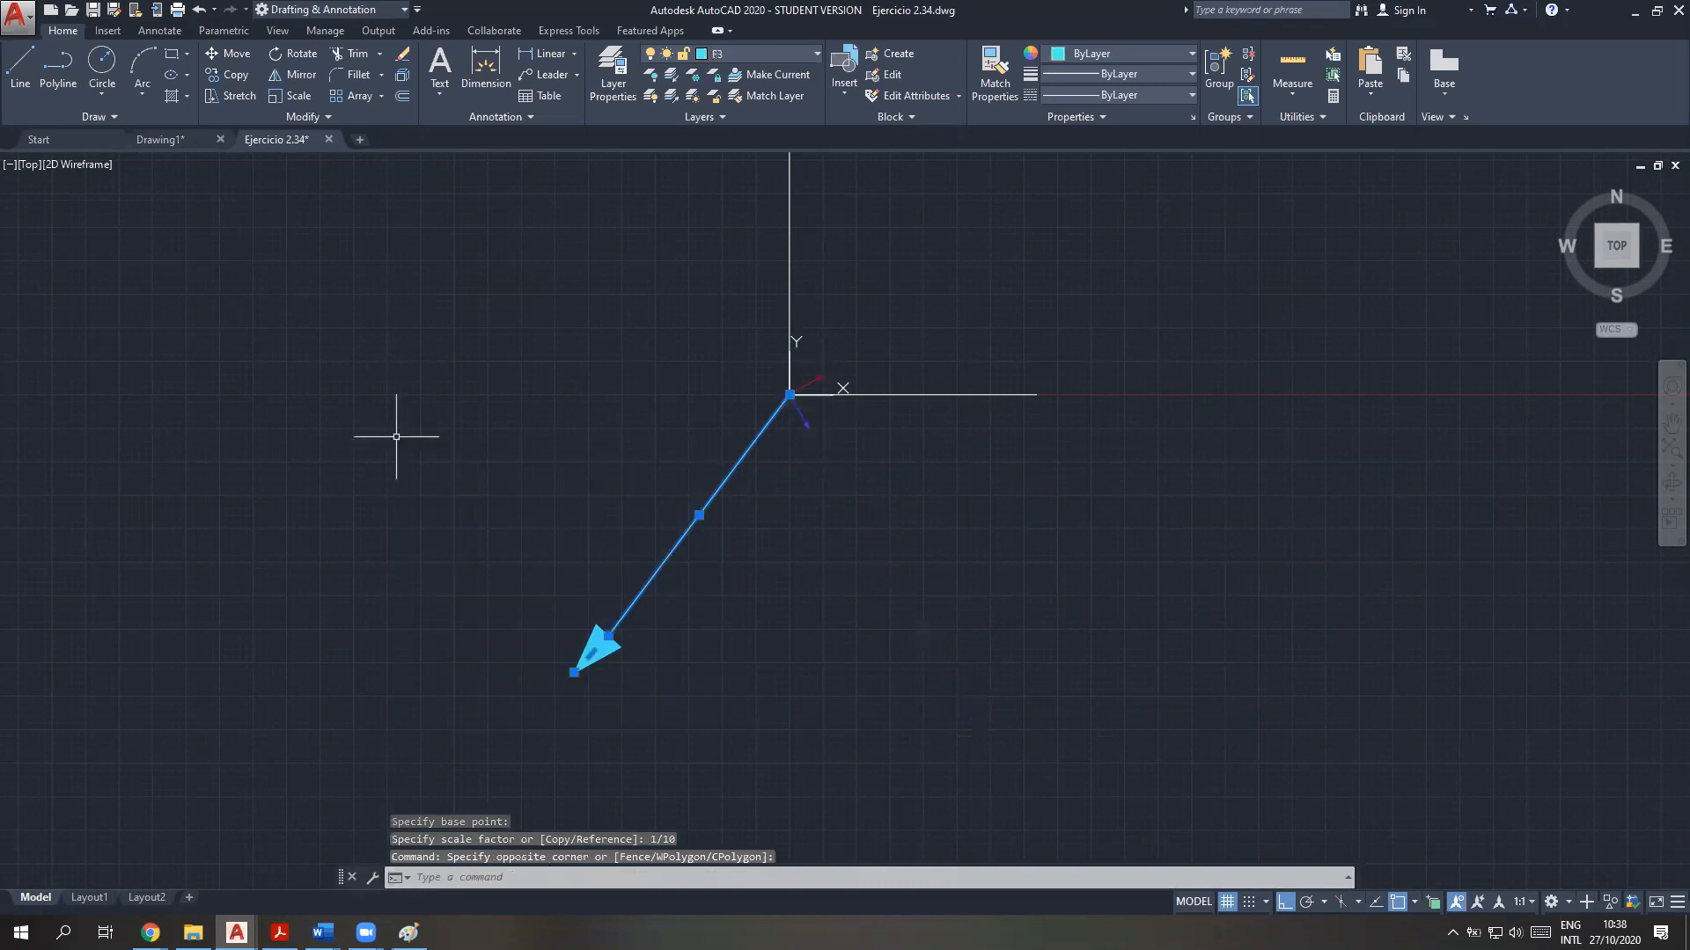
text(scale)
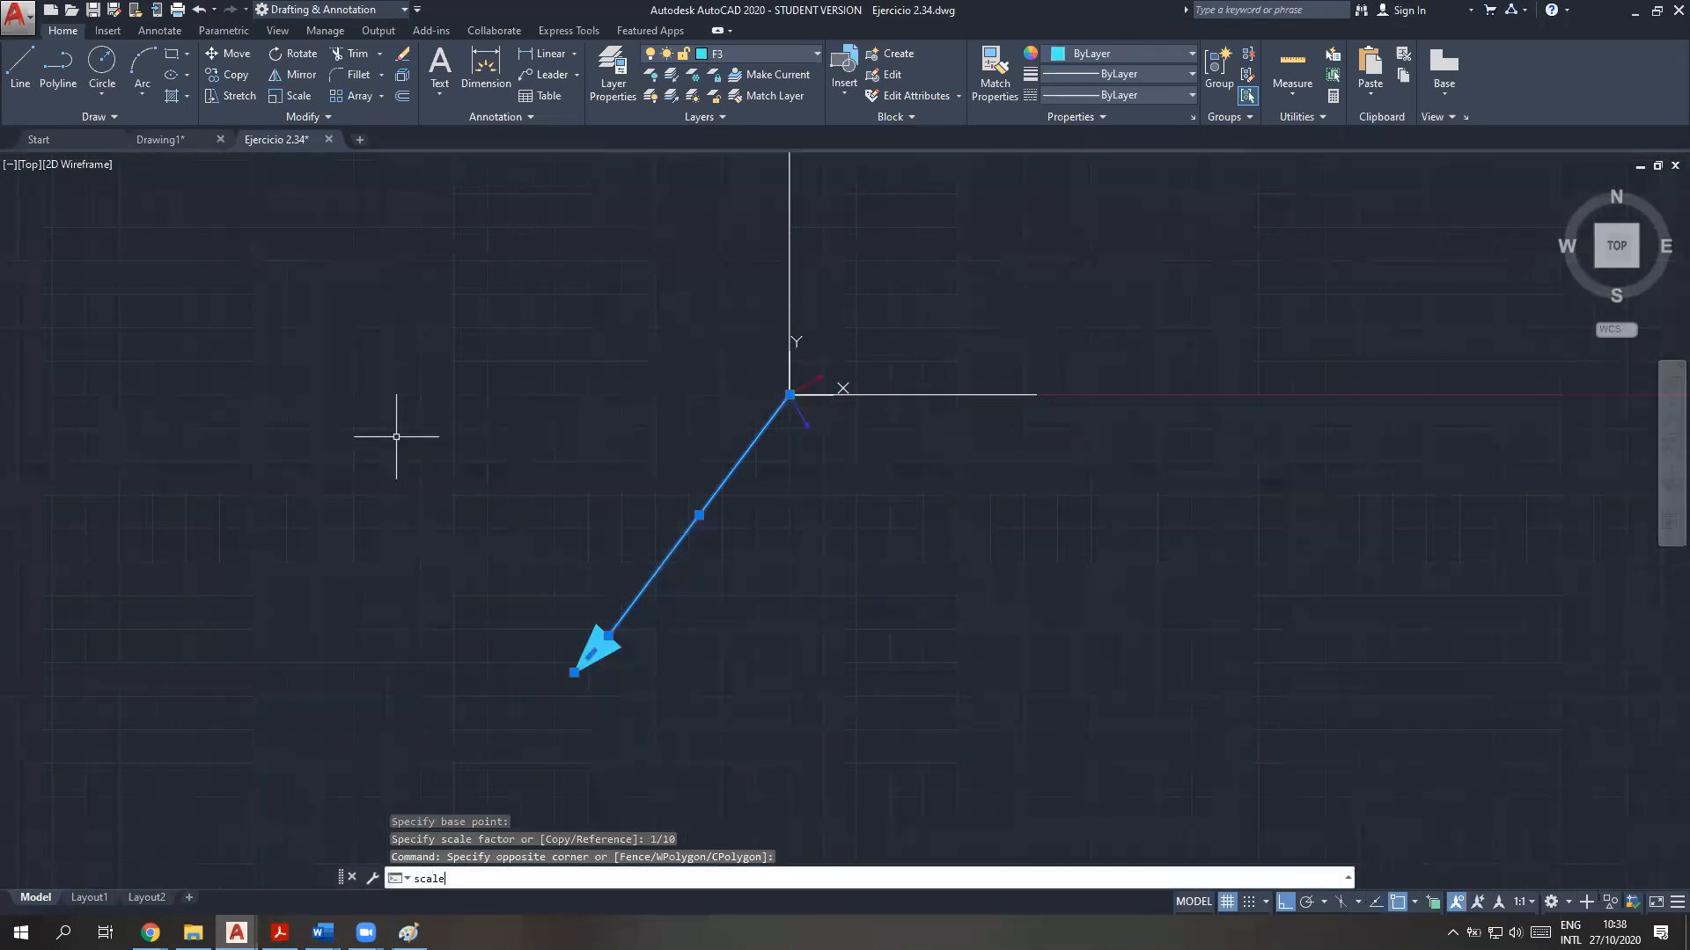
key(Return)
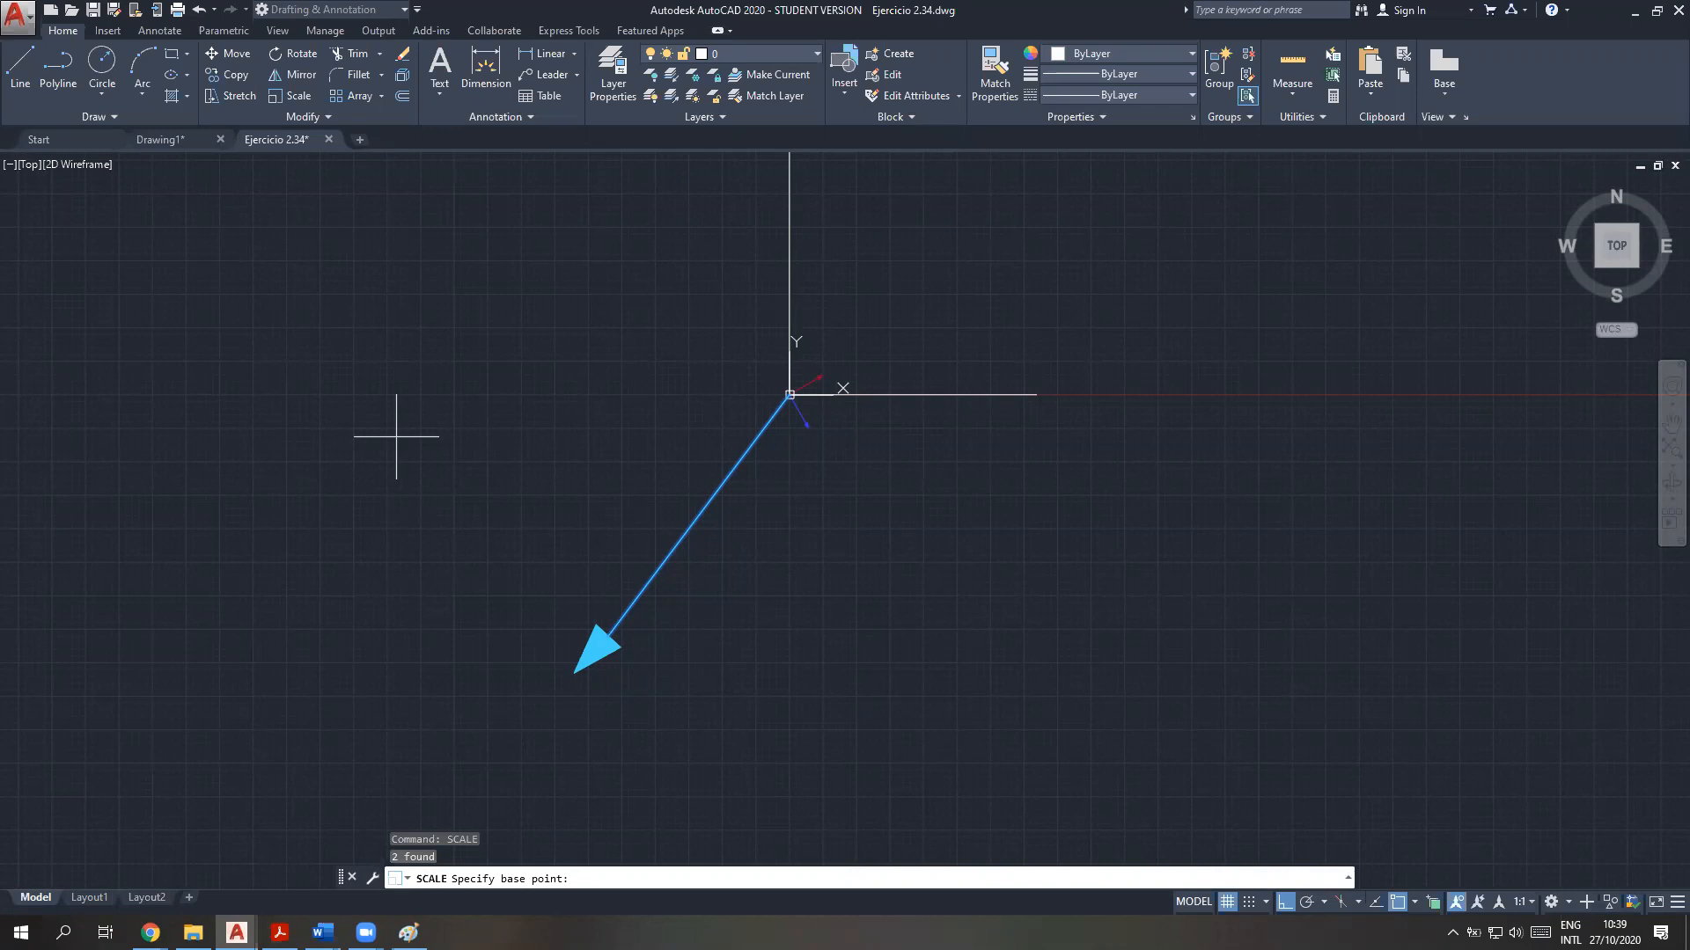
click(789, 395)
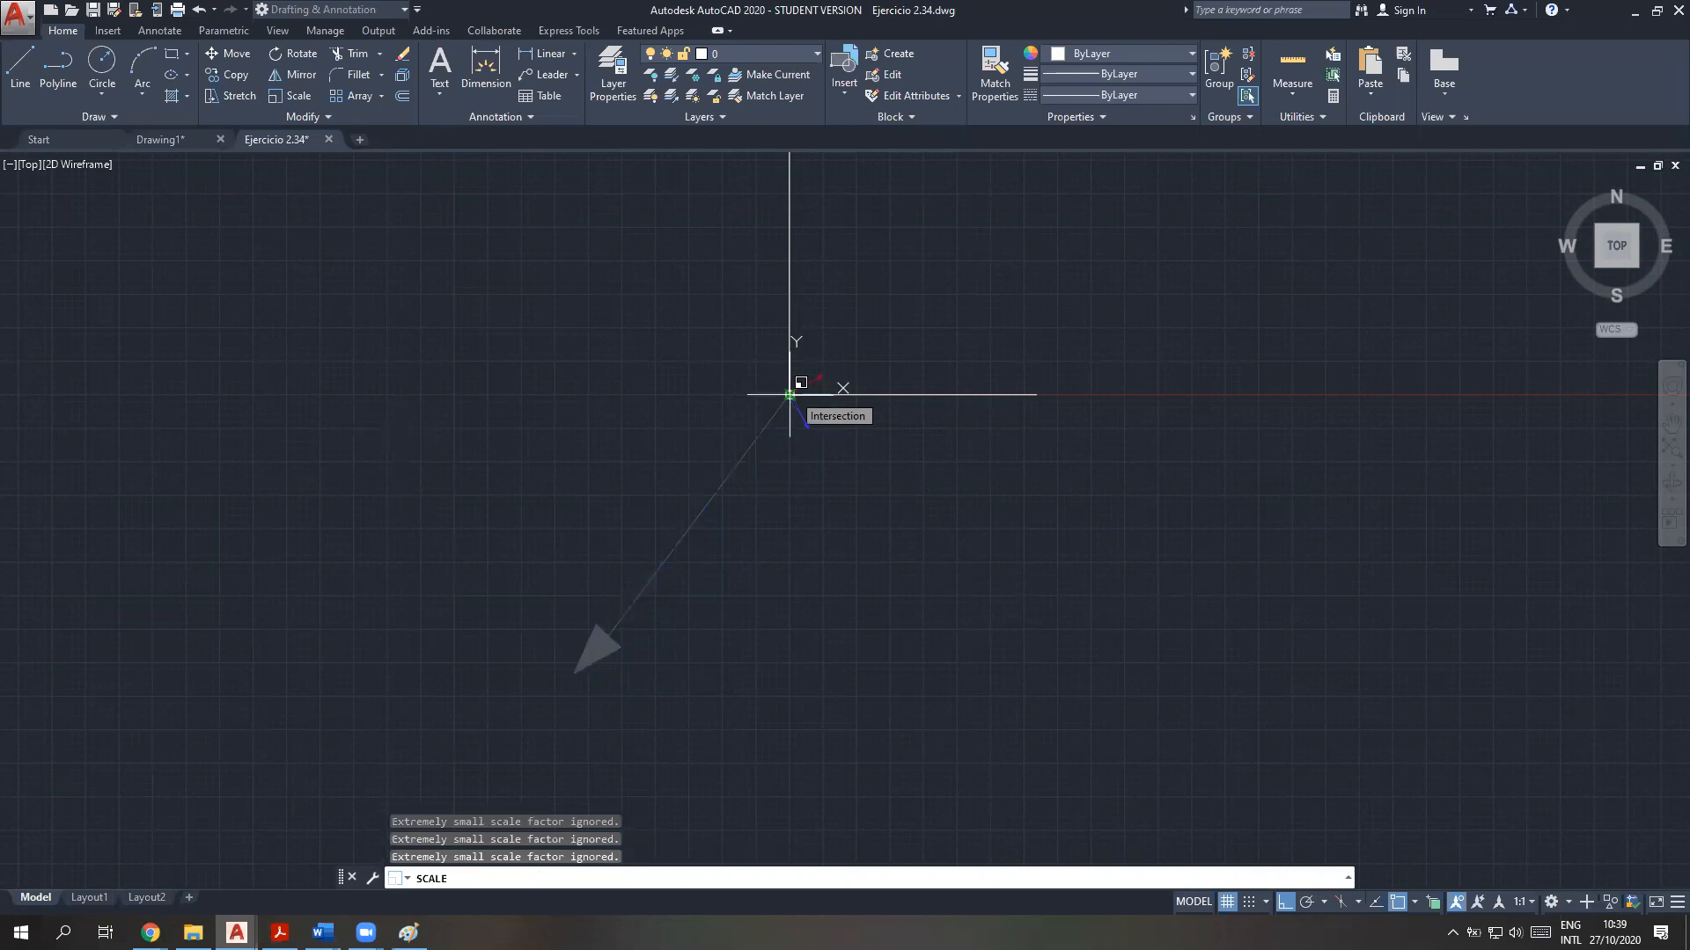
text(/)
key(BackSpace)
text(1/10)
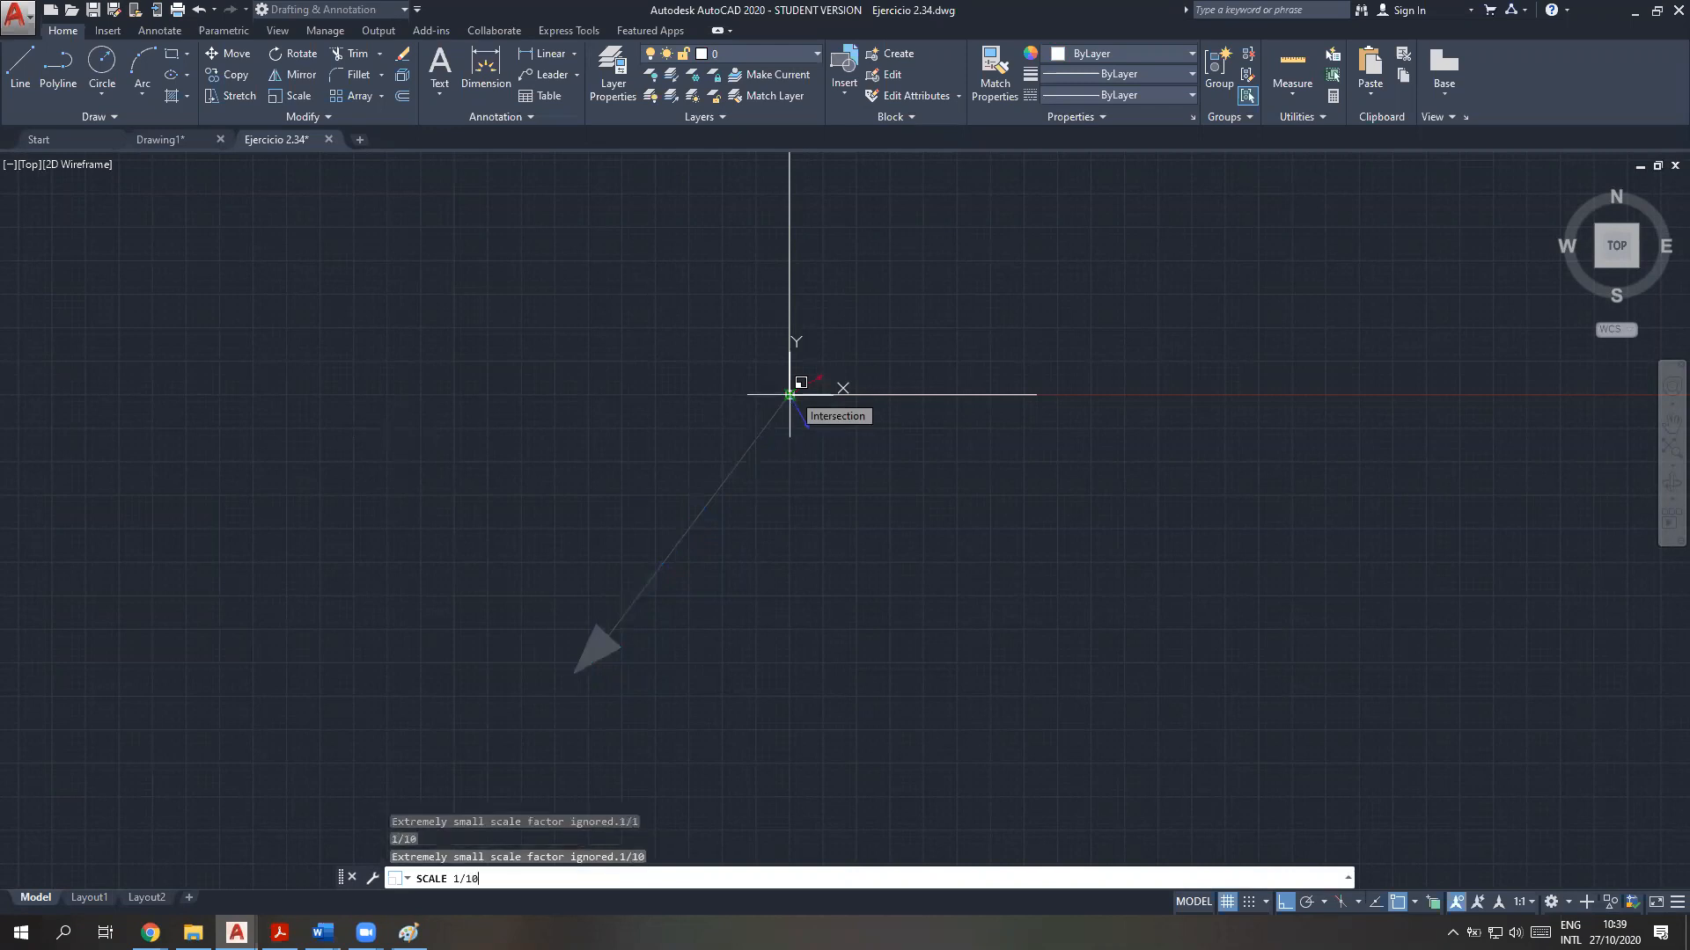
key(Return)
scroll(799, 390, up, 10)
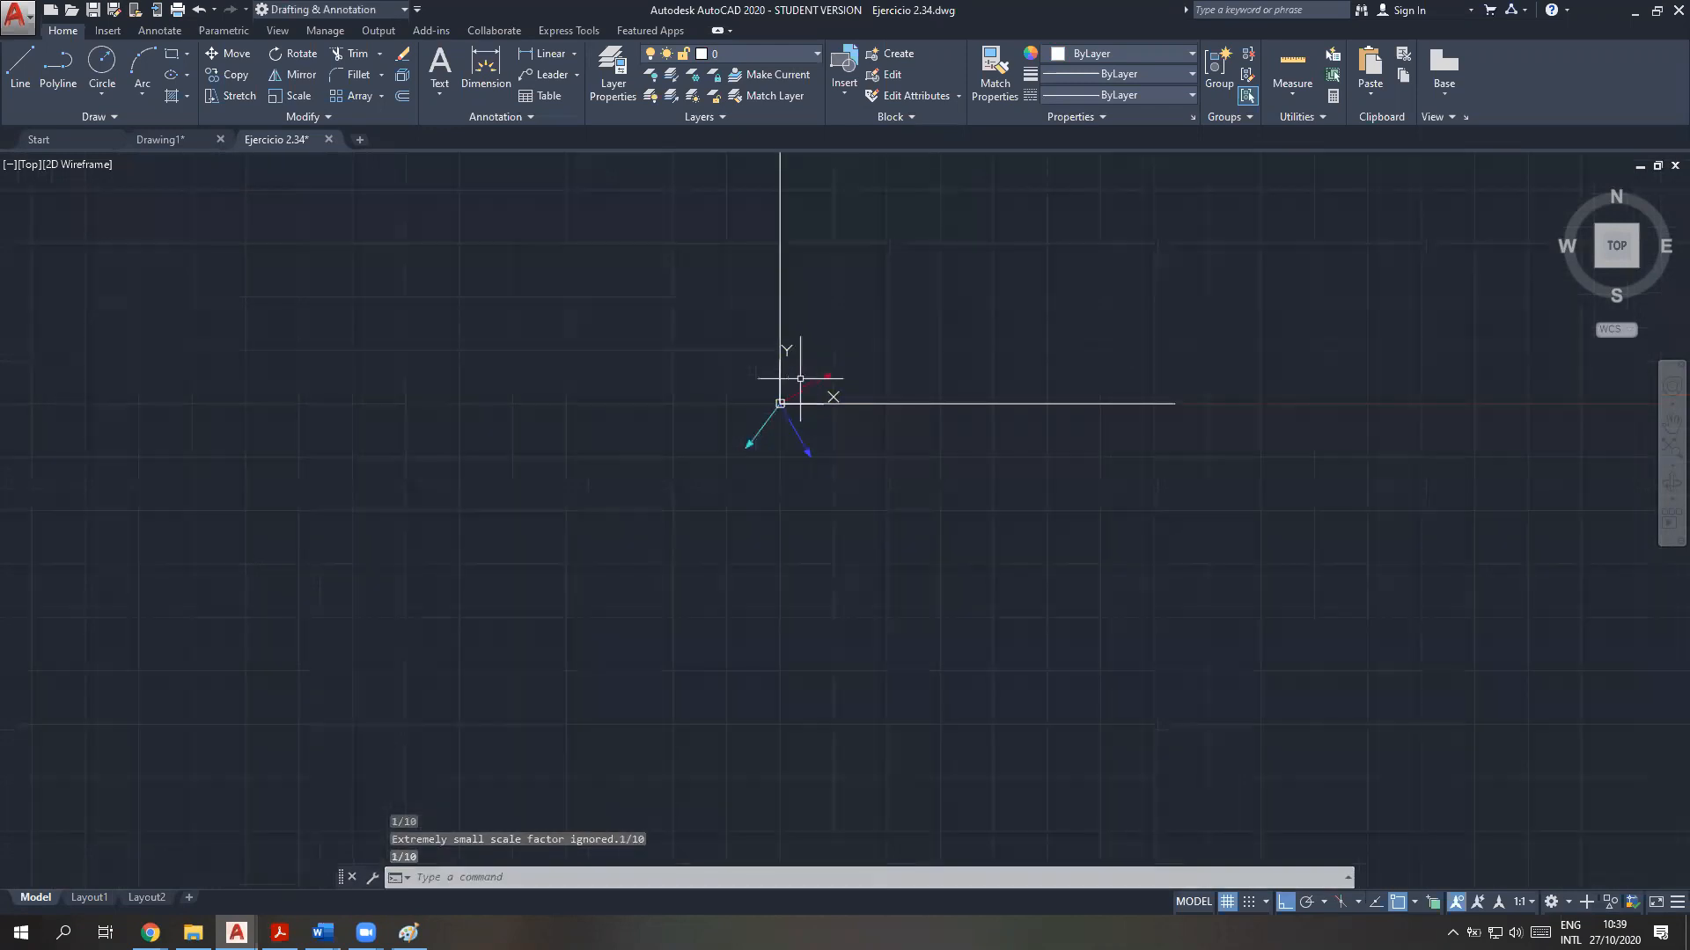
scroll(894, 577, down, 3)
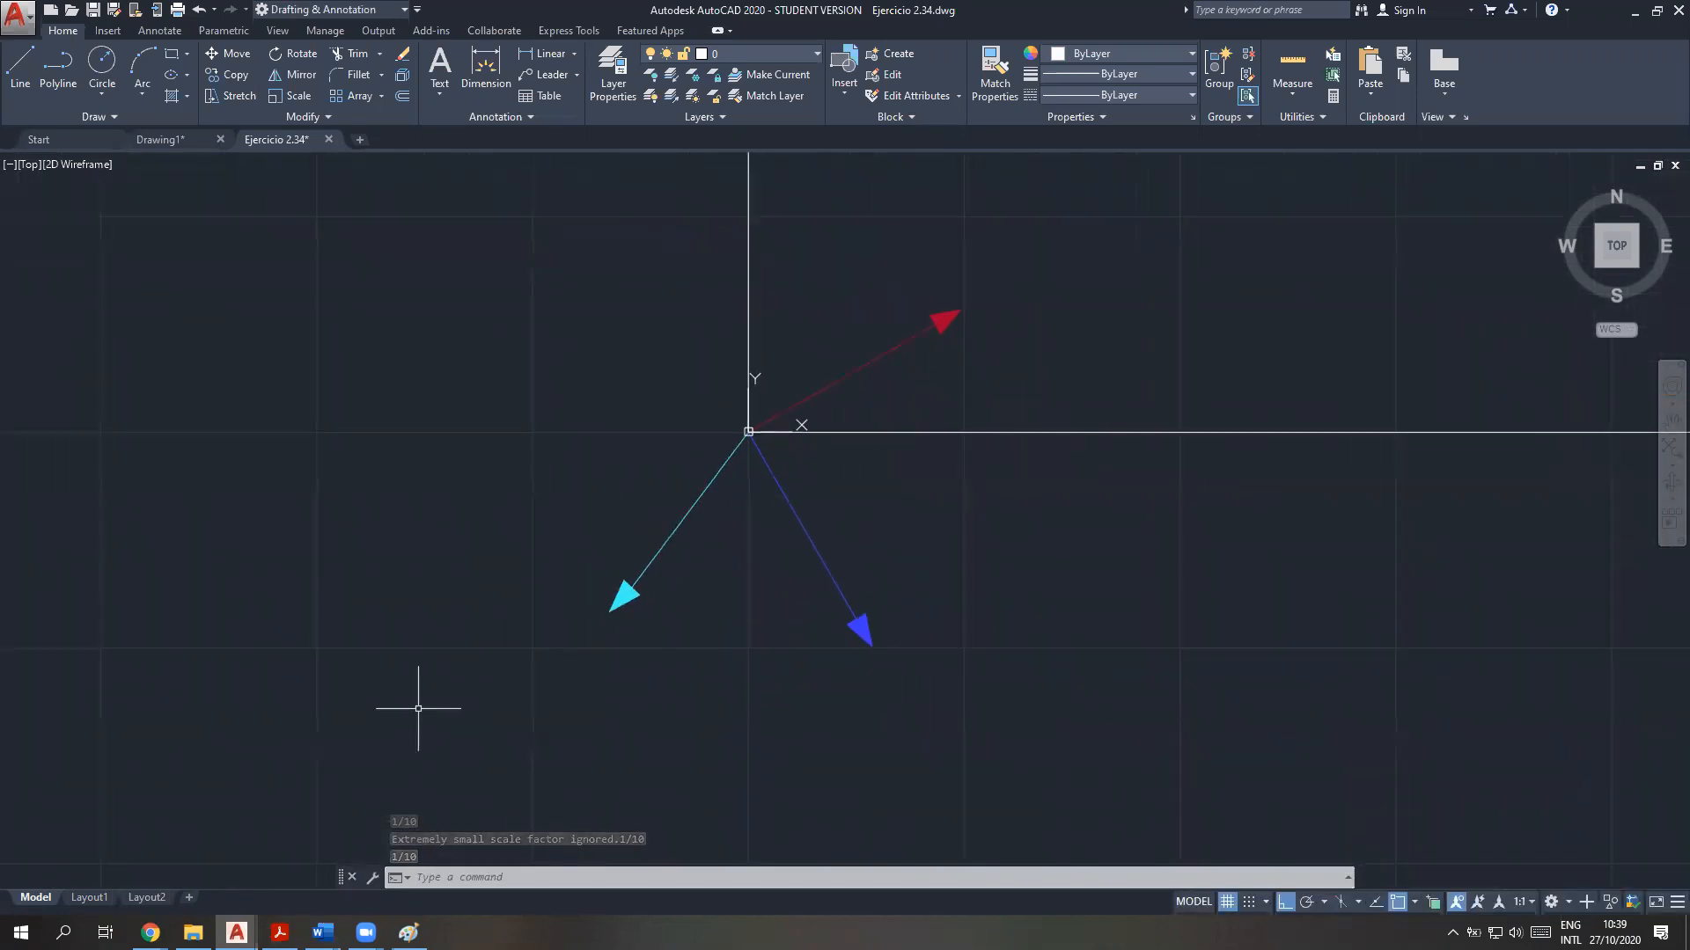
Check the direction of F1 in the Ejemplos Hibbeler Word document and return to AutoCAD
mouse_move(322, 933)
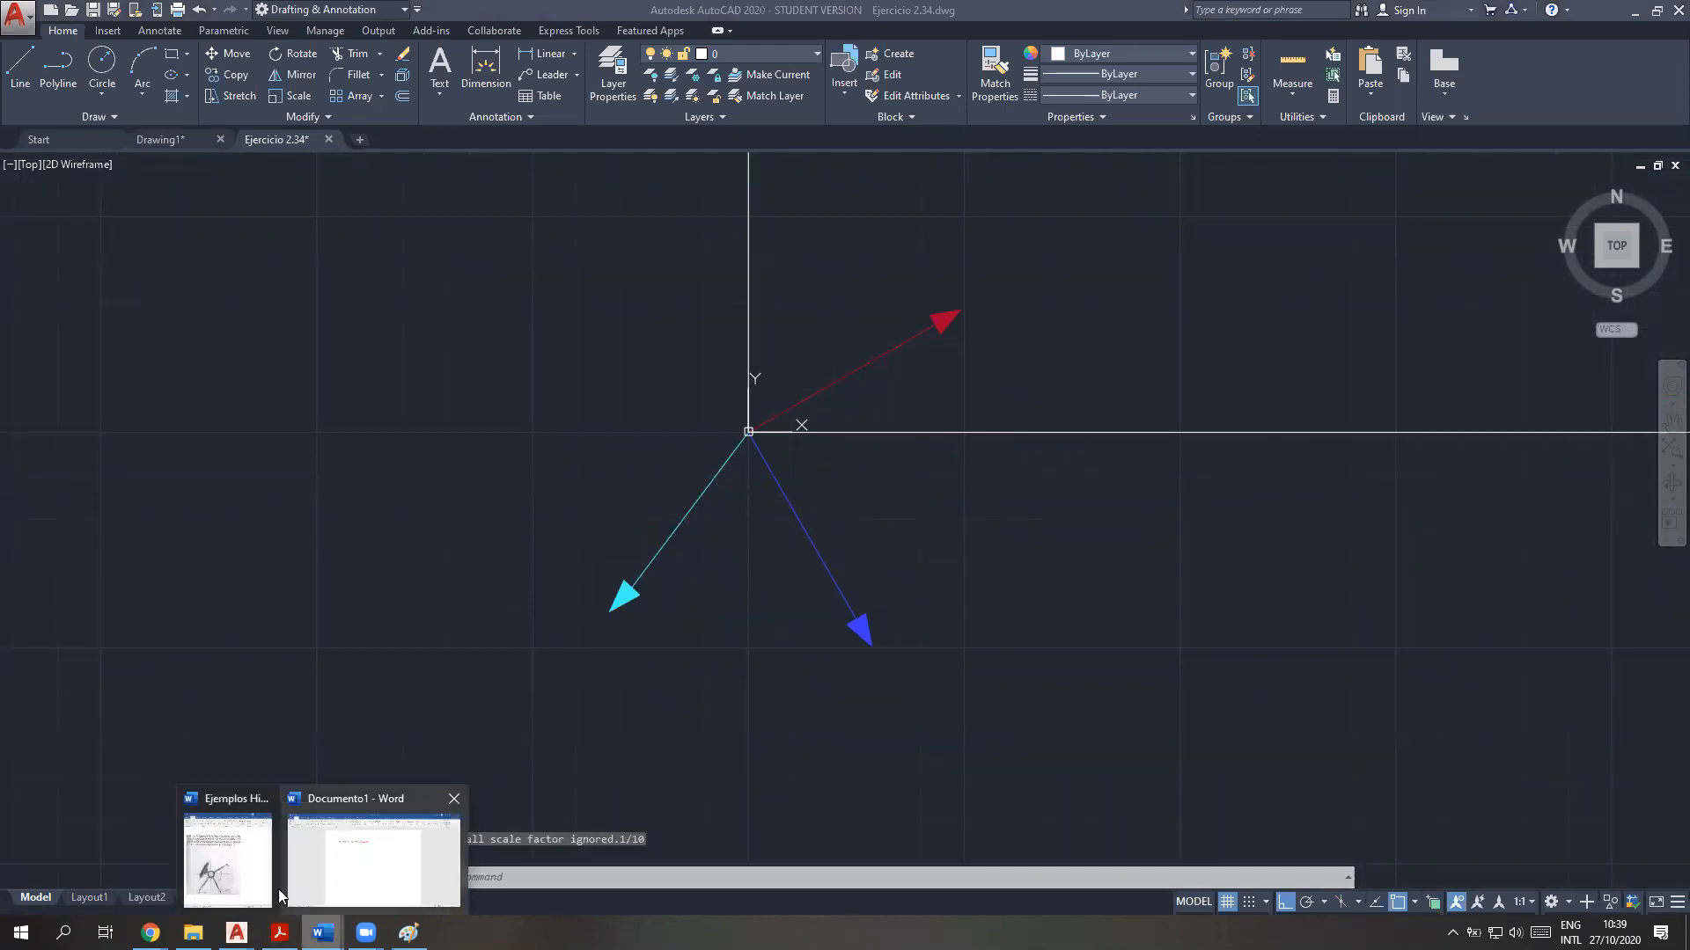
click(229, 875)
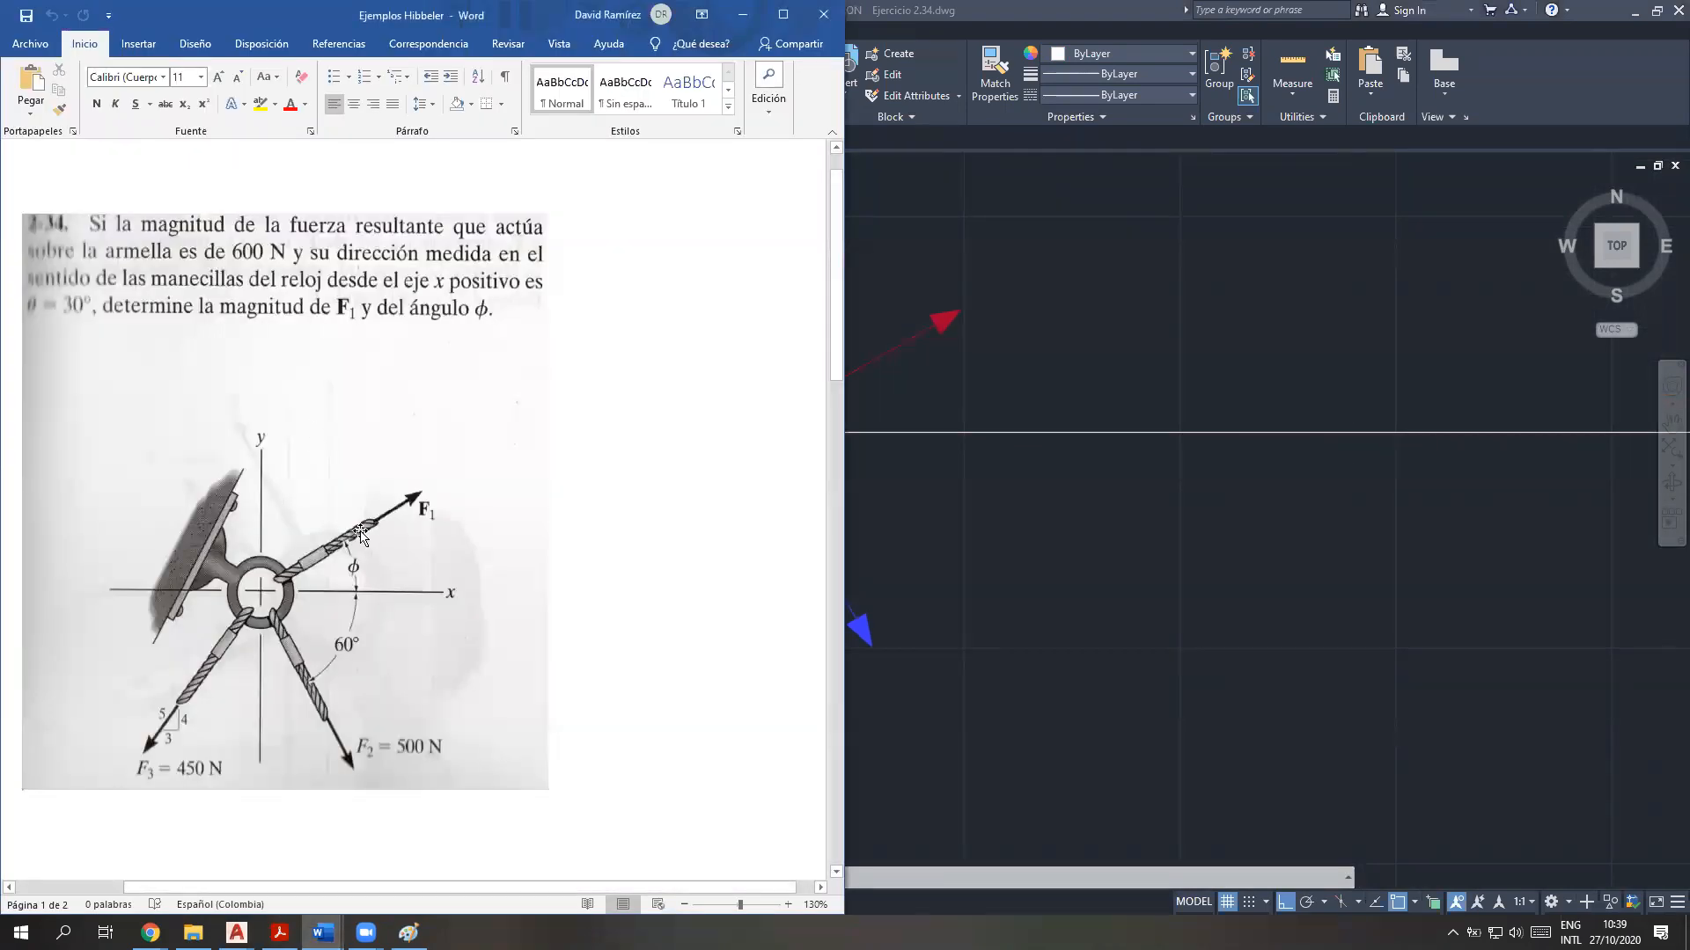
click(951, 581)
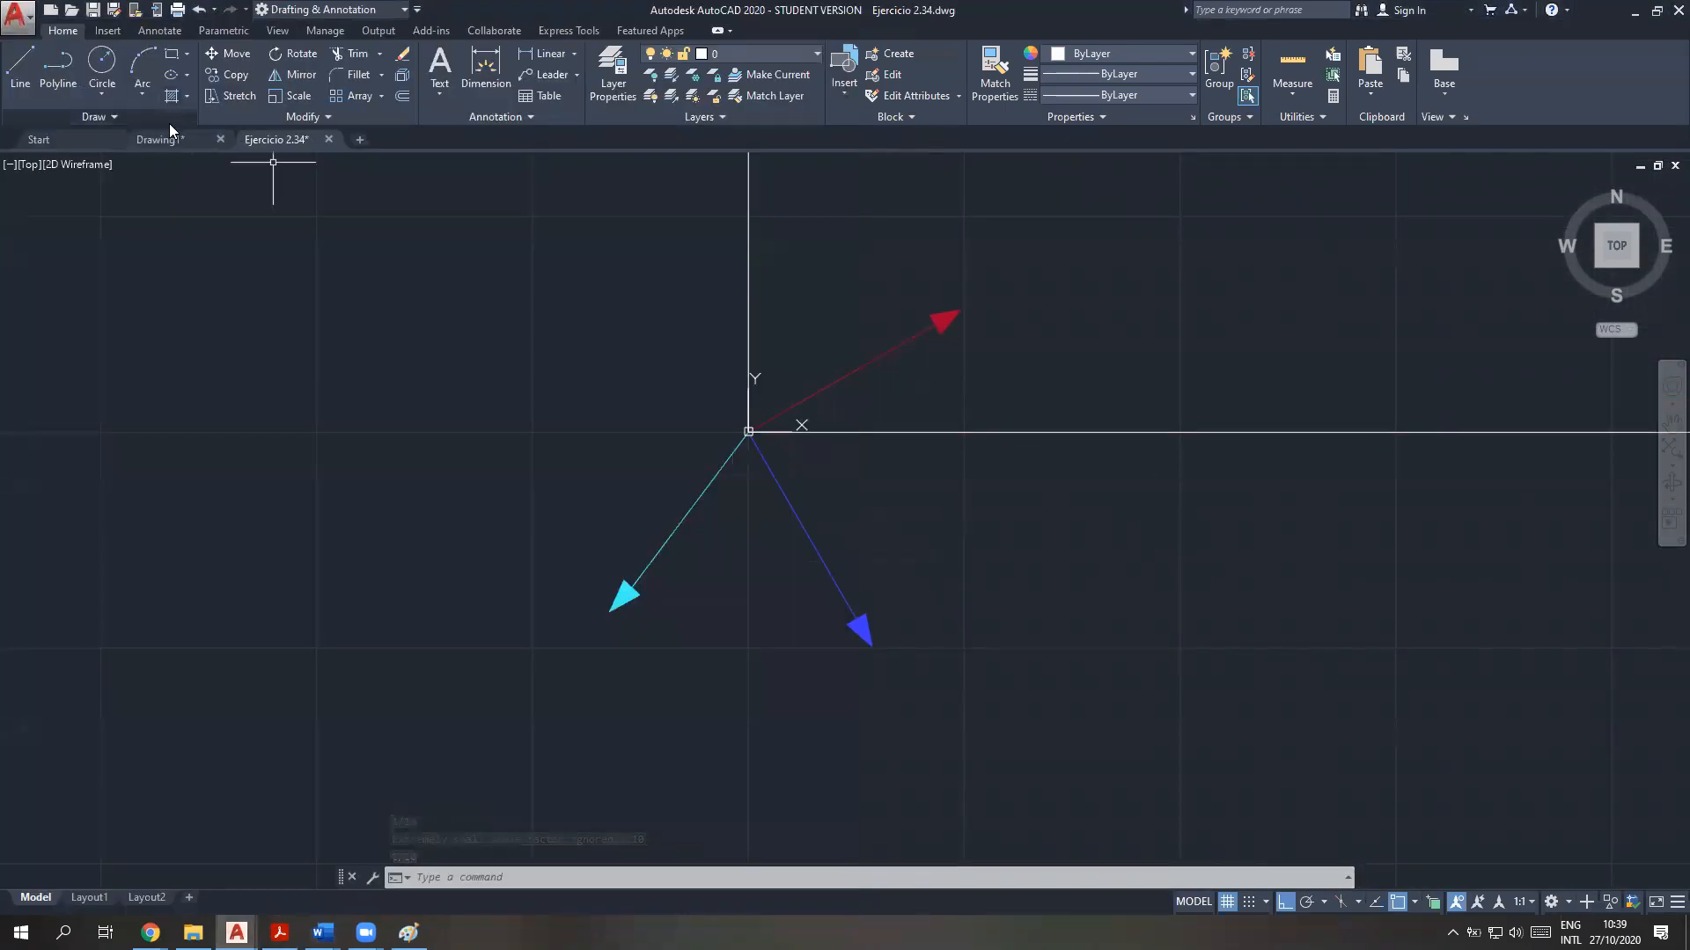
Dimension the angle between the red F1 arrow and the positive X axis, placing the arc beyond the arrowhead
click(159, 32)
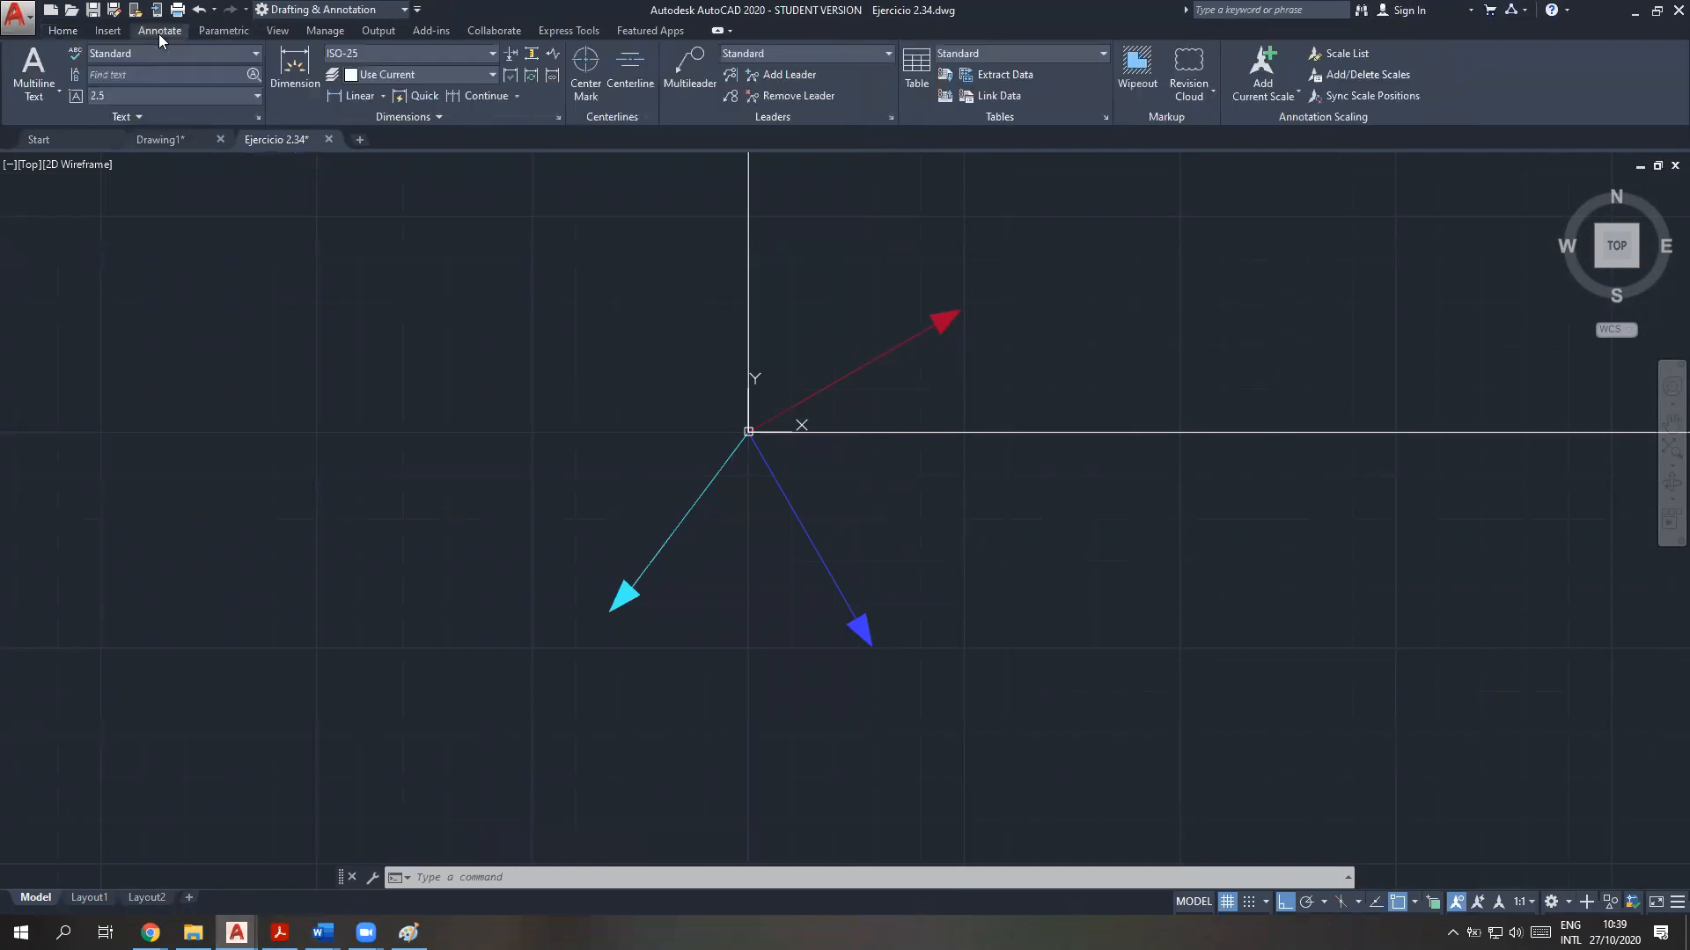
click(293, 86)
click(895, 433)
click(858, 372)
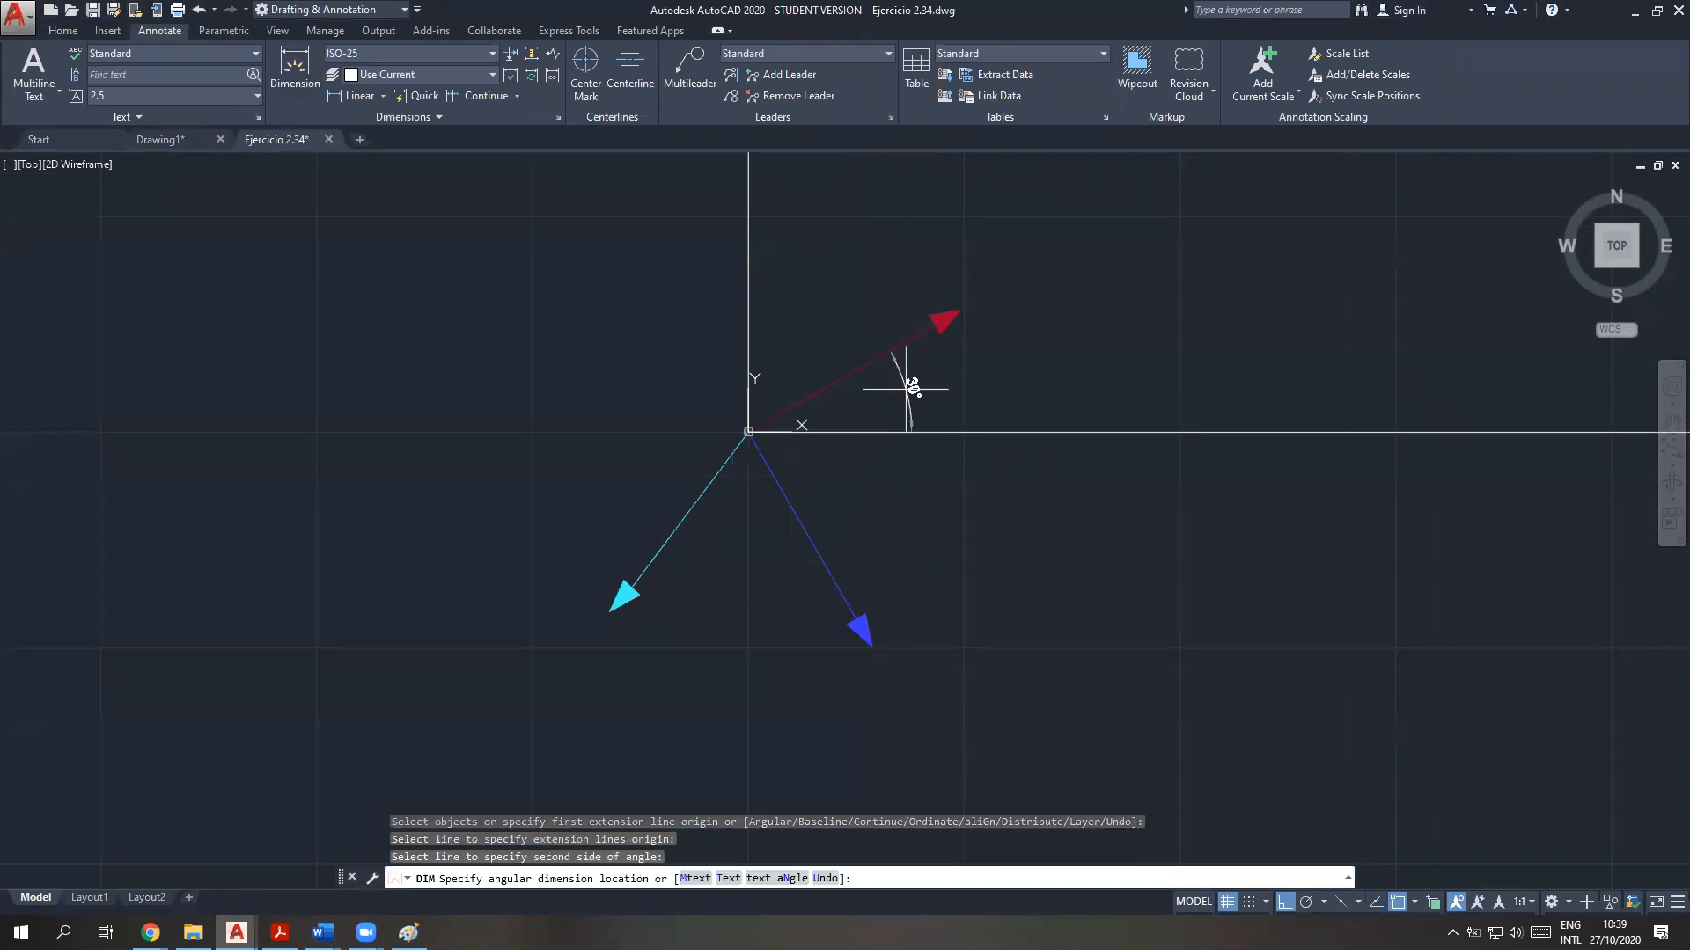
click(1091, 367)
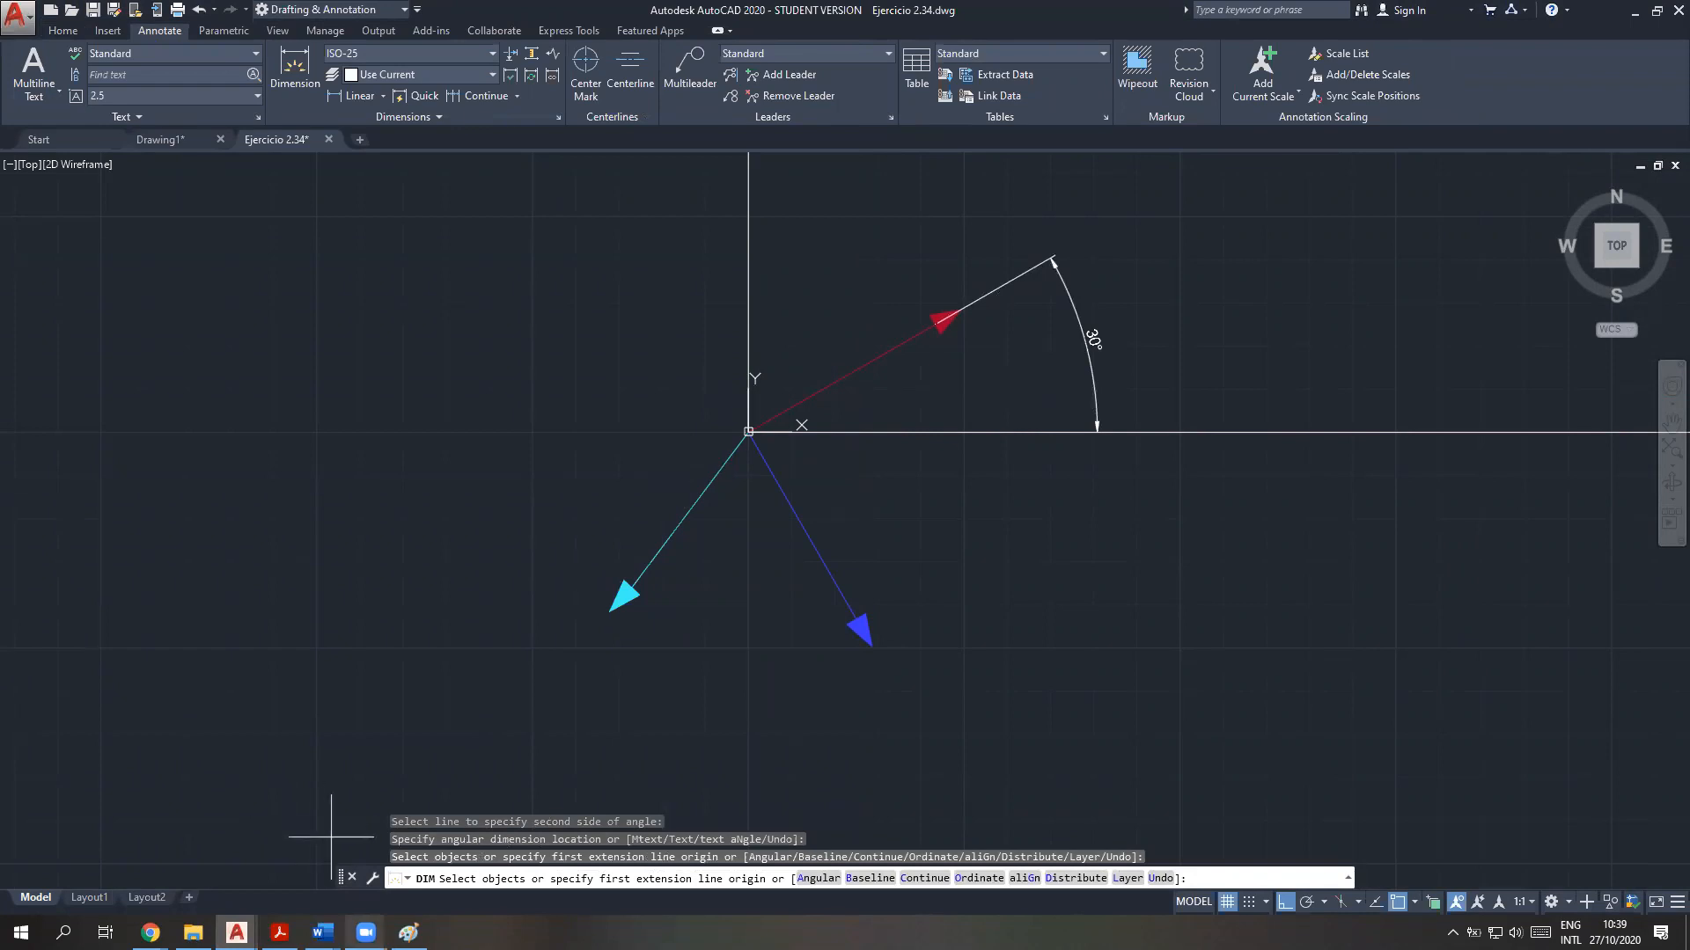
Check the 3-4-5 slope triangle of F3 in the Ejemplos Hibbeler Word document and return to AutoCAD
click(322, 933)
click(227, 862)
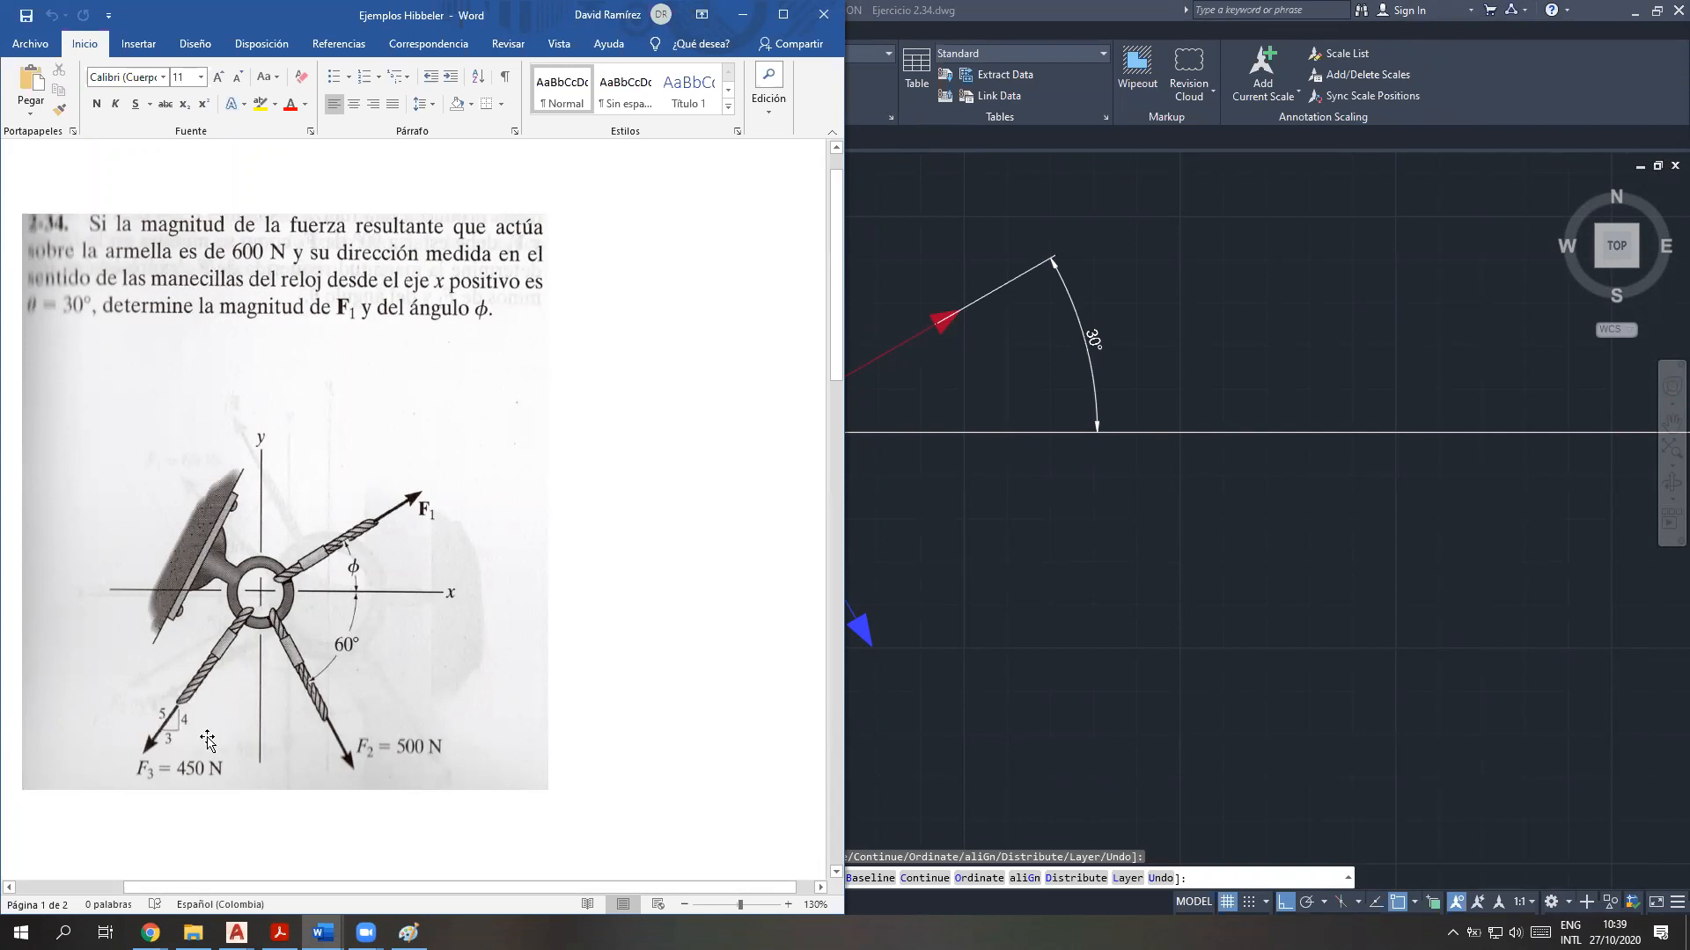
click(237, 932)
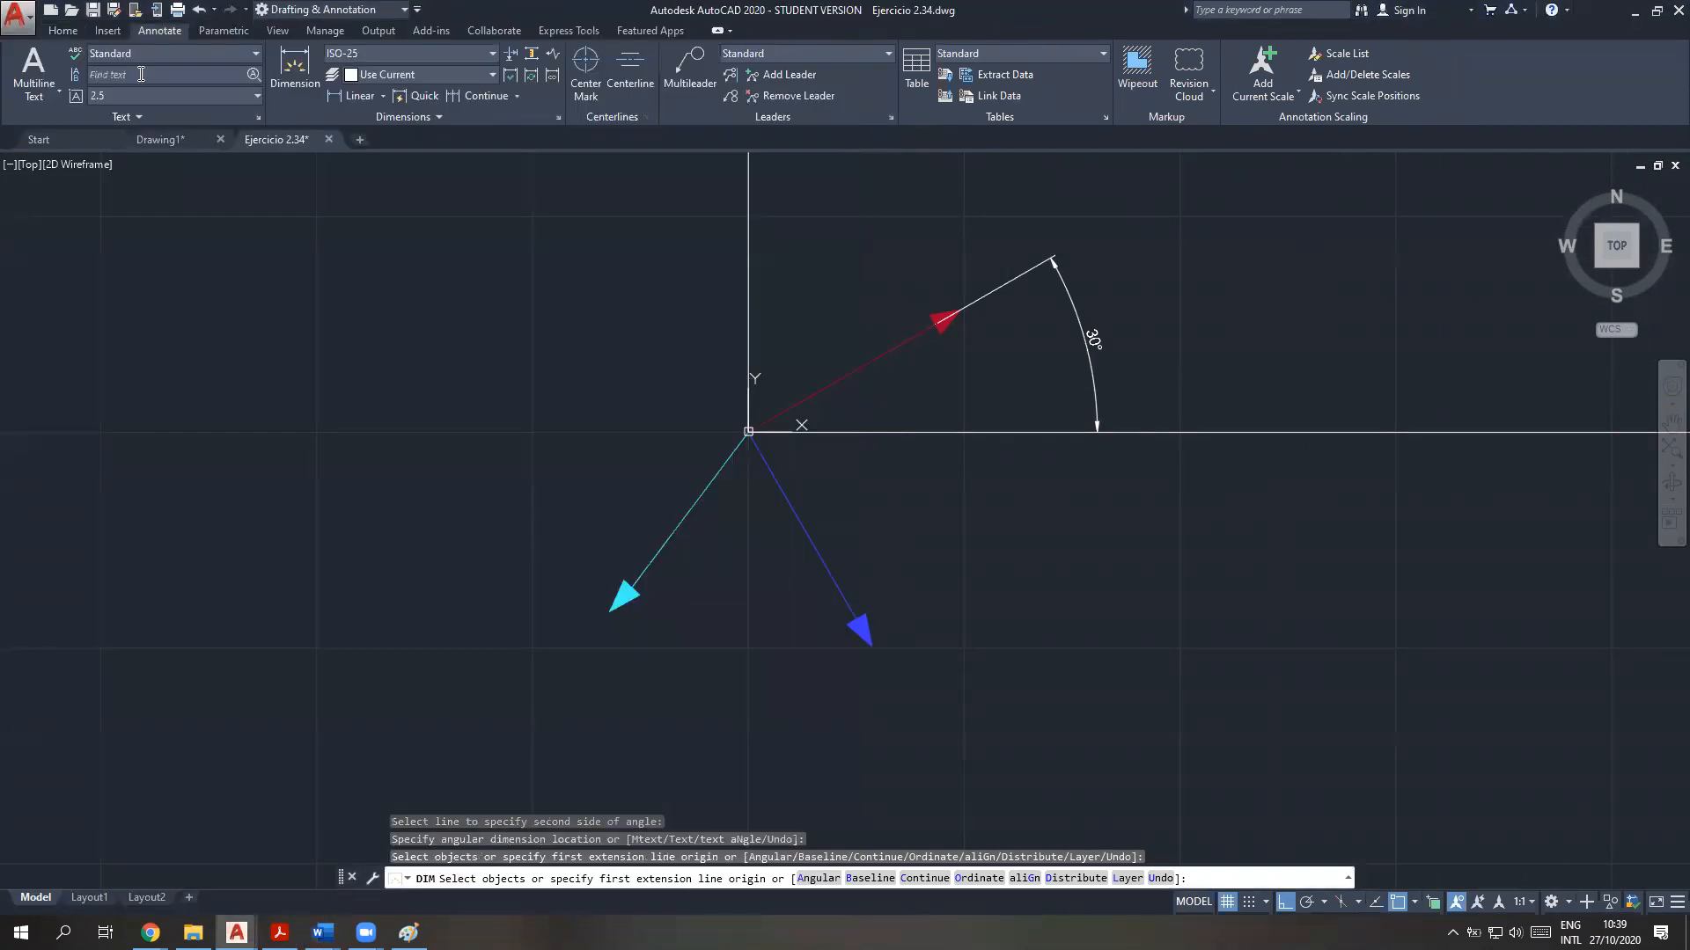
Dimension the angle between the cyan F3 arrow and the downward extension of the Y axis
click(310, 77)
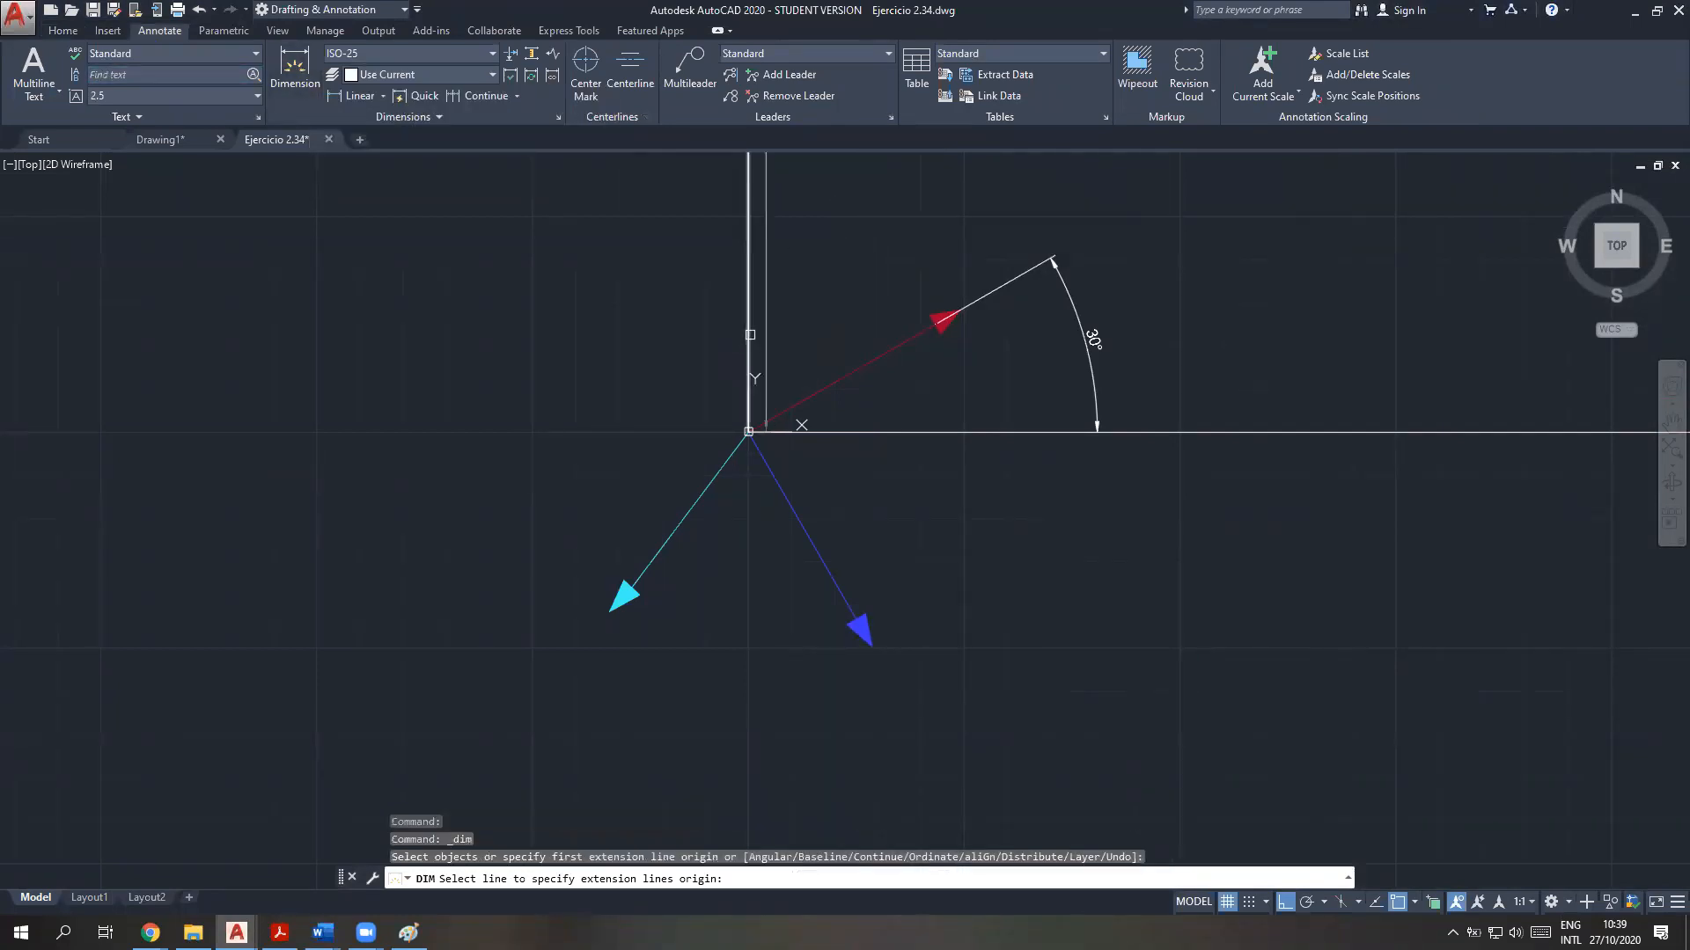
click(748, 335)
click(718, 472)
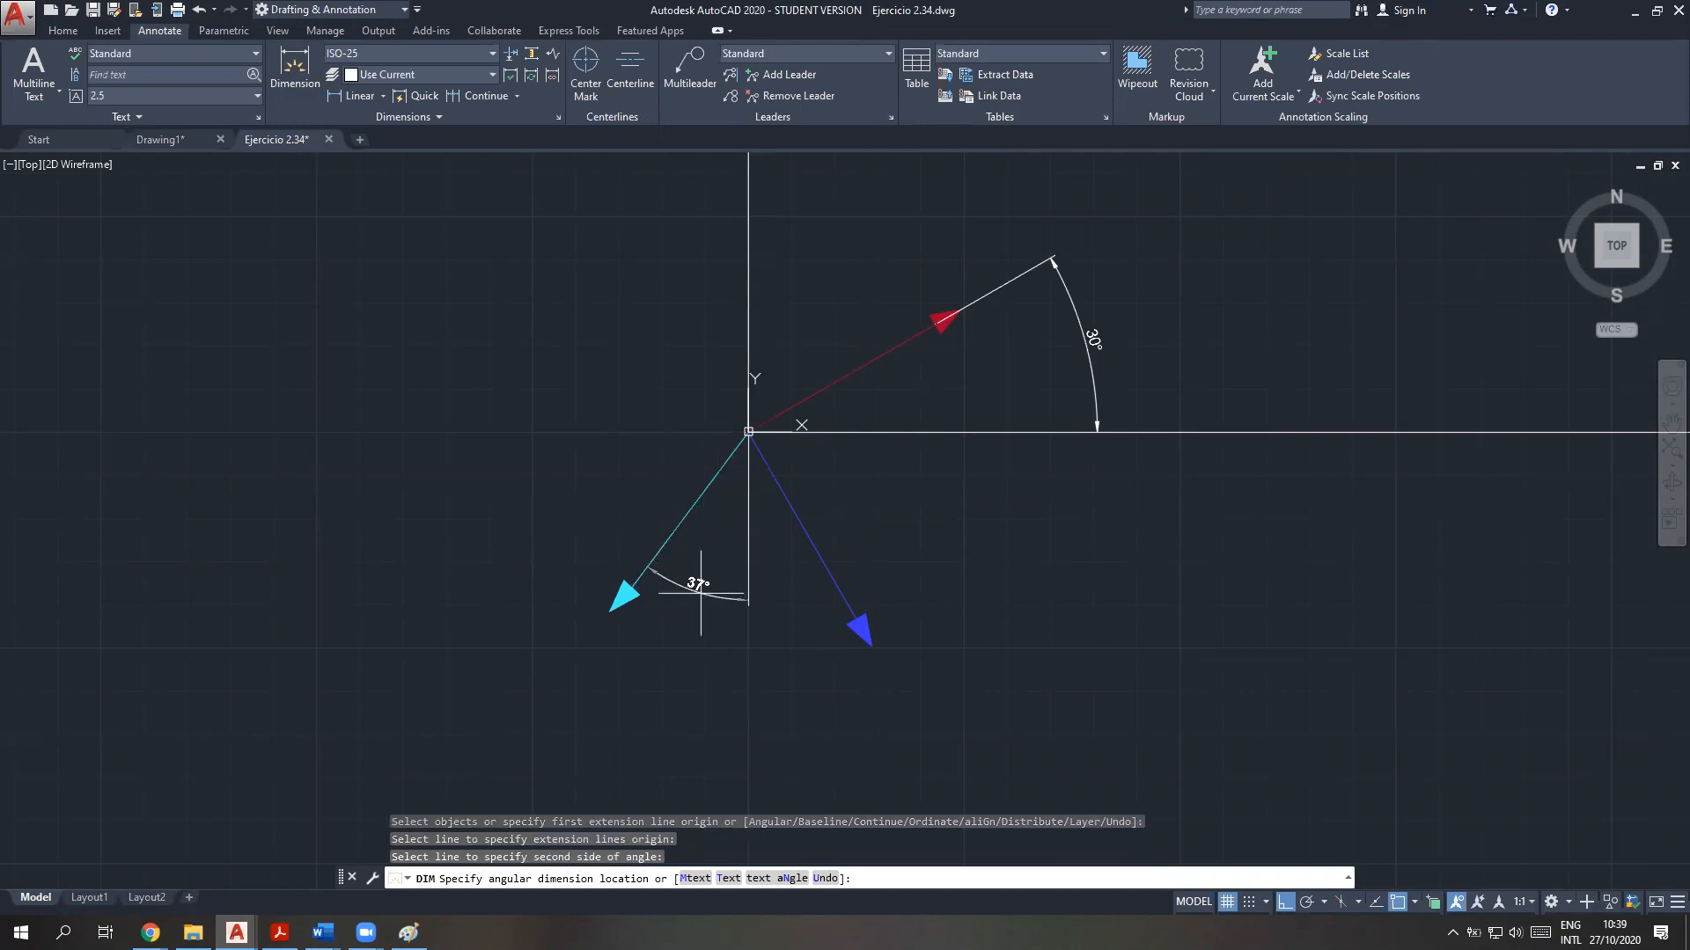
click(711, 581)
key(Return)
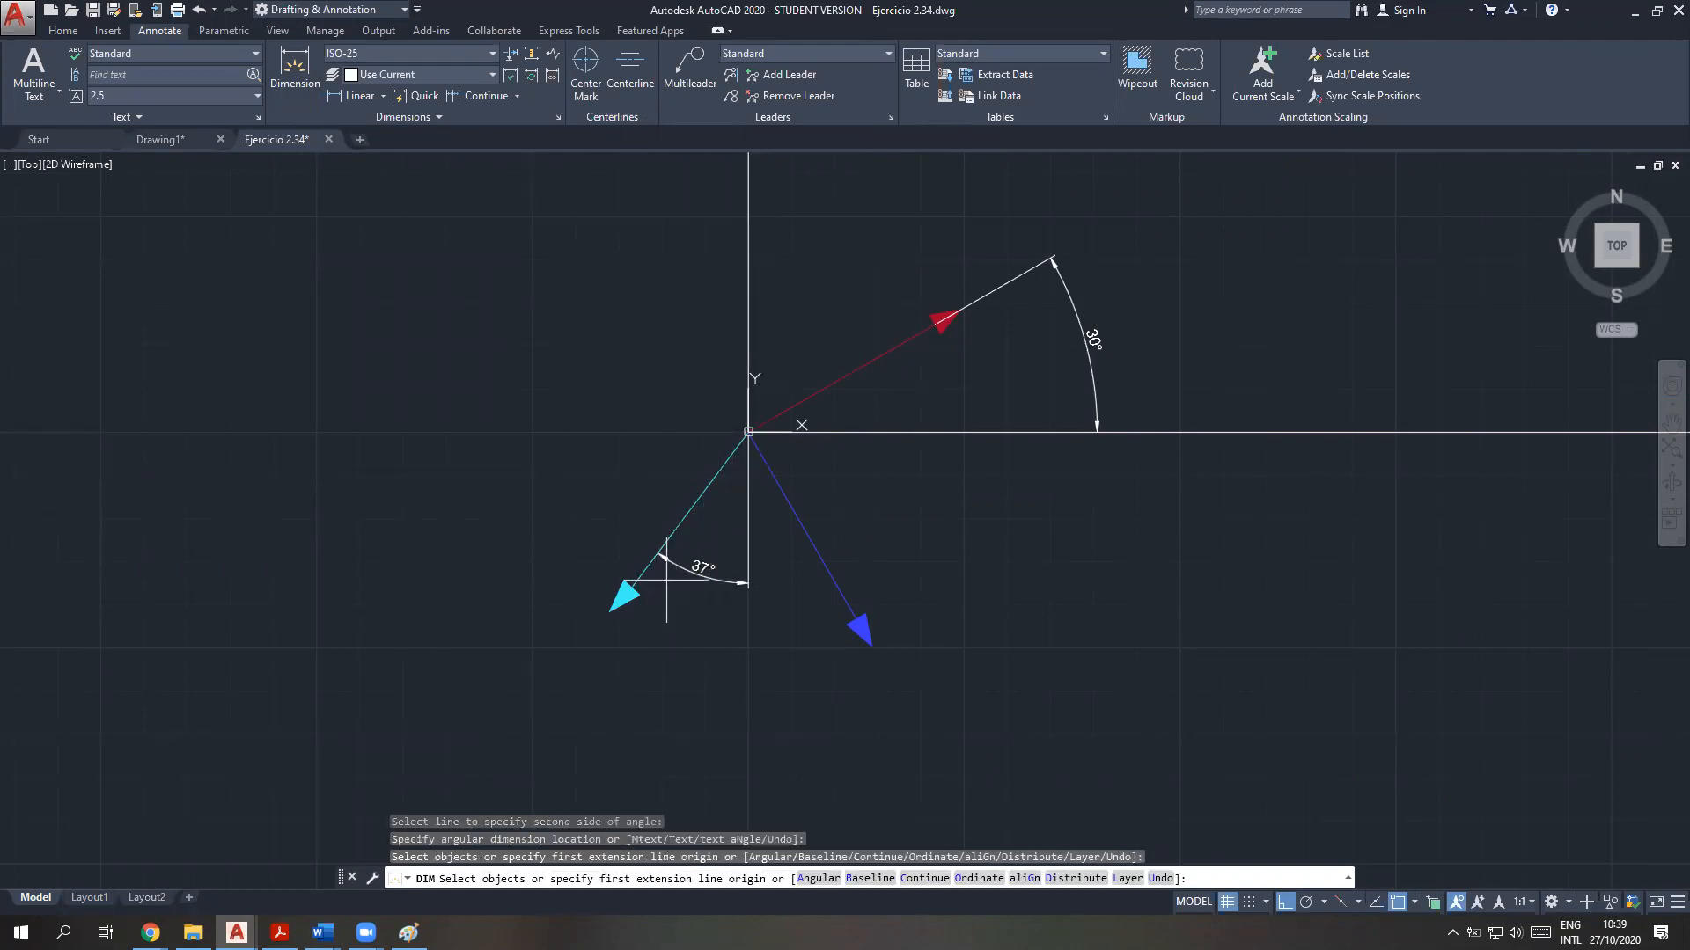
key(Escape)
Dimension the angle between the blue F2 arrow and the positive X axis, with the arc between them
key(Return)
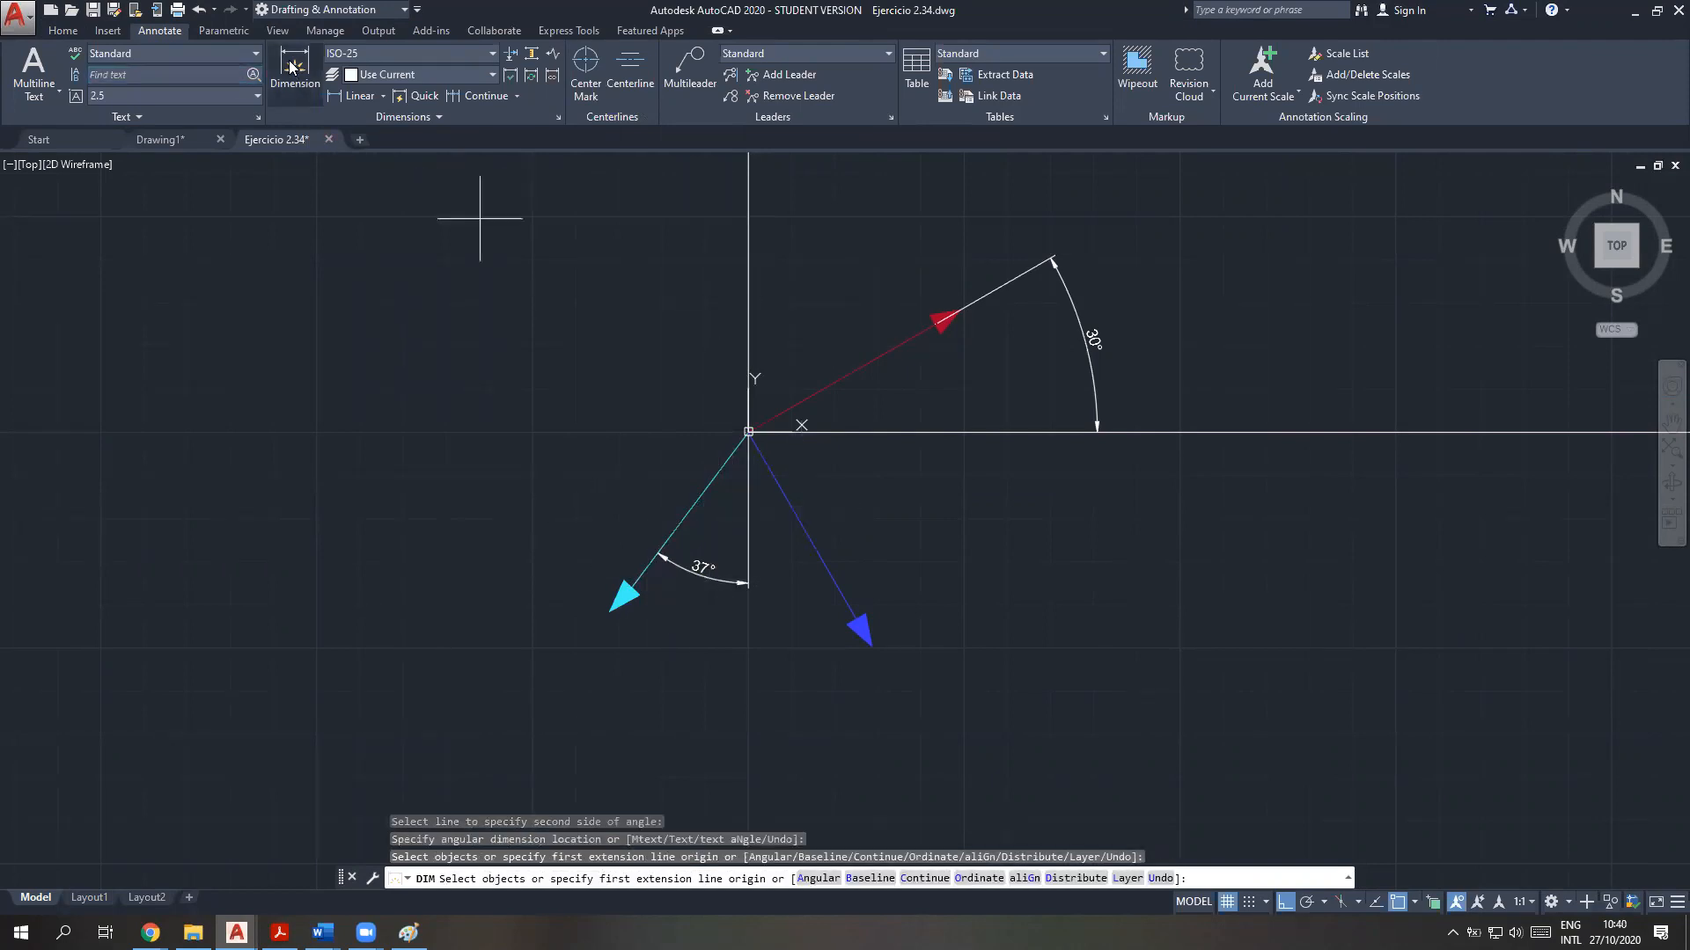
key(Return)
click(807, 532)
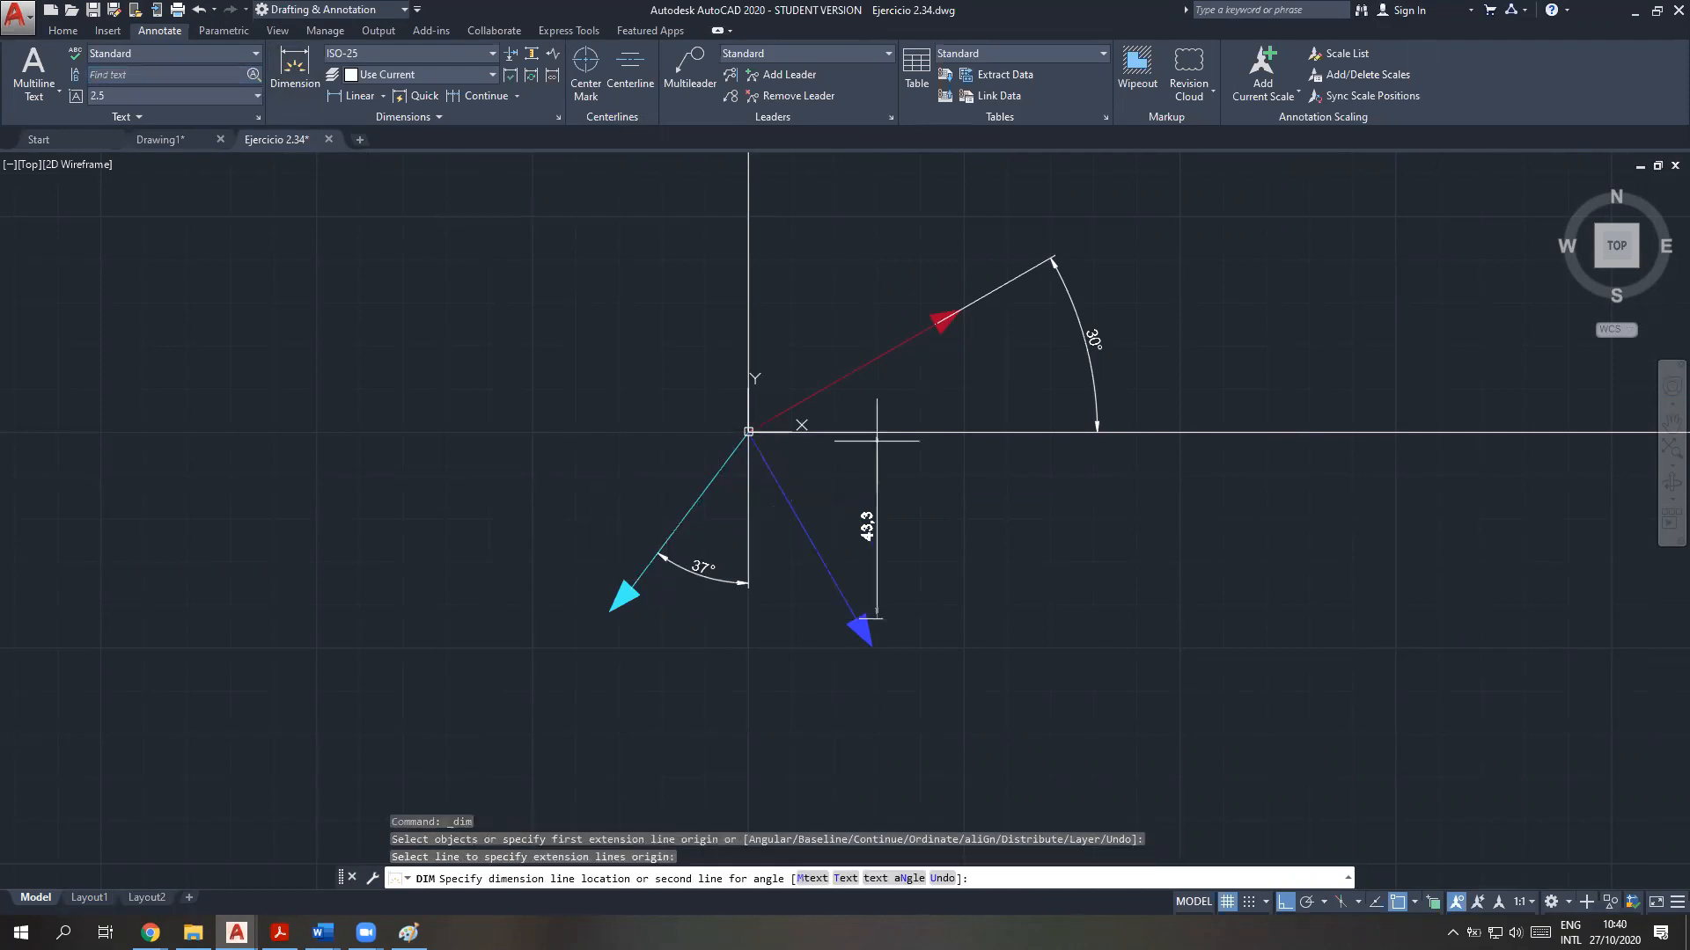
click(801, 425)
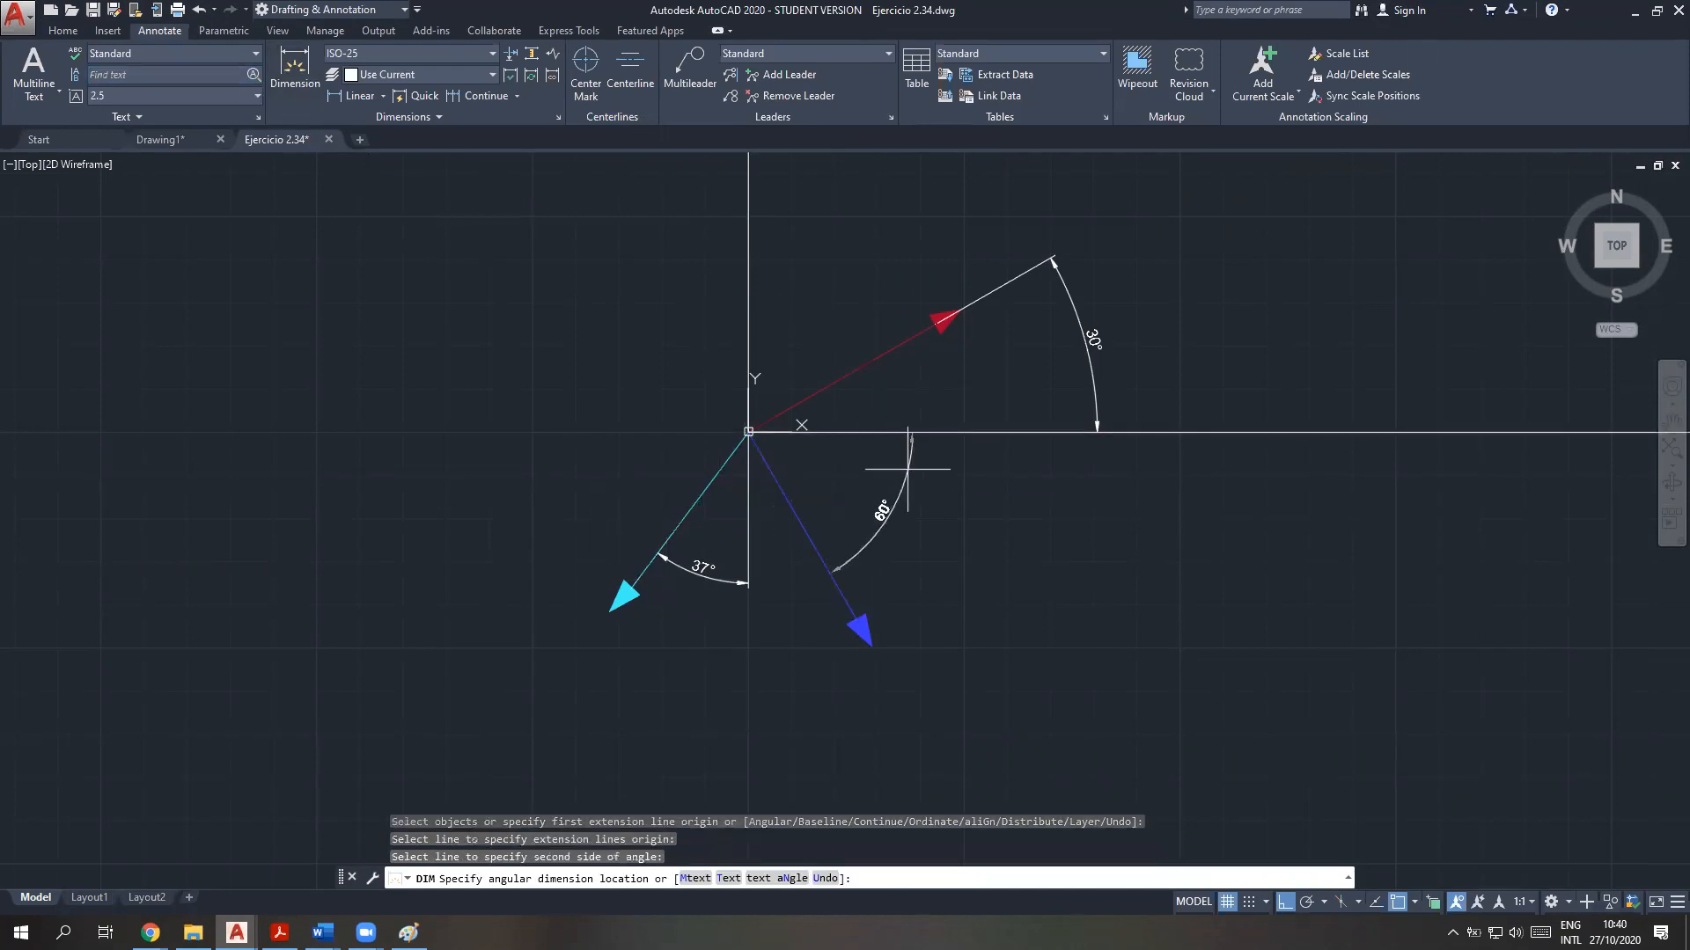
click(883, 512)
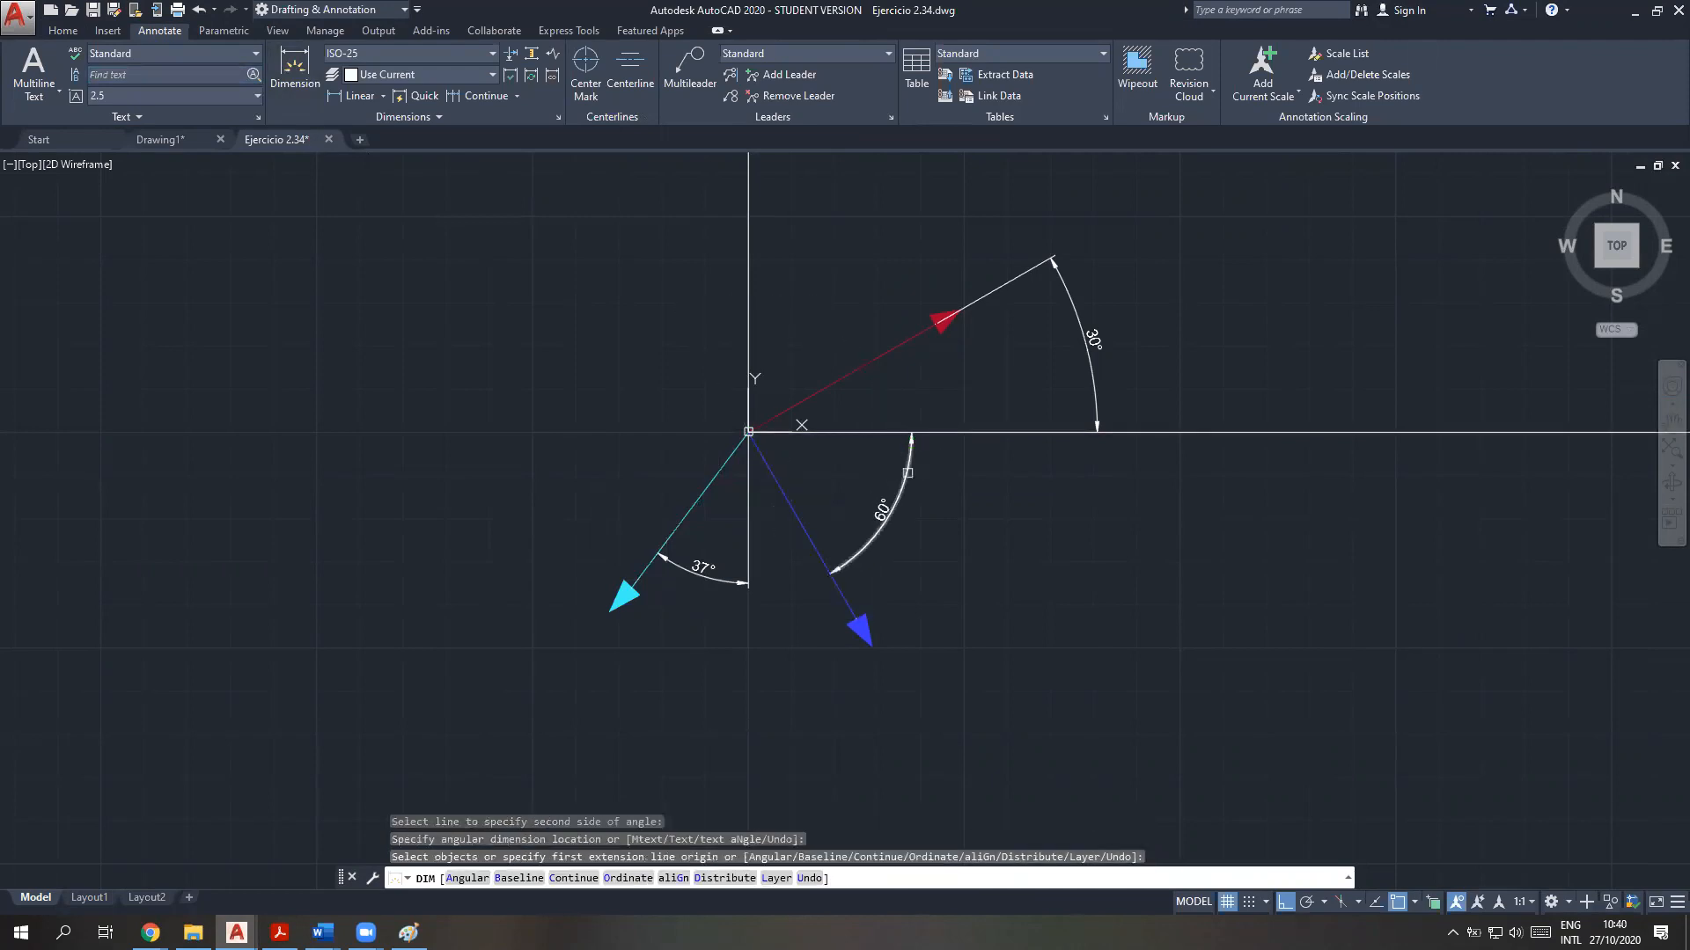
key(Escape)
Delete the three angle dimensions of F3, F2 and F1 from the drawing
click(699, 581)
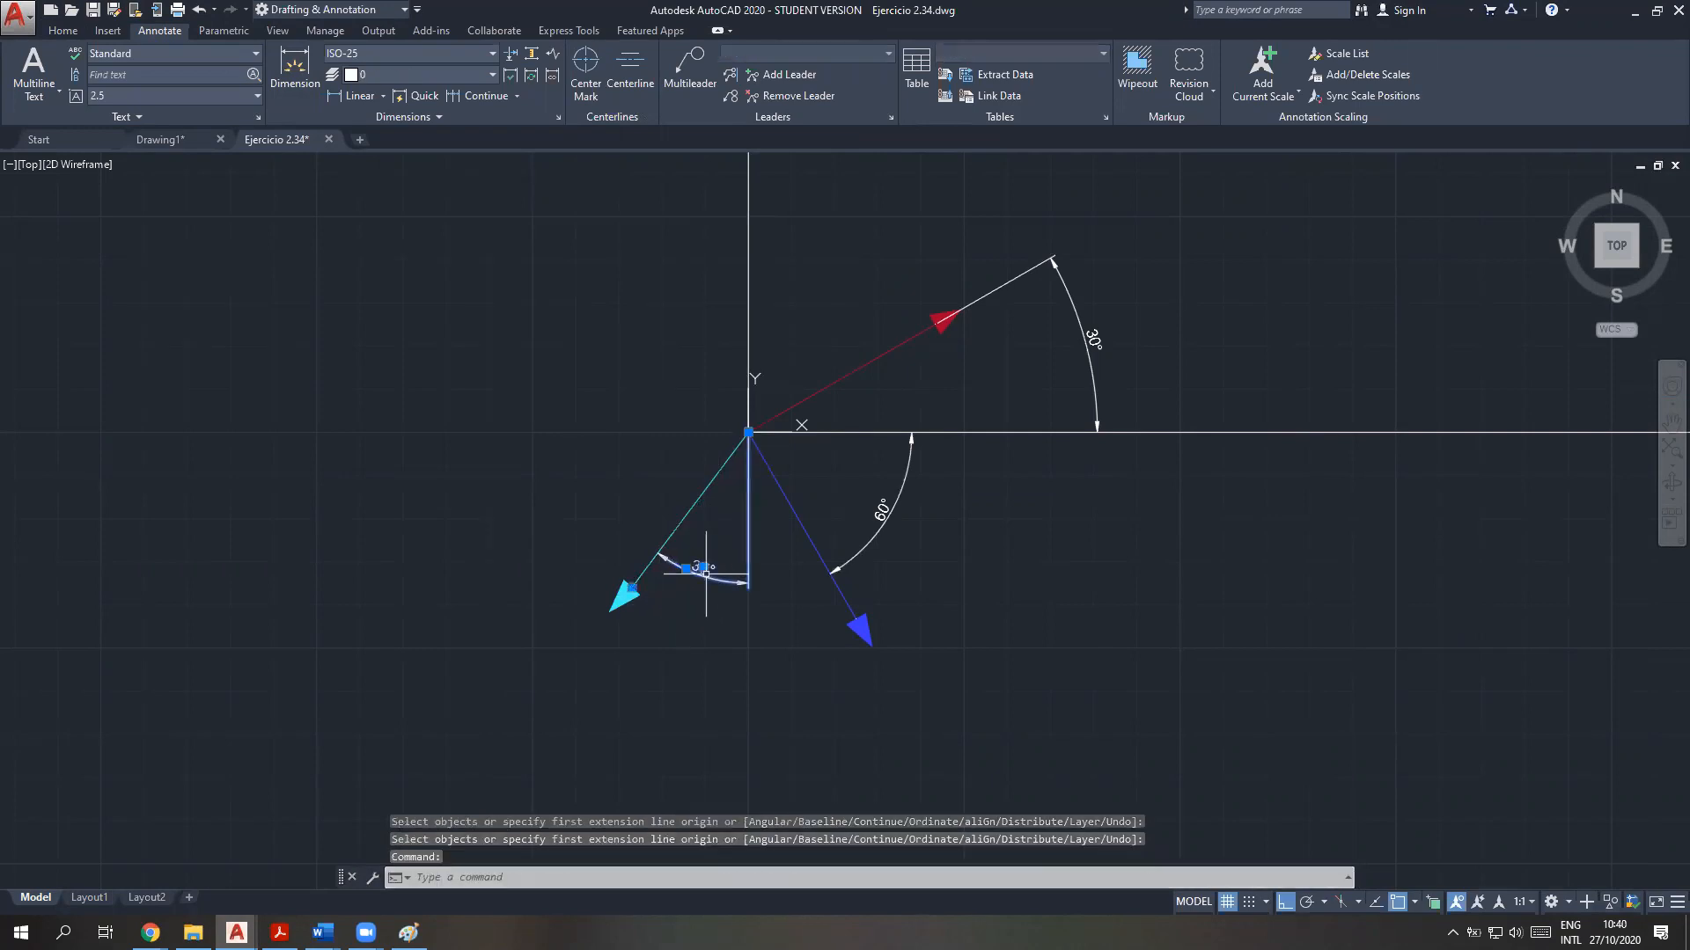
key(Delete)
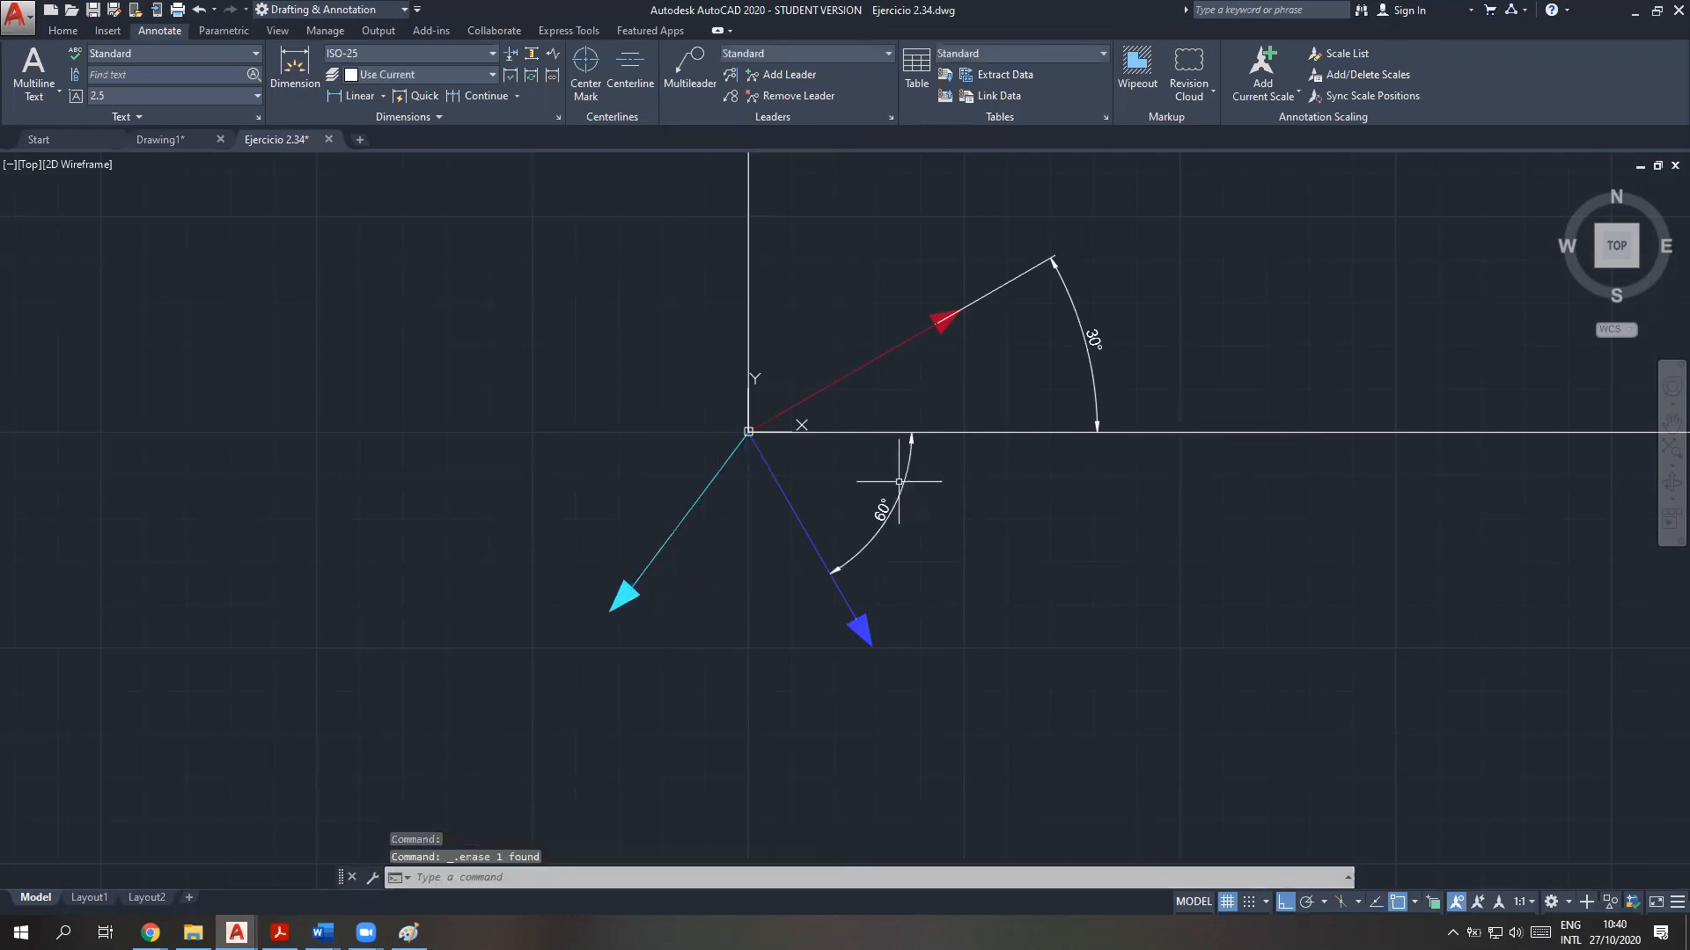
click(906, 477)
key(Delete)
click(1089, 340)
key(Delete)
Review the exercise 2.34 force diagram in the Word document and return to the force arrows in AutoCAD
click(282, 933)
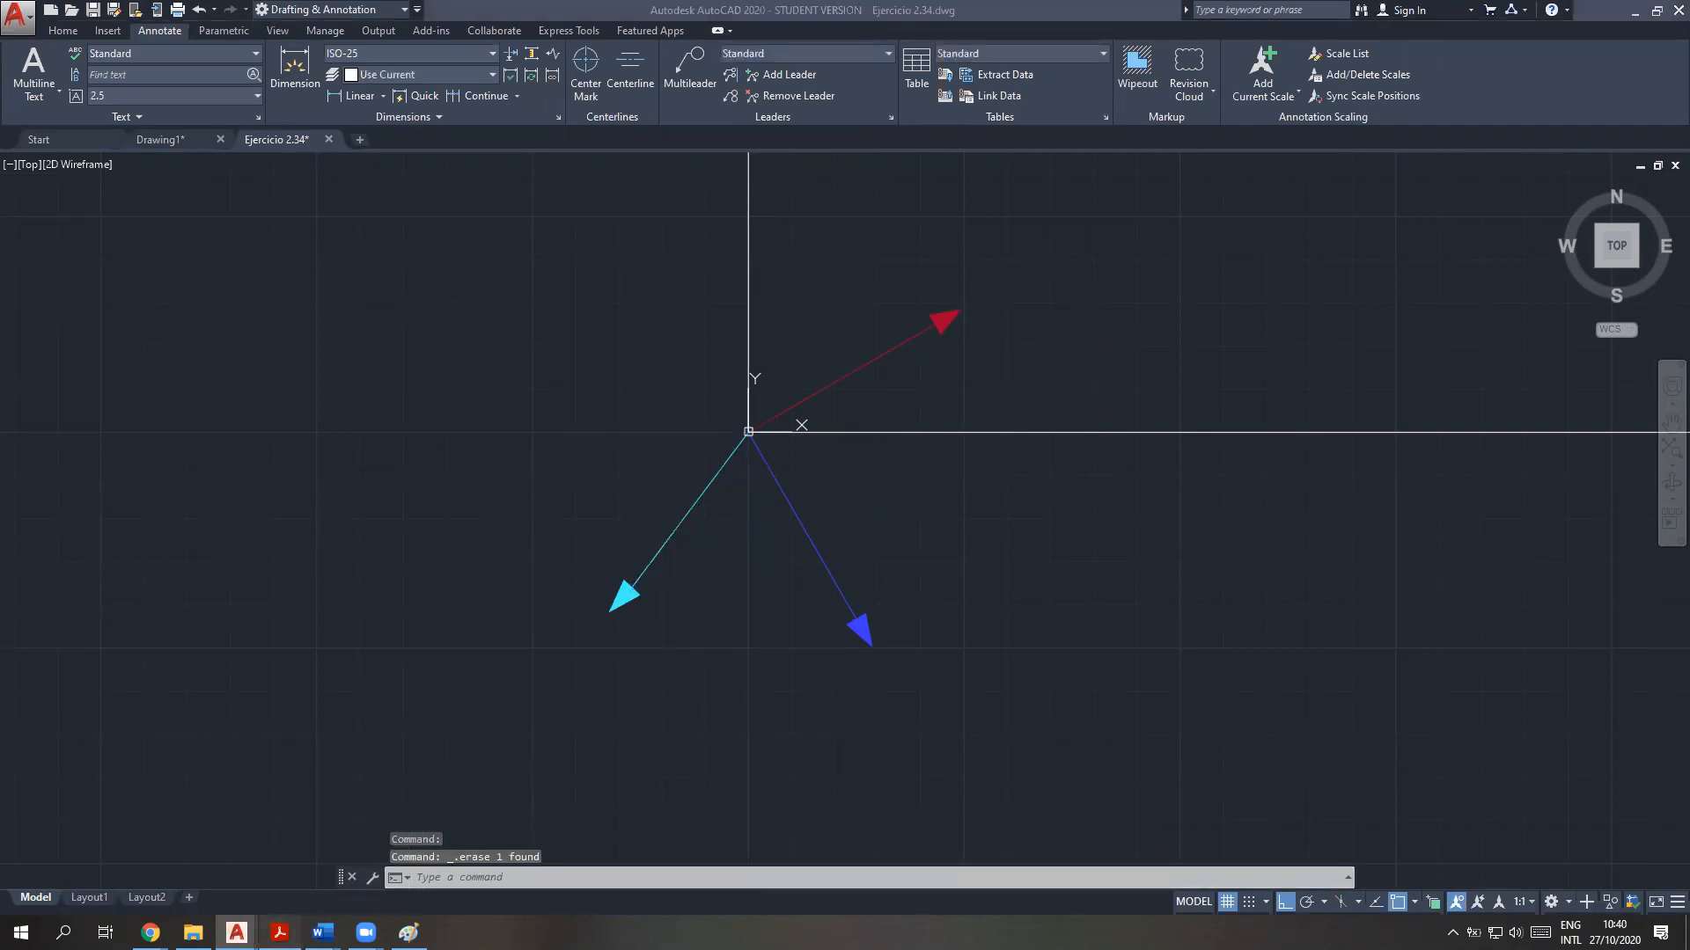
click(282, 933)
mouse_move(322, 933)
click(230, 858)
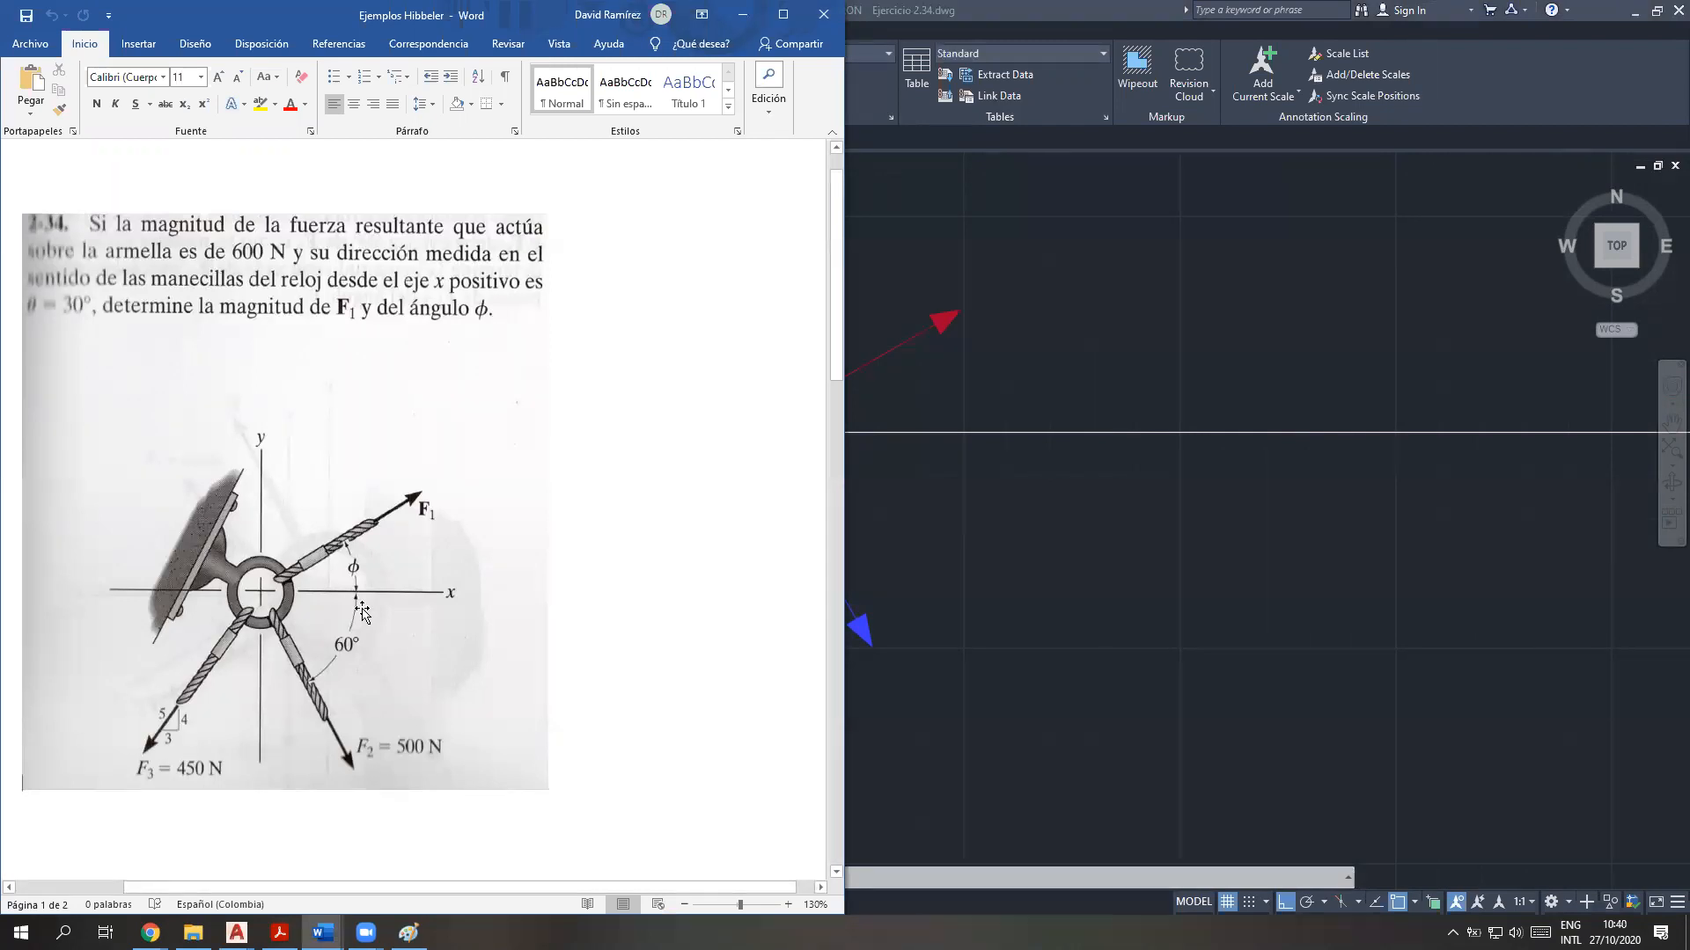
click(1014, 566)
scroll(1015, 565, up, 2)
mouse_move(941, 568)
middle_down()
mouse_move(1384, 634)
mouse_move(1288, 644)
middle_up()
scroll(1384, 633, down, 2)
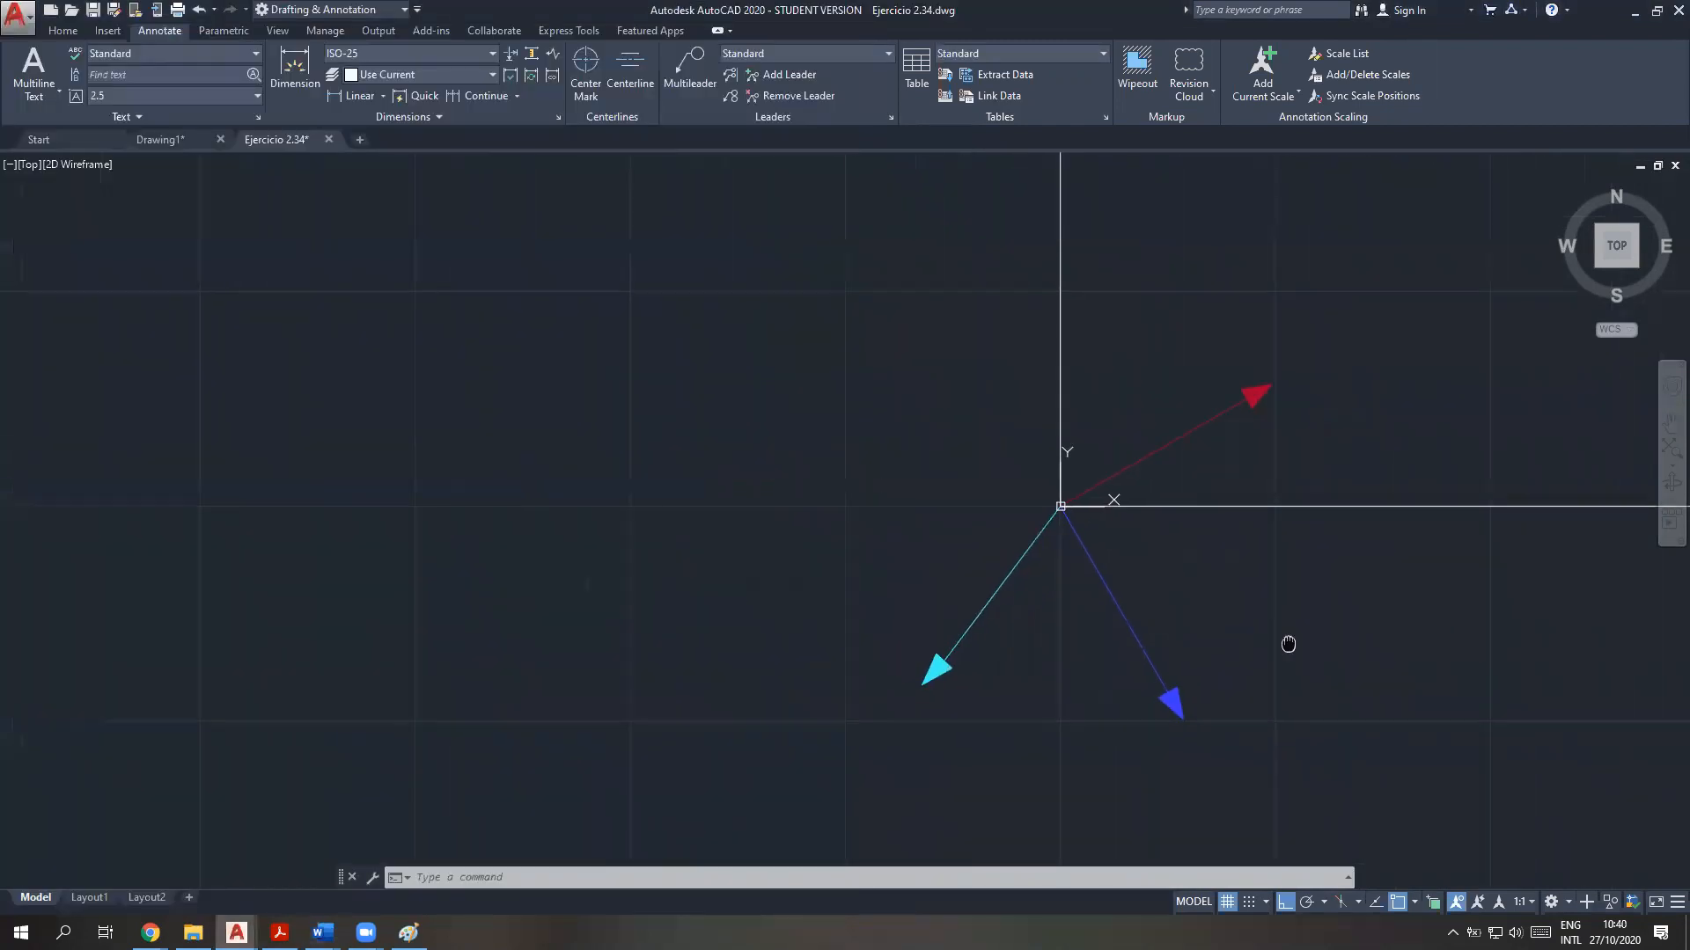
Consult the AutoCAD solution procedure in Teoría vectores.pdf and bring the exercise 2.34 Word document back beside the drawing
click(279, 933)
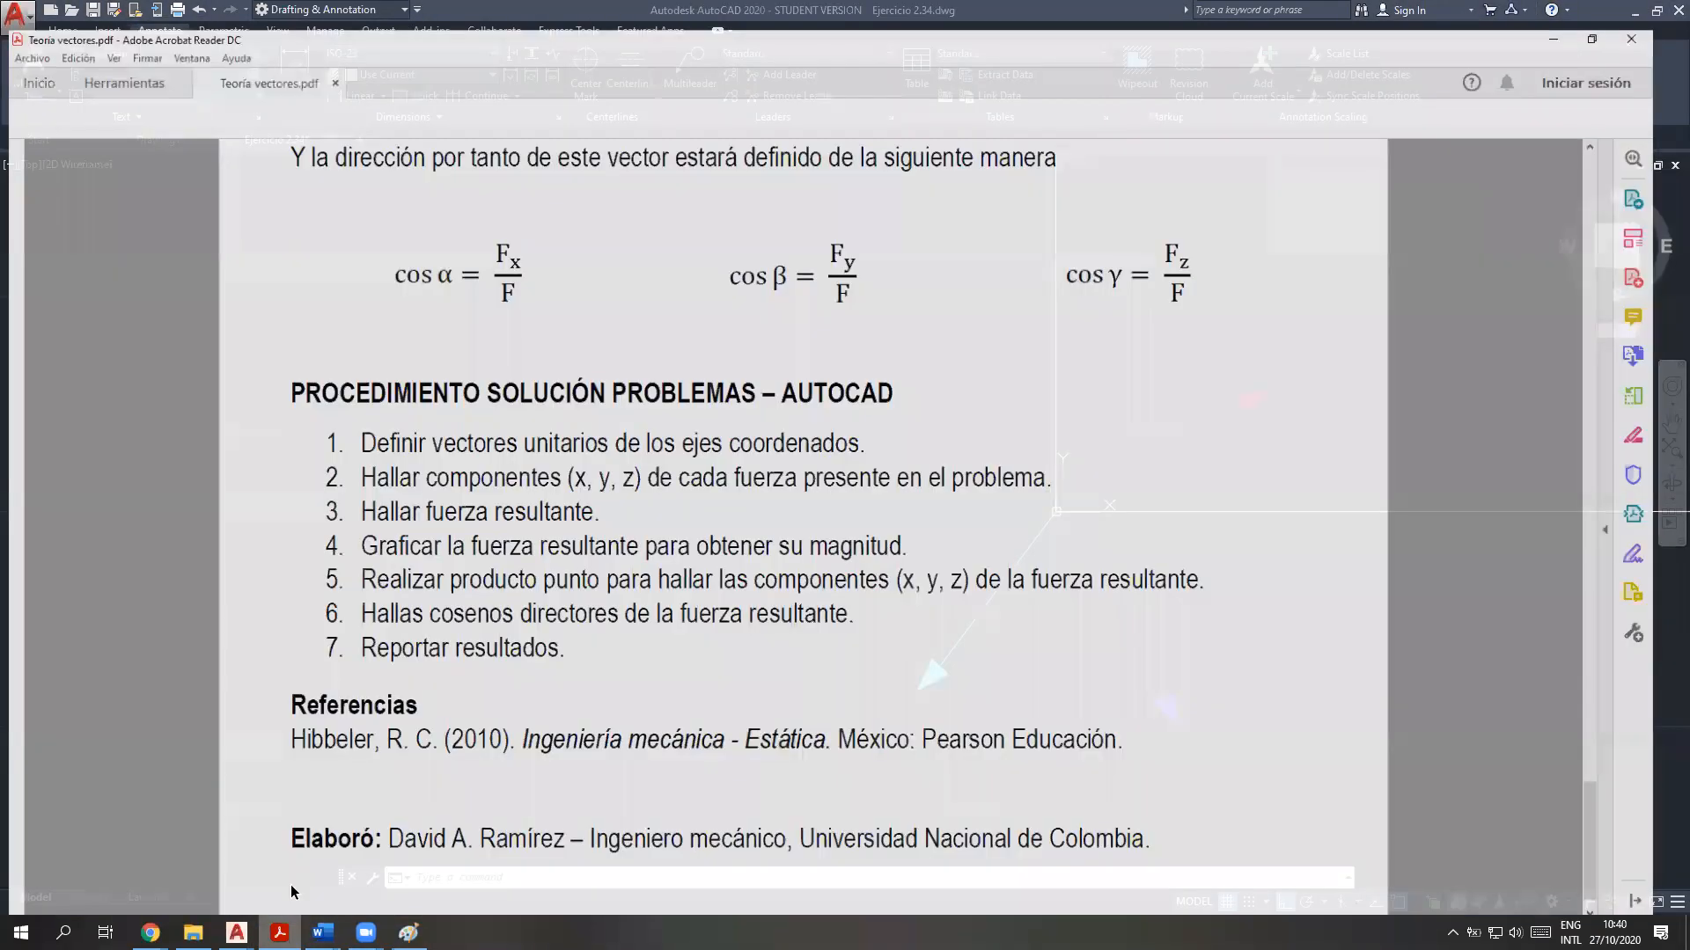
click(279, 933)
click(322, 933)
click(230, 867)
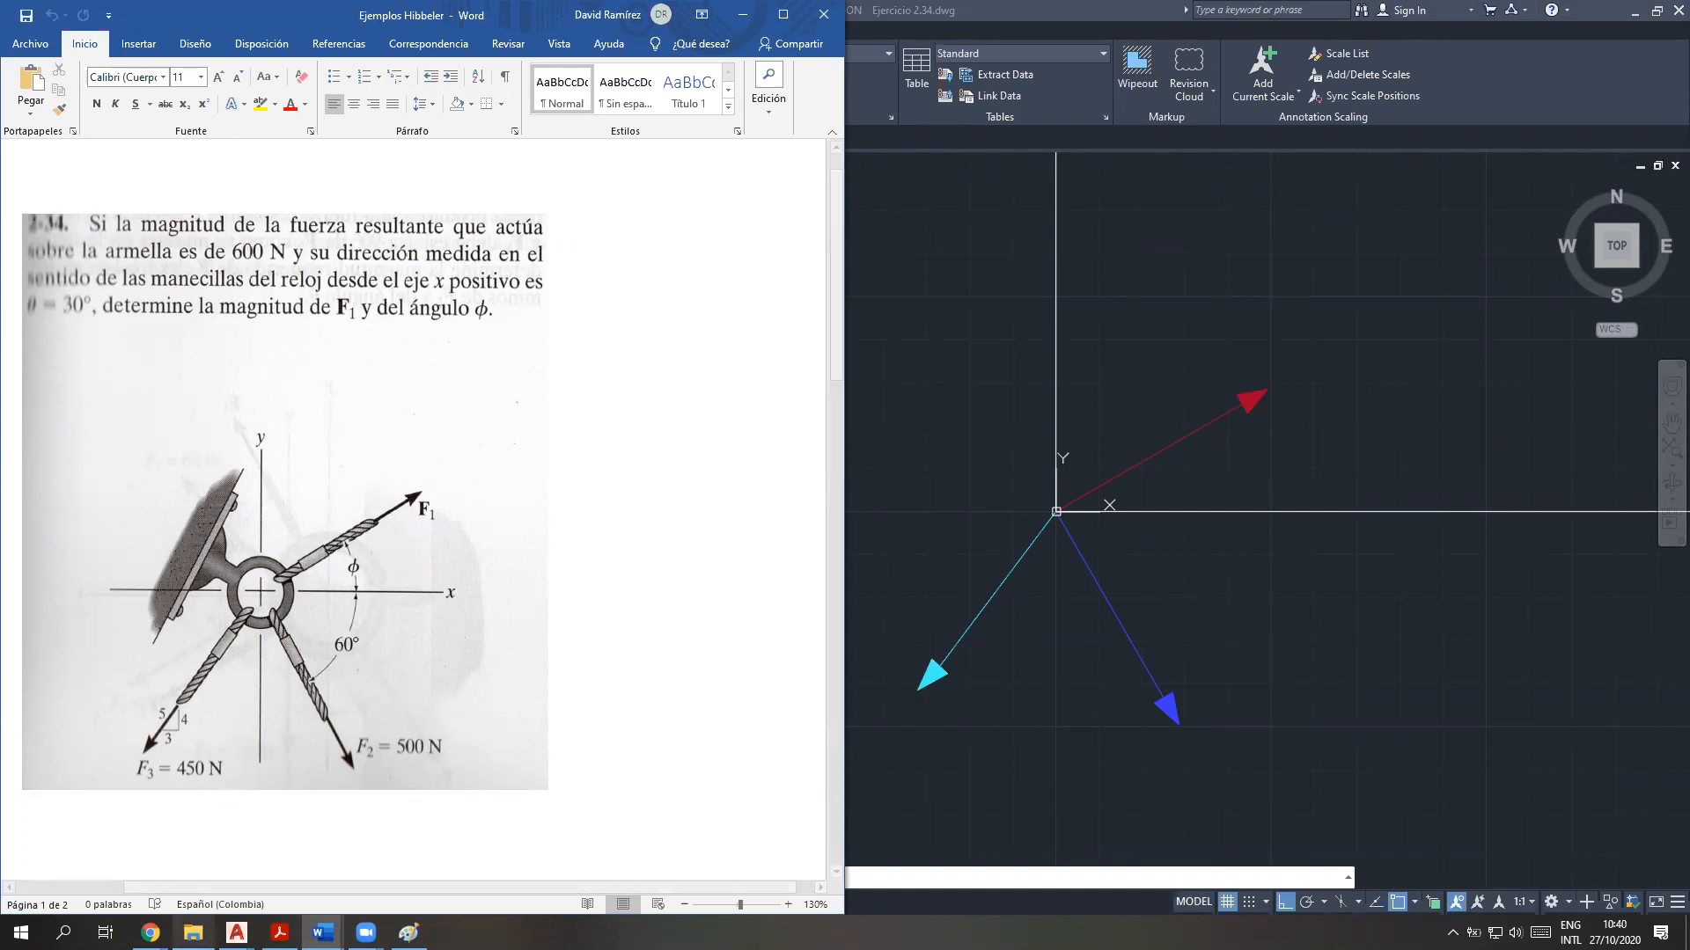
Examine the formula for a force vector directed along a line in Teoría vectores.pdf, focusing on magnitude F and unit vector u
click(279, 933)
scroll(741, 595, up, 2)
scroll(741, 594, up, 15)
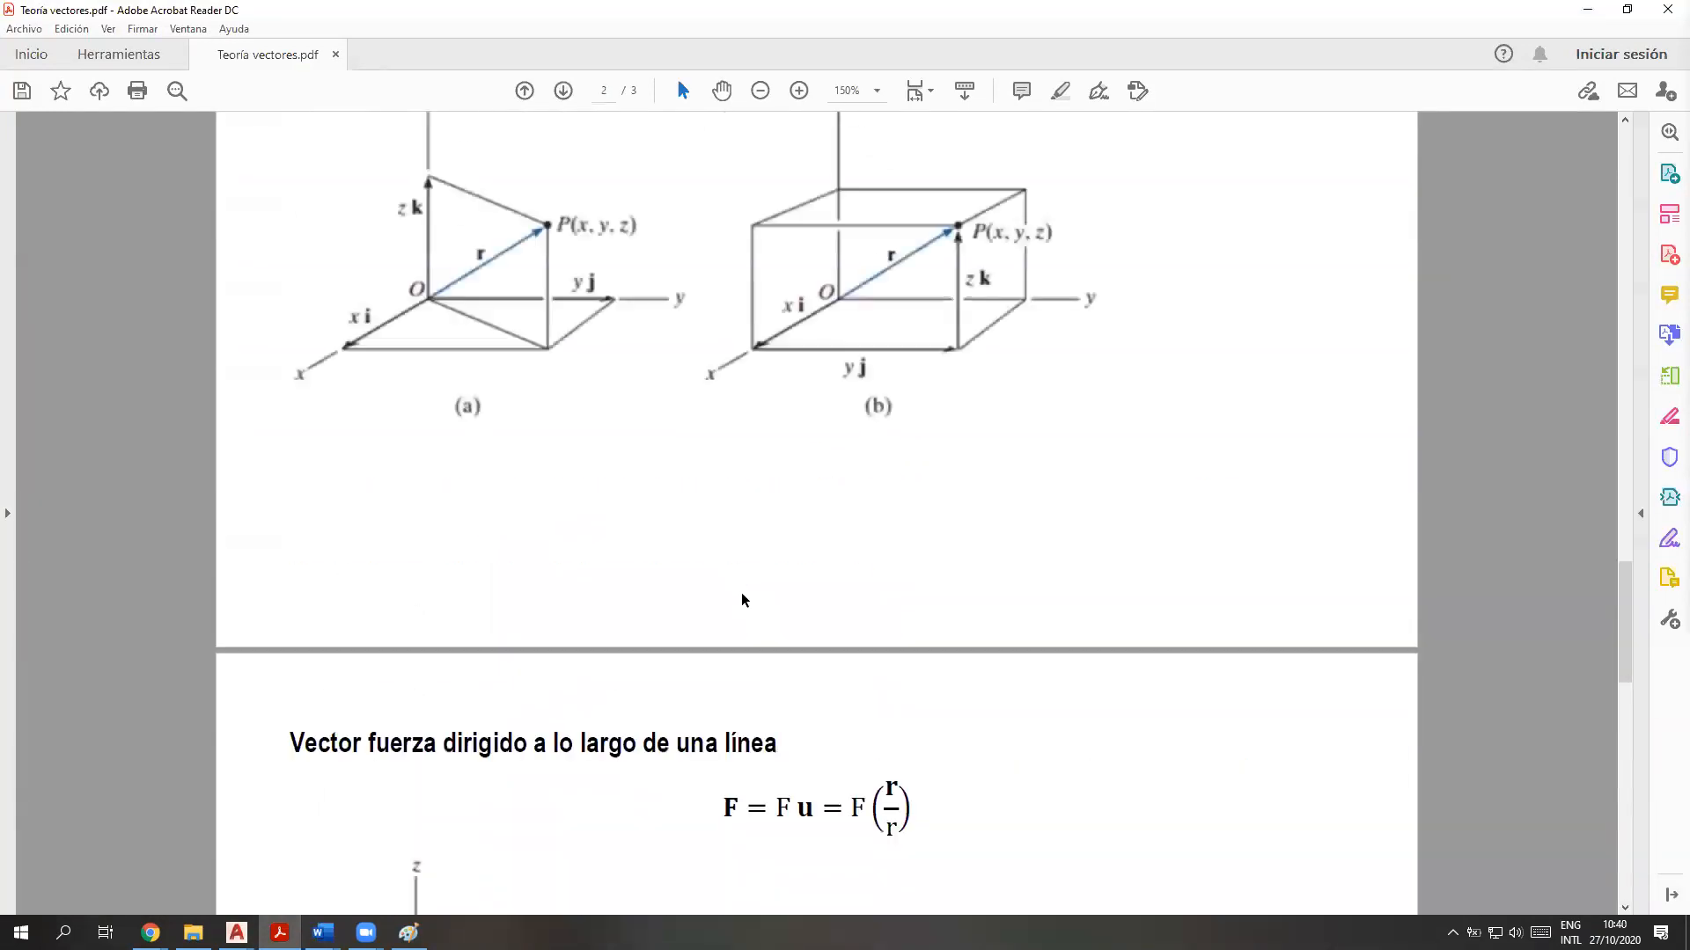
scroll(741, 601, down, 3)
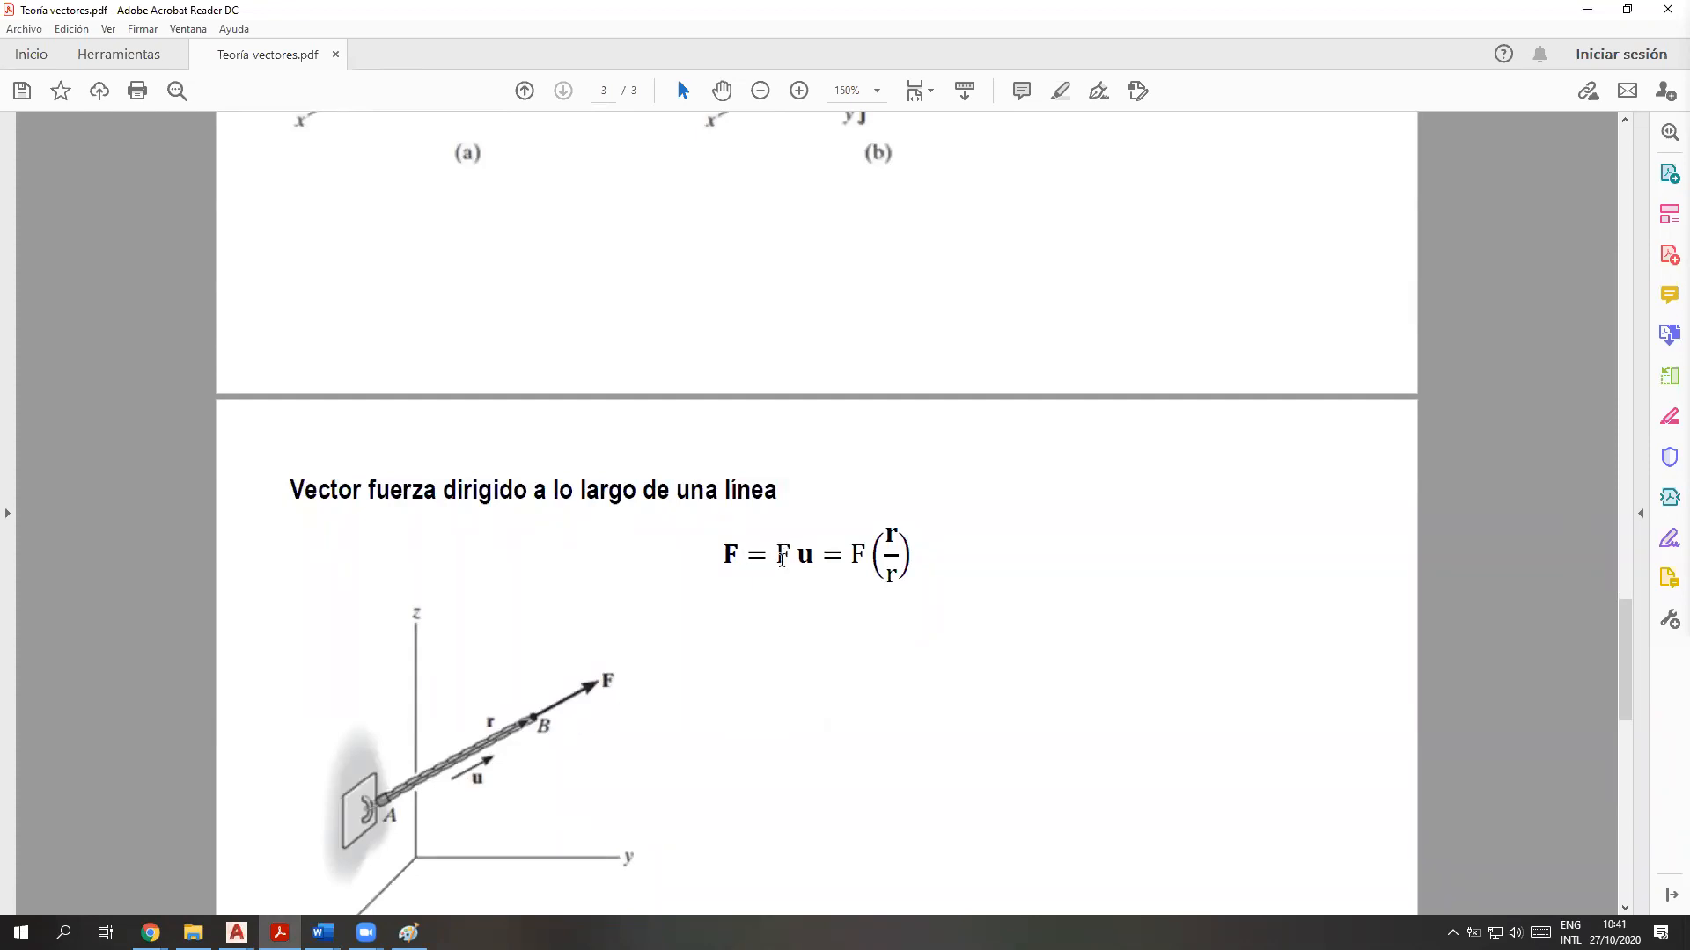
double_click(781, 559)
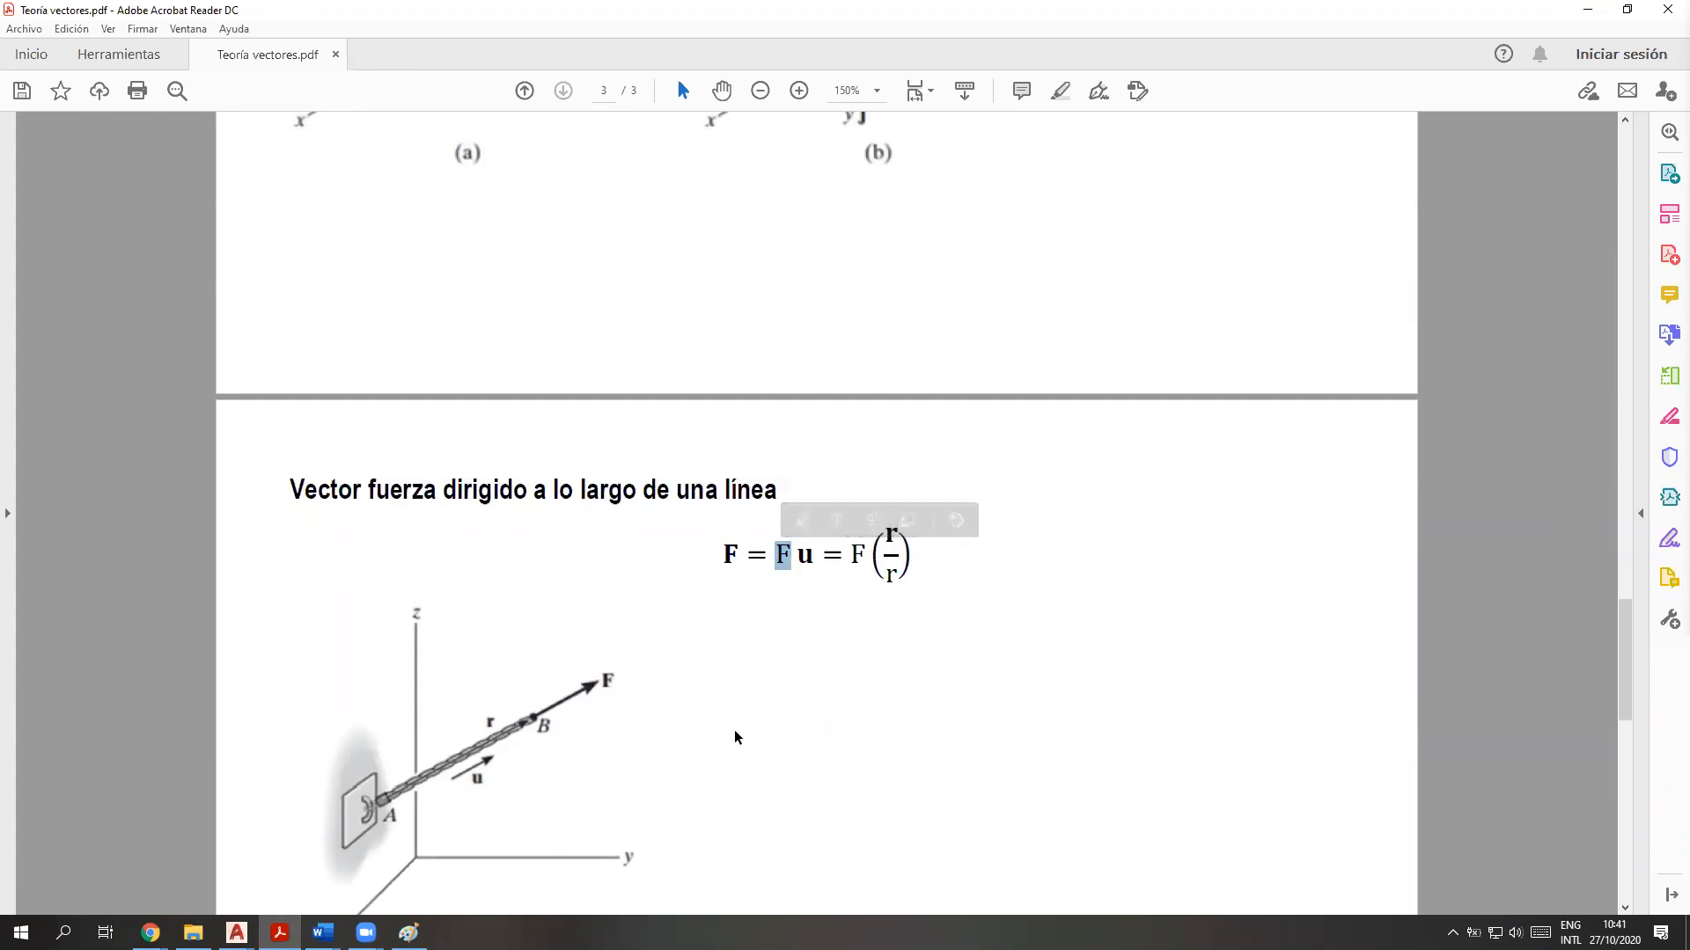
click(807, 563)
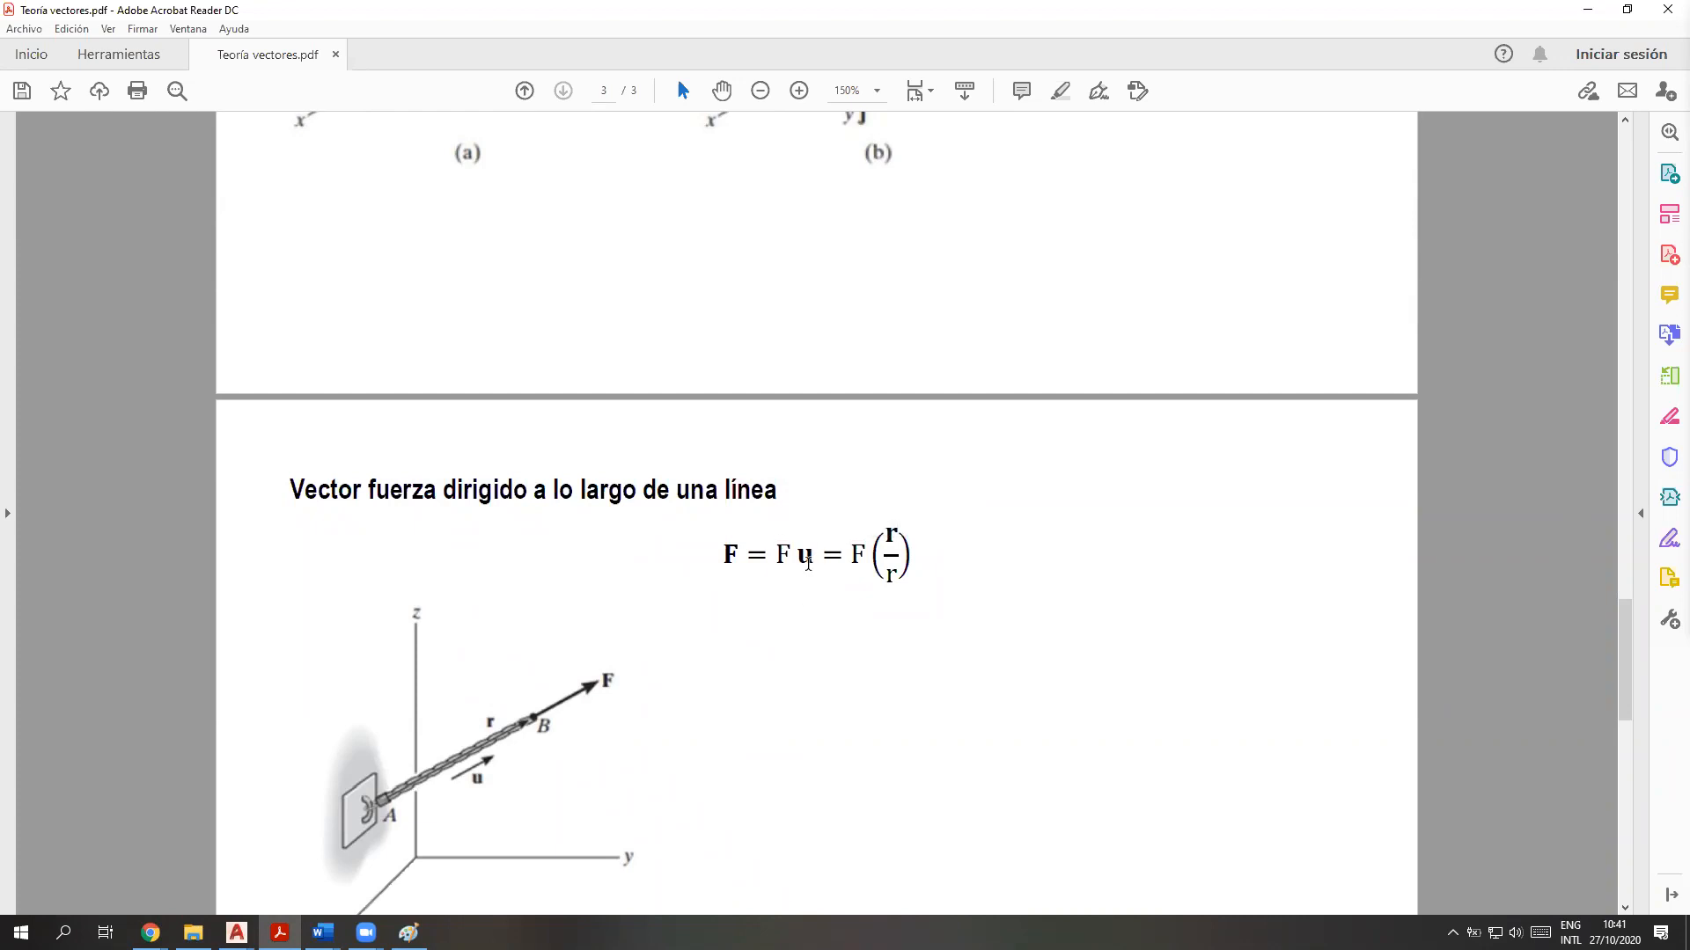
Mark the expression F = F u in the formula for a force vector directed along a line
double_click(800, 556)
click(818, 556)
drag(819, 557, 722, 555)
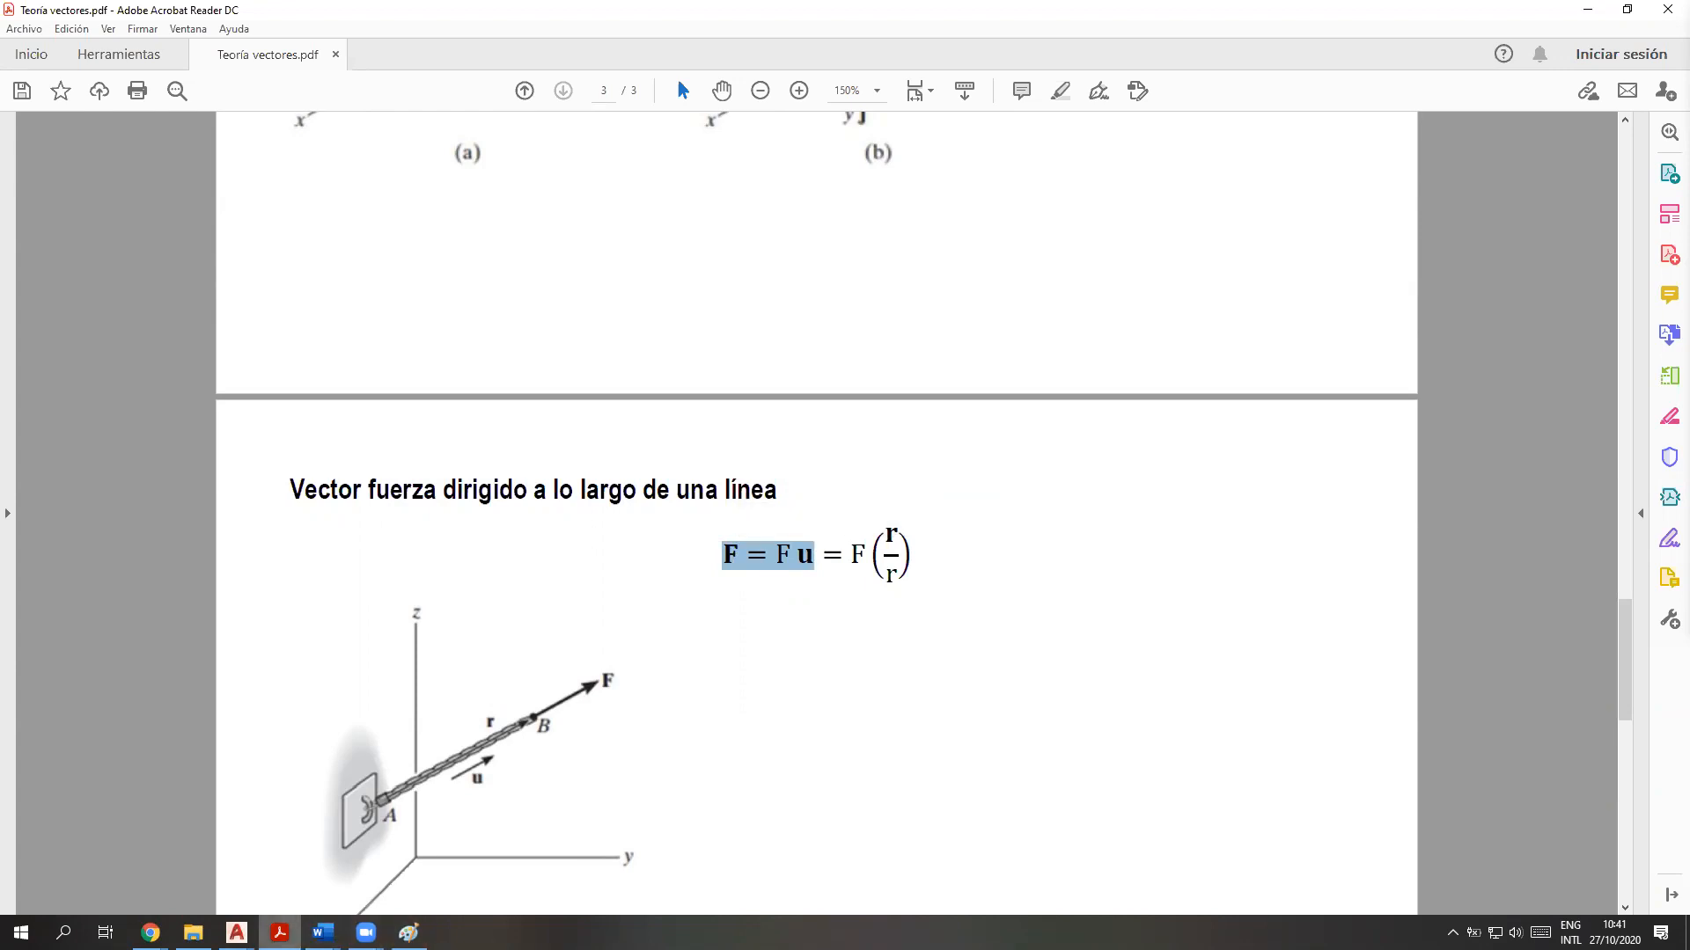
Switch to the Ejercicio 2.34 drawing in AutoCAD, maximize its window and frame the three force vectors
mouse_move(236, 933)
click(332, 850)
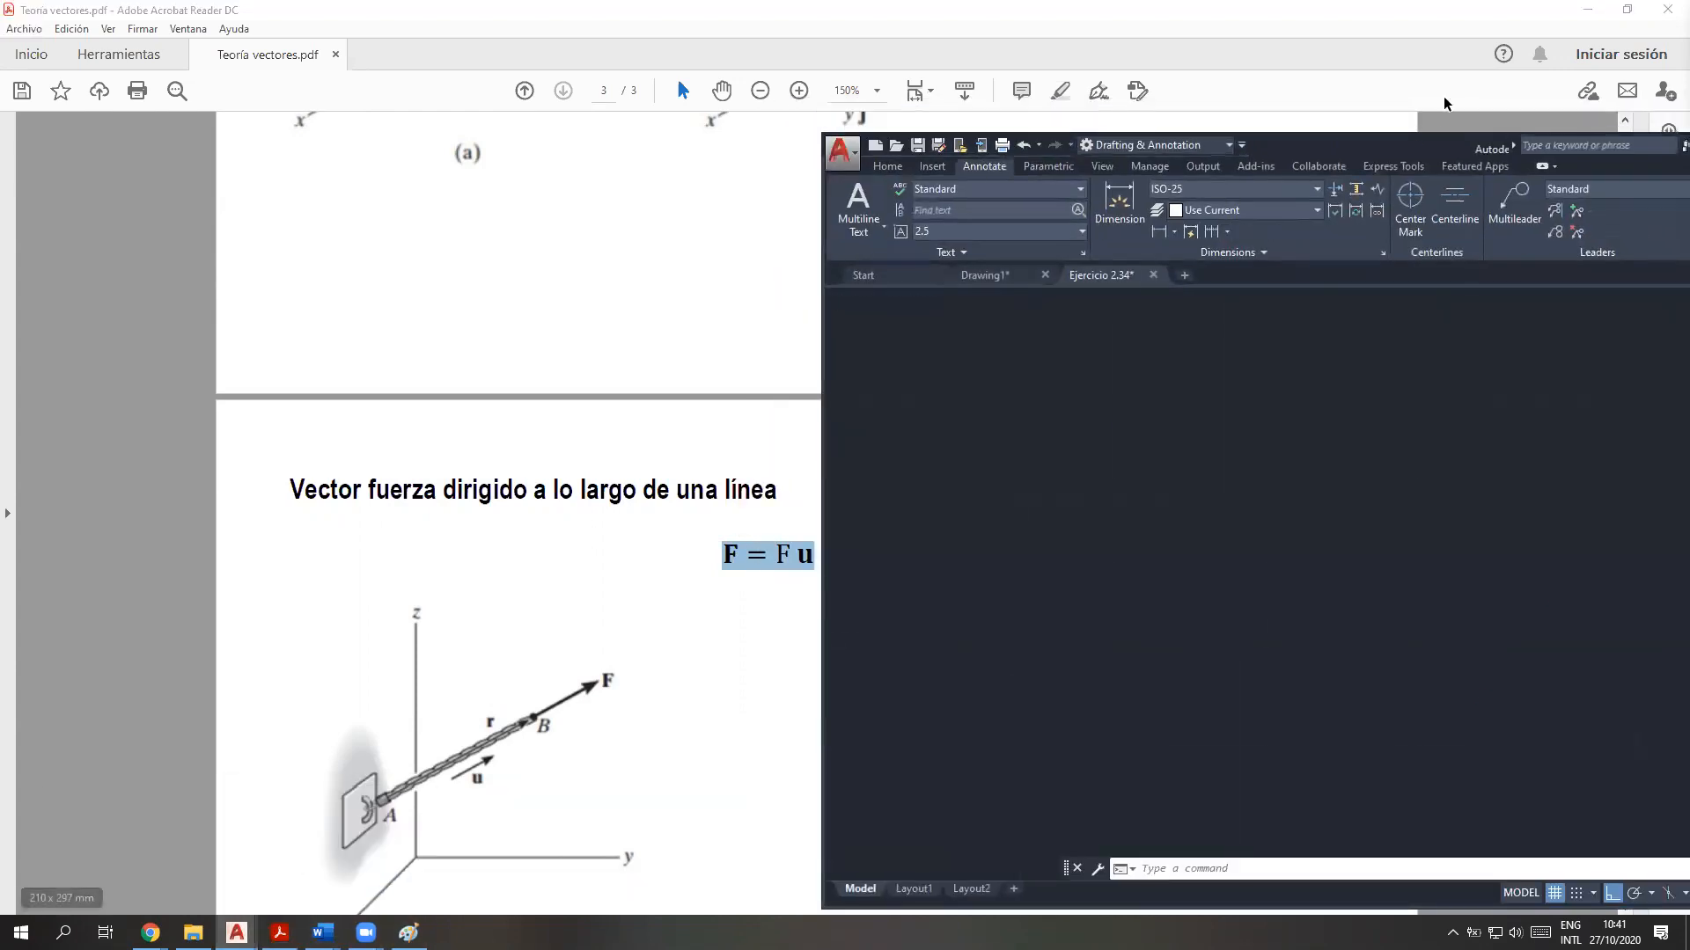
drag(1391, 138, 1010, 138)
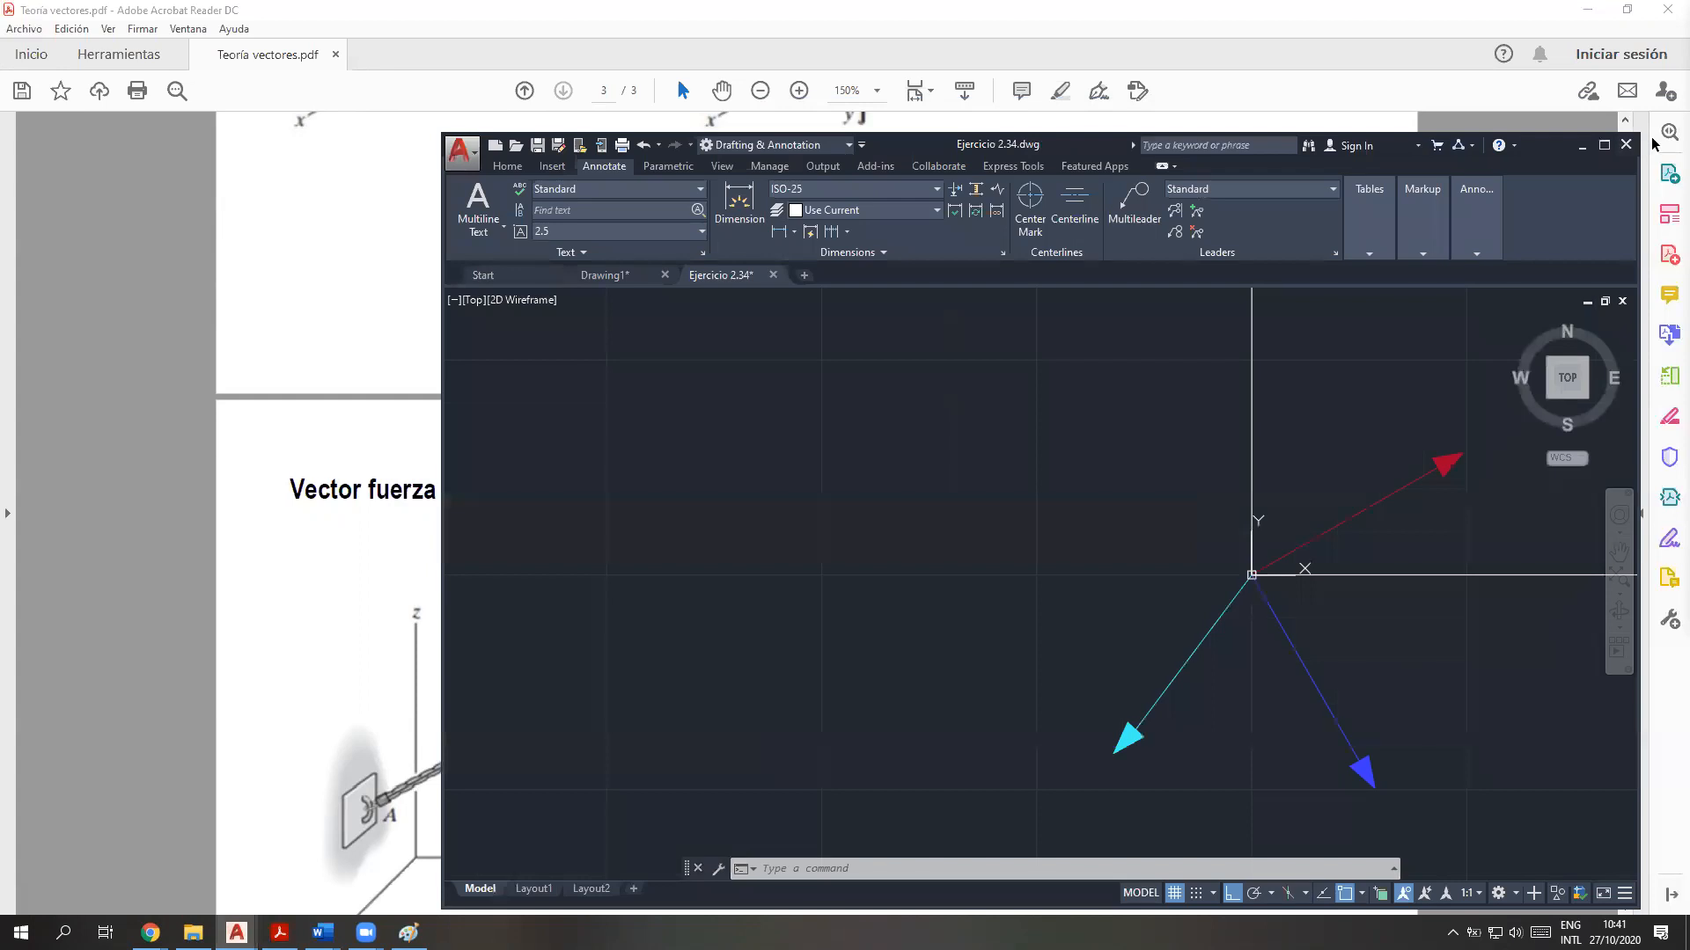
click(1604, 146)
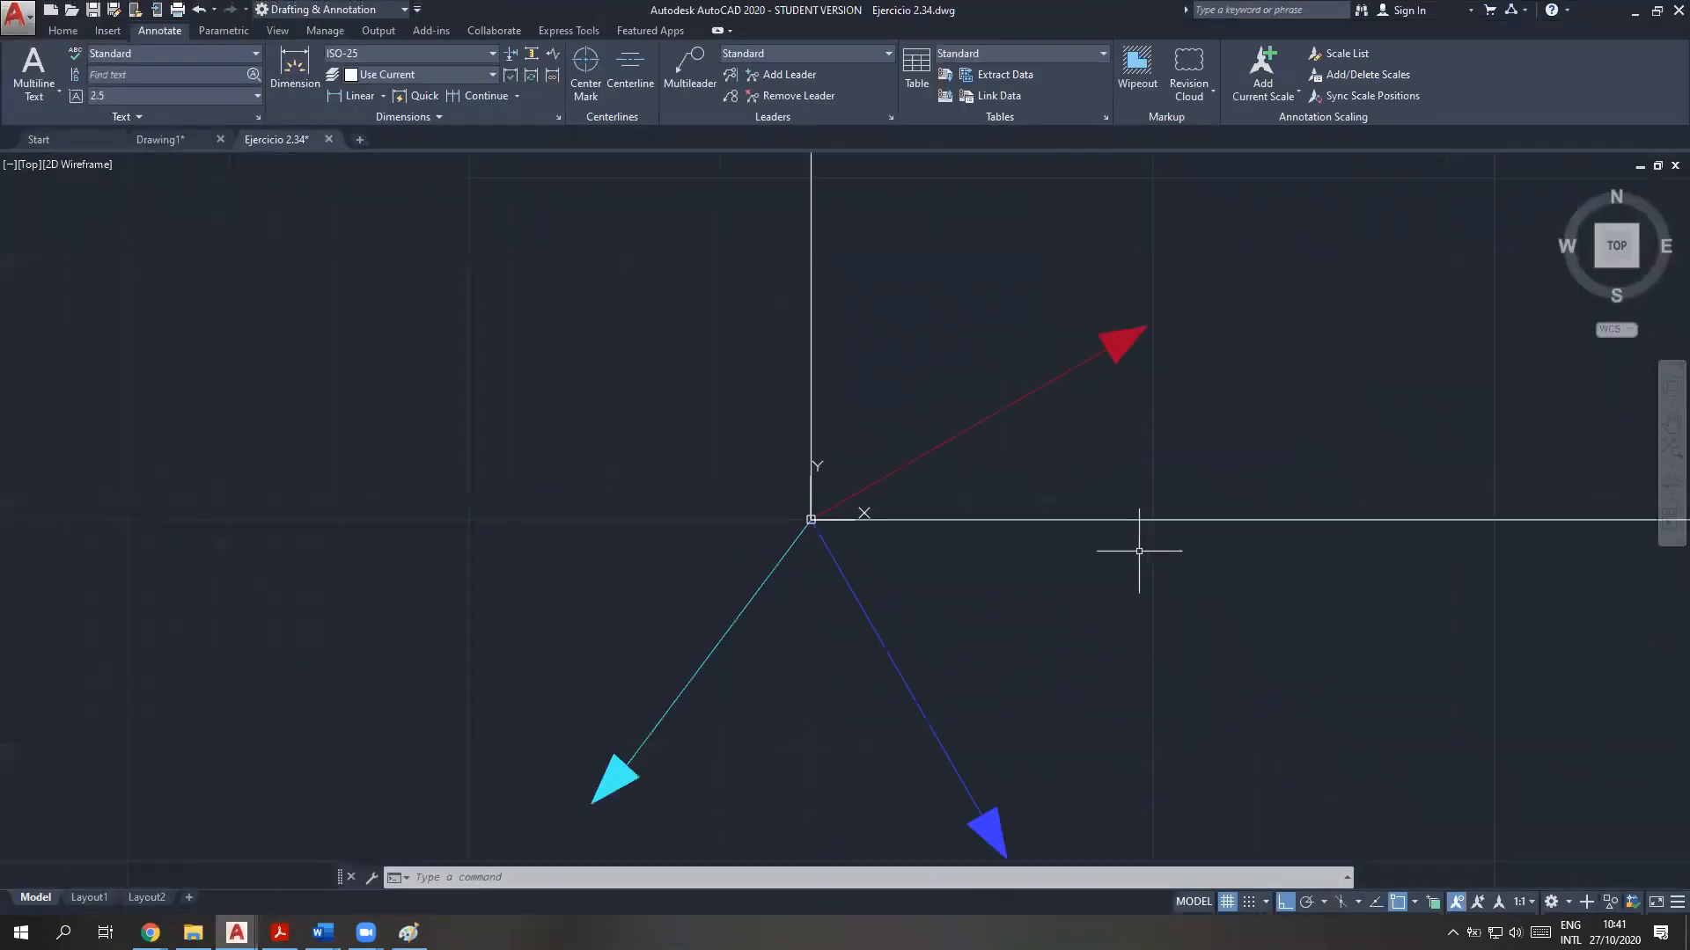
middle_drag(1093, 566, 981, 524)
scroll(890, 545, down, 2)
scroll(890, 544, up, 2)
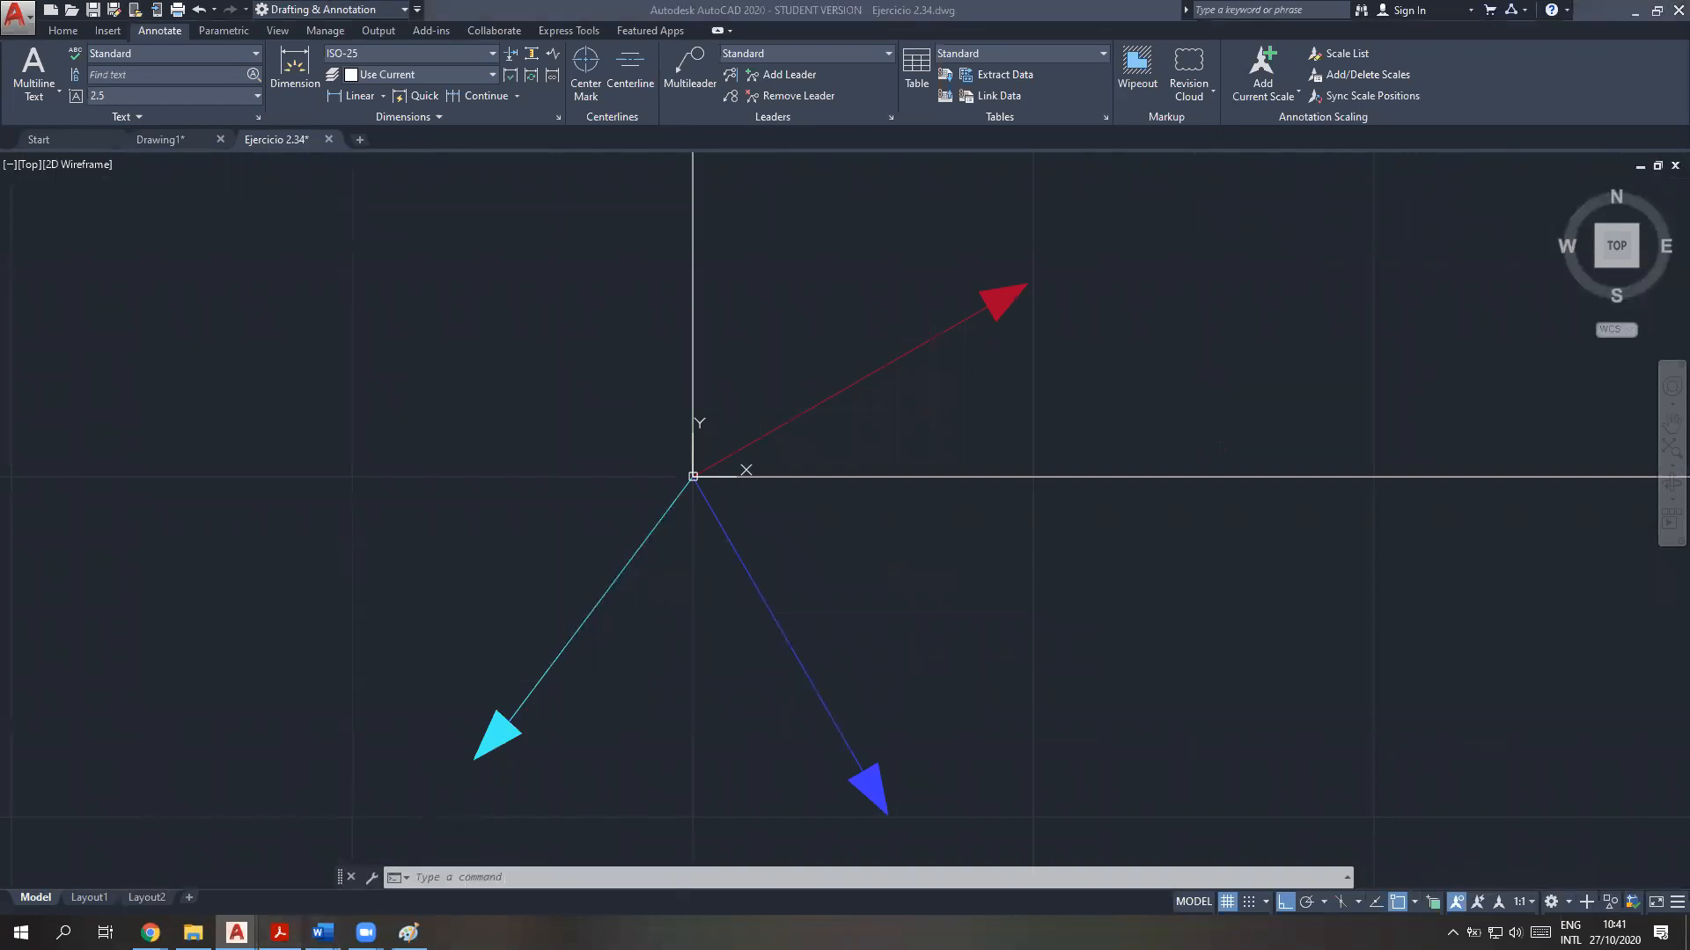
Consult item 1 of the AutoCAD solution procedure in the Teoría vectores PDF, and return to the drawing
click(280, 932)
scroll(606, 503, down, 15)
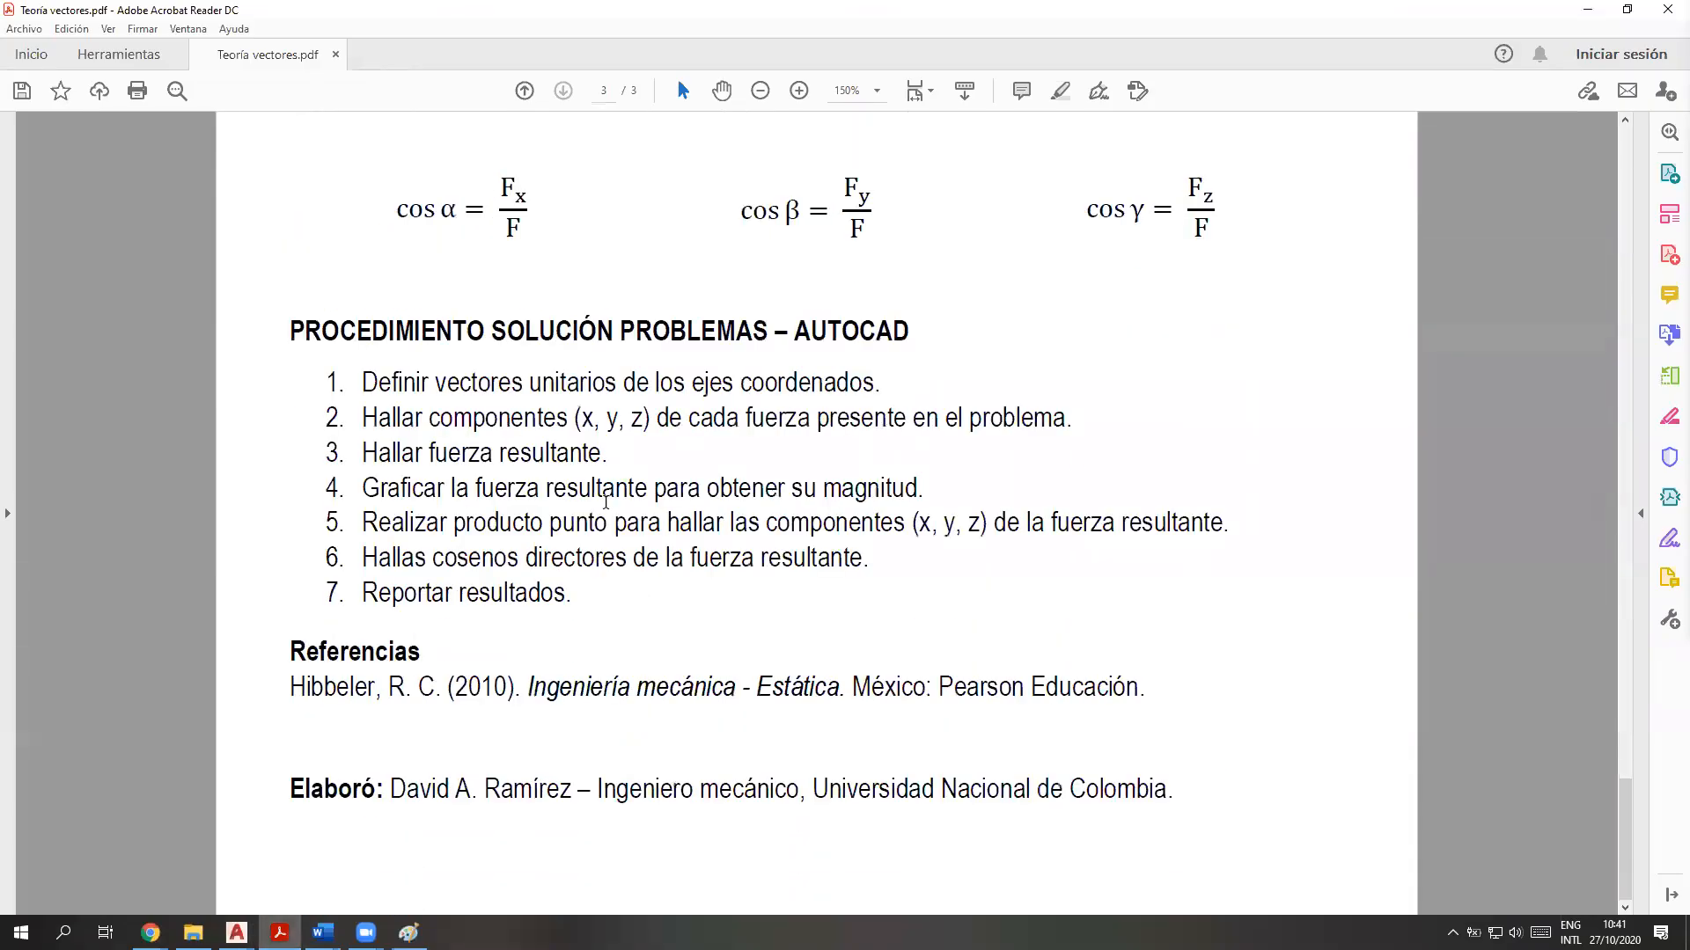
drag(884, 385, 339, 390)
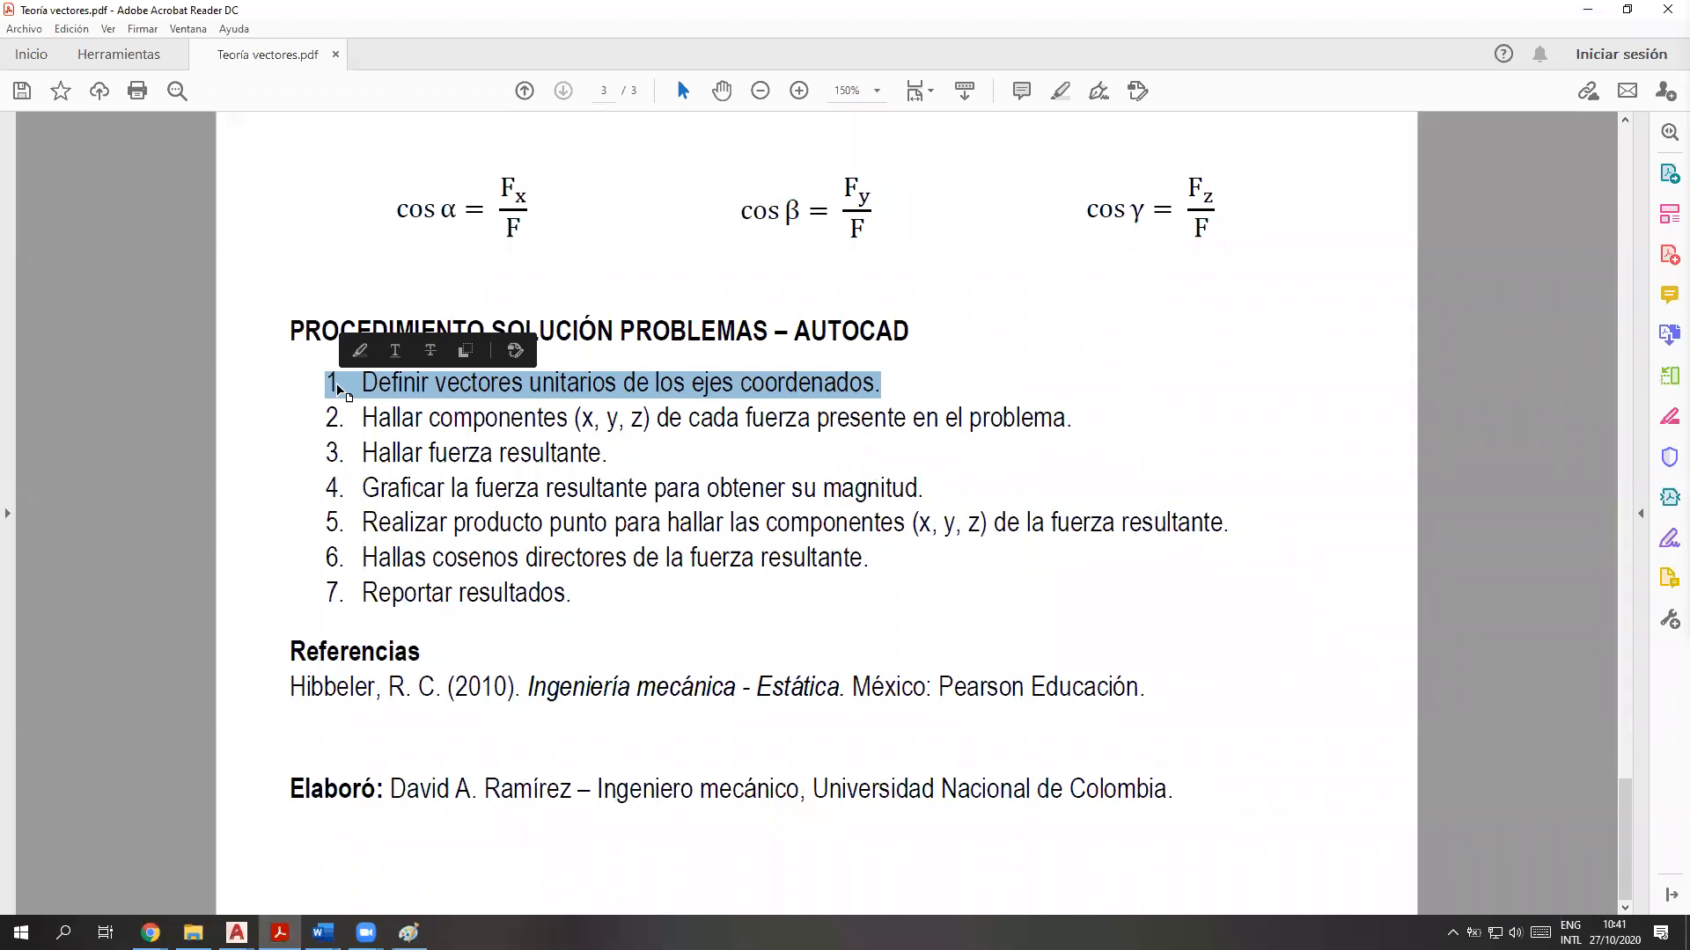
click(1587, 10)
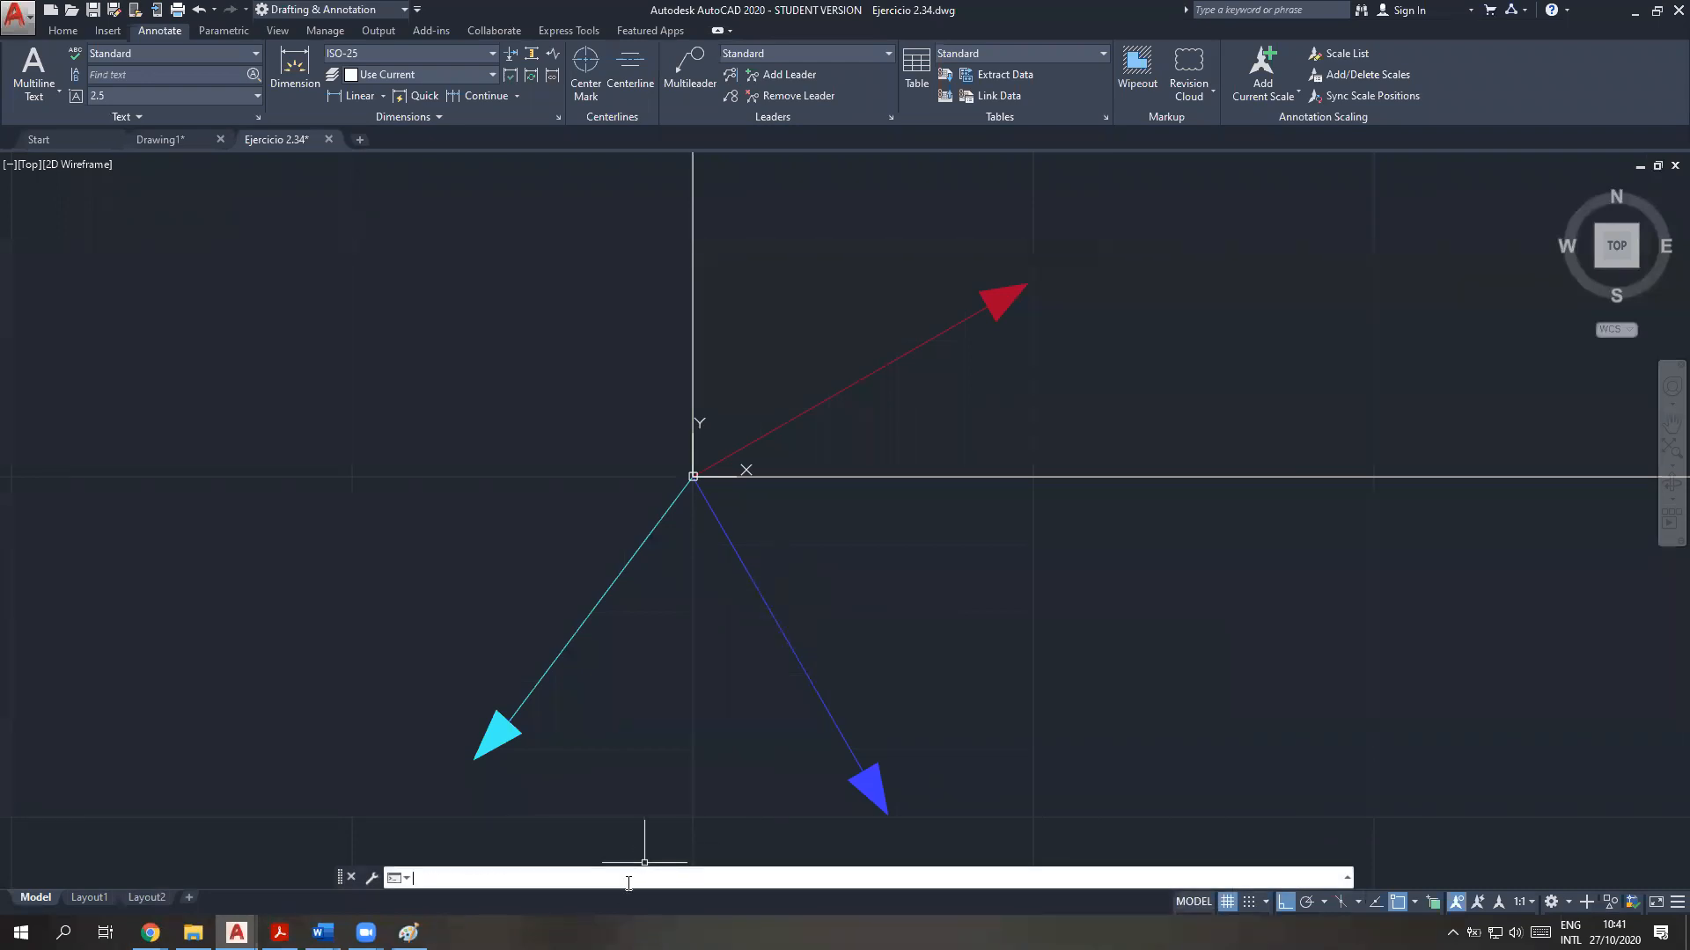
Start the CAL command and write the expression X=VEC1(END,END) for the X axis unit vector
text(CAL)
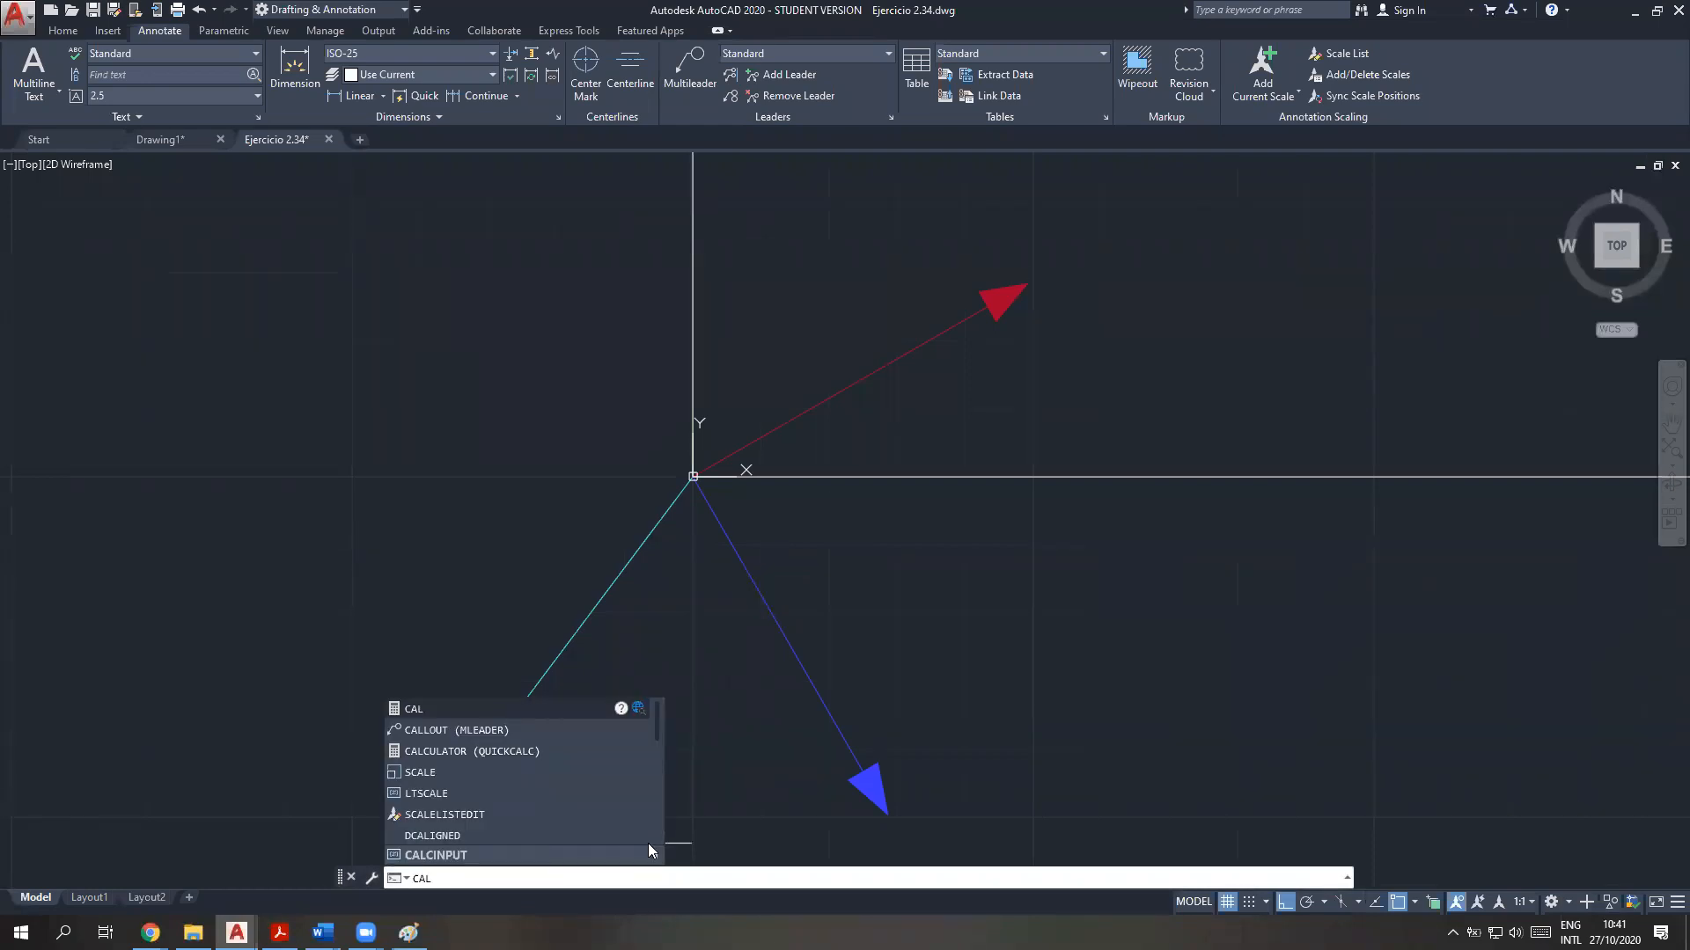
key(Return)
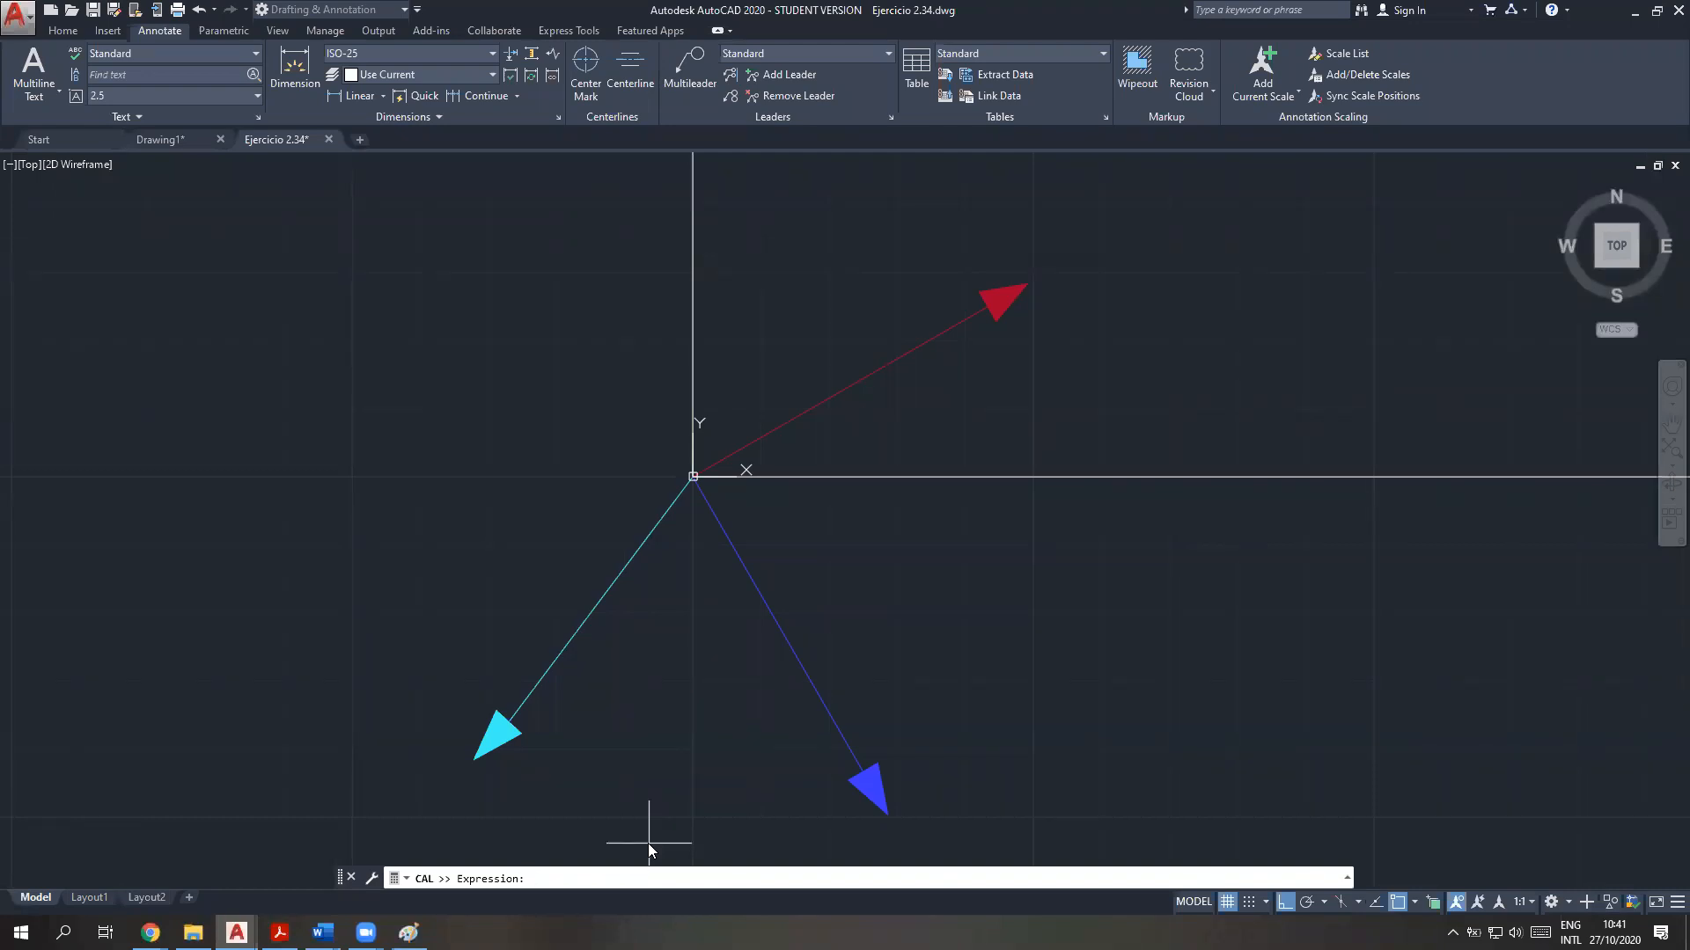
text(ve)
key(BackSpace)
key(BackSpace)
text(X=vec1())
key(Left)
key(Left)
key(BackSpace)
key(BackSpace)
key(BackSpace)
key(BackSpace)
text(VEC1(END,END)
Evaluate the X expression from the origin end to the far end of the horizontal axis line
scroll(1075, 713, down, 8)
mouse_move(1294, 716)
middle_down()
mouse_move(934, 684)
mouse_move(714, 630)
middle_up()
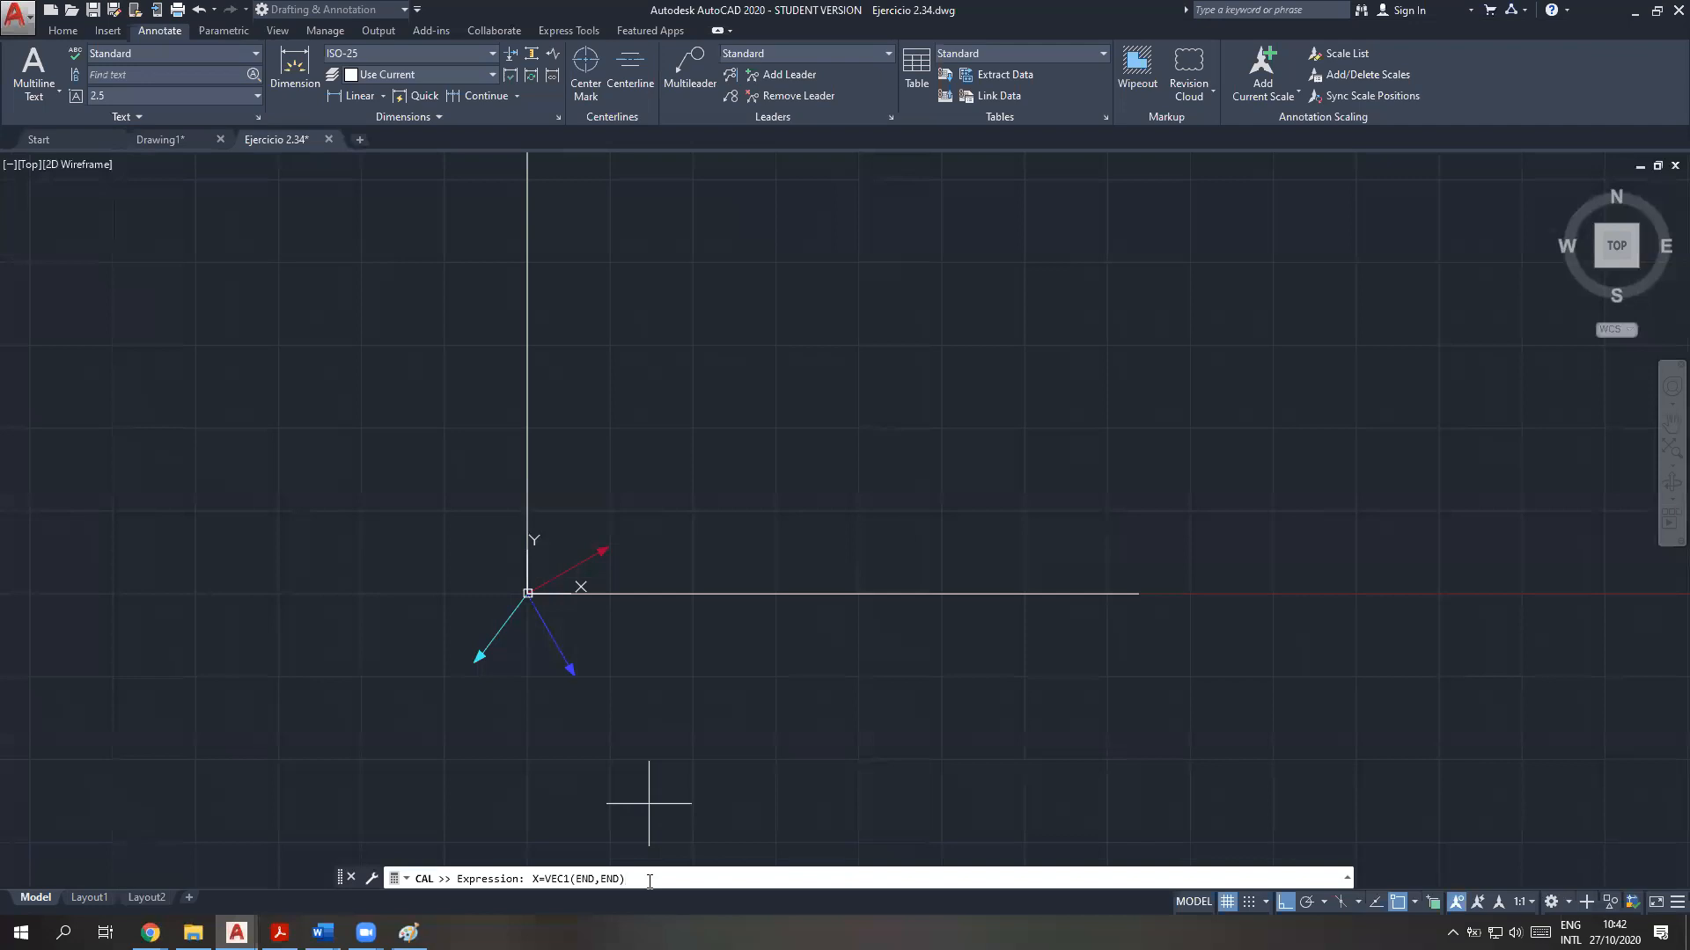
key(Return)
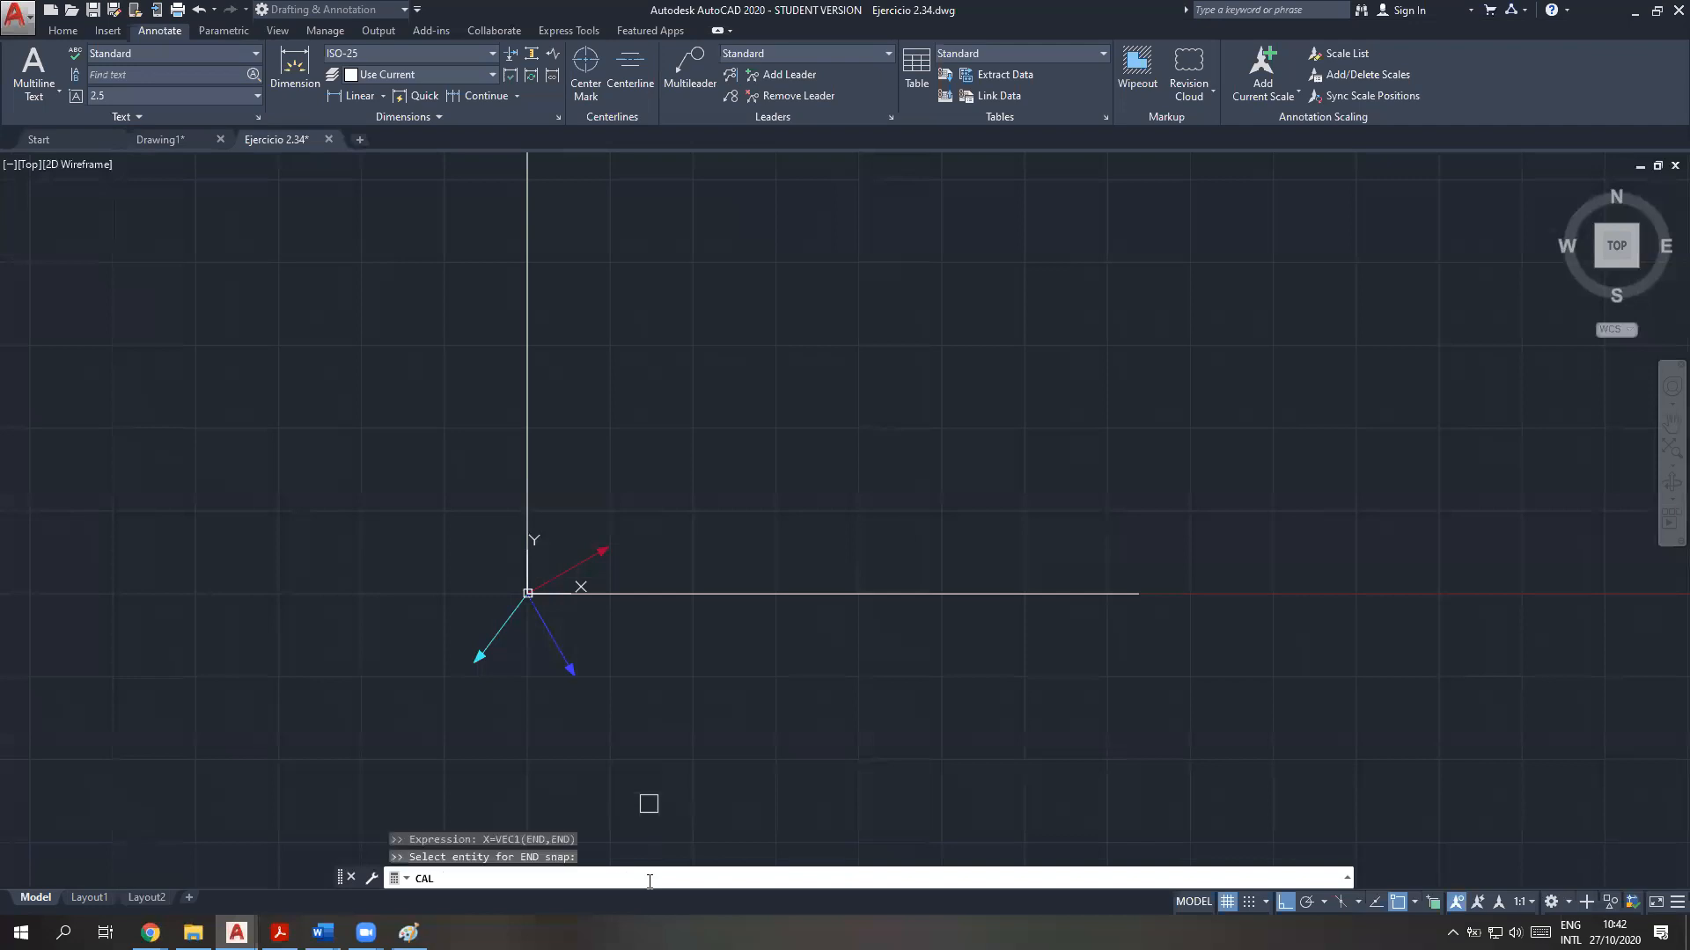
click(597, 587)
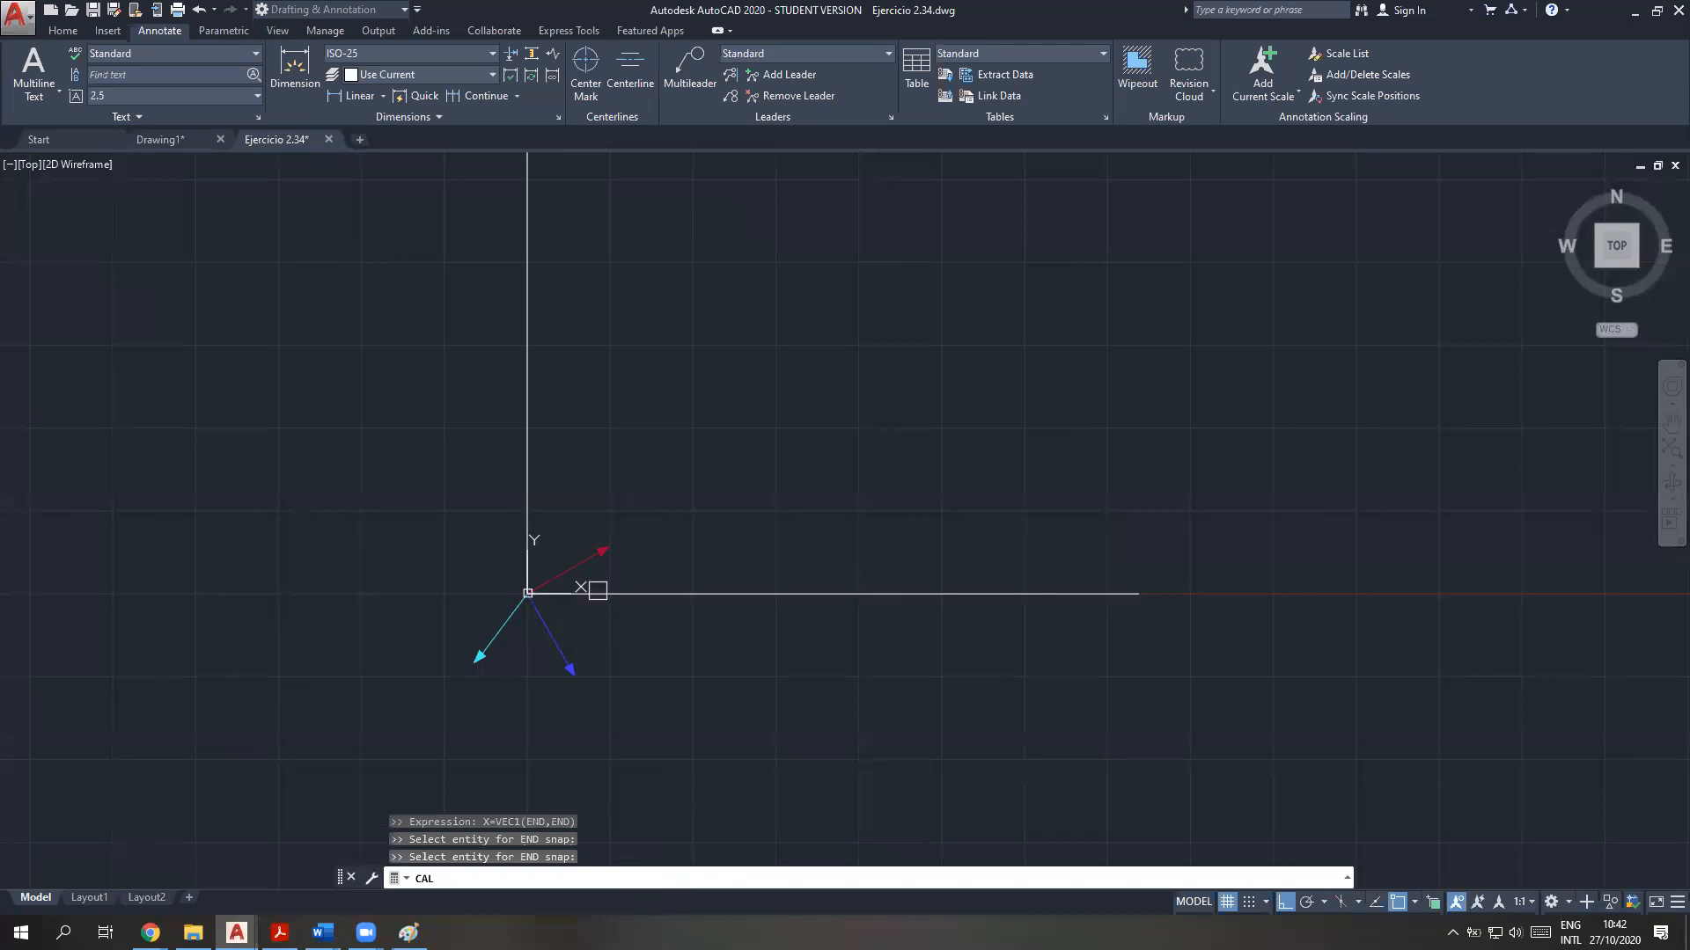
click(1085, 592)
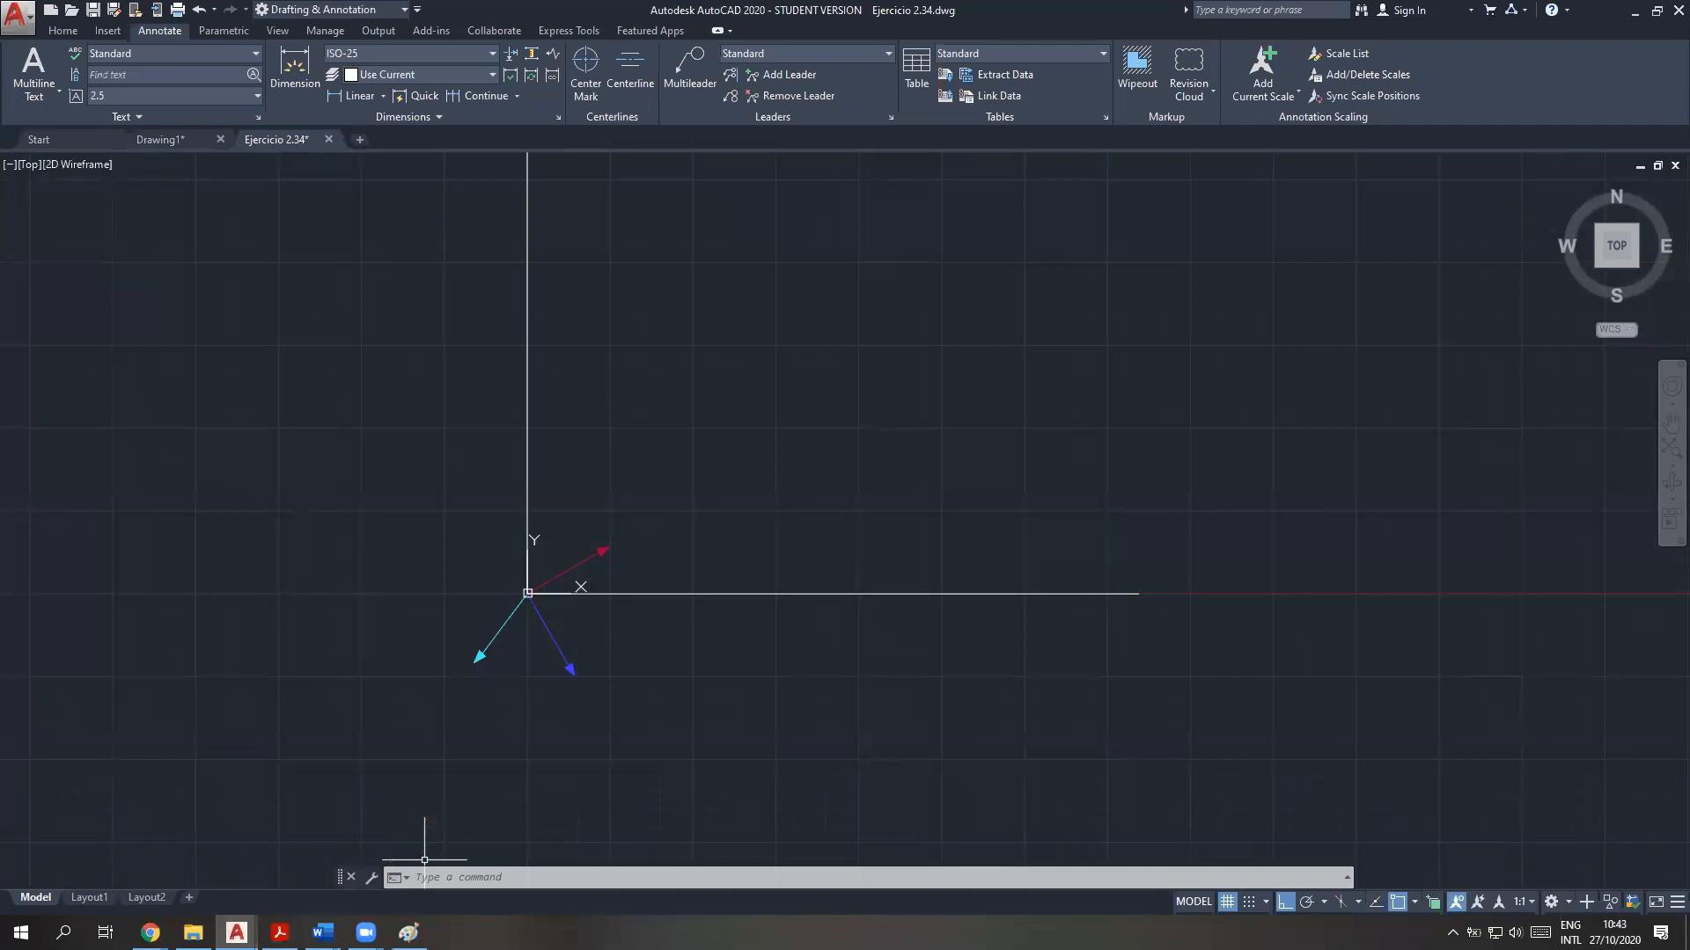
Define the Y unit vector with CAL as Y=VEC1(END,END), from the origin end to the upper end of the vertical axis line
click(463, 877)
text(cal)
key(Return)
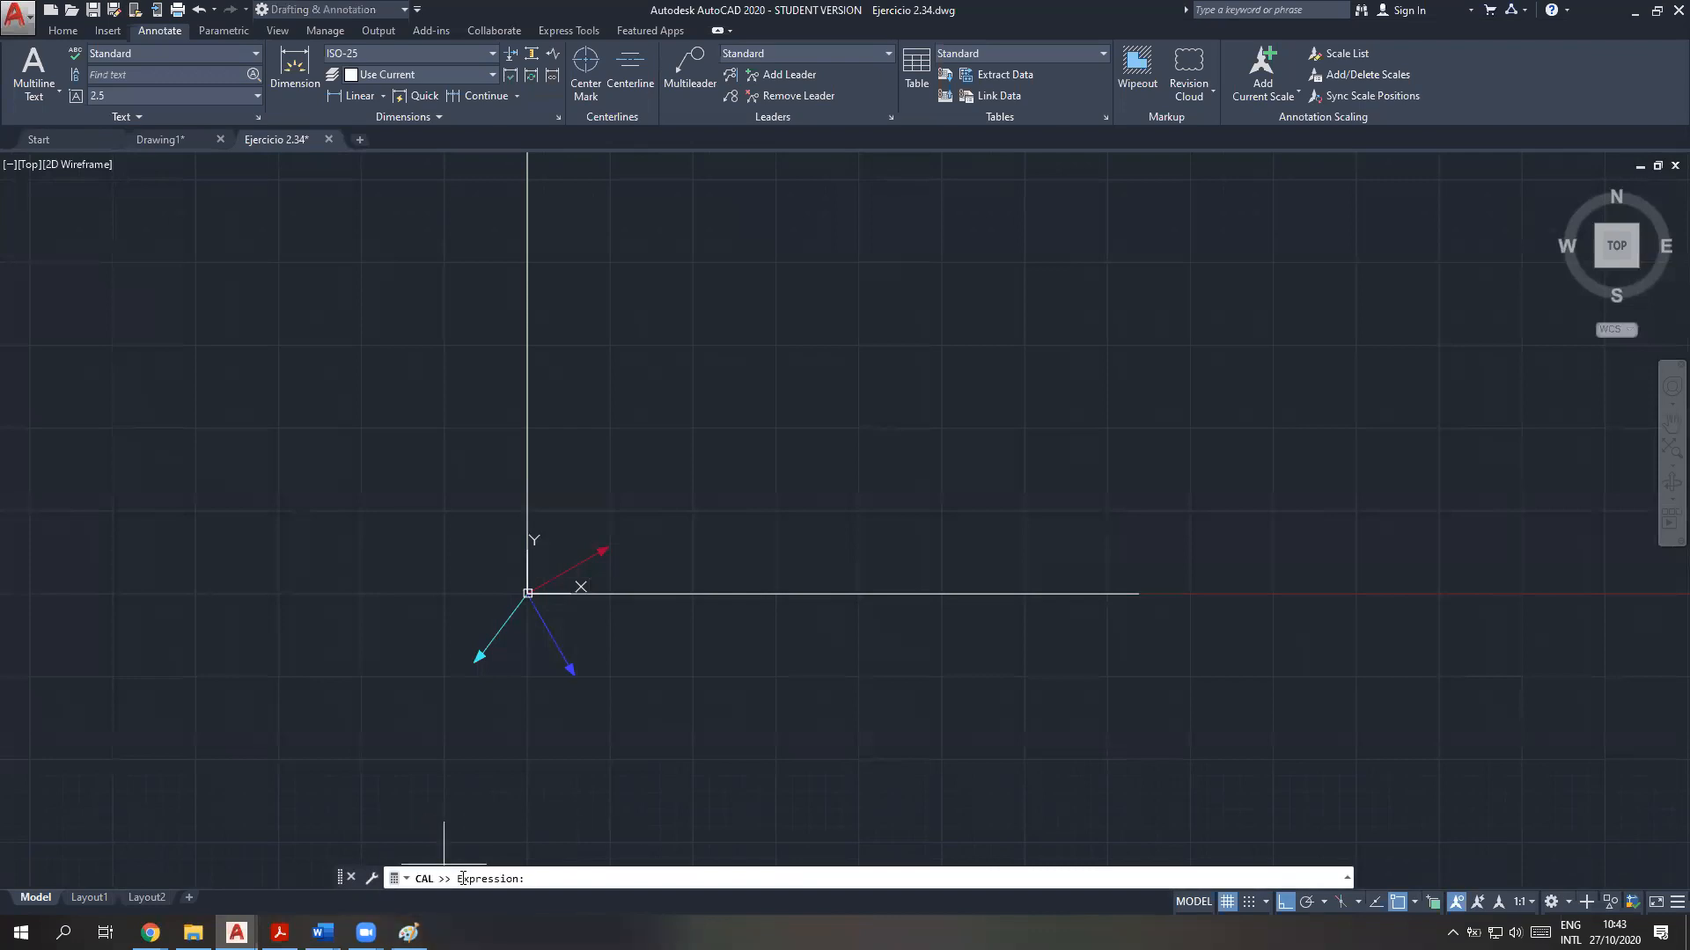
text(Y=VEC1)
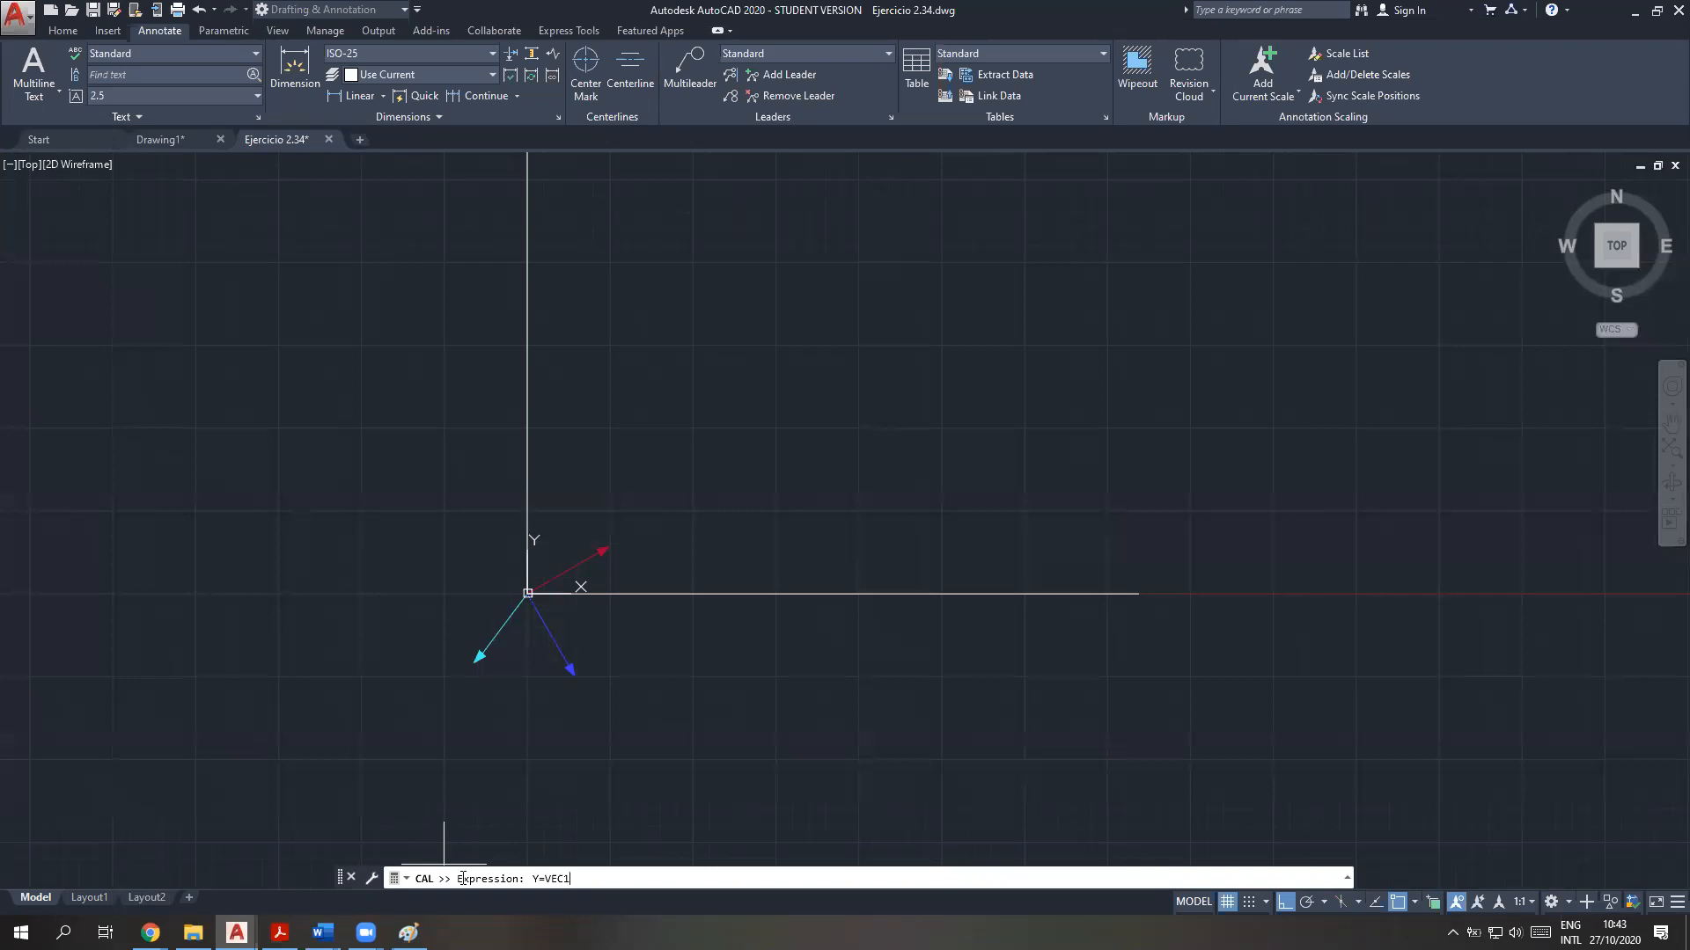
text(())
text(END,END)
key(Return)
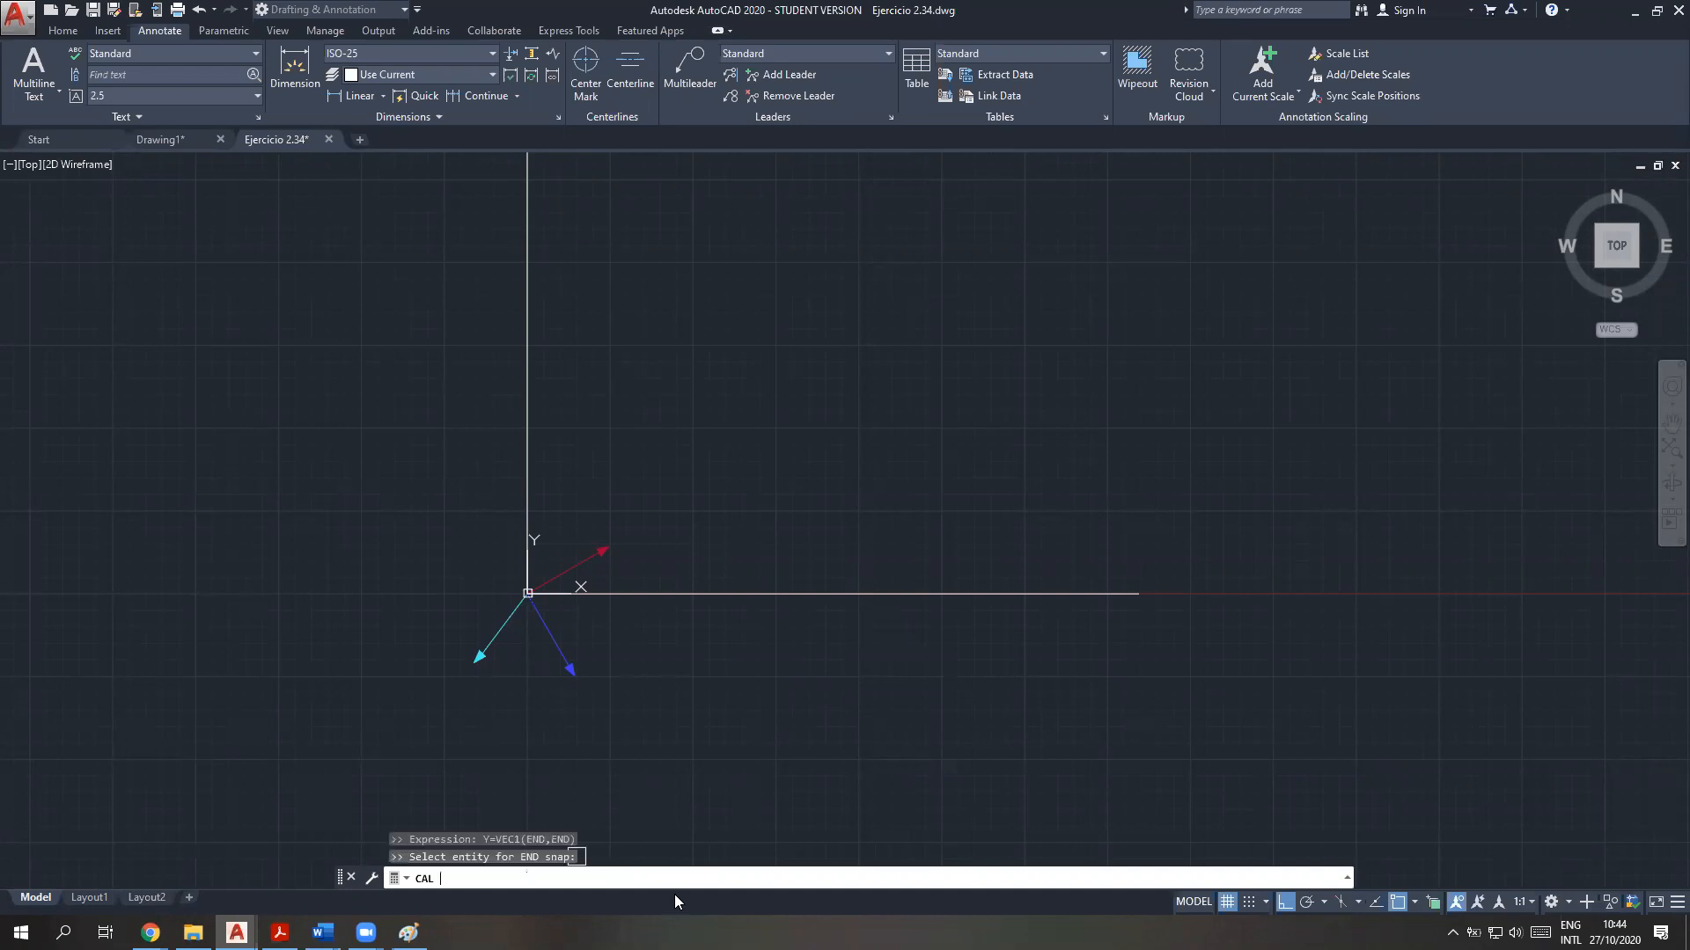
click(528, 542)
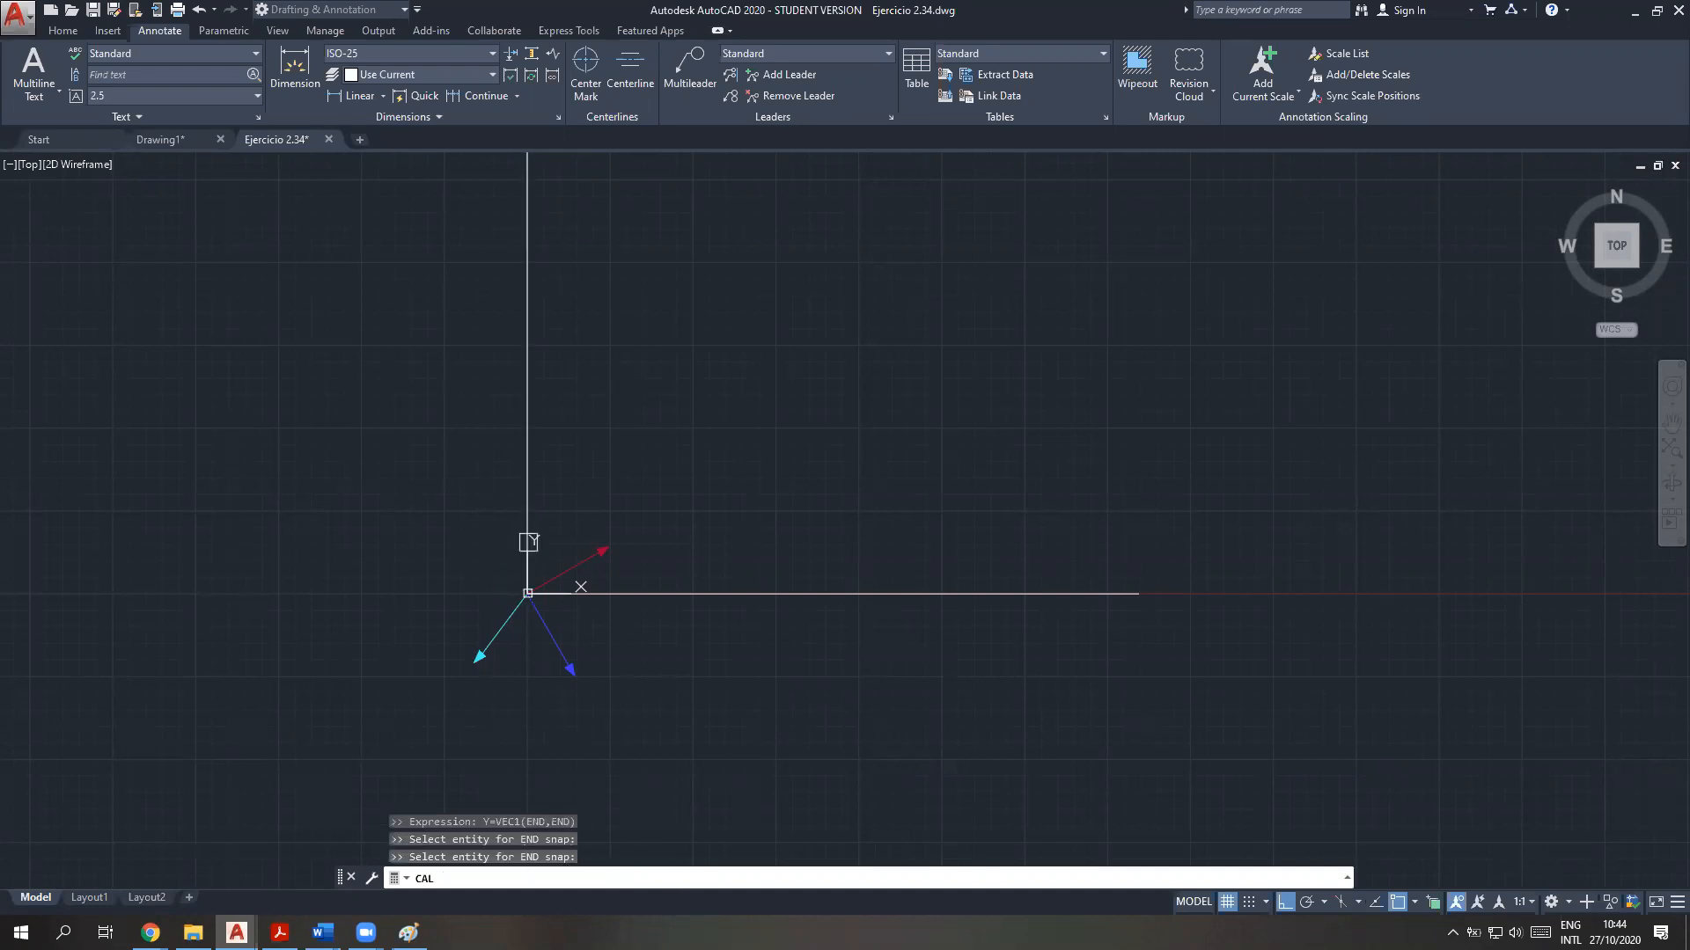
middle_drag(698, 290, 698, 468)
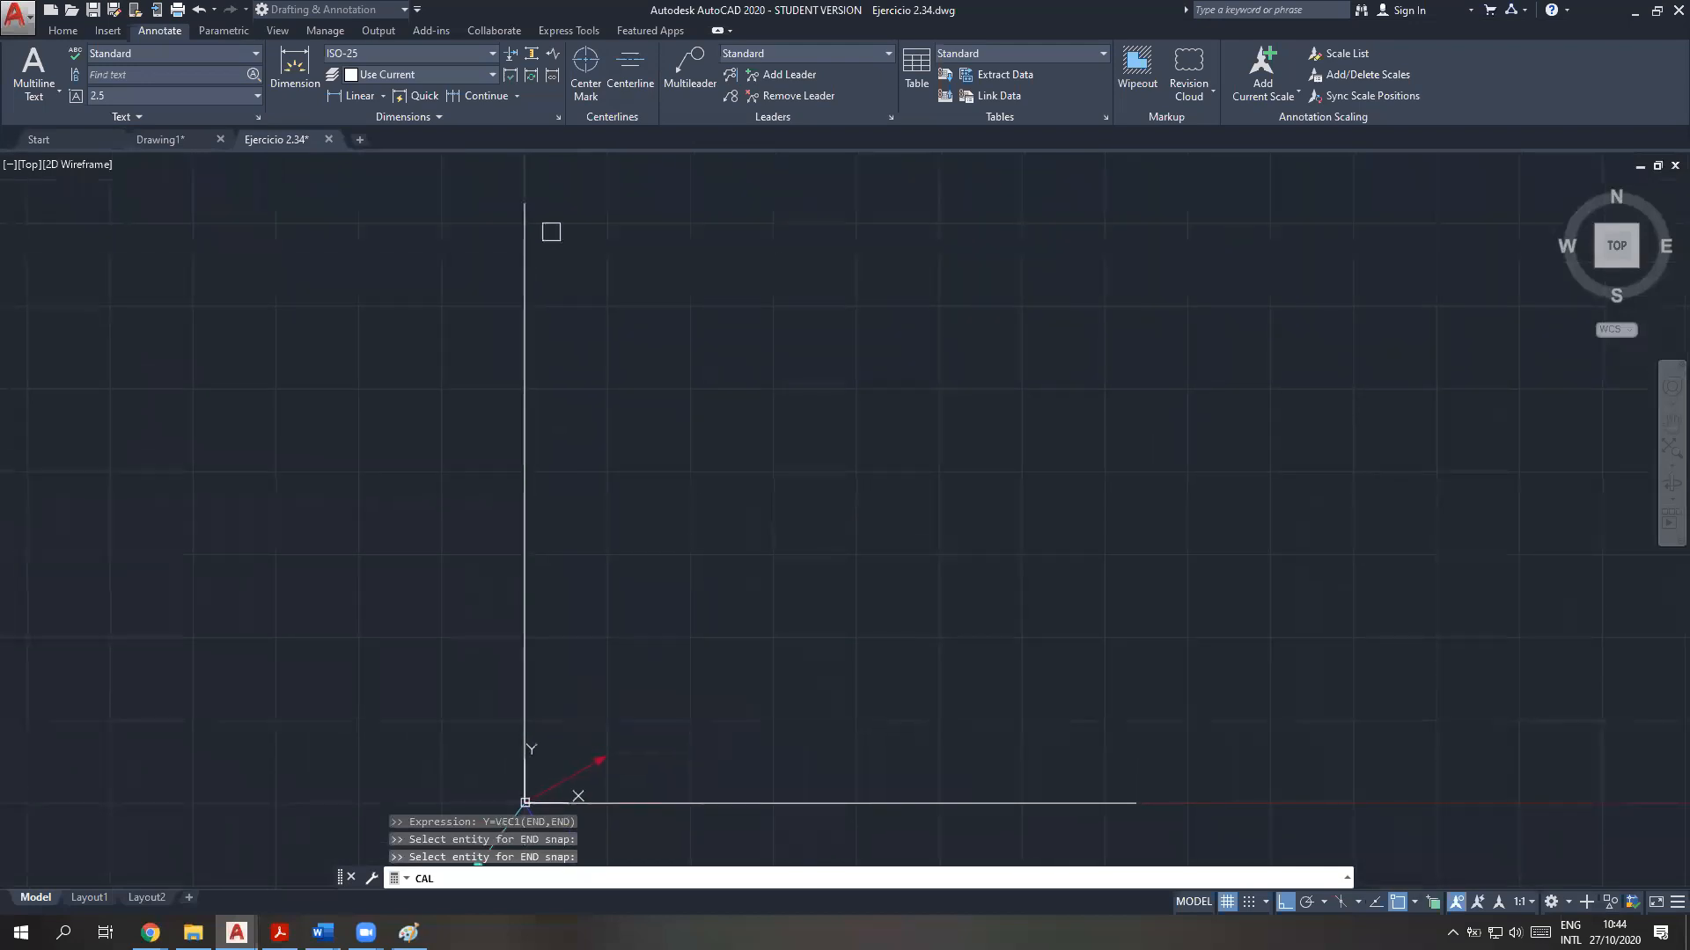
click(525, 257)
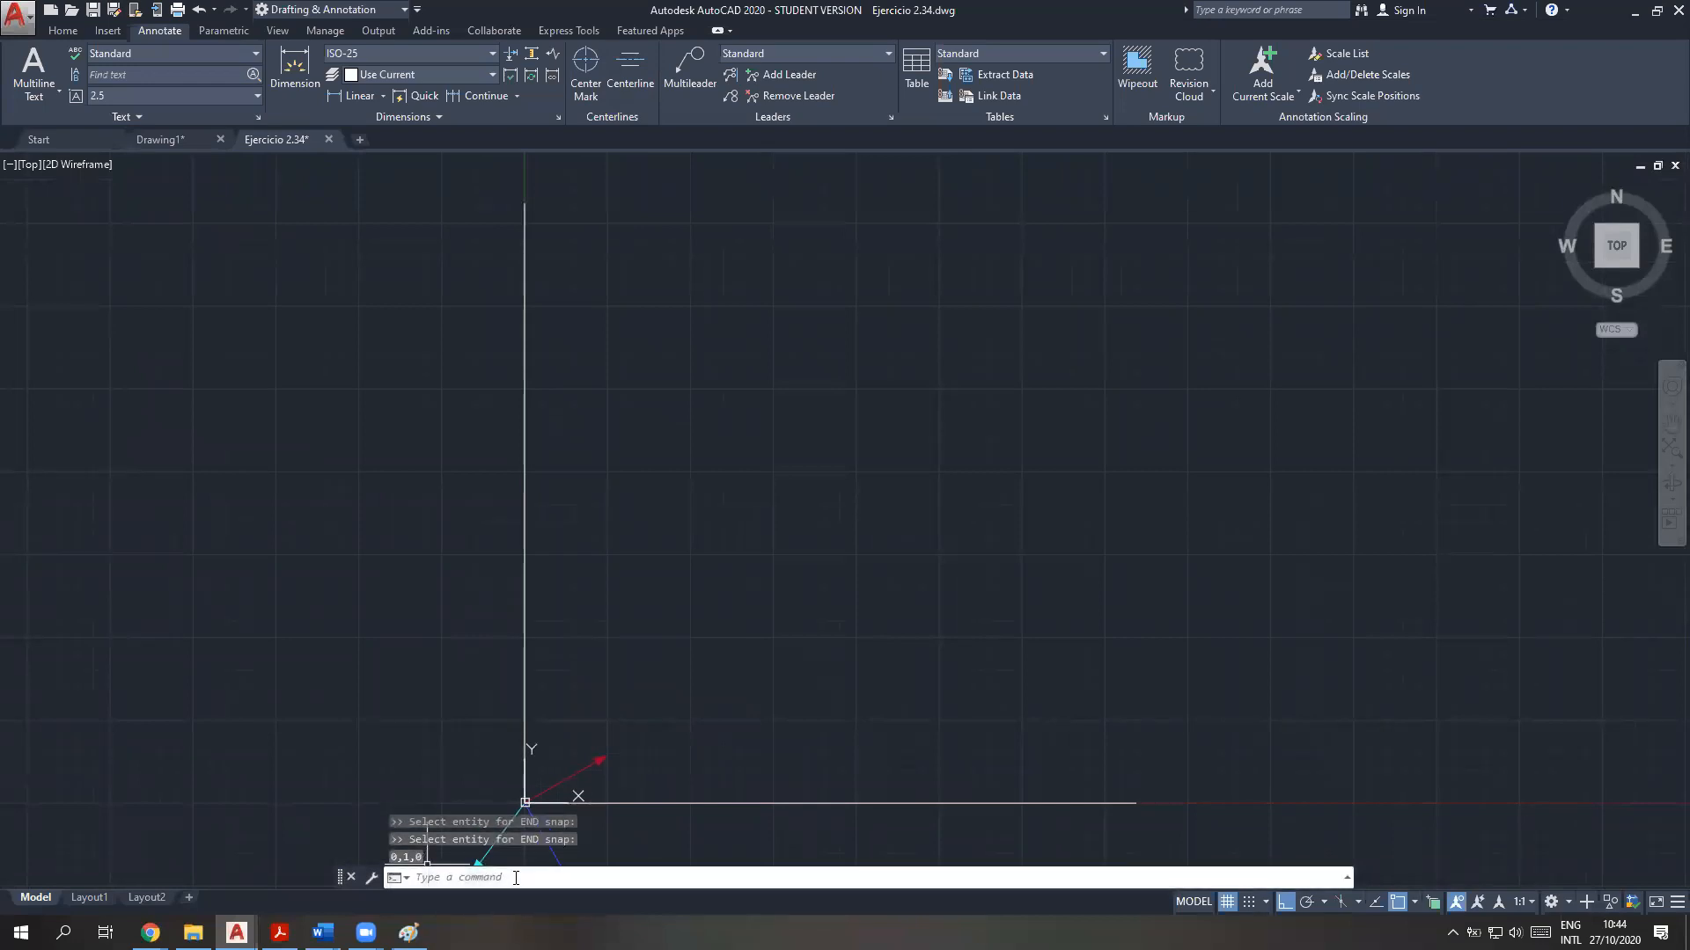
Switch to the Teoría vectores PDF and highlight procedure item 1, "Definir vectores unitarios de los ejes coordenados."
click(280, 933)
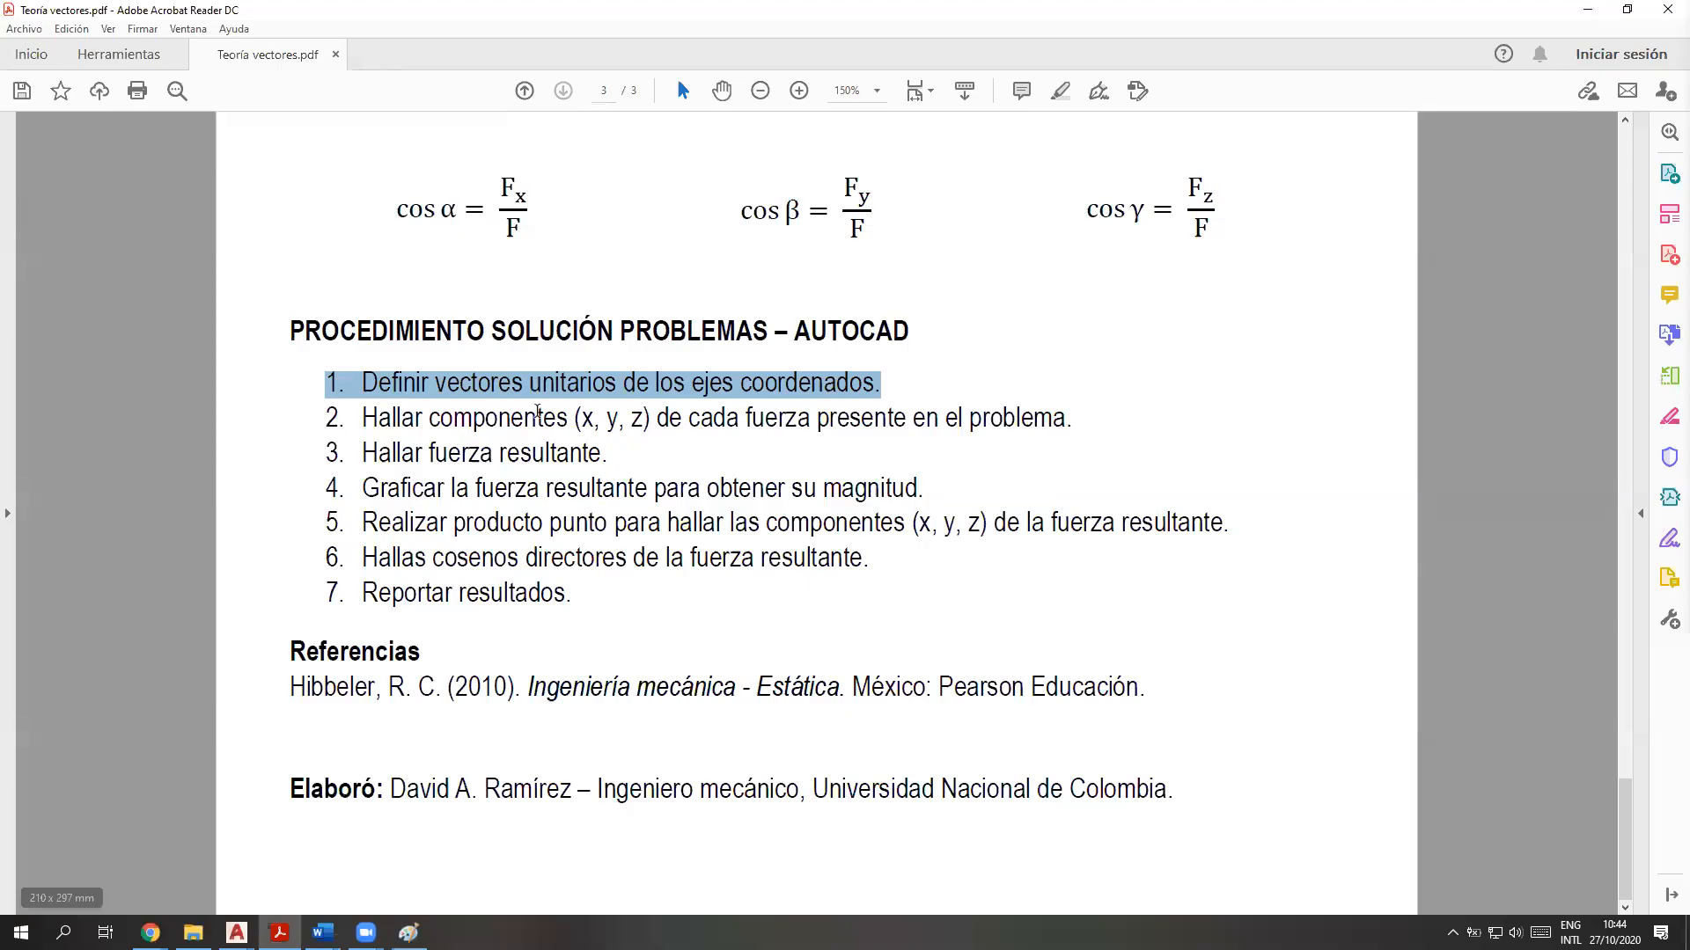
click(882, 380)
drag(517, 385, 274, 396)
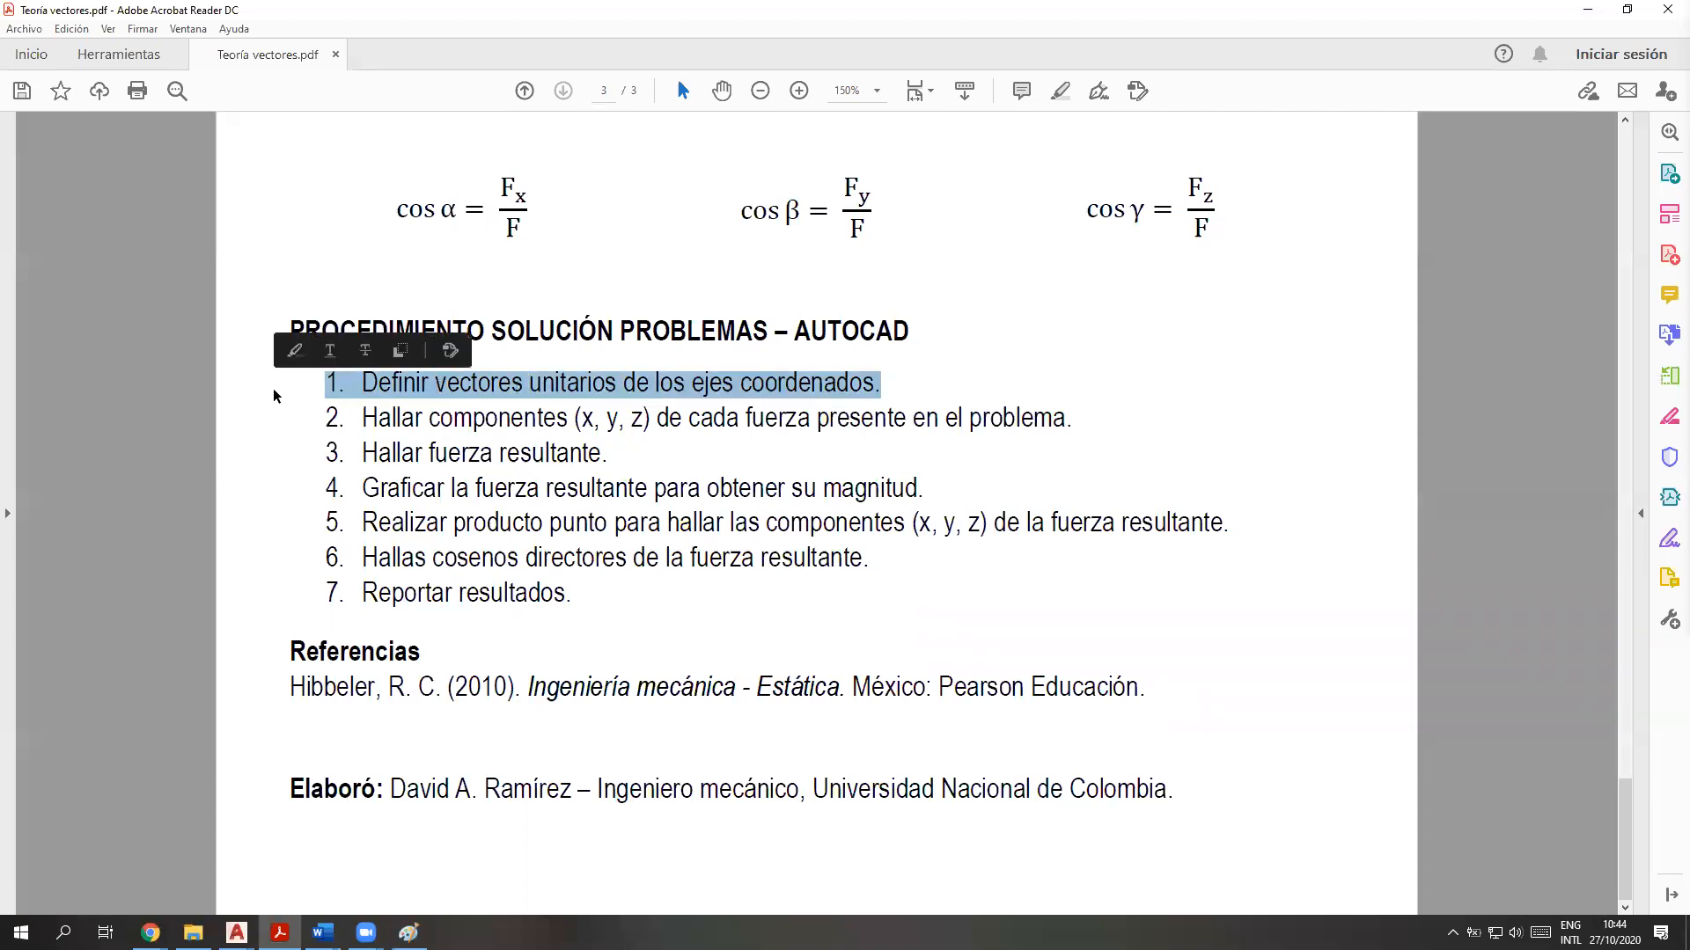
click(1060, 90)
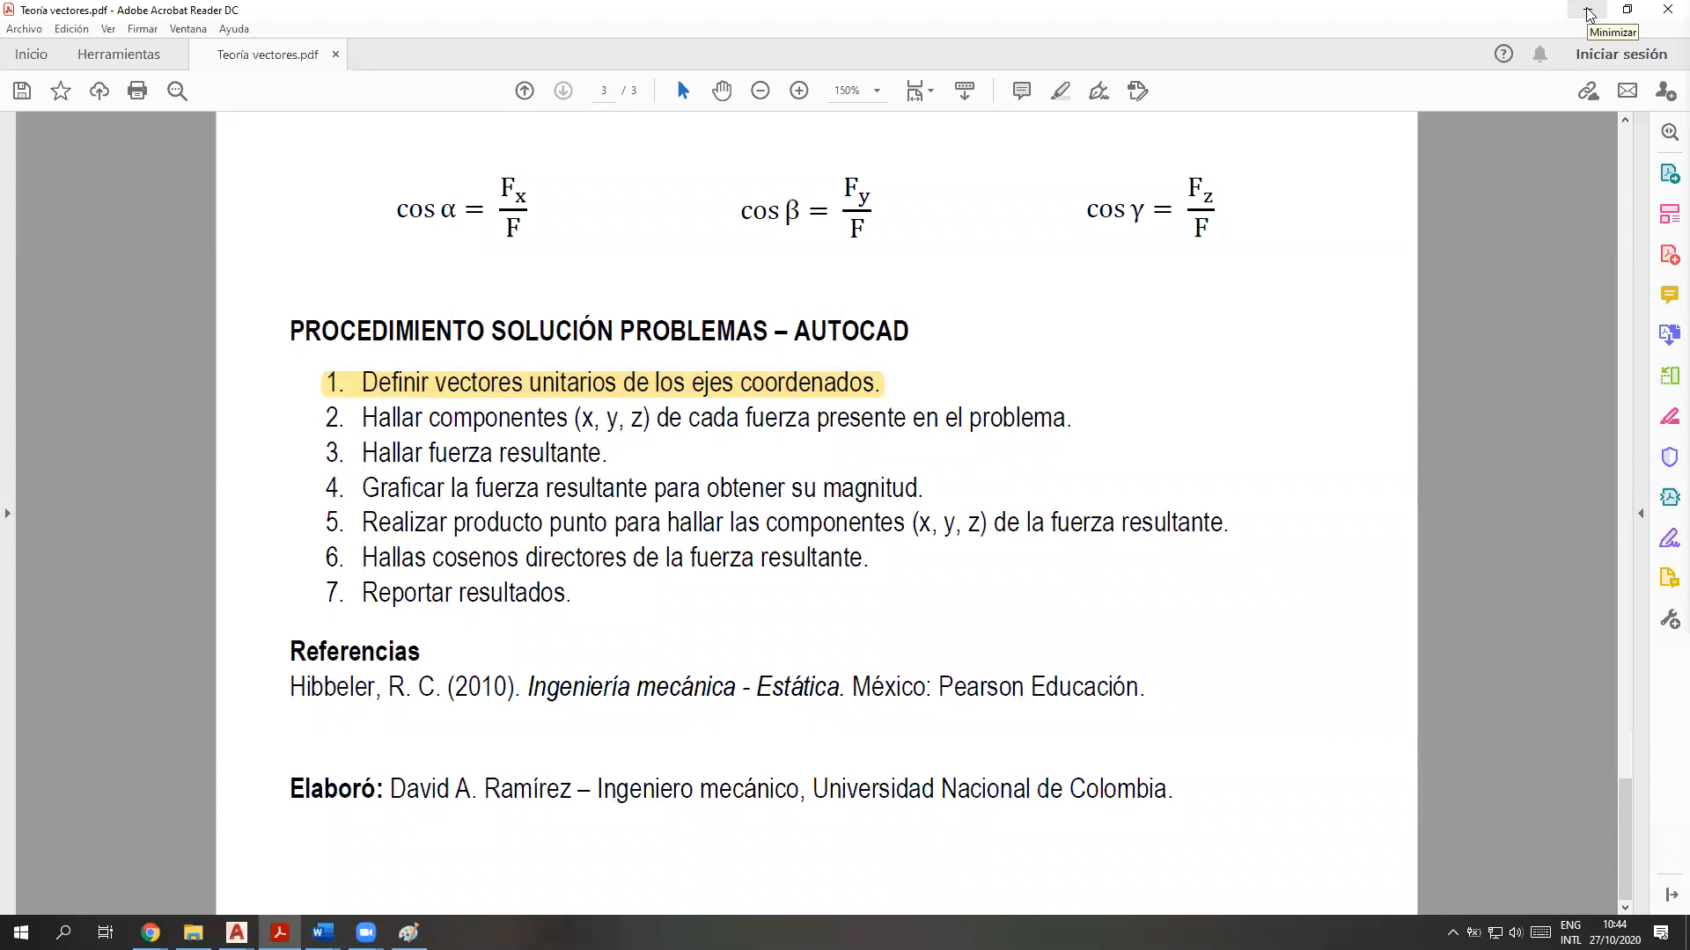
Examine the dot-product formulas for the components Fx, Fy and Fz in the PDF
scroll(1109, 399, up, 7)
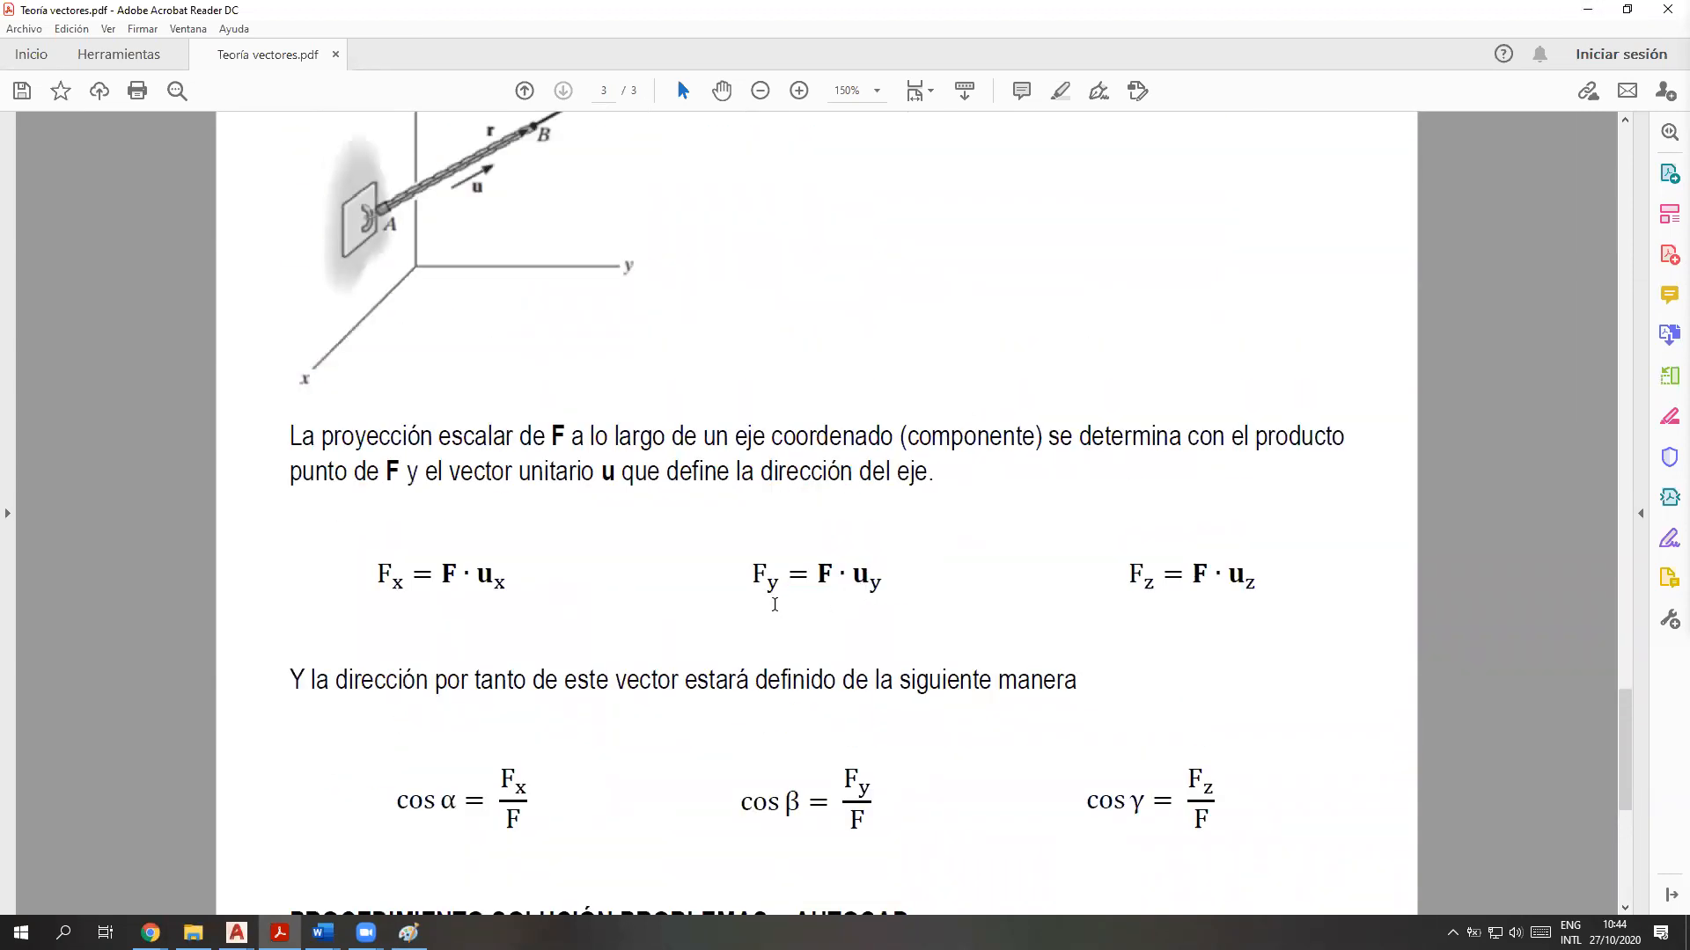
scroll(774, 605, down, 1)
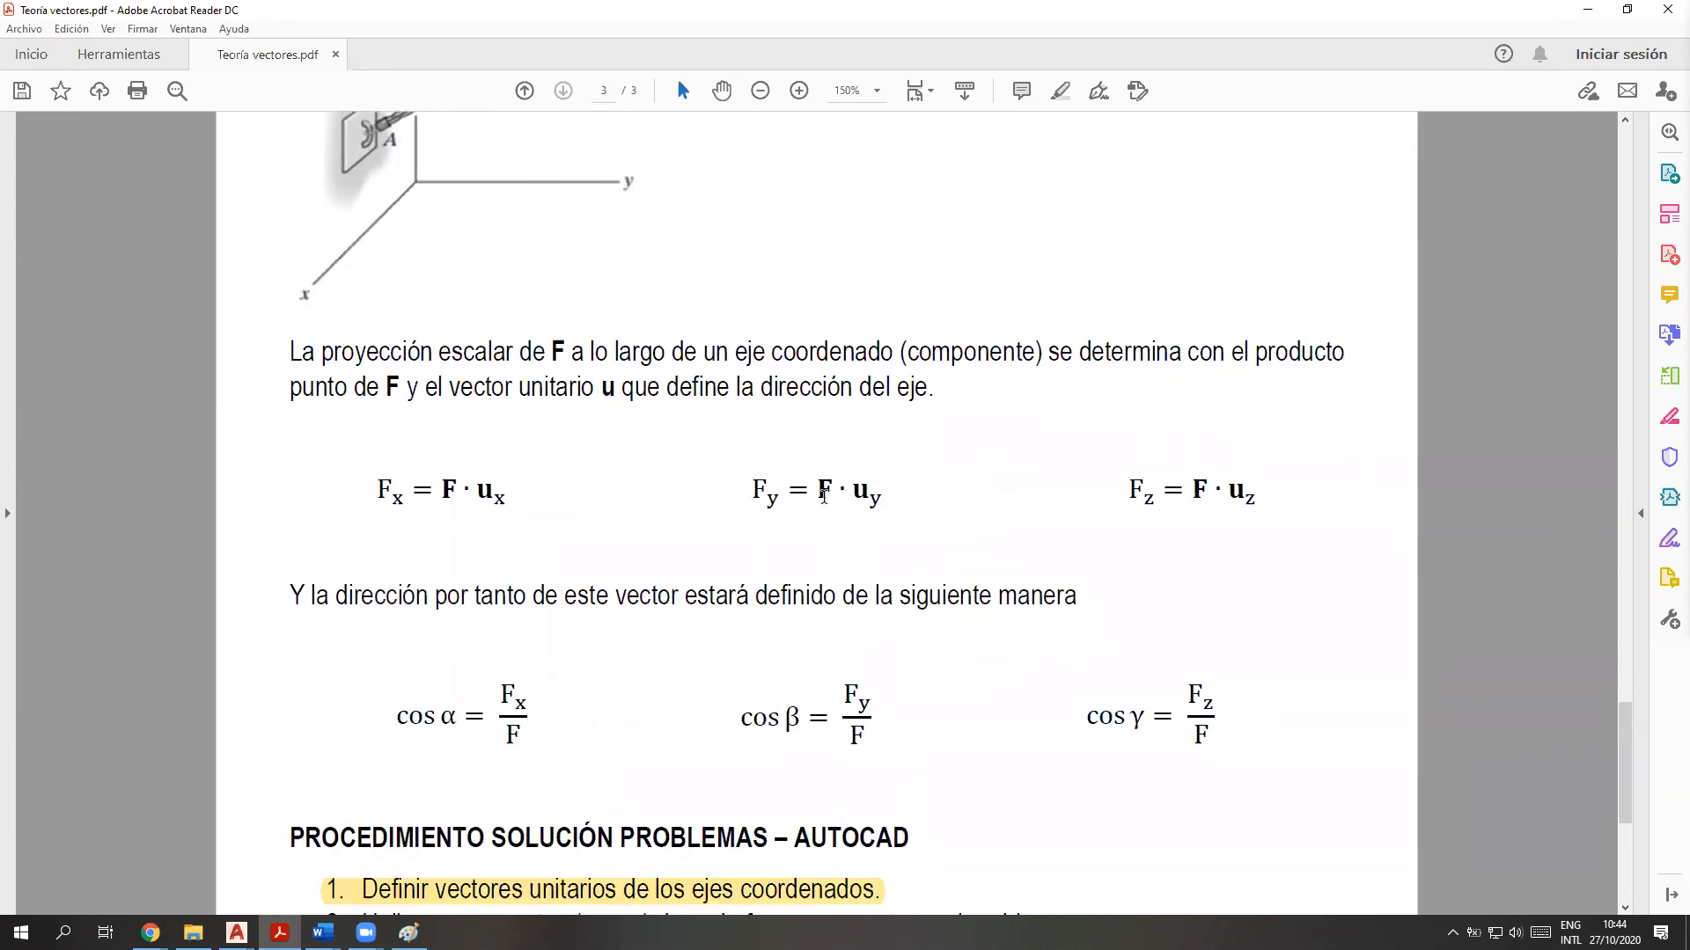
drag(883, 497, 729, 500)
drag(390, 493, 1267, 499)
scroll(879, 634, down, 2)
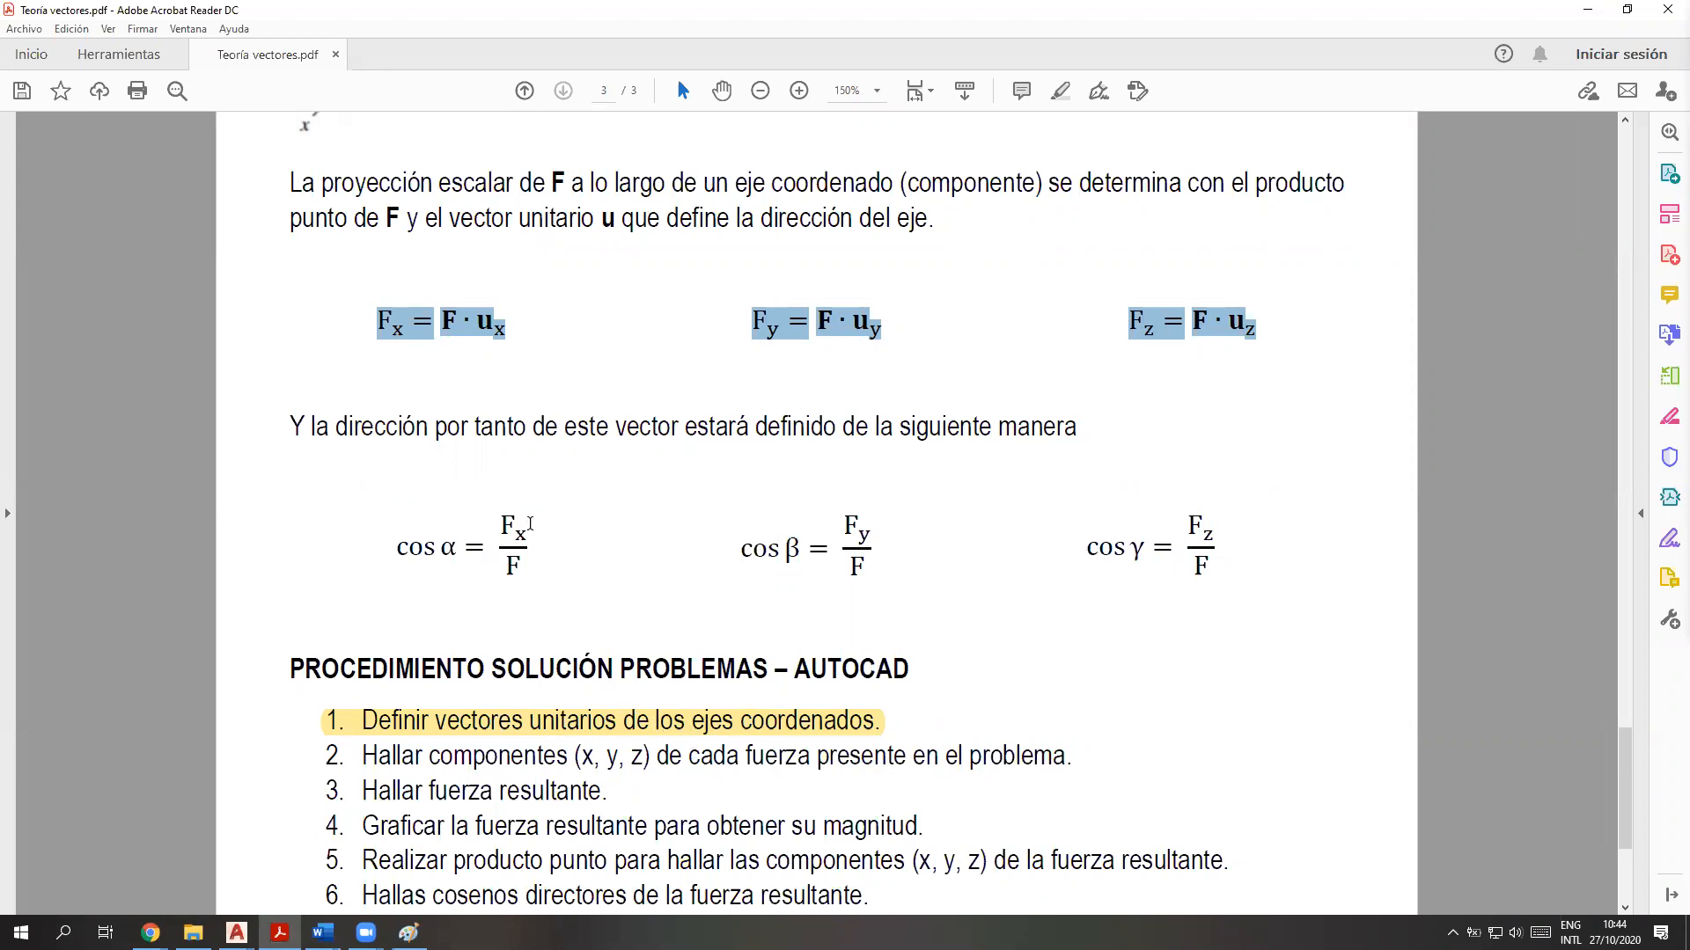
scroll(501, 478, up, 5)
scroll(446, 602, down, 2)
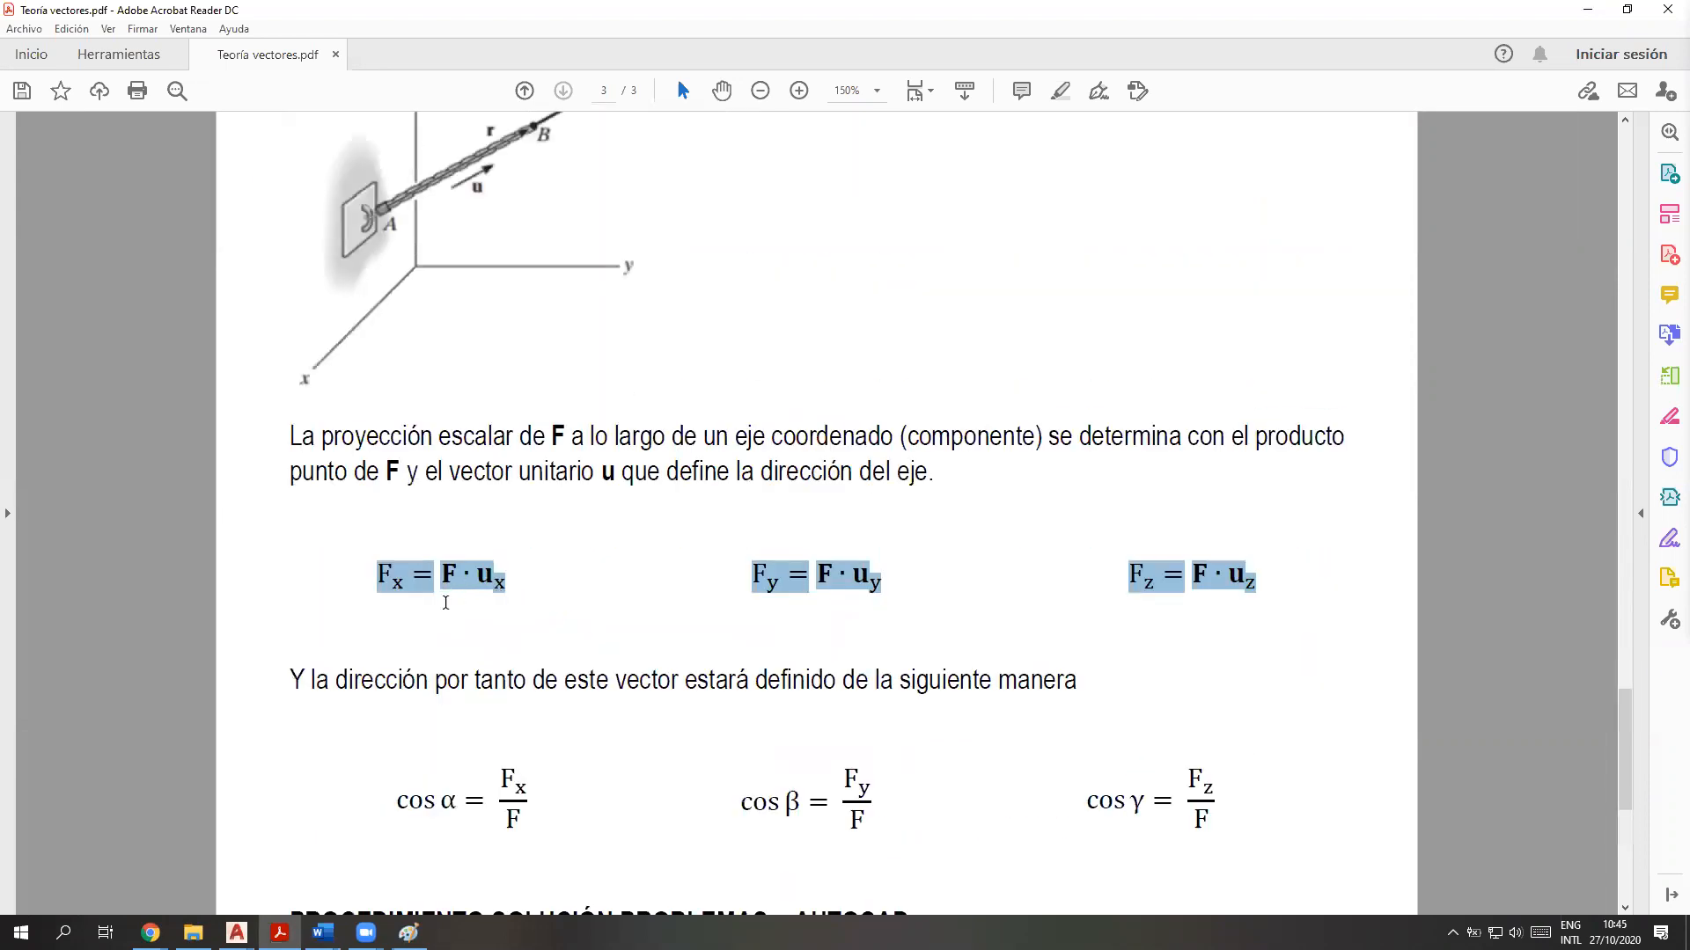
Compare the vector F in the Fx dot-product formula with the definition F = F u
mouse_move(459, 581)
mouse_down()
mouse_move(439, 582)
mouse_move(508, 586)
mouse_move(442, 585)
mouse_up()
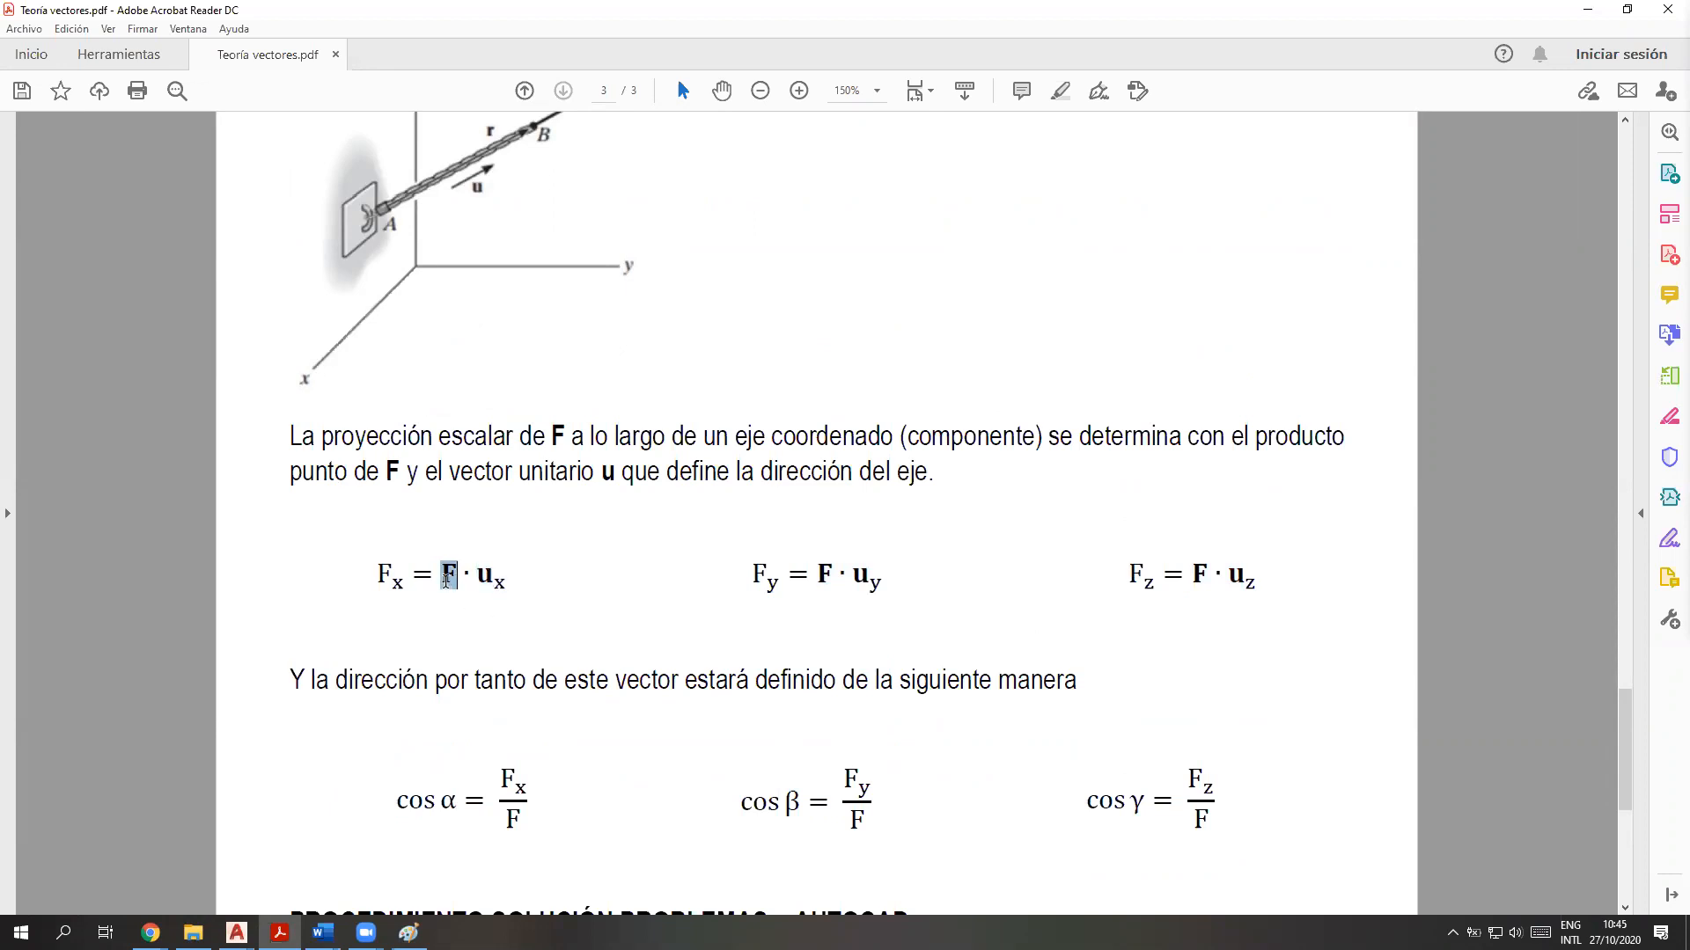
scroll(536, 619, up, 3)
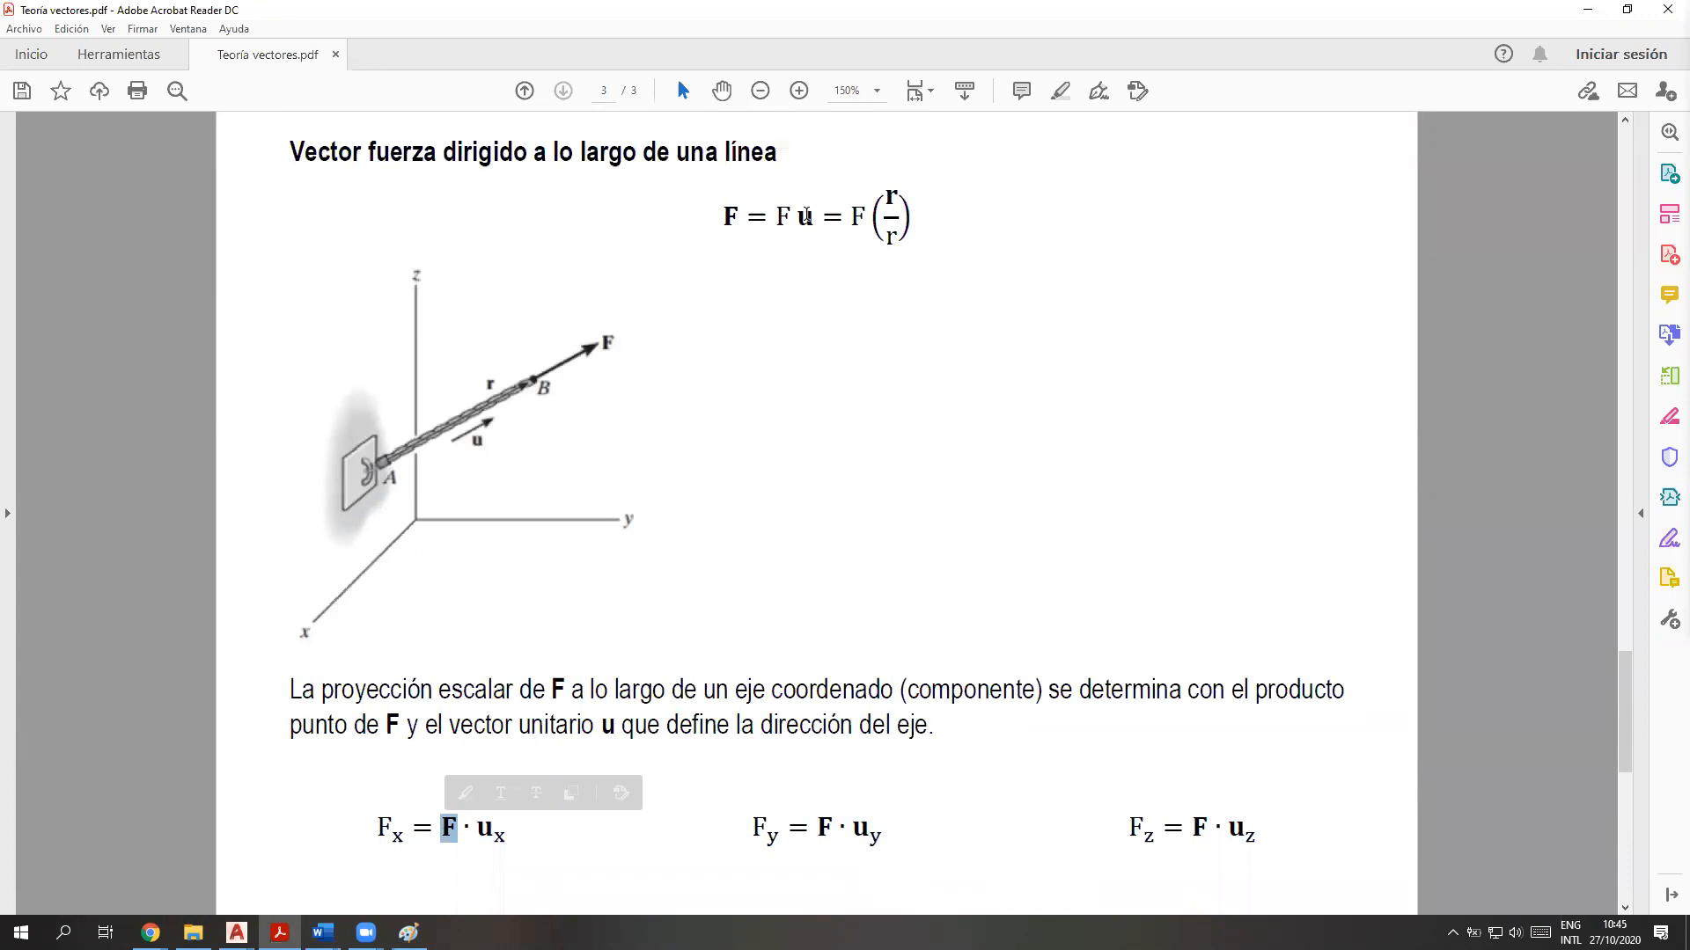
drag(817, 220, 774, 222)
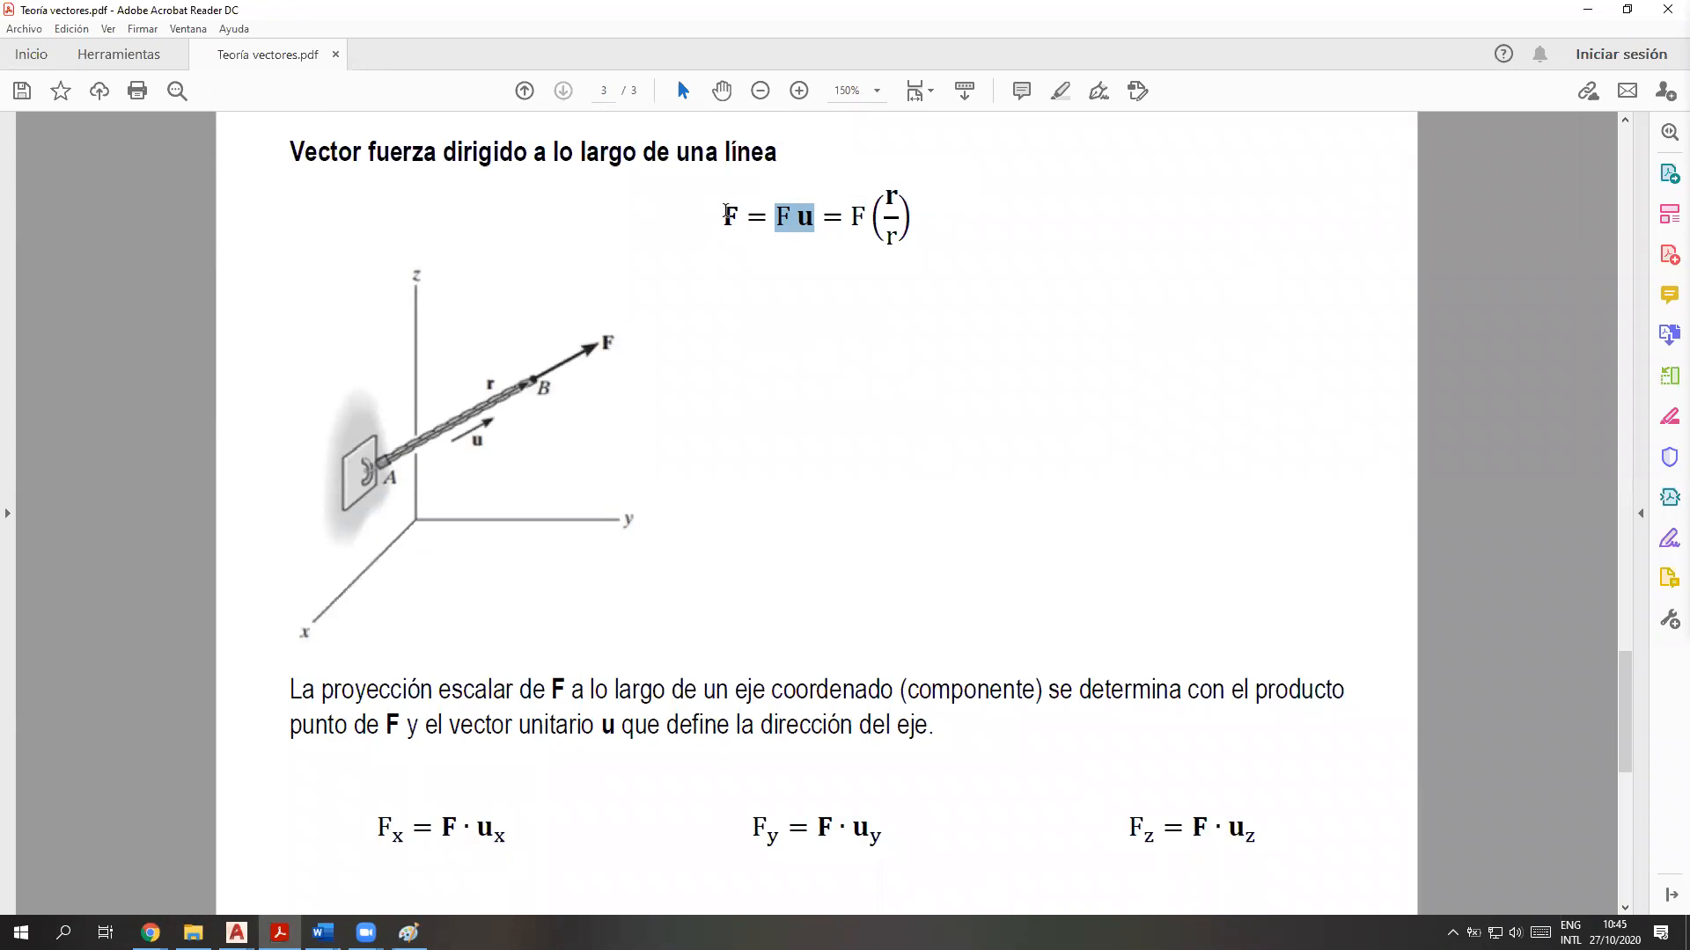
drag(725, 212, 816, 220)
drag(508, 834, 441, 831)
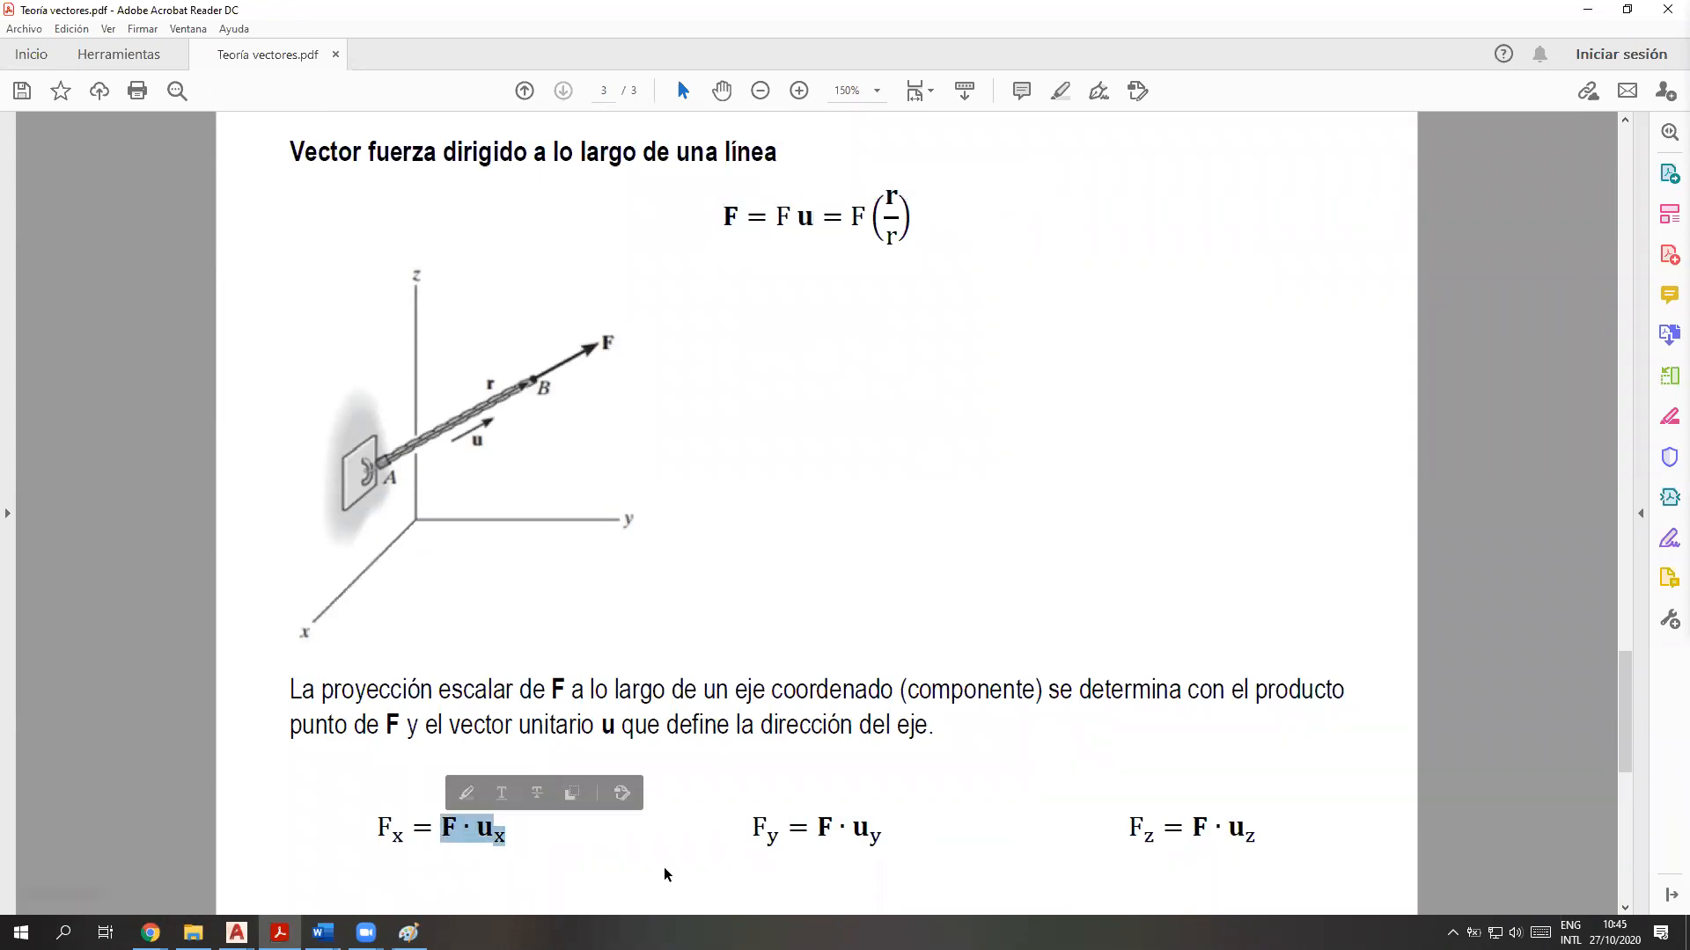
Return to AutoCAD to frame the three force vectors, and bring up the Ejemplos Hibbeler document in Word to consult problem 2-34
click(236, 933)
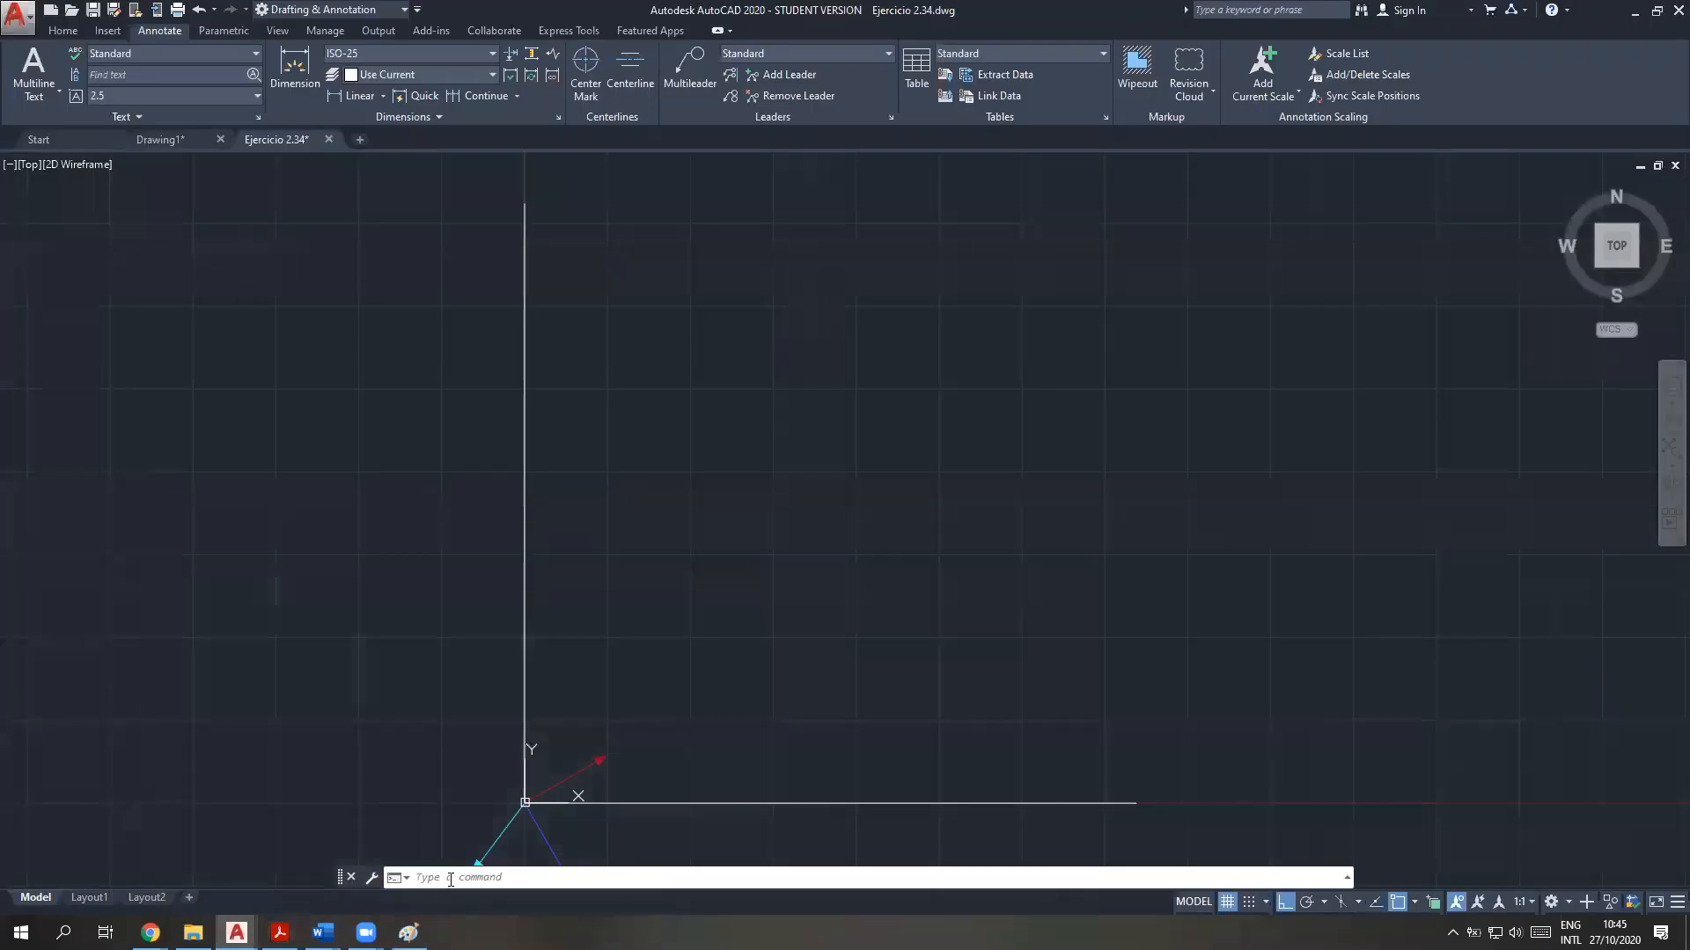
scroll(528, 805, down, 3)
scroll(532, 810, up, 10)
scroll(728, 759, down, 3)
middle_drag(730, 746, 730, 533)
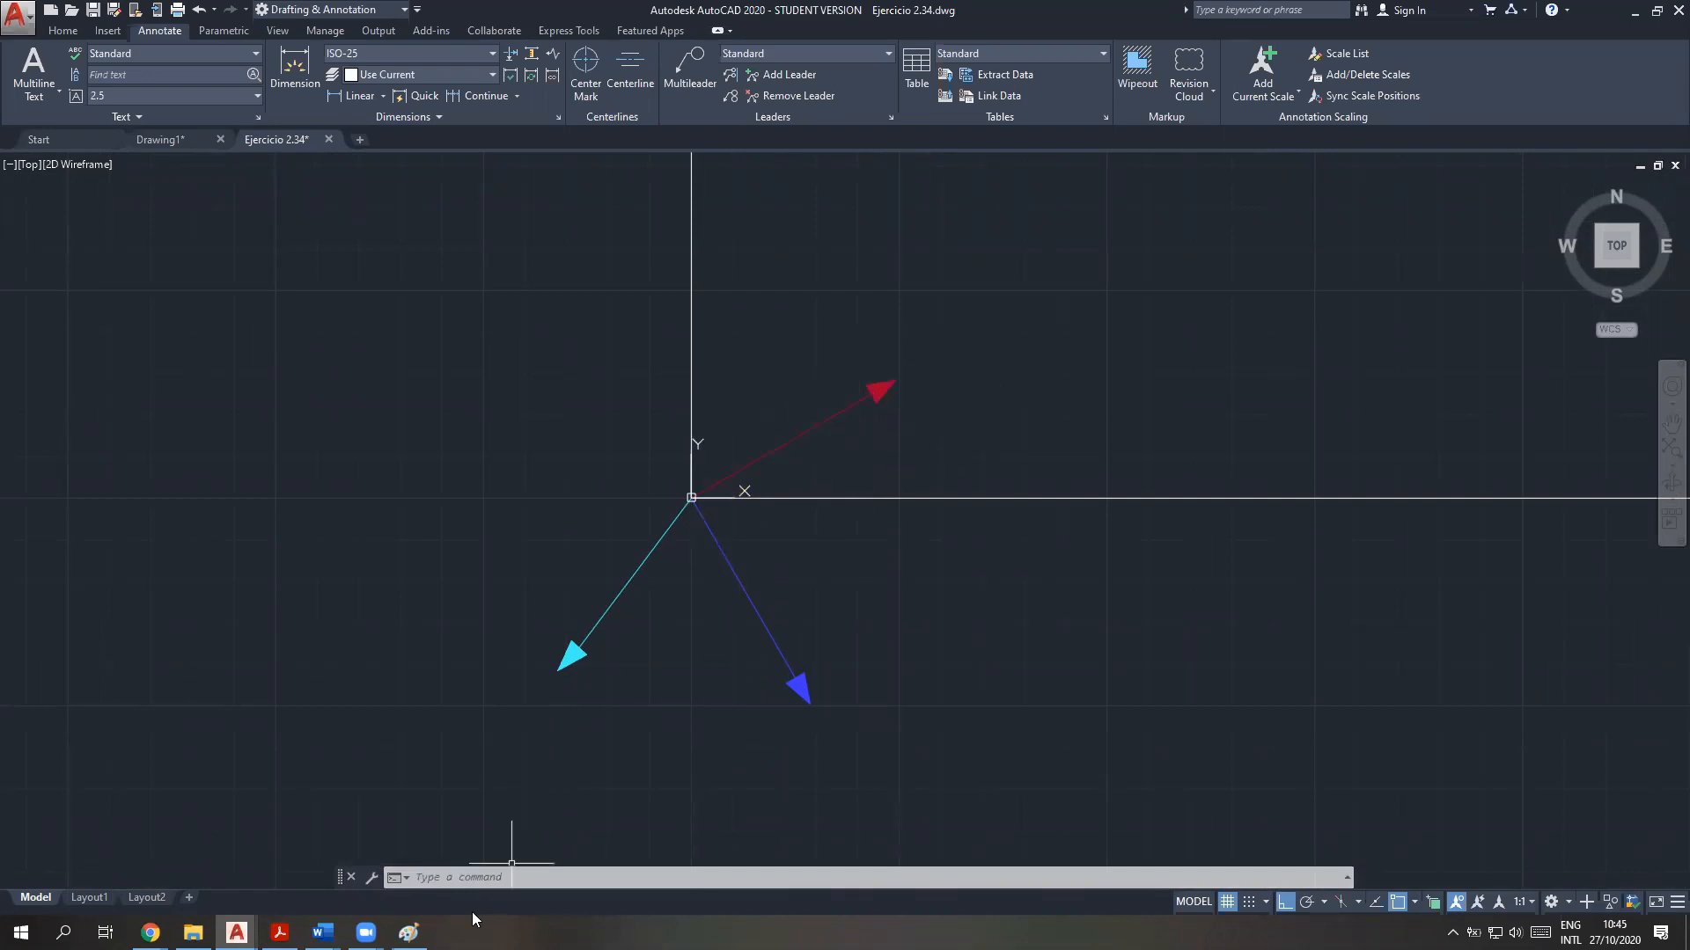
click(322, 931)
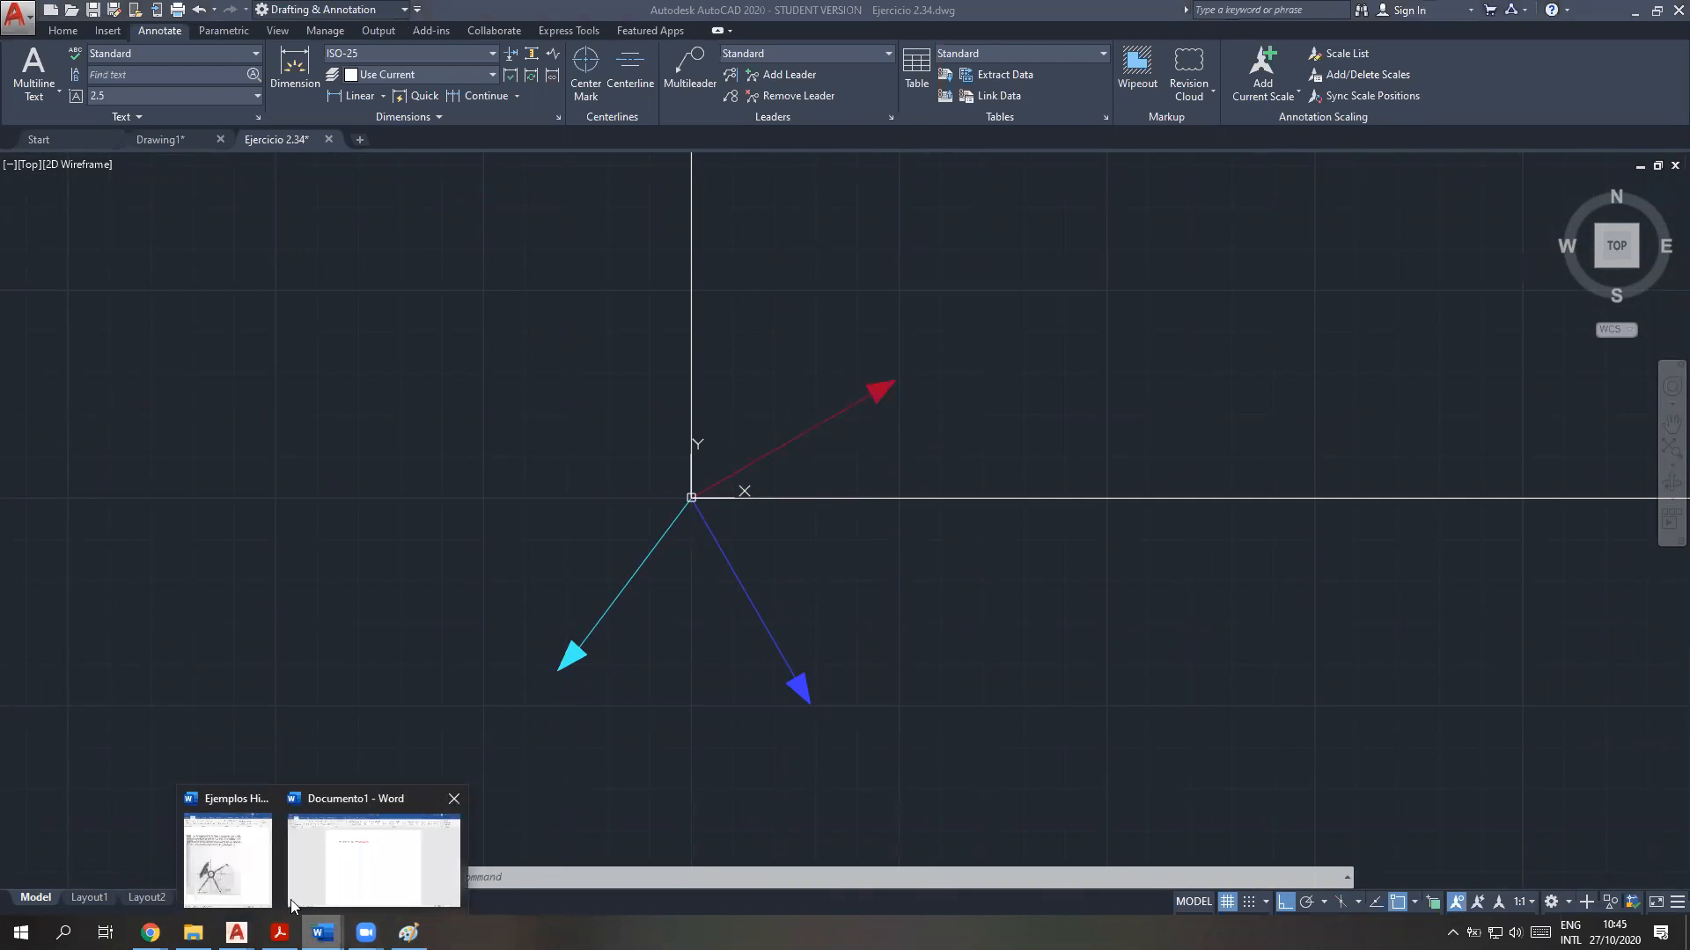
click(244, 877)
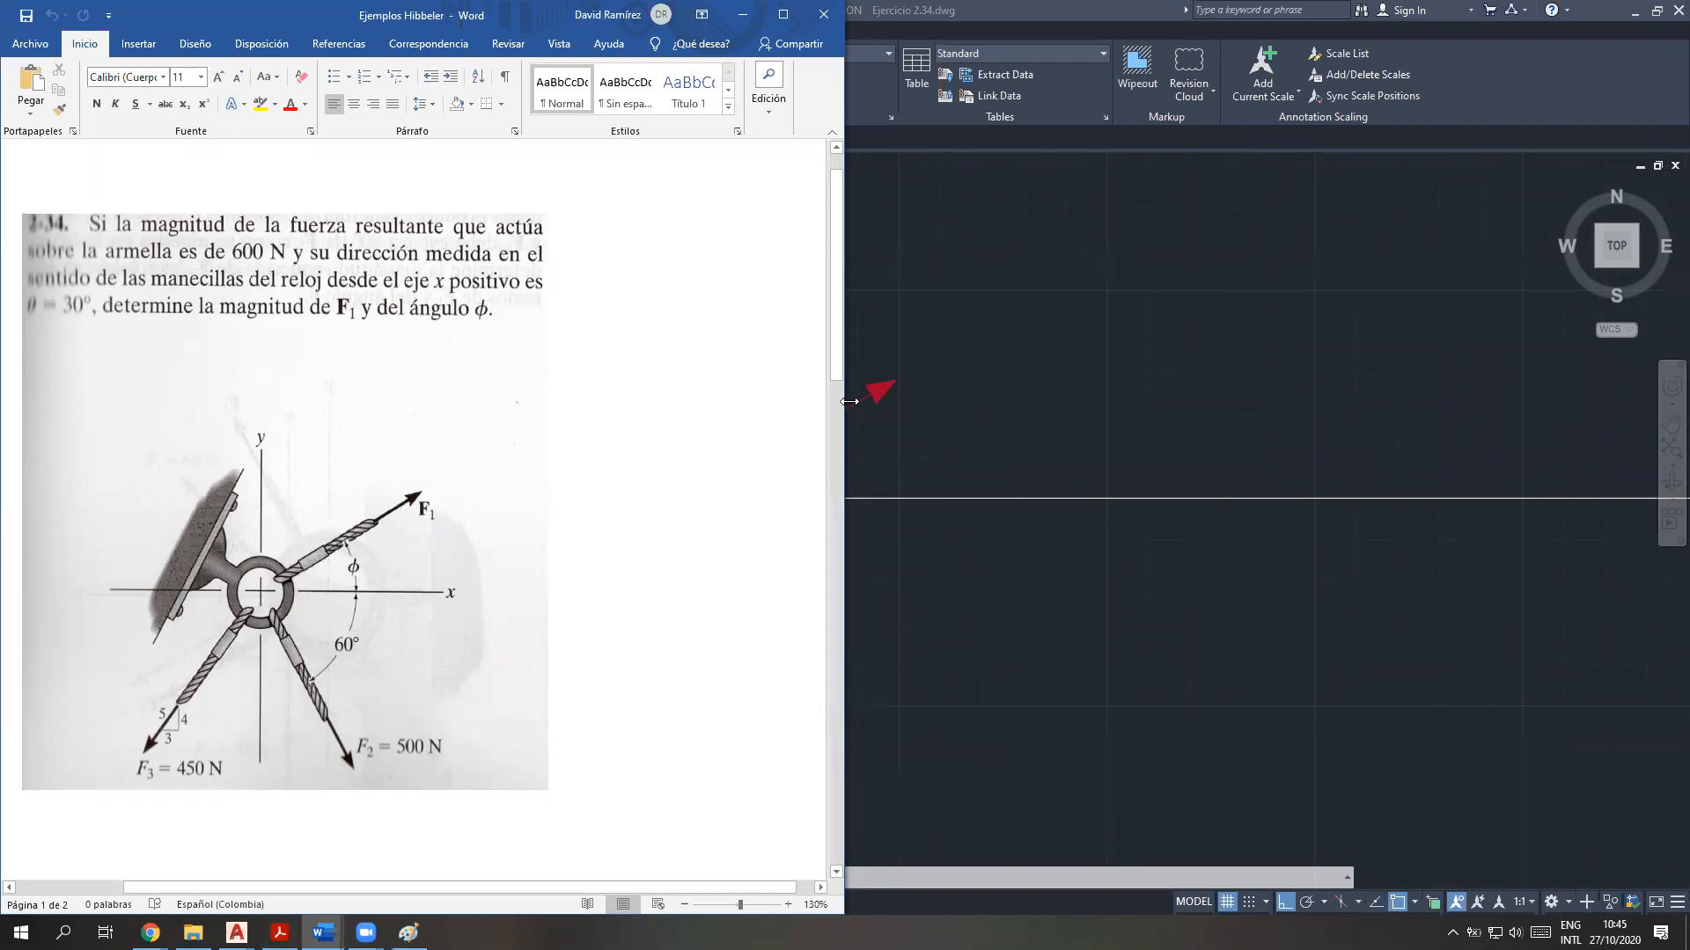
Return to the Ejercicio 2.34 drawing in AutoCAD and frame the three force vectors around the origin
click(920, 489)
scroll(880, 488, up, 2)
middle_drag(791, 479, 806, 531)
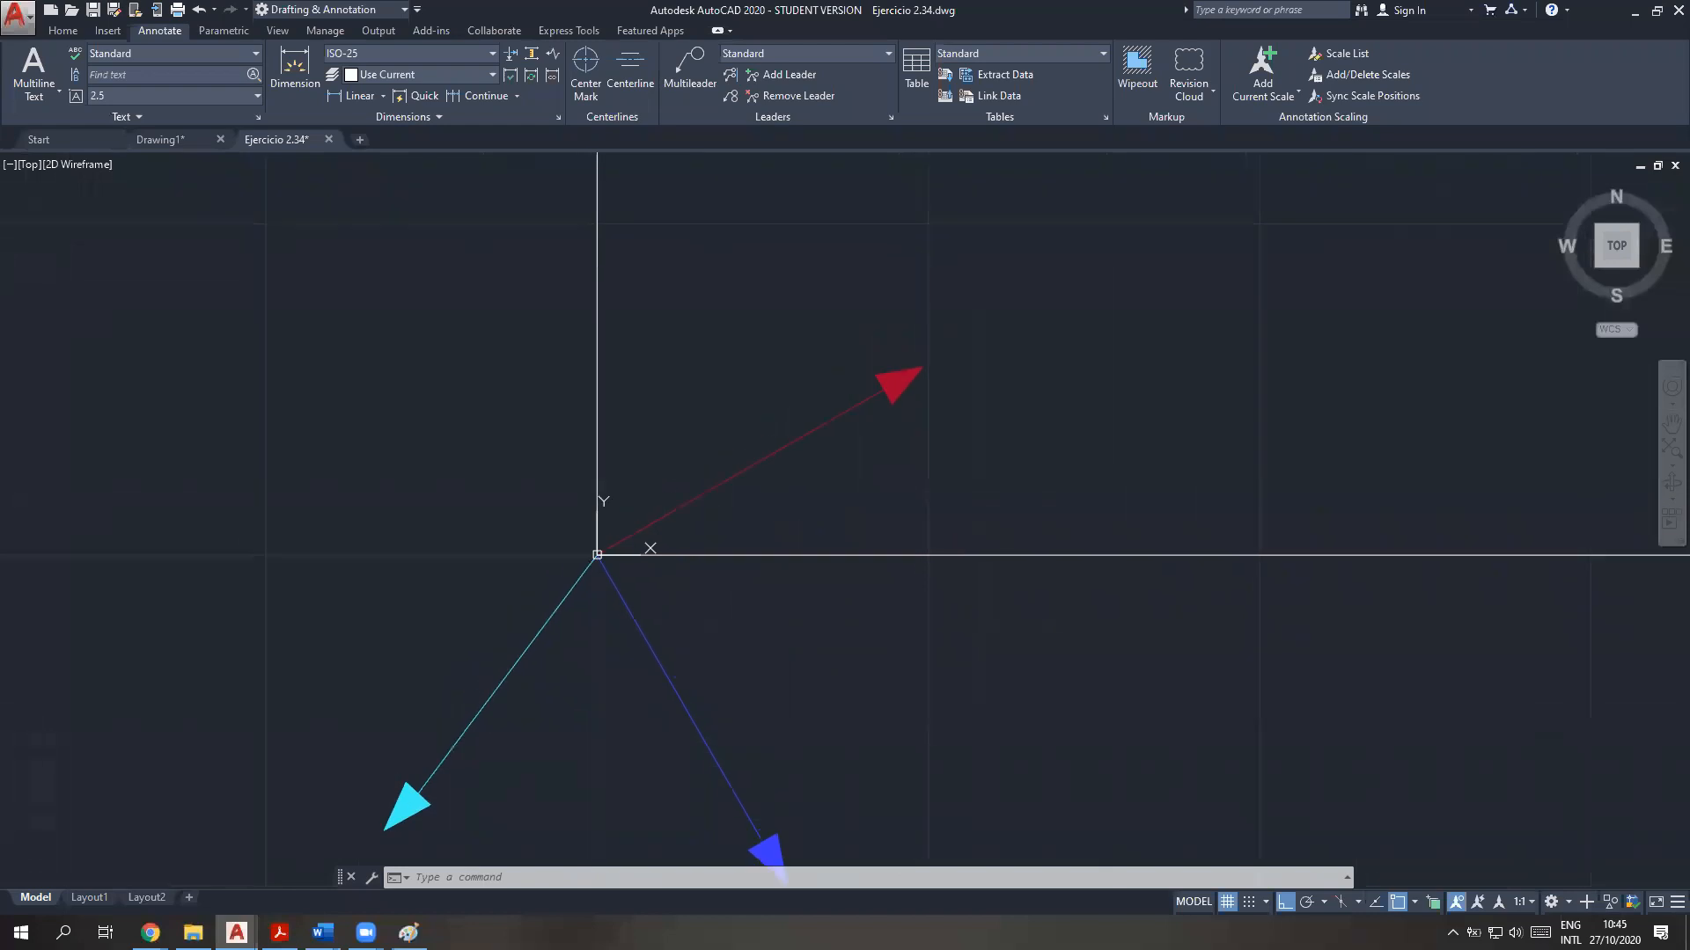
click(346, 96)
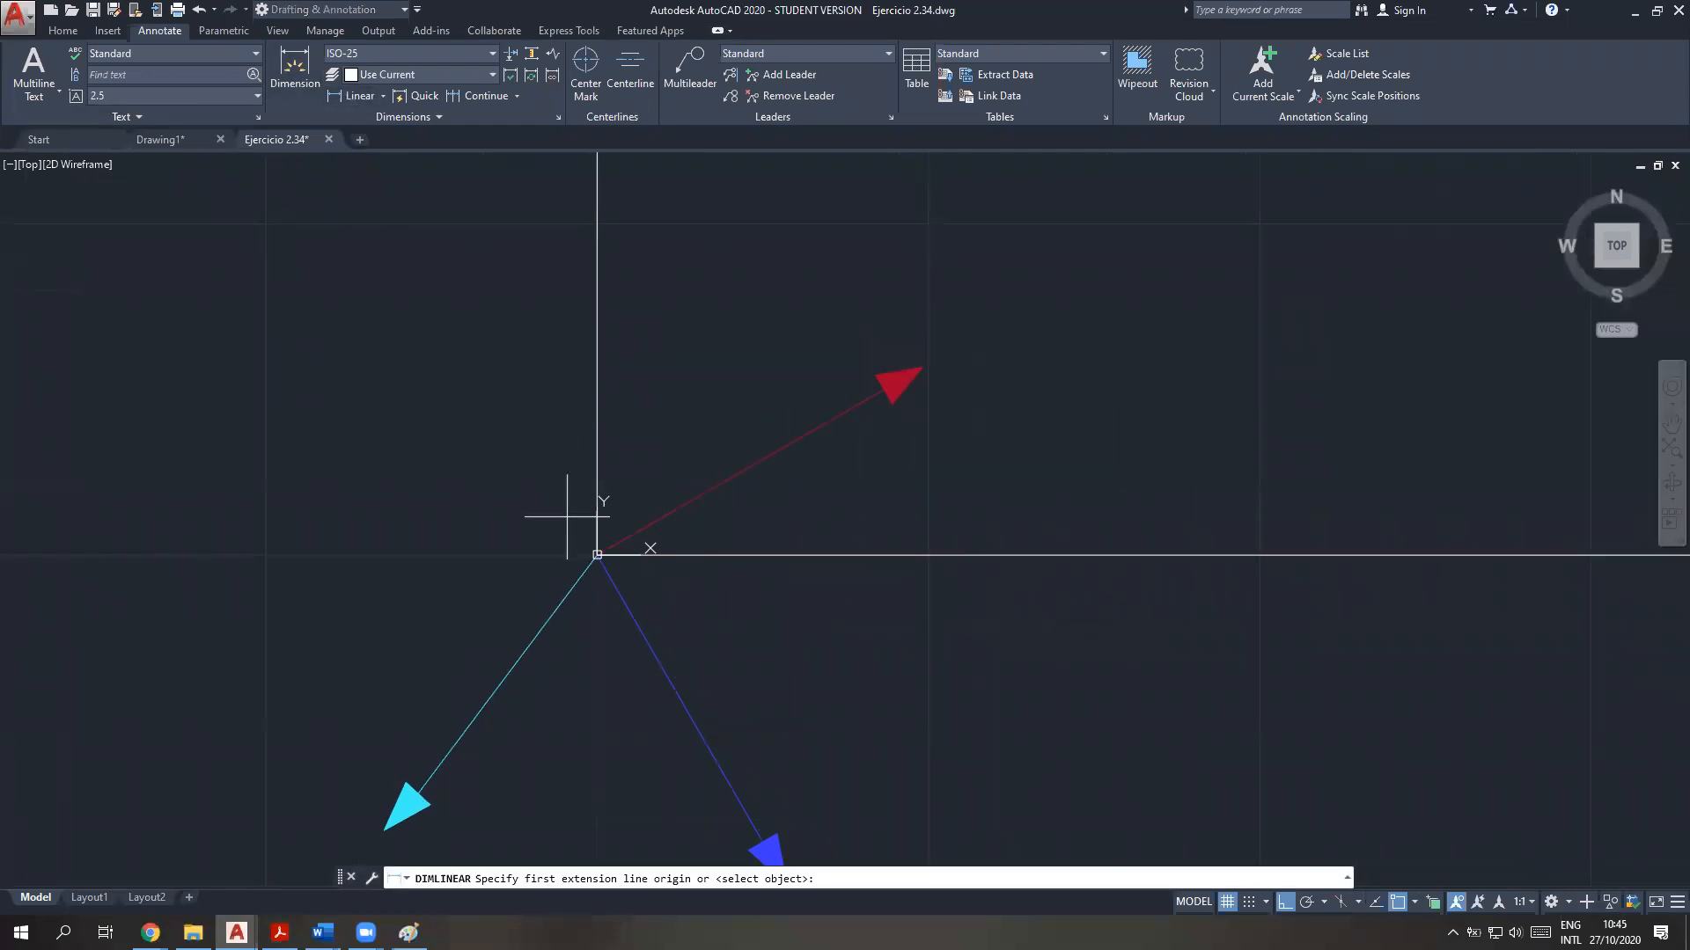
click(597, 555)
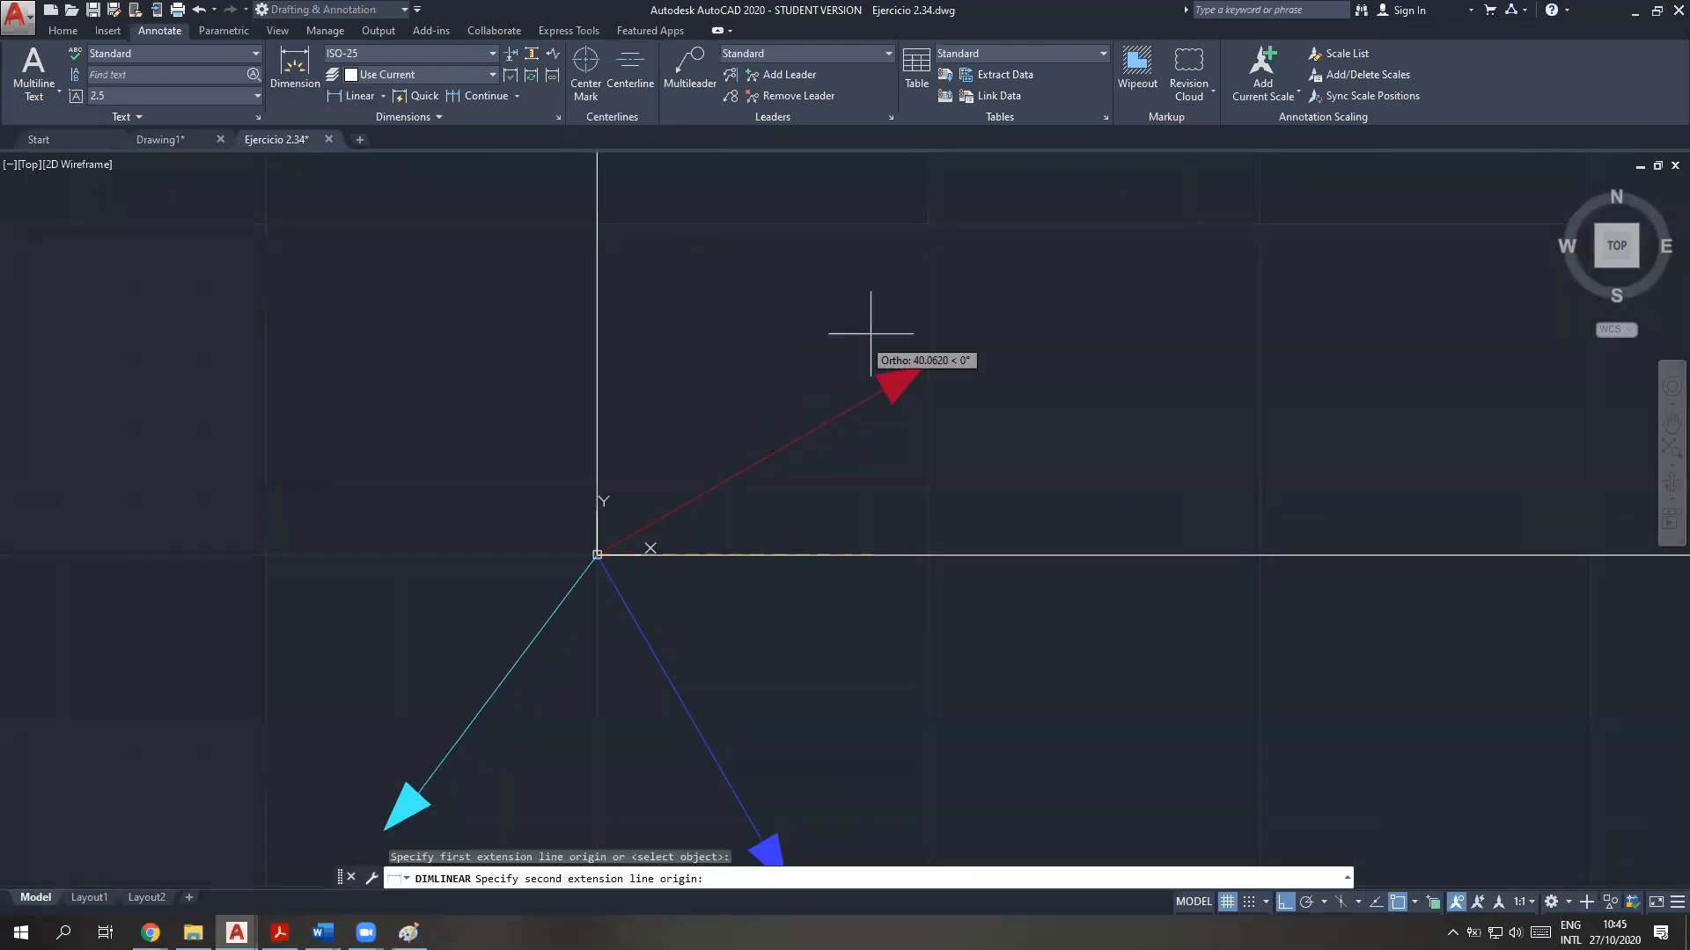
click(909, 363)
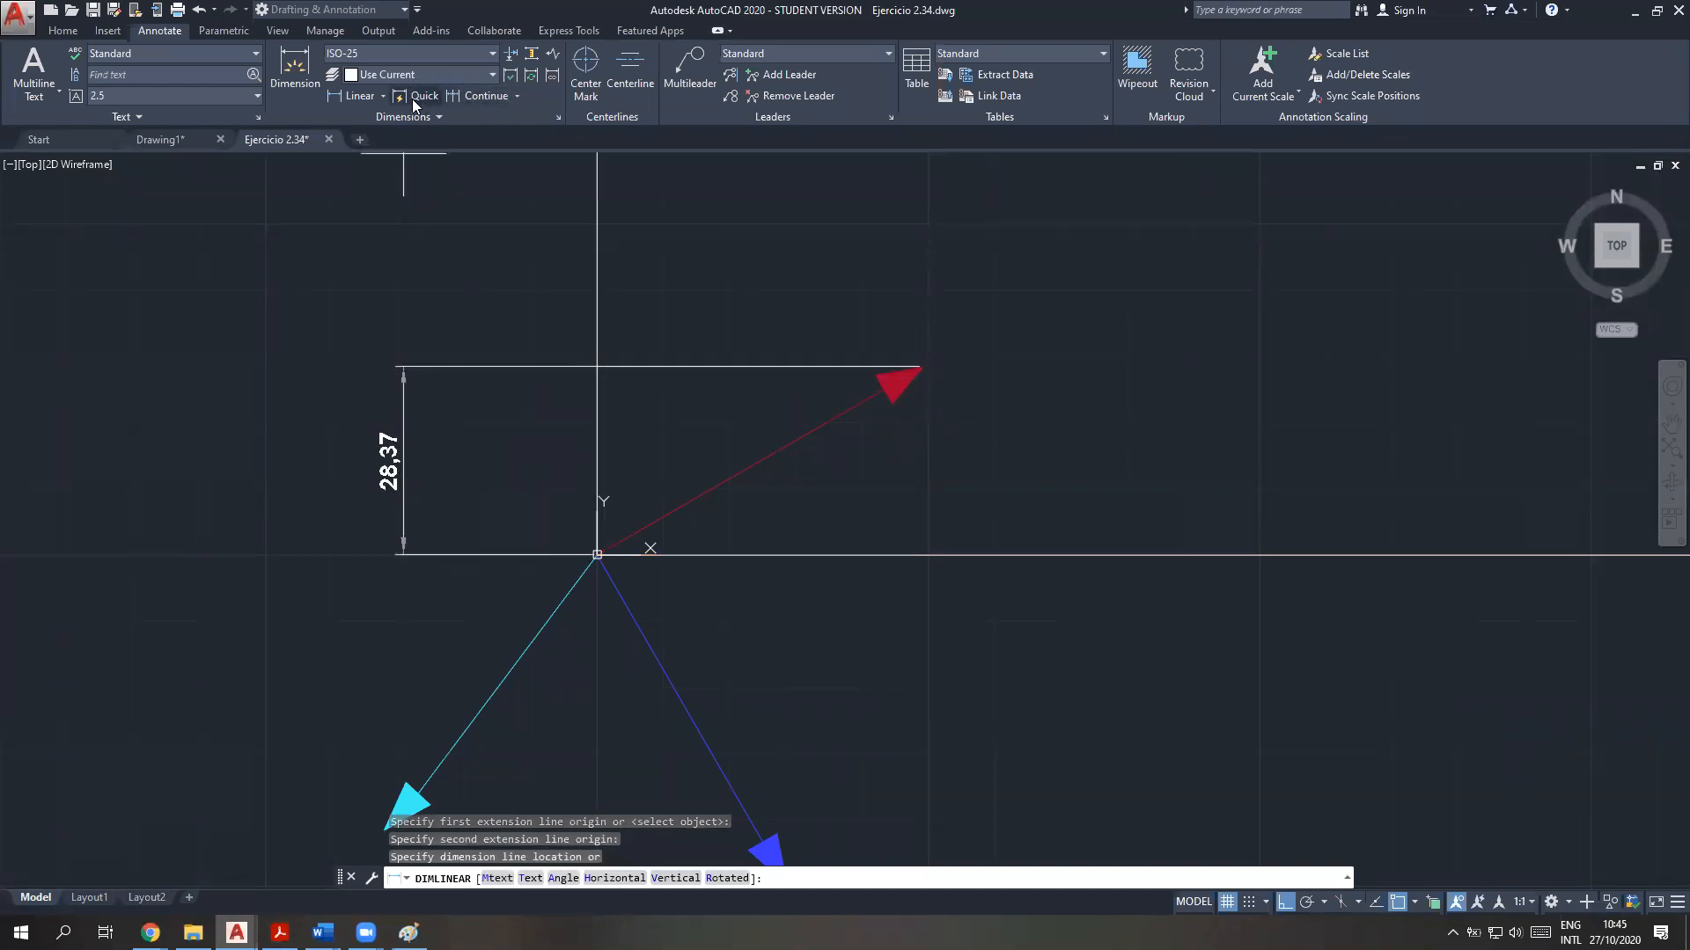
Place an aligned dimension along the red force vector, from the origin to its arrow tip
click(383, 96)
click(376, 158)
click(597, 554)
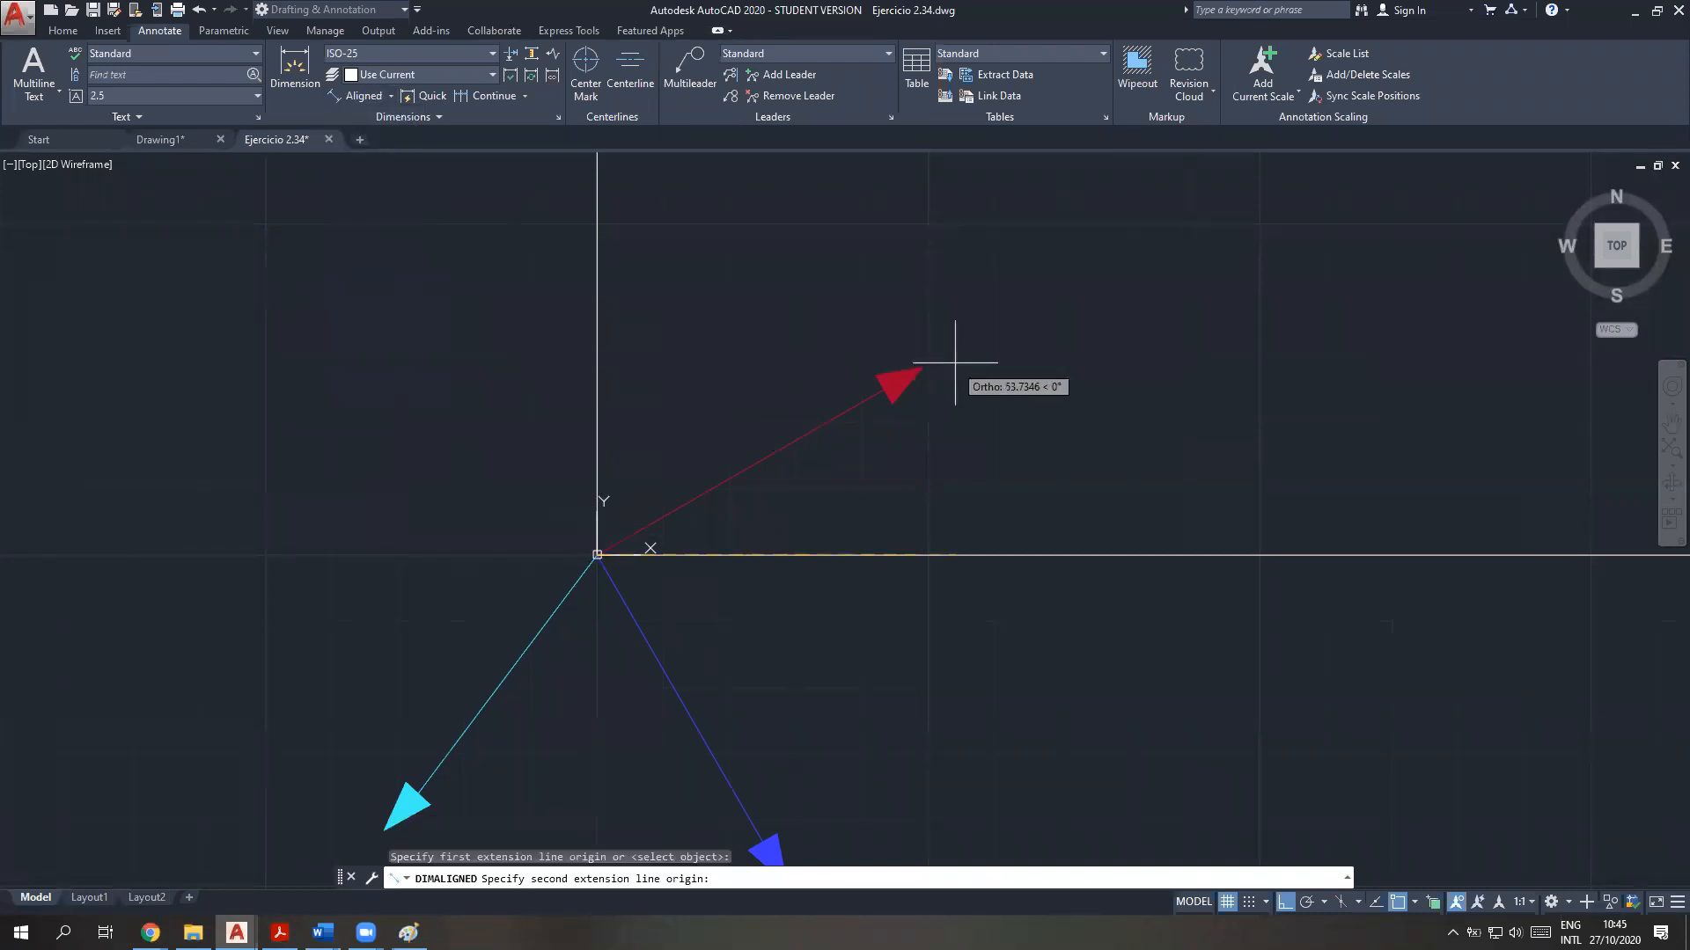
click(920, 367)
click(846, 324)
Place an aligned dimension along the blue force vector, from the origin to its arrow tip
mouse_move(736, 532)
middle_down()
mouse_move(785, 427)
mouse_move(786, 291)
middle_up()
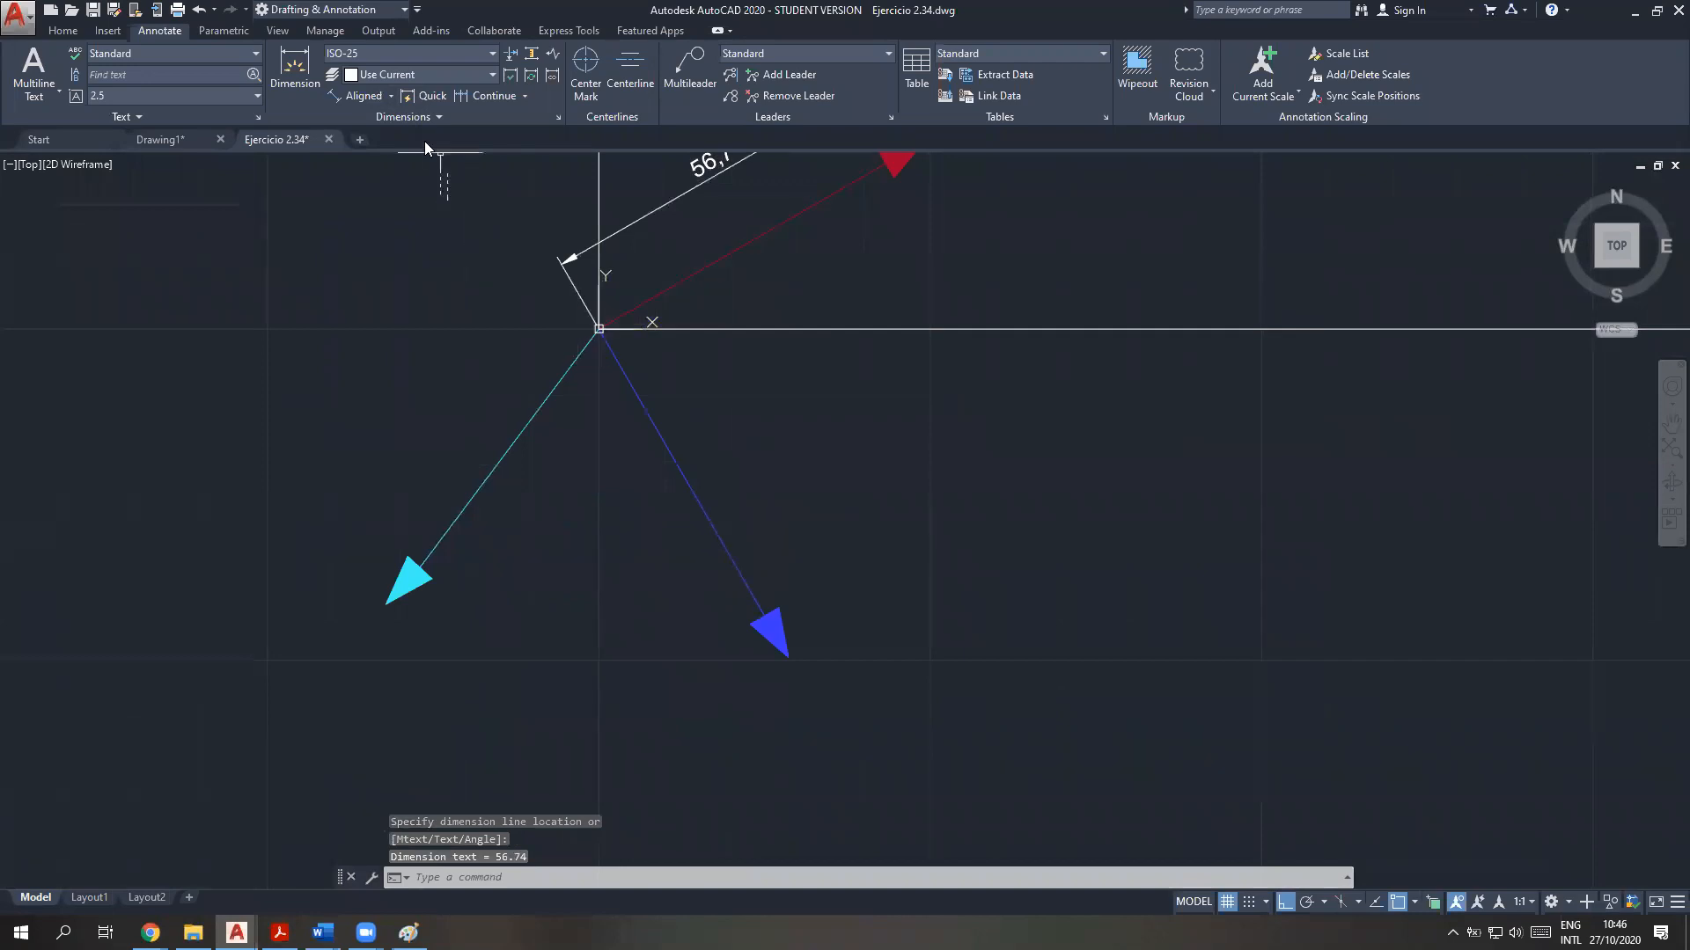
click(355, 95)
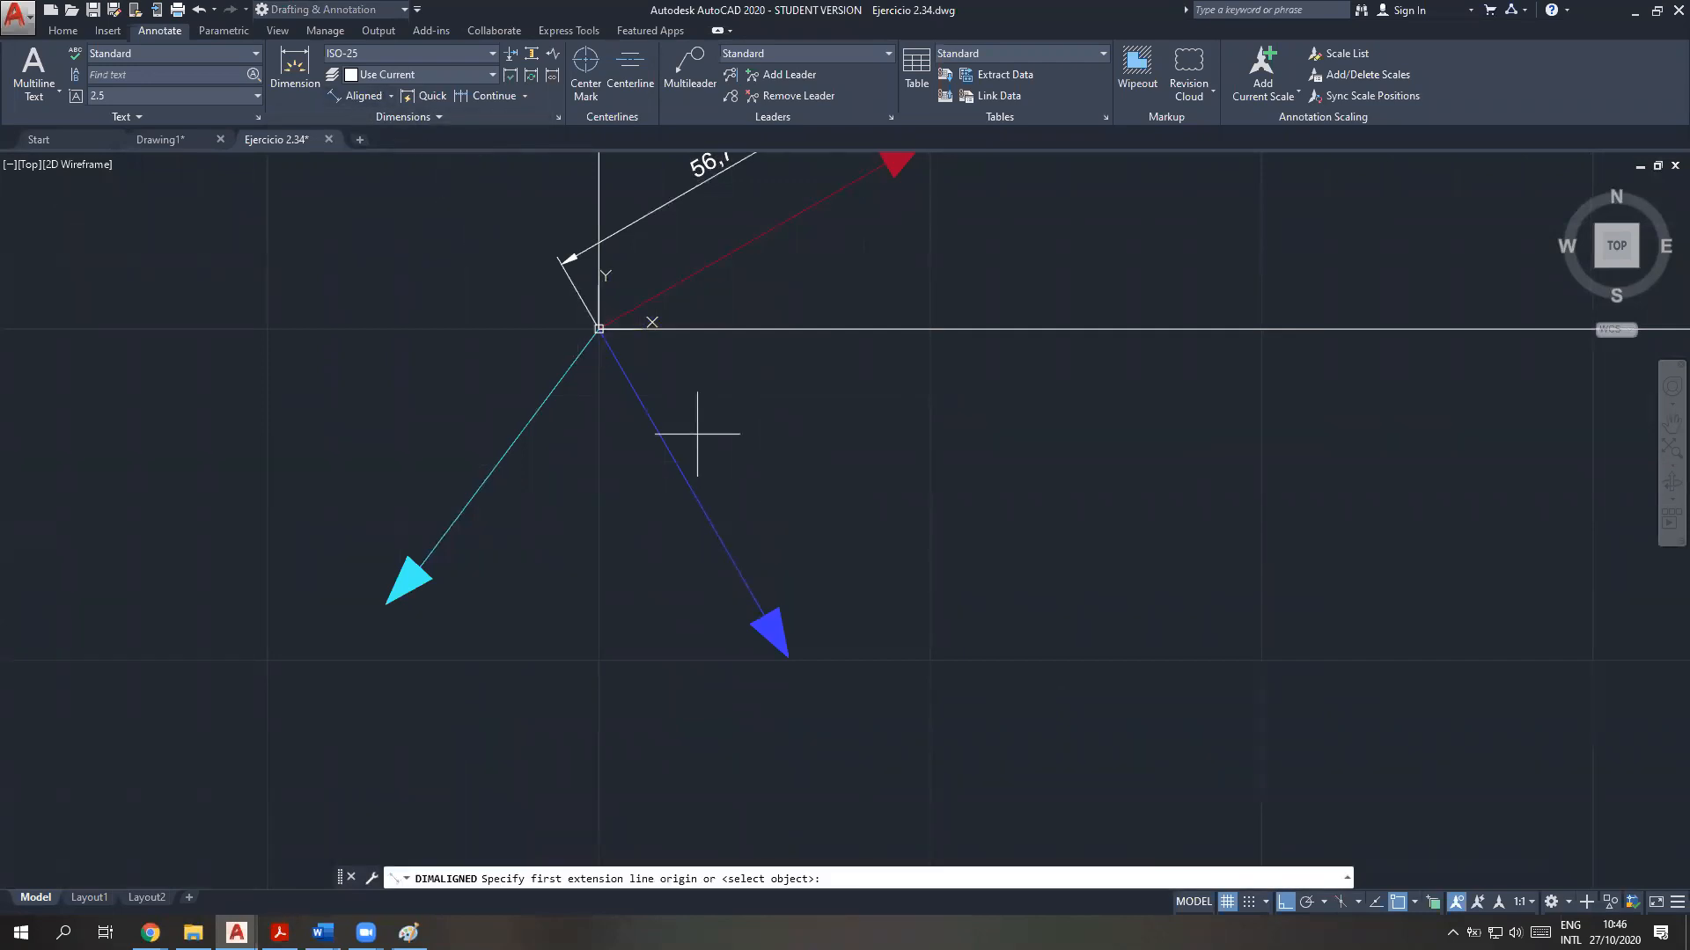
click(598, 329)
click(789, 657)
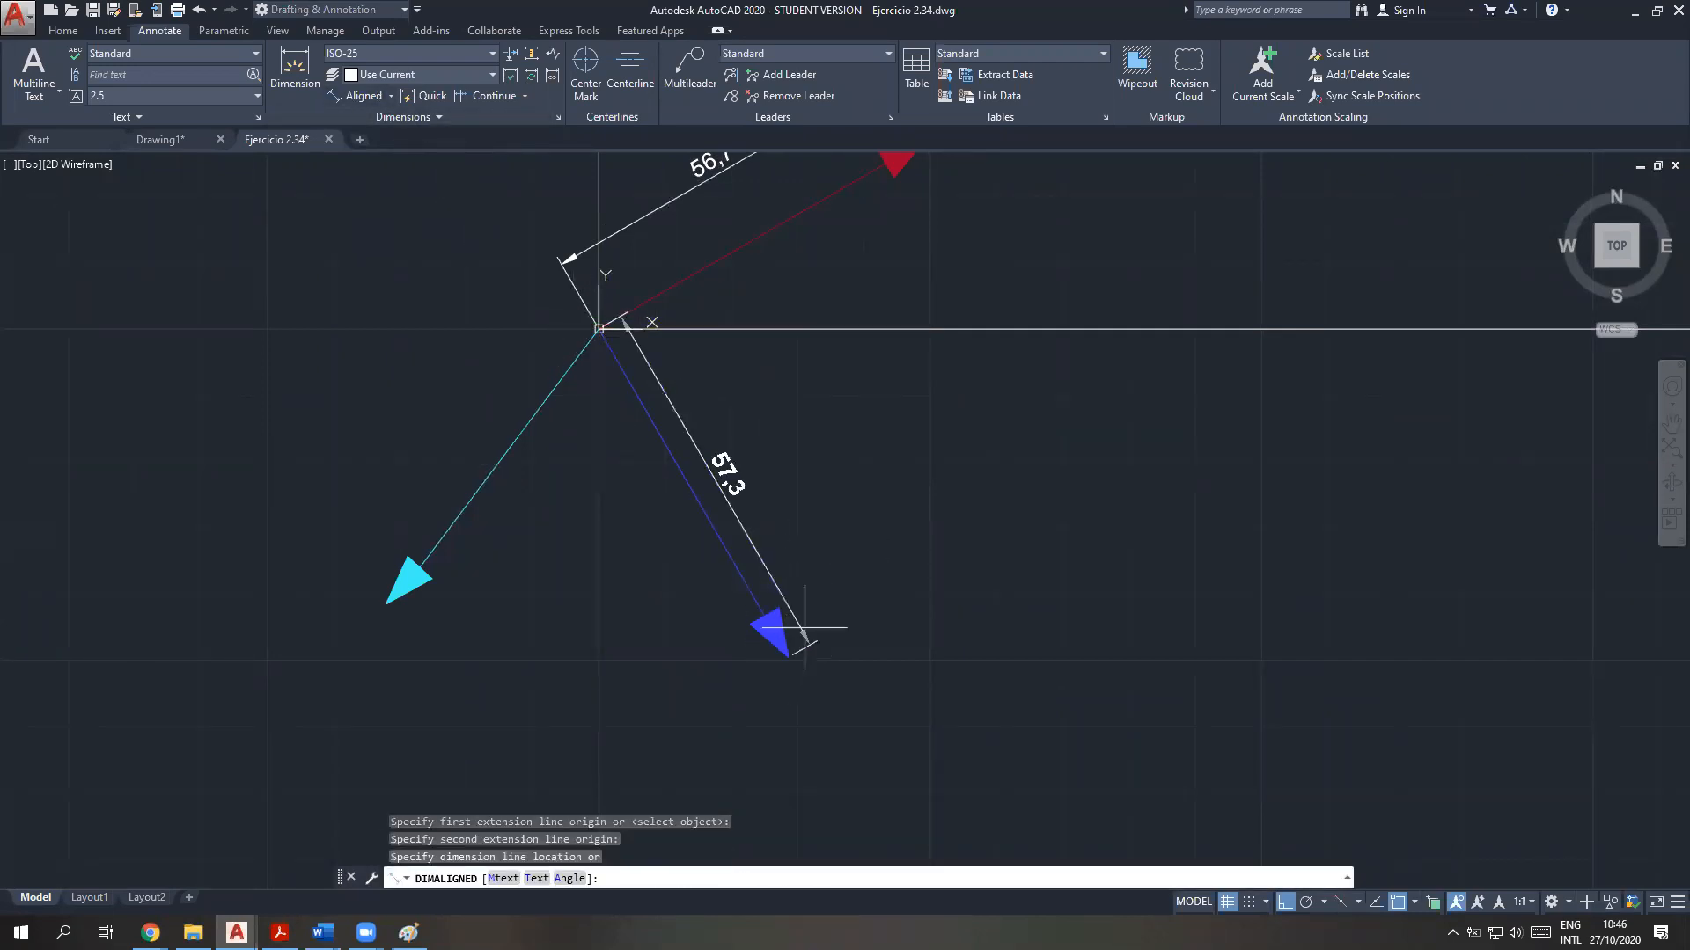
click(835, 596)
Place an aligned dimension along the cyan force vector, from the origin to its arrow tip
middle_drag(525, 399, 582, 485)
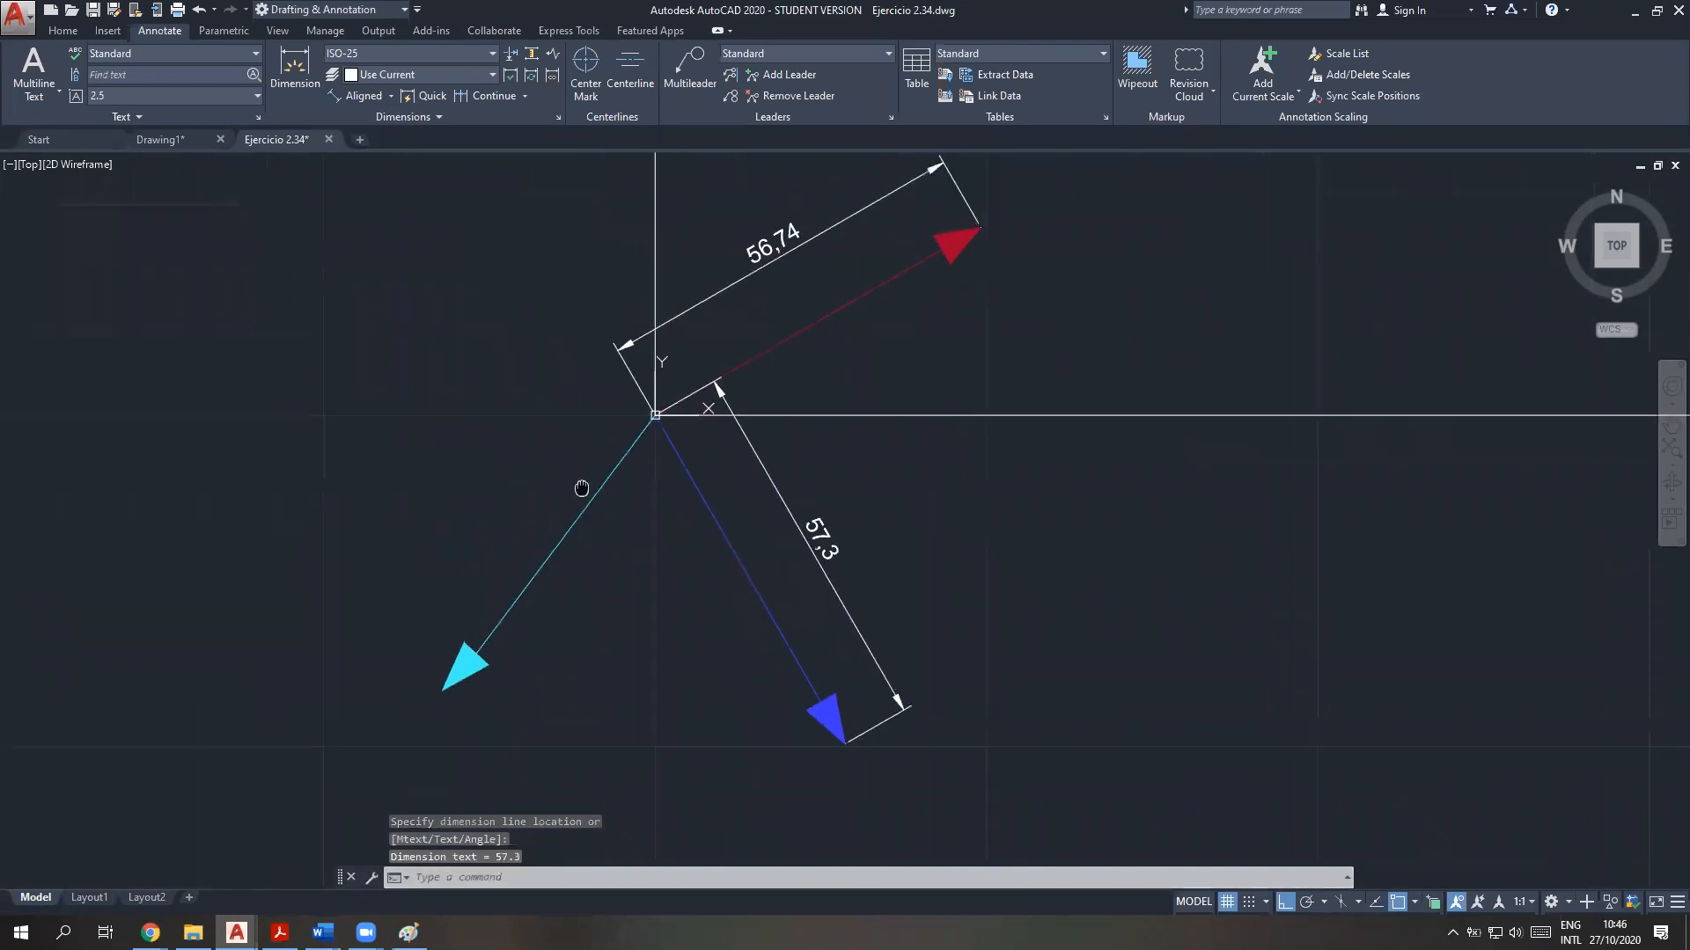
click(361, 95)
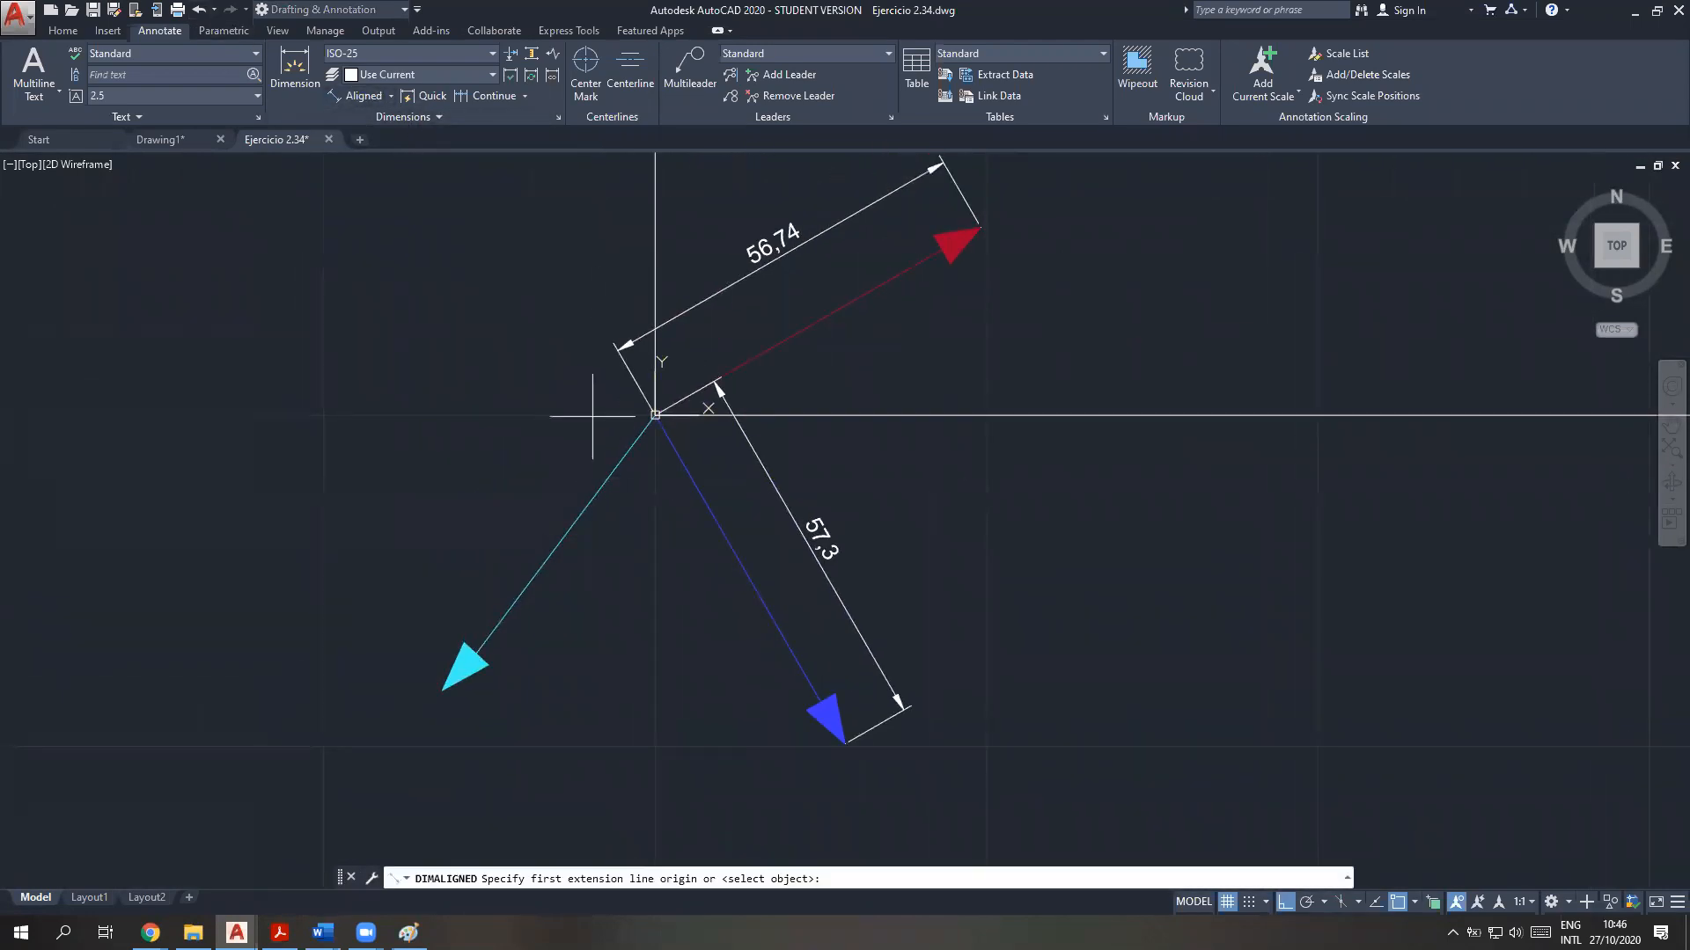
click(655, 415)
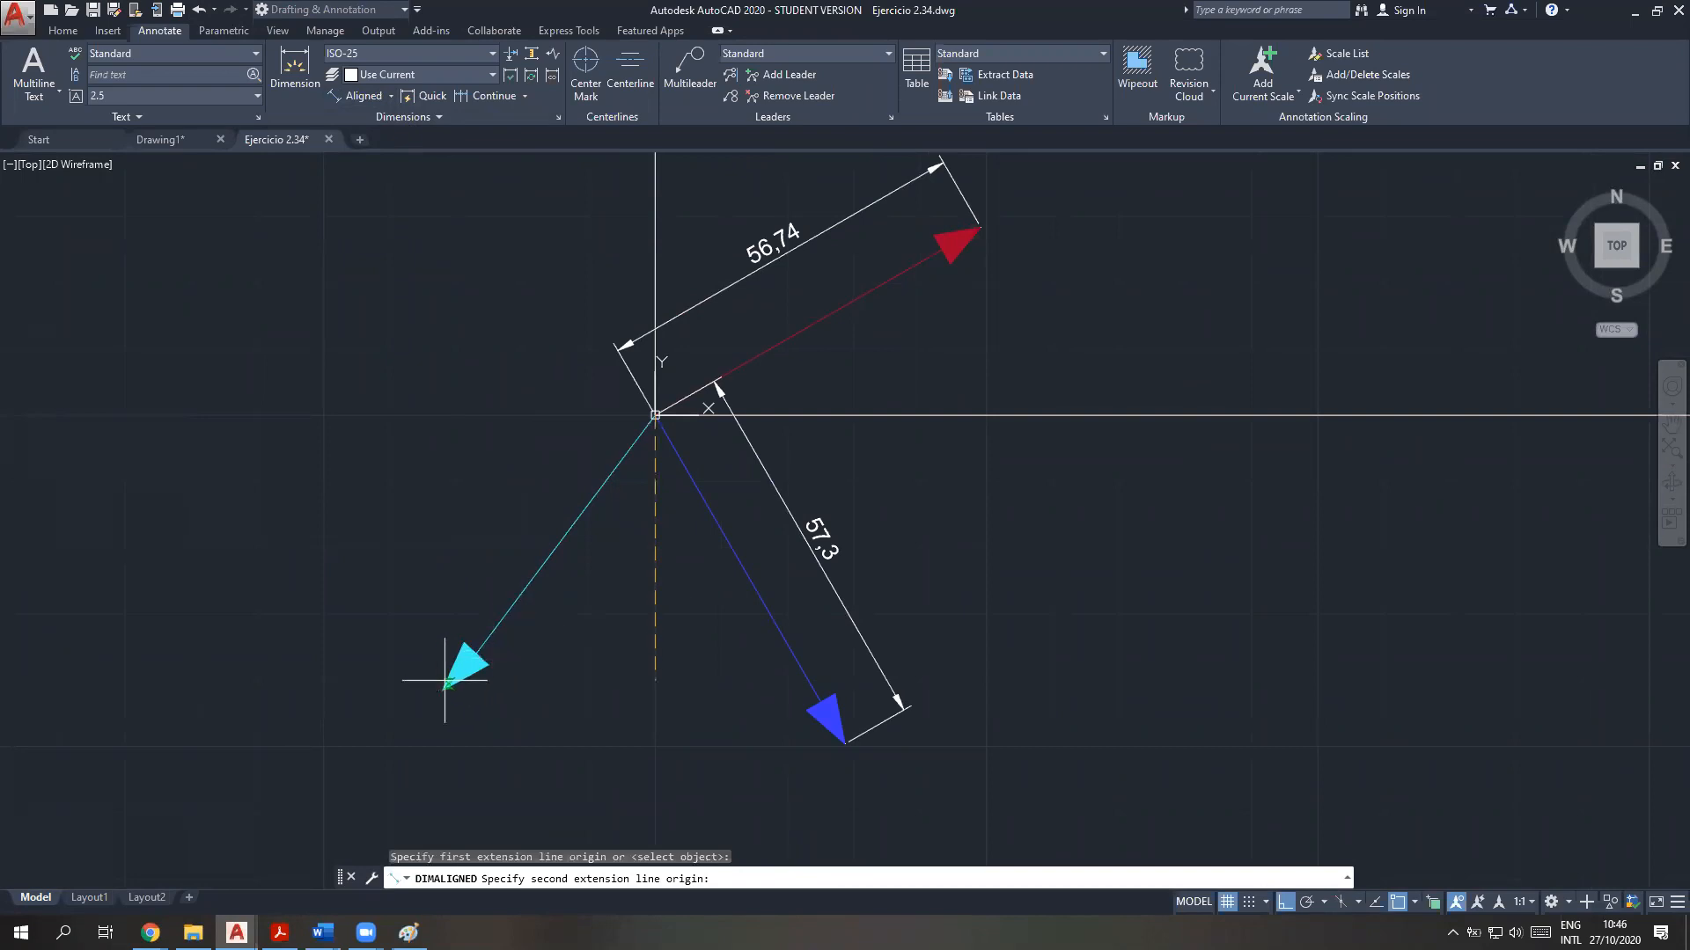
click(444, 686)
click(422, 598)
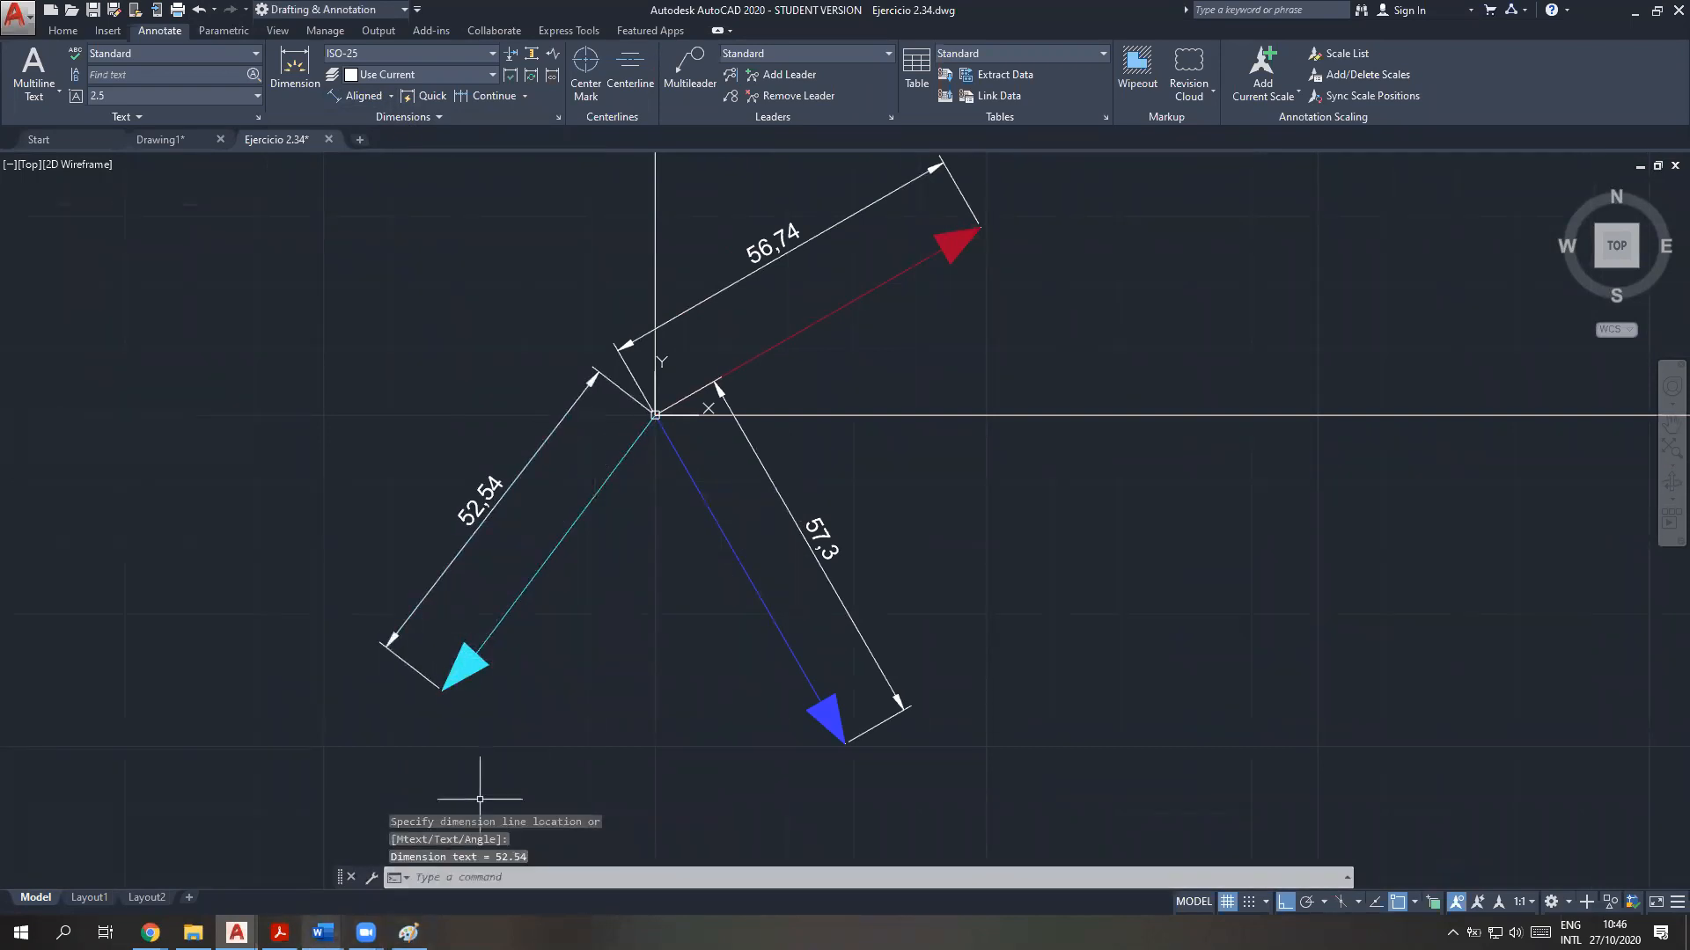
Consult the force magnitudes of problem 2-34 in the Ejemplos Hibbeler Word document, and return to AutoCAD
click(323, 932)
click(273, 858)
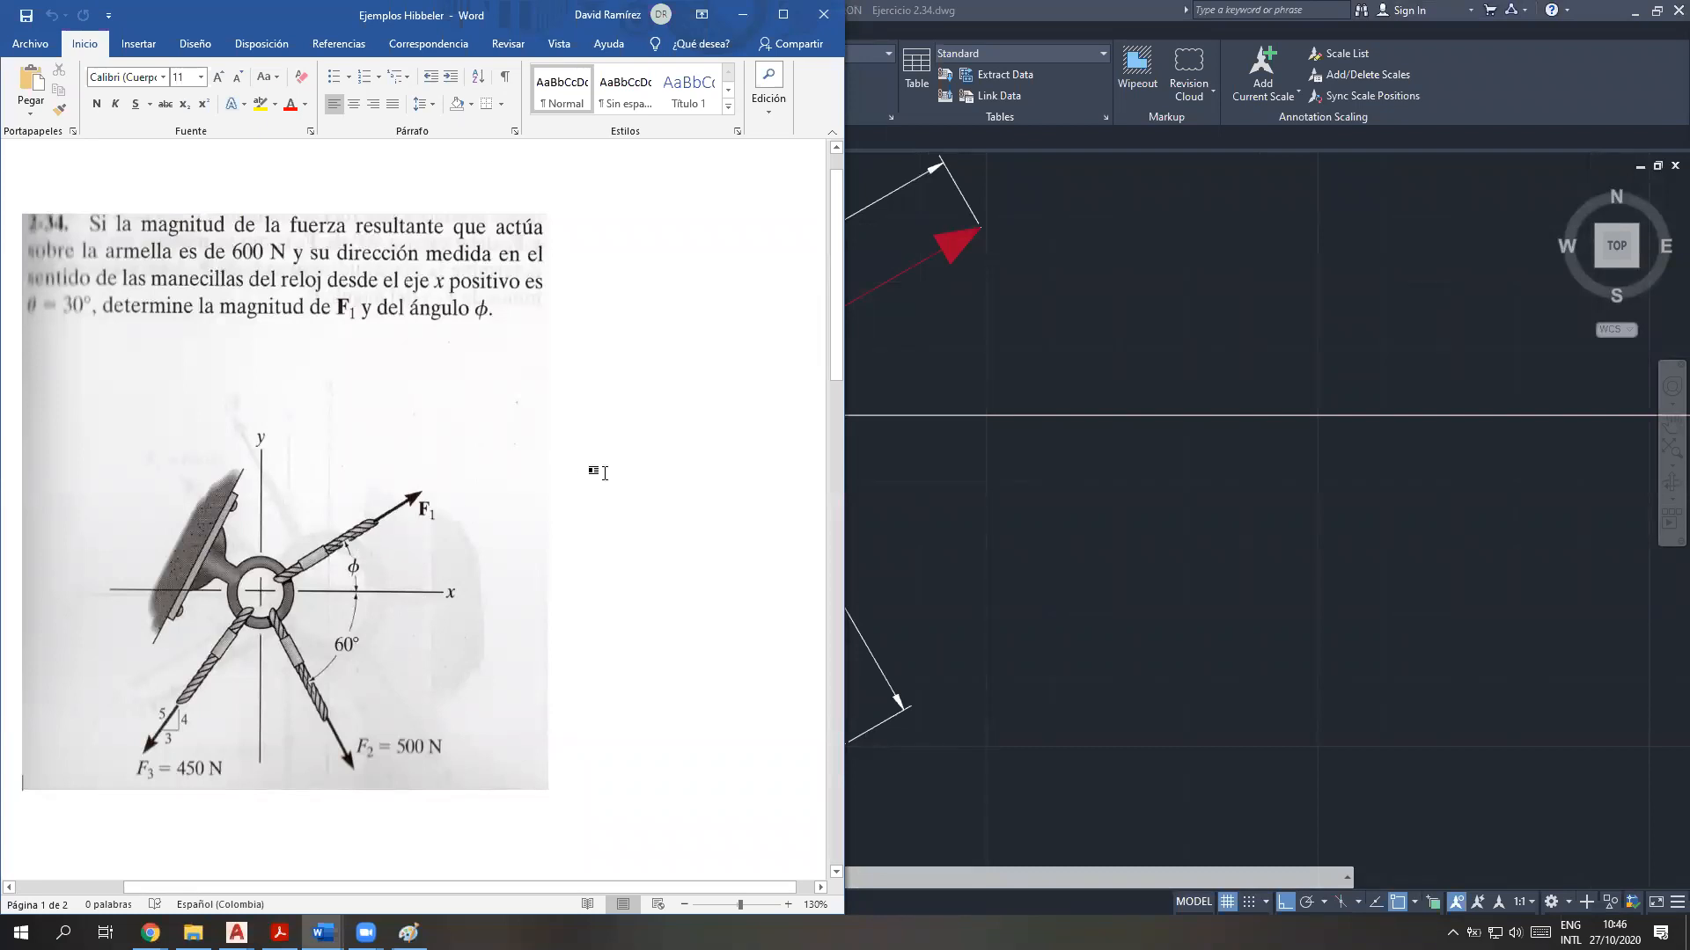
click(1045, 609)
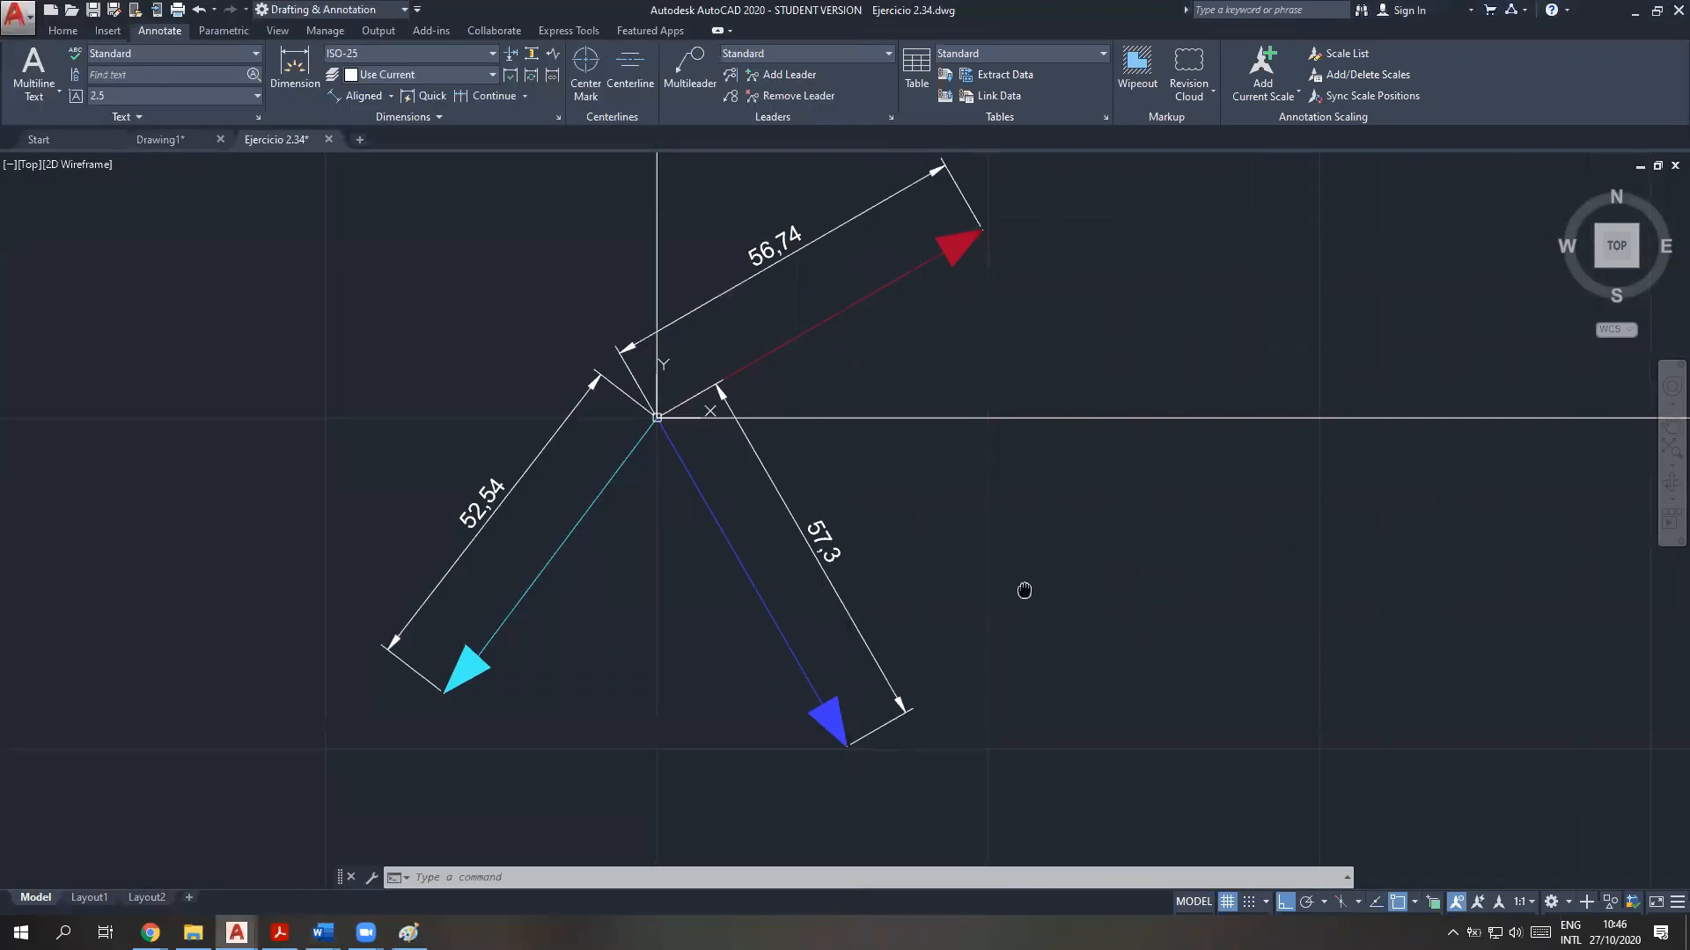
Delete the three aligned dimensions from the red, blue and cyan force vectors
middle_drag(1024, 591, 1062, 637)
key(Escape)
click(868, 274)
key(Delete)
click(827, 551)
key(Delete)
click(572, 493)
key(Delete)
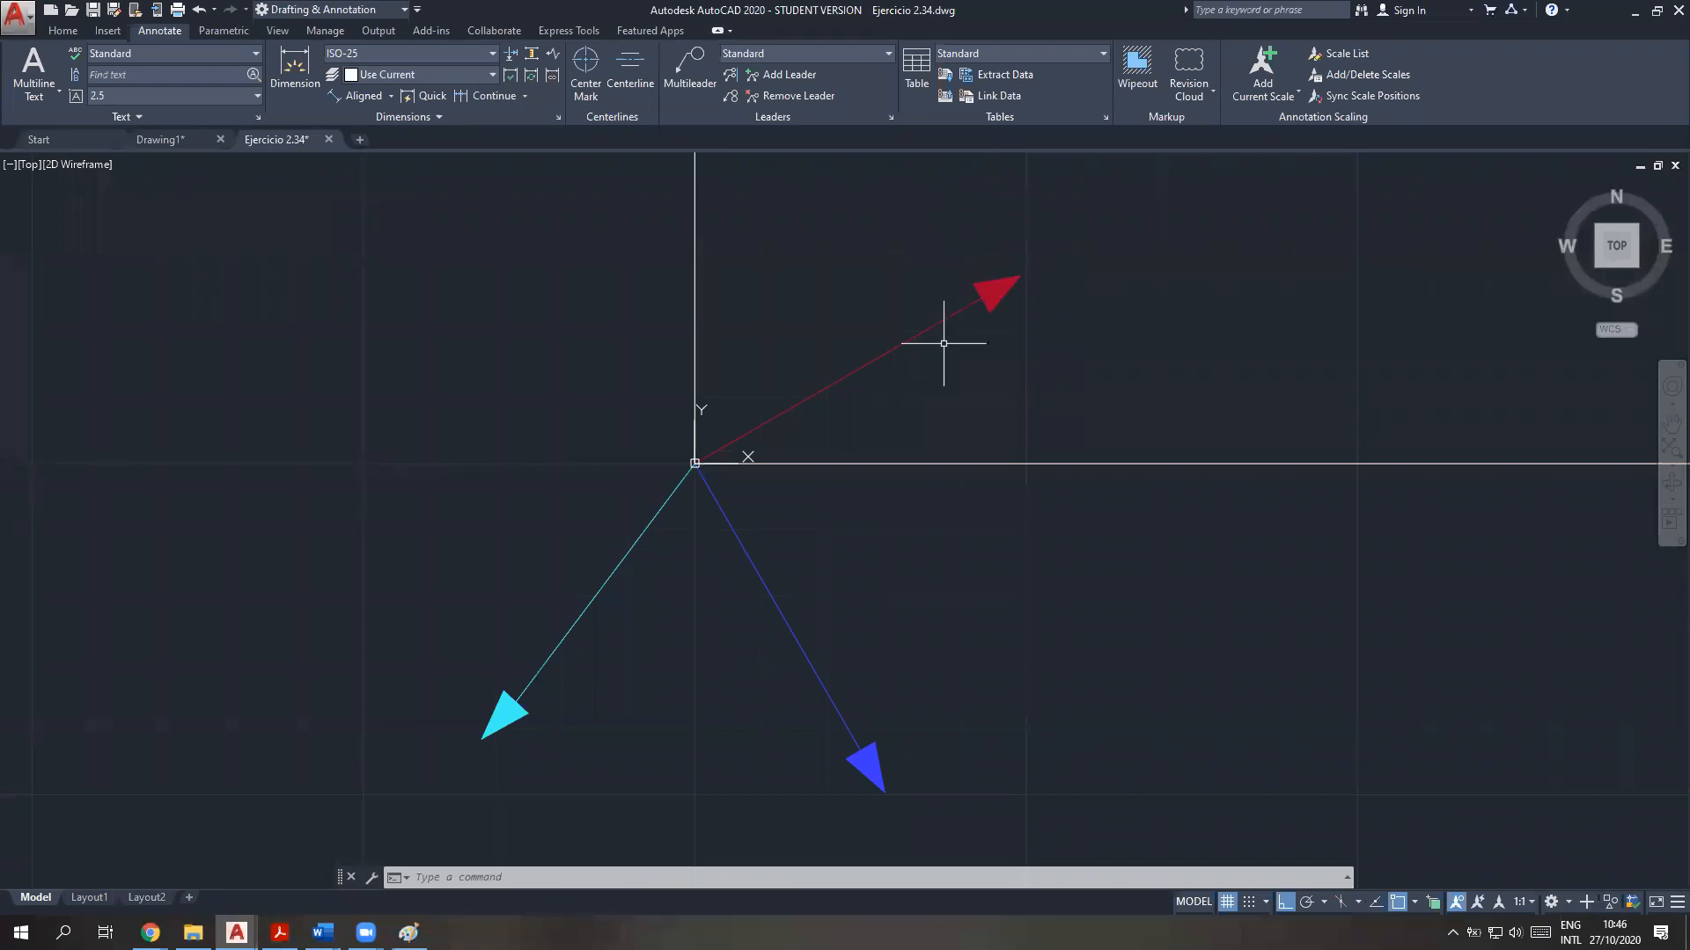
Start the CAL command and enter the expression F1=VEC1(END,END)*600 for the red force vector
text(cal)
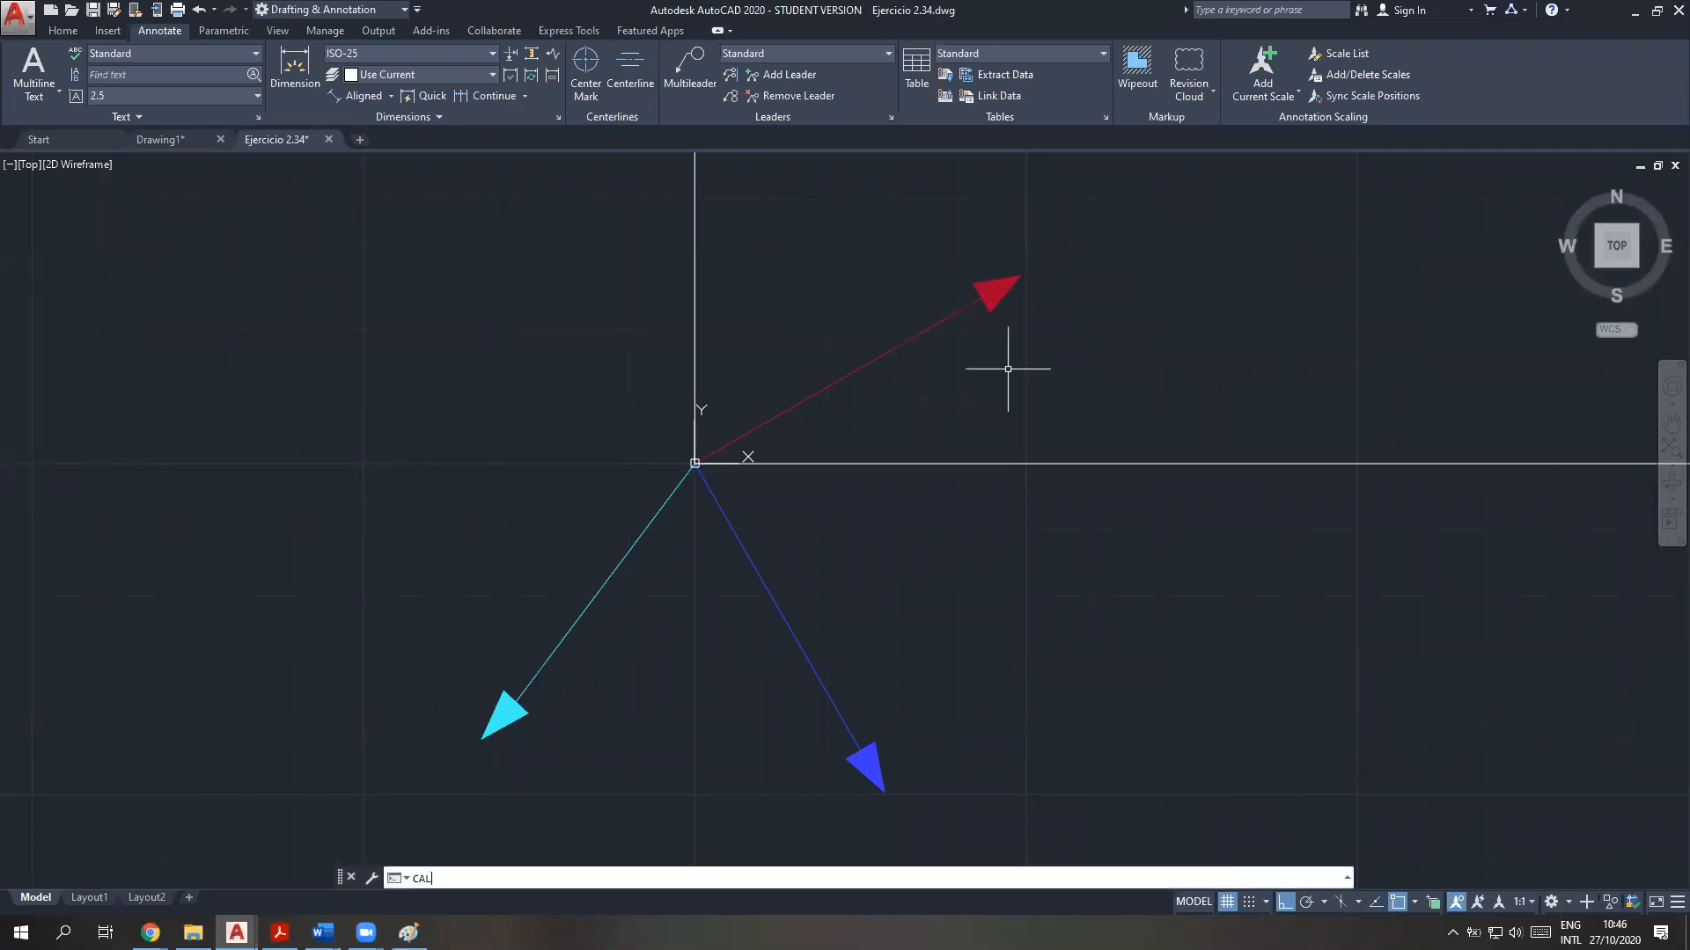
key(Return)
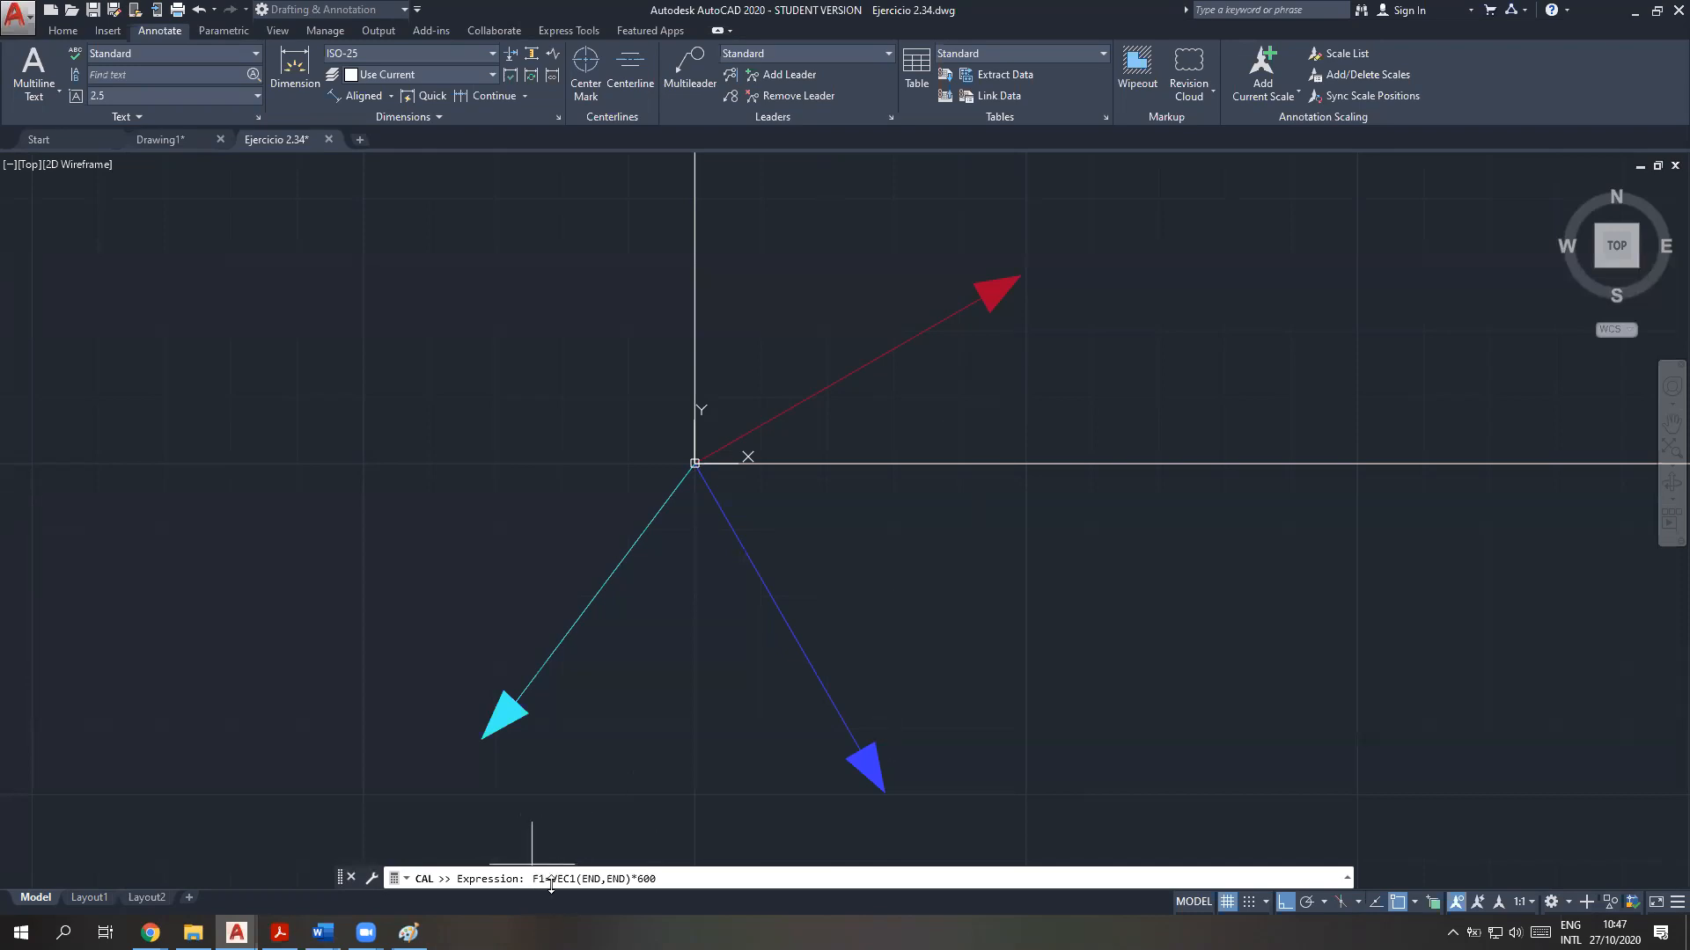
Review the force vector F and unit vector u in the PDF formula F = F u, and return to the Ejercicio 2.34 drawing
click(279, 933)
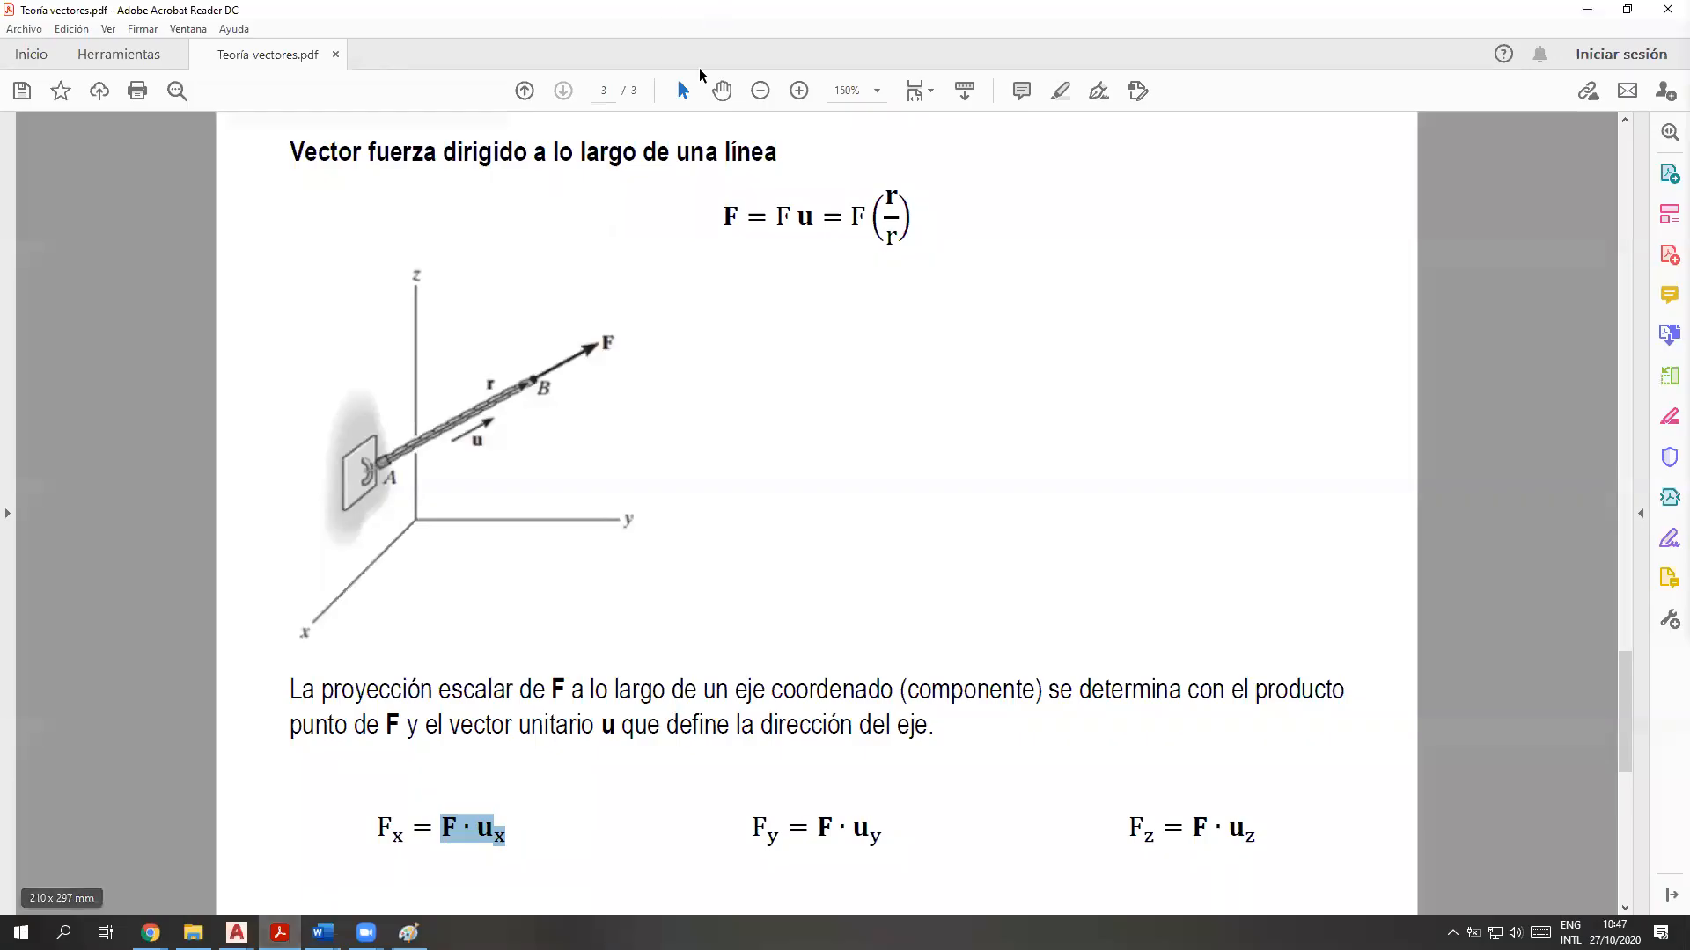
double_click(726, 218)
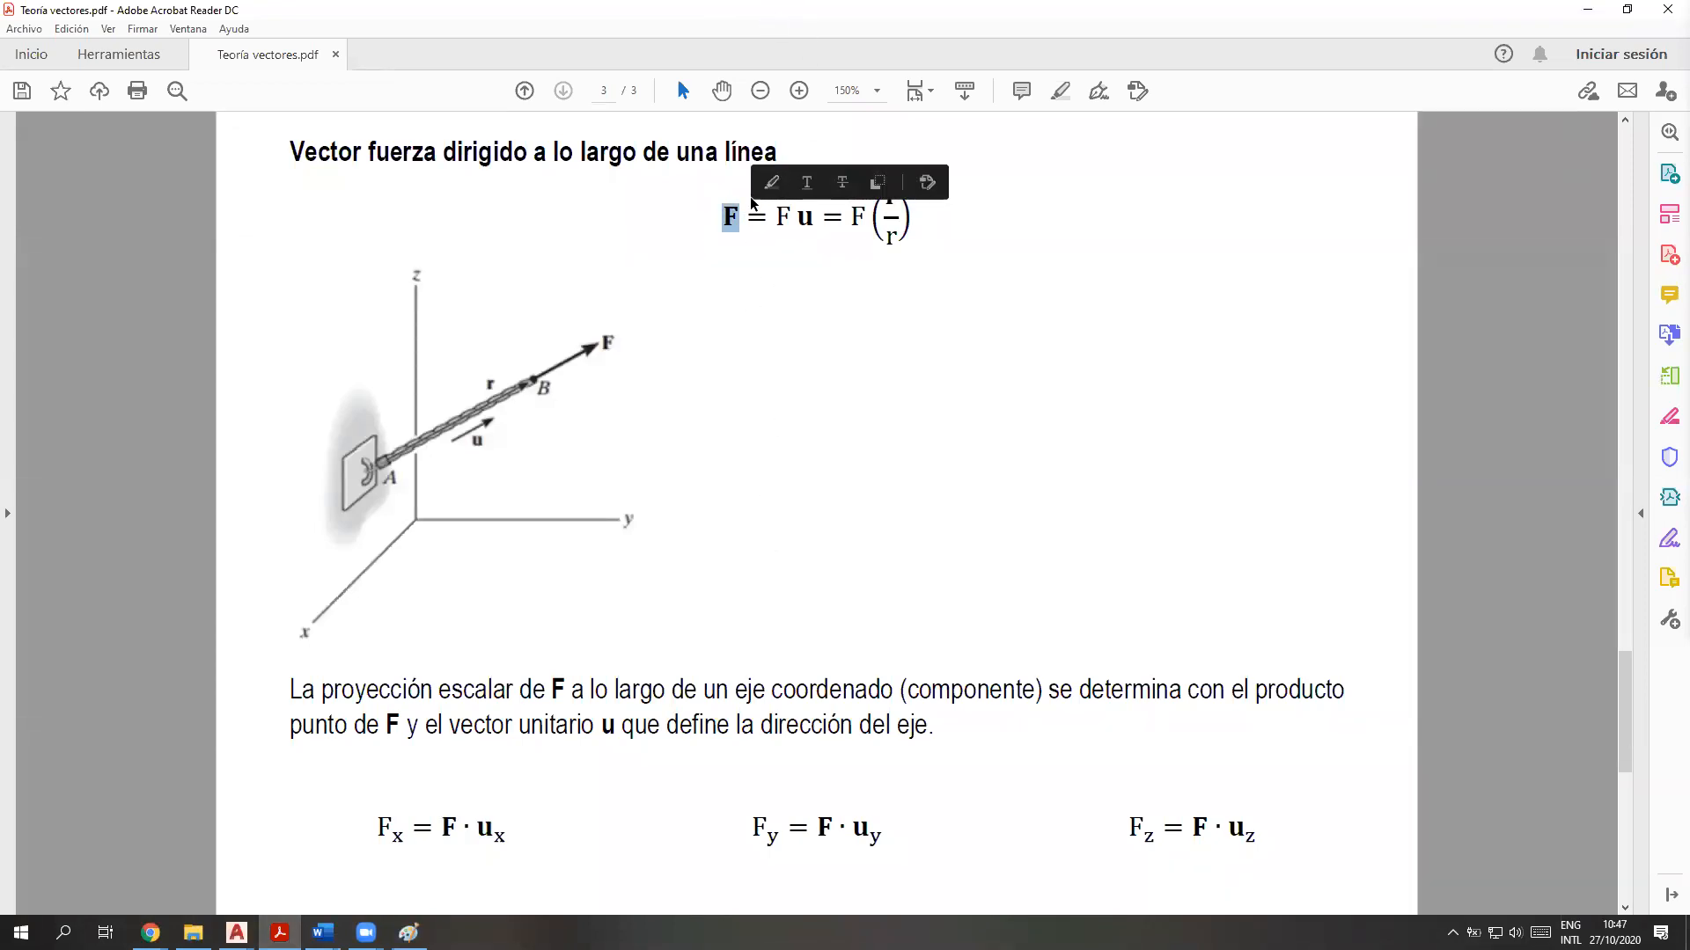
double_click(803, 218)
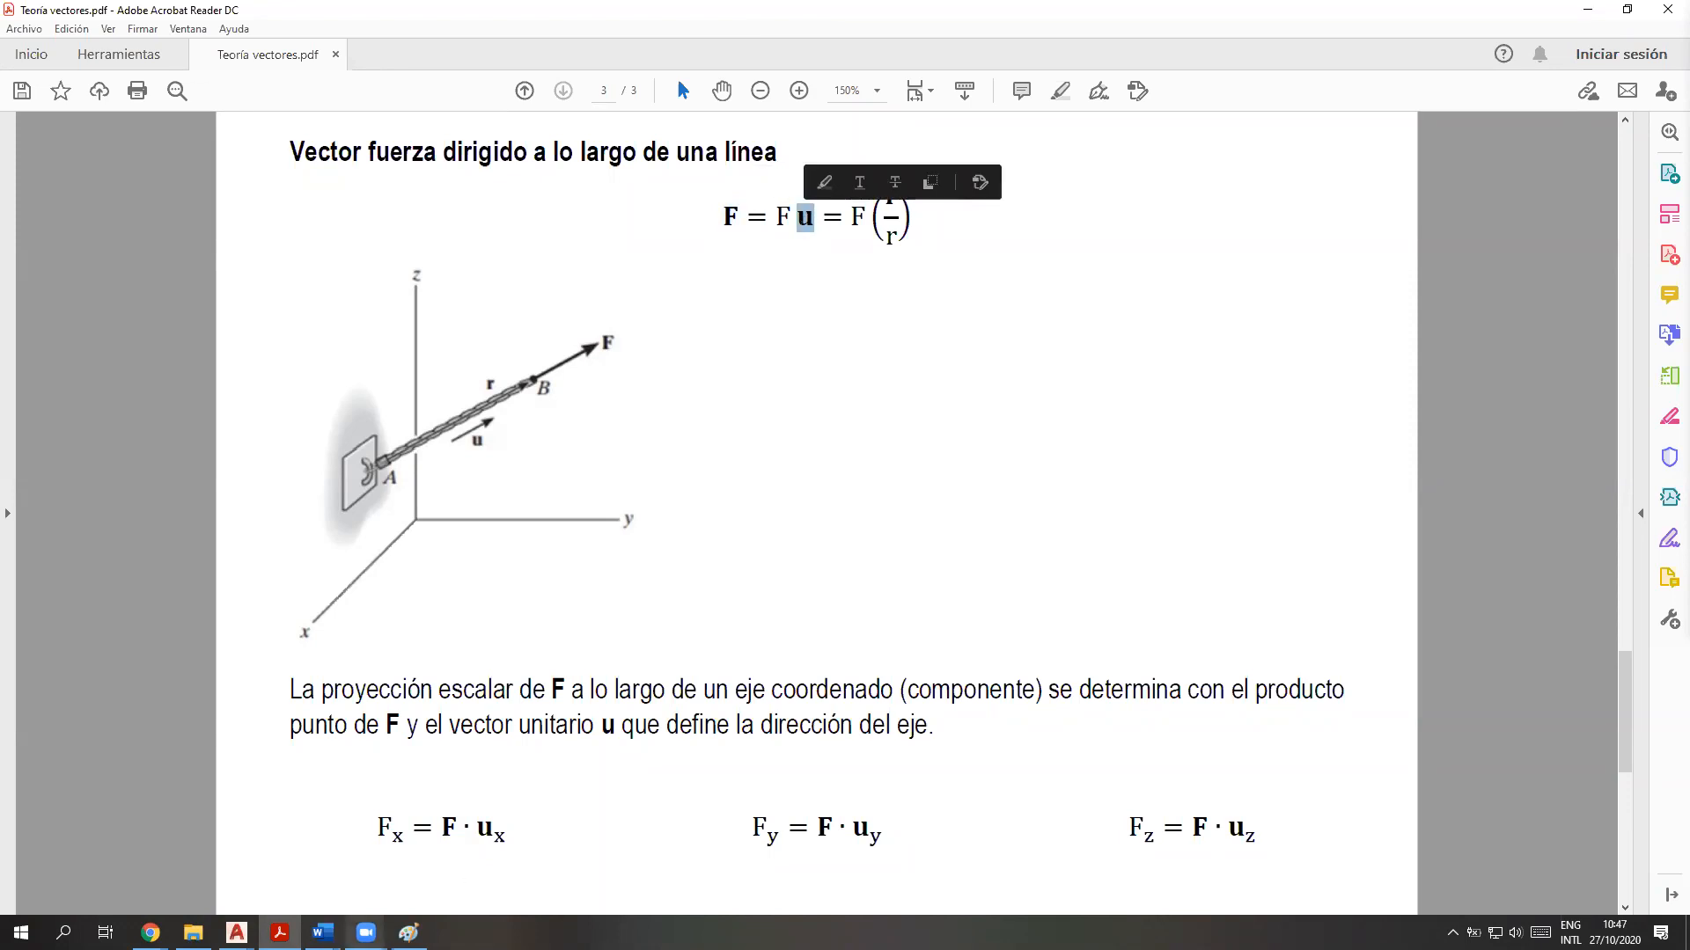
mouse_move(237, 932)
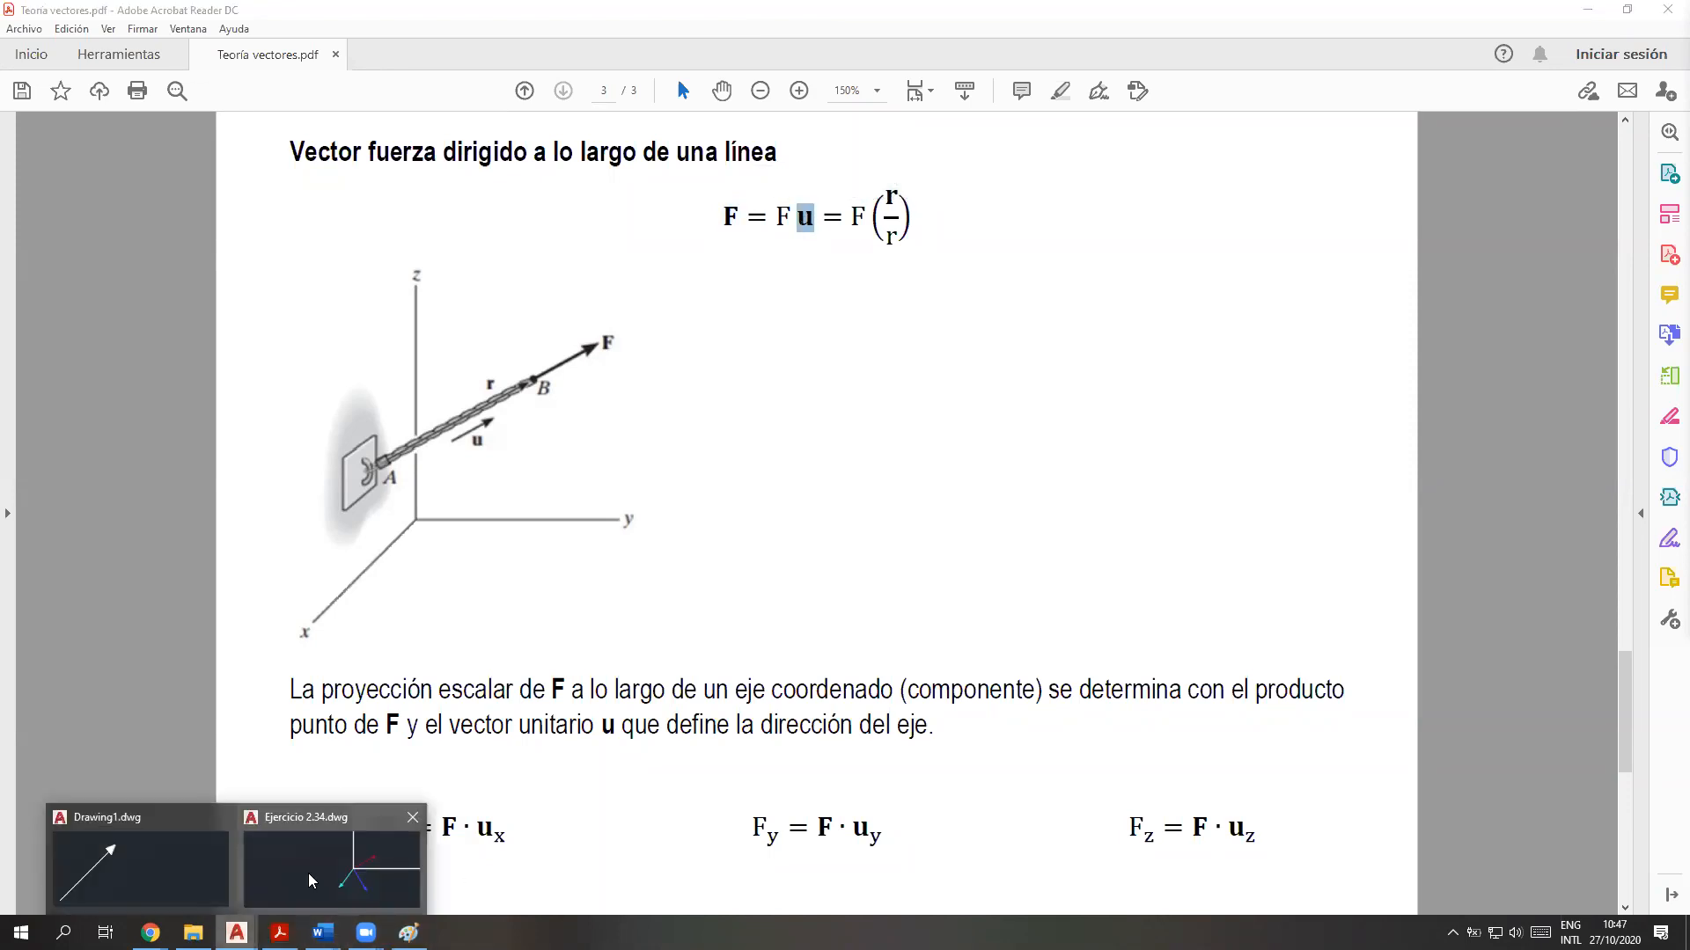
click(333, 858)
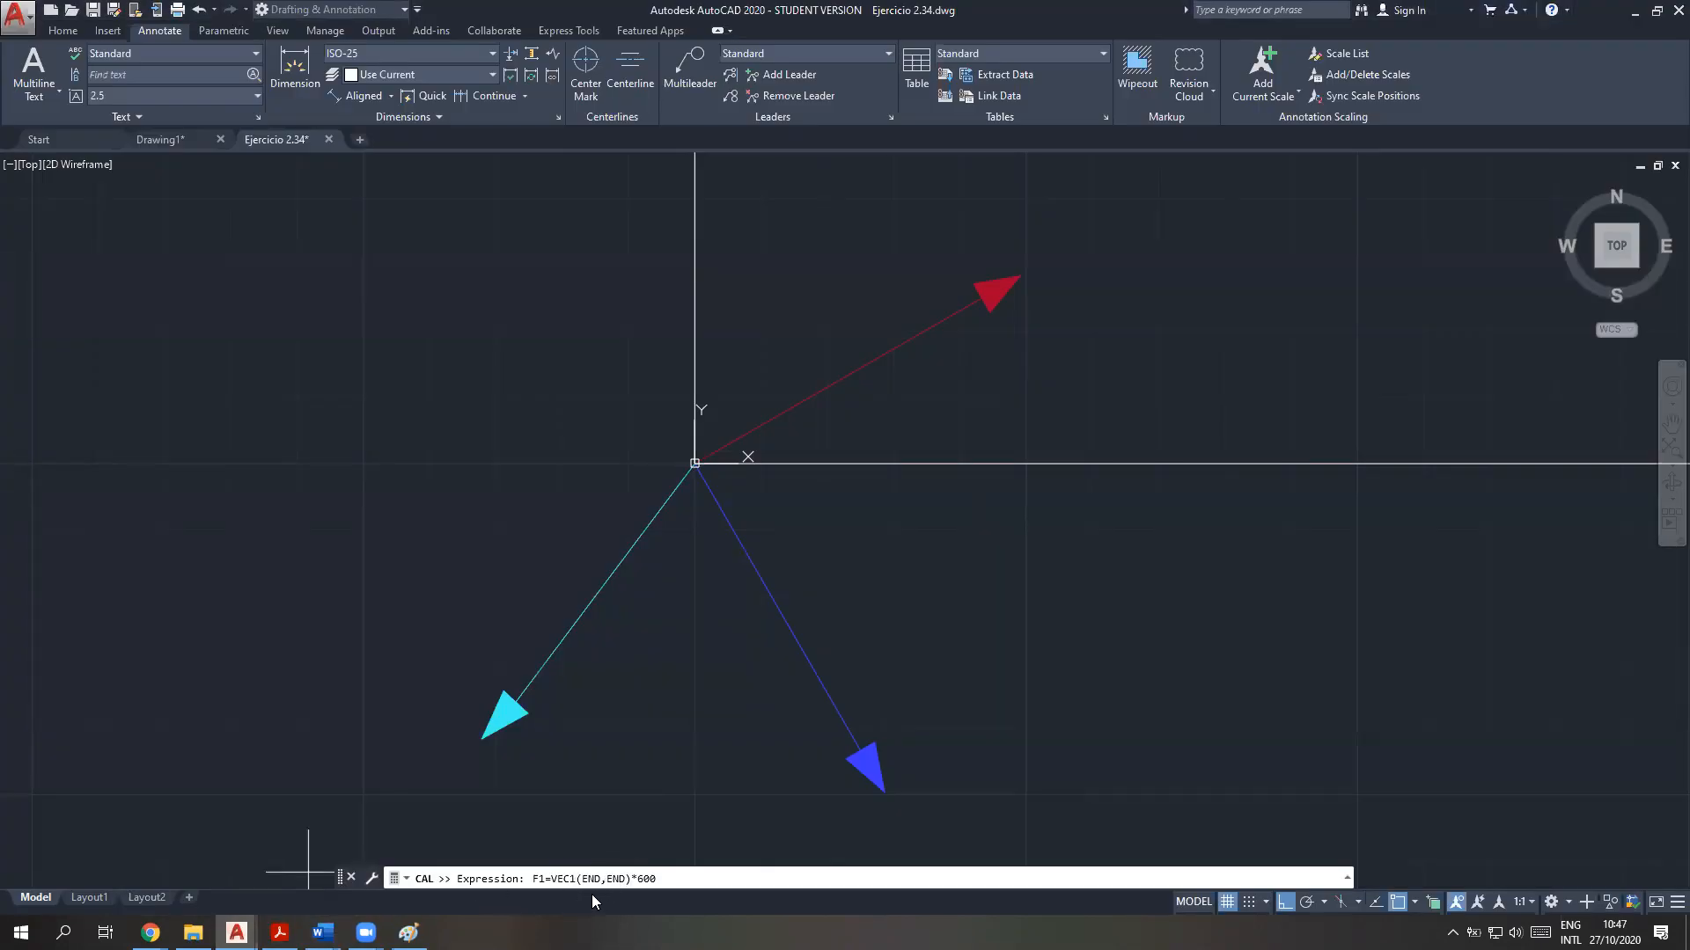
Review the scalar magnitude F and its vector F in the PDF formula, and return to the Ejercicio 2.34 drawing
click(280, 932)
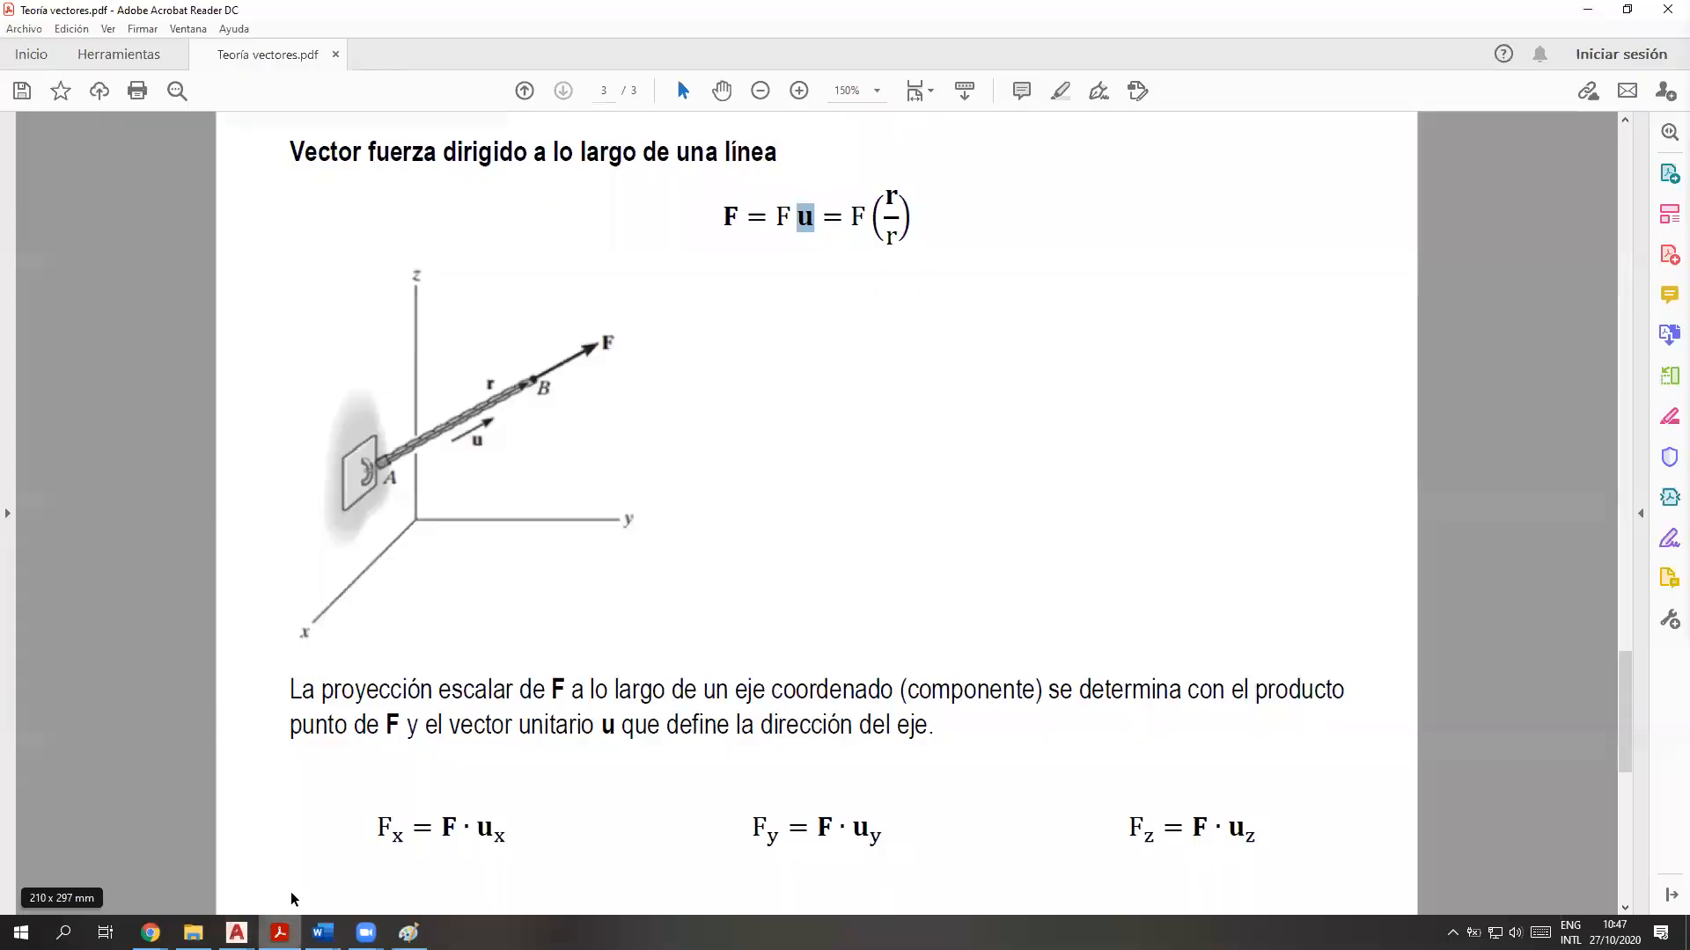
double_click(783, 216)
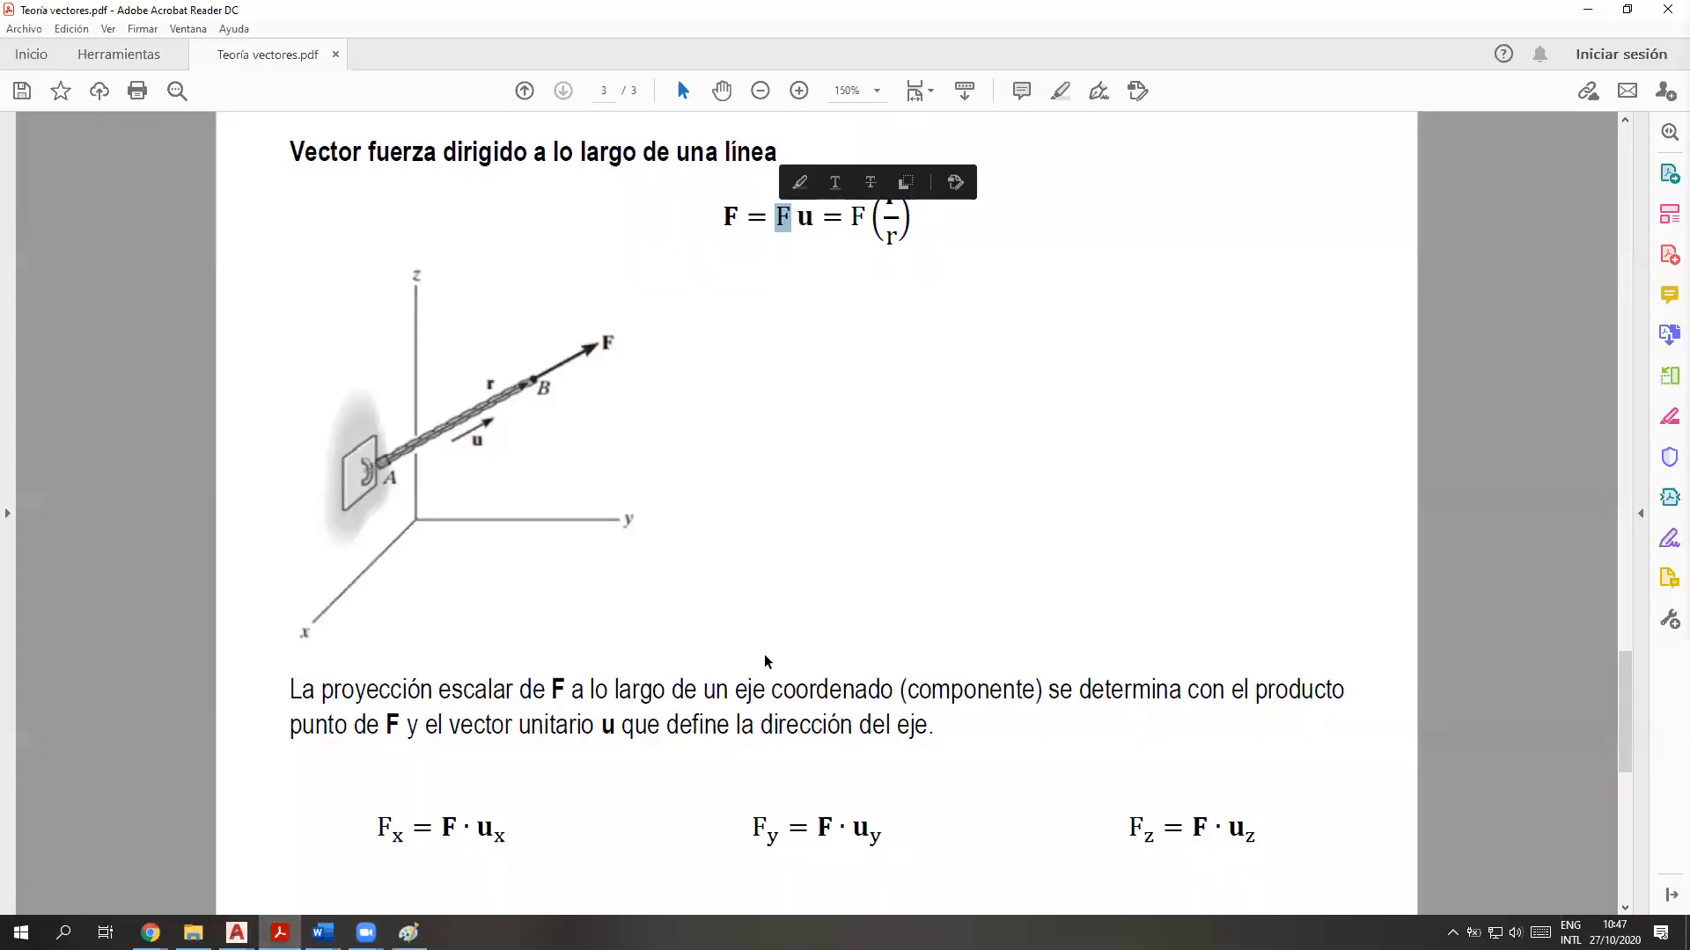
double_click(731, 216)
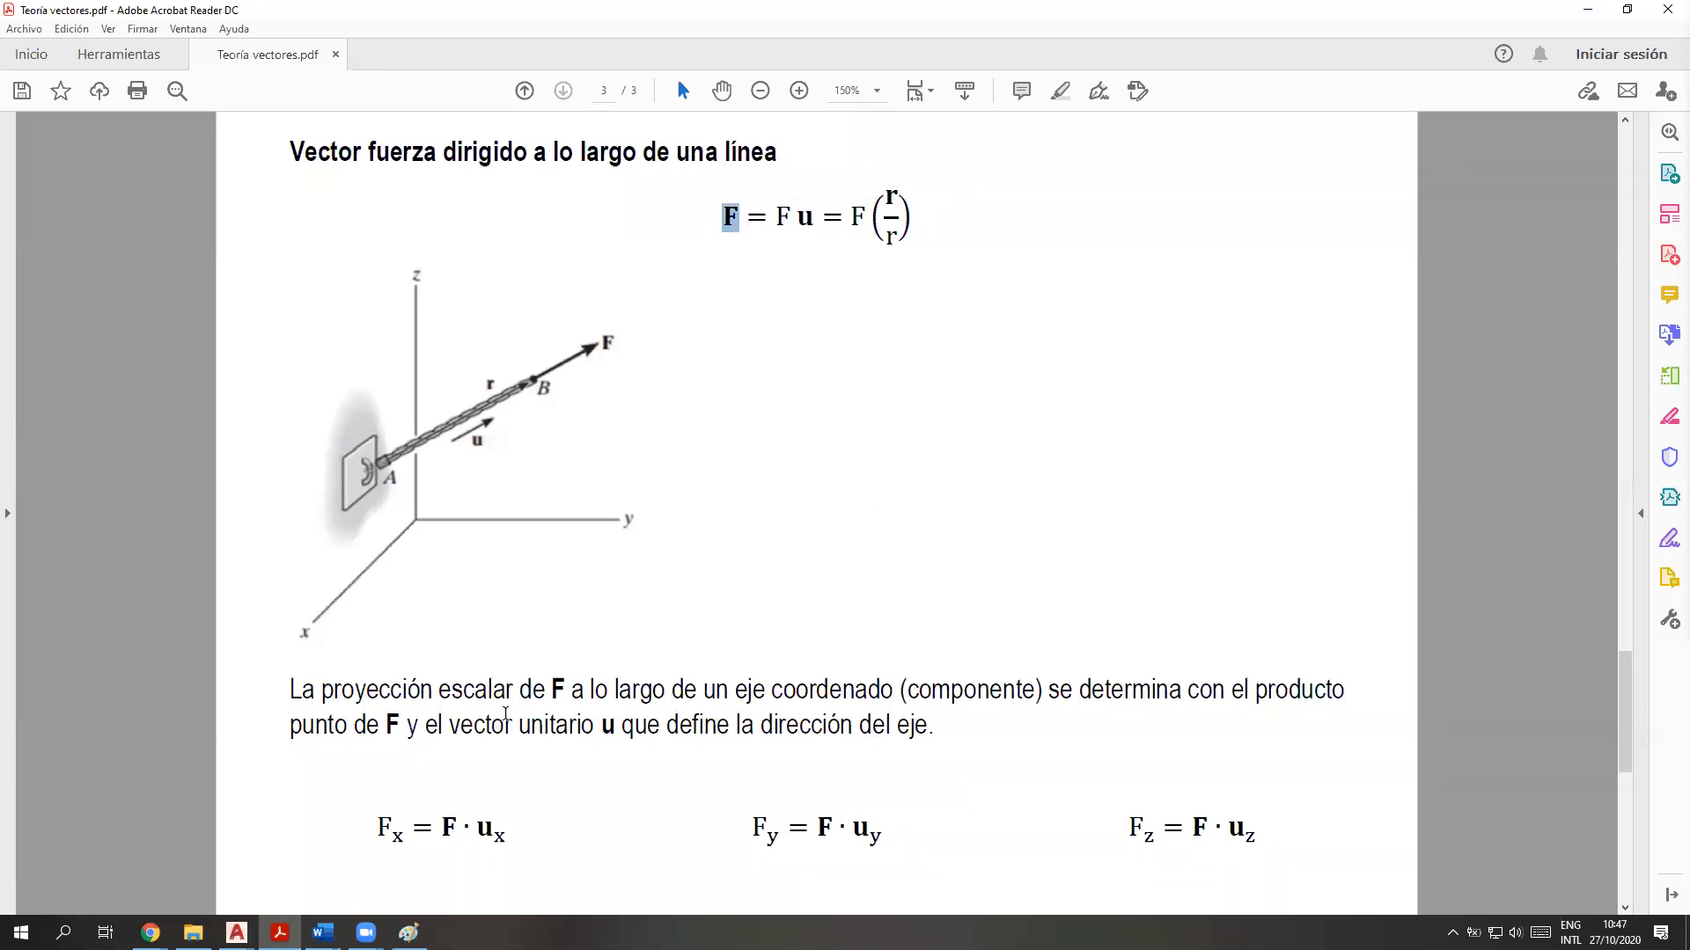
mouse_move(235, 933)
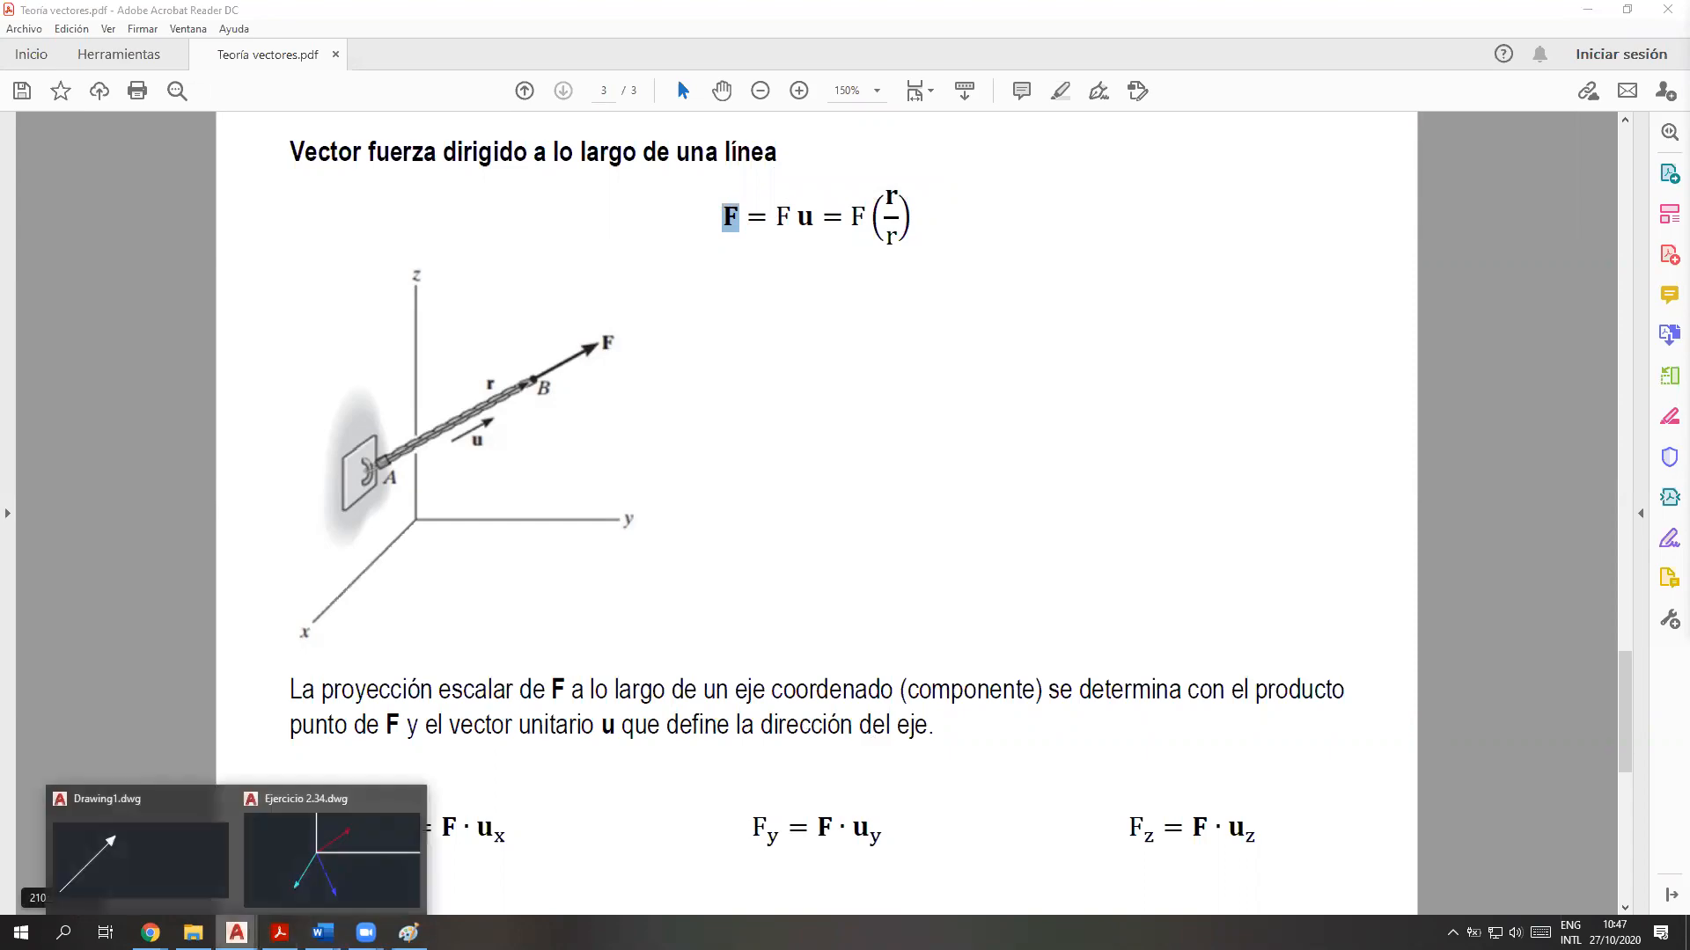
click(325, 867)
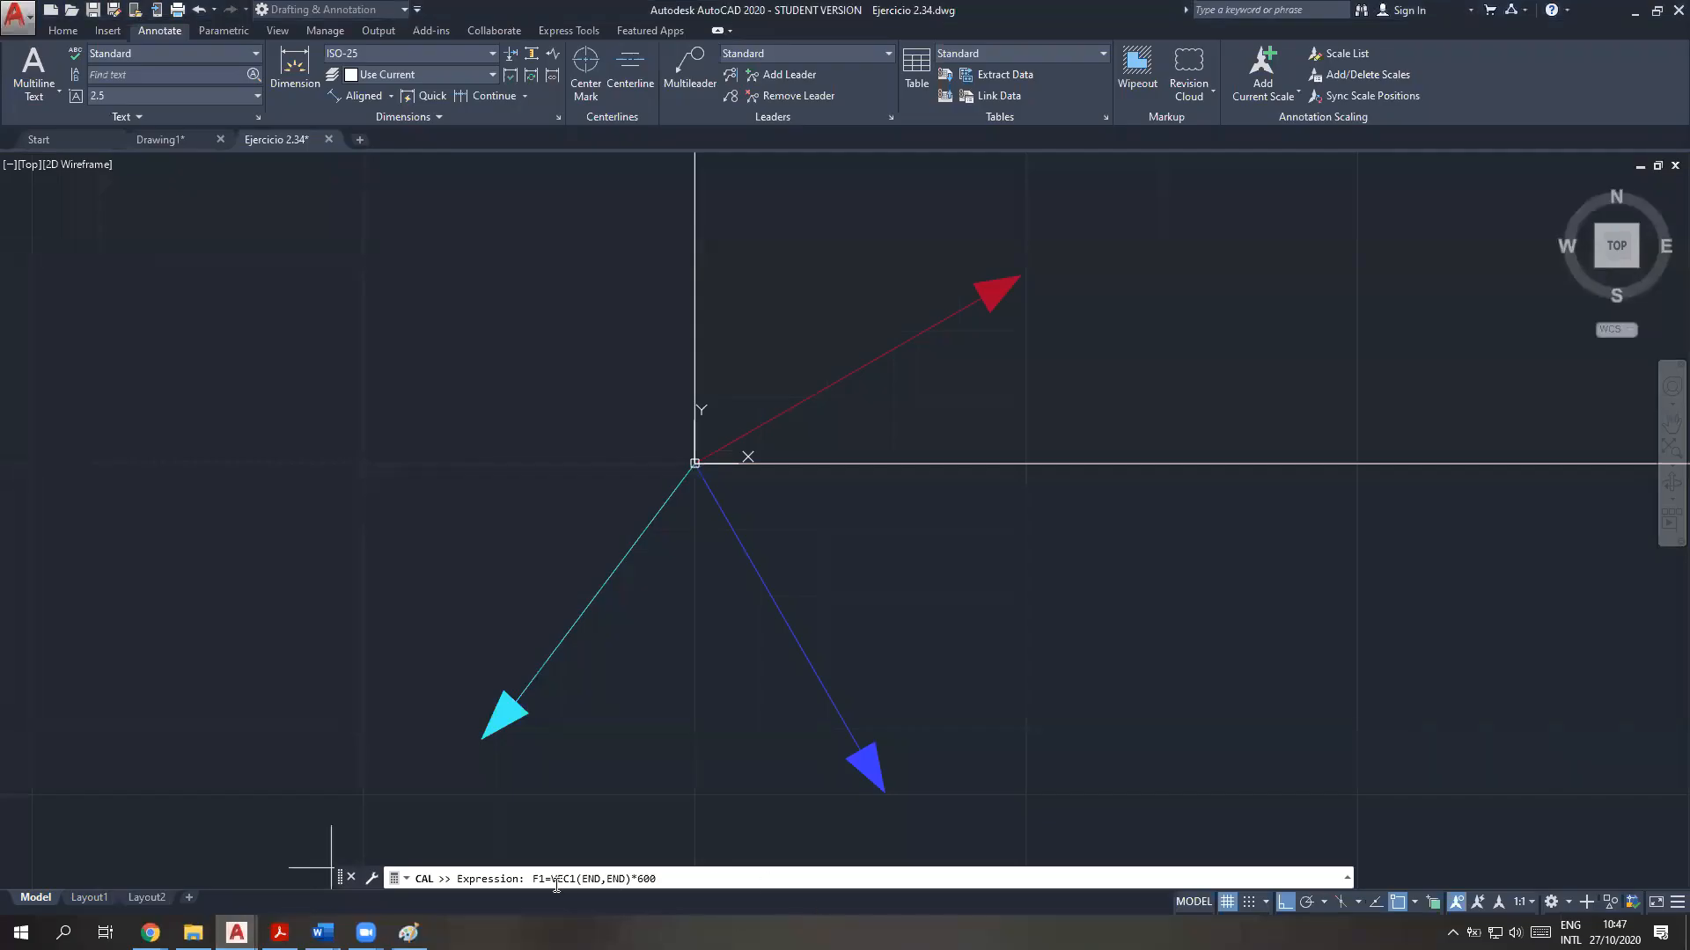
Evaluate the F1 expression from the red vector's origin end to its arrow end, and highlight the resulting components in the command history
drag(546, 882, 532, 883)
click(688, 875)
key(Return)
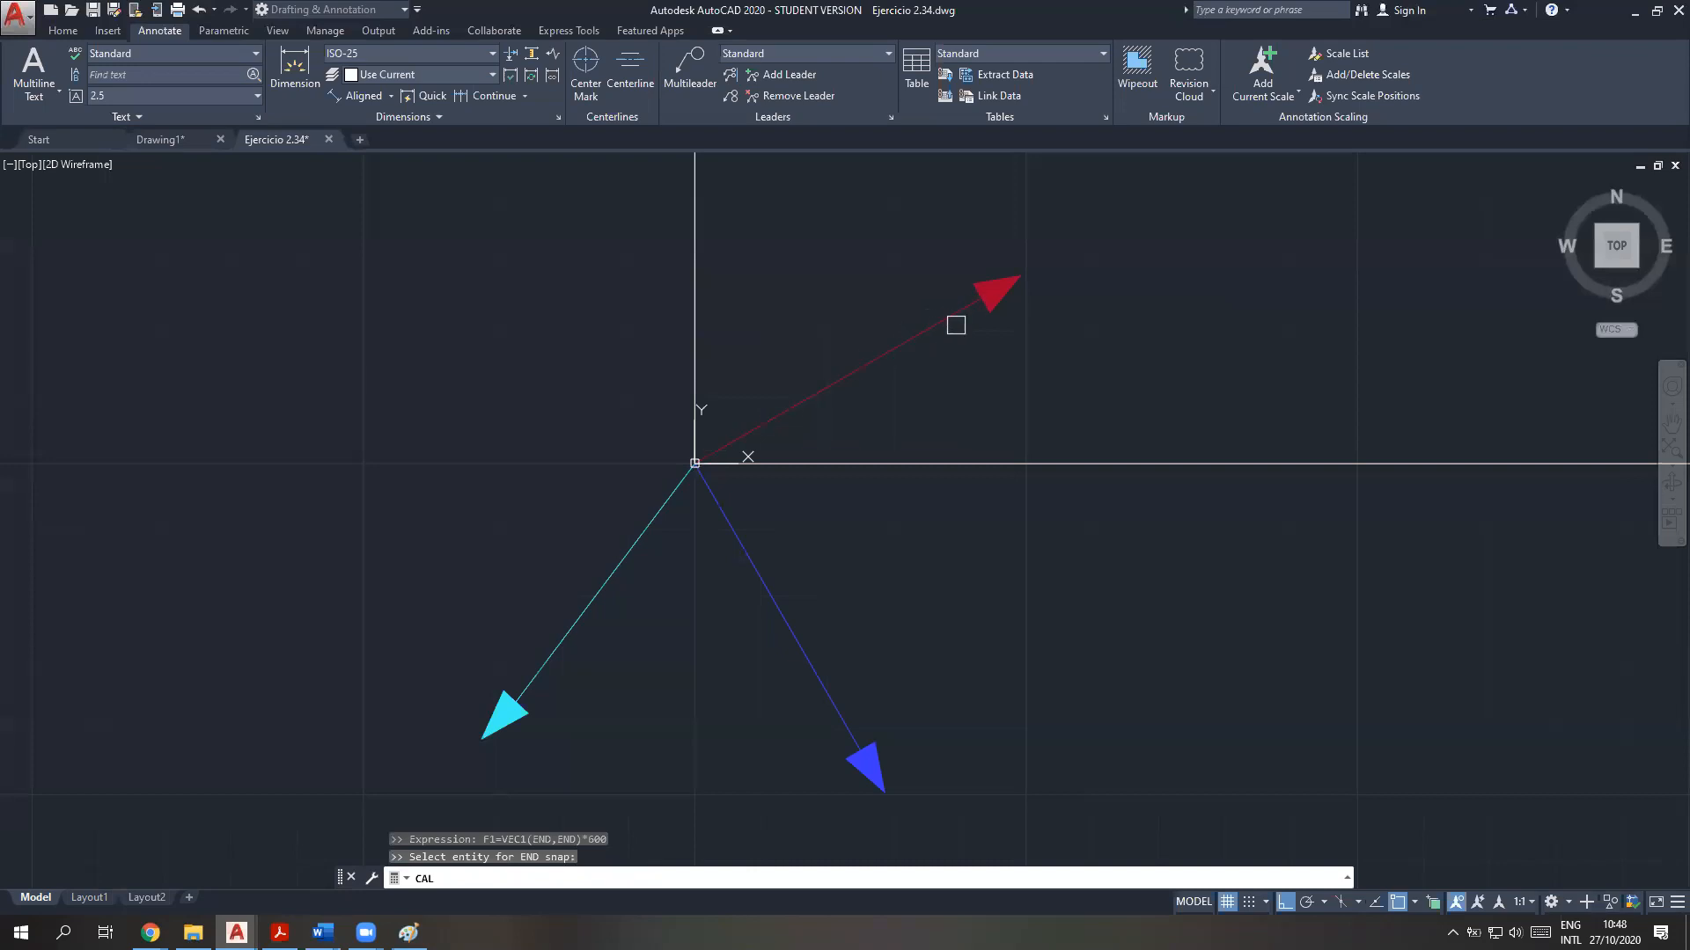
click(716, 443)
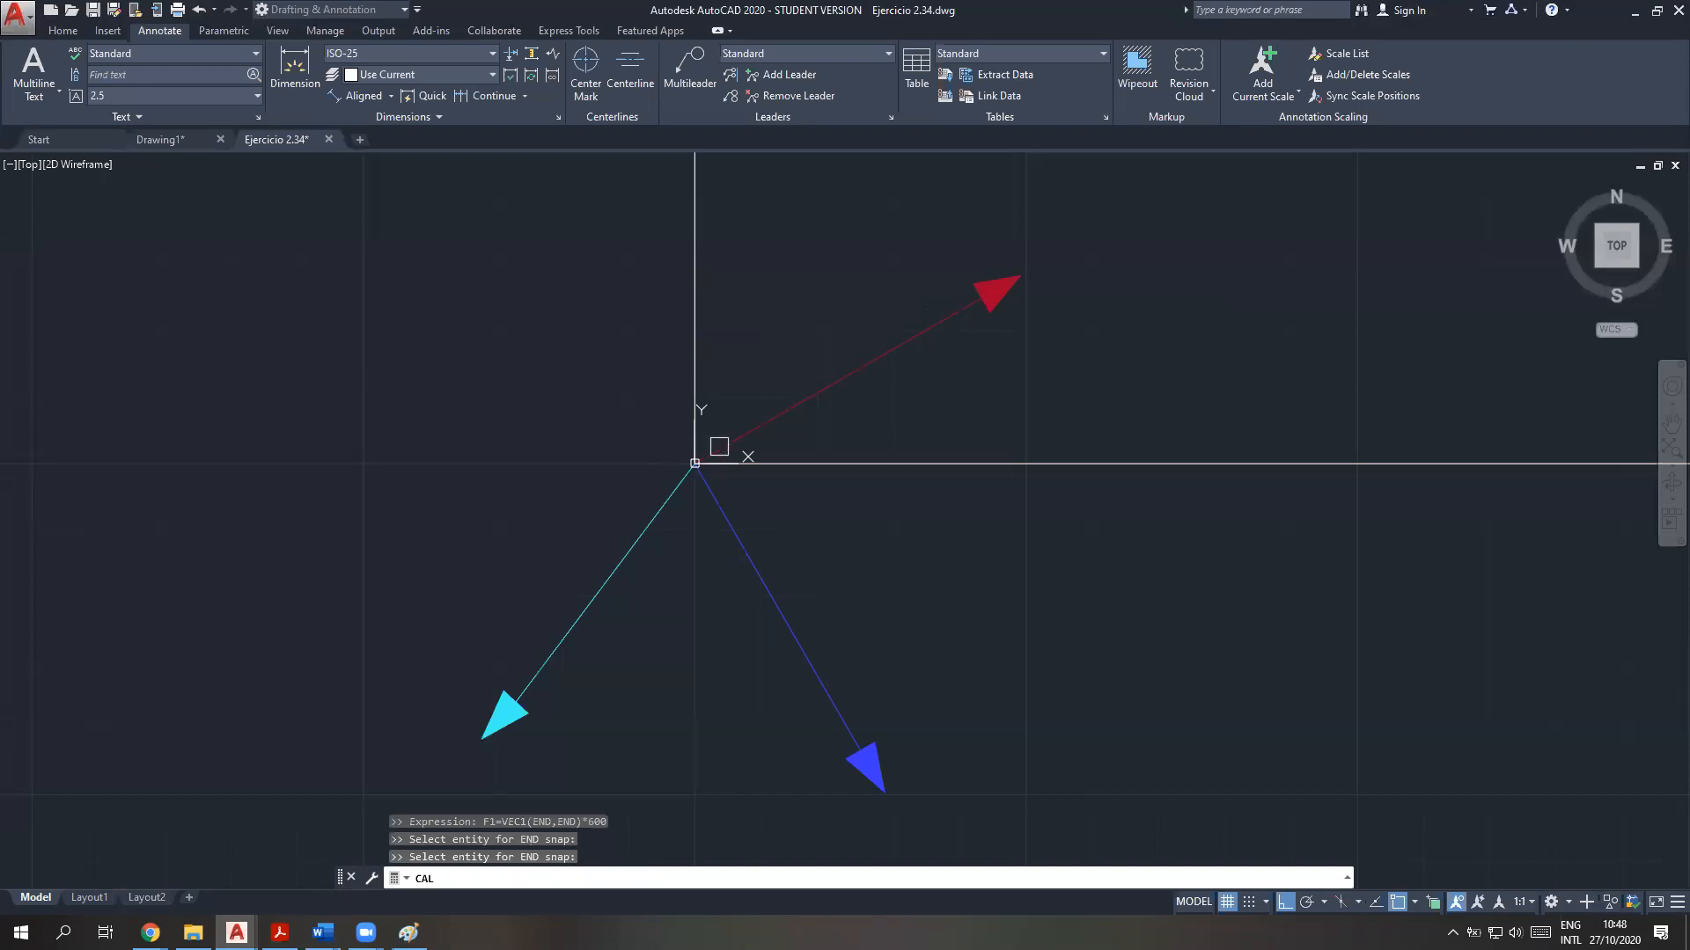
click(964, 312)
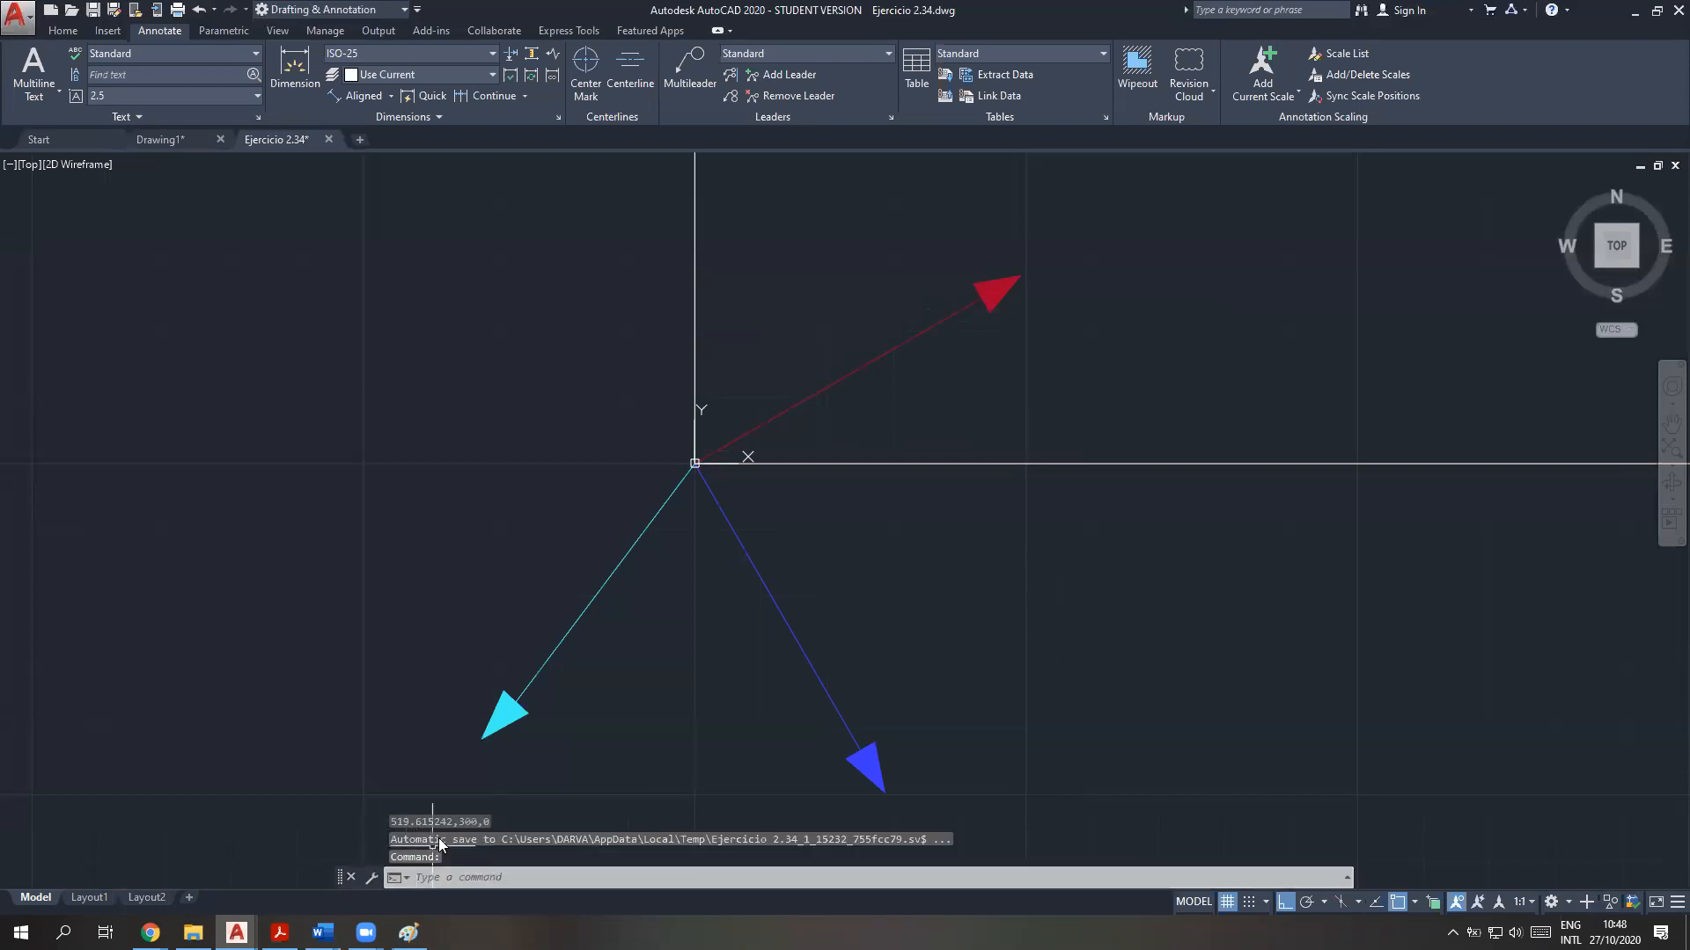
click(420, 825)
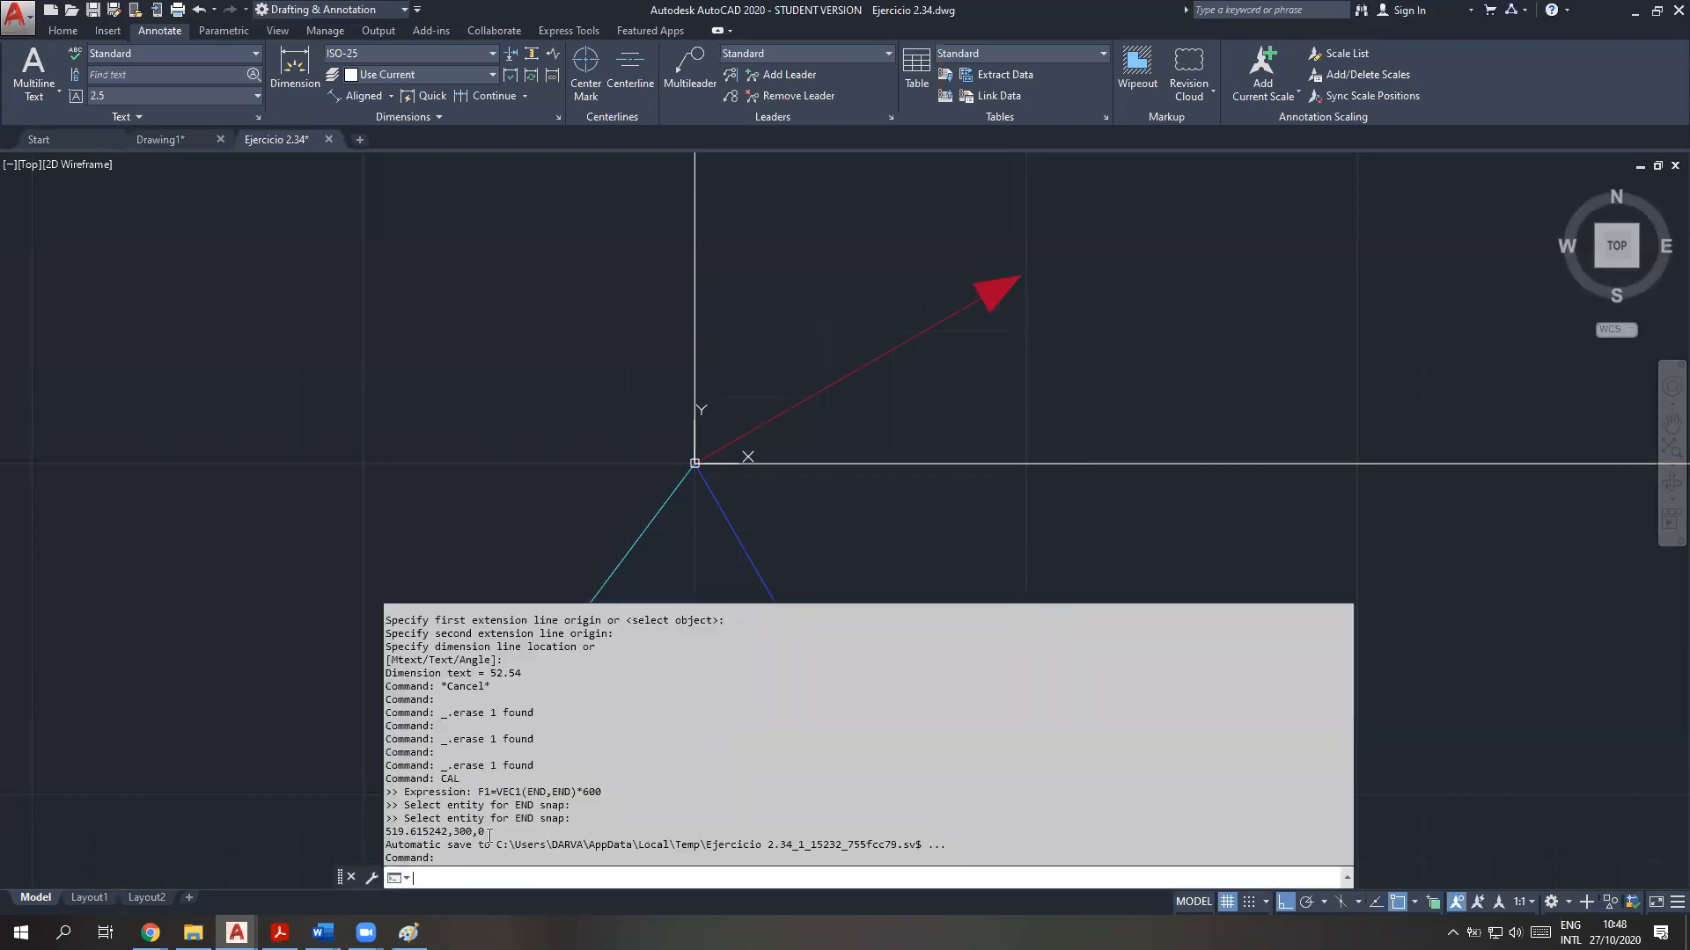
drag(486, 834, 301, 843)
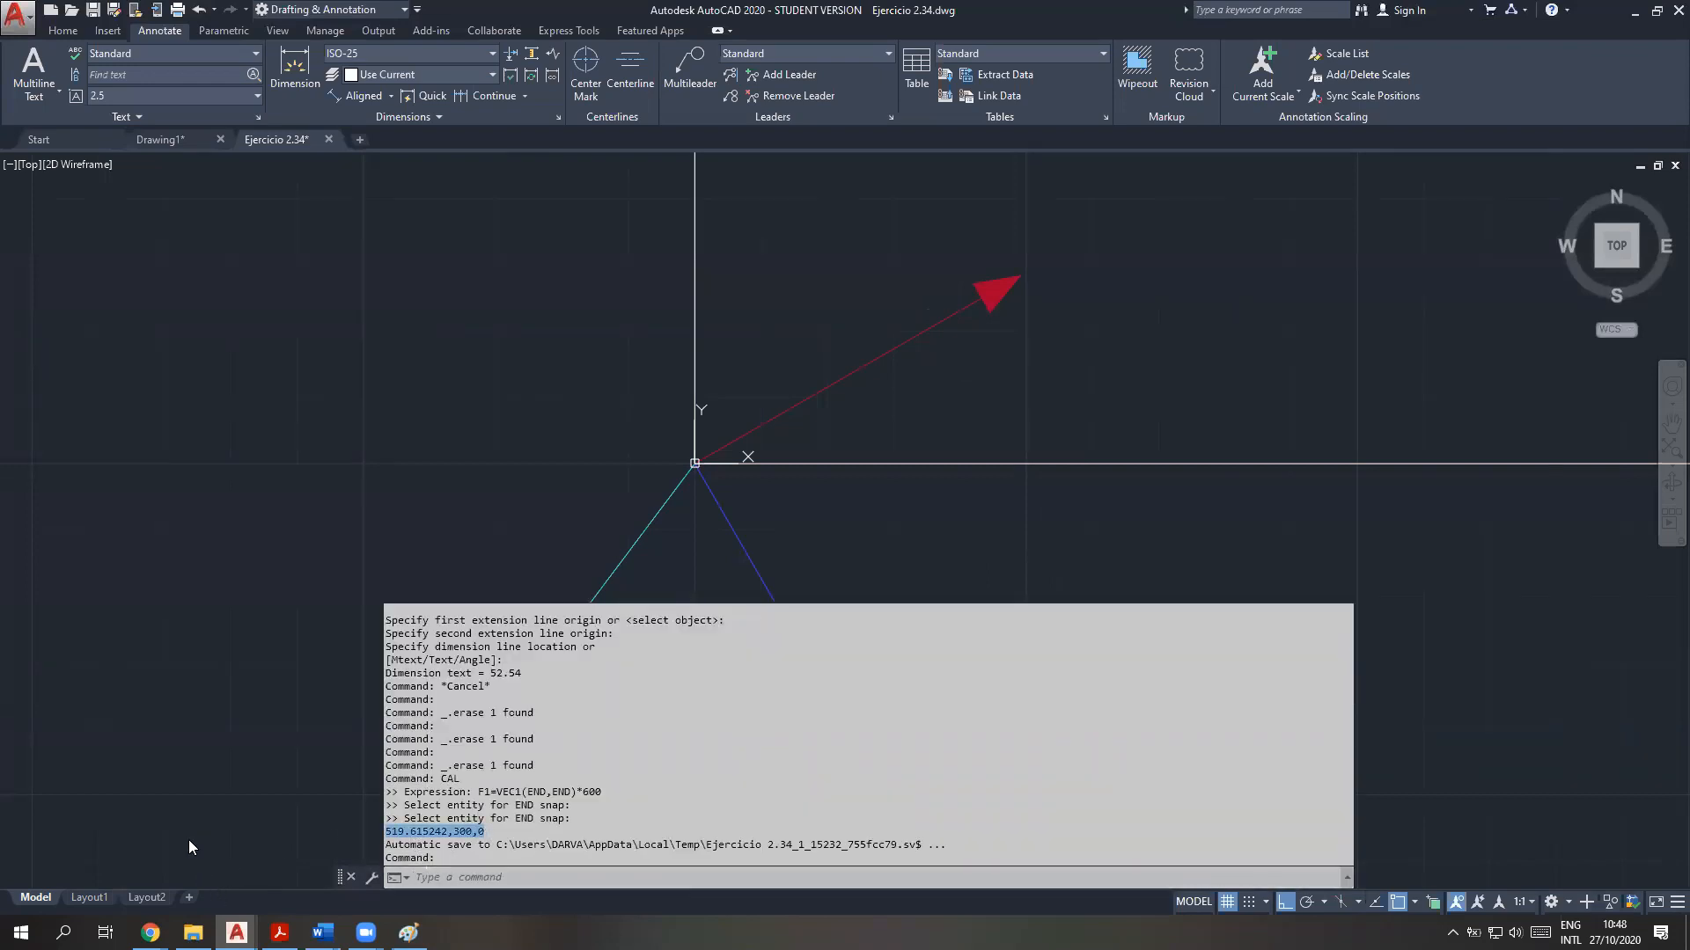
Start the CAL command and enter F2=VEC1(END,END)* as the beginning of the blue force vector's expression
click(443, 878)
text(f)
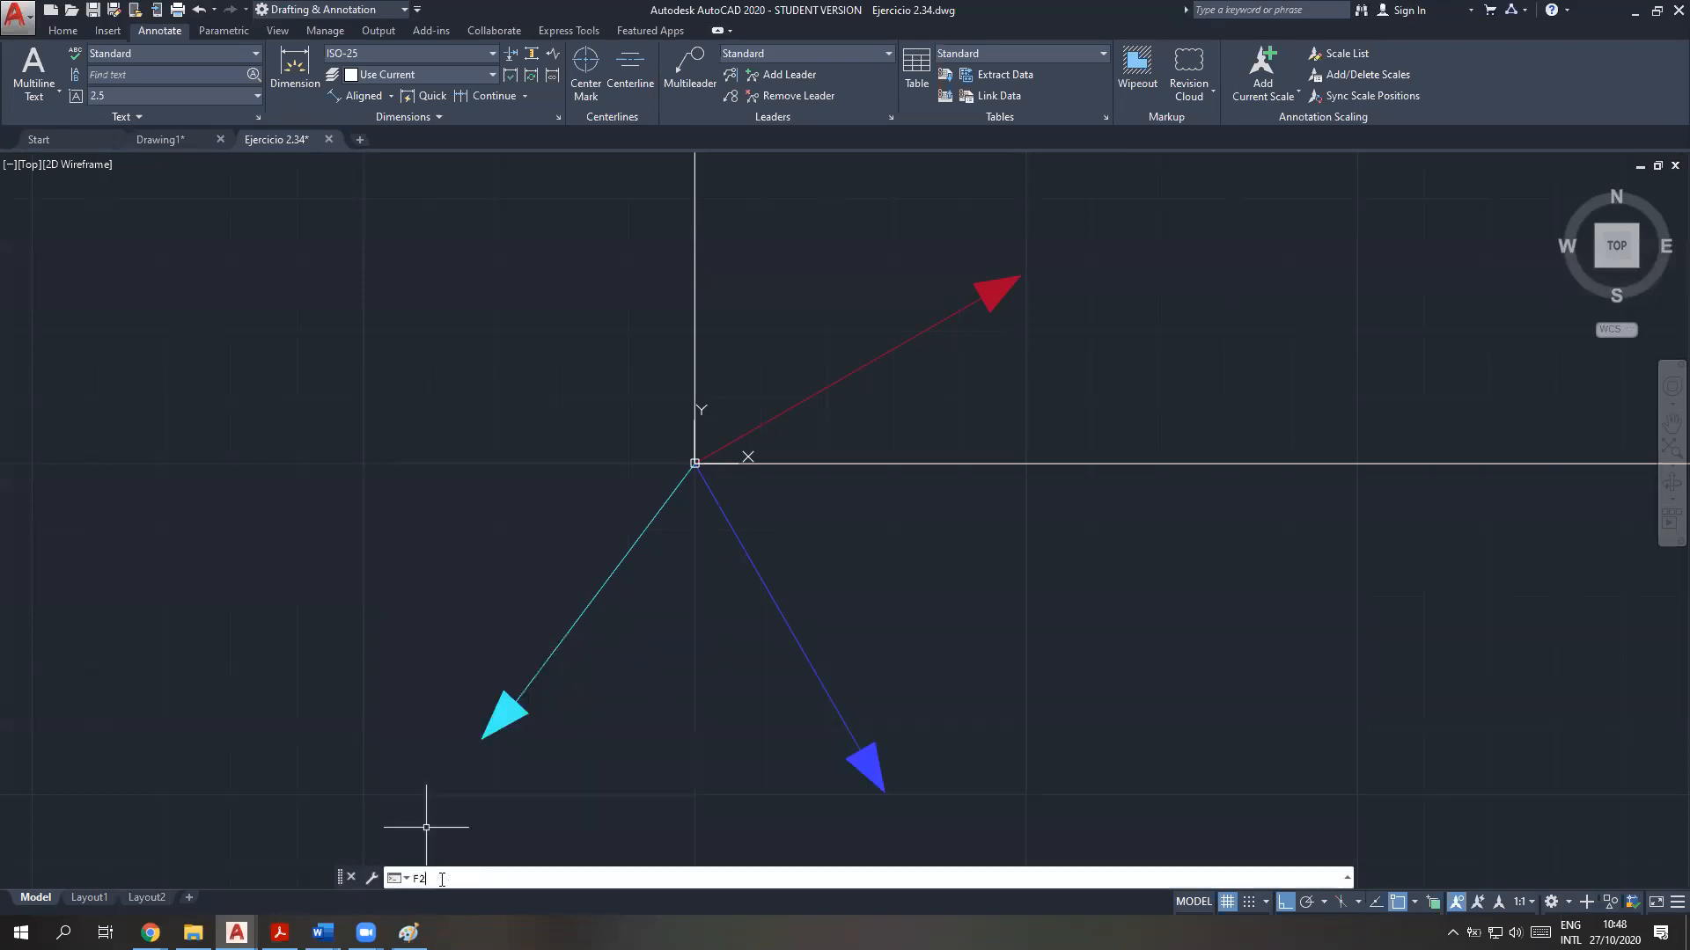
key(BackSpace)
text(cal)
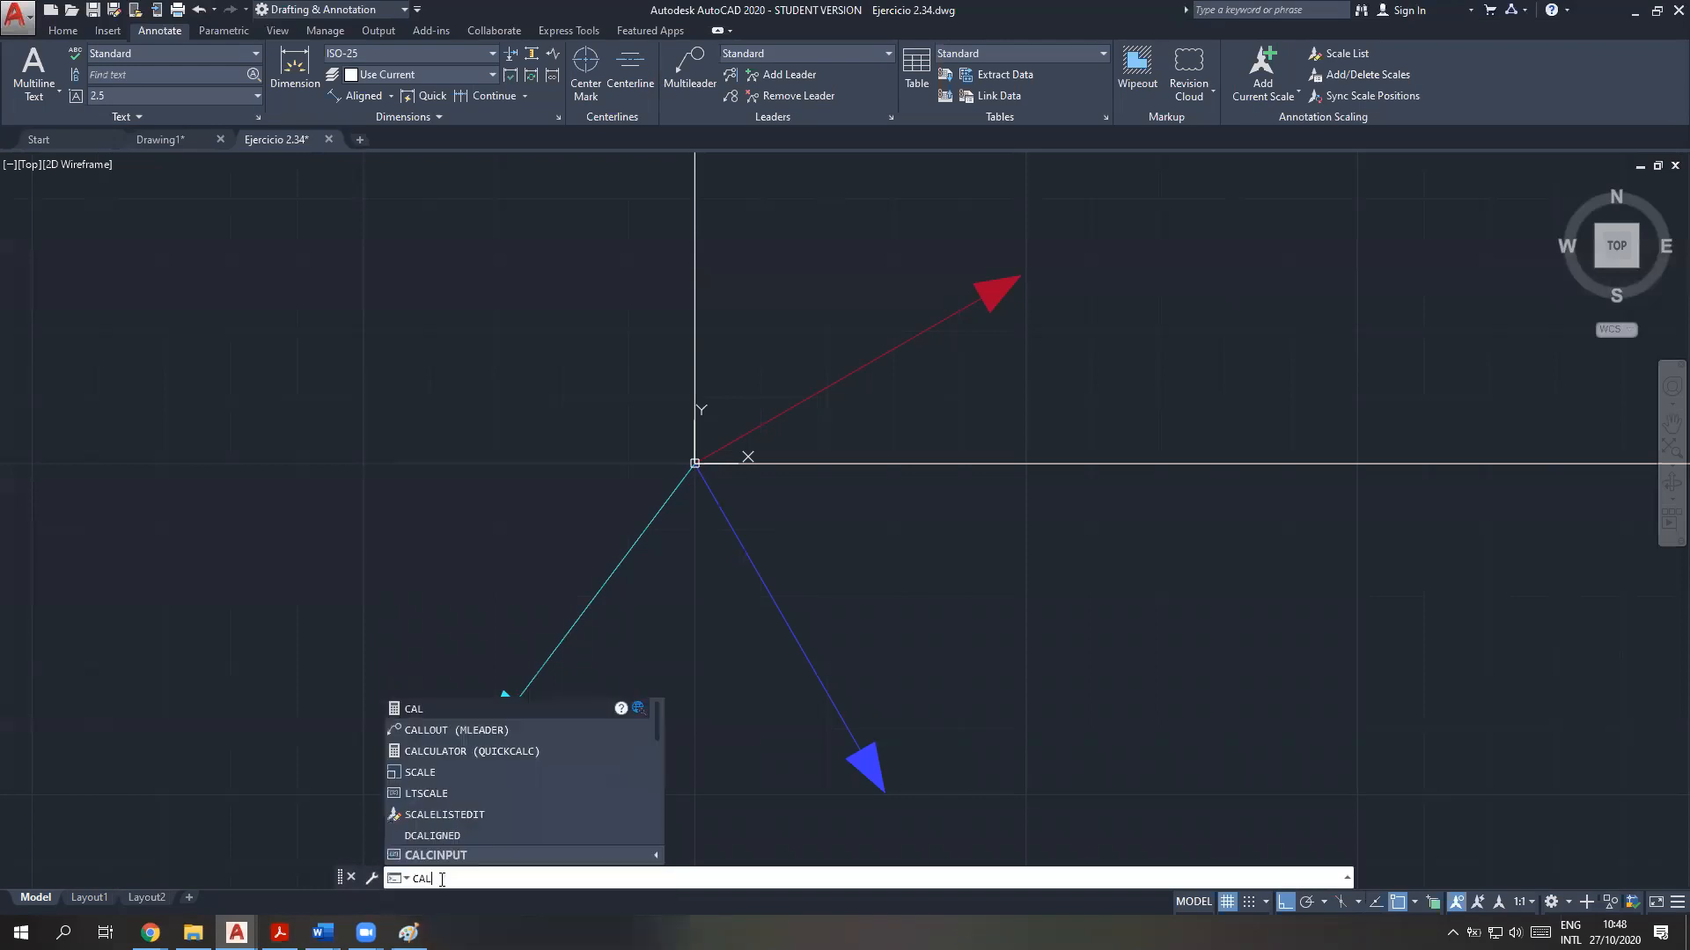
key(Return)
text(F2=VEC1)
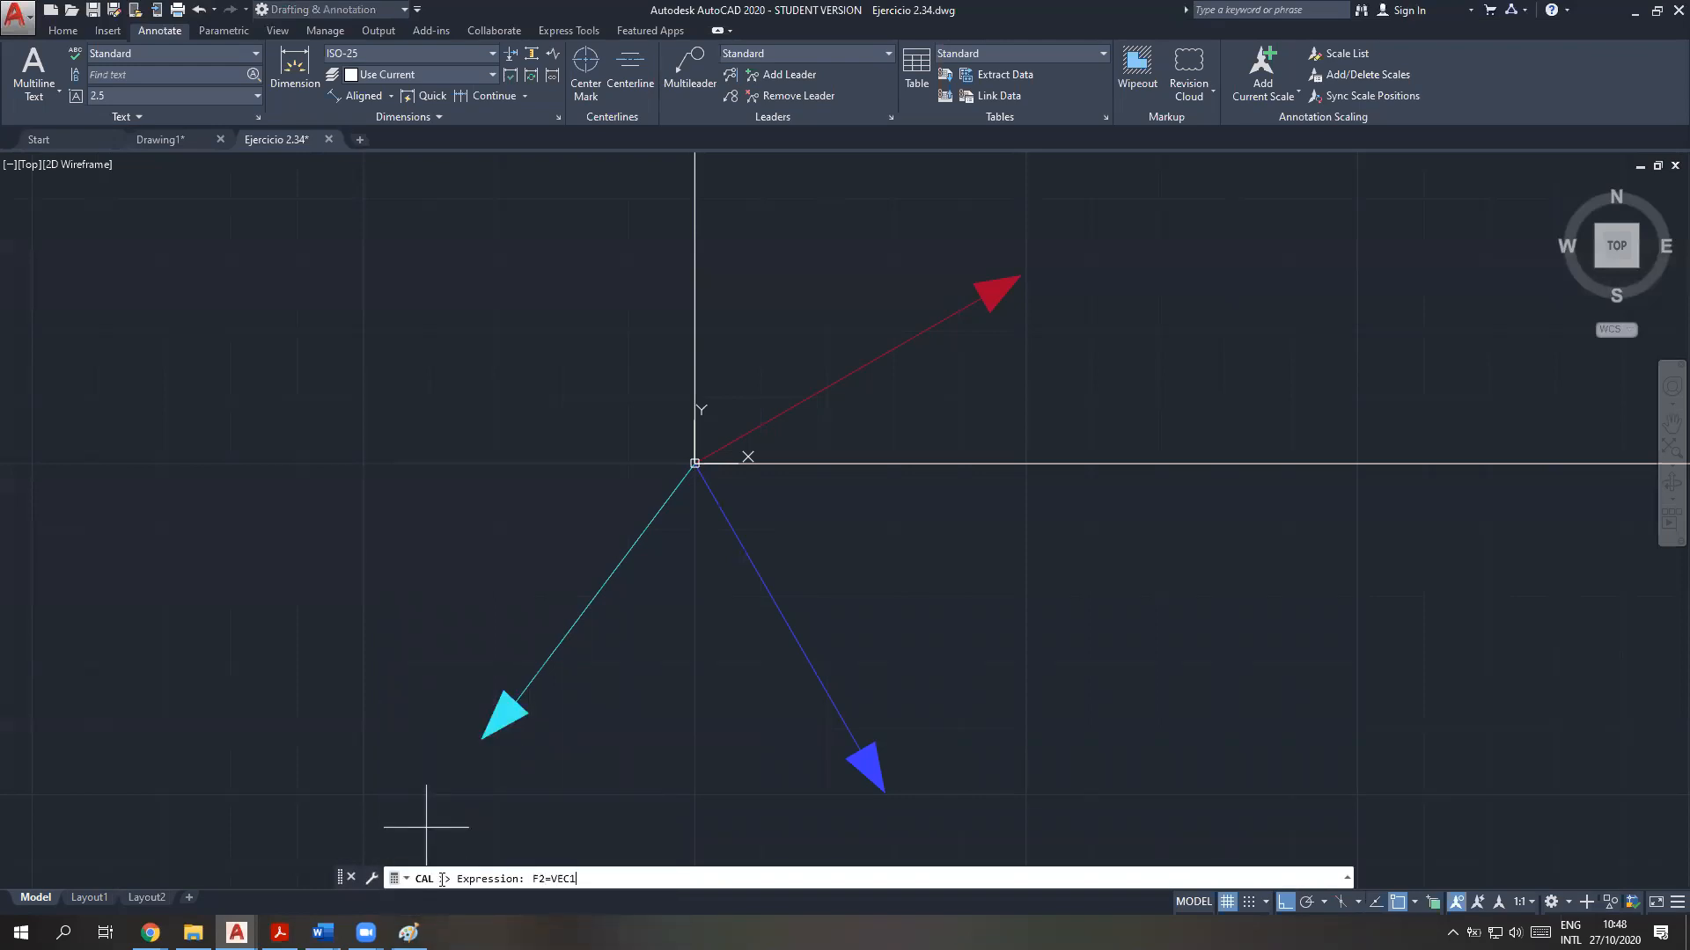
key(BackSpace)
key(BackSpace)
text(1(END,END)*)
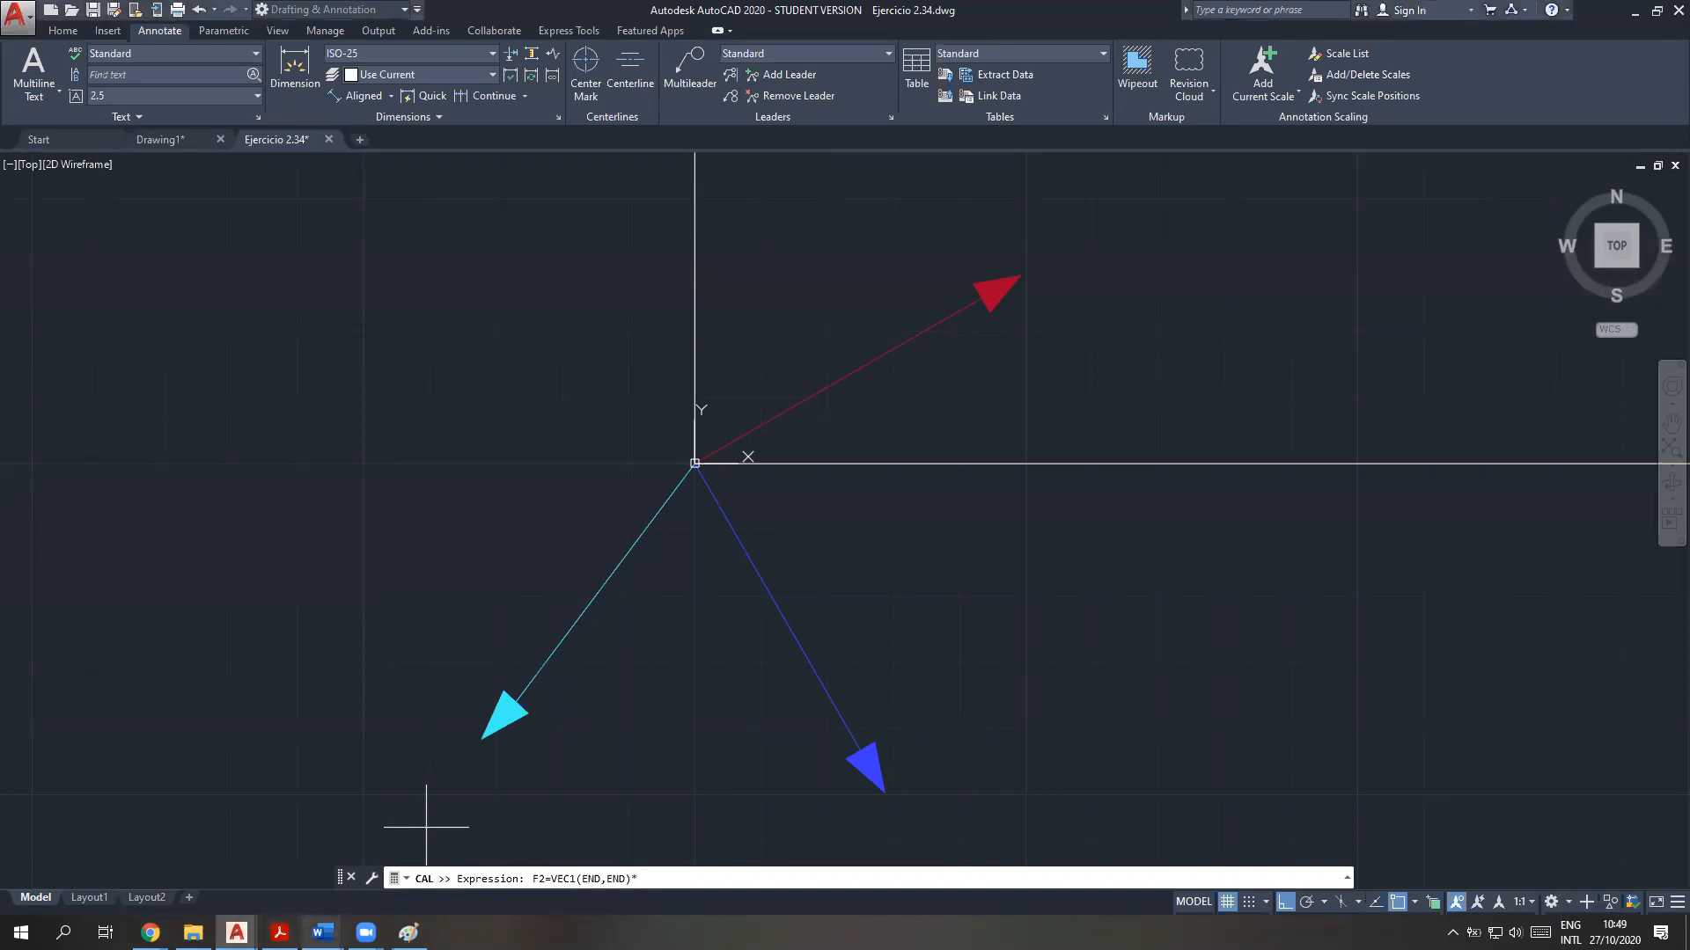
Check F2's magnitude in the Word problem statement, complete the expression with 500, and evaluate it from the blue vector's origin end to its arrow end
mouse_move(323, 933)
click(264, 808)
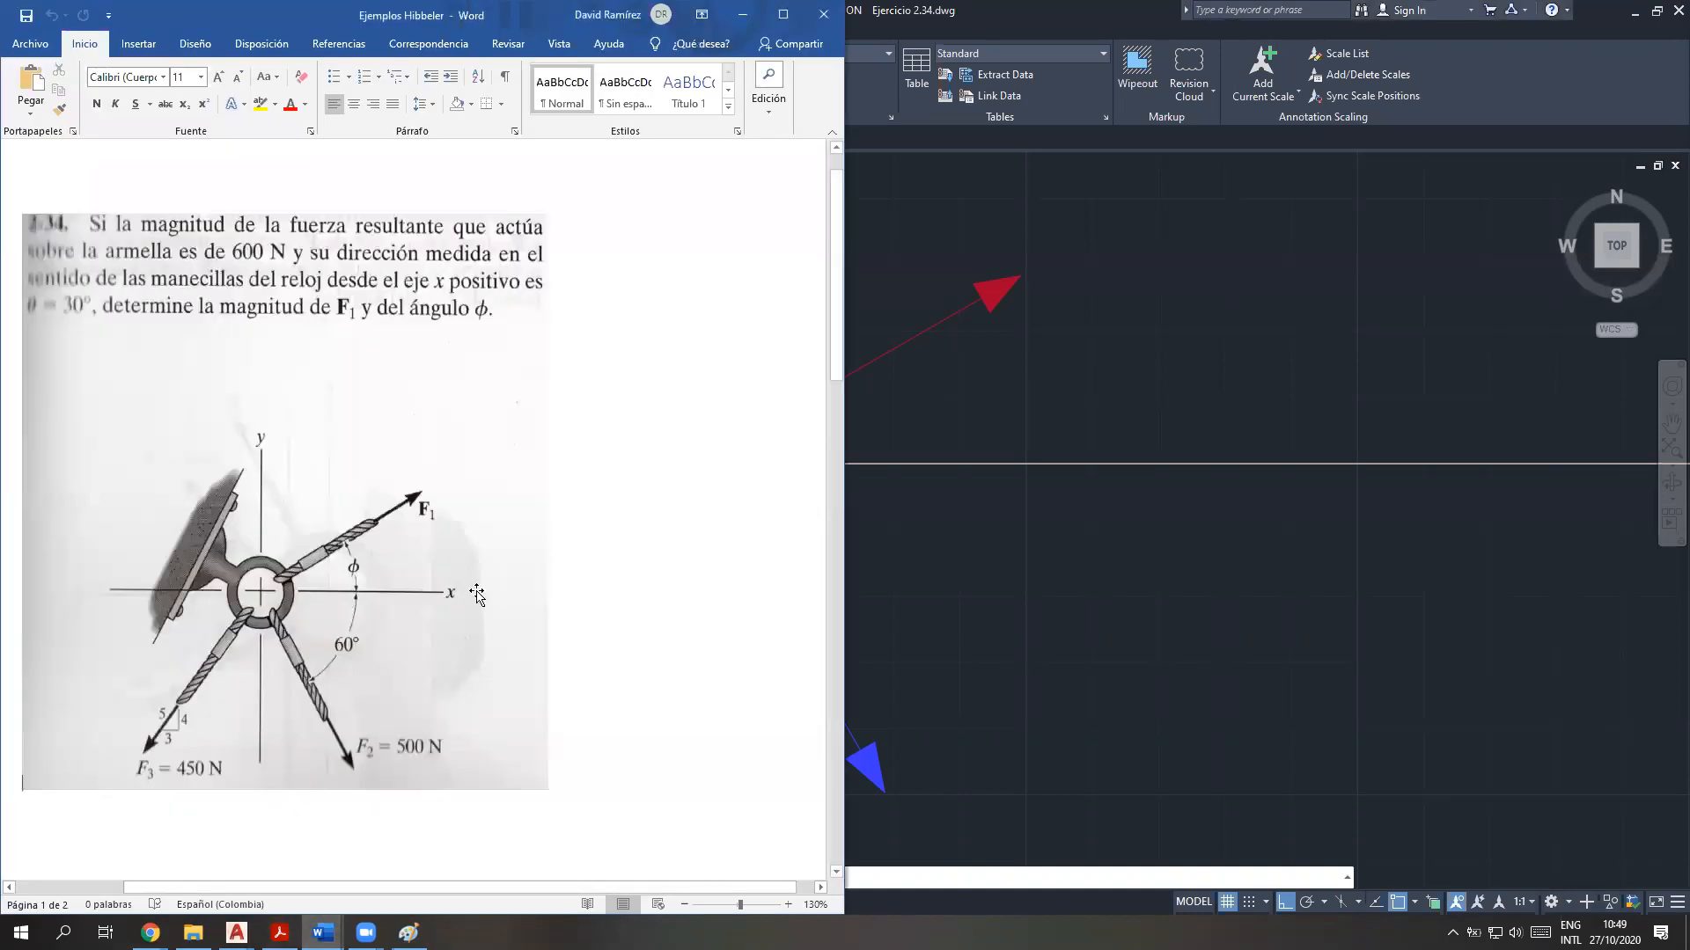
click(747, 16)
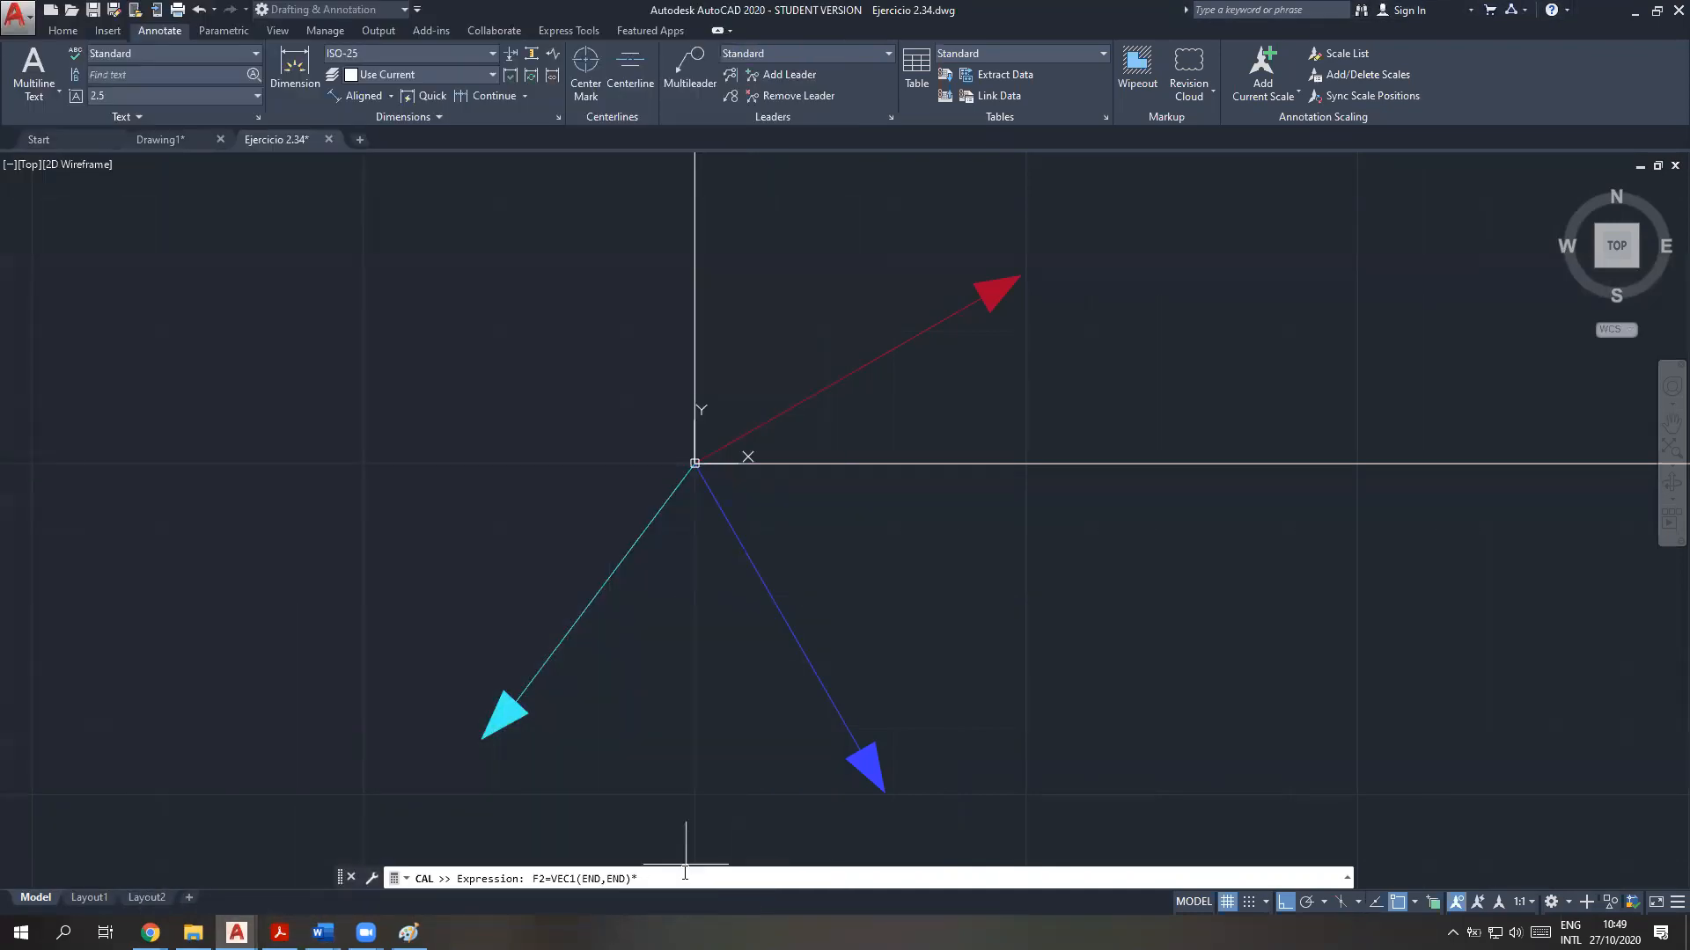
text(500)
key(Return)
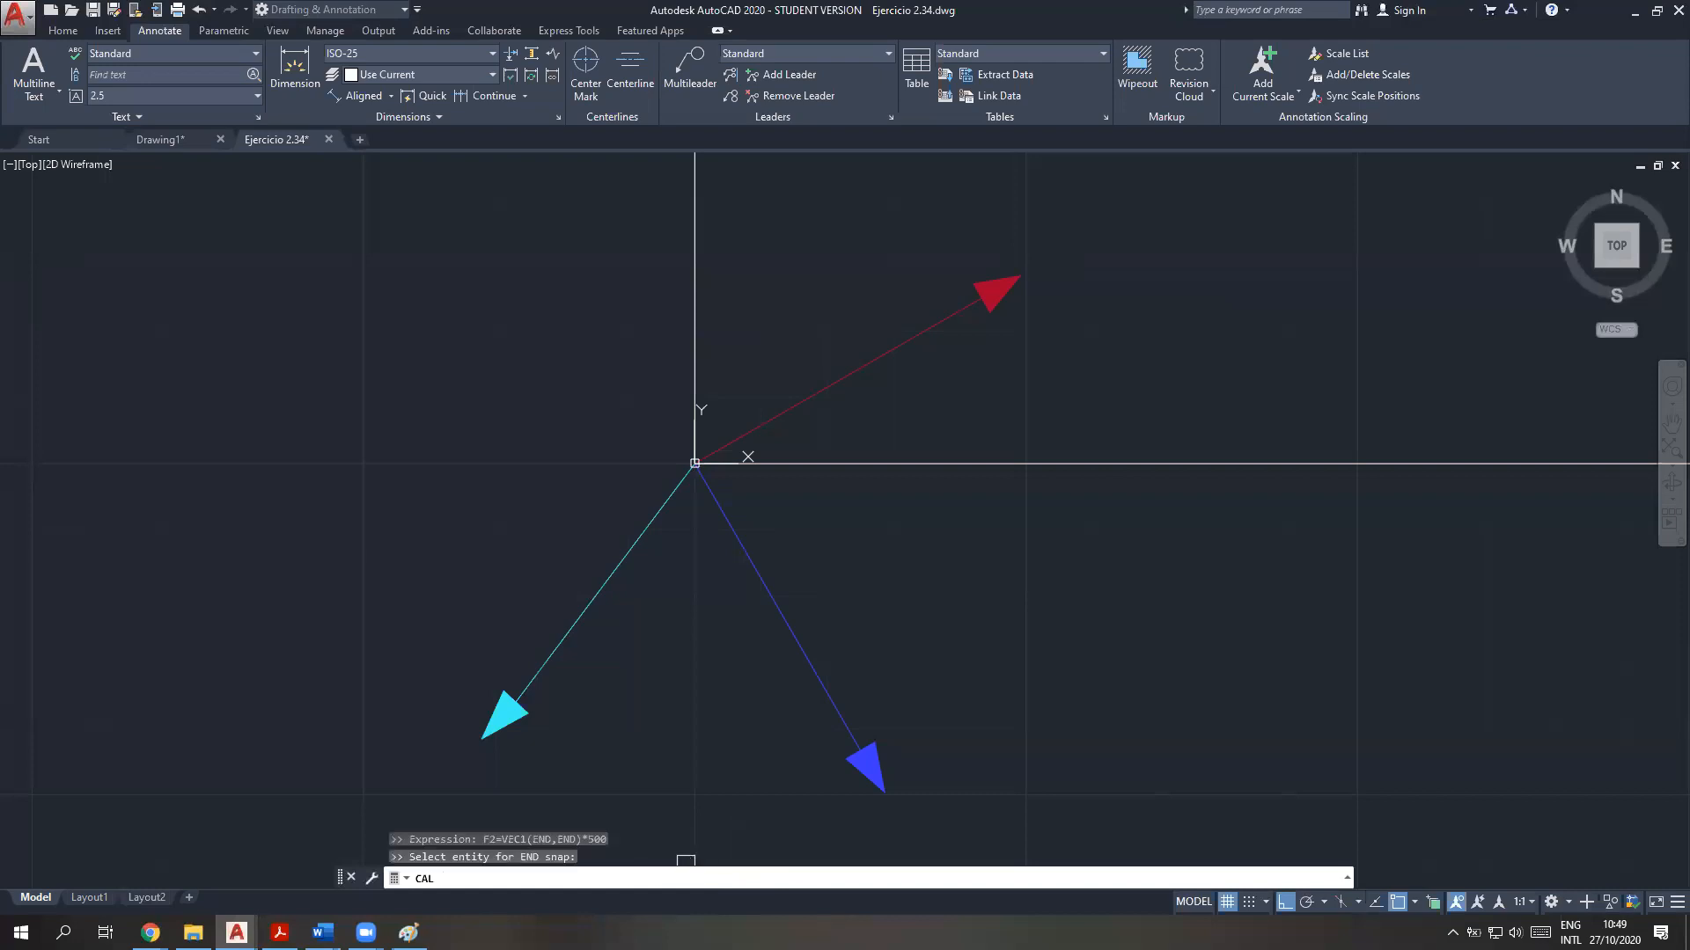
click(705, 480)
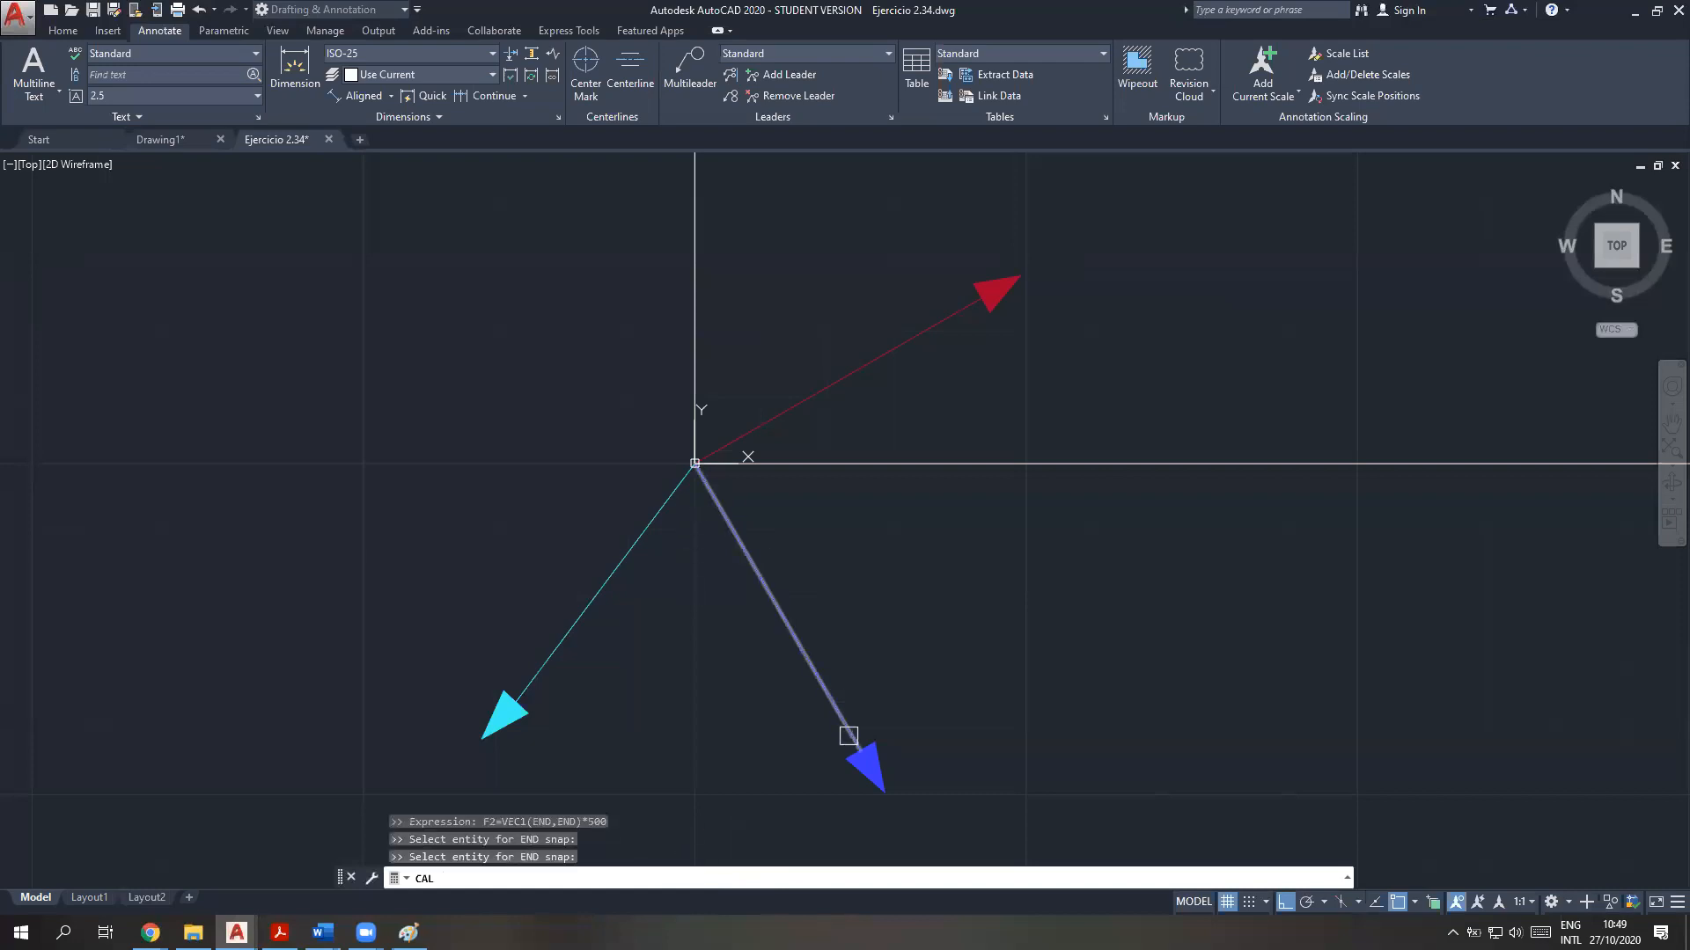
click(848, 736)
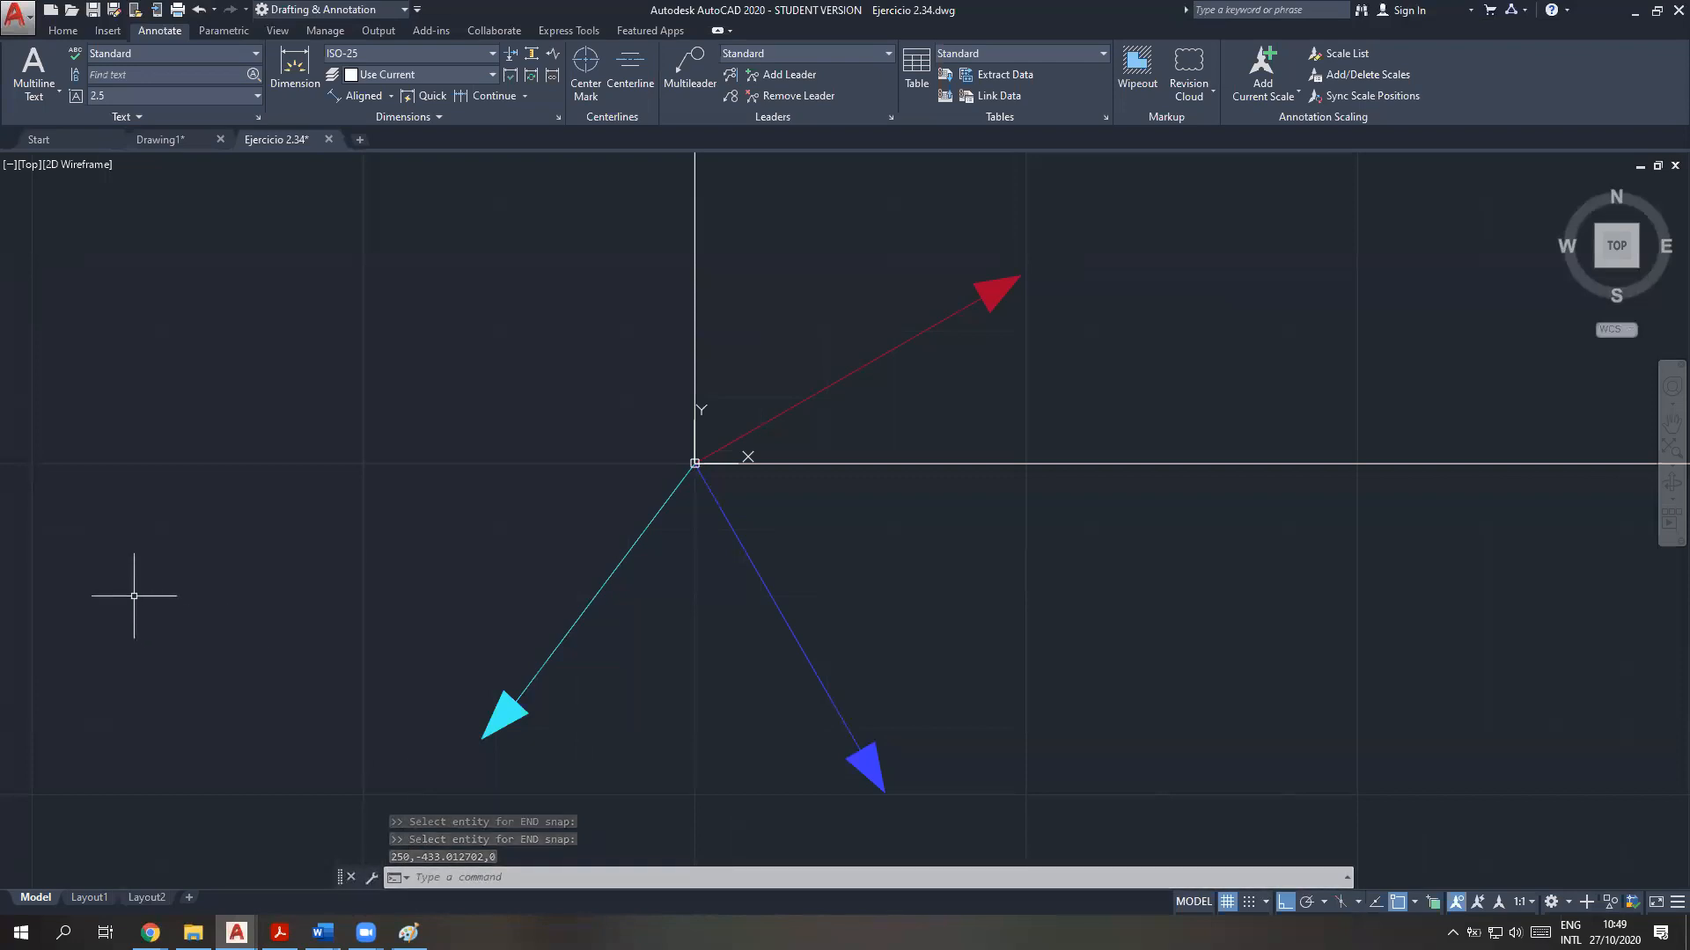
Open the command history and highlight the y component of the F2 result
click(496, 878)
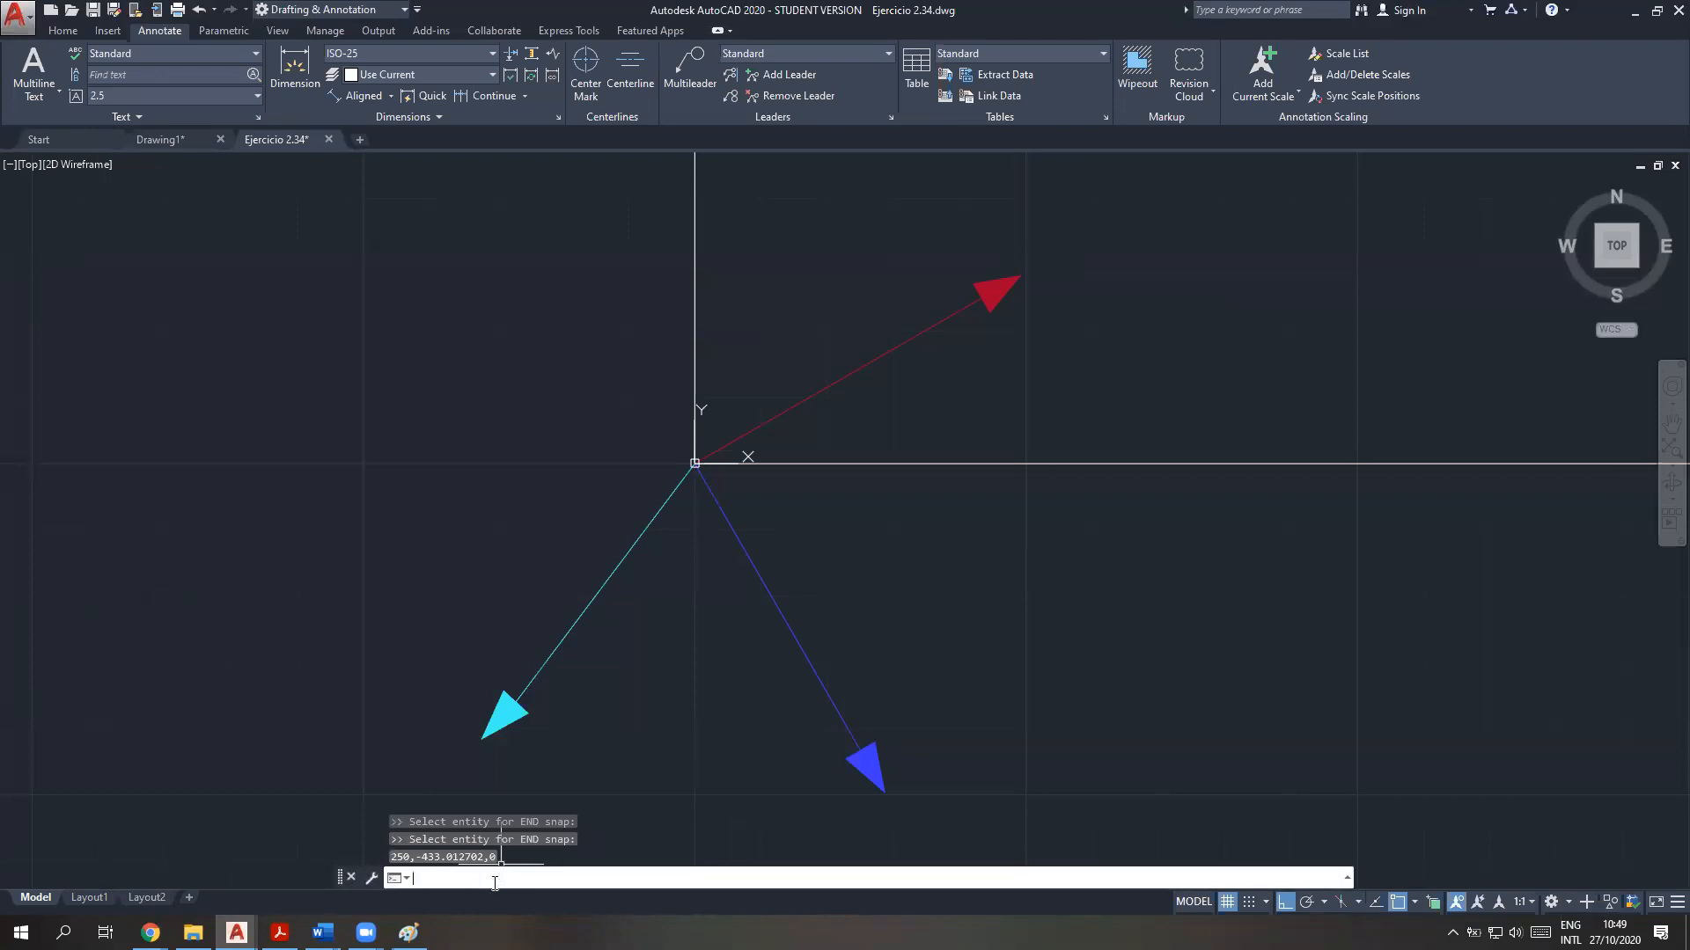
key(F2)
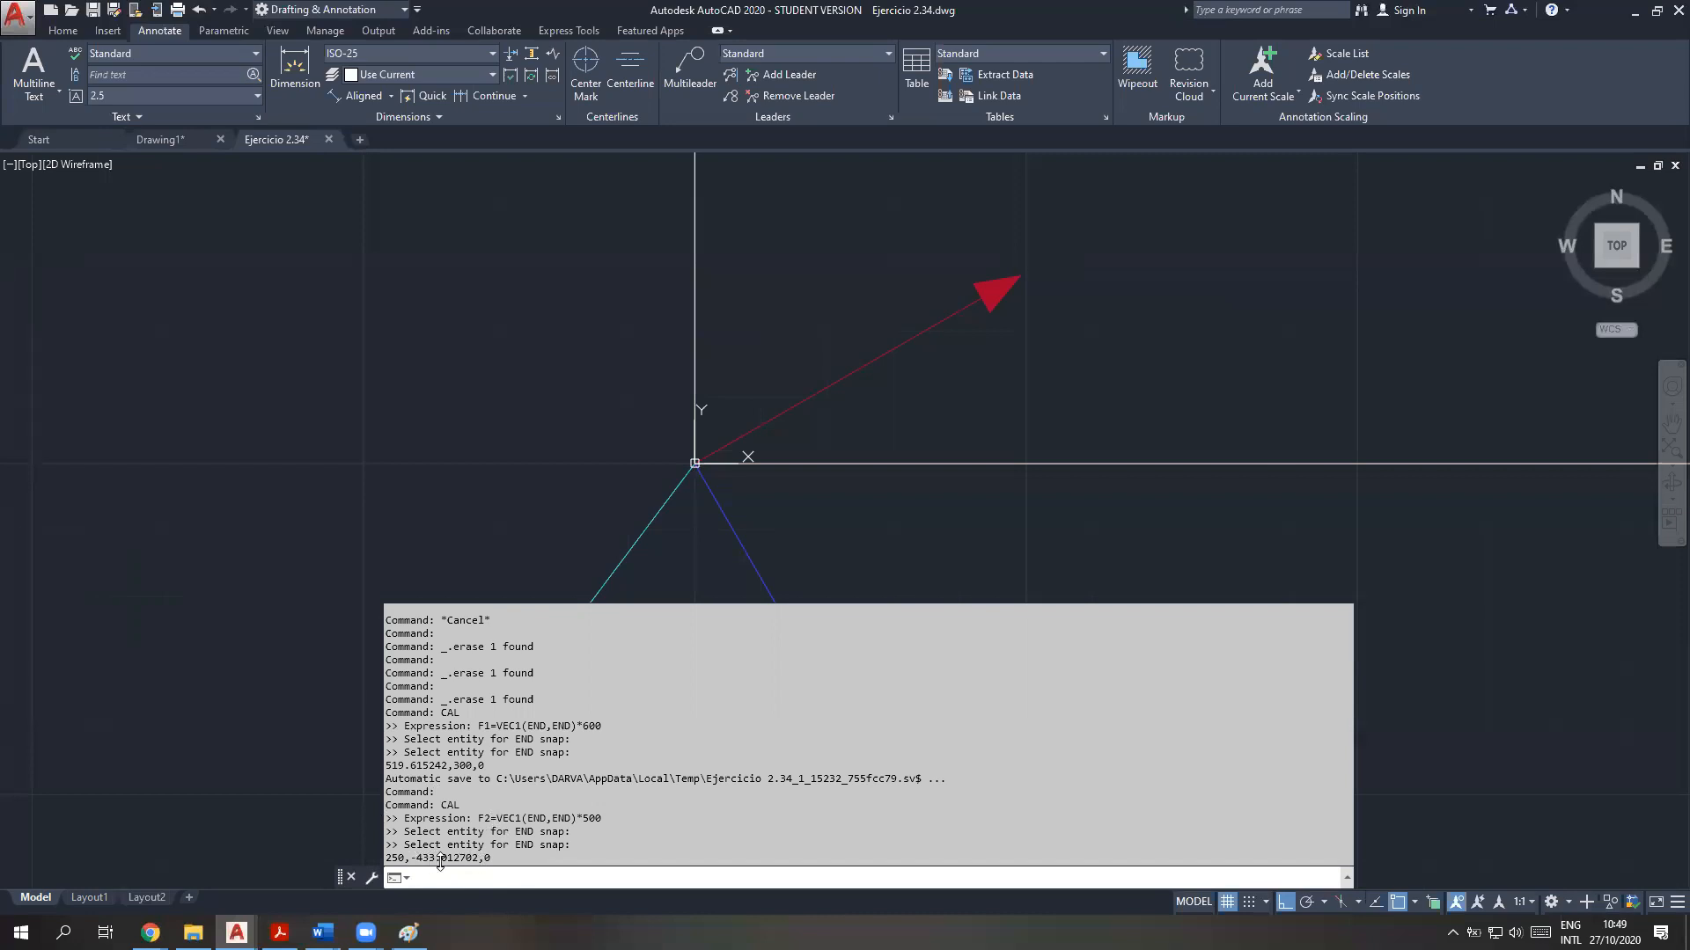
drag(417, 858, 454, 857)
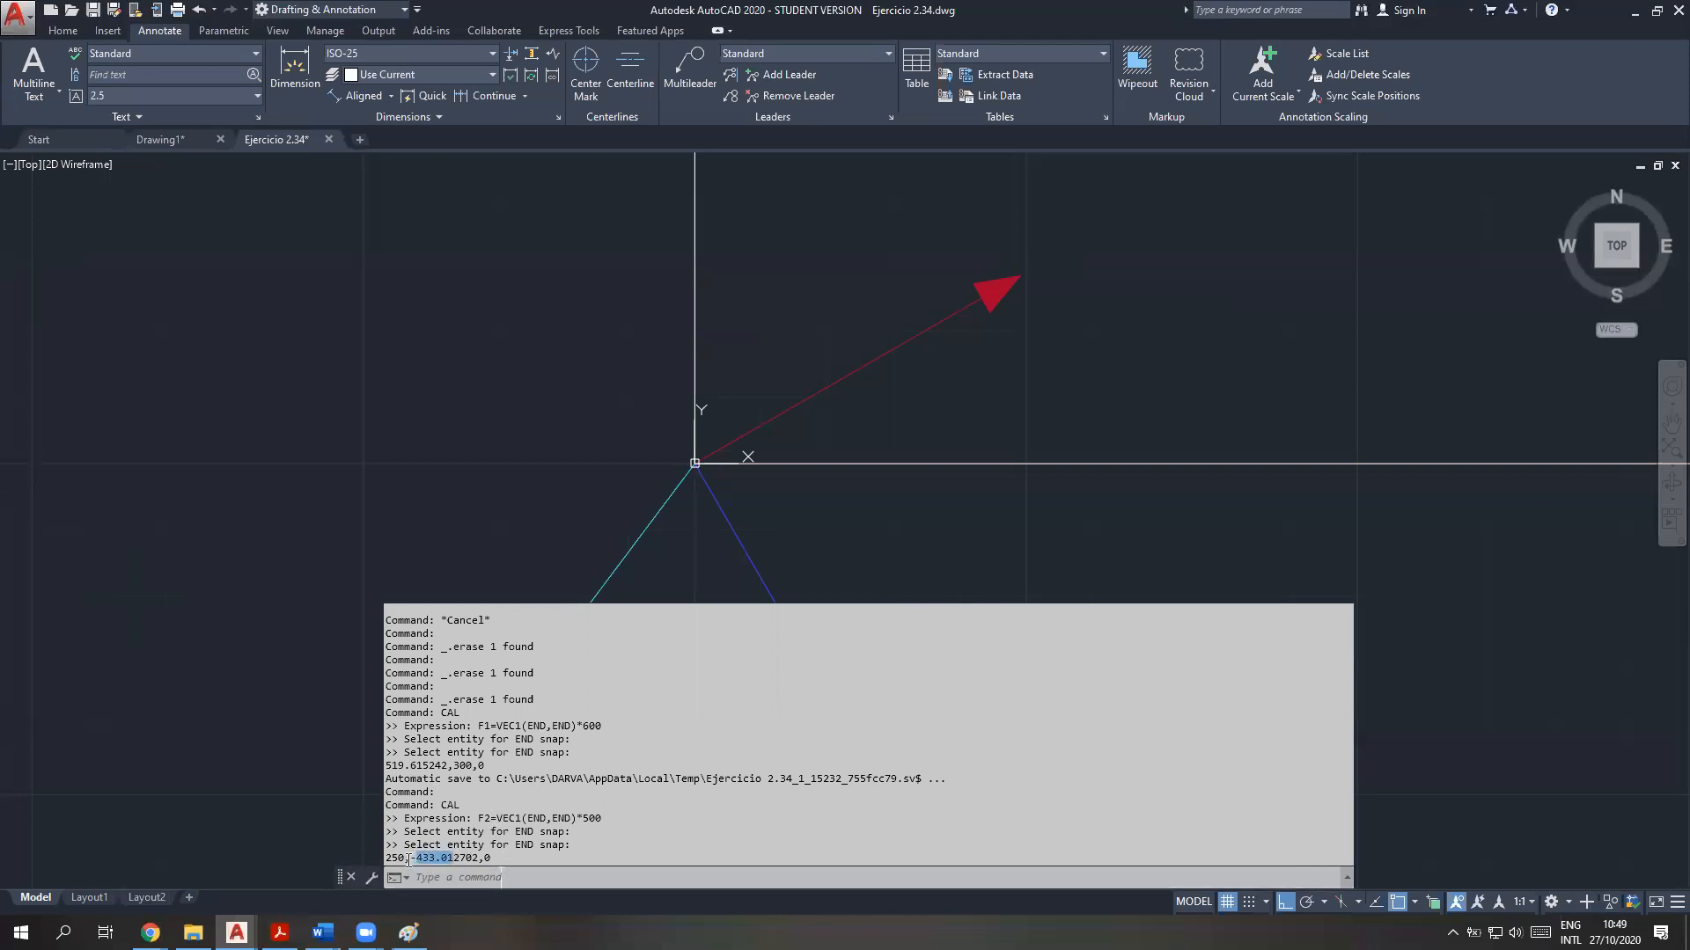
drag(405, 858, 505, 870)
Start the CAL command and enter F3=VEC1(END,END)* as the beginning of the cyan force vector's expression
click(577, 877)
text(cal)
key(Return)
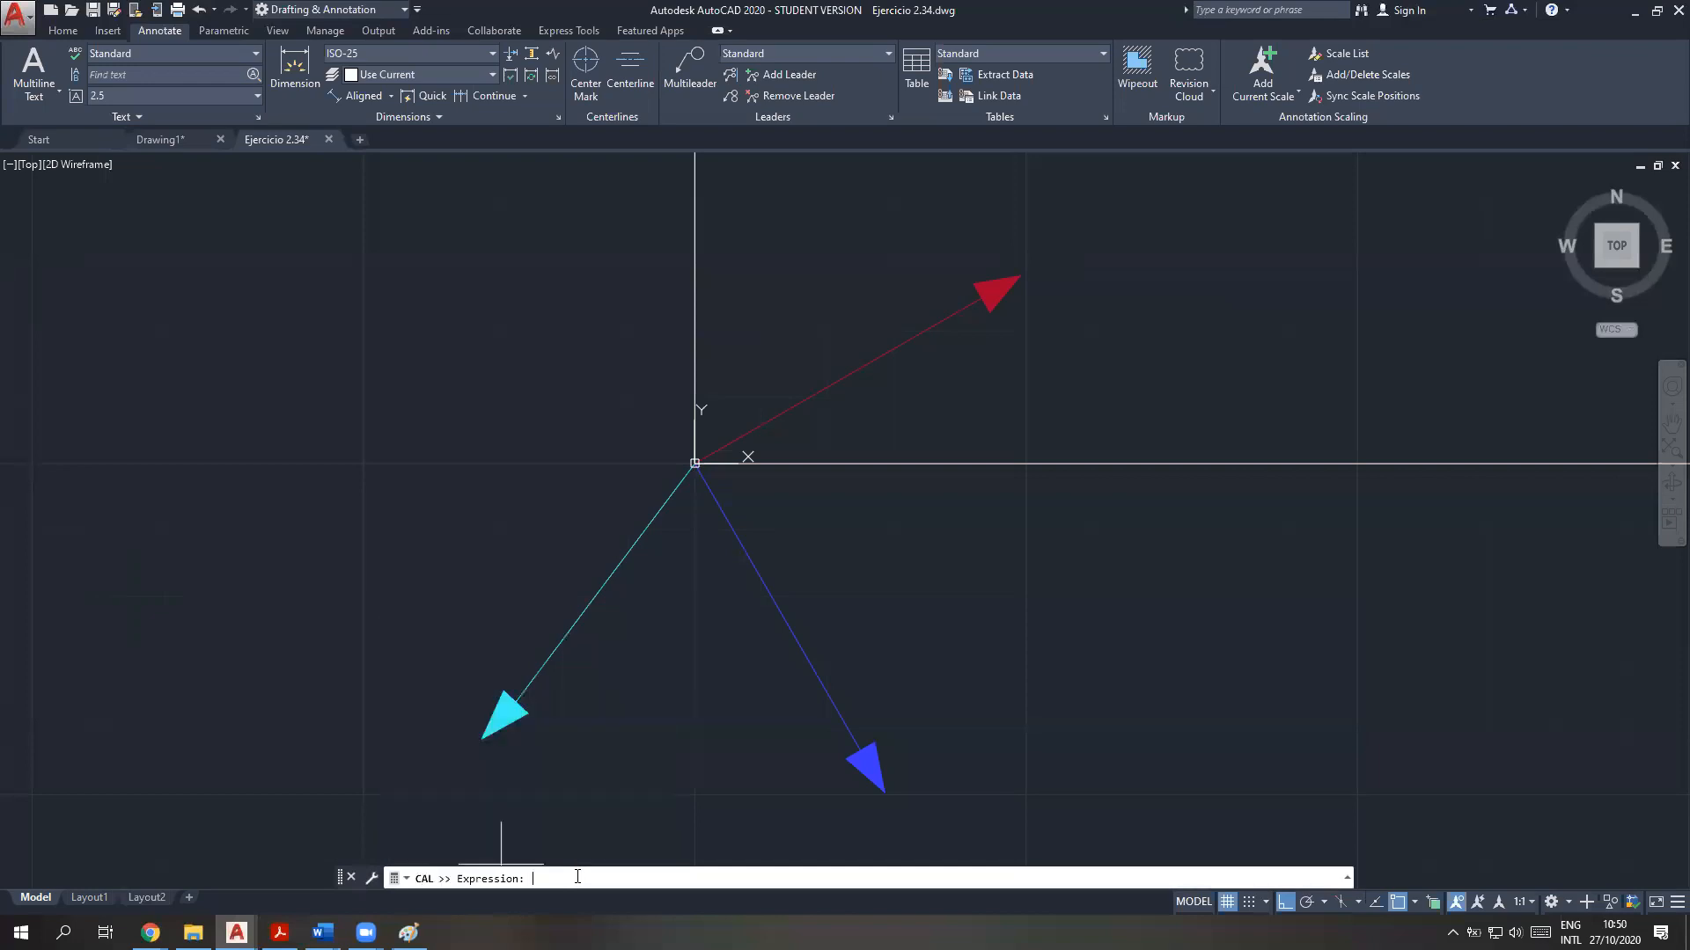
text(F3=VEC1)
key(BackSpace)
key(BackSpace)
key(BackSpace)
text())
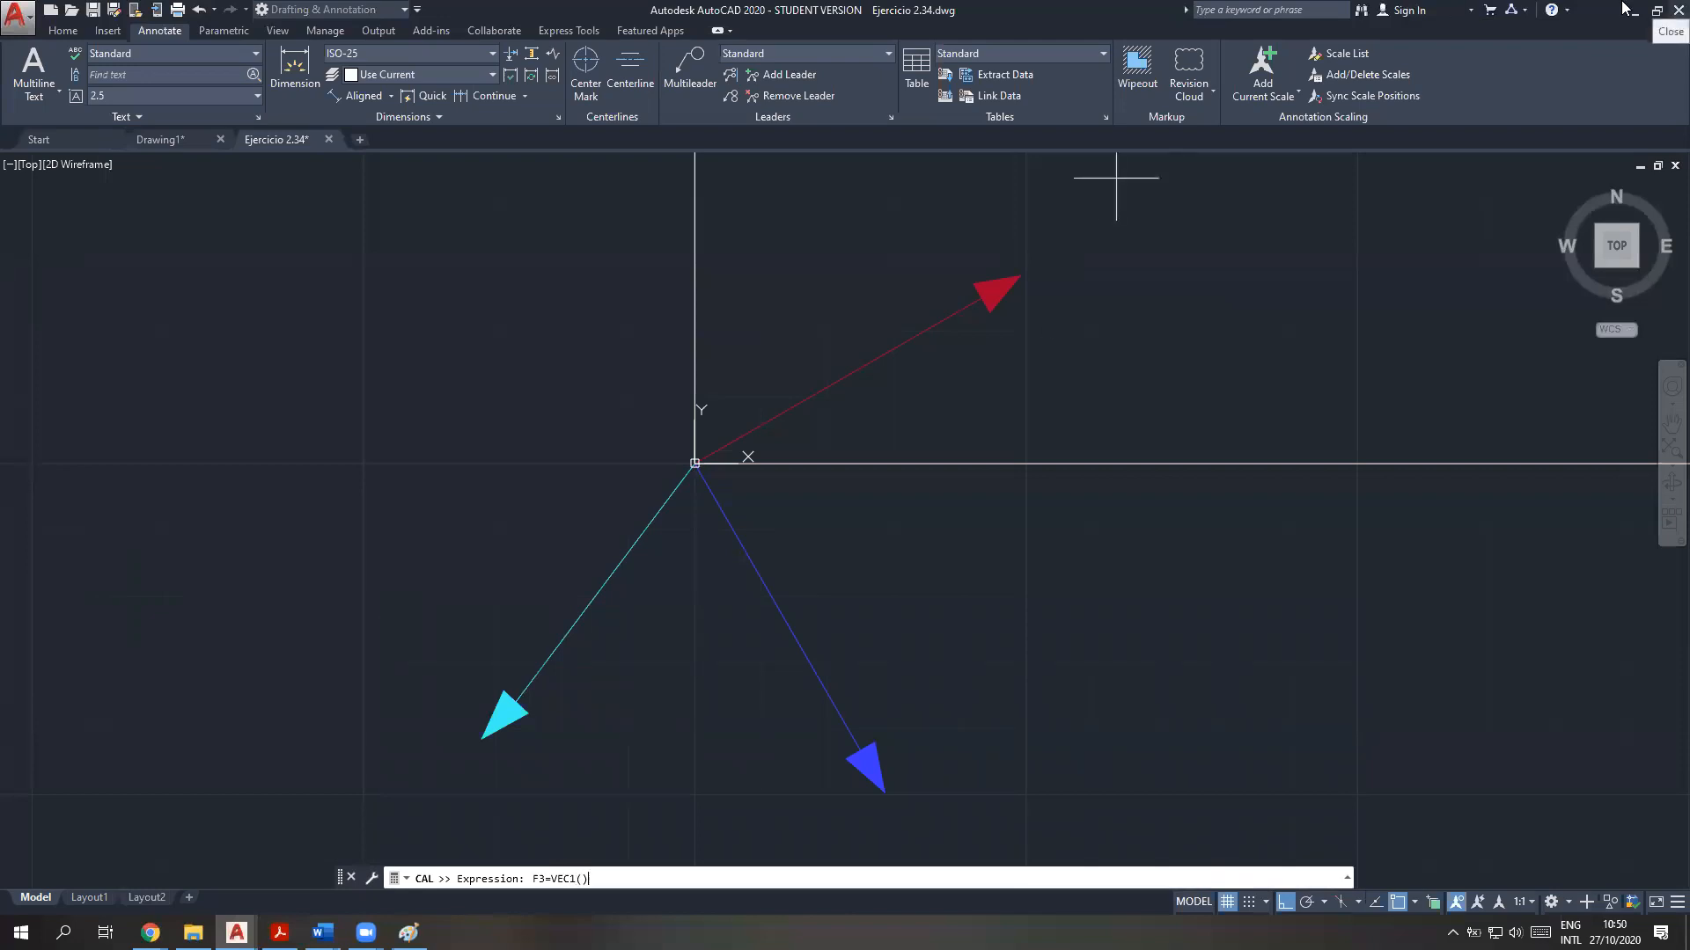
text(END,END))
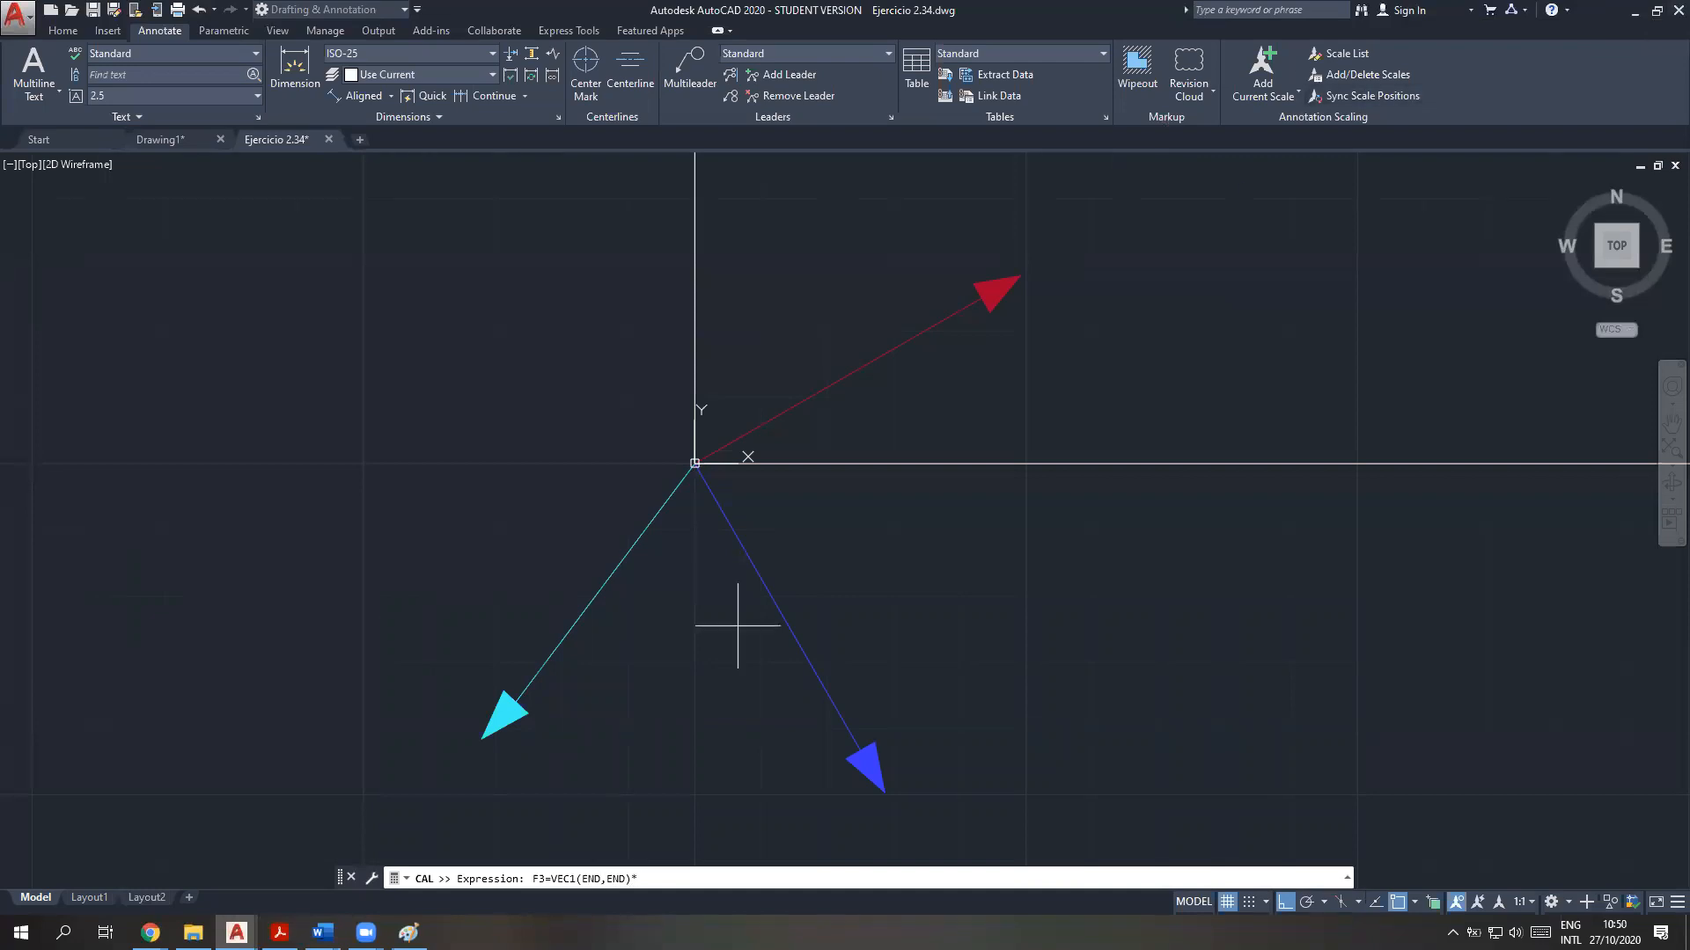
Check F3's magnitude in the Word problem statement, complete the expression with 450, and evaluate it from the cyan vector's origin end to its arrow end
mouse_move(322, 931)
click(224, 865)
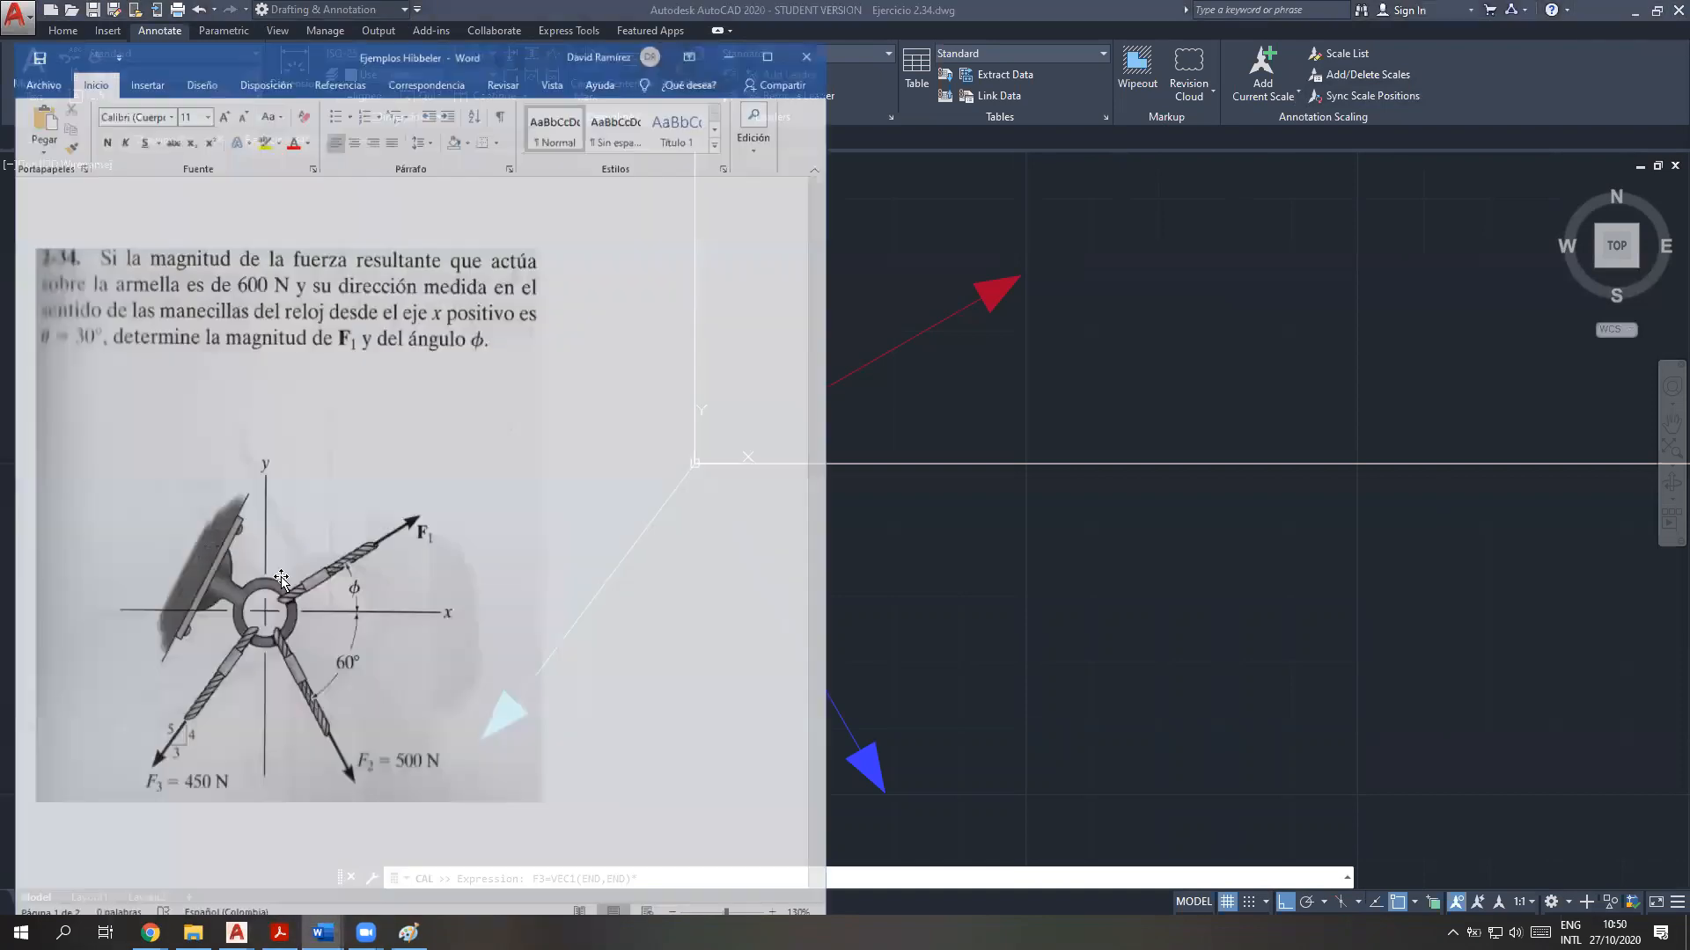
click(743, 15)
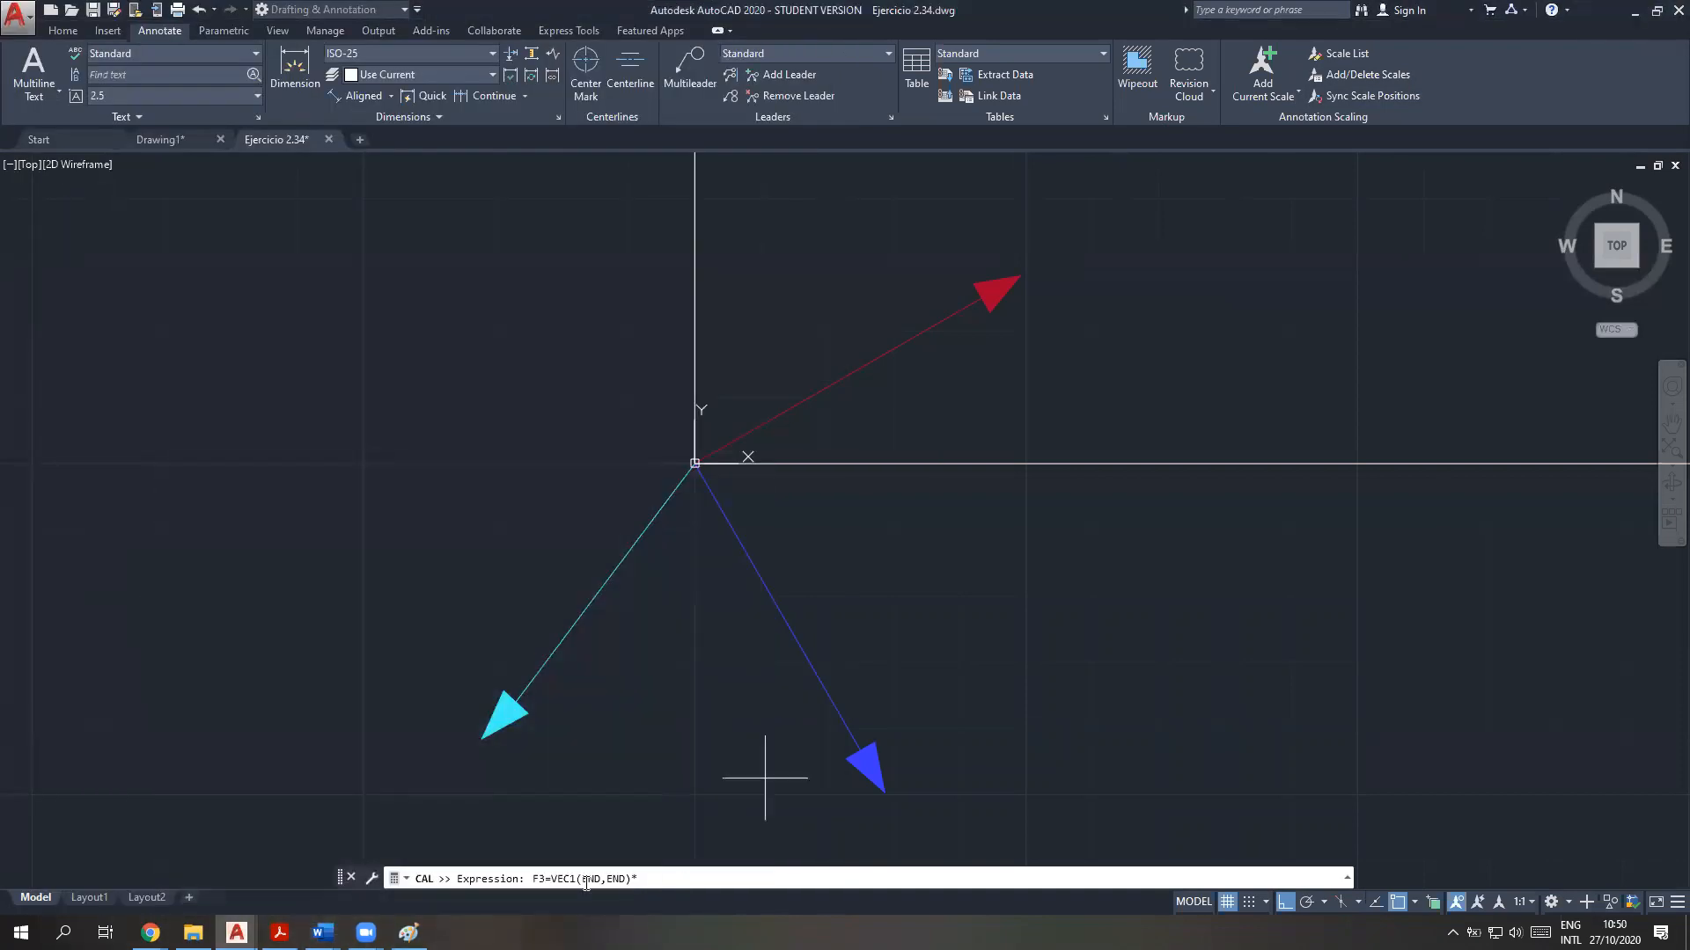
text(450)
key(Return)
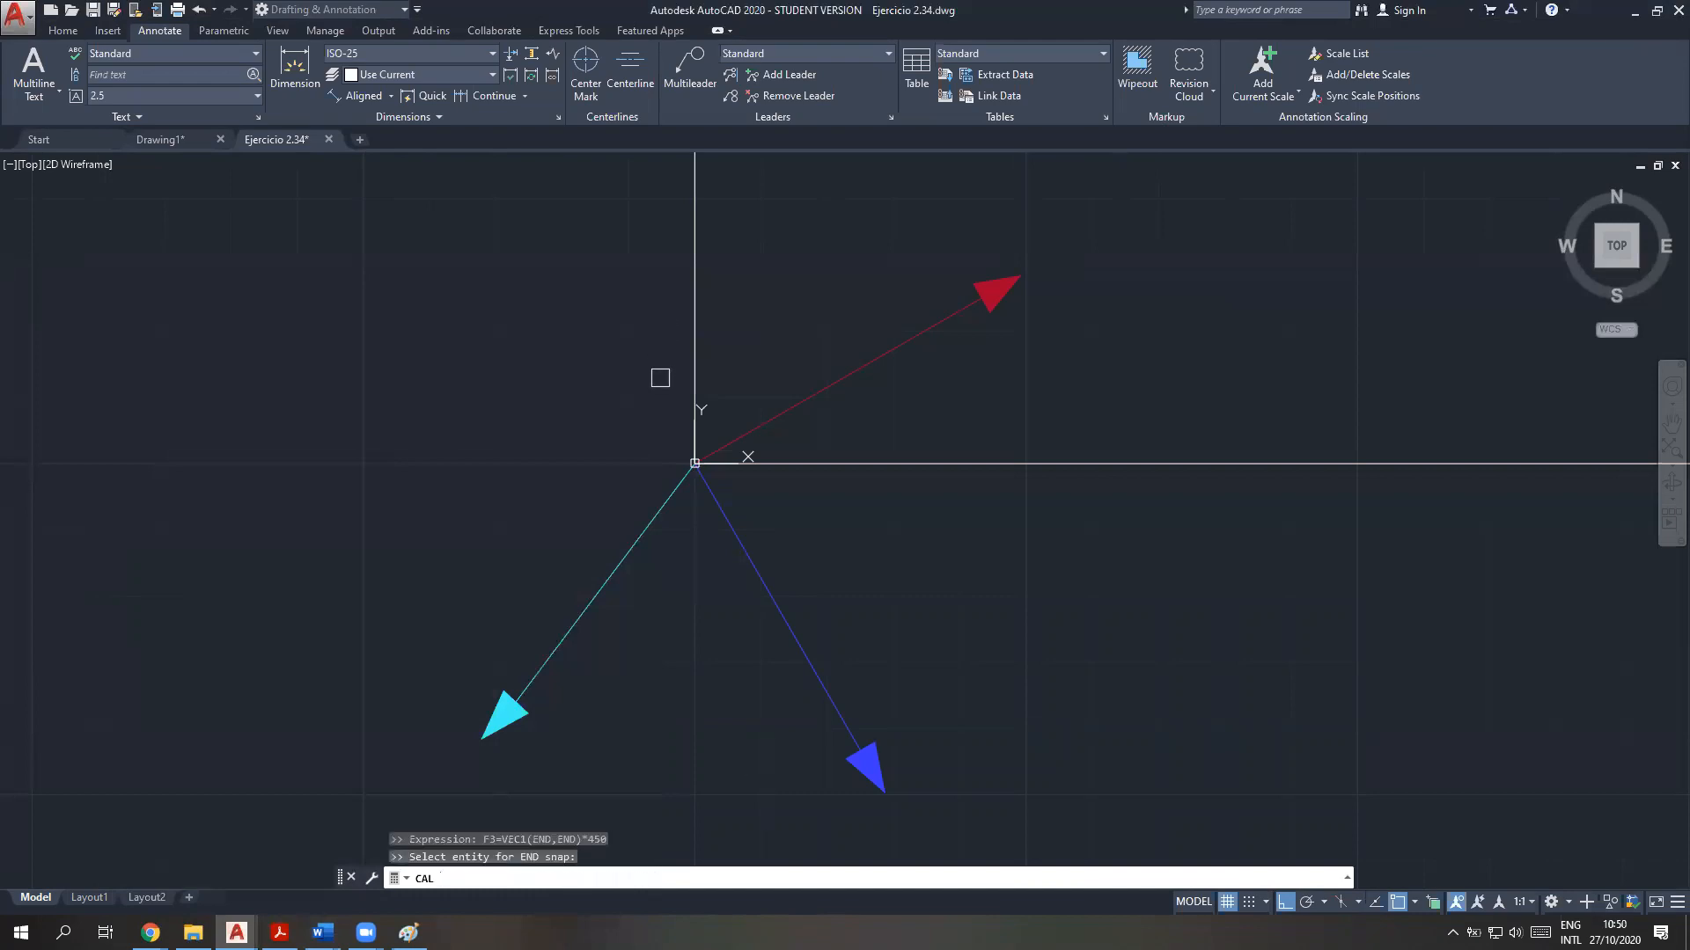
click(676, 494)
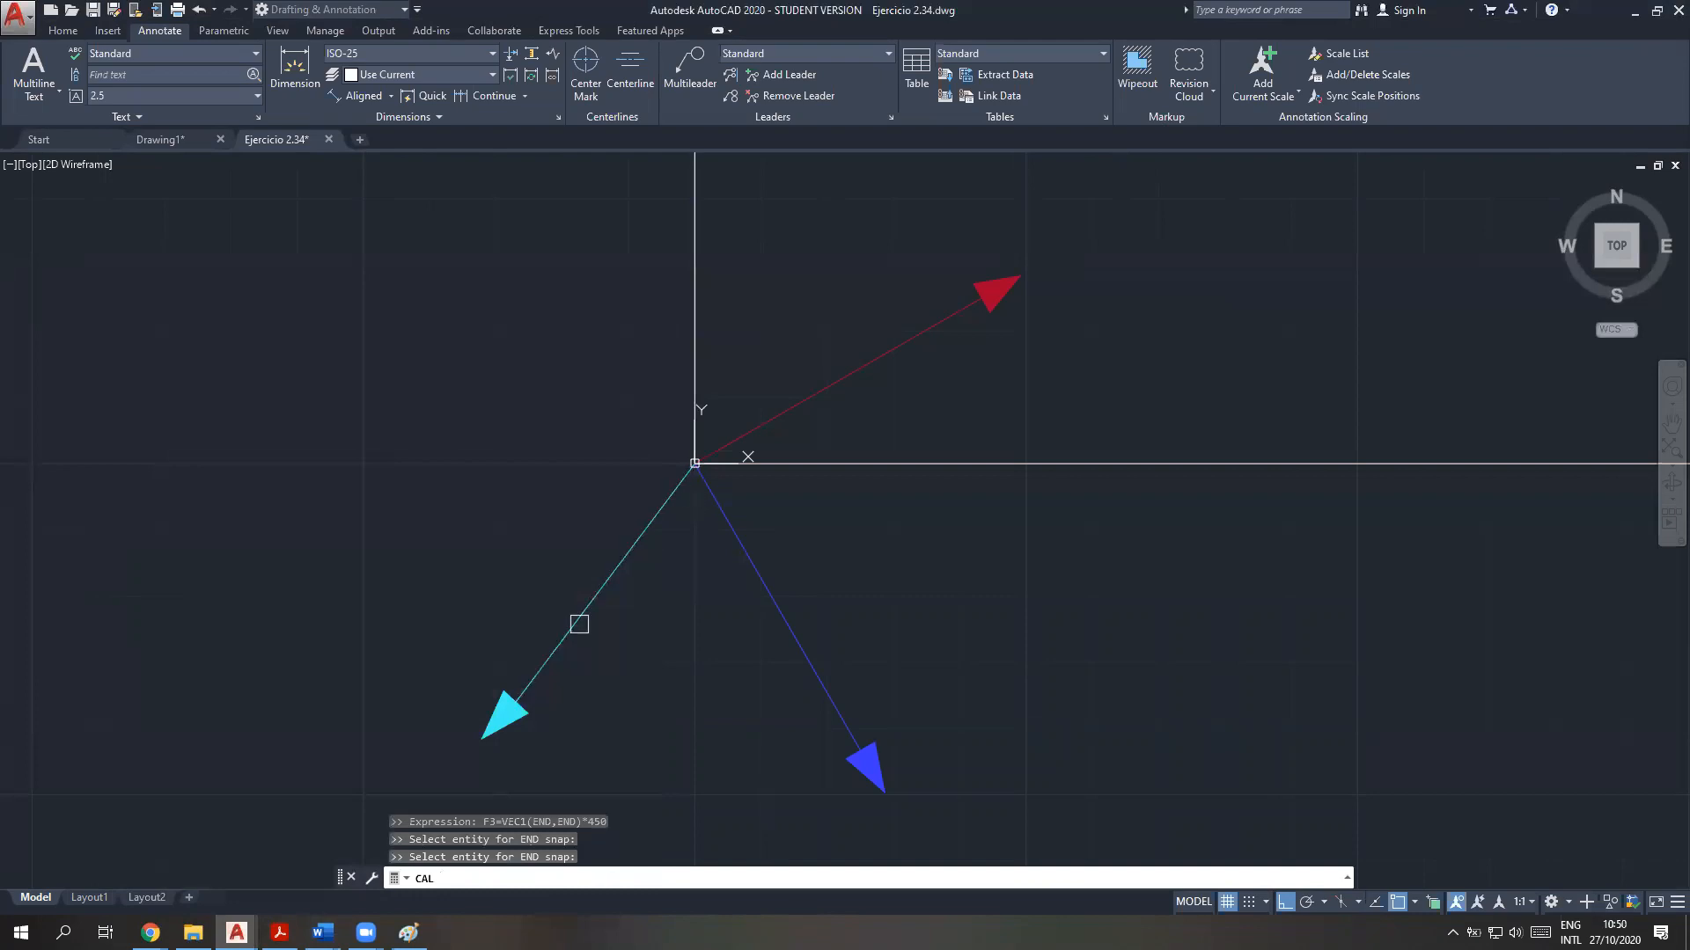
click(533, 669)
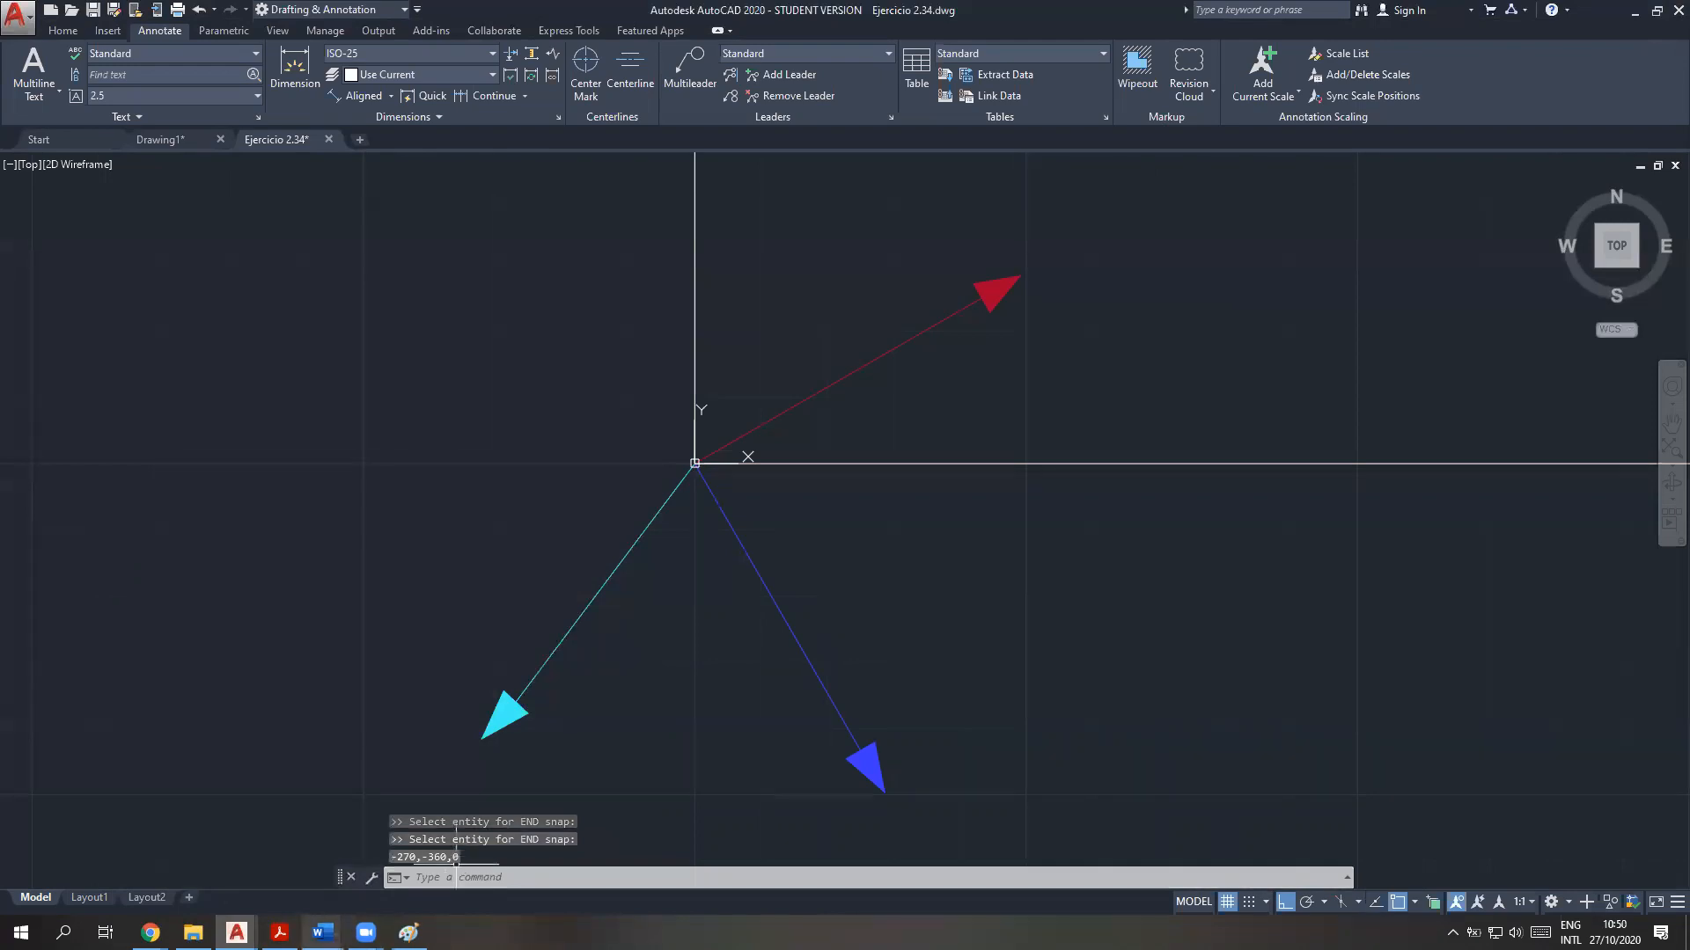
Switch to the vector theory PDF and mark the scalar magnitude F in the formula F = F u
click(280, 932)
click(747, 216)
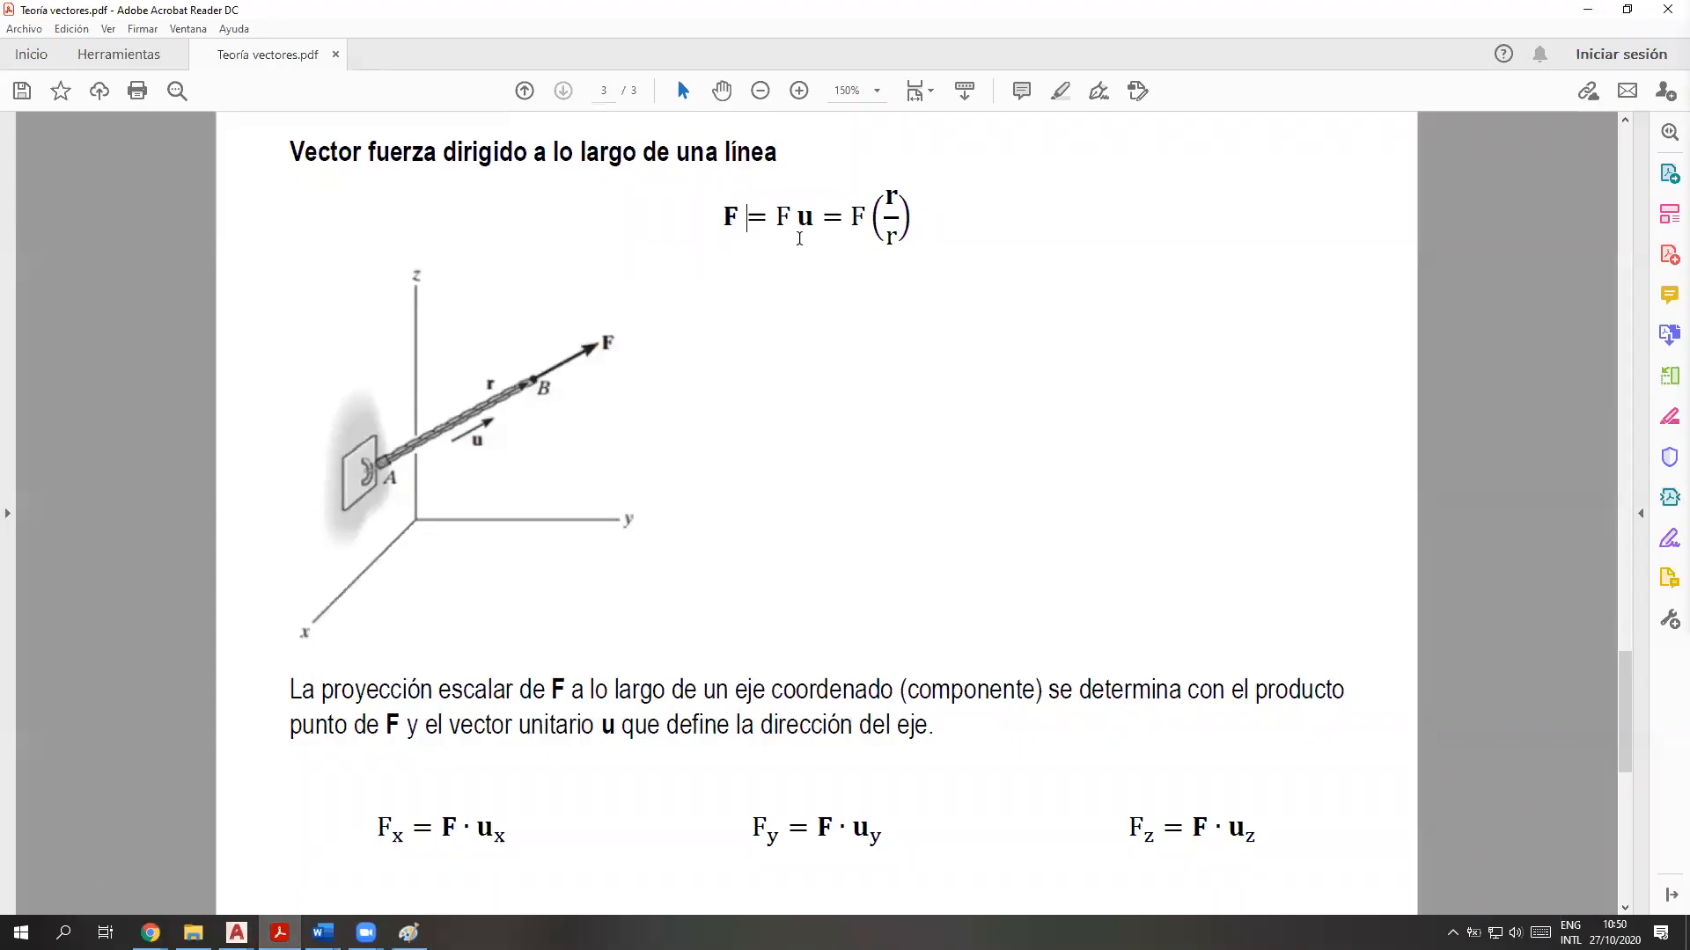
double_click(792, 216)
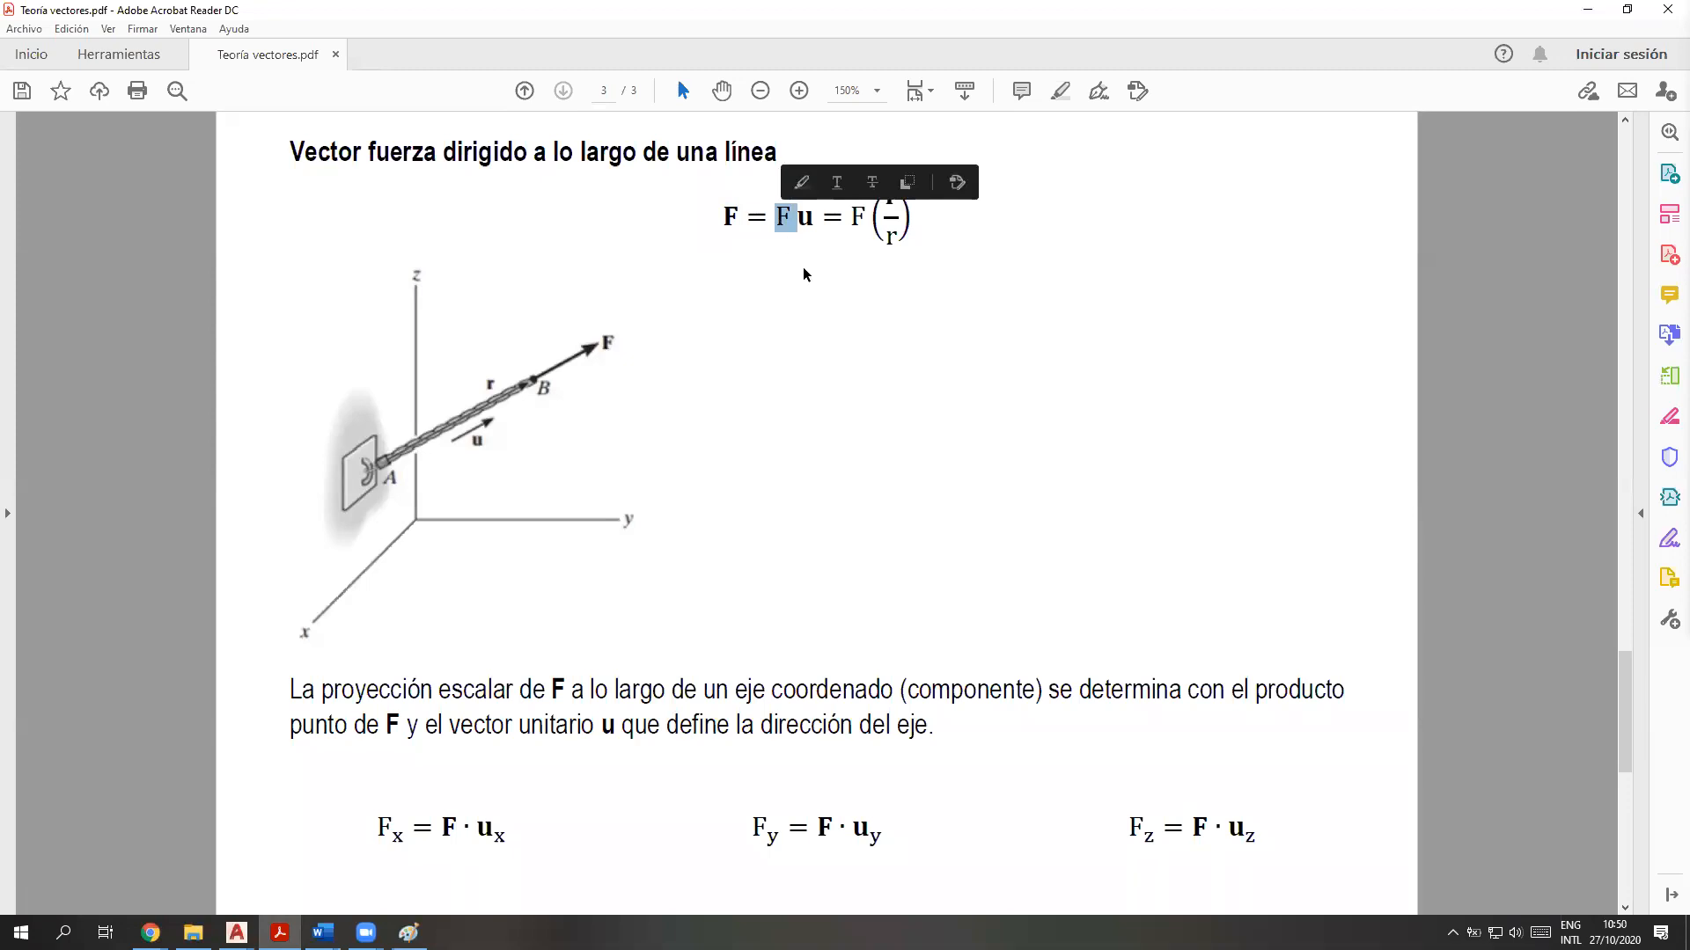
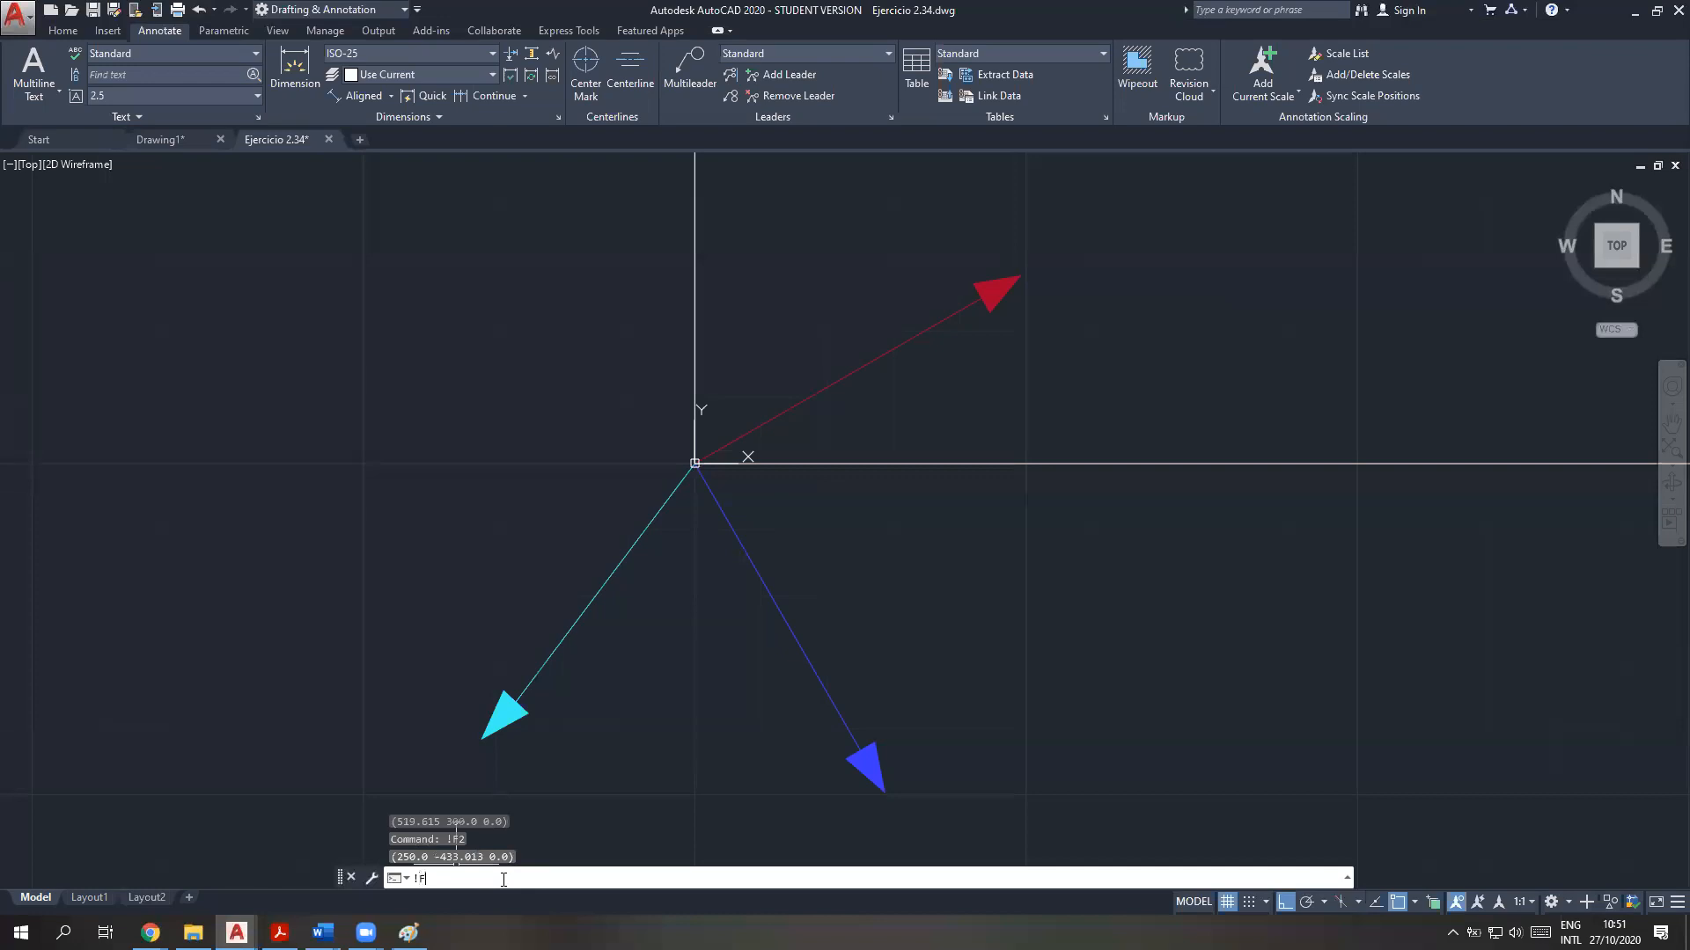
Query the stored F3 vector with !F3 and highlight F1's stored components in the command history
key(Return)
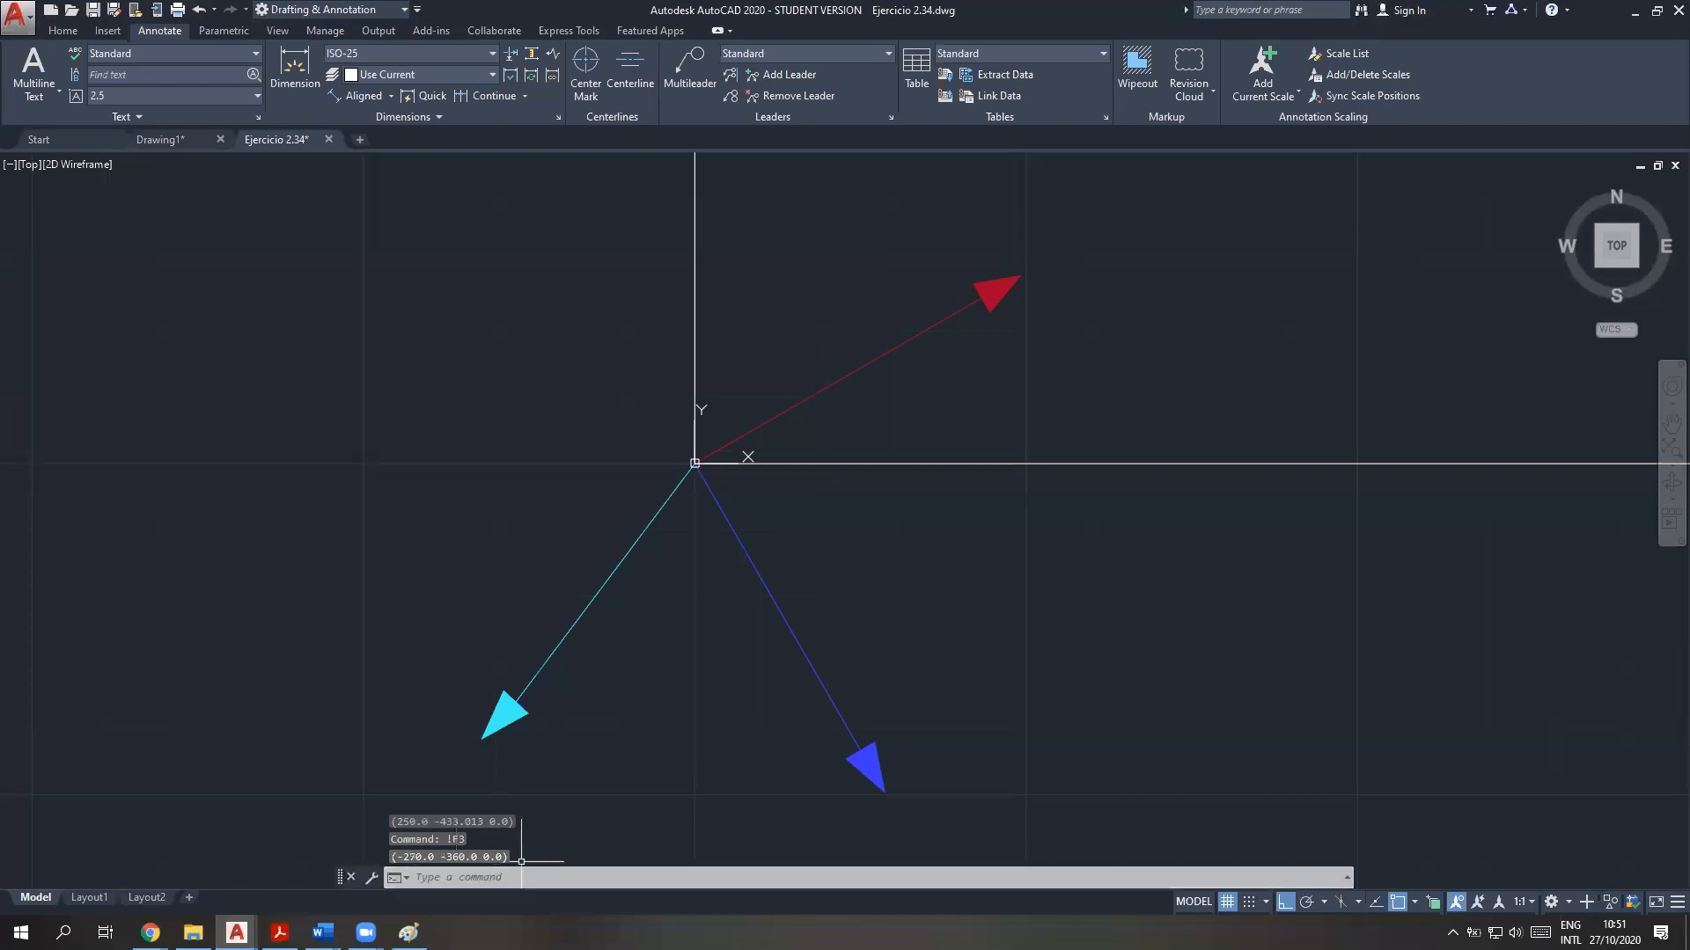
key(F2)
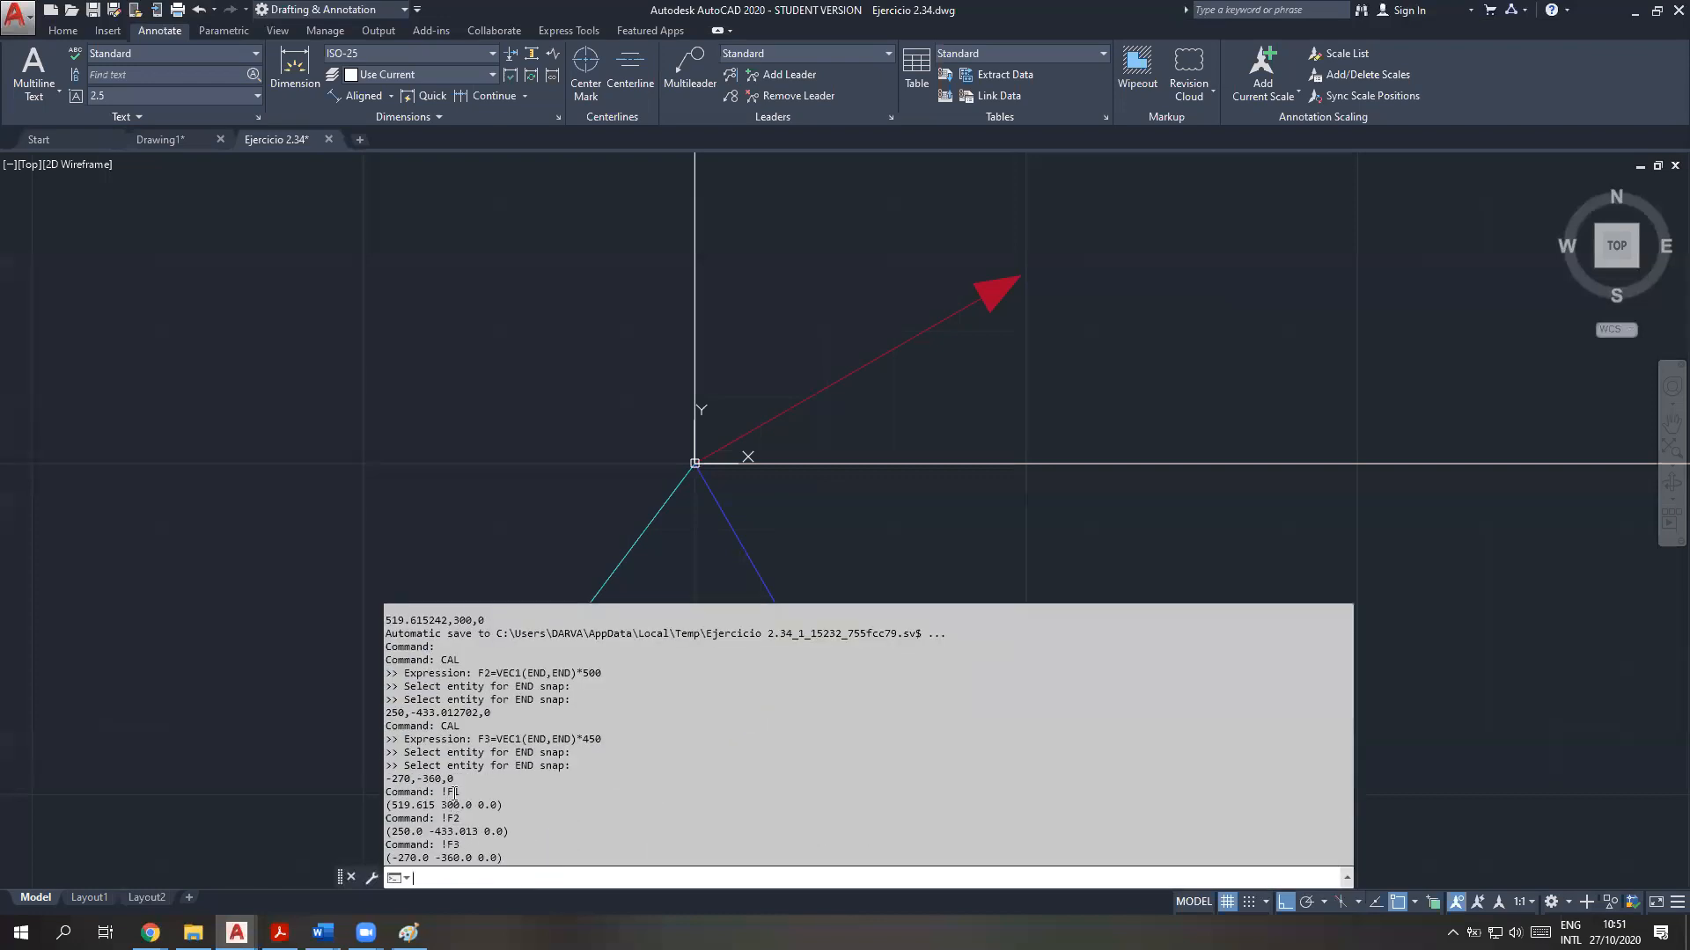
drag(386, 806, 507, 807)
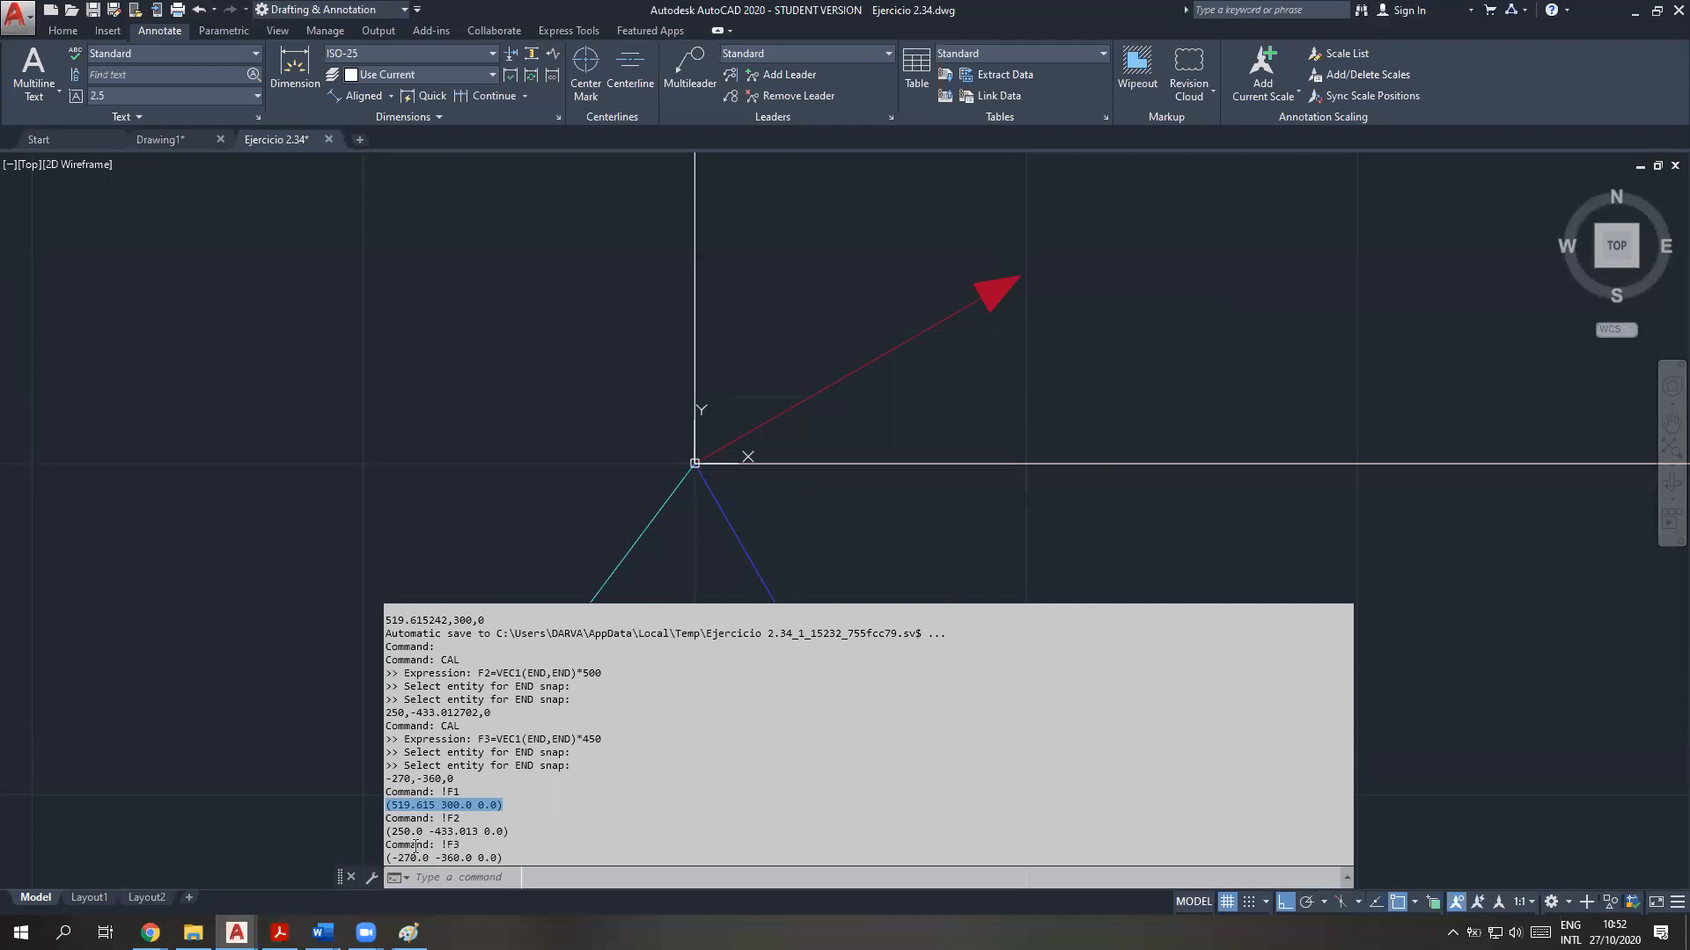
click(507, 880)
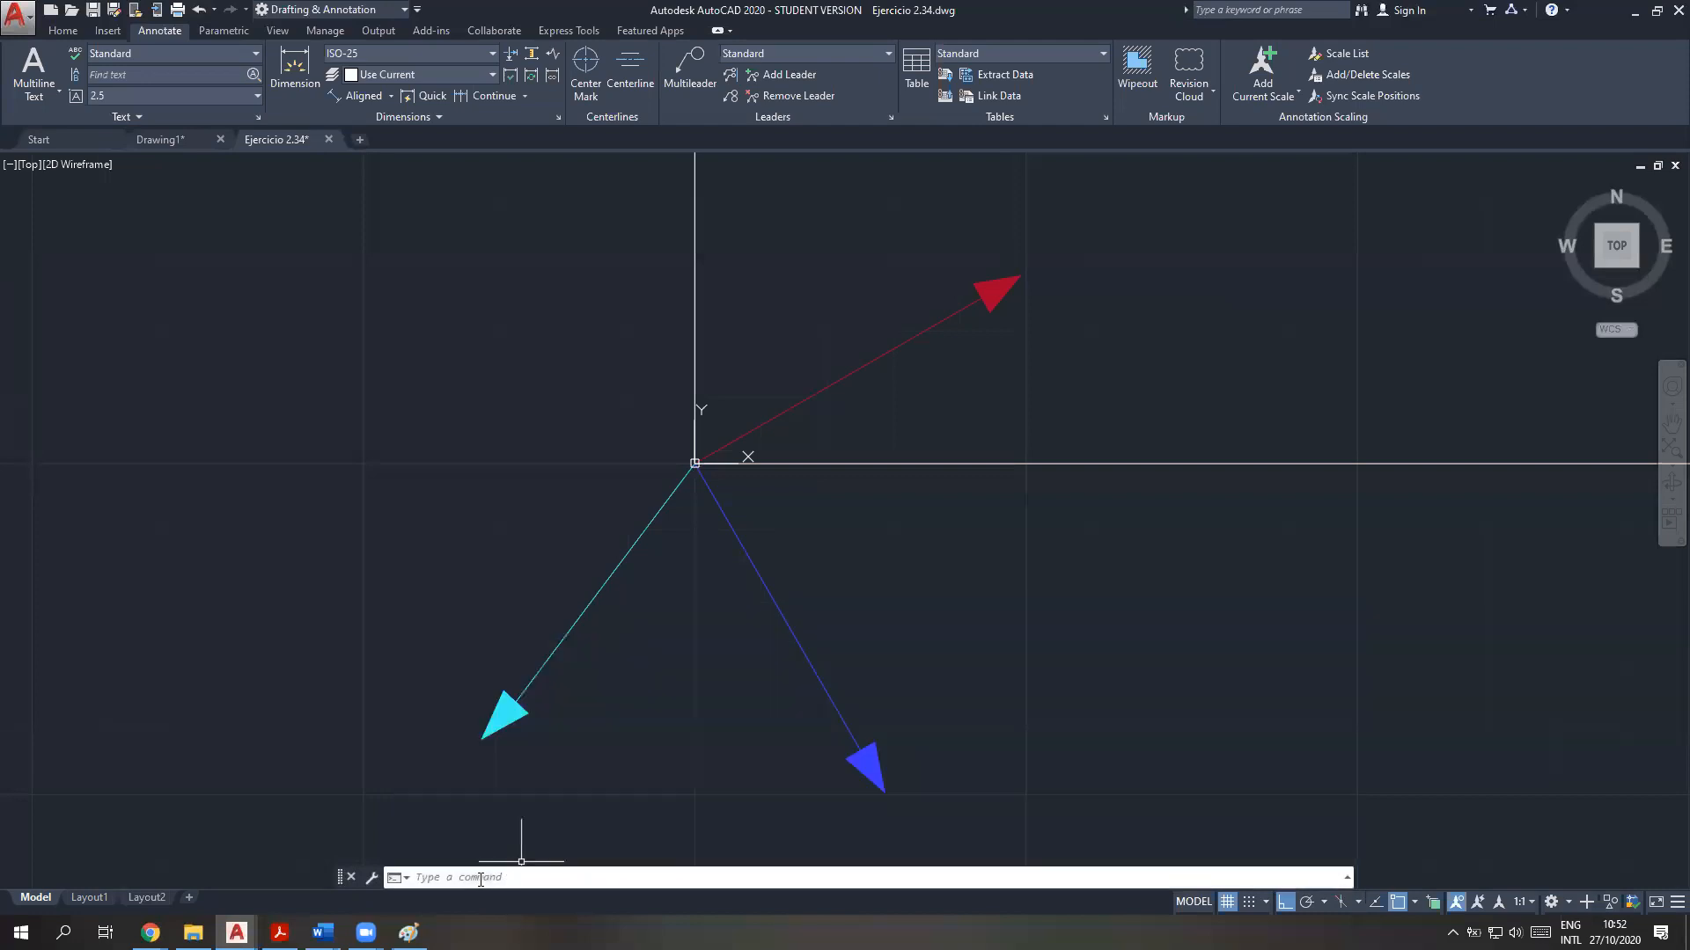
Highlight procedure item 2, "Hallar componentes (x, y, z) de cada fuerza presente en el problema.", in yellow in the vector theory PDF
click(280, 933)
scroll(502, 628, down, 10)
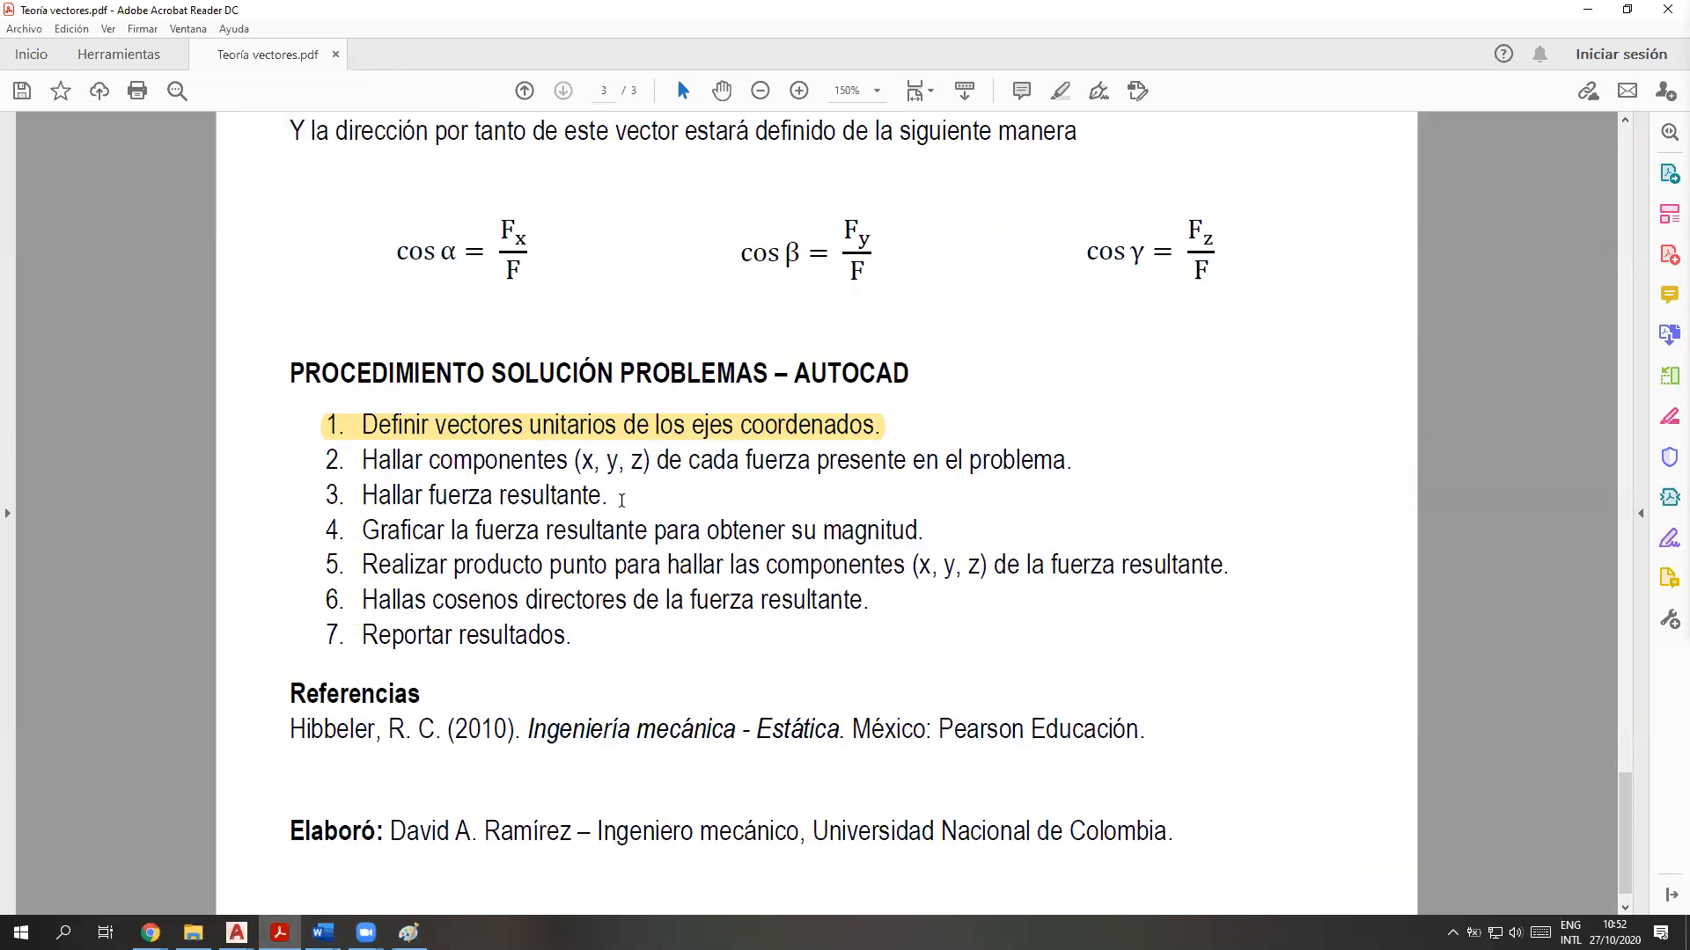
drag(1072, 460, 326, 459)
click(339, 427)
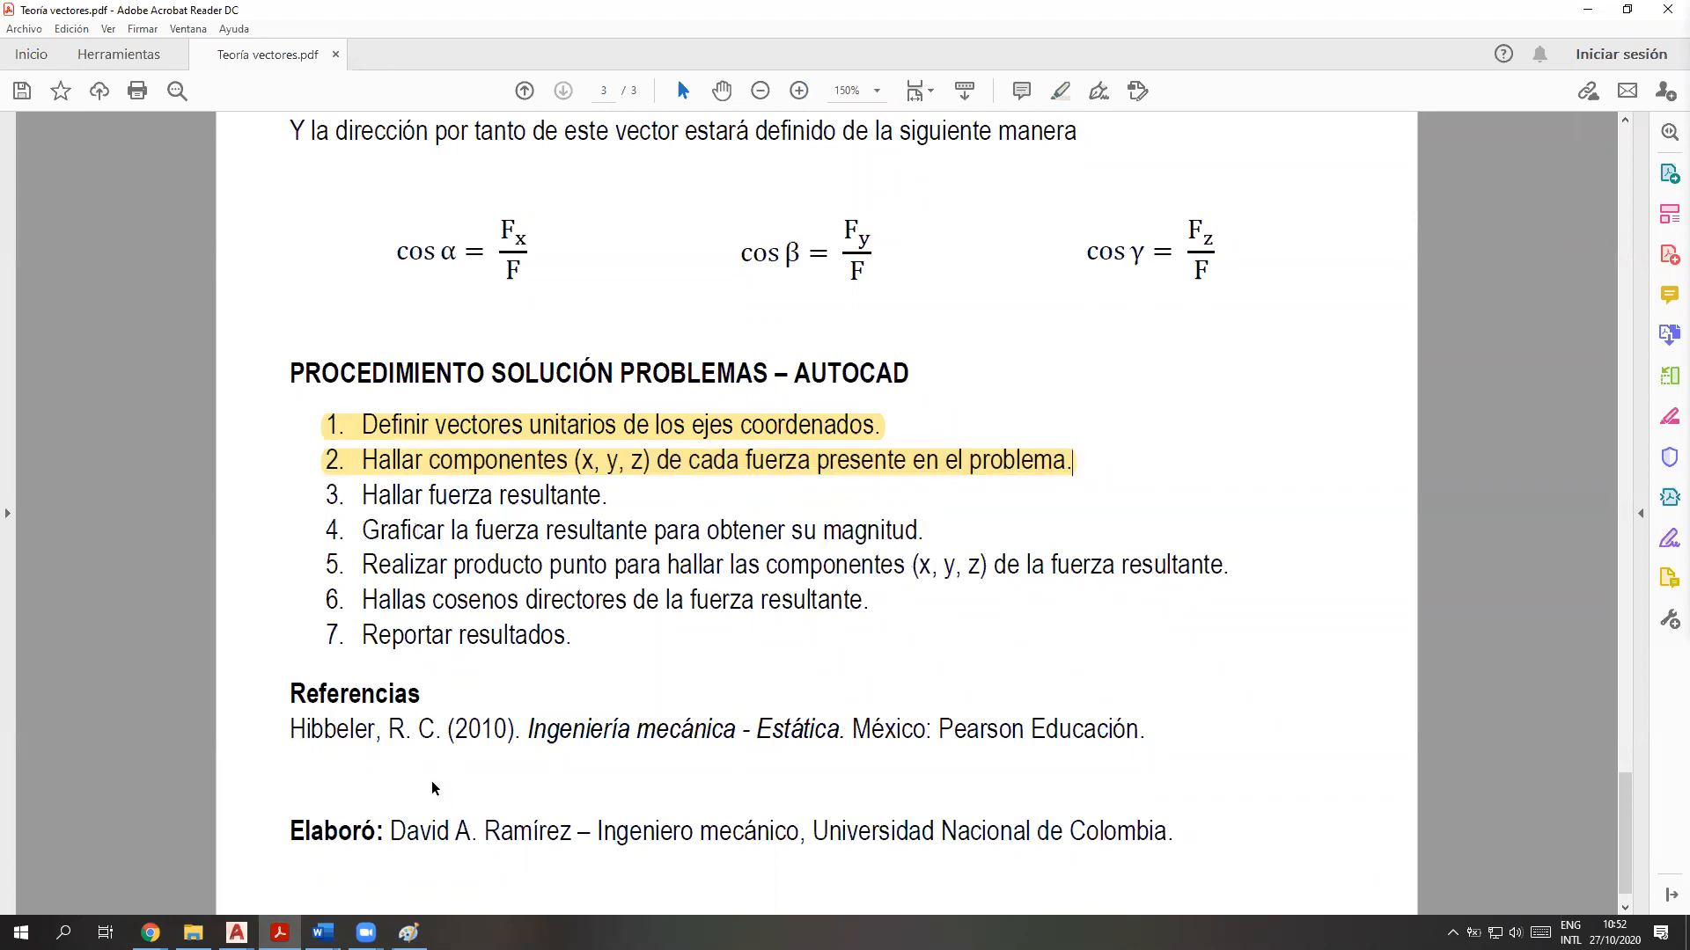
Switch back to the Ejercicio 2.34 drawing in AutoCAD and maximize its window
click(237, 933)
click(928, 526)
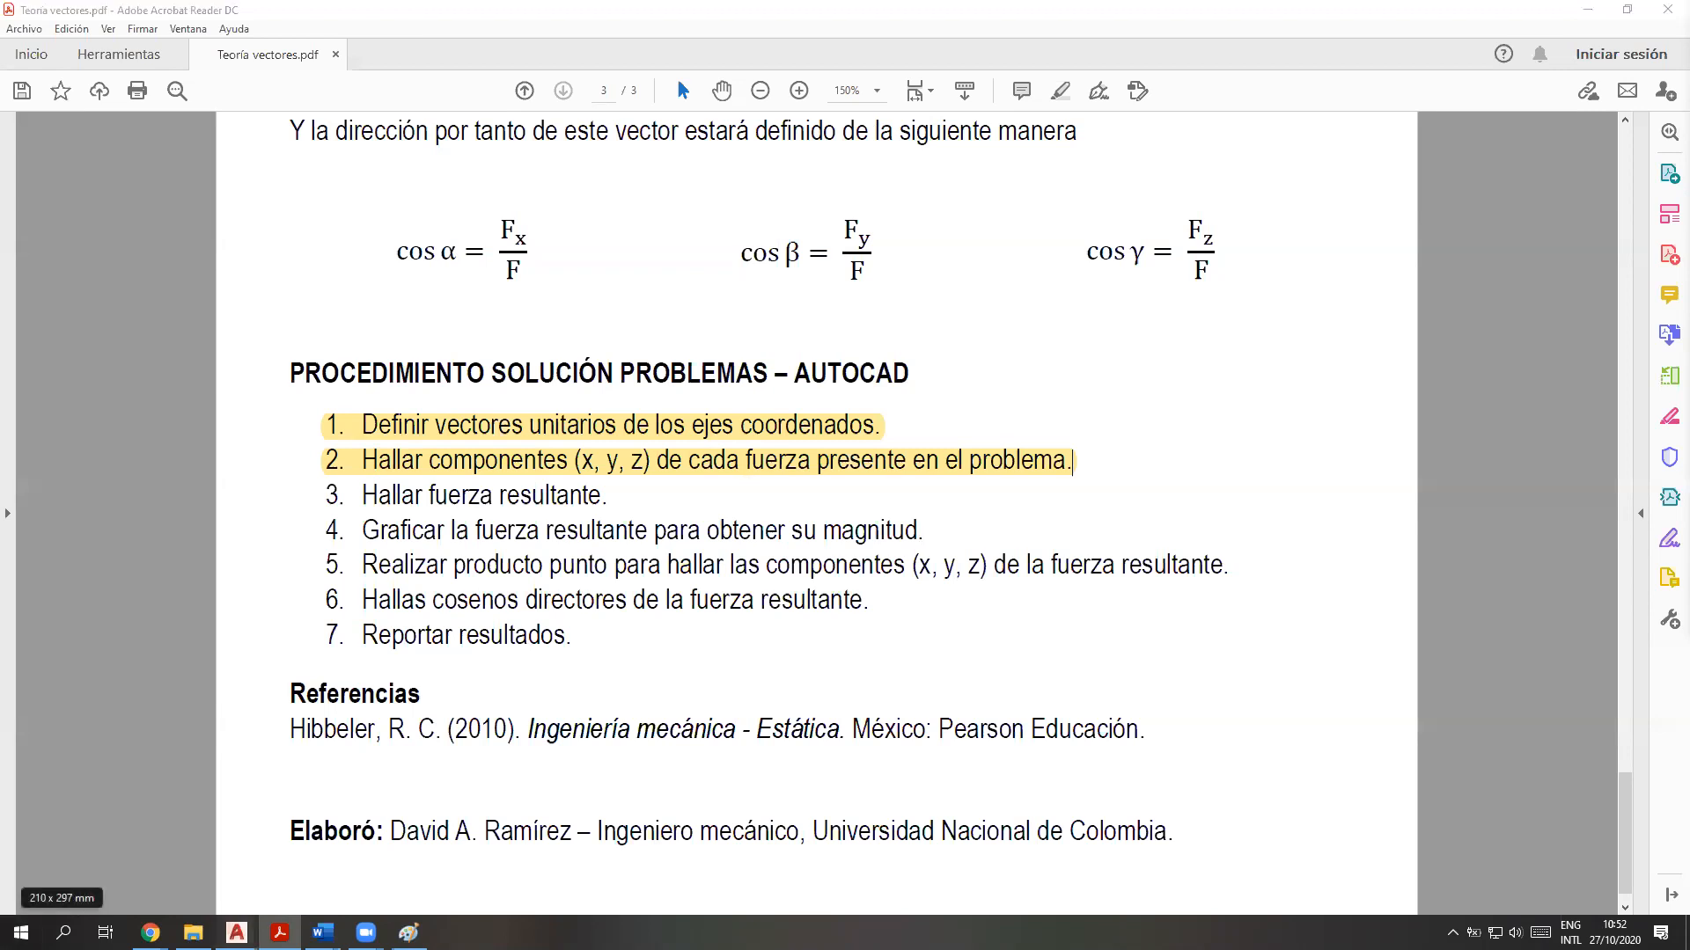
mouse_move(236, 932)
click(356, 872)
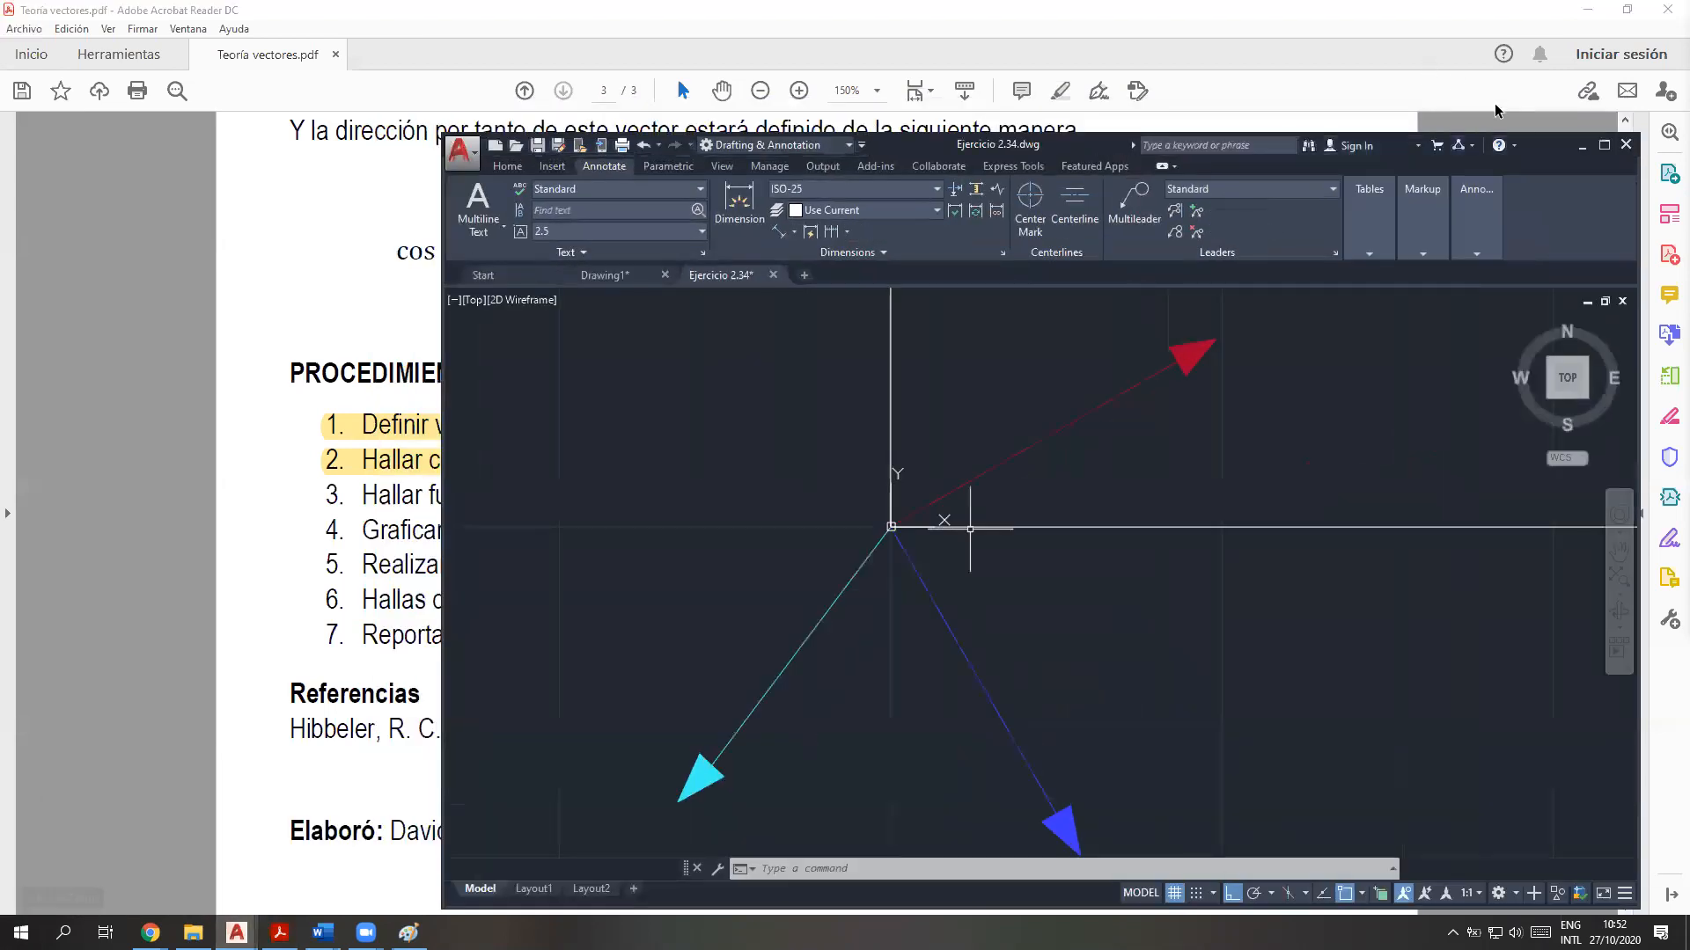
click(1603, 146)
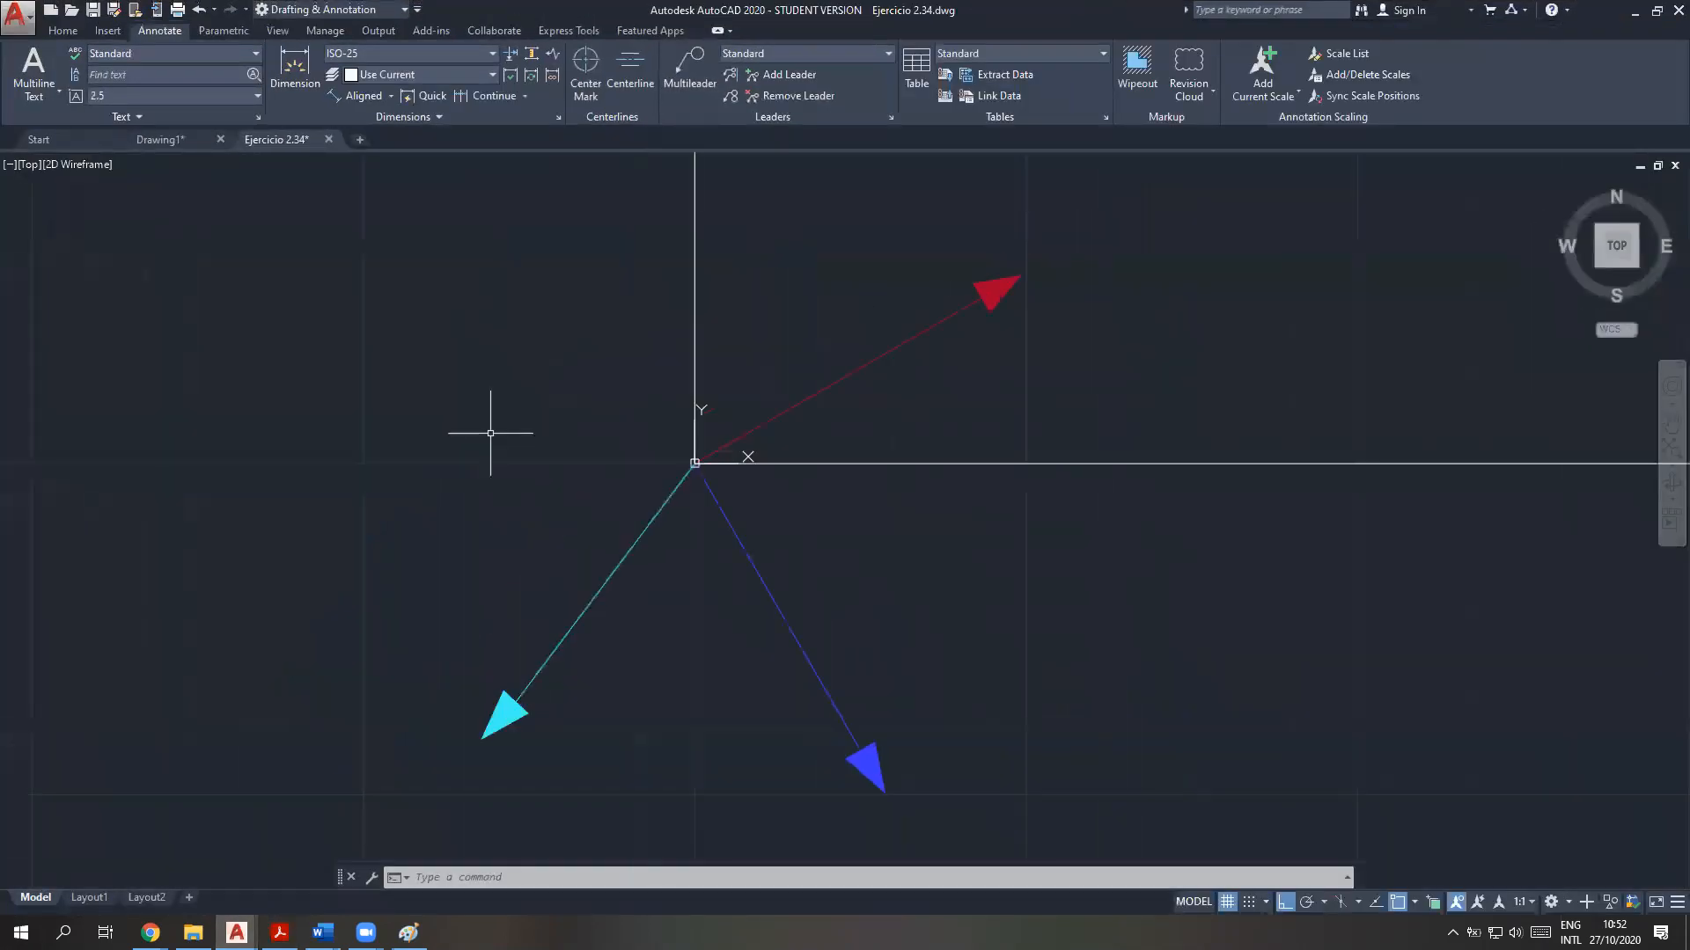
middle_drag(929, 712, 593, 705)
scroll(592, 705, up, 2)
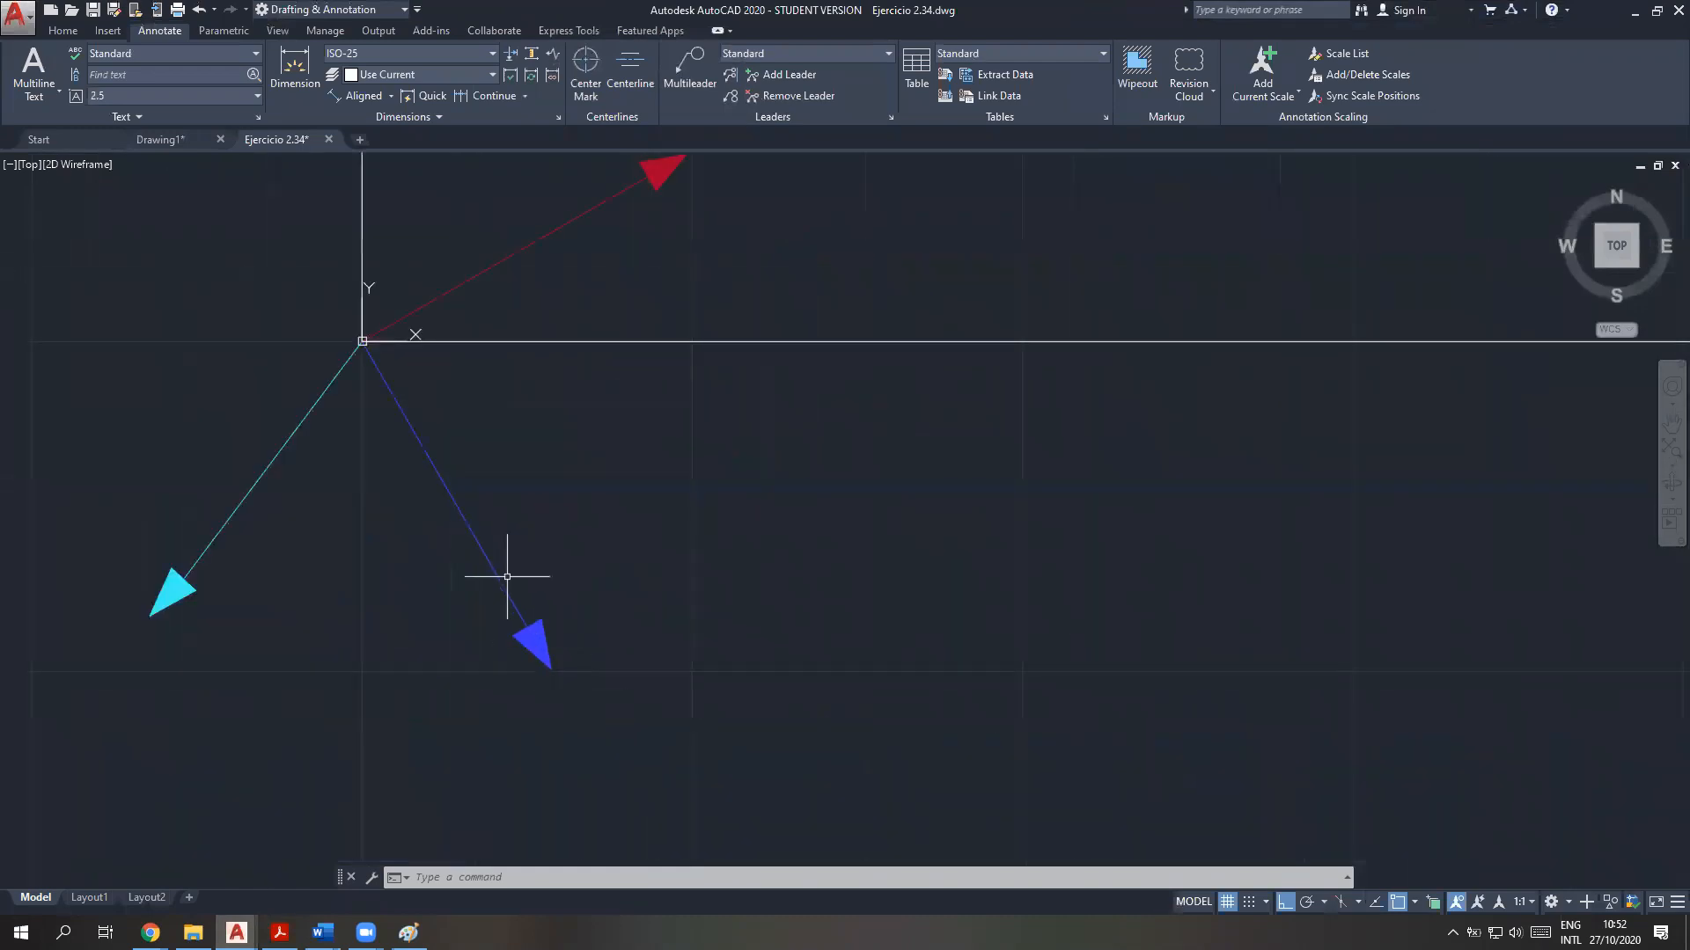
scroll(508, 575, down, 2)
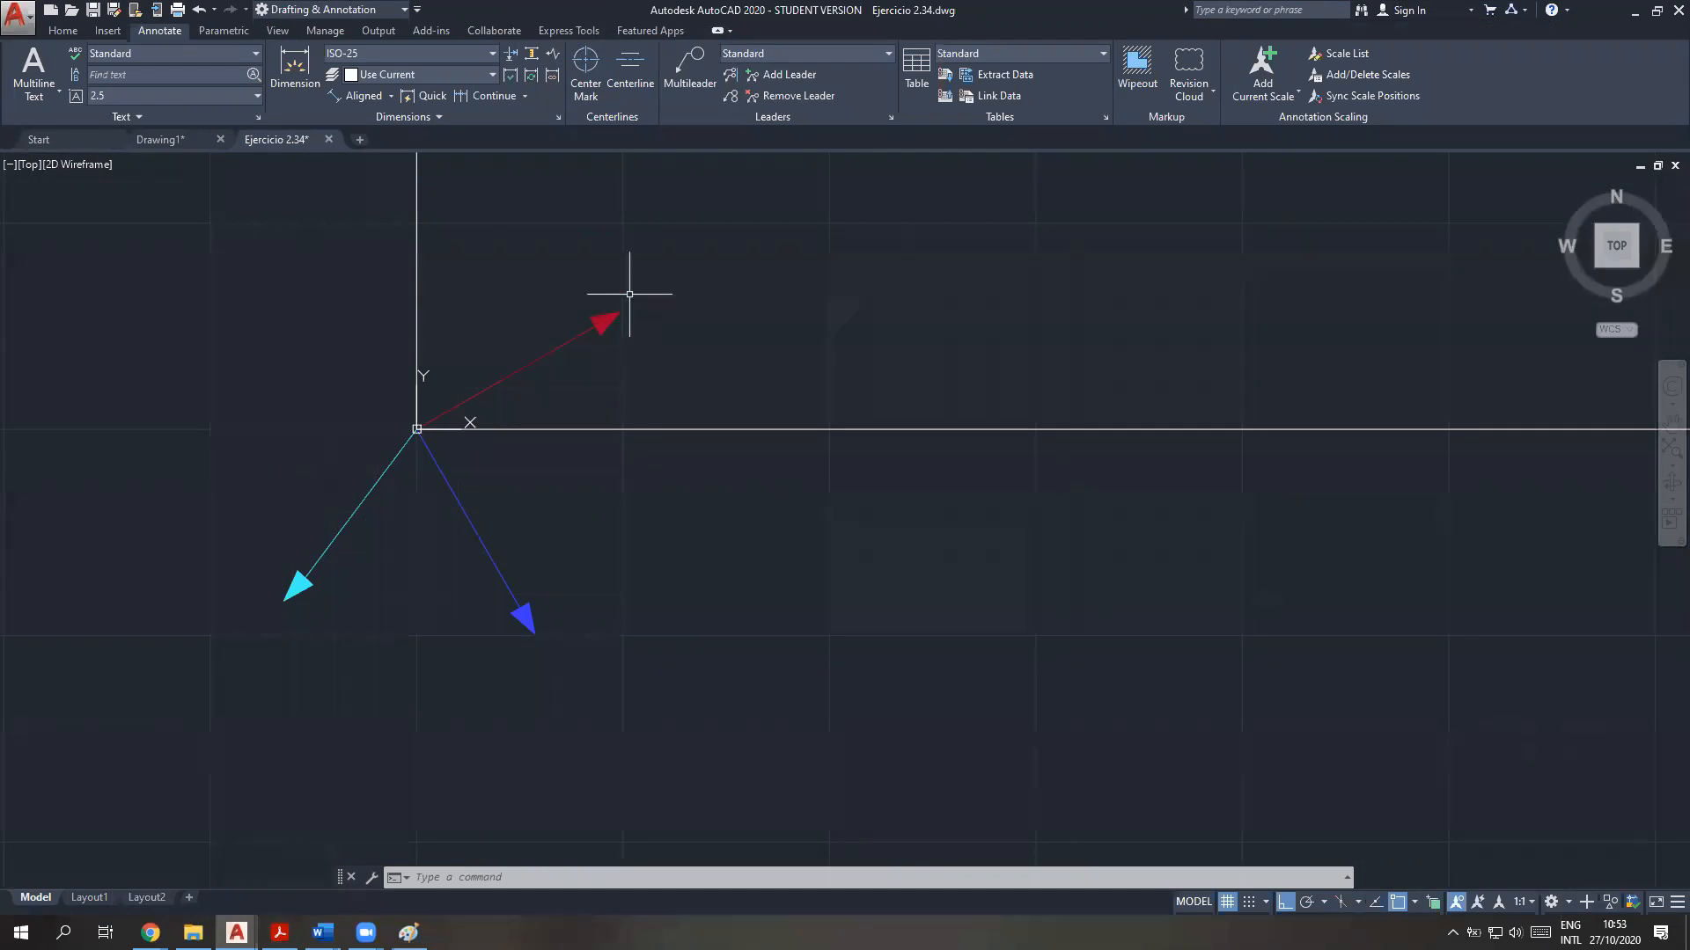
click(709, 655)
click(181, 301)
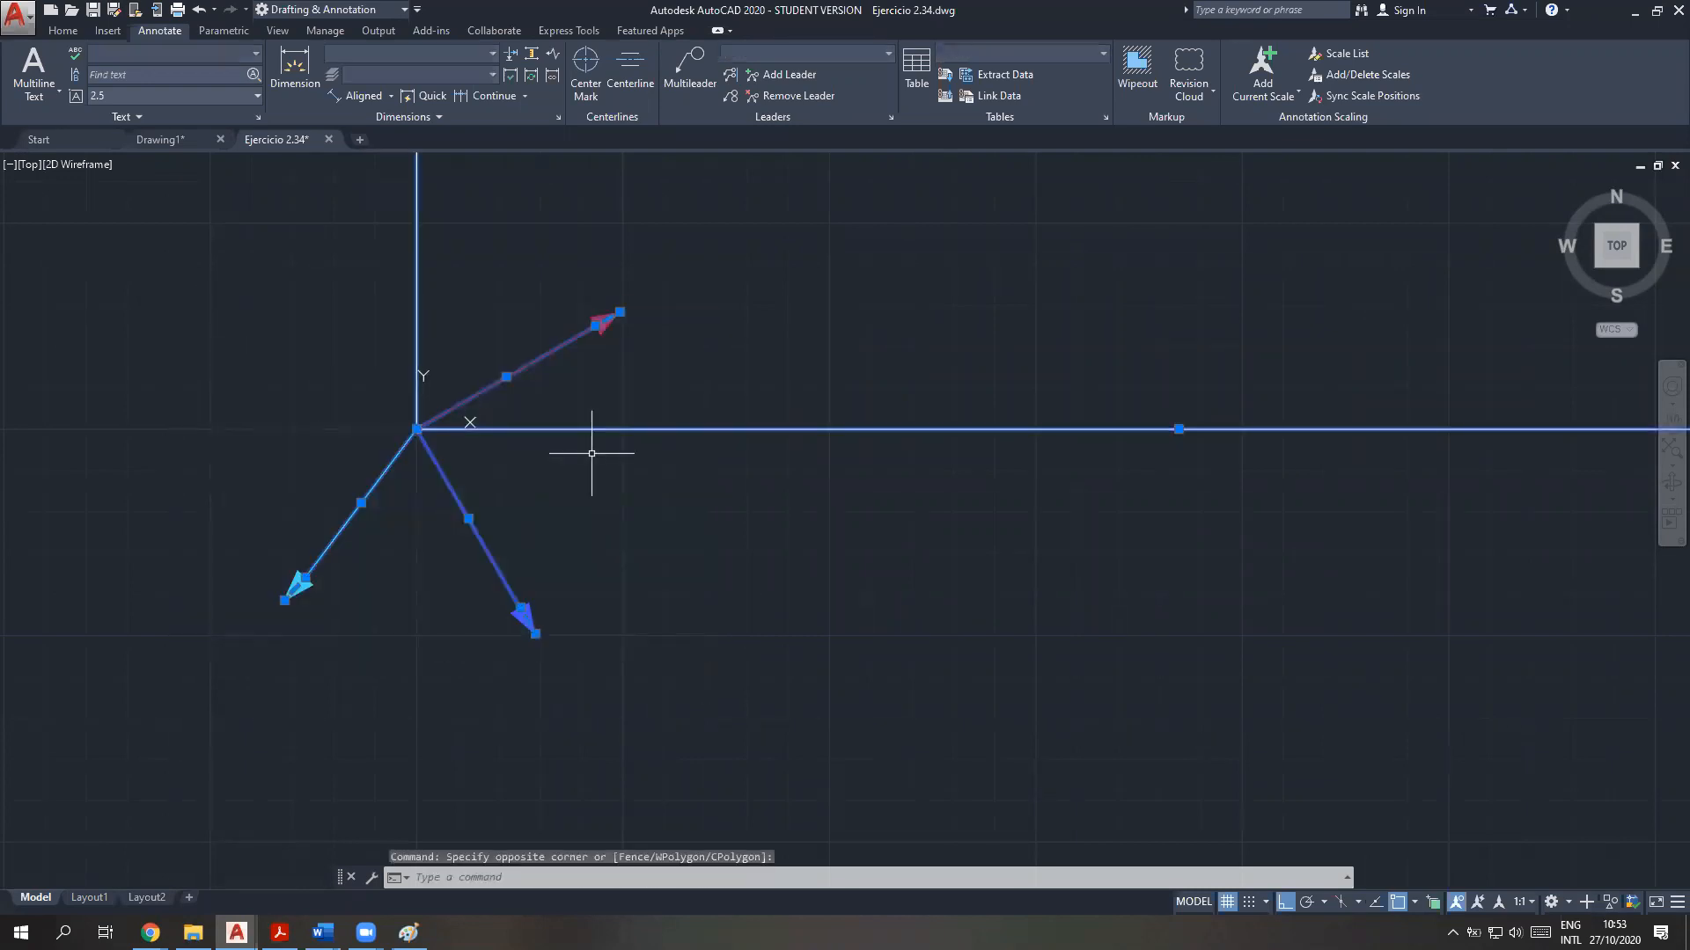
key(Escape)
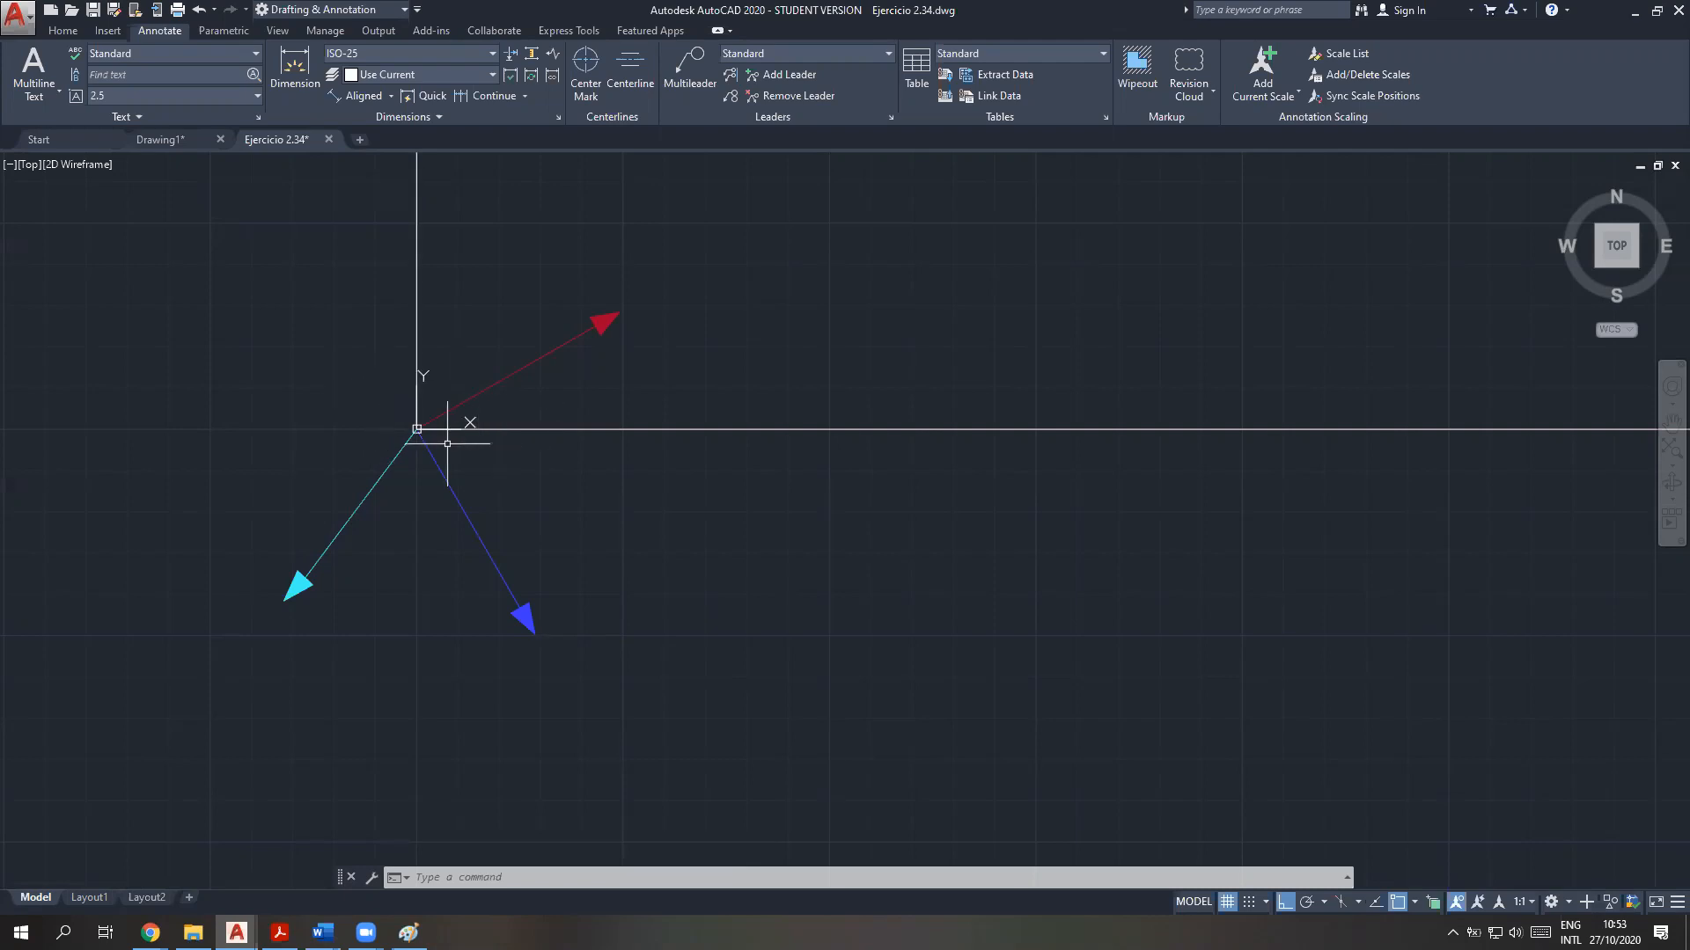
Store the resultant force with CAL using the expression FR=F1+F2+F3
click(441, 877)
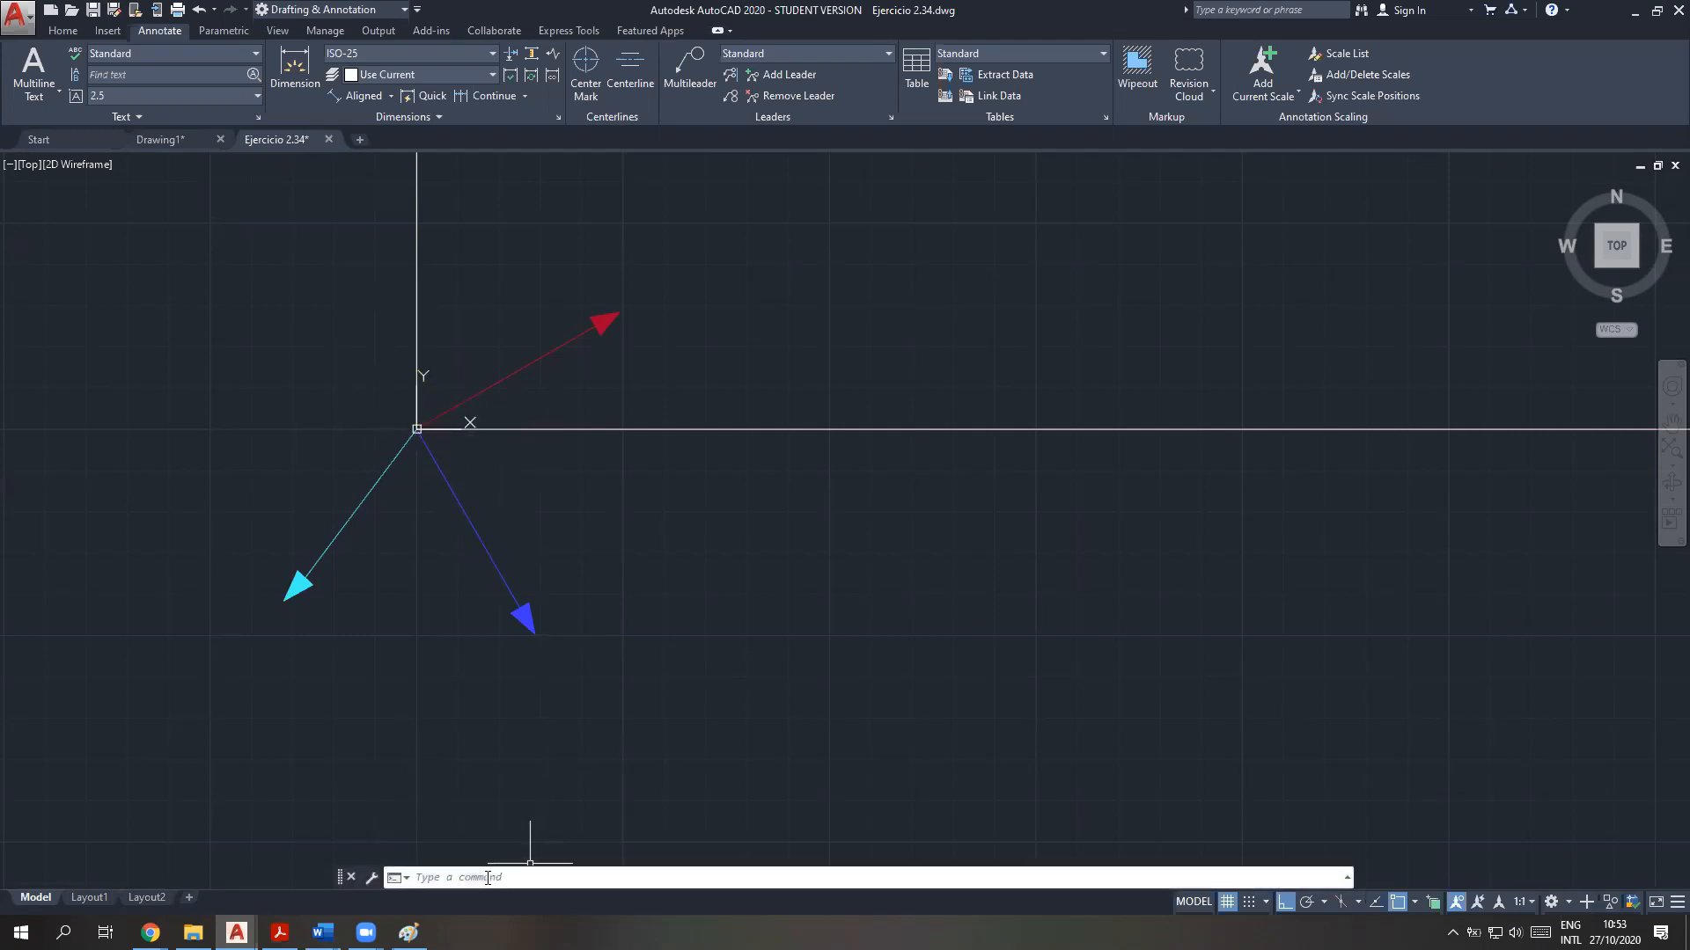
text(c)
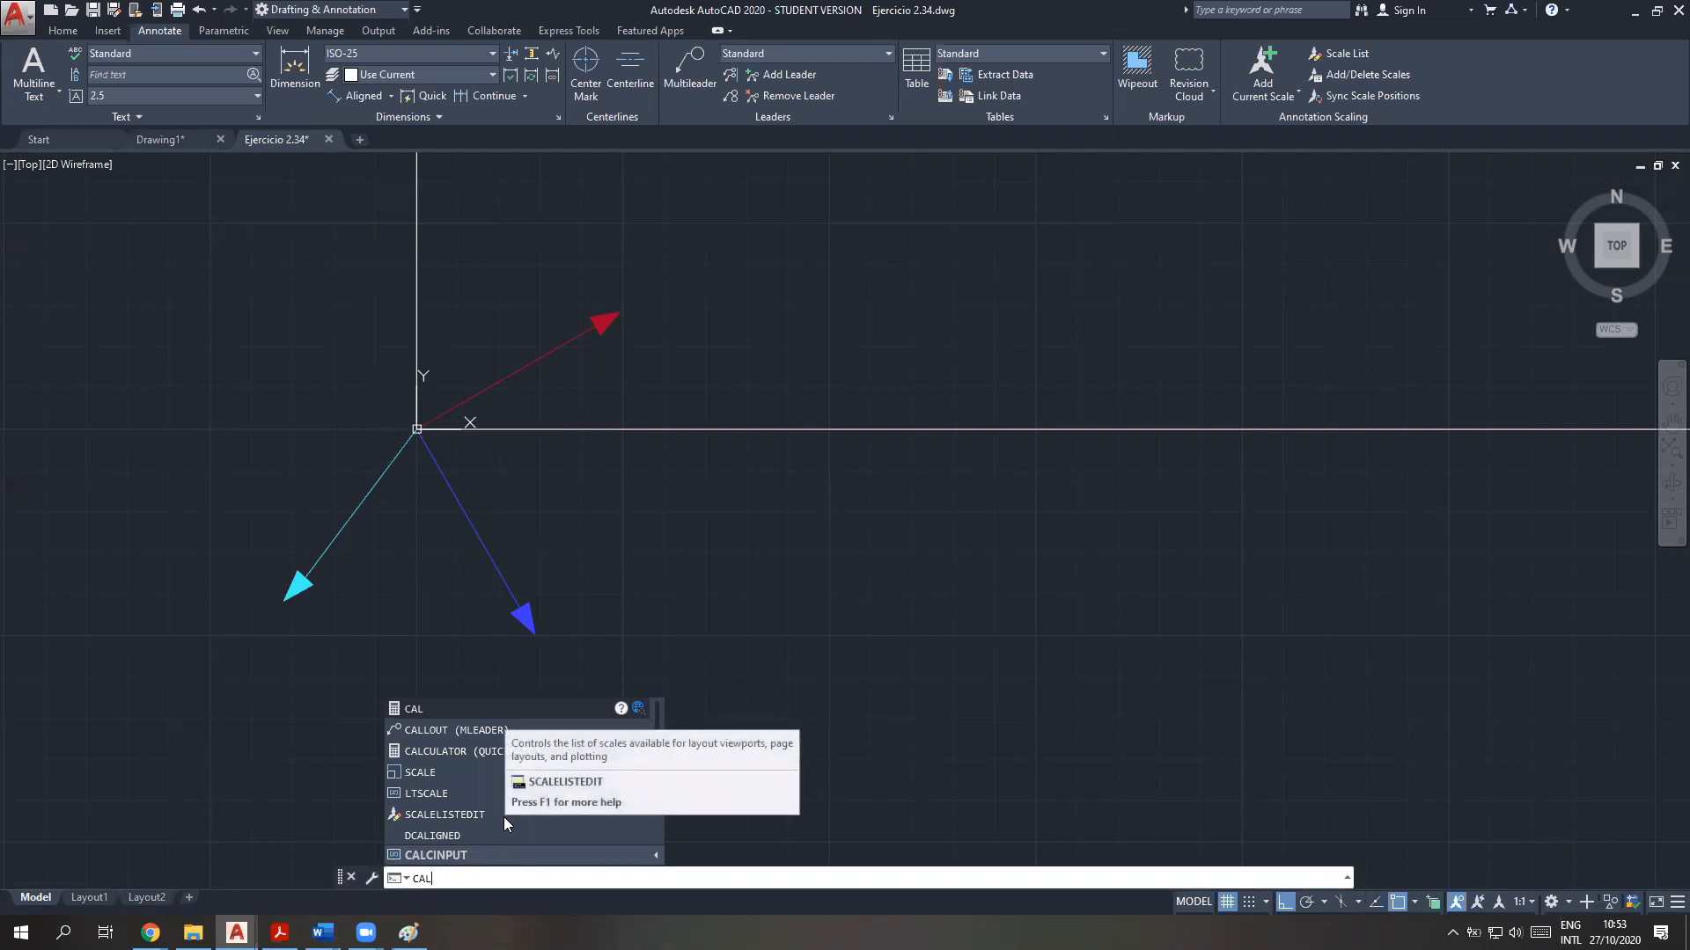
key(Return)
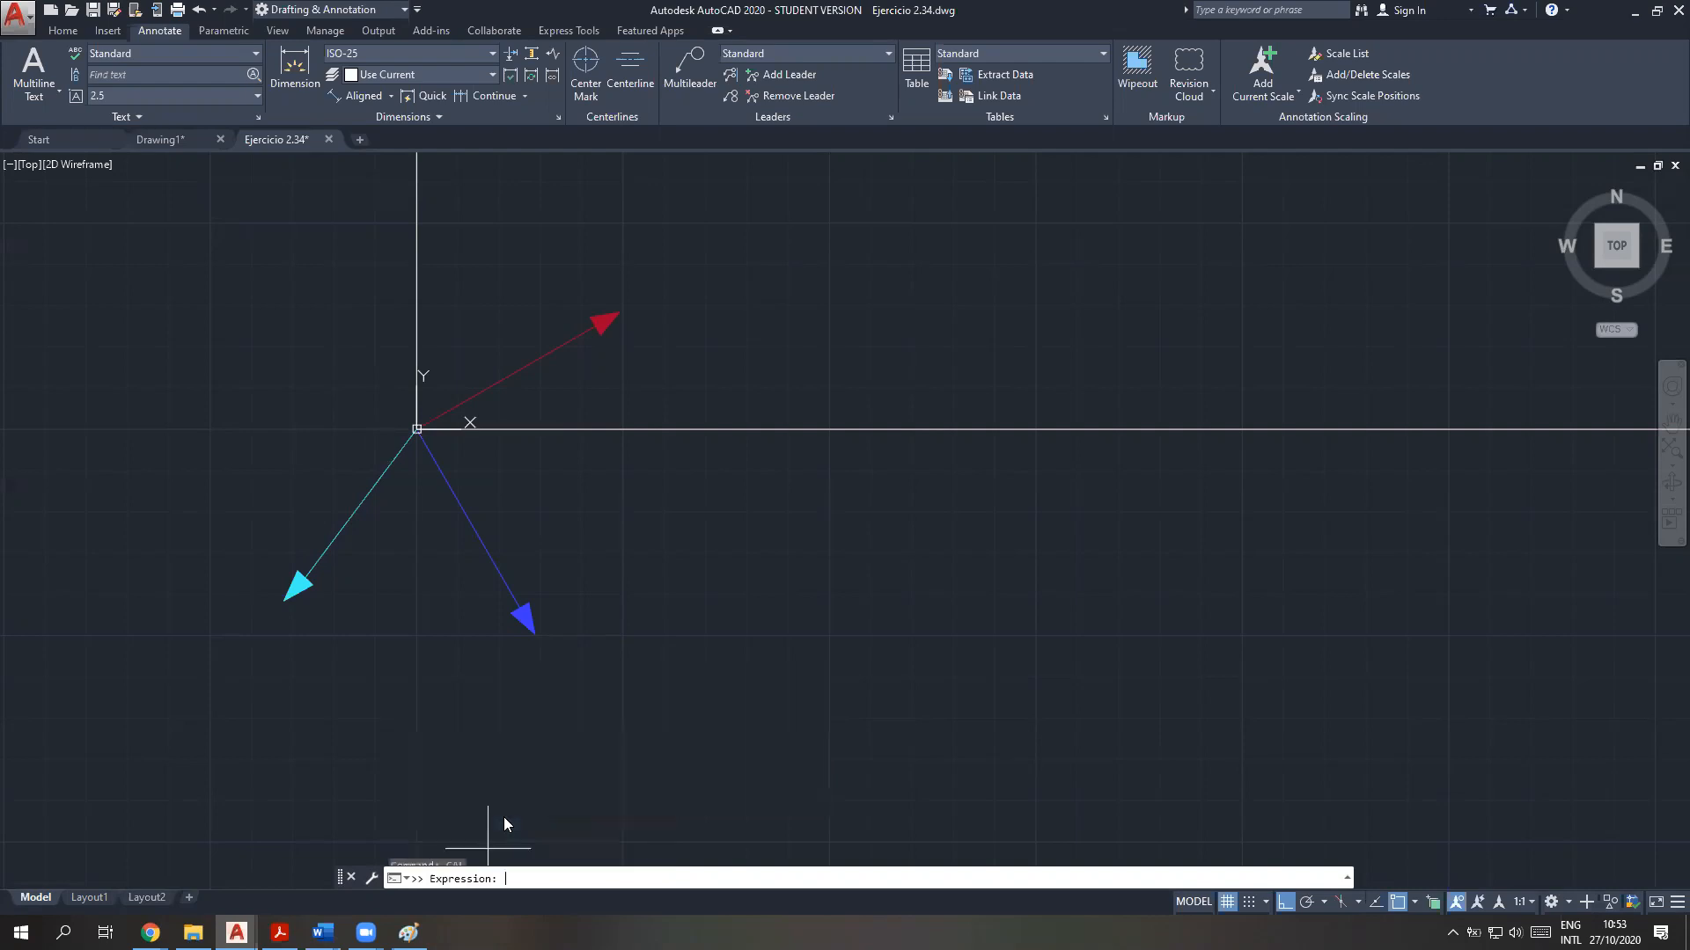
text(FR=F1+F2+F3)
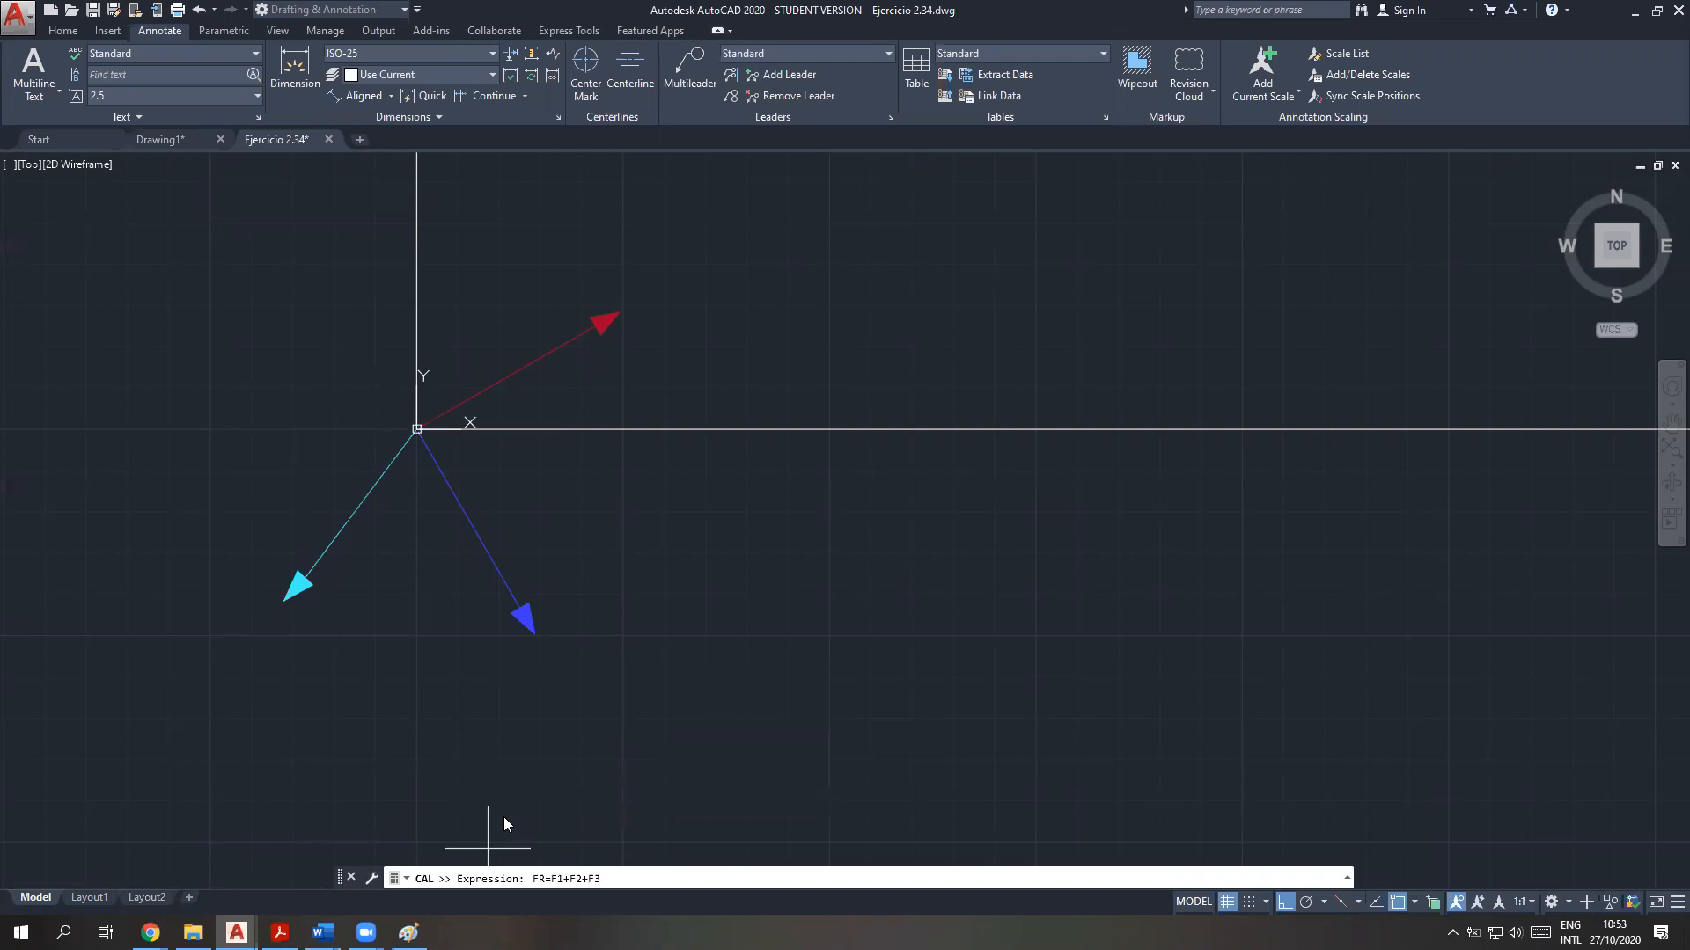
key(Return)
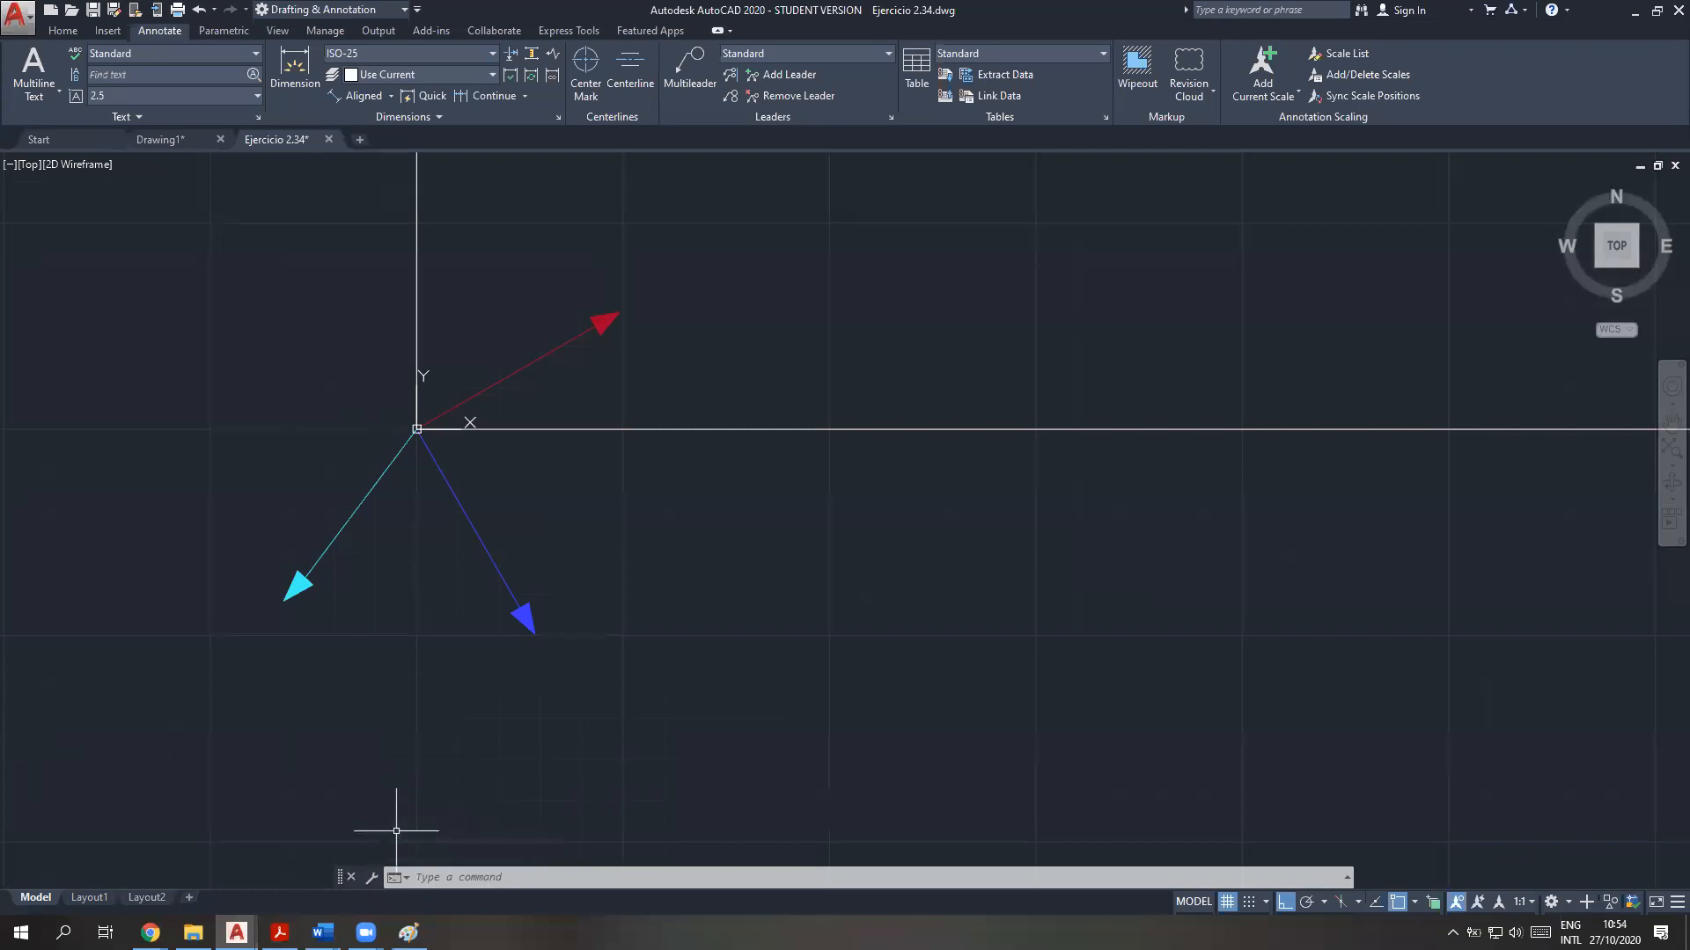
key(F2)
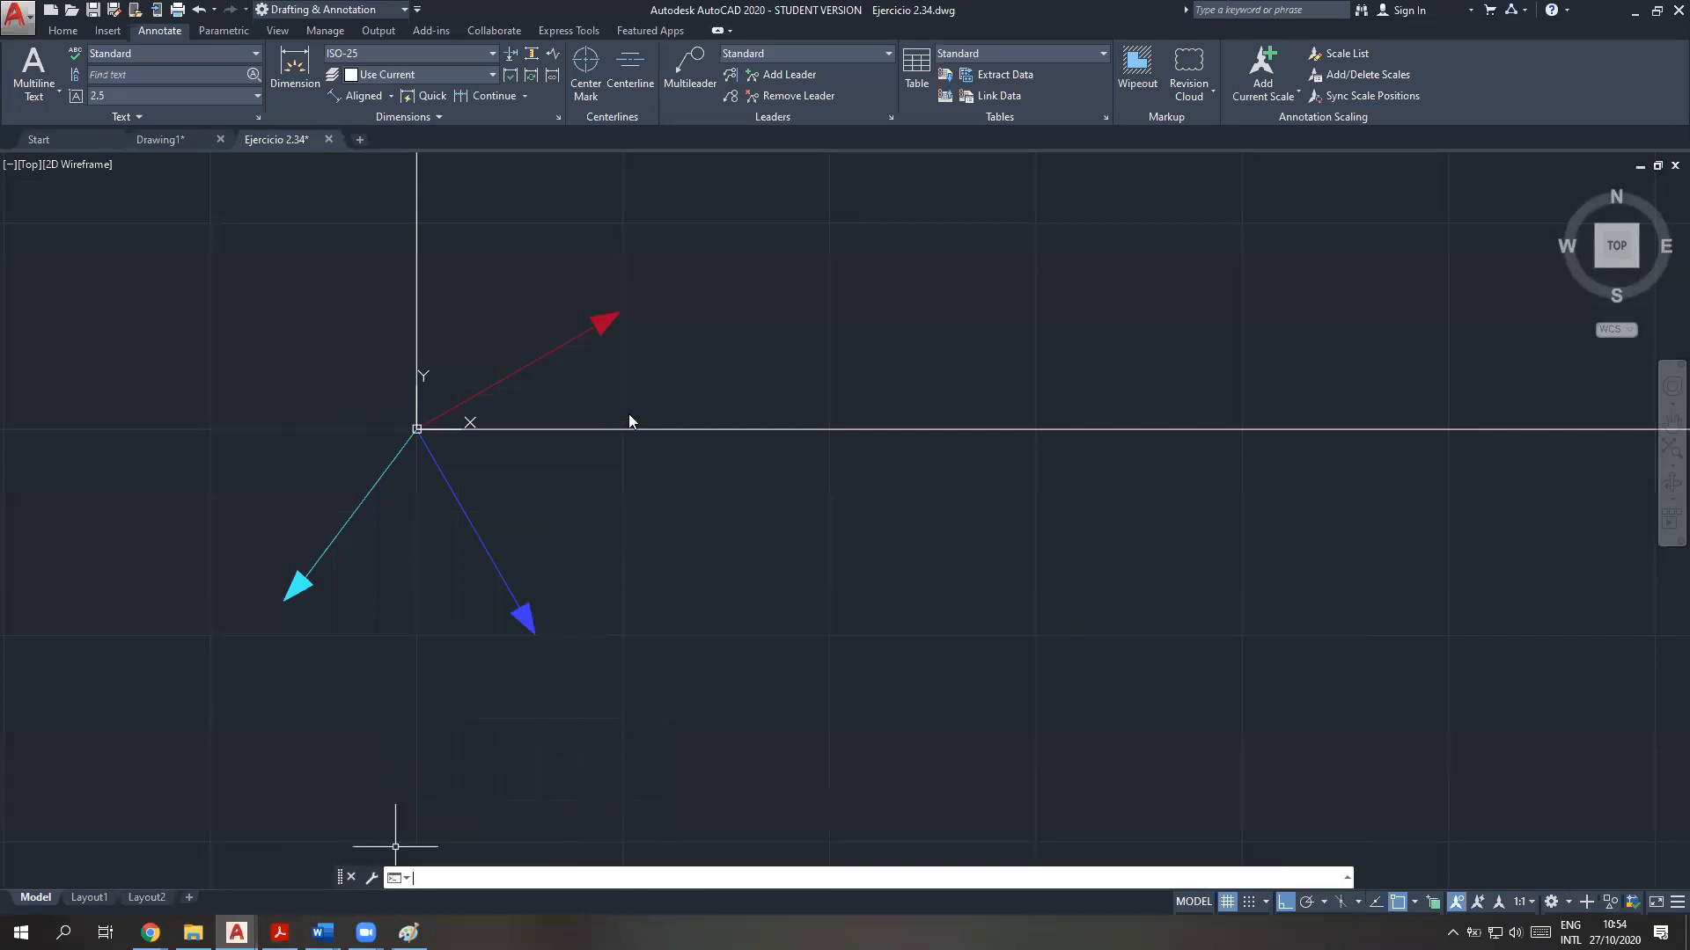
scroll(628, 414, down, 5)
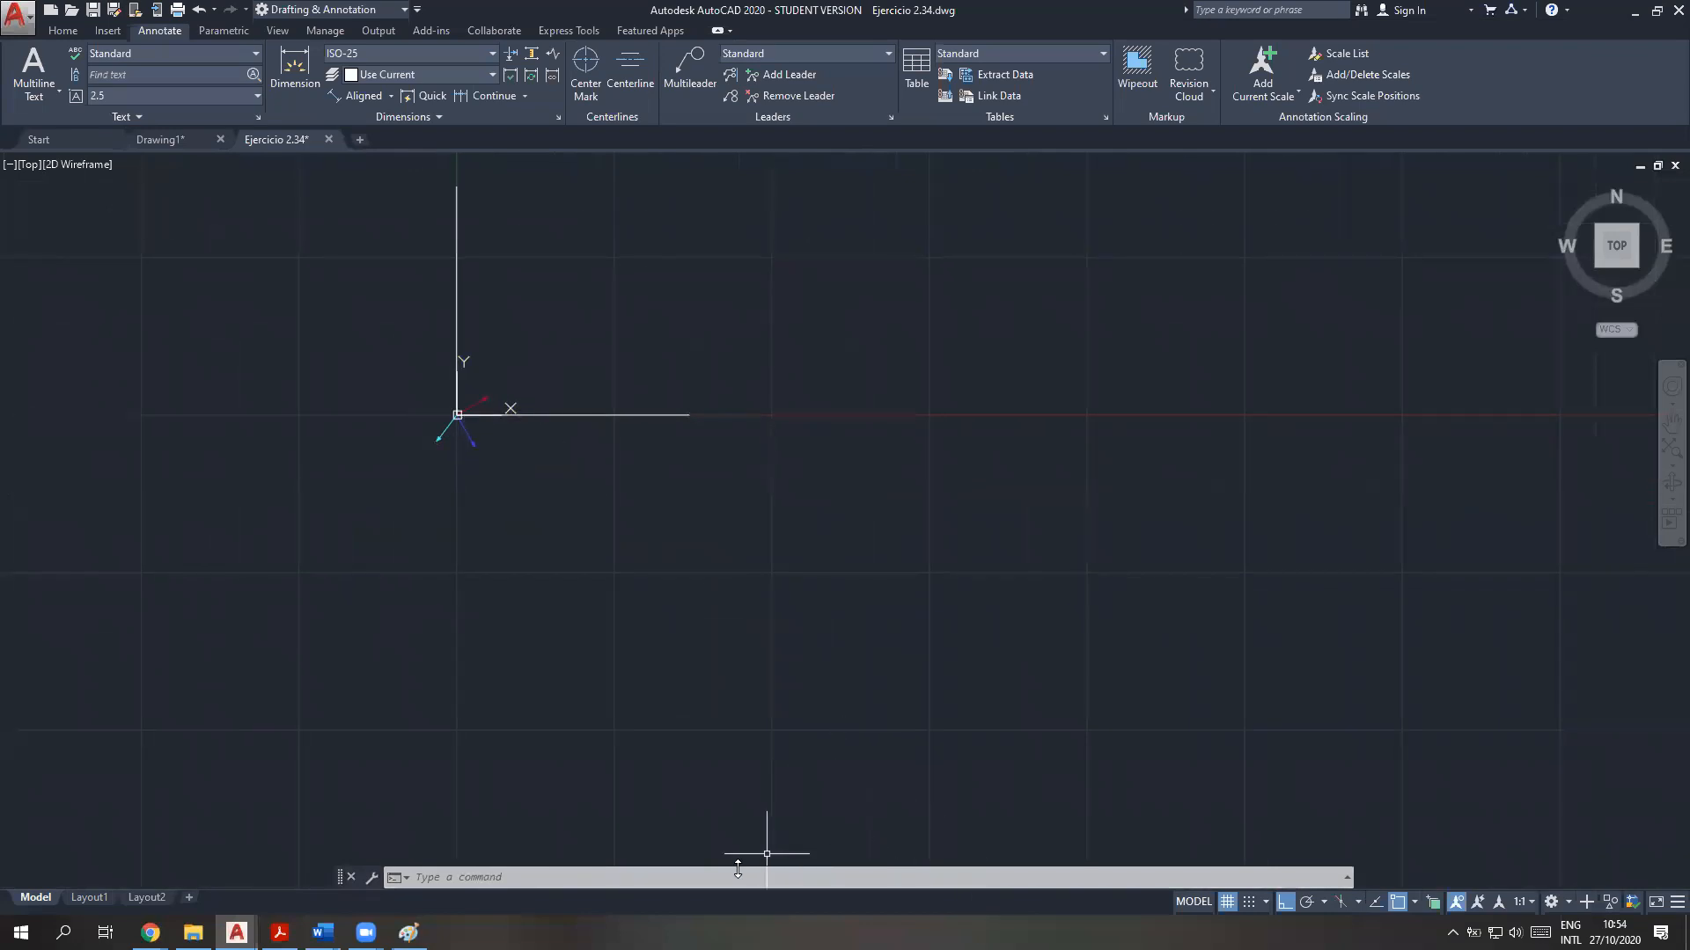
Switch to the vector theory PDF and highlight procedure item 3, "Hallar fuerza resultante.", in yellow
click(280, 933)
drag(609, 496, 310, 497)
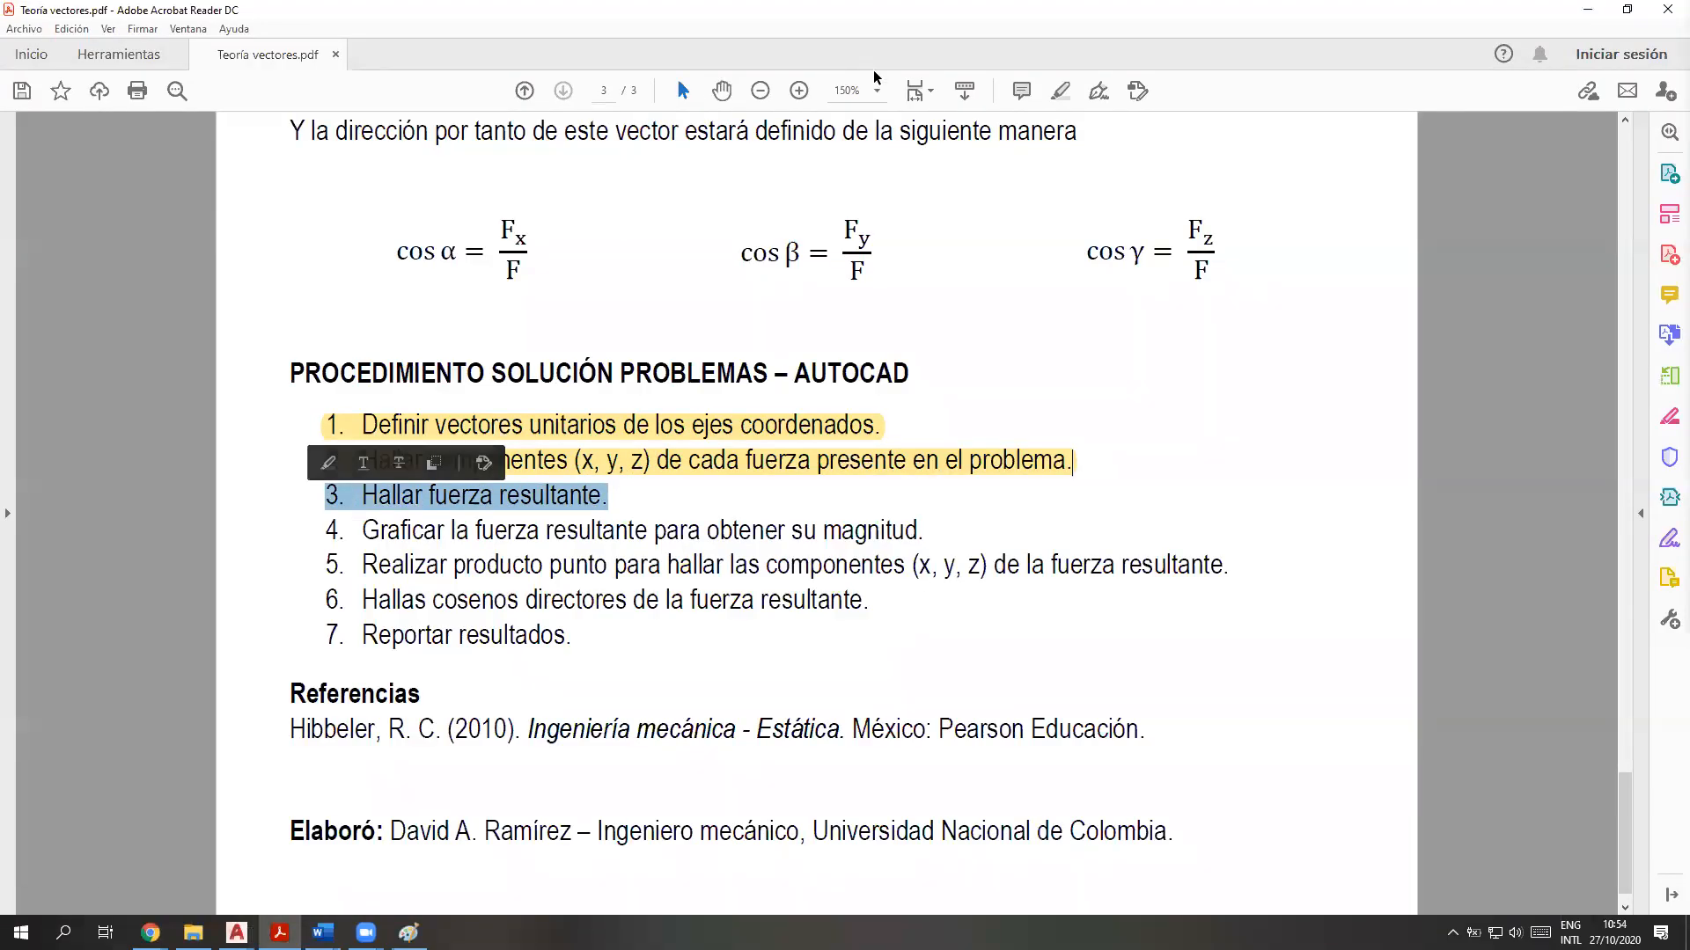
click(1061, 92)
scroll(825, 312, up, 4)
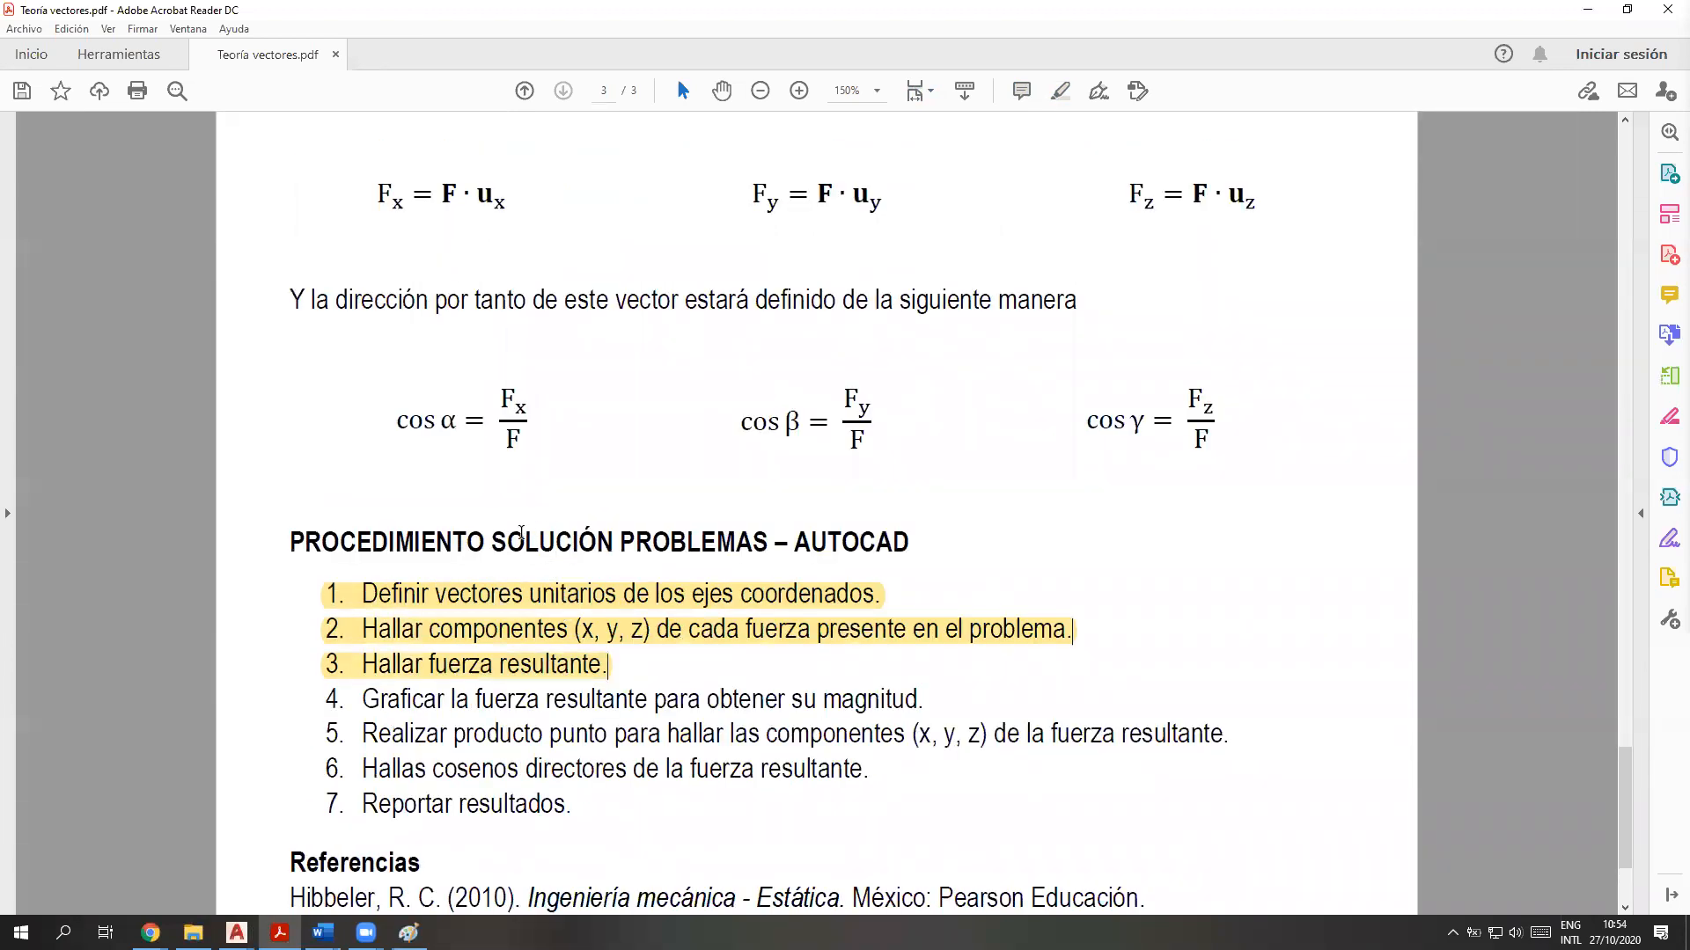
Switch back to the Ejercicio 2.34 drawing in AutoCAD and query the stored resultant vector with !FR
mouse_move(235, 931)
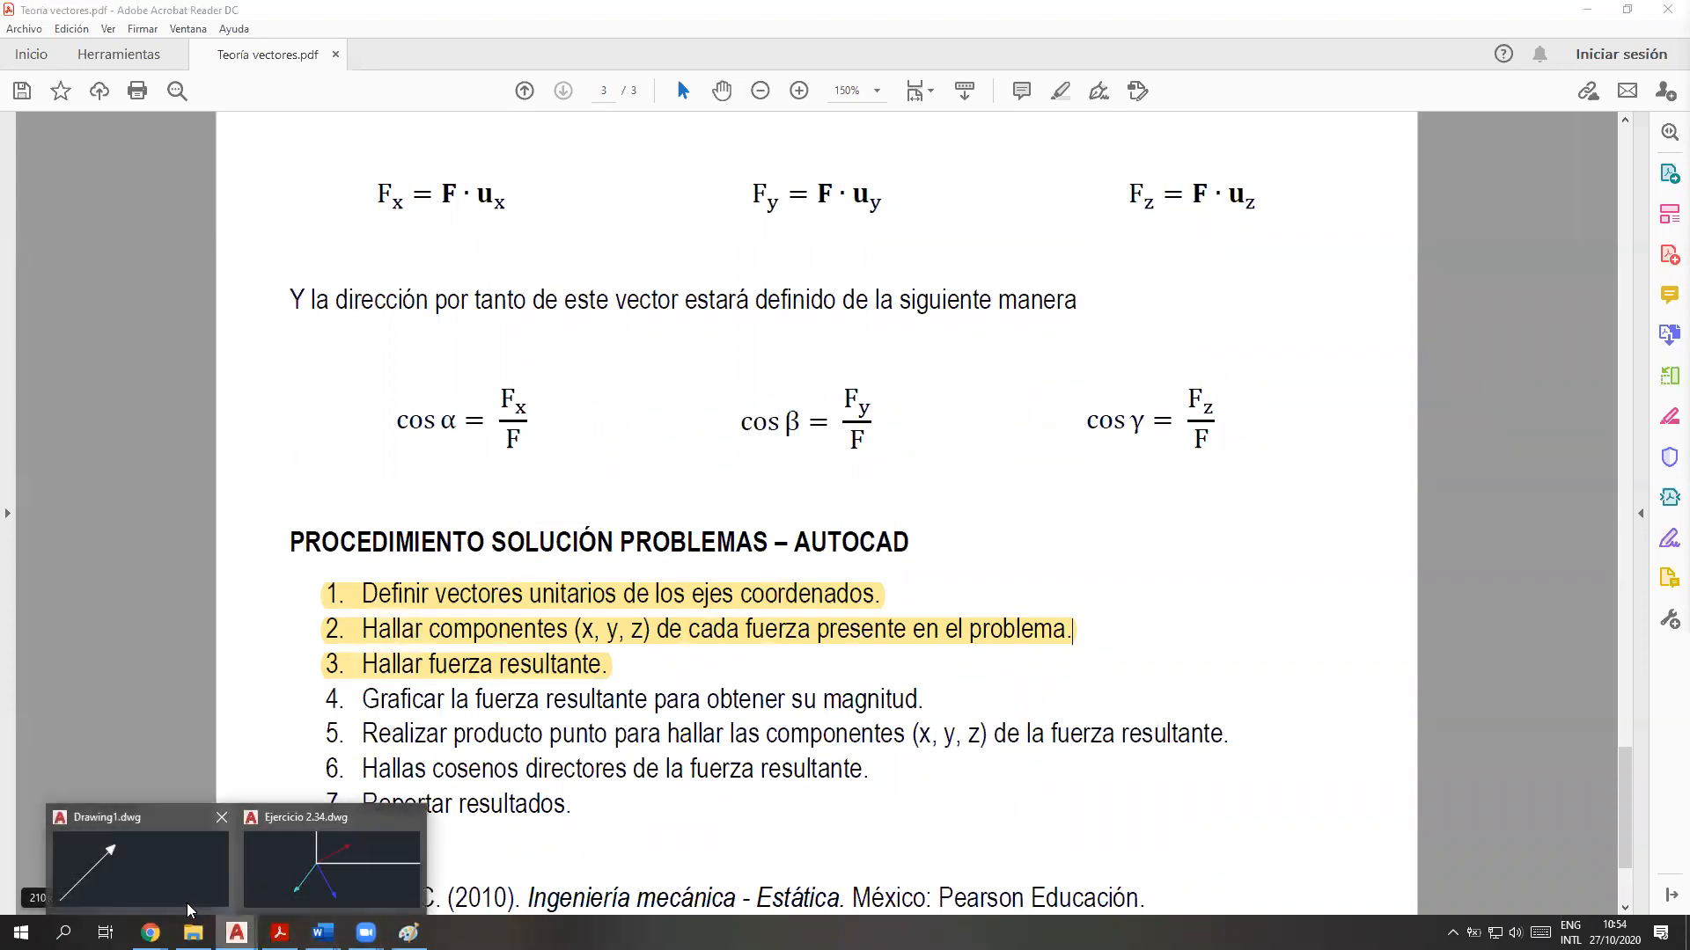
click(321, 849)
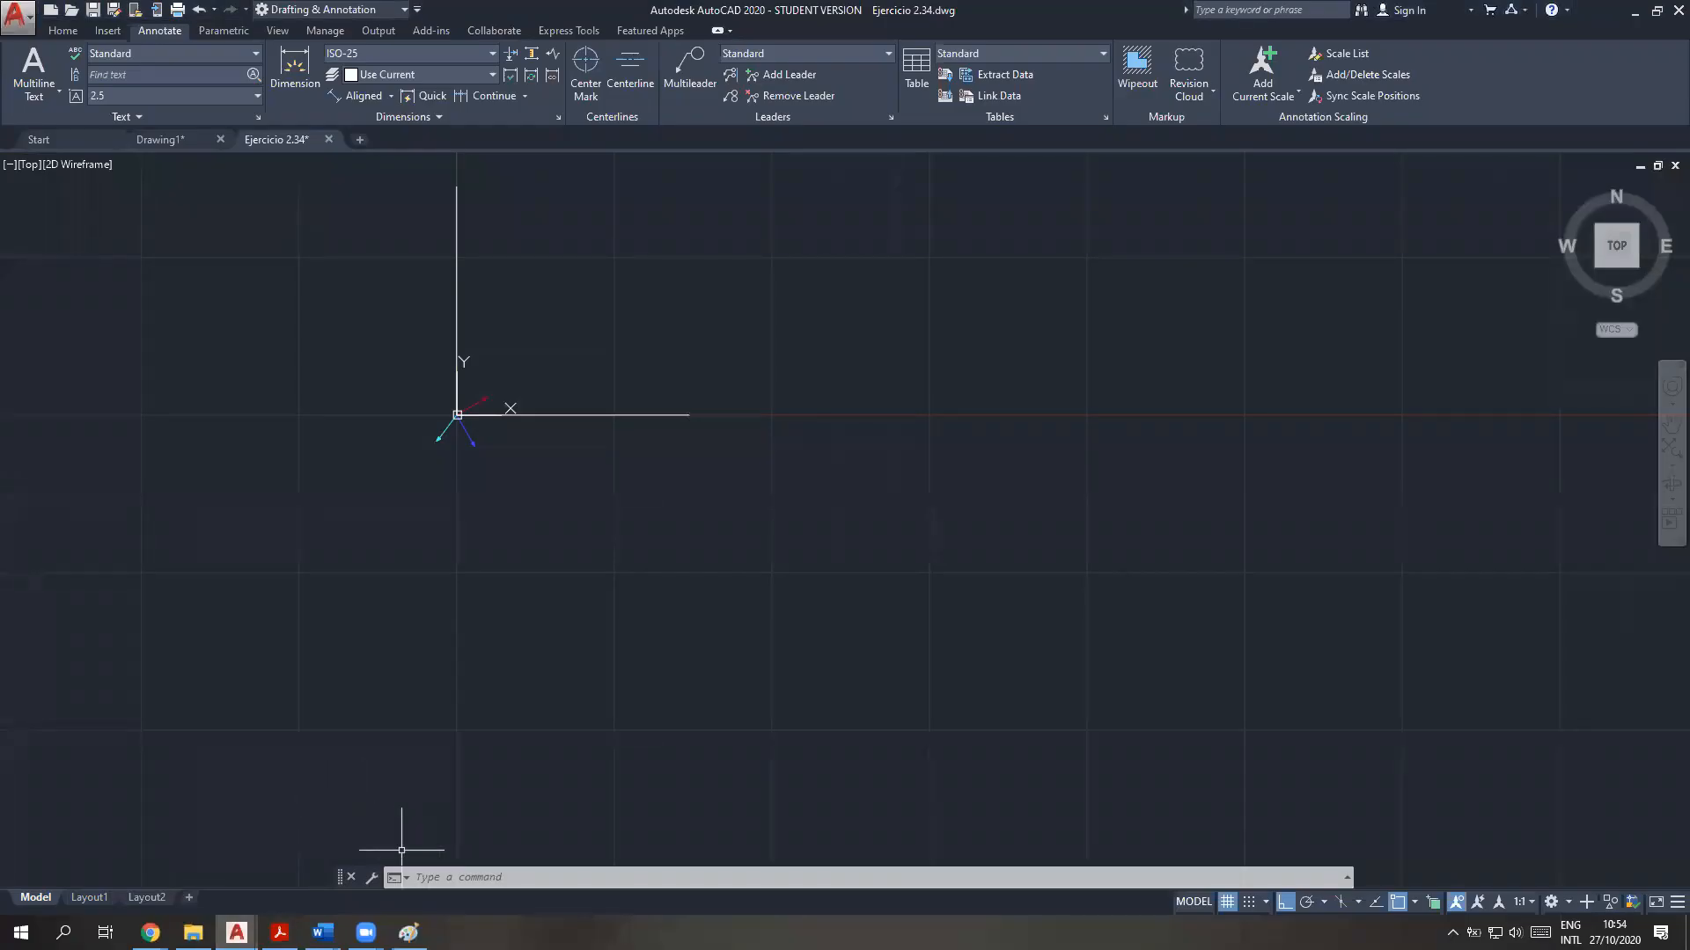
click(446, 873)
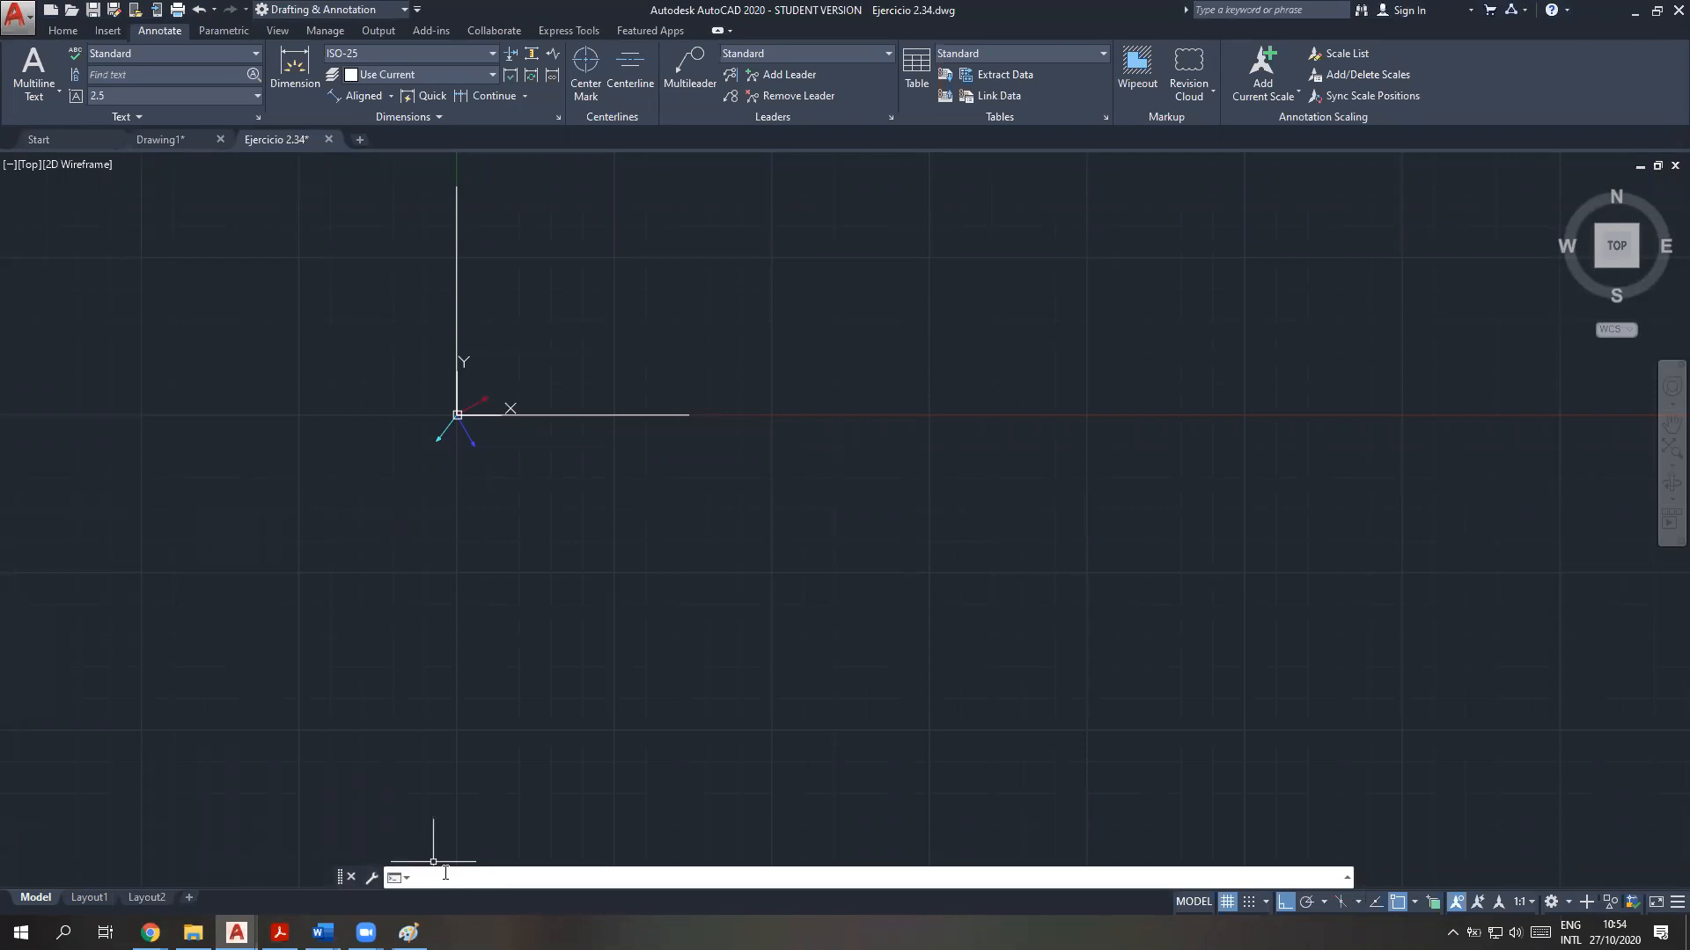
text(!FR)
key(Return)
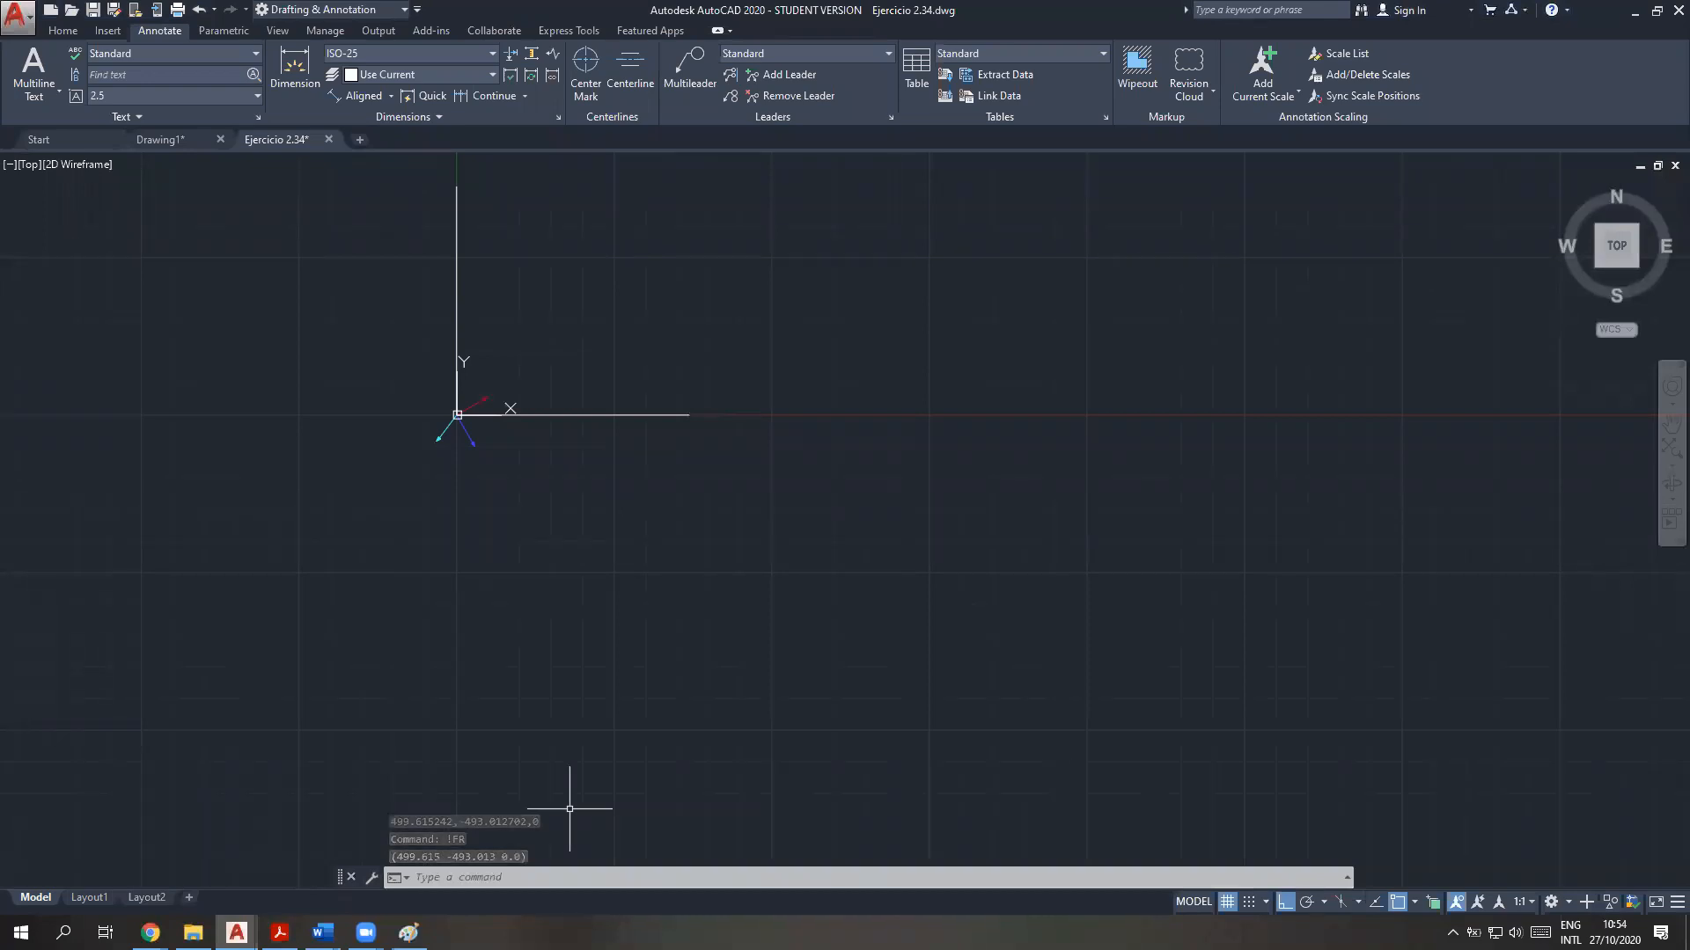
Switch to the vector theory PDF and examine the dot-product formulas for the force components and the direction cosine formulas
mouse_move(280, 933)
click(280, 858)
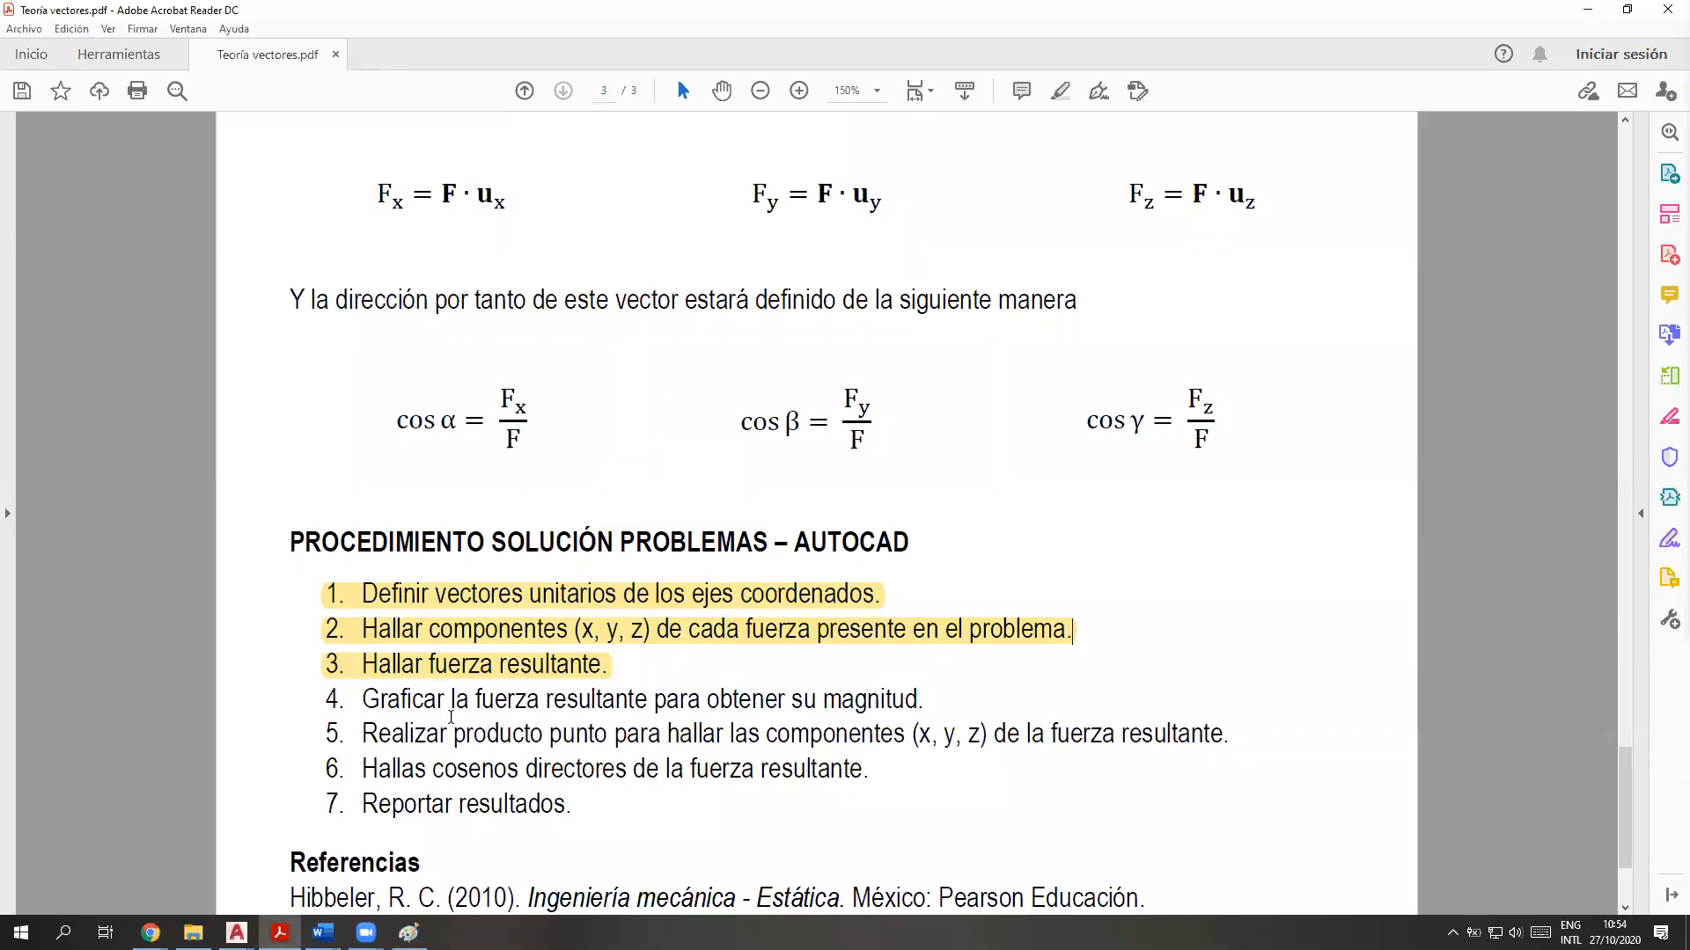
scroll(498, 766, up, 3)
drag(377, 326, 397, 328)
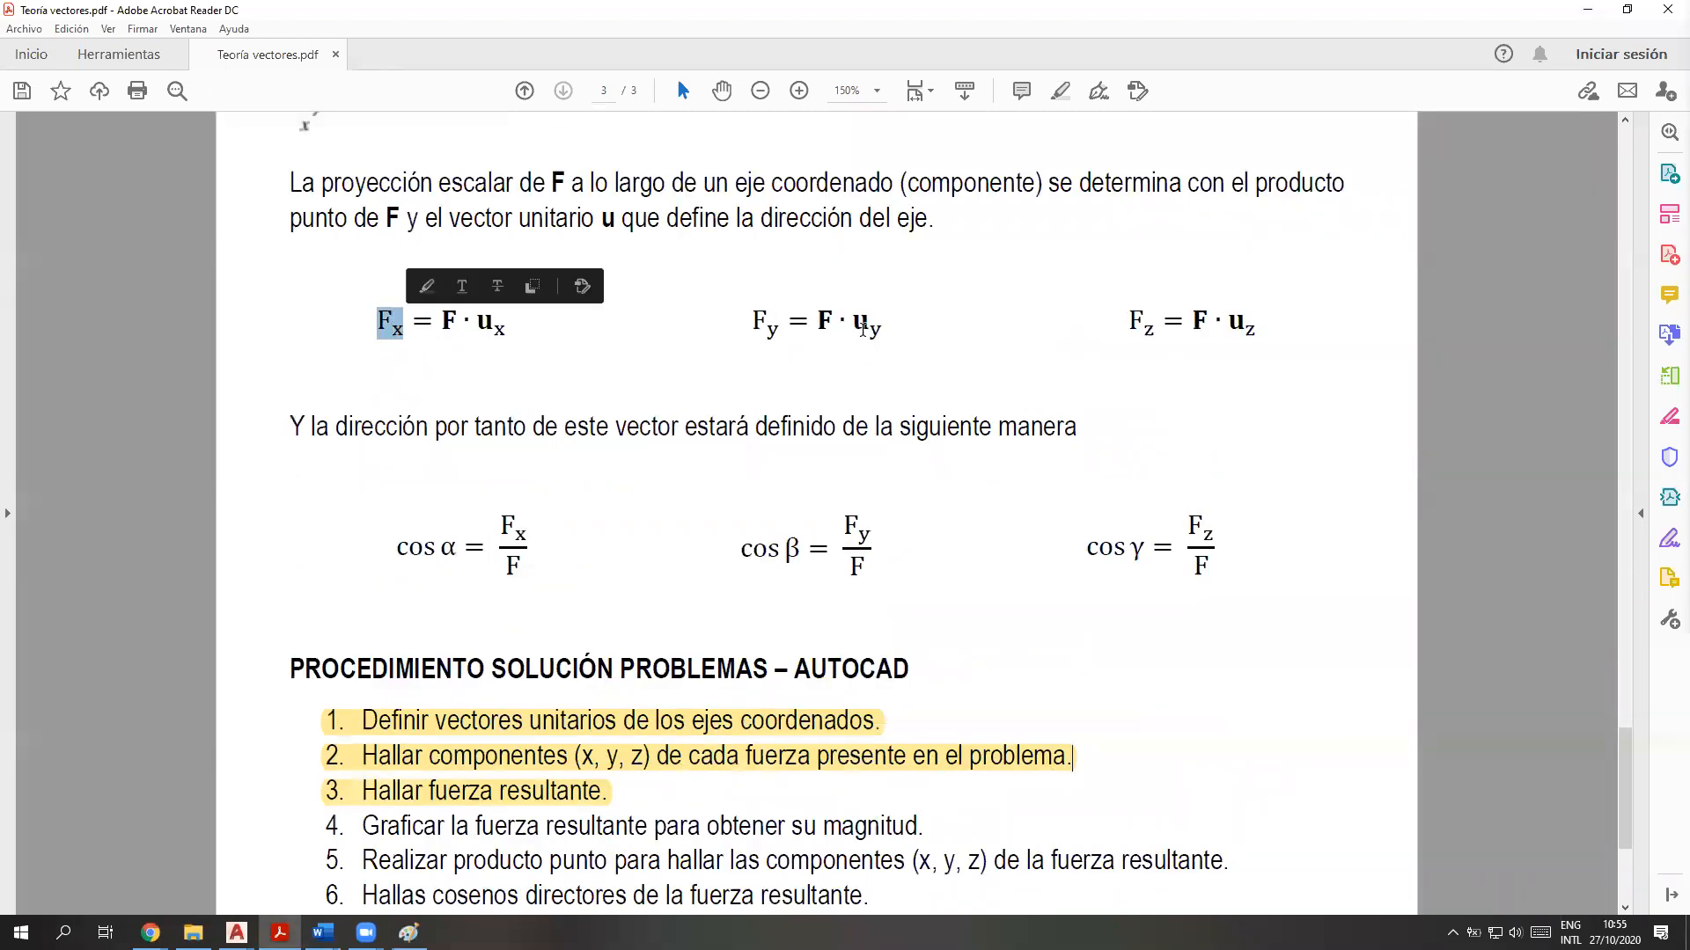
drag(781, 330, 752, 327)
scroll(660, 528, down, 2)
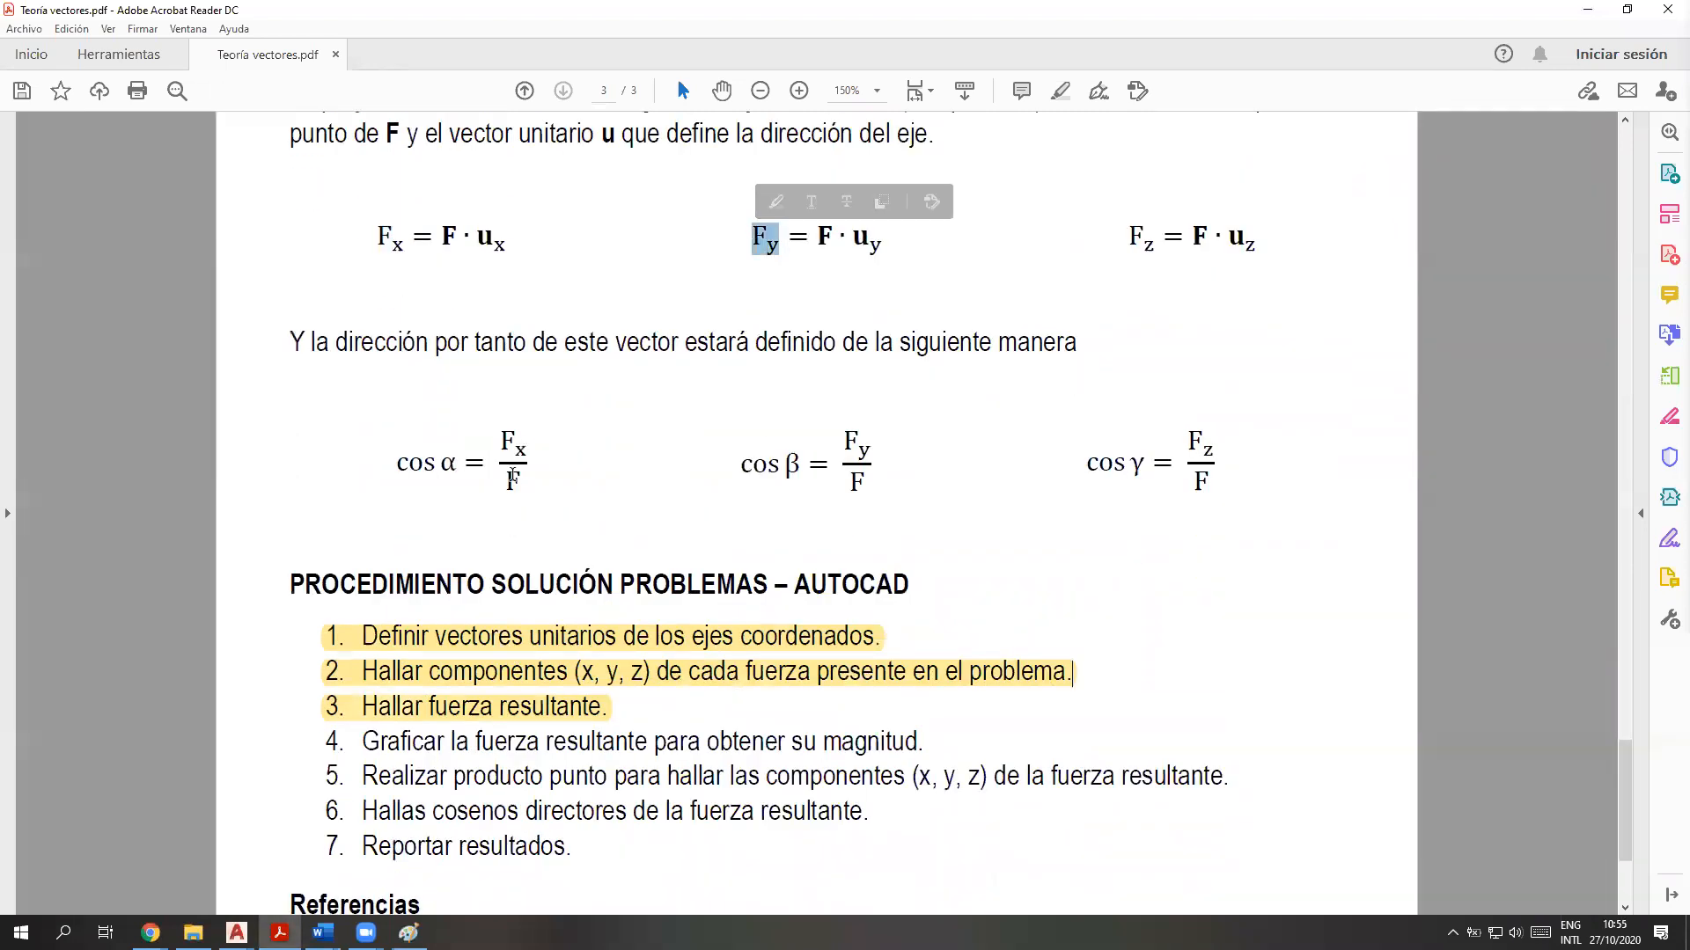
drag(460, 475, 389, 472)
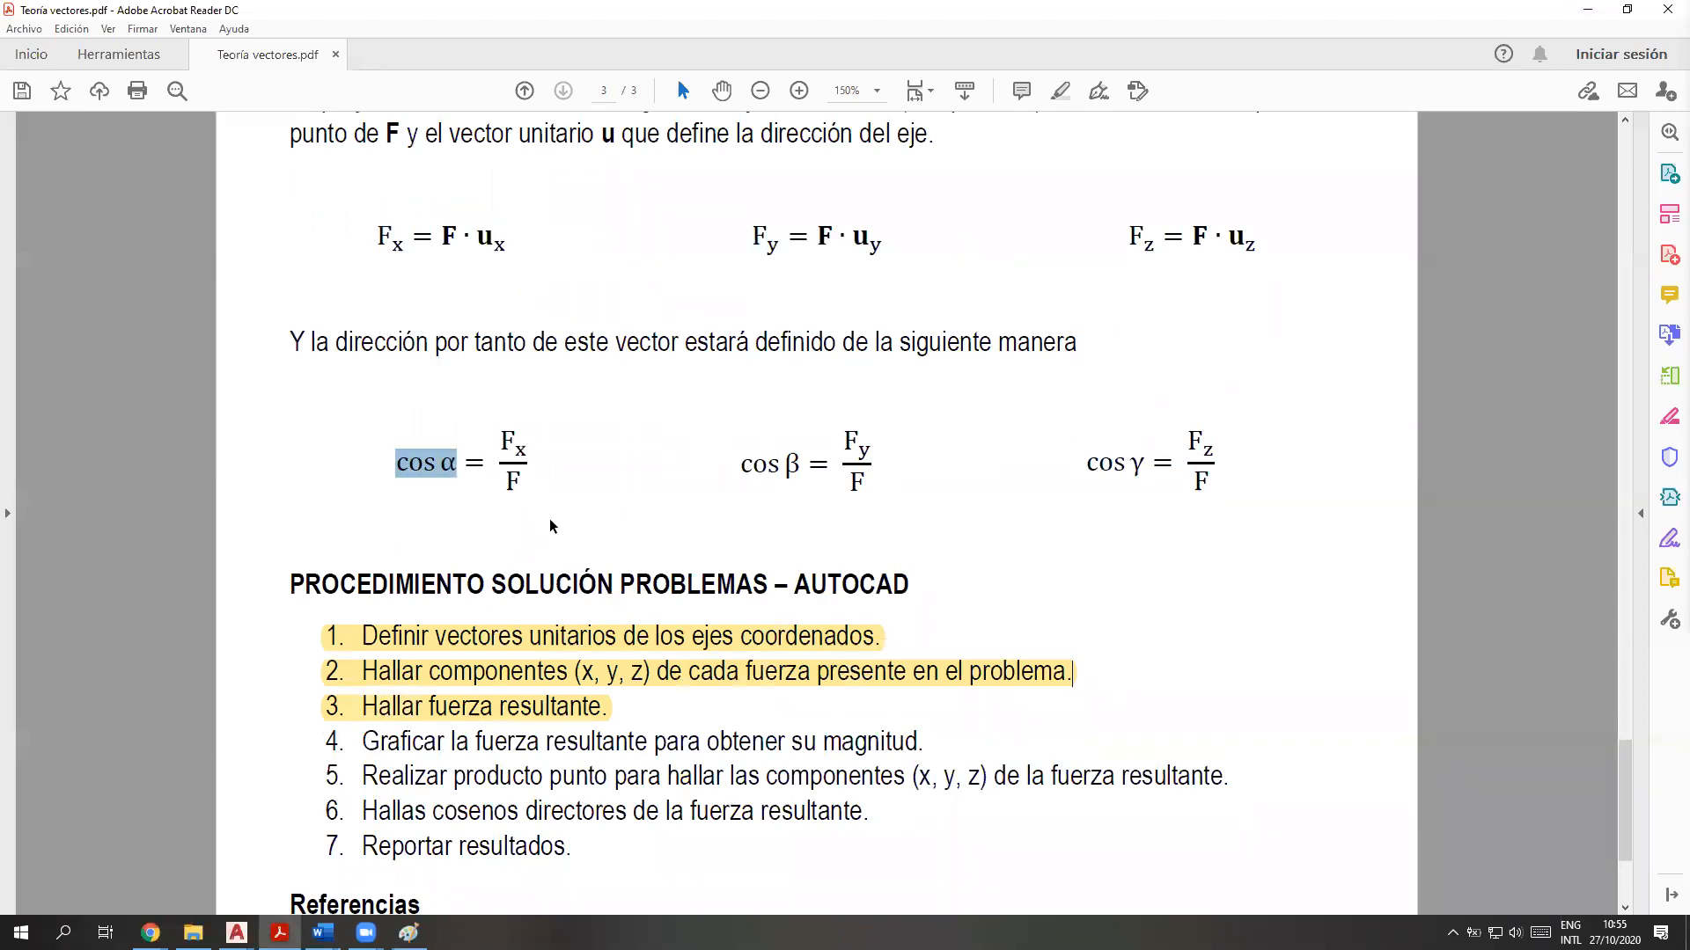
double_click(511, 483)
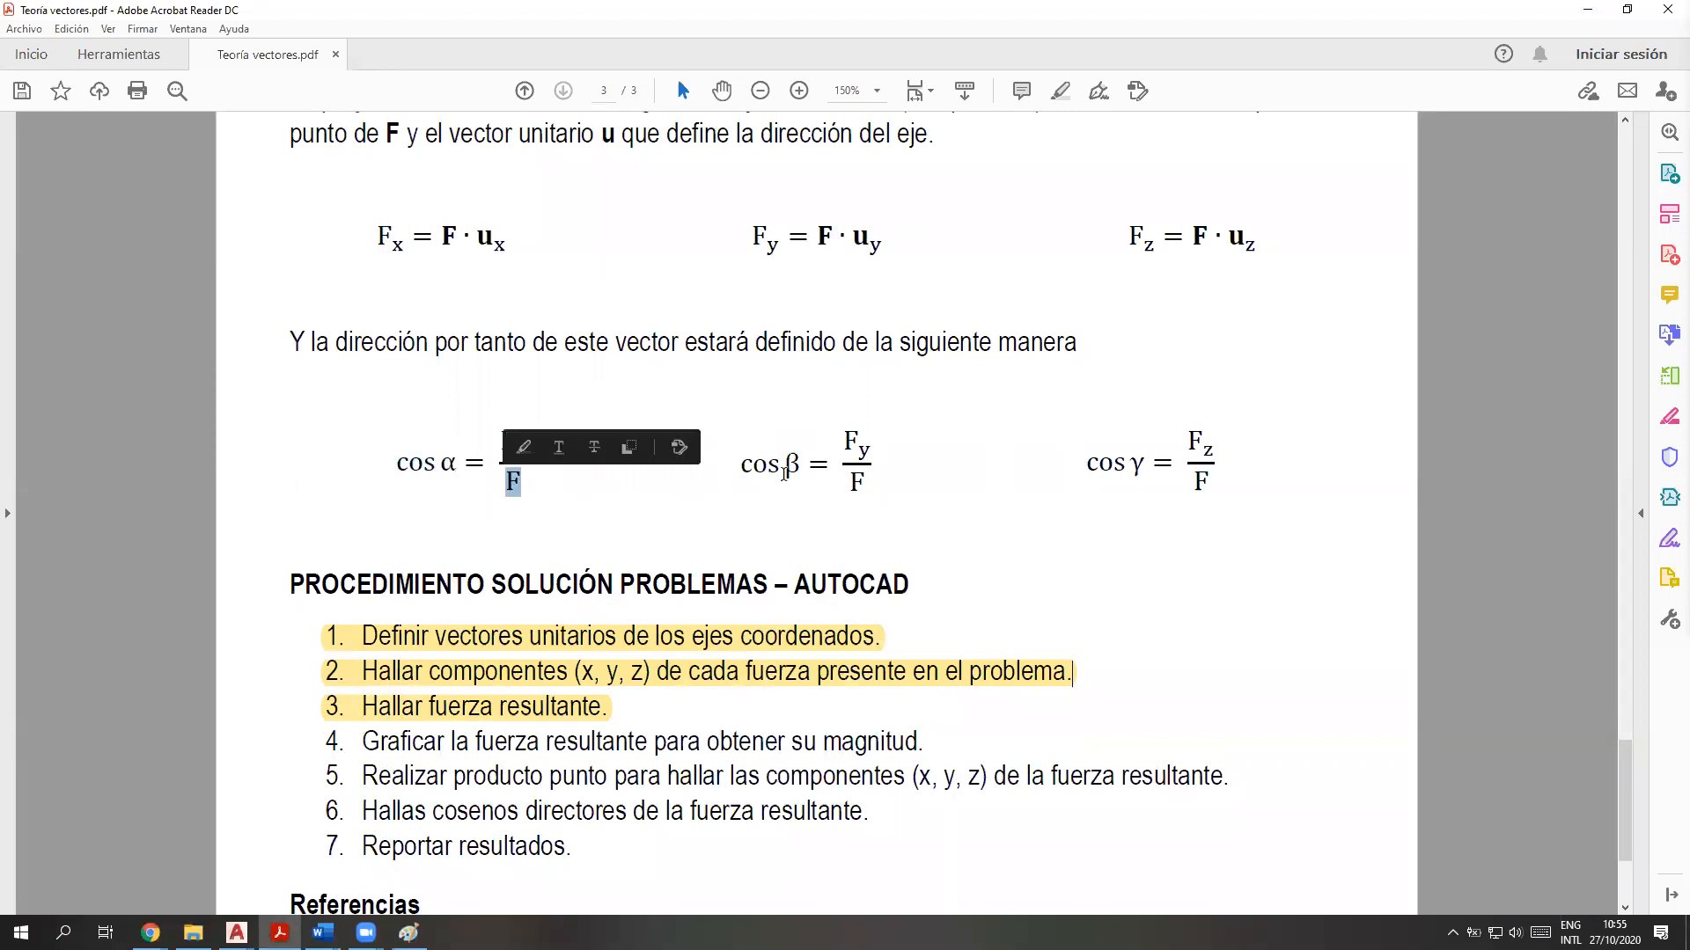
double_click(858, 493)
drag(1228, 484, 1088, 477)
click(1245, 632)
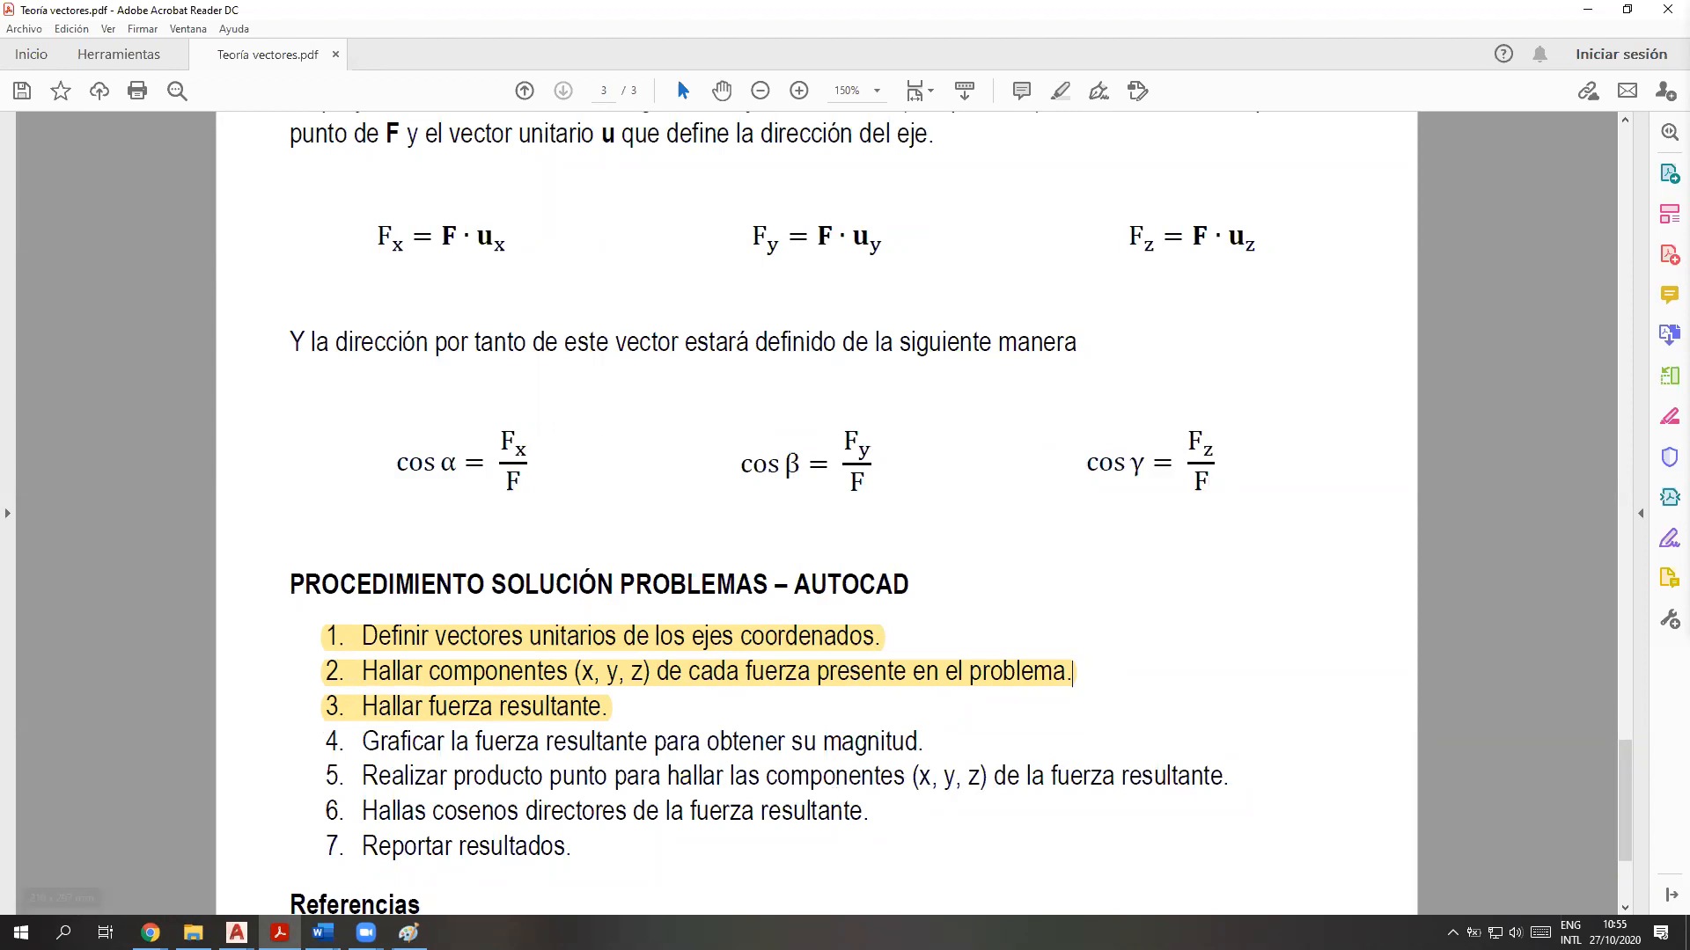
Switch back to the Ejercicio 2.34 drawing in AutoCAD
click(236, 933)
click(343, 880)
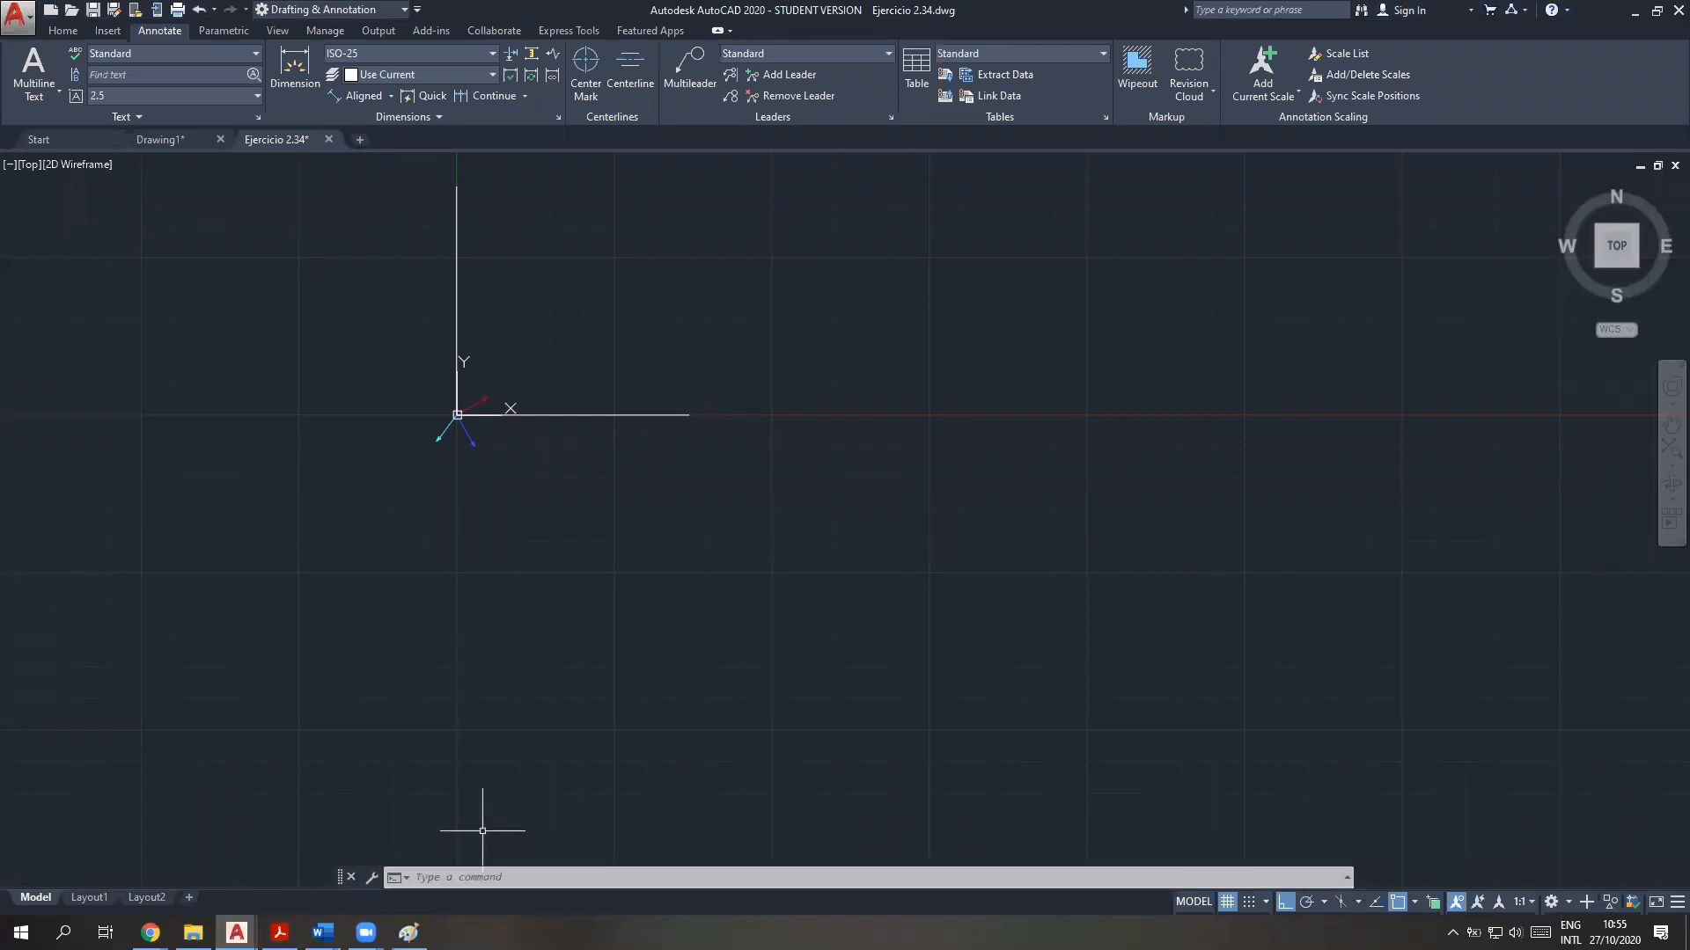
text(L)
key(Return)
text(0,0)
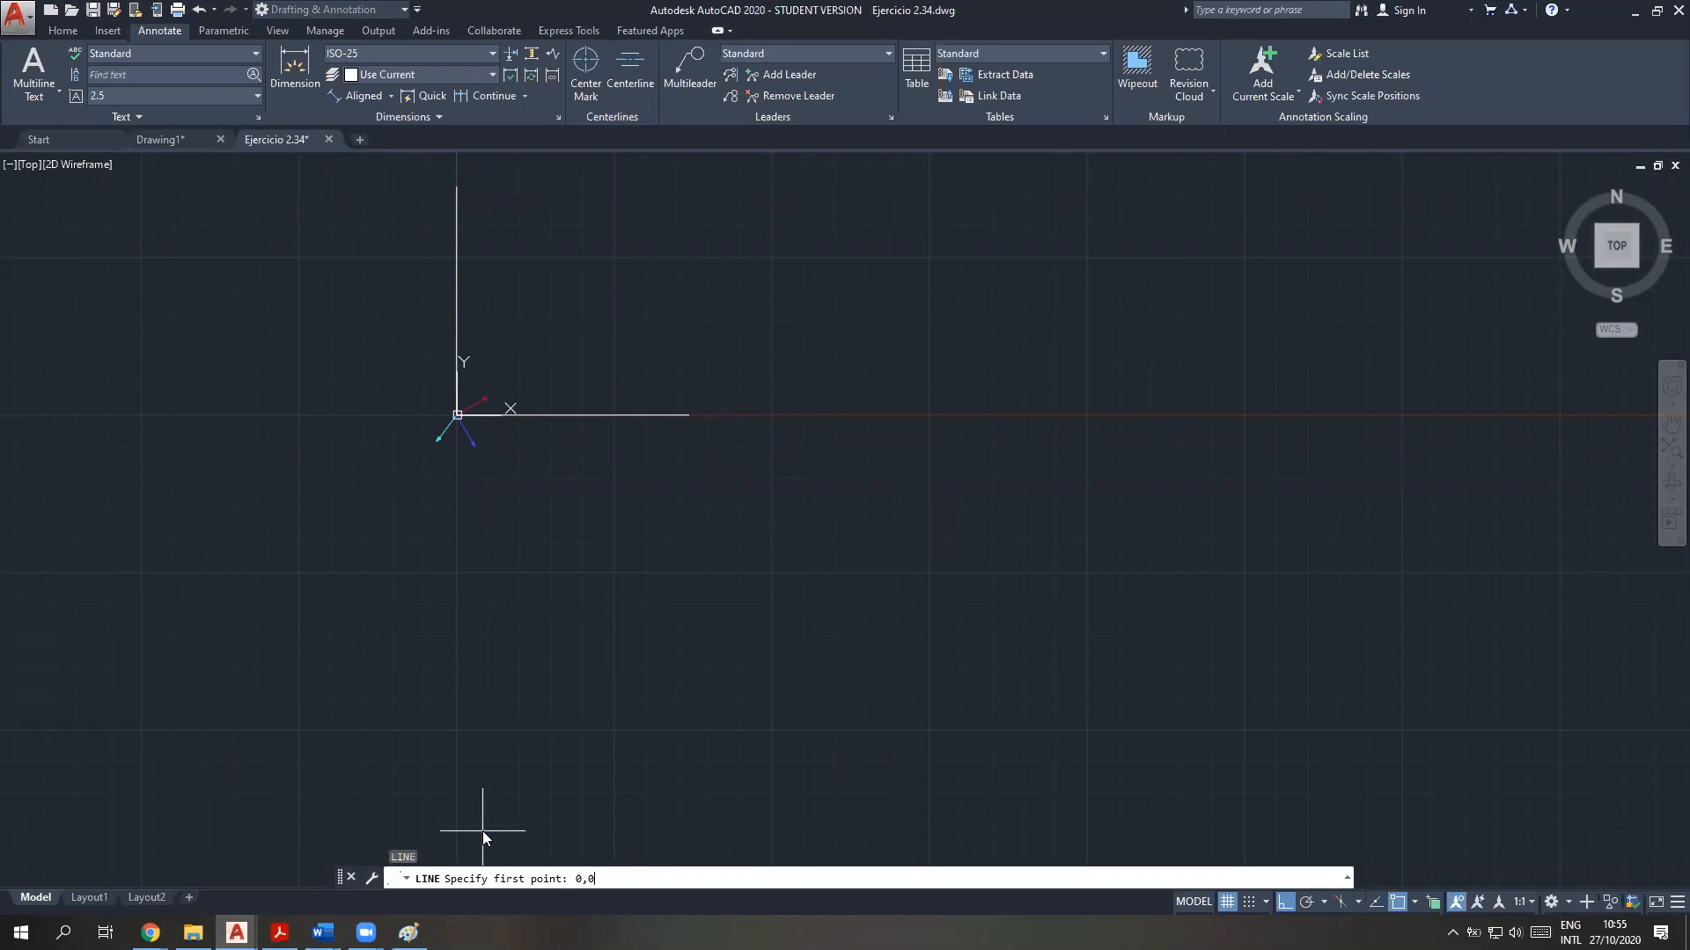
key(Return)
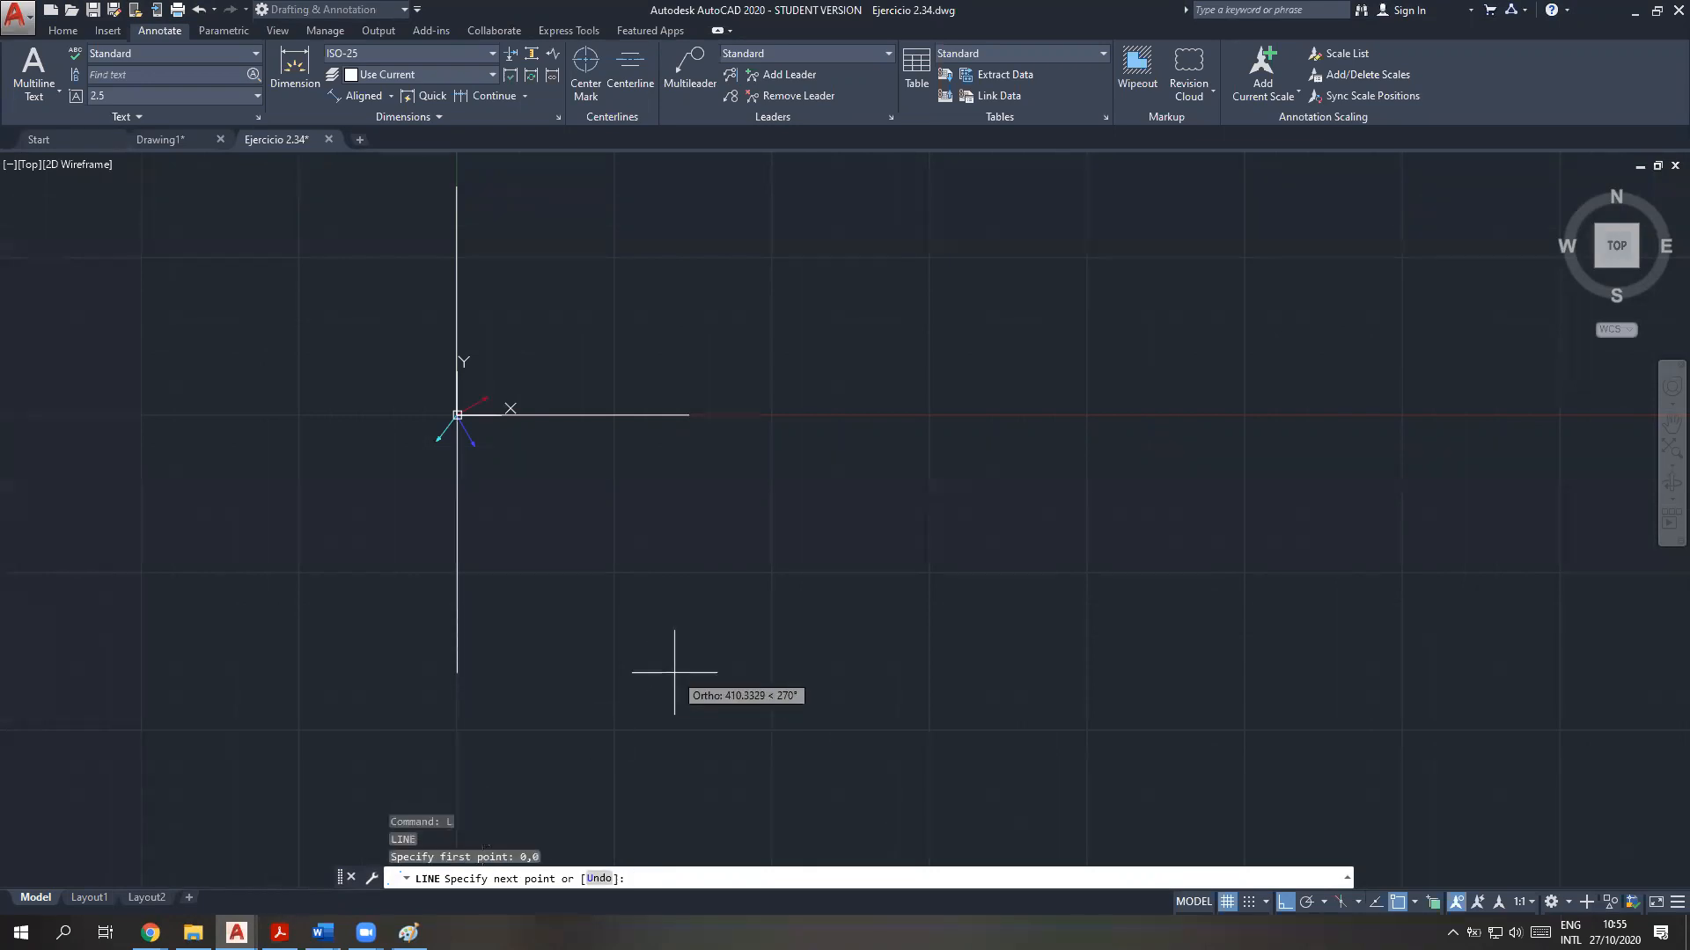
key(Escape)
text(c)
key(BackSpace)
key(Escape)
key(Escape)
key(Escape)
text(l)
key(Return)
text(0,0)
key(Return)
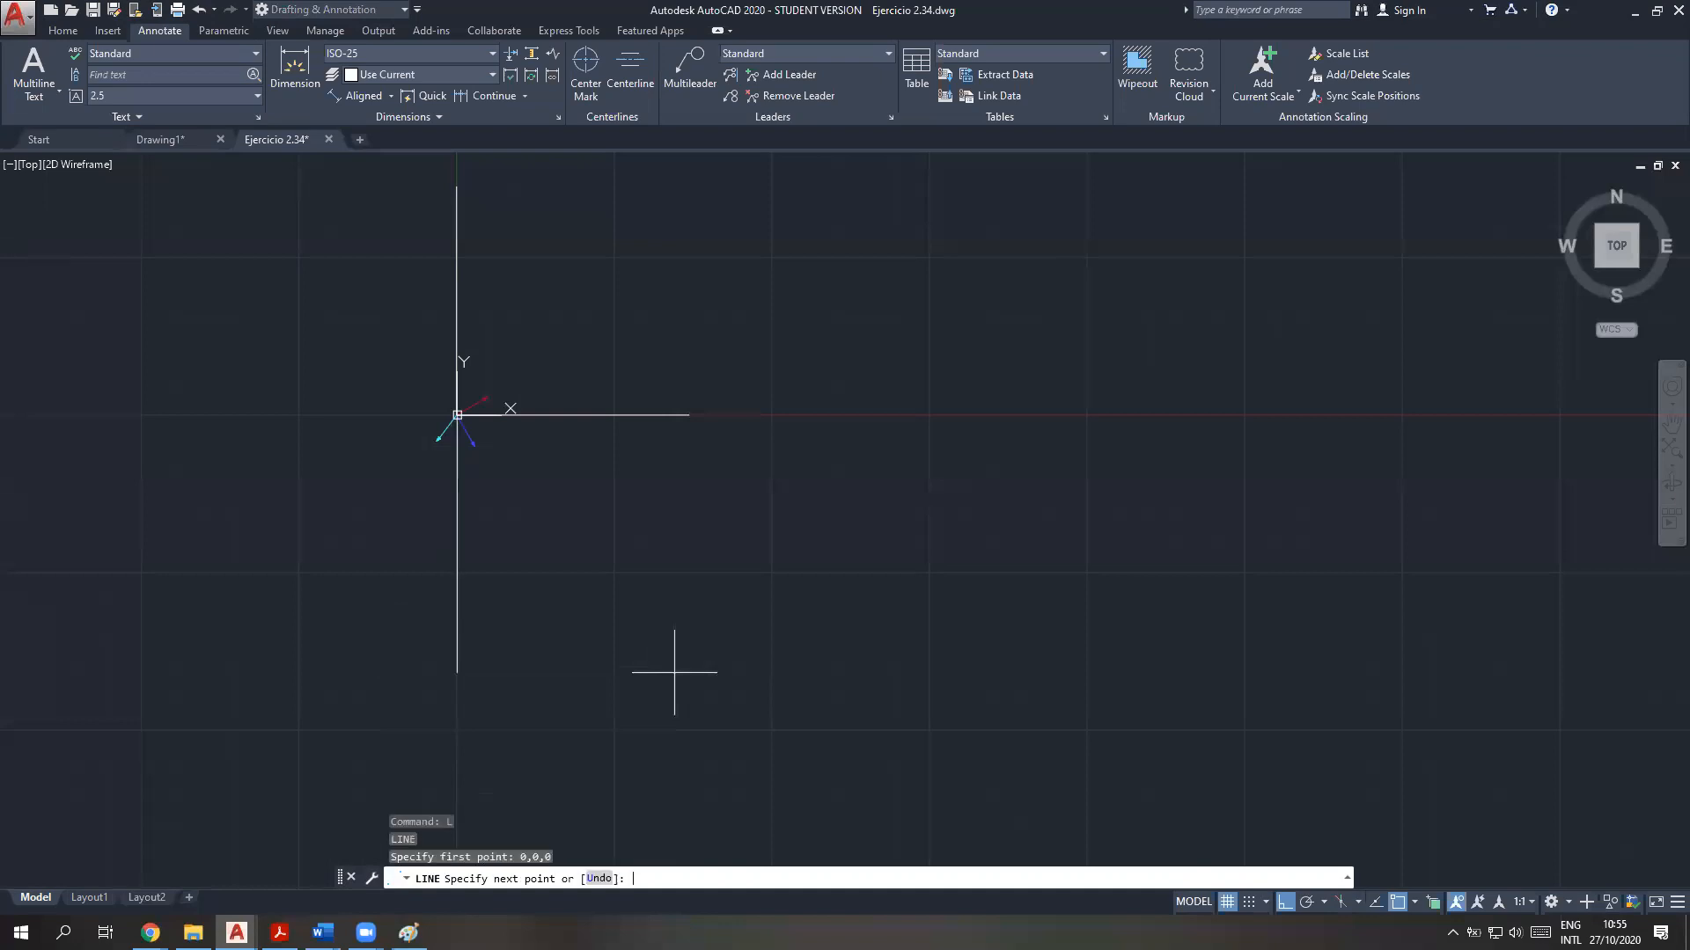
text(')
key(Escape)
key(Escape)
key(Escape)
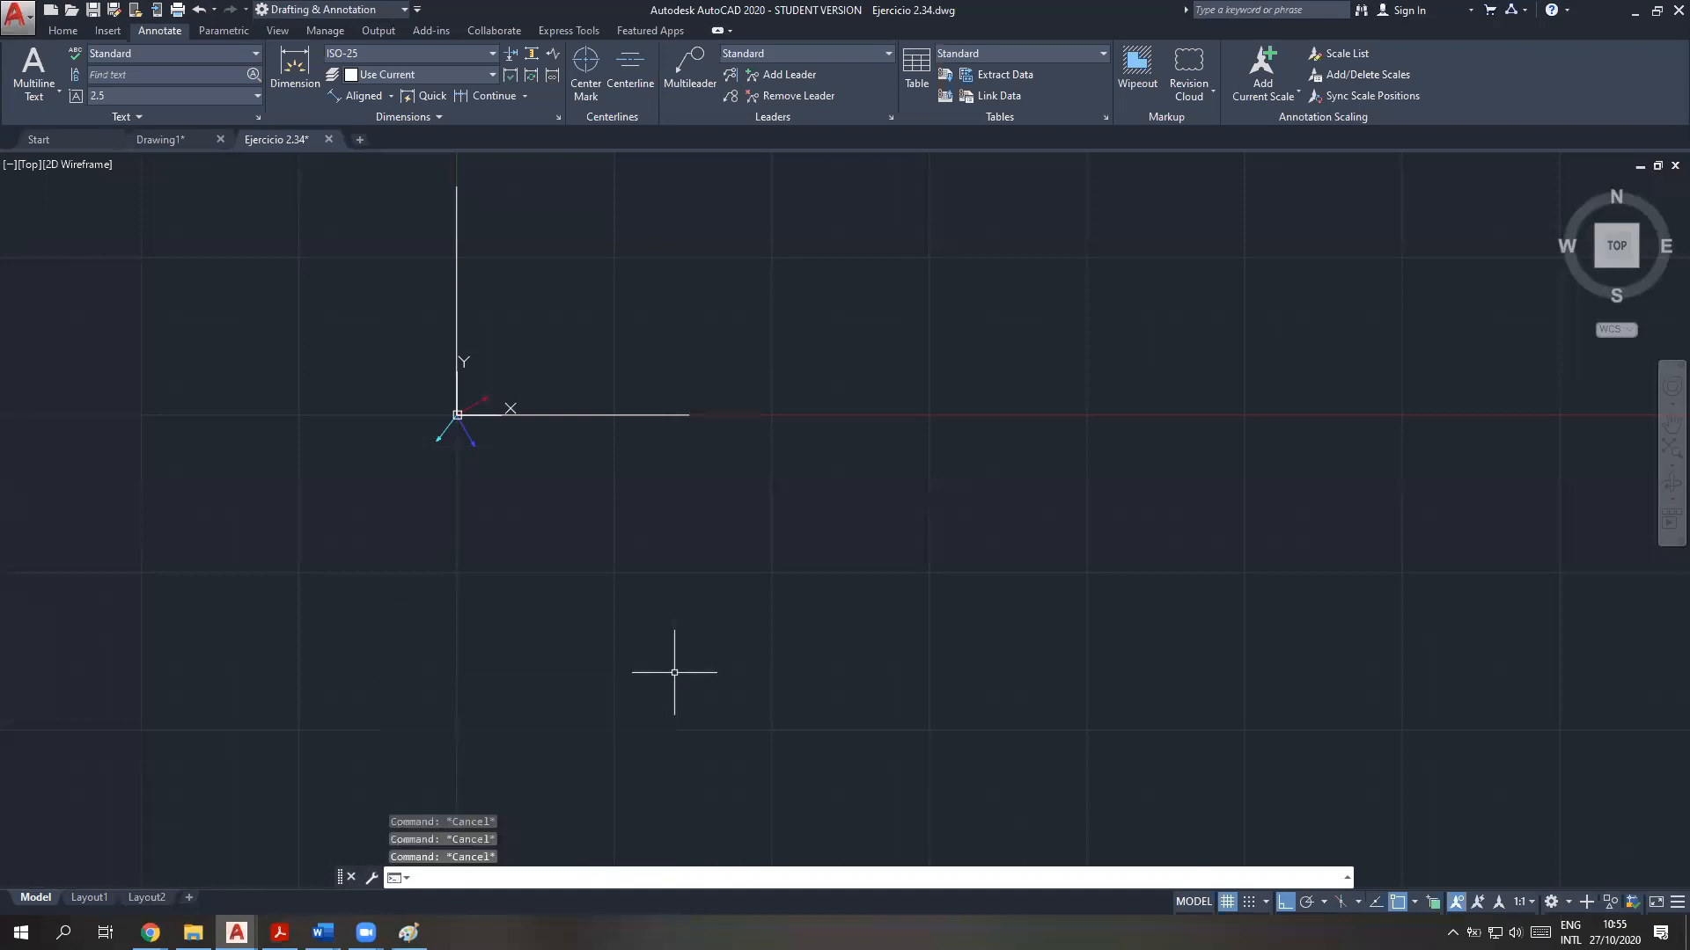
Draw the resultant force as a line from 0,0 to the stored vector !FR
text(L)
key(Return)
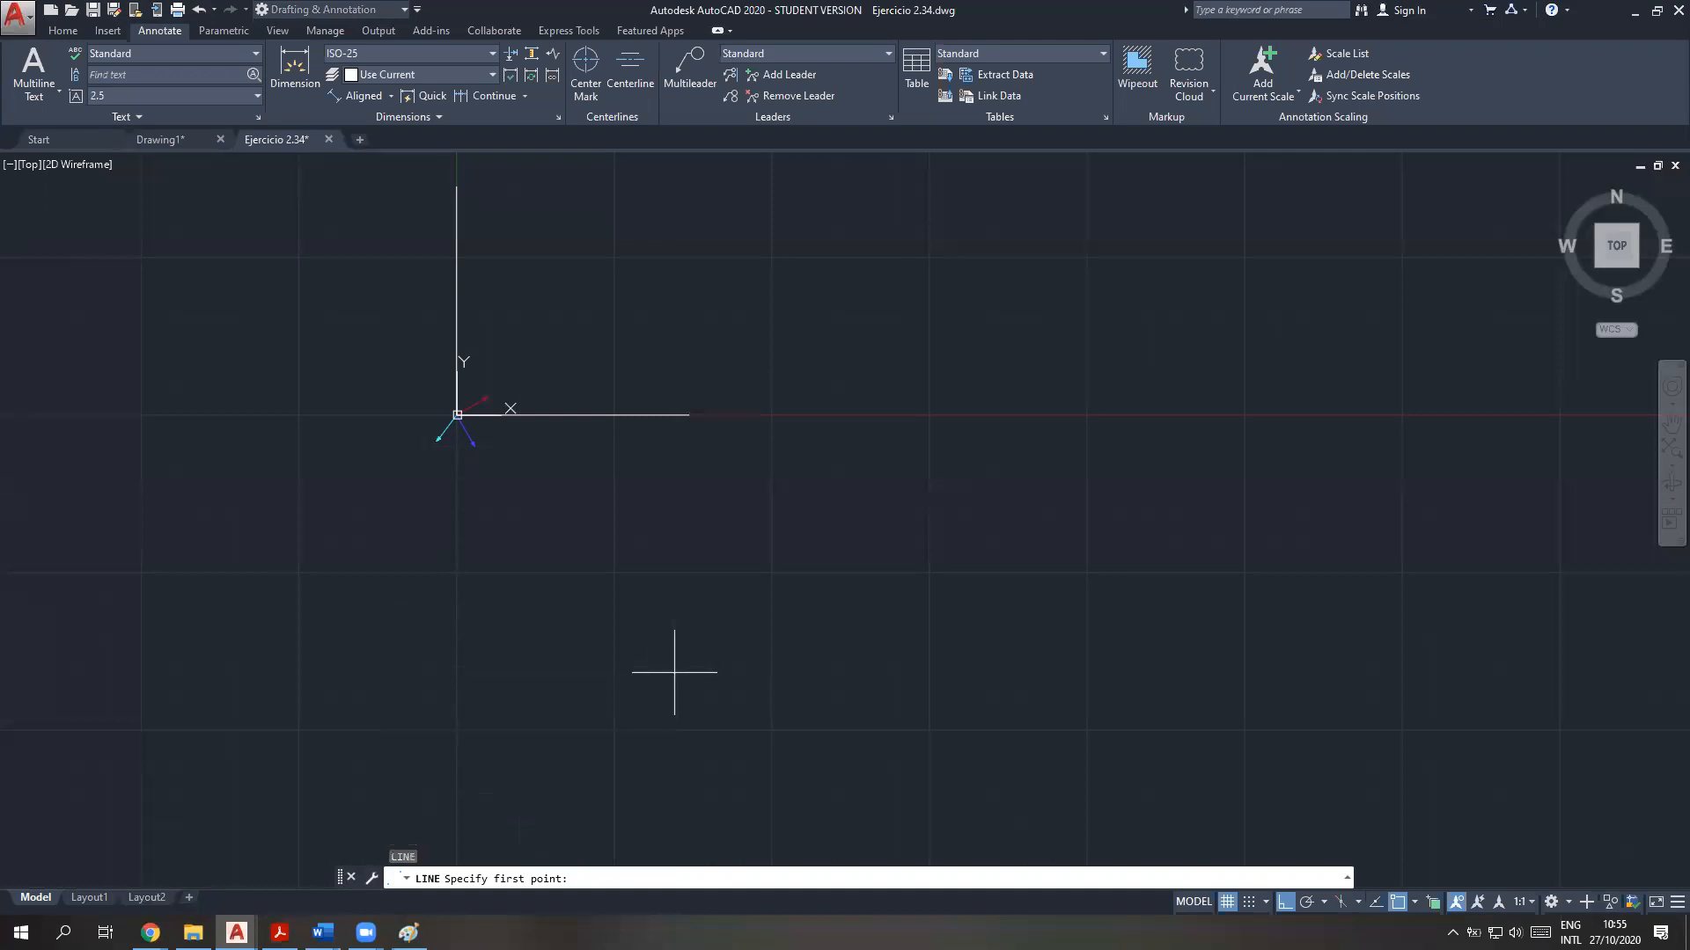
key(Return)
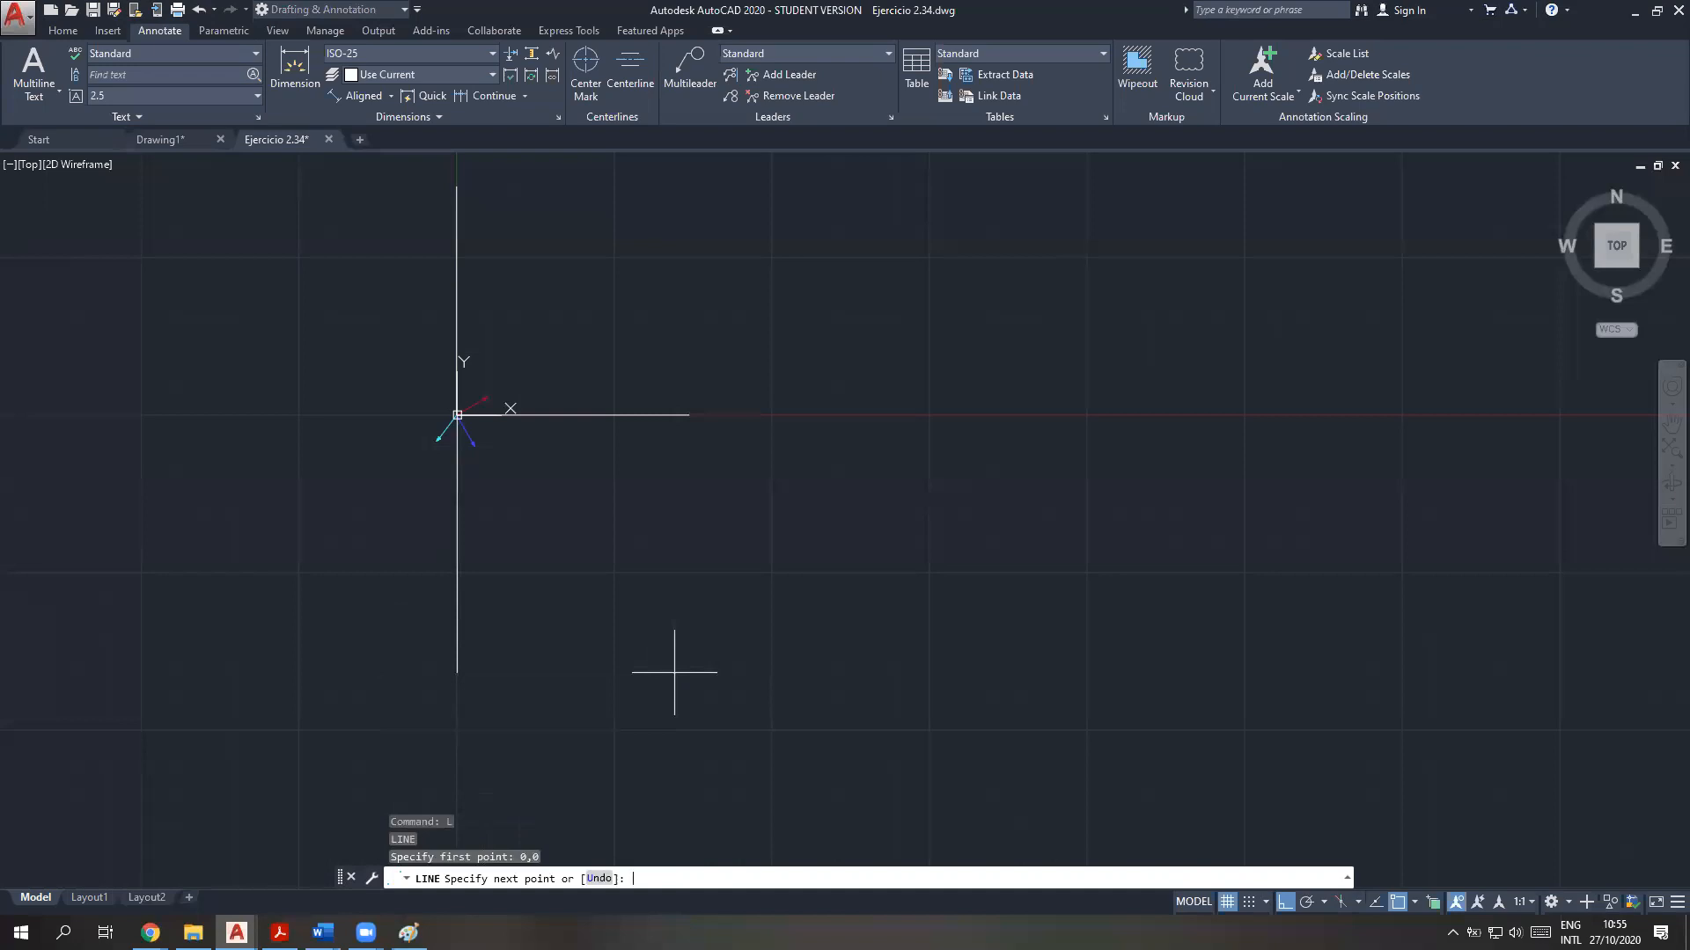
text(!fr)
key(BackSpace)
key(BackSpace)
key(BackSpace)
text(FR)
key(BackSpace)
key(BackSpace)
key(Return)
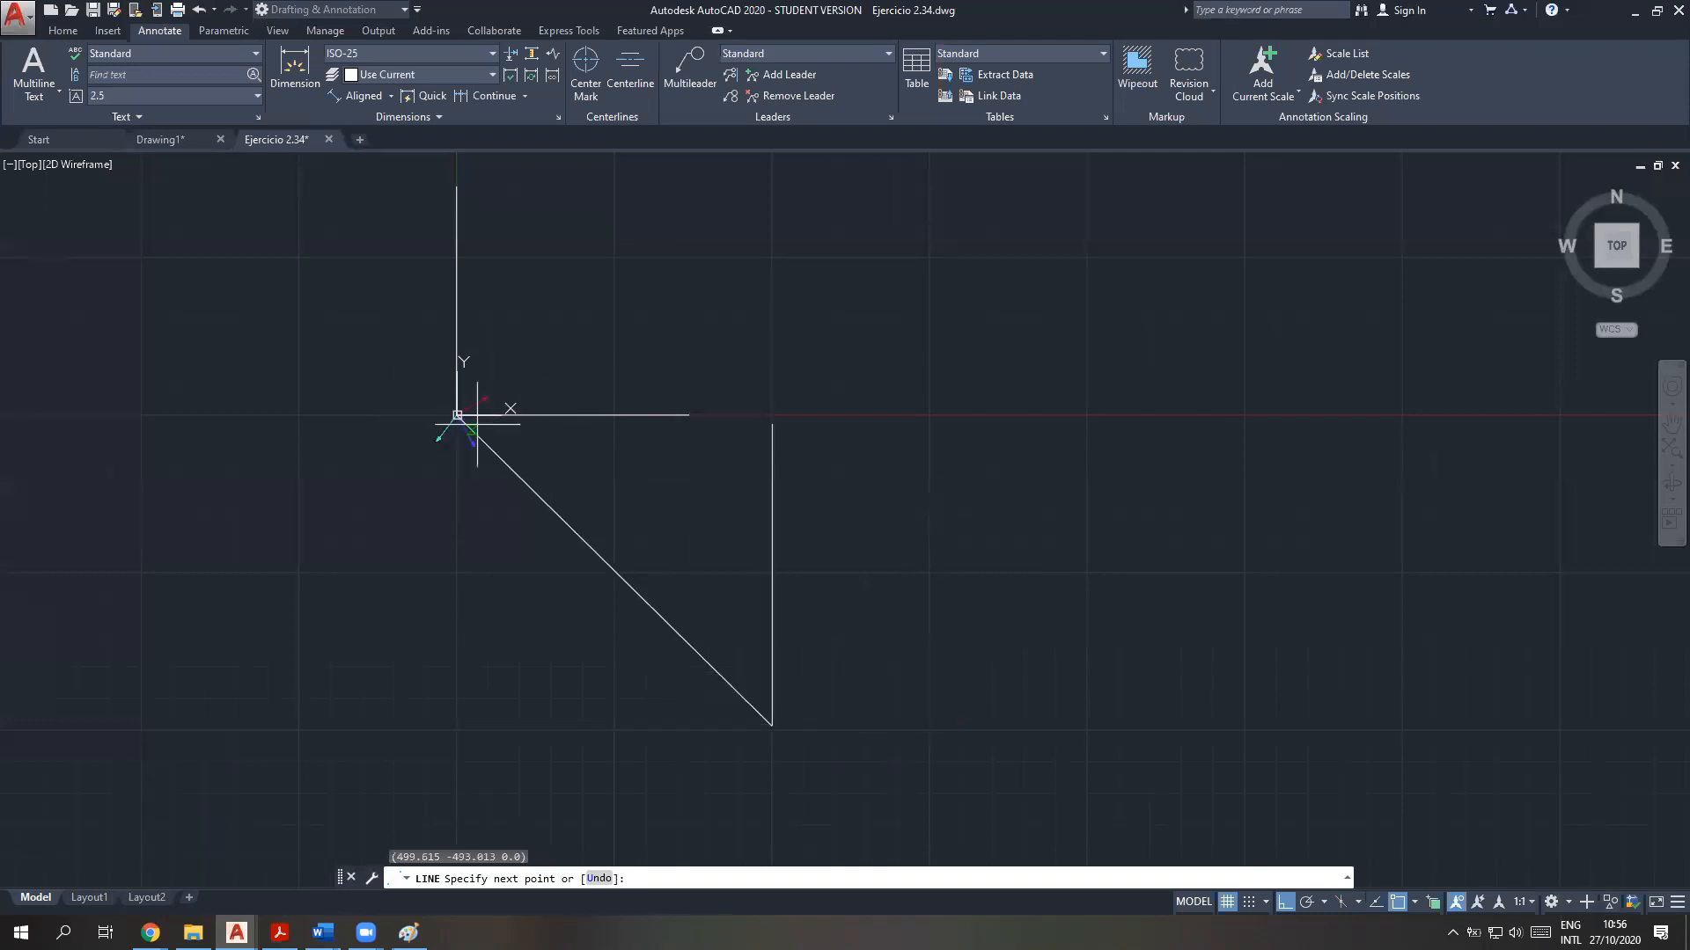
key(Escape)
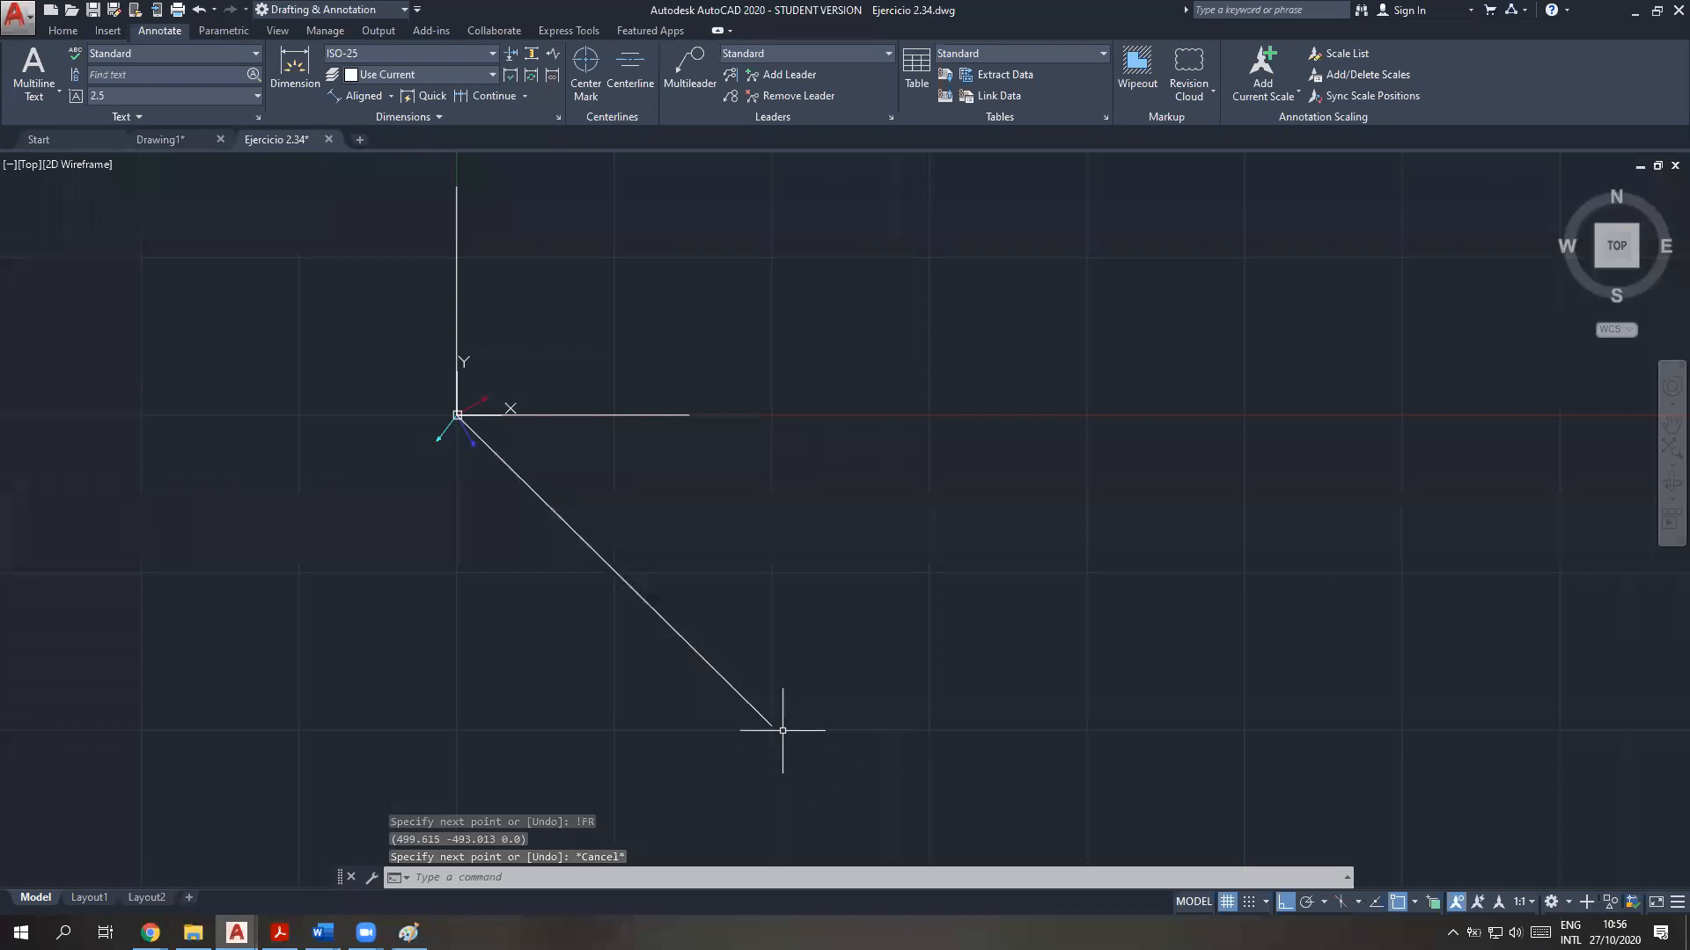
Review the resultant line's entries in the command history, marking the first point 0,0 and the next point !FR
key(F2)
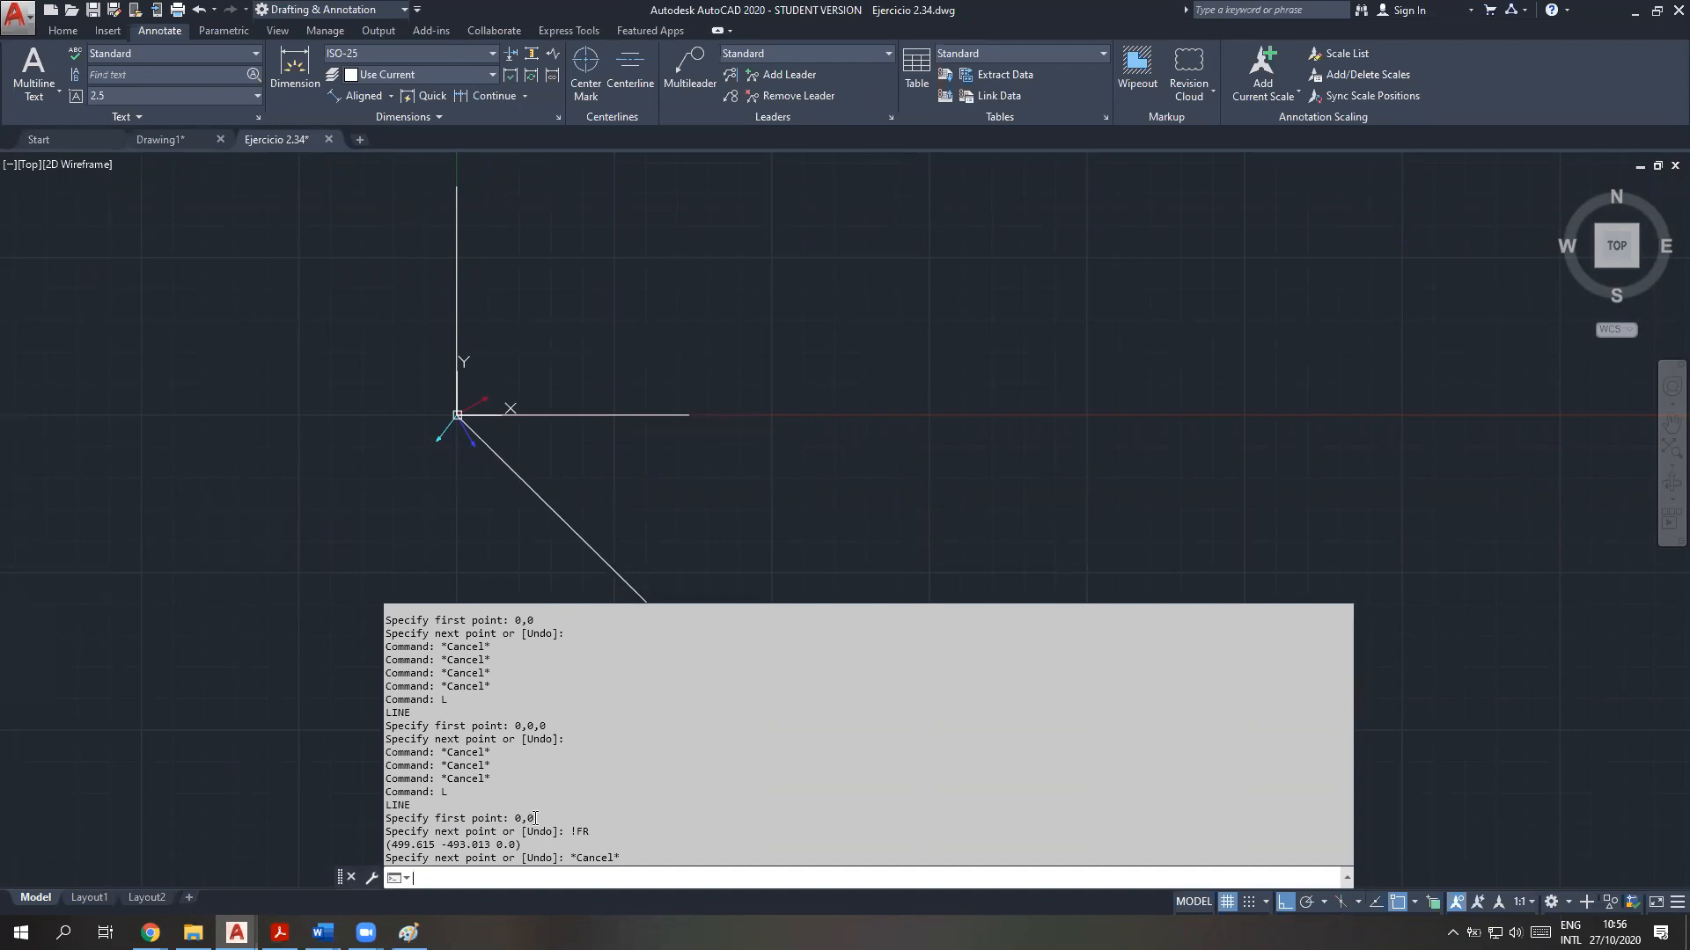
drag(533, 818, 392, 819)
drag(587, 832, 386, 831)
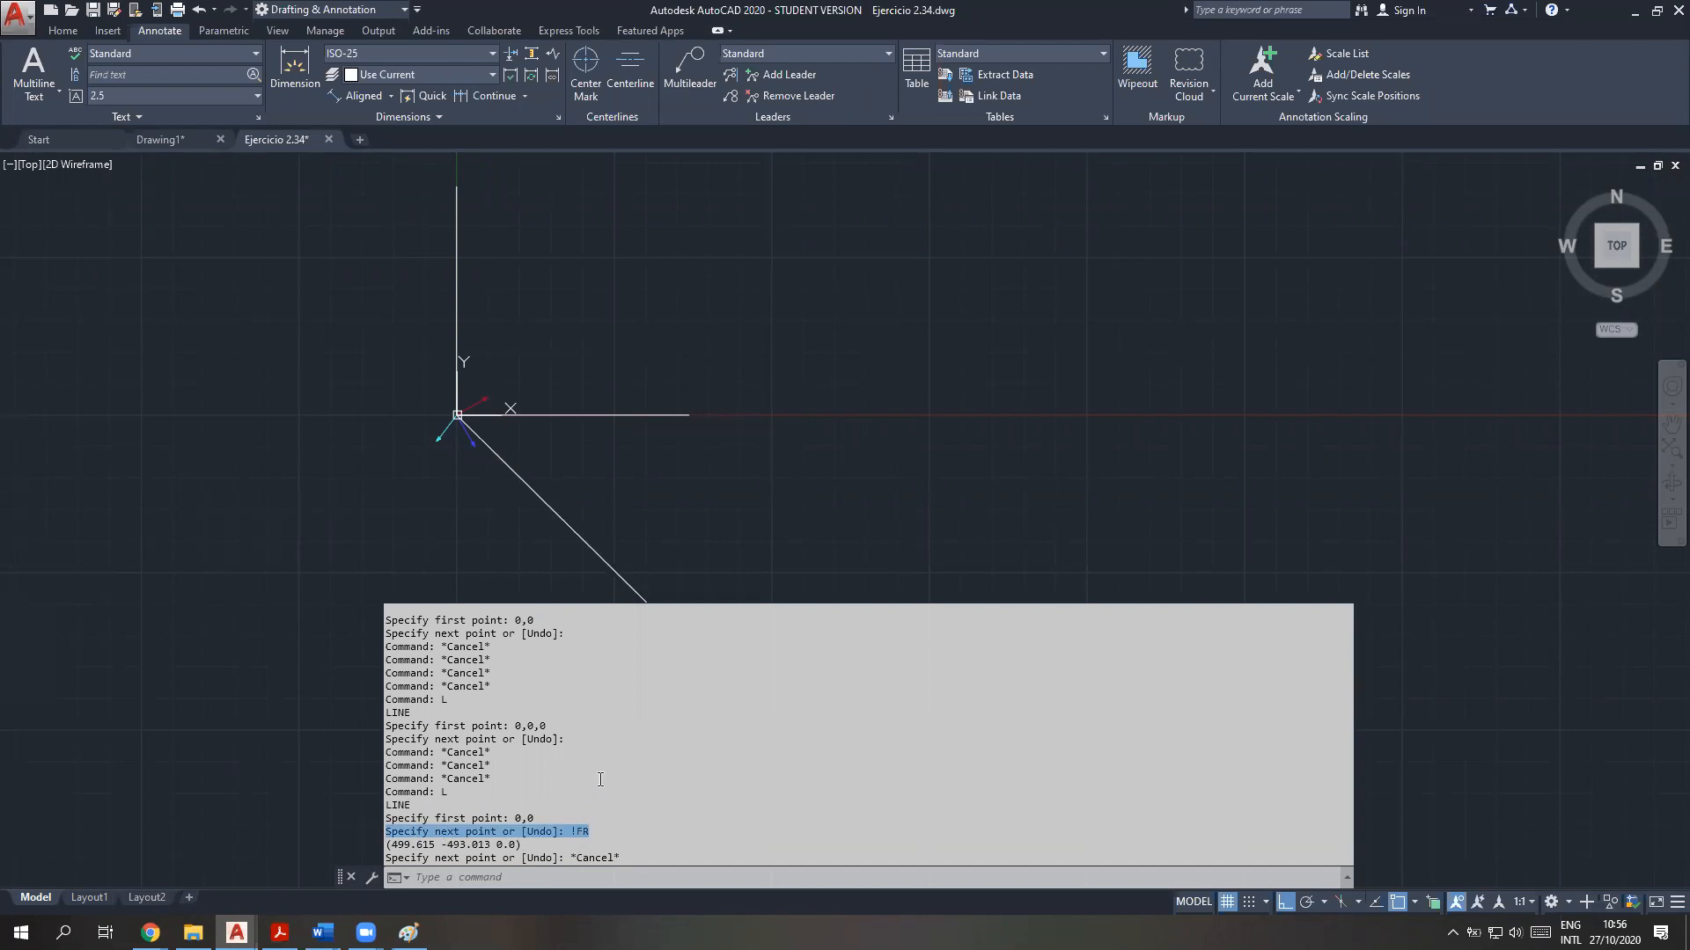
click(655, 568)
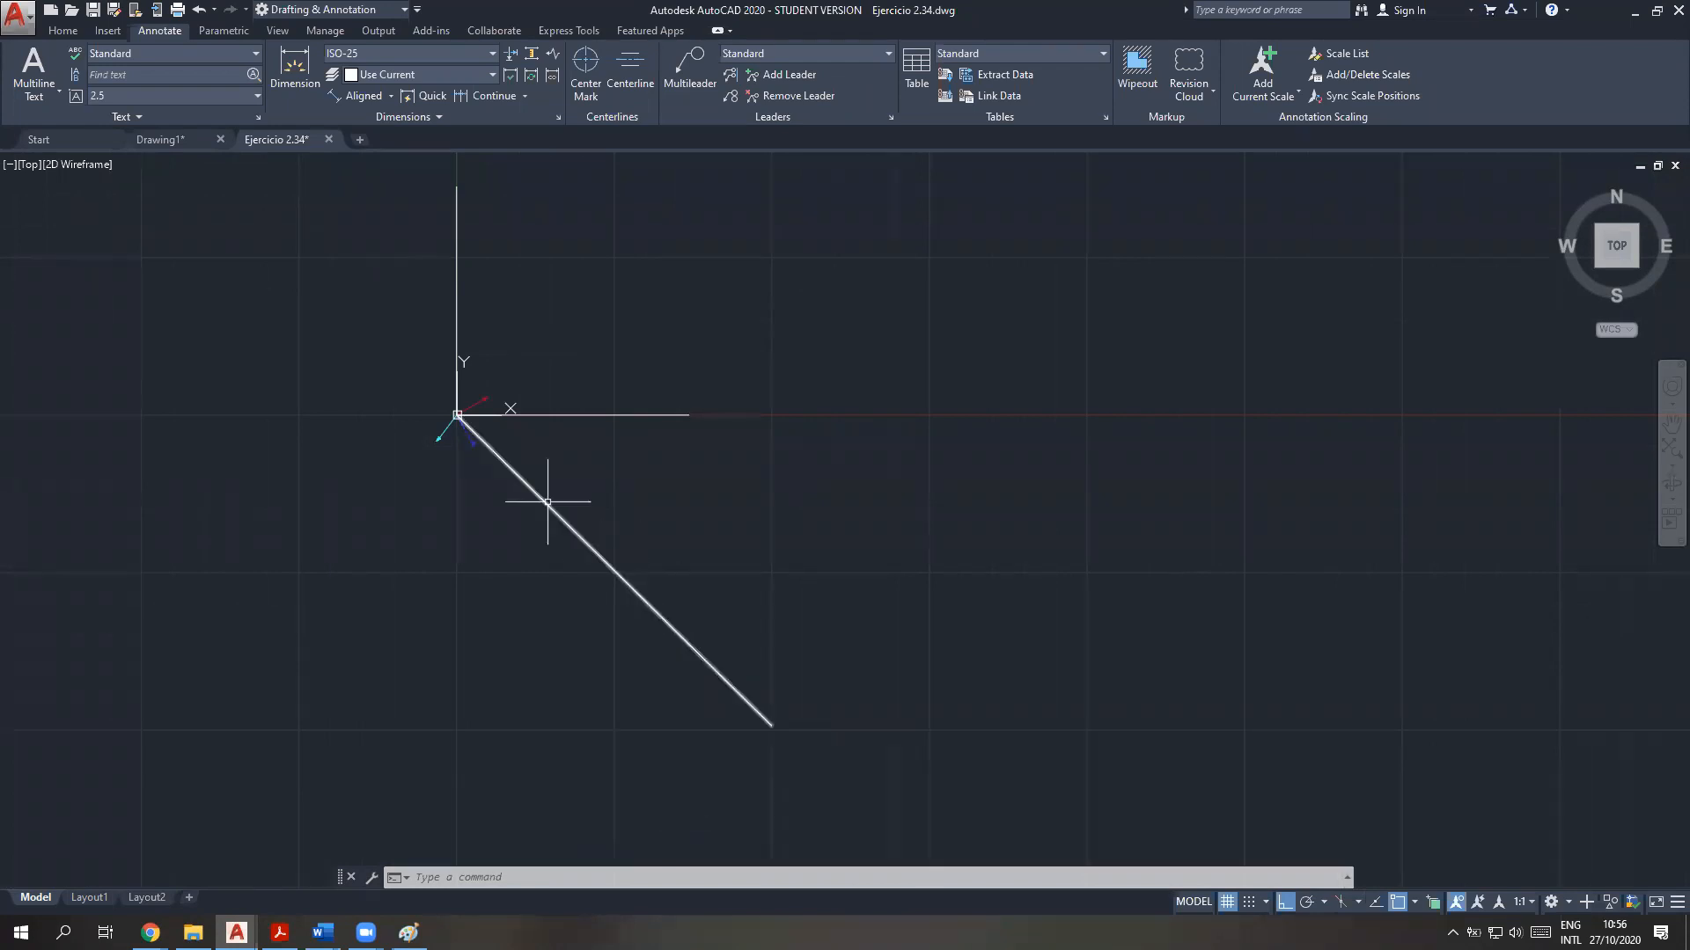
Store the resultant's magnitude with CAL as MFR=DIST(END,END), picking both ends of the resultant line
click(487, 878)
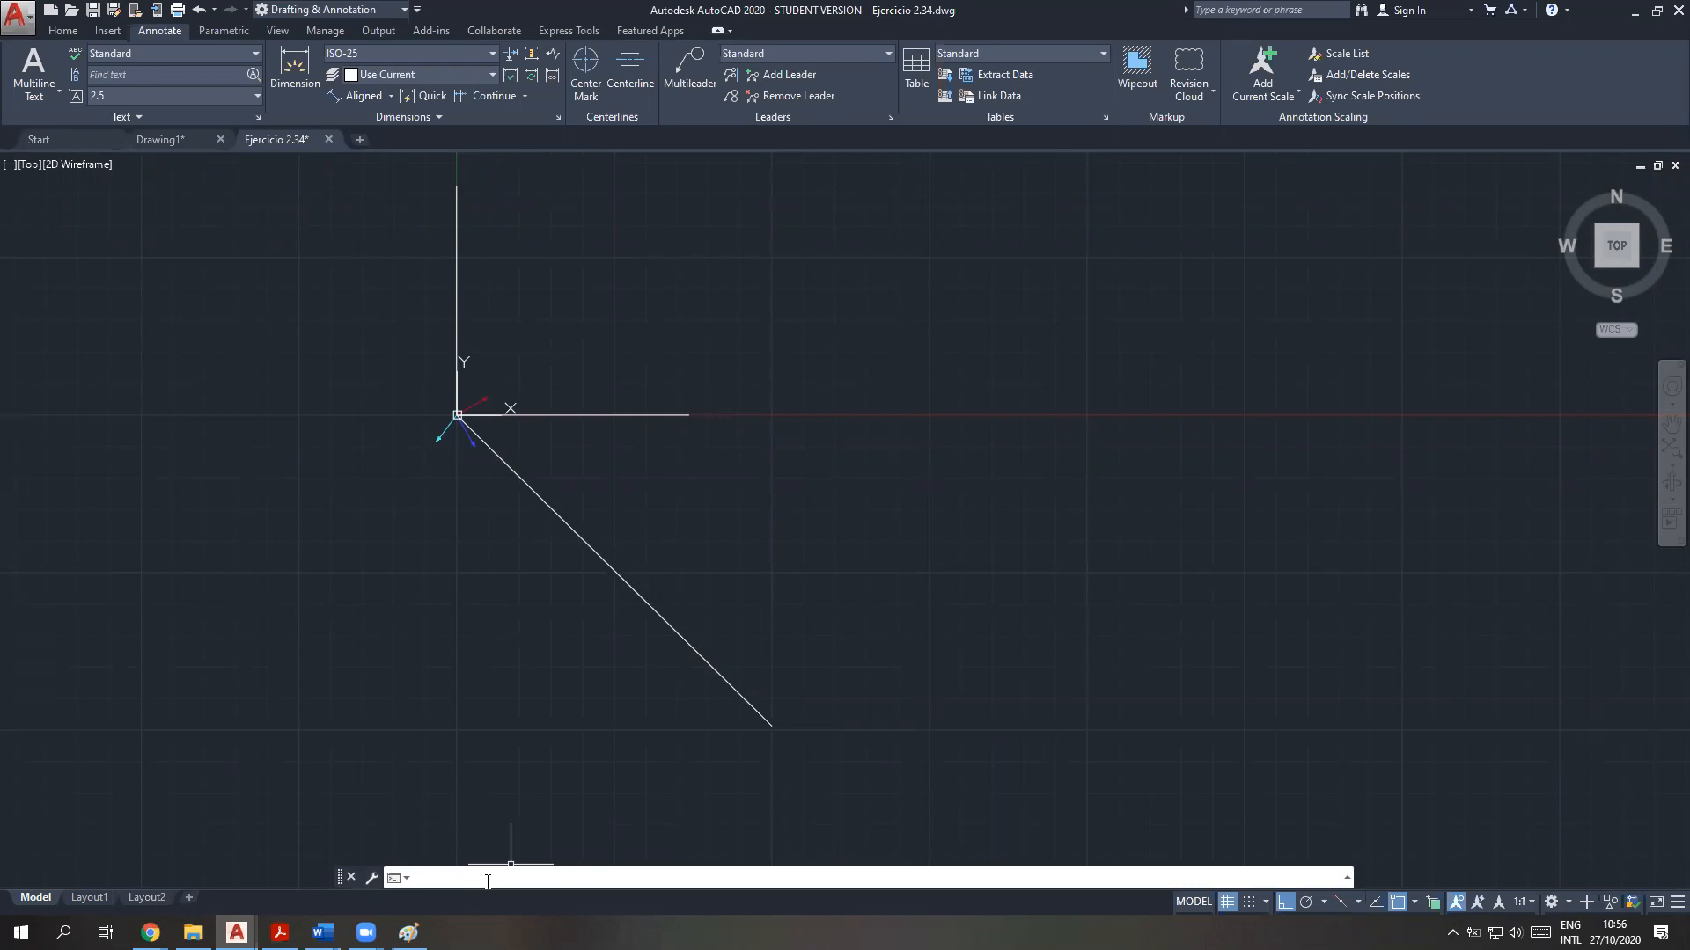
scroll(423, 414, up, 2)
scroll(424, 414, up, 2)
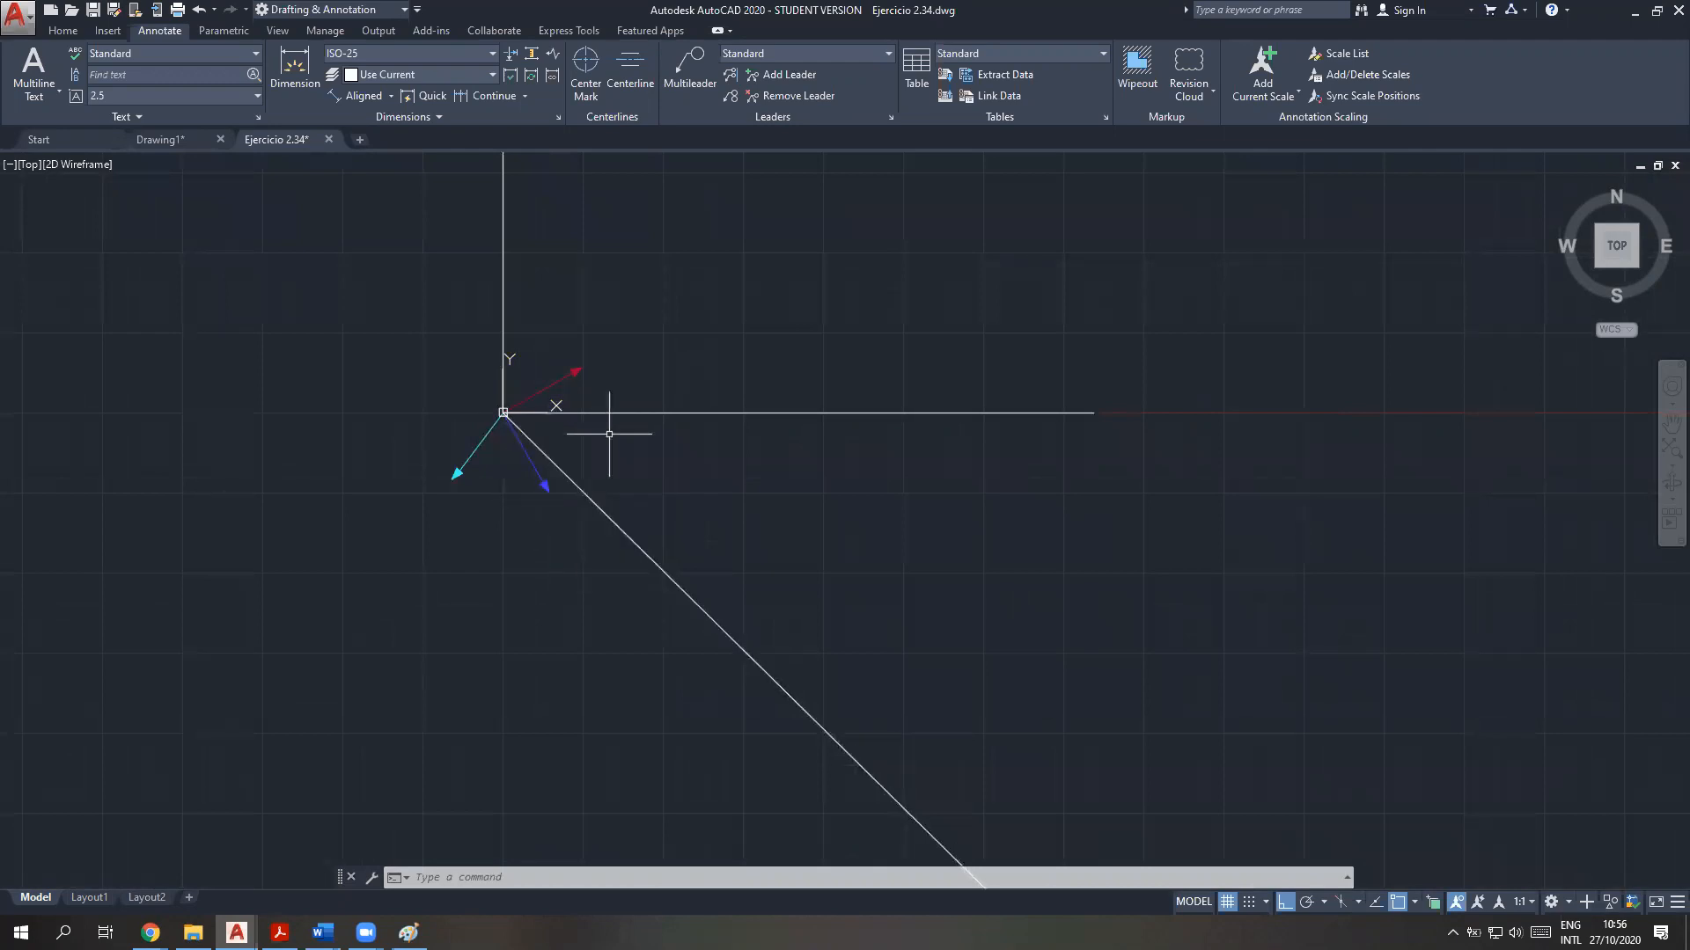
scroll(547, 442, up, 5)
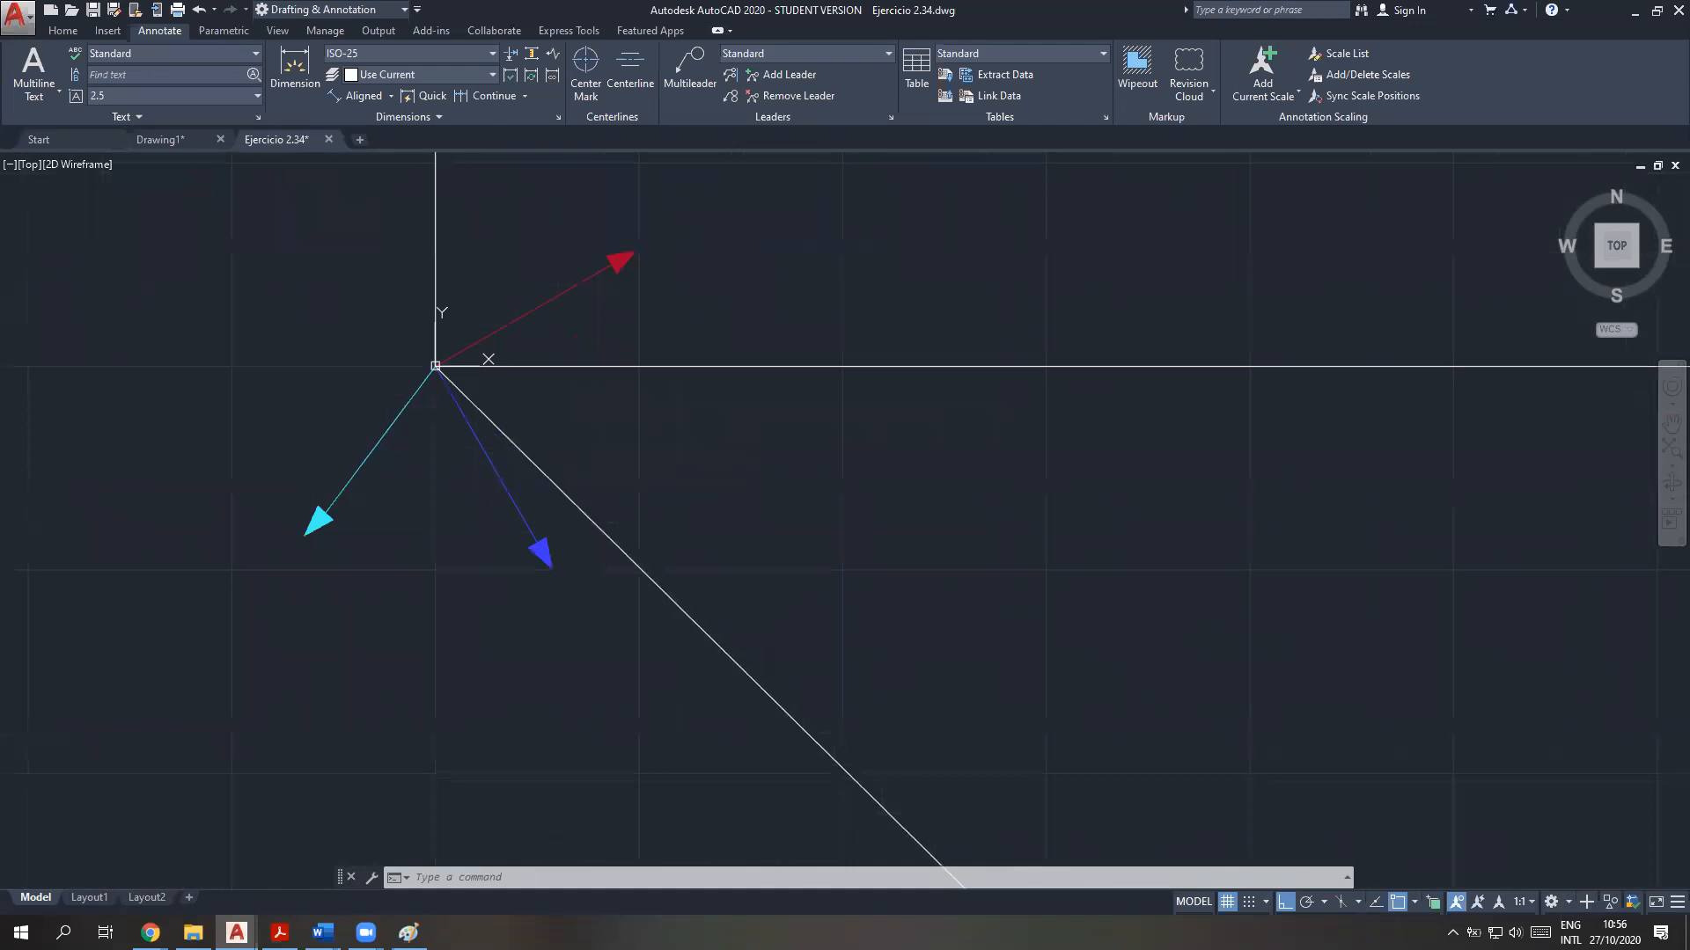
middle_drag(513, 519, 510, 558)
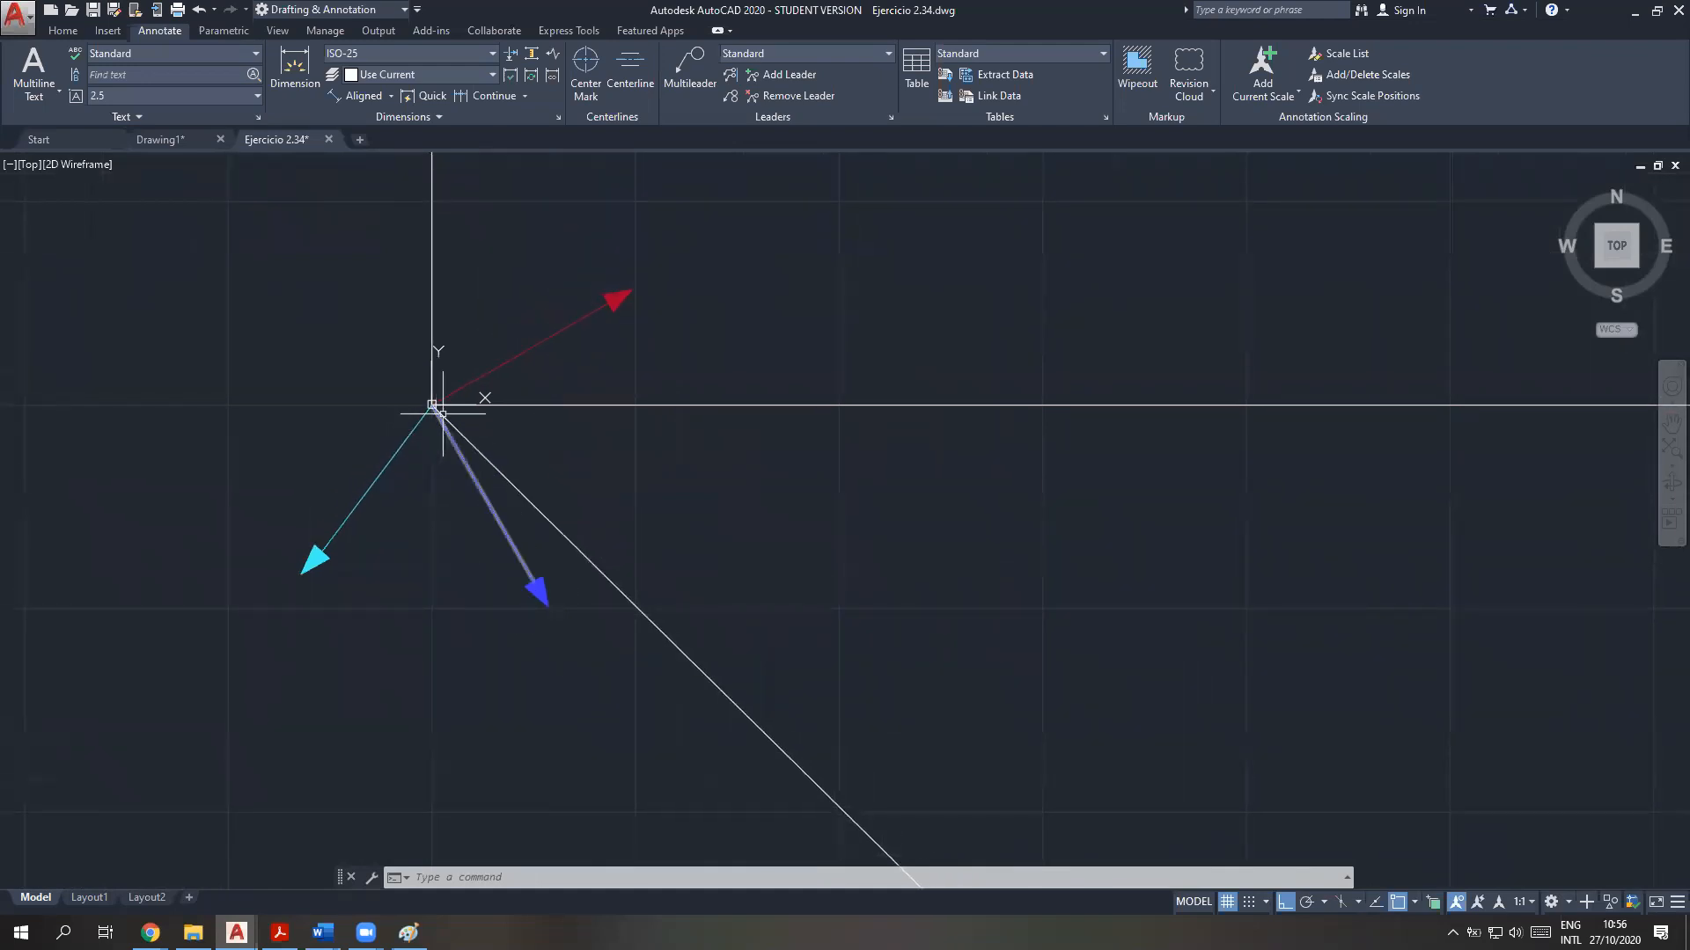
scroll(836, 792, down, 10)
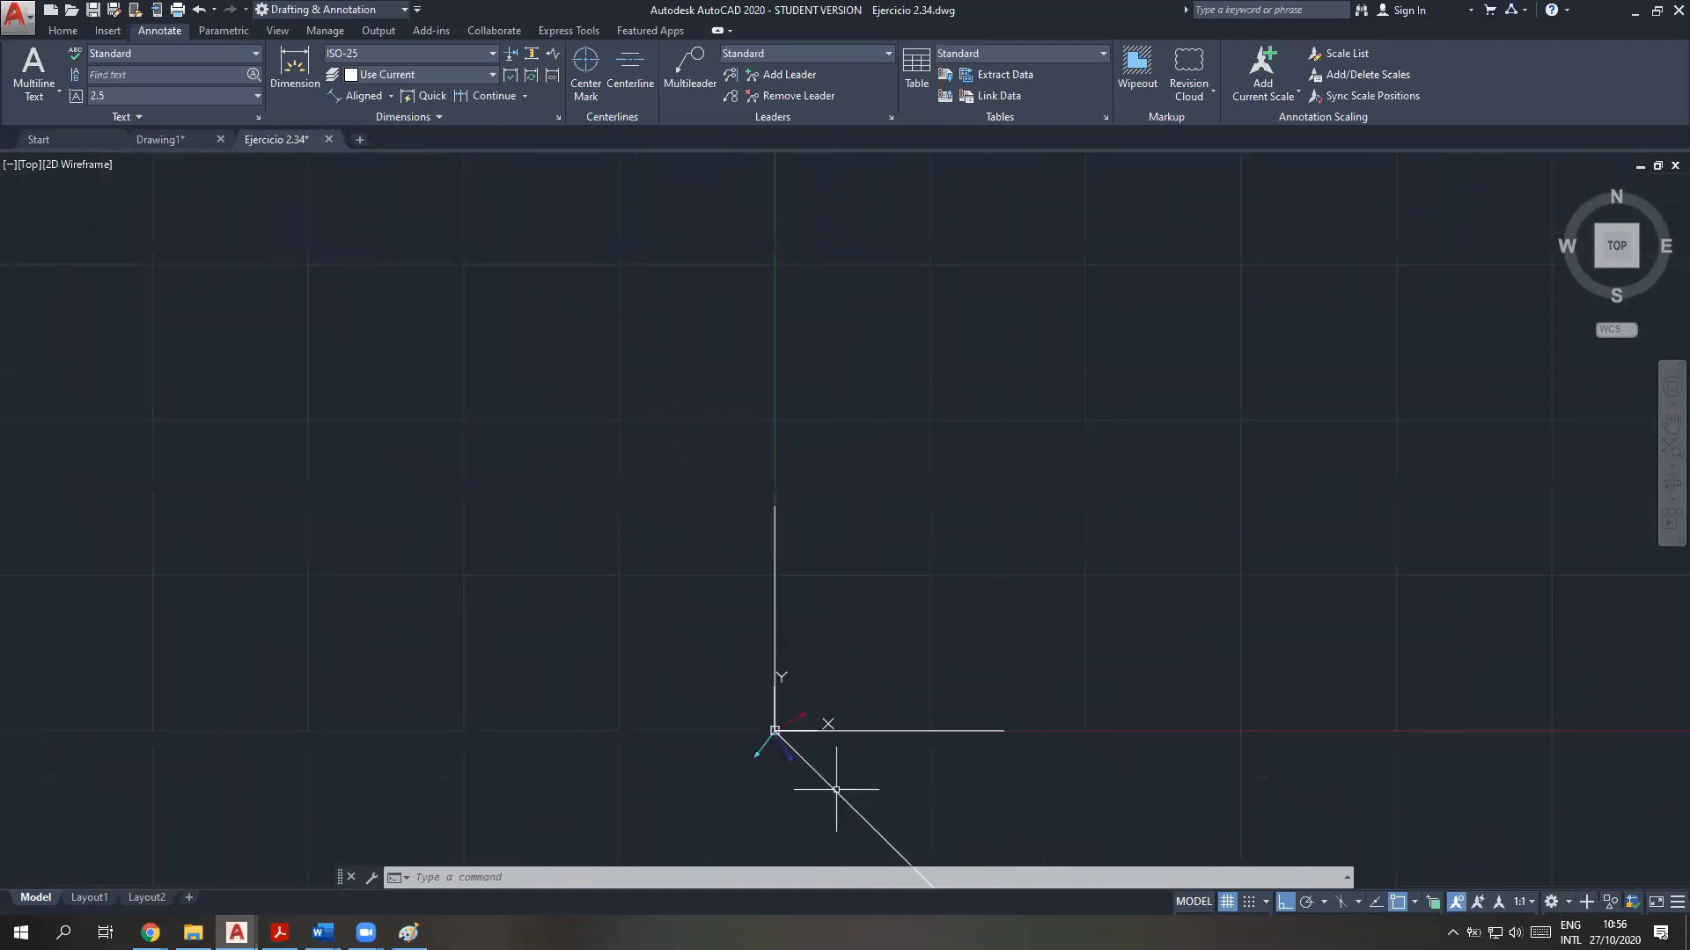
mouse_move(864, 799)
middle_down()
mouse_move(546, 488)
mouse_move(528, 443)
middle_up()
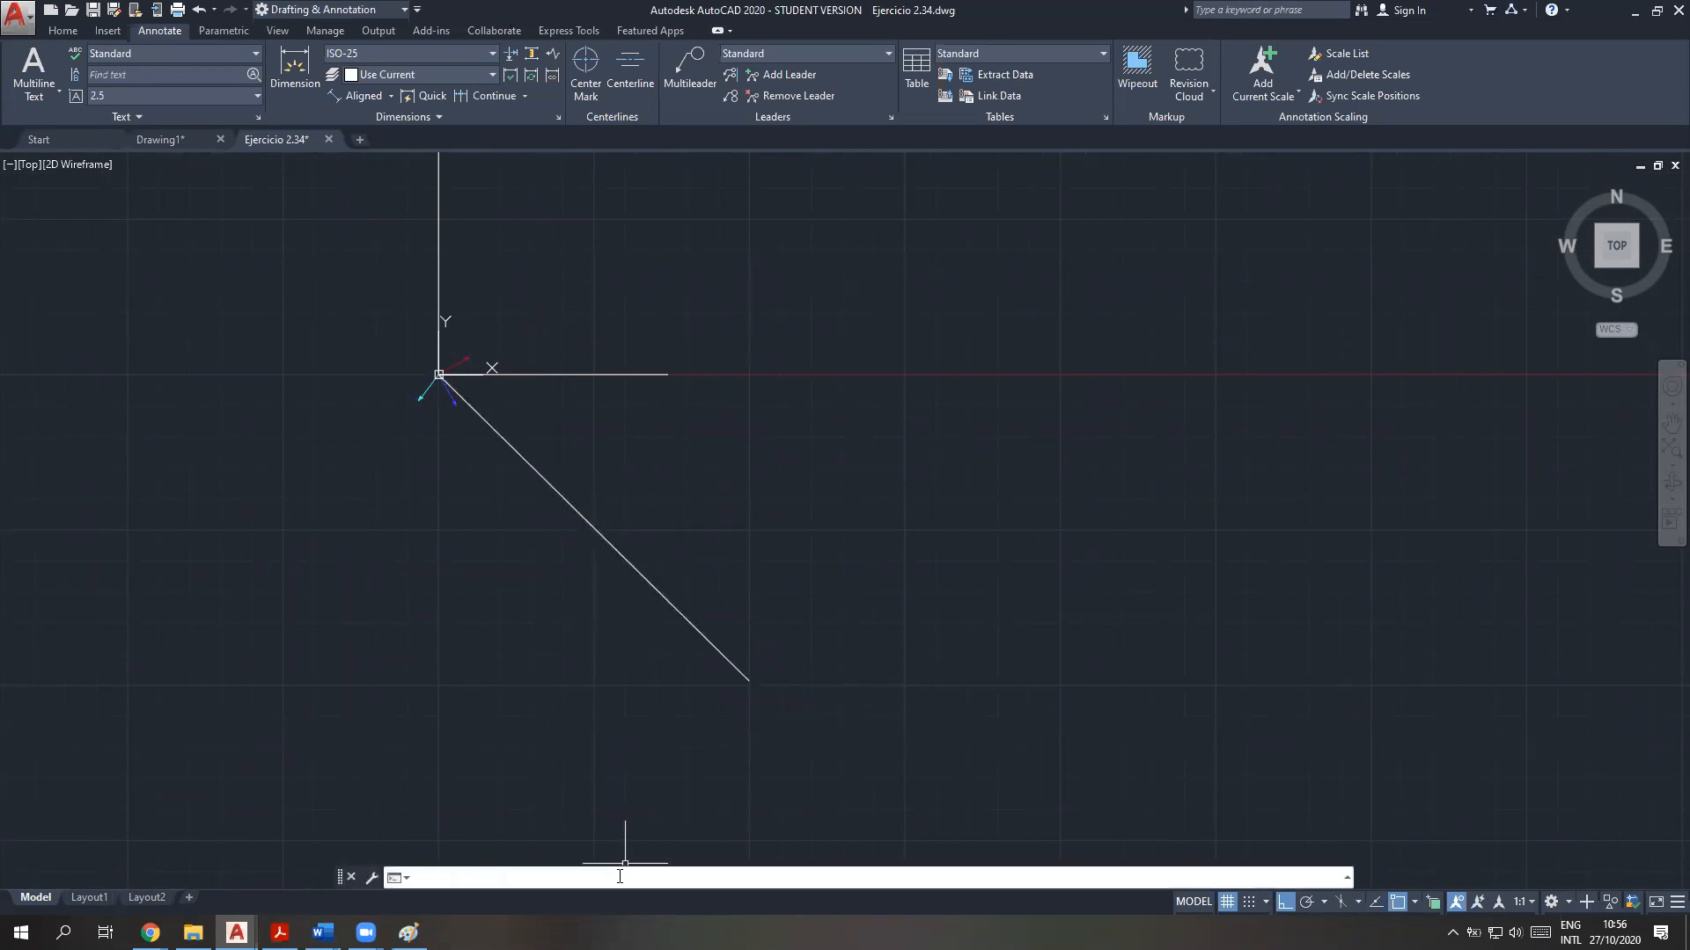
text(cal)
key(Return)
text(MFR)
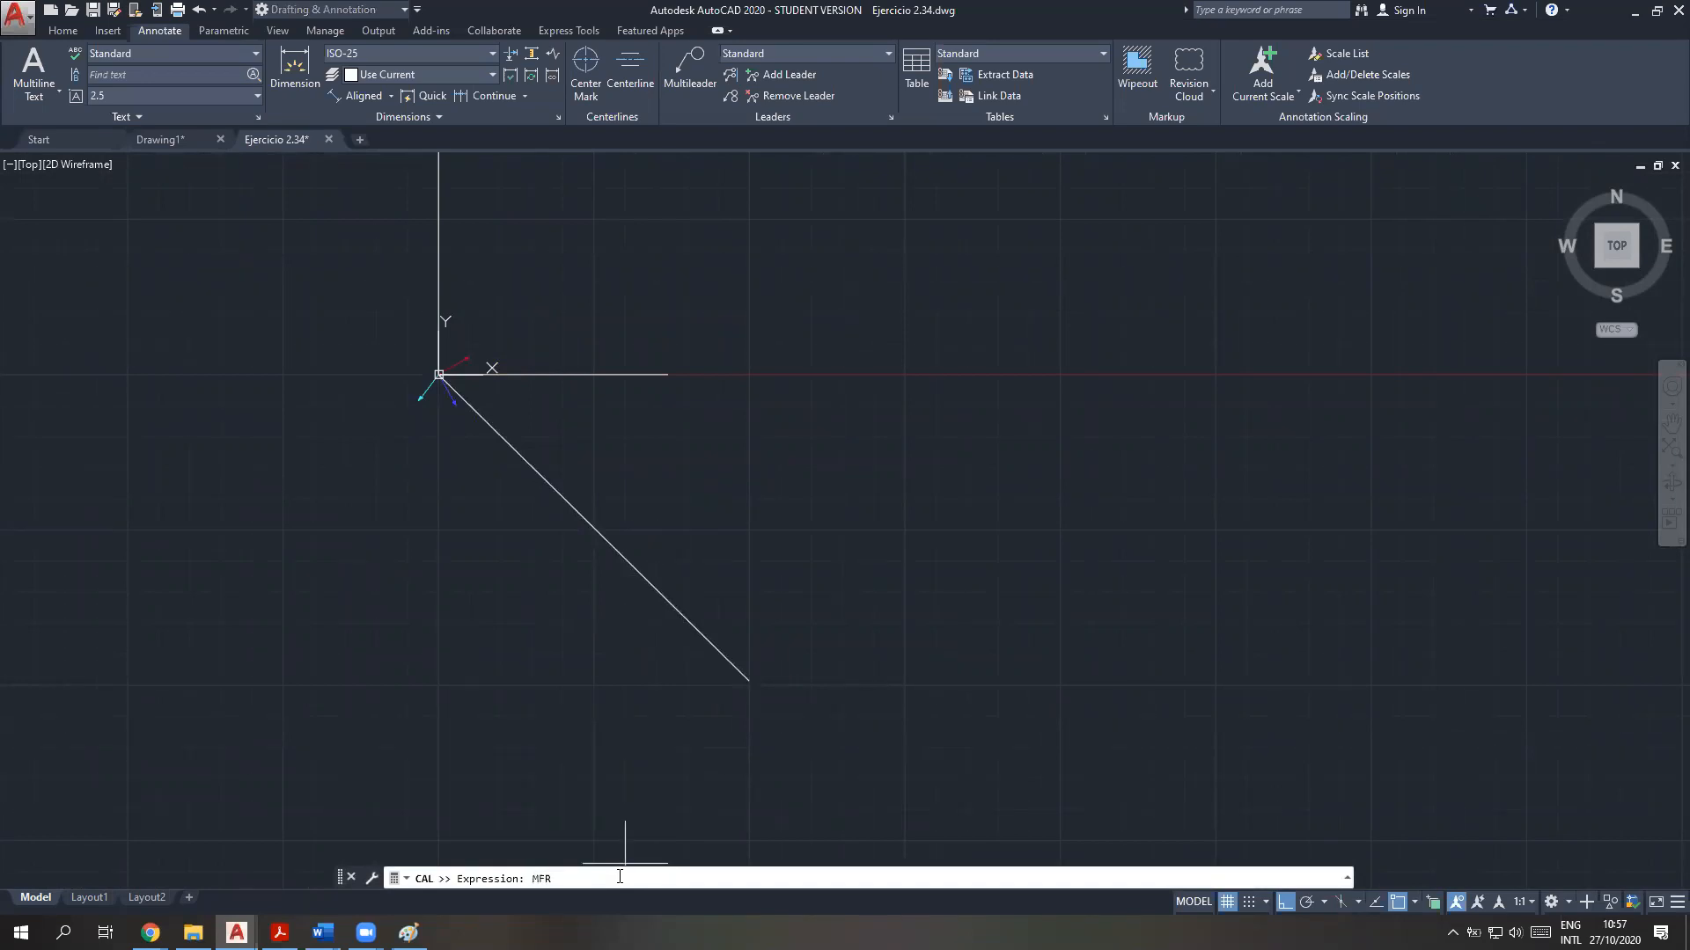
text(=DIST(END,END)
key(Return)
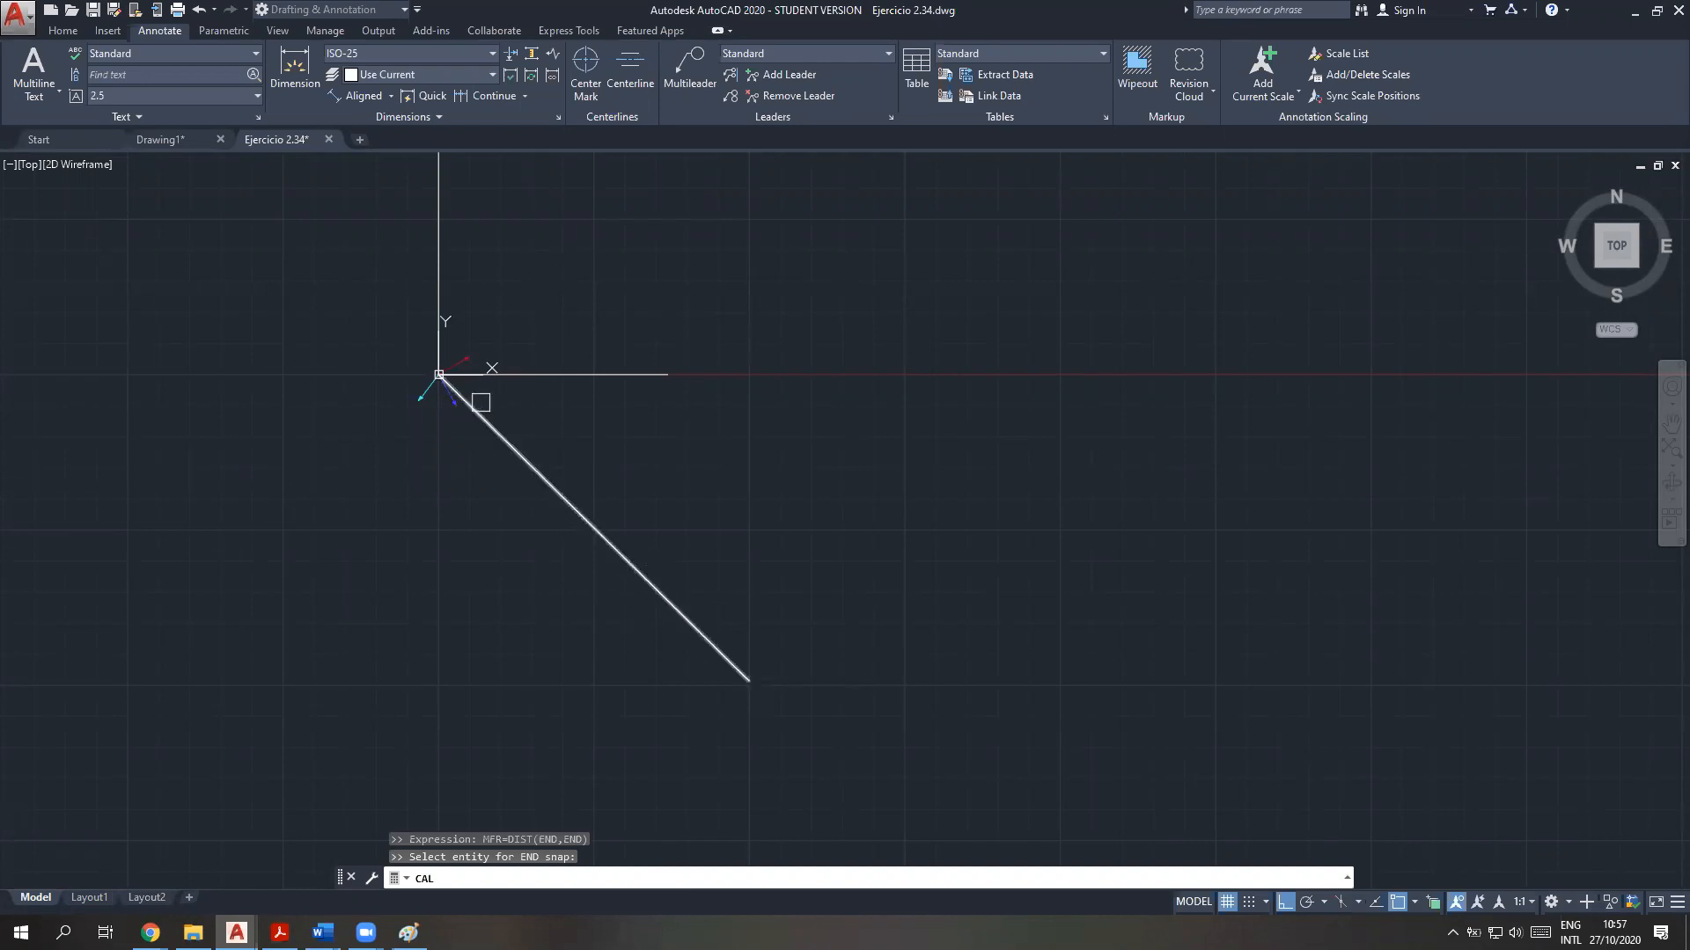
click(478, 415)
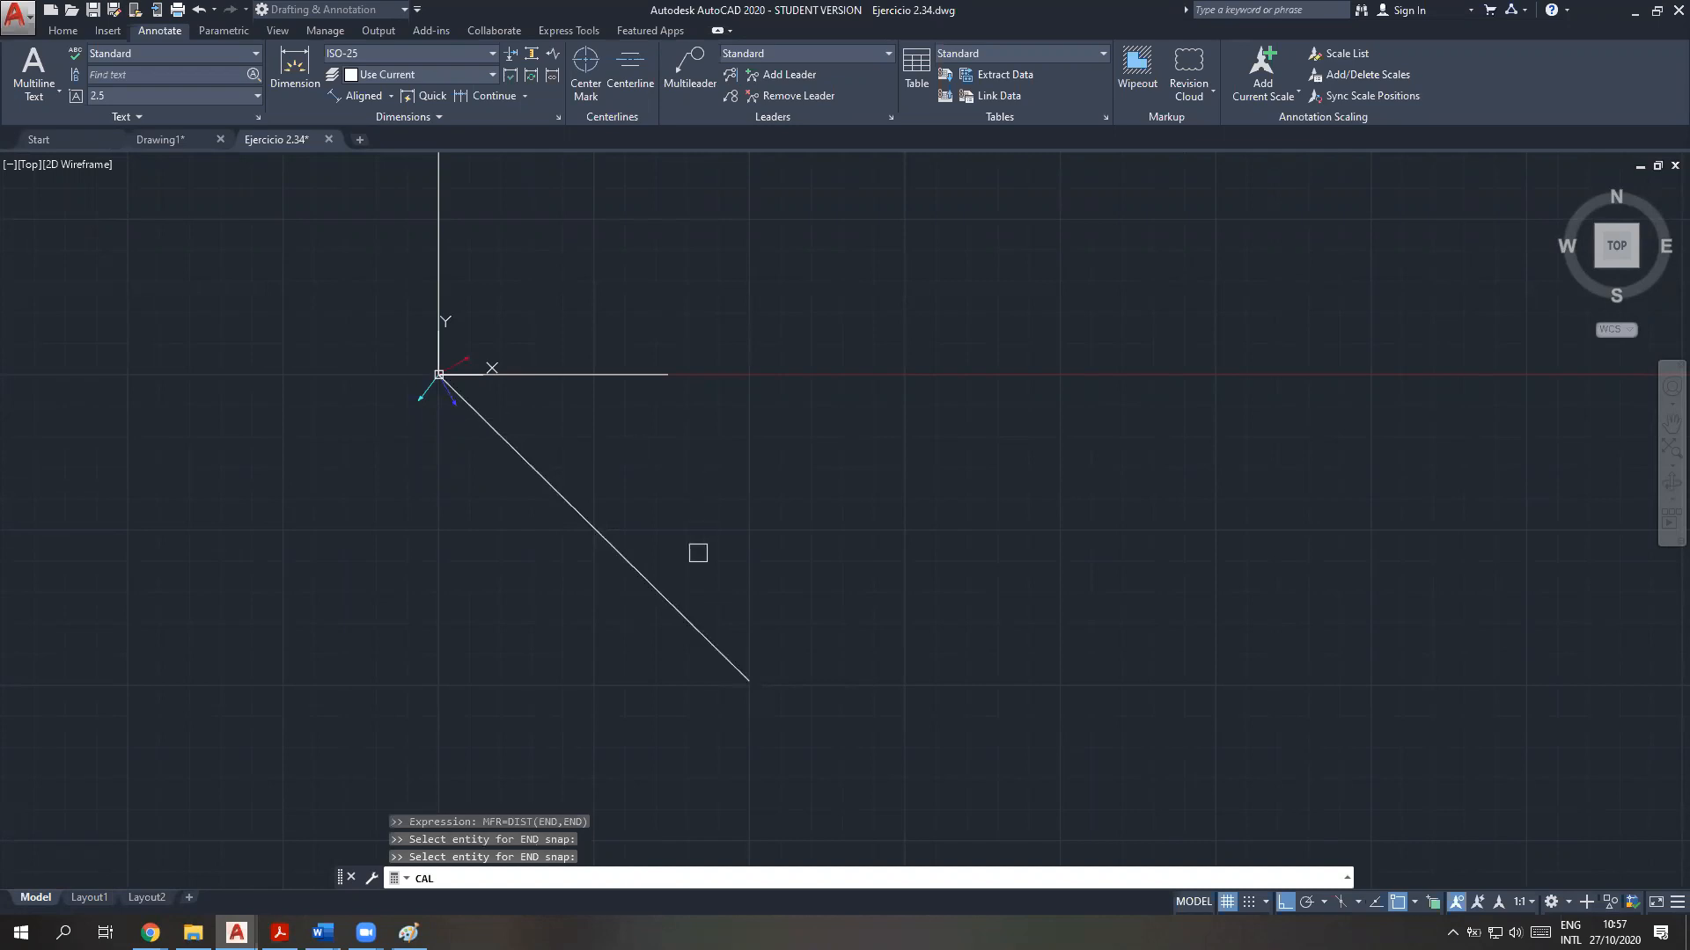
click(708, 637)
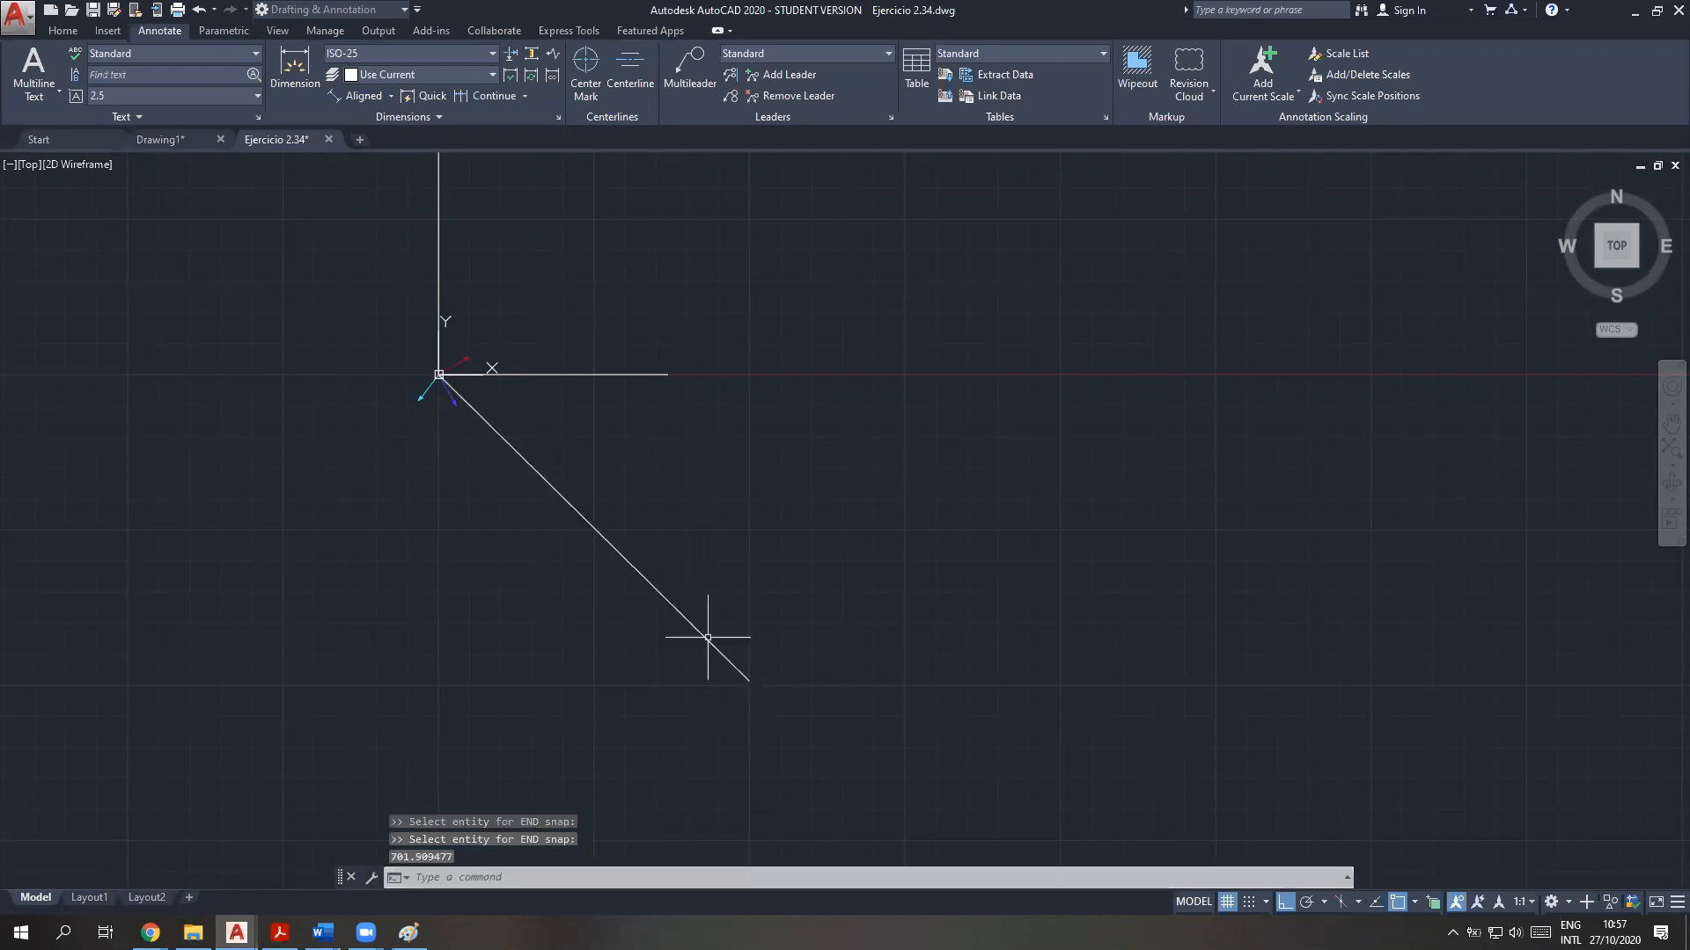
Query the stored resultant magnitude with !MFR
click(414, 877)
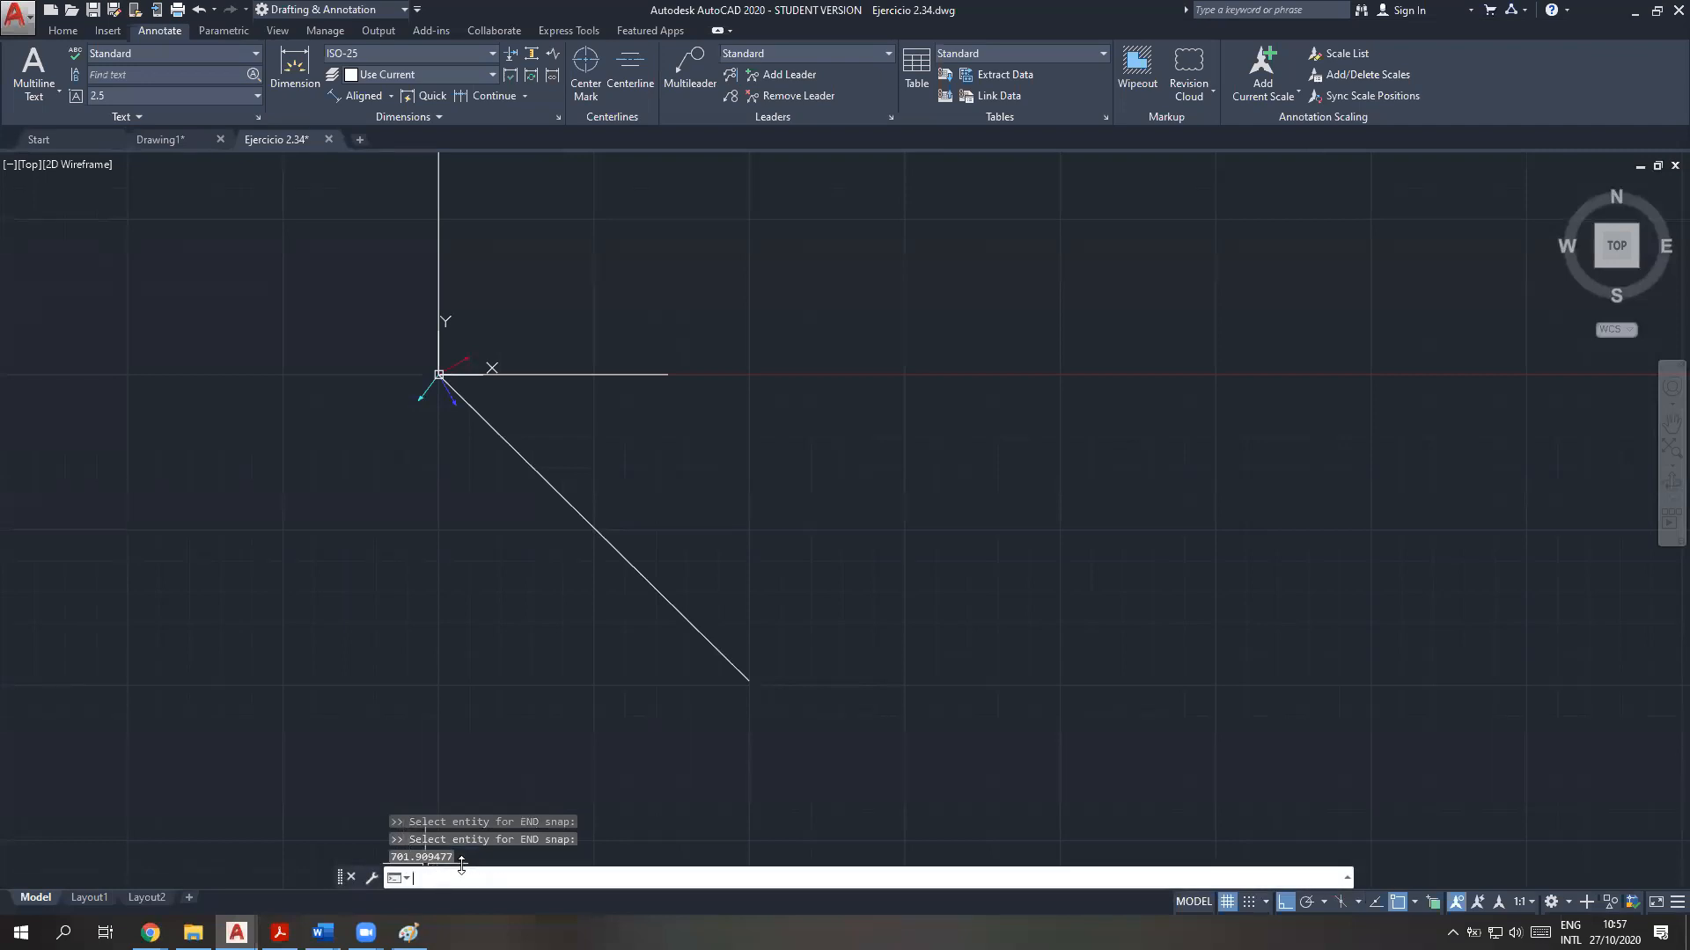
text(!)
key(BackSpace)
key(BackSpace)
text(mea)
key(BackSpace)
key(BackSpace)
key(BackSpace)
text(!mfr)
key(Return)
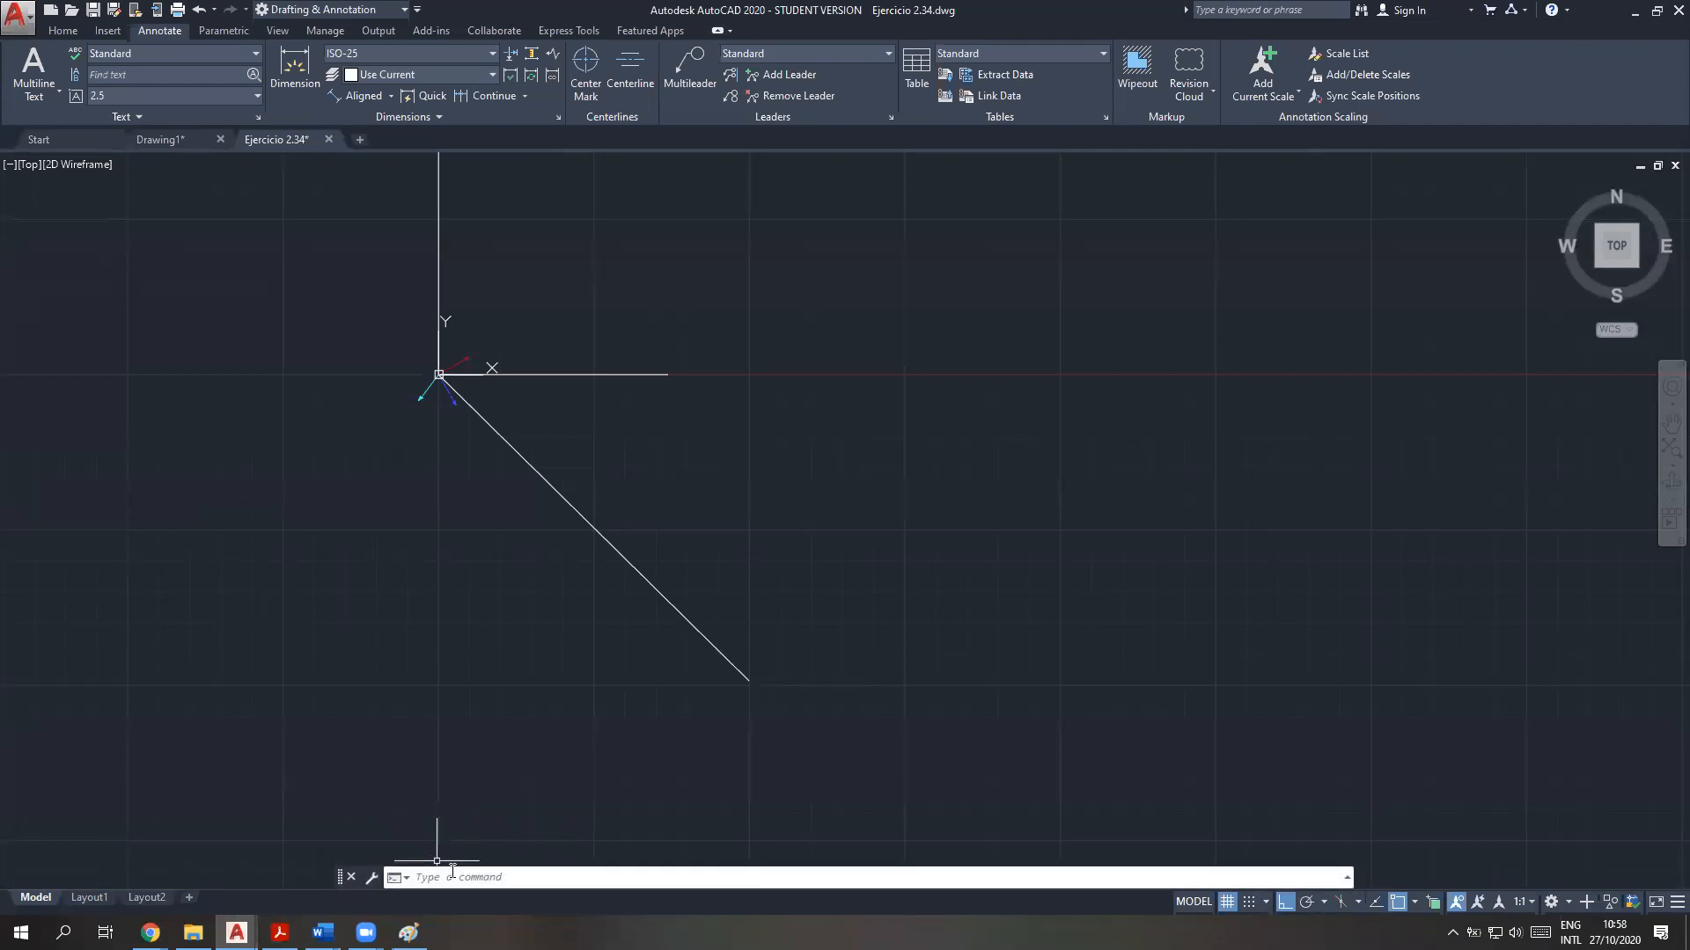
Switch to the Teoría vectores PDF and highlight procedure step 4 about graphing the resultant force to obtain its magnitude
click(280, 933)
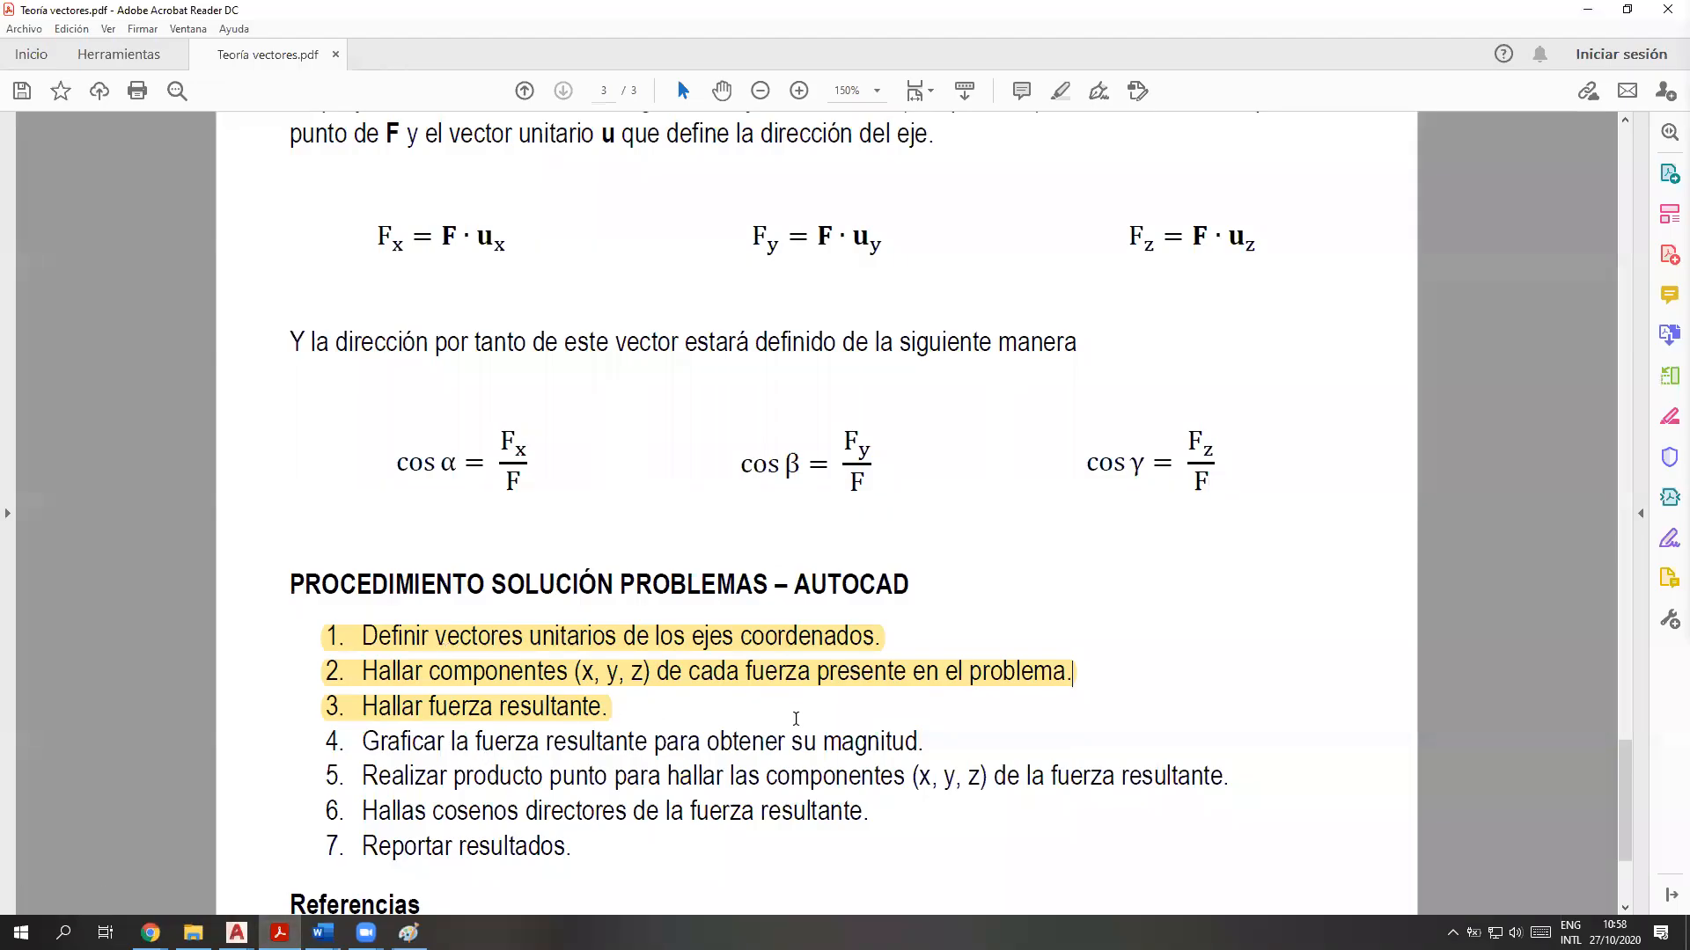
drag(924, 742, 337, 743)
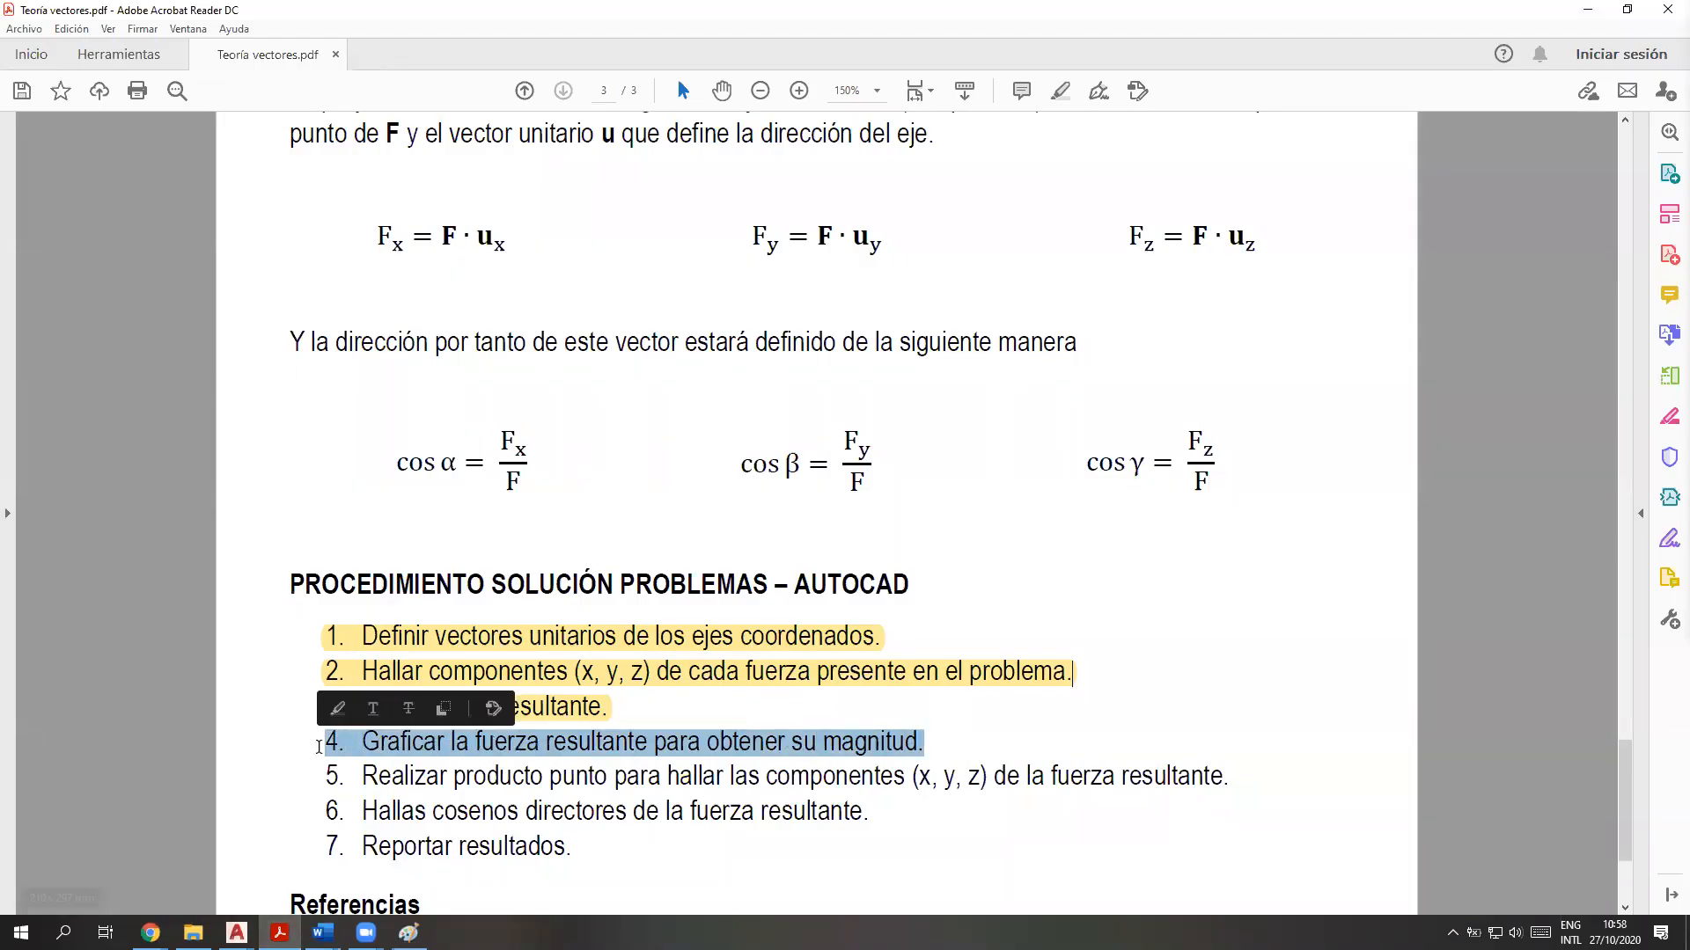
click(336, 707)
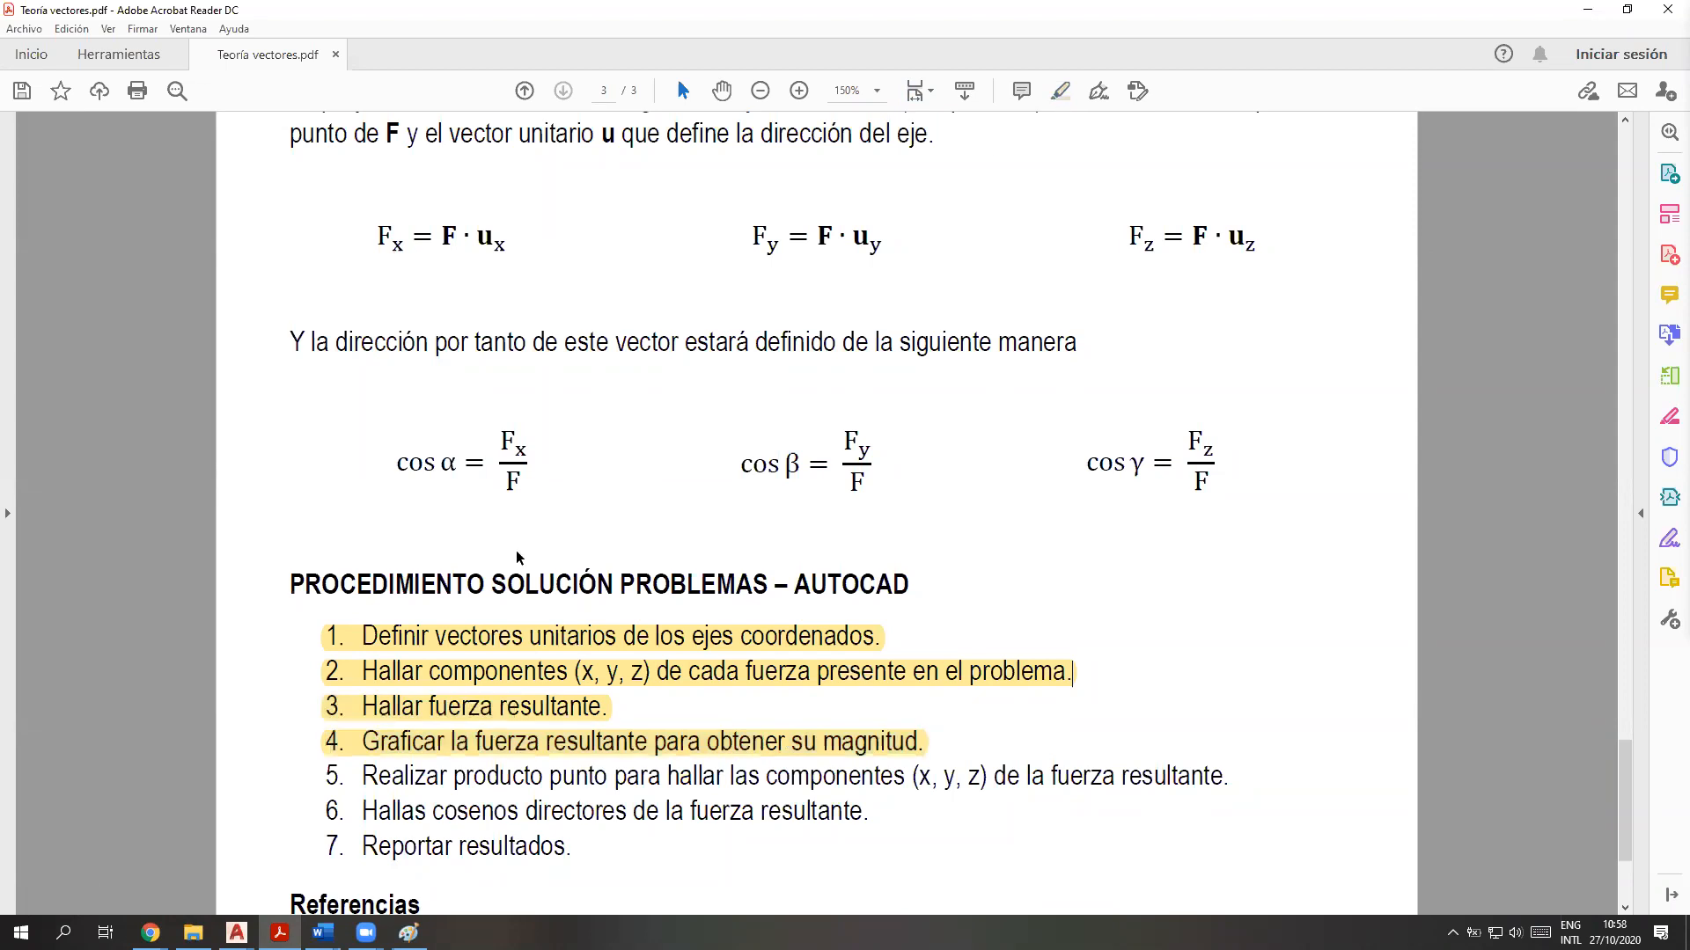
Examine procedure step 5 and the dot-product and direction cosine formulas that apply to the resultant
scroll(436, 669, down, 3)
drag(361, 649, 1252, 651)
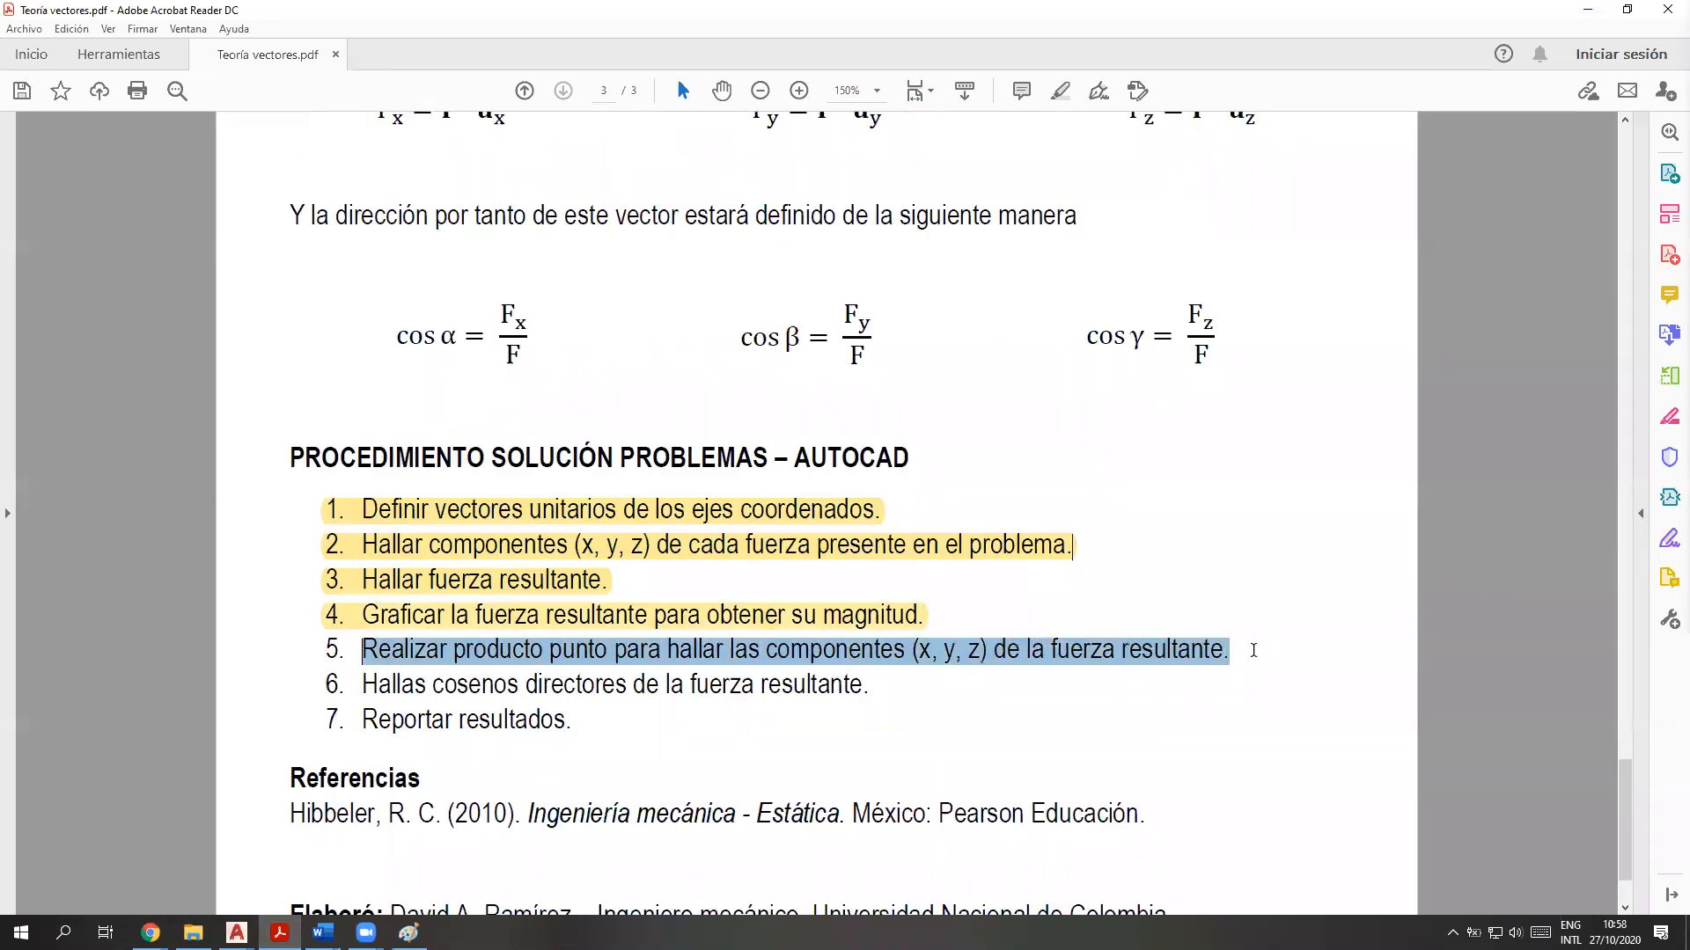
click(1211, 651)
scroll(957, 736, up, 4)
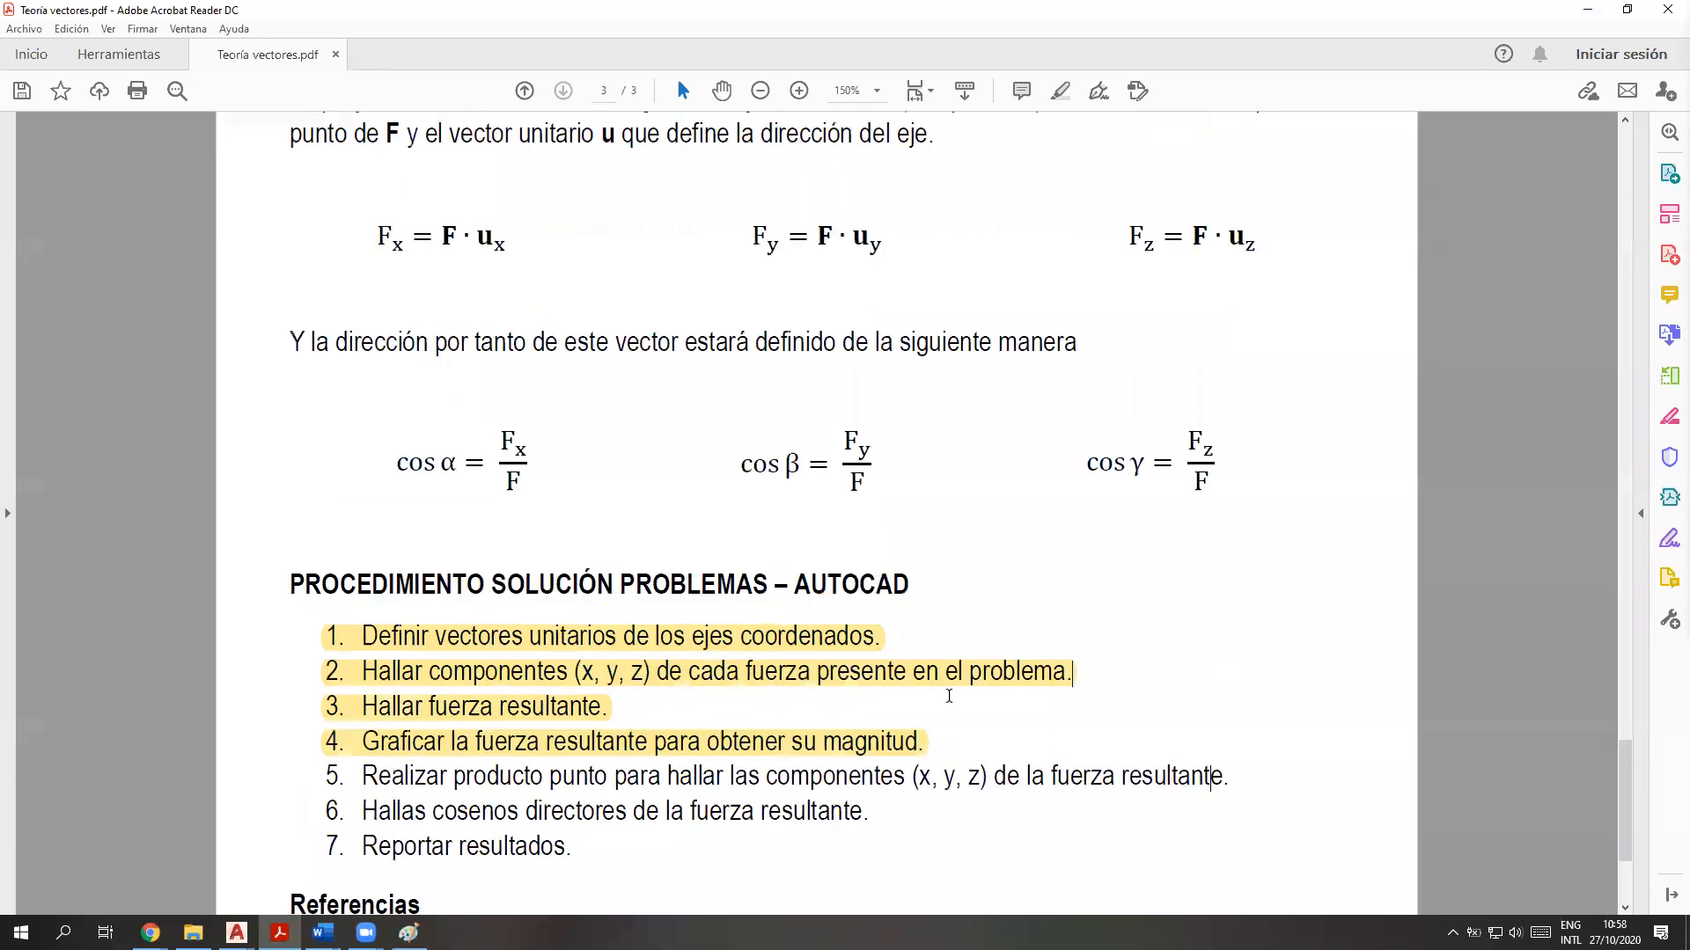
drag(376, 280, 998, 606)
click(1323, 484)
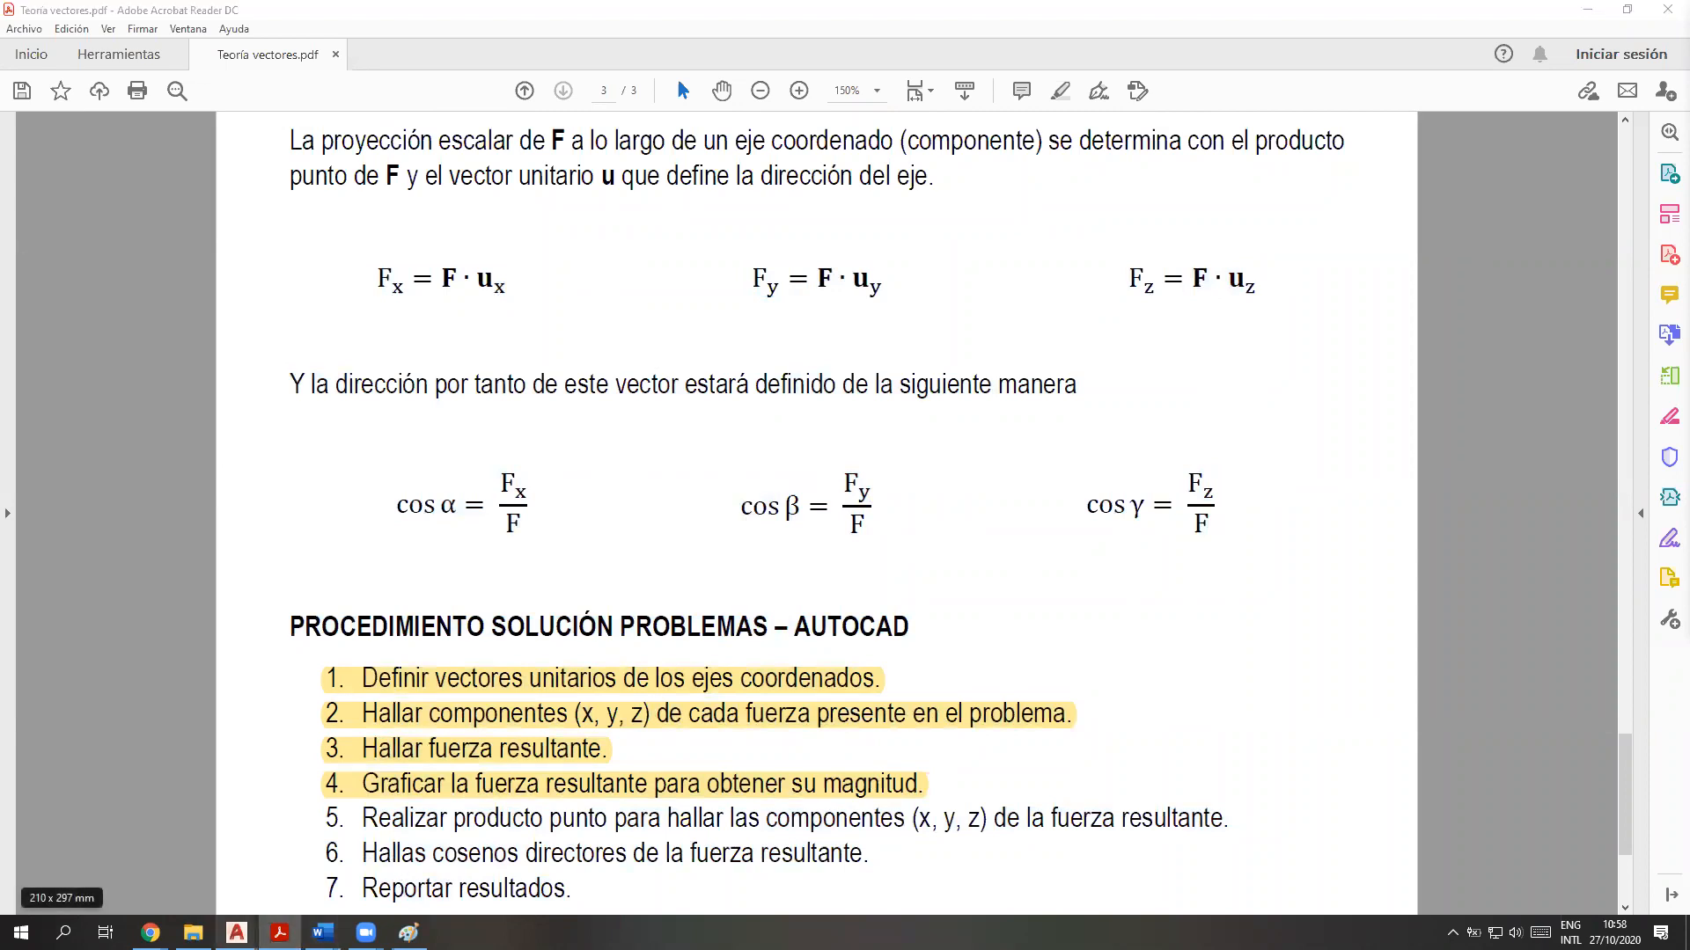
Switch back to the Ejercicio 2.34 drawing in AutoCAD and query the stored resultant vector with !FR
mouse_move(235, 931)
click(296, 875)
click(434, 880)
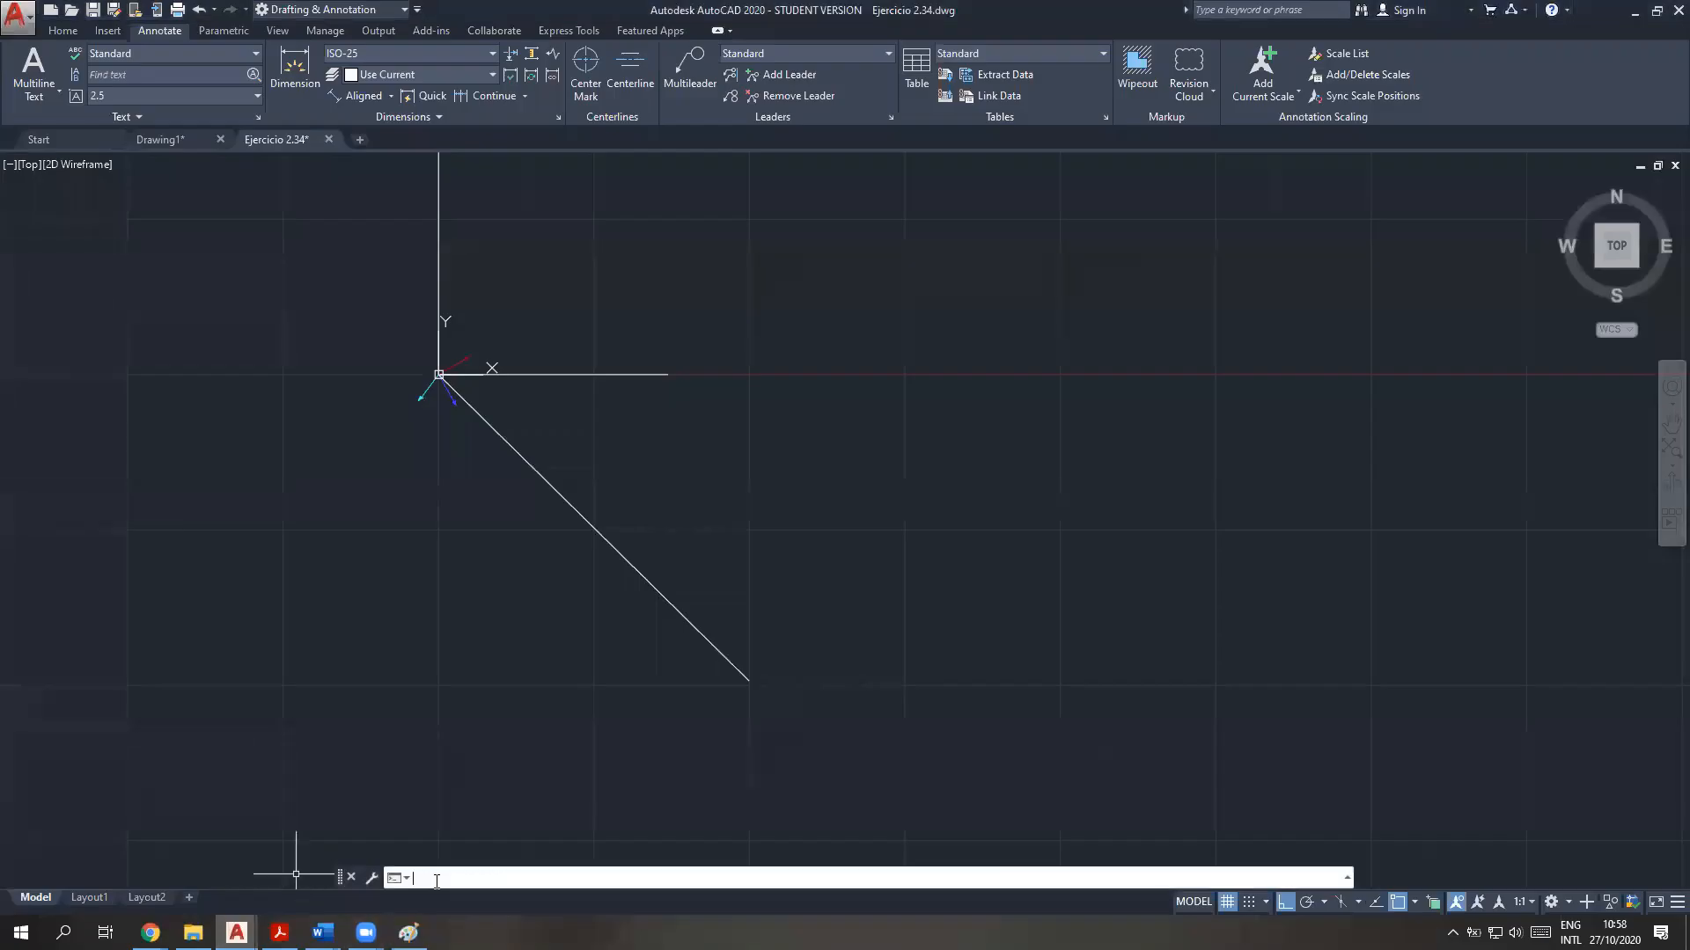
text(!FR)
key(Return)
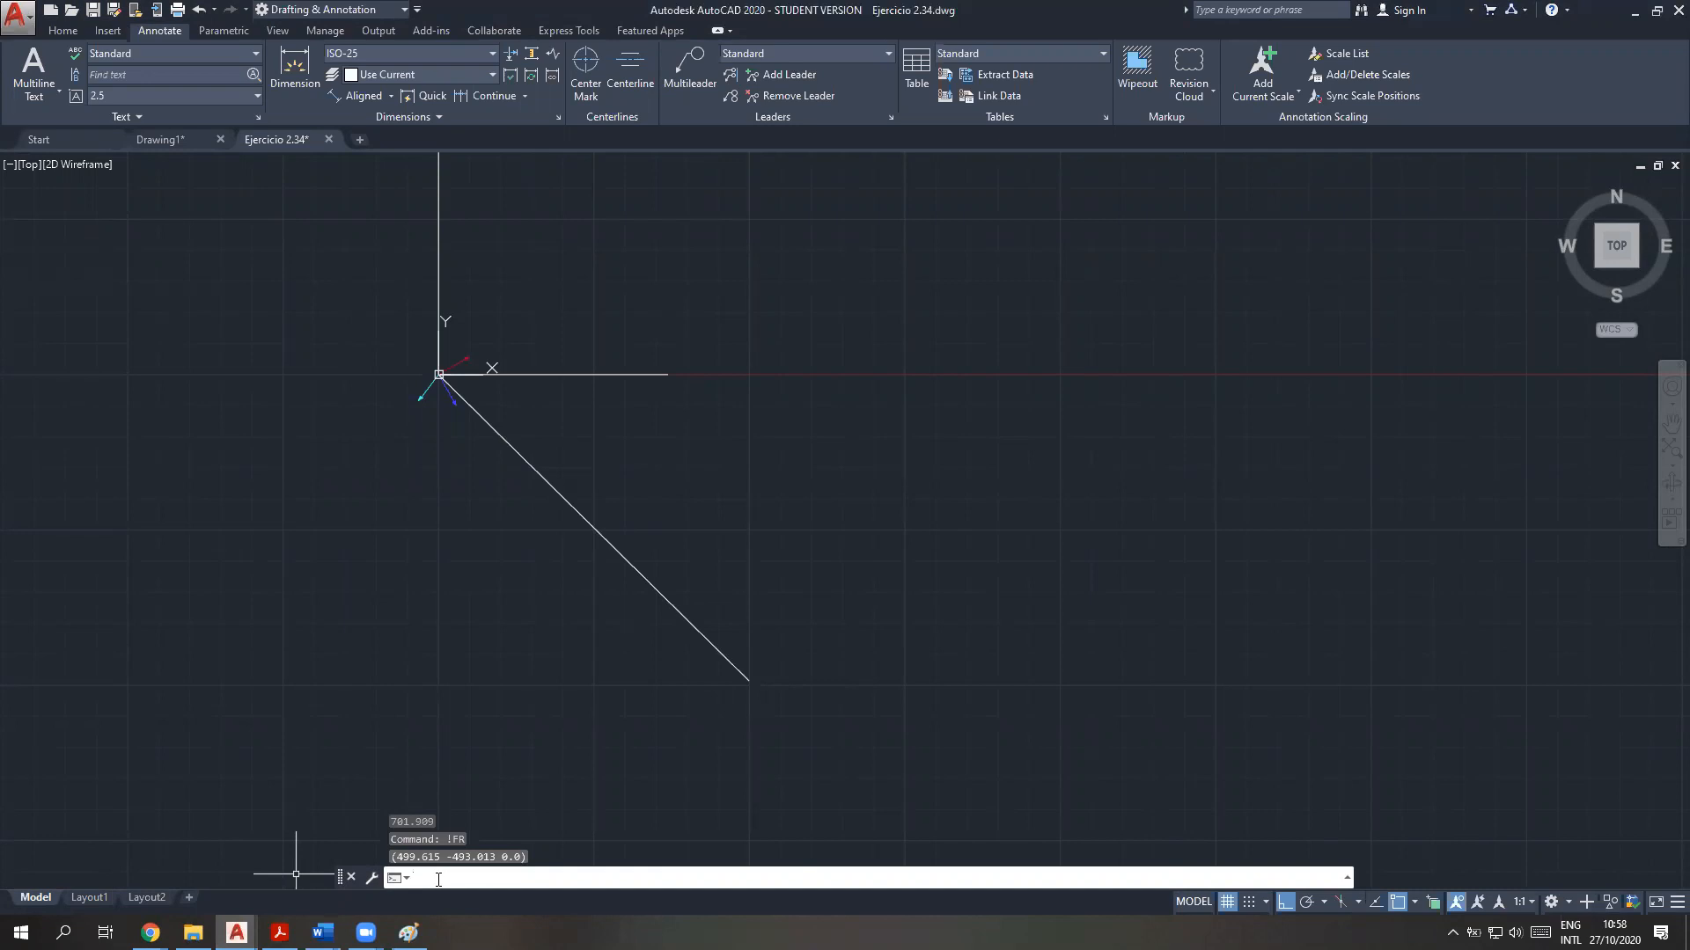
text(499)
key(BackSpace)
key(BackSpace)
key(BackSpace)
key(BackSpace)
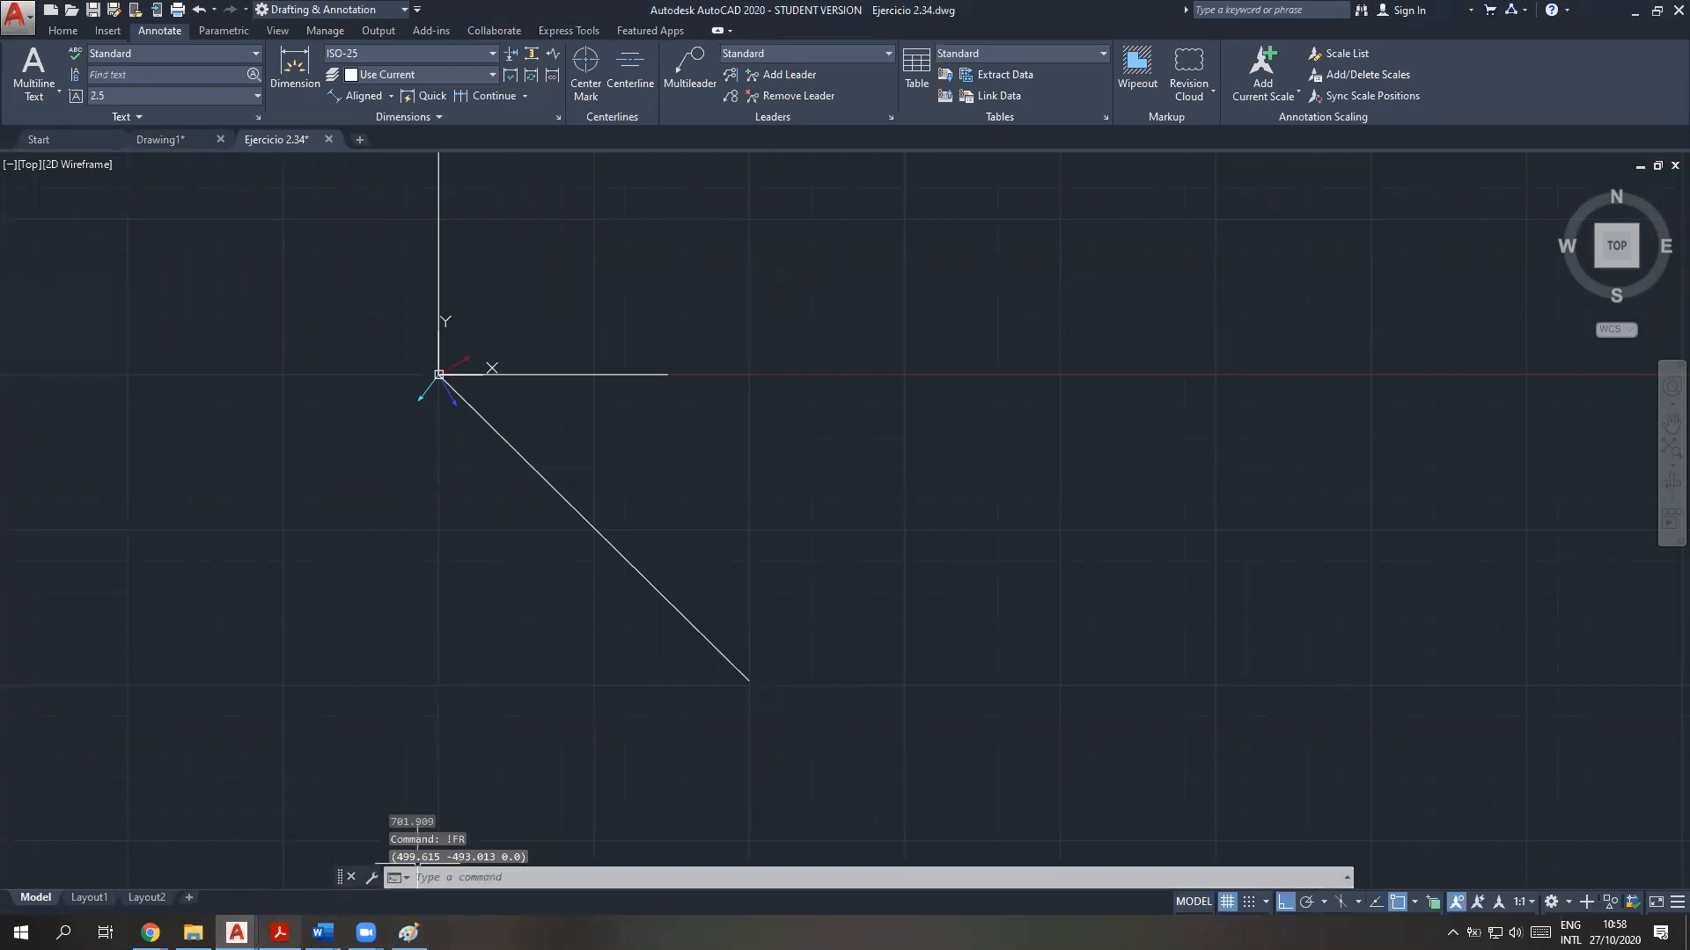
Switch to the vector theory PDF and examine the Fx formula, the dot product of F and the unit vector ux
click(280, 933)
mouse_move(371, 274)
mouse_down()
mouse_move(510, 278)
mouse_move(371, 277)
mouse_up()
click(511, 275)
click(494, 384)
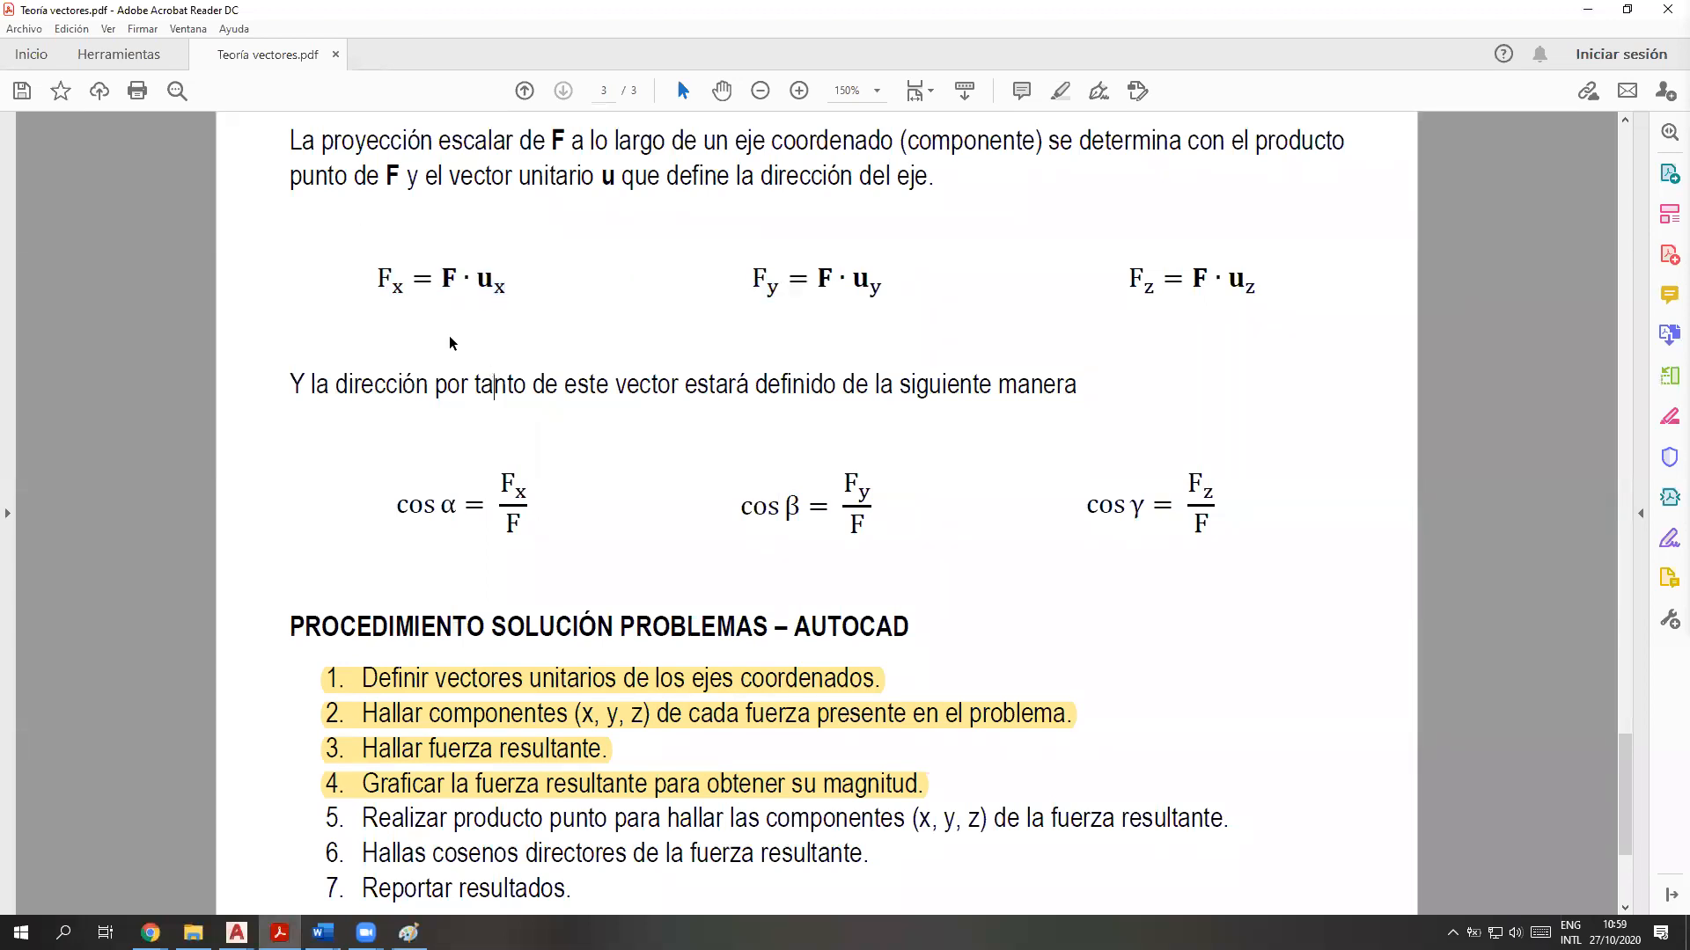
double_click(447, 278)
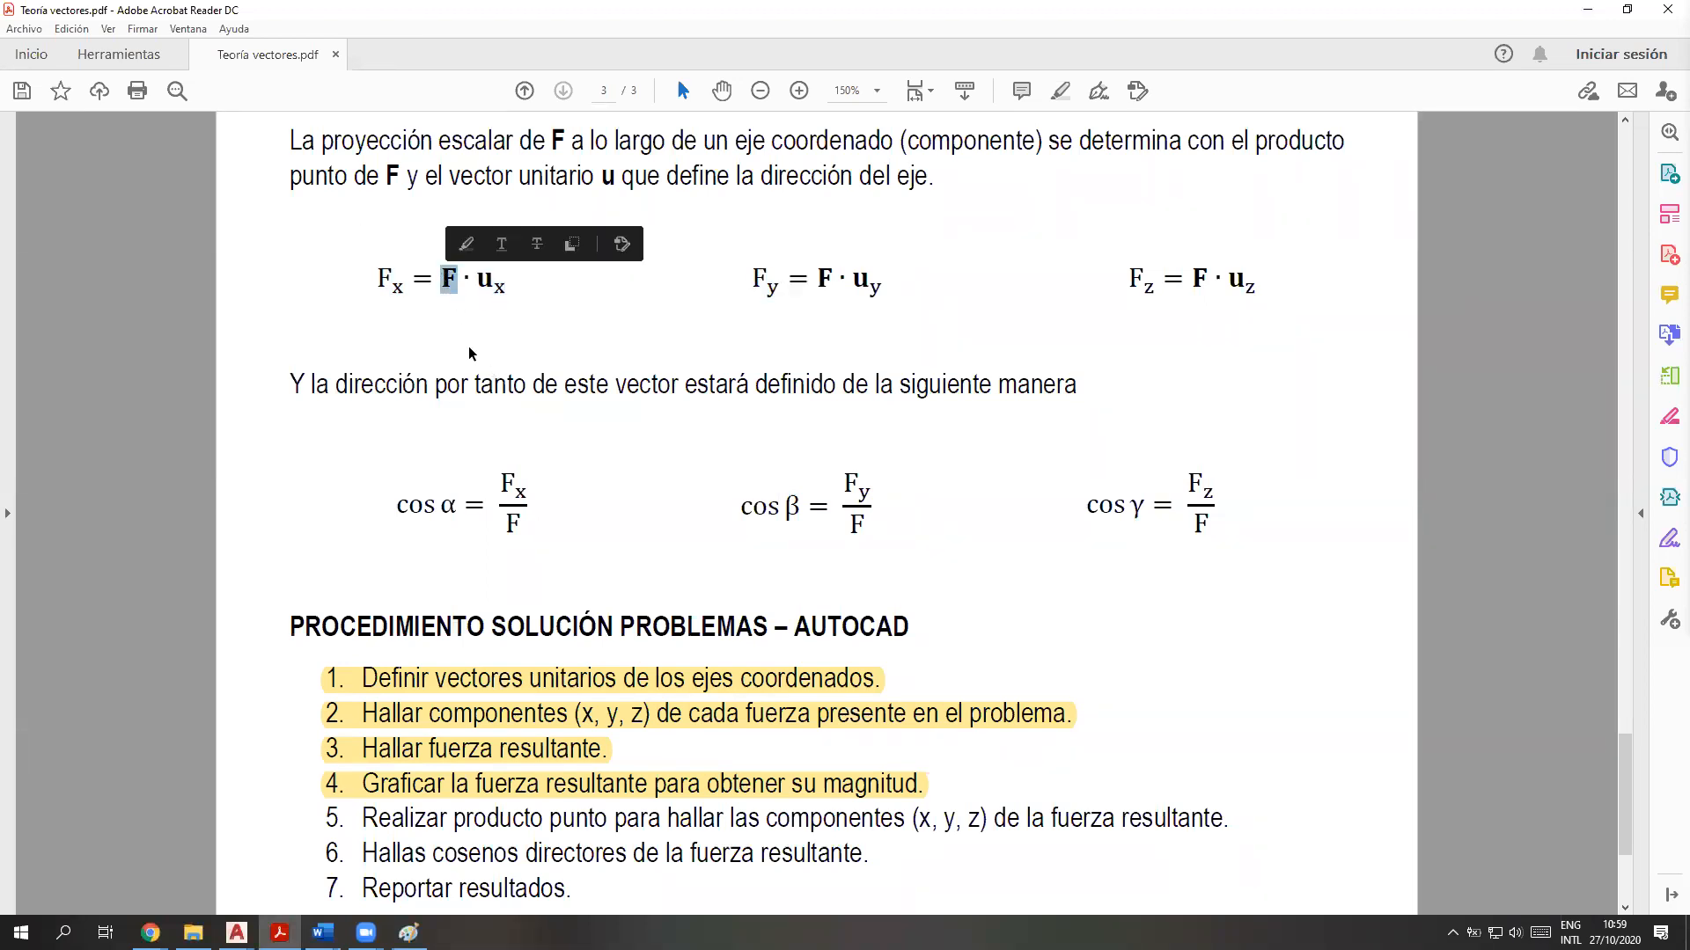
drag(476, 278, 495, 300)
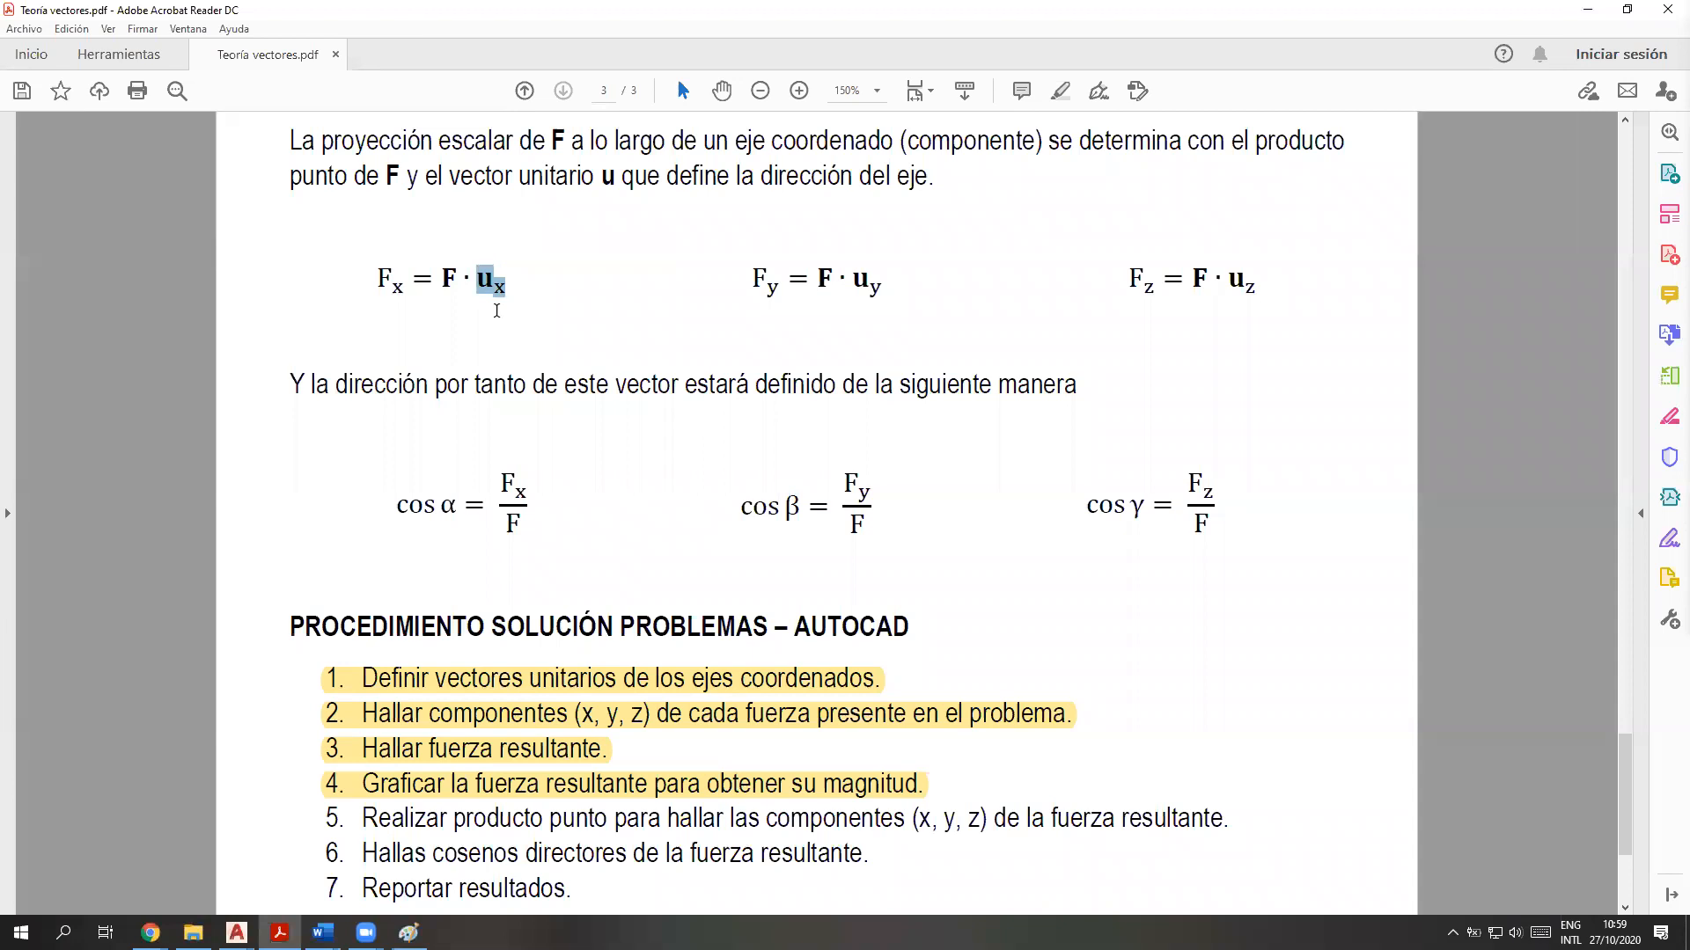
drag(507, 291, 492, 291)
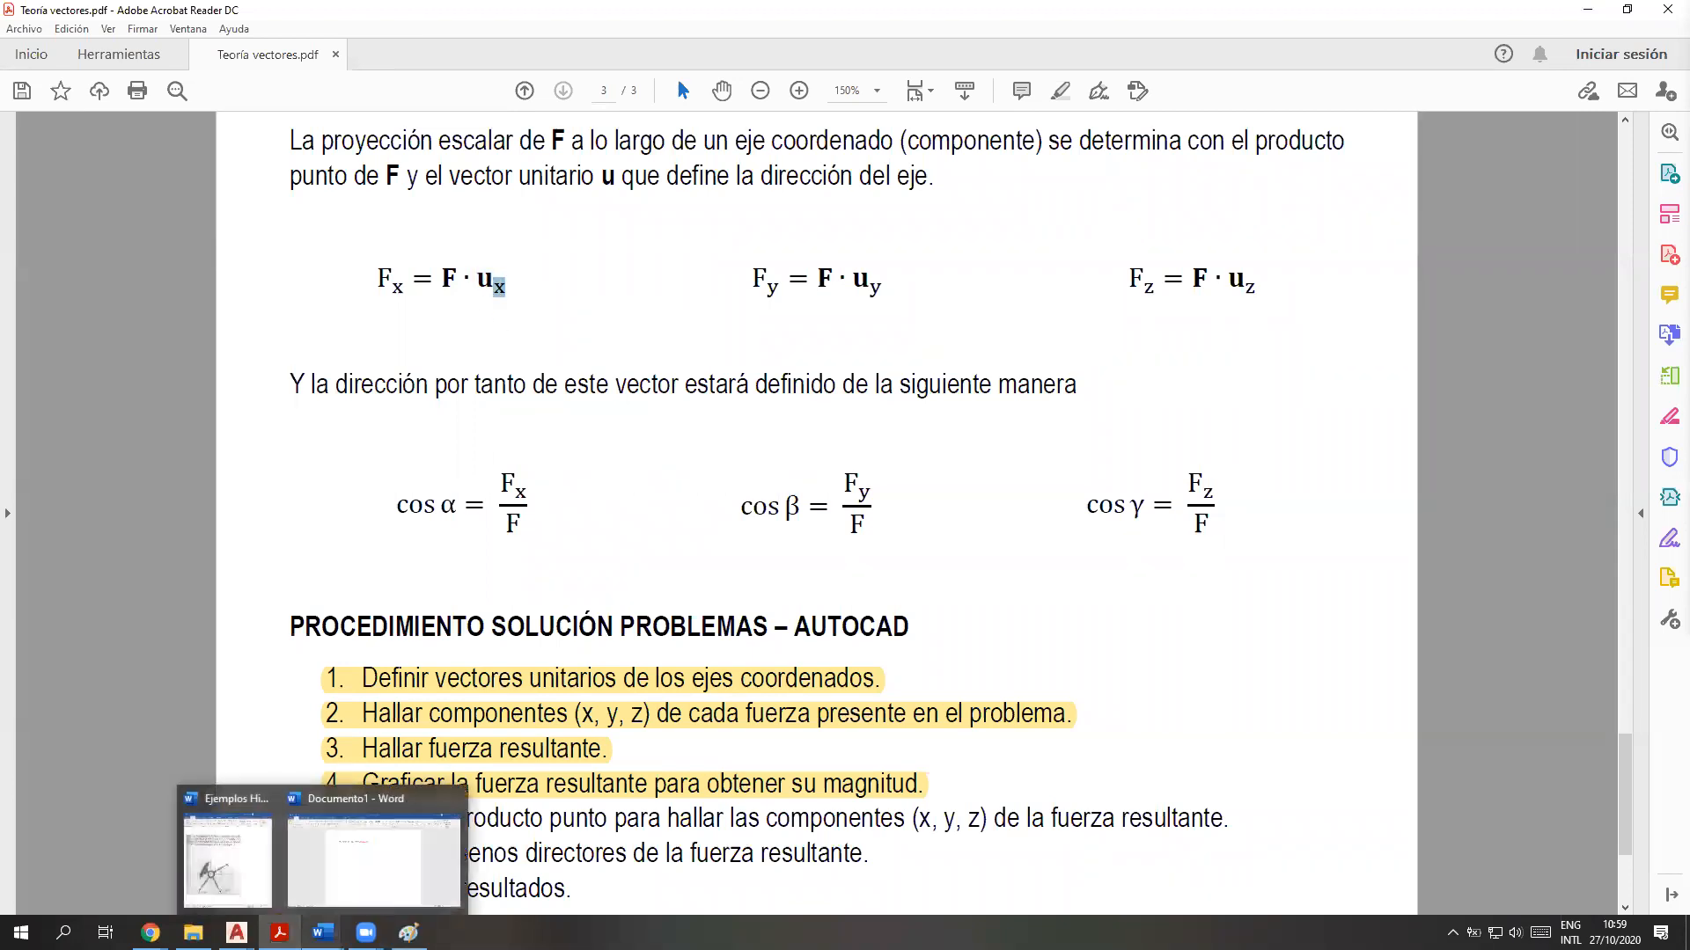
scroll(459, 732, down, 1)
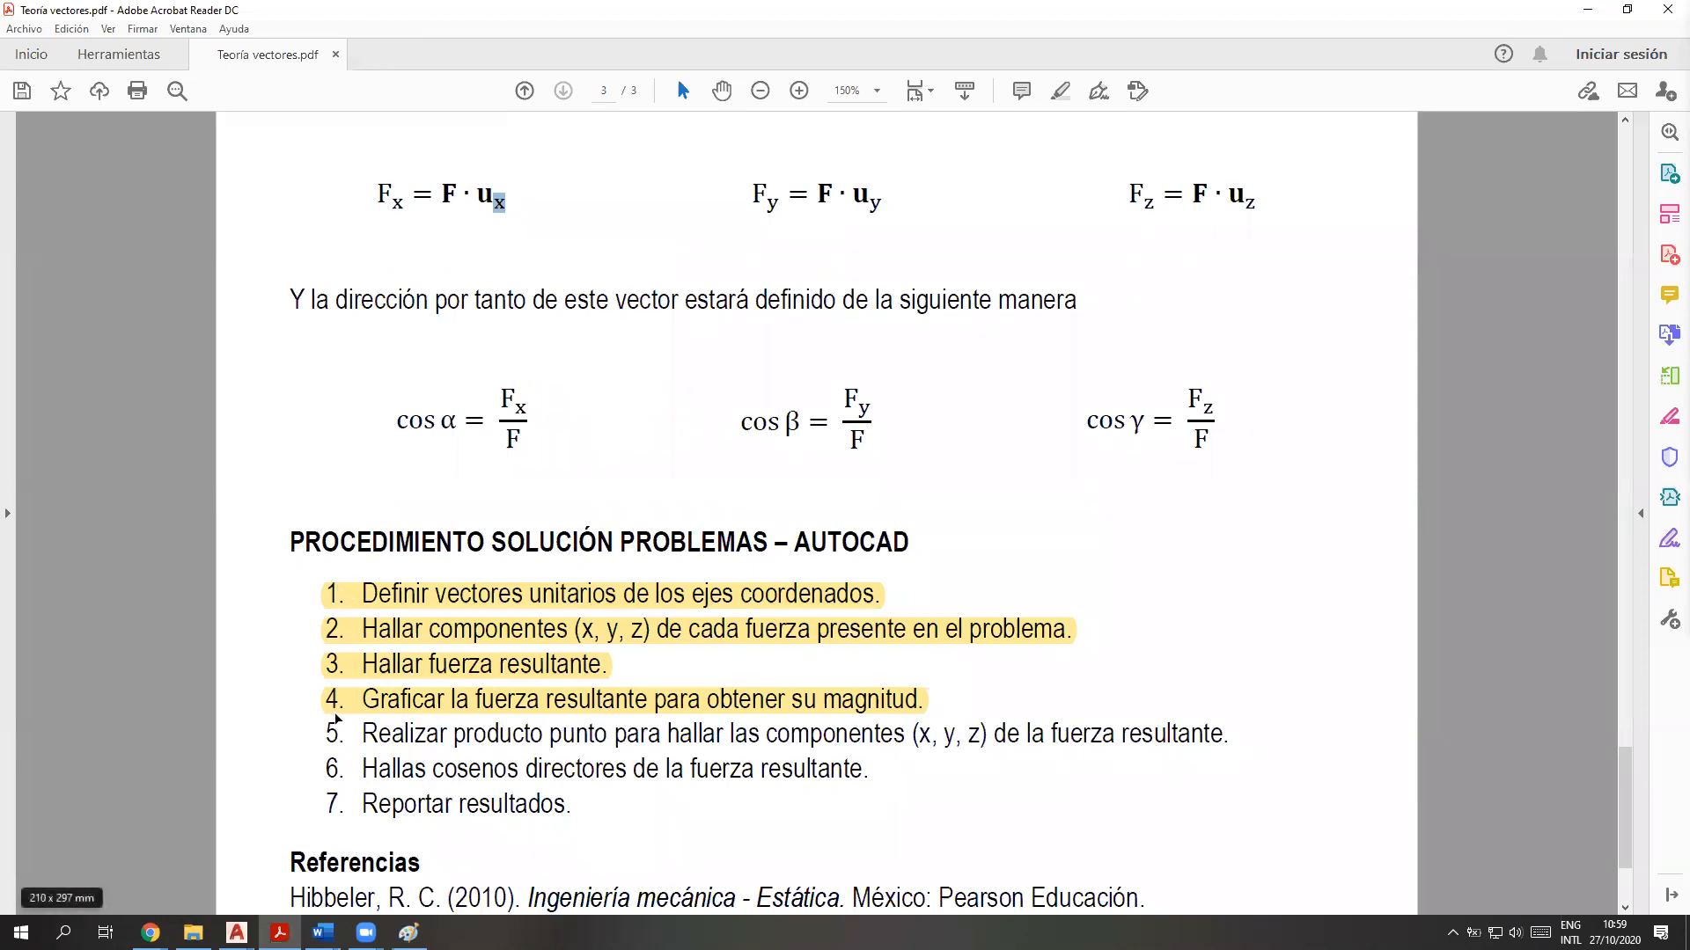
click(360, 738)
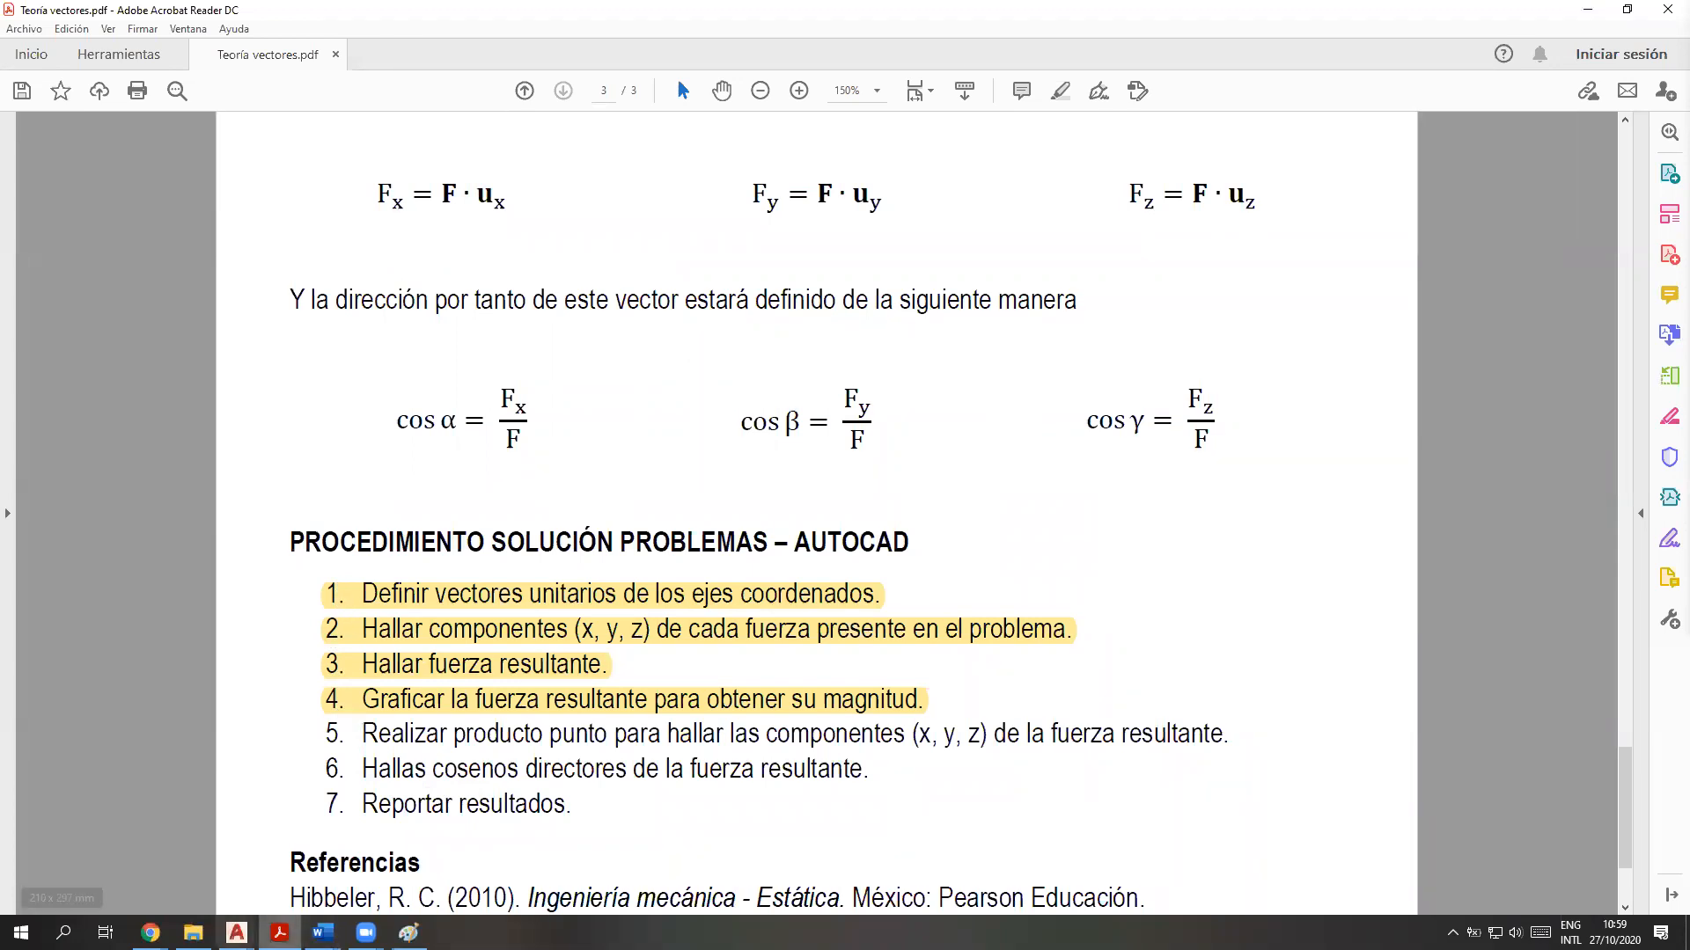
Return to the AutoCAD drawing and compute the resultant's x component with CAL as FRX=FR*X
mouse_move(237, 931)
click(299, 863)
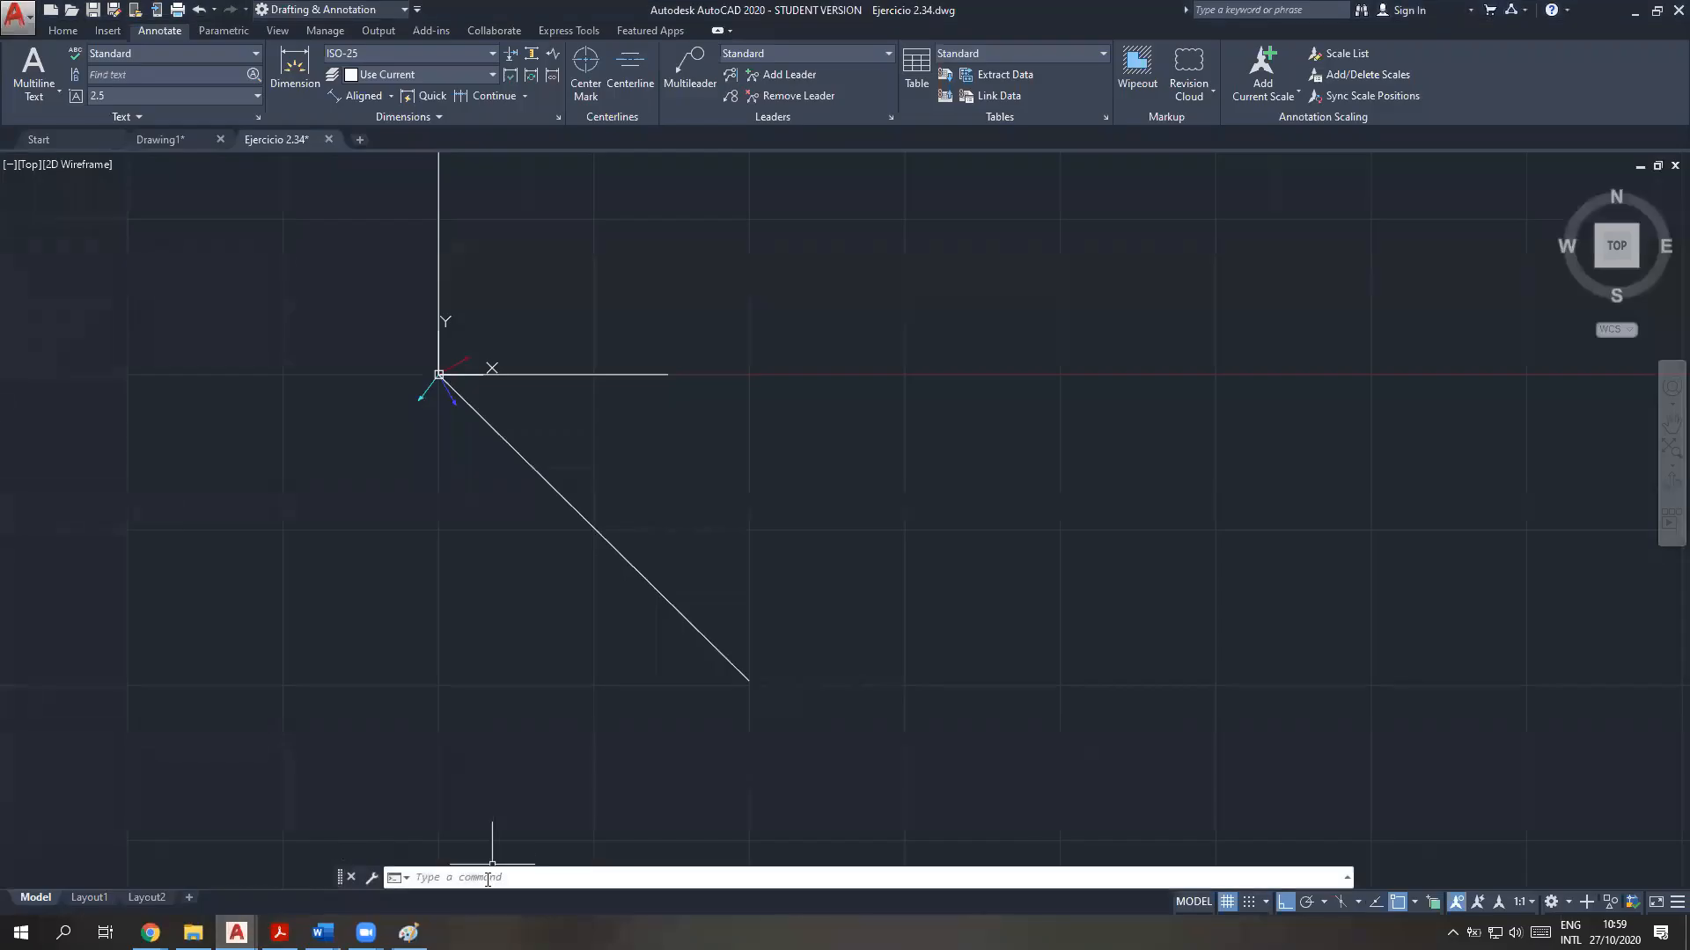
text(cal)
key(Return)
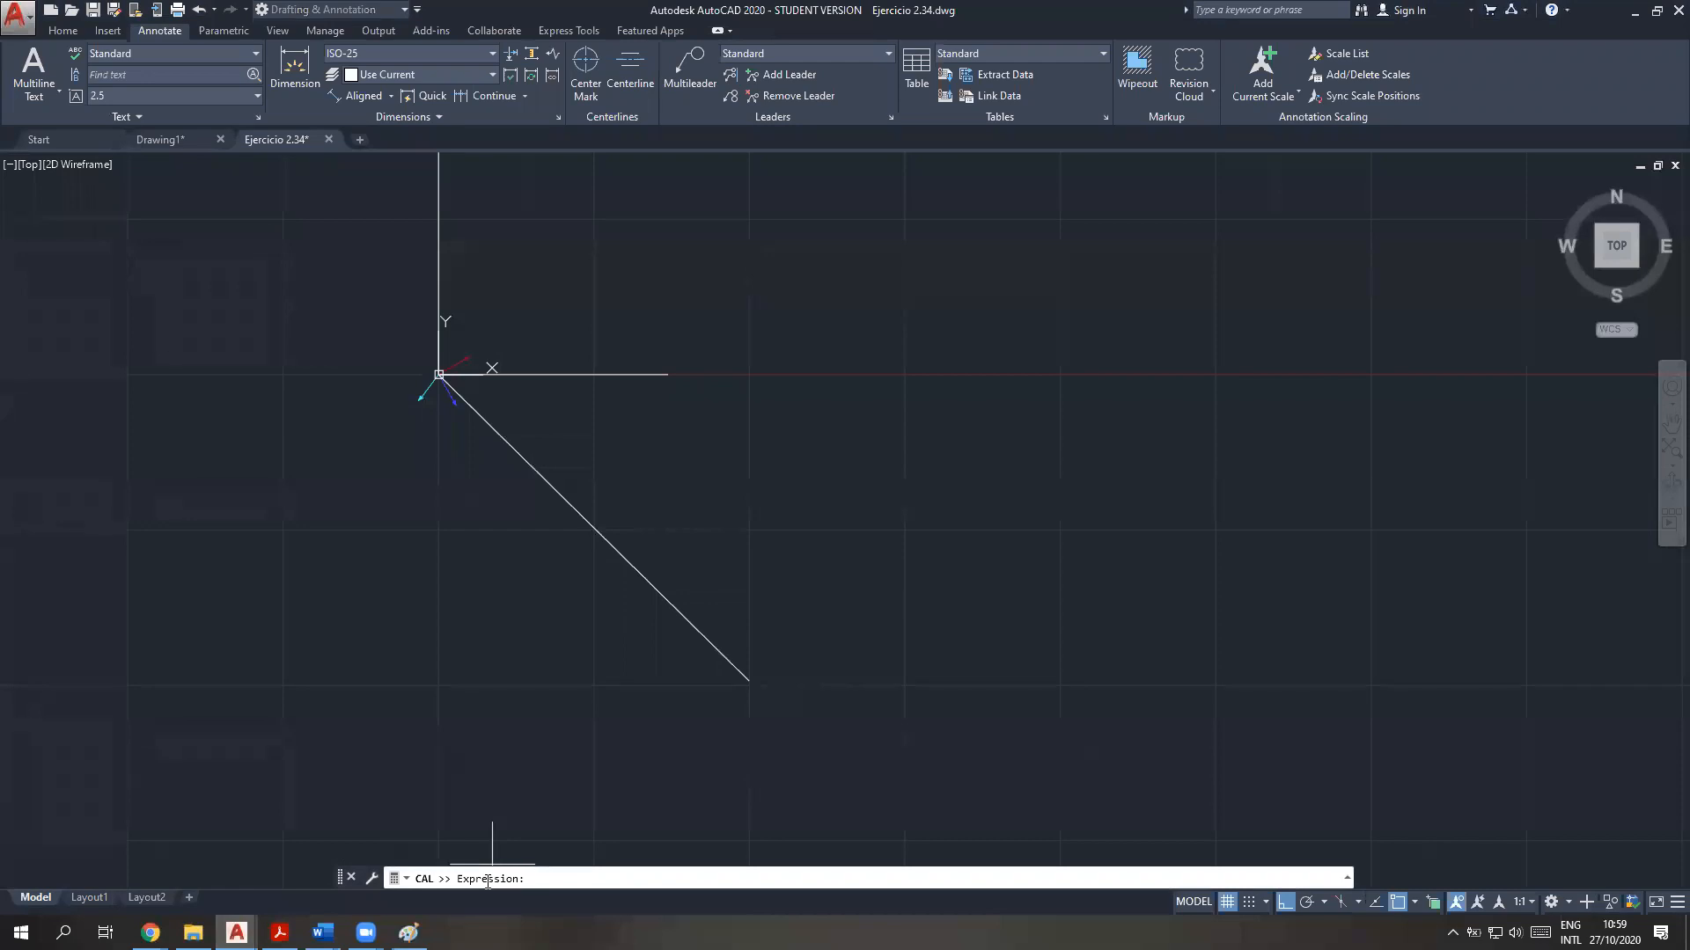
text(FRX=FR*X)
key(Return)
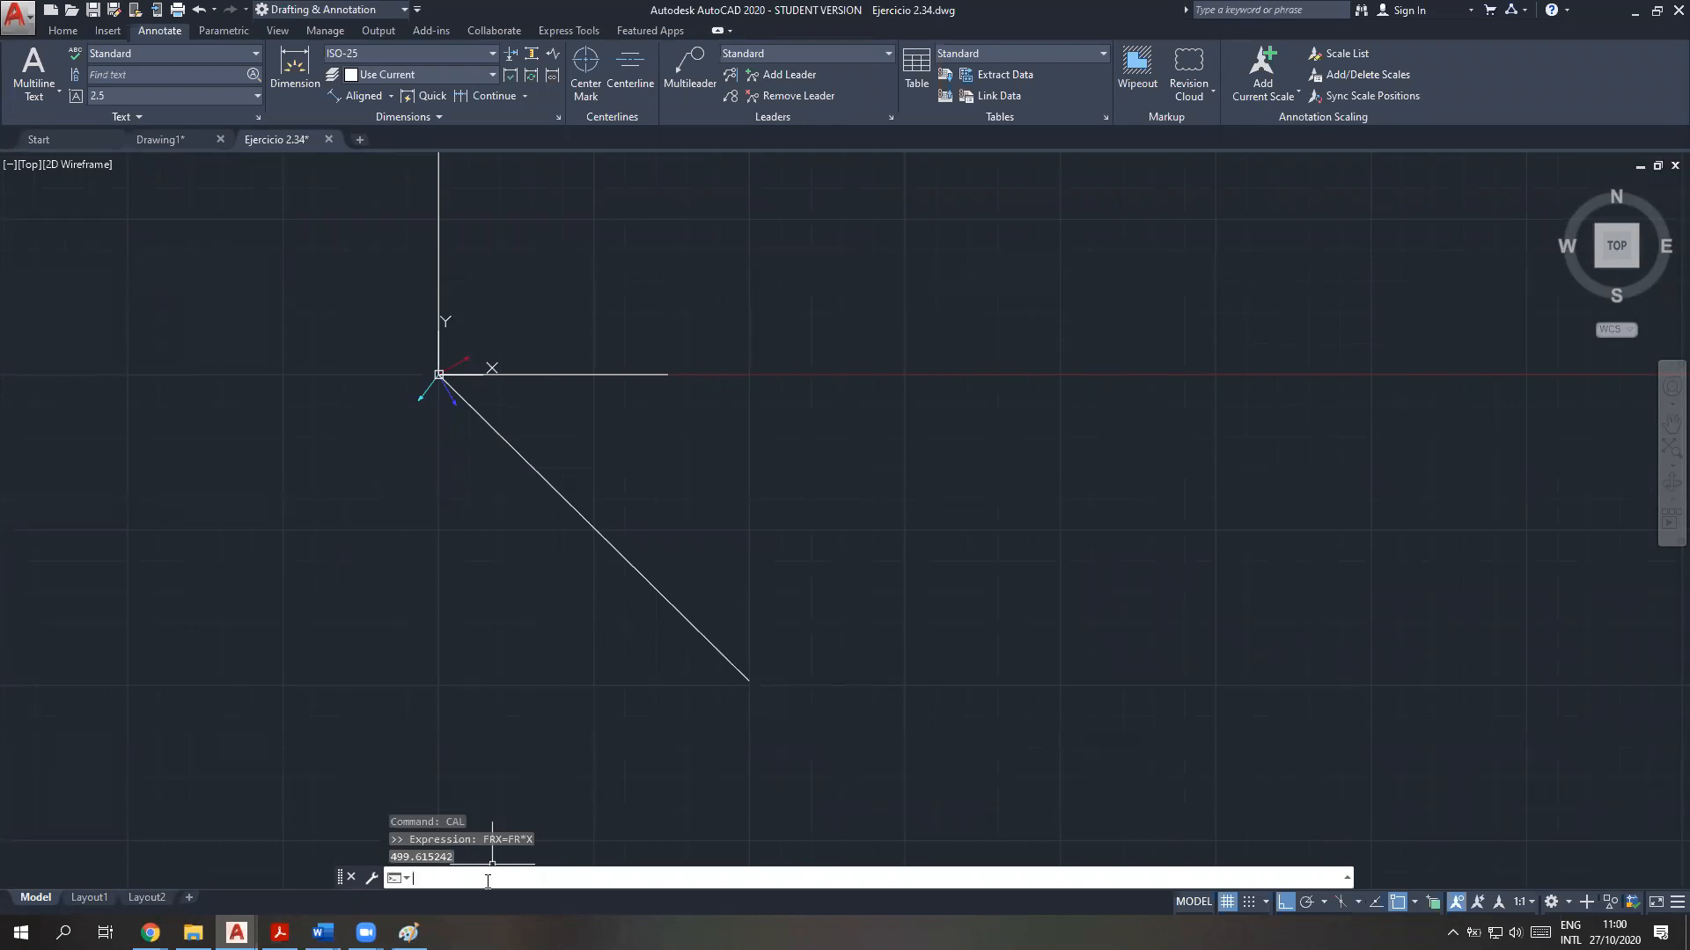
Review the command history, comparing the FRX result with the stored FR vector and checking the X and Y unit vector definitions
key(F2)
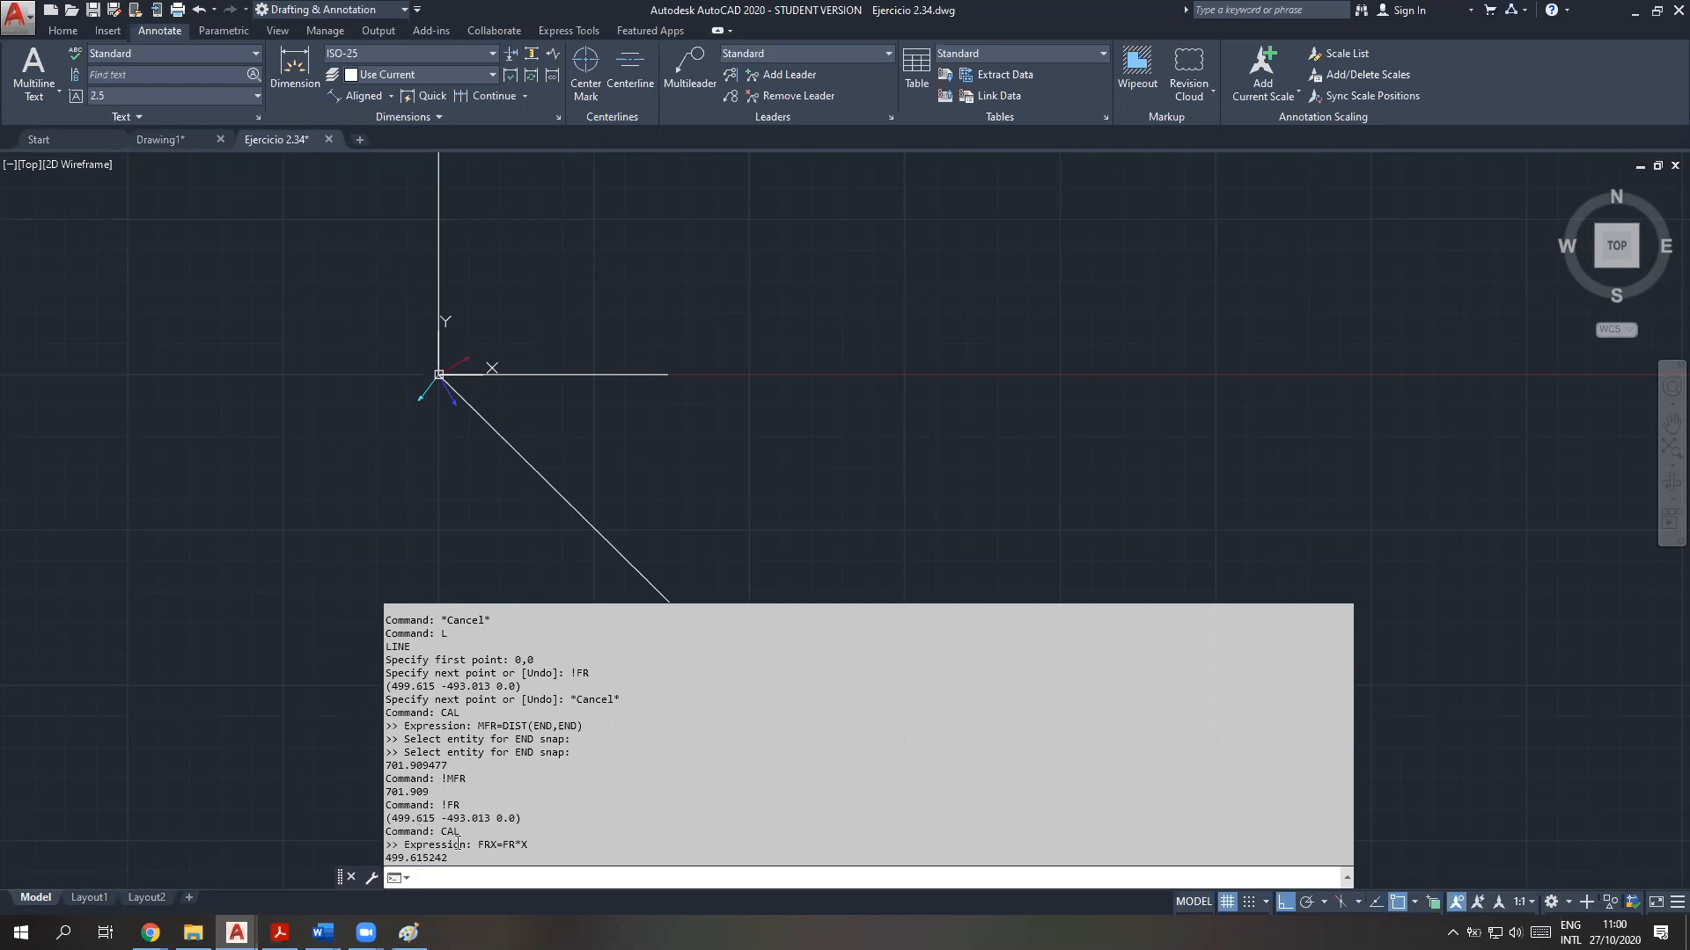
drag(435, 820, 386, 820)
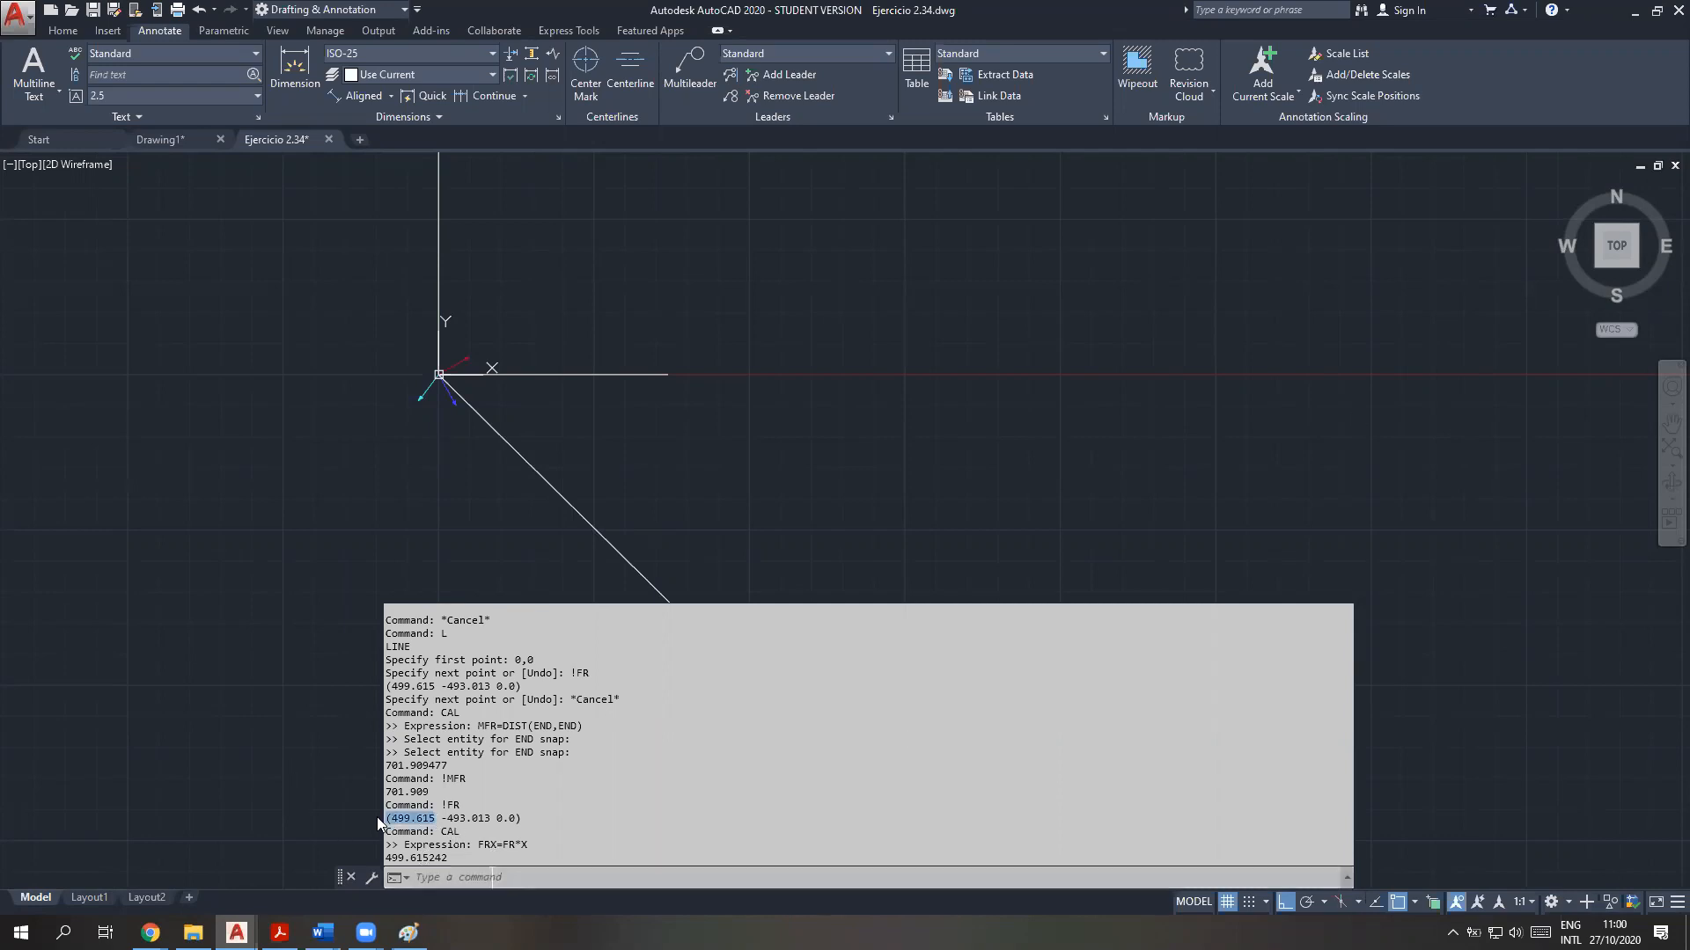
click(419, 829)
scroll(460, 762, up, 2)
scroll(463, 760, up, 3)
scroll(465, 757, down, 10)
scroll(467, 757, up, 8)
scroll(466, 757, up, 5)
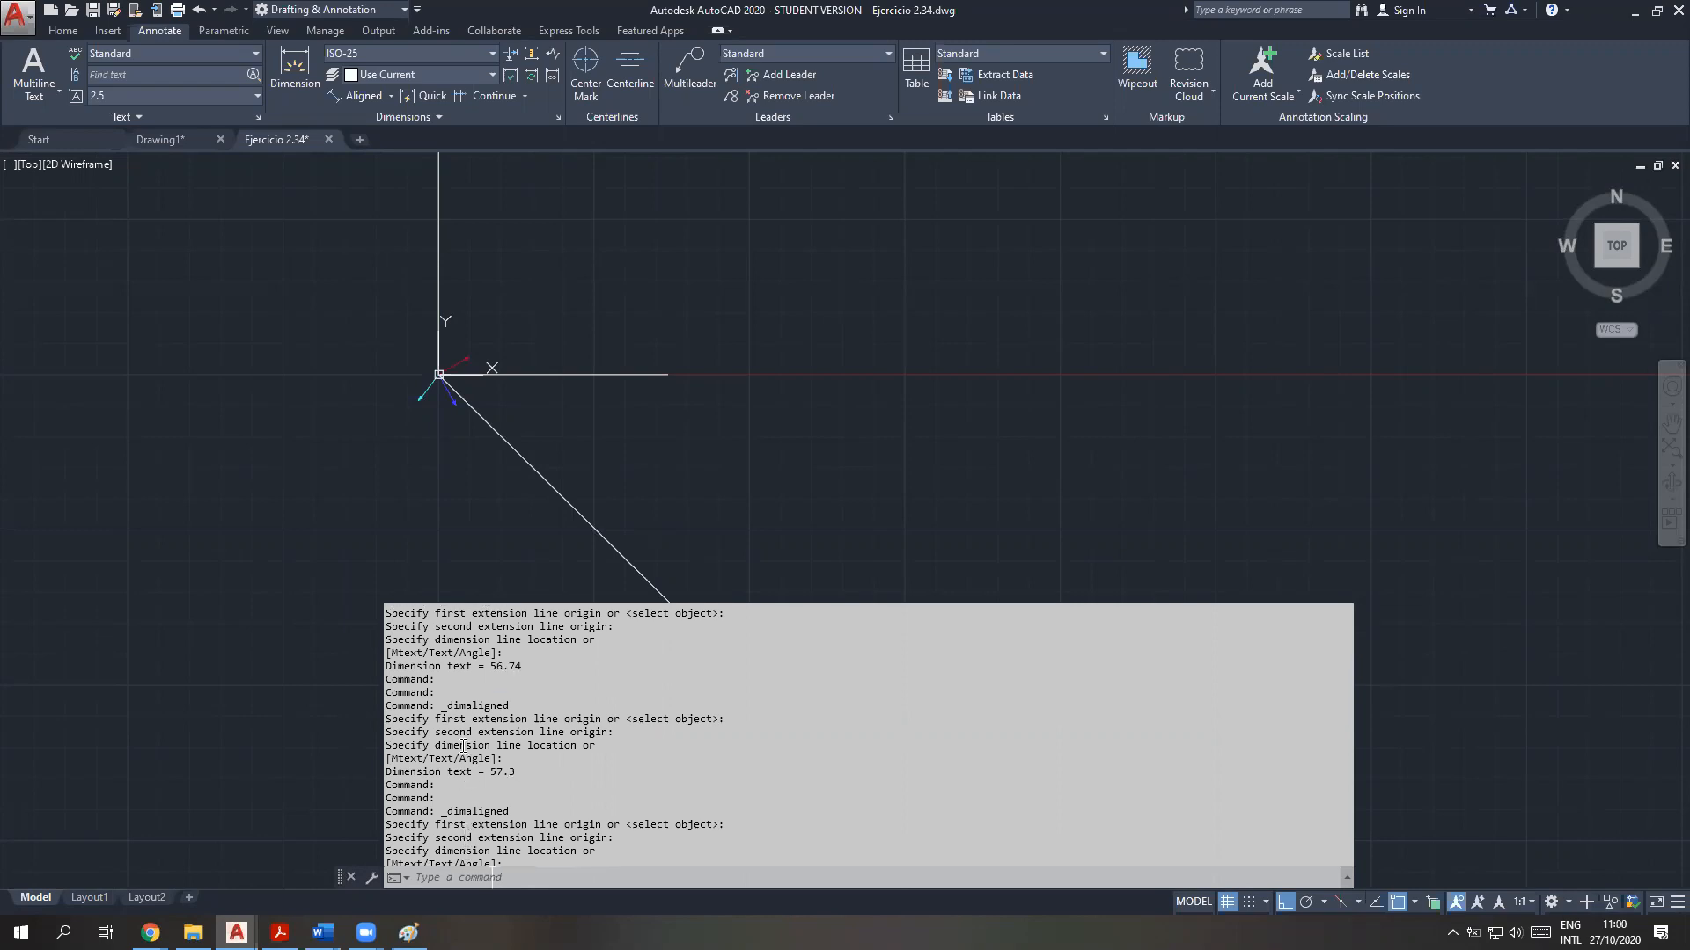
scroll(462, 746, down, 5)
scroll(463, 746, down, 1)
scroll(480, 783, up, 6)
scroll(479, 783, up, 3)
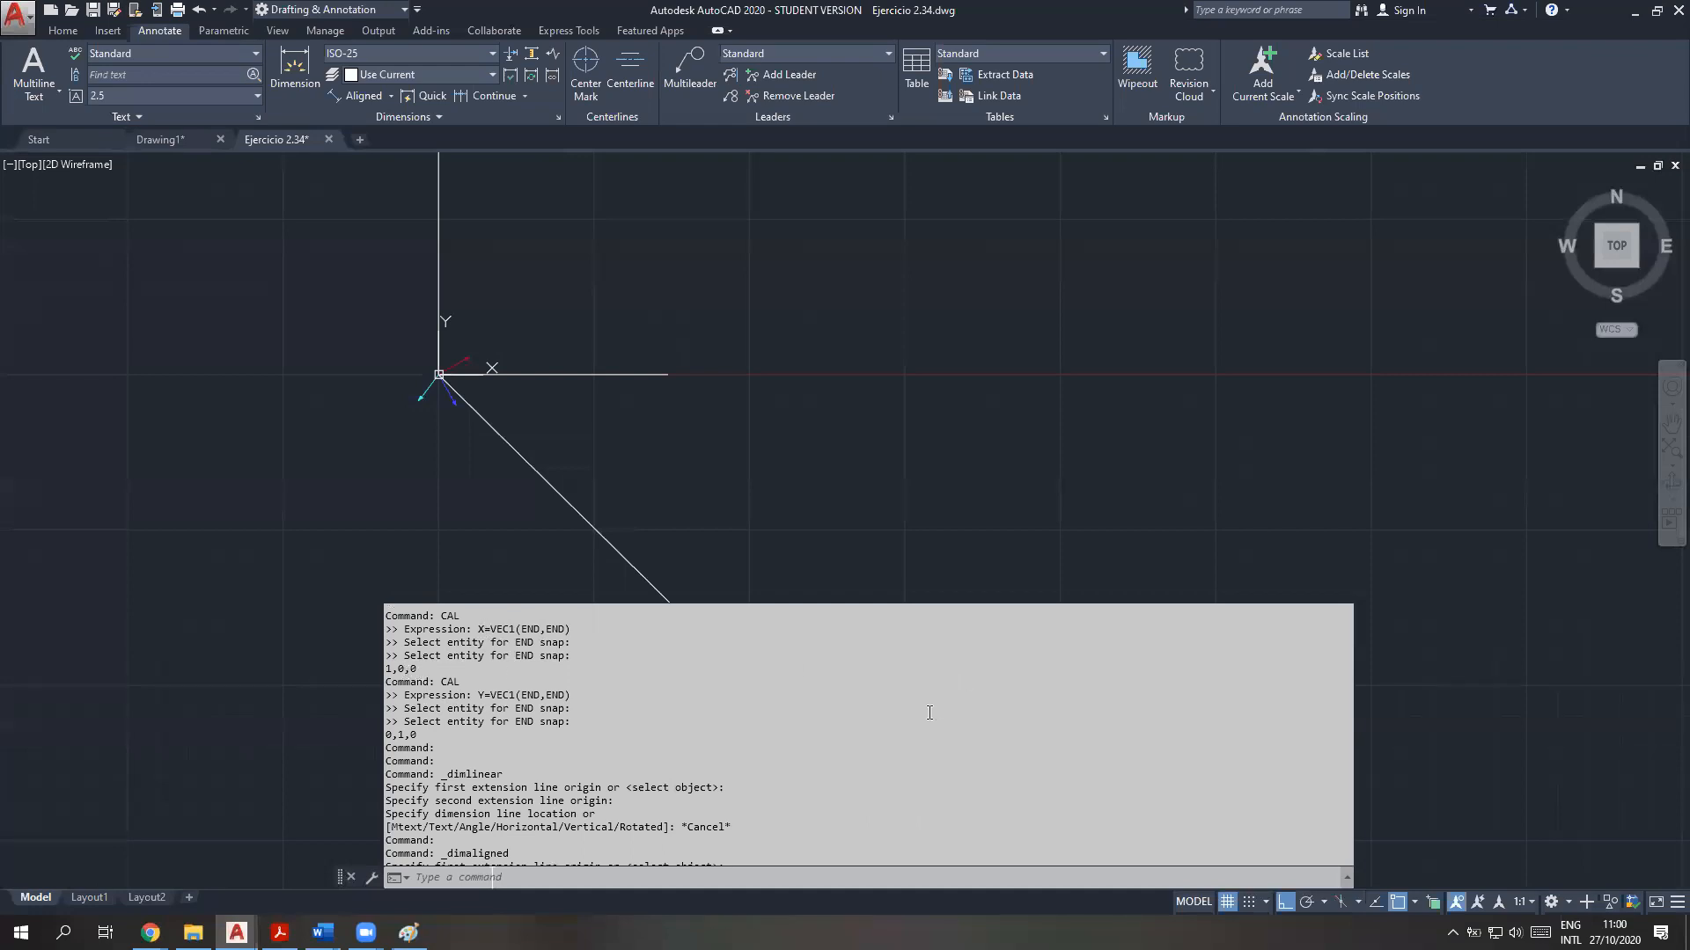
scroll(933, 704, down, 6)
scroll(842, 786, down, 9)
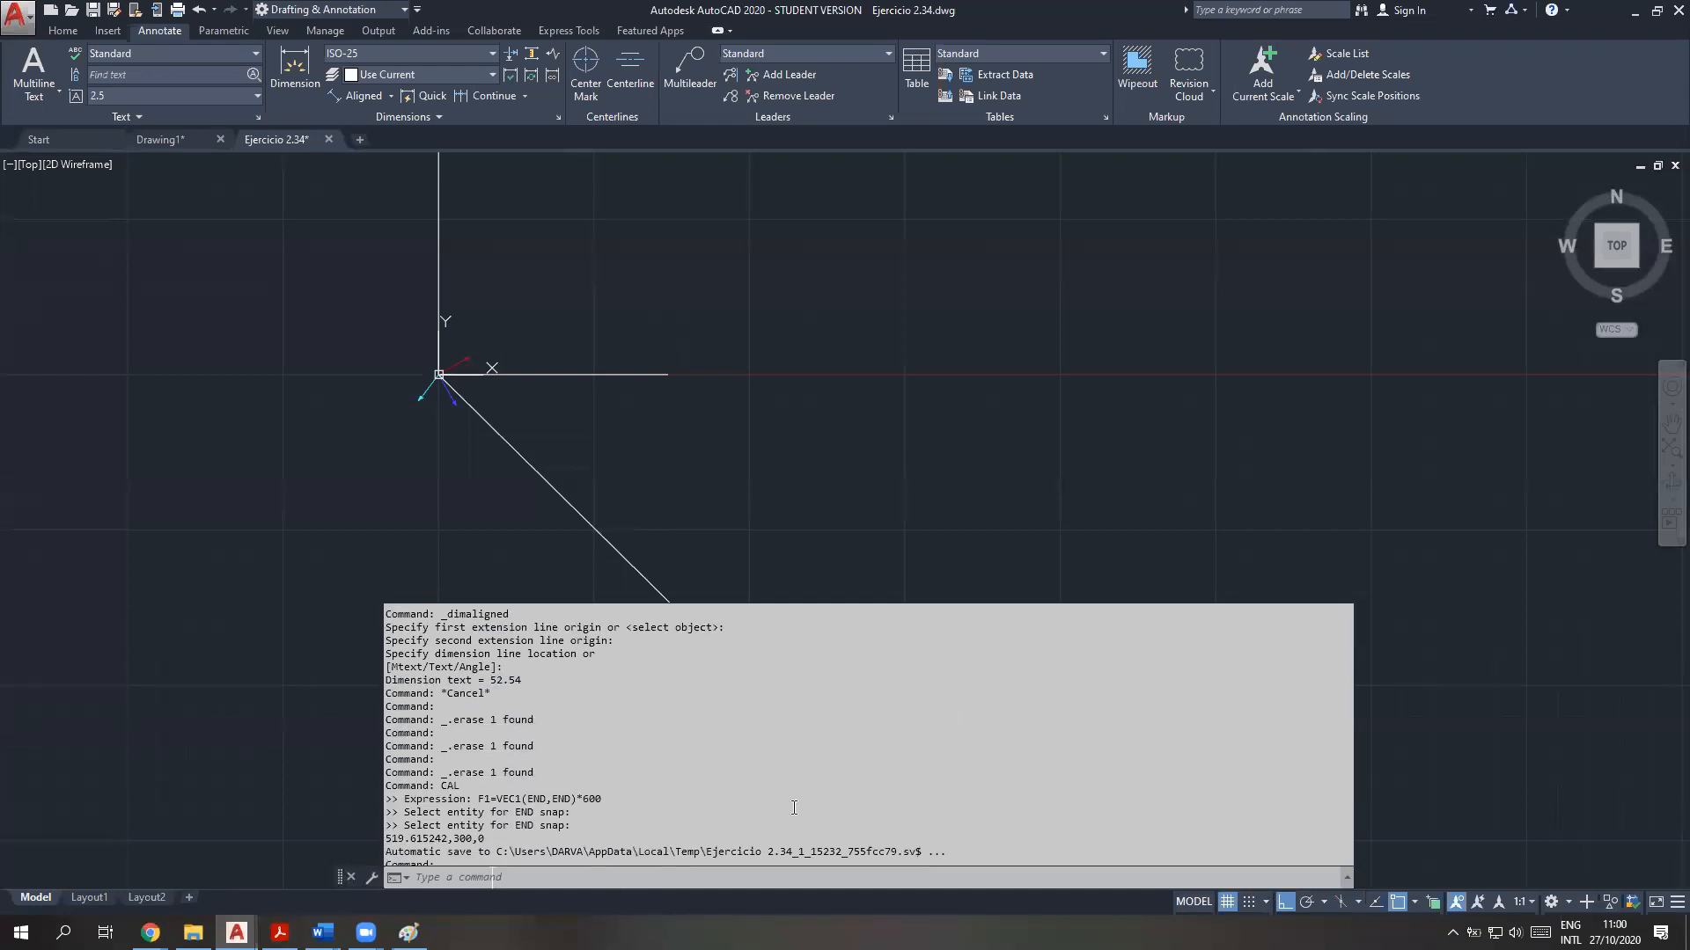
Compute the resultant's y component with CAL as FRY=FR*Y
scroll(644, 846, down, 5)
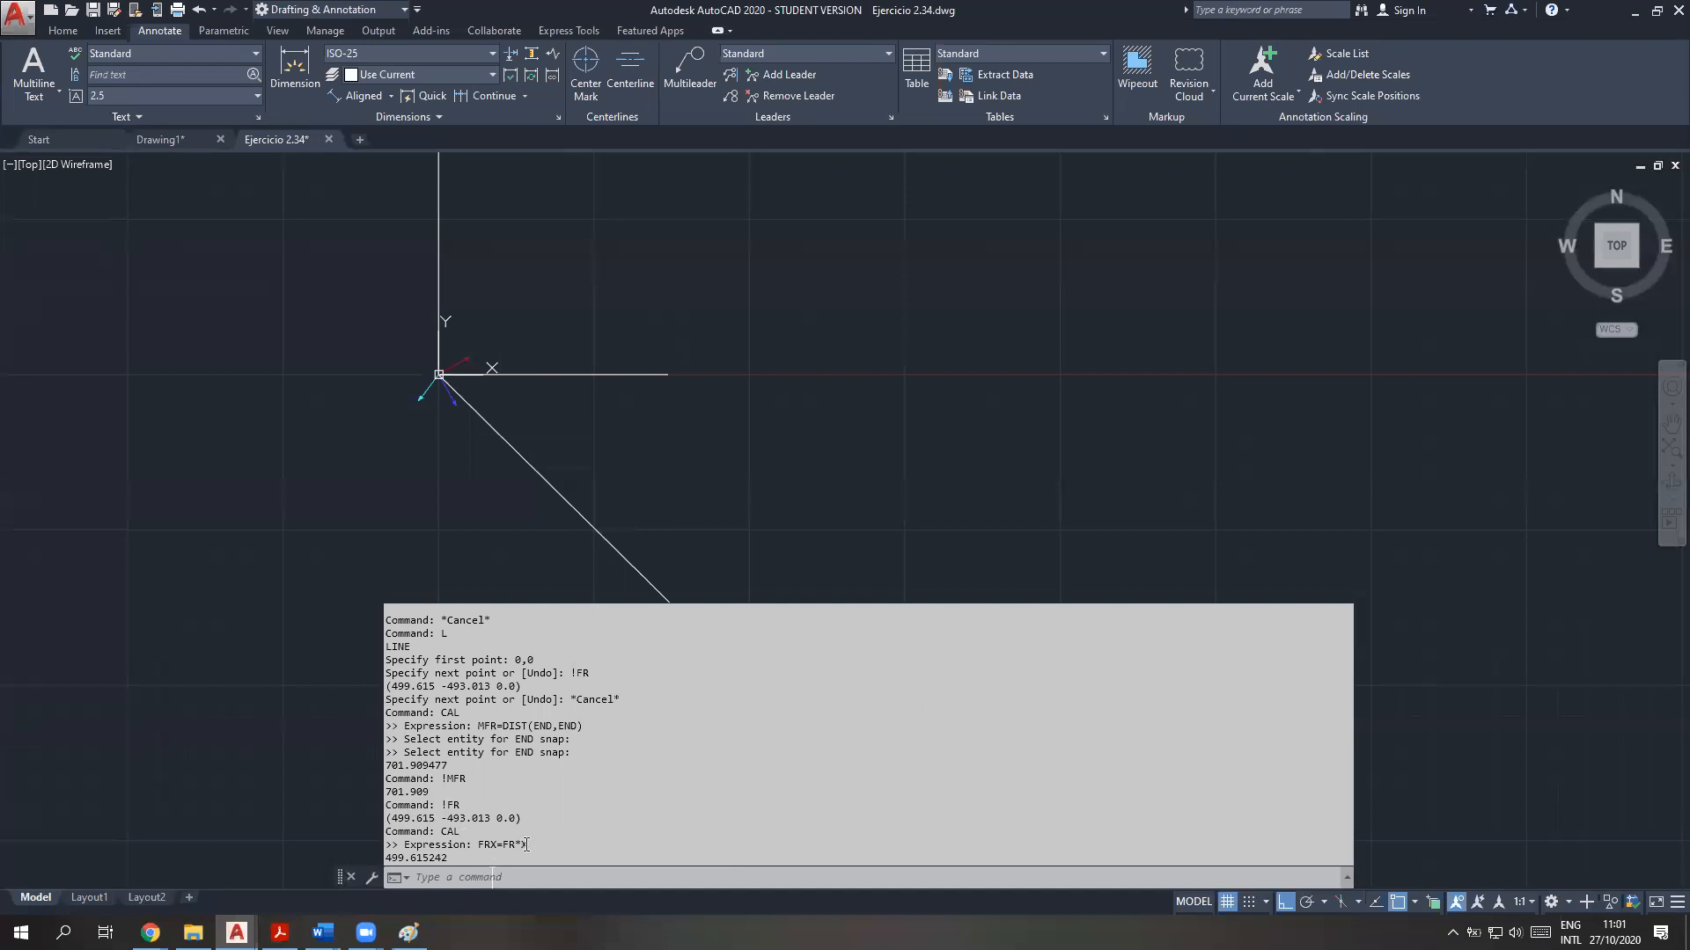
drag(528, 845, 376, 816)
click(456, 882)
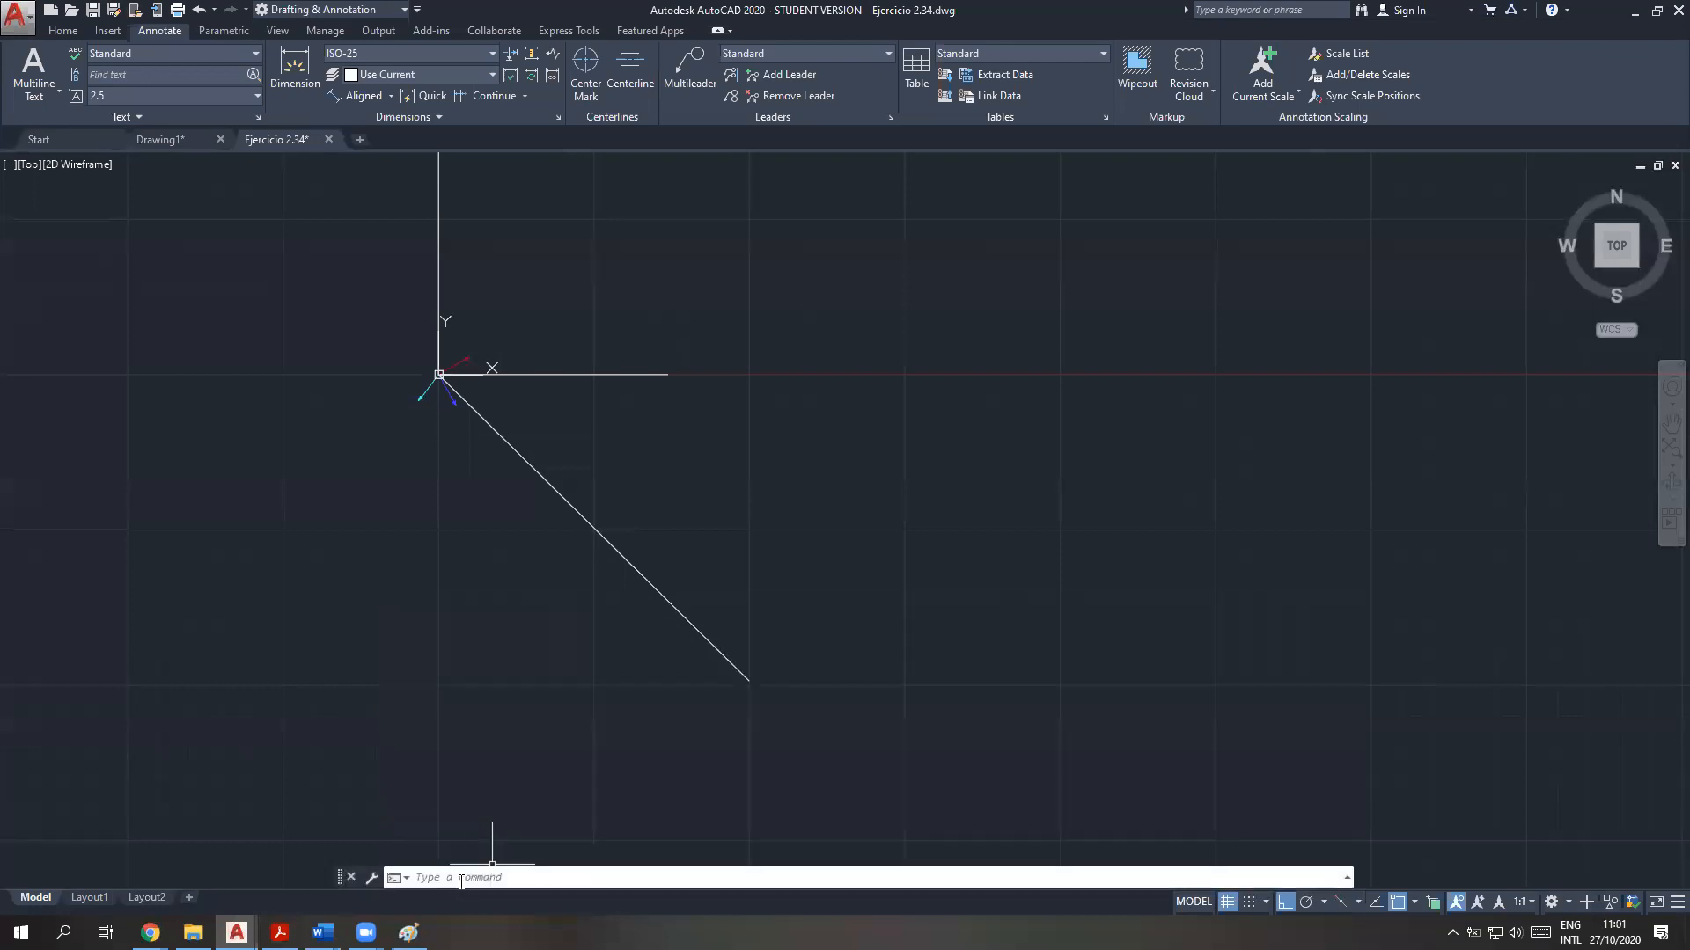
click(470, 879)
text(CAL)
key(Return)
text(FRY=)
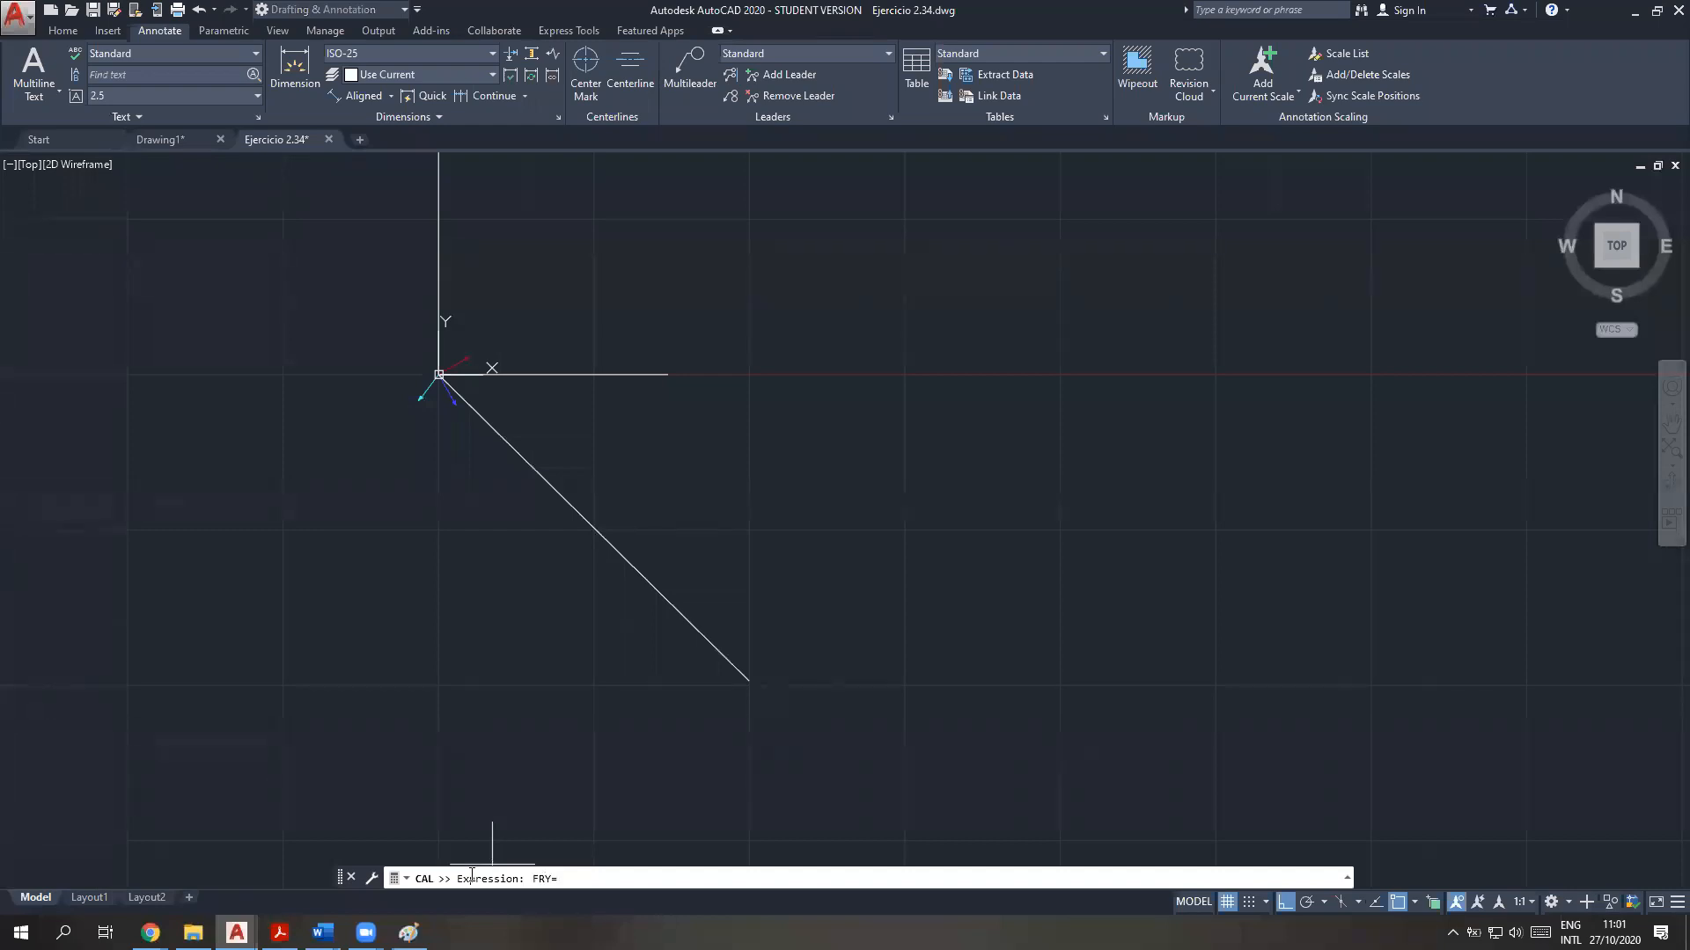
text(FR*Y)
key(Return)
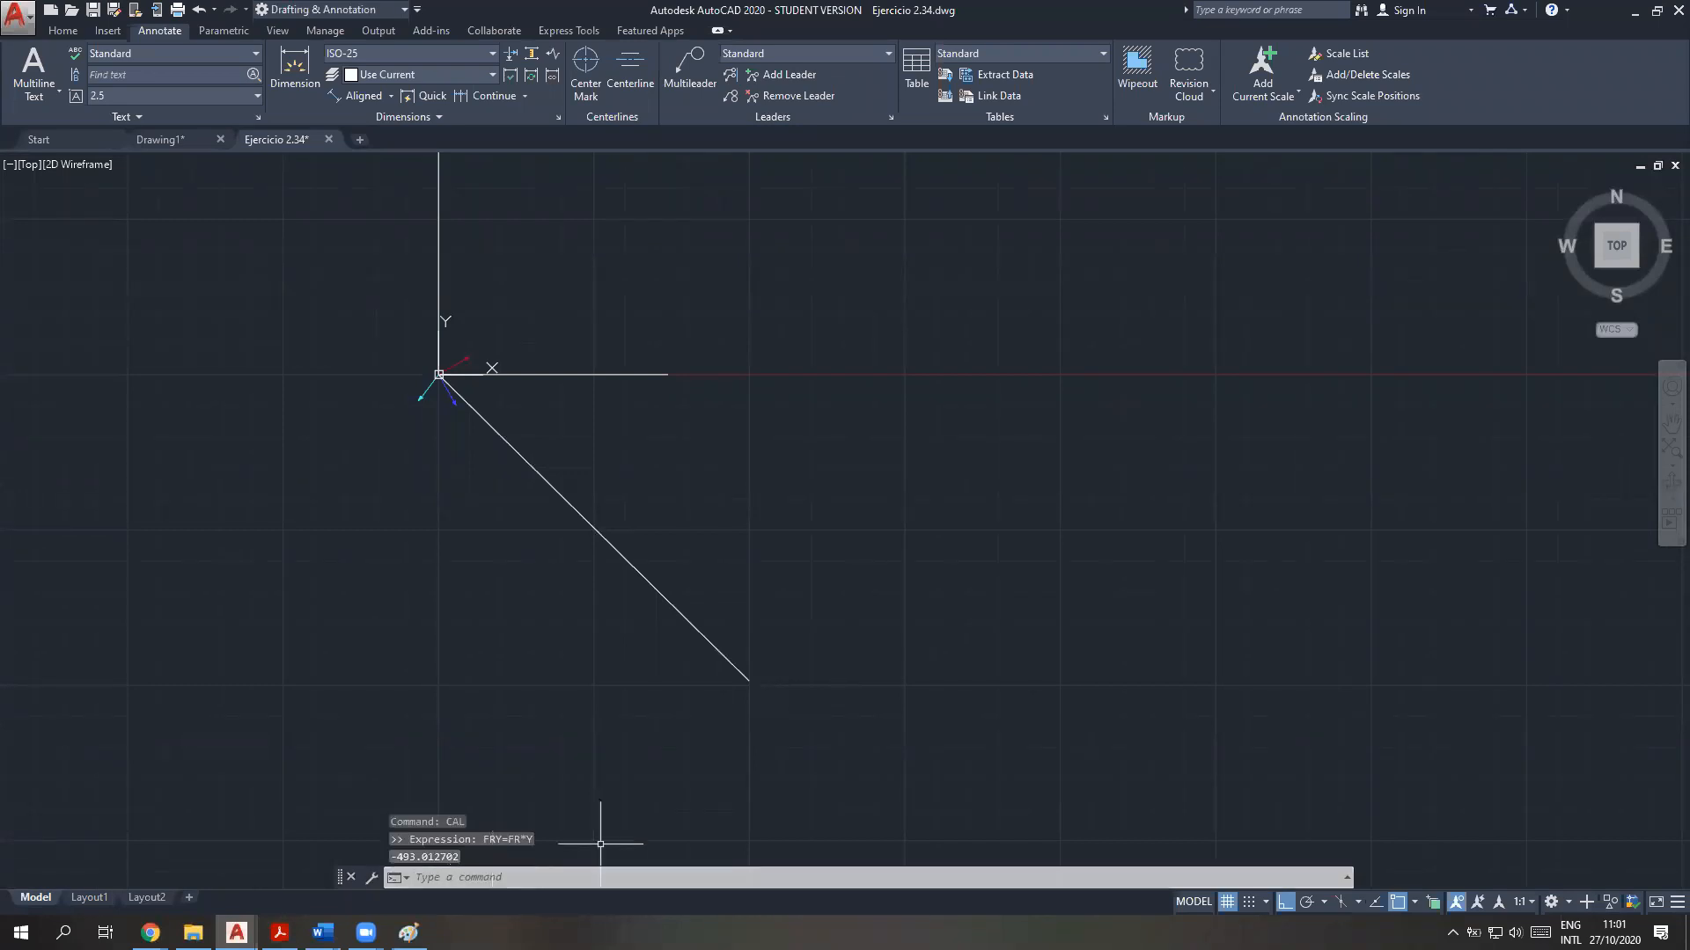
Review the command history, comparing the FRX and FRY results with the stored FR vector
key(F2)
drag(385, 779, 521, 779)
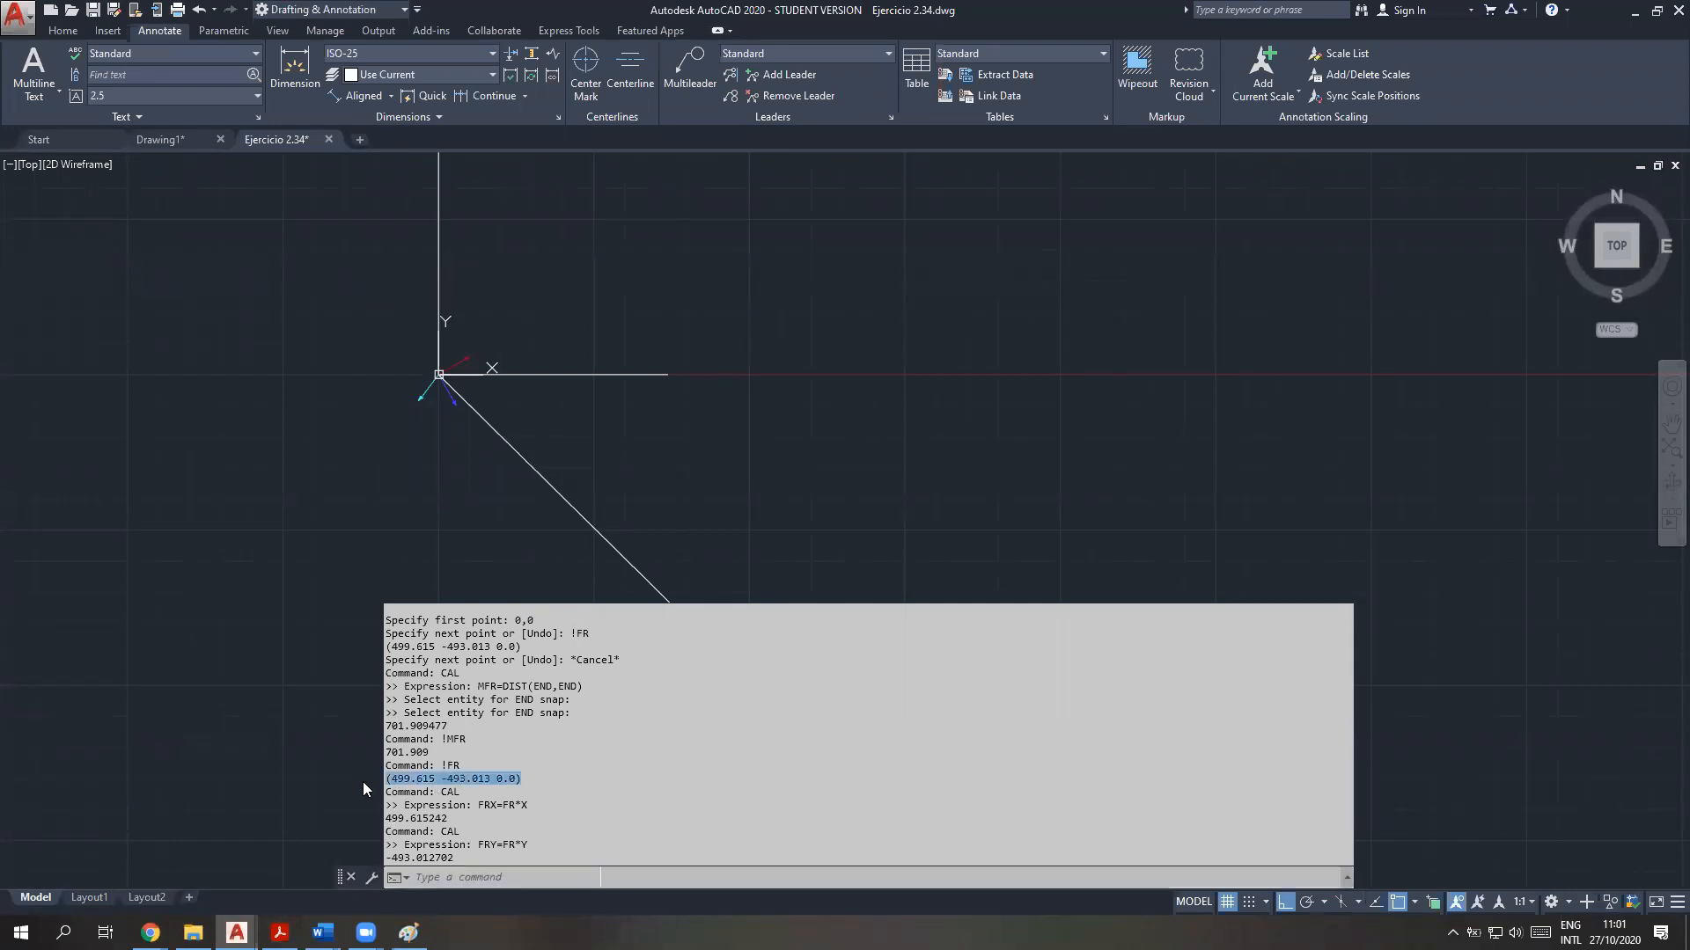
double_click(443, 819)
double_click(438, 857)
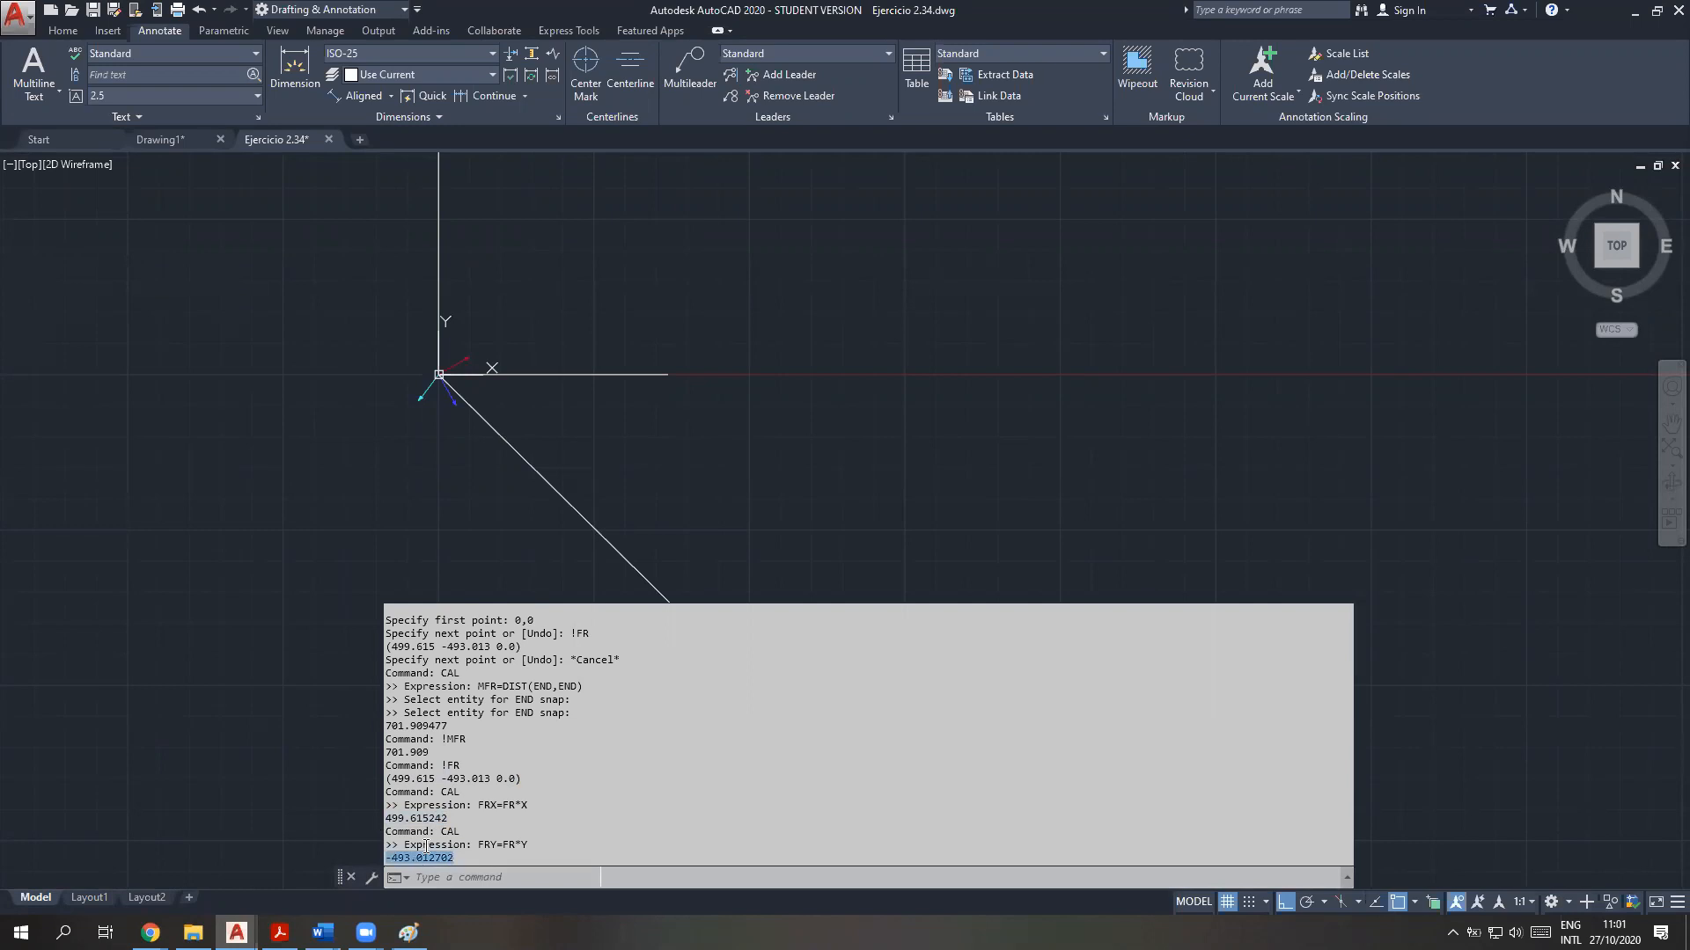
Switch to the vector theory PDF and highlight procedure item 5, on the dot product for the resultant's components
click(280, 933)
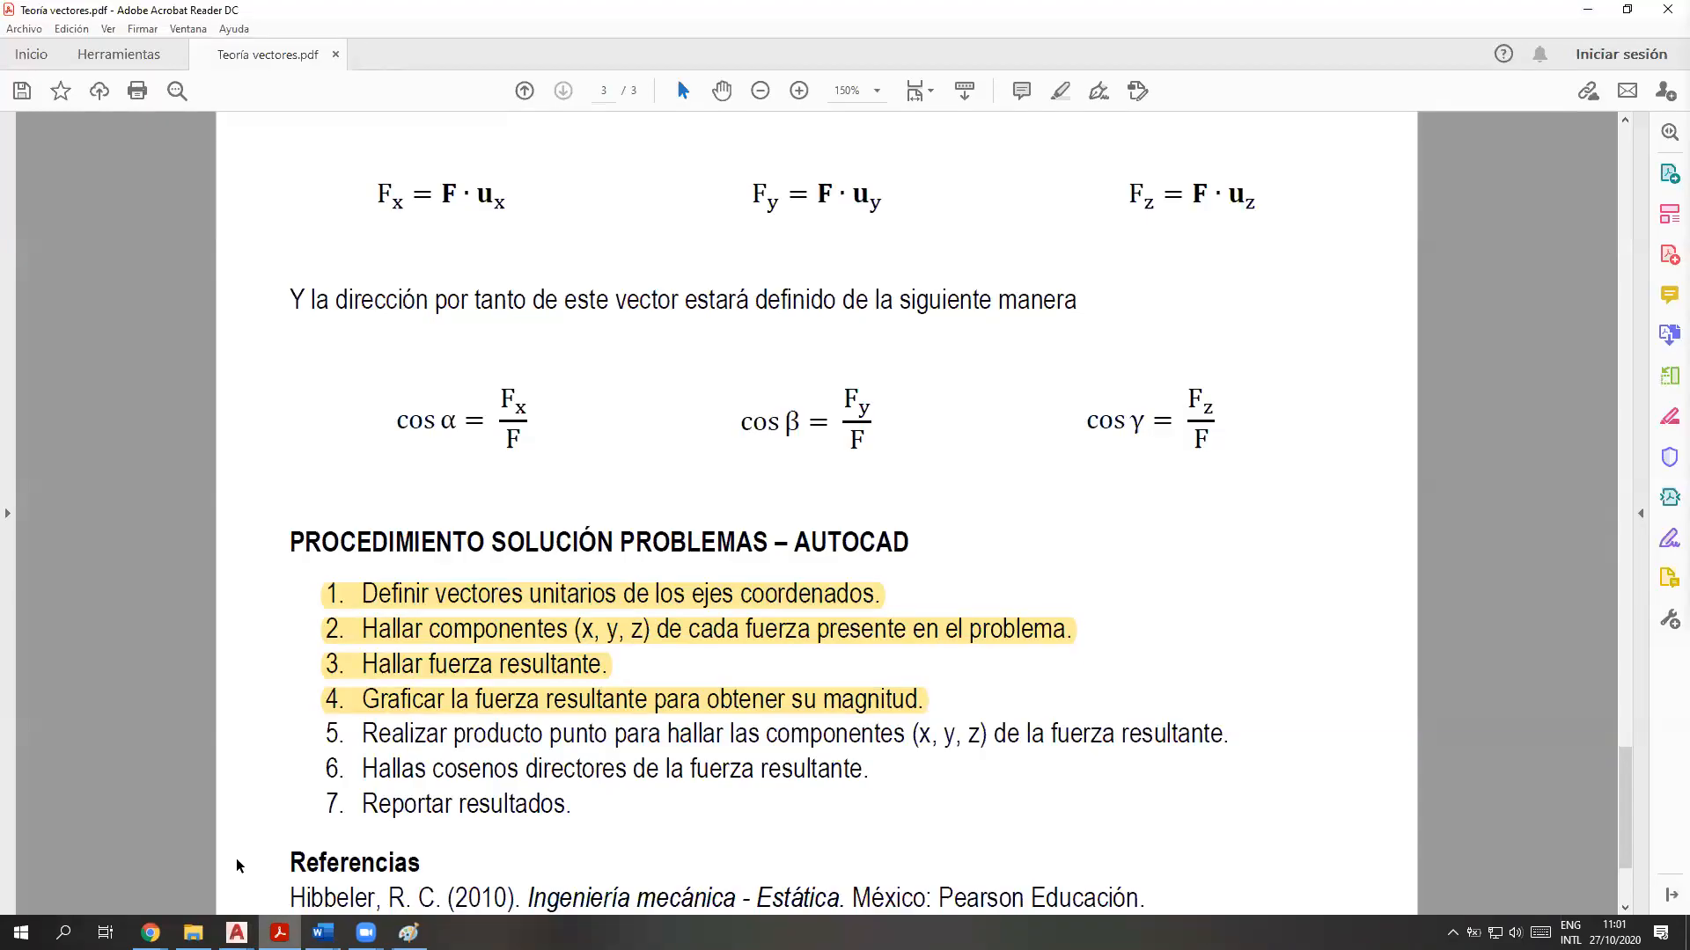
drag(531, 402, 509, 409)
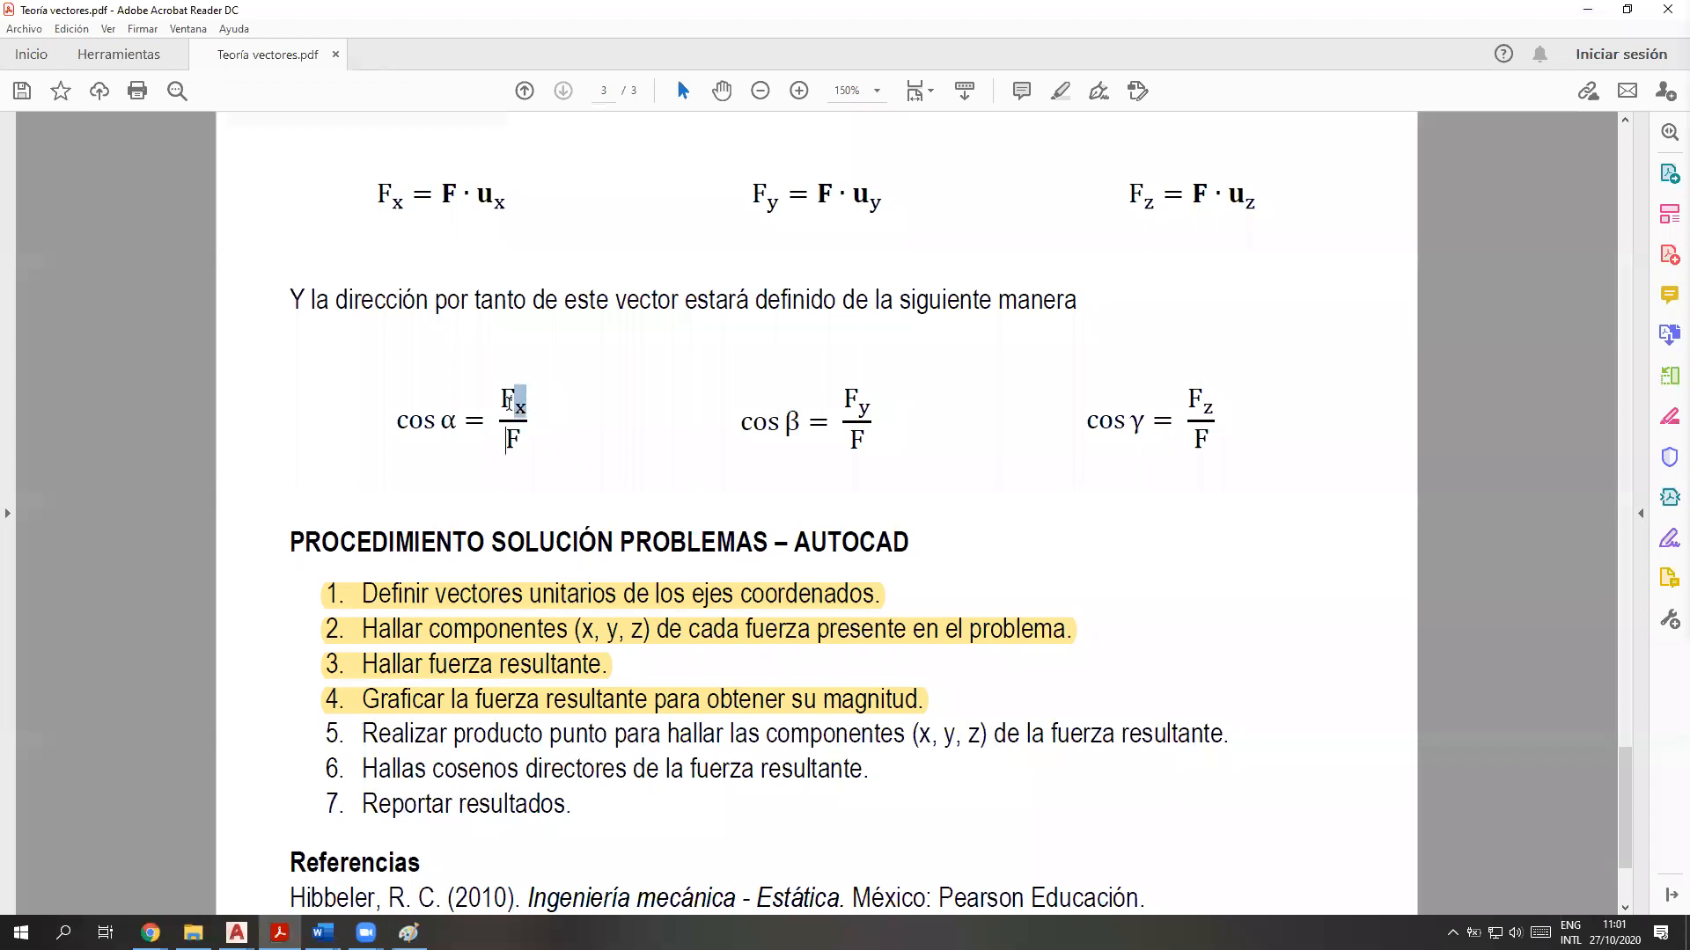
click(523, 441)
mouse_move(1237, 736)
mouse_down()
mouse_move(255, 748)
mouse_move(327, 759)
mouse_up()
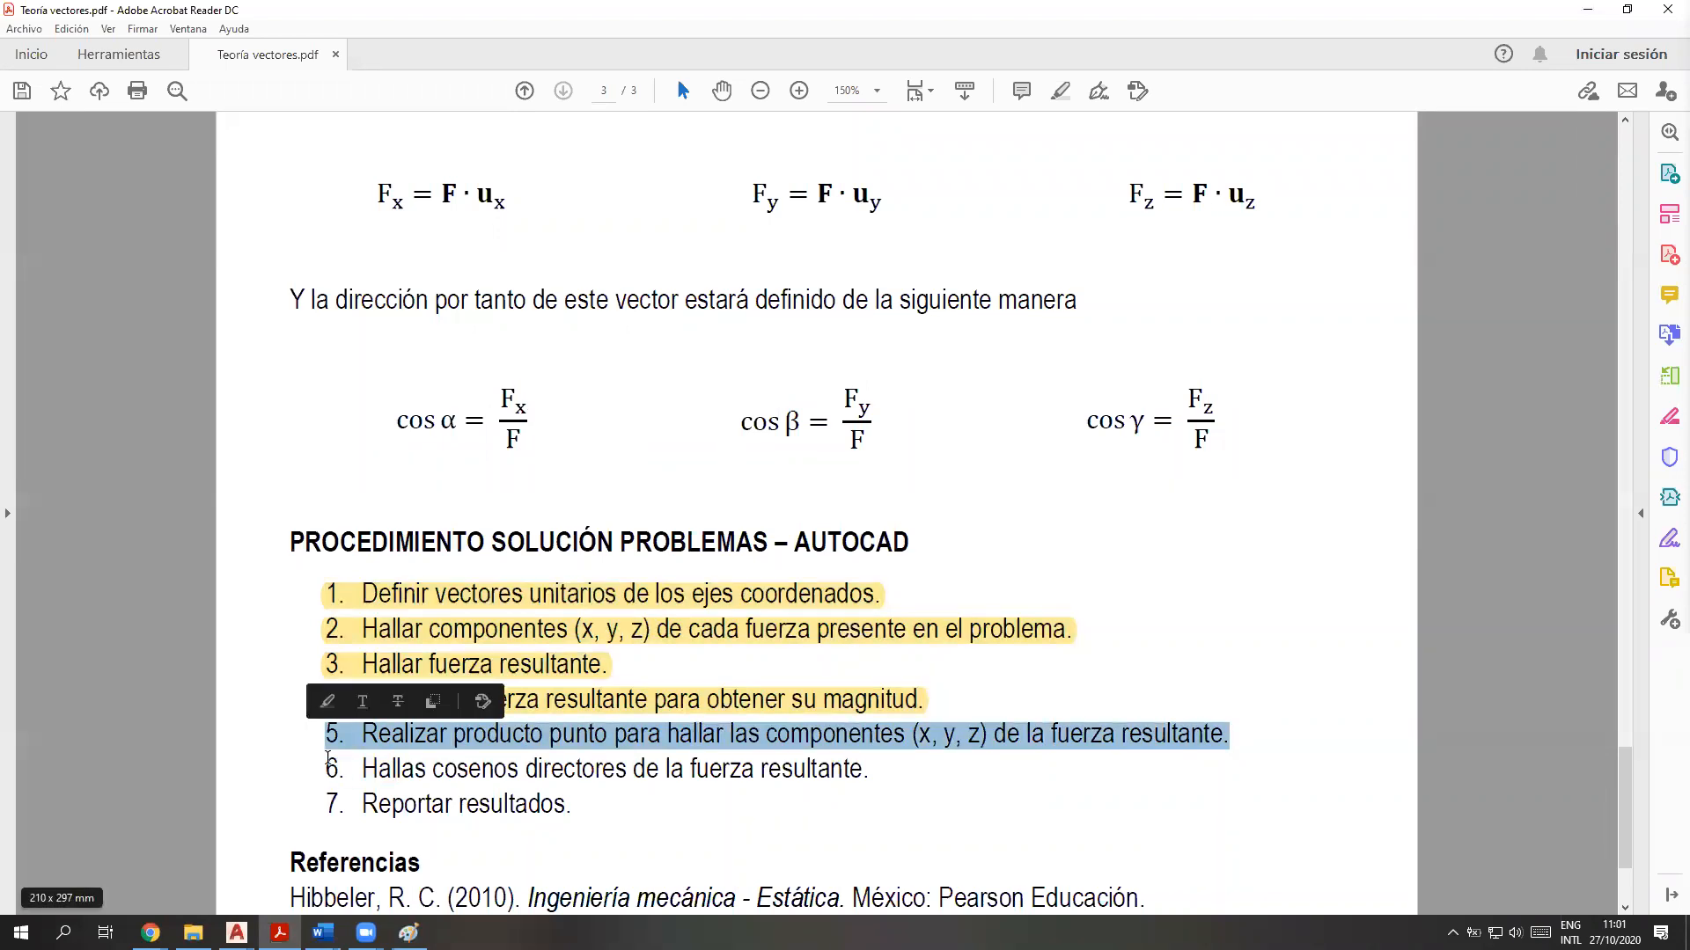
click(1061, 91)
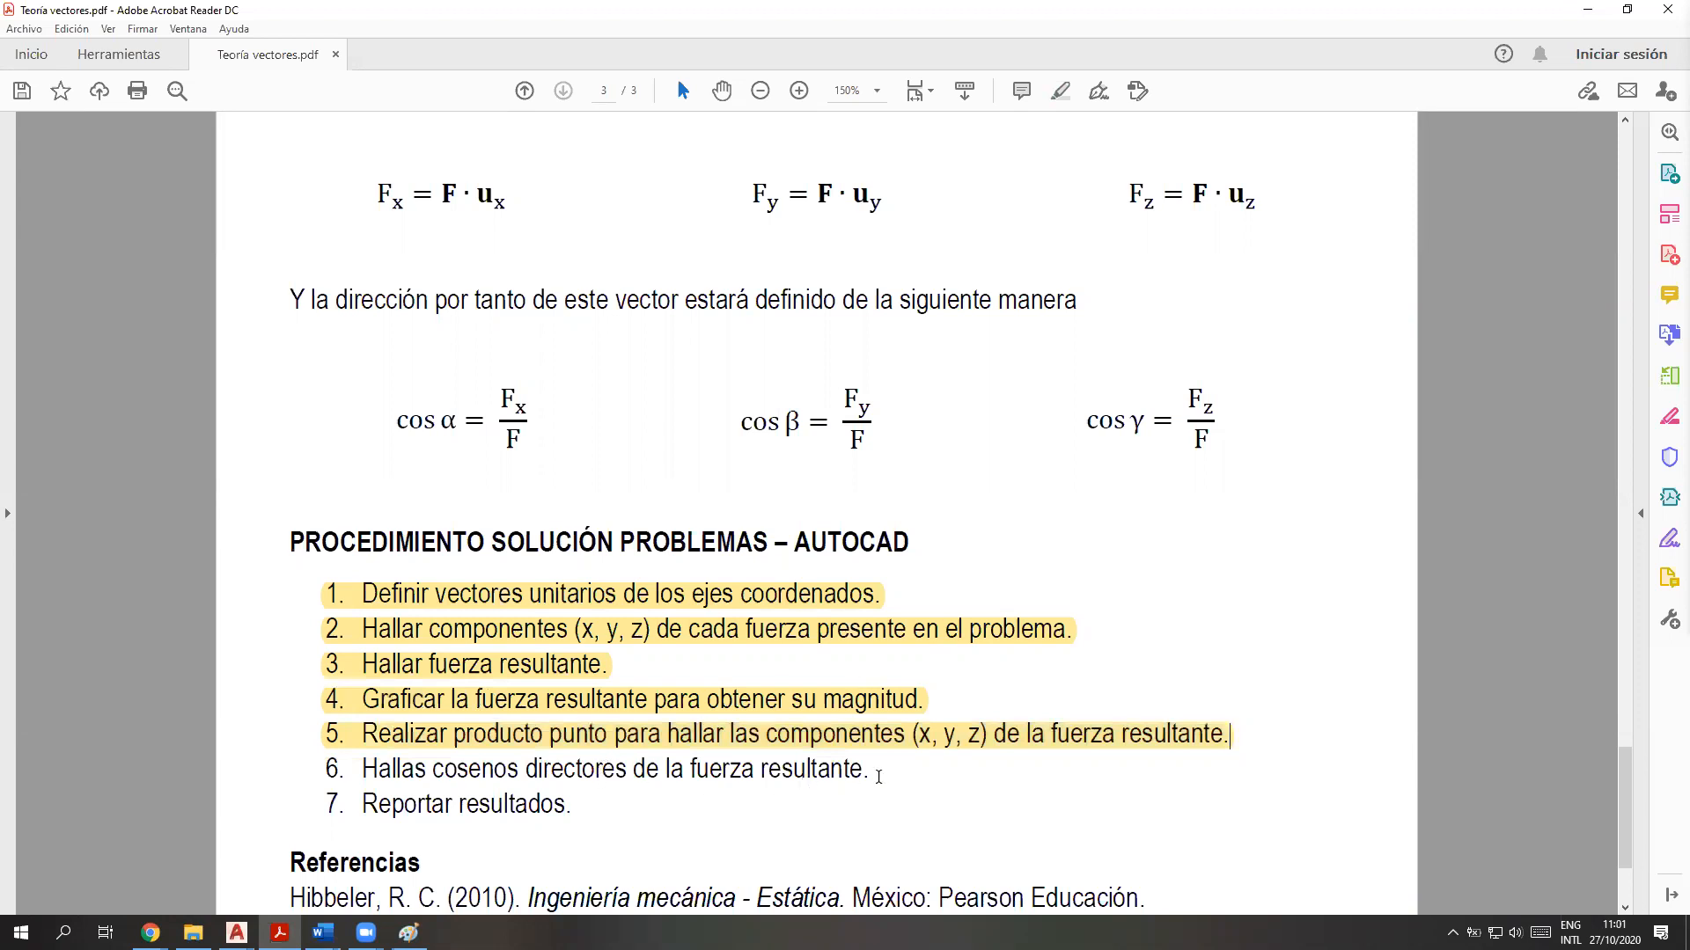
Read procedure item 6 on direction cosines and examine the cos α formula, Fx divided by F
drag(873, 771, 274, 783)
click(574, 429)
drag(527, 421, 491, 404)
drag(513, 448, 490, 398)
click(698, 509)
click(598, 475)
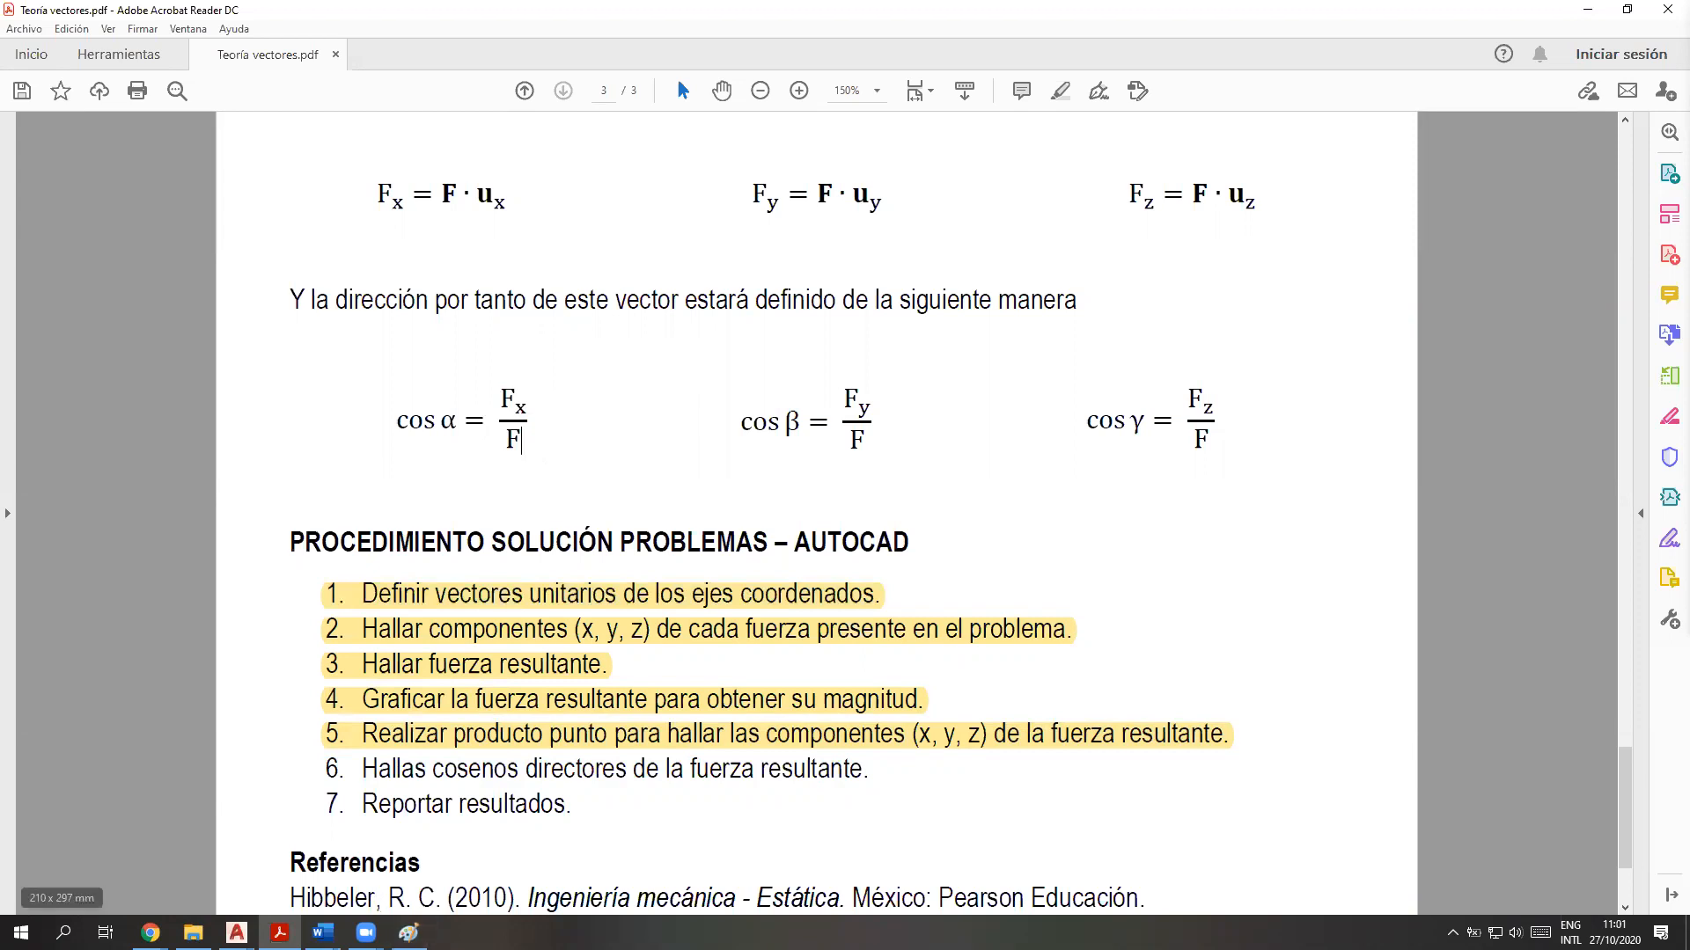
mouse_move(237, 931)
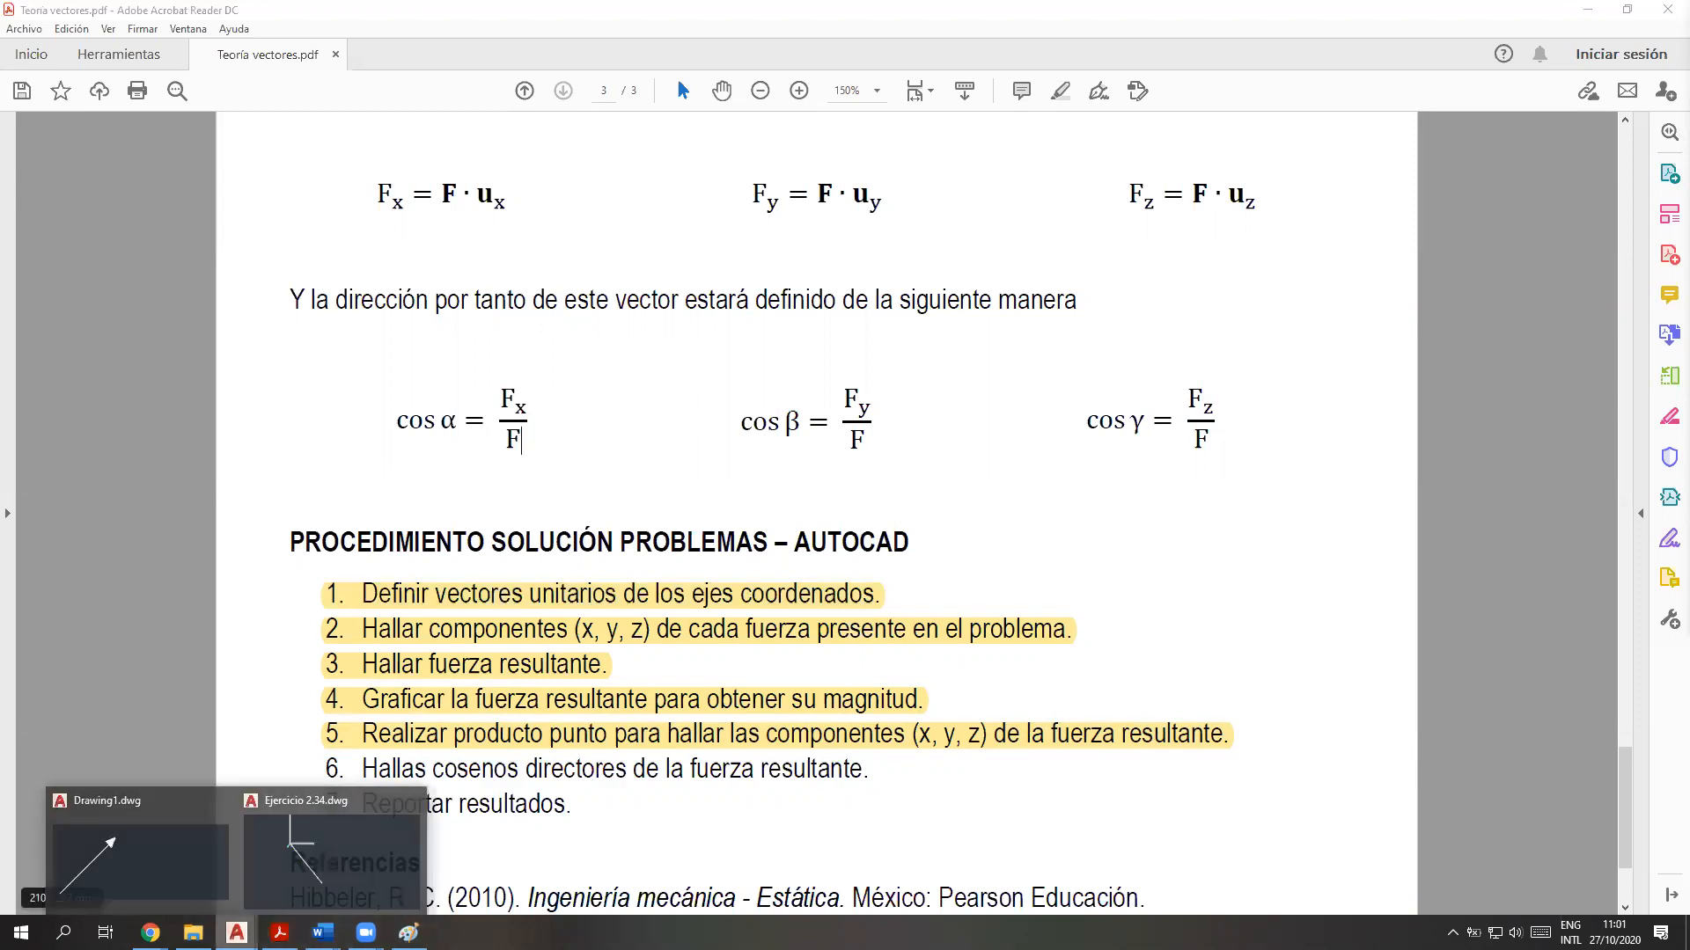
click(303, 885)
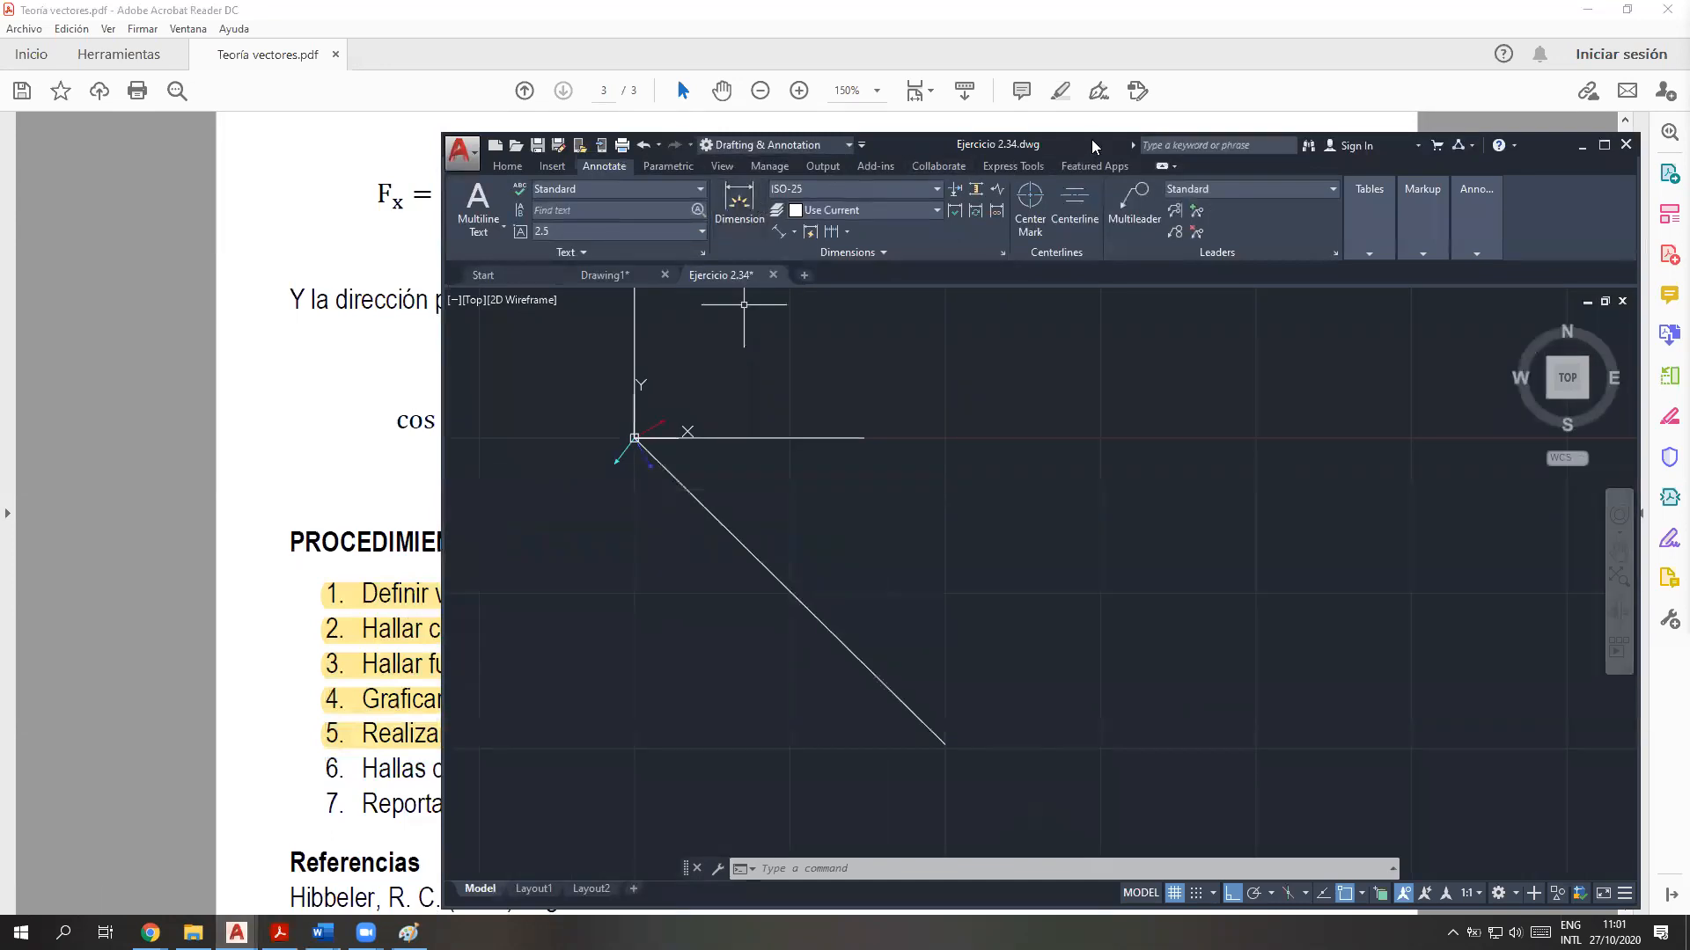
drag(1094, 146, 1092, 117)
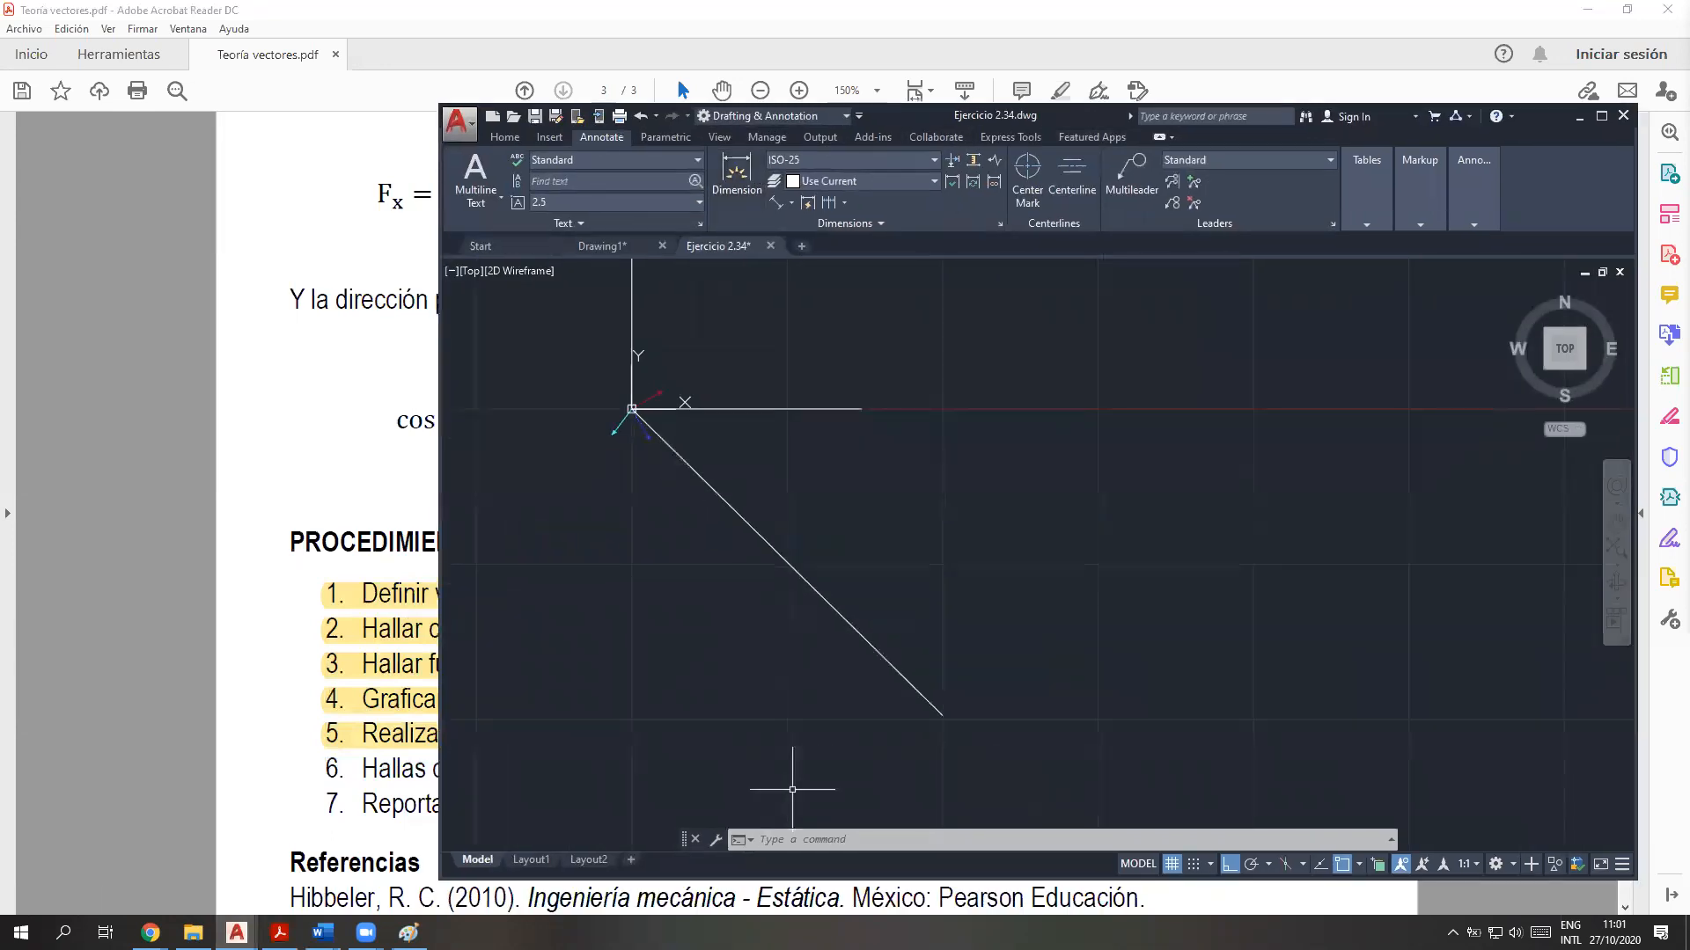
click(824, 7)
drag(505, 440, 493, 398)
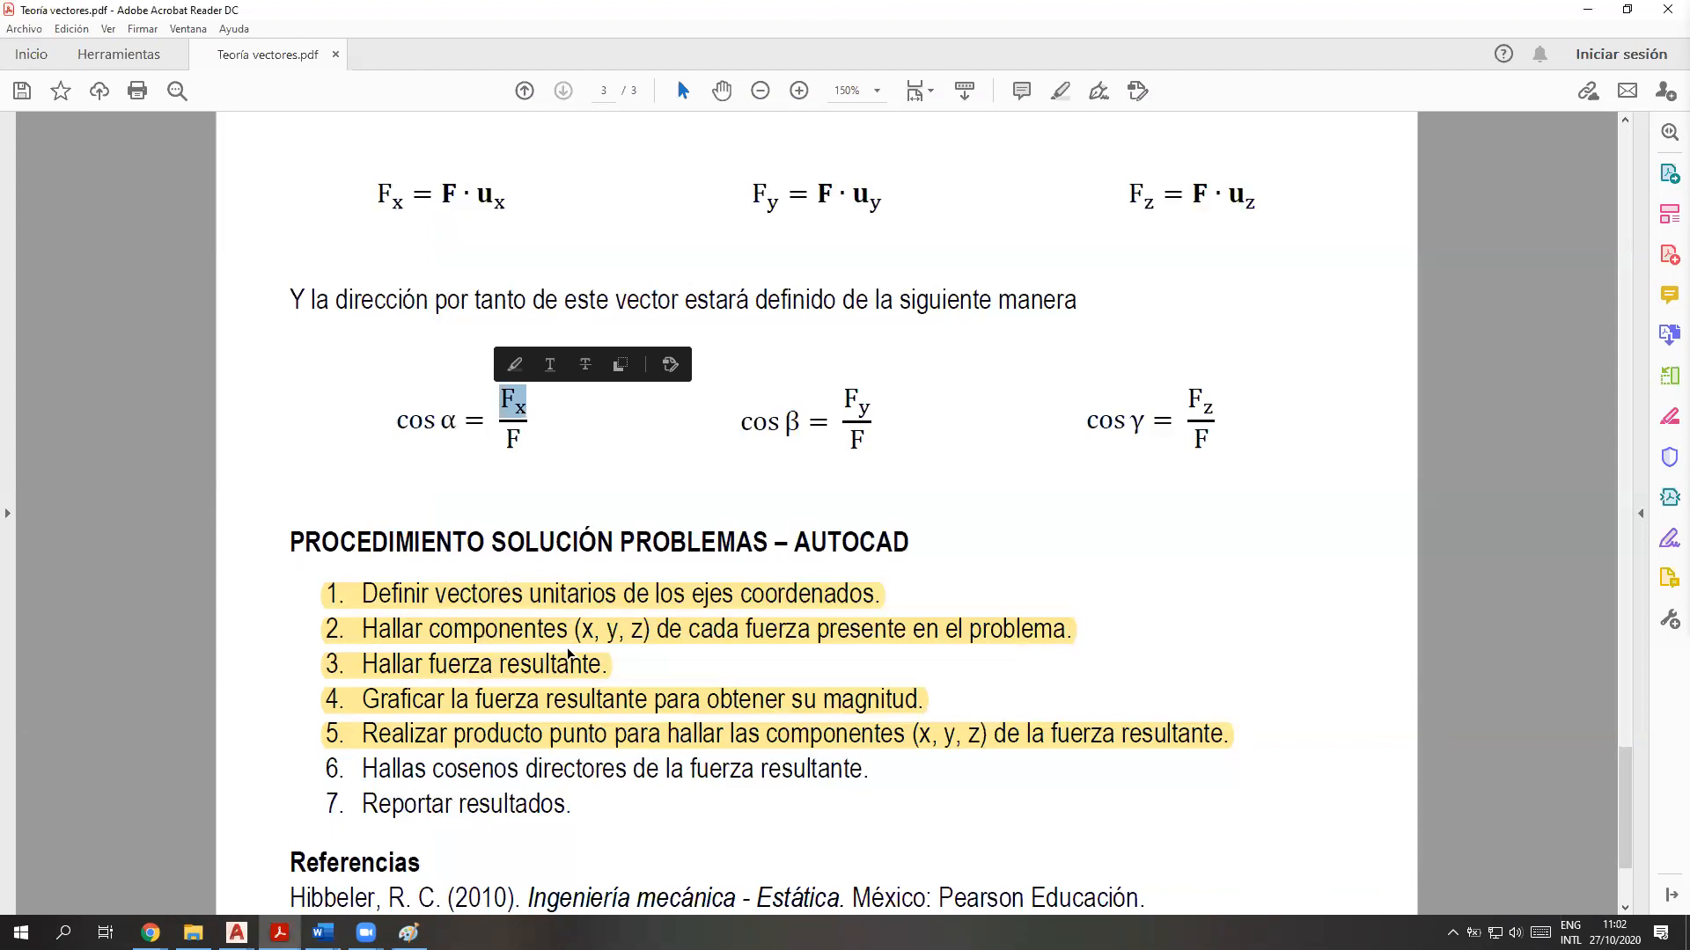
drag(531, 432, 507, 442)
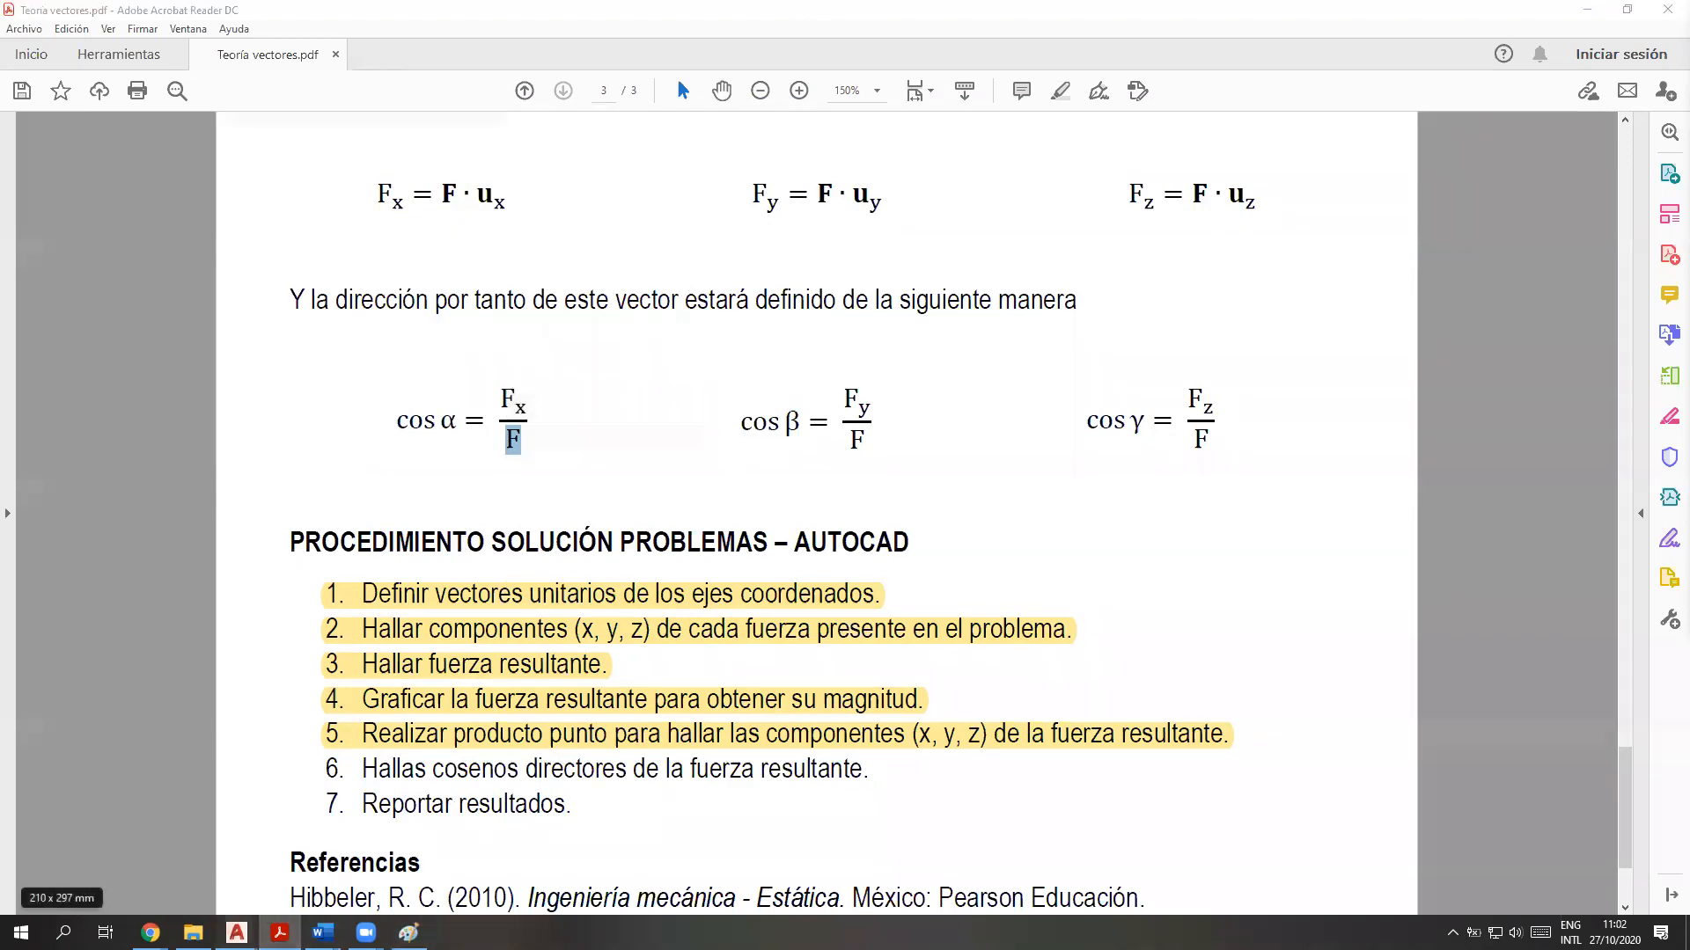
Switch back to the Ejercicio 2.34 drawing in AutoCAD, maximize its window and start the CAL command
mouse_move(236, 933)
click(332, 867)
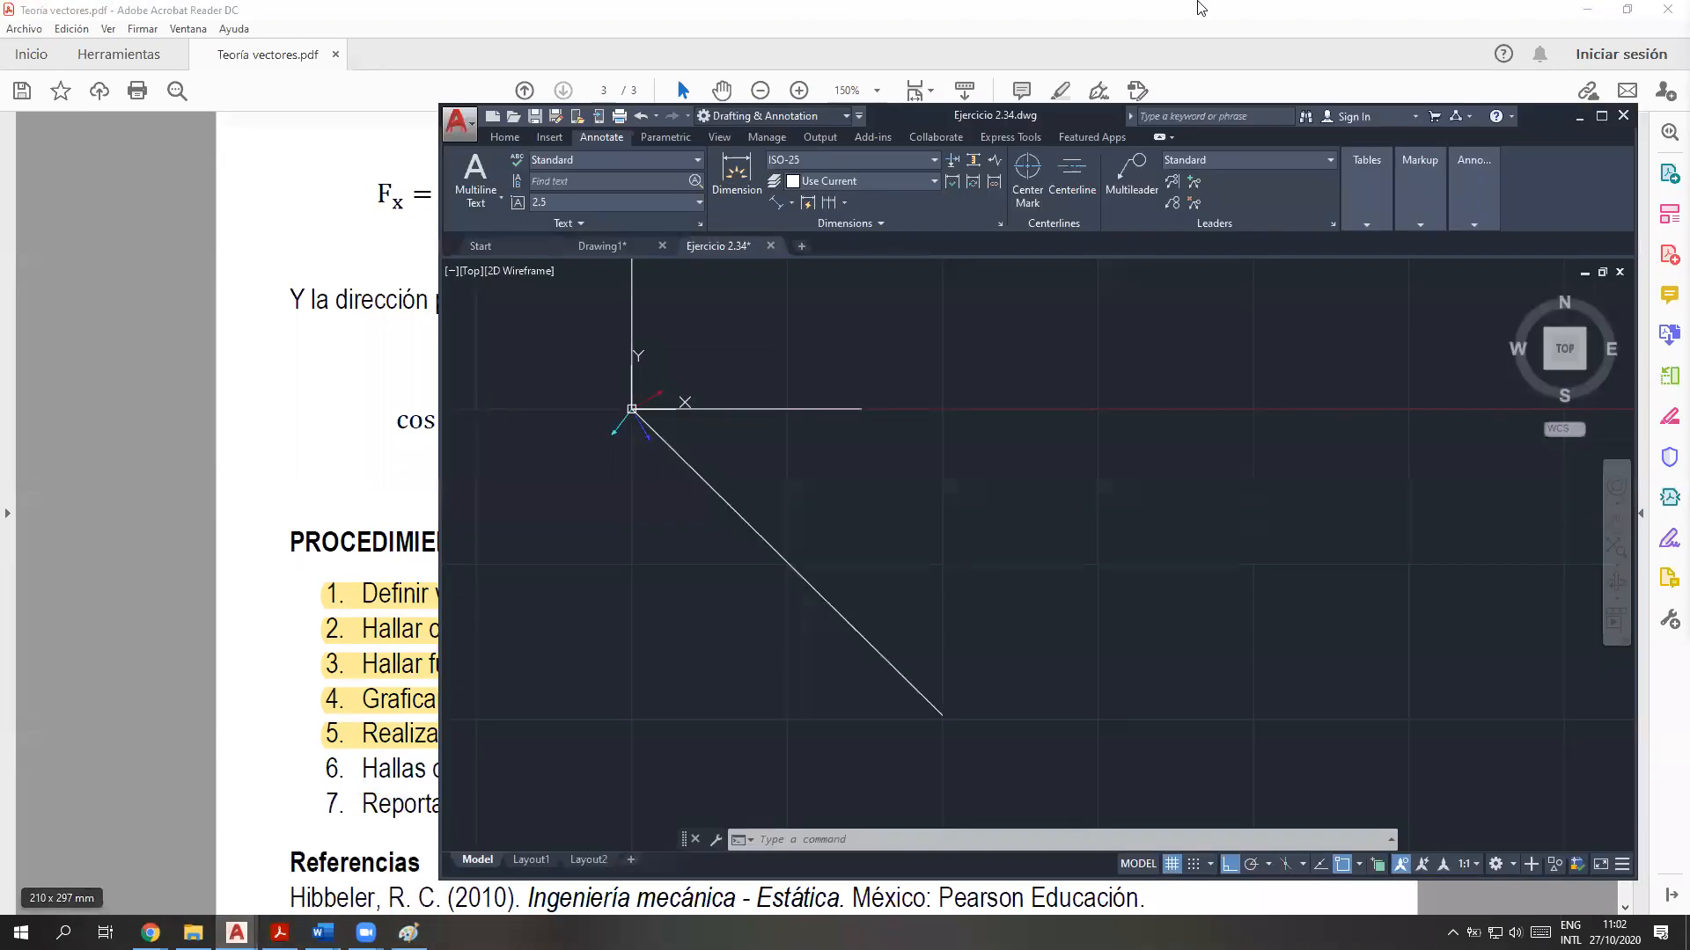
double_click(978, 113)
click(481, 883)
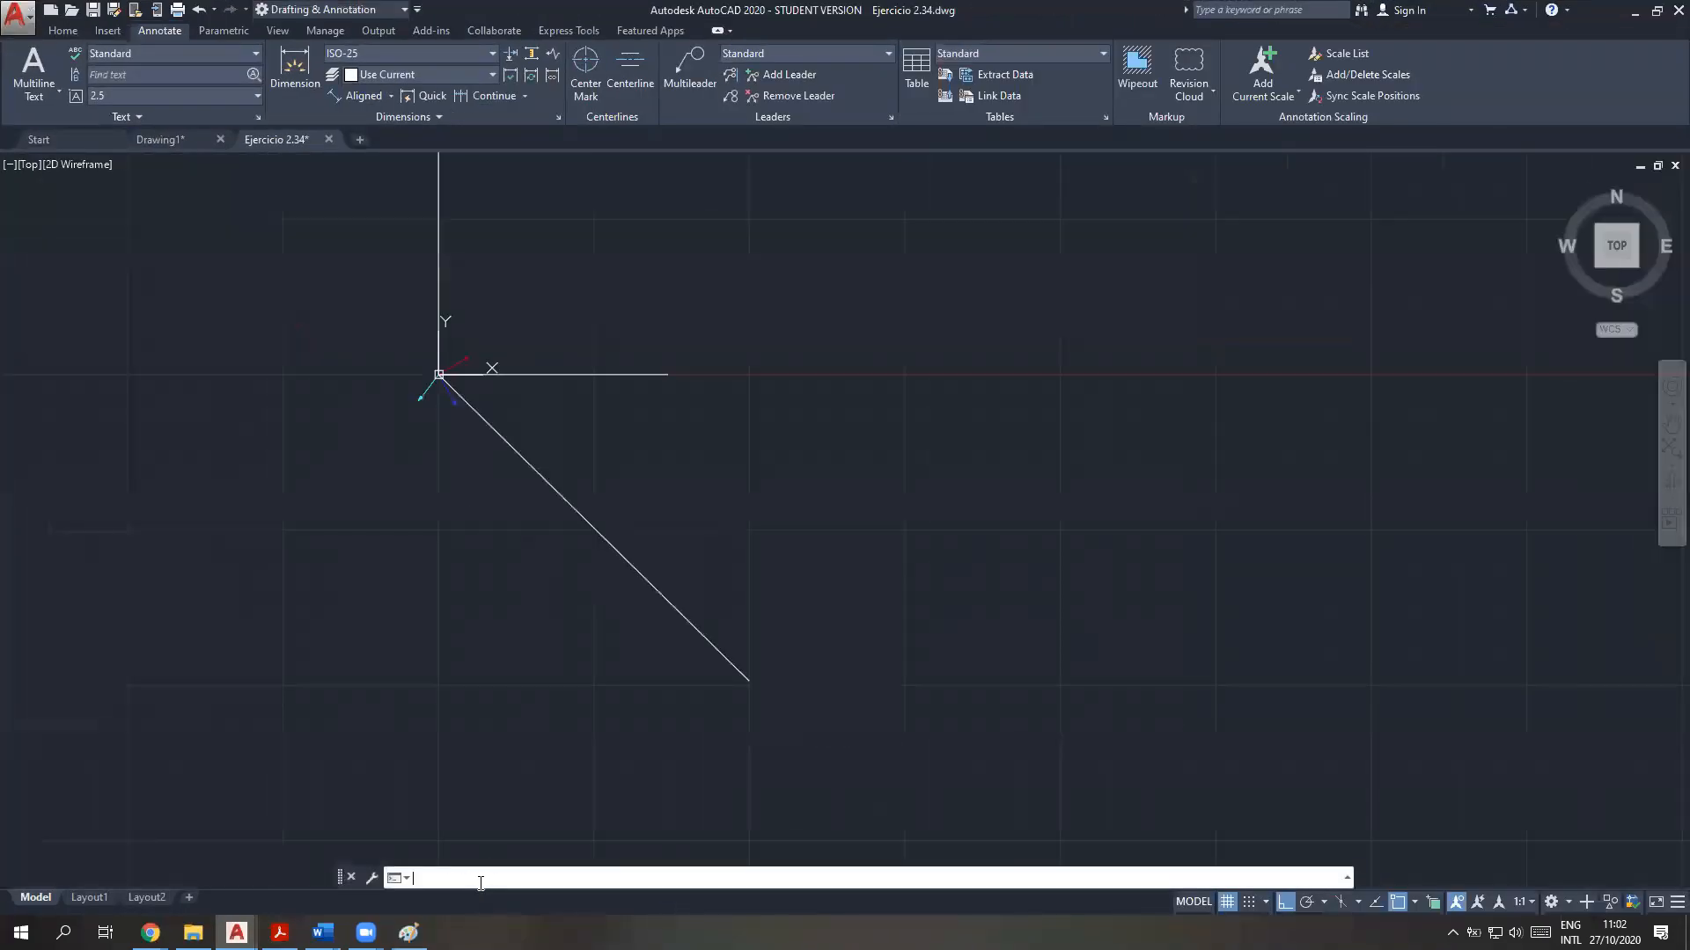
text(cal)
key(Return)
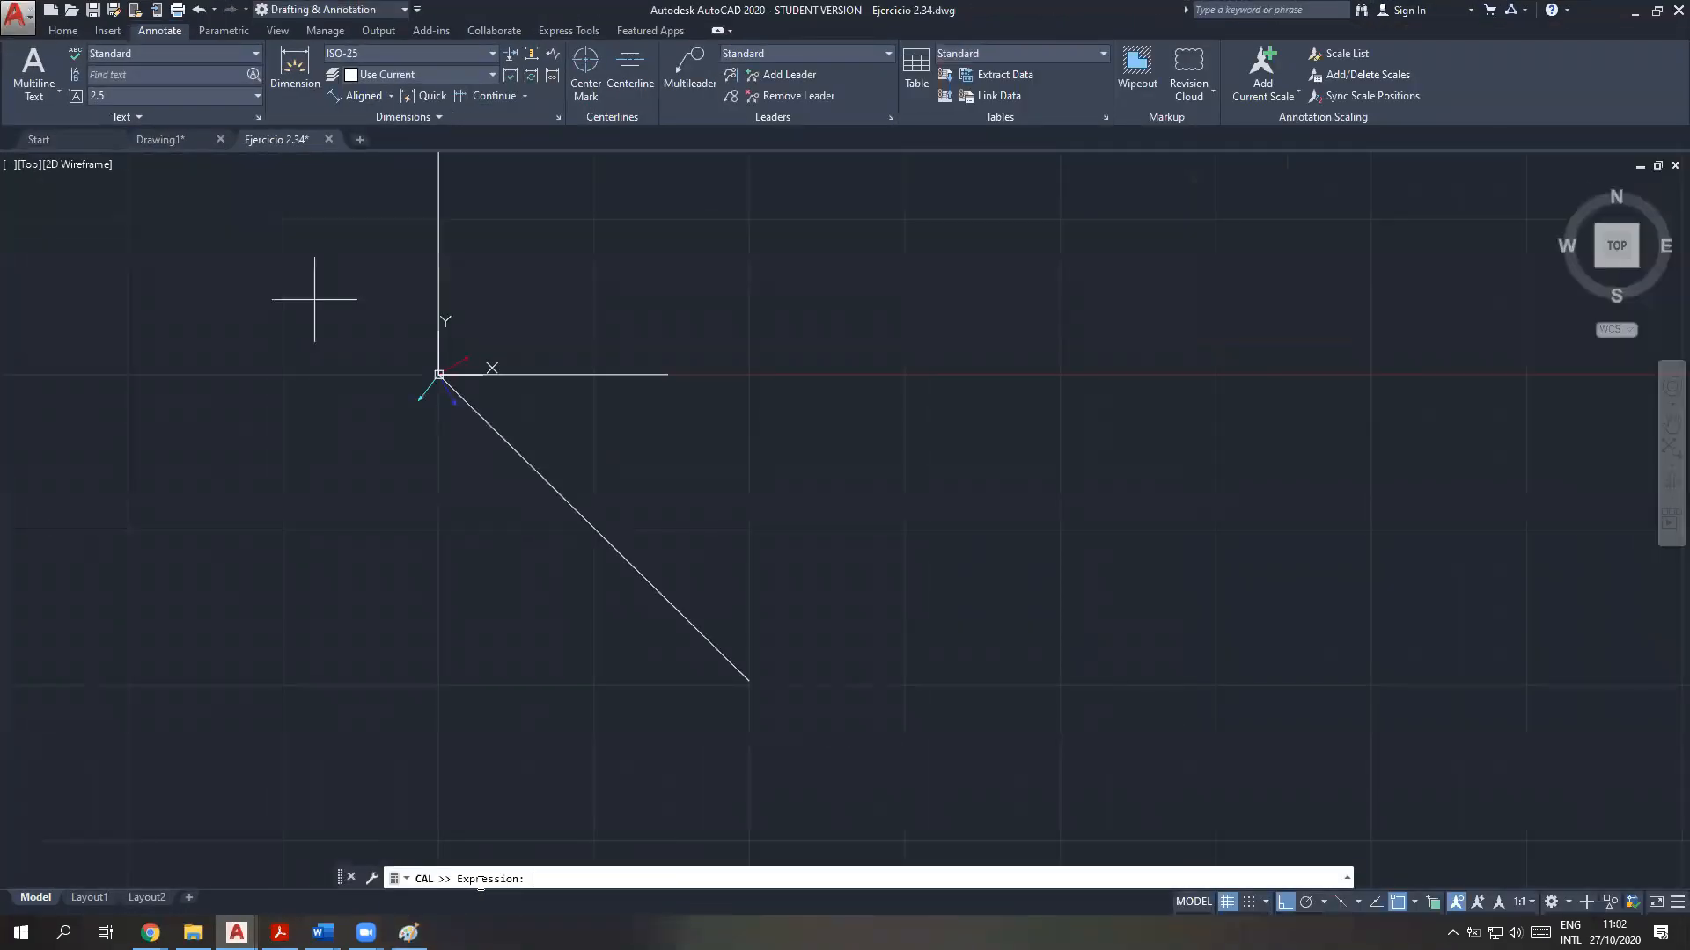
Try to compute the angle alpha with the expression ALPHA=ARCCOS(FRX/MFR)
text(ALPHA=ARC)
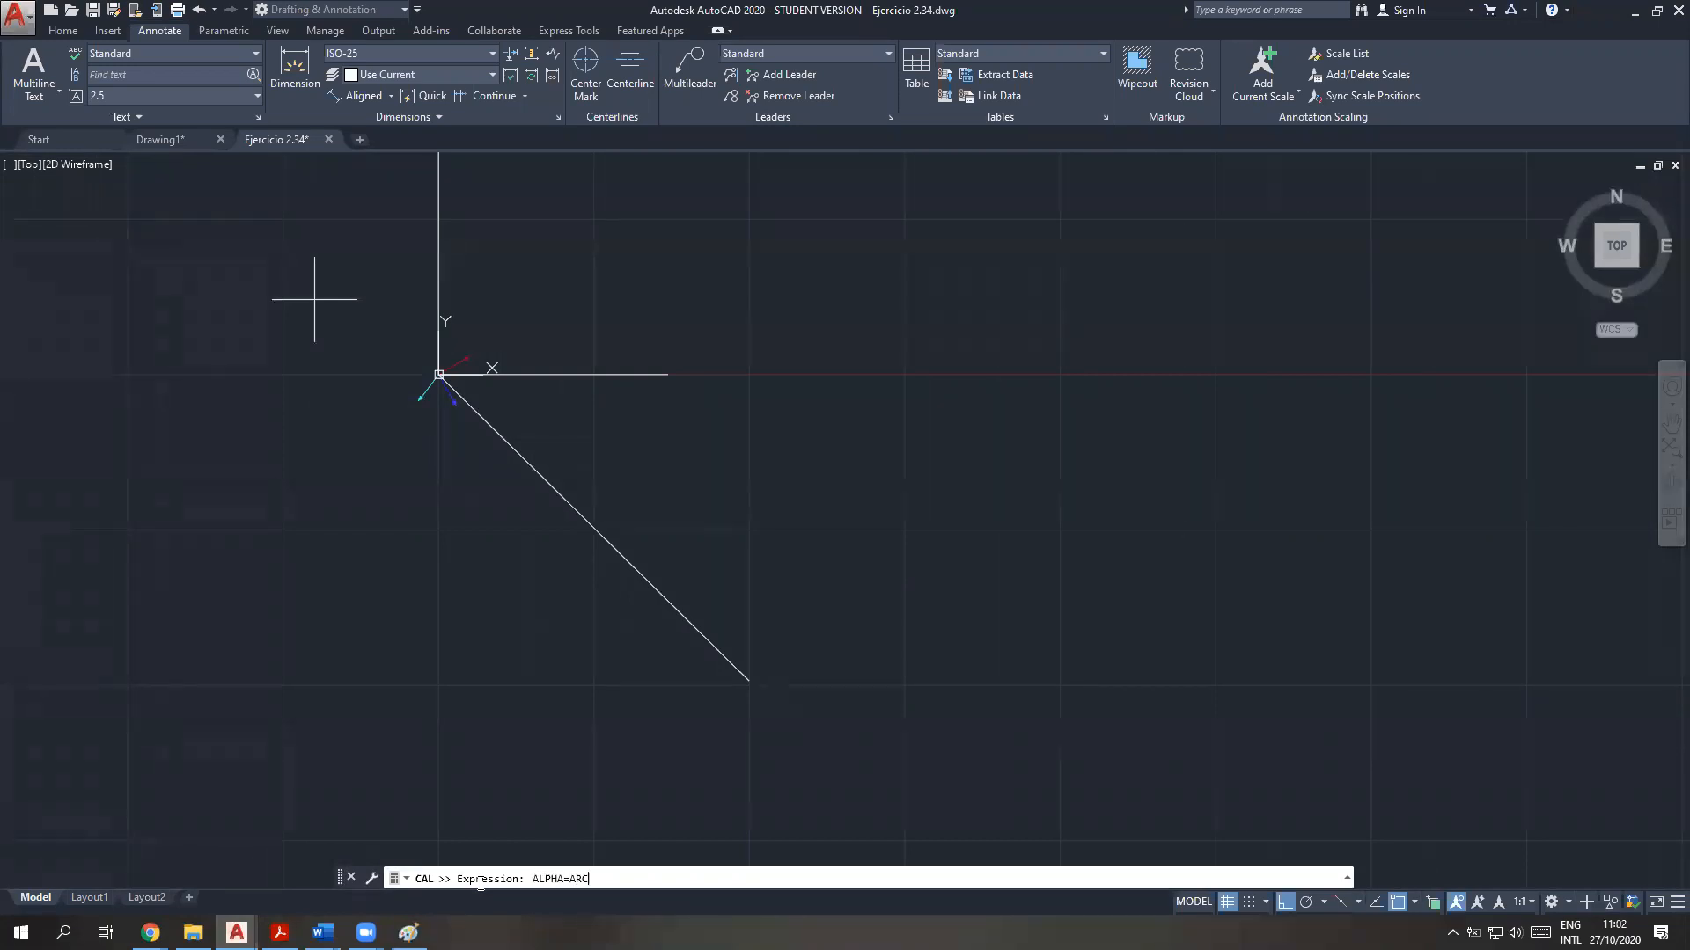
text(COS)
text())
key(BackSpace)
key(BackSpace)
key(BackSpace)
text(OS())
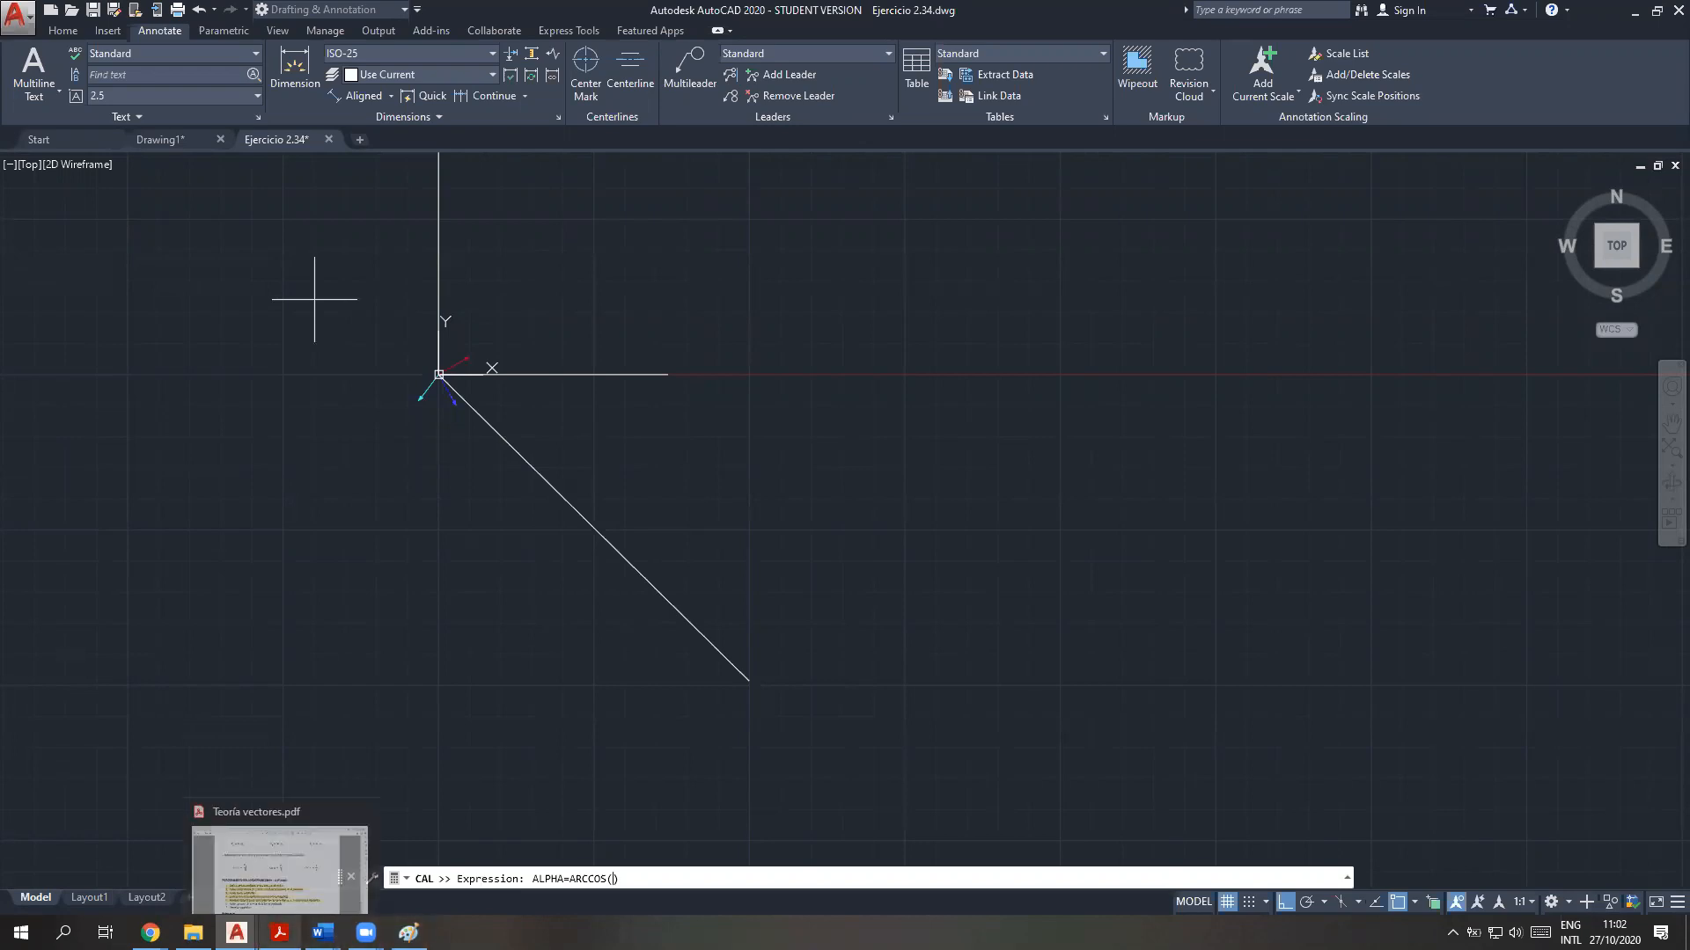
click(279, 933)
click(278, 933)
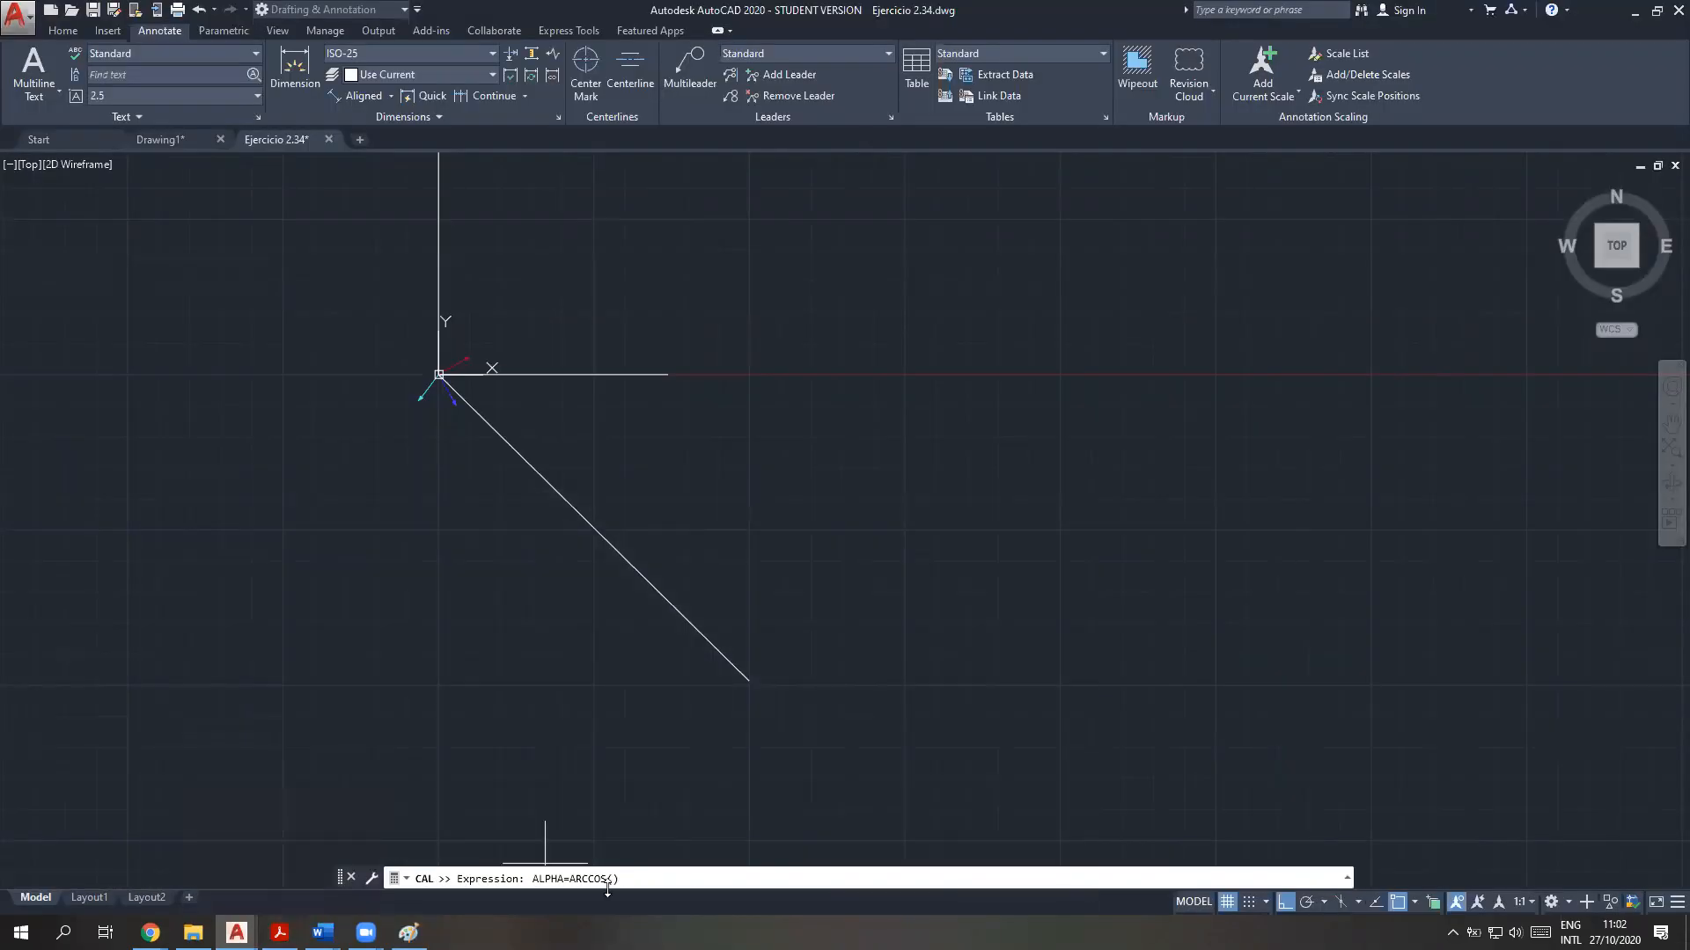
click(614, 883)
text(FRX/MFR)
key(Return)
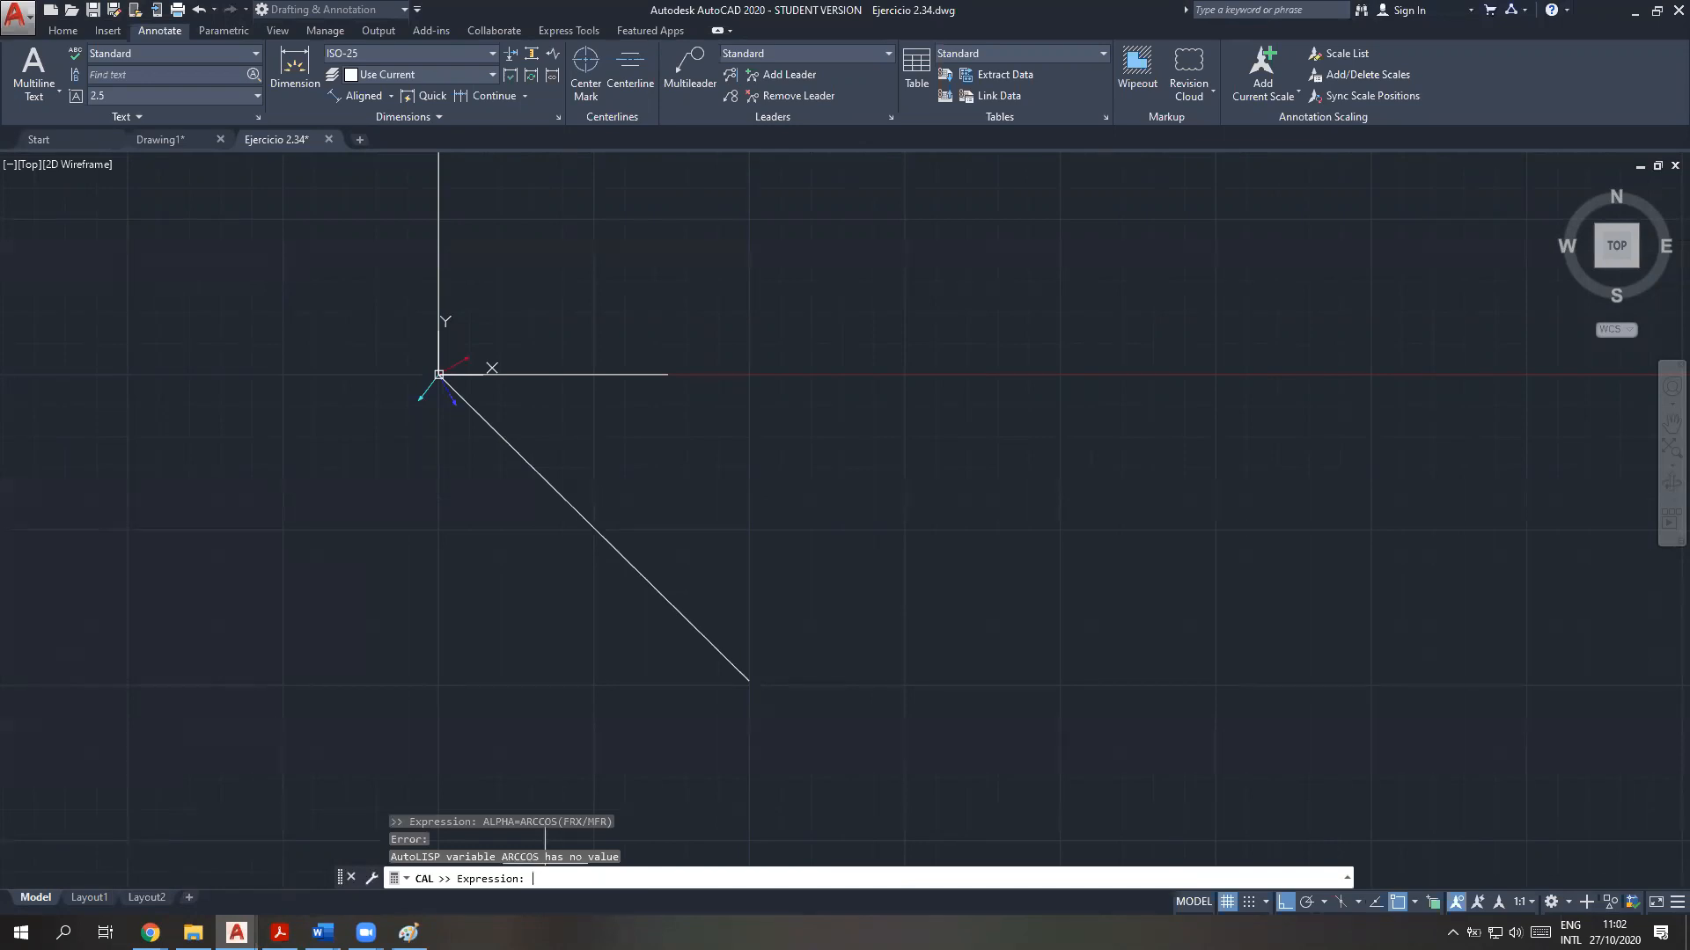
Compute the resultant's alpha angle as ALPHA=ACOS(FRX/MFR) and check the result in the command history
text(ALPHA=ACOS(FRX/MFR))
key(Return)
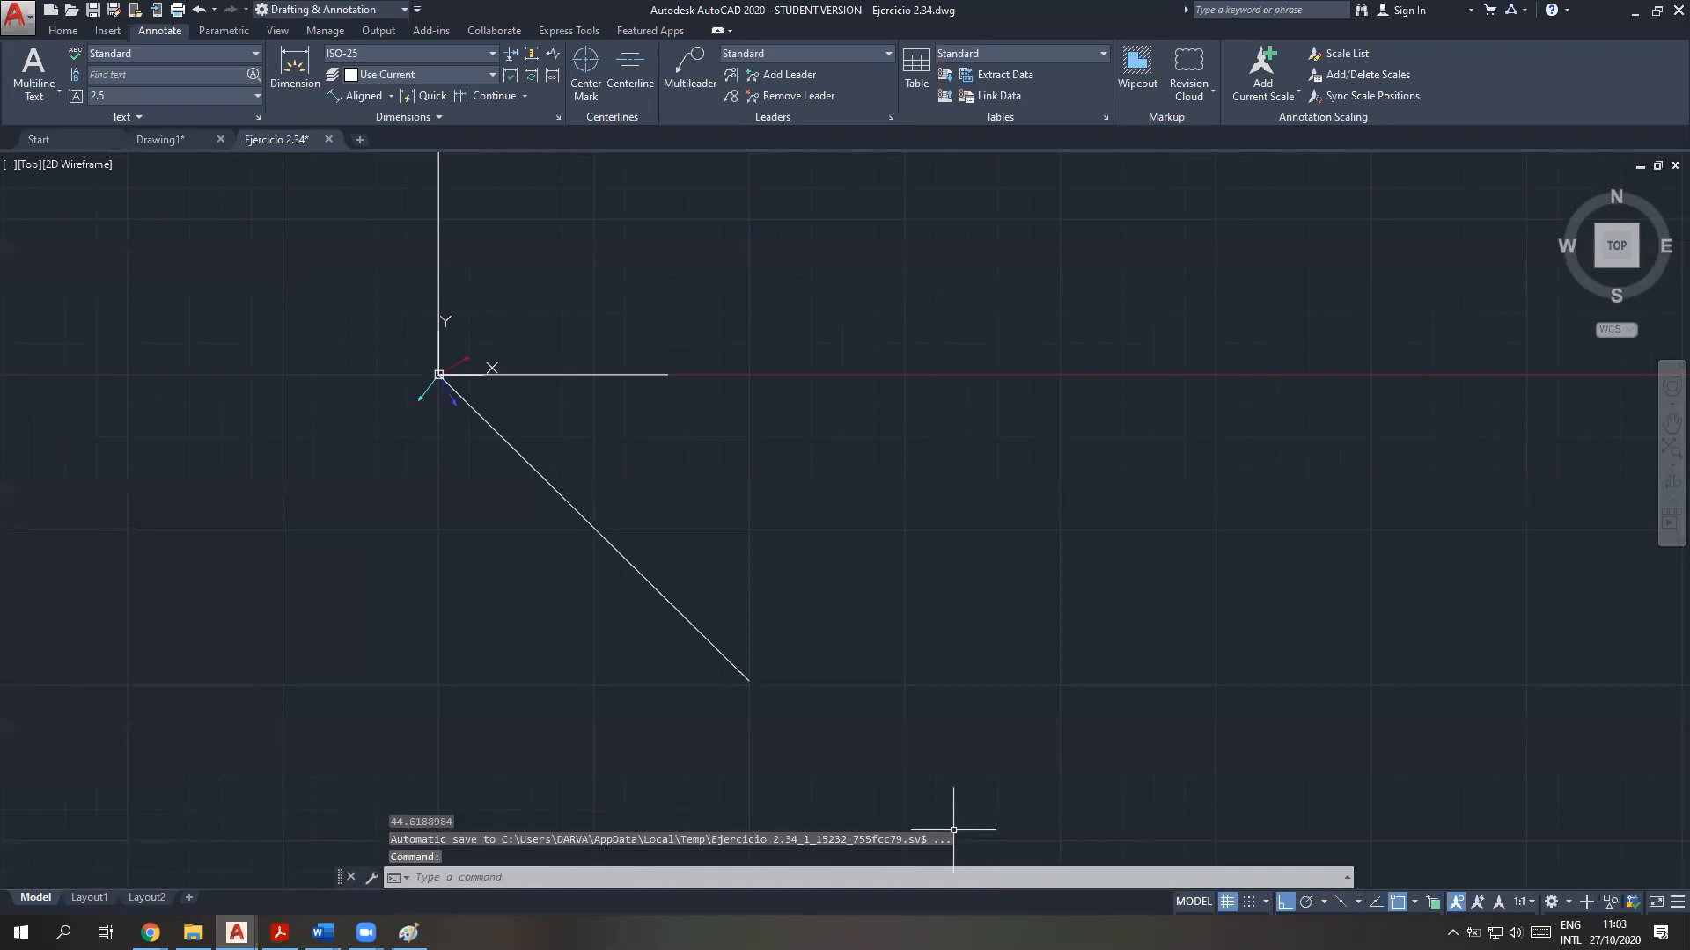
click(503, 832)
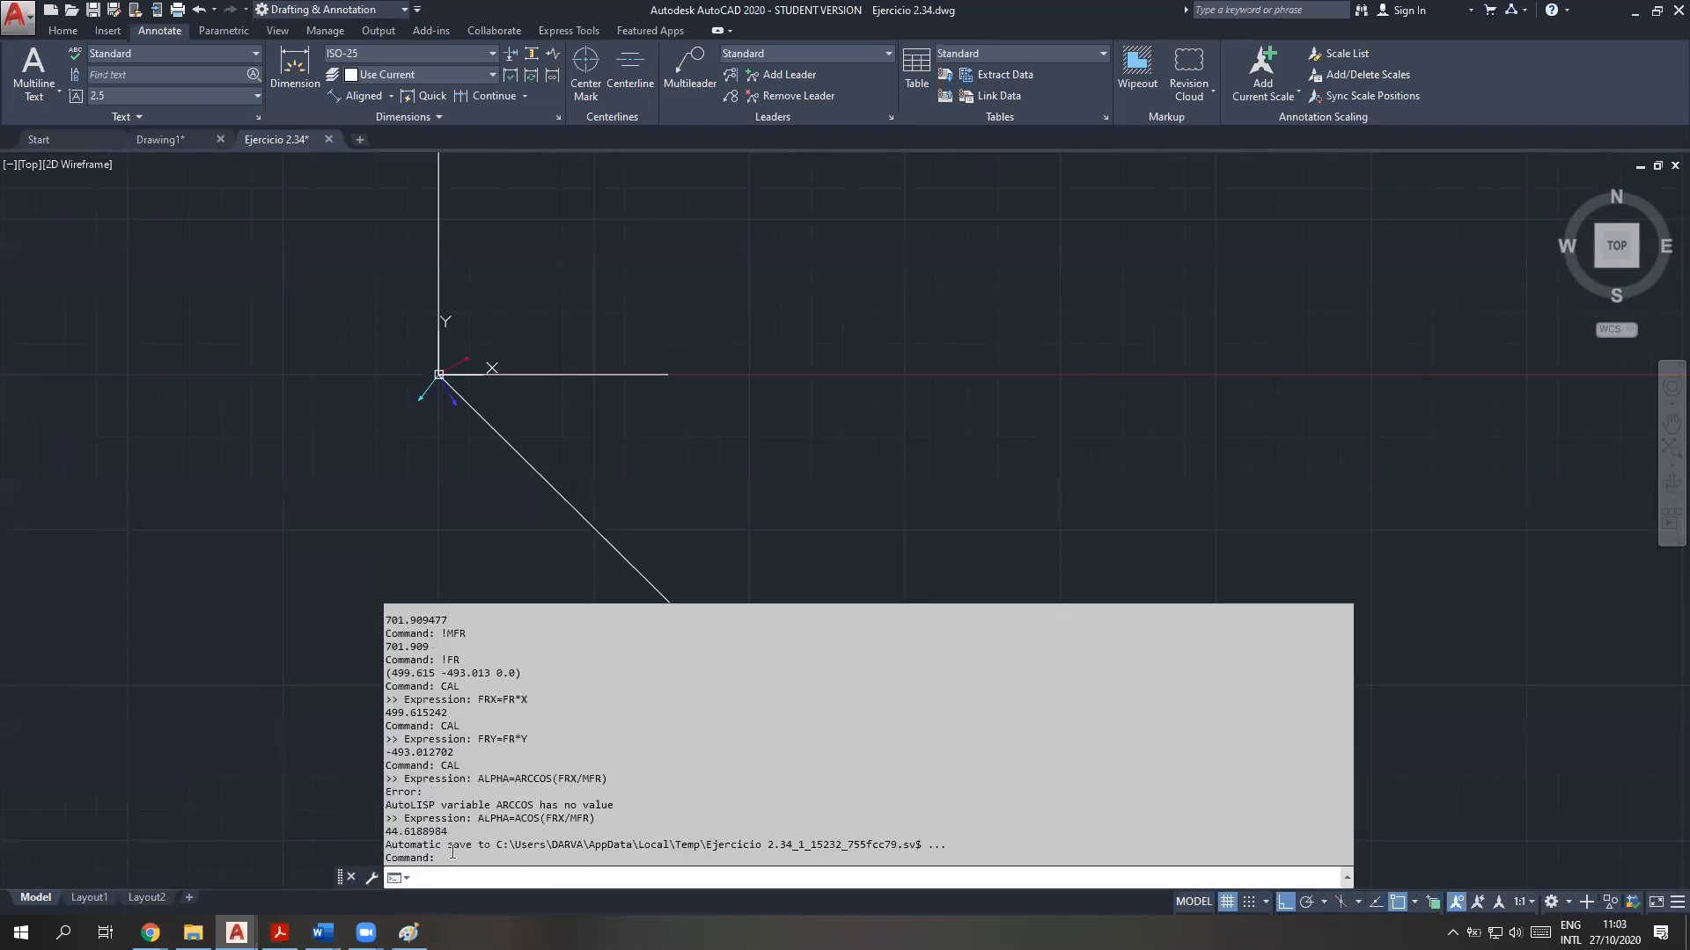
drag(449, 832, 370, 836)
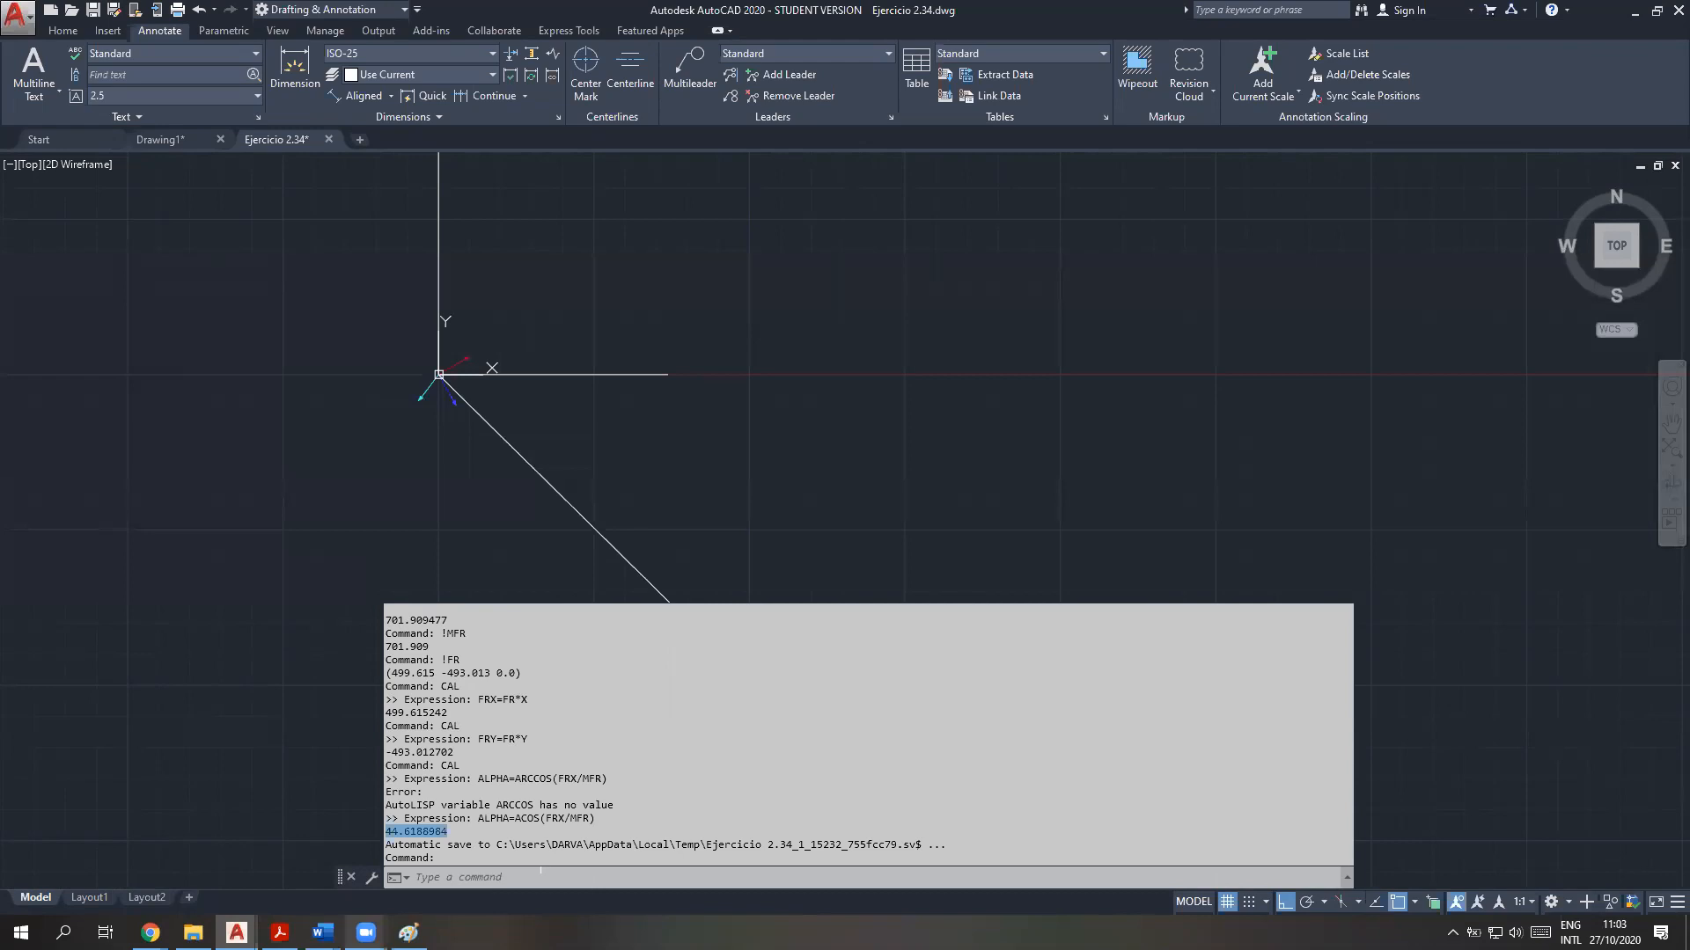
Compute the resultant's beta angle with CAL as BETA=ACOS(FRY/MFR)
click(619, 877)
click(612, 878)
text(CAL)
key(Return)
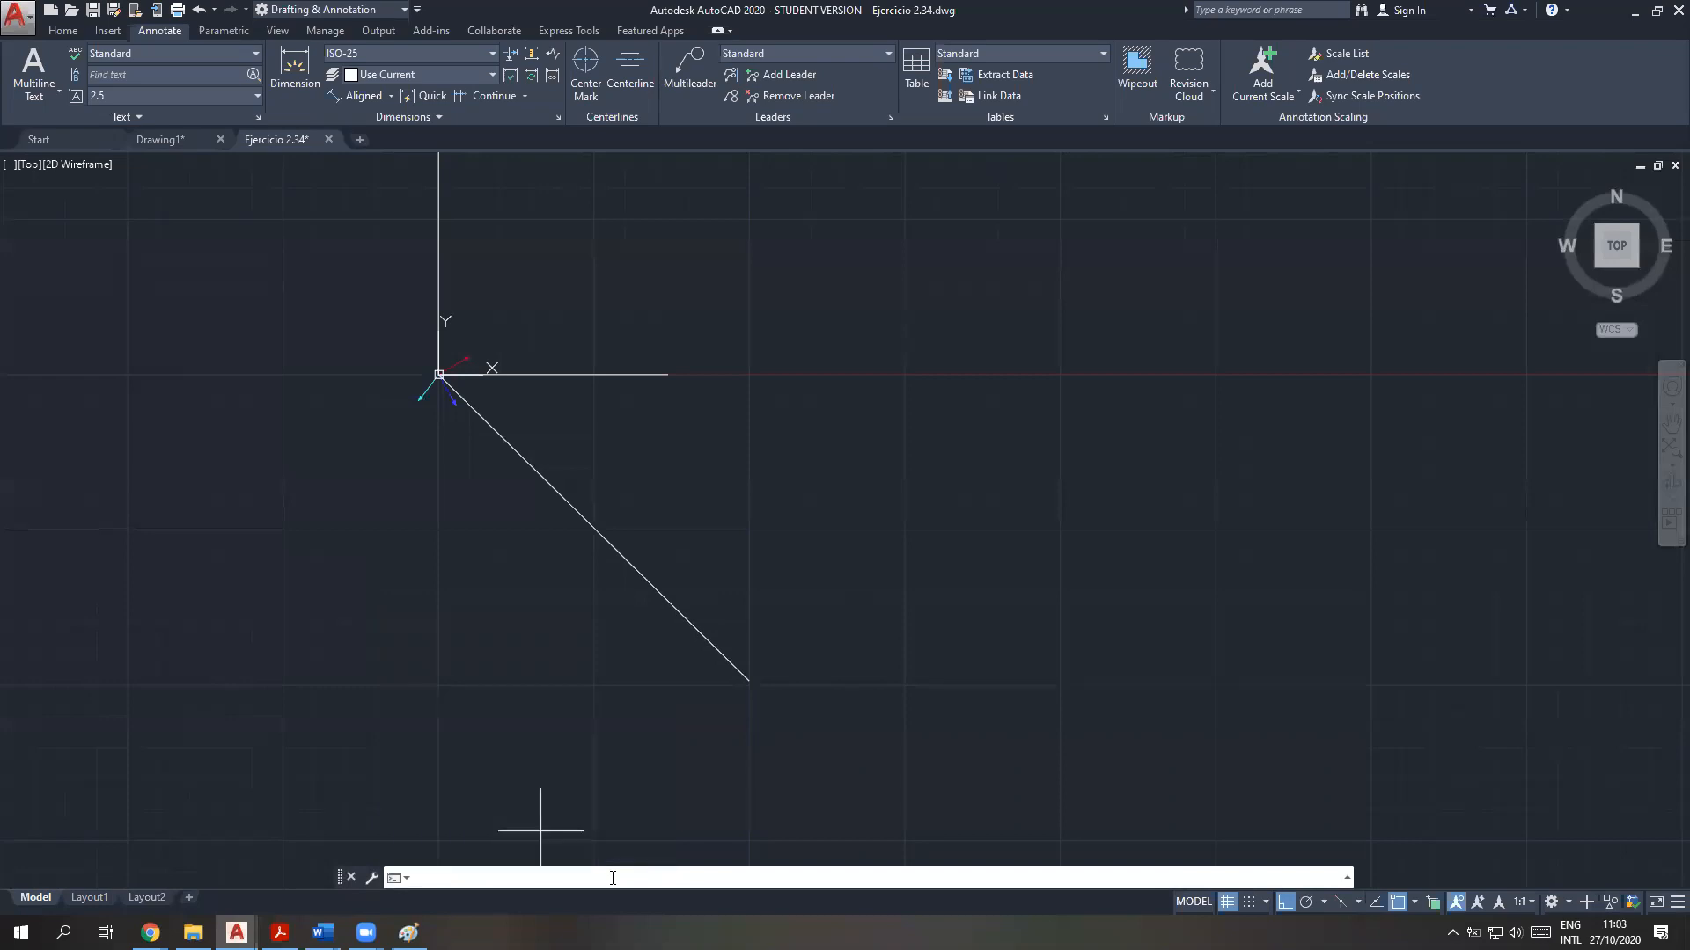
text(BETA)
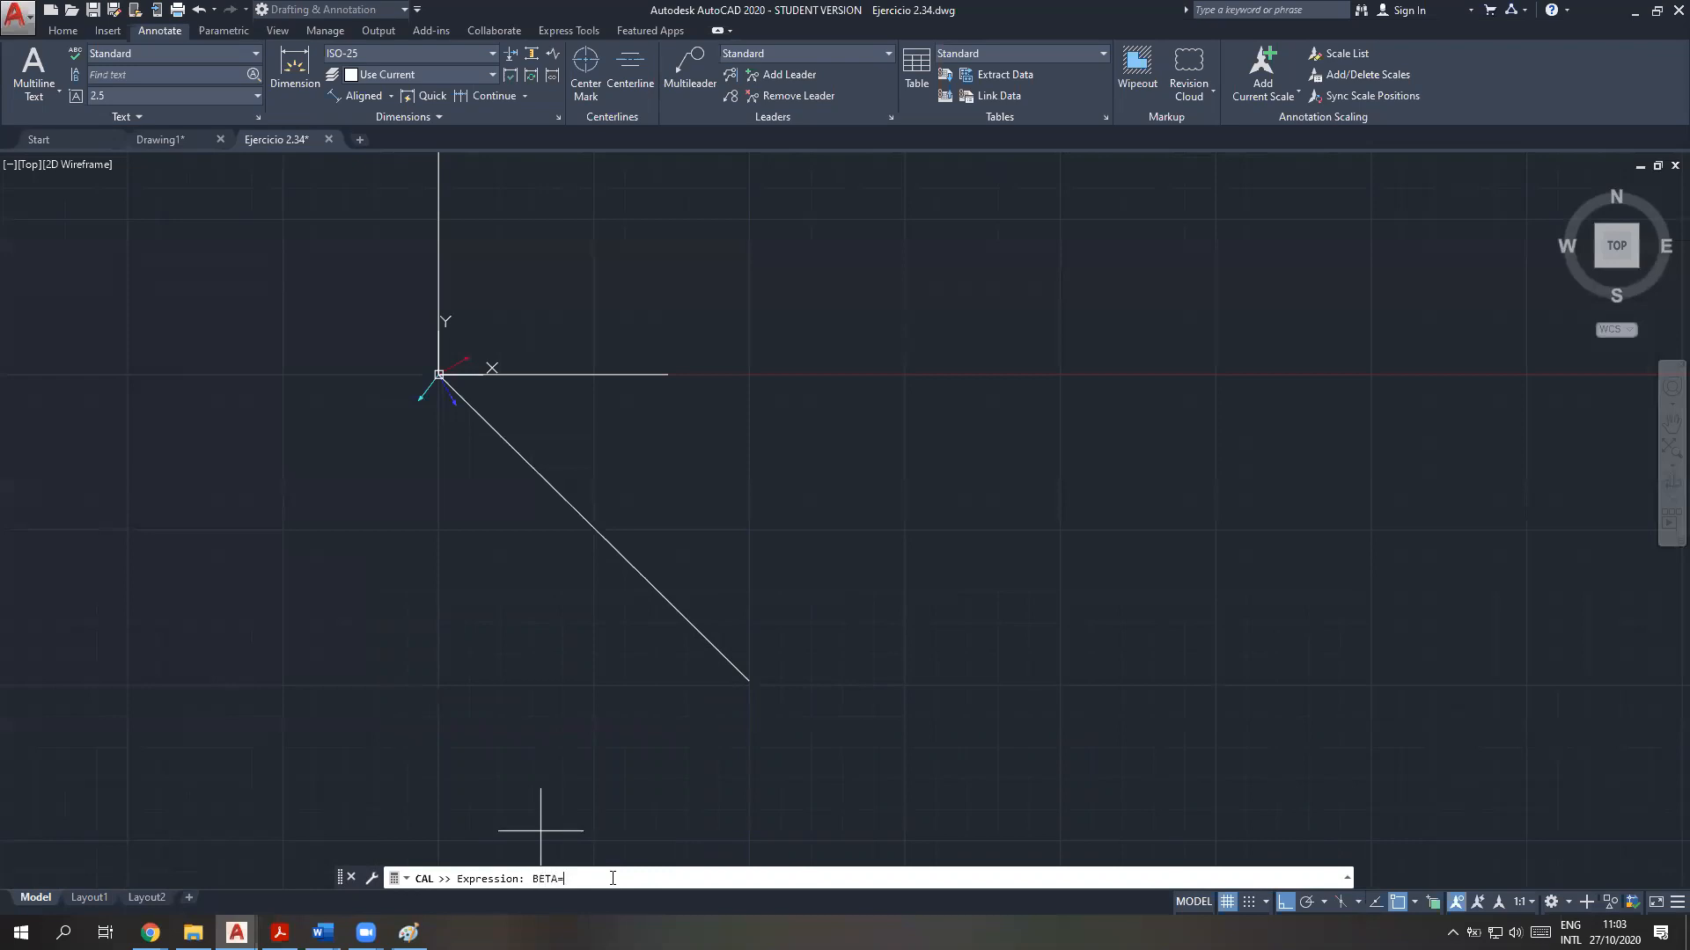
text(=ACOS)
text(())
text(FRY)
text(/MFR)
key(Return)
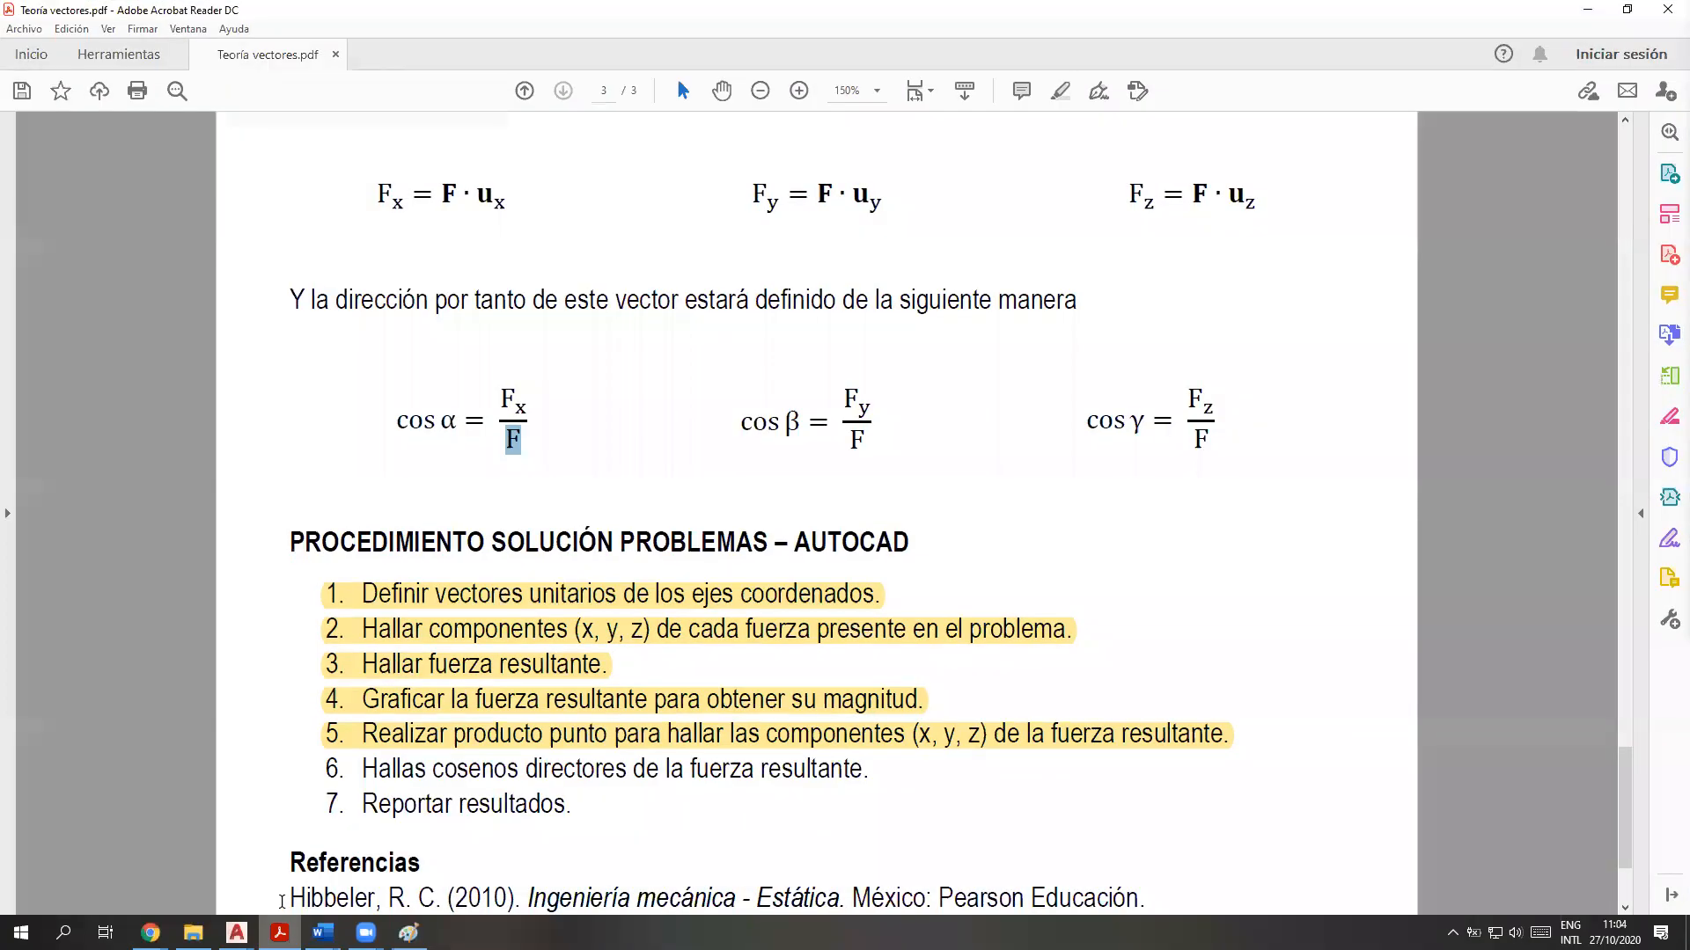
Switch to the vector theory PDF and examine the formulas for cos β, cos γ and cos α
click(280, 933)
drag(878, 416, 678, 415)
click(1069, 490)
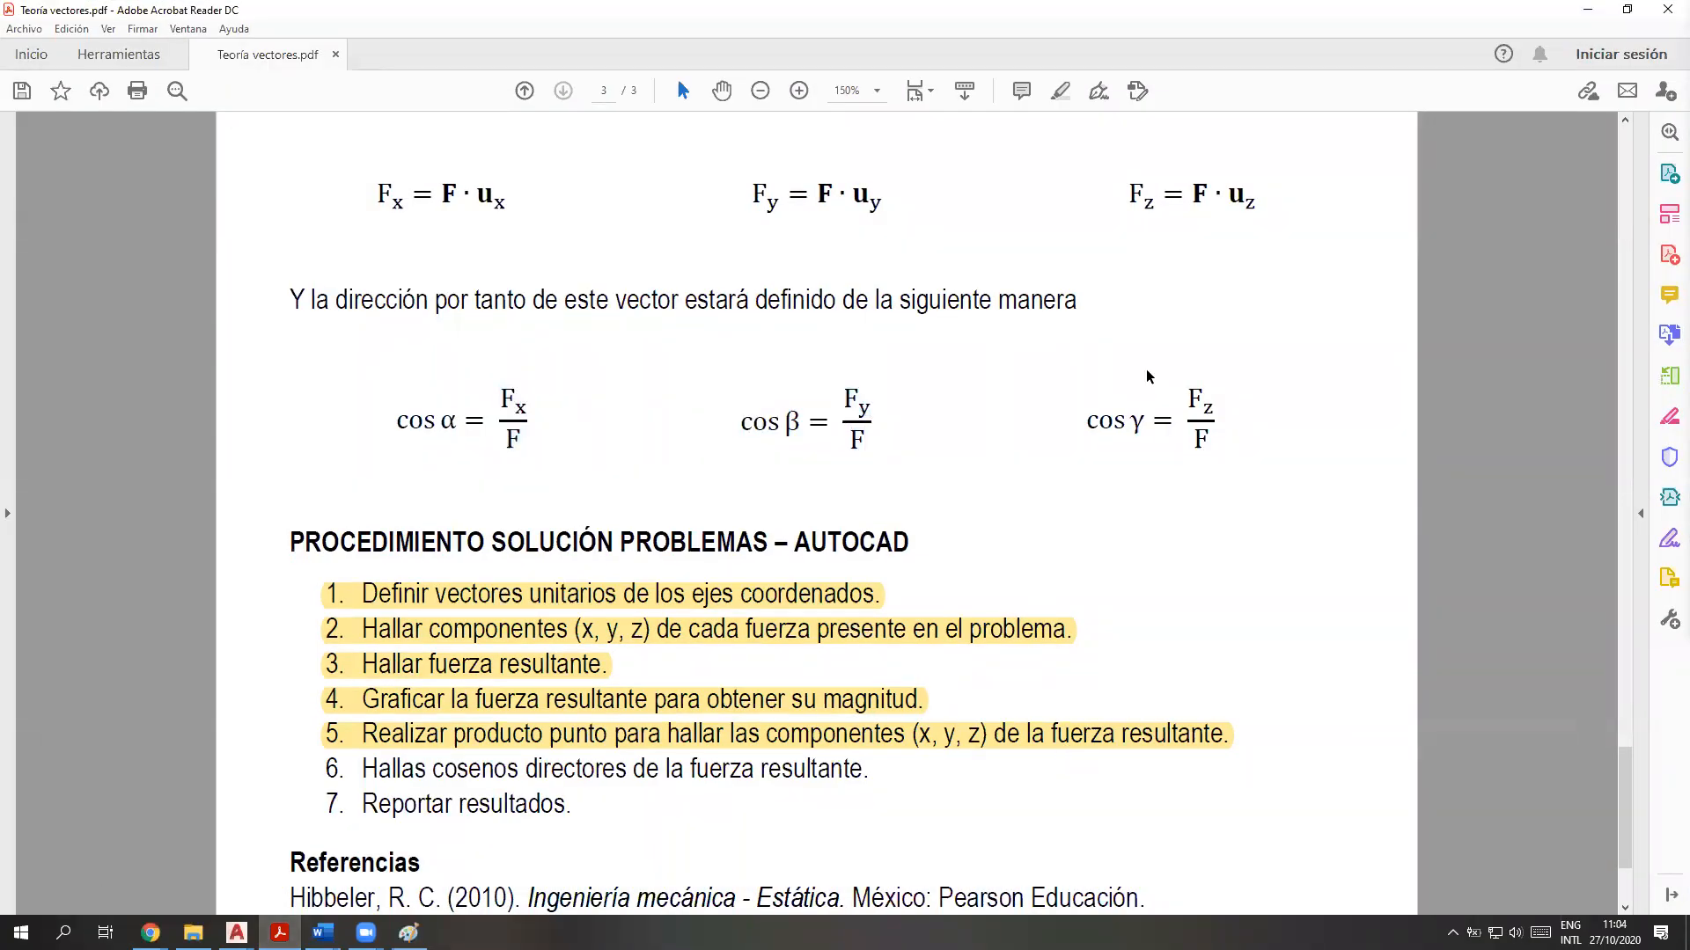
mouse_move(1082, 408)
mouse_down()
mouse_move(1233, 414)
mouse_move(1233, 451)
mouse_move(1107, 408)
mouse_up()
click(1172, 618)
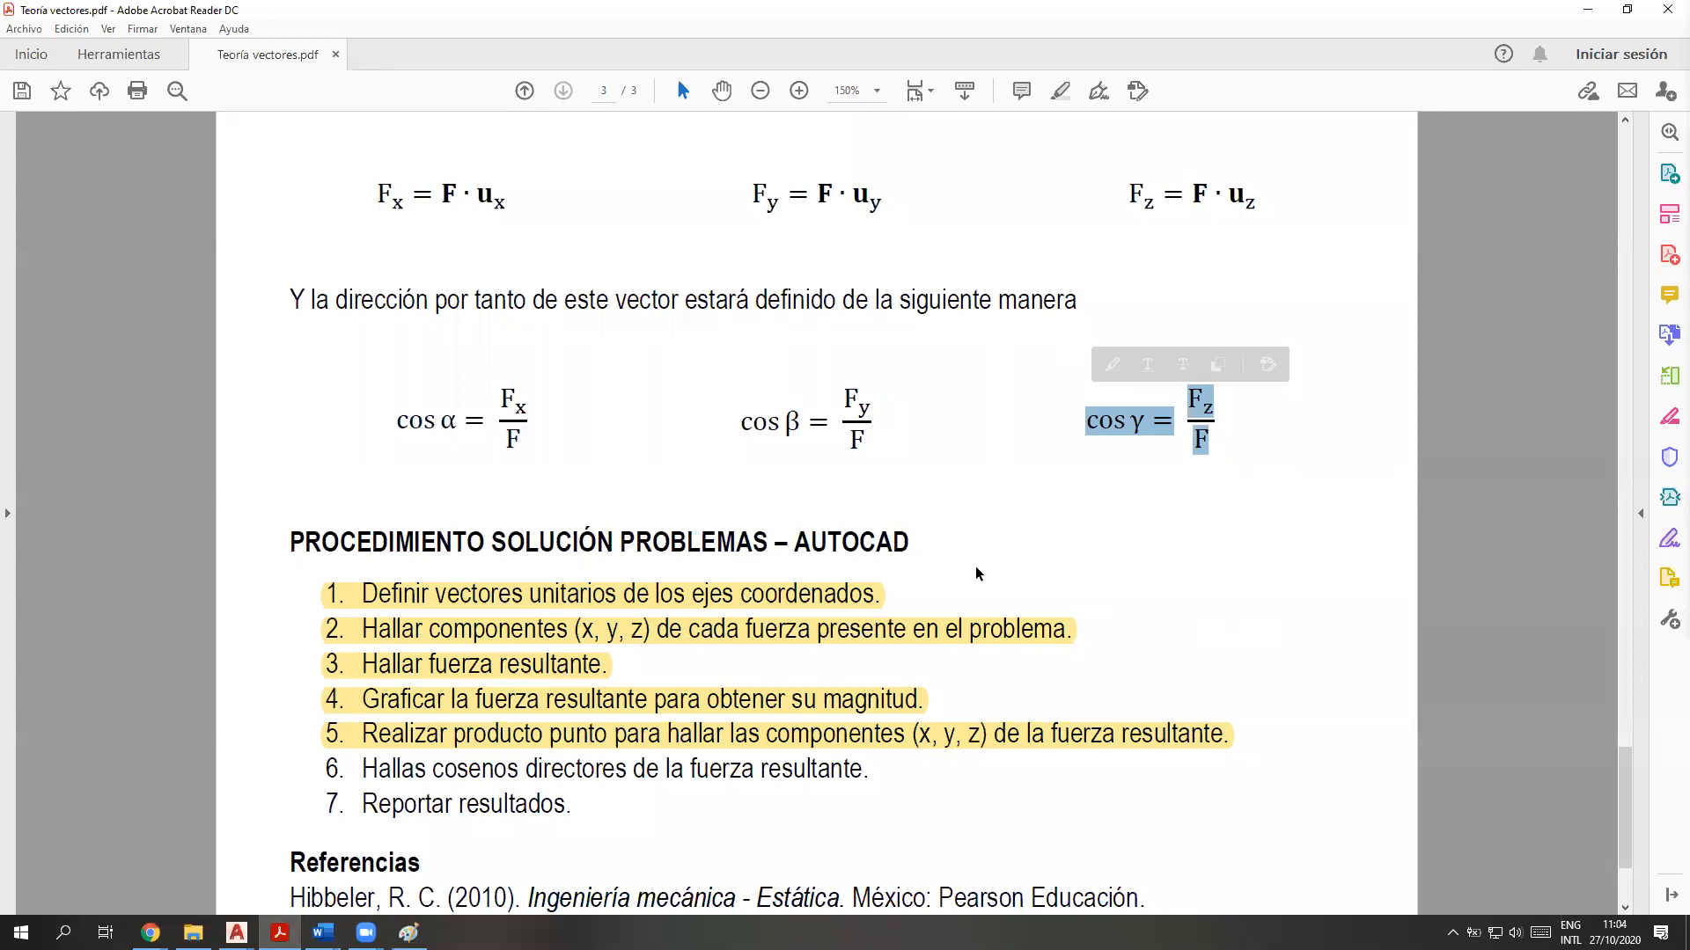
click(452, 423)
drag(451, 423, 441, 422)
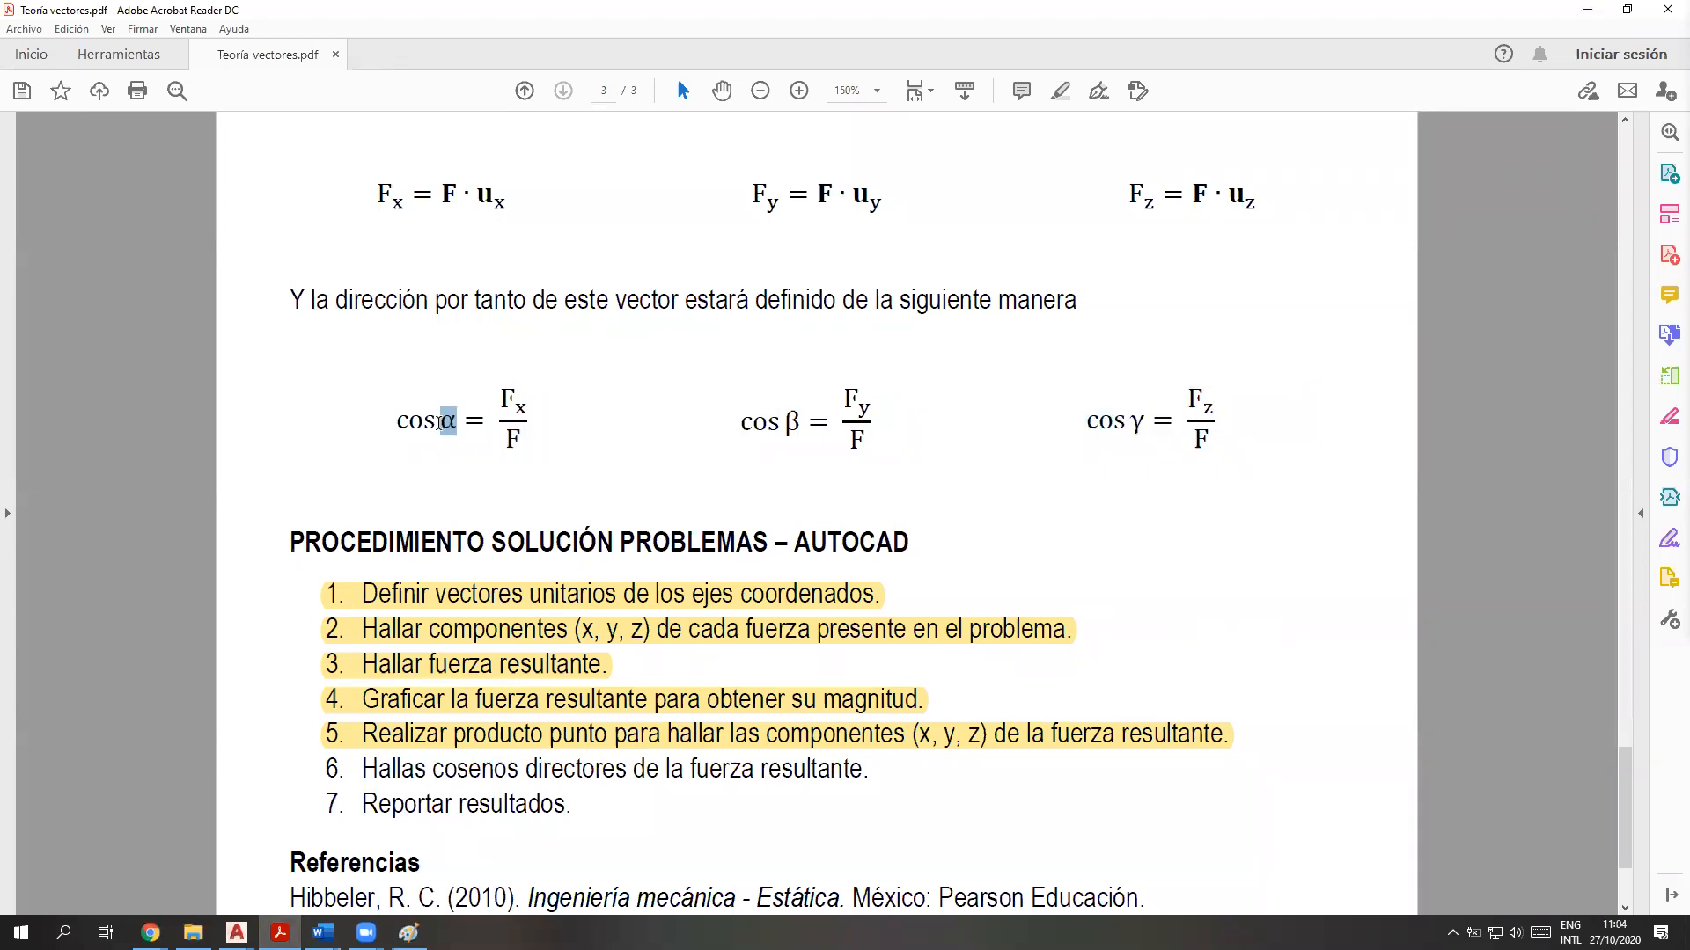
Examine the figure of vector A's direction angles α, β and γ, and return to the solution procedure list
scroll(606, 656, up, 20)
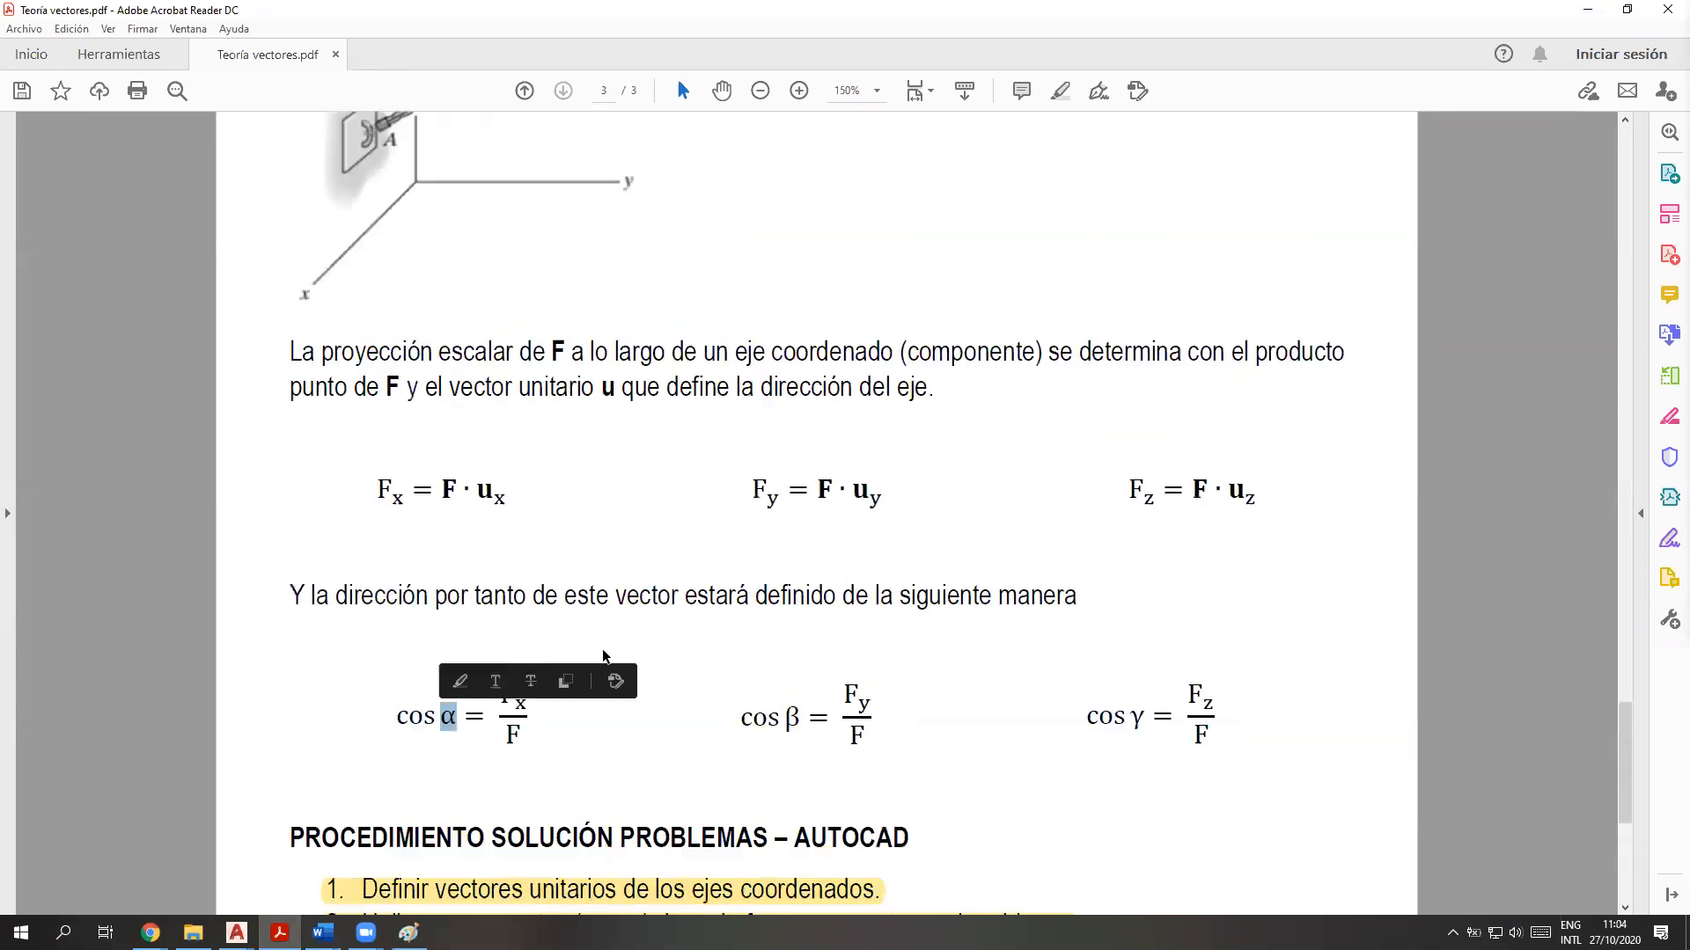
scroll(522, 630, up, 10)
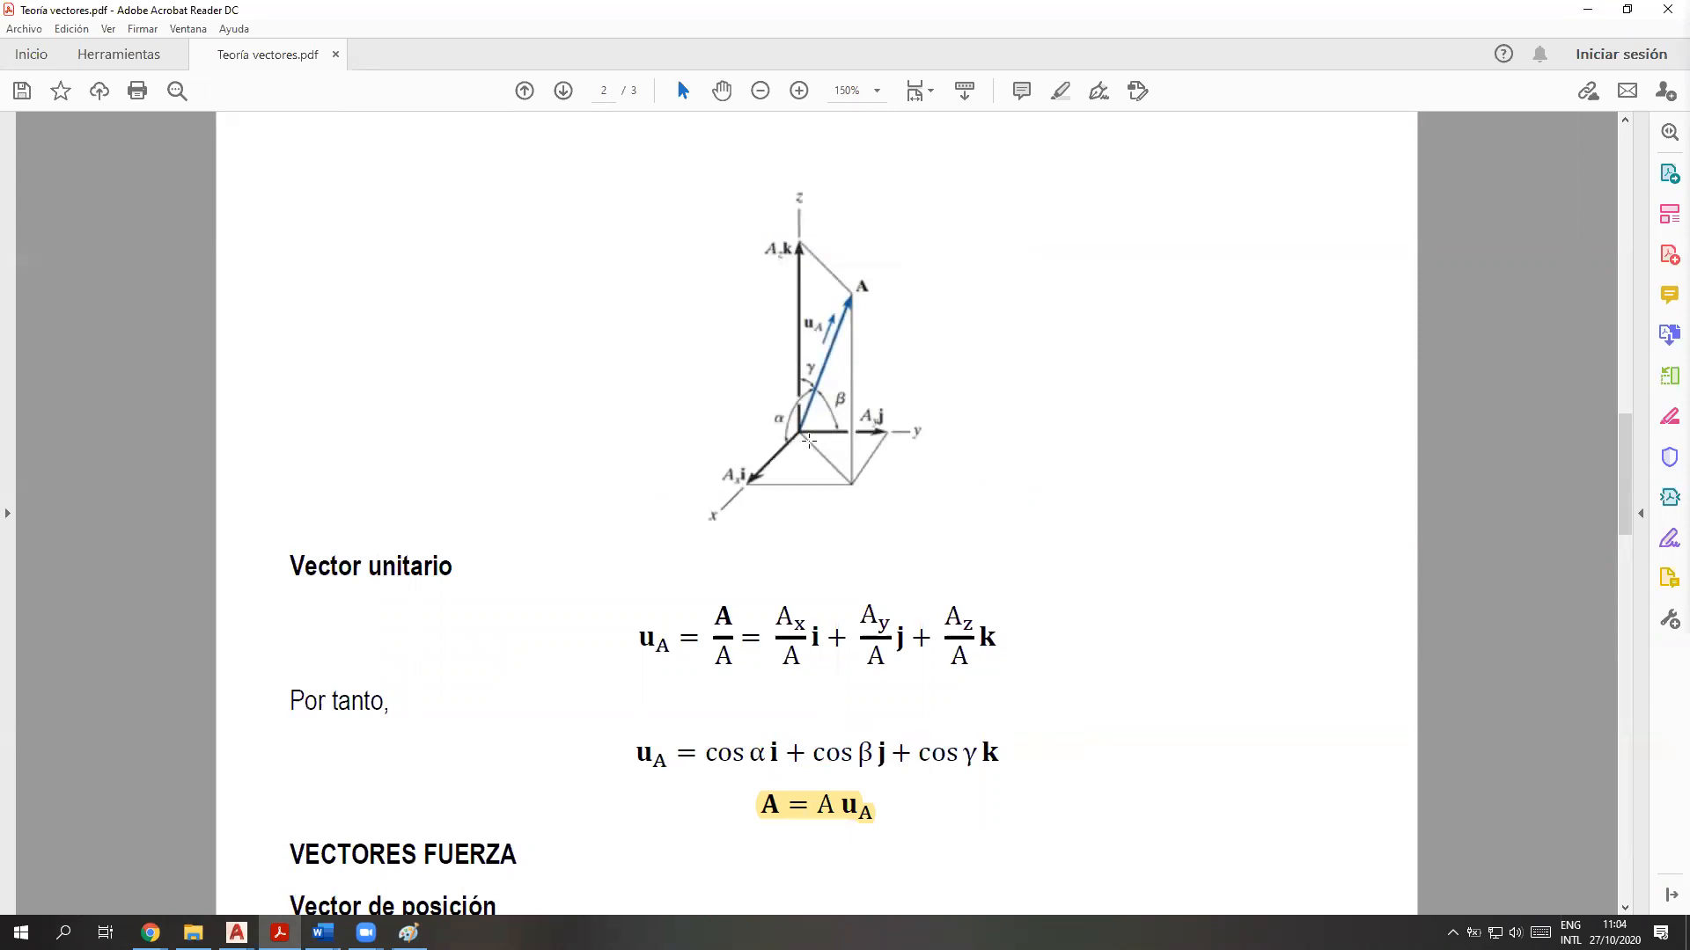
scroll(526, 726, down, 6)
scroll(525, 726, down, 15)
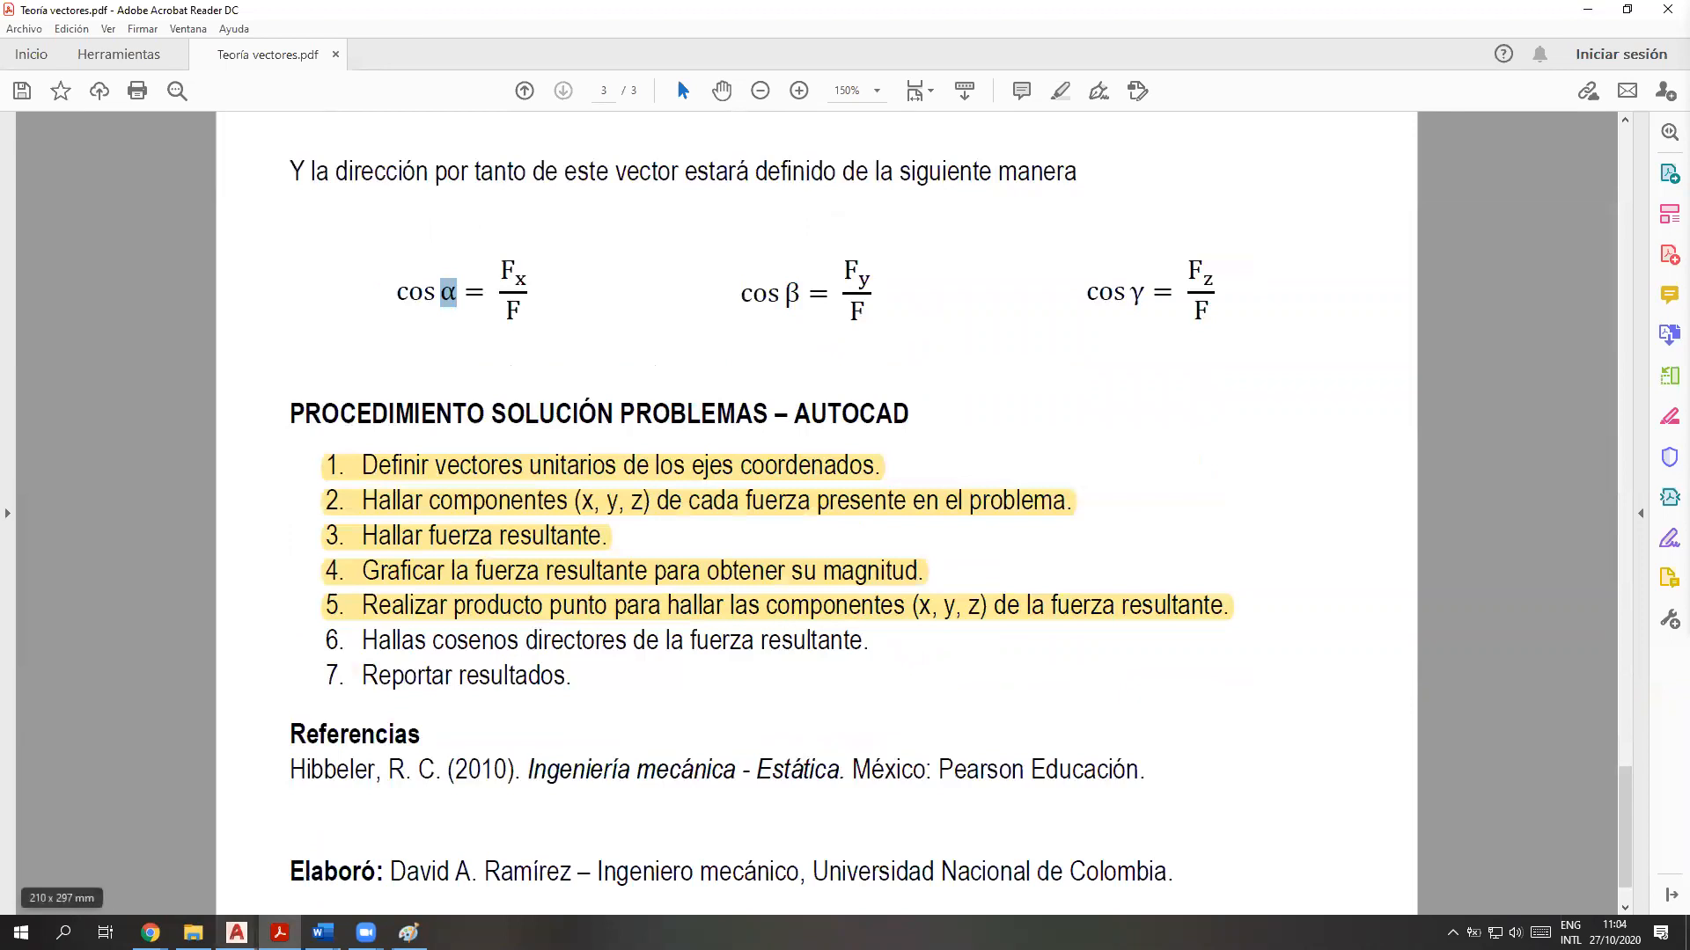
Switch to the Ejercicio 2.34 drawing in AutoCAD and review the ALPHA and BETA calculations in the command history
click(237, 933)
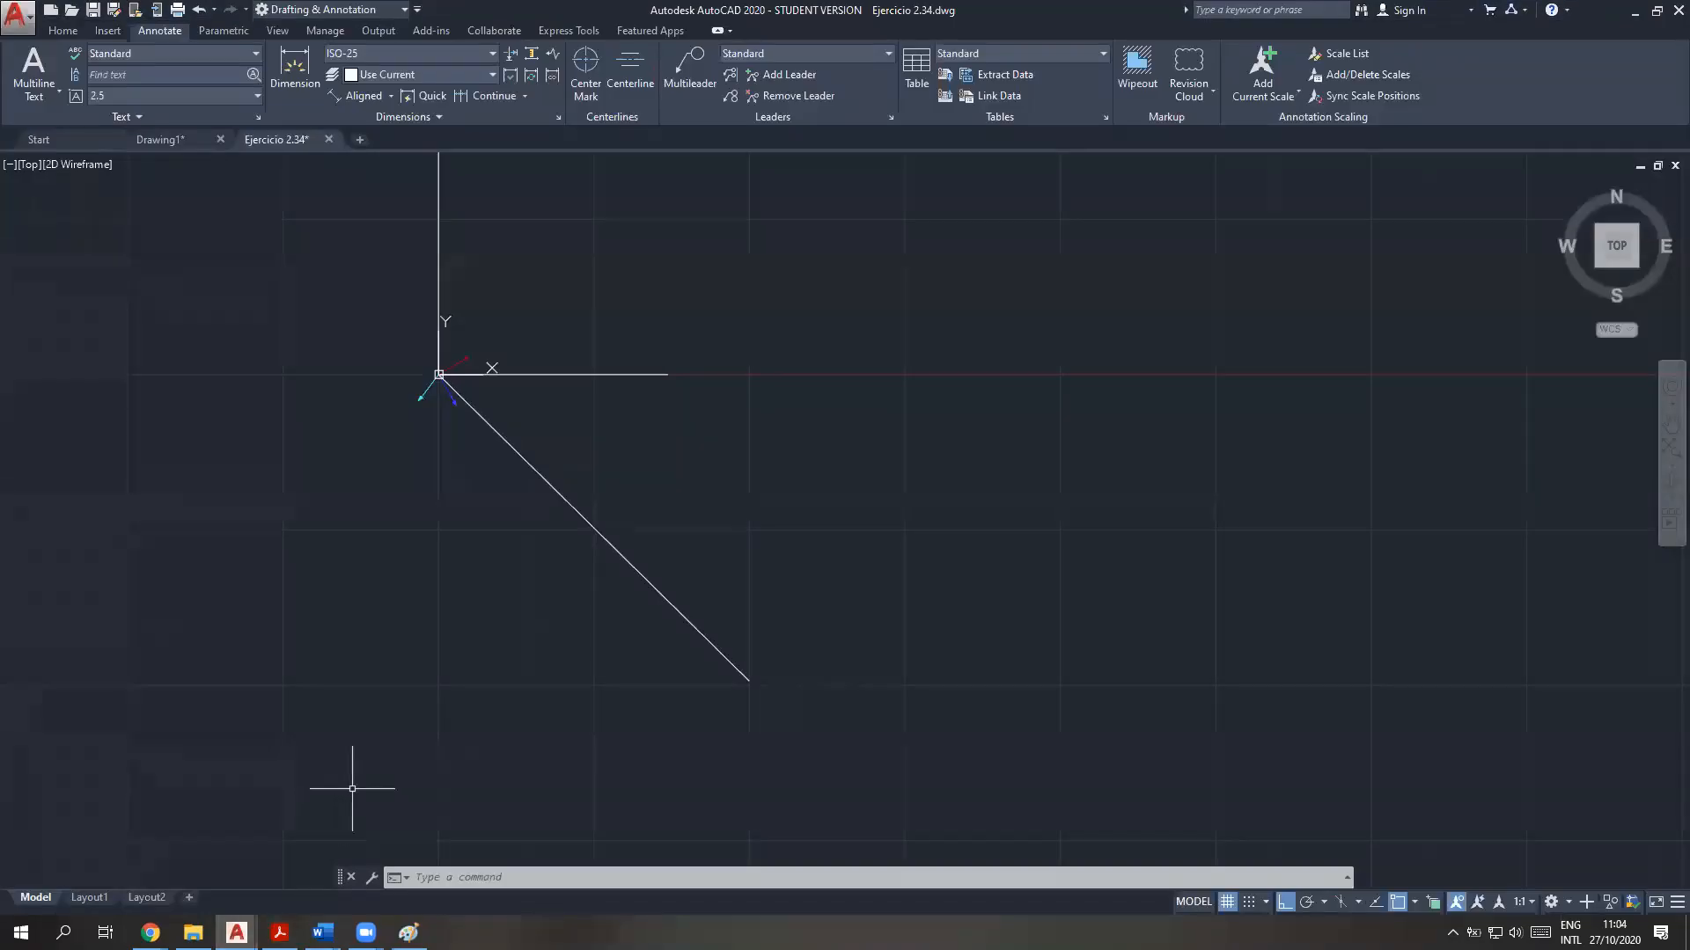
click(468, 877)
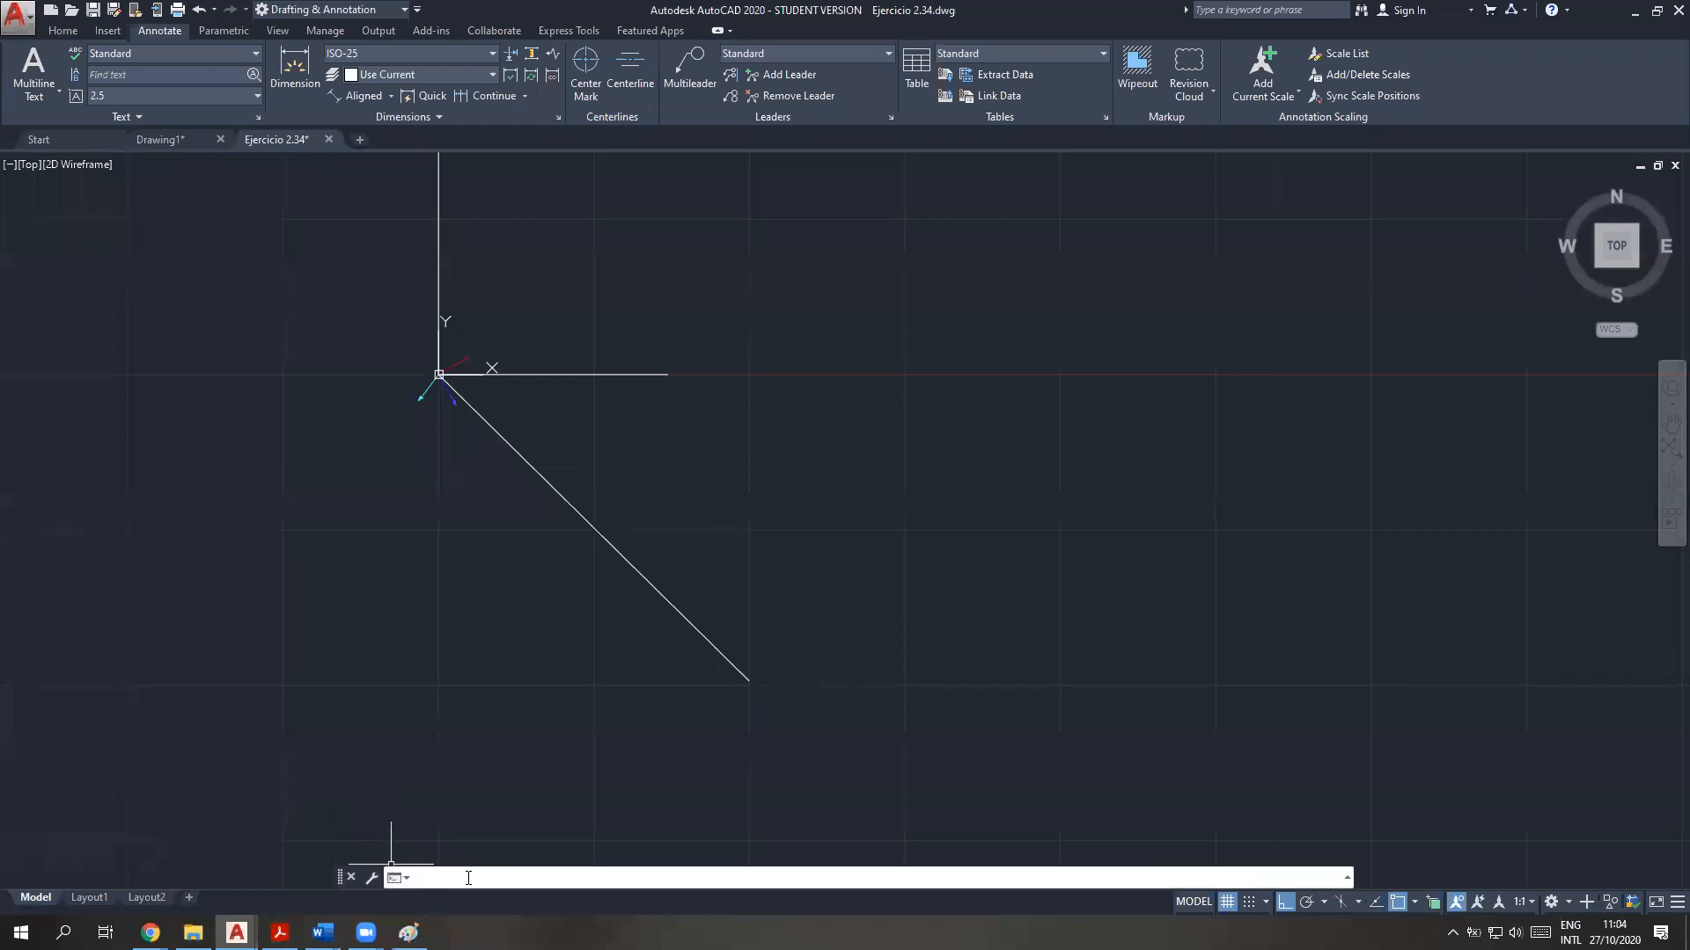
key(F2)
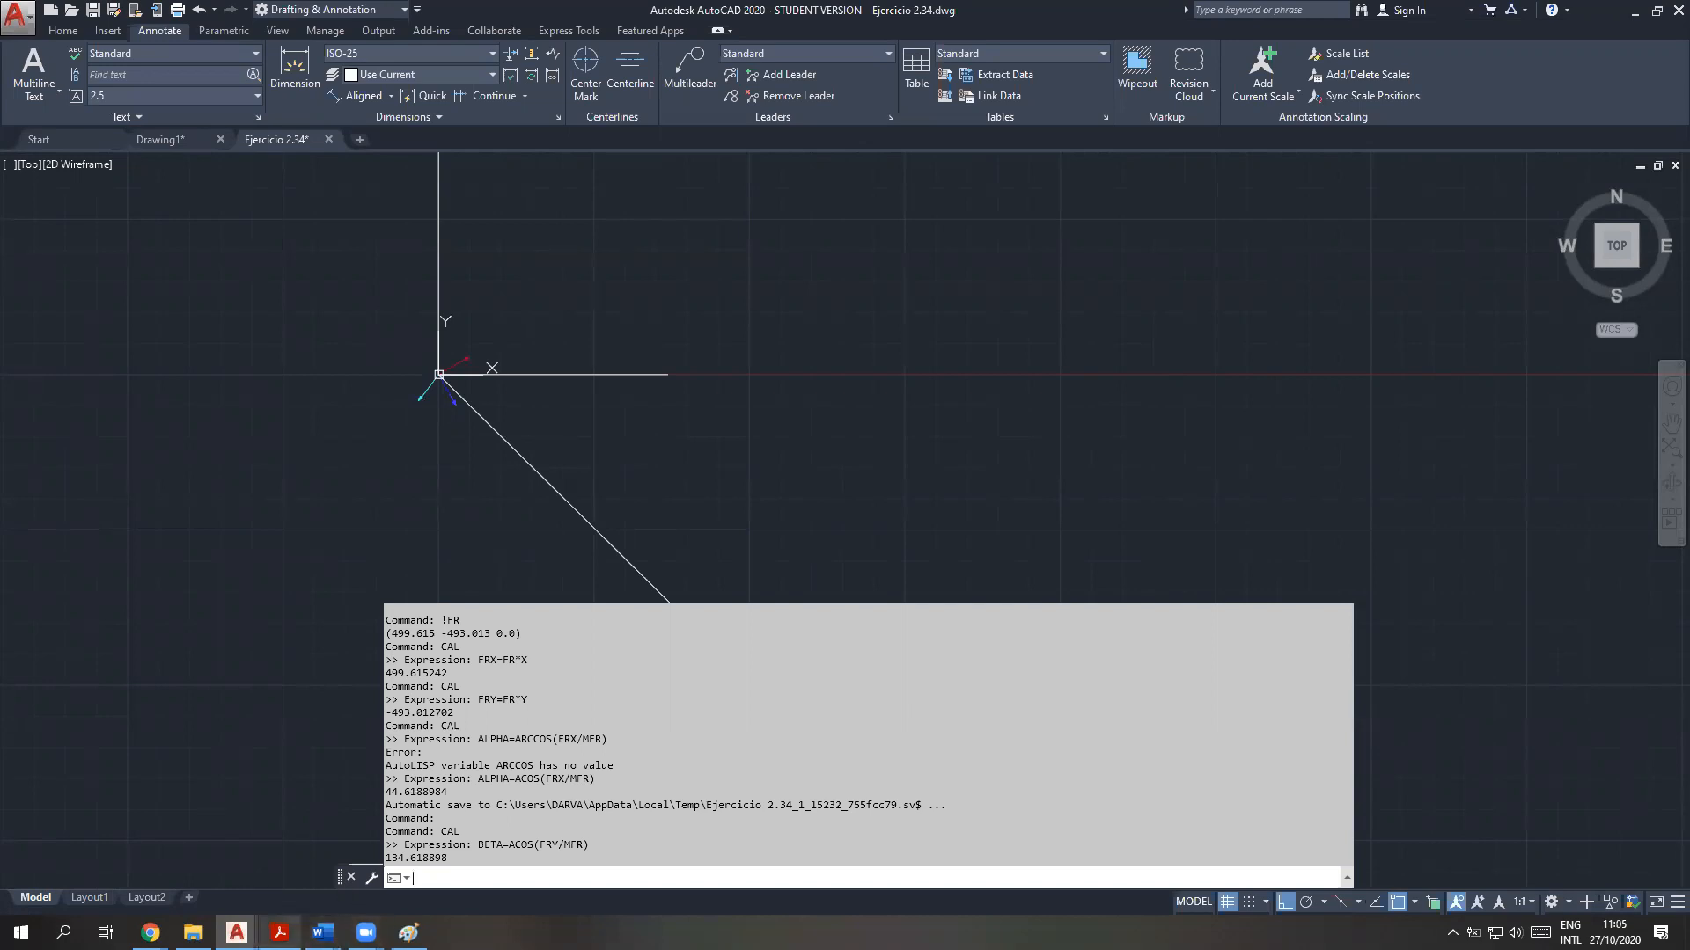
Switch to Paint and examine the formula alpha = arctan(Fy/Fx) beside the vector diagram
click(408, 933)
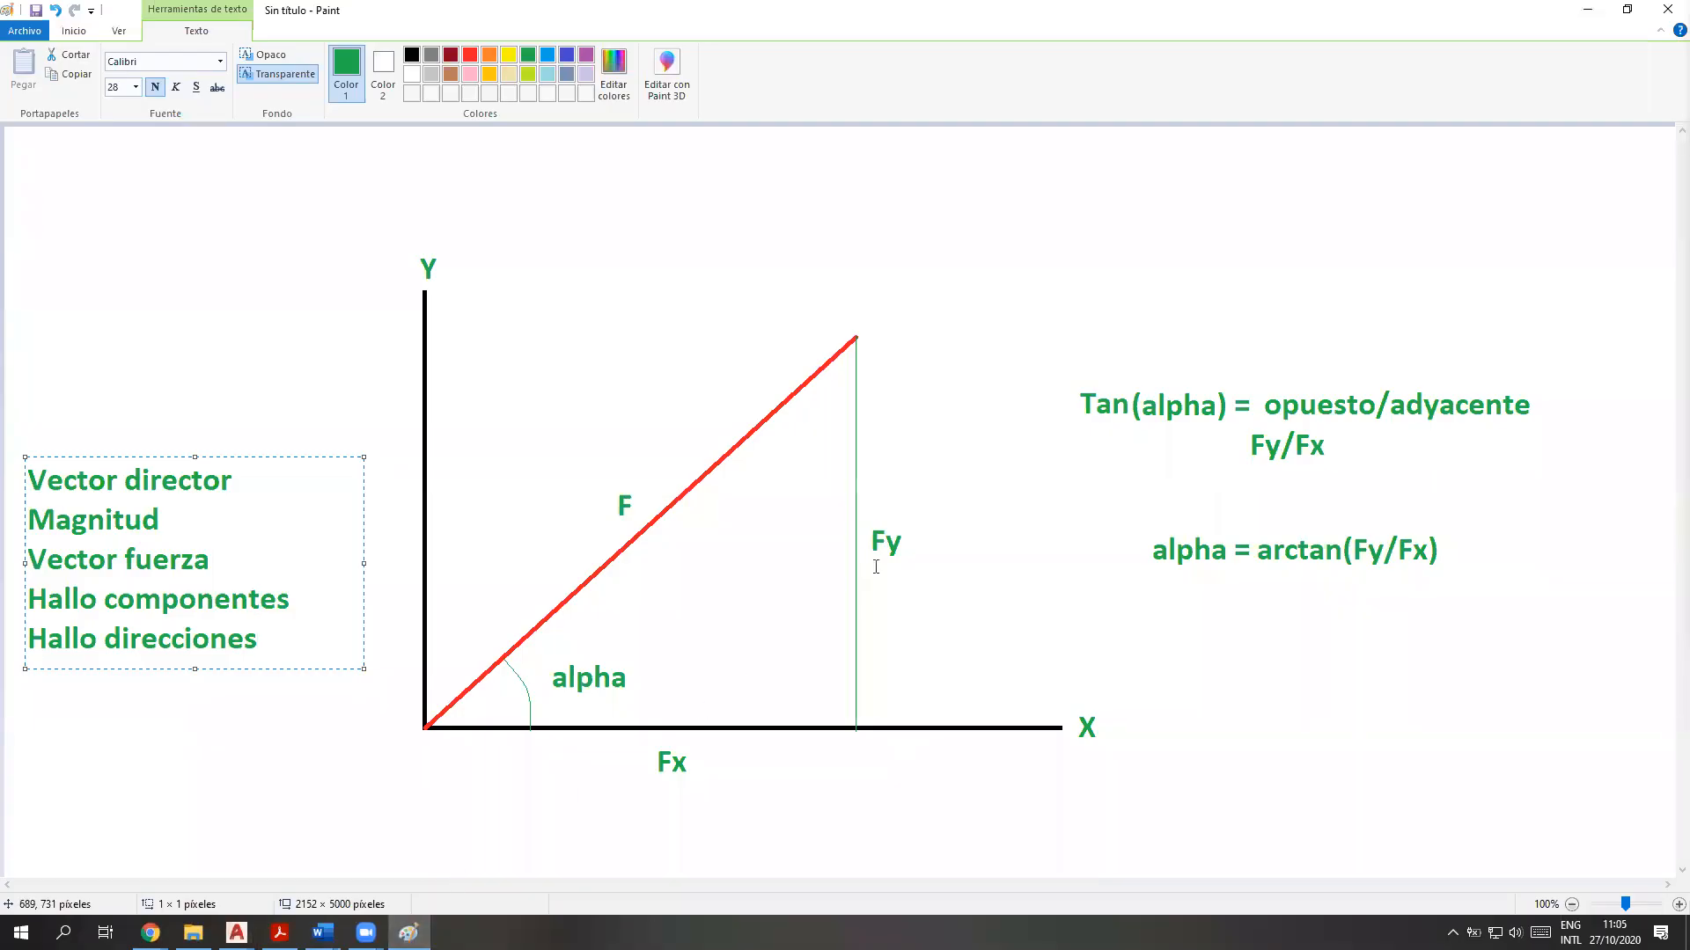
drag(1144, 533, 1489, 582)
click(1404, 716)
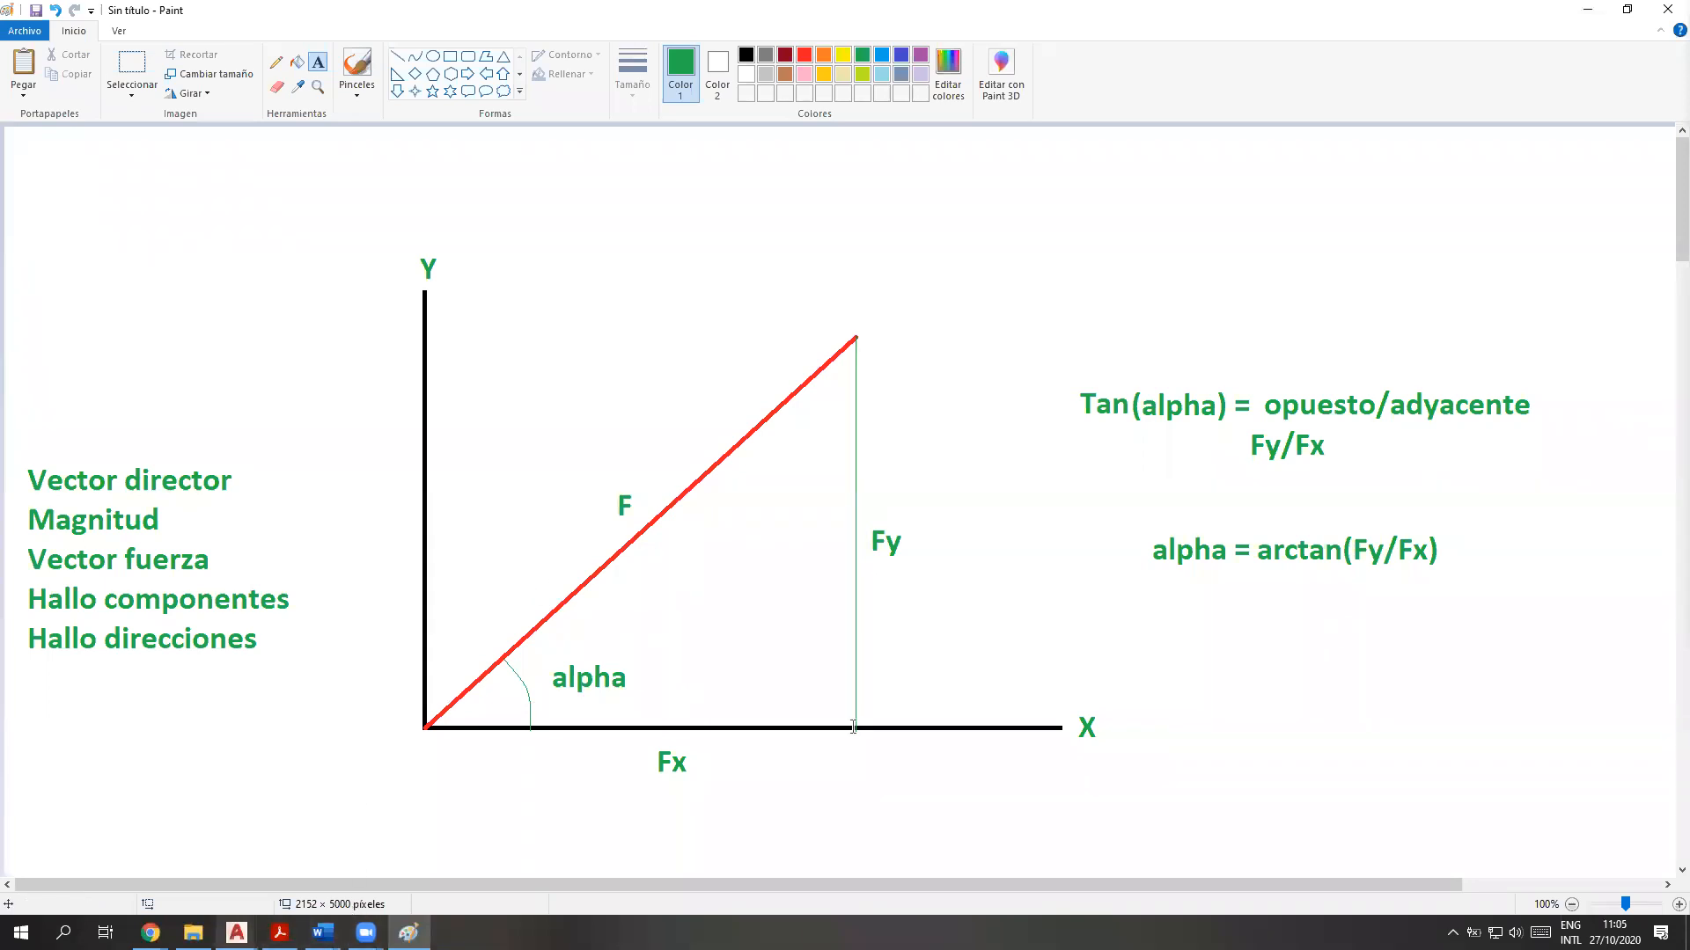
drag(1260, 553, 1427, 560)
click(1177, 713)
Return to the Ejercicio 2.34 drawing in AutoCAD and compute the resultant's angle with CAL as ATAN(FRY/FRX)
mouse_move(237, 931)
click(340, 871)
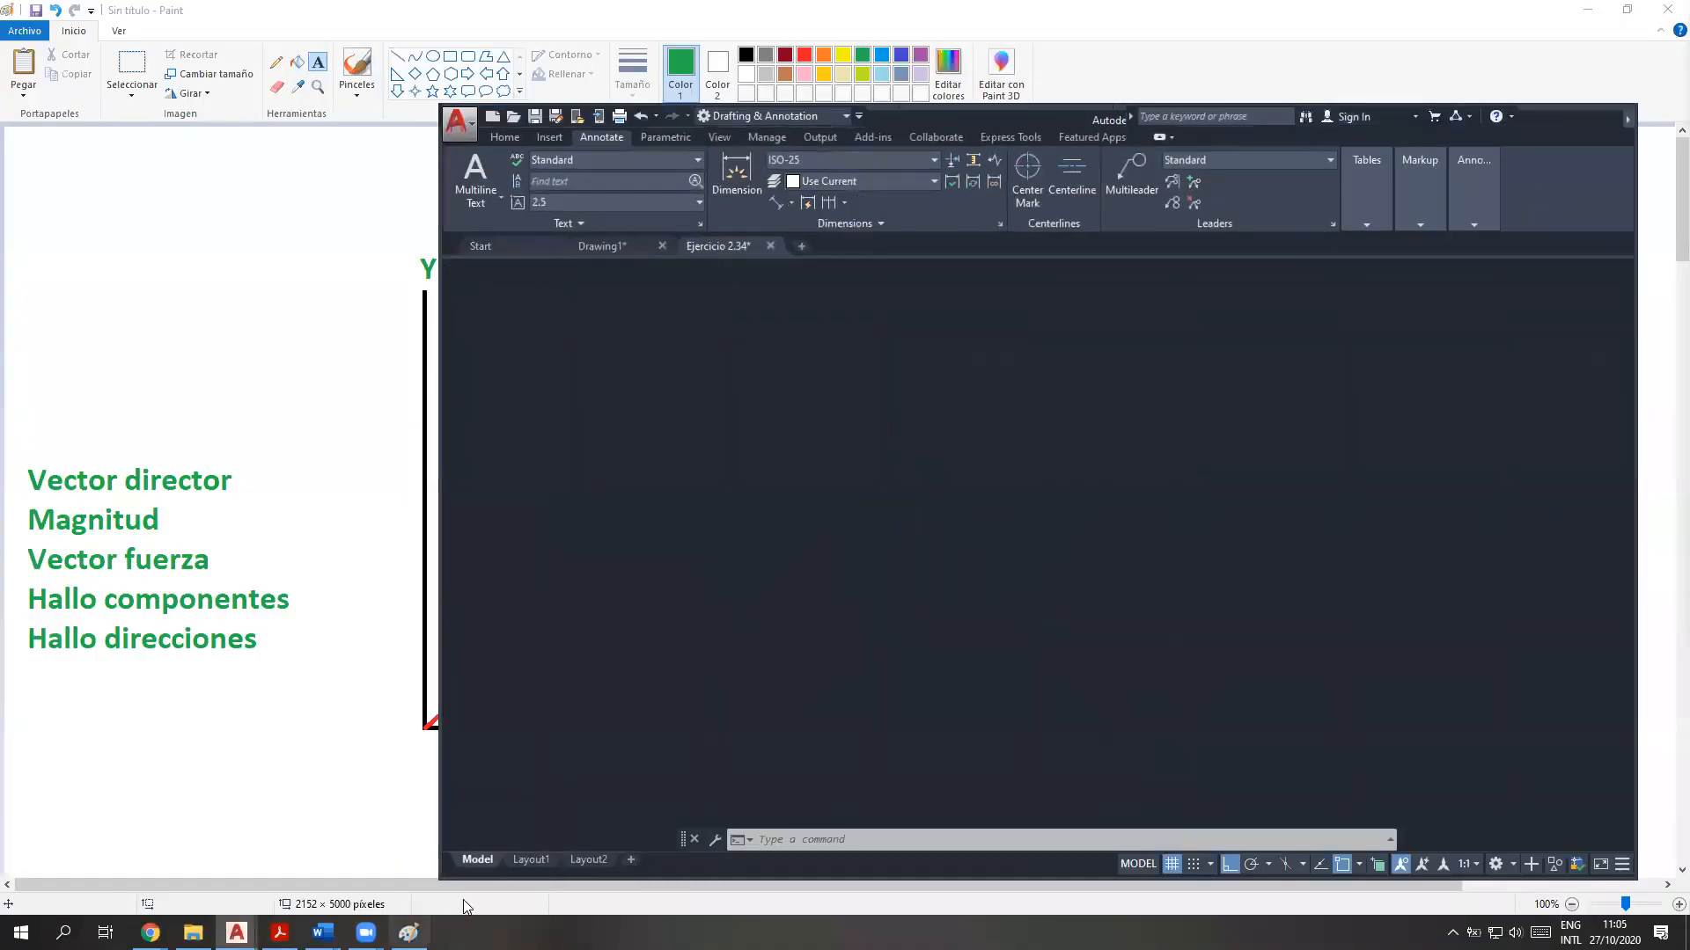
click(1602, 114)
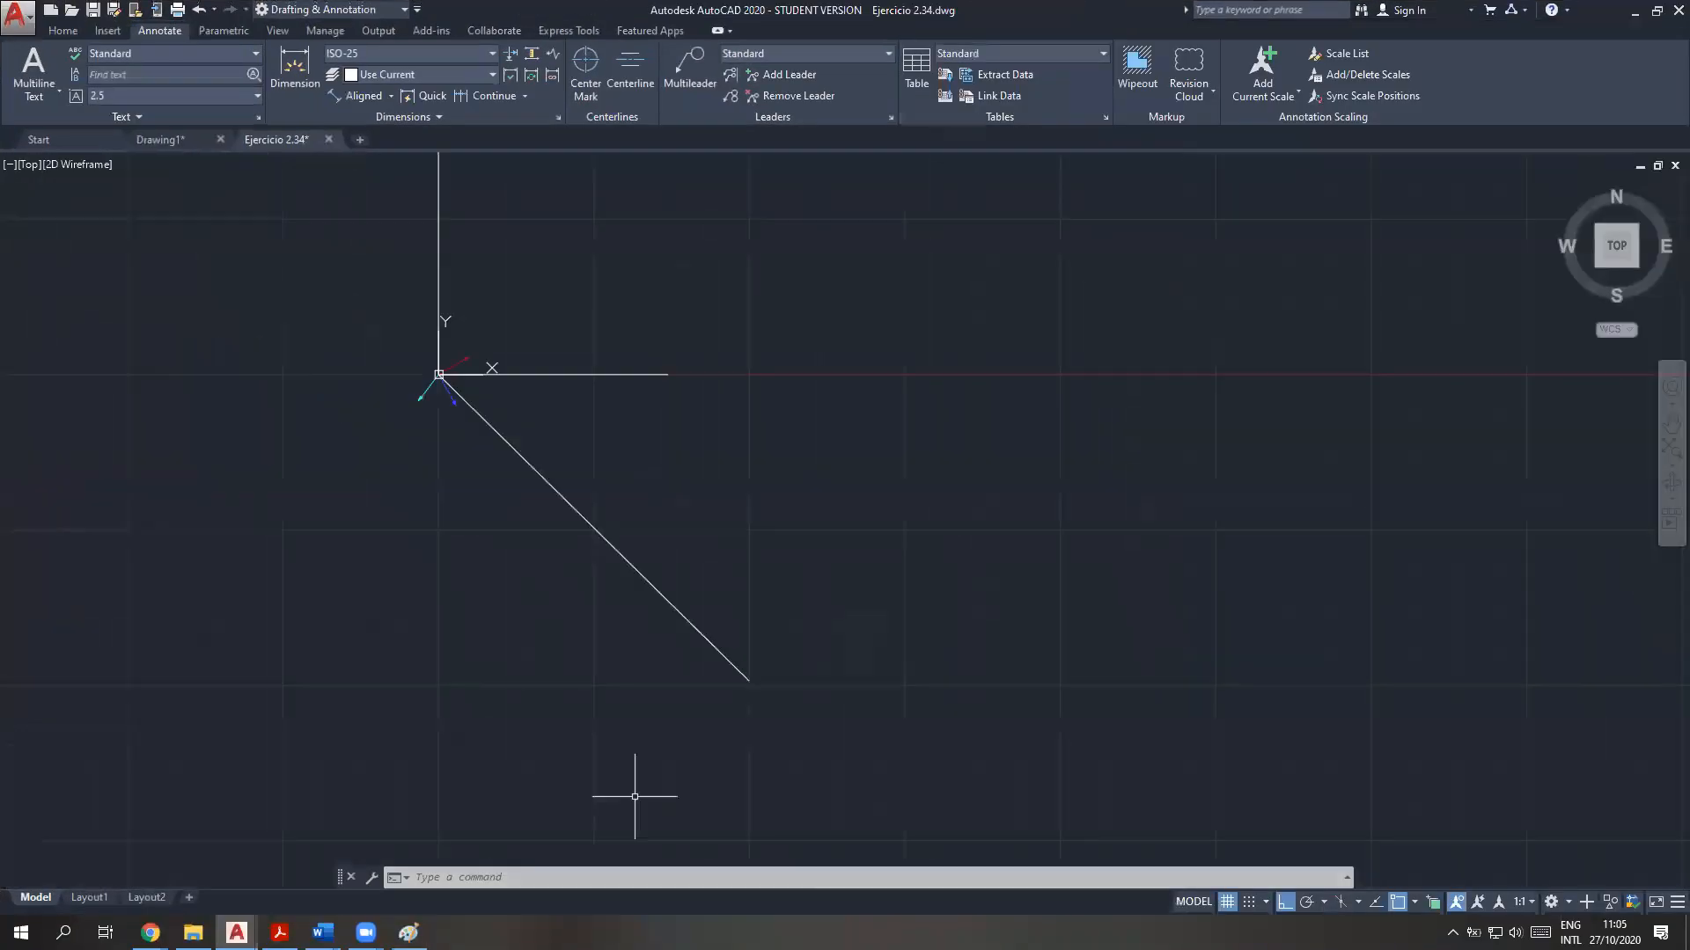
click(572, 876)
text(cal)
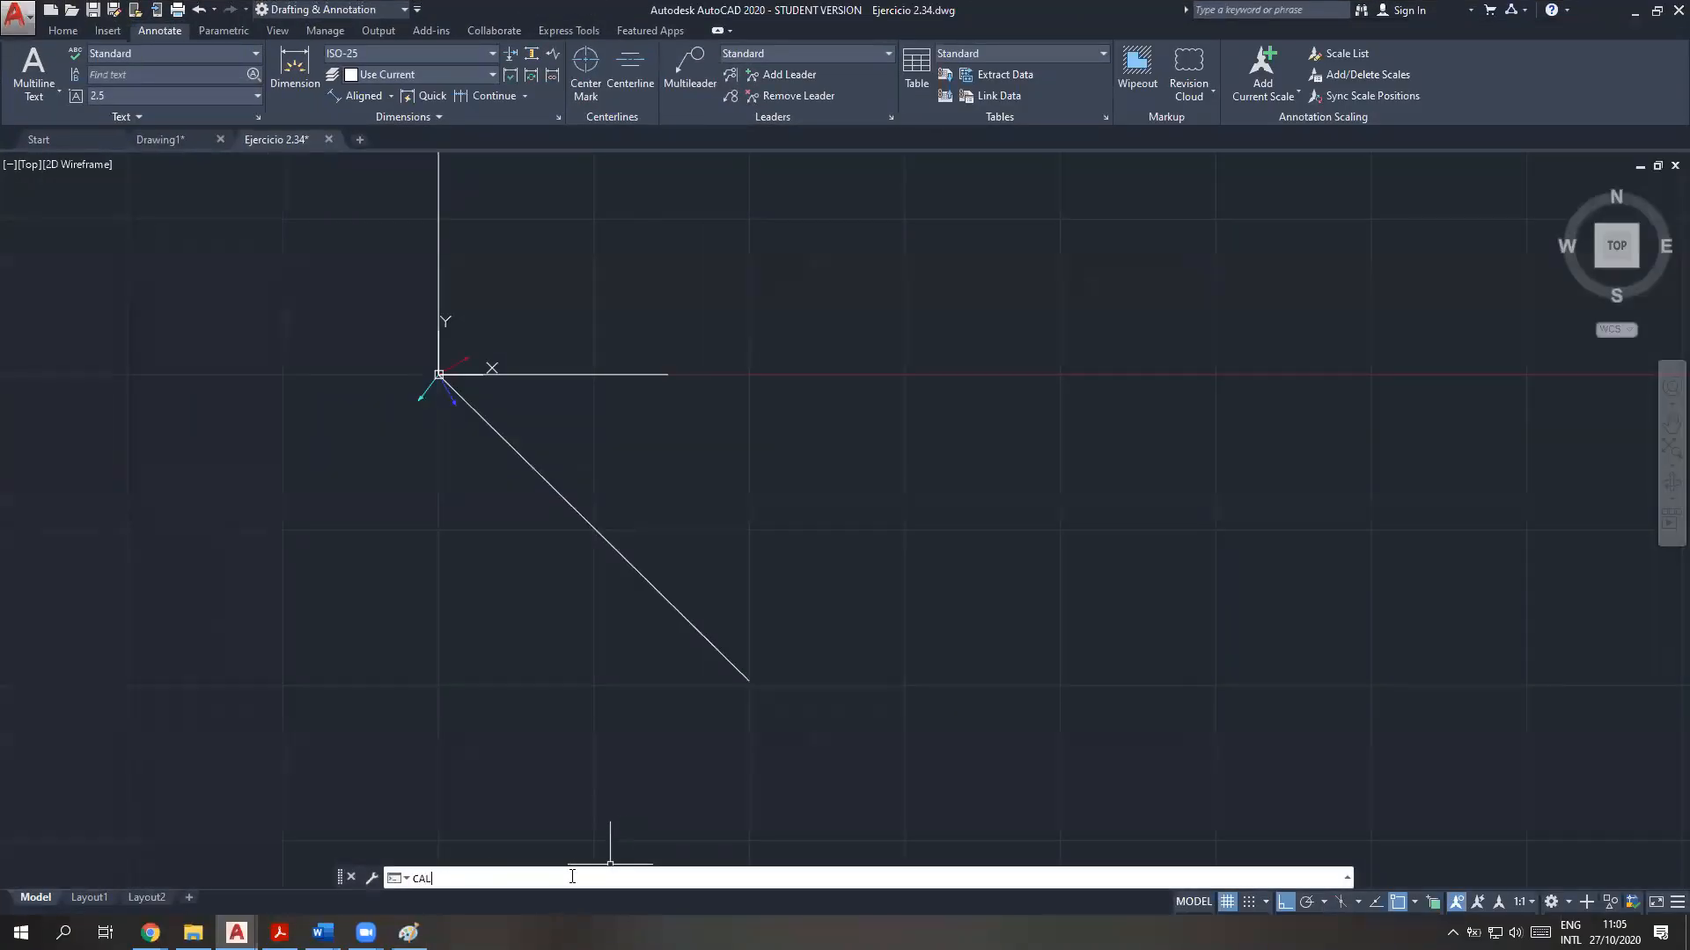
key(Return)
text(ATAN)
text(())
text(RY/FR)
text(X))
key(Return)
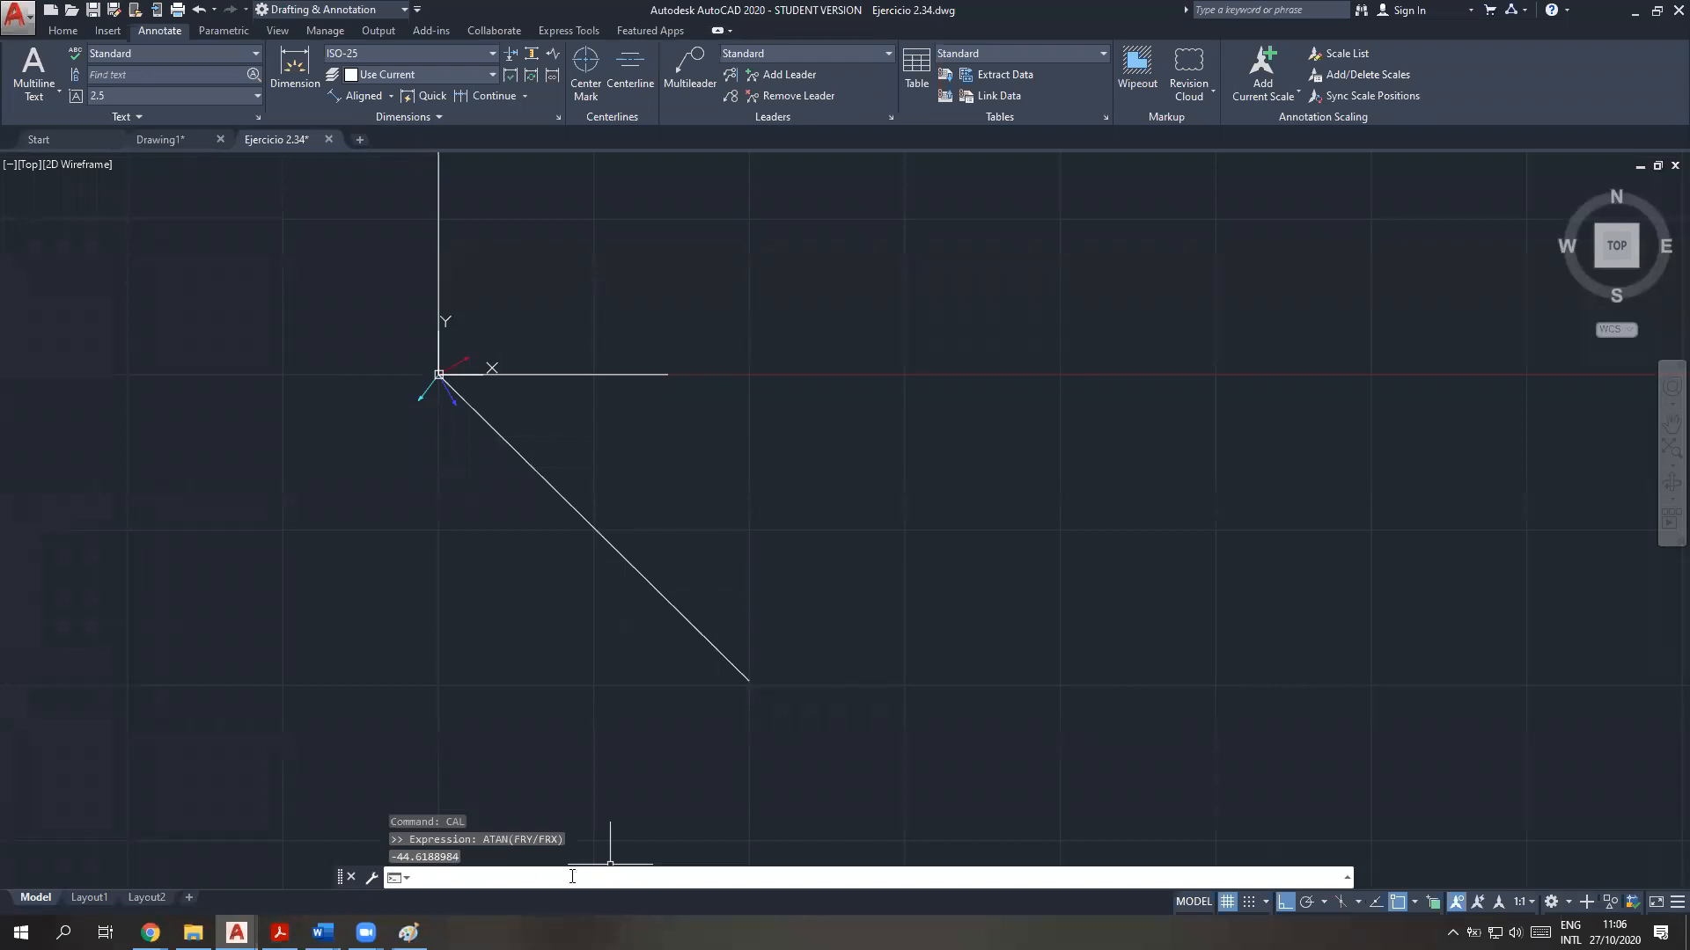
Compare the ATAN(FRY/FRX) result with the ALPHA and BETA results in the command history
key(F2)
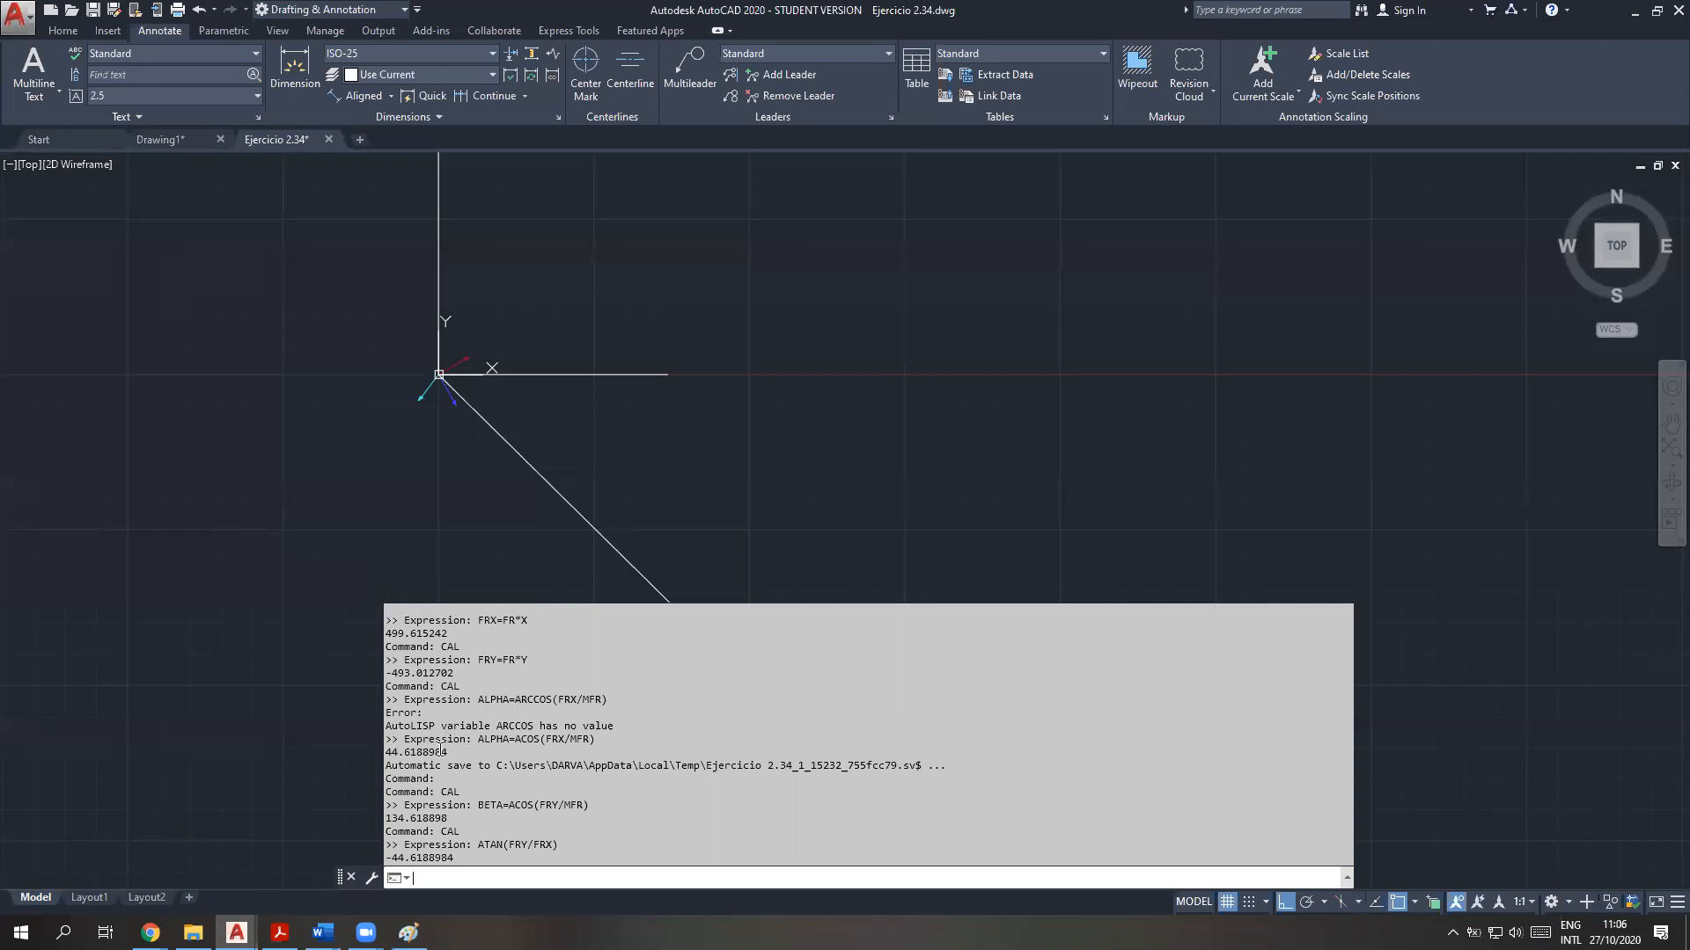
drag(448, 753, 380, 752)
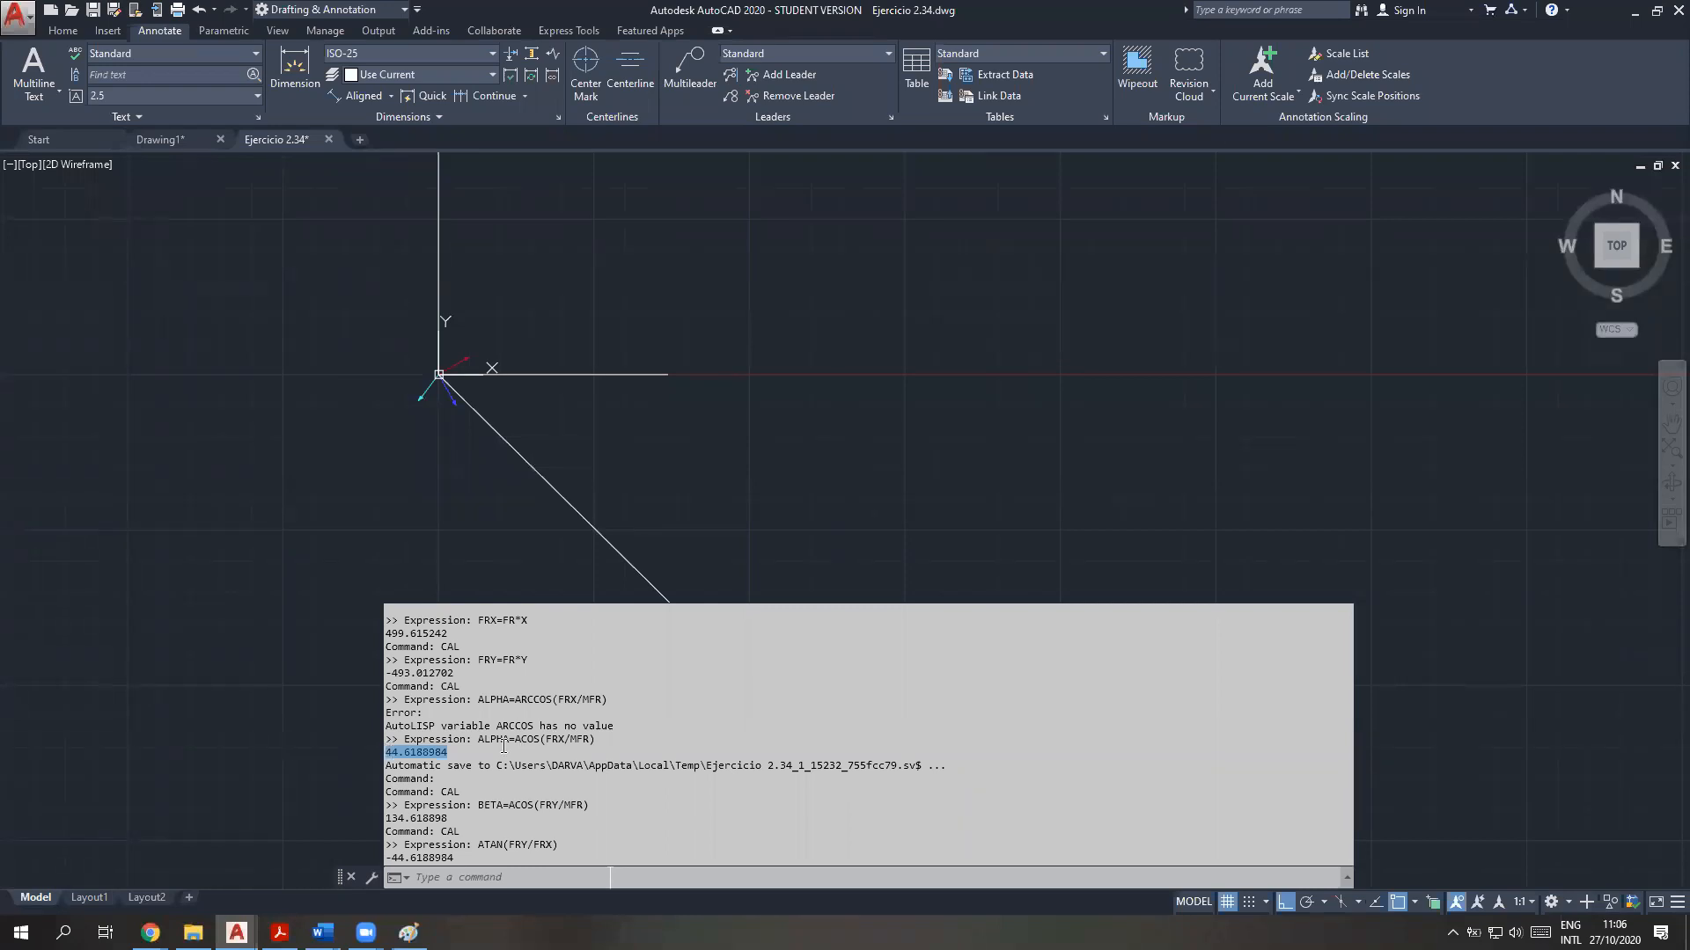
drag(477, 740, 600, 741)
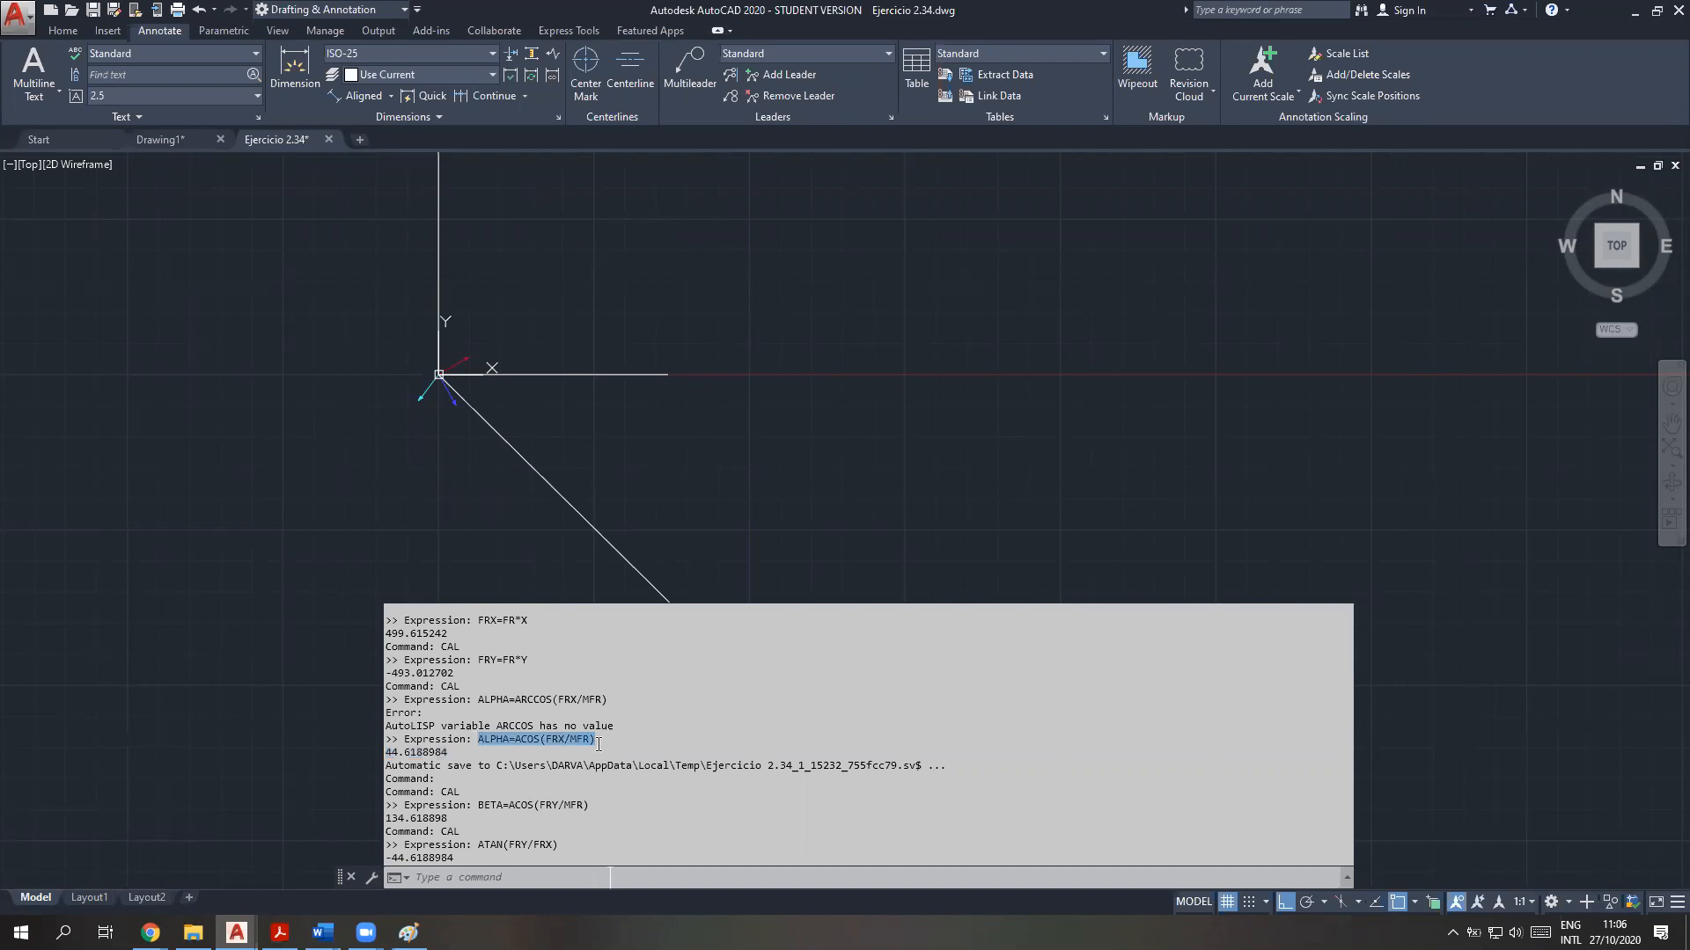
drag(449, 752, 385, 755)
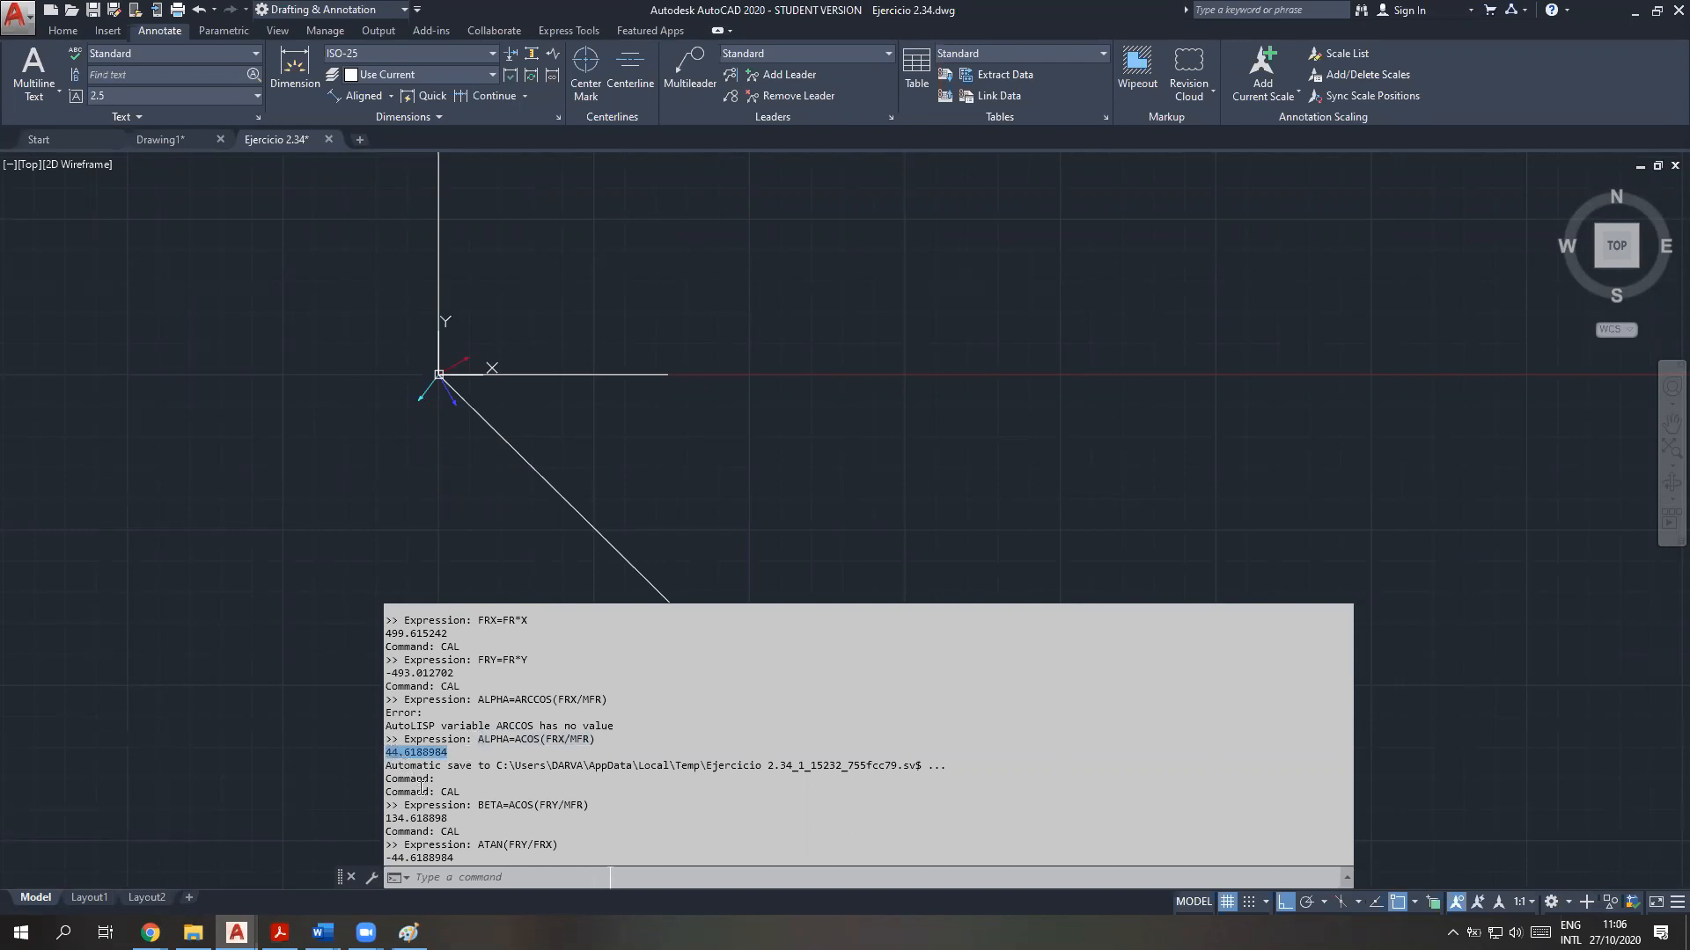
drag(446, 818, 384, 819)
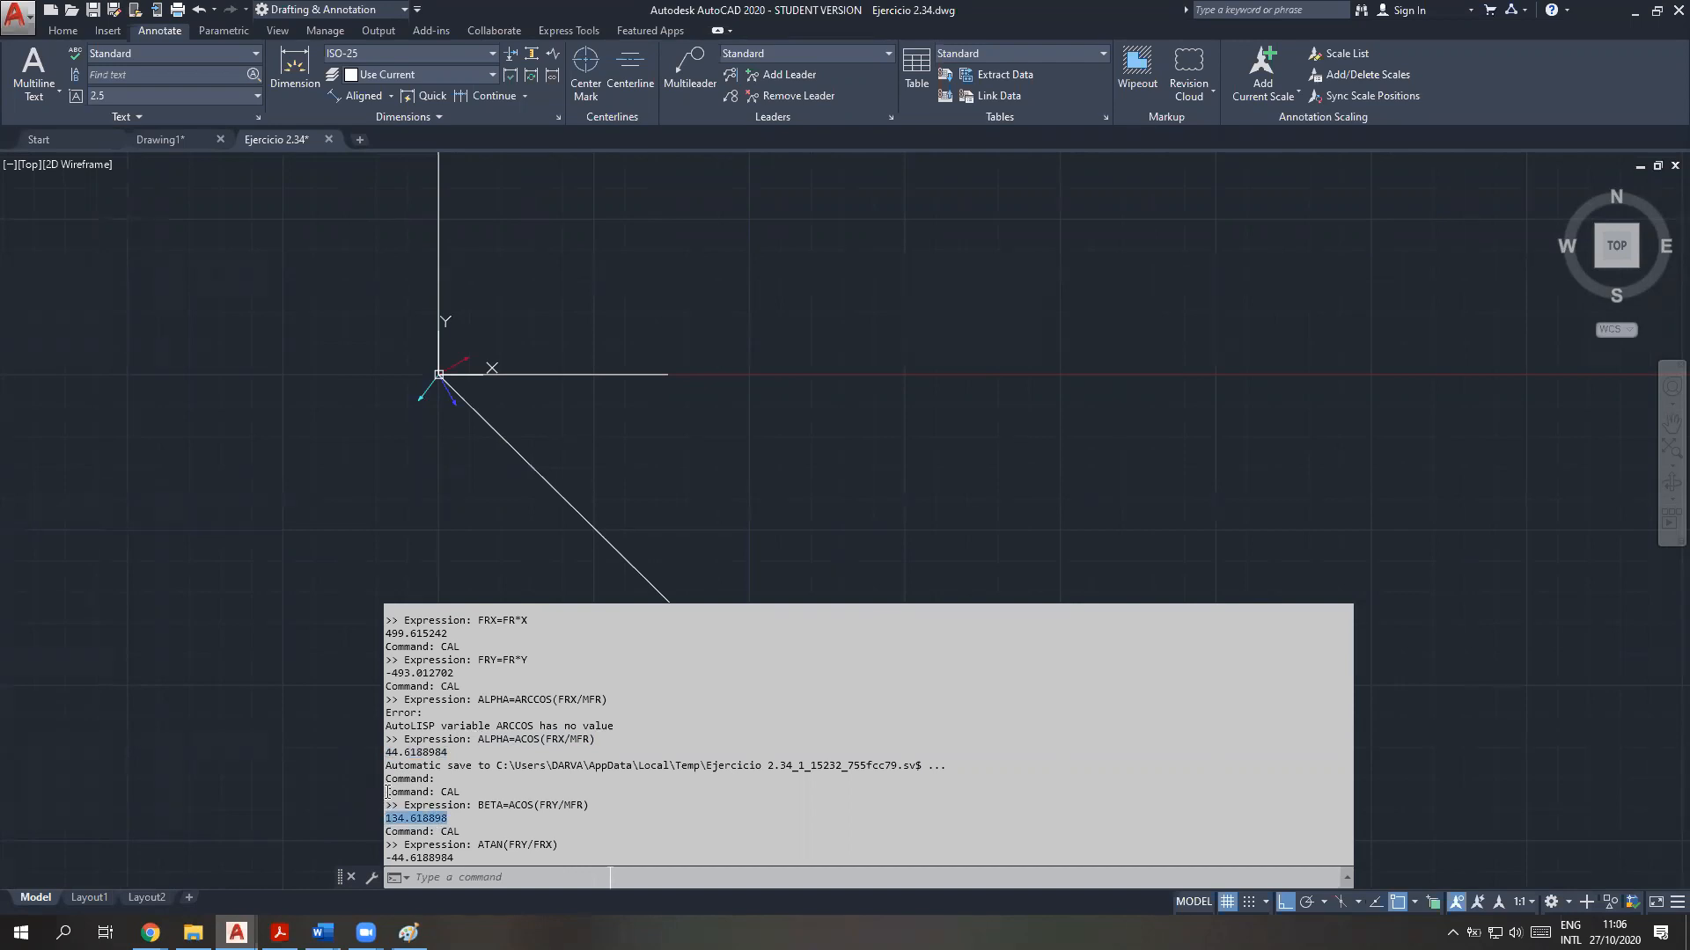
click(458, 860)
drag(456, 858, 354, 858)
click(321, 483)
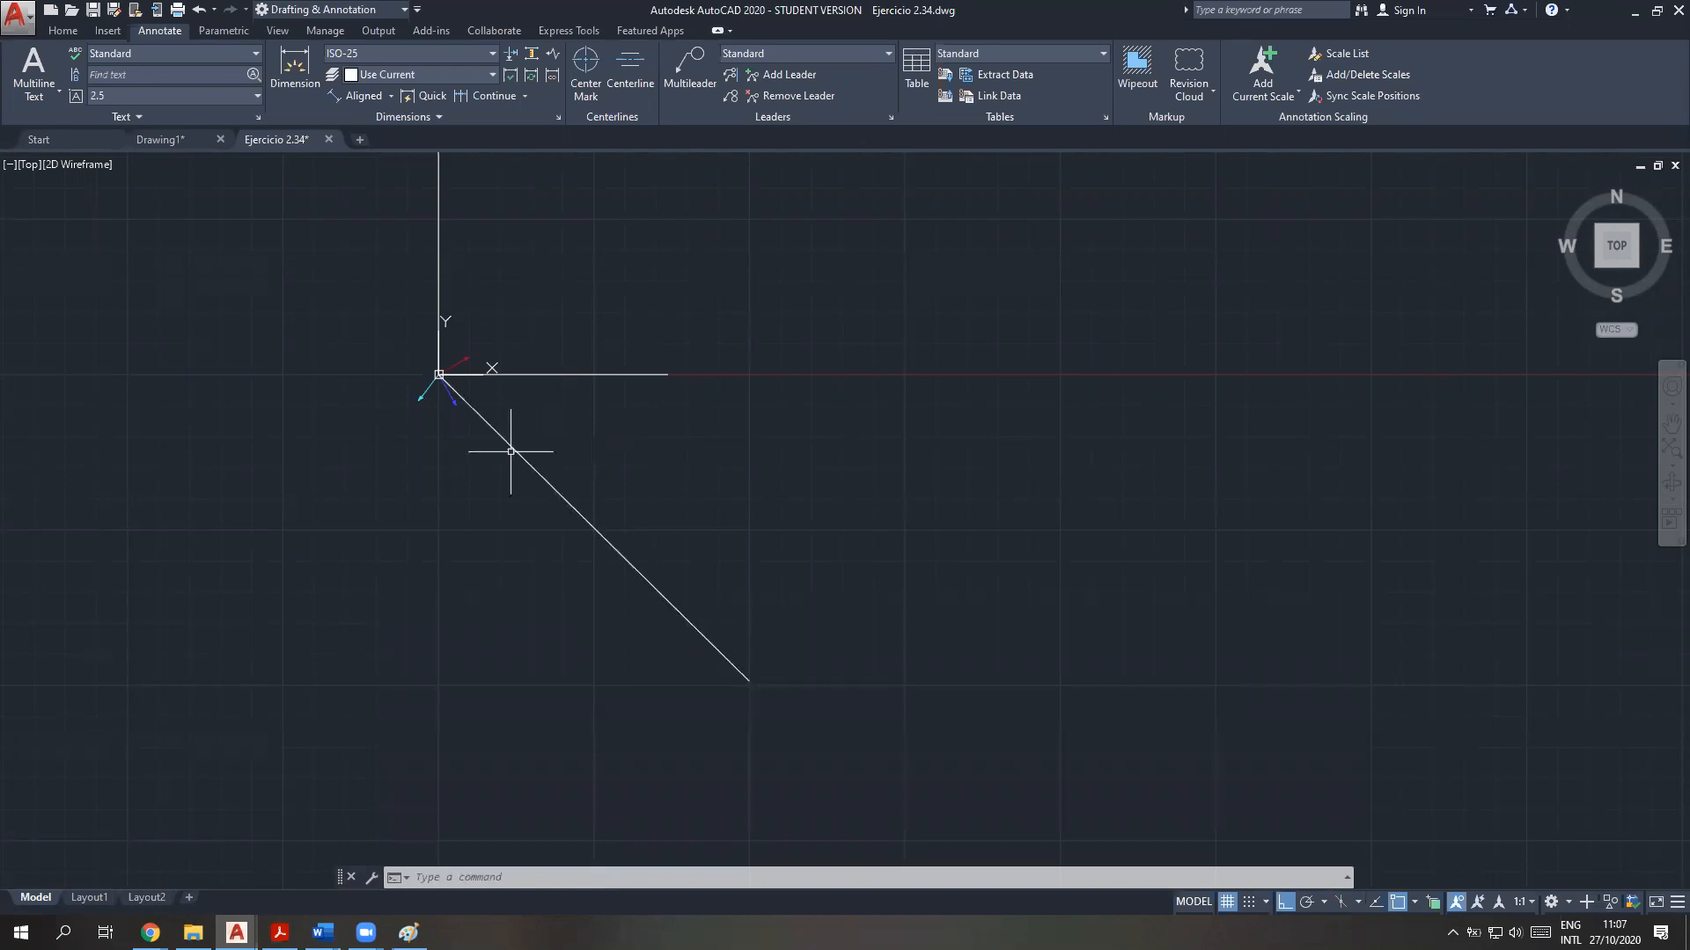
Switch to the vector theory PDF and examine the cos α direction formula
click(280, 933)
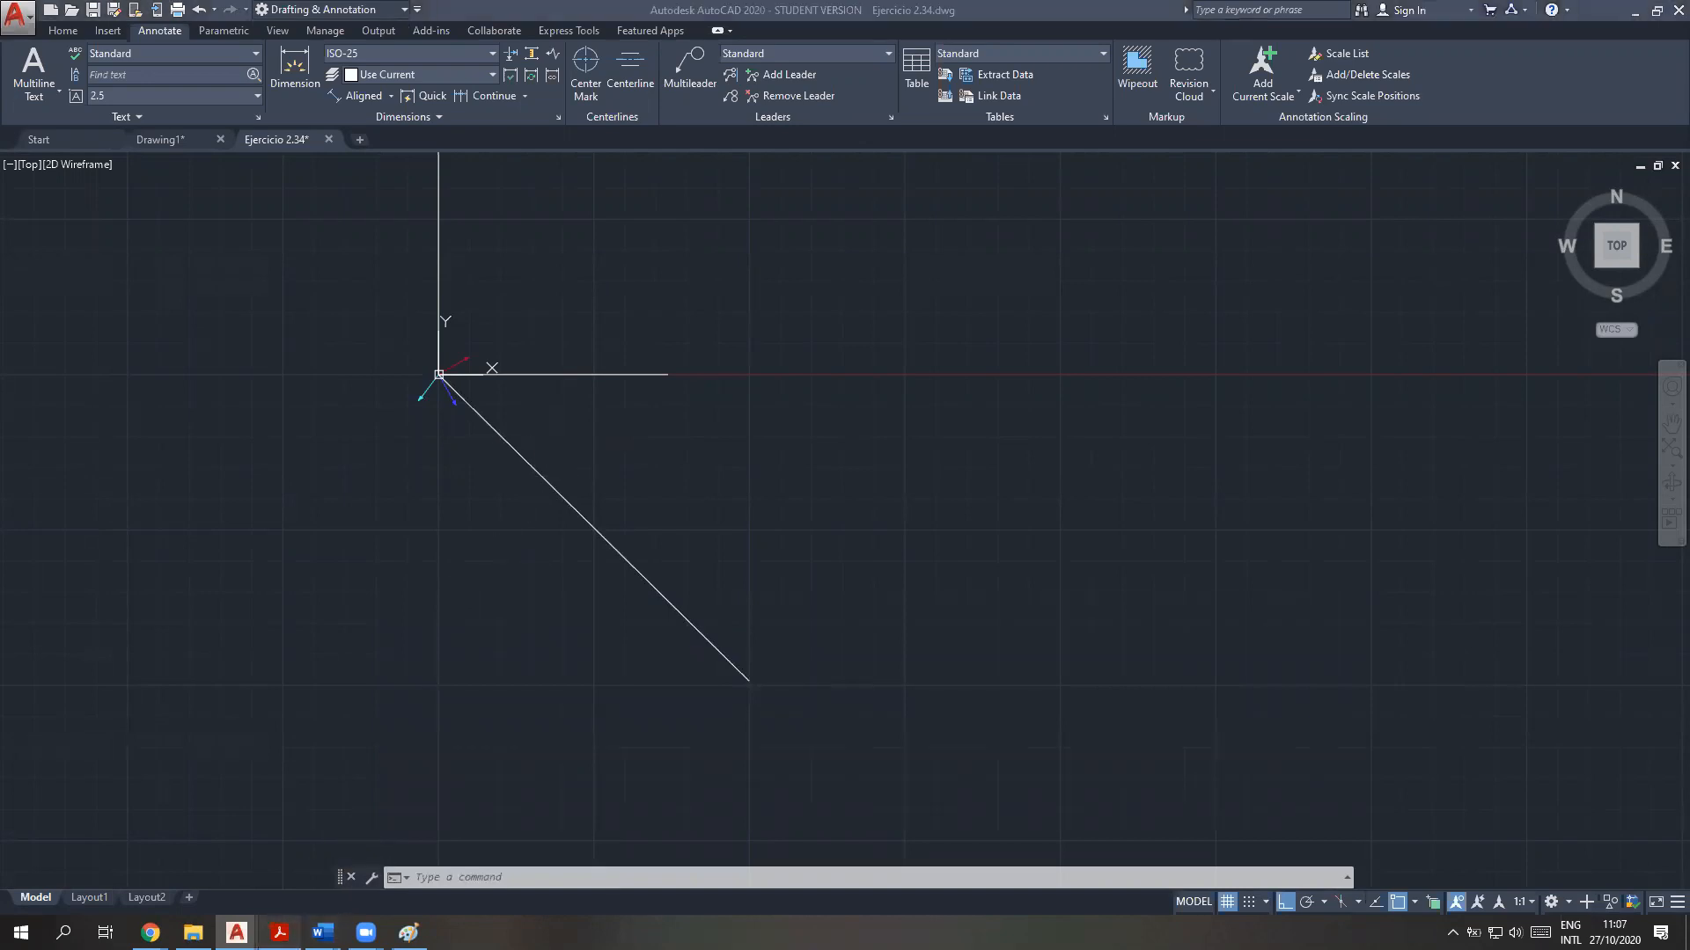
mouse_move(408, 290)
mouse_down()
mouse_move(1232, 302)
mouse_move(1231, 317)
mouse_move(384, 293)
mouse_up()
click(649, 354)
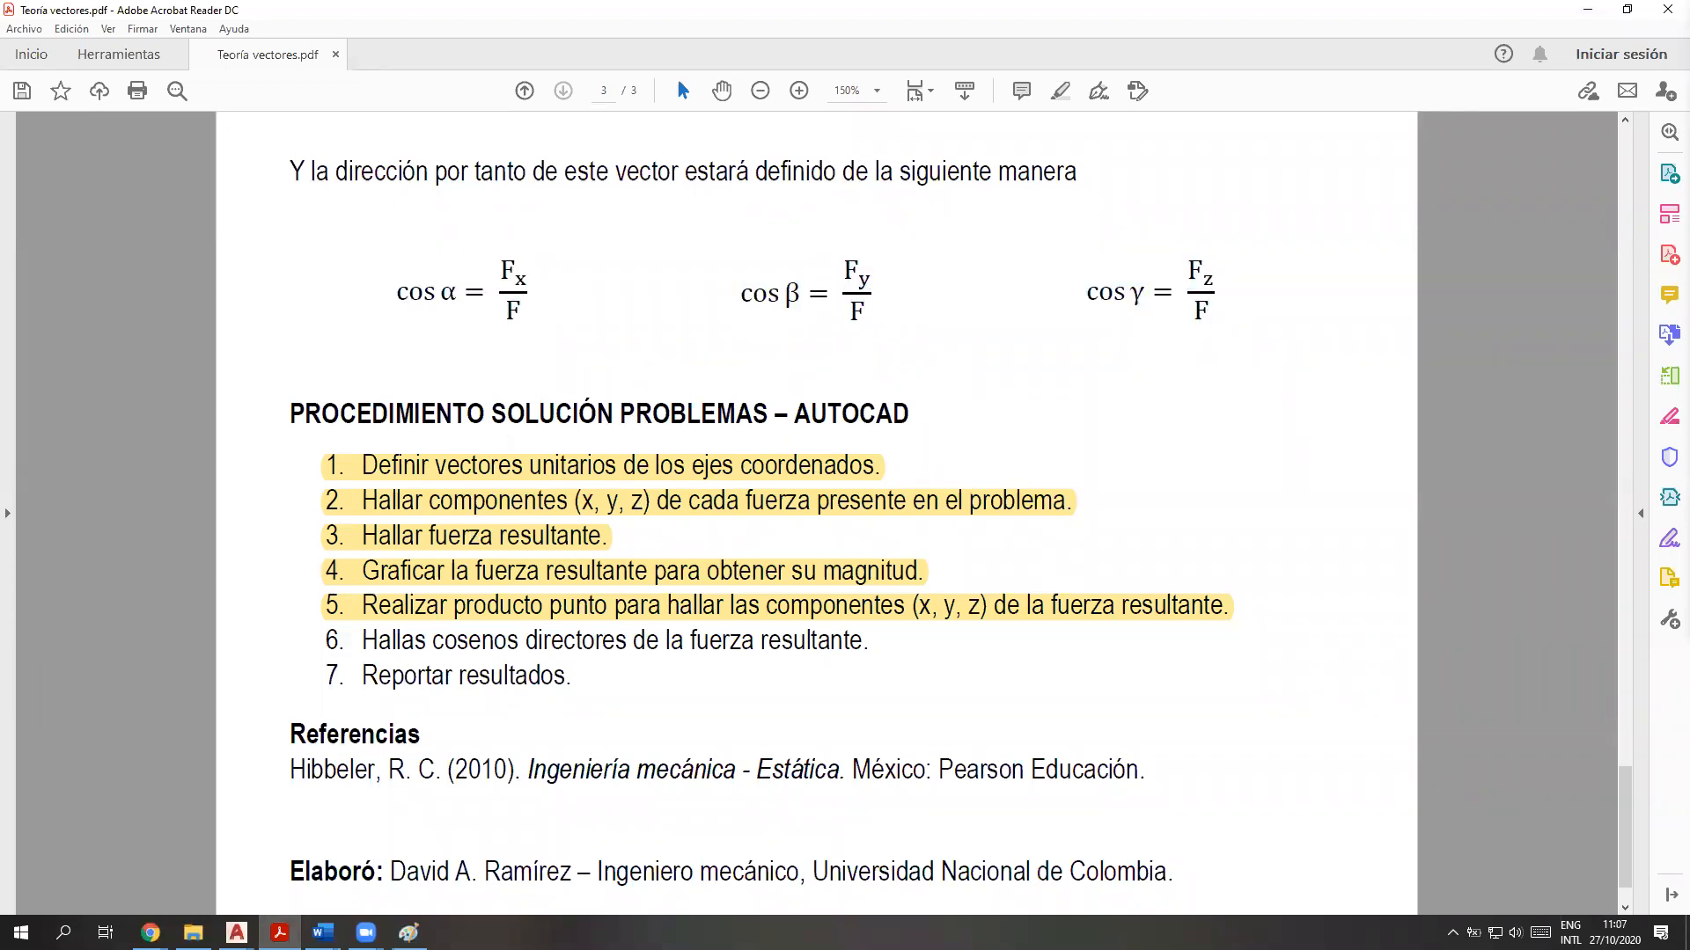
Return to the Ejercicio 2.34 drawing in AutoCAD and check the ALPHA result in the command history
mouse_move(237, 933)
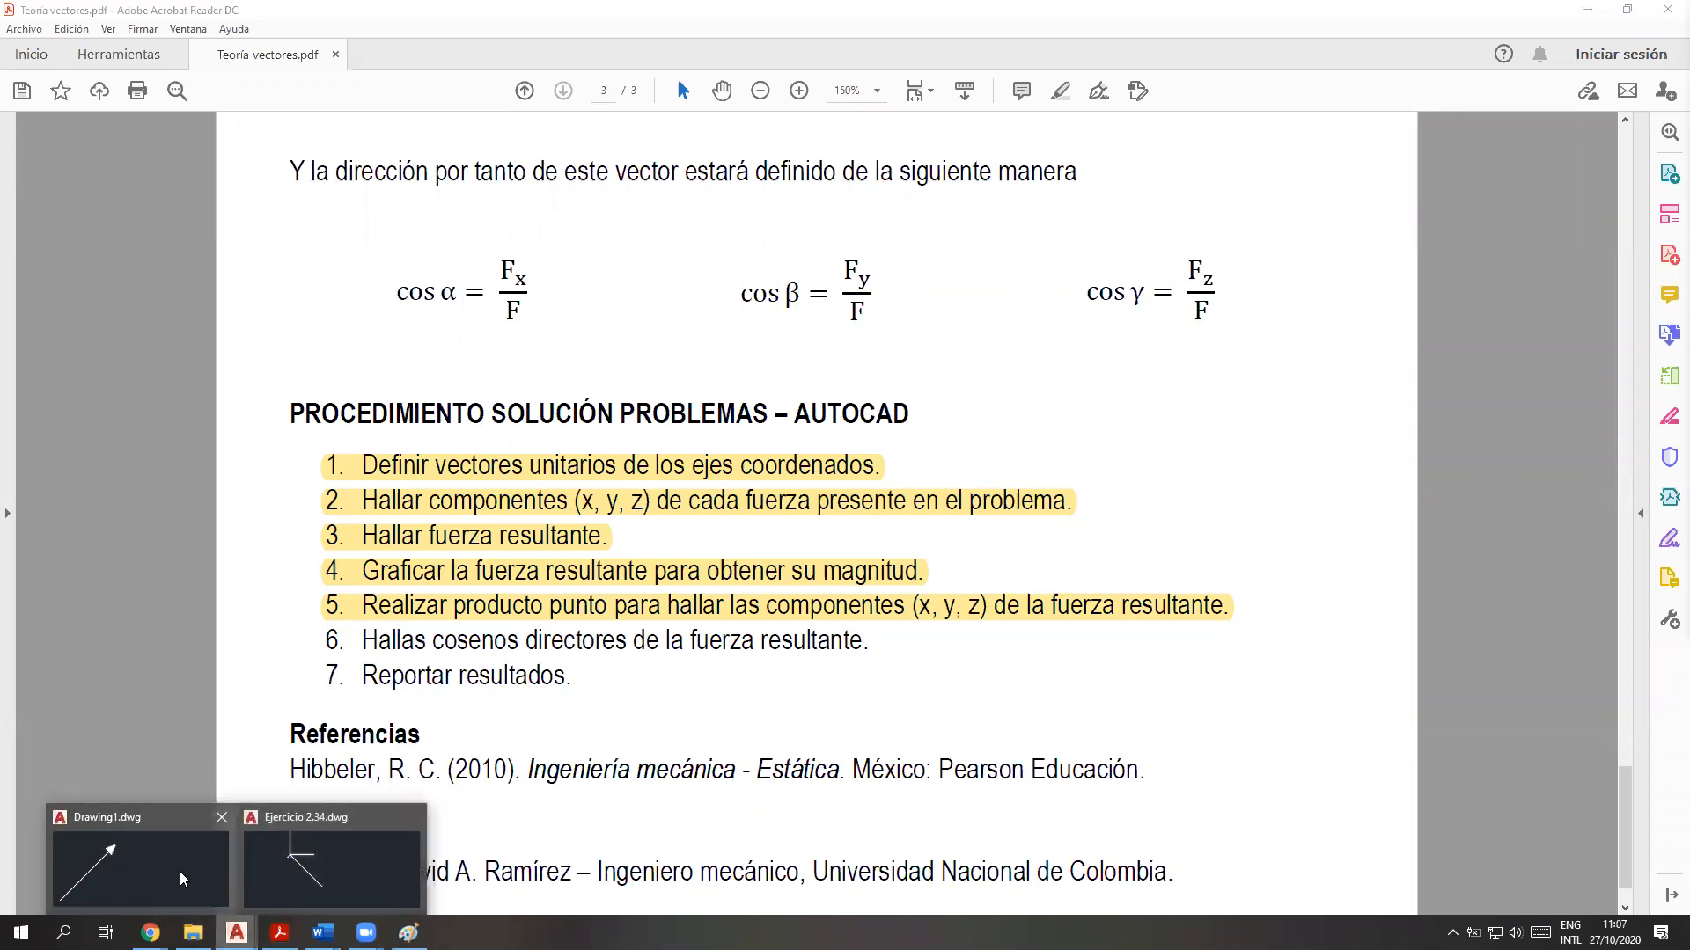
click(331, 866)
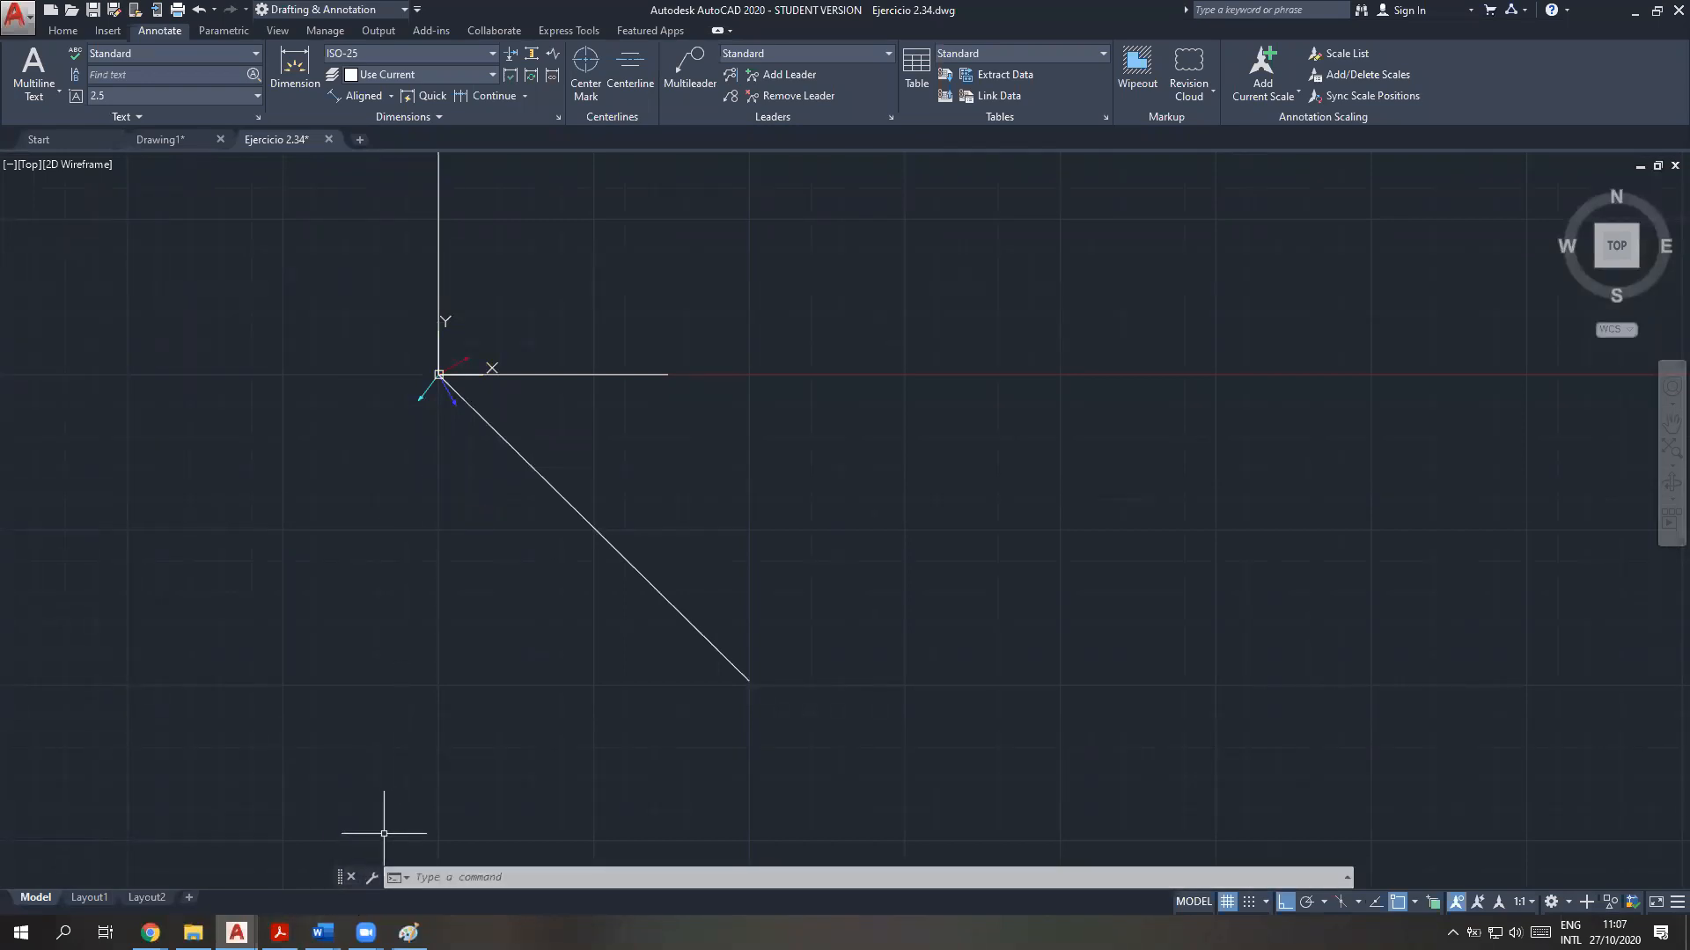
click(477, 877)
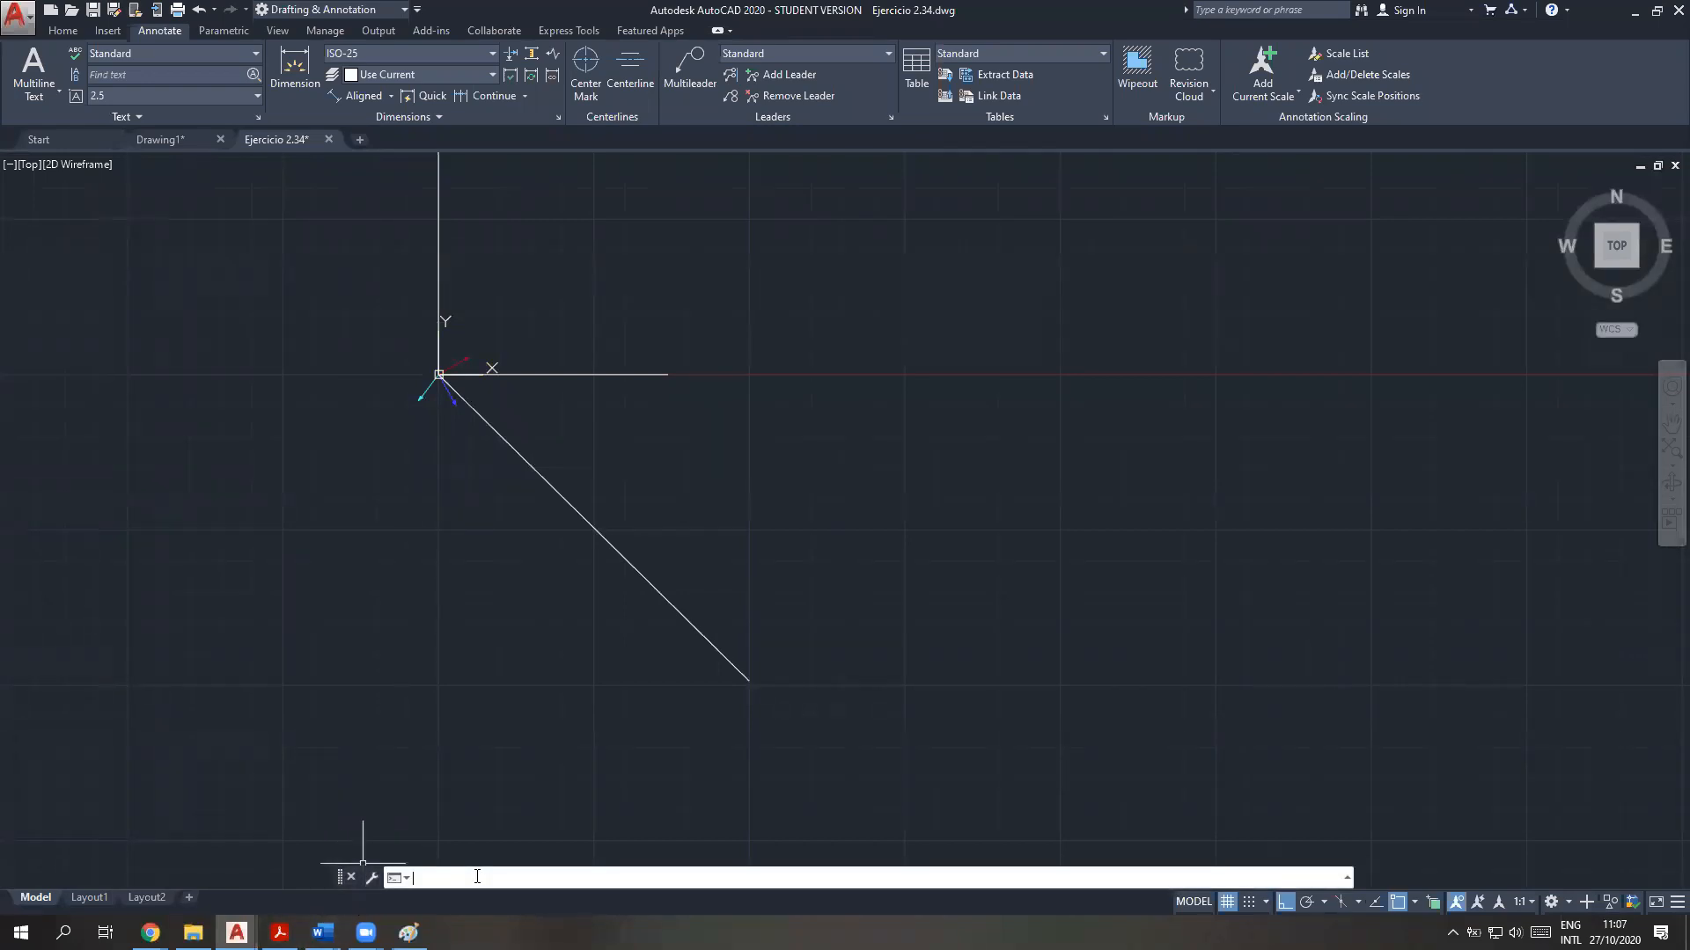
key(F2)
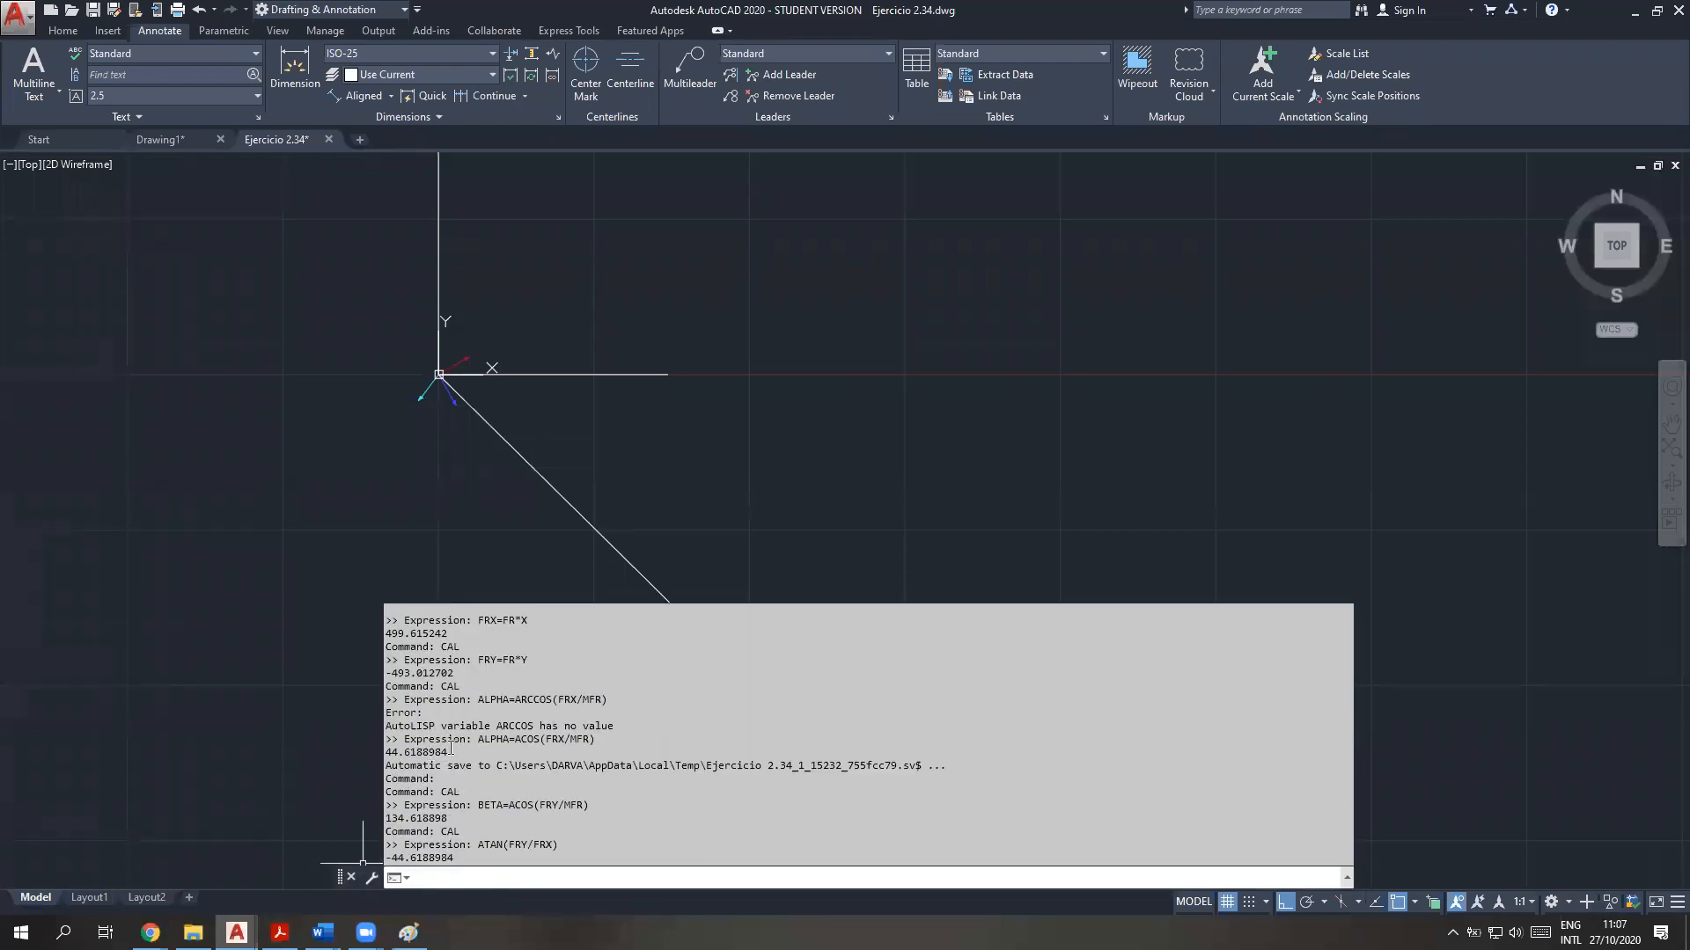
drag(449, 753, 383, 752)
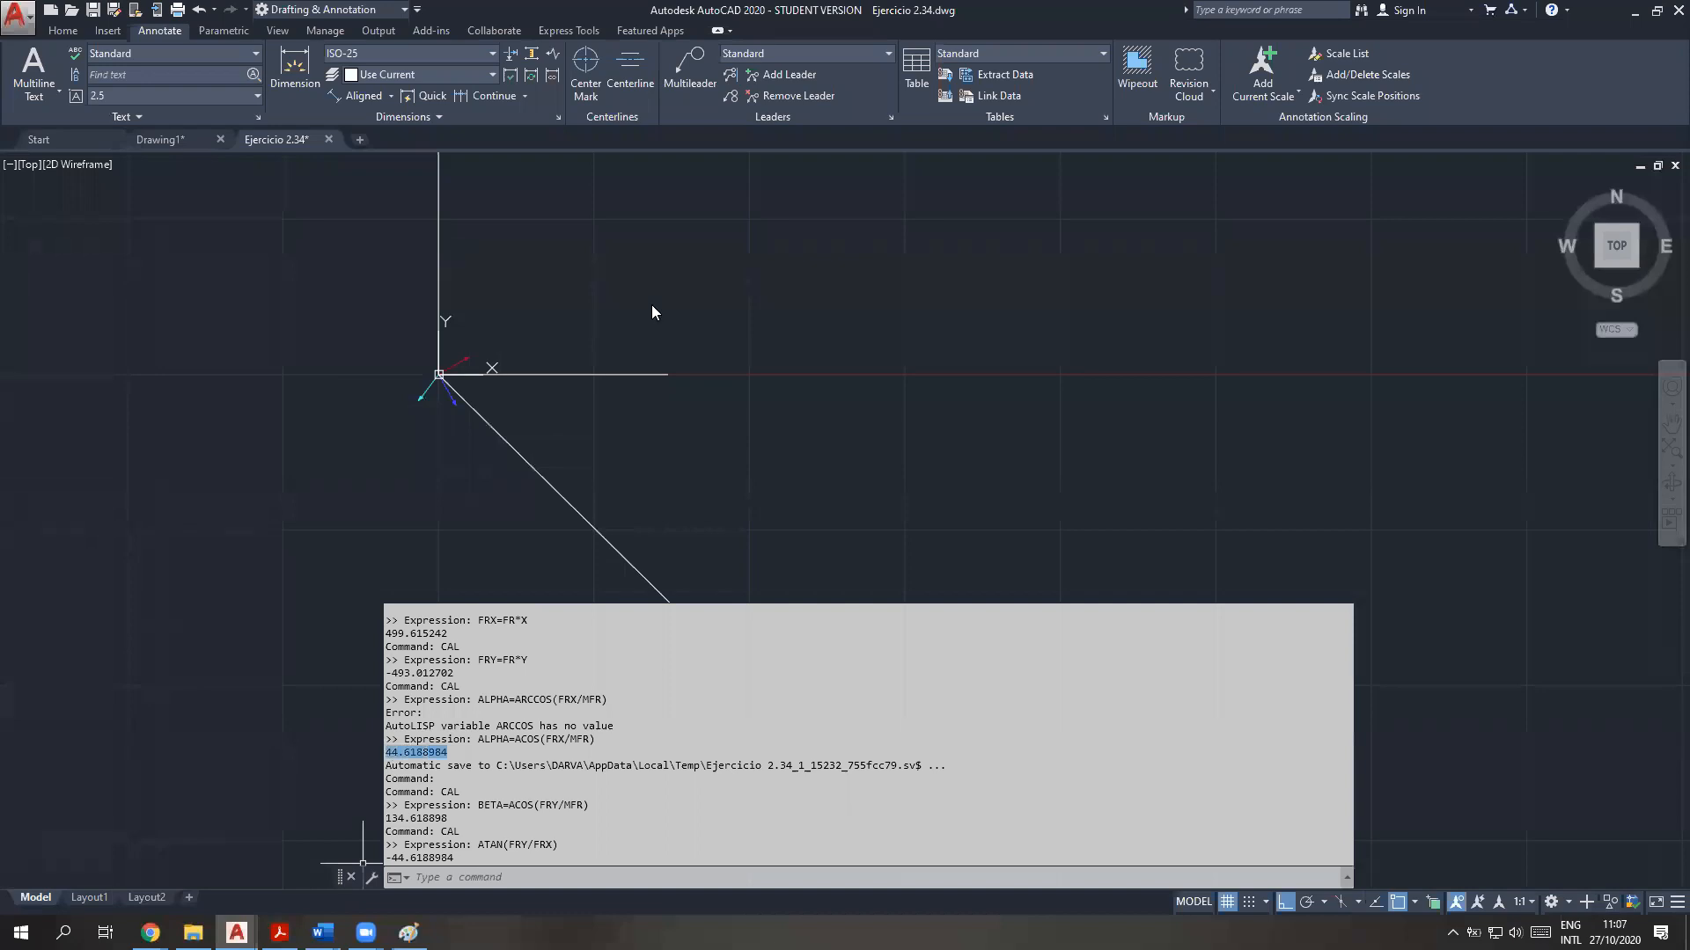
click(554, 417)
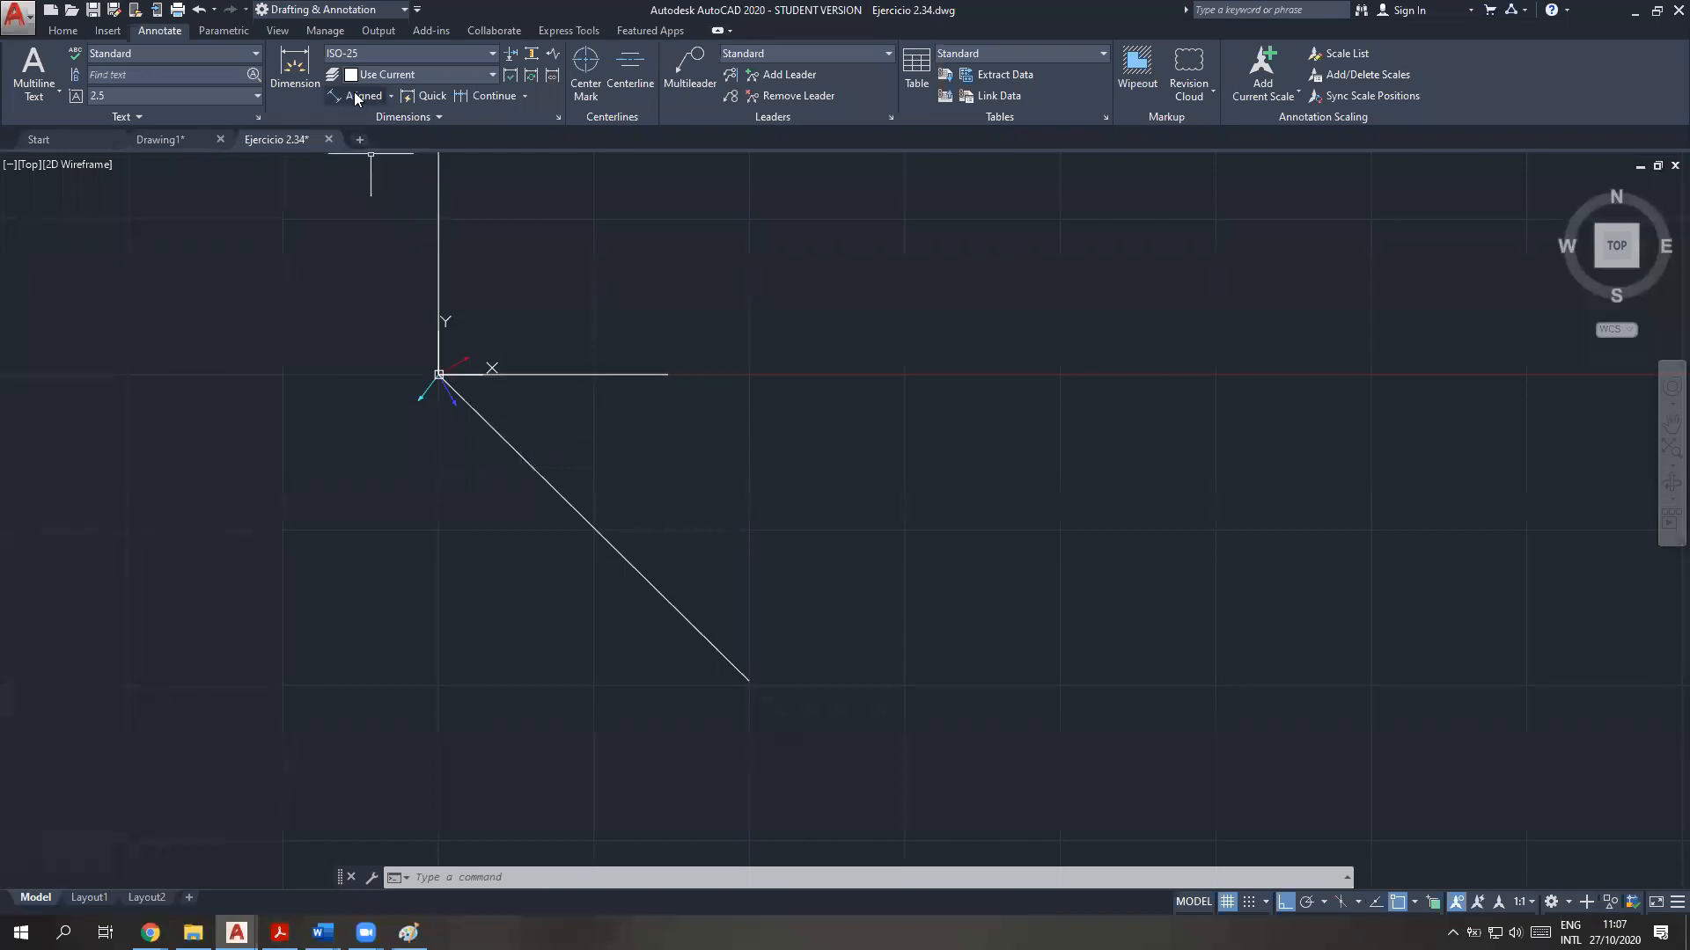
Add an angular dimension between the horizontal axis line and the resultant, placing its arc between the two lines
click(300, 63)
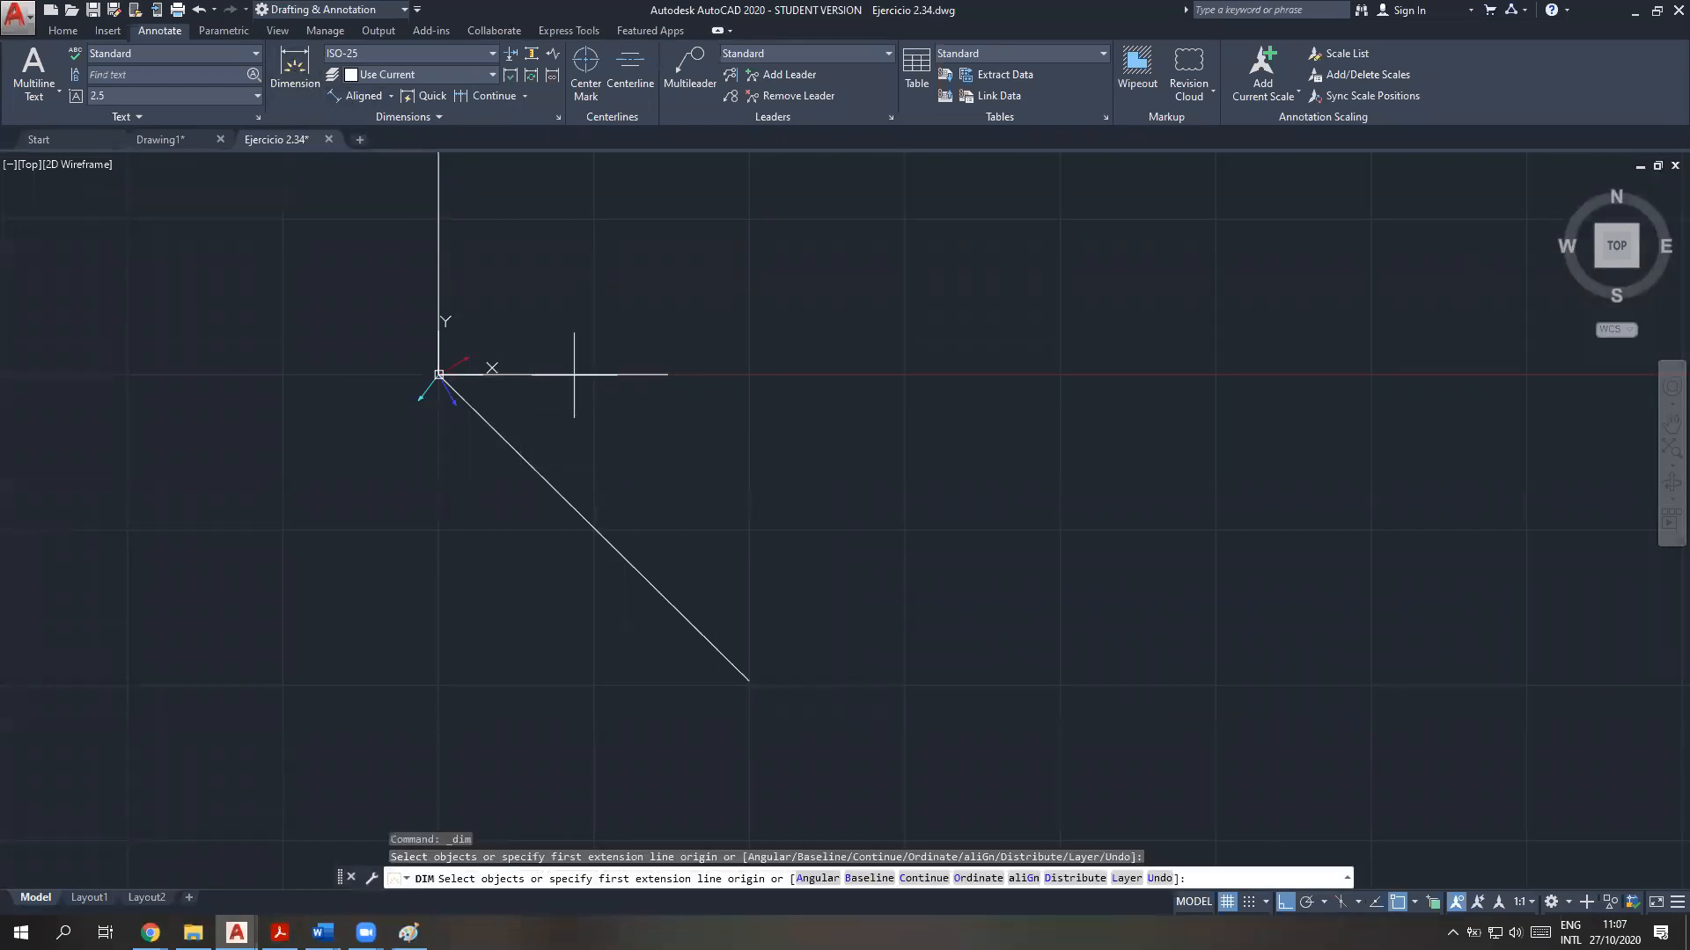
click(619, 373)
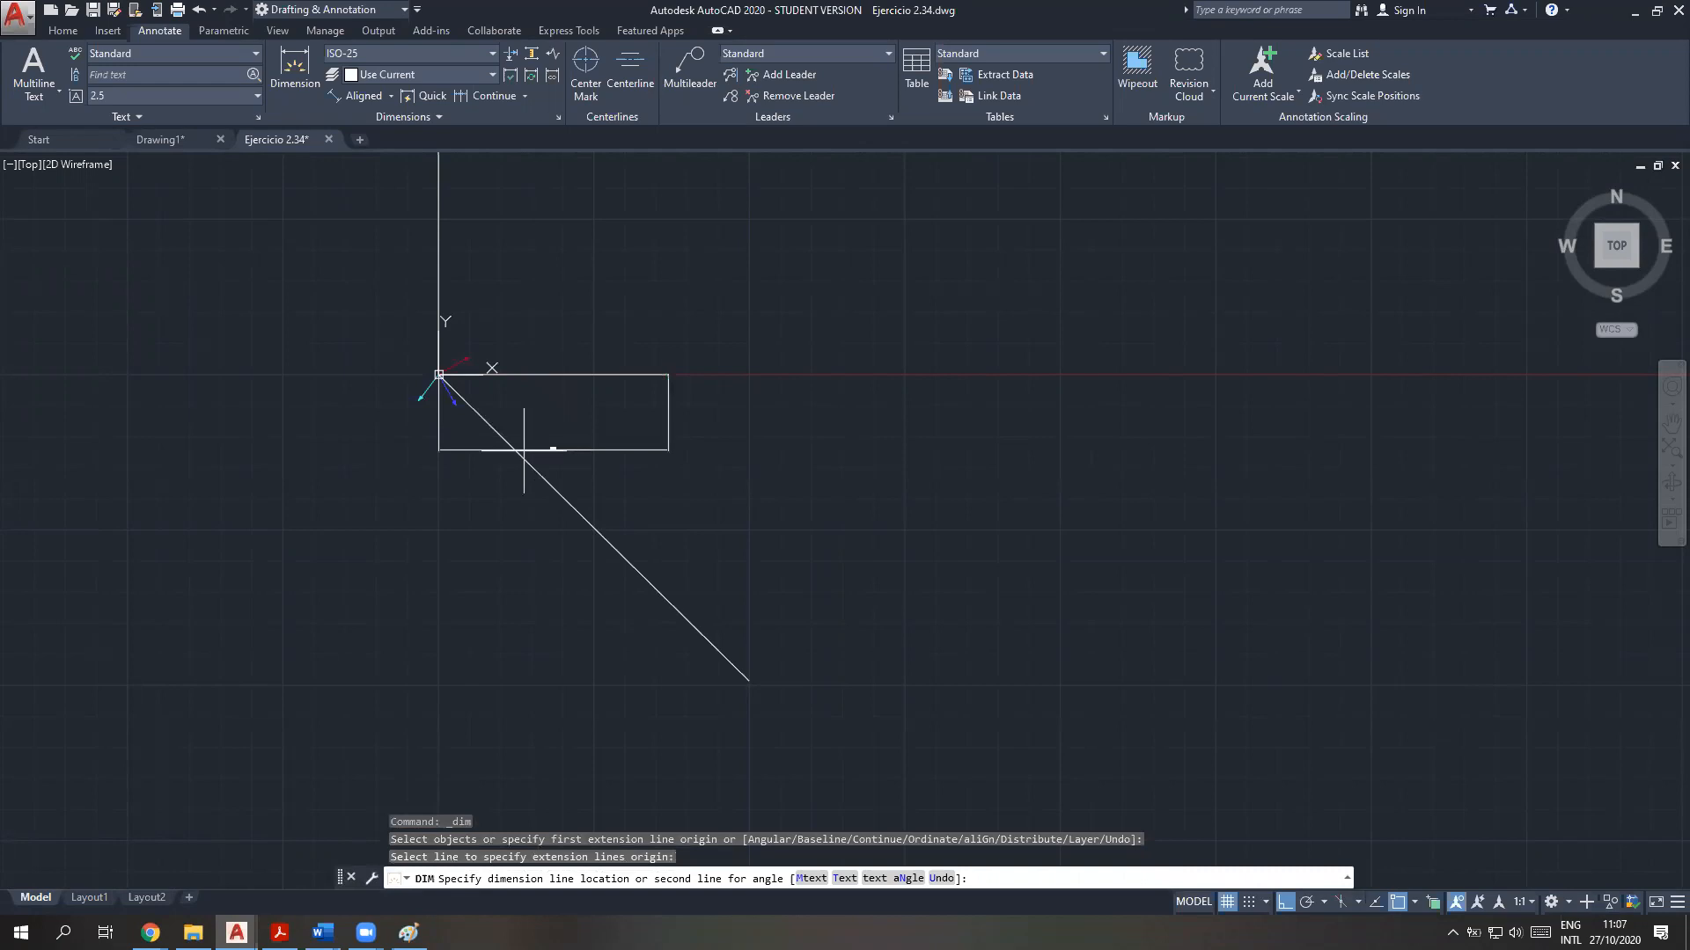
click(524, 451)
scroll(563, 414, up, 3)
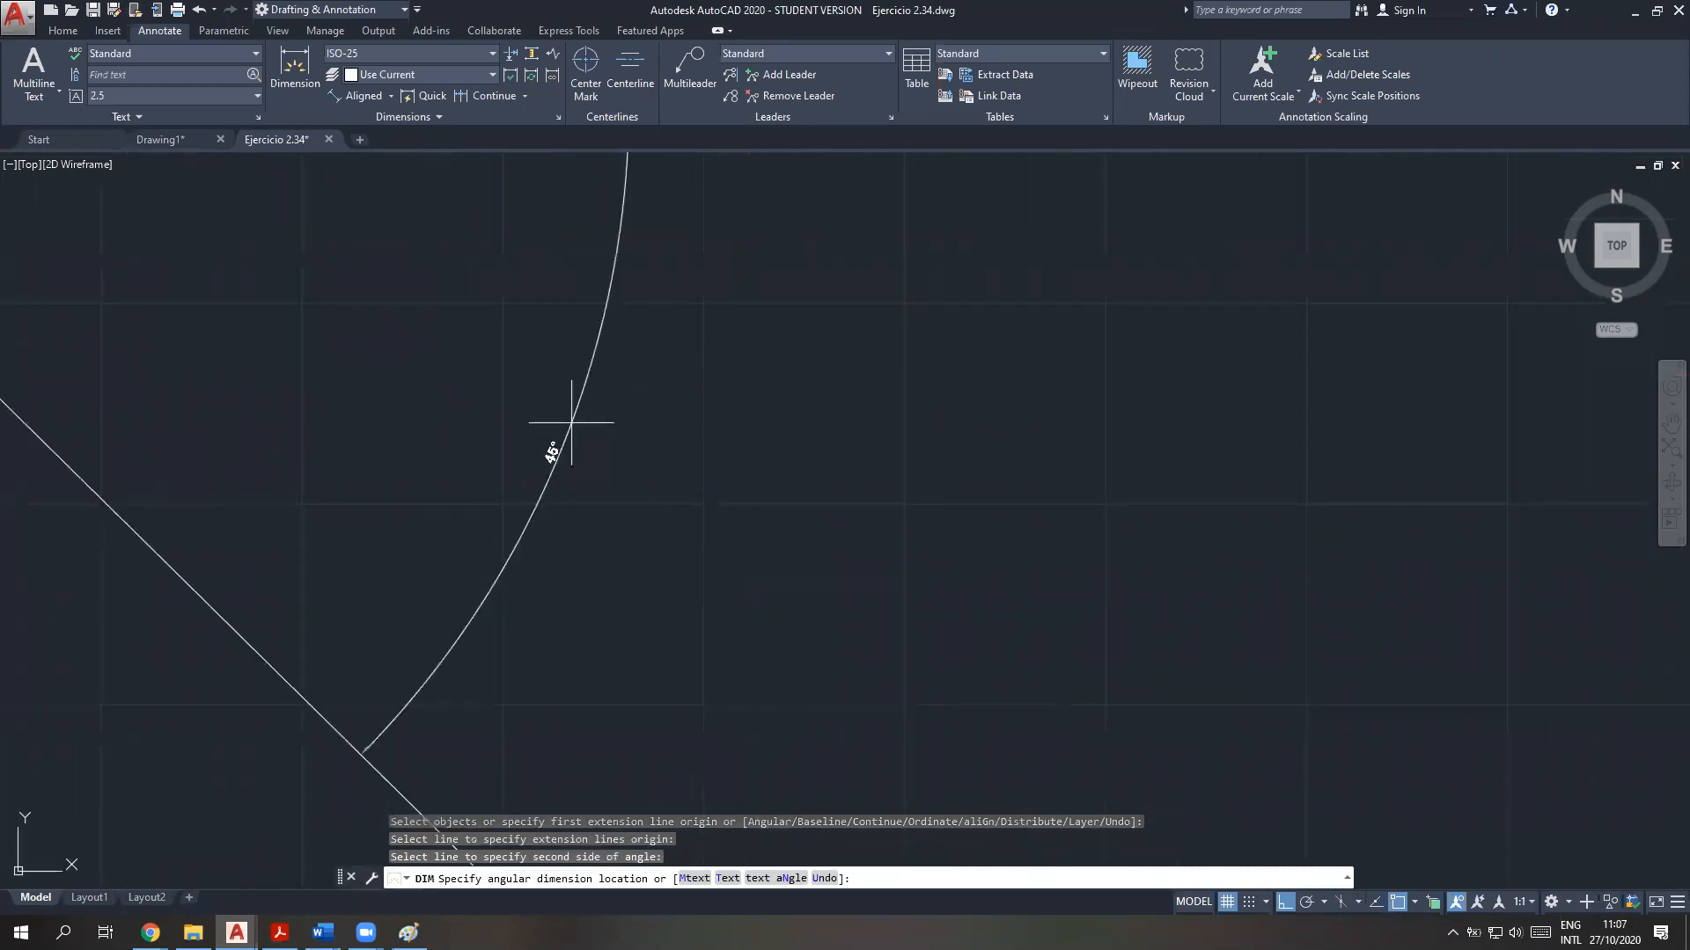
click(571, 422)
Add an angular dimension between the resultant and the vertical axis line, placing its arc below the origin, and end dimensioning
scroll(491, 539, down, 3)
middle_drag(396, 584, 606, 538)
scroll(547, 551, down, 1)
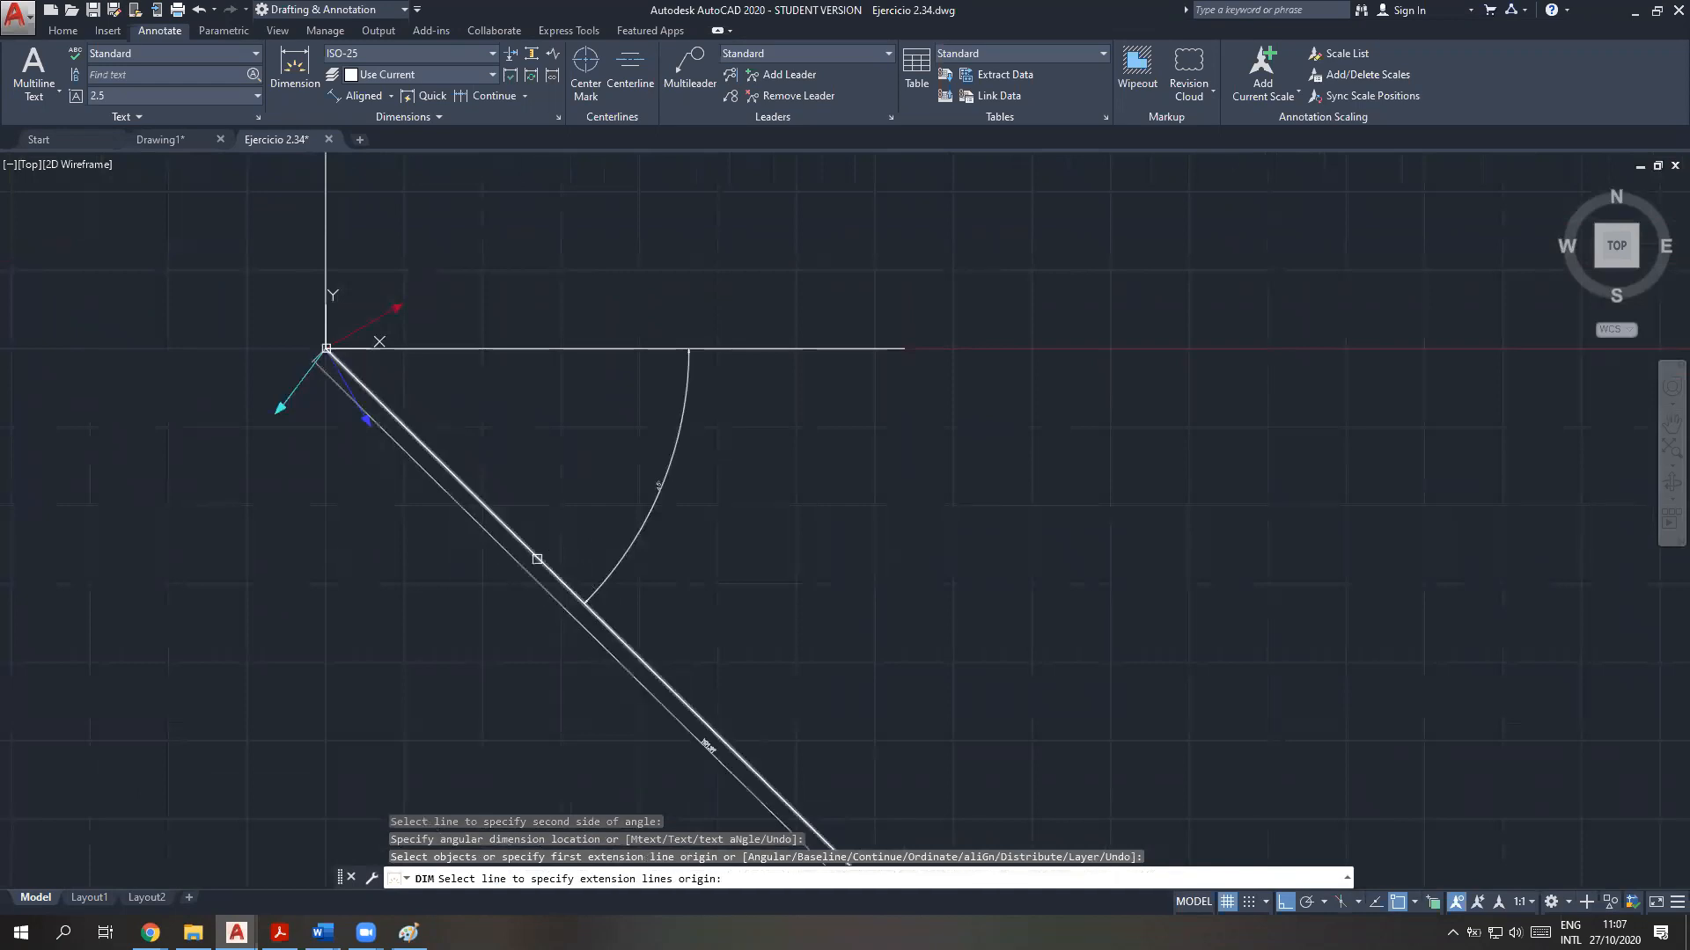
click(537, 559)
click(328, 304)
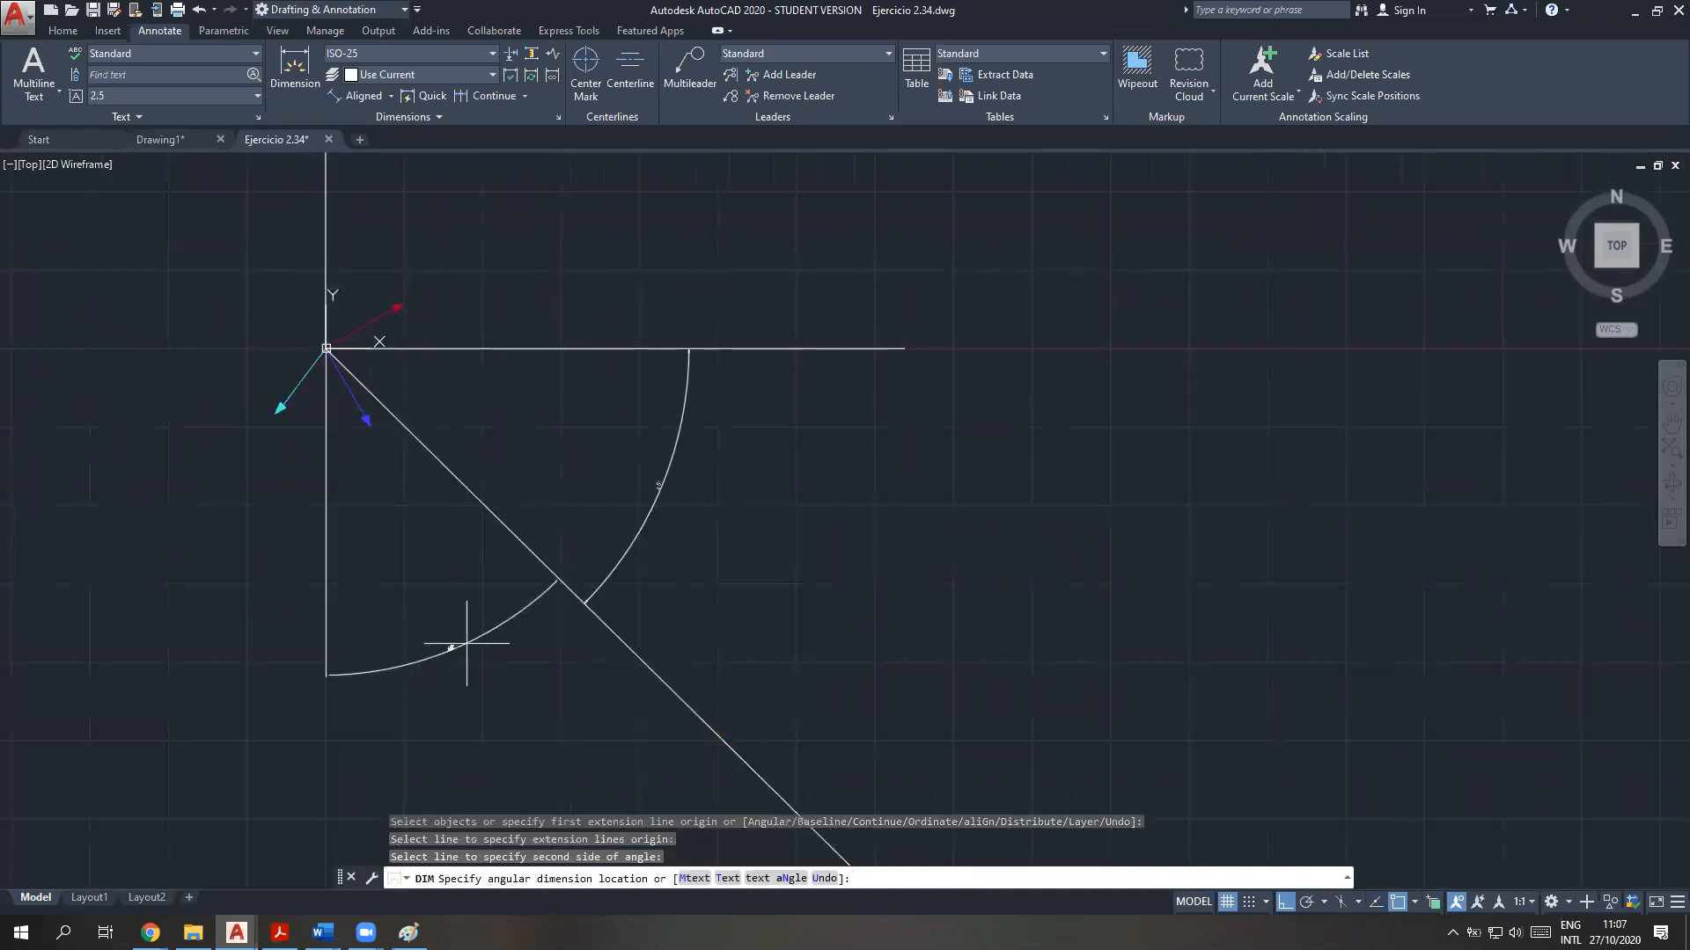
click(492, 717)
scroll(493, 716, up, 2)
scroll(491, 712, up, 1)
scroll(489, 709, down, 2)
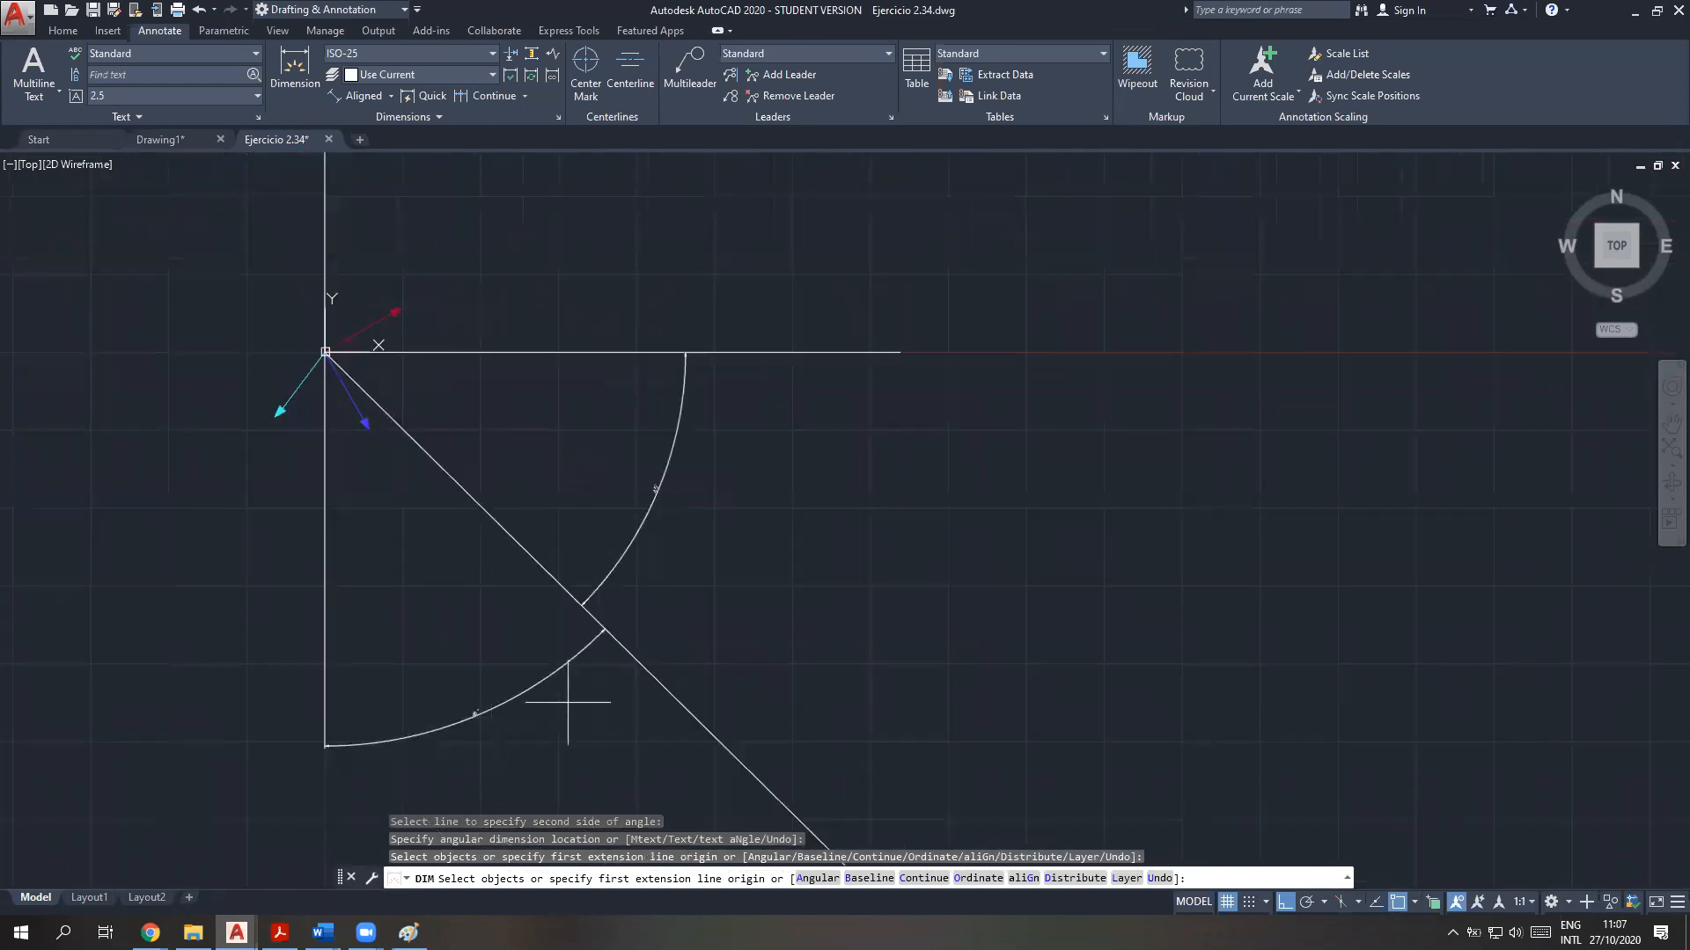
key(Escape)
Set the text height of both angular dimensions to 8 in their properties
click(499, 700)
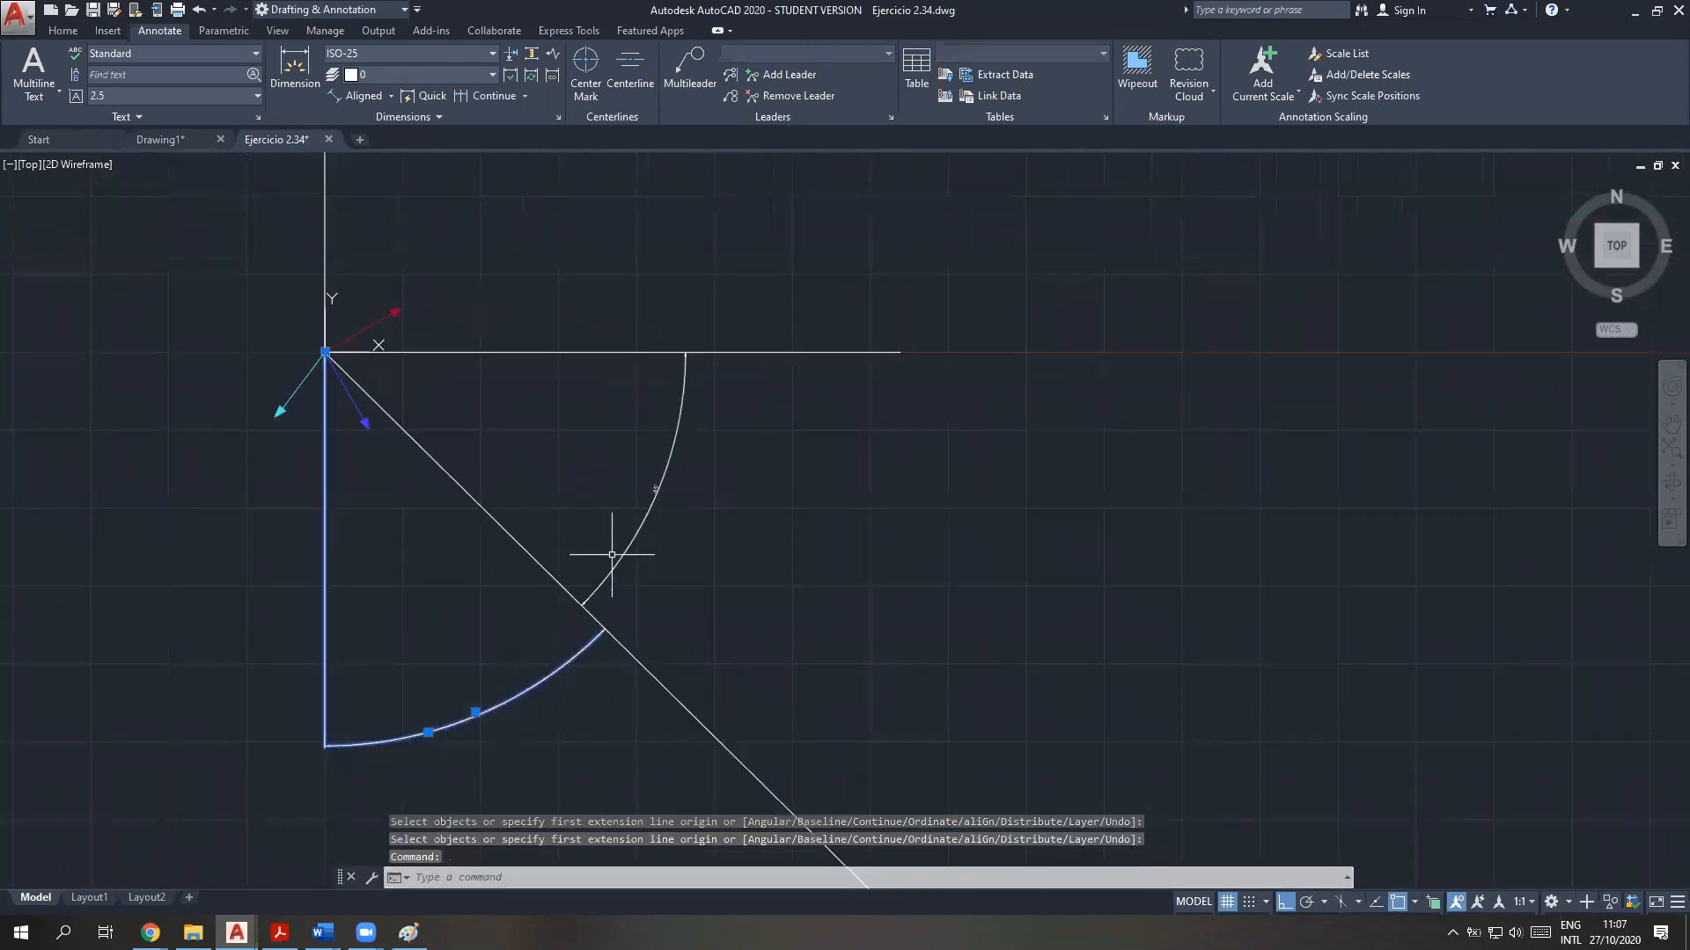
click(612, 555)
right_click(621, 564)
click(673, 524)
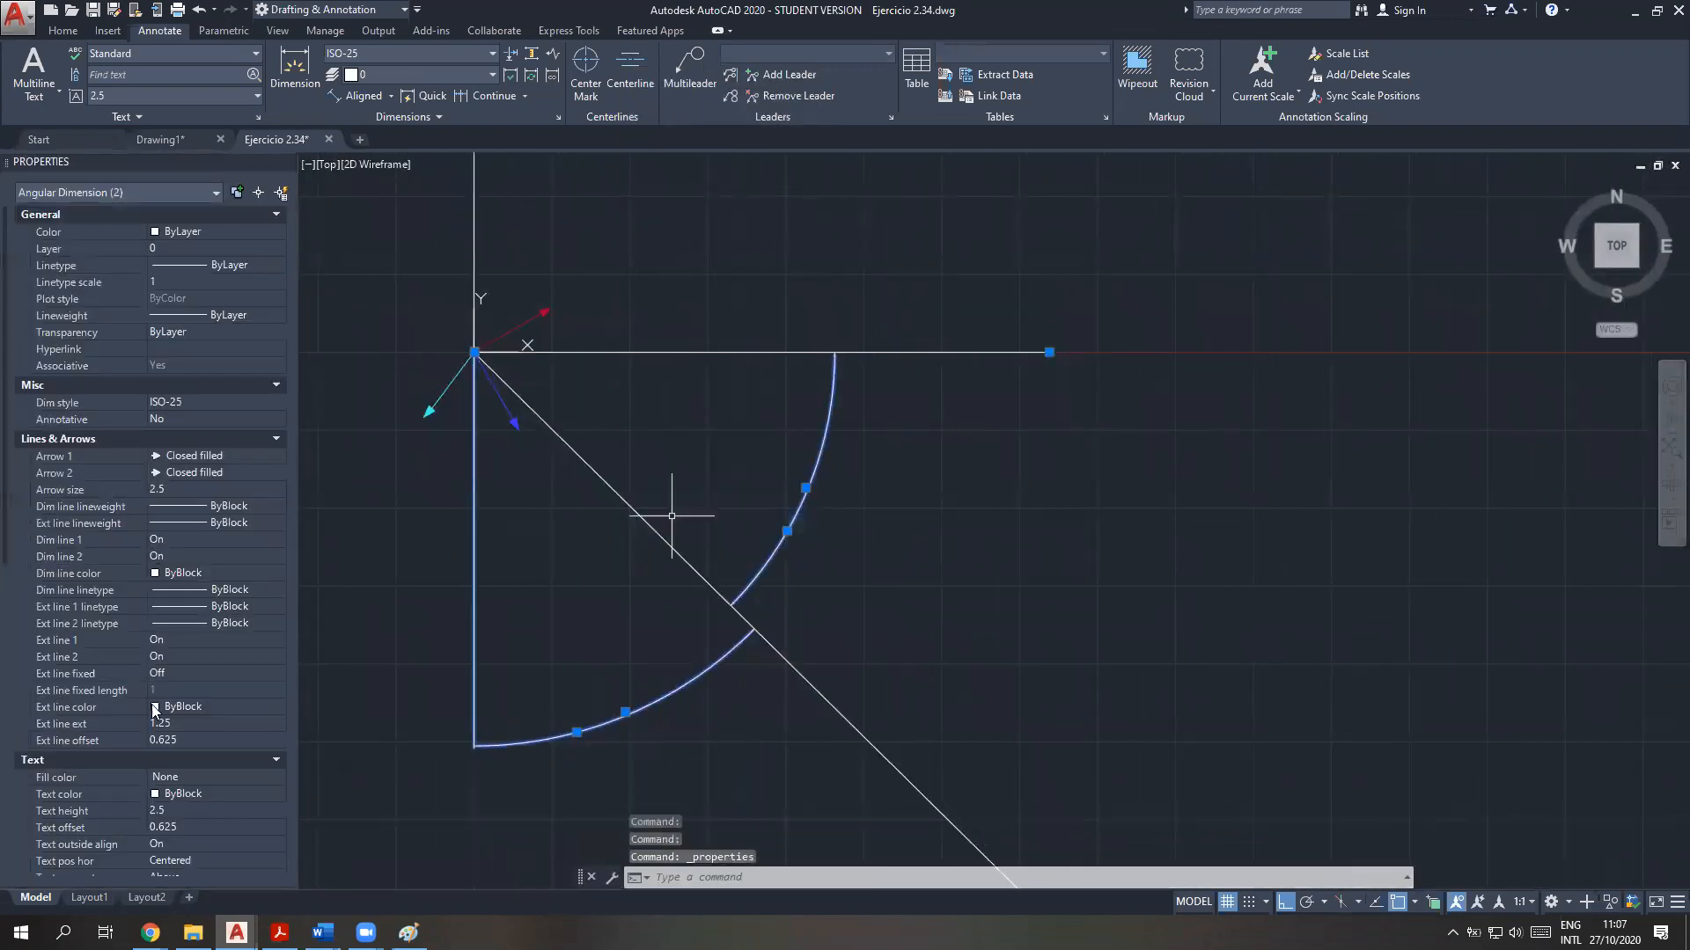
scroll(175, 759, down, 3)
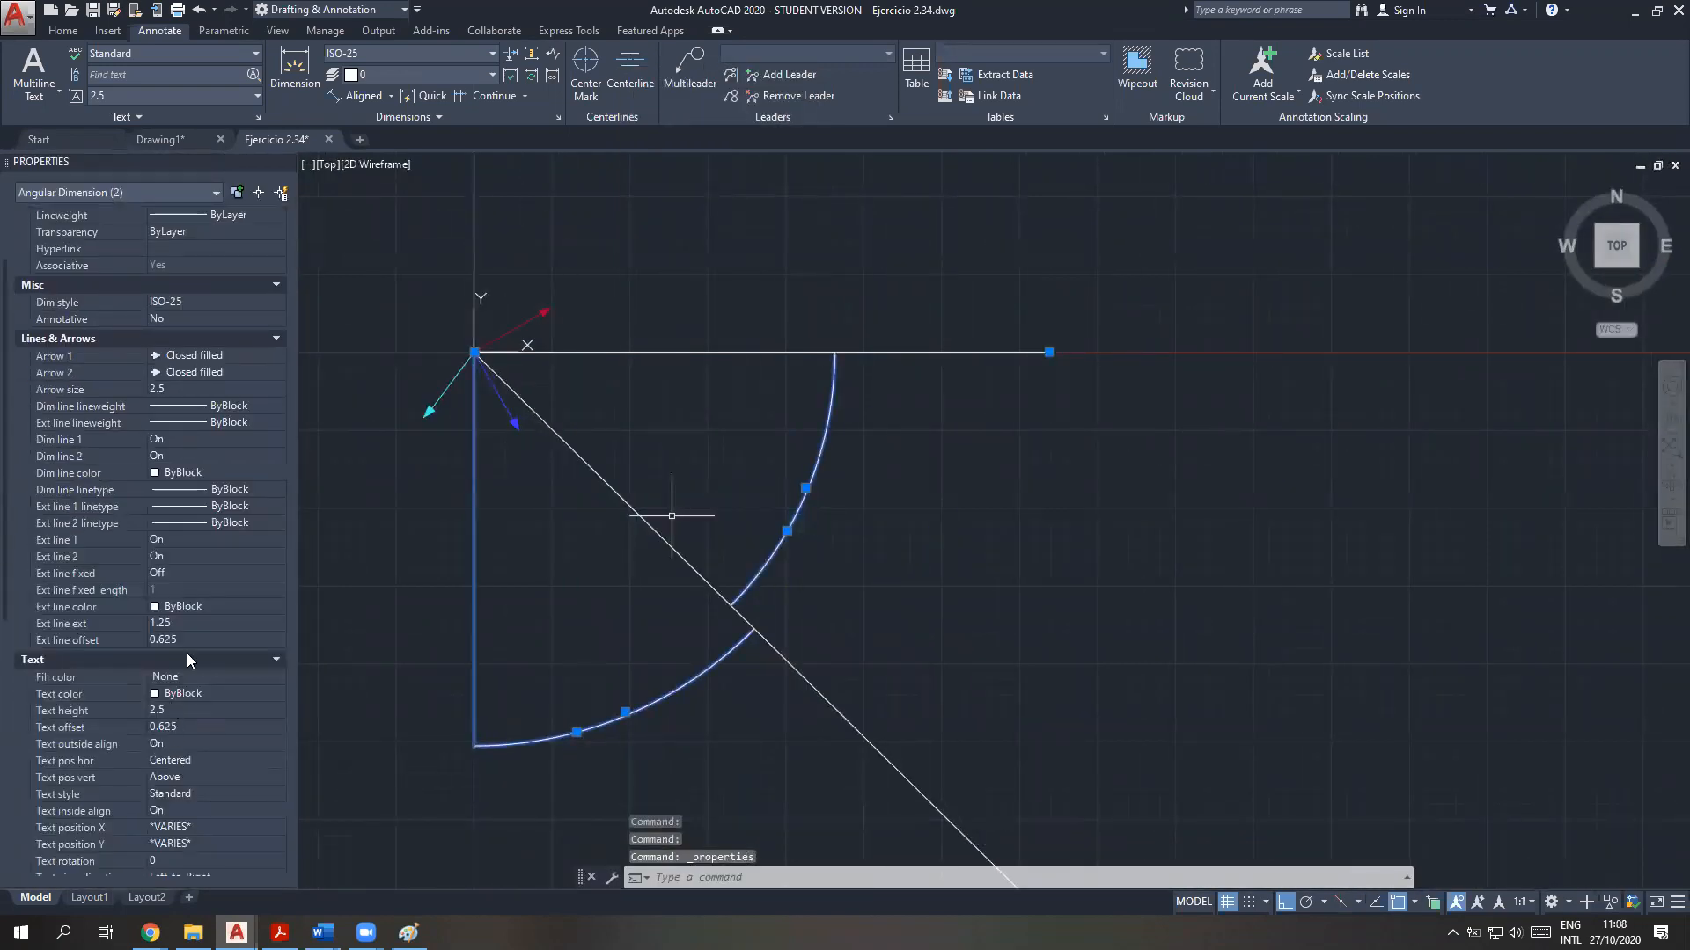
scroll(155, 645, down, 6)
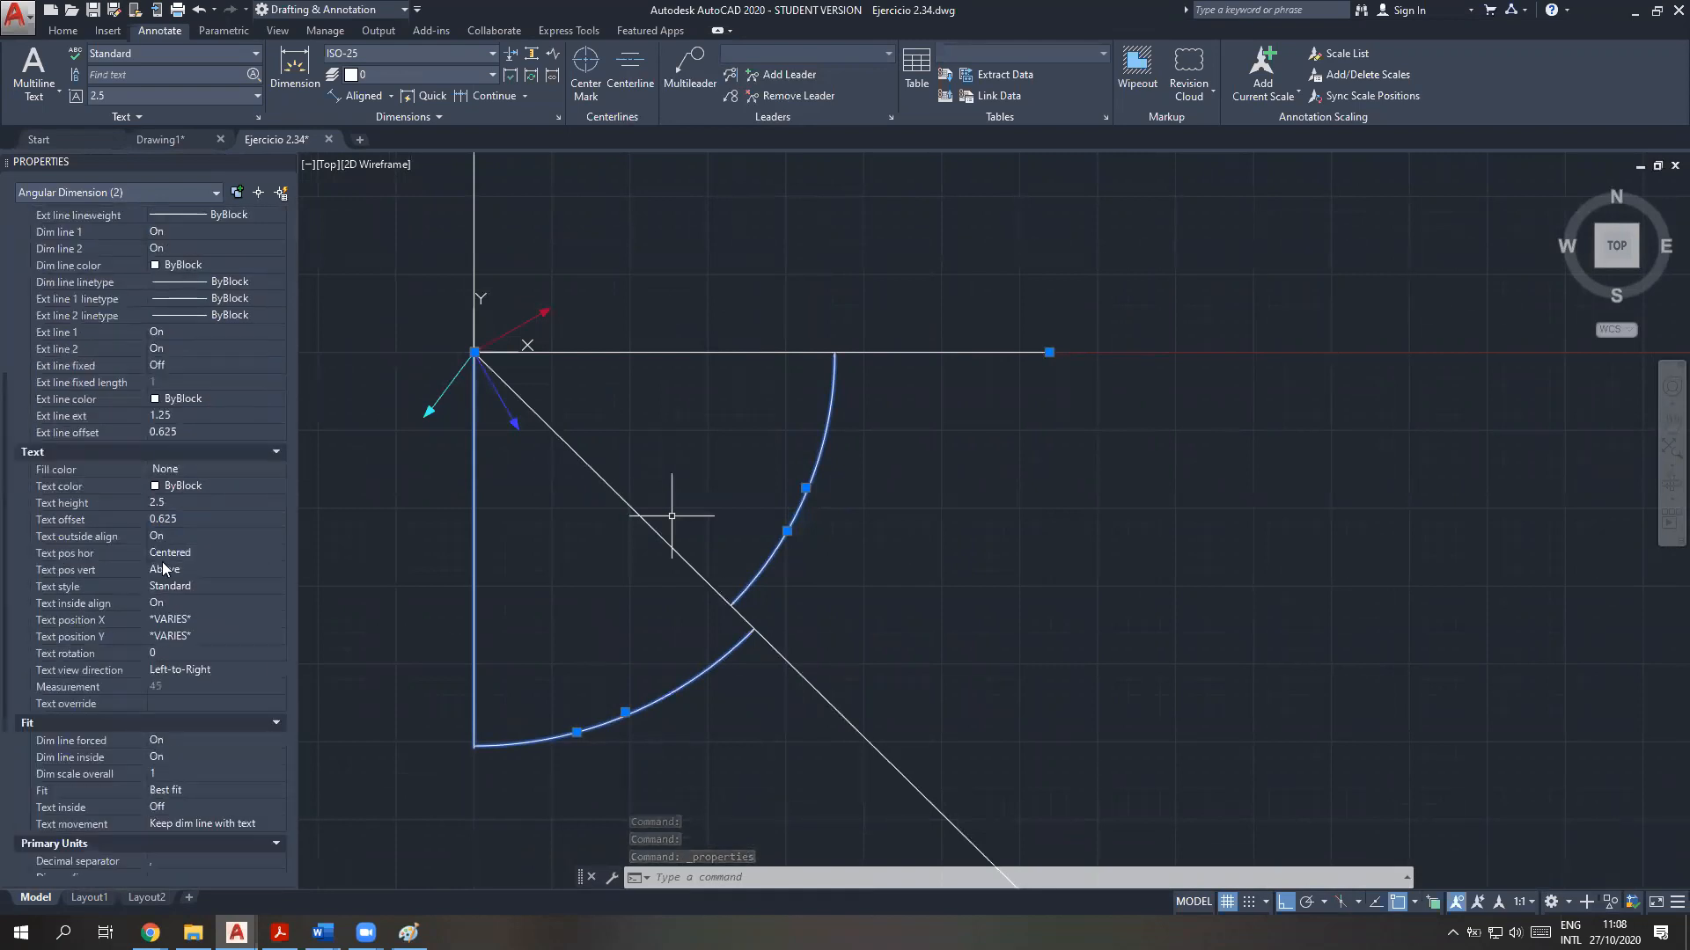
click(169, 501)
text(8)
key(Return)
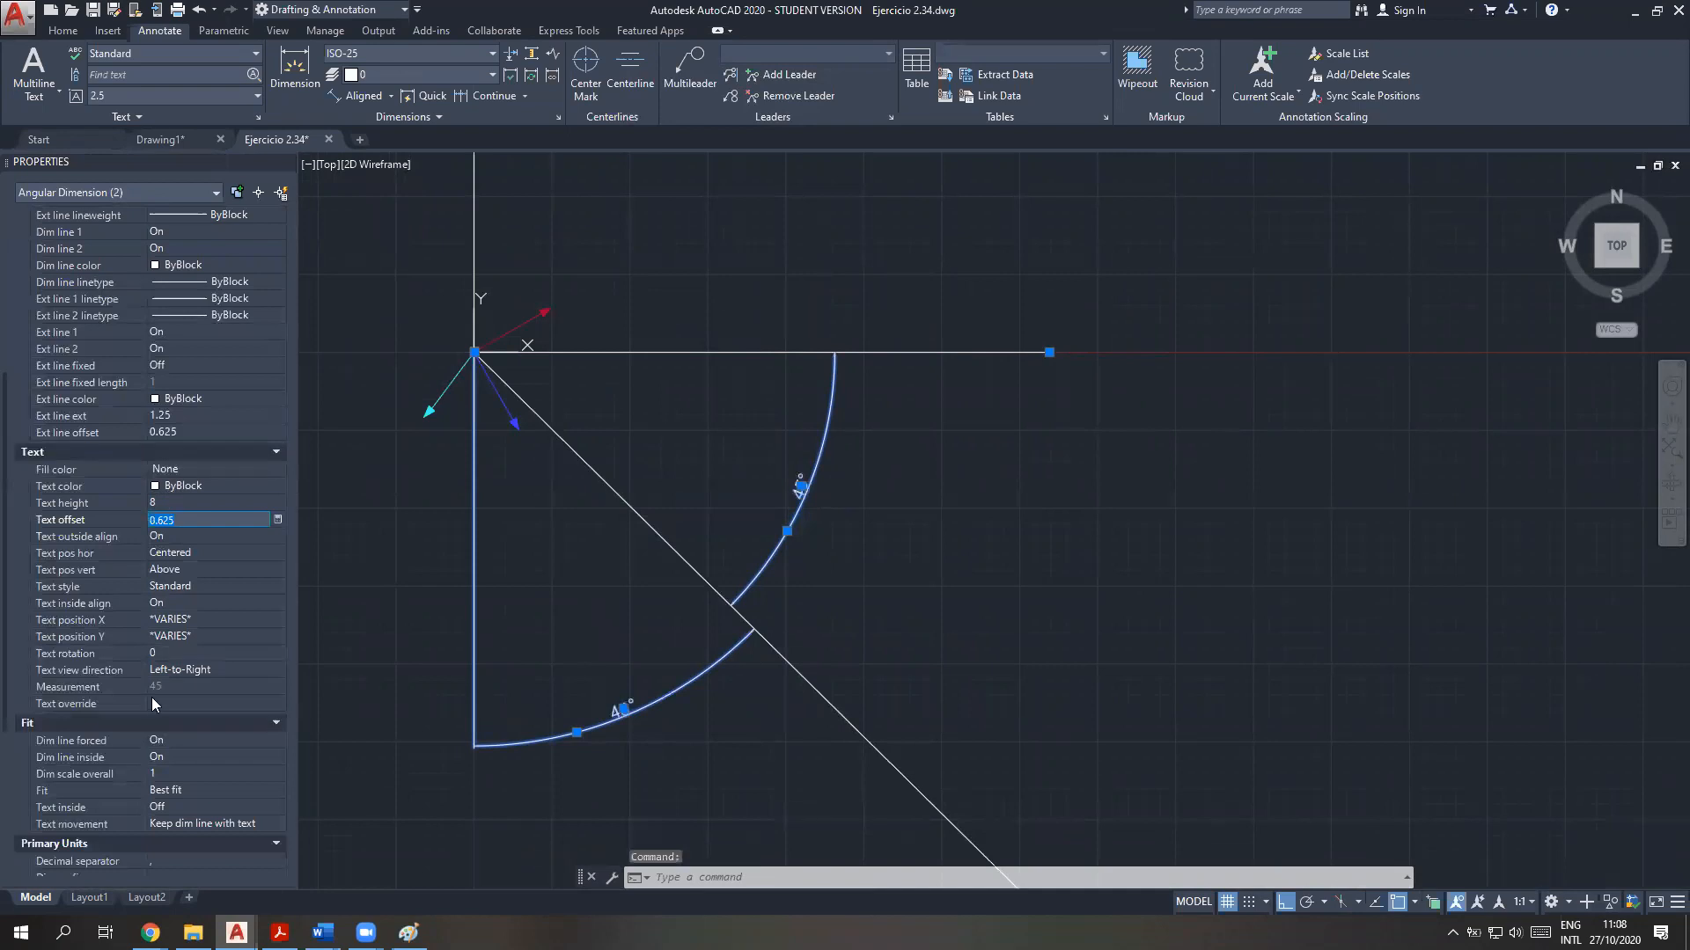
scroll(151, 702, down, 8)
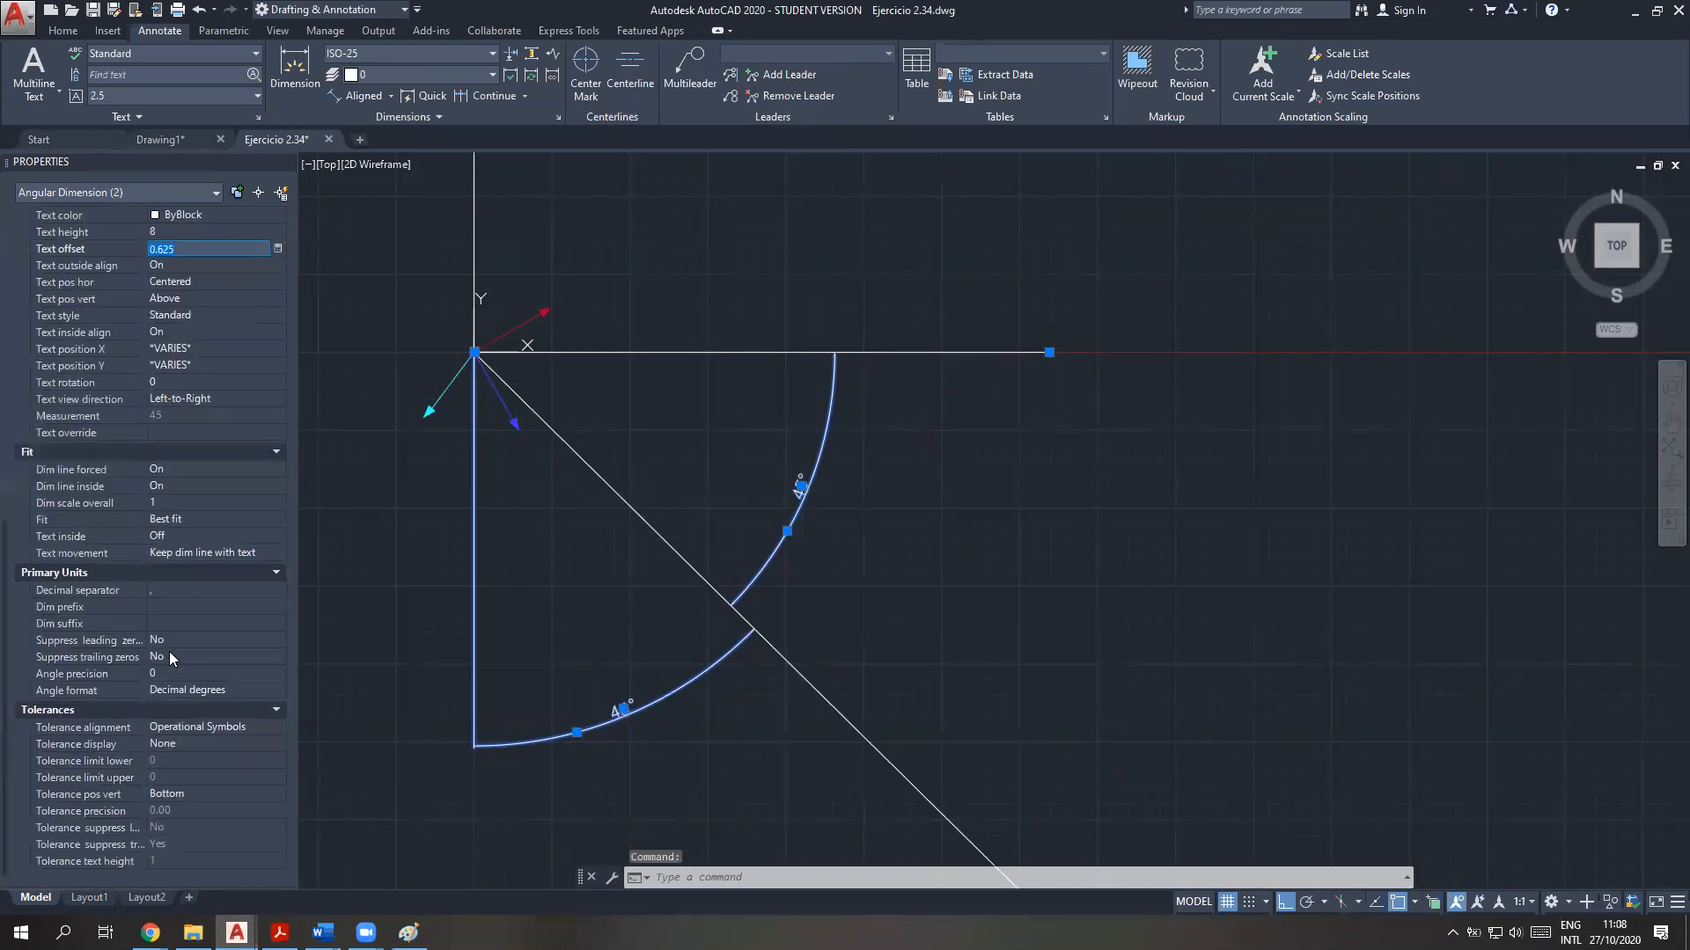
Set the angle precision of both angular dimensions to 0.000 and deselect them
click(162, 671)
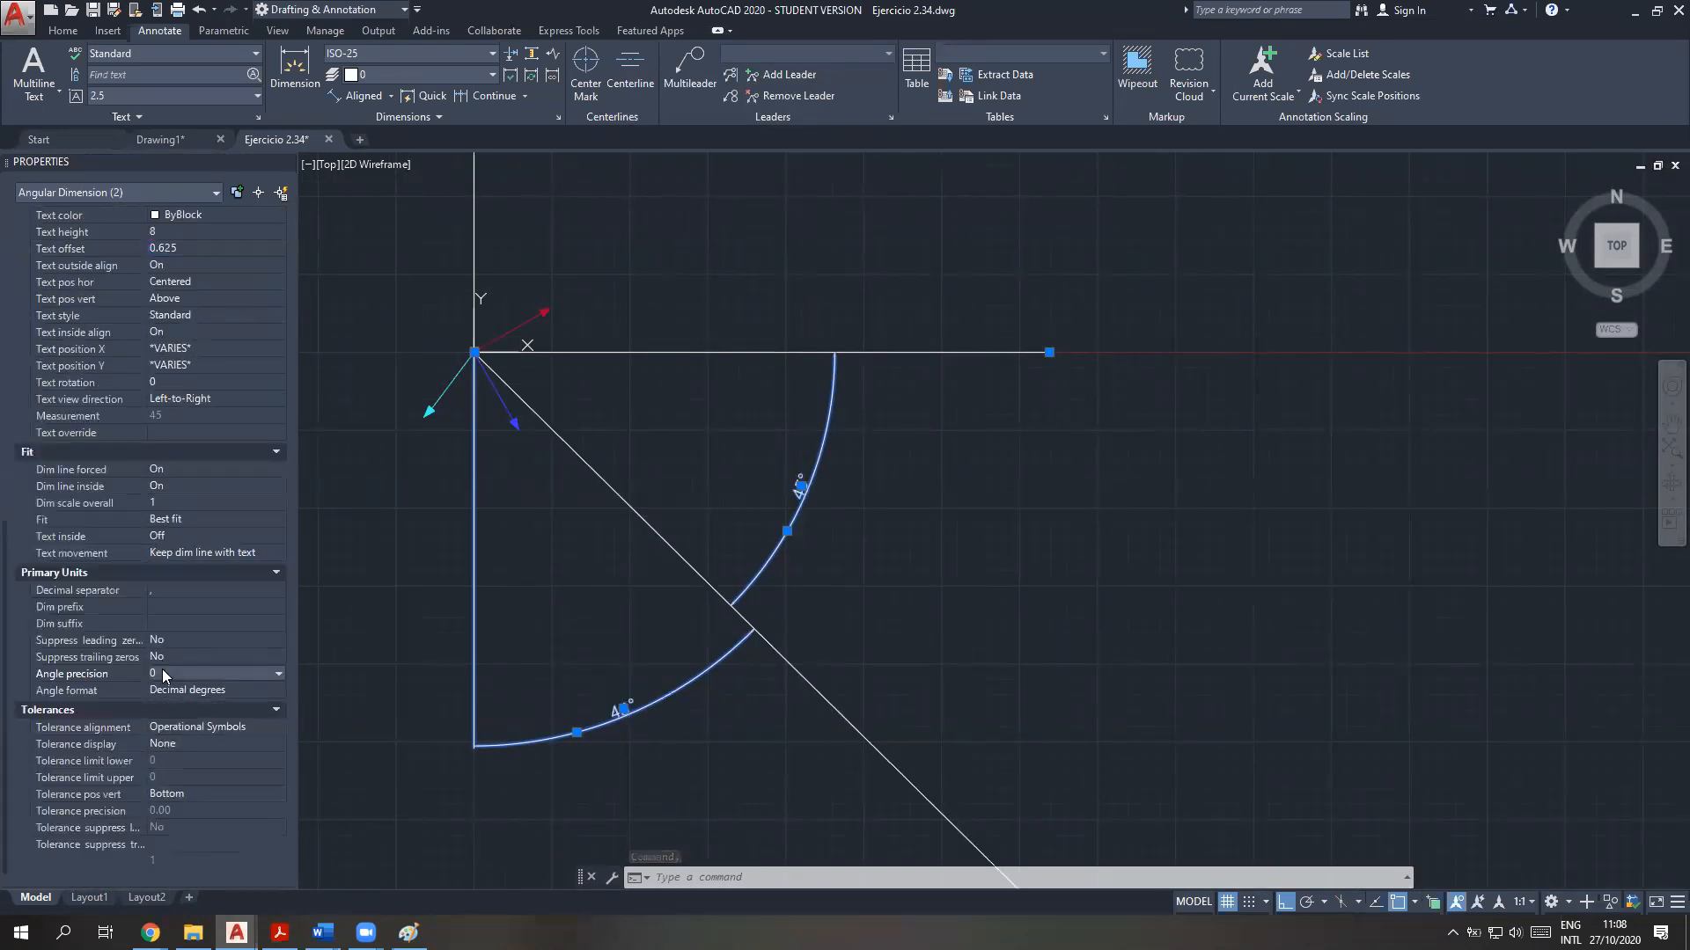
click(162, 670)
click(172, 736)
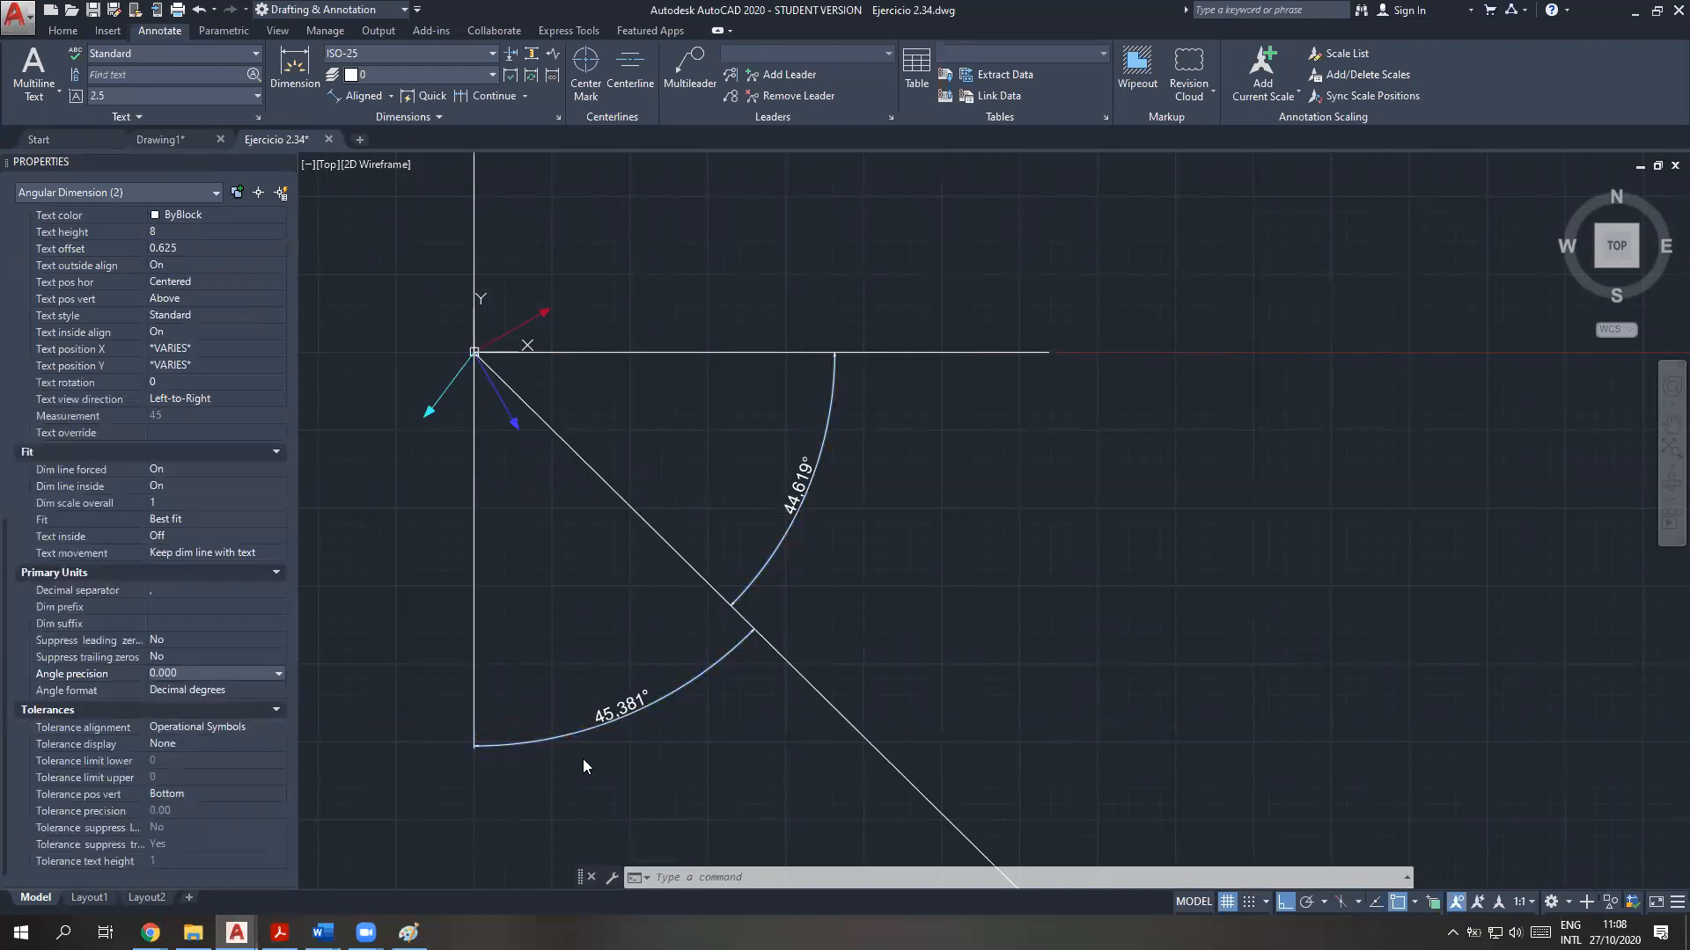
click(815, 753)
key(Escape)
key(Escape)
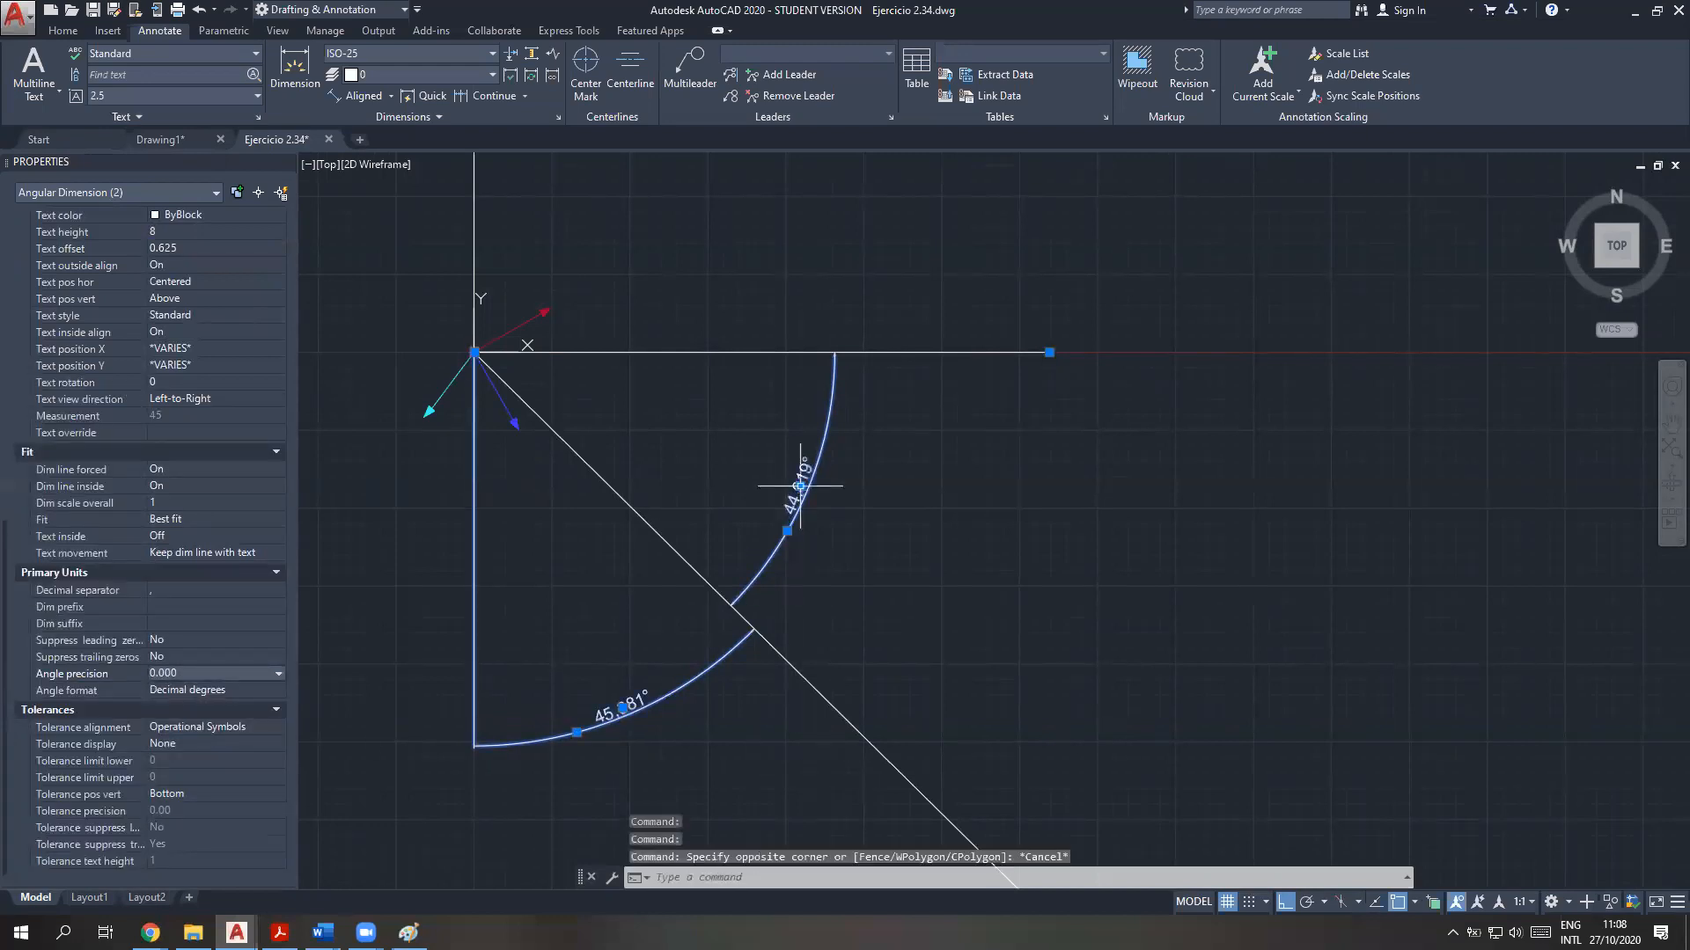
Check the BETA=ACOS(FRY/MFR) and ATAN(FRY/FRX) results in the command history against the dimensioned angles
click(673, 881)
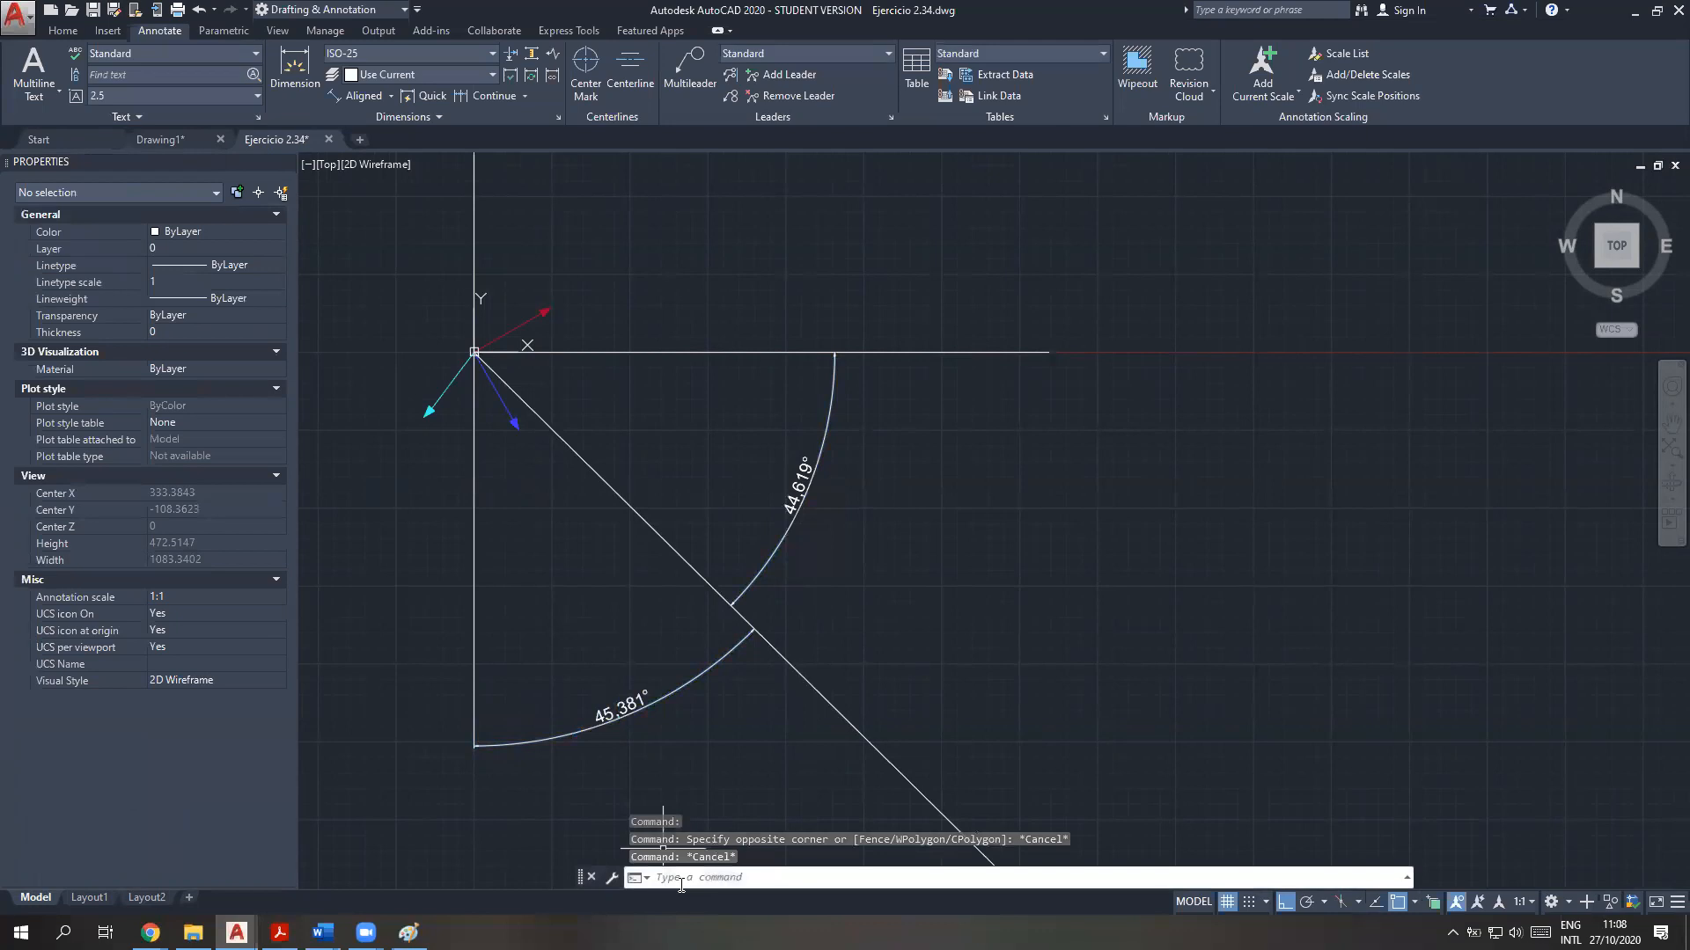
key(F2)
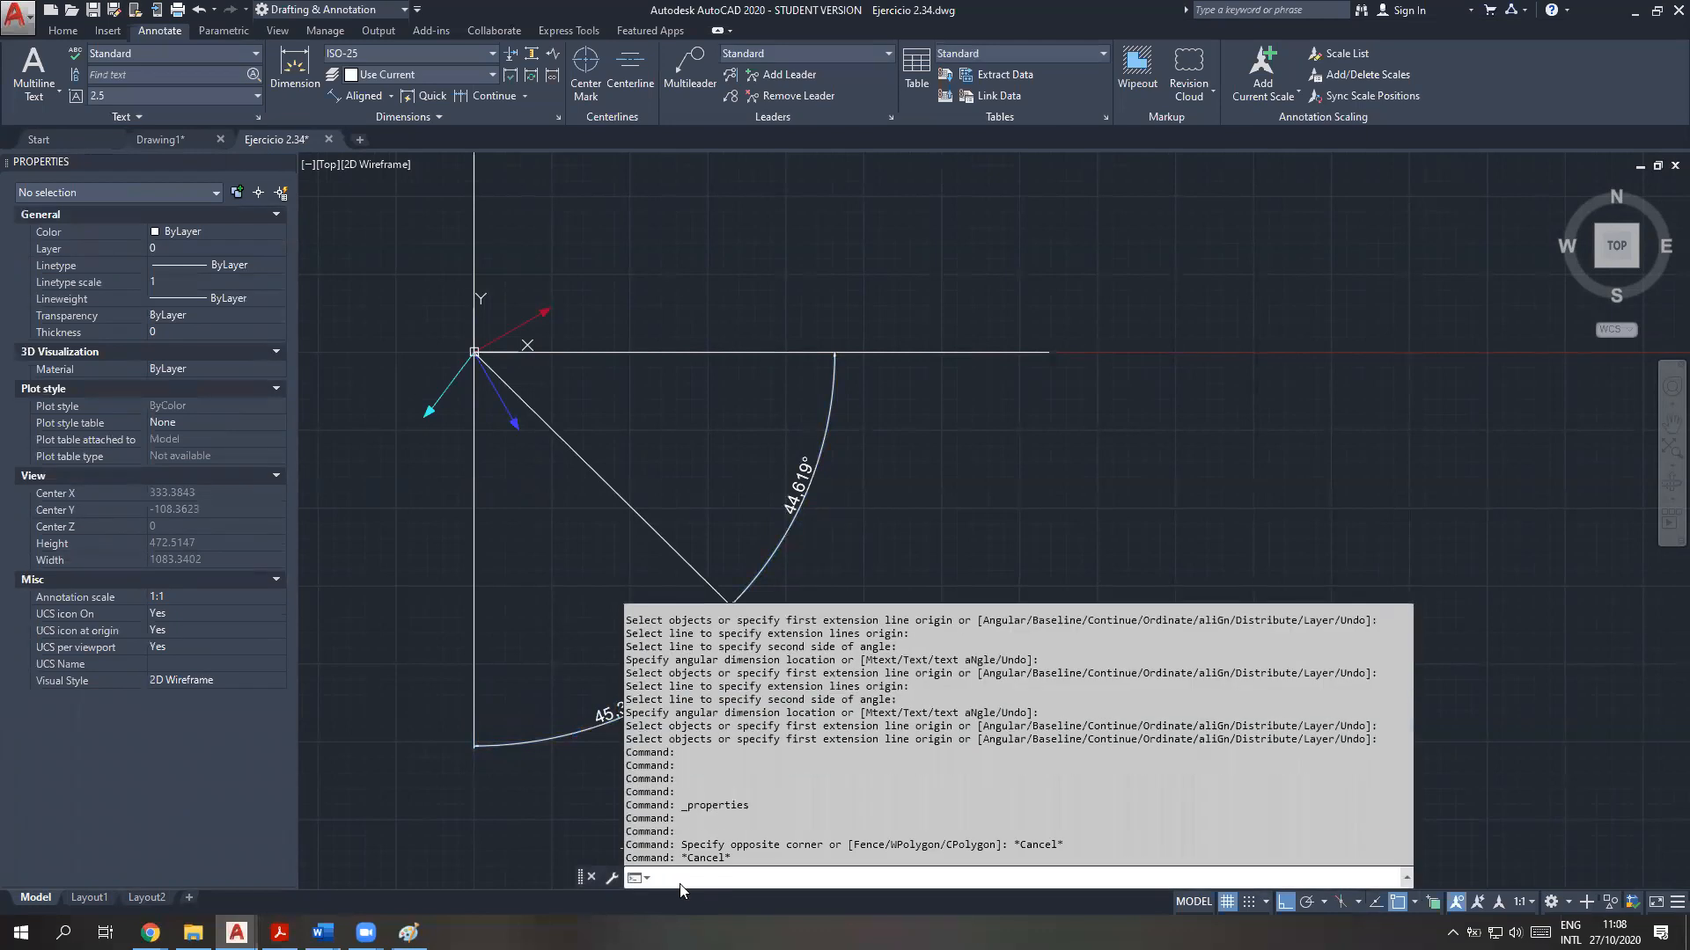
scroll(706, 776, up, 10)
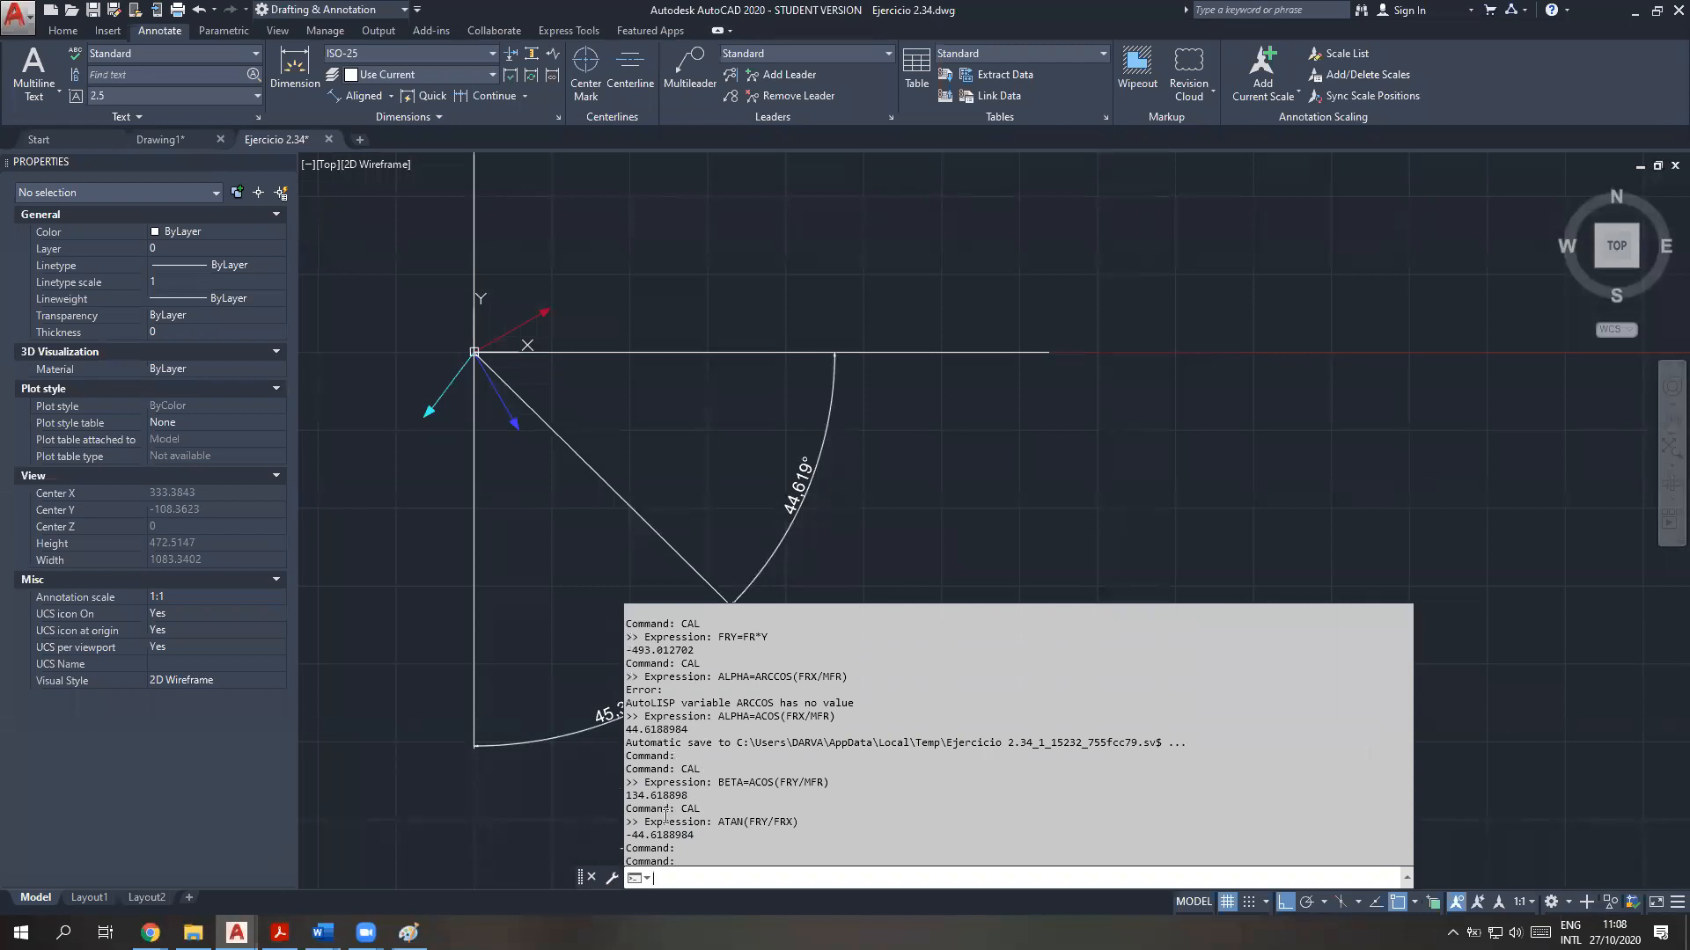
drag(687, 795, 627, 796)
click(683, 817)
scroll(684, 816, down, 5)
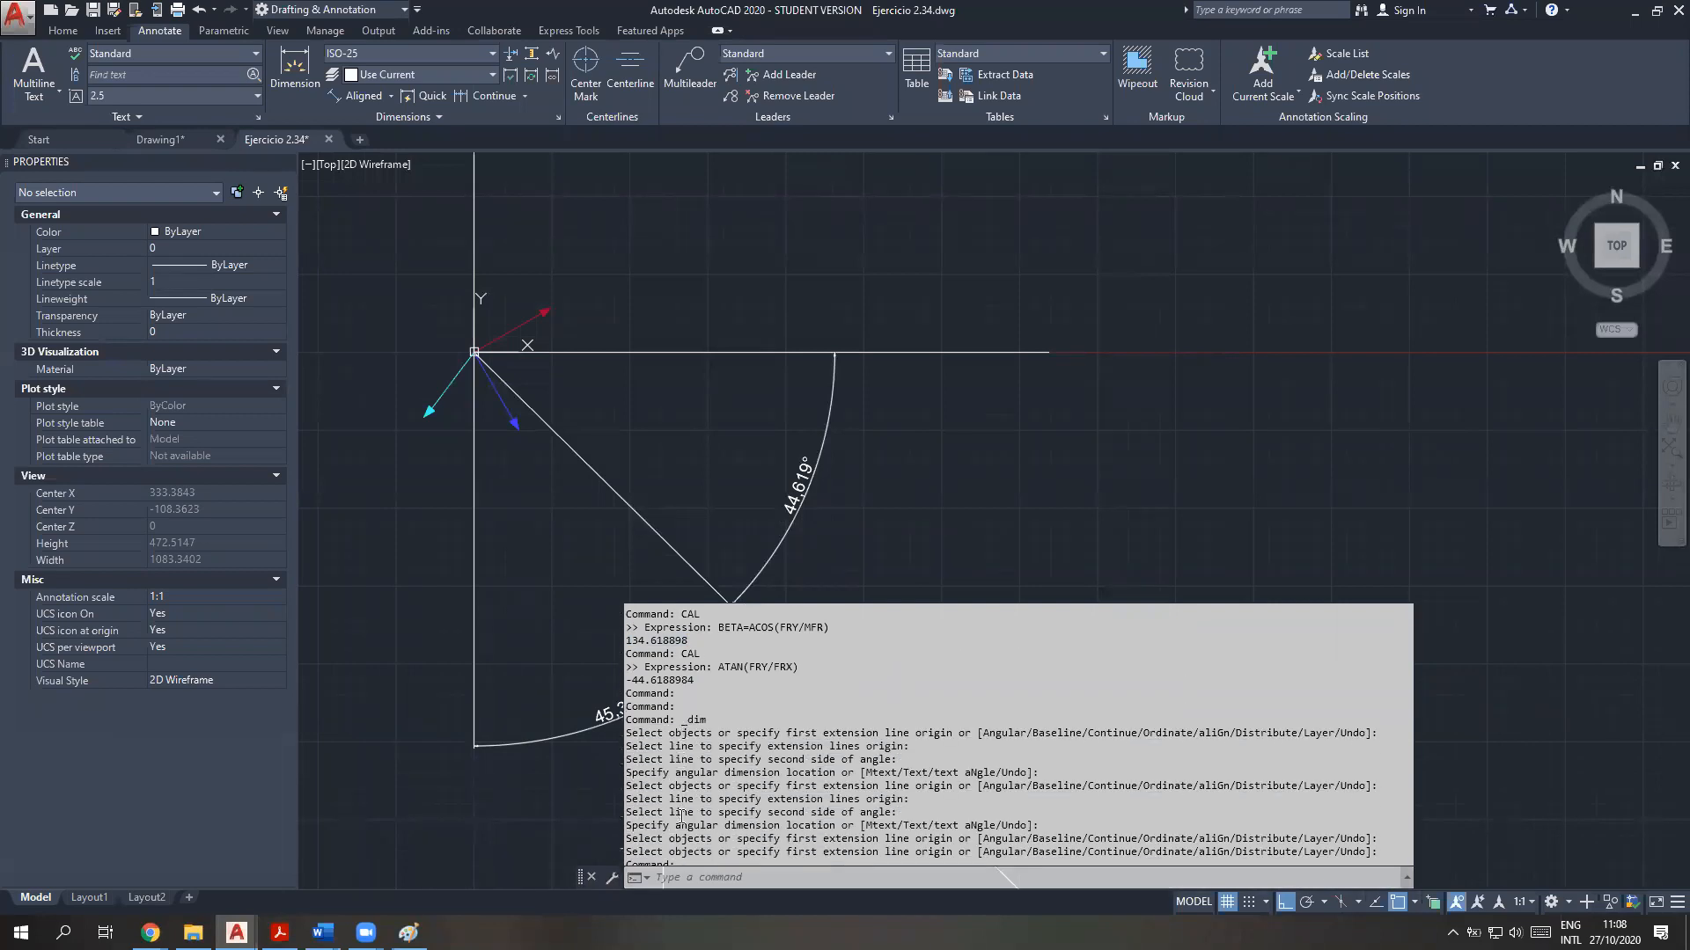
scroll(678, 818, up, 3)
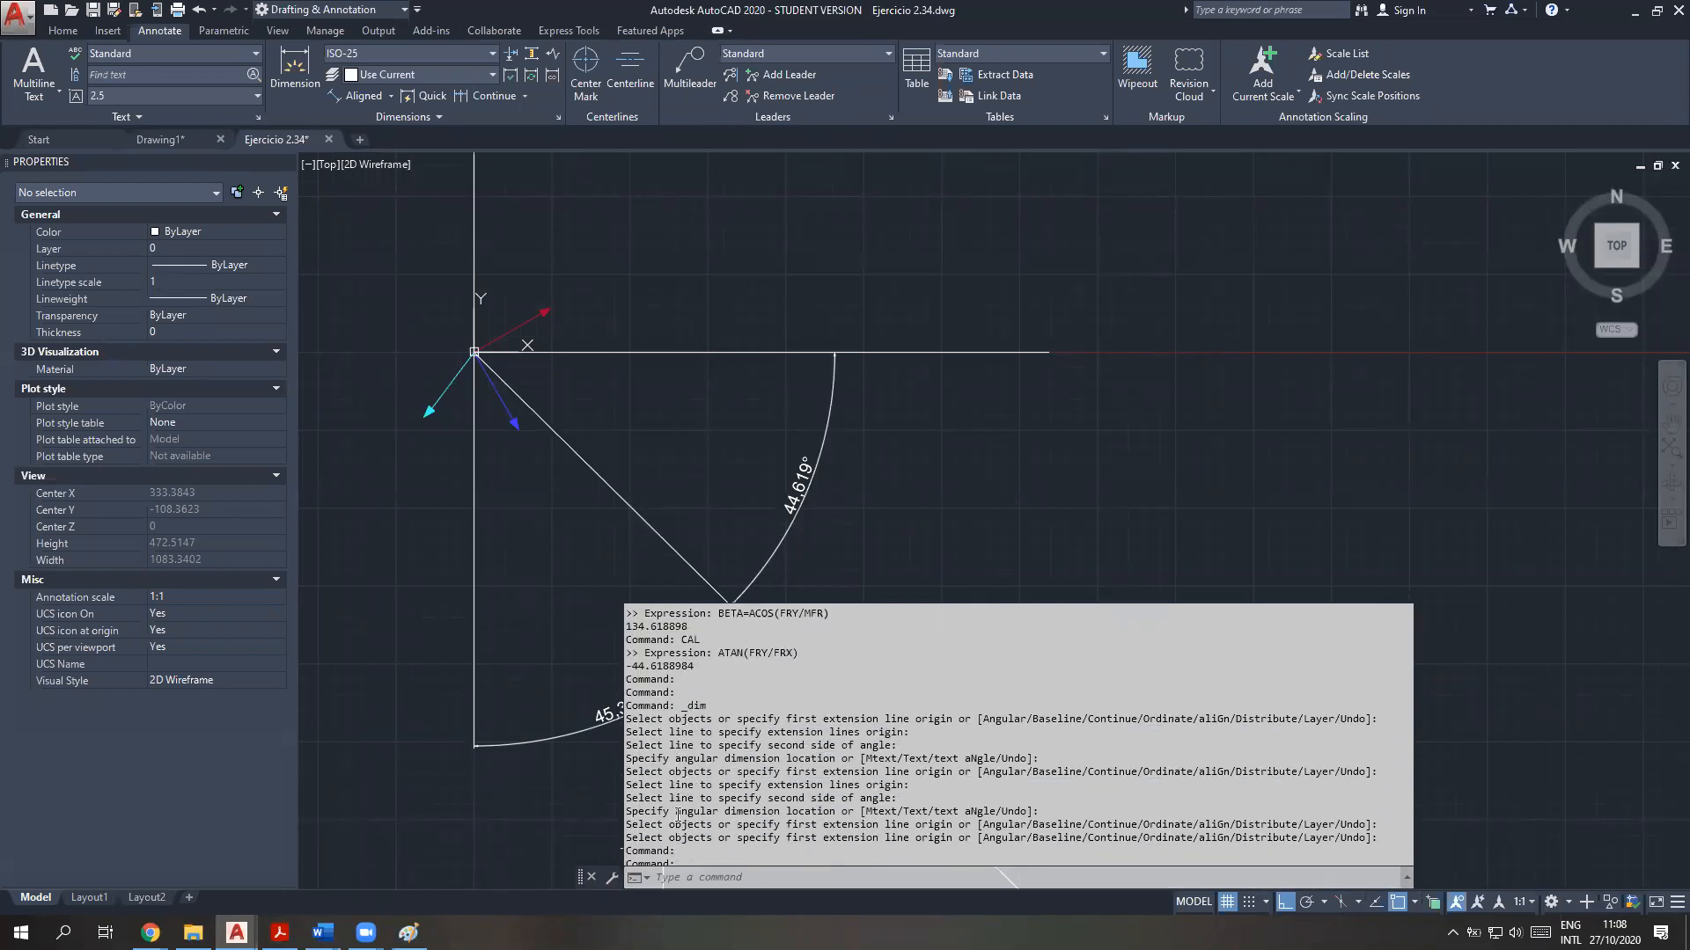
drag(709, 666, 592, 668)
click(904, 511)
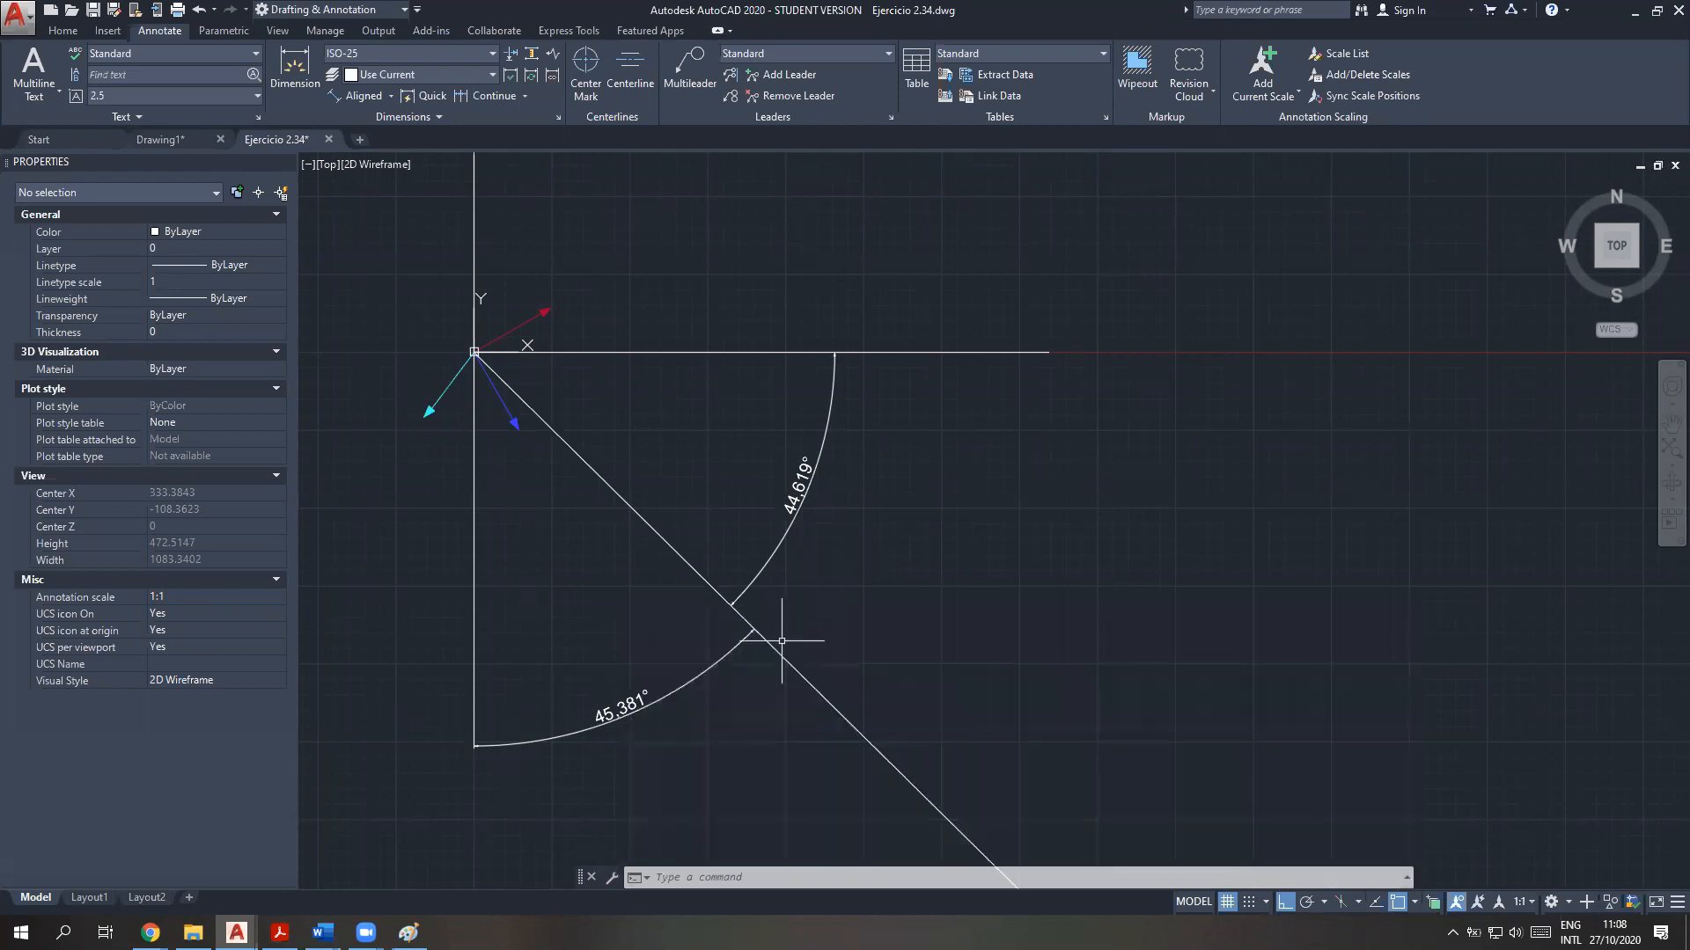
Examine the whole resultant with its angular dimensions and compare it with the BETA result in the command history
middle_drag(822, 669, 870, 625)
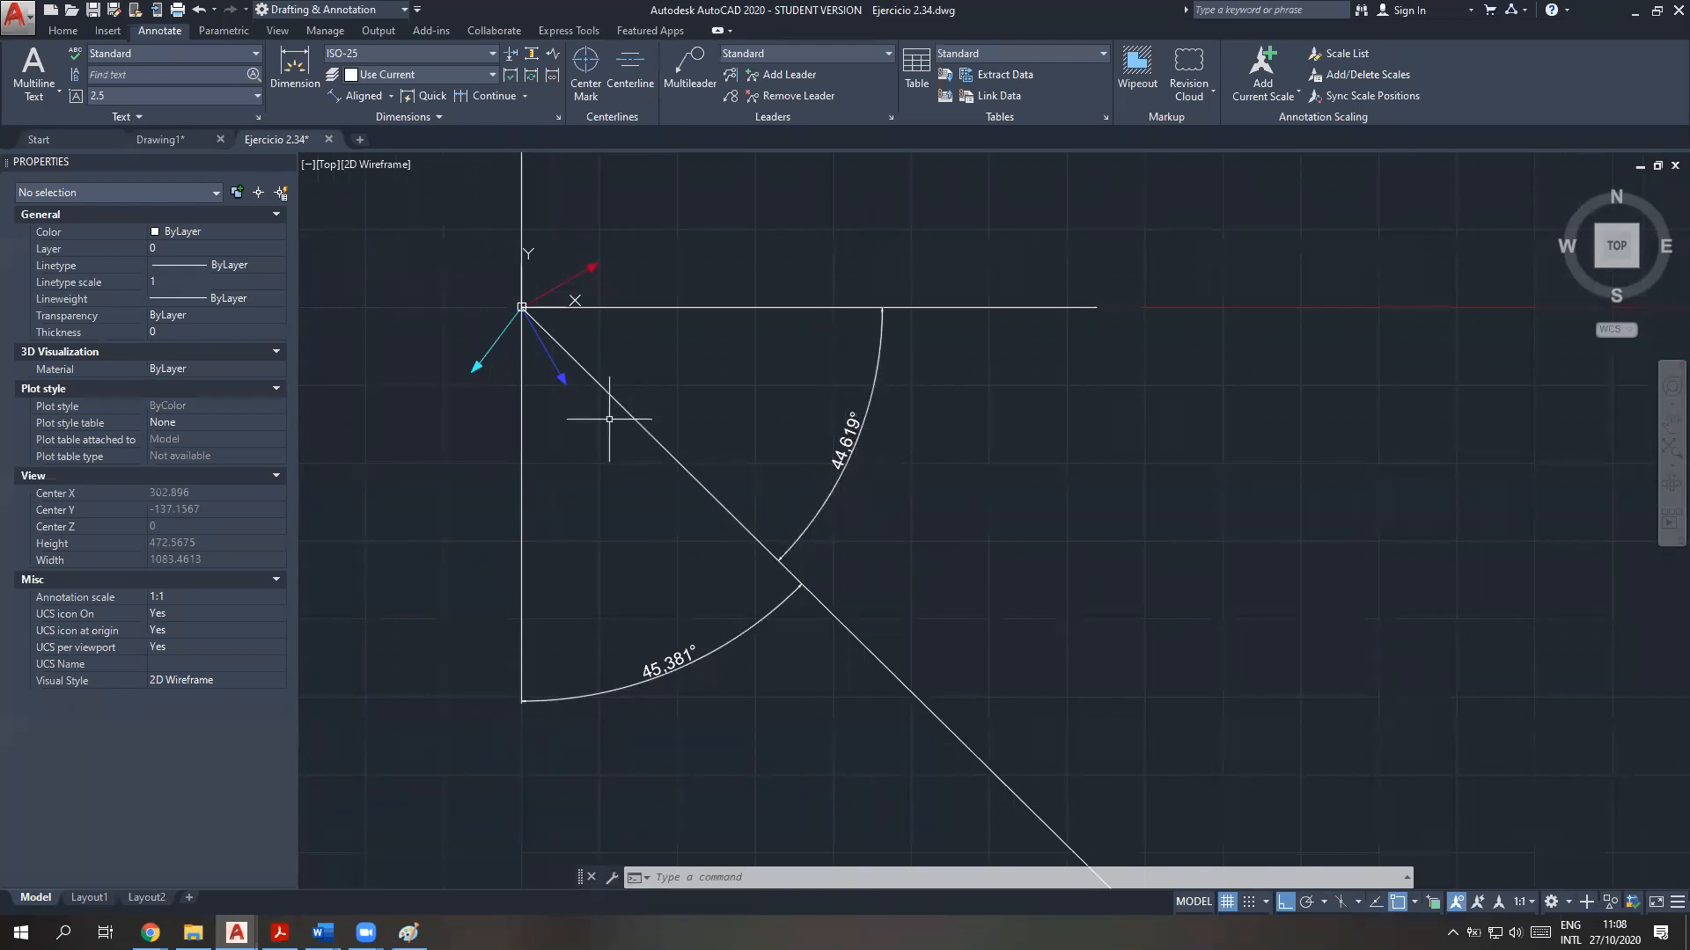
scroll(611, 429, down, 2)
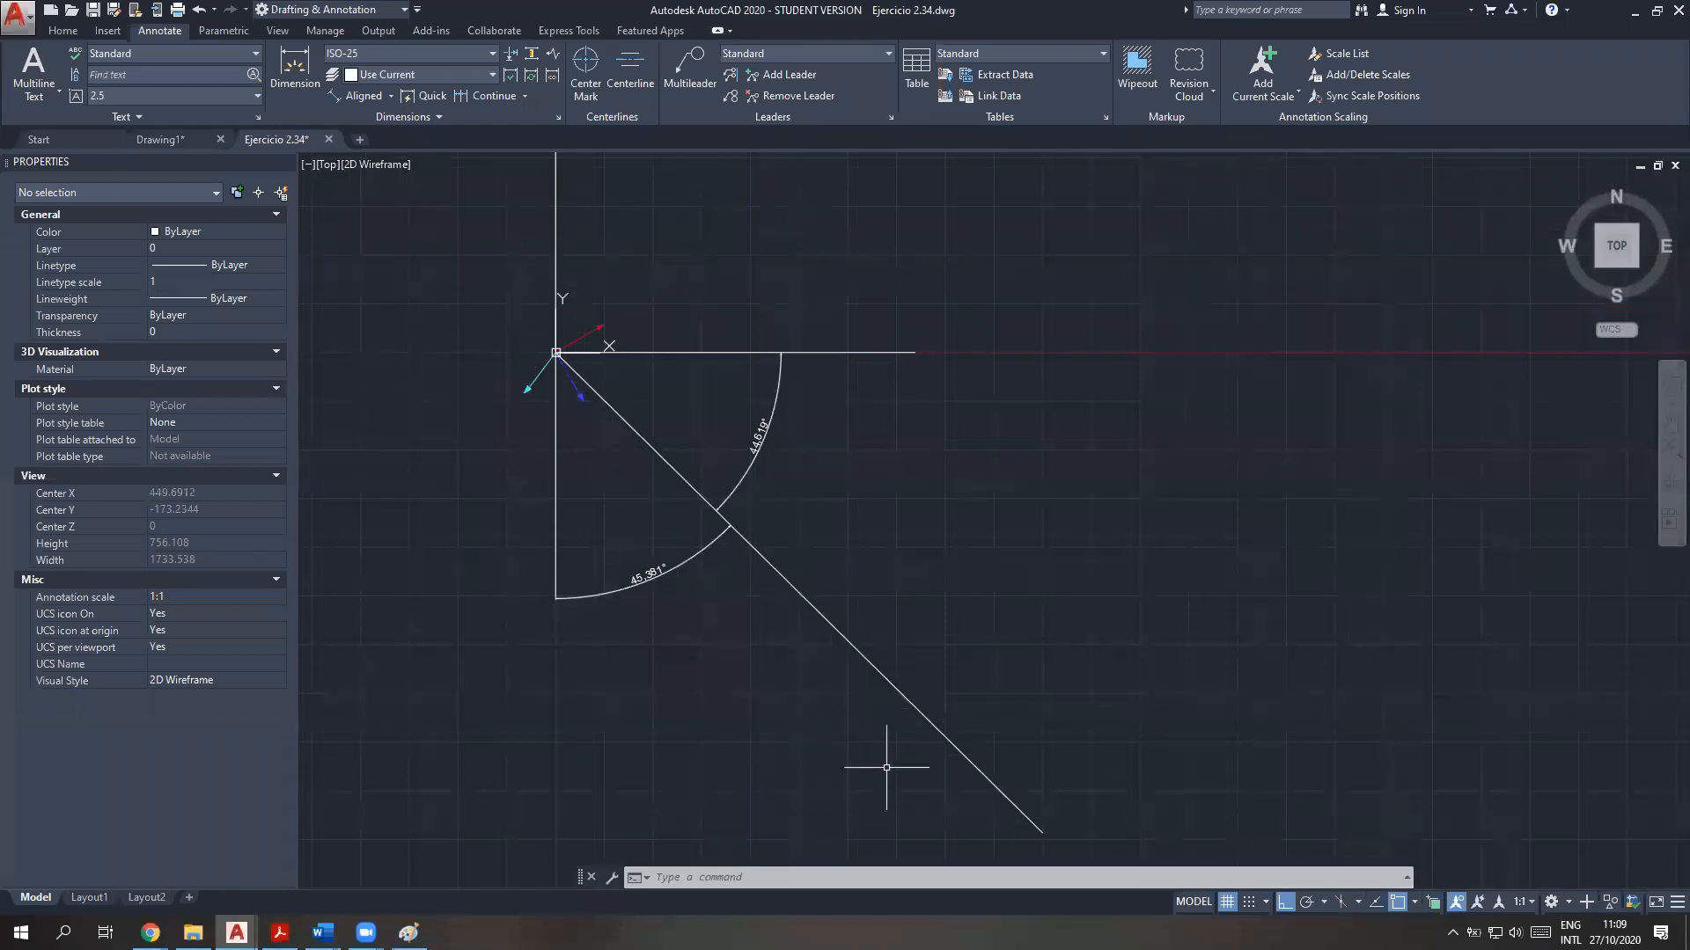
middle_drag(804, 758, 859, 657)
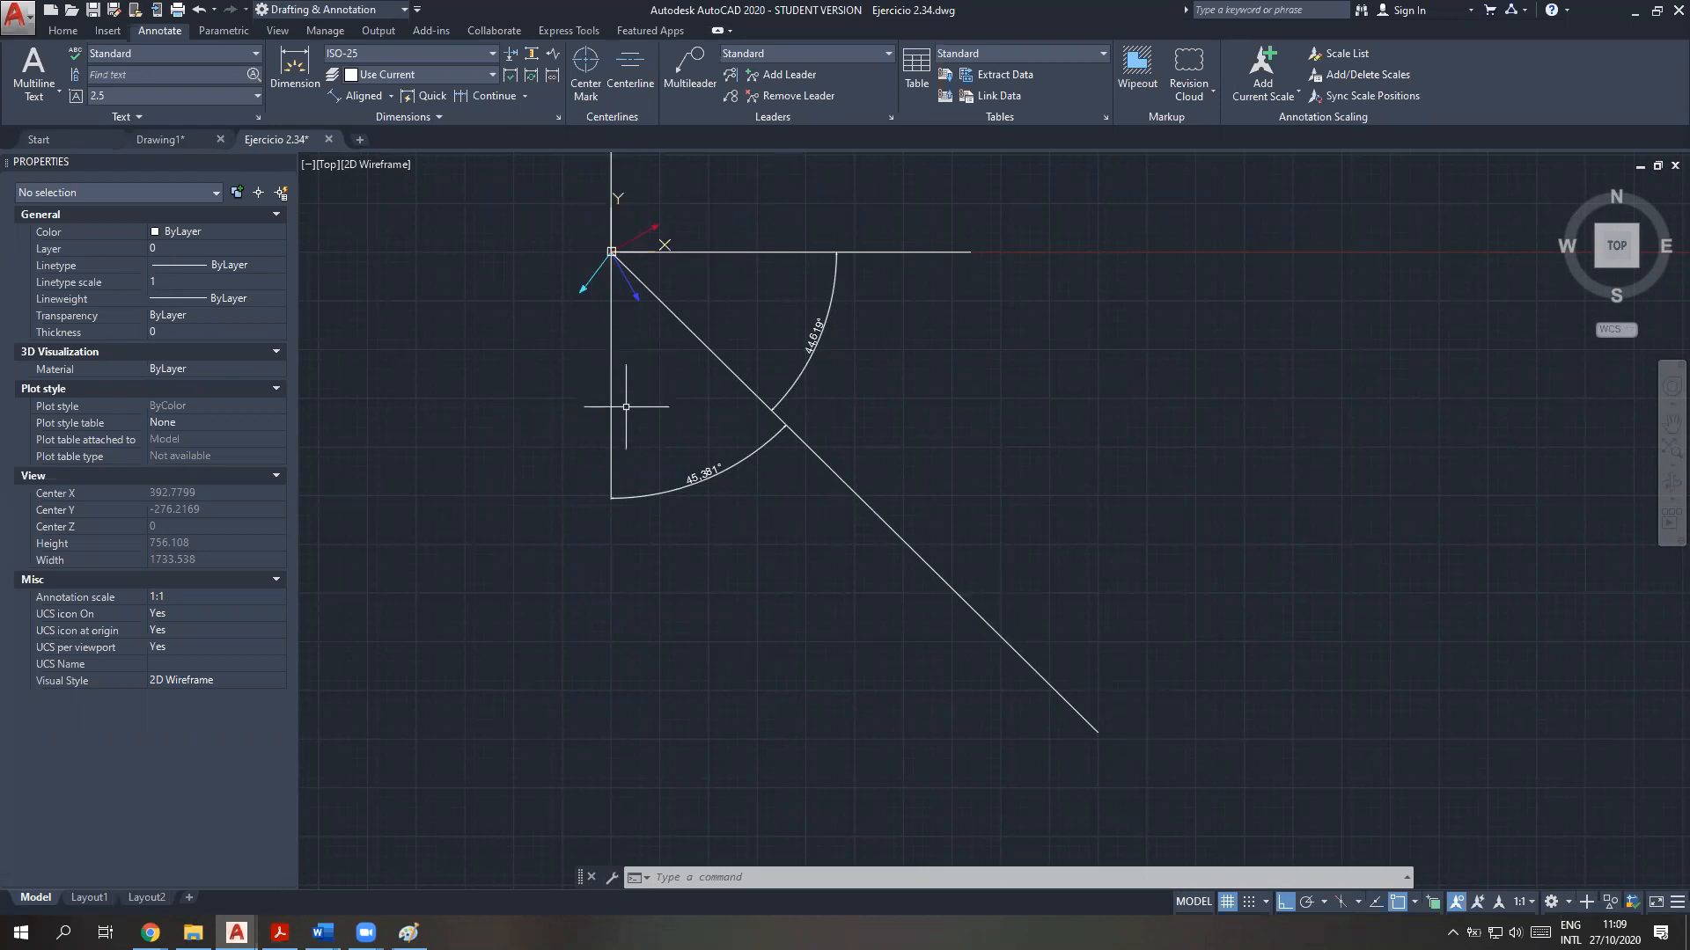
click(704, 879)
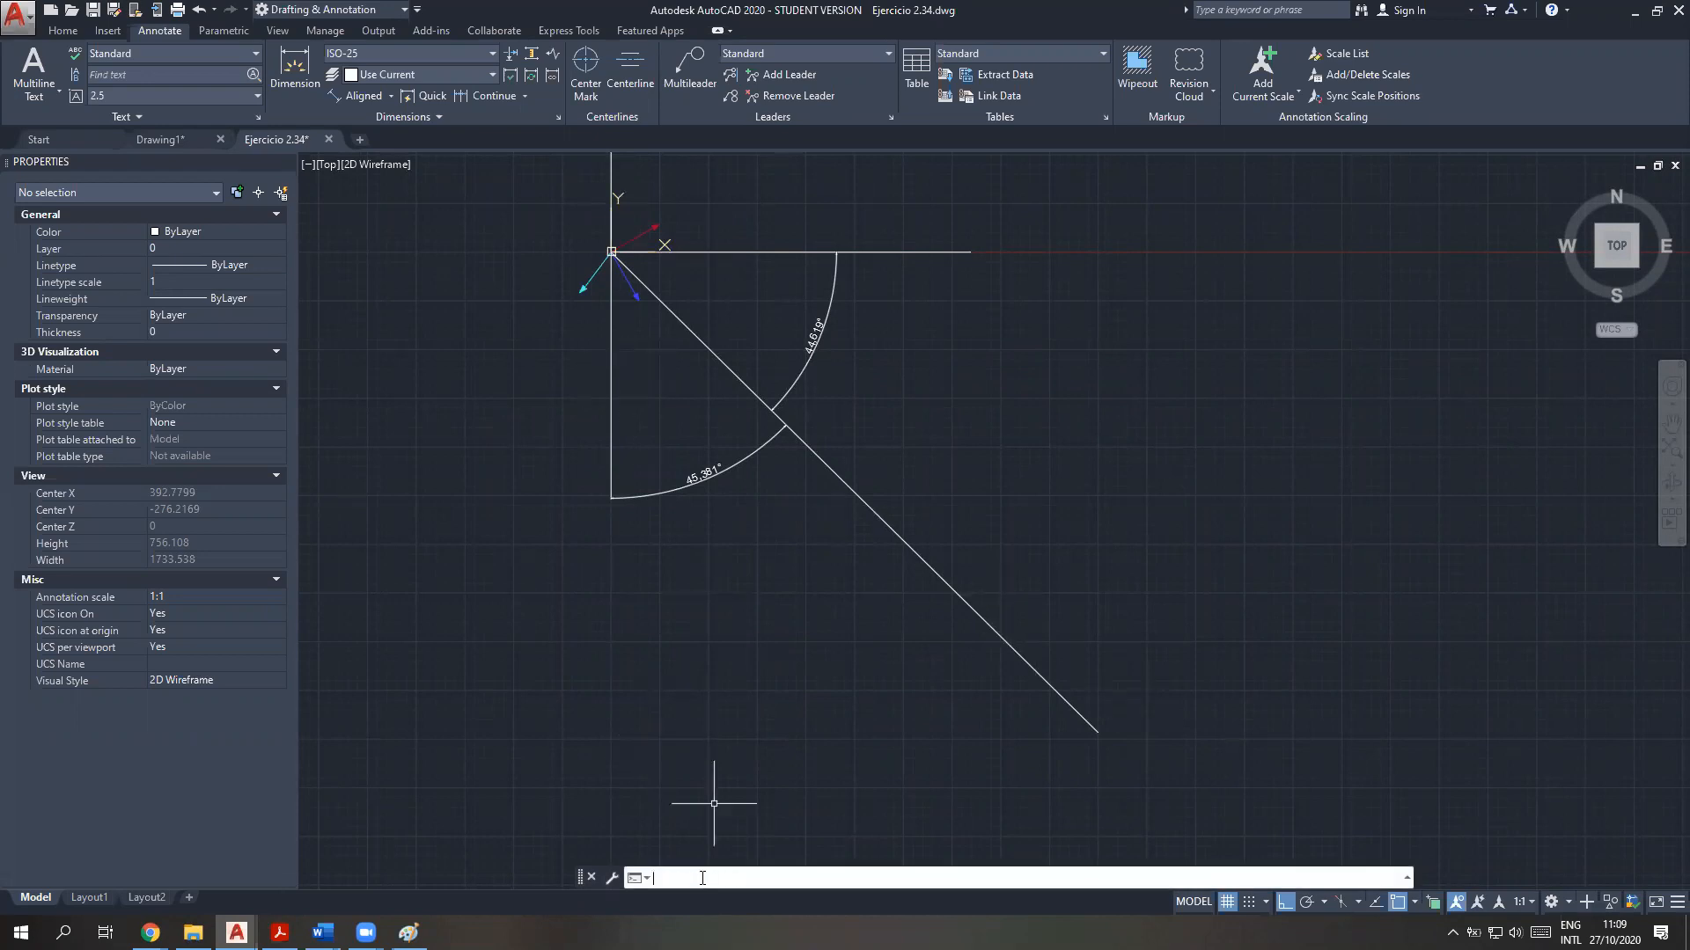
key(F2)
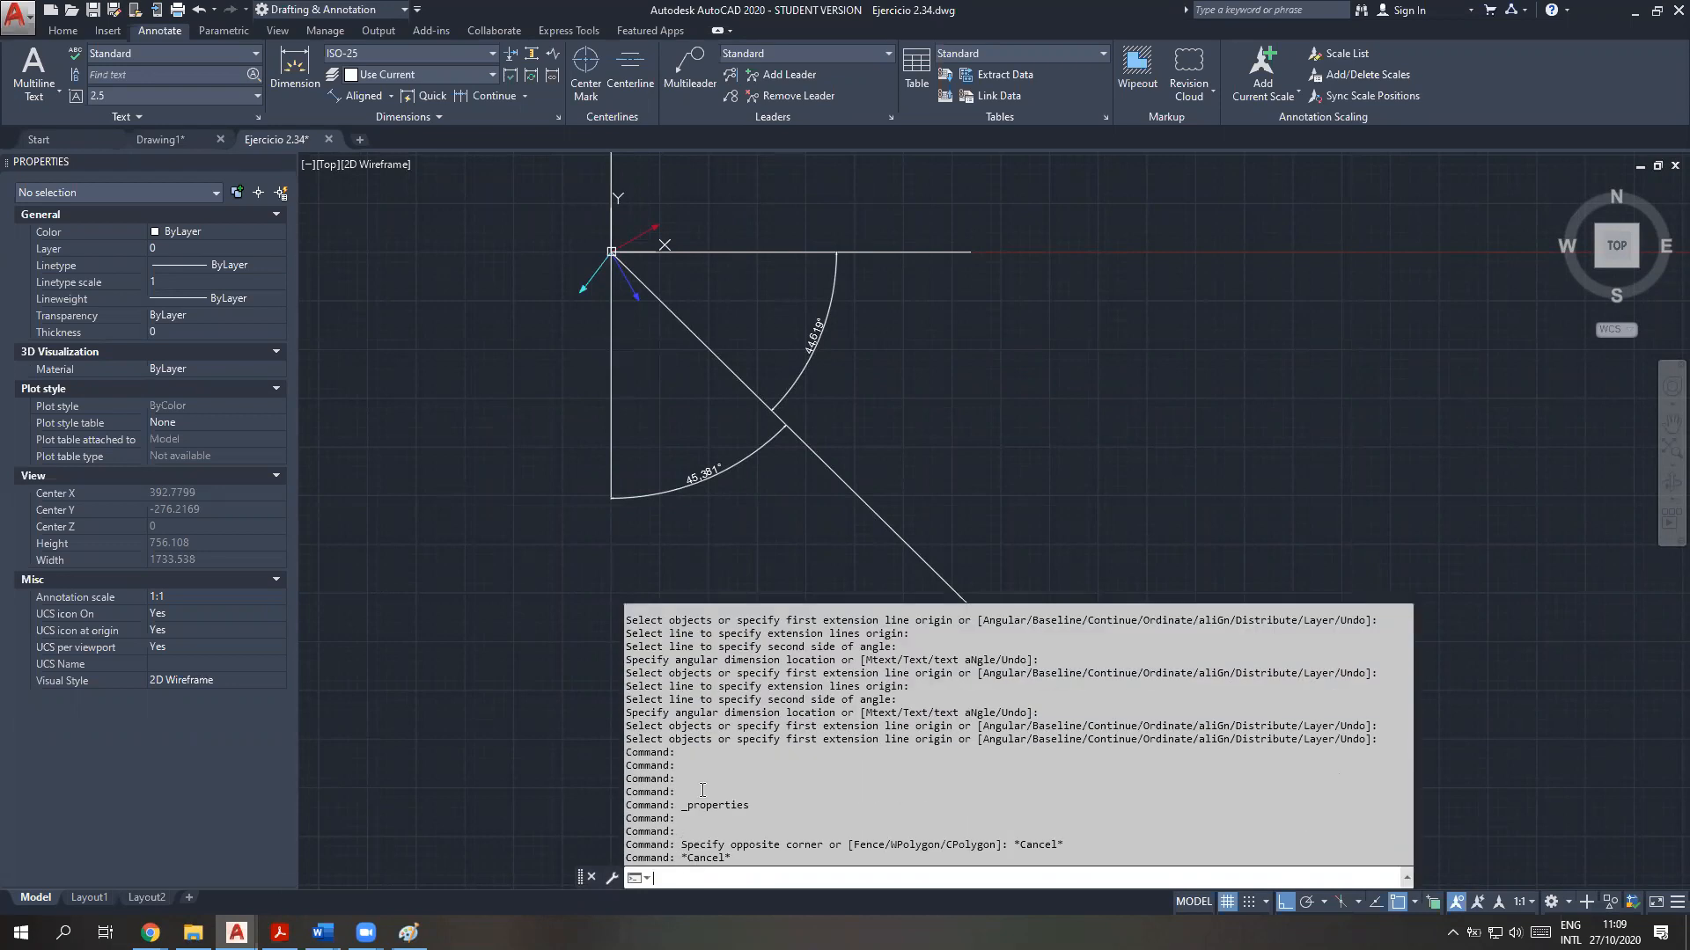
scroll(702, 790, up, 5)
scroll(702, 789, up, 5)
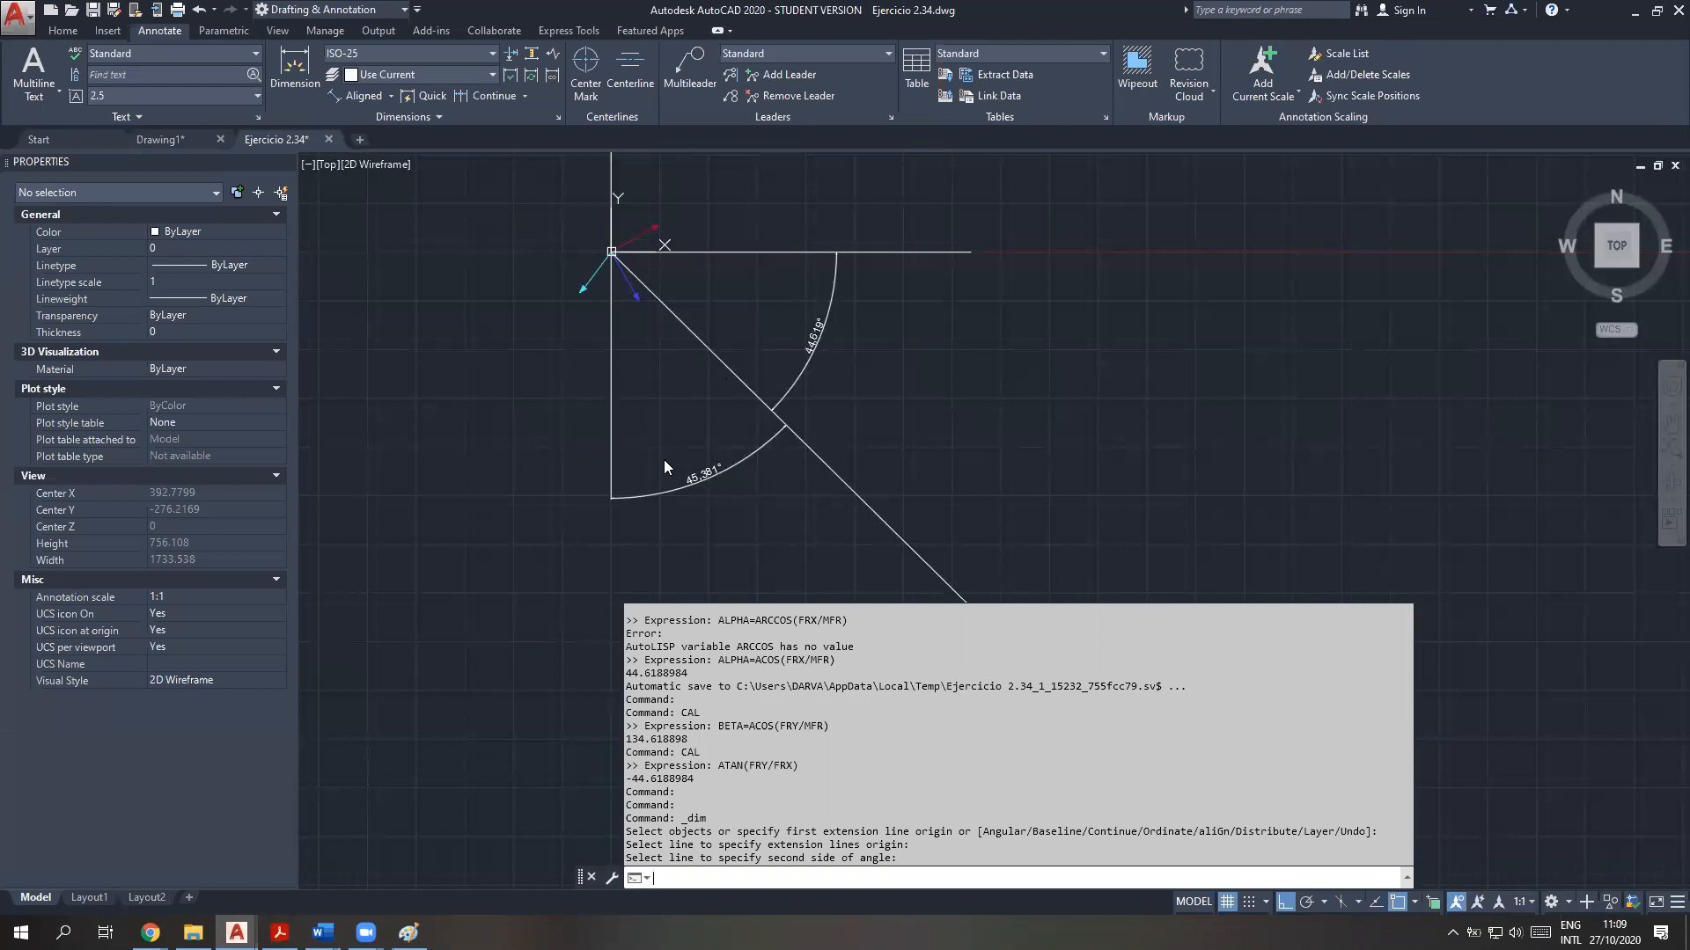
drag(691, 738, 618, 745)
click(681, 740)
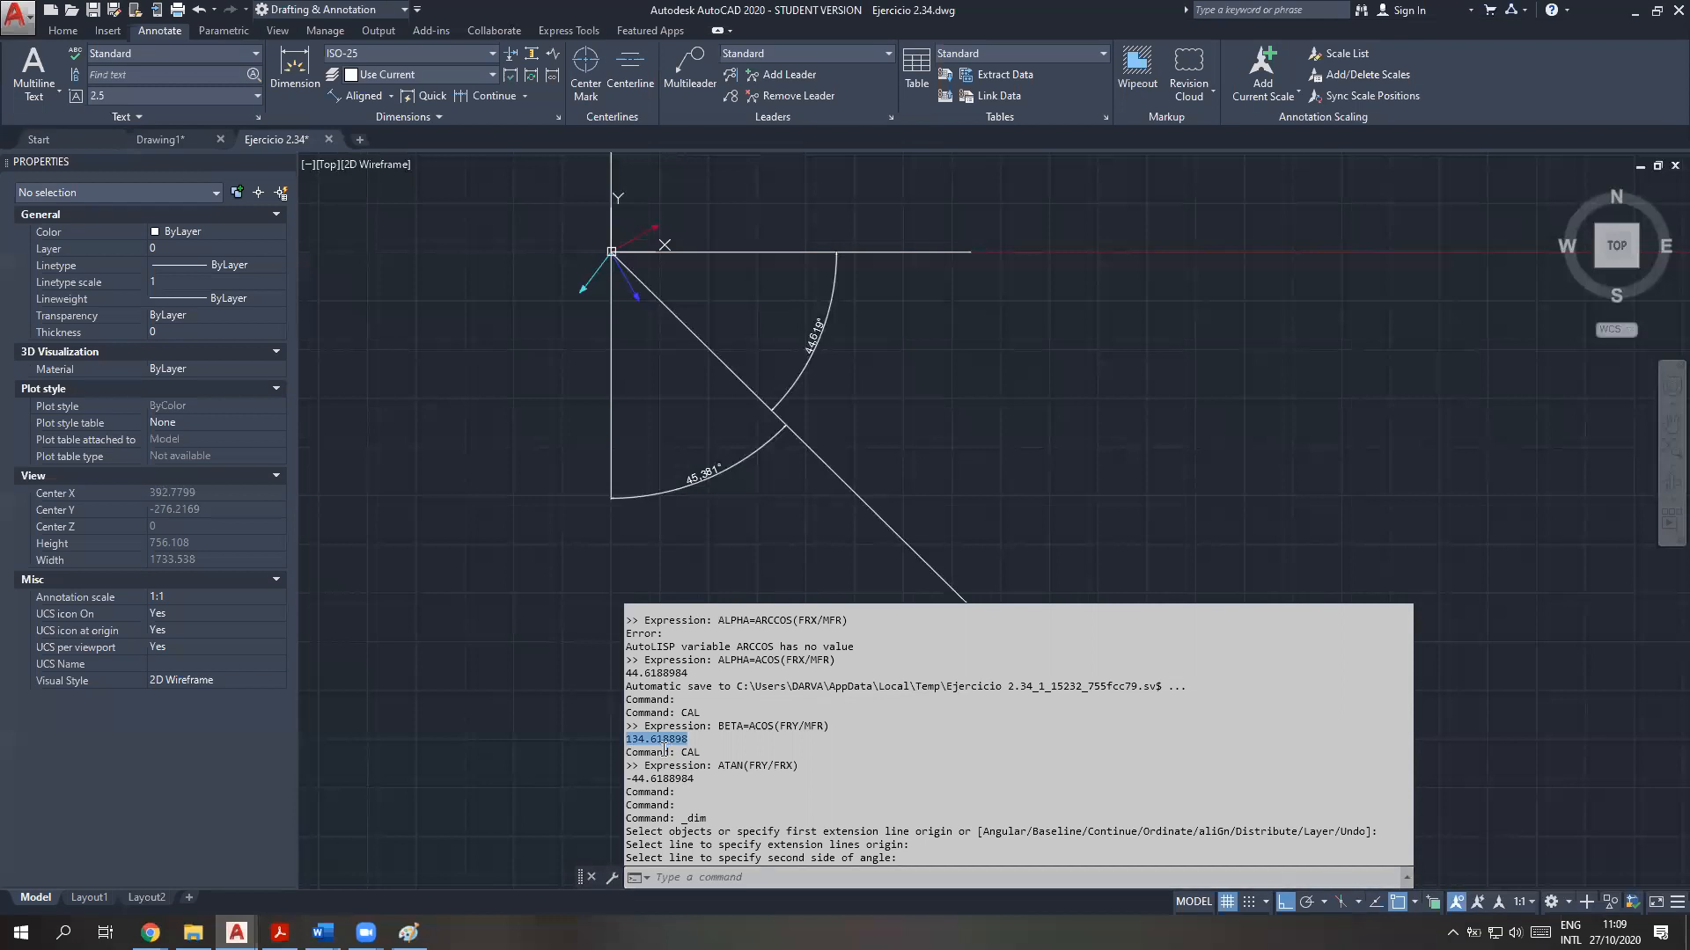
drag(691, 739, 626, 740)
Switch to the Teoría vectores PDF in Acrobat Reader and review the direction cosine formulas and the unit vector diagram
click(280, 933)
drag(396, 295, 1190, 363)
click(1190, 364)
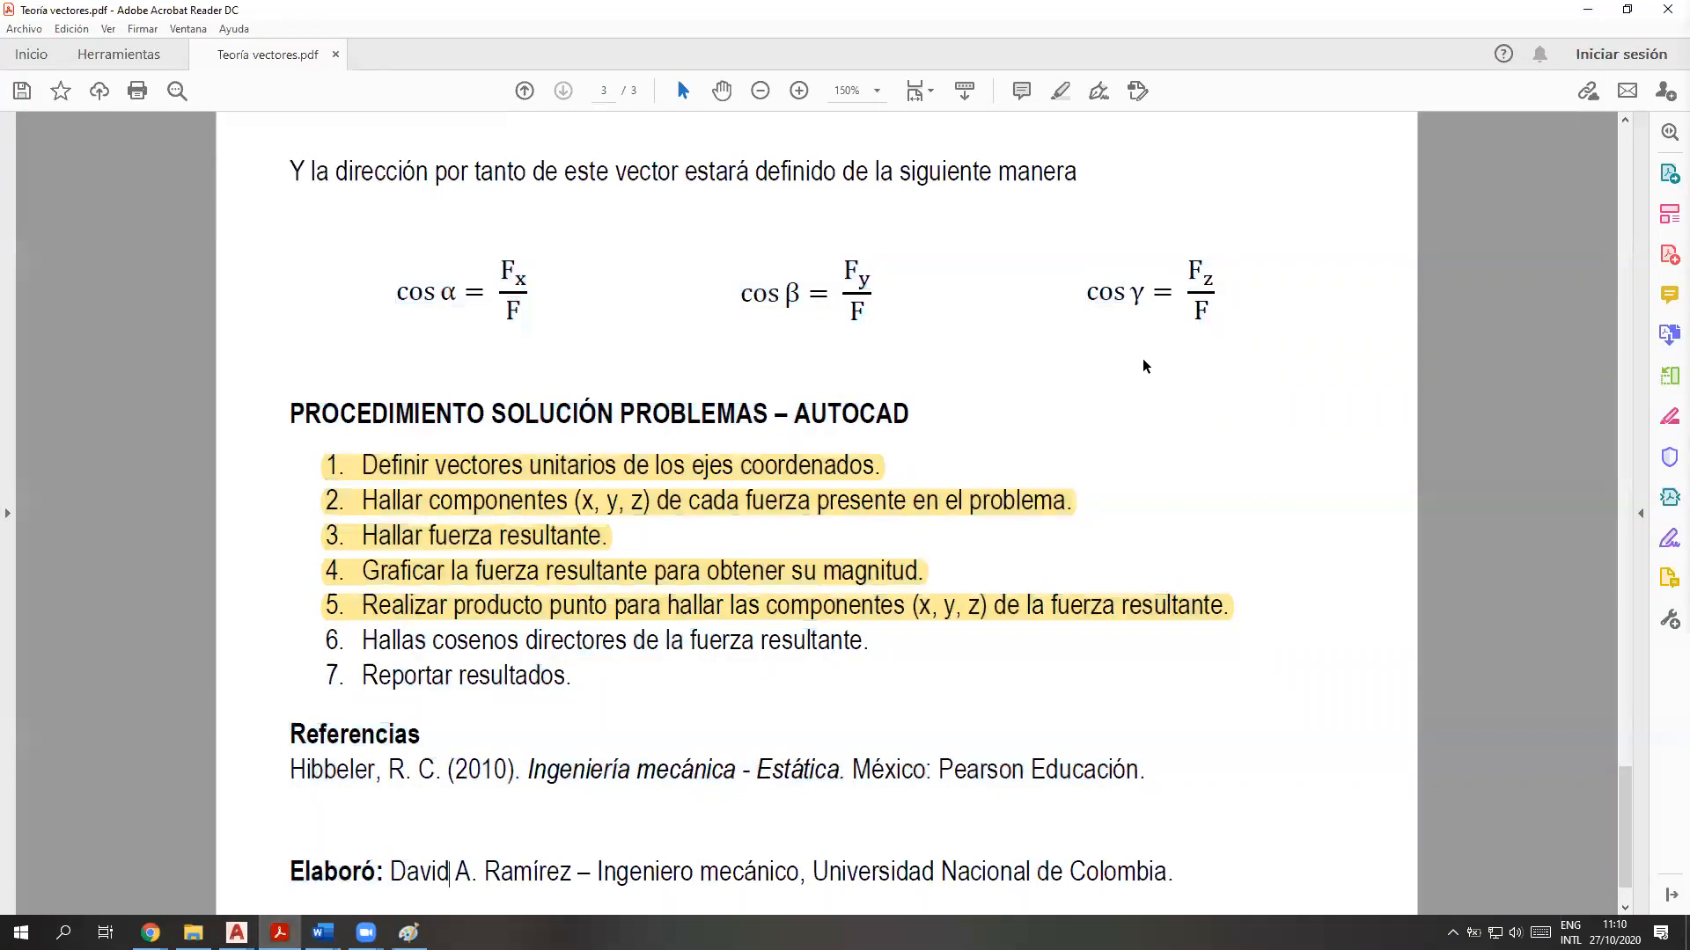
drag(1223, 298, 398, 308)
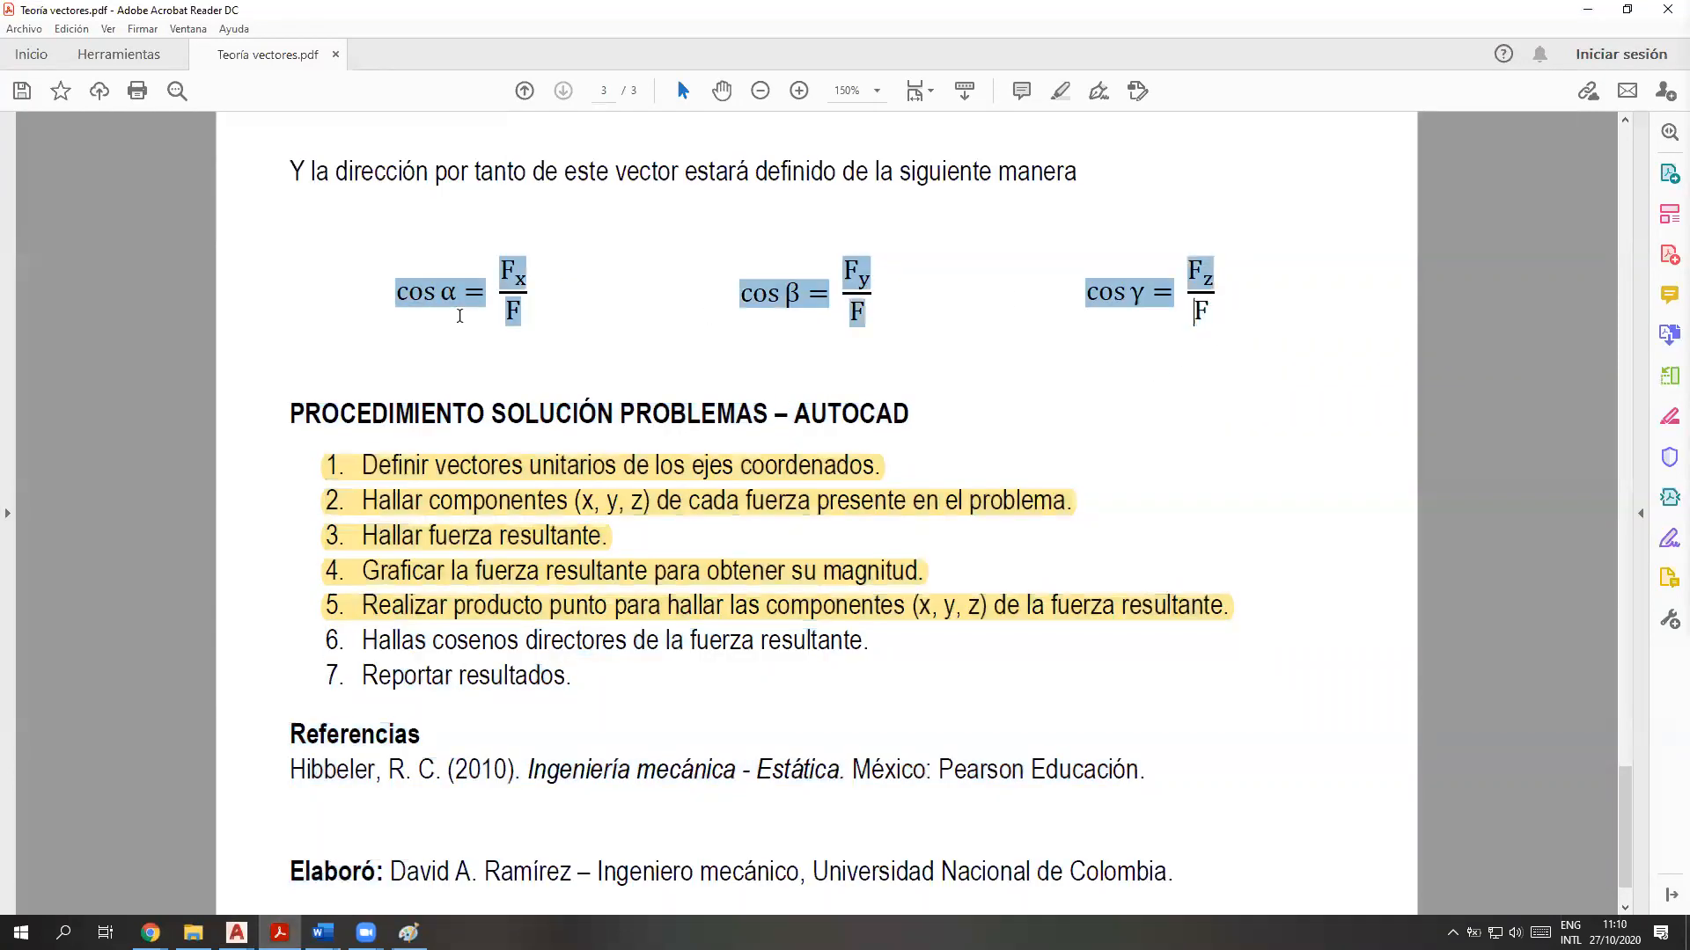
scroll(878, 709, up, 6)
scroll(716, 690, up, 12)
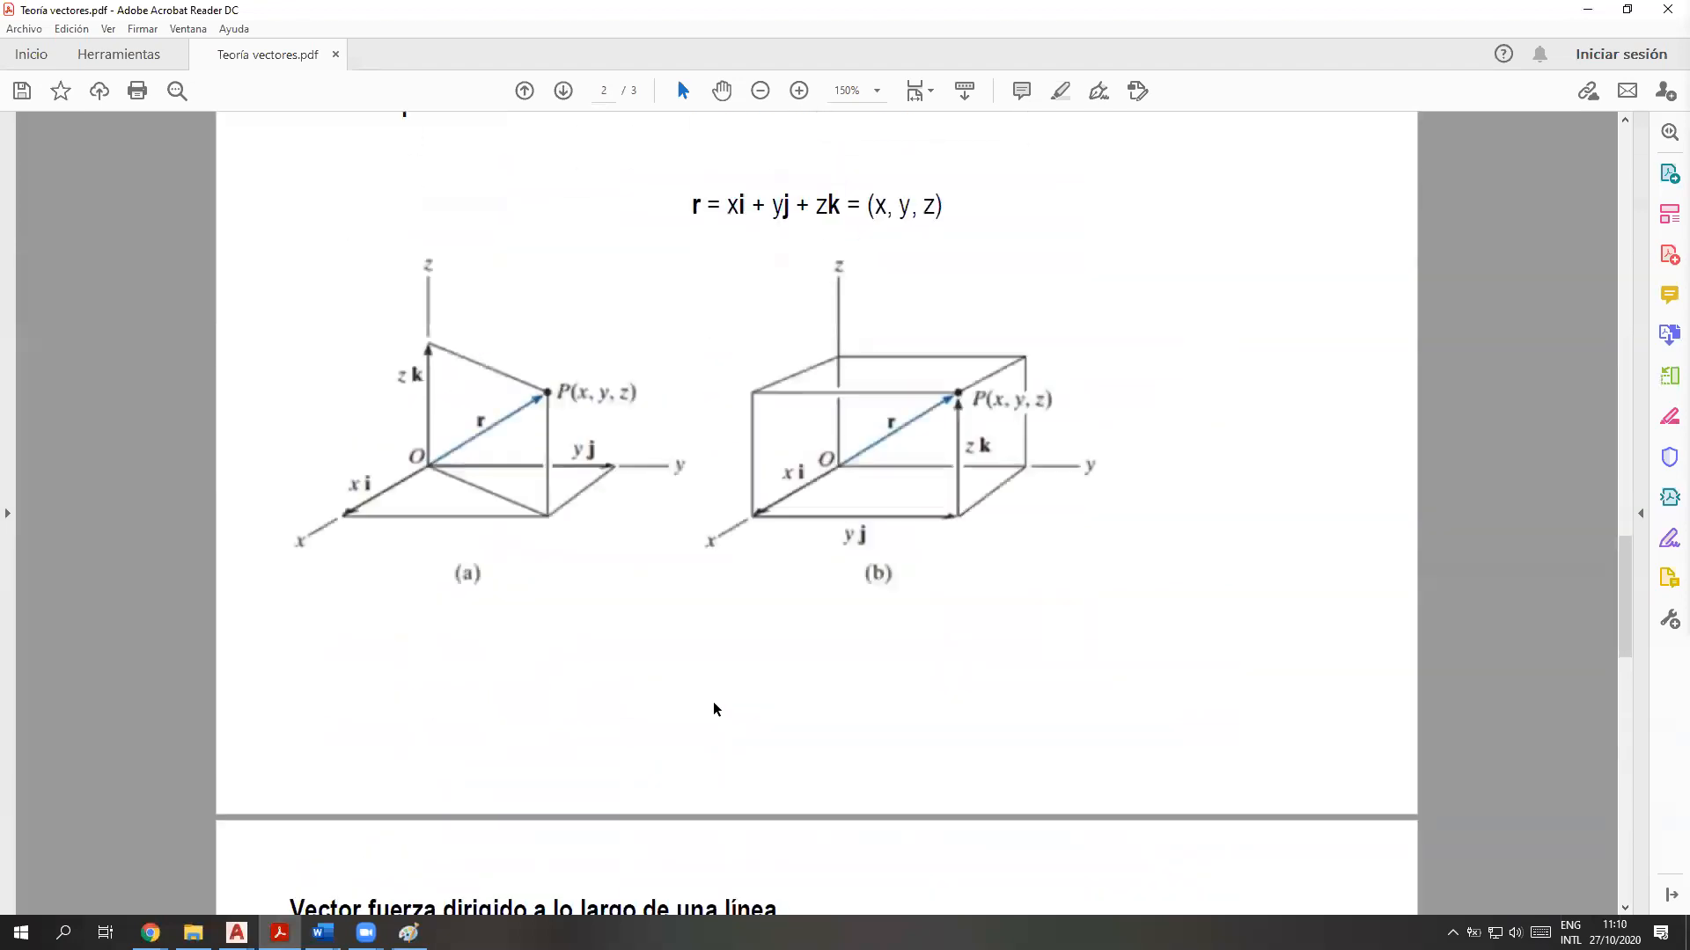
scroll(623, 638, up, 10)
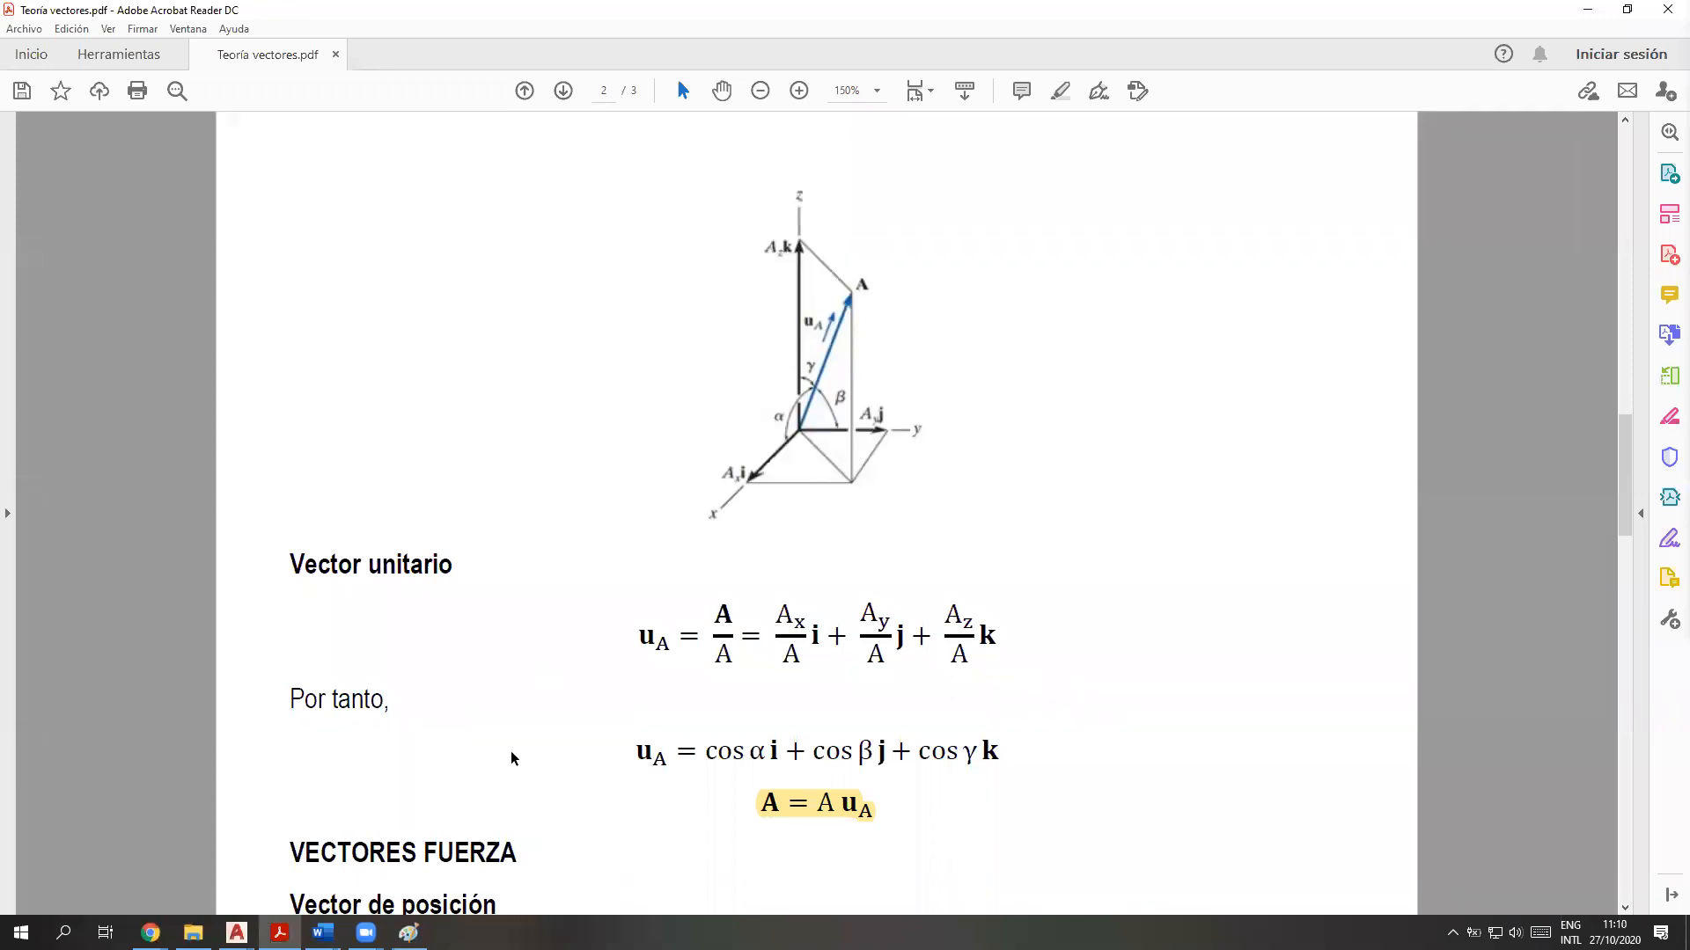
scroll(515, 757, down, 15)
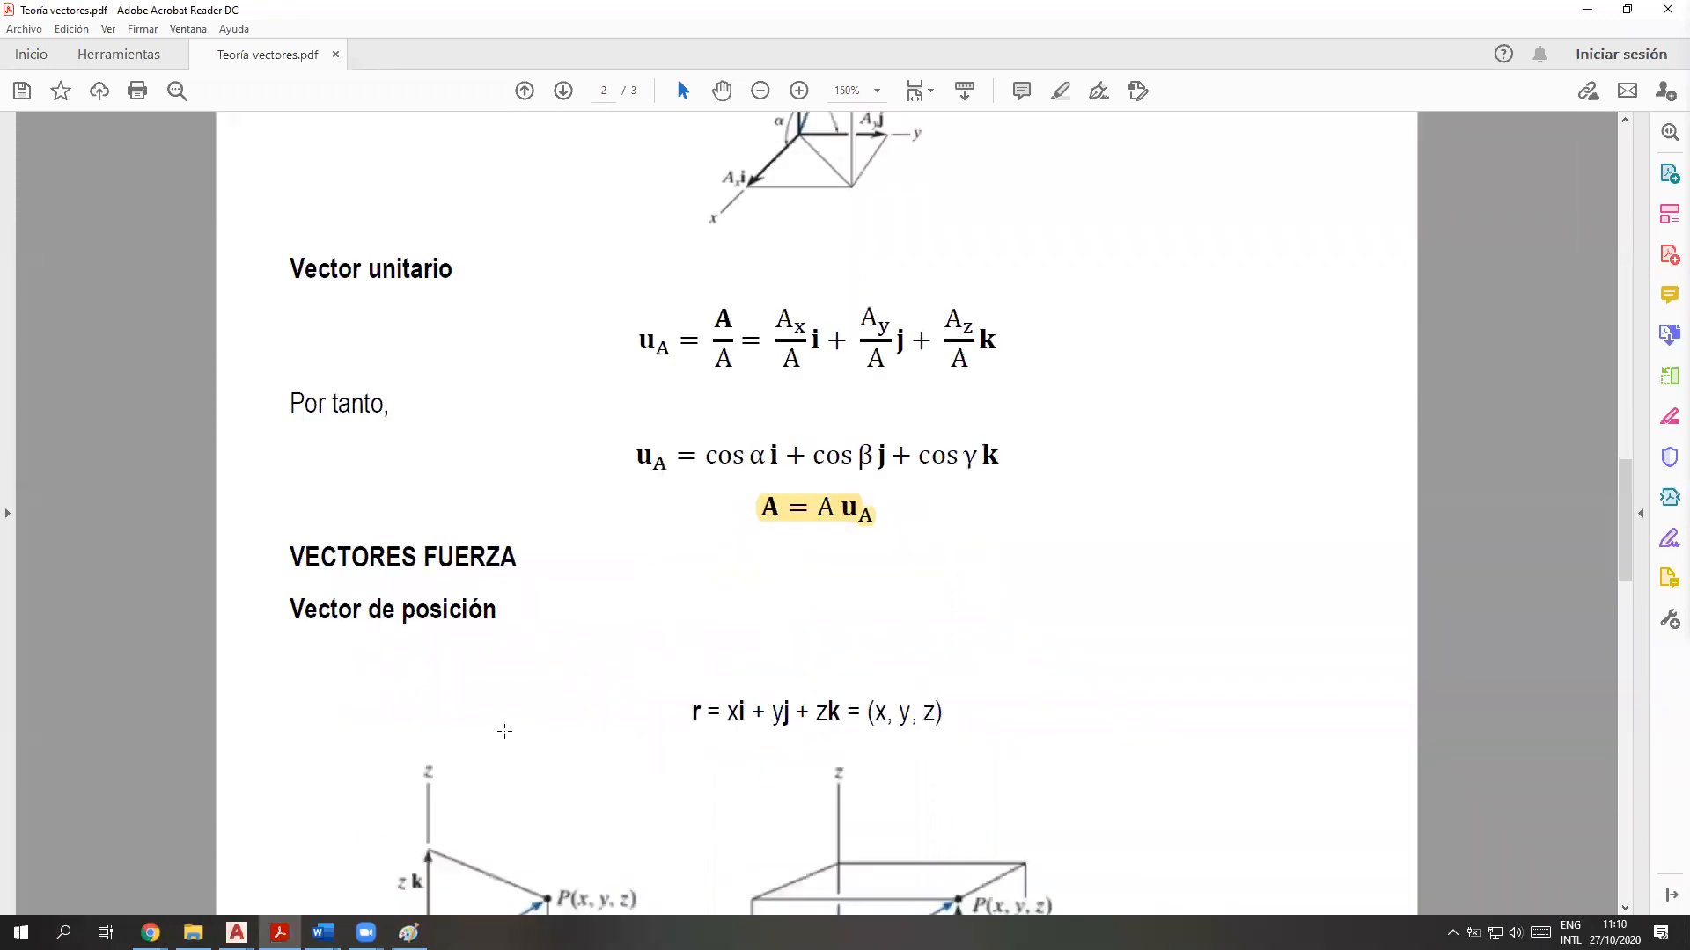
scroll(504, 717, down, 10)
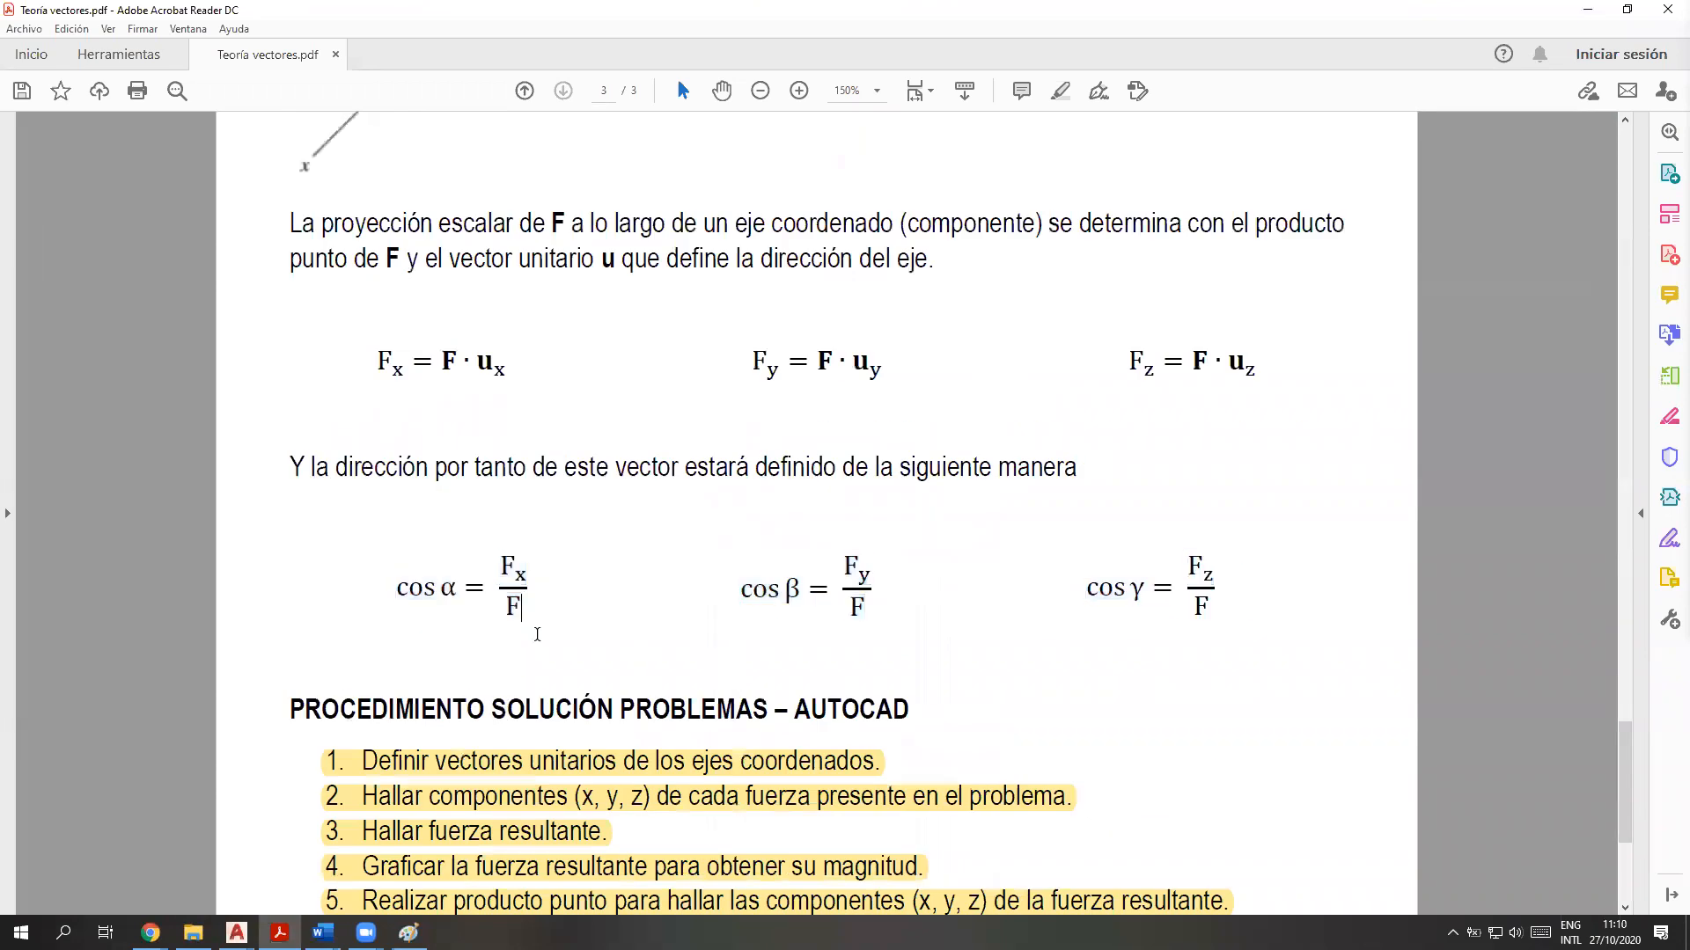
Compare the cos α = Fx/F formula with the arctan(Fy/Fx) relation in the Paint sketch, and return to the PDF
drag(537, 586, 352, 578)
click(640, 634)
drag(534, 591, 377, 602)
click(602, 625)
key(alt+Tab)
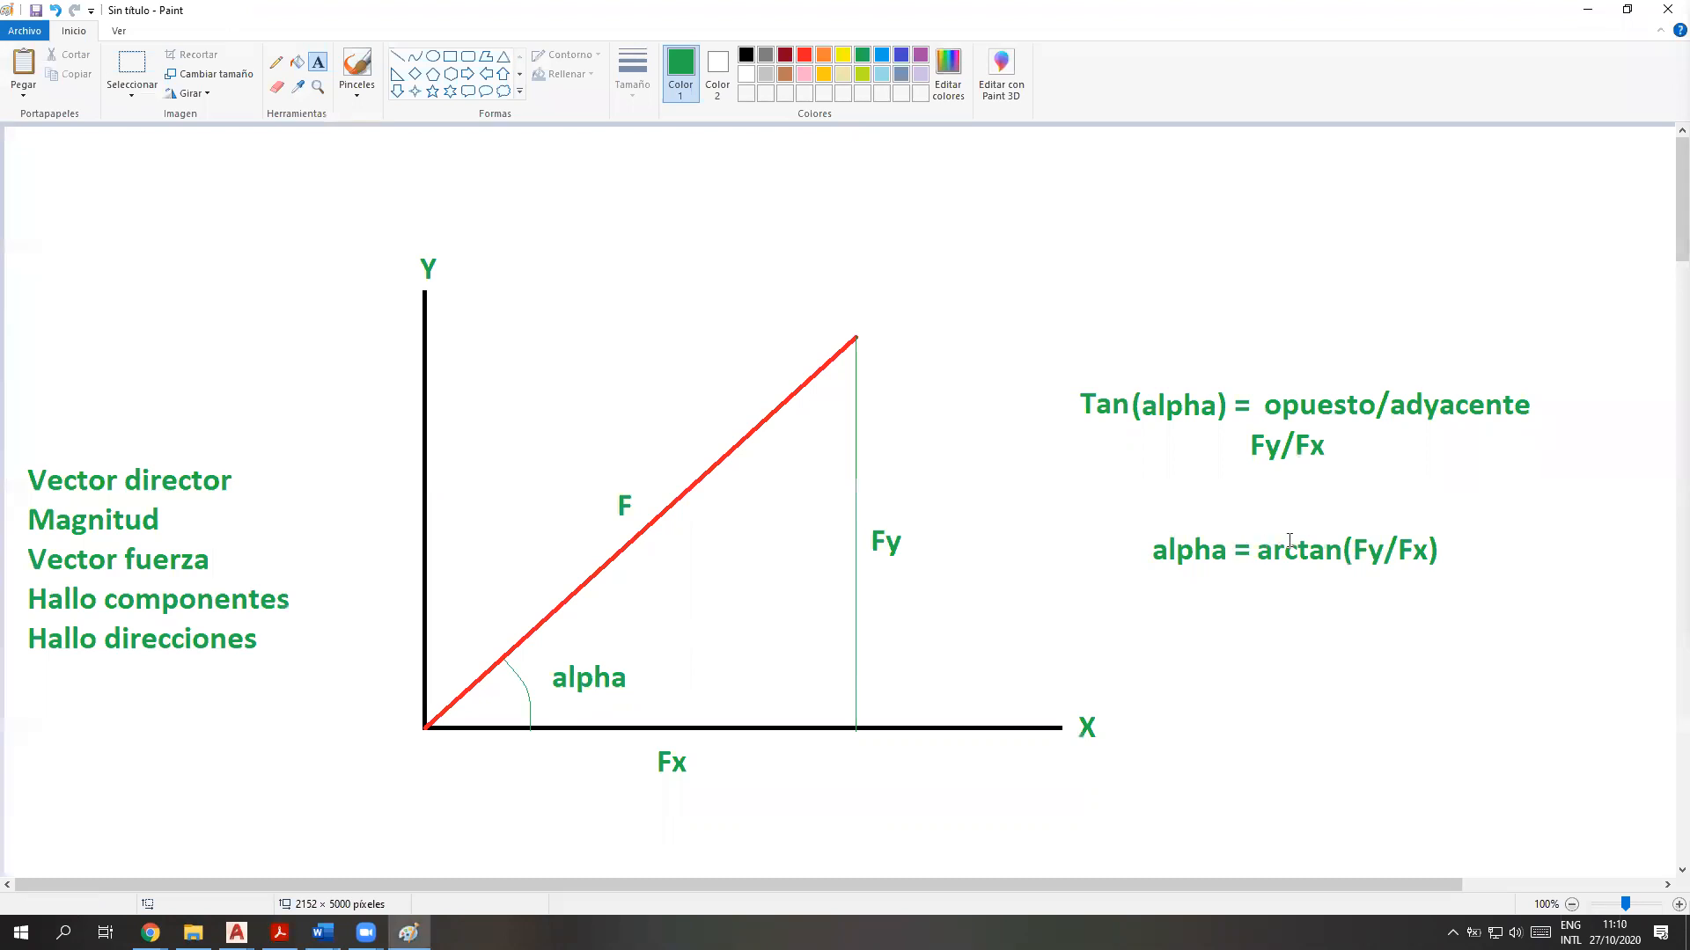
click(1591, 9)
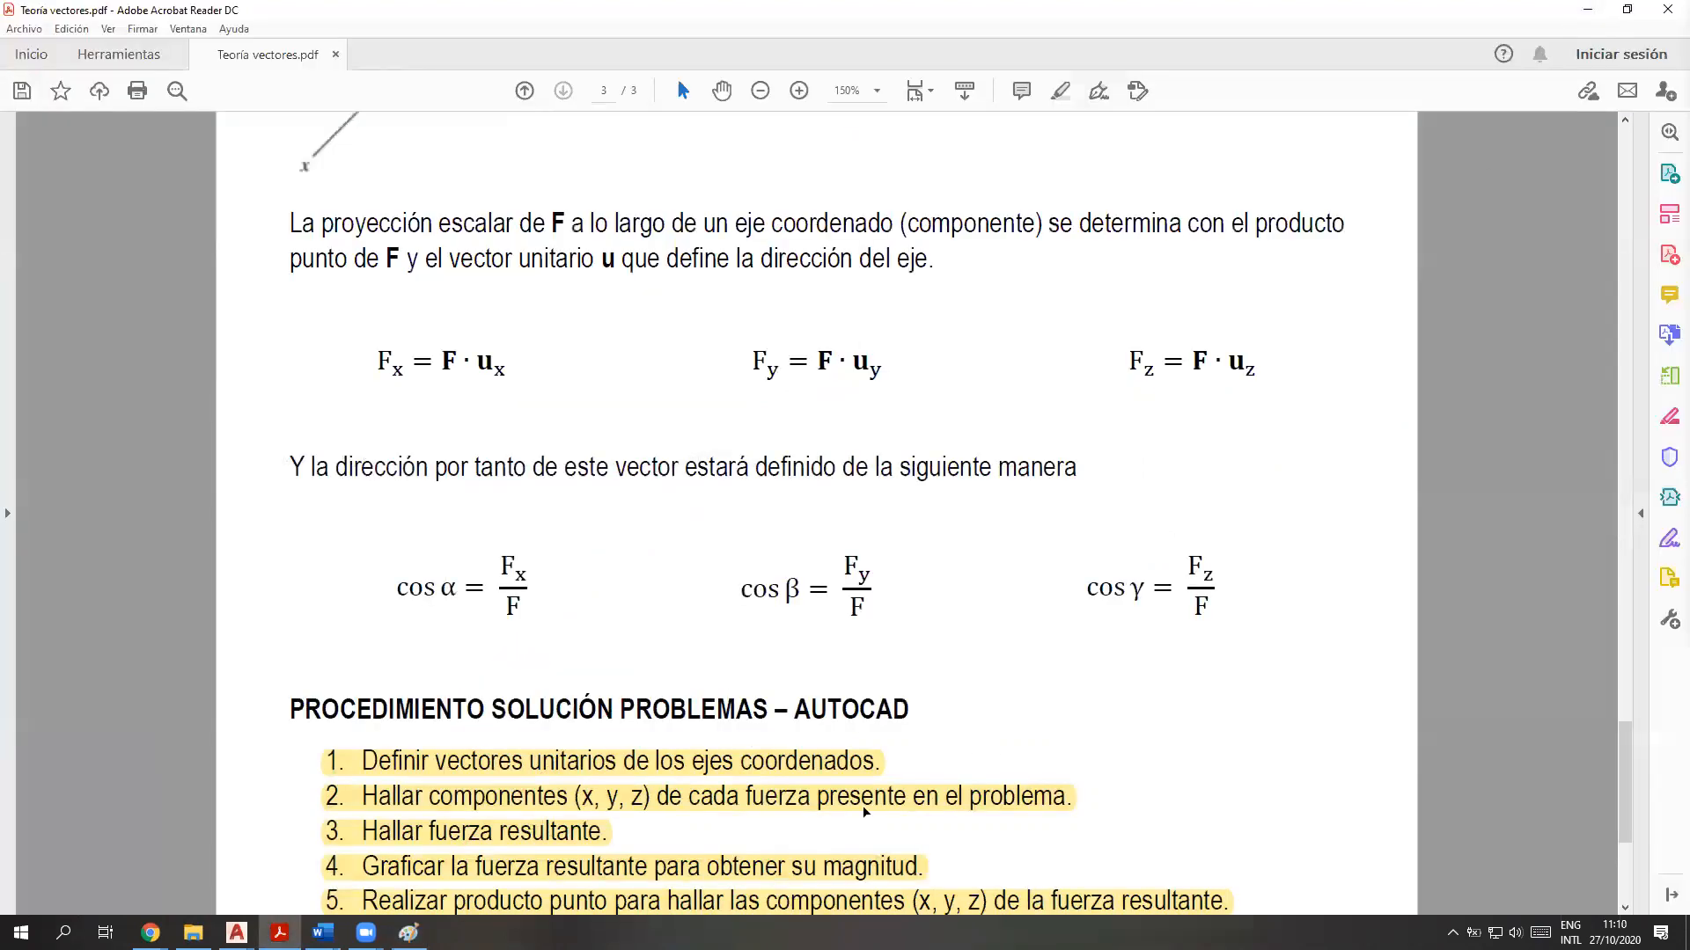